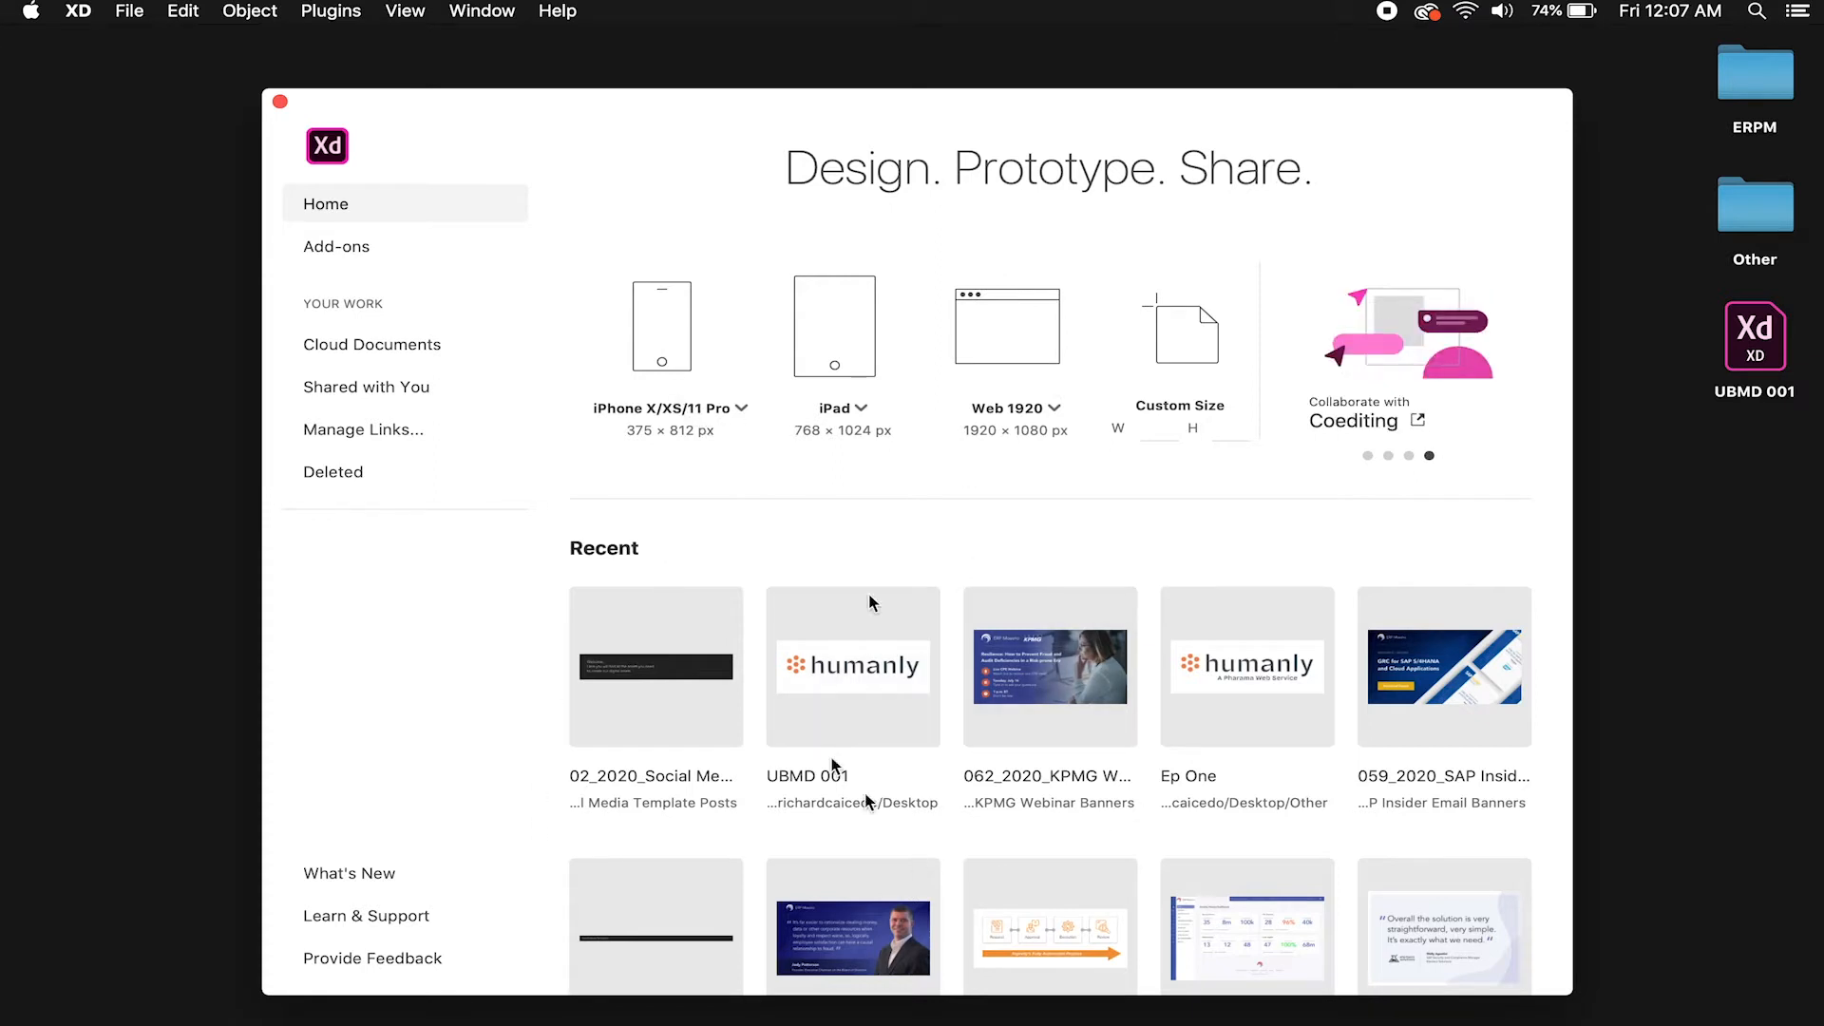
scroll(860, 794, down, 2)
scroll(864, 801, down, 5)
scroll(864, 801, up, 6)
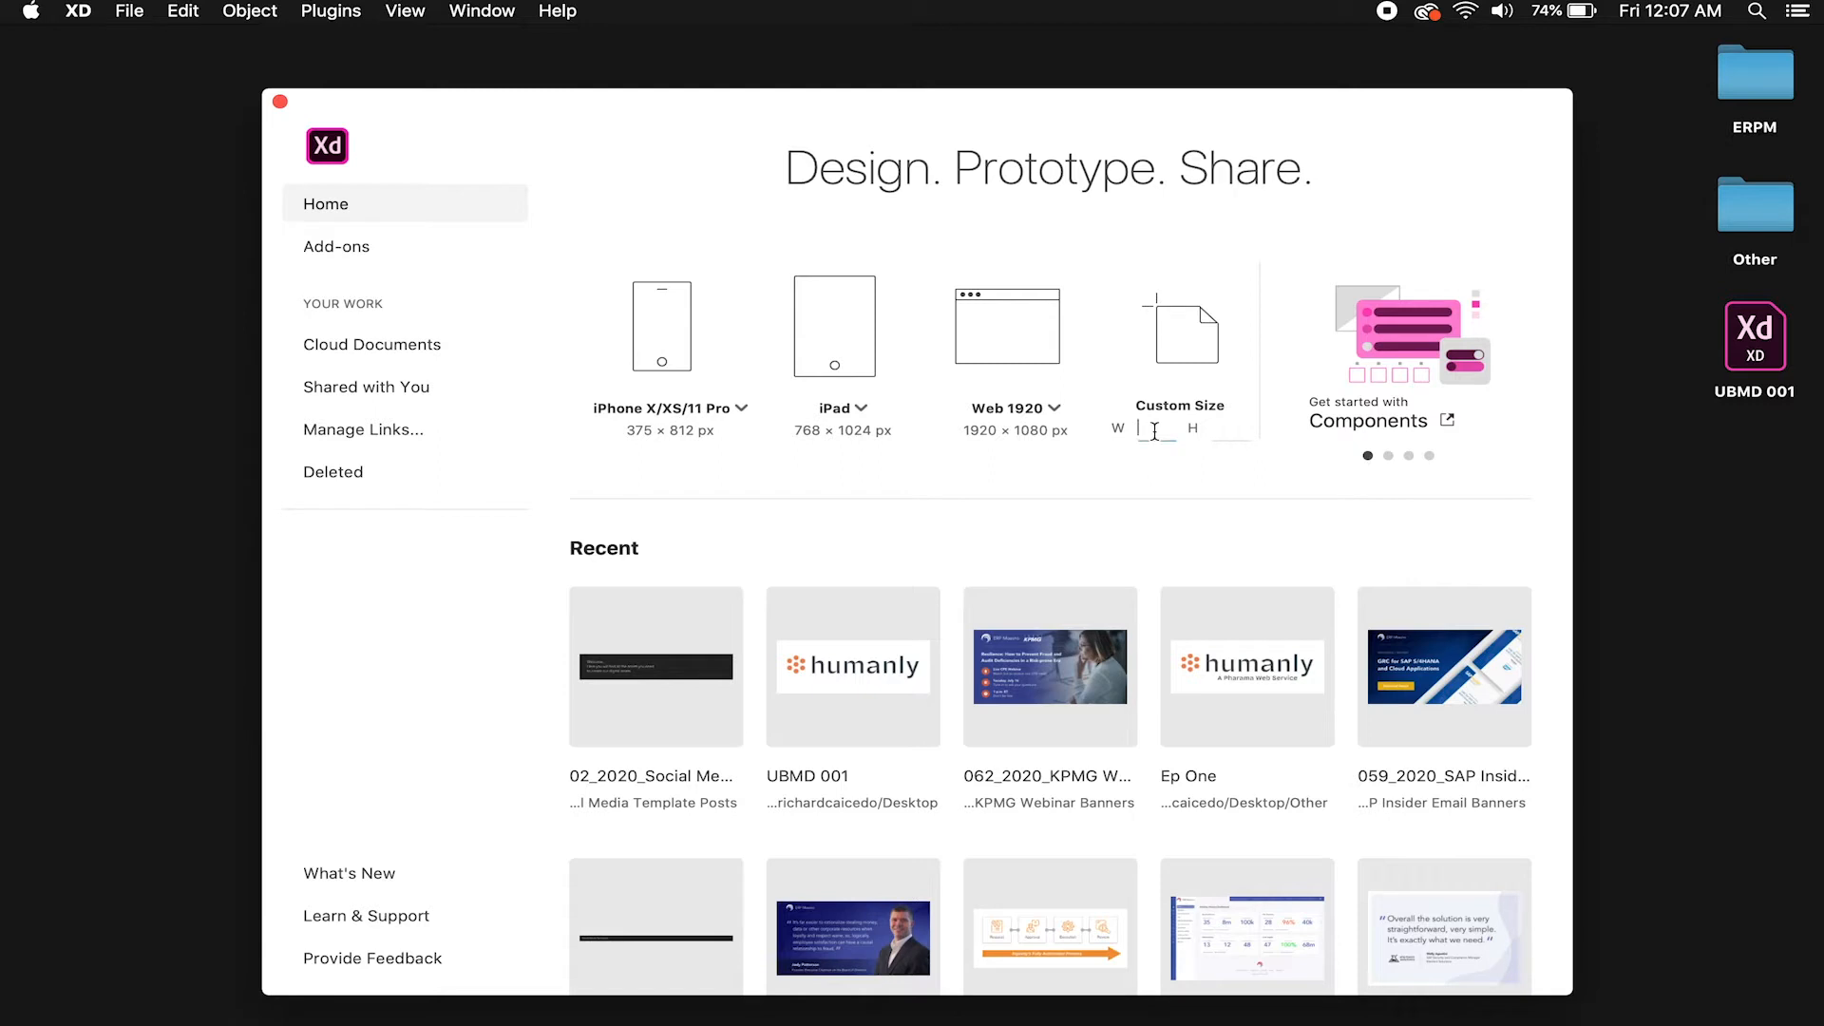
Enter a custom artboard size of 800 by 800 px, clear both values, and create a blank document.
text(800)
key(Tab)
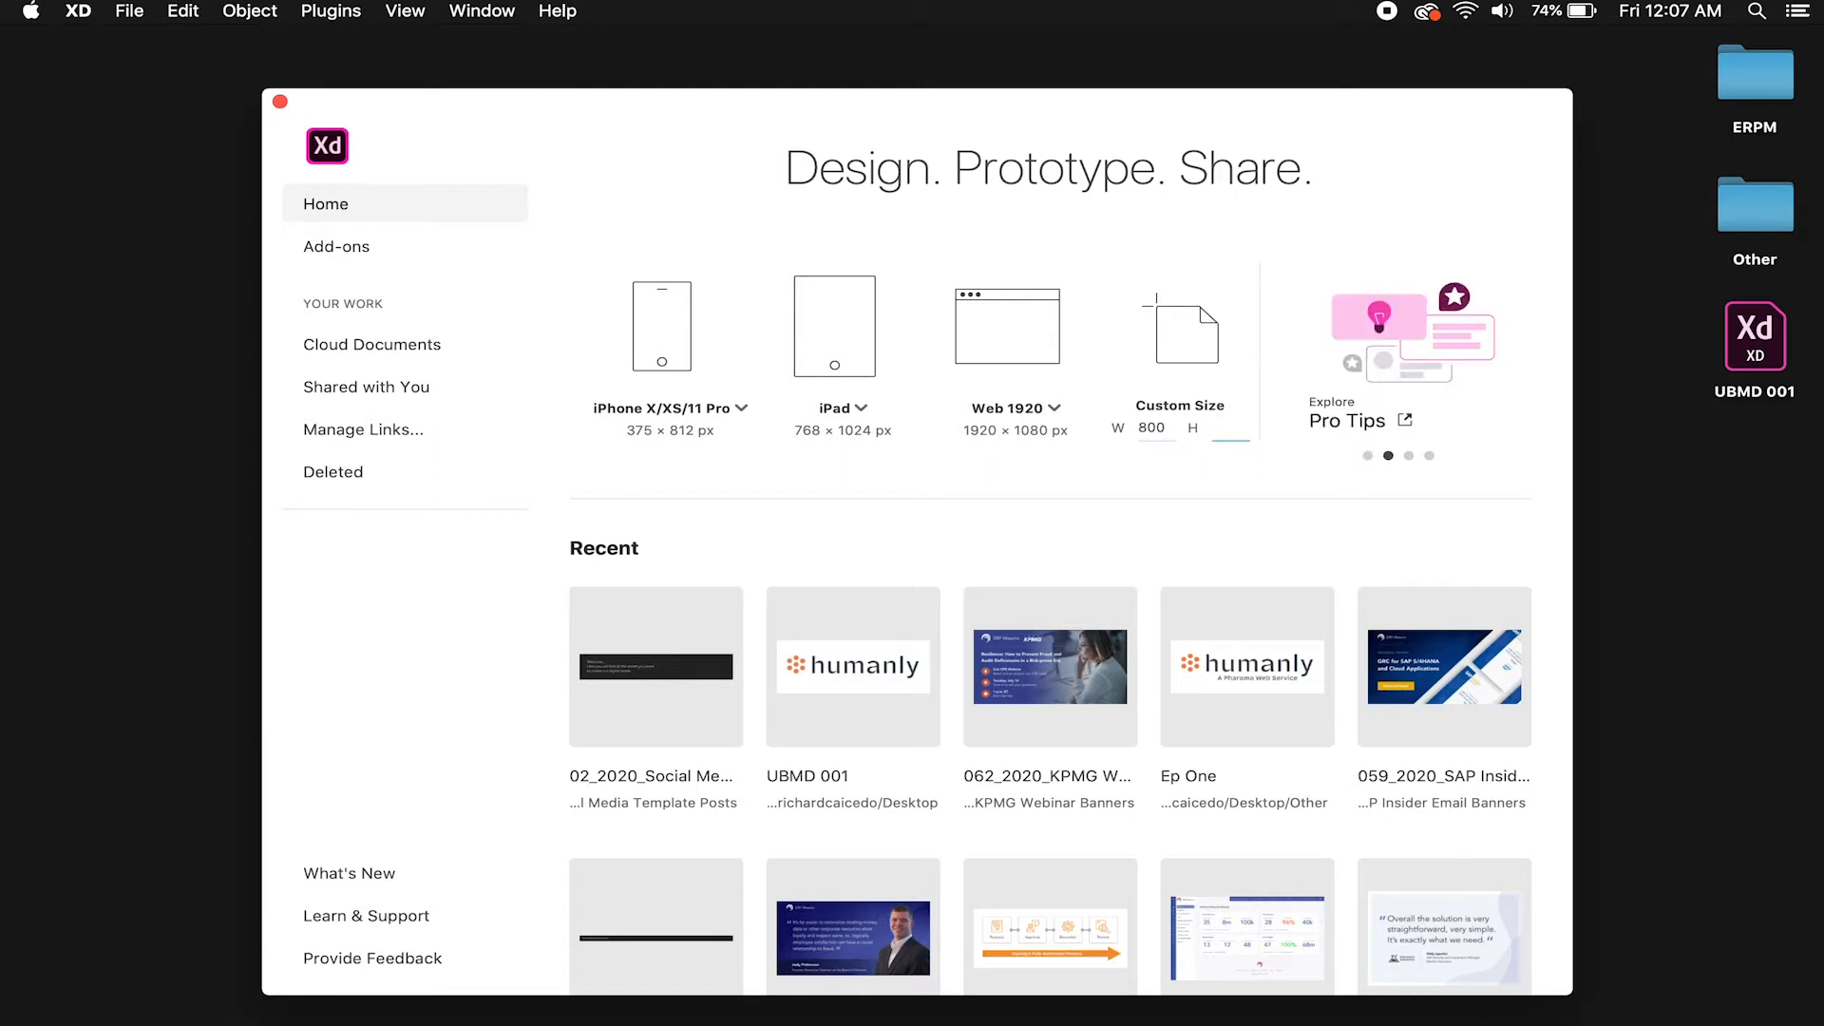
text(800)
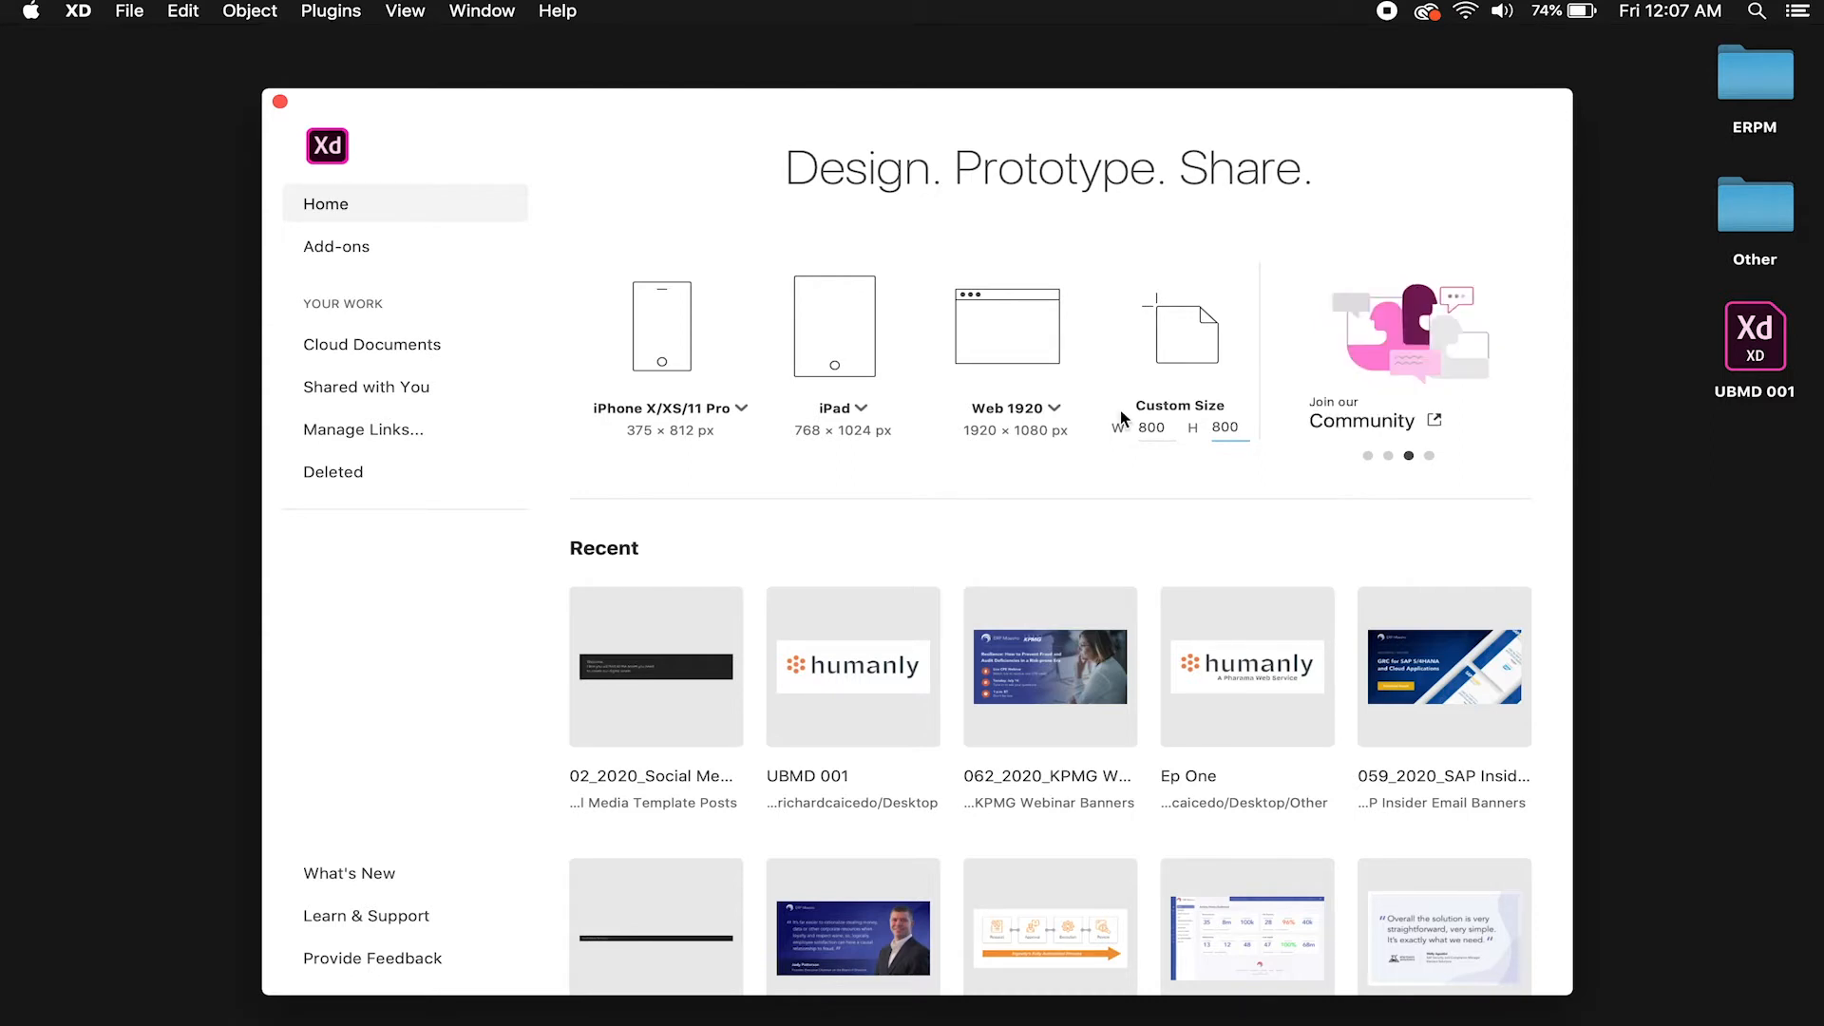
key(BackSpace)
key(BackSpace)
key(BackSpace)
double_click(1163, 426)
key(BackSpace)
click(1187, 328)
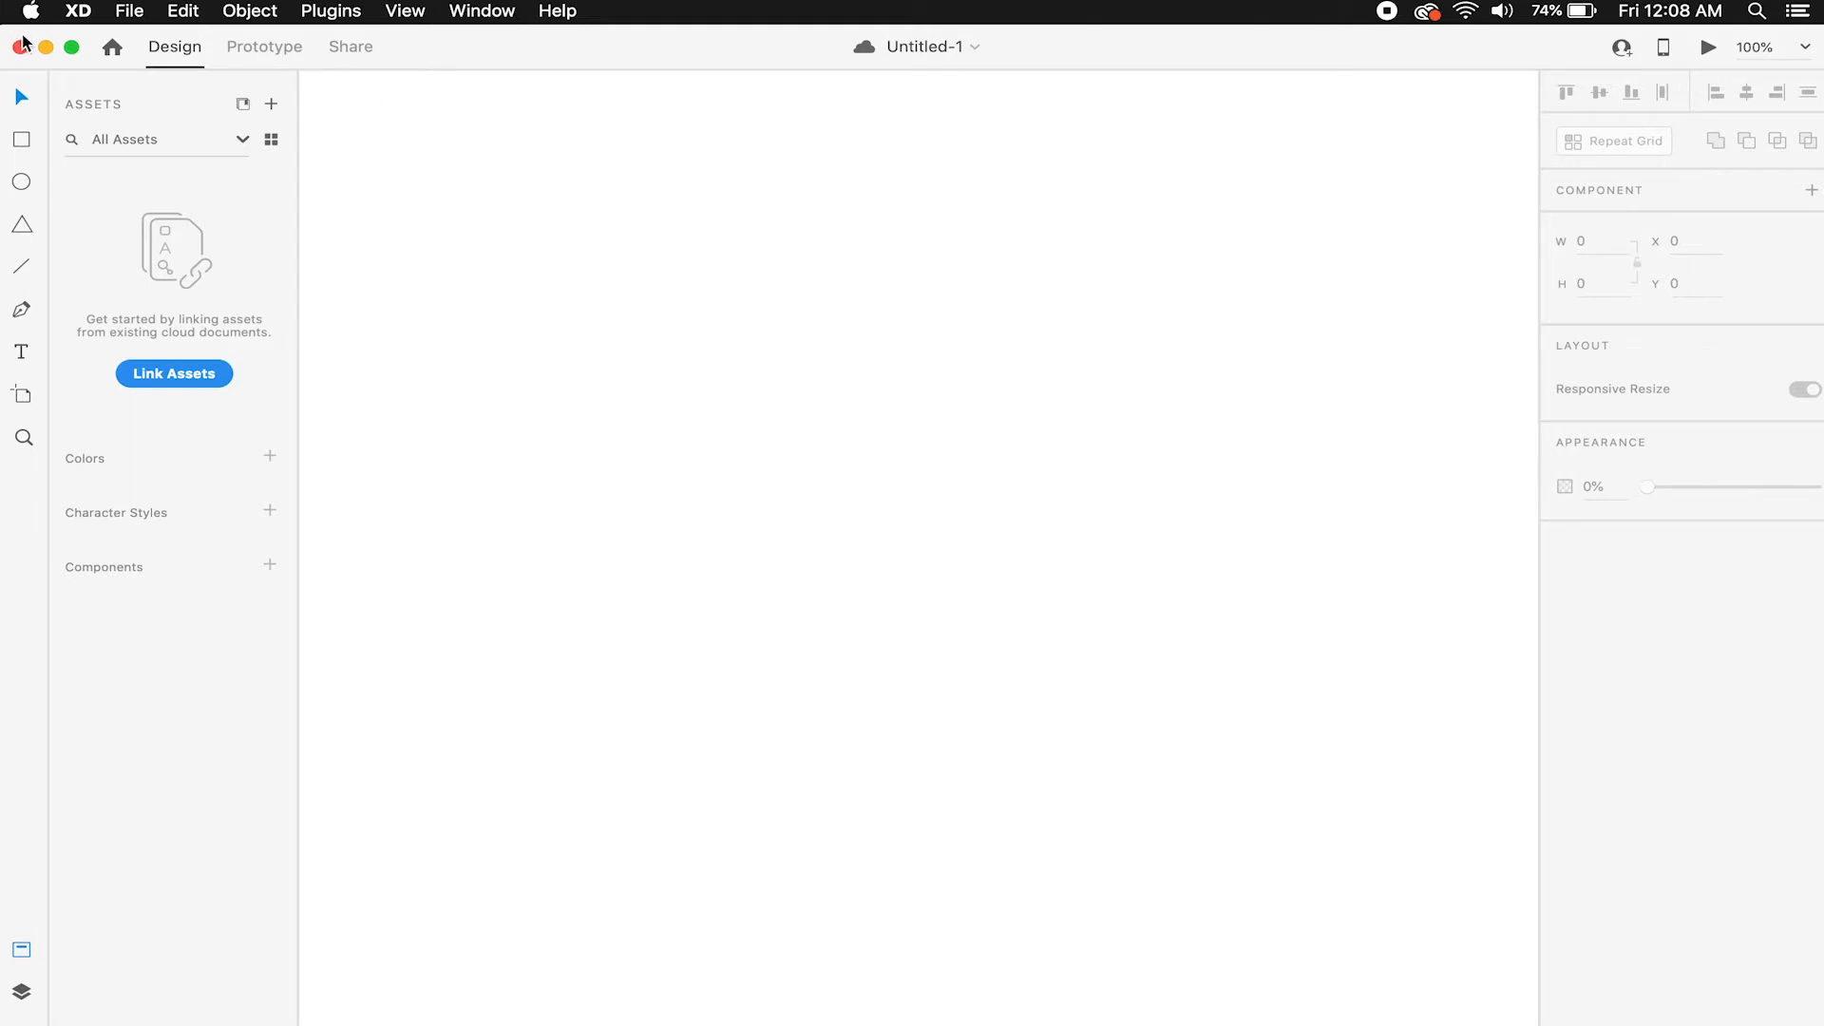
Open the UBMD 001 design file from the desktop.
click(124, 12)
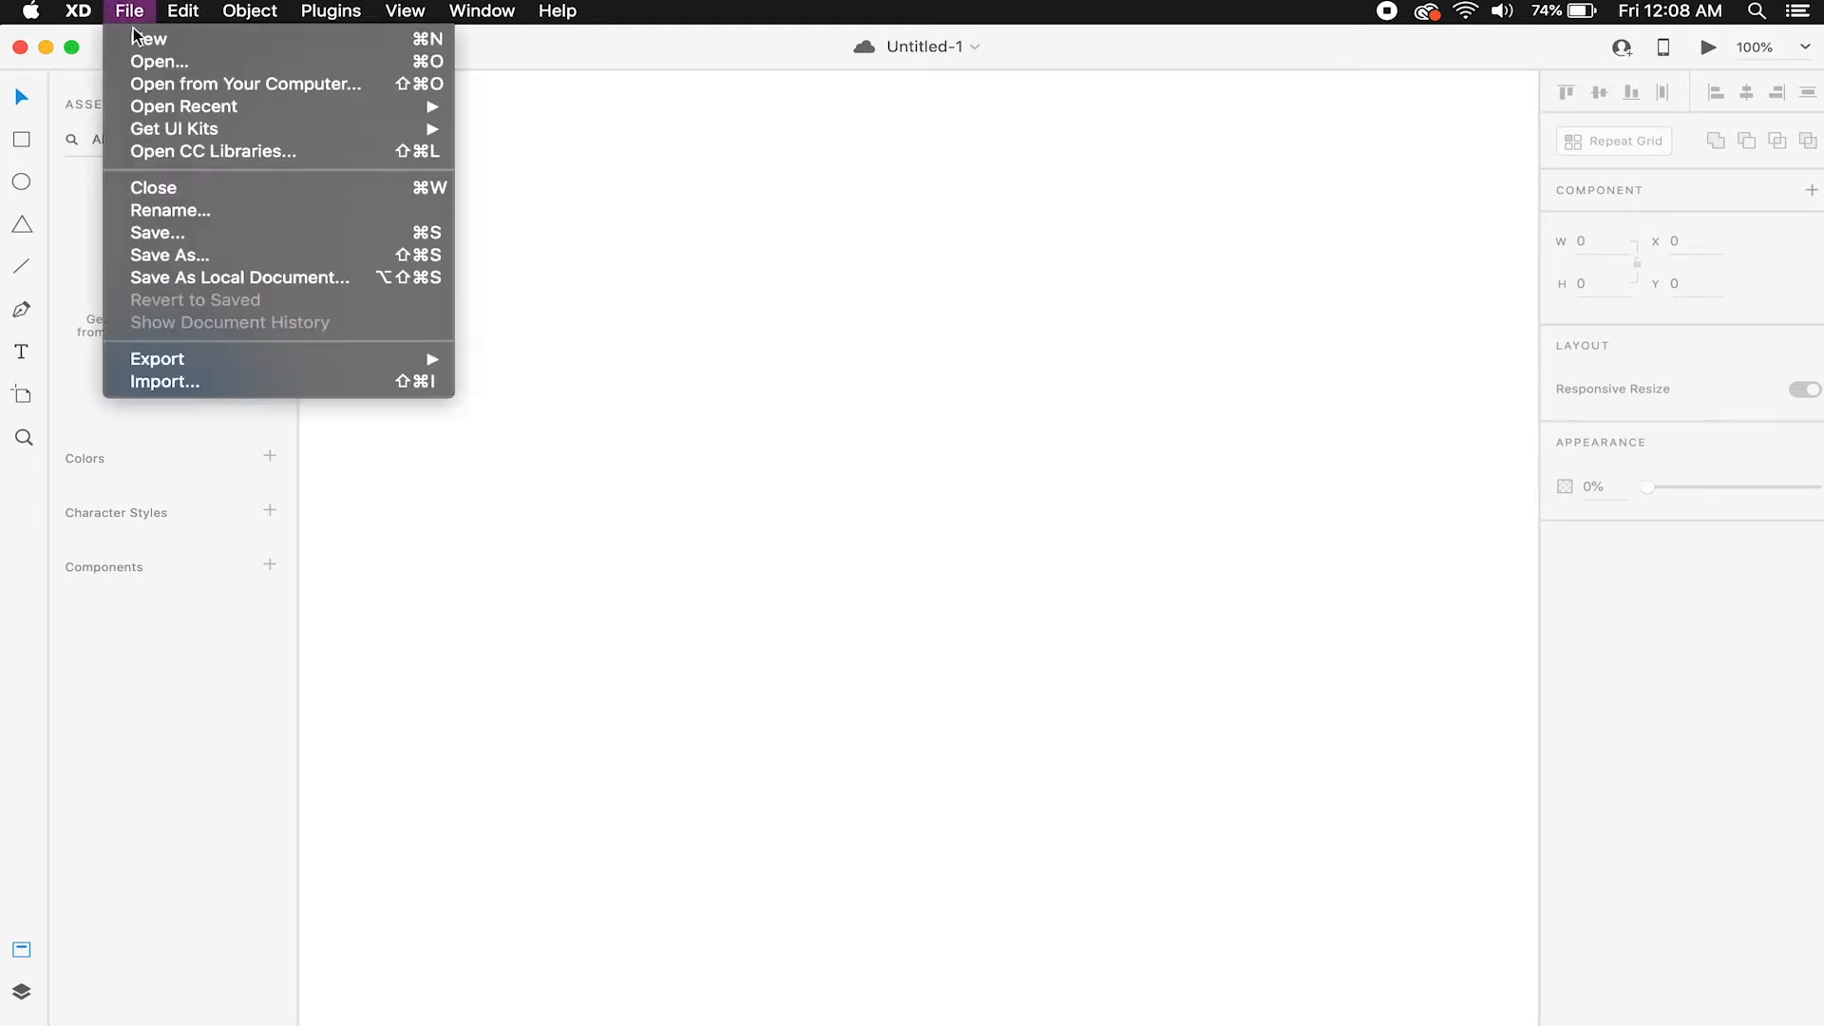
mouse_move(266, 129)
click(618, 151)
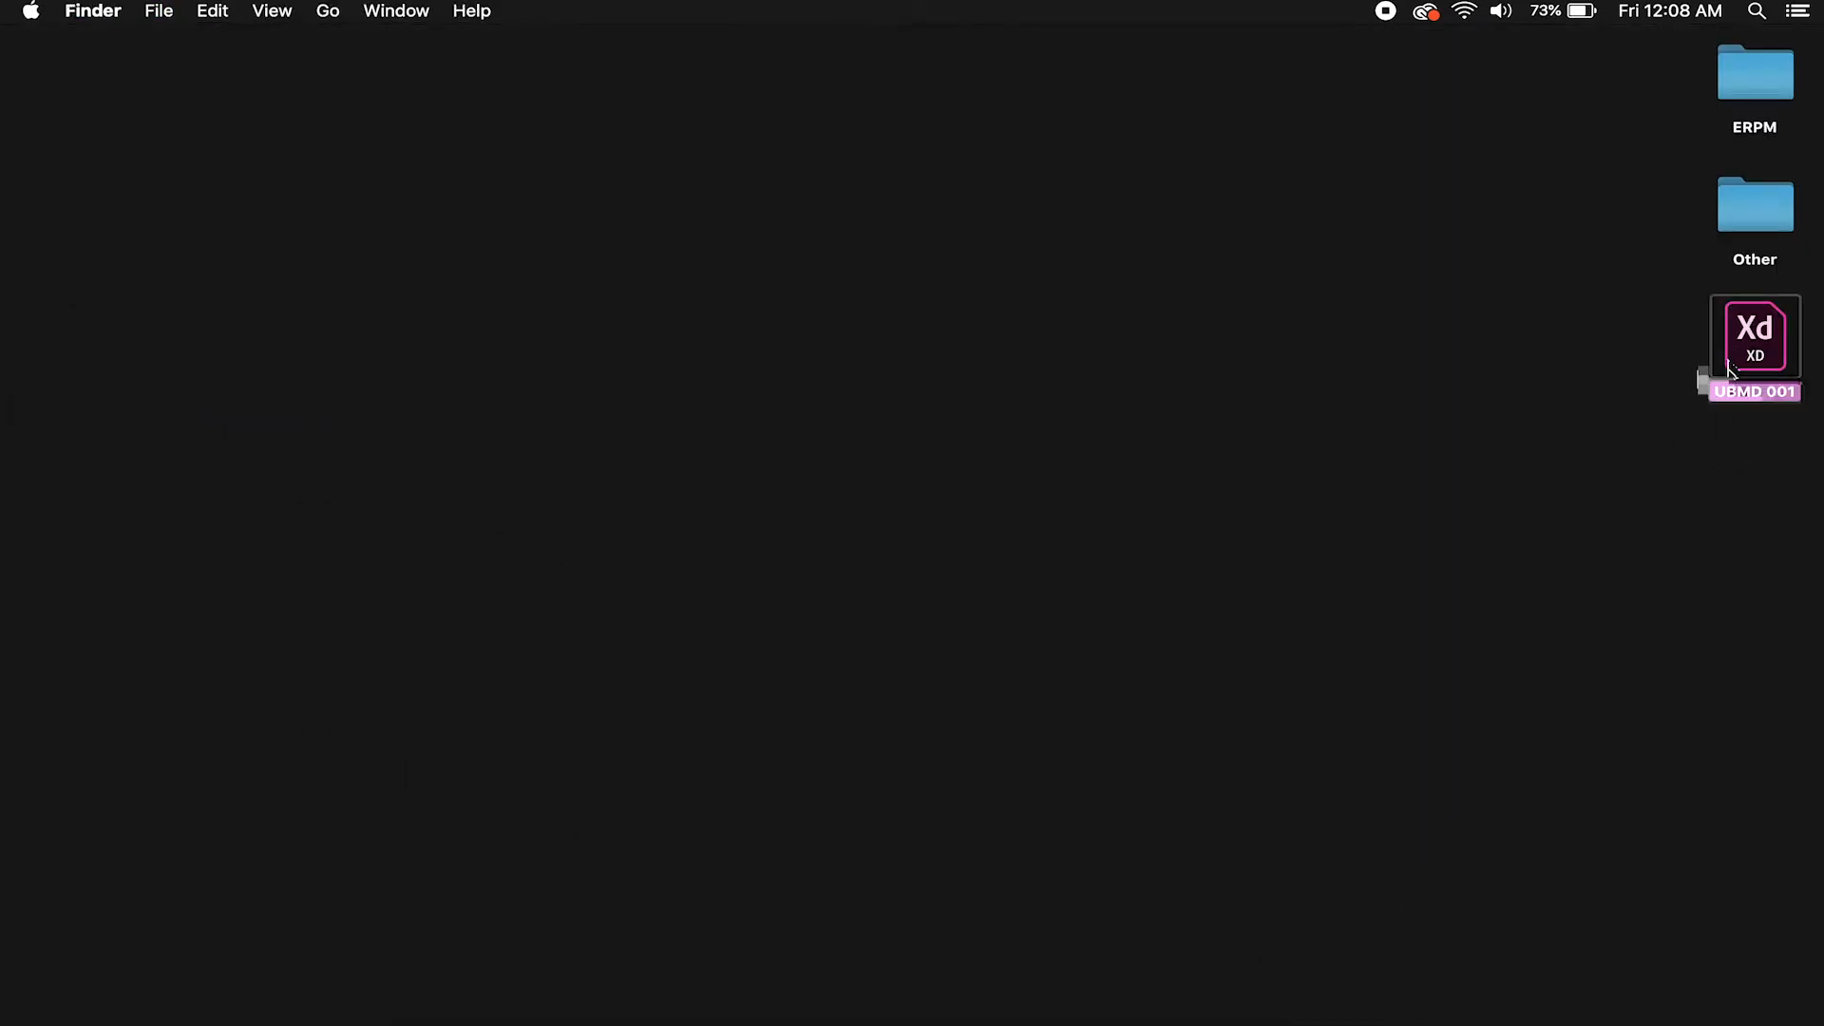
double_click(1729, 366)
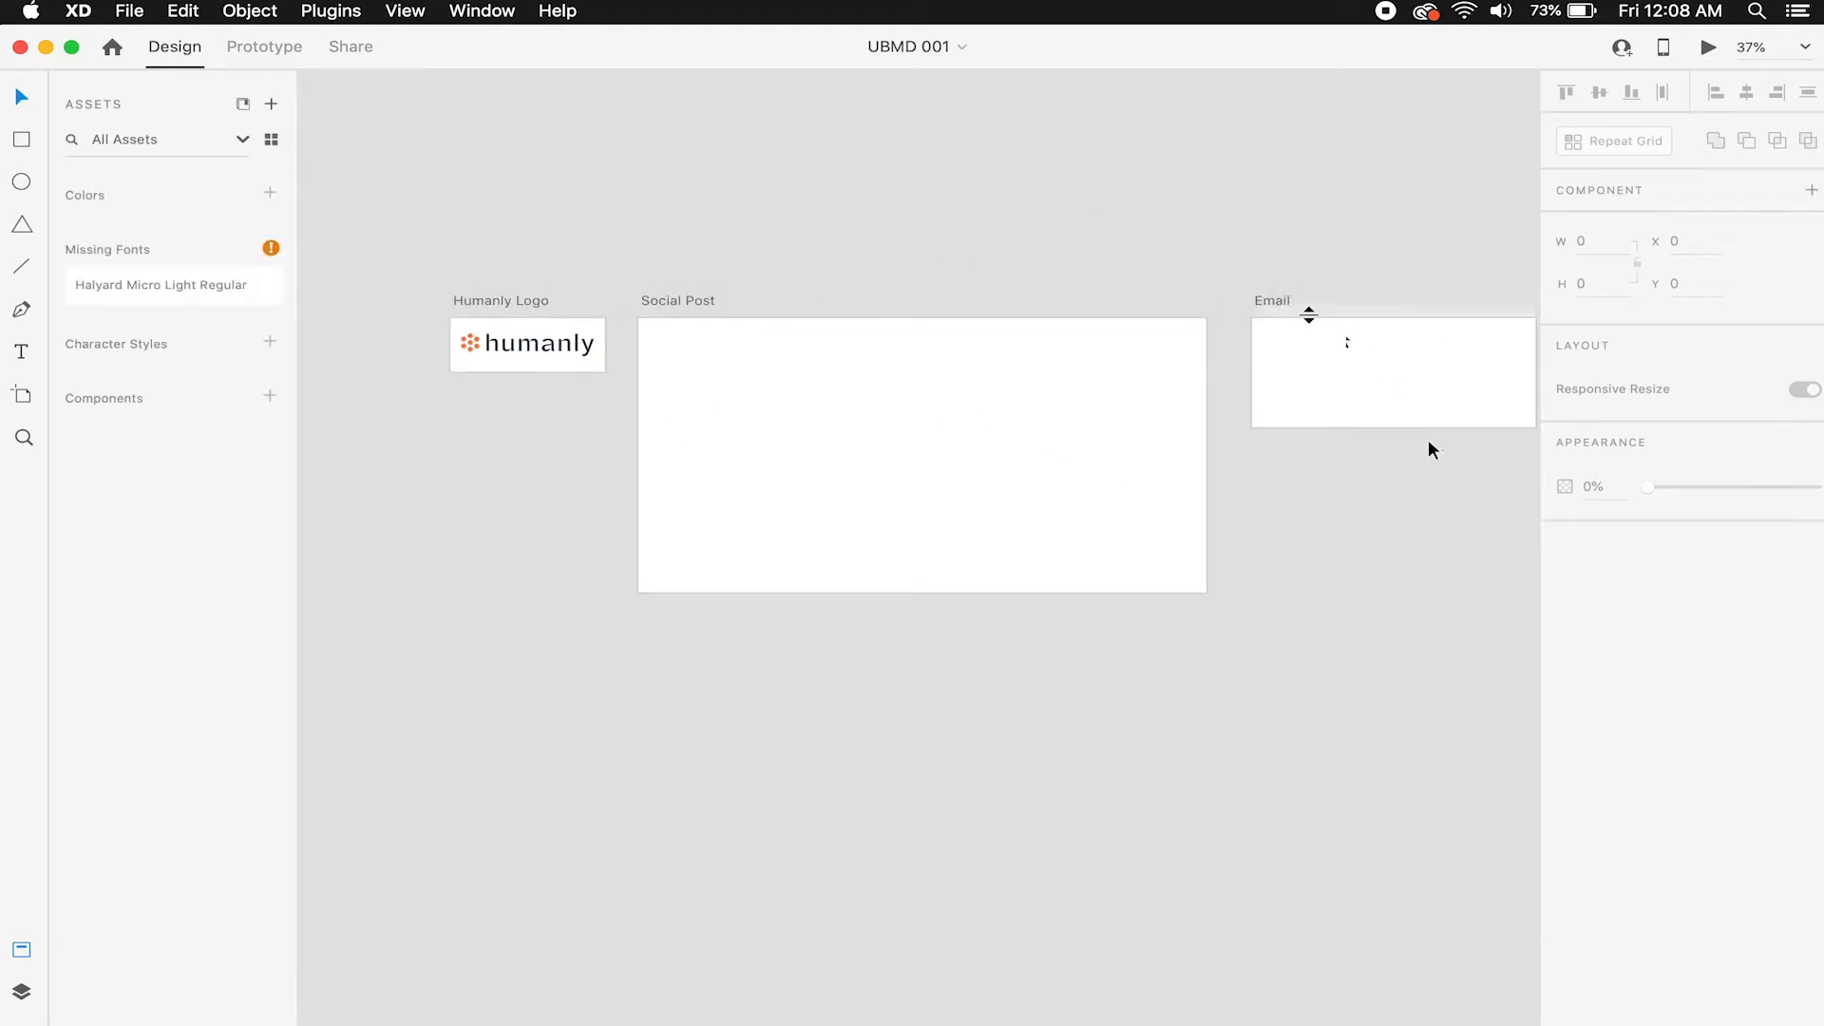
Examine the Humanly Logo artboard and its logo up close.
click(527, 303)
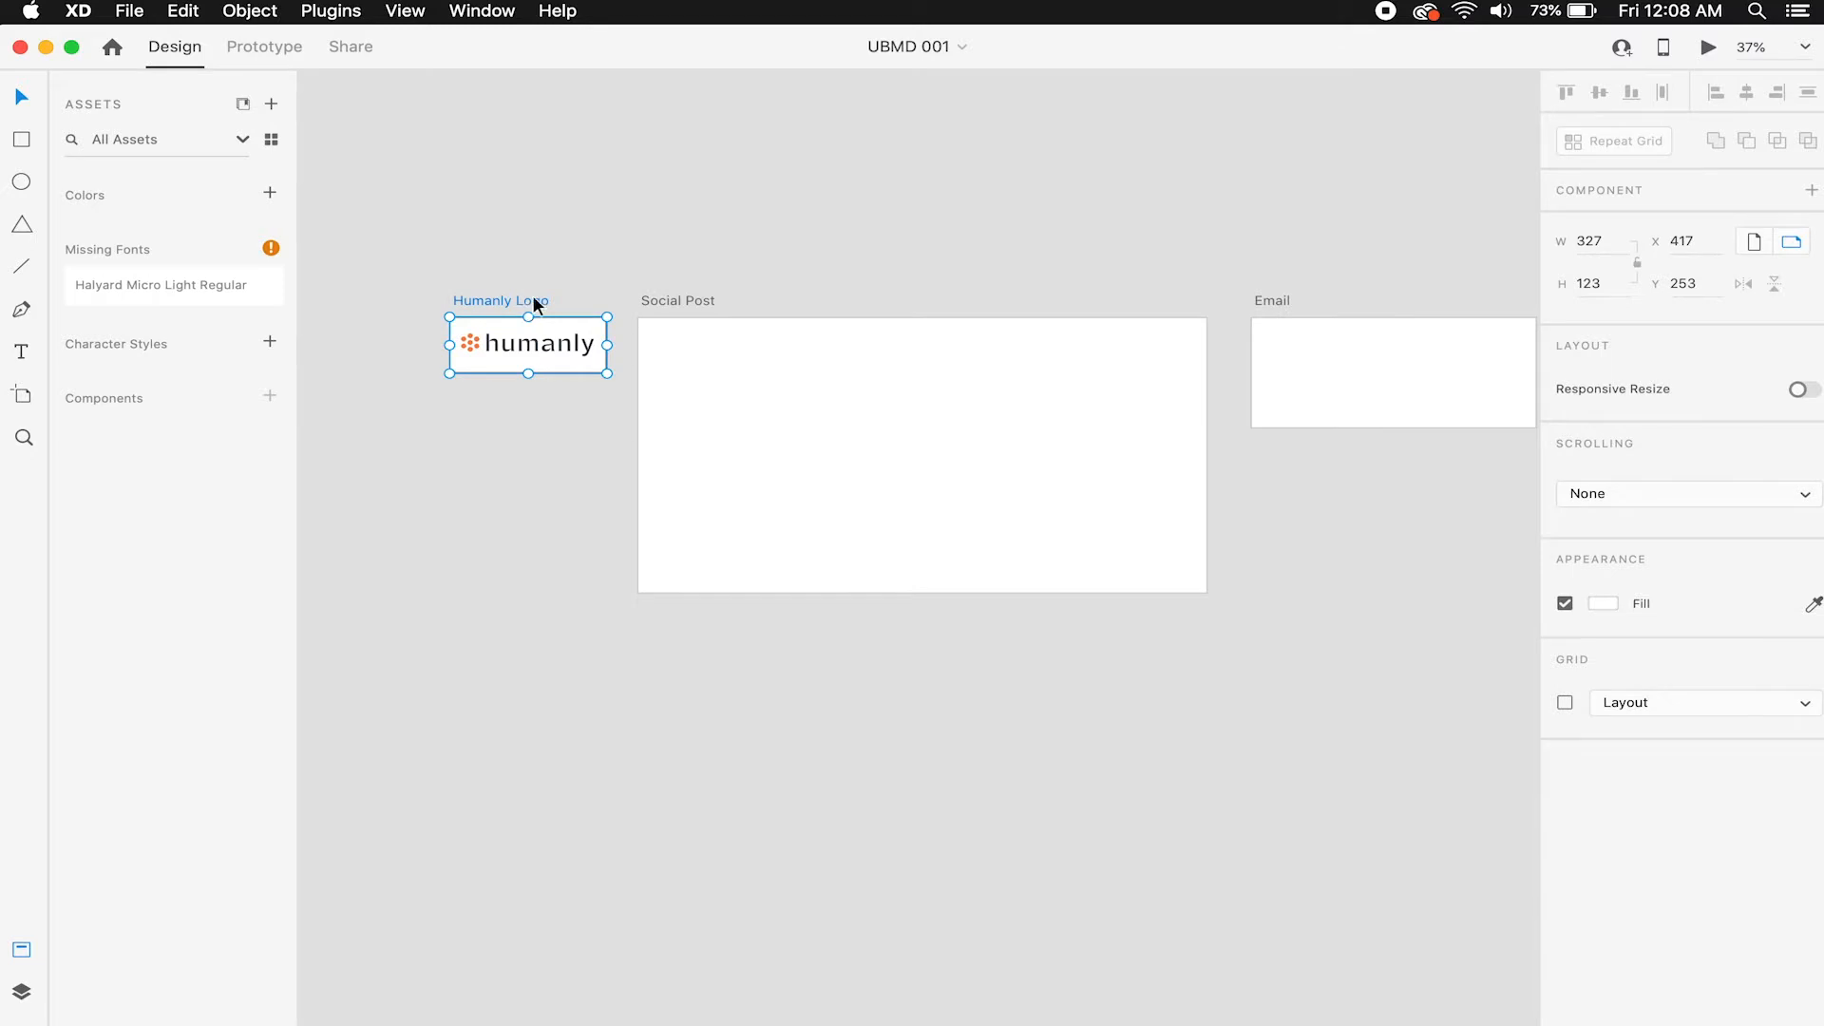
click(563, 282)
super+click(541, 362)
super+click(539, 361)
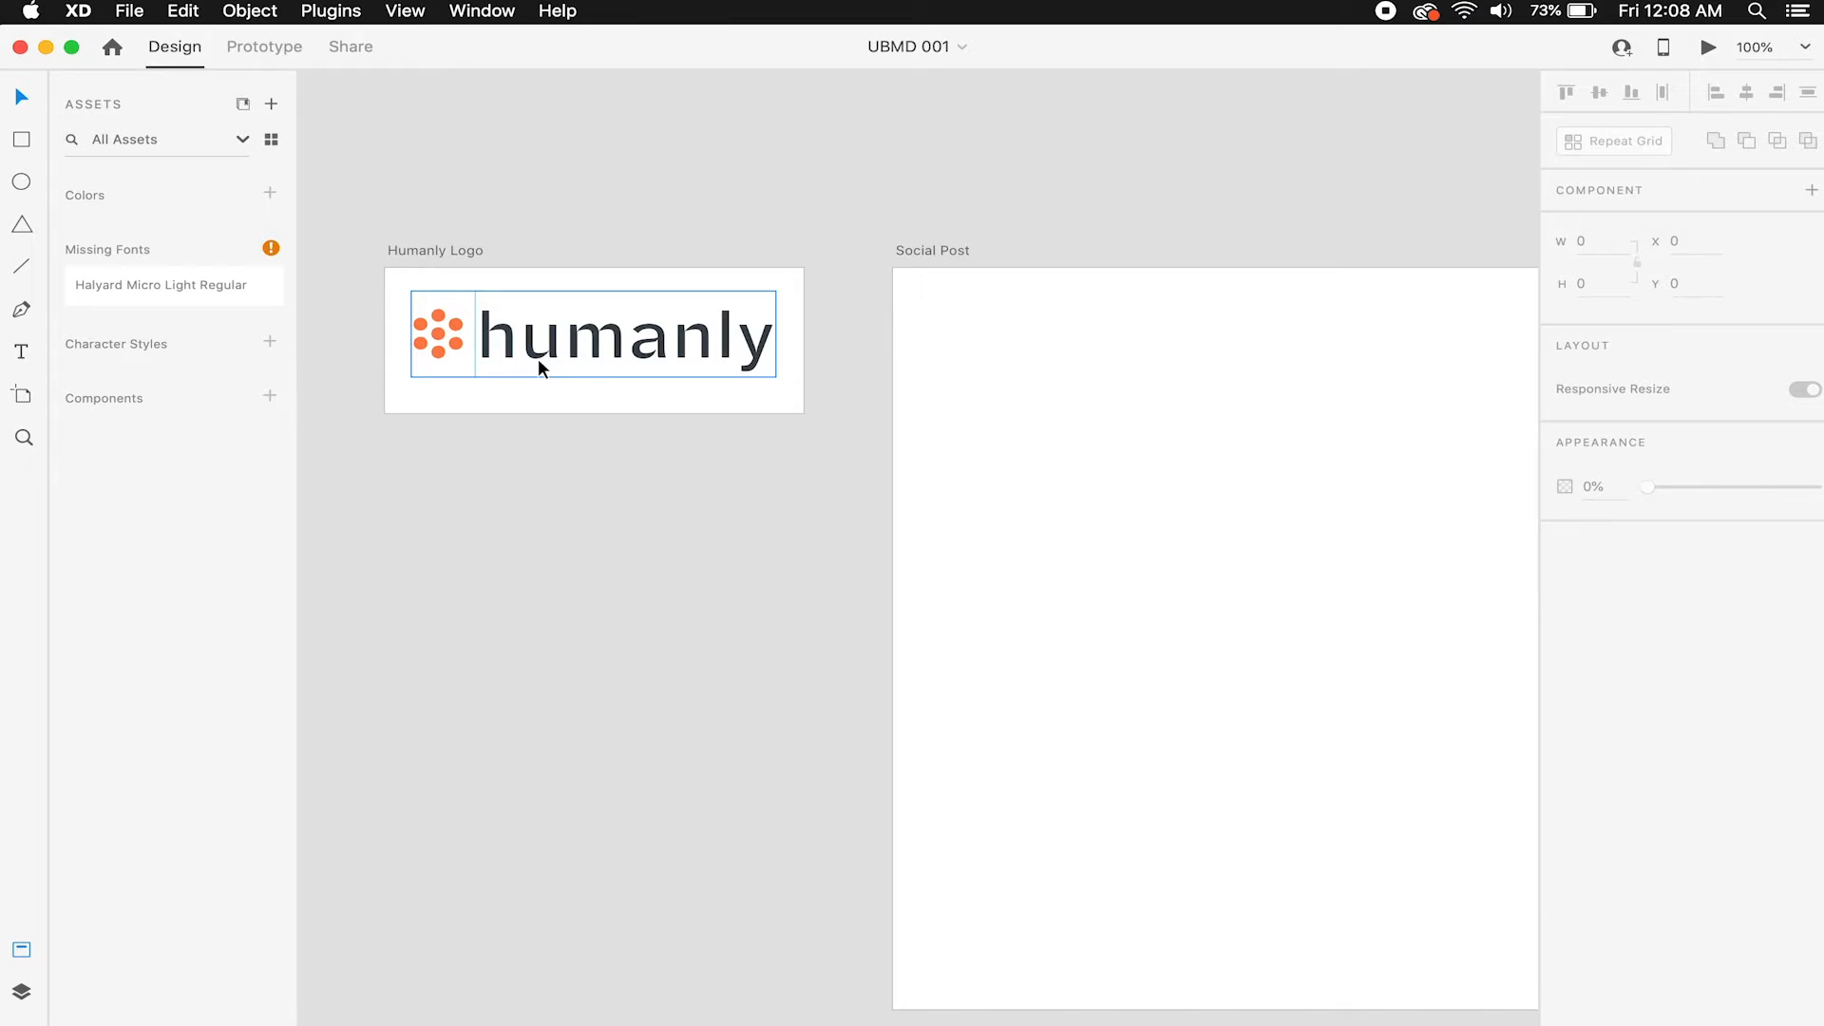
drag(747, 358, 731, 366)
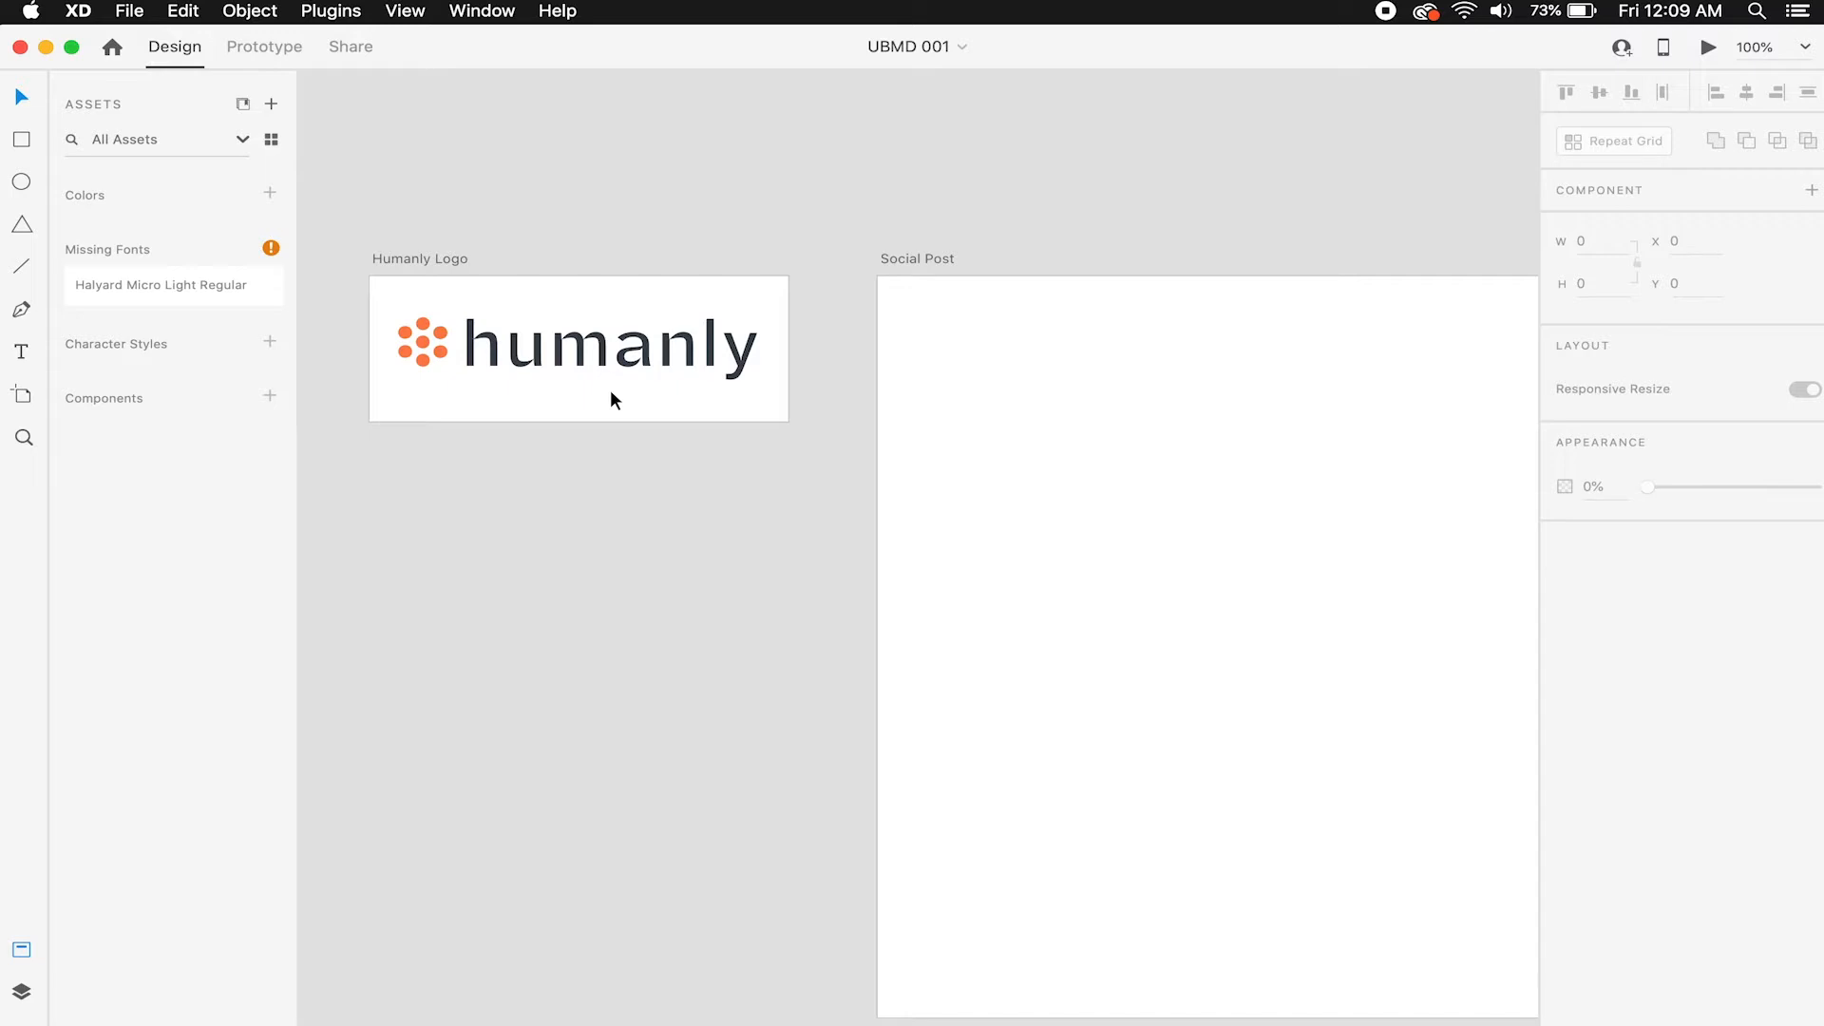
Check the dimensions of the Social Post artboard and the Email artboard.
scroll(769, 447, down, 2)
scroll(772, 446, right, 3)
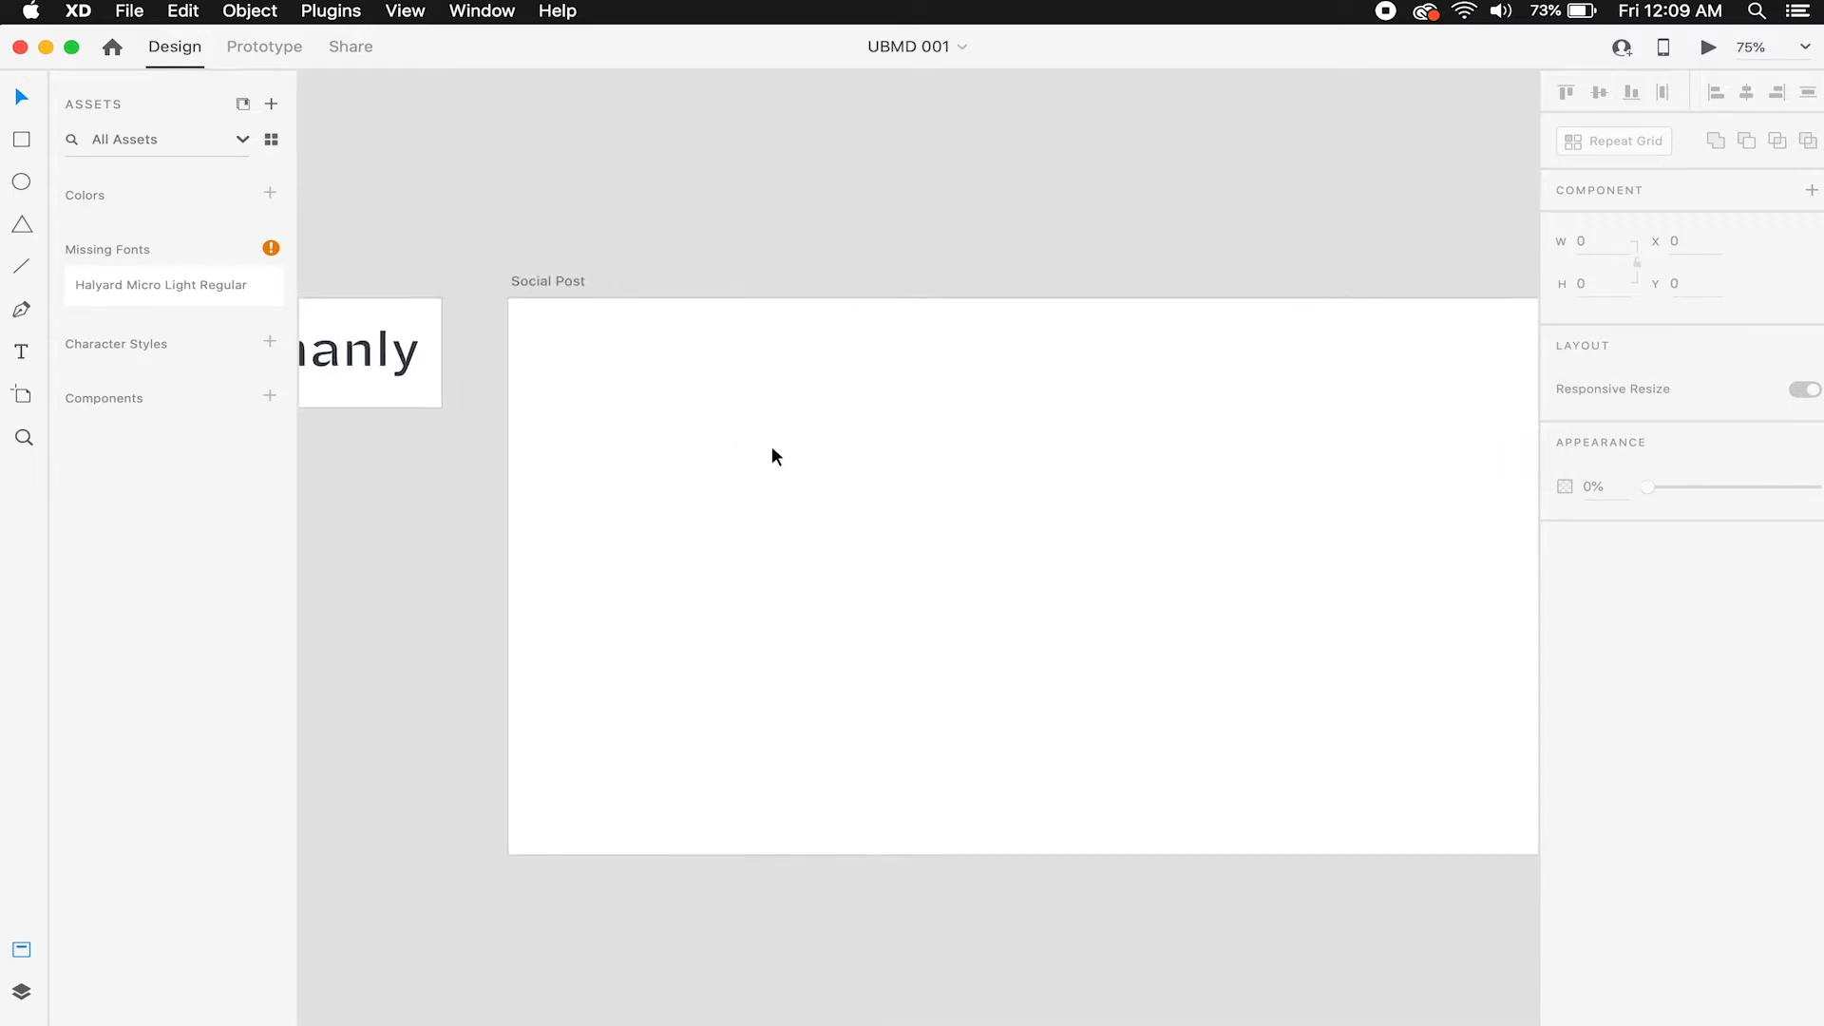
scroll(771, 447, down, 2)
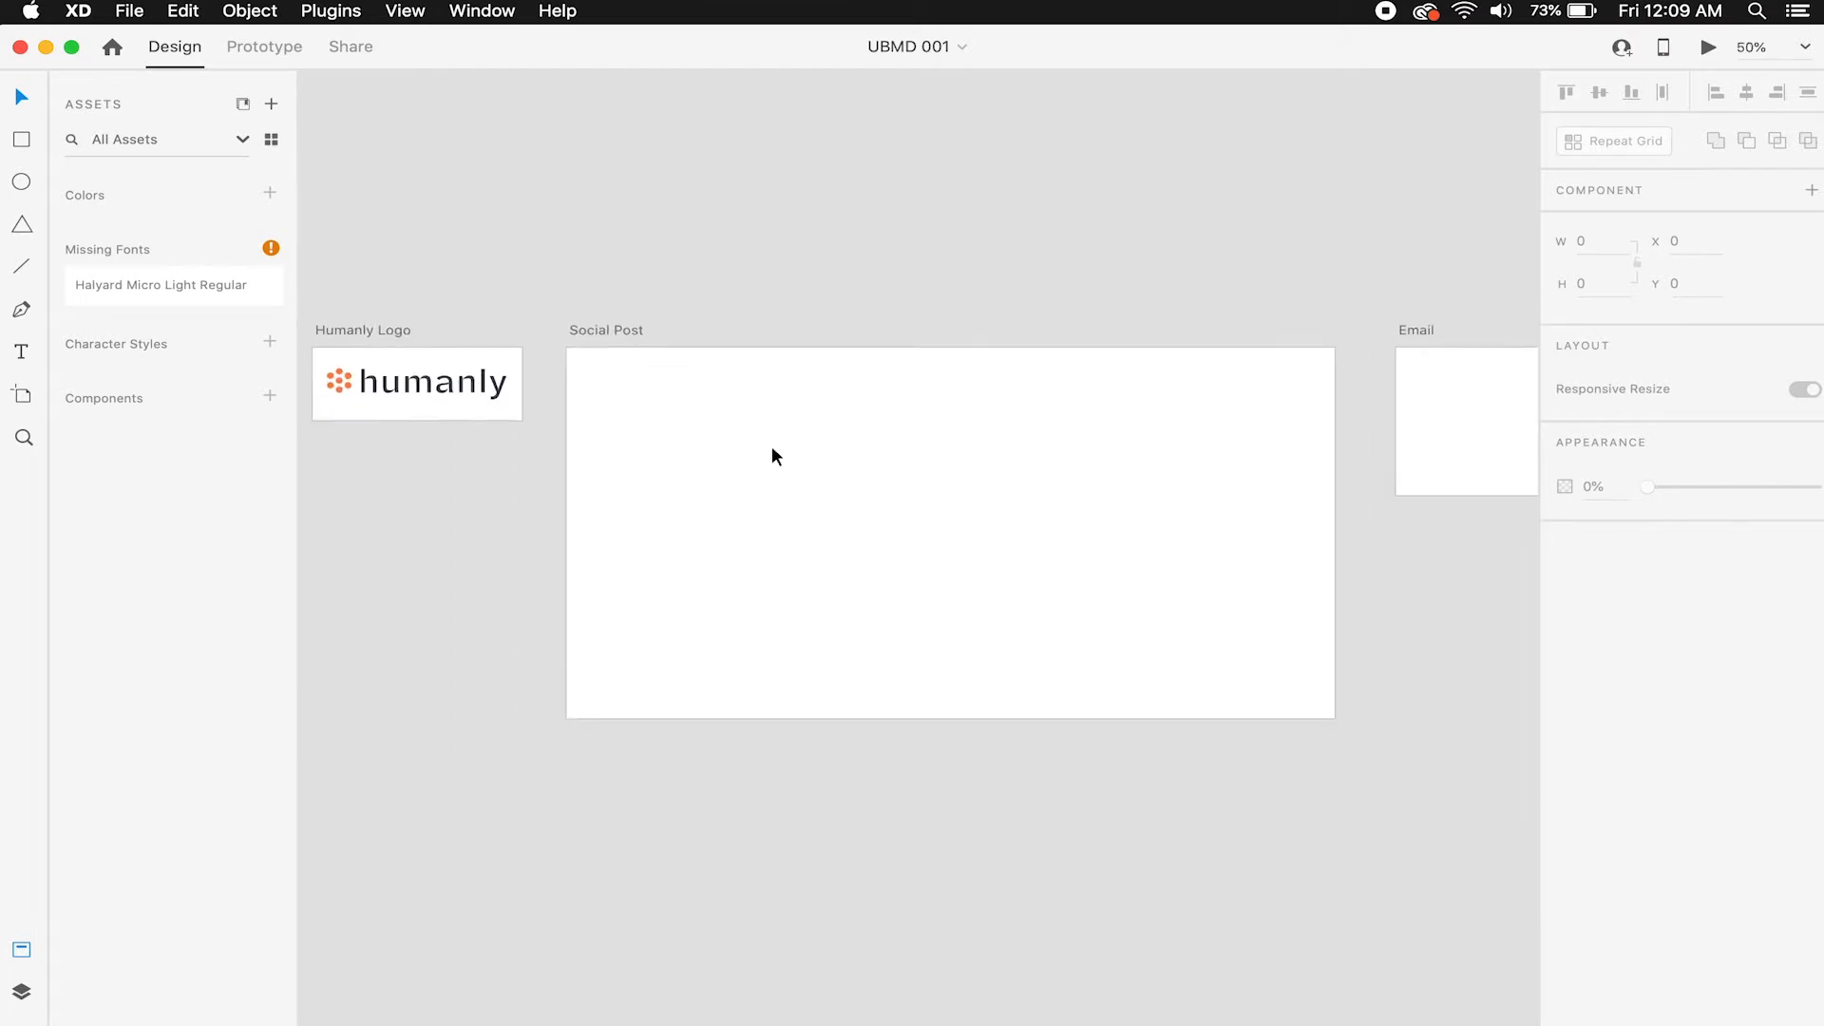
click(622, 331)
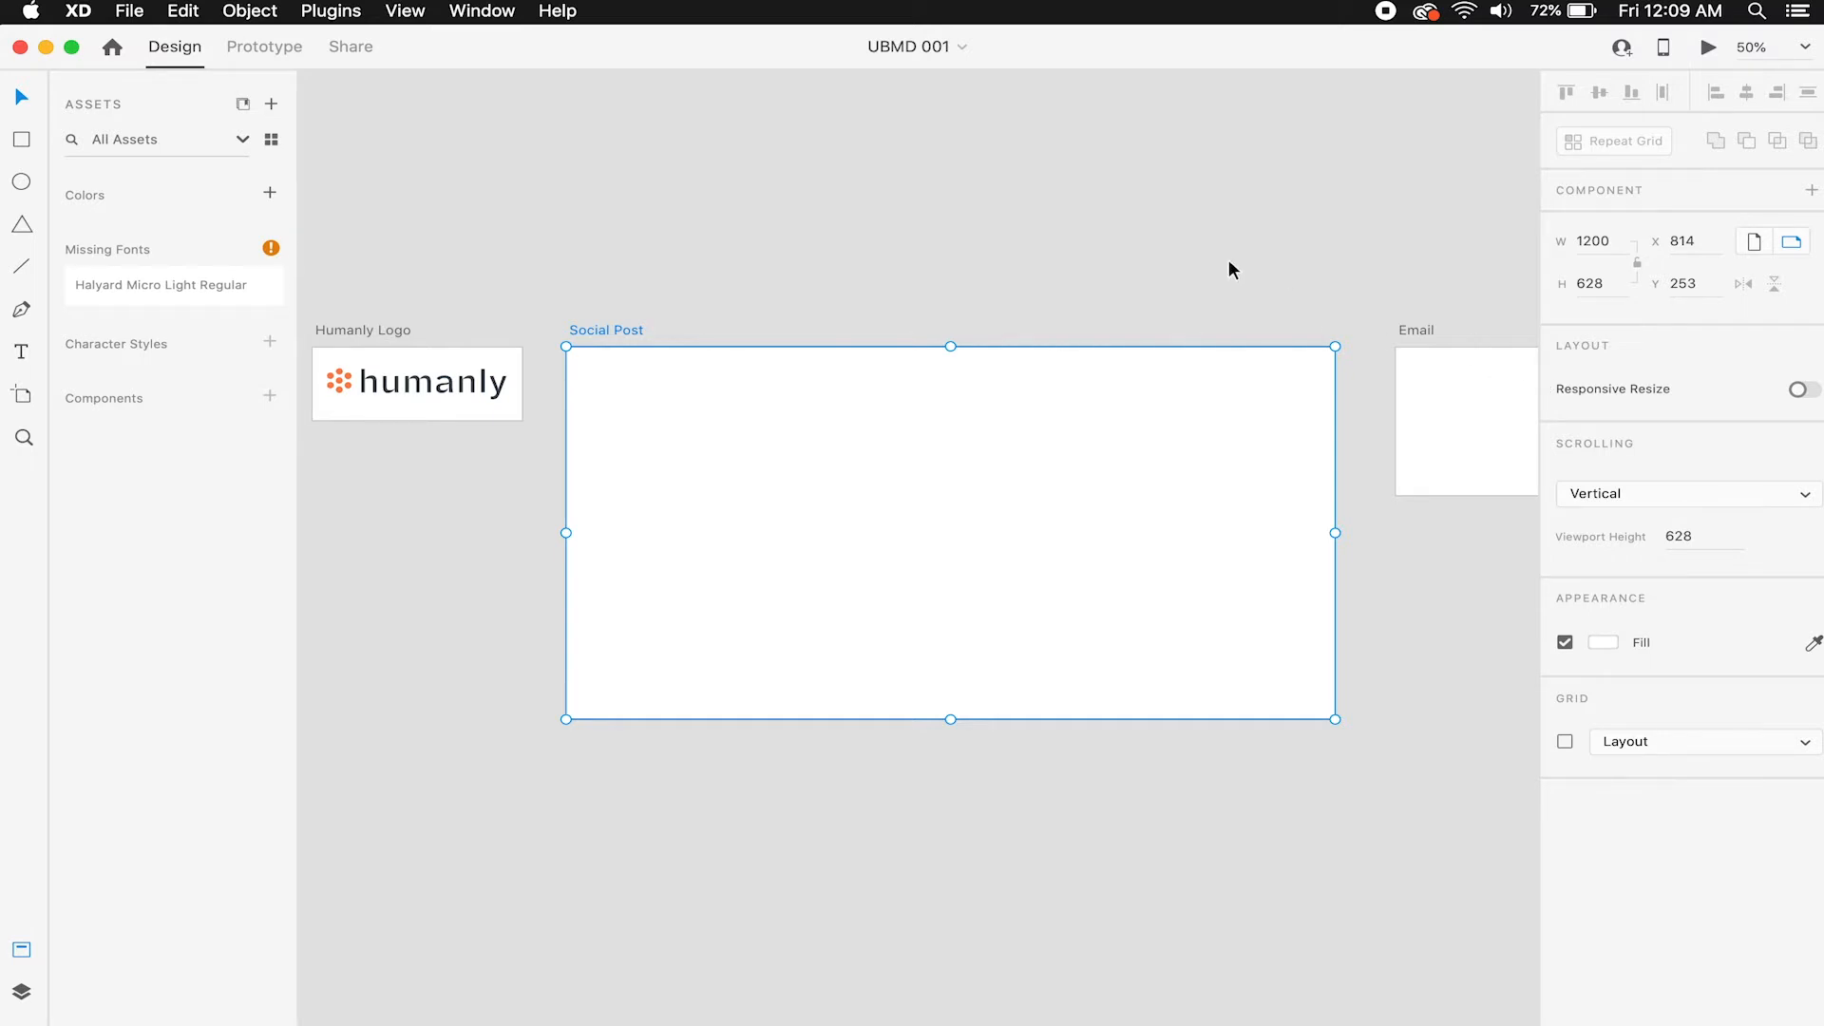
scroll(1229, 262, right, 10)
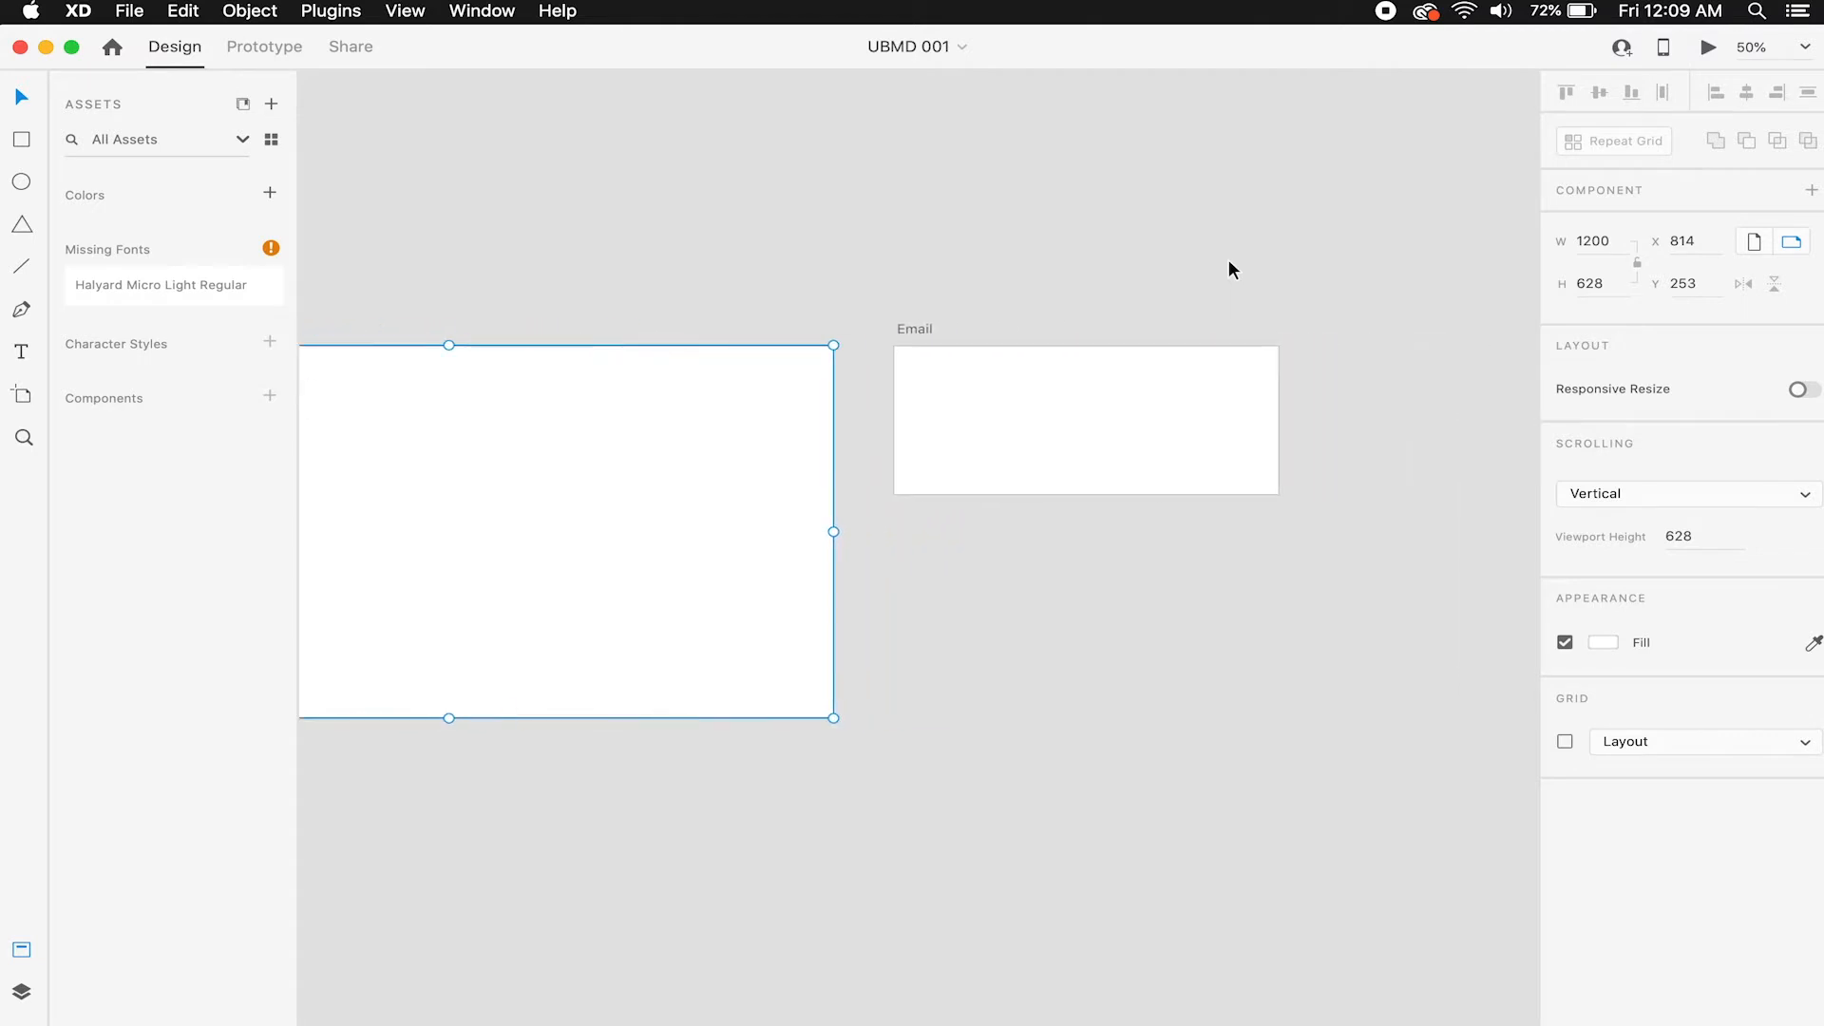
click(917, 332)
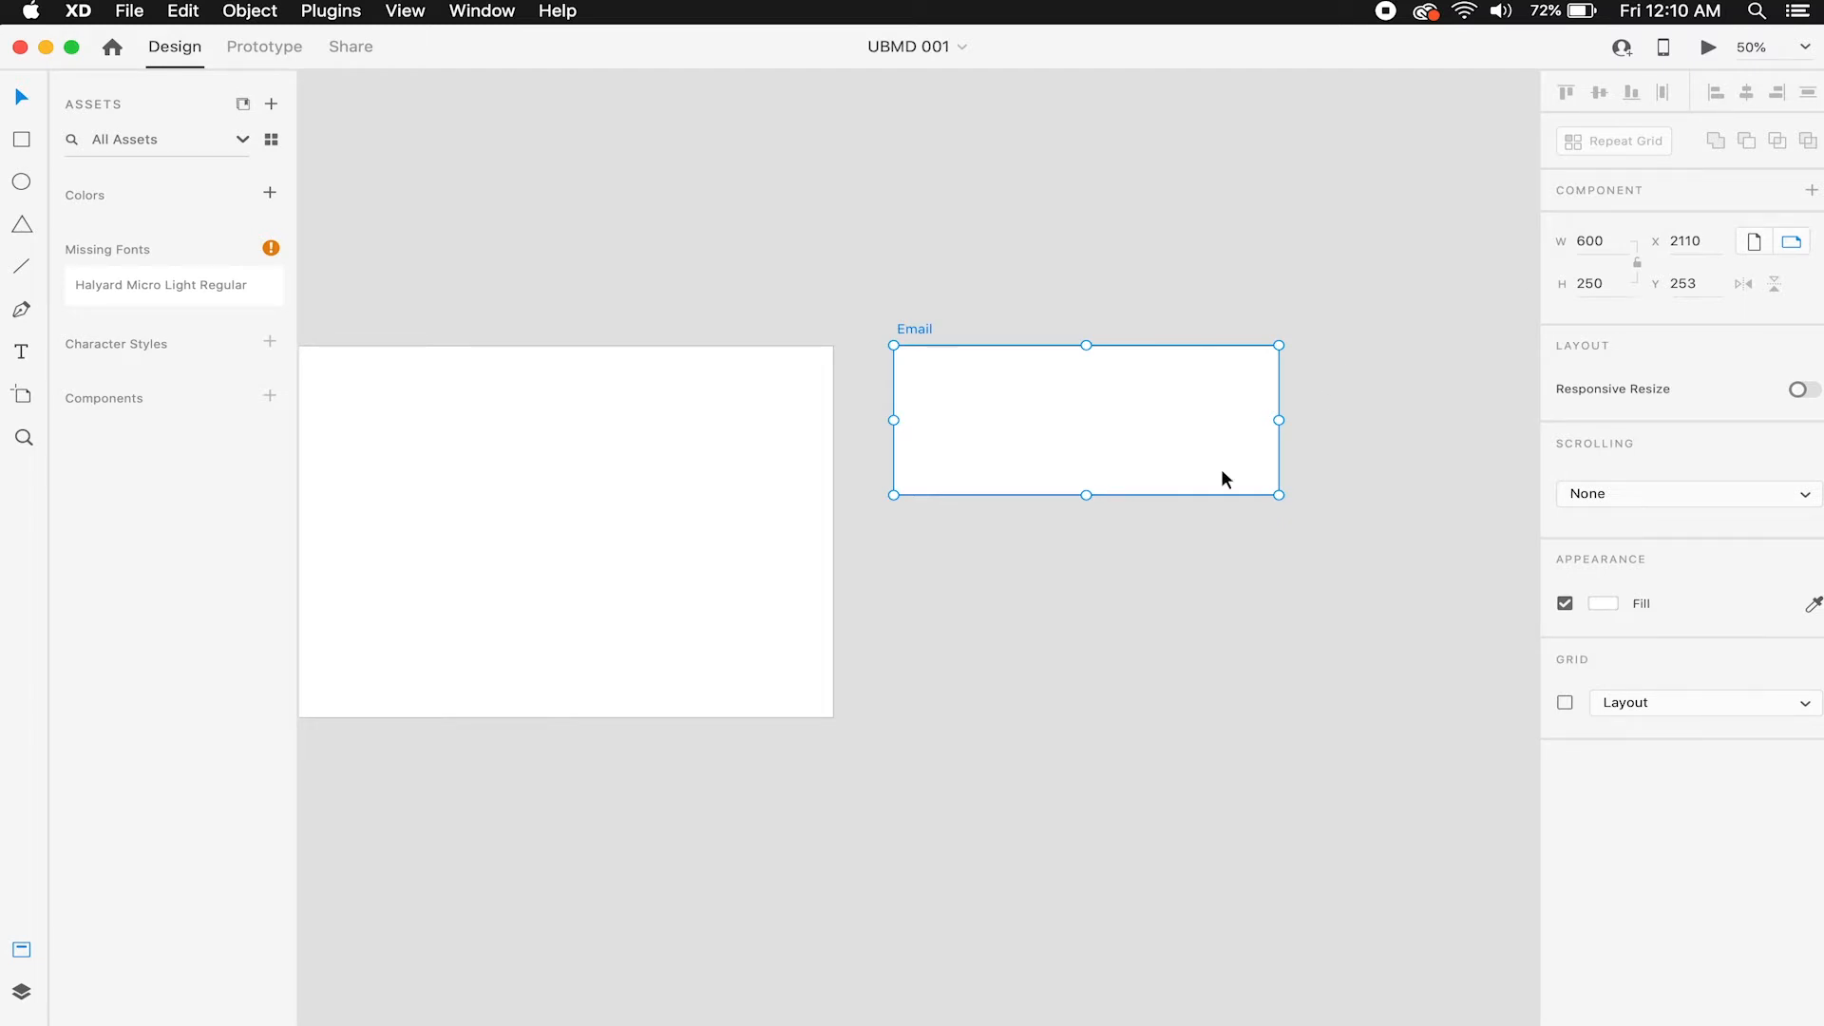
Draw a new artboard about 615 by 472 px to the right of the Email artboard and delete it.
key(a)
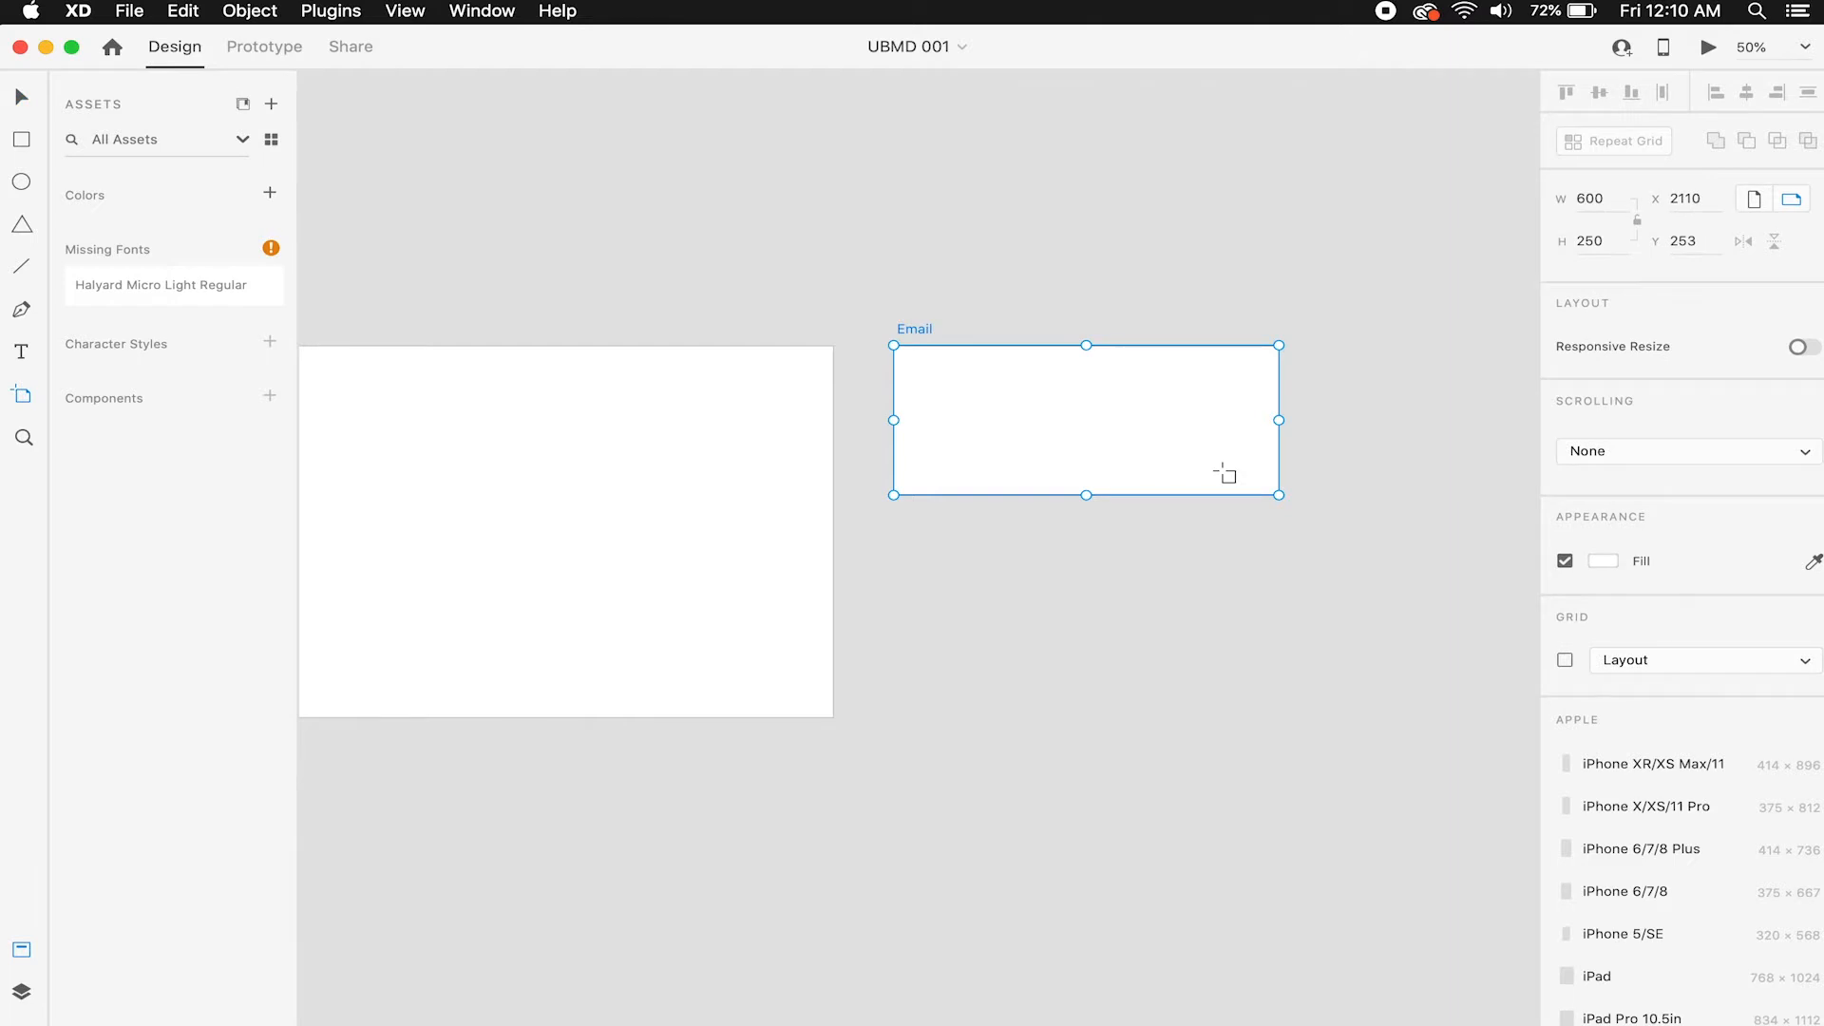
scroll(1225, 473, right, 5)
drag(924, 314, 1318, 593)
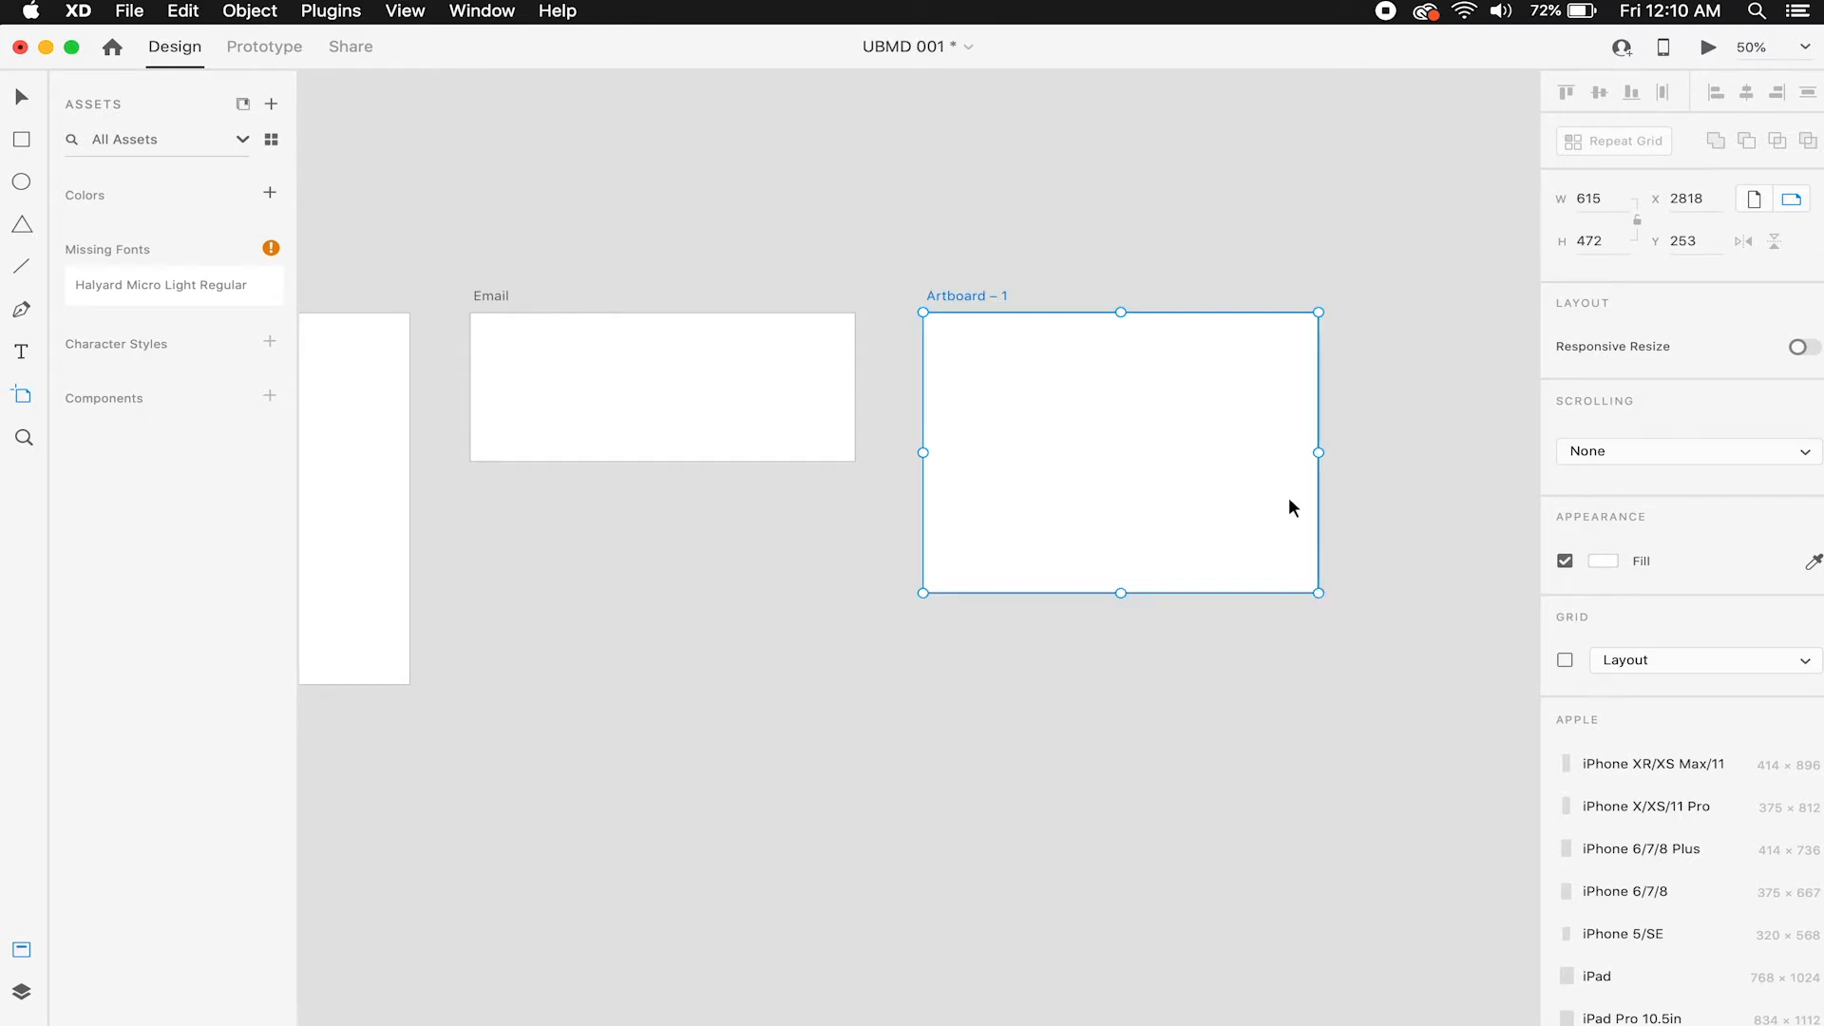
key(v)
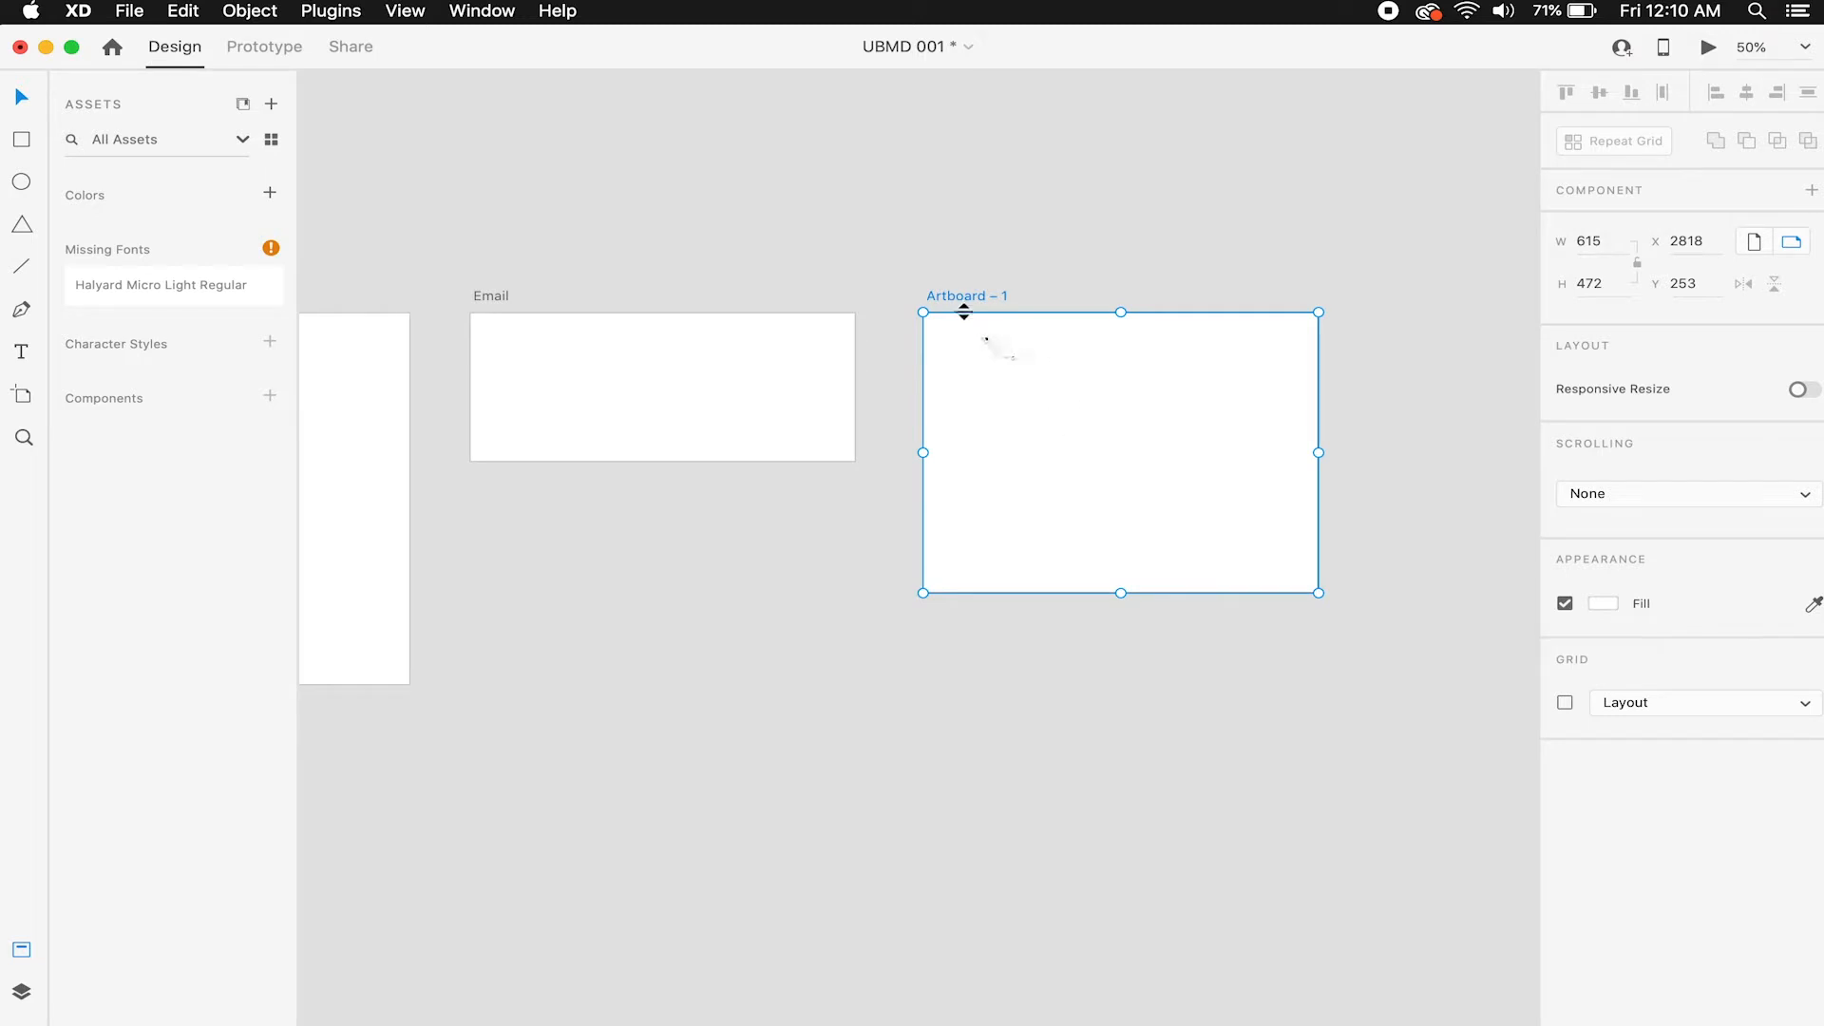
key(Delete)
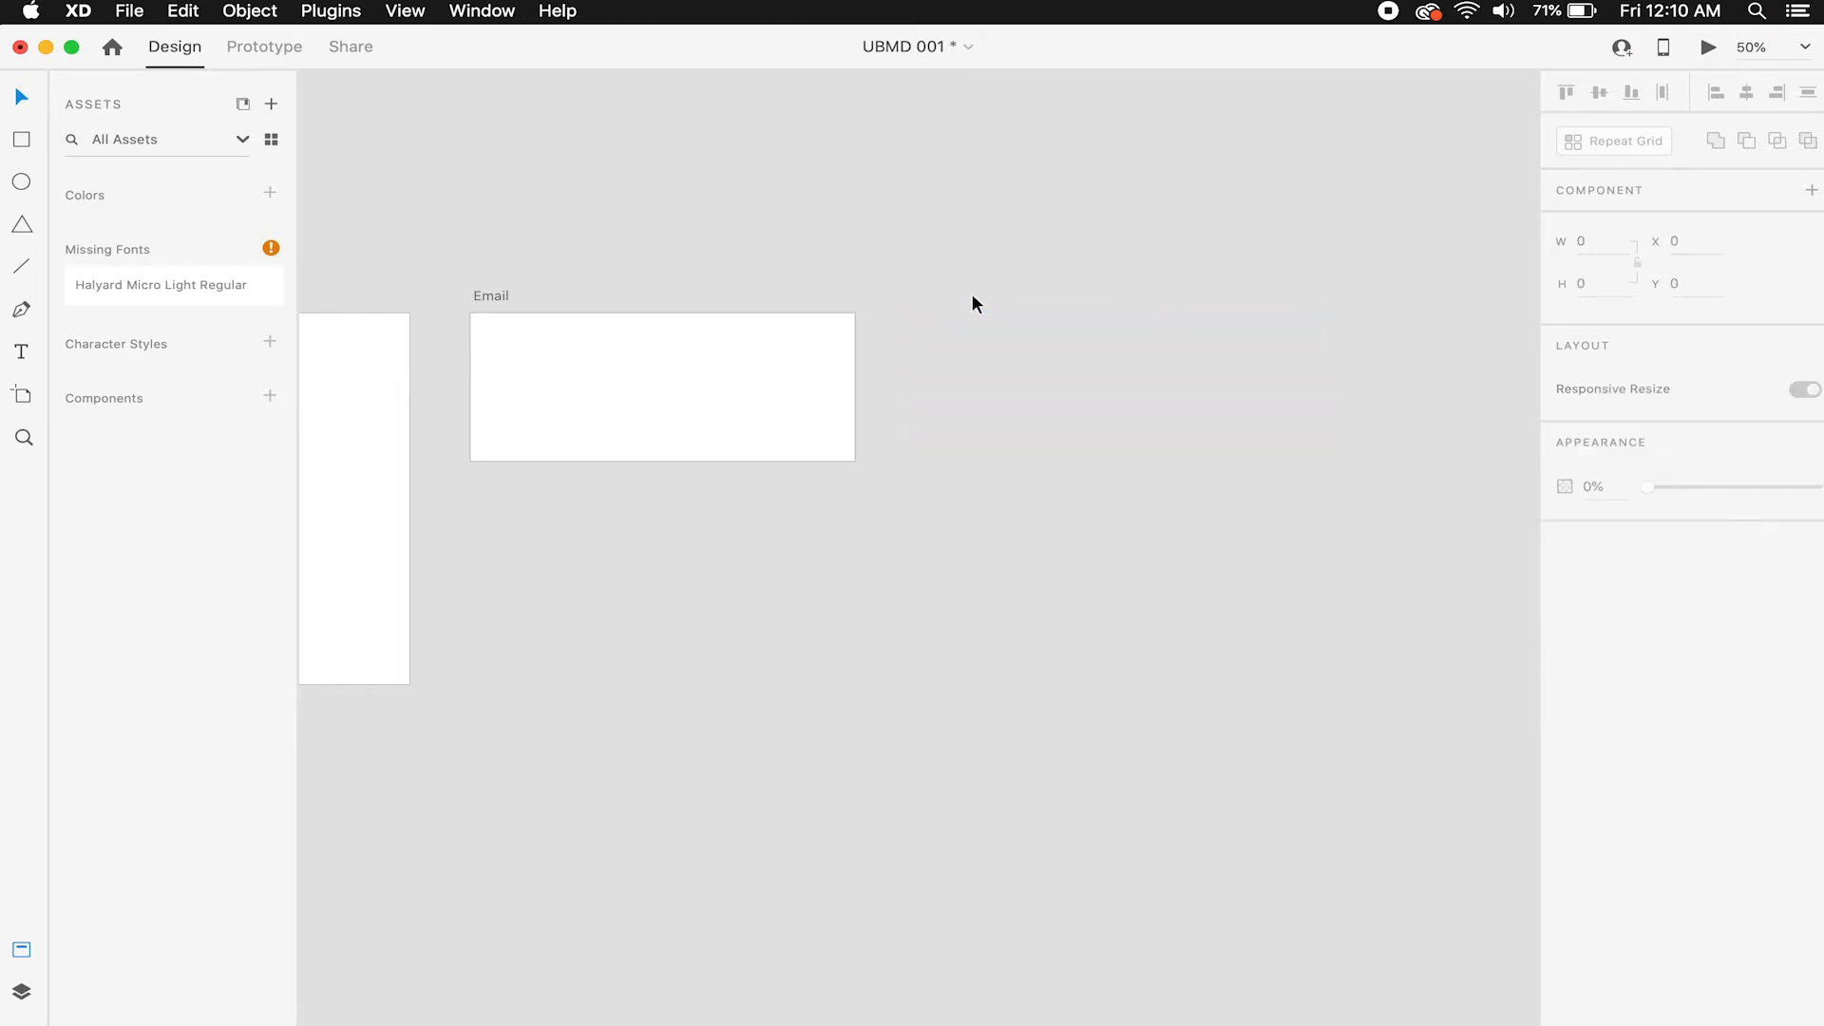
Set the Email artboard's width to 700 px and undo the resize.
scroll(743, 287, left, 10)
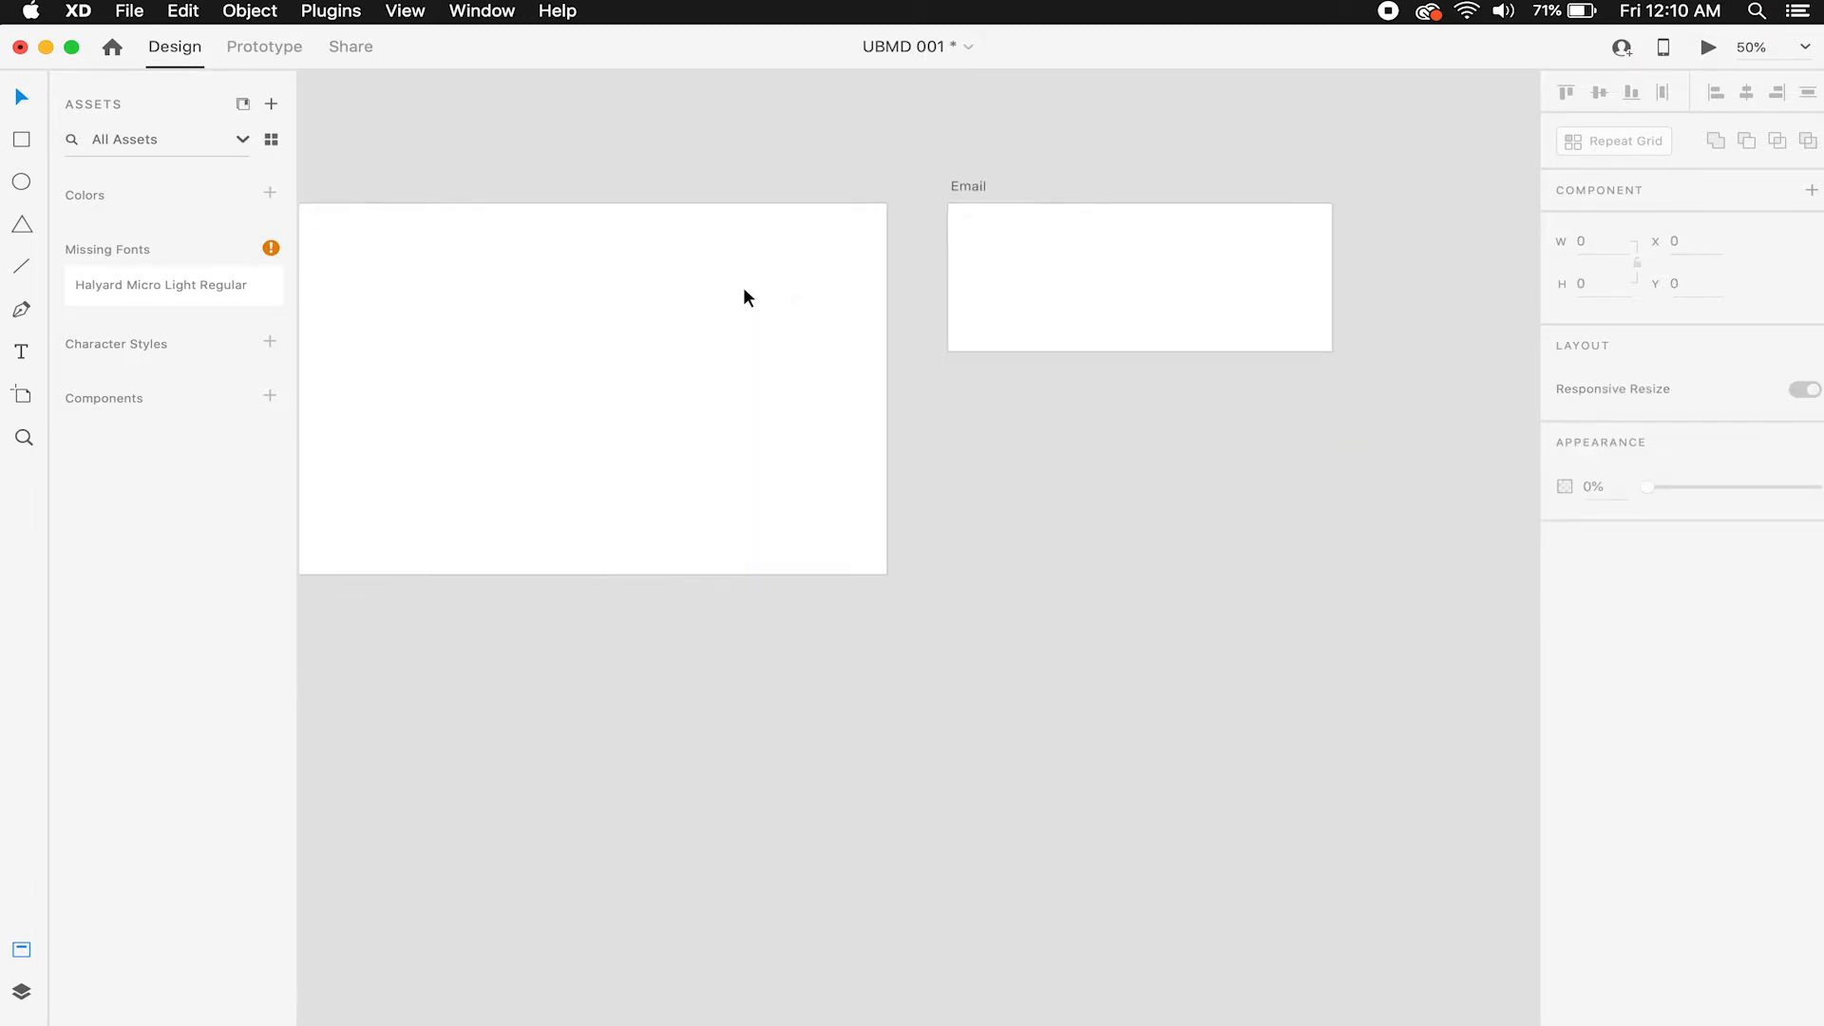
scroll(830, 279, left, 2)
click(1070, 274)
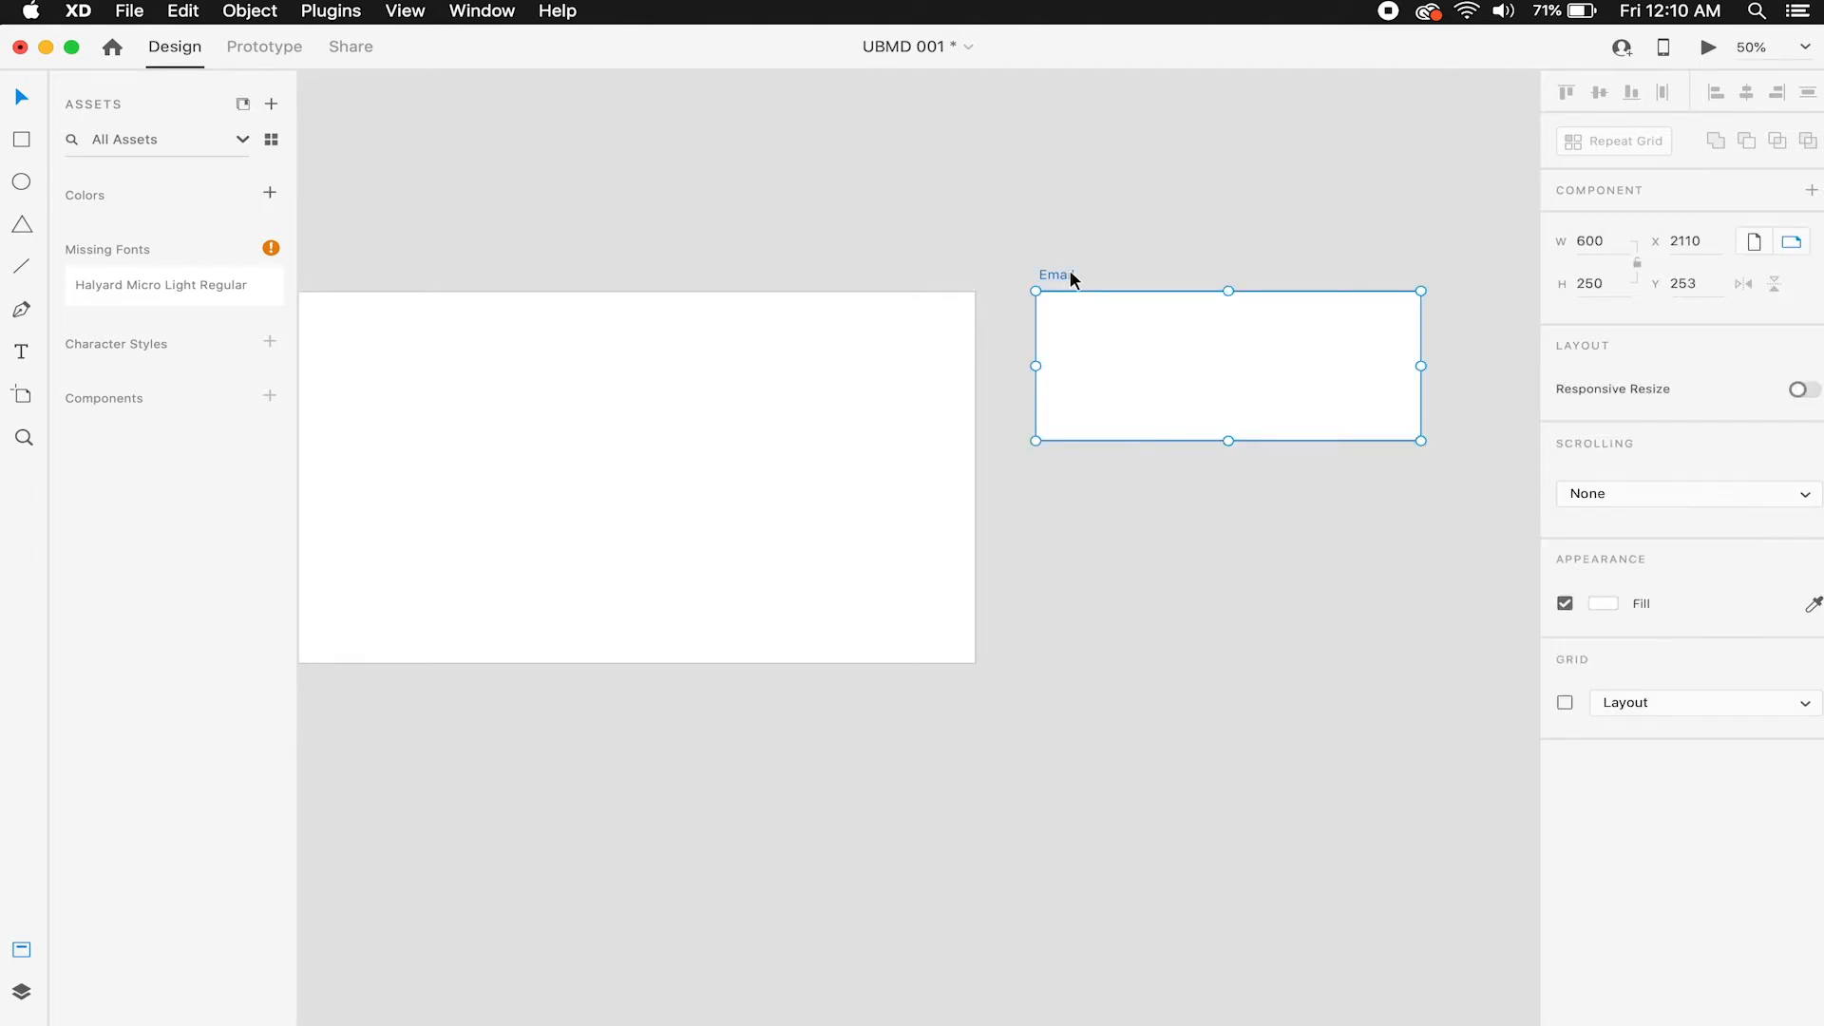
click(1600, 249)
text(700)
key(Return)
click(1222, 380)
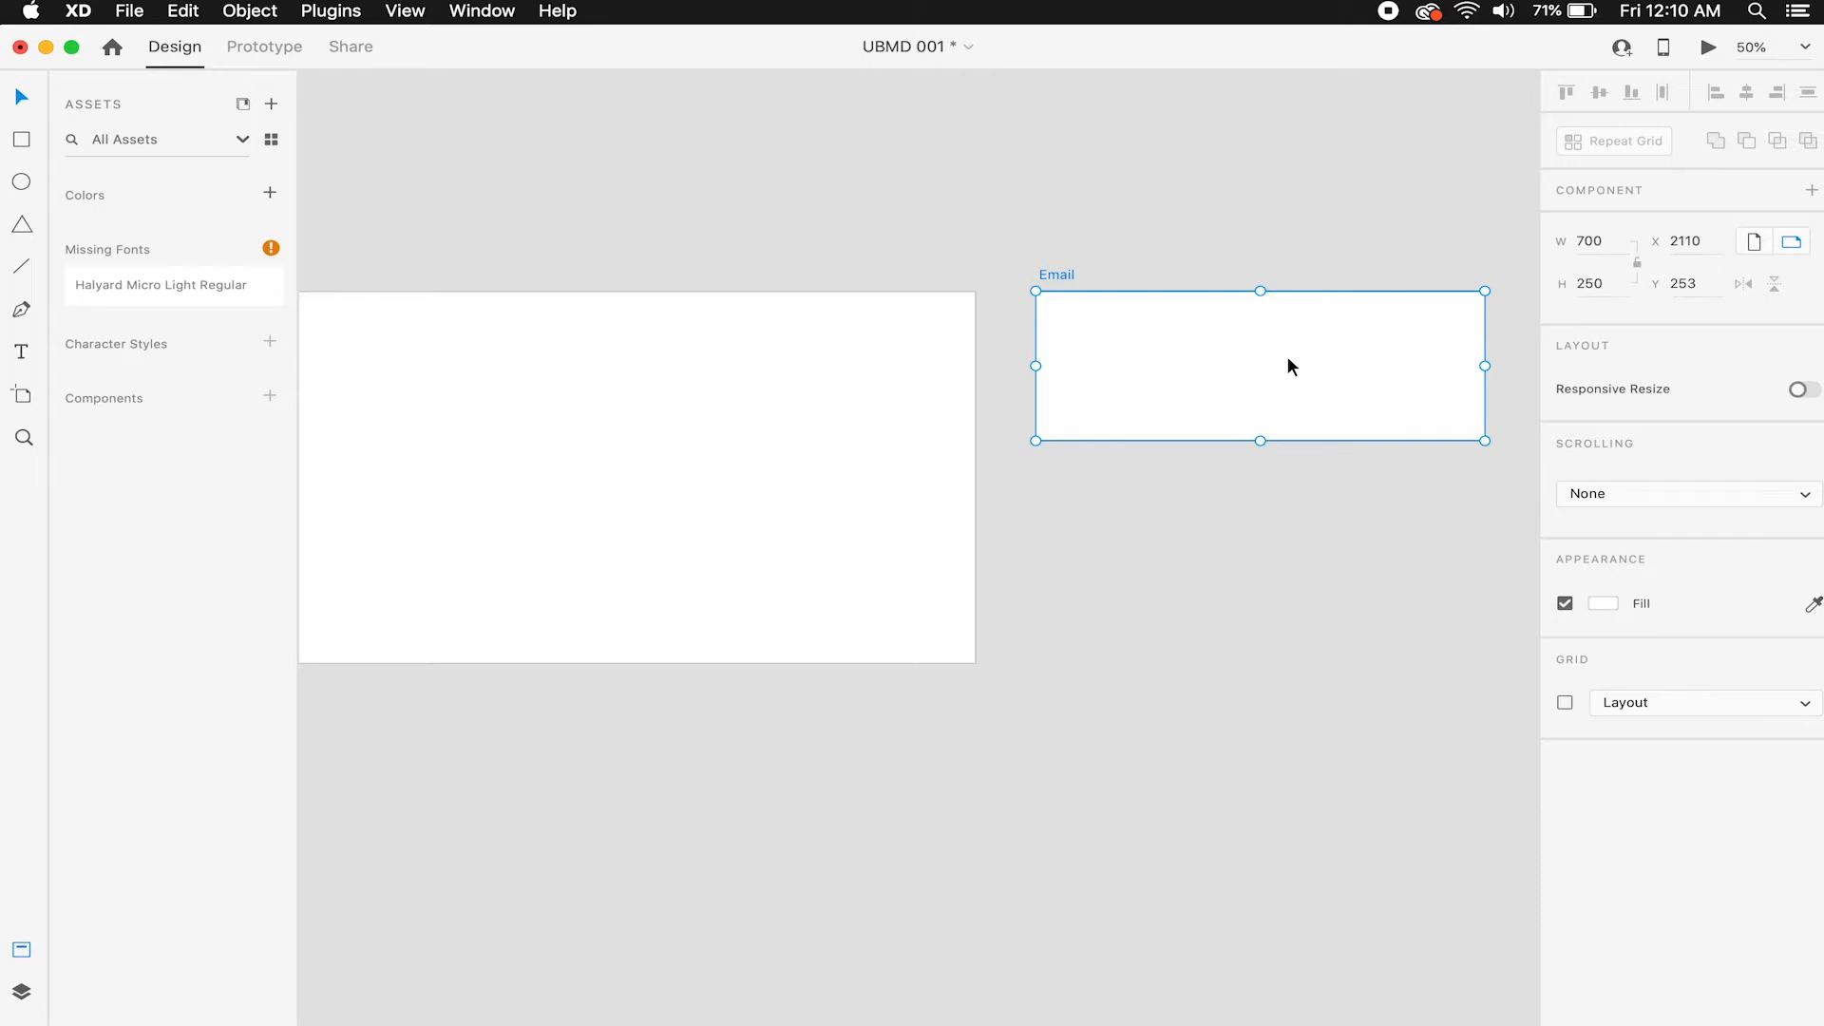
key(super+z)
click(1292, 269)
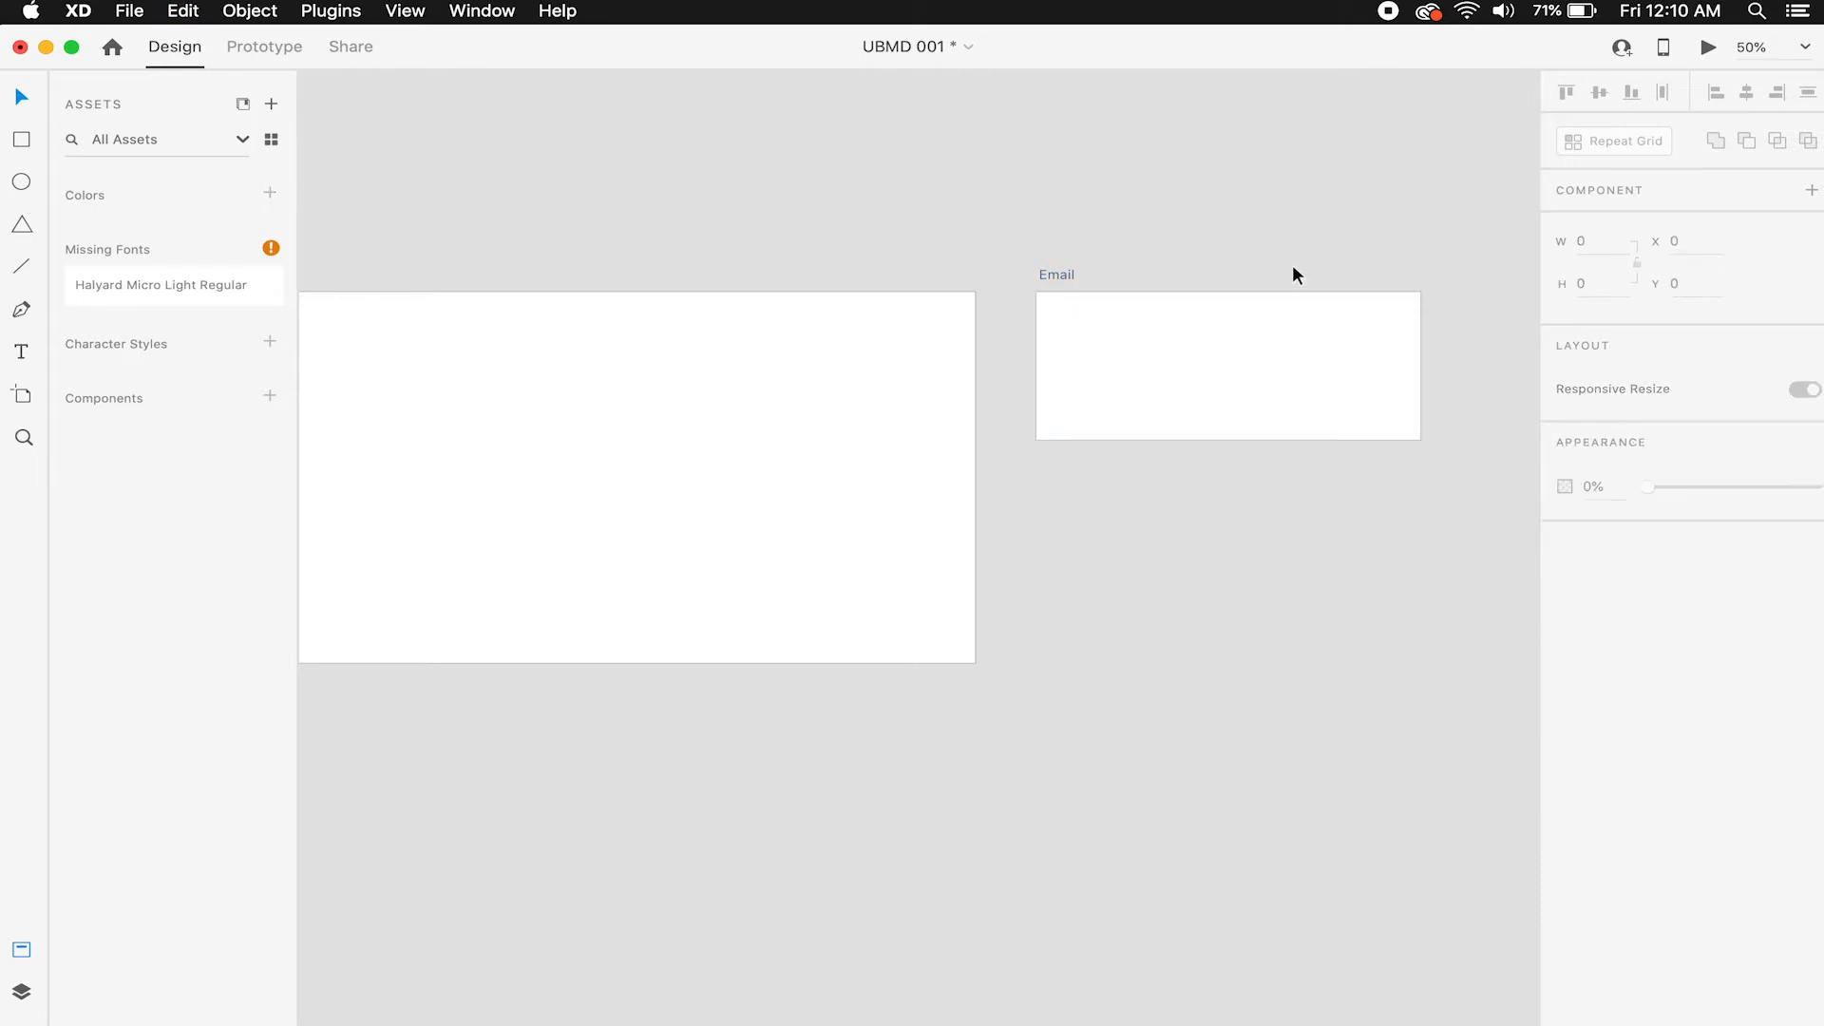
Draw a rectangle about 627 by 666 px overlapping the Social Post artboard's top-left corner and fill it with #935656.
scroll(1125, 275, left, 5)
scroll(1125, 275, left, 7)
scroll(1125, 276, right, 5)
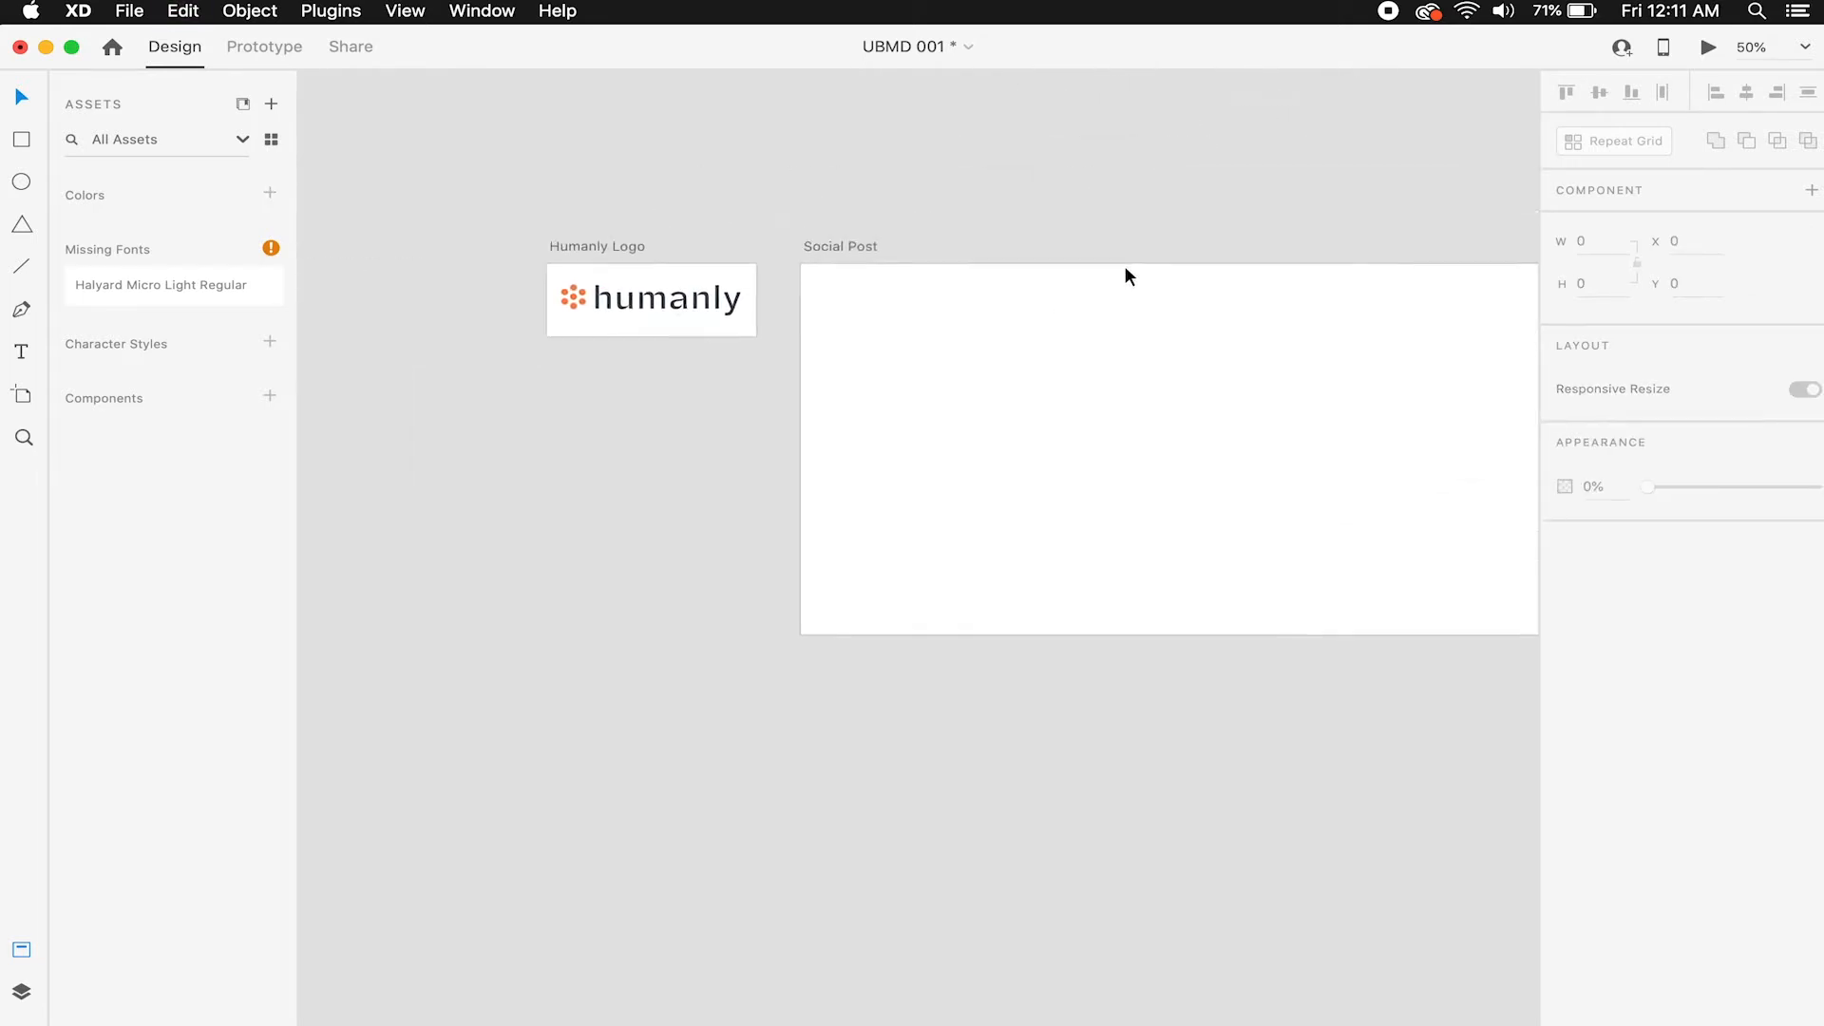
scroll(1125, 276, left, 1)
scroll(1123, 268, right, 3)
scroll(1122, 268, down, 1)
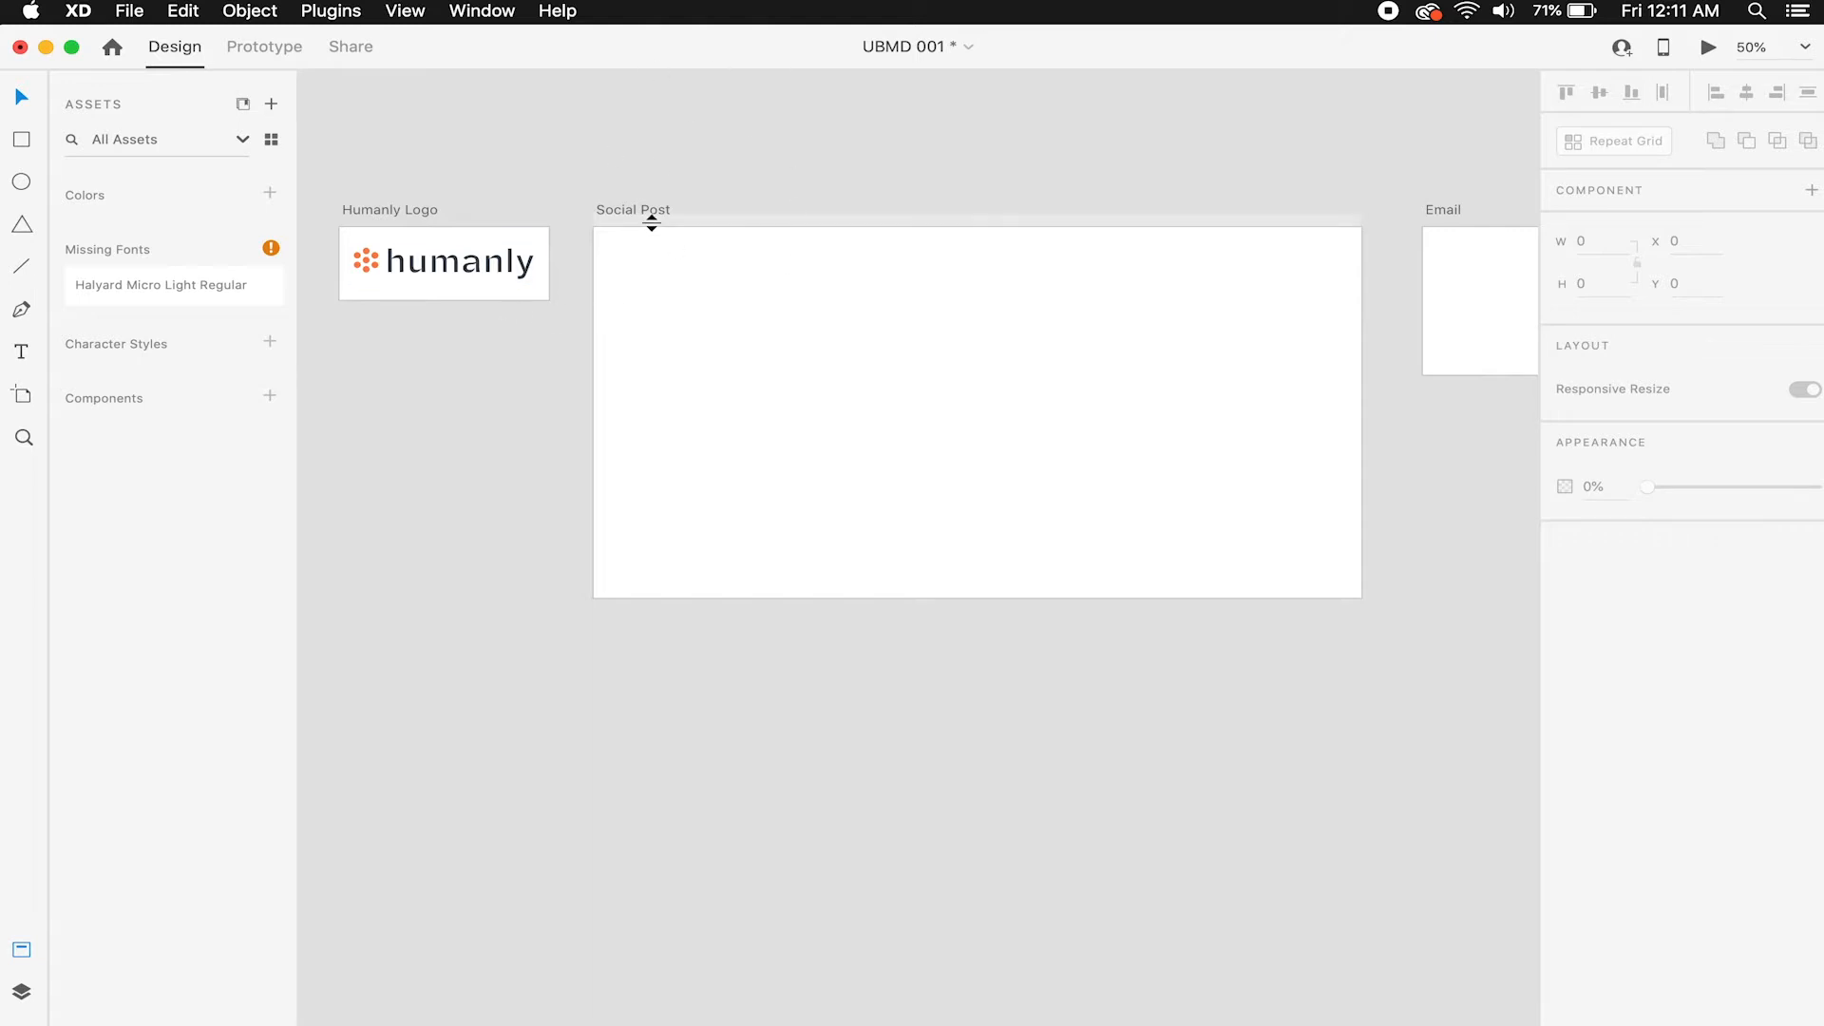
key(r)
drag(571, 181, 970, 573)
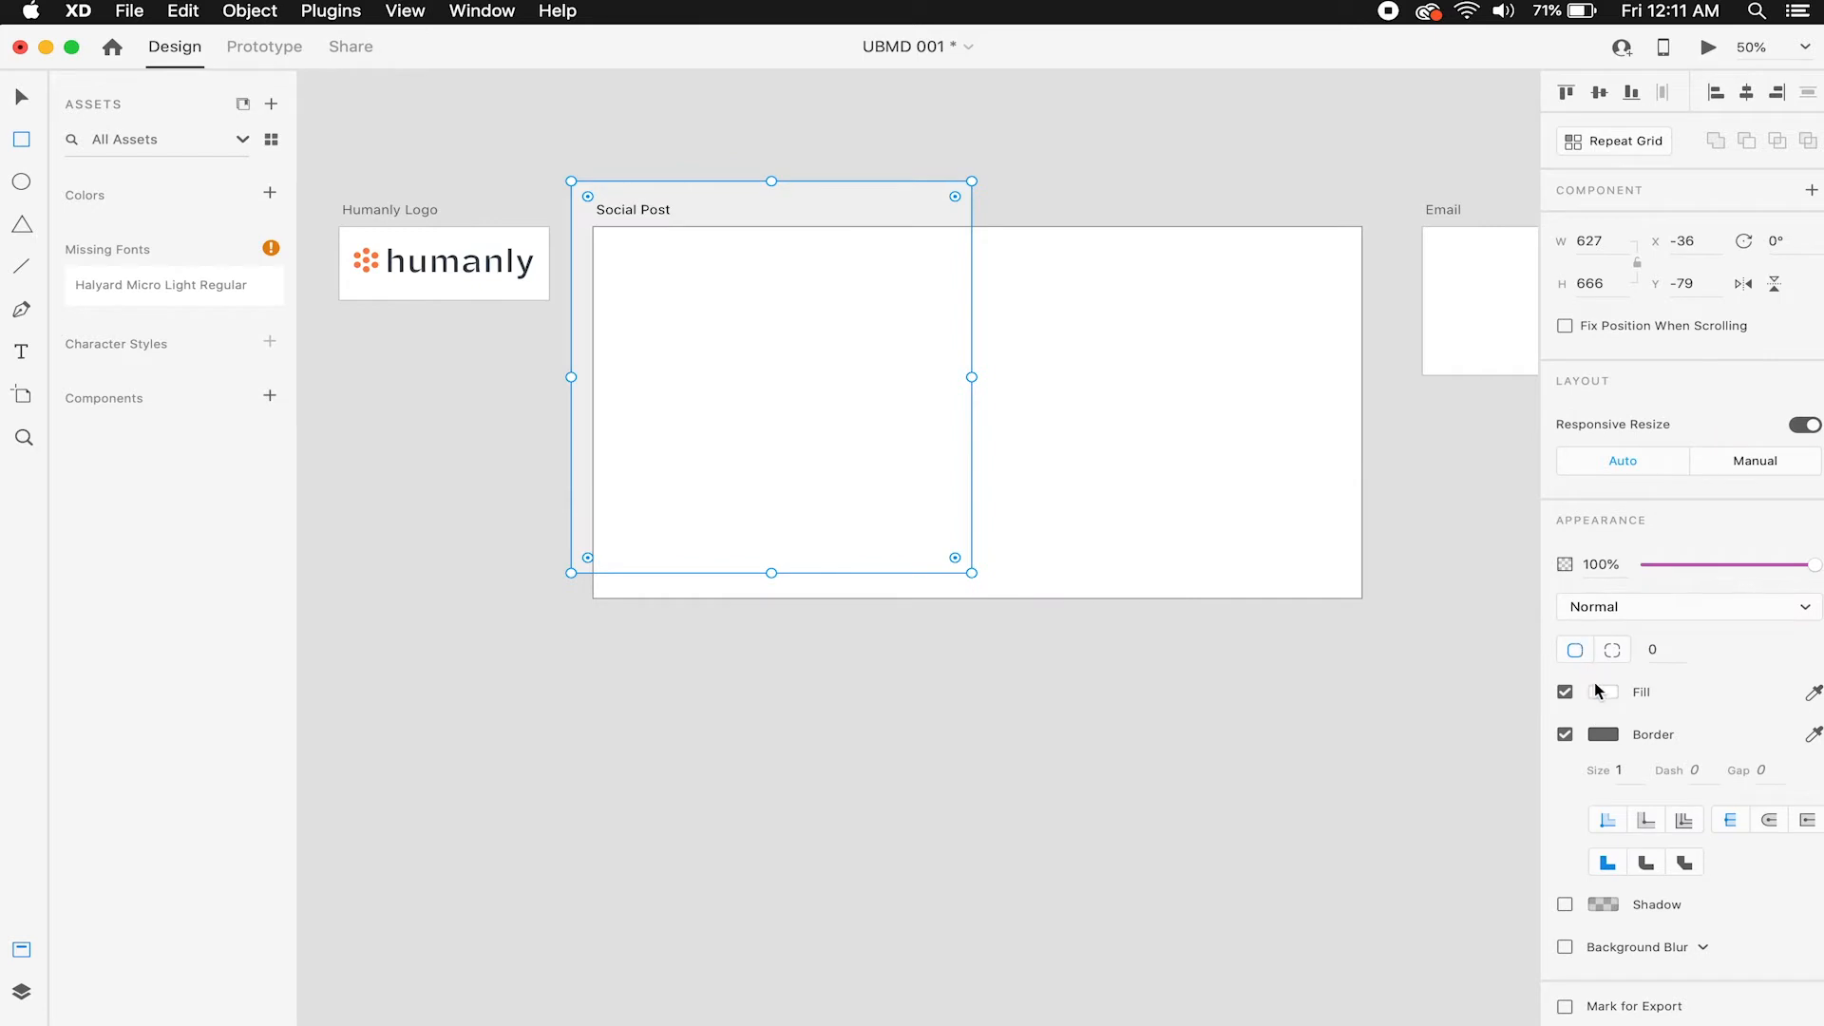
click(1602, 691)
click(1380, 652)
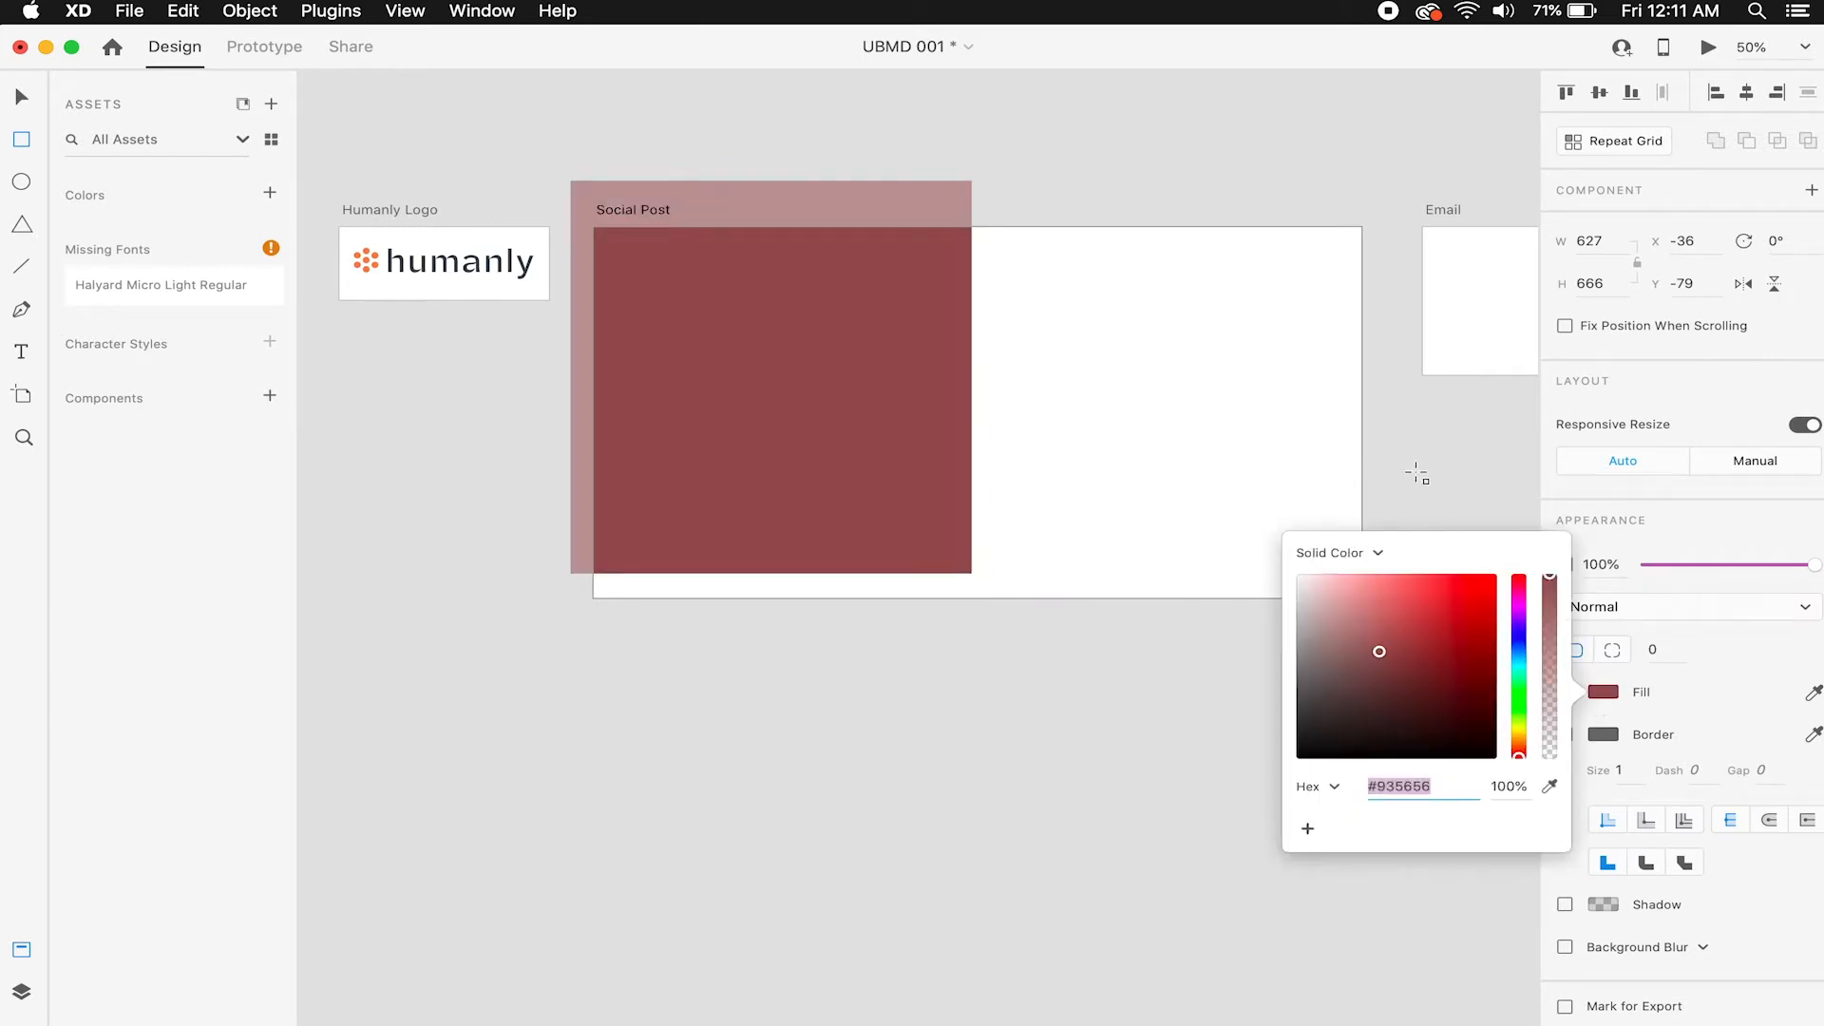
key(Escape)
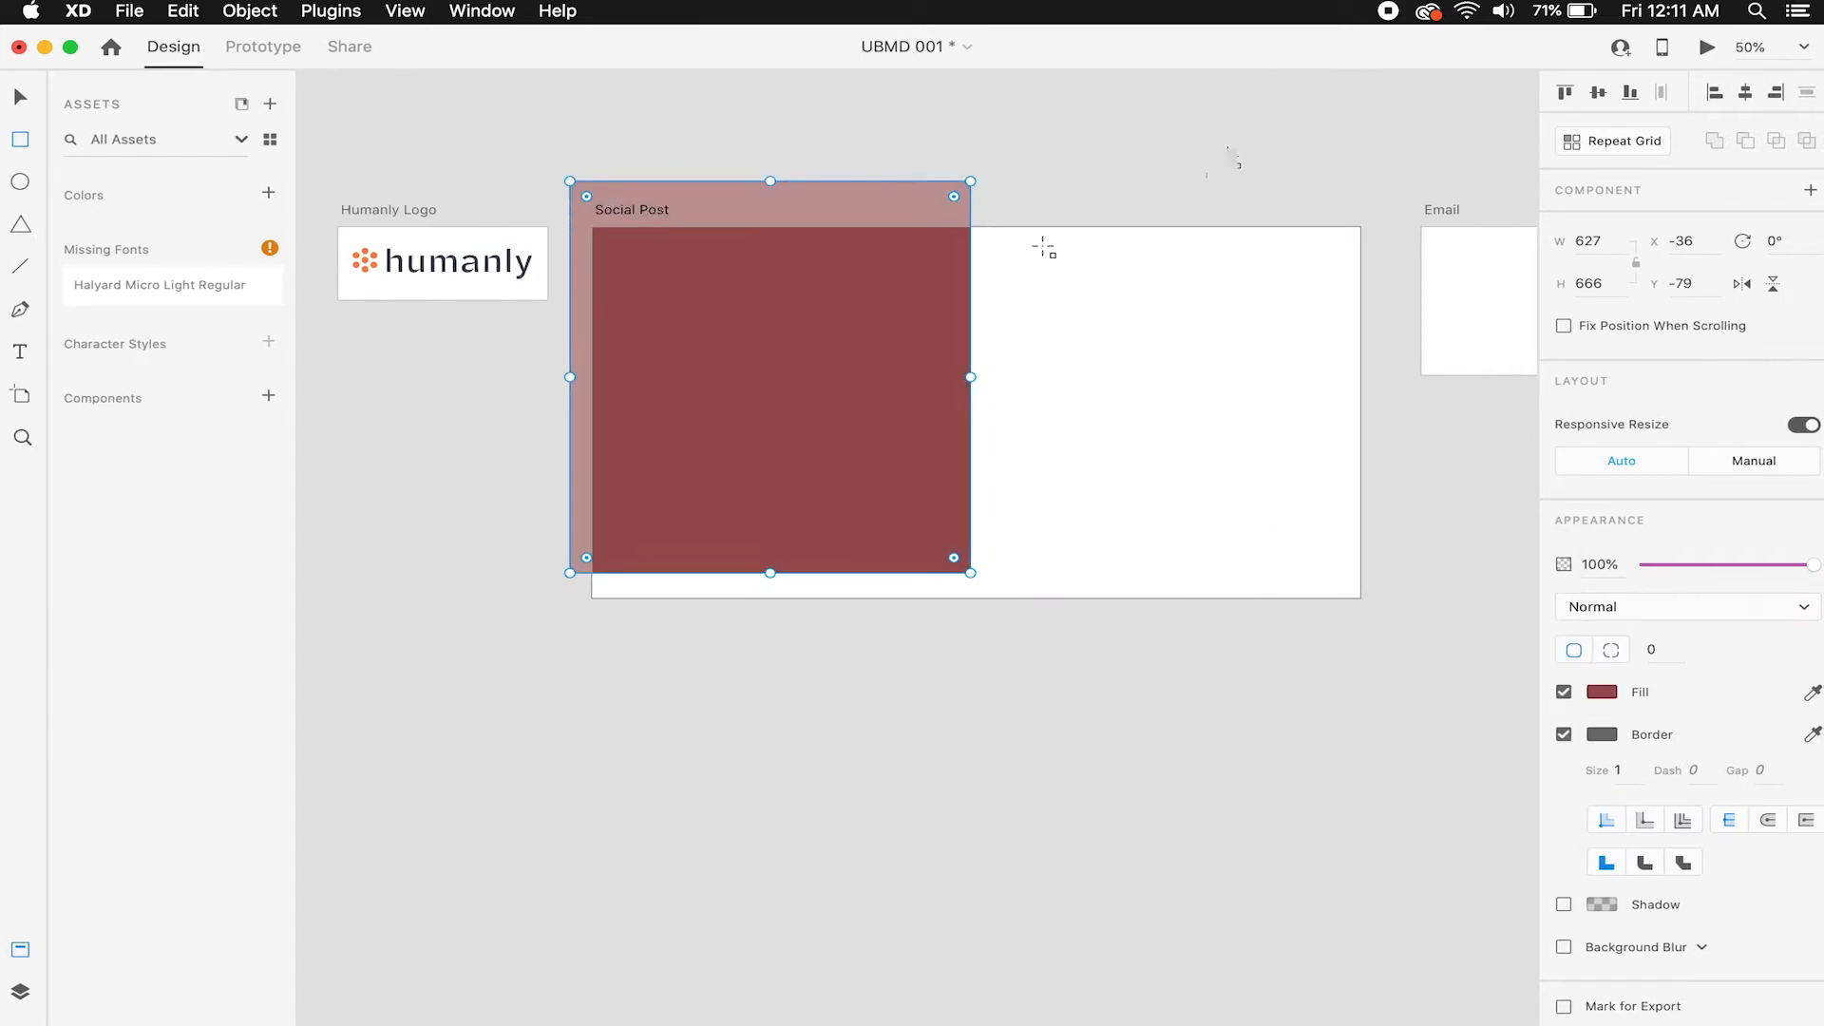
key(v)
click(1073, 265)
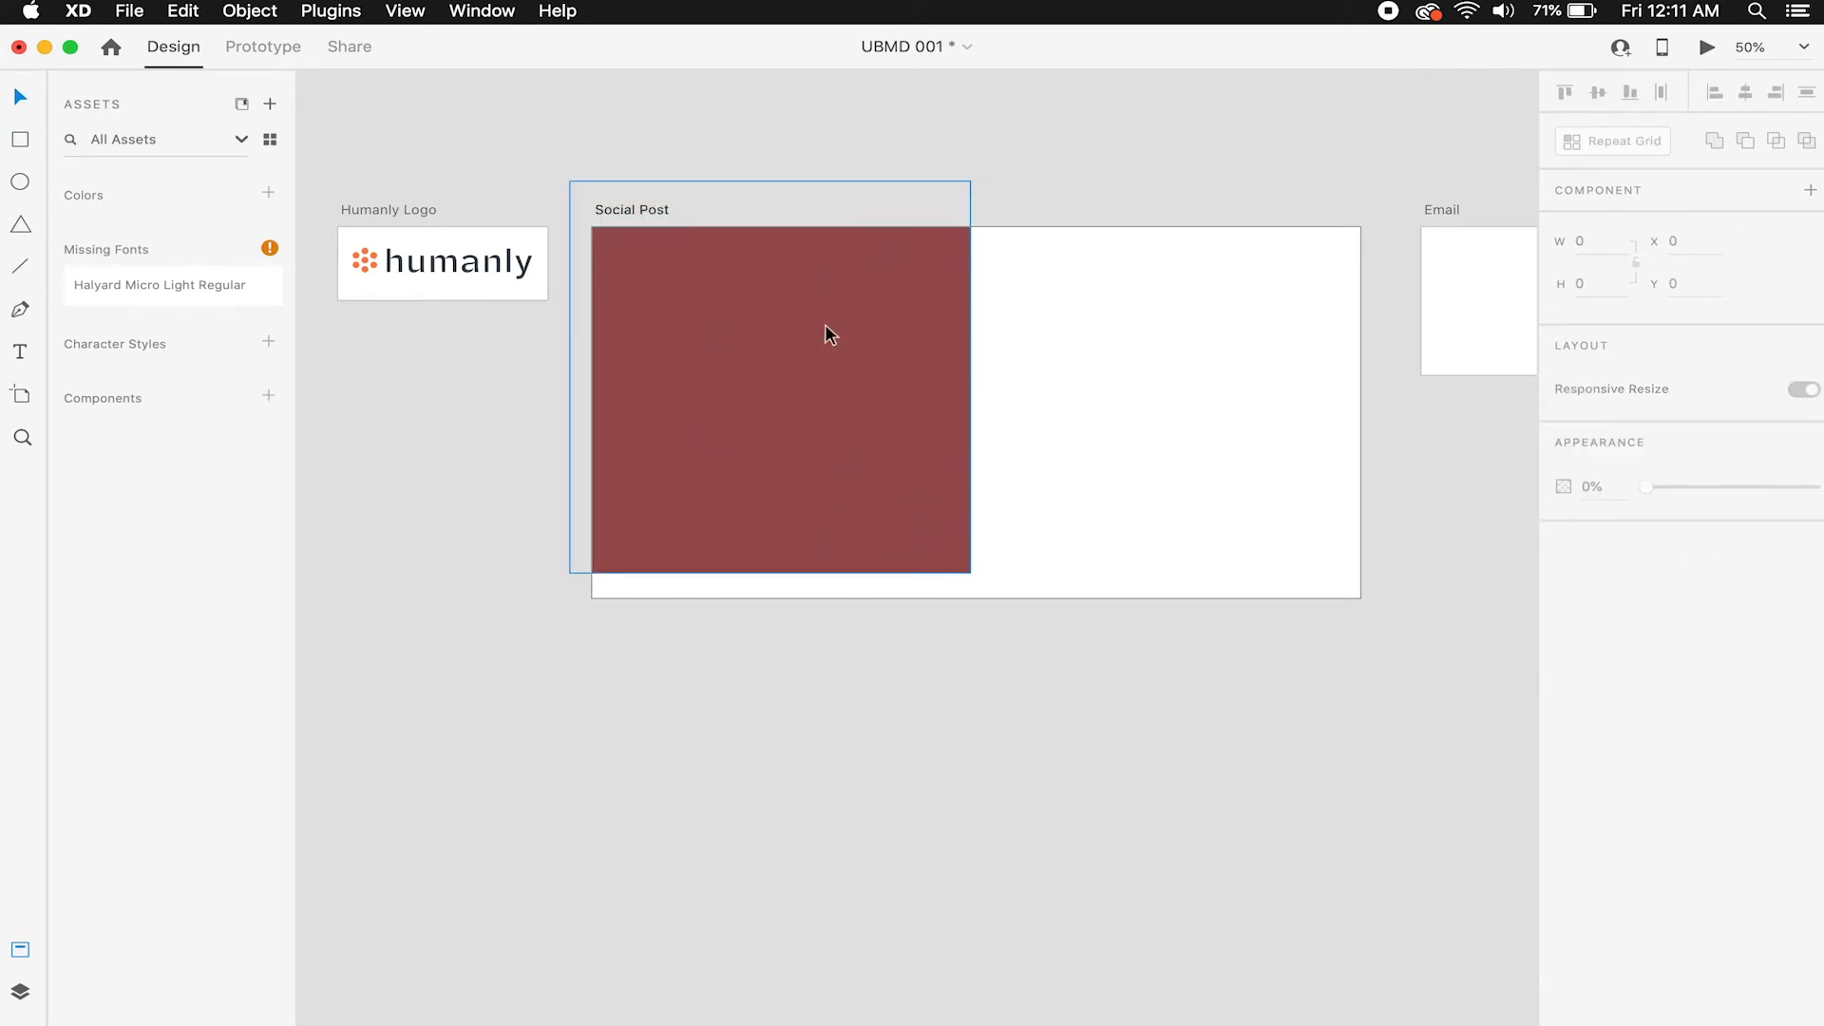
Delete the filled rectangle overlapping the Social Post artboard and select that artboard.
click(935, 254)
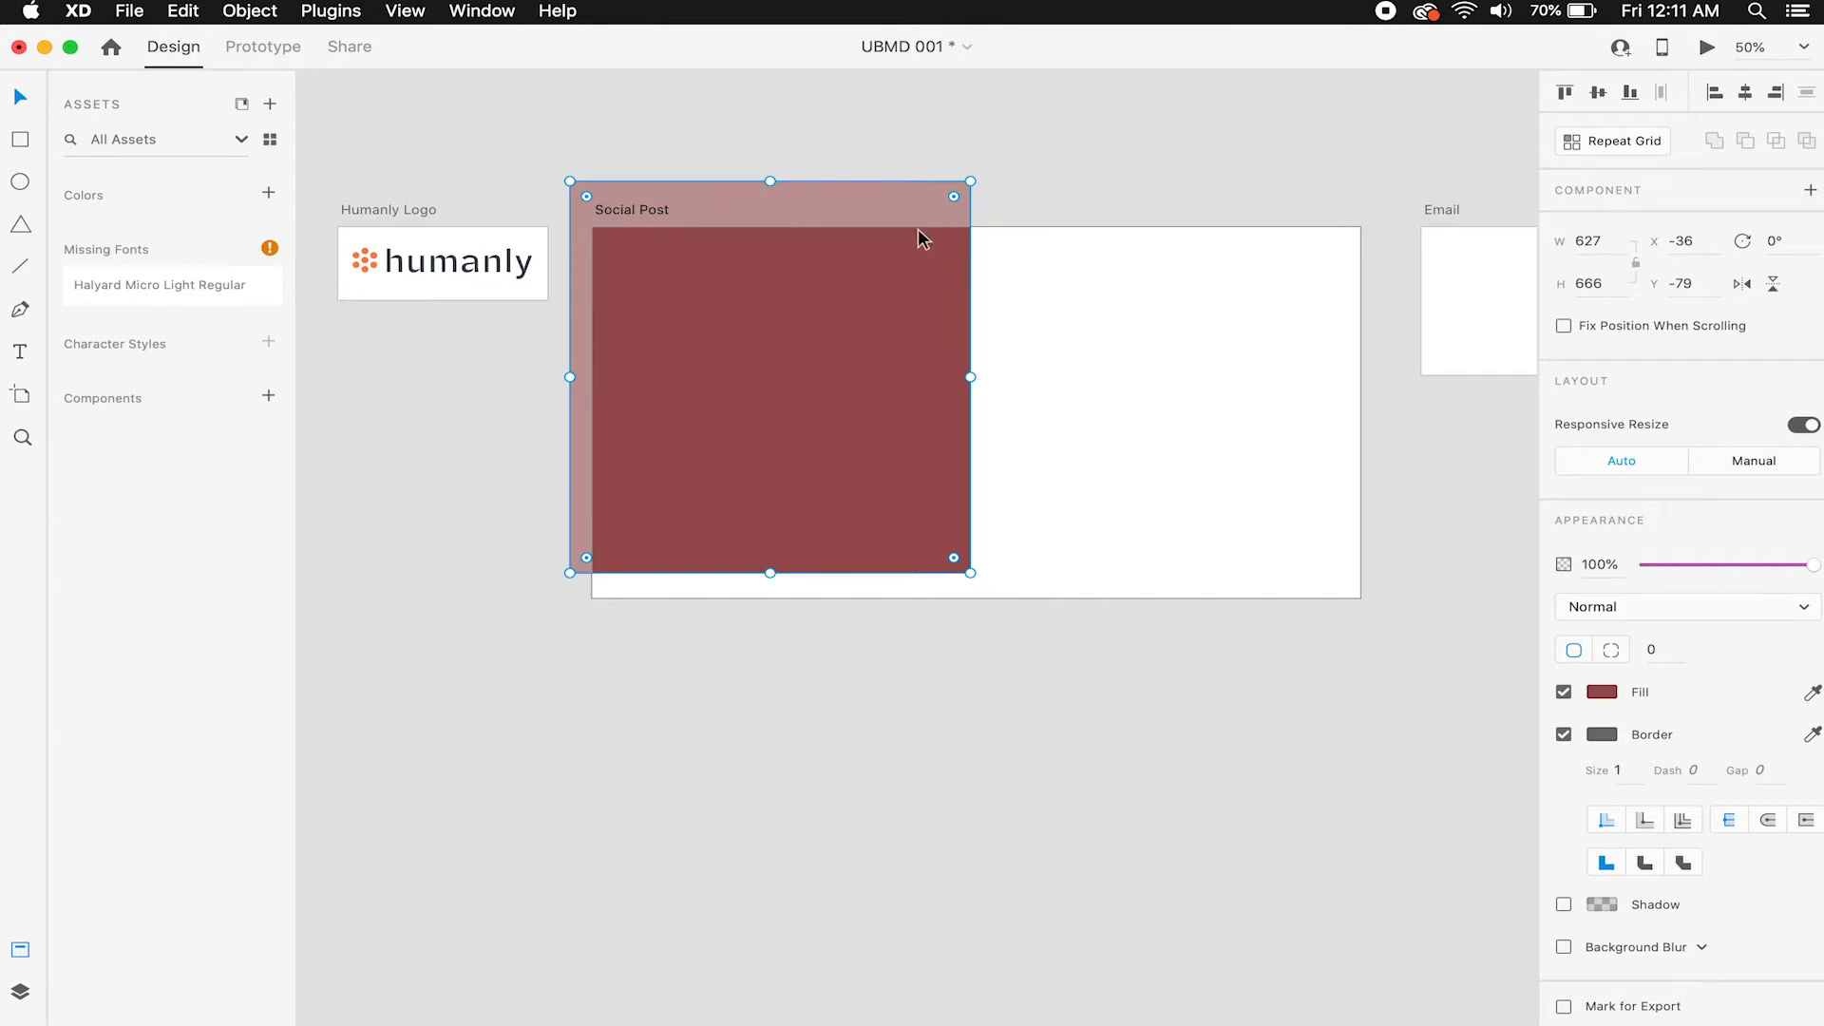
key(Delete)
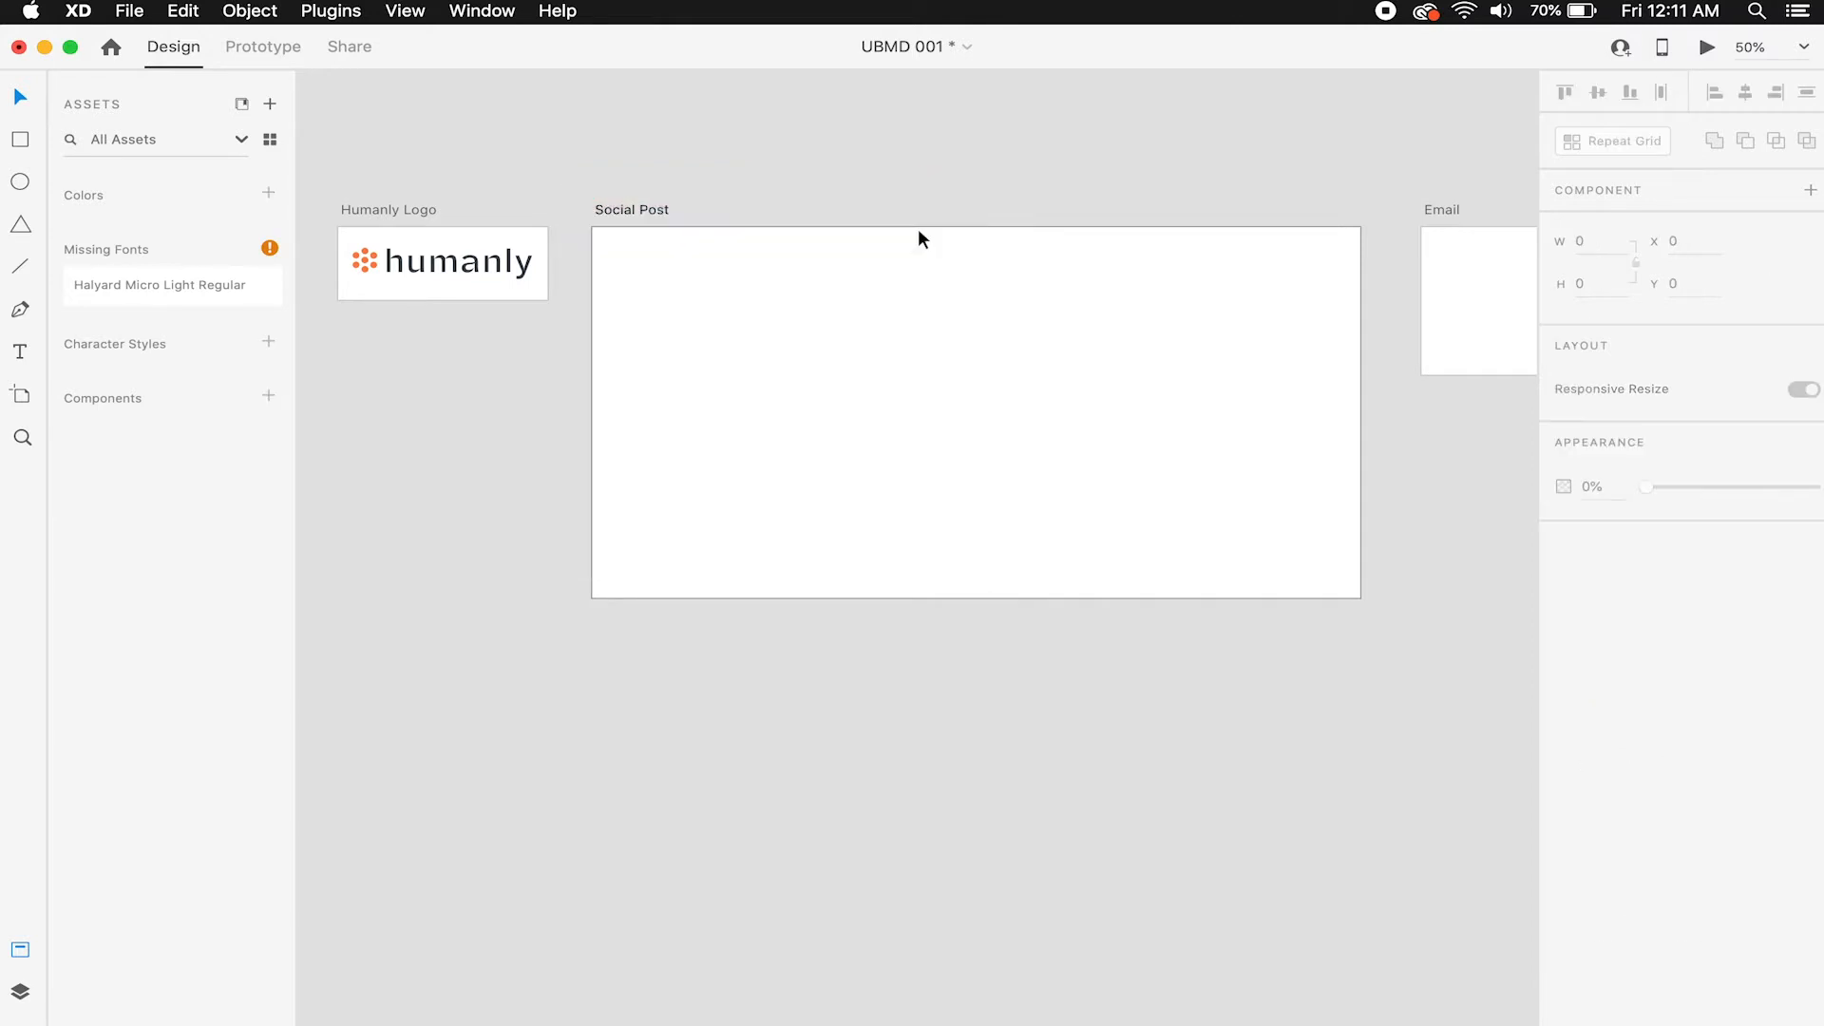
click(917, 230)
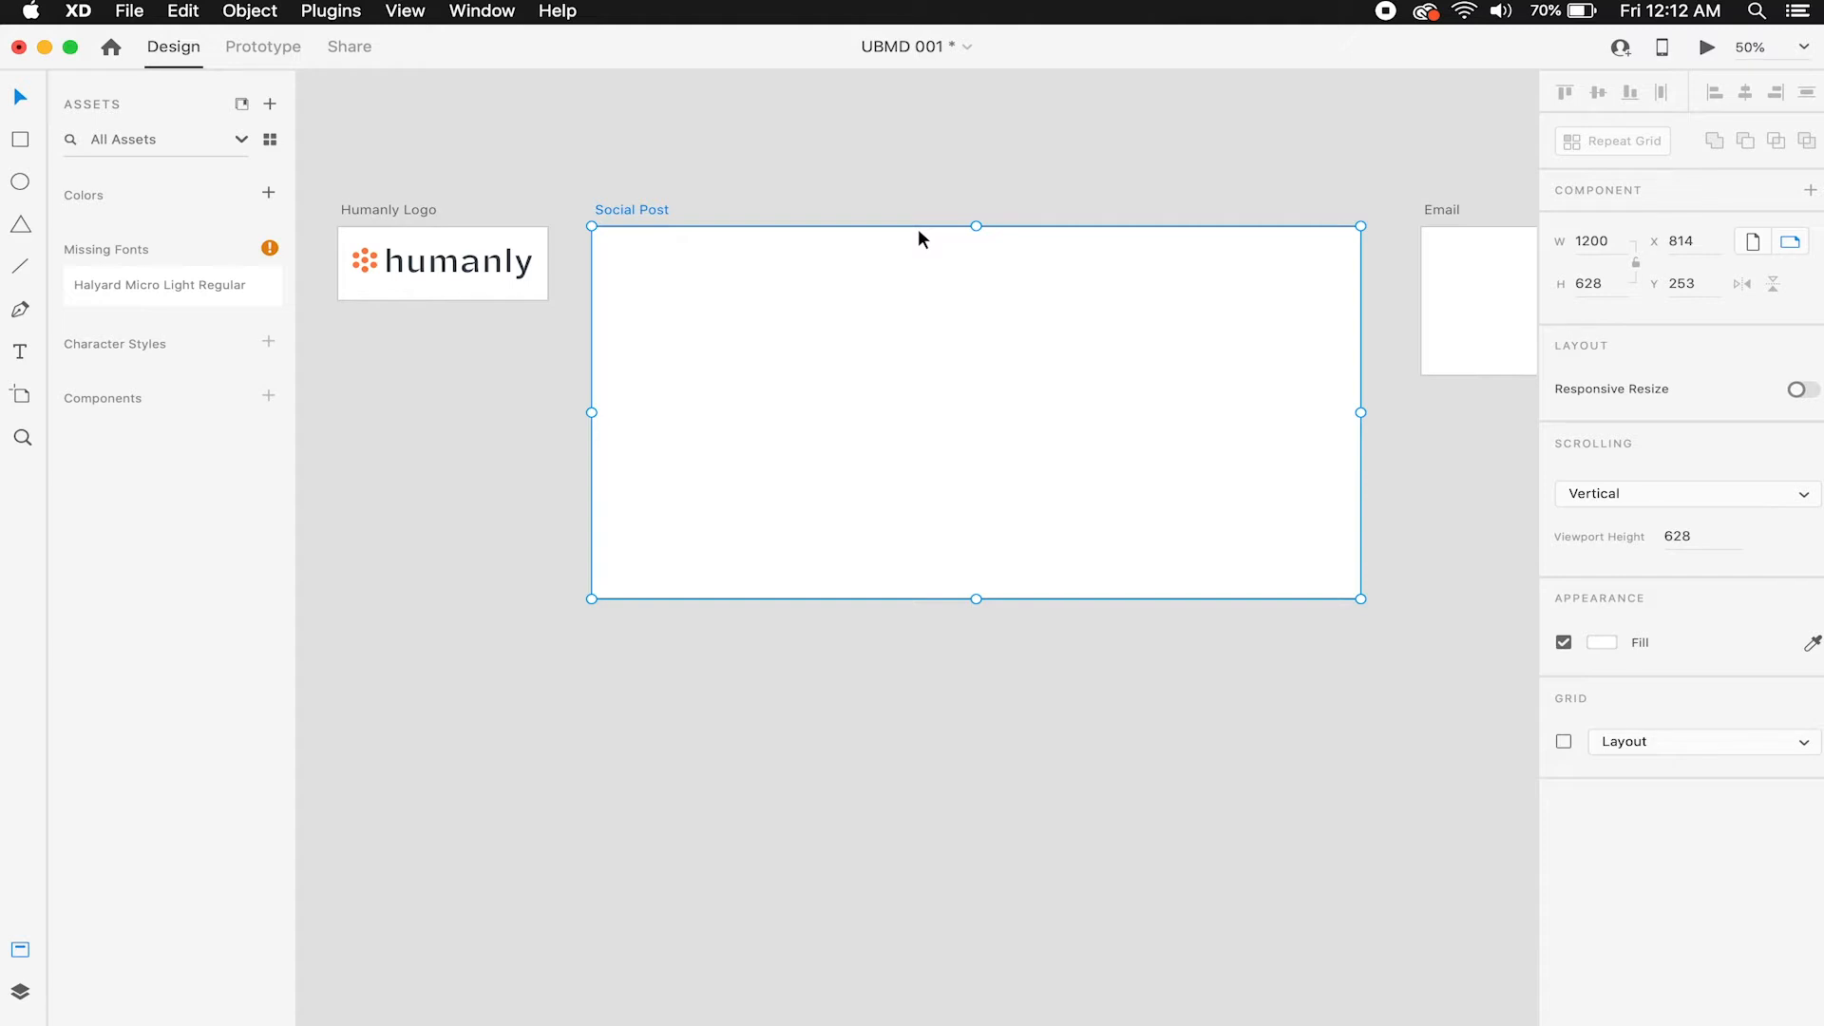
Examine the Humanly logo's dots and lettering up close, as well as the blank Social Post artboard.
scroll(836, 251, left, 5)
super+click(814, 273)
super+click(814, 272)
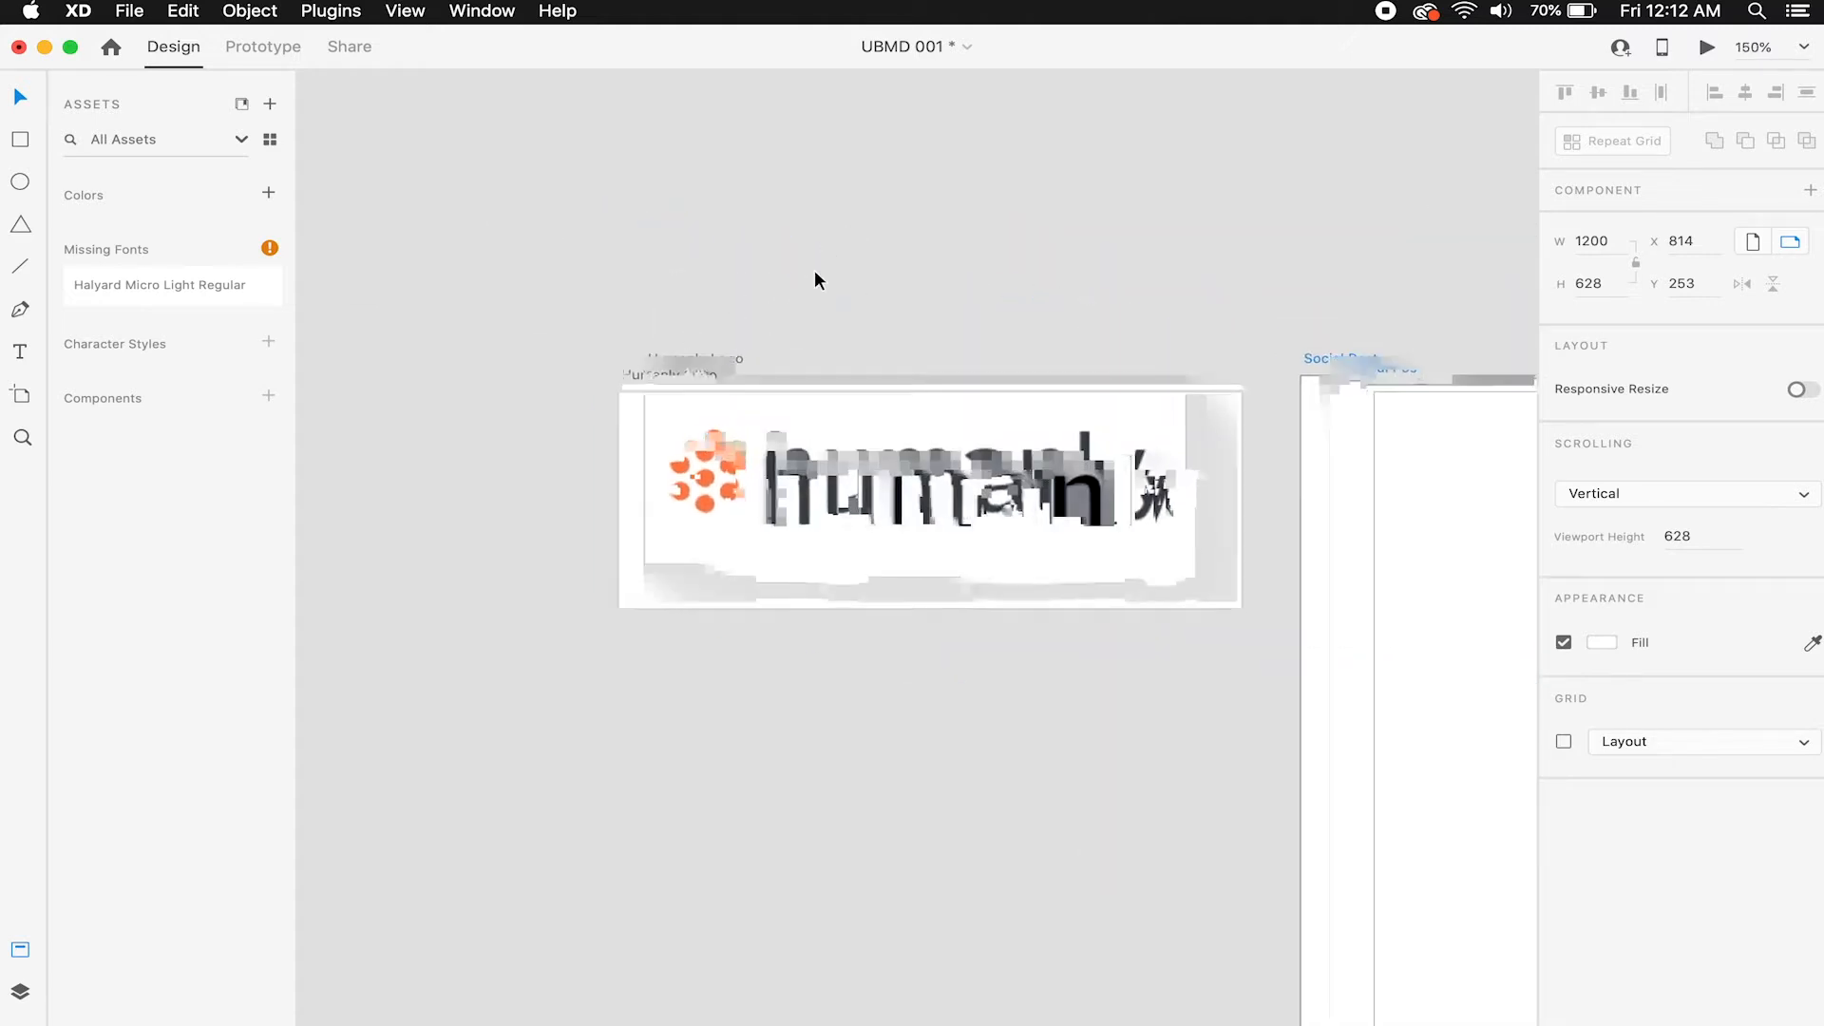
scroll(813, 270, right, 1)
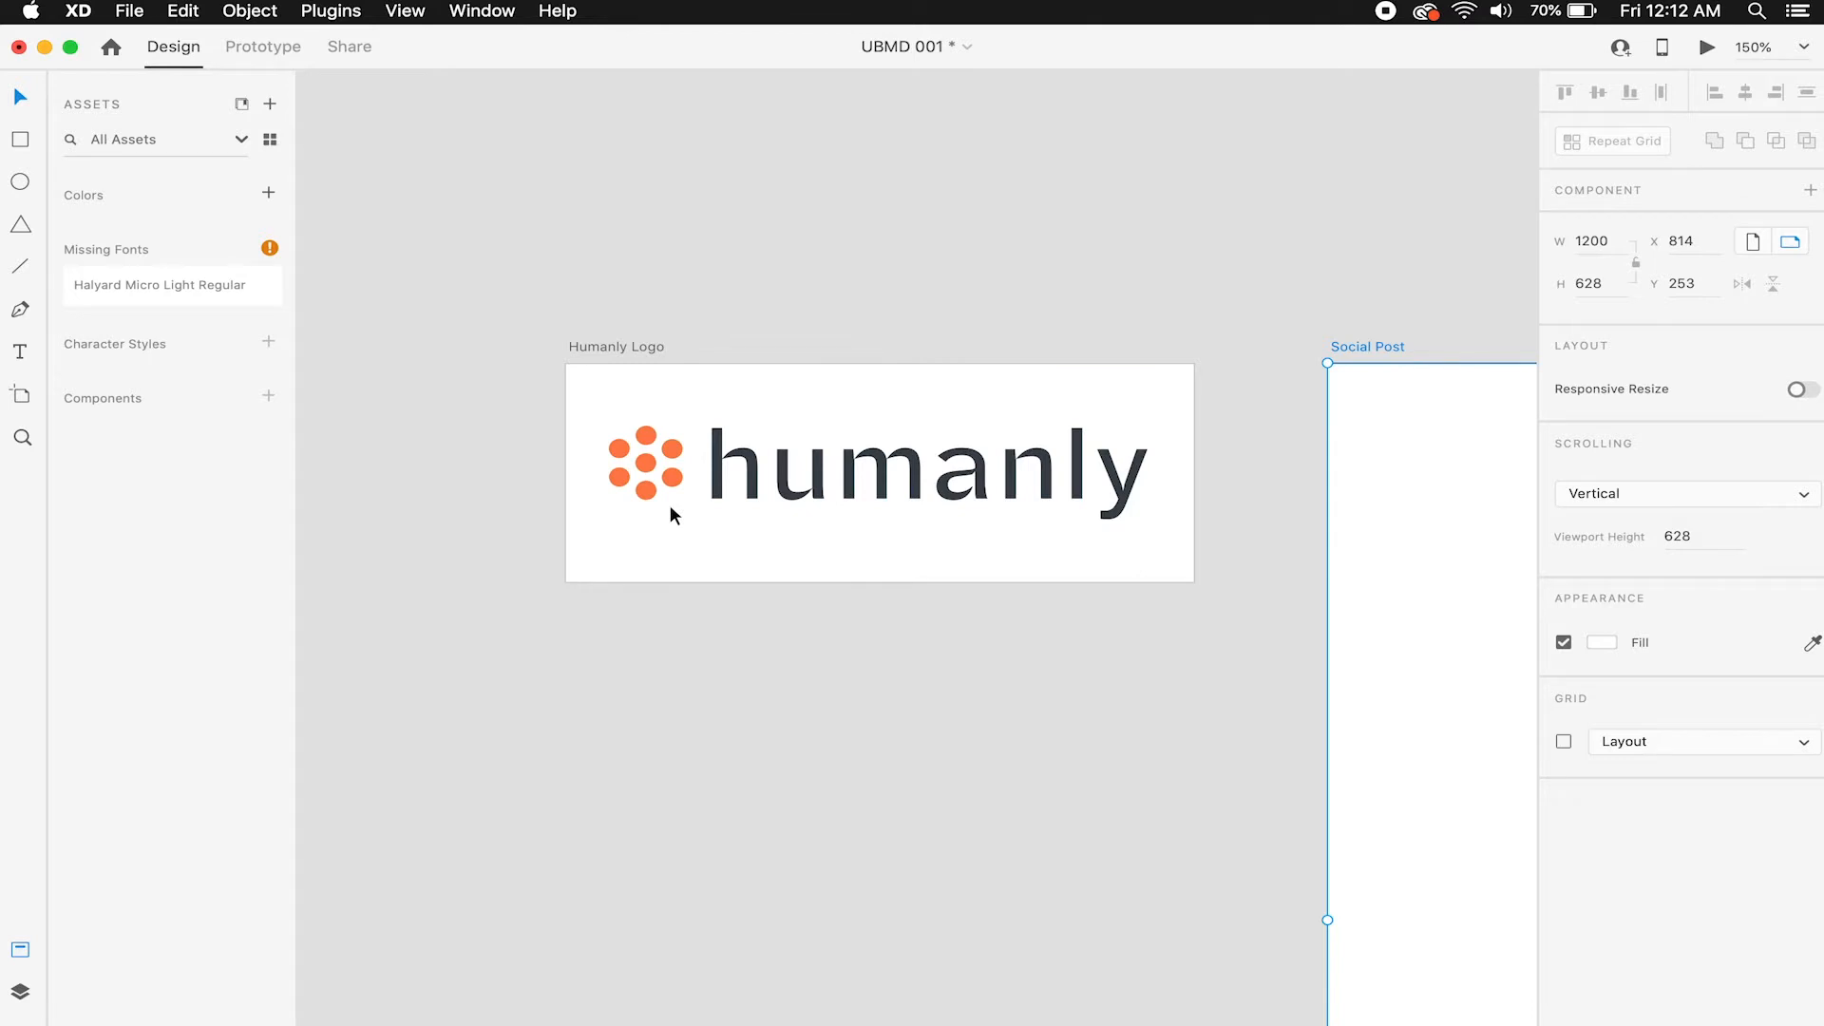
super+click(868, 448)
super+click(868, 448)
super+click(869, 448)
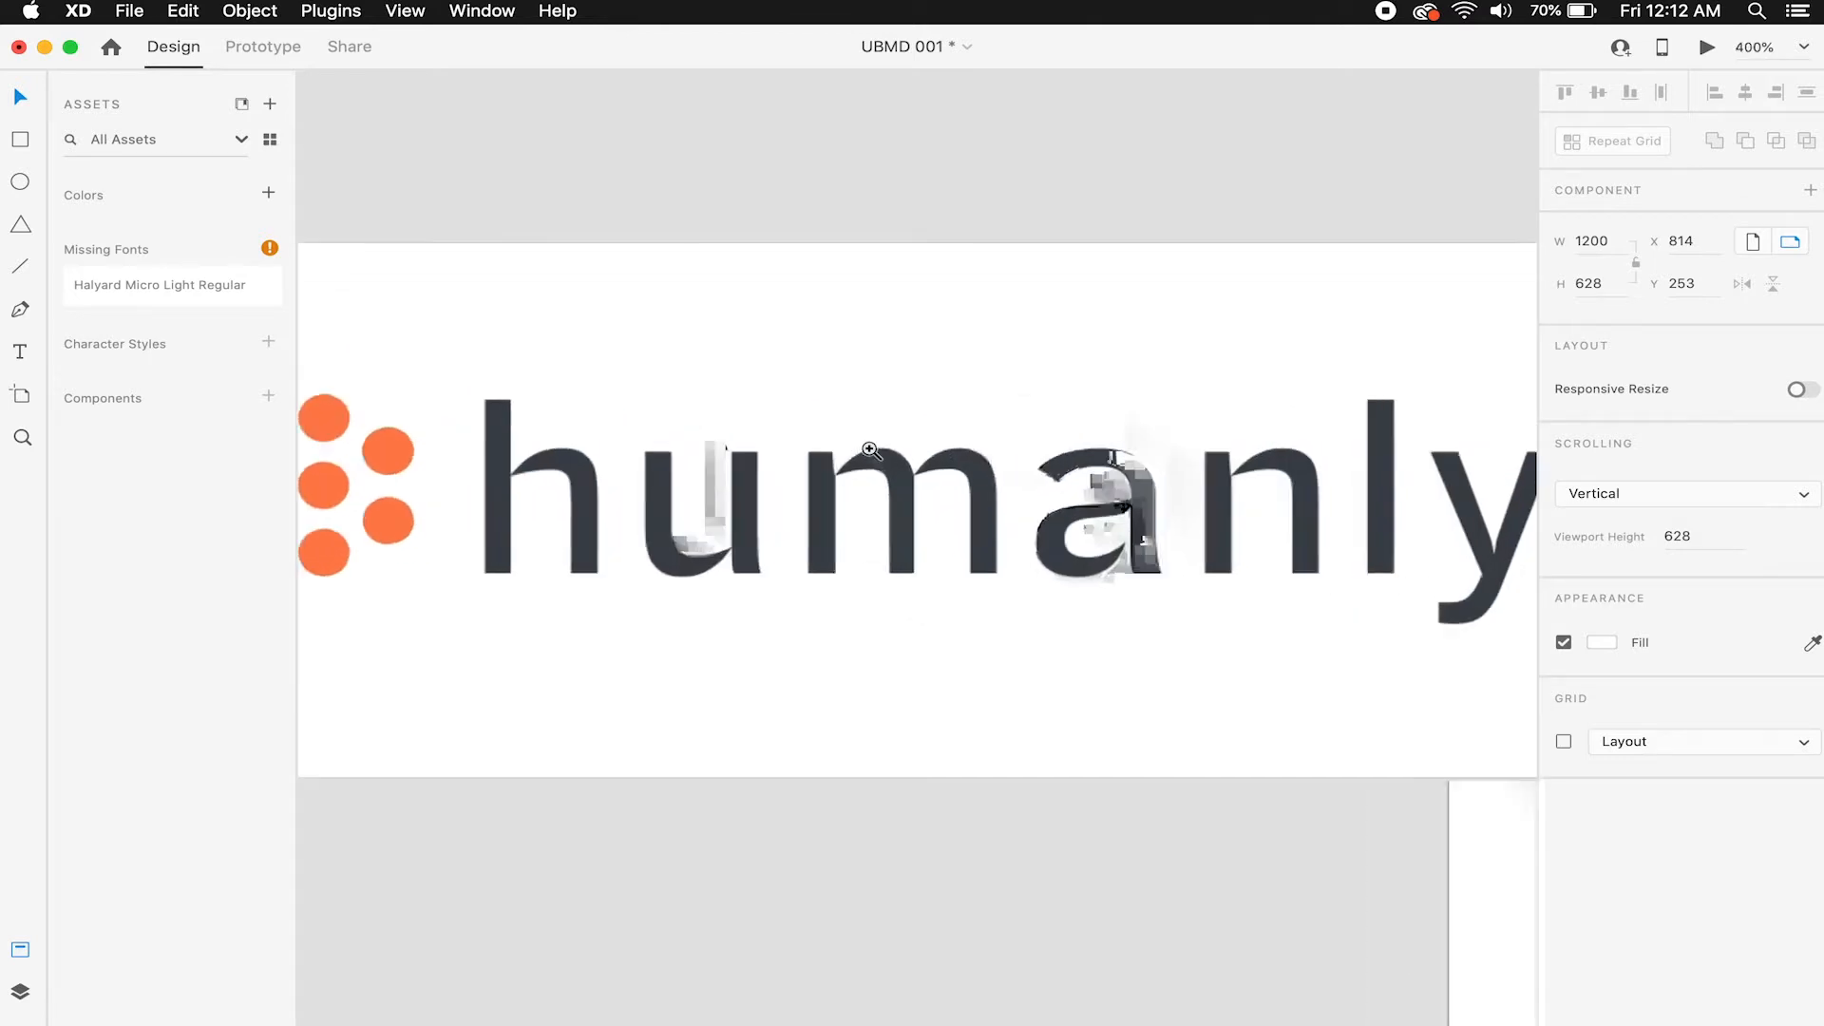
alt+super+click(866, 497)
alt+super+click(866, 496)
alt+super+click(866, 496)
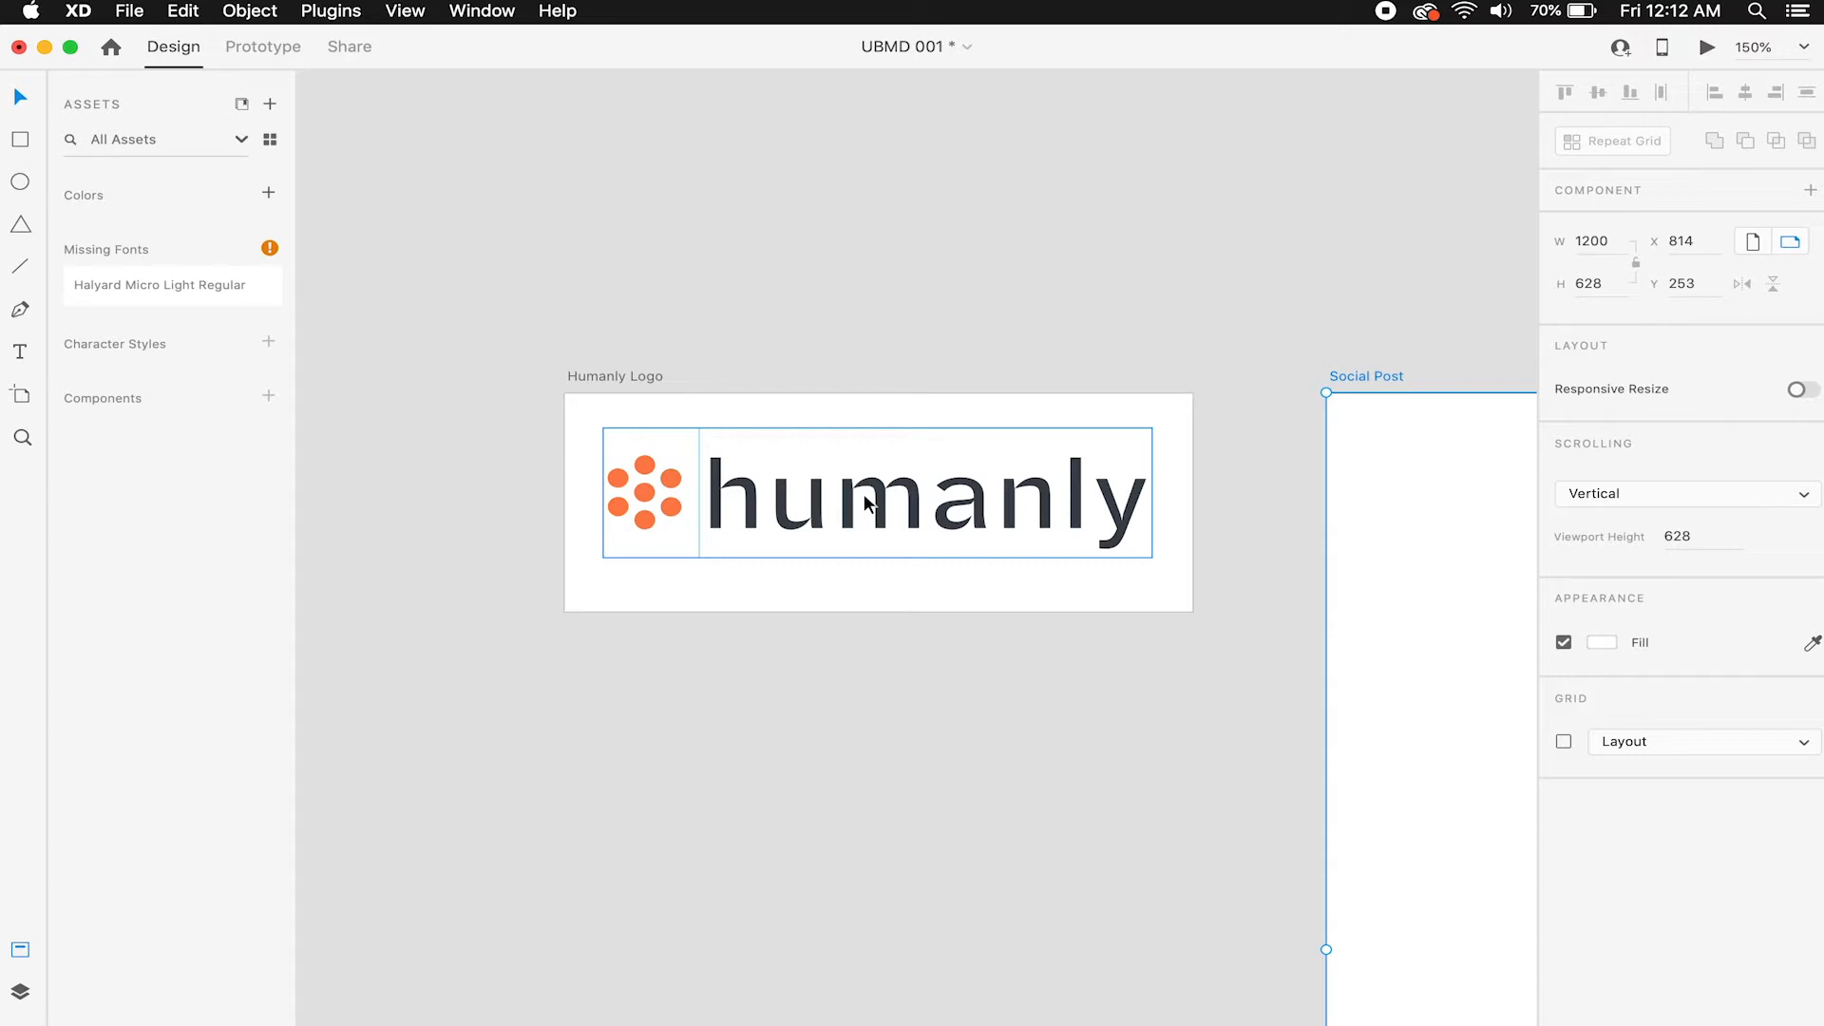
click(916, 289)
scroll(916, 289, right, 6)
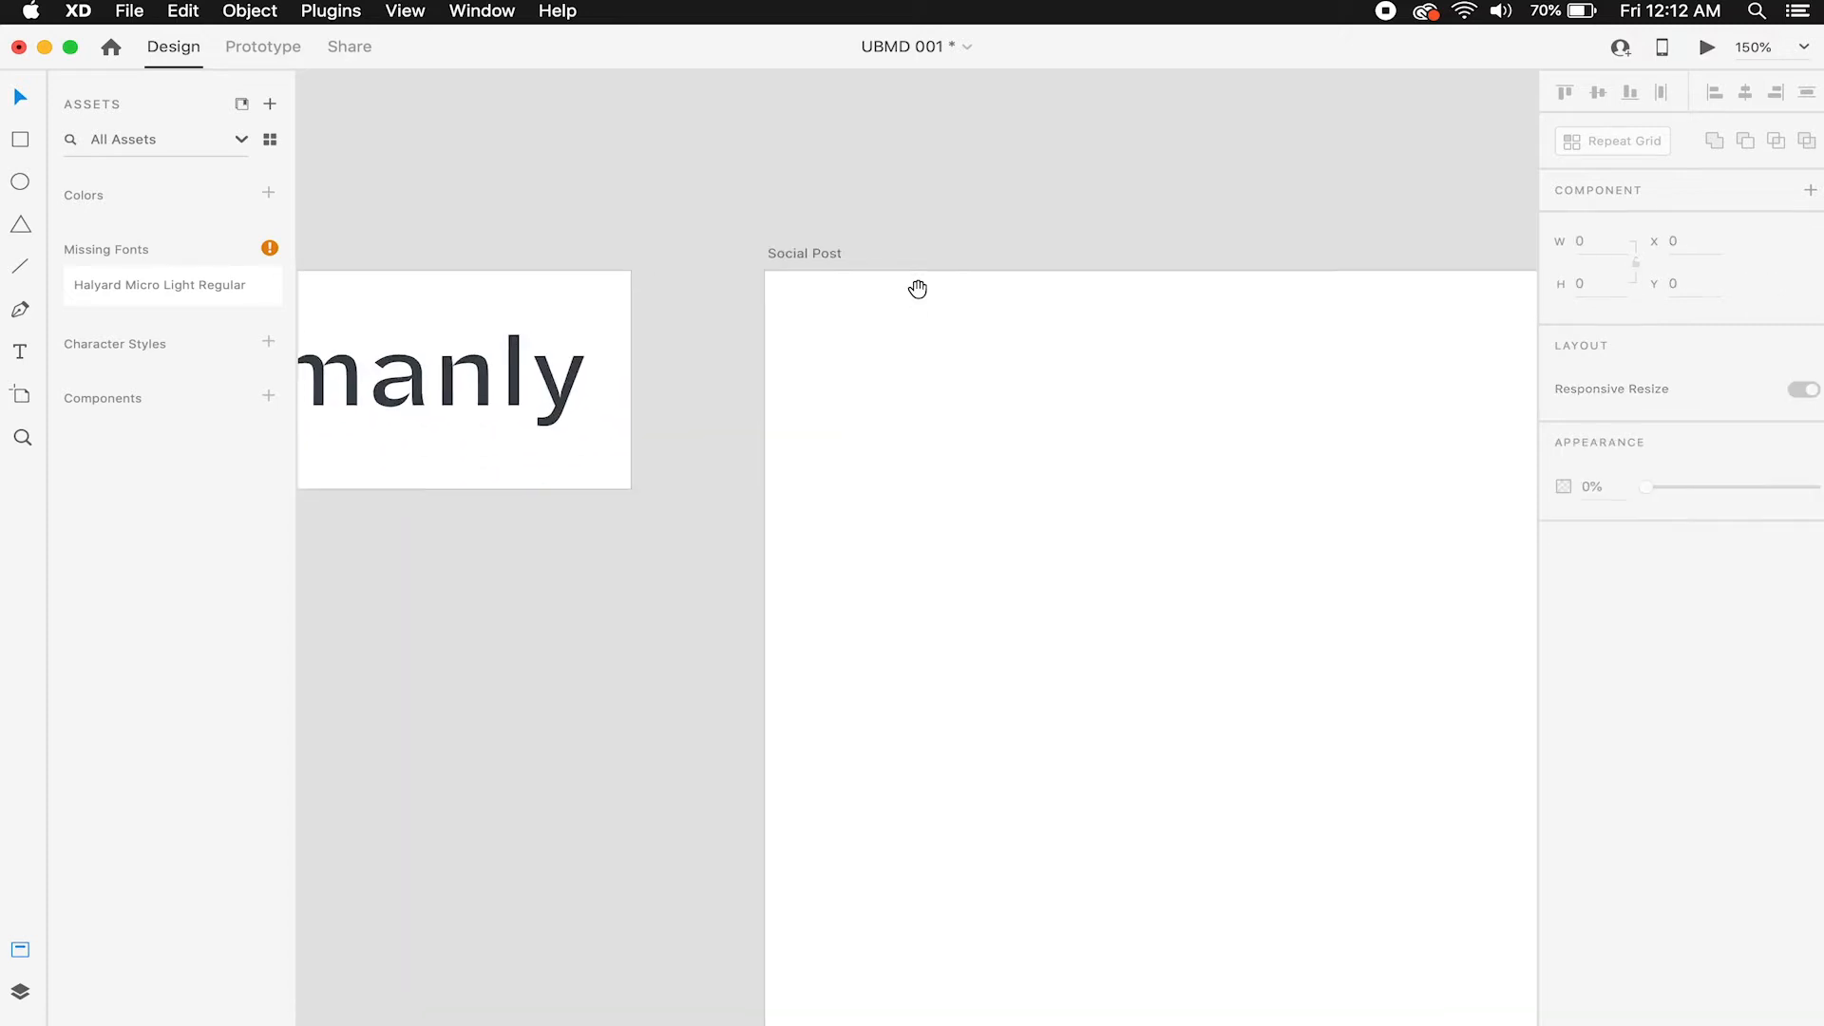
scroll(920, 295, down, 5)
scroll(921, 296, right, 4)
scroll(923, 300, right, 1)
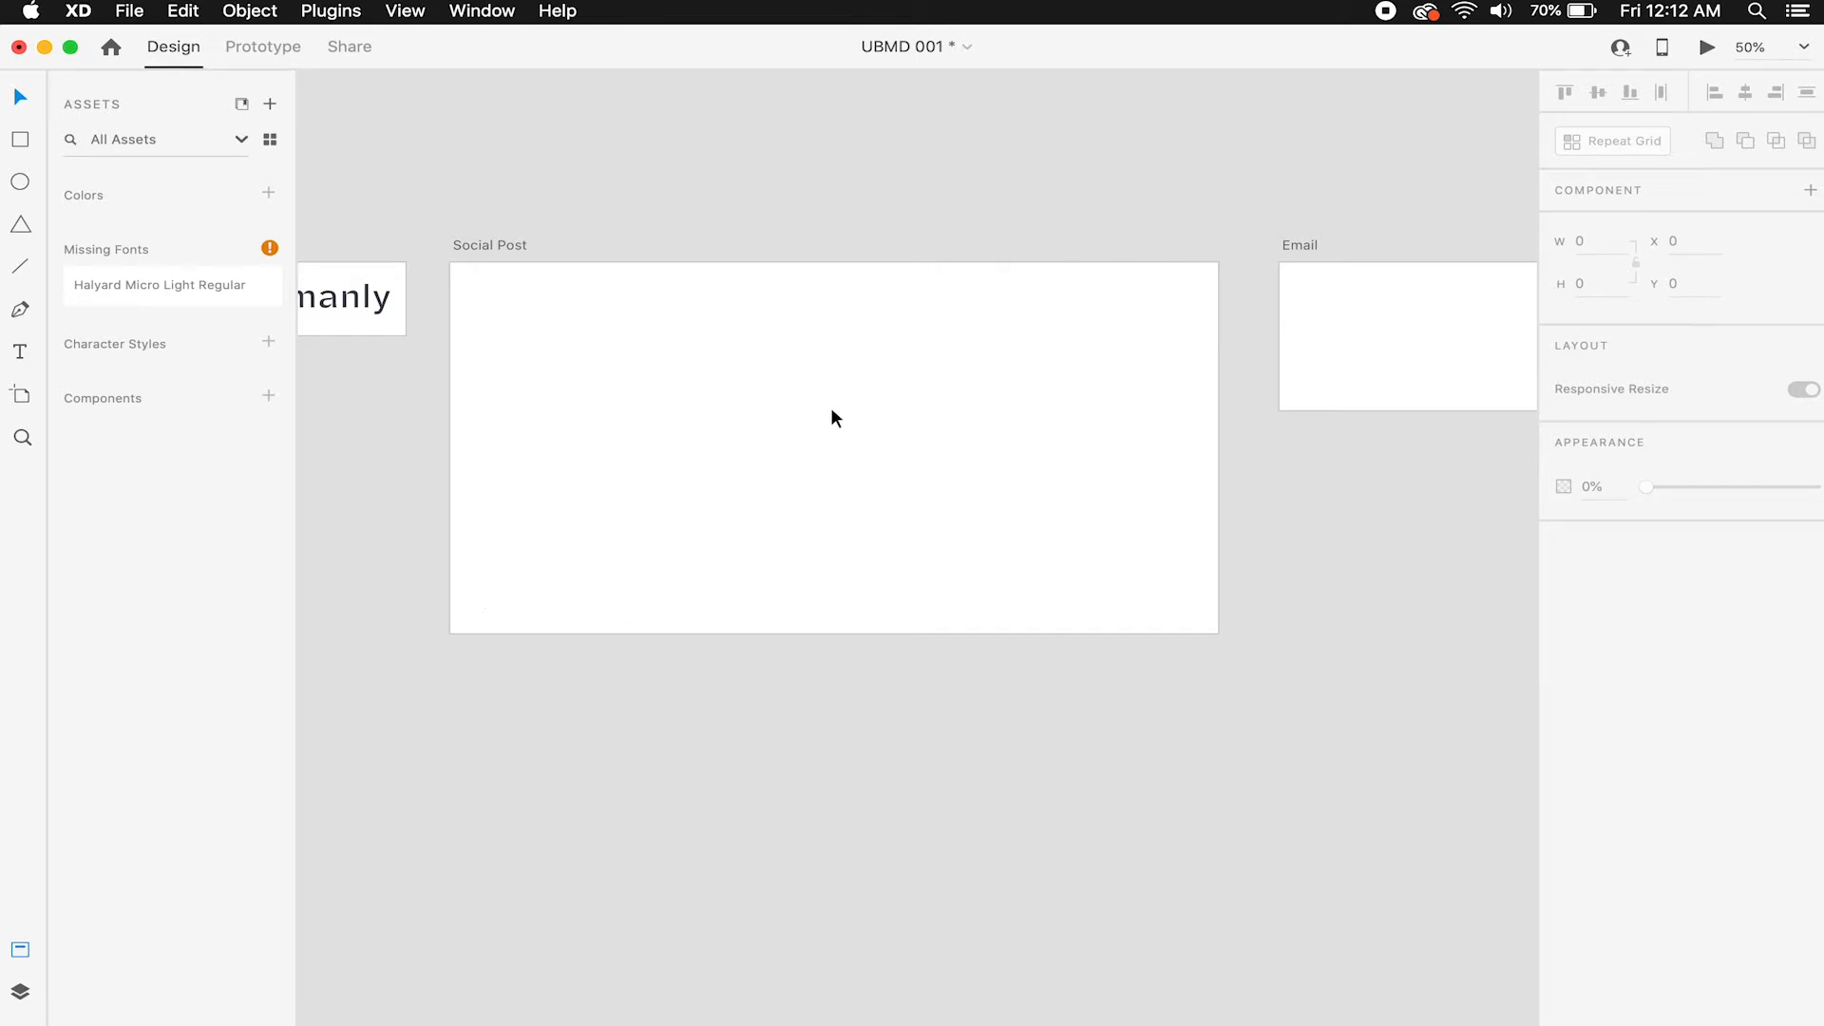
scroll(858, 376, left, 5)
scroll(858, 375, down, 3)
click(24, 143)
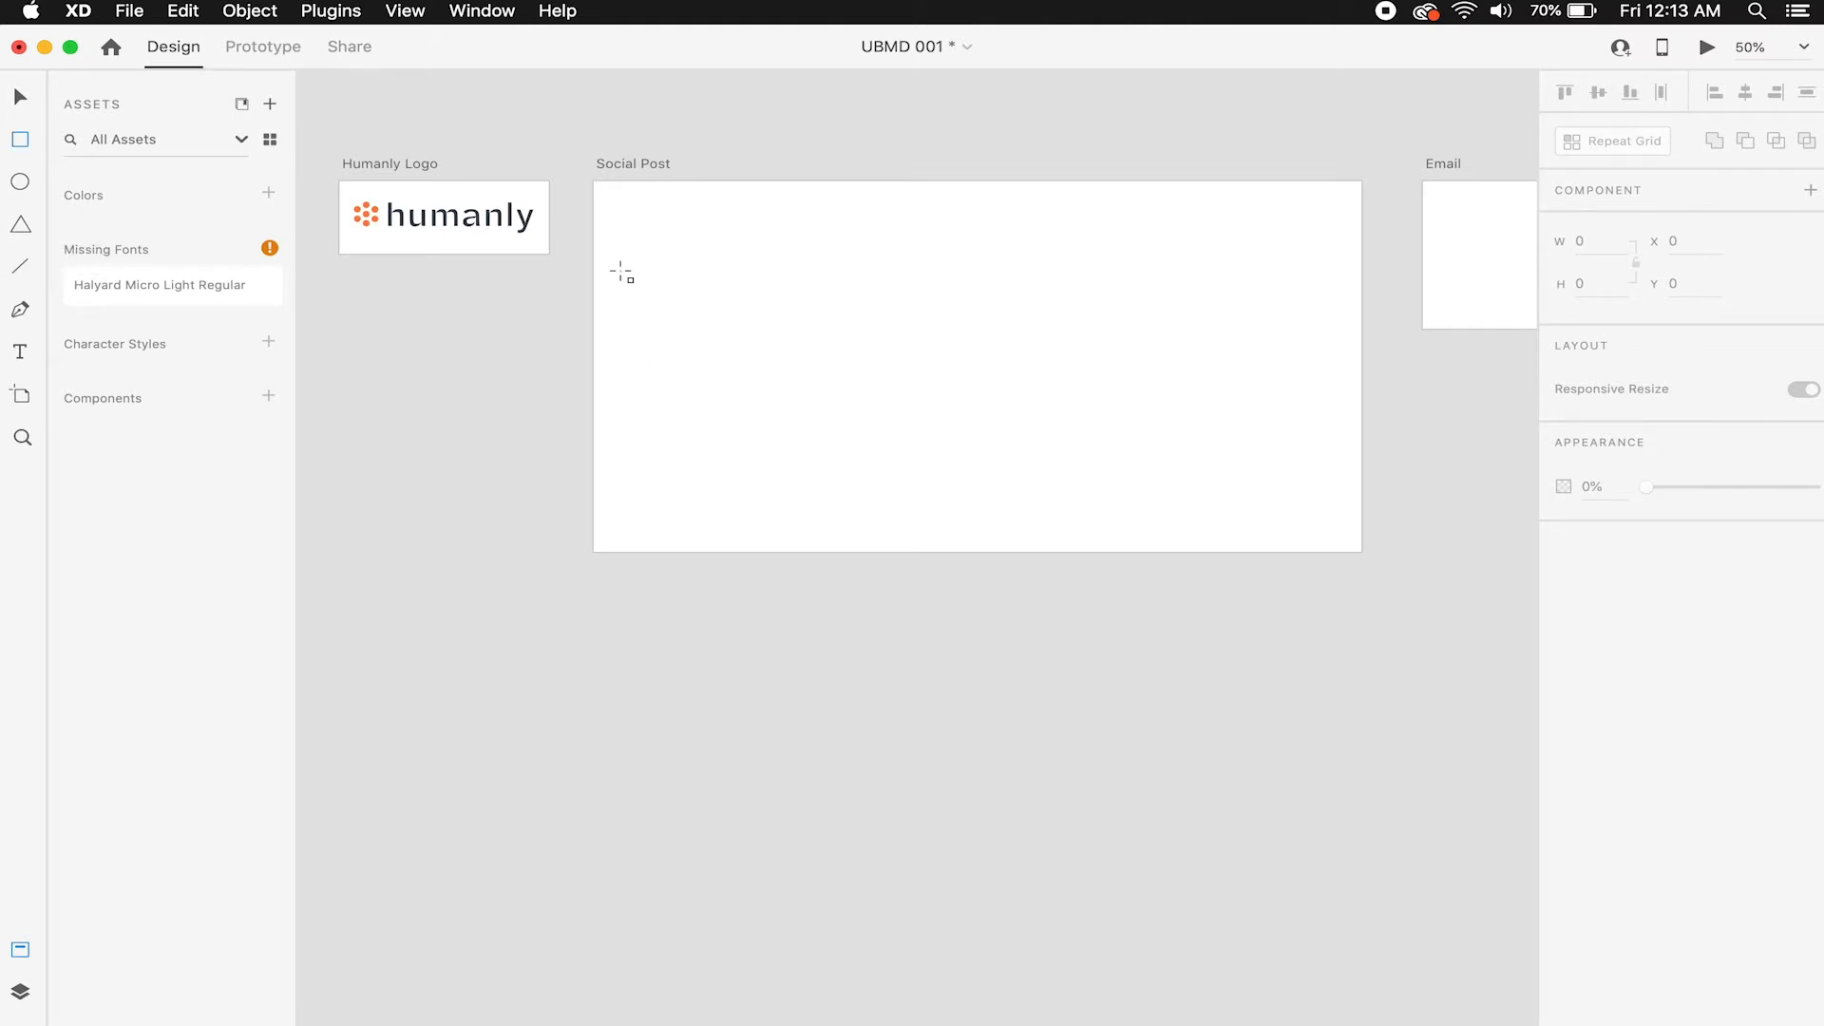
mouse_move(594, 182)
mouse_down()
mouse_move(937, 481)
mouse_move(992, 567)
mouse_up()
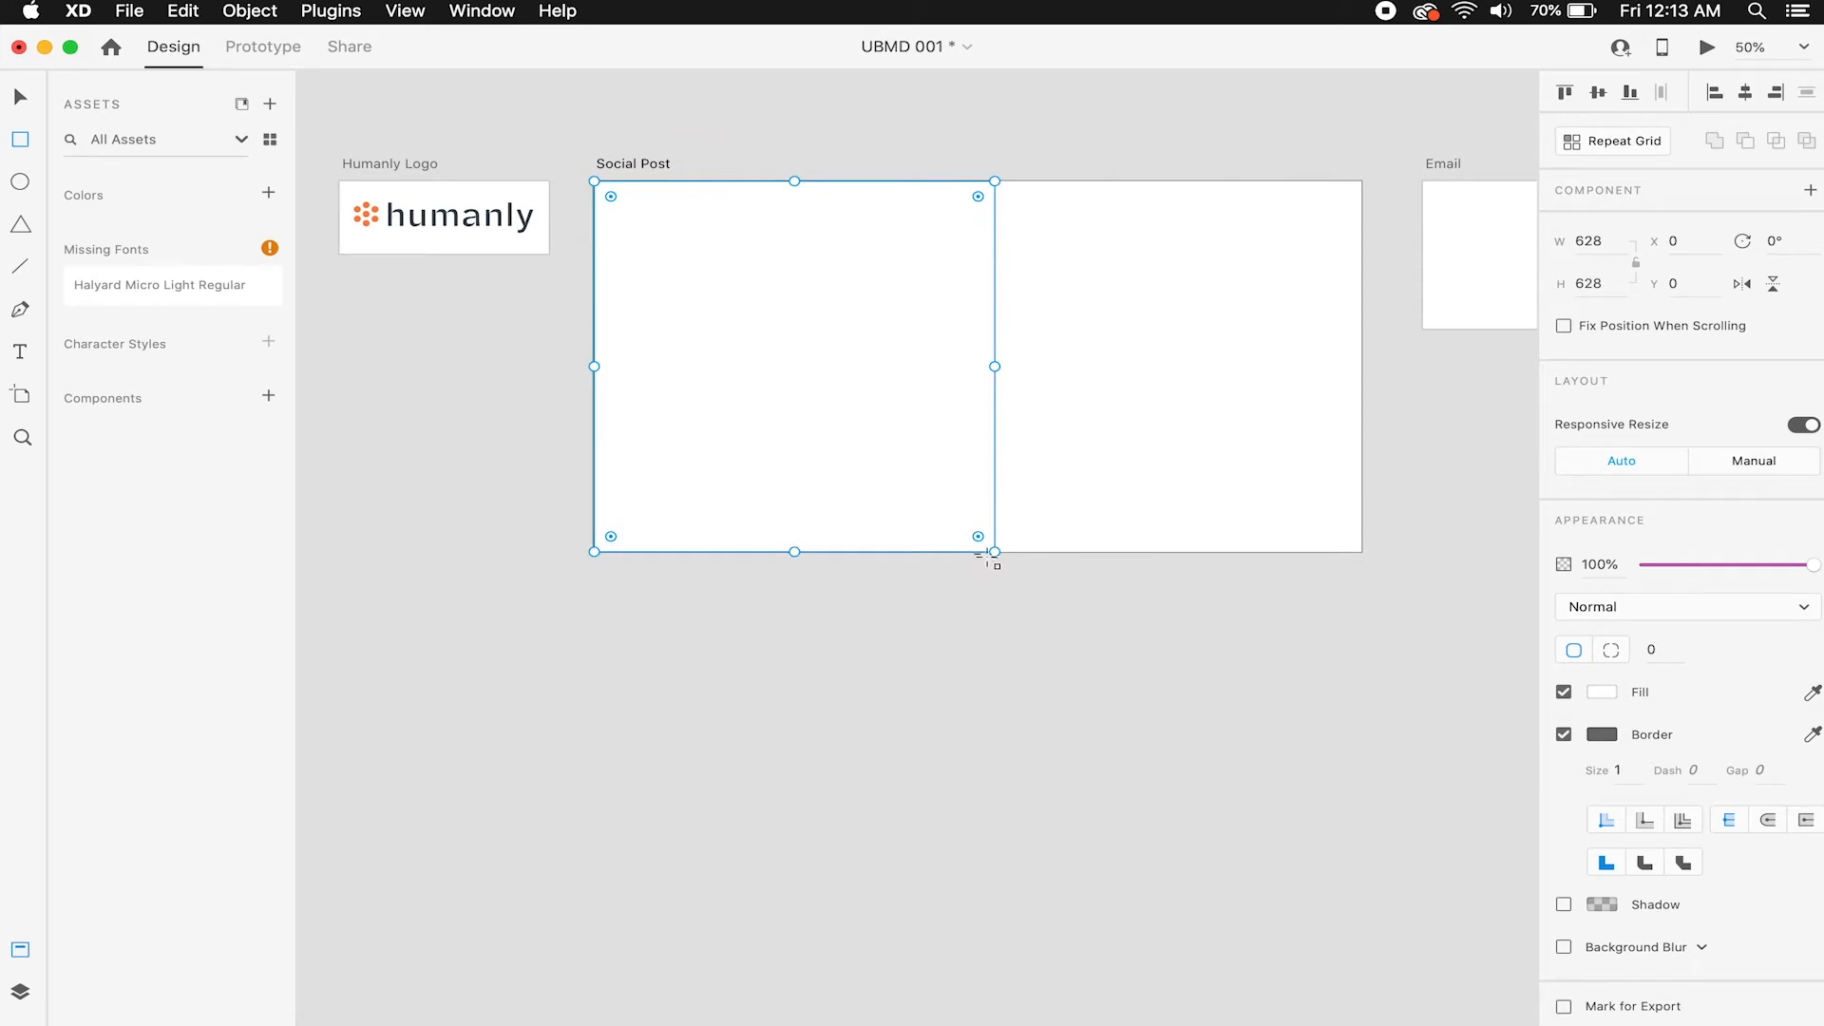
key(BackSpace)
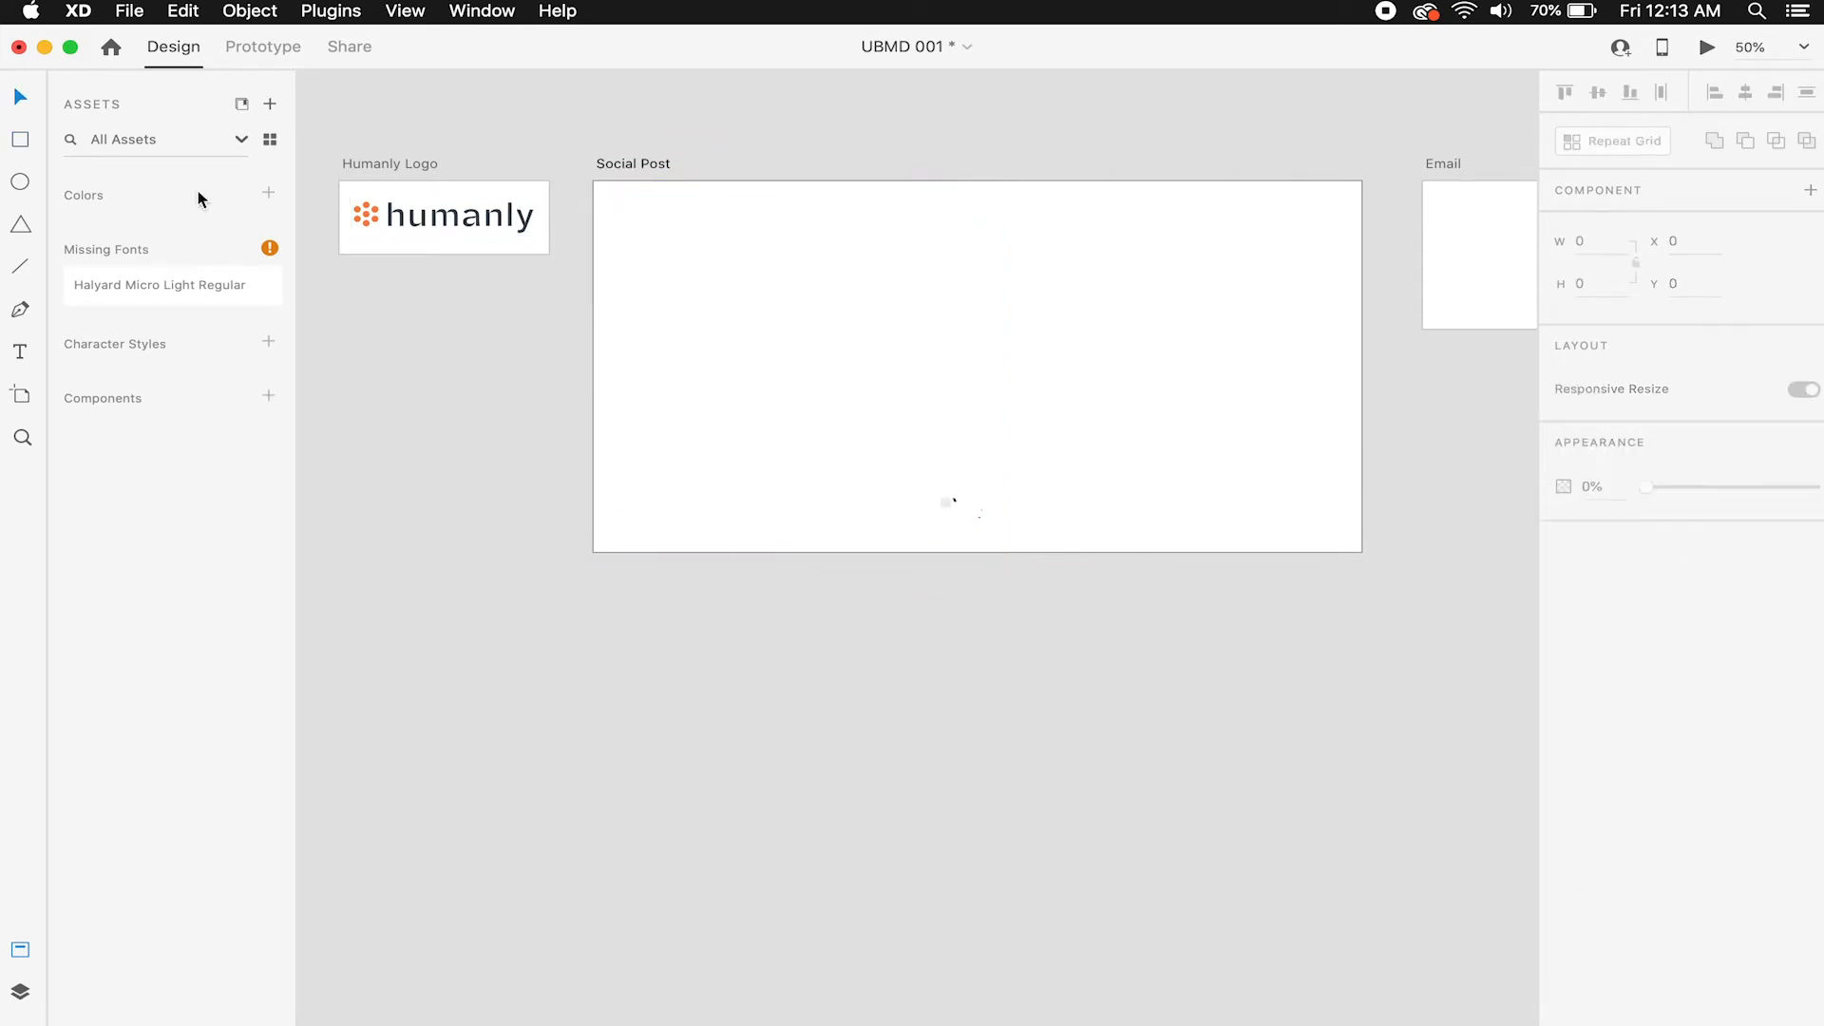
Draw a square about 793 px wide from the Social Post artboard's top-left corner and rotate it 15°.
click(20, 140)
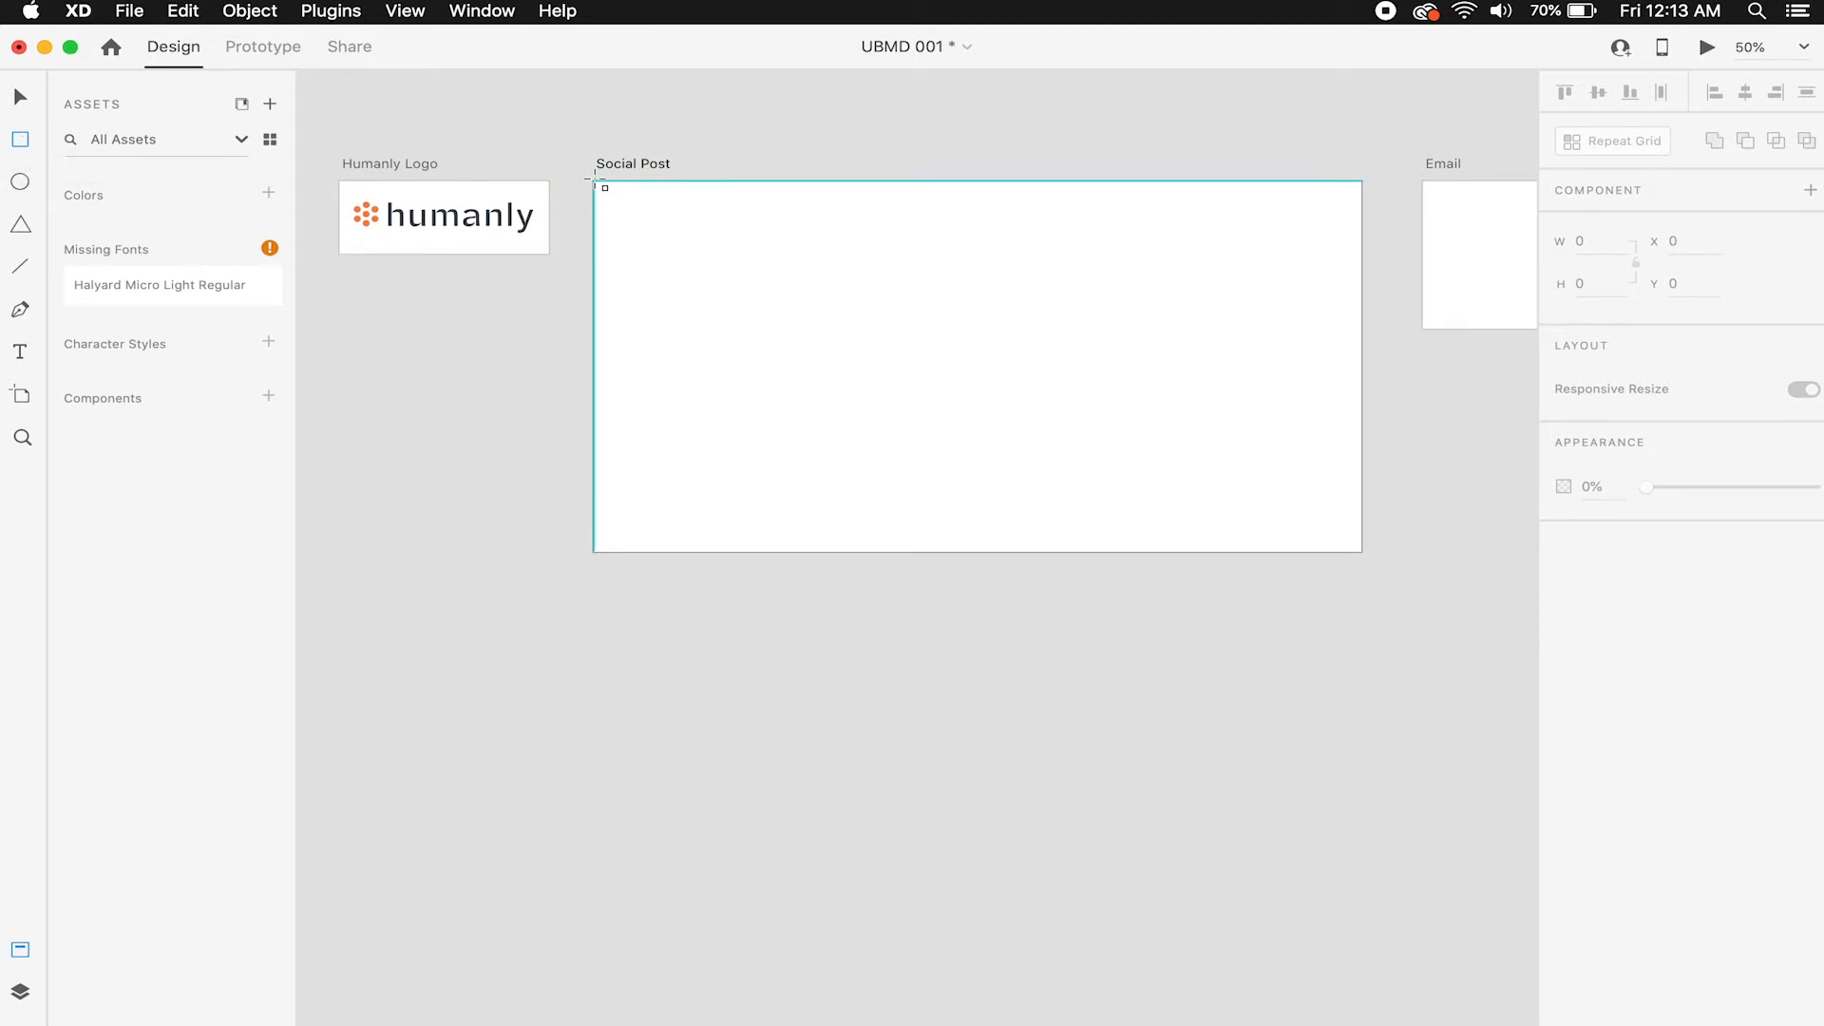
mouse_move(595, 179)
mouse_down()
mouse_move(1119, 700)
mouse_move(1102, 694)
mouse_up()
key(v)
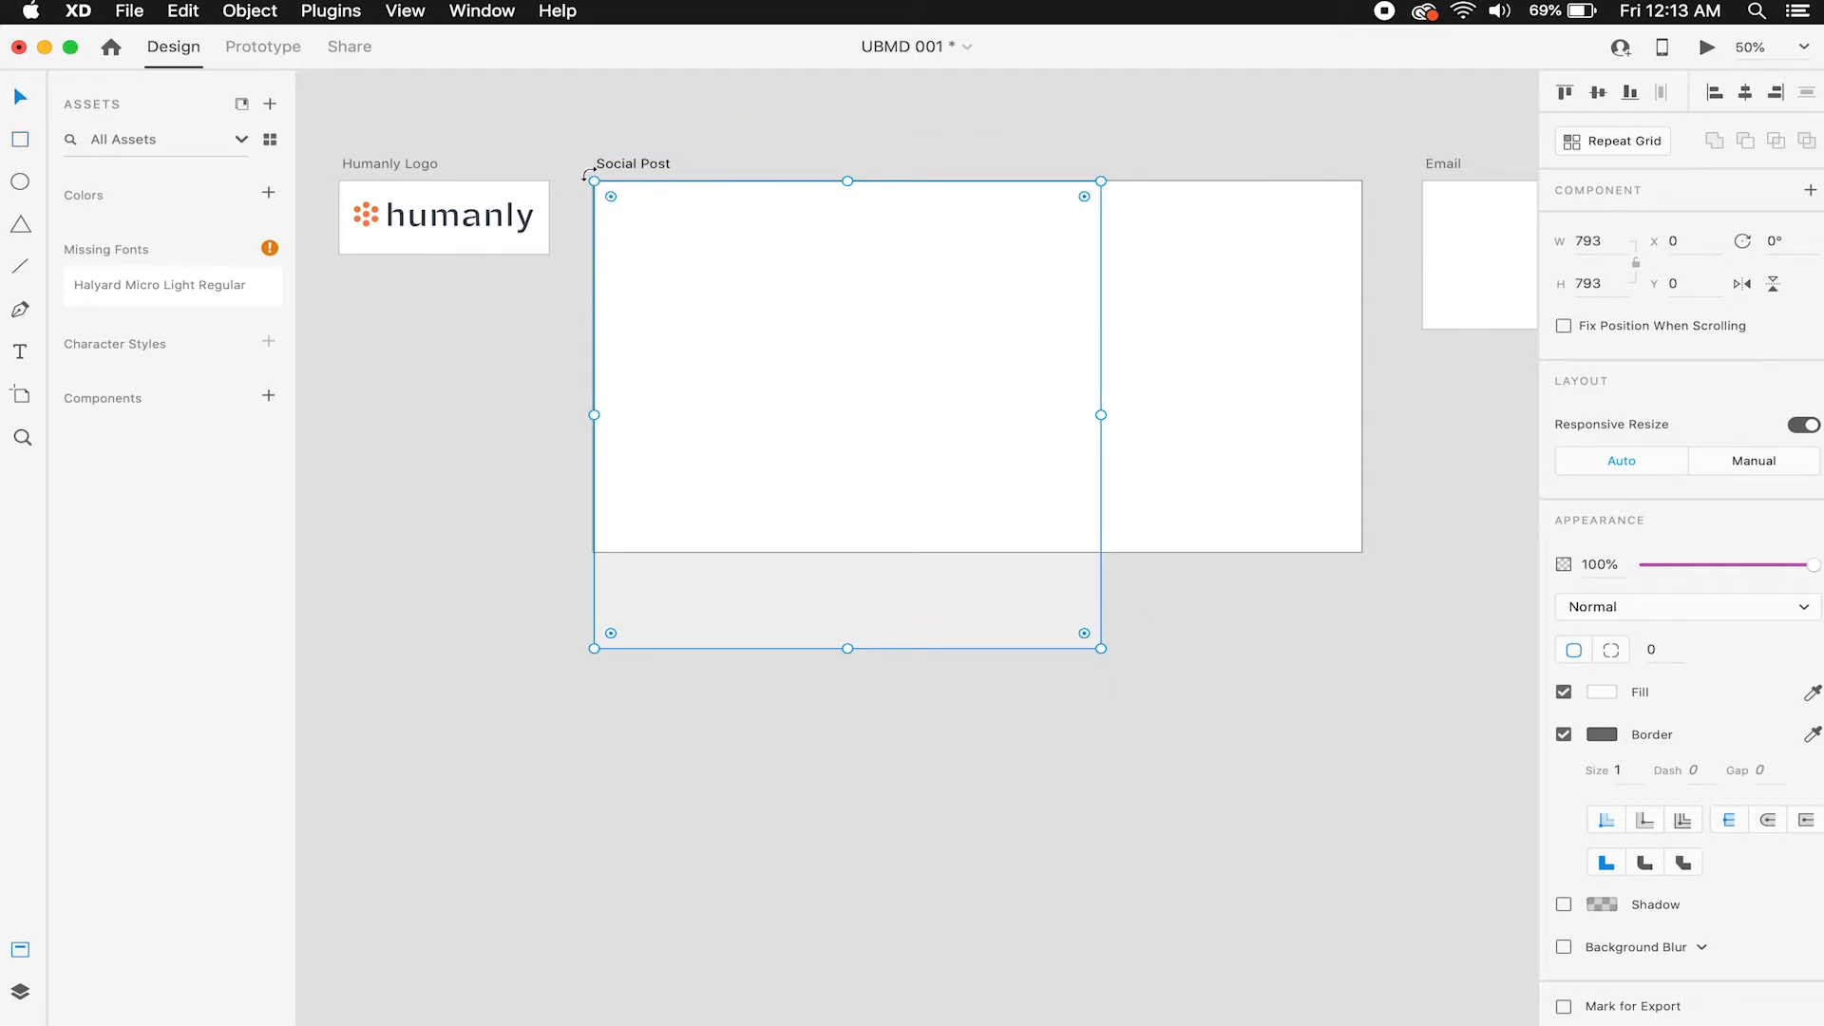
drag(588, 174, 678, 136)
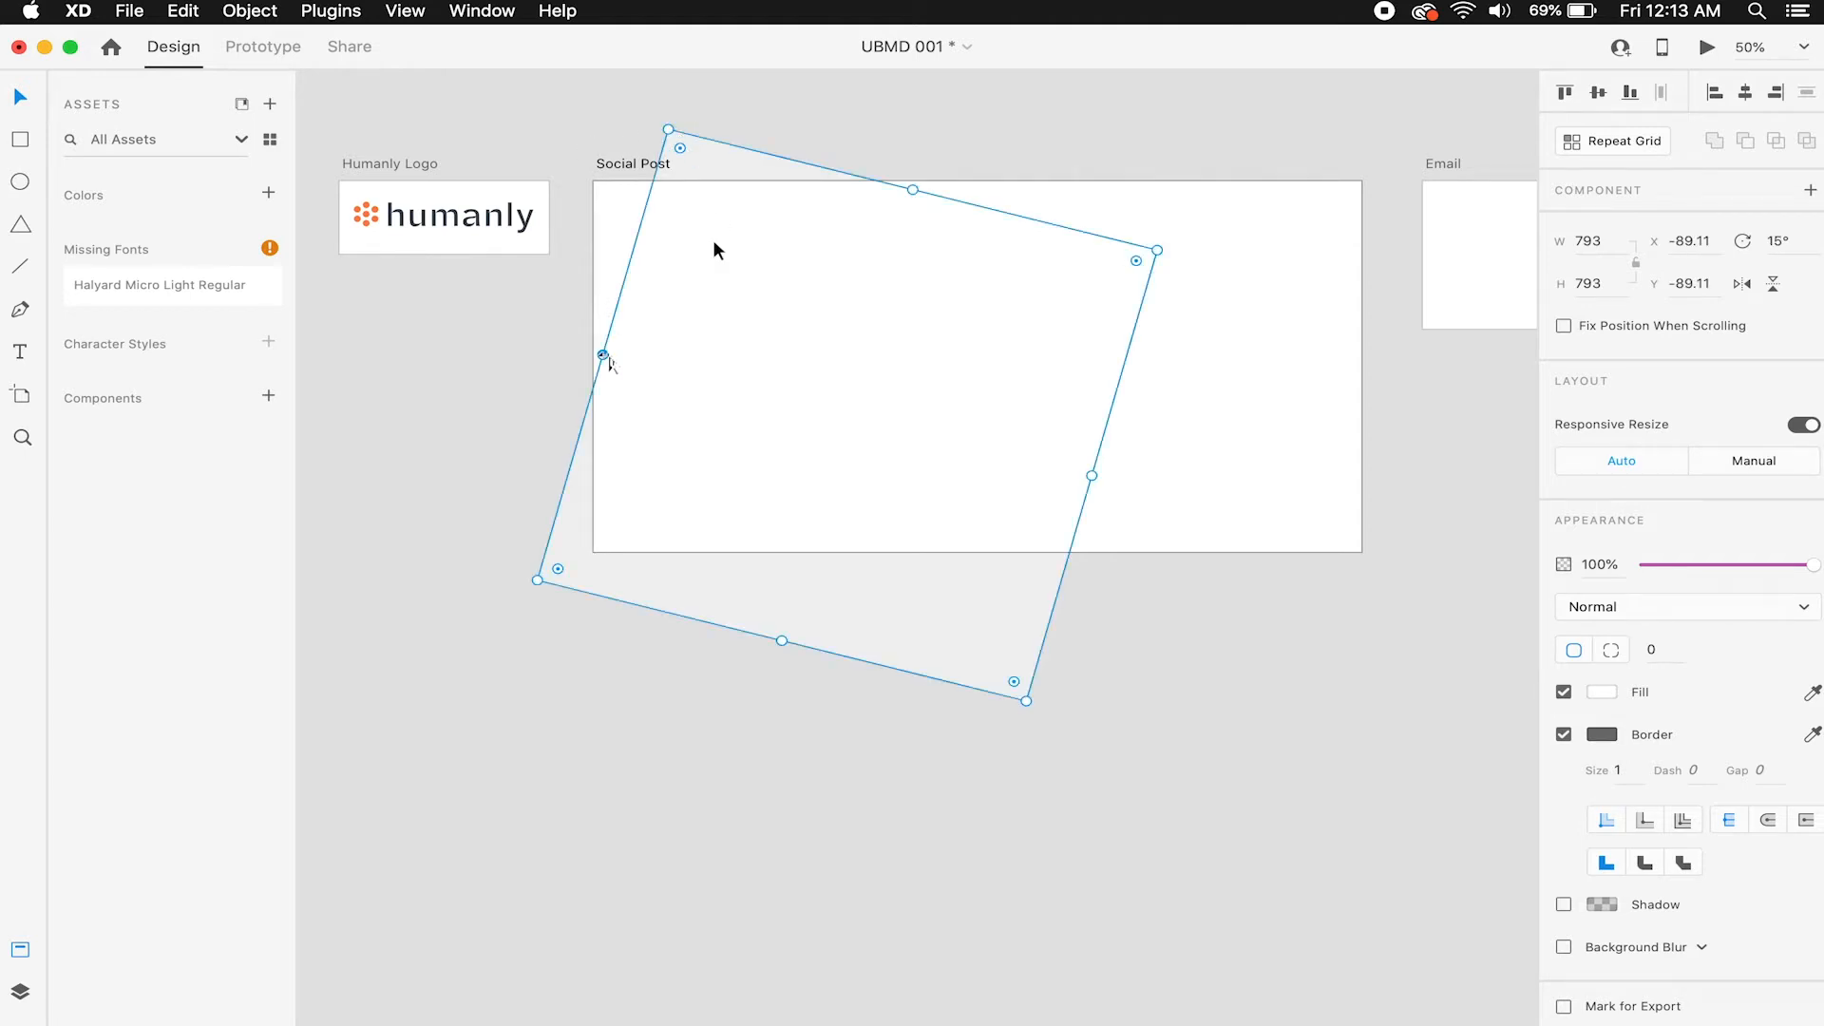
Resize the rotated square to about 717 by 837 px, extending past the Social Post artboard's left edge.
drag(602, 355, 516, 331)
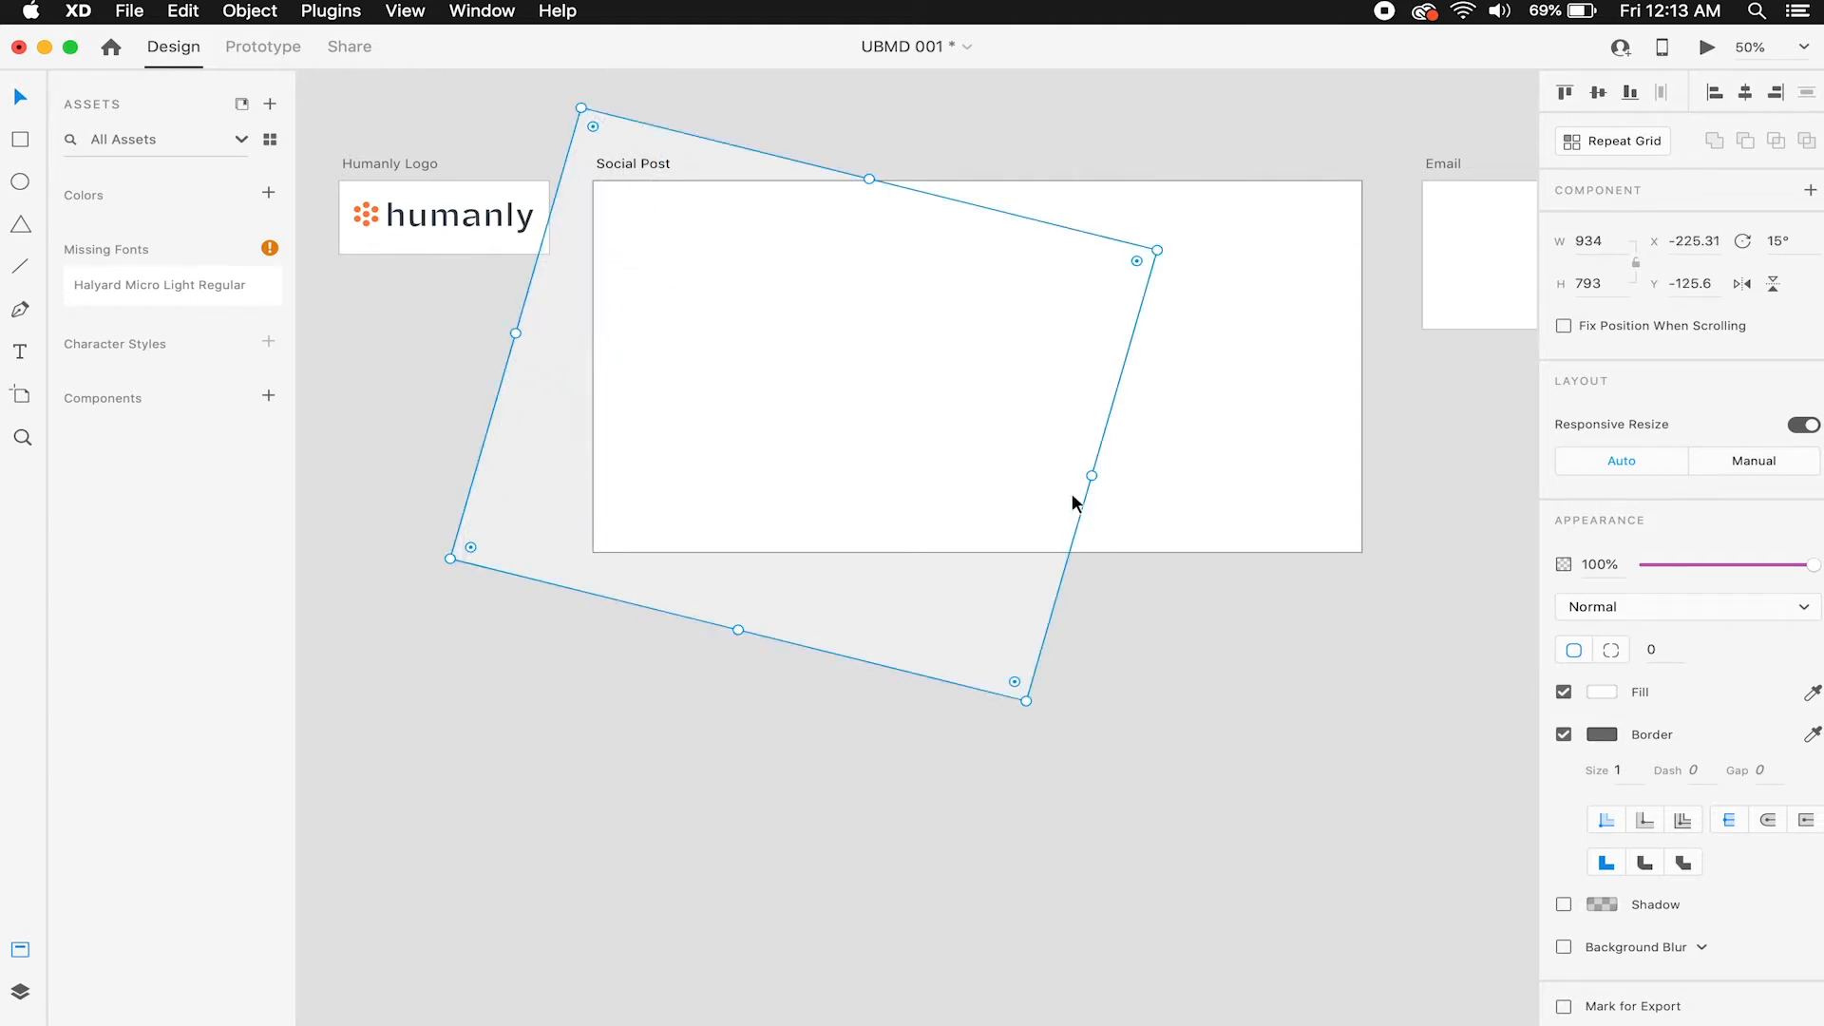
drag(1092, 475, 957, 442)
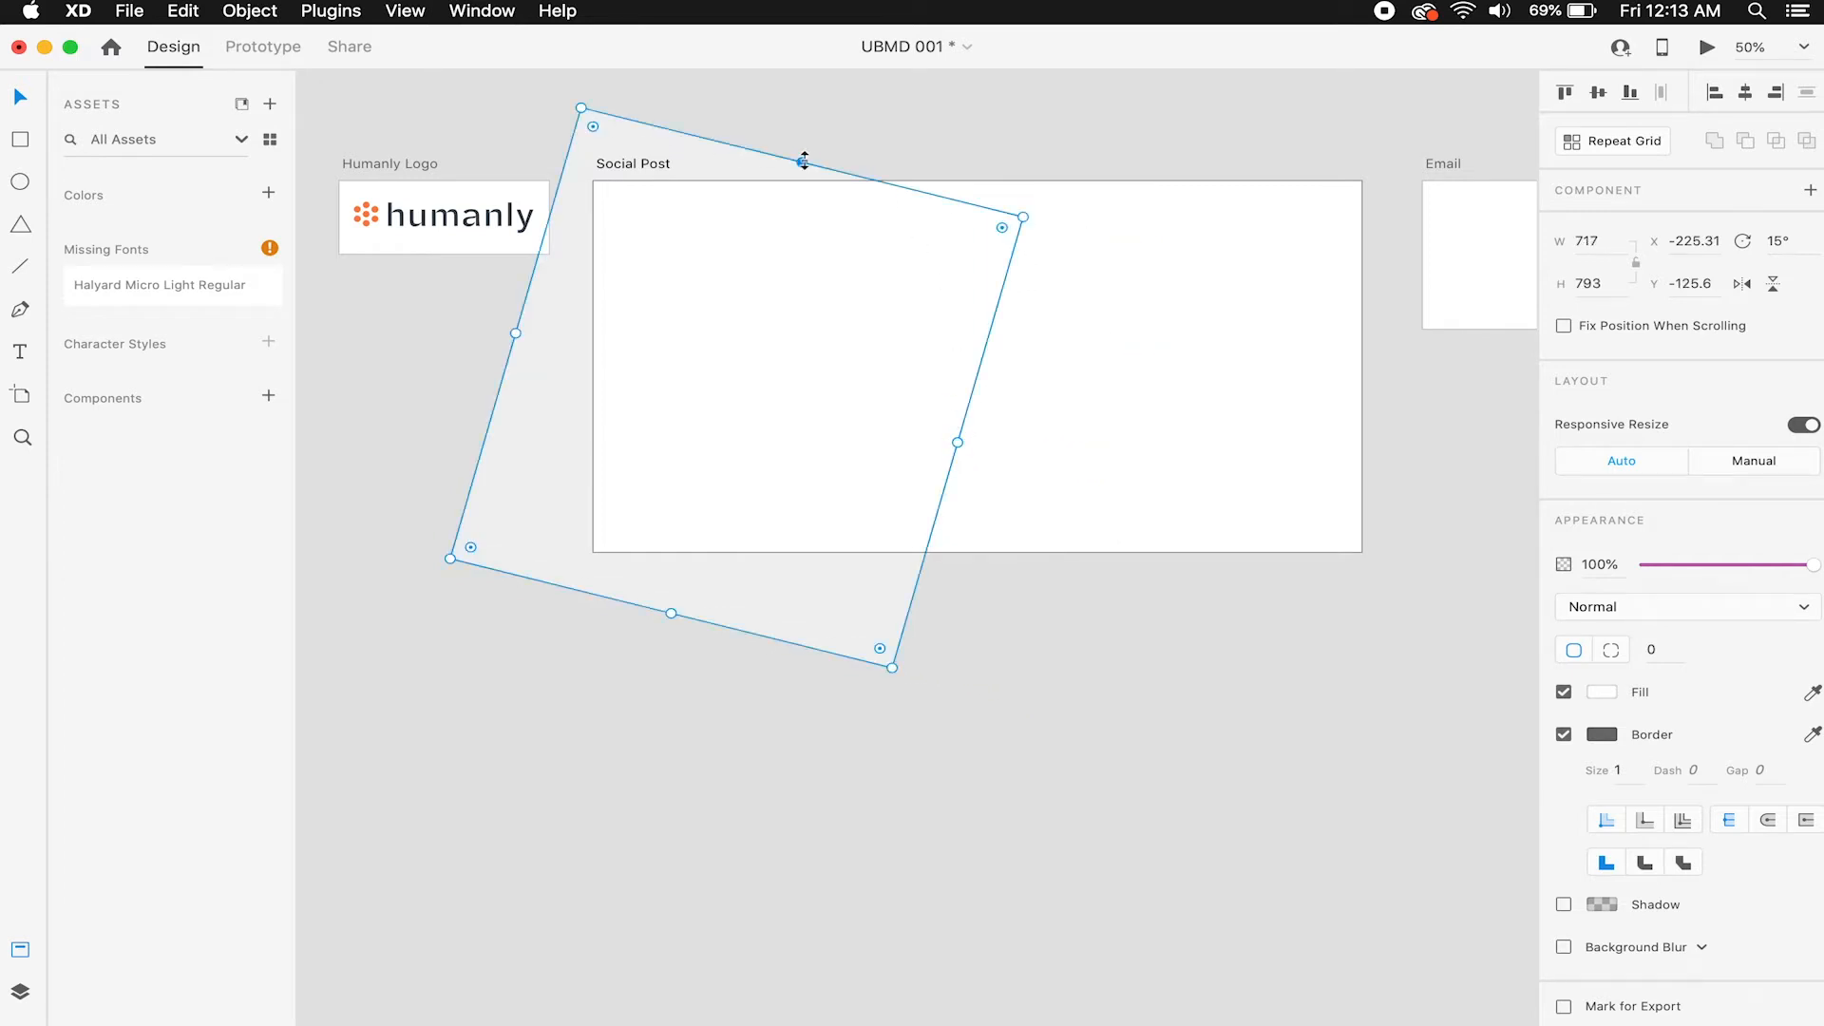
drag(801, 162, 797, 243)
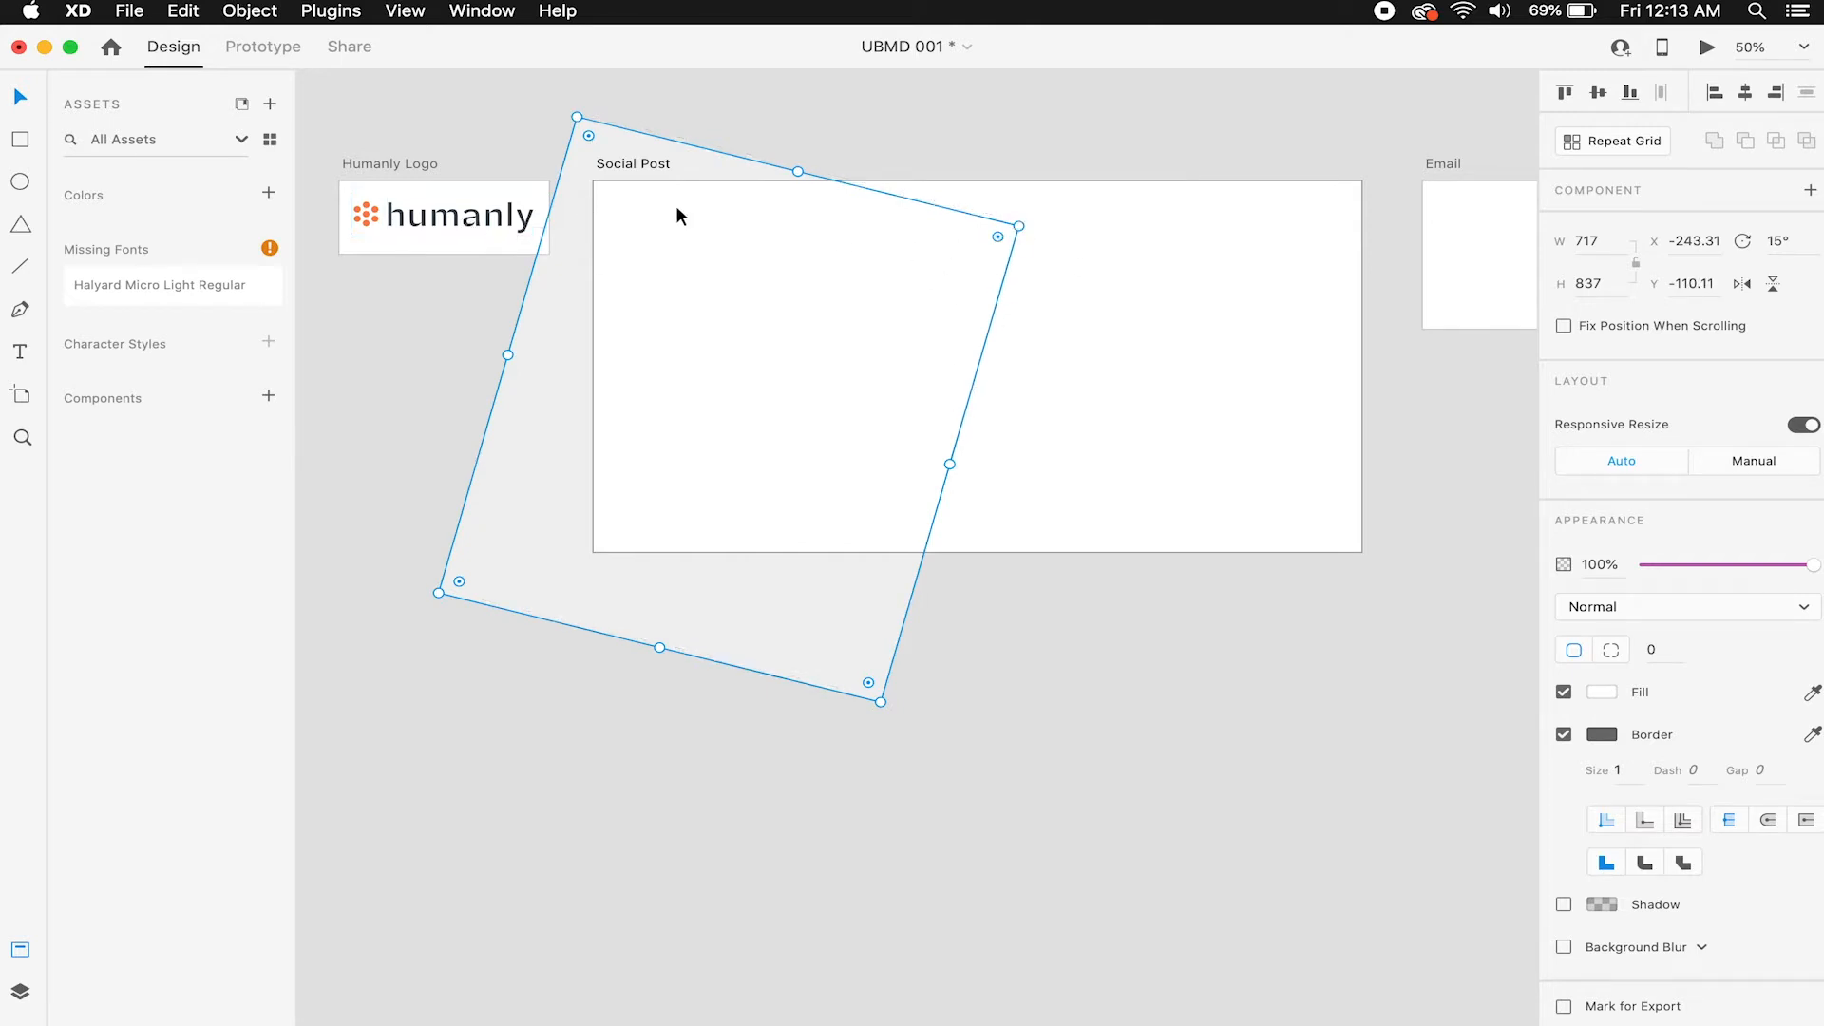
Examine the Humanly logo up close and compare it with the rotated rectangle on the Social Post artboard.
click(461, 334)
scroll(501, 327, left, 5)
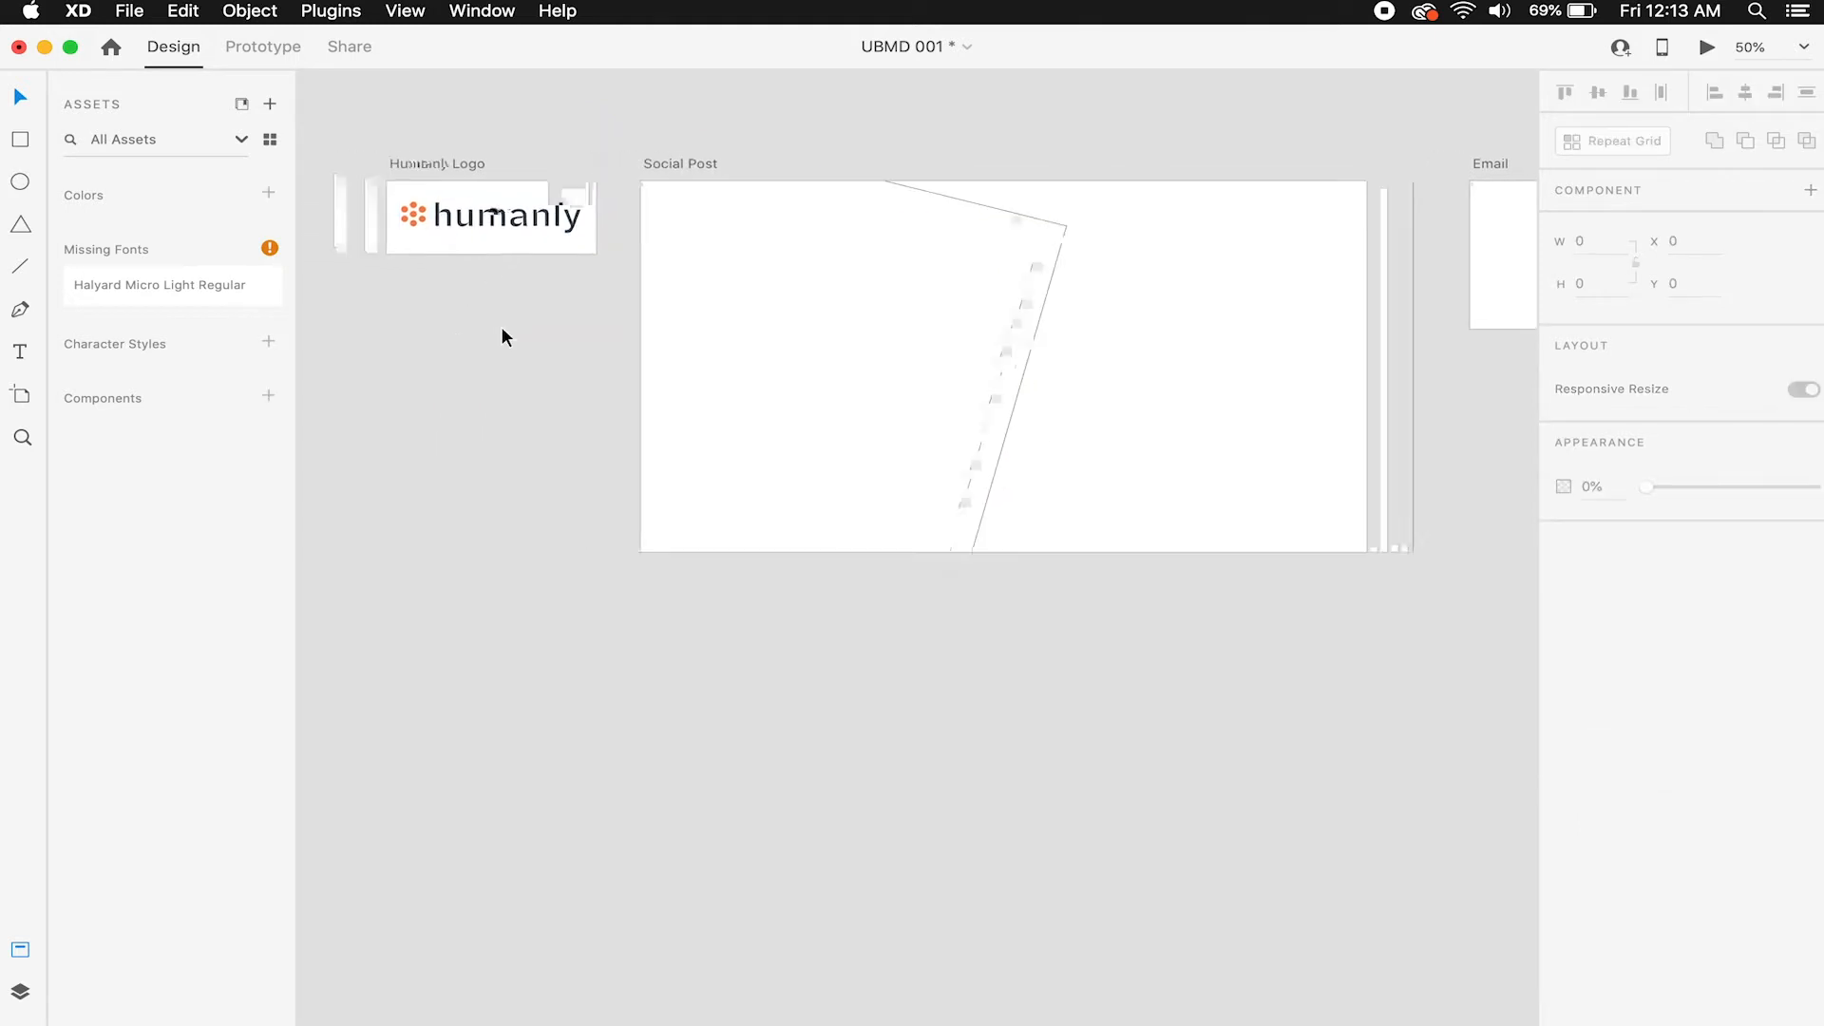
super+click(637, 254)
scroll(631, 253, up, 5)
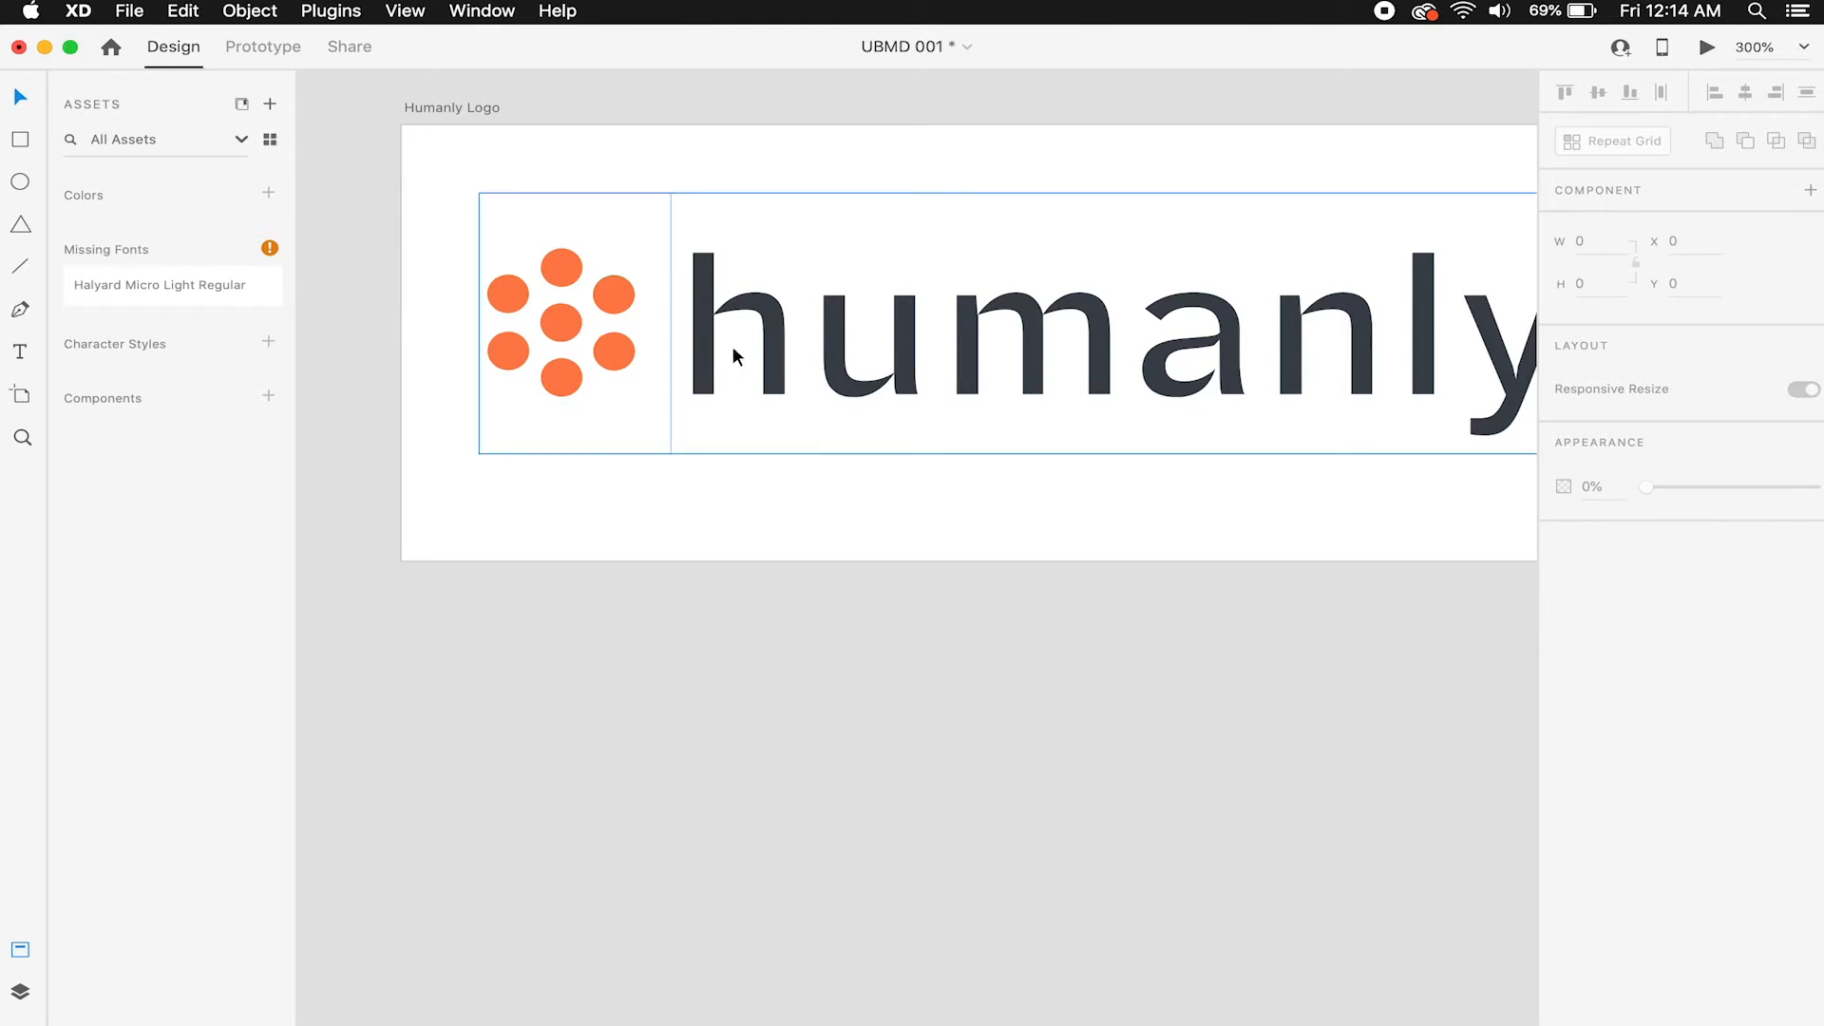
drag(1184, 354, 806, 363)
scroll(956, 362, down, 7)
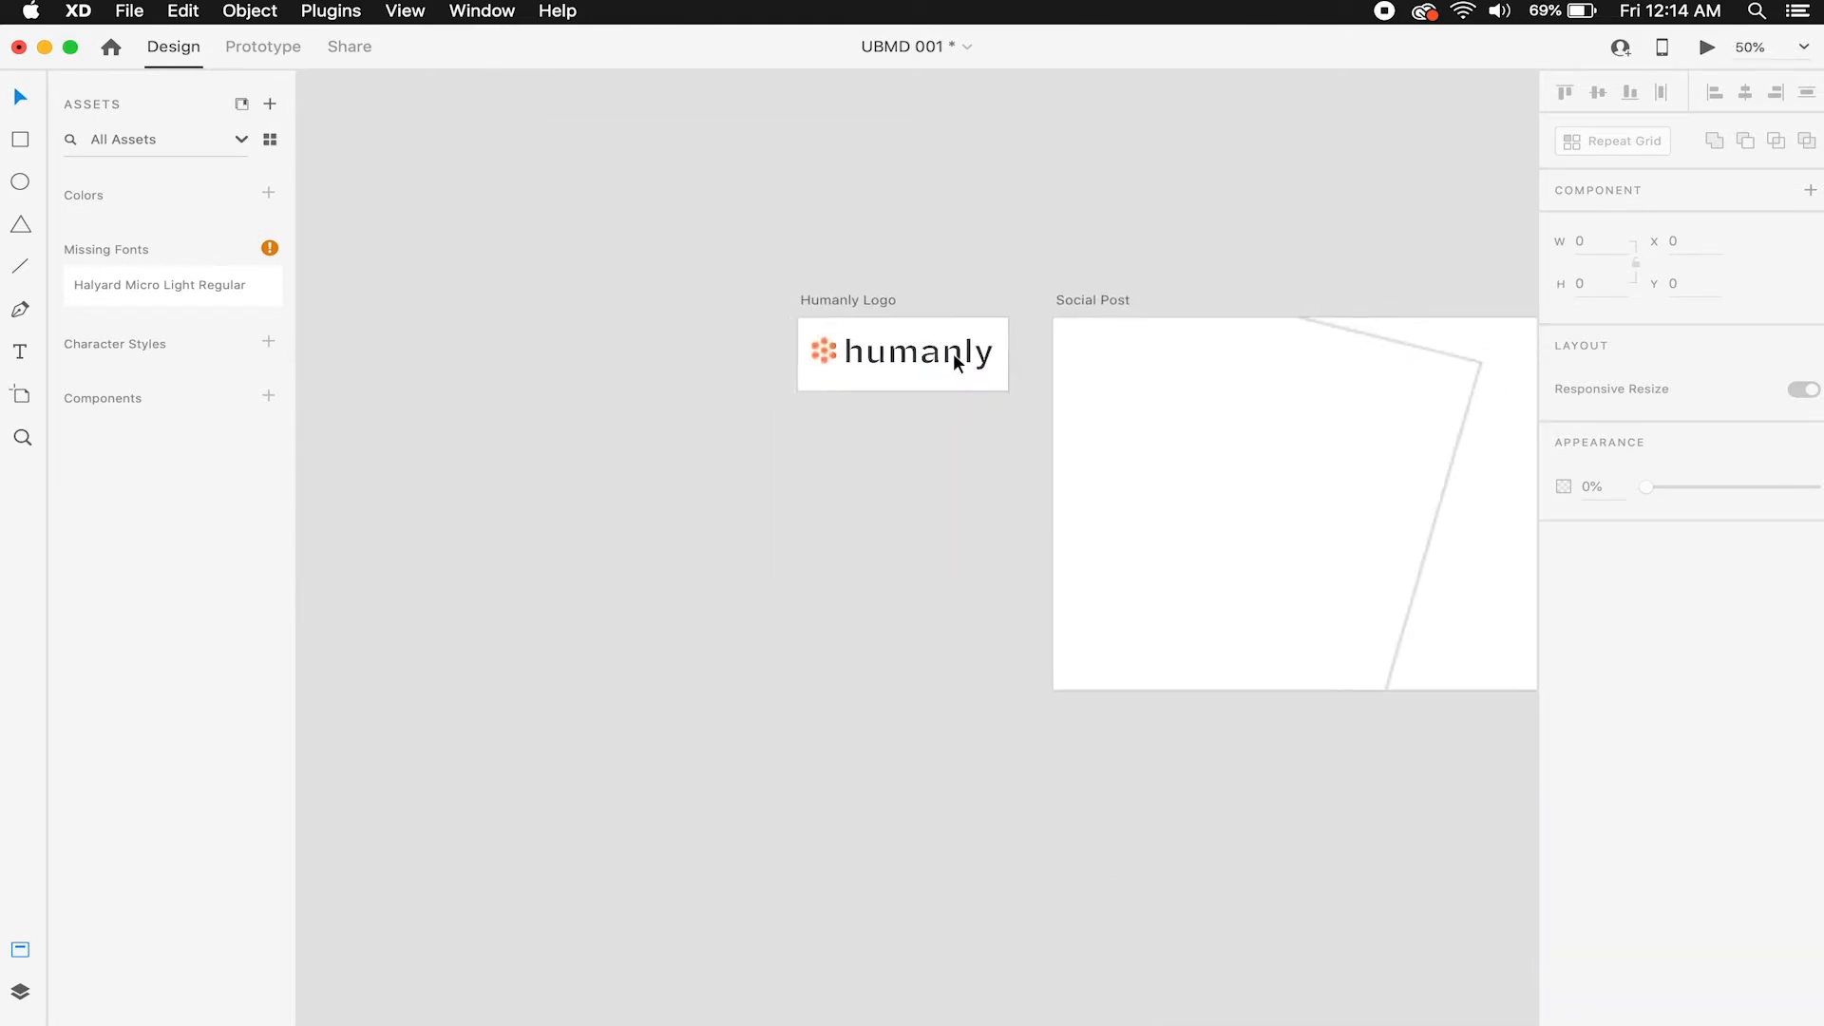
drag(956, 362, 606, 380)
click(936, 655)
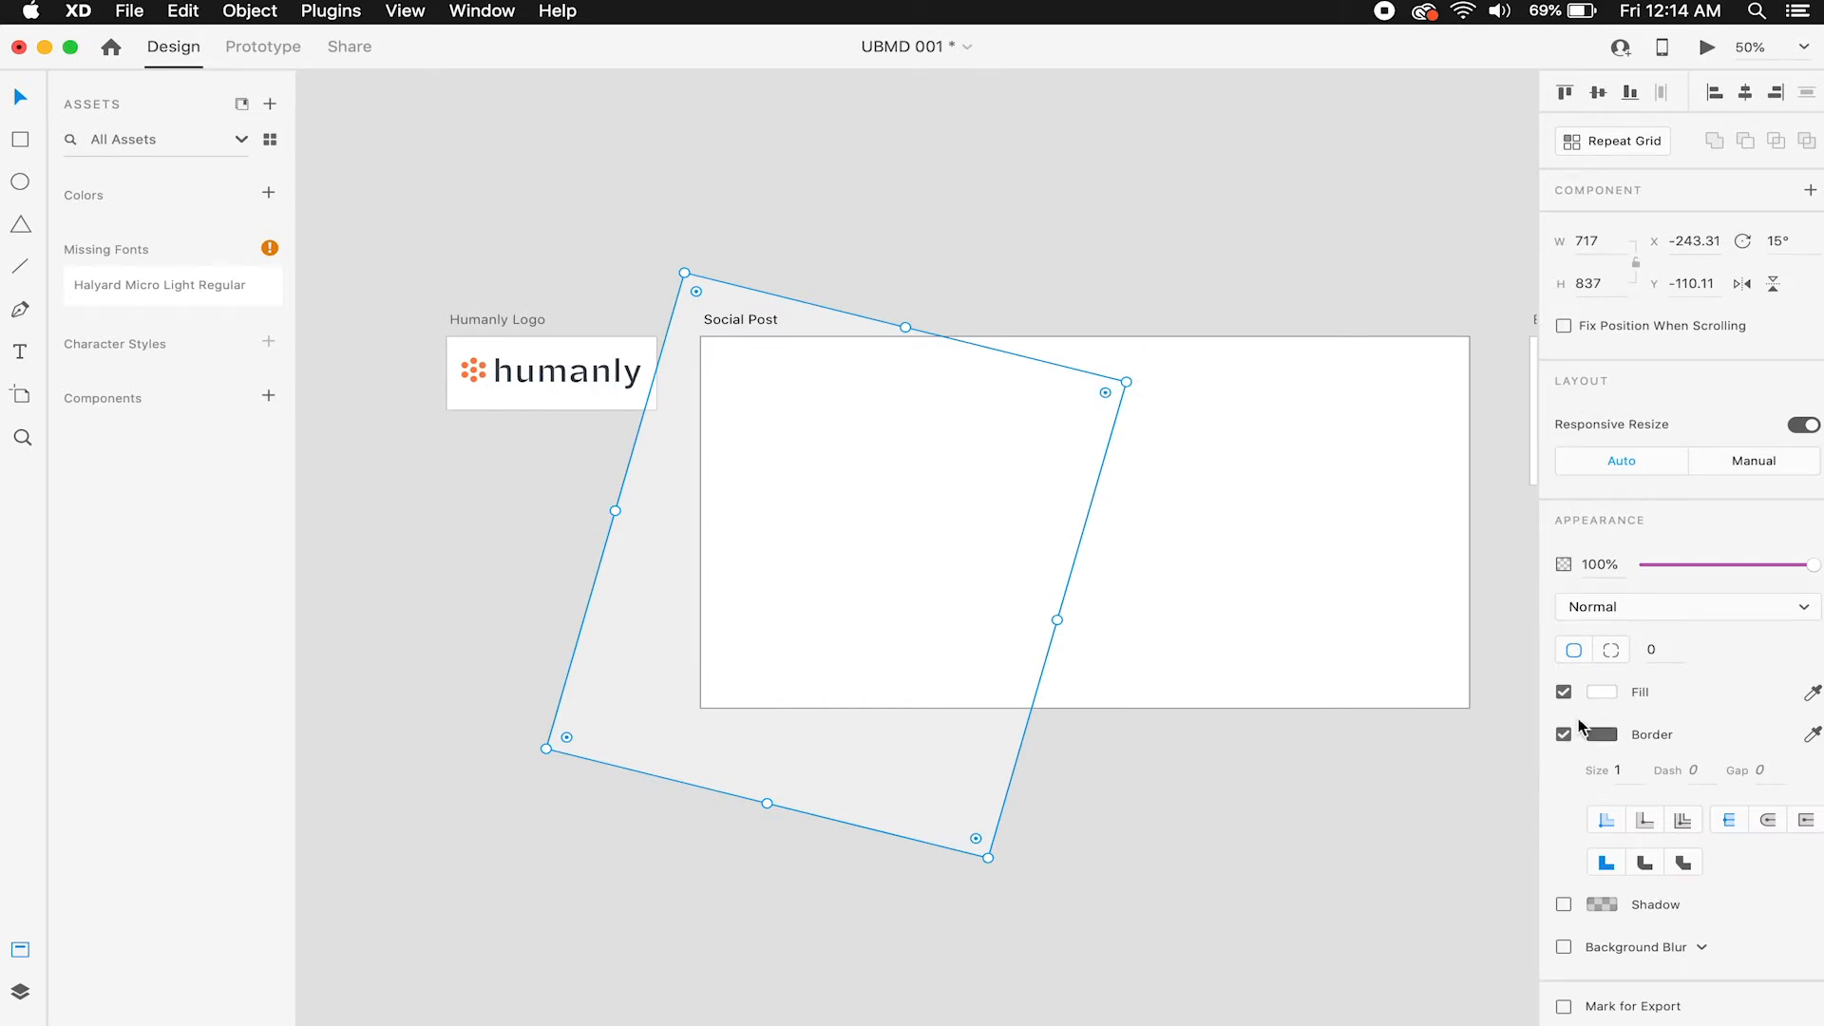
click(1200, 625)
Remove the border from the rotated rectangle on the Social Post artboard.
scroll(1111, 475, up, 10)
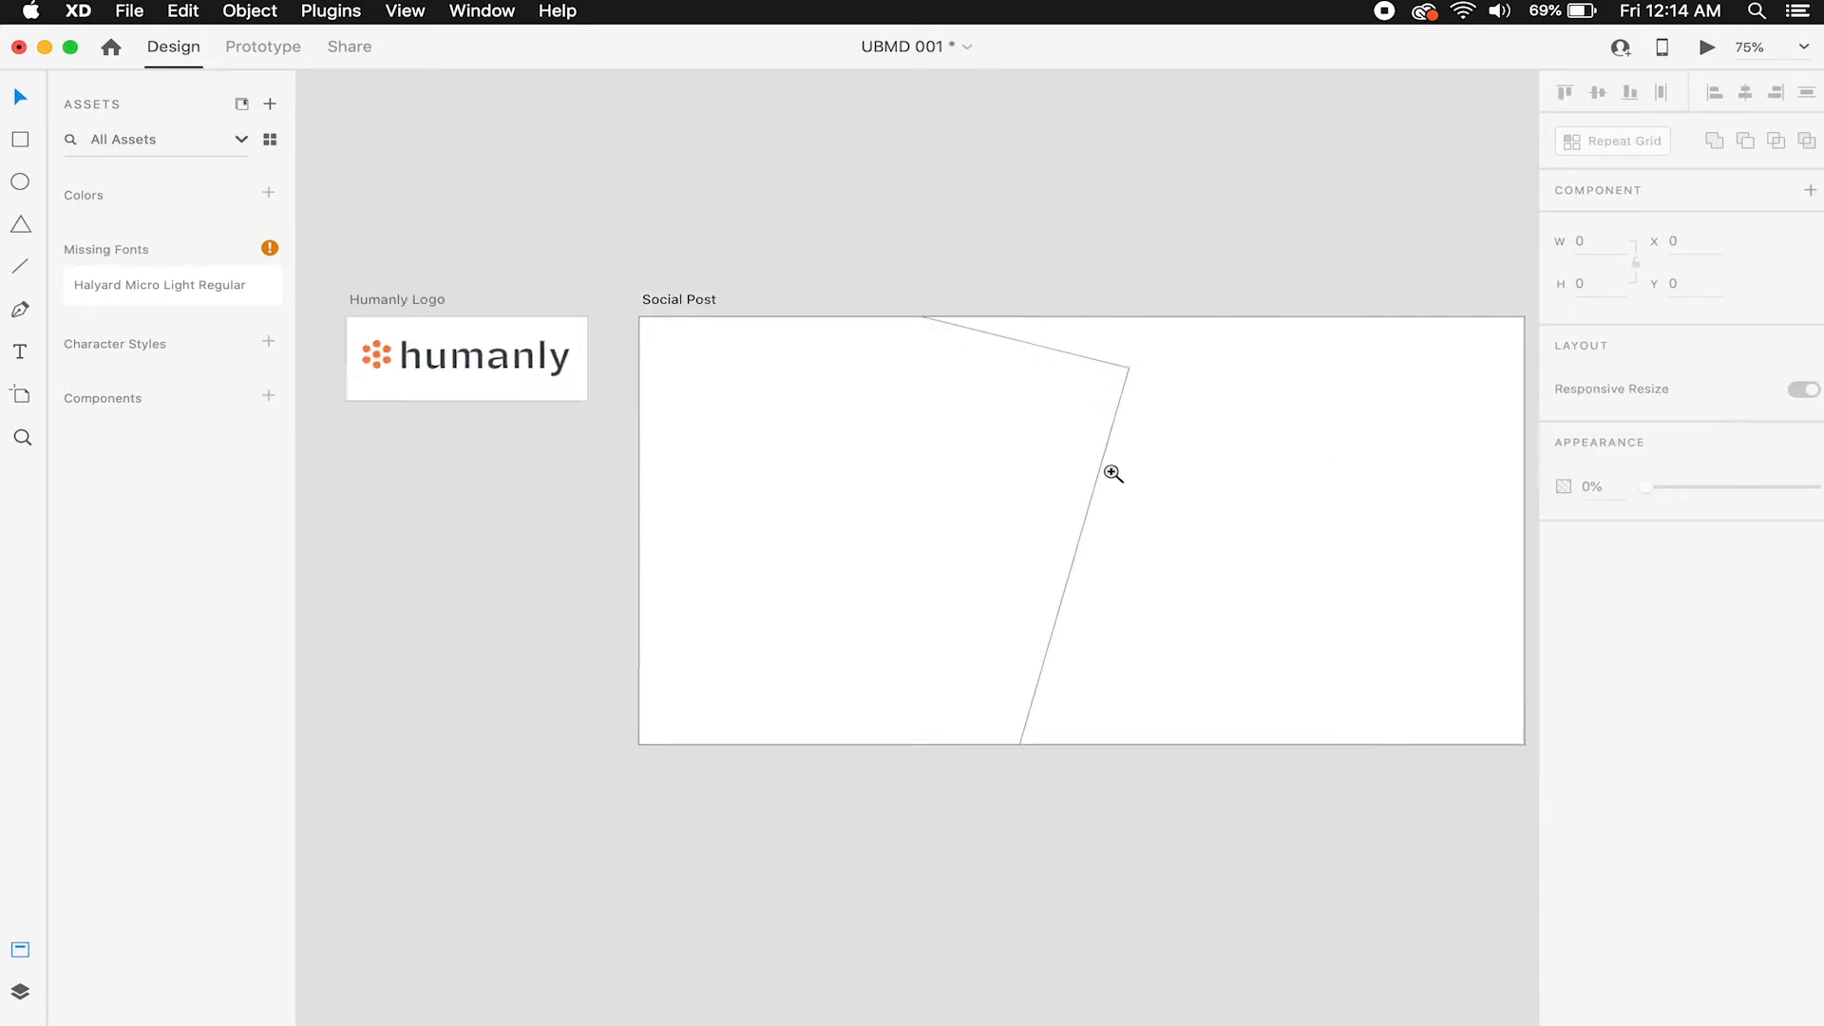
scroll(1039, 601, down, 8)
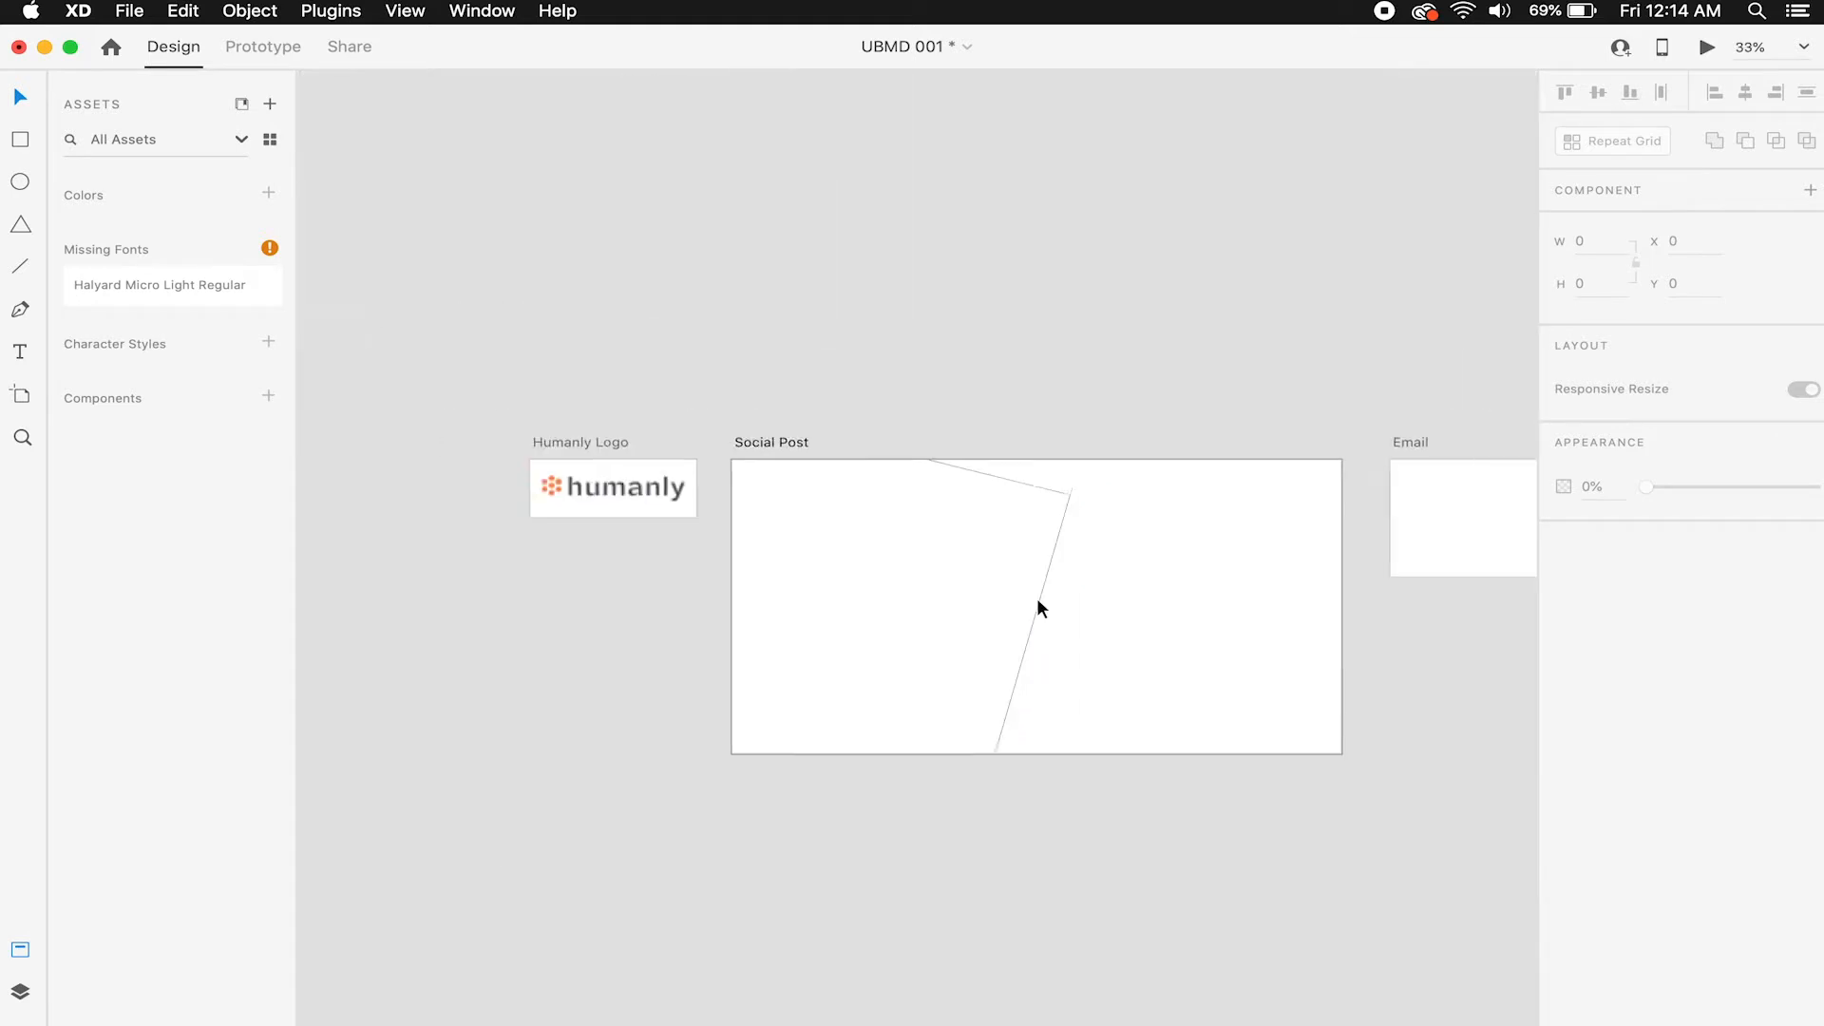
click(898, 652)
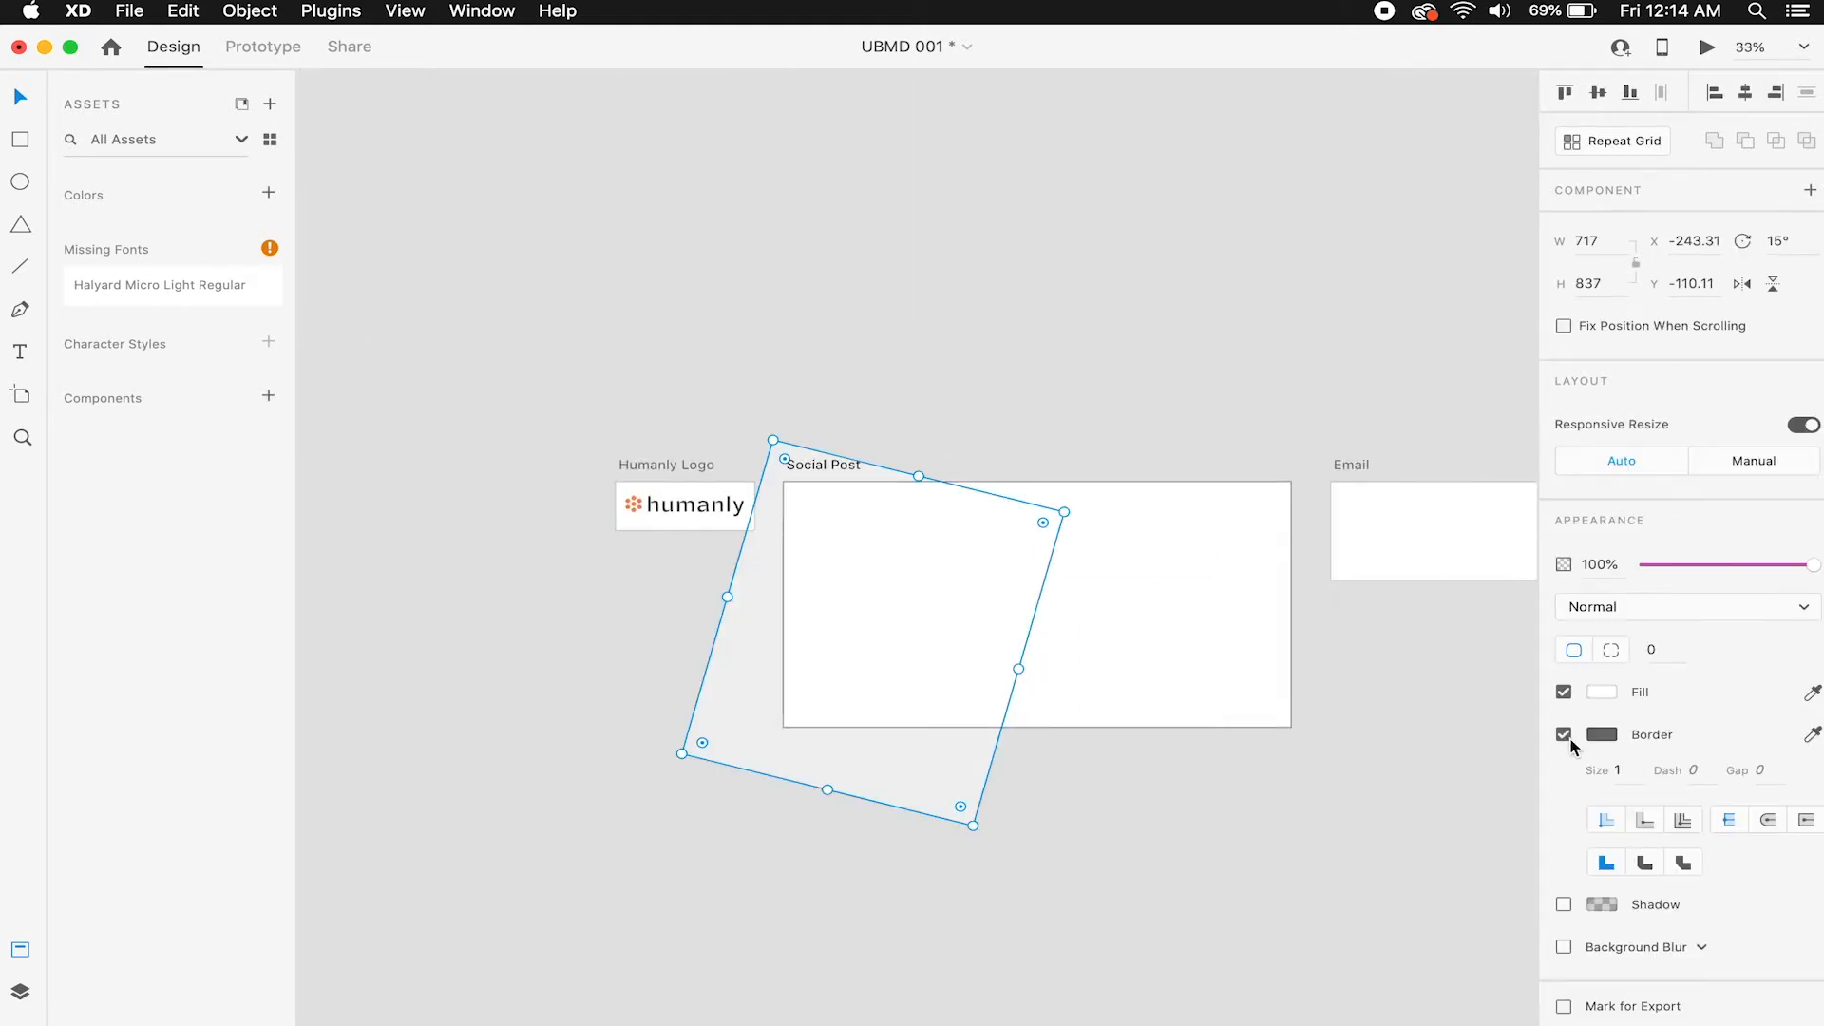
click(1563, 734)
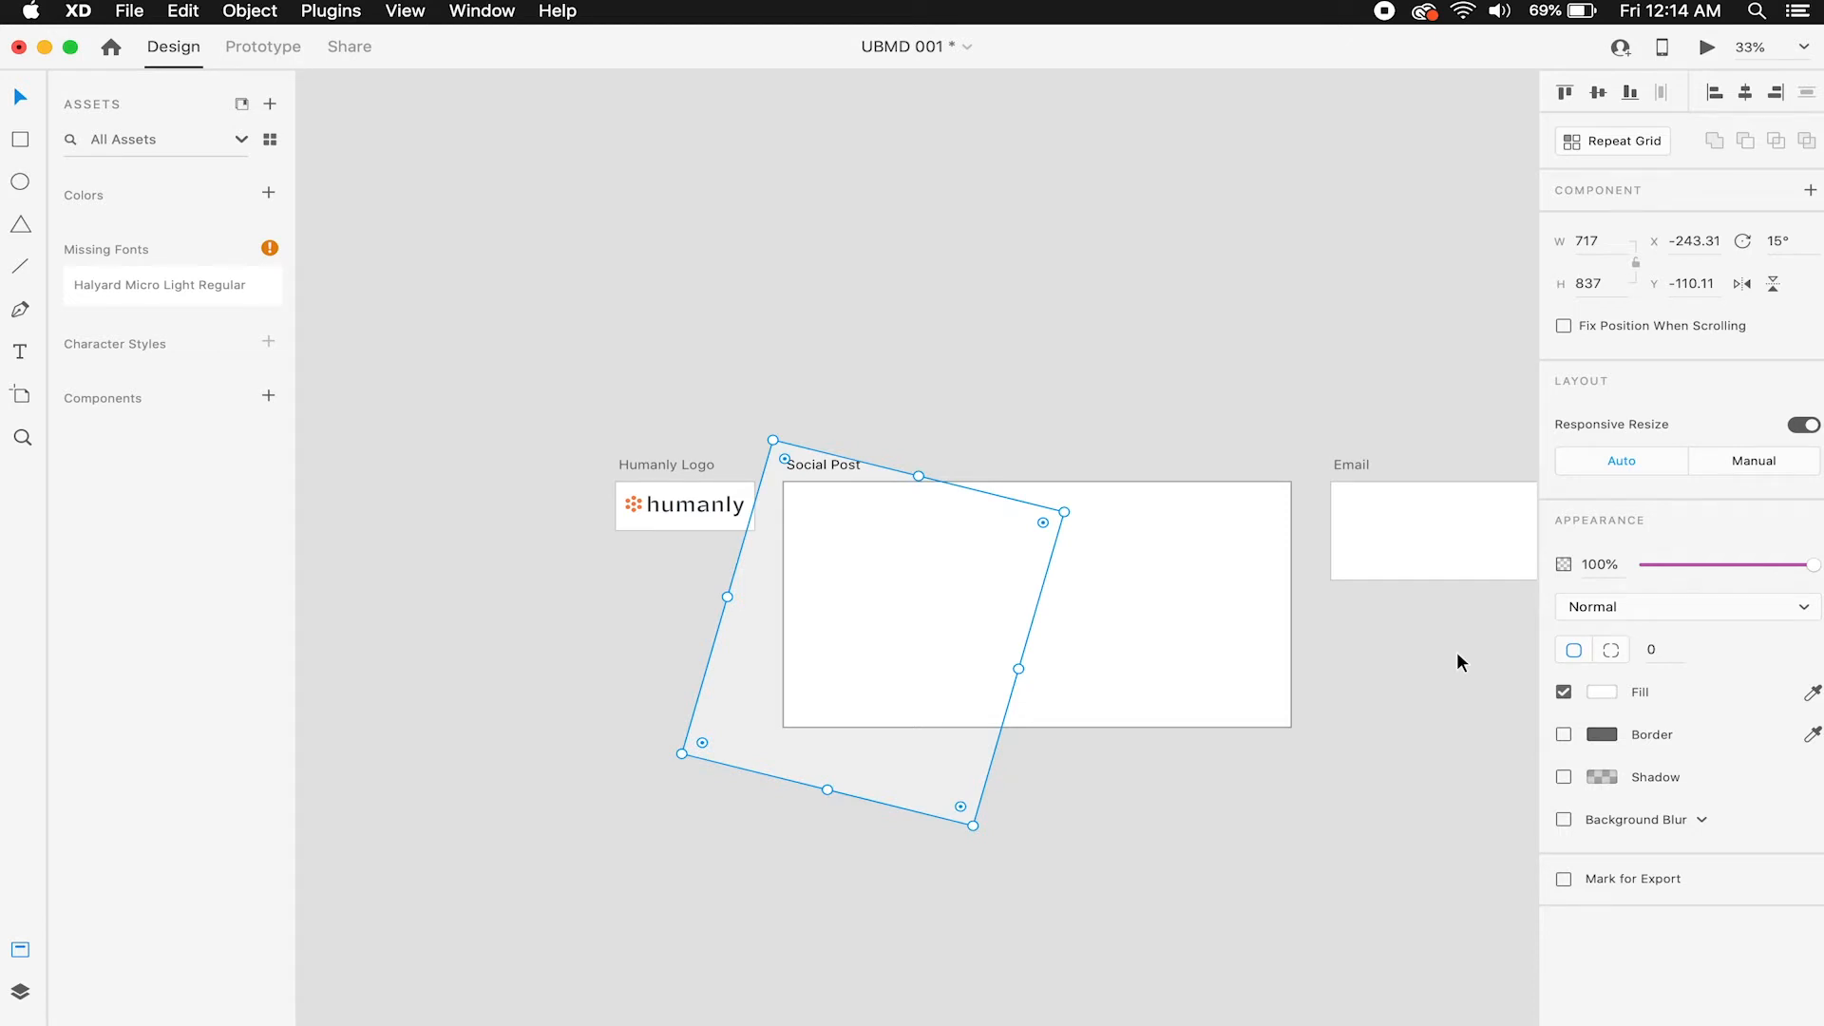
click(1601, 691)
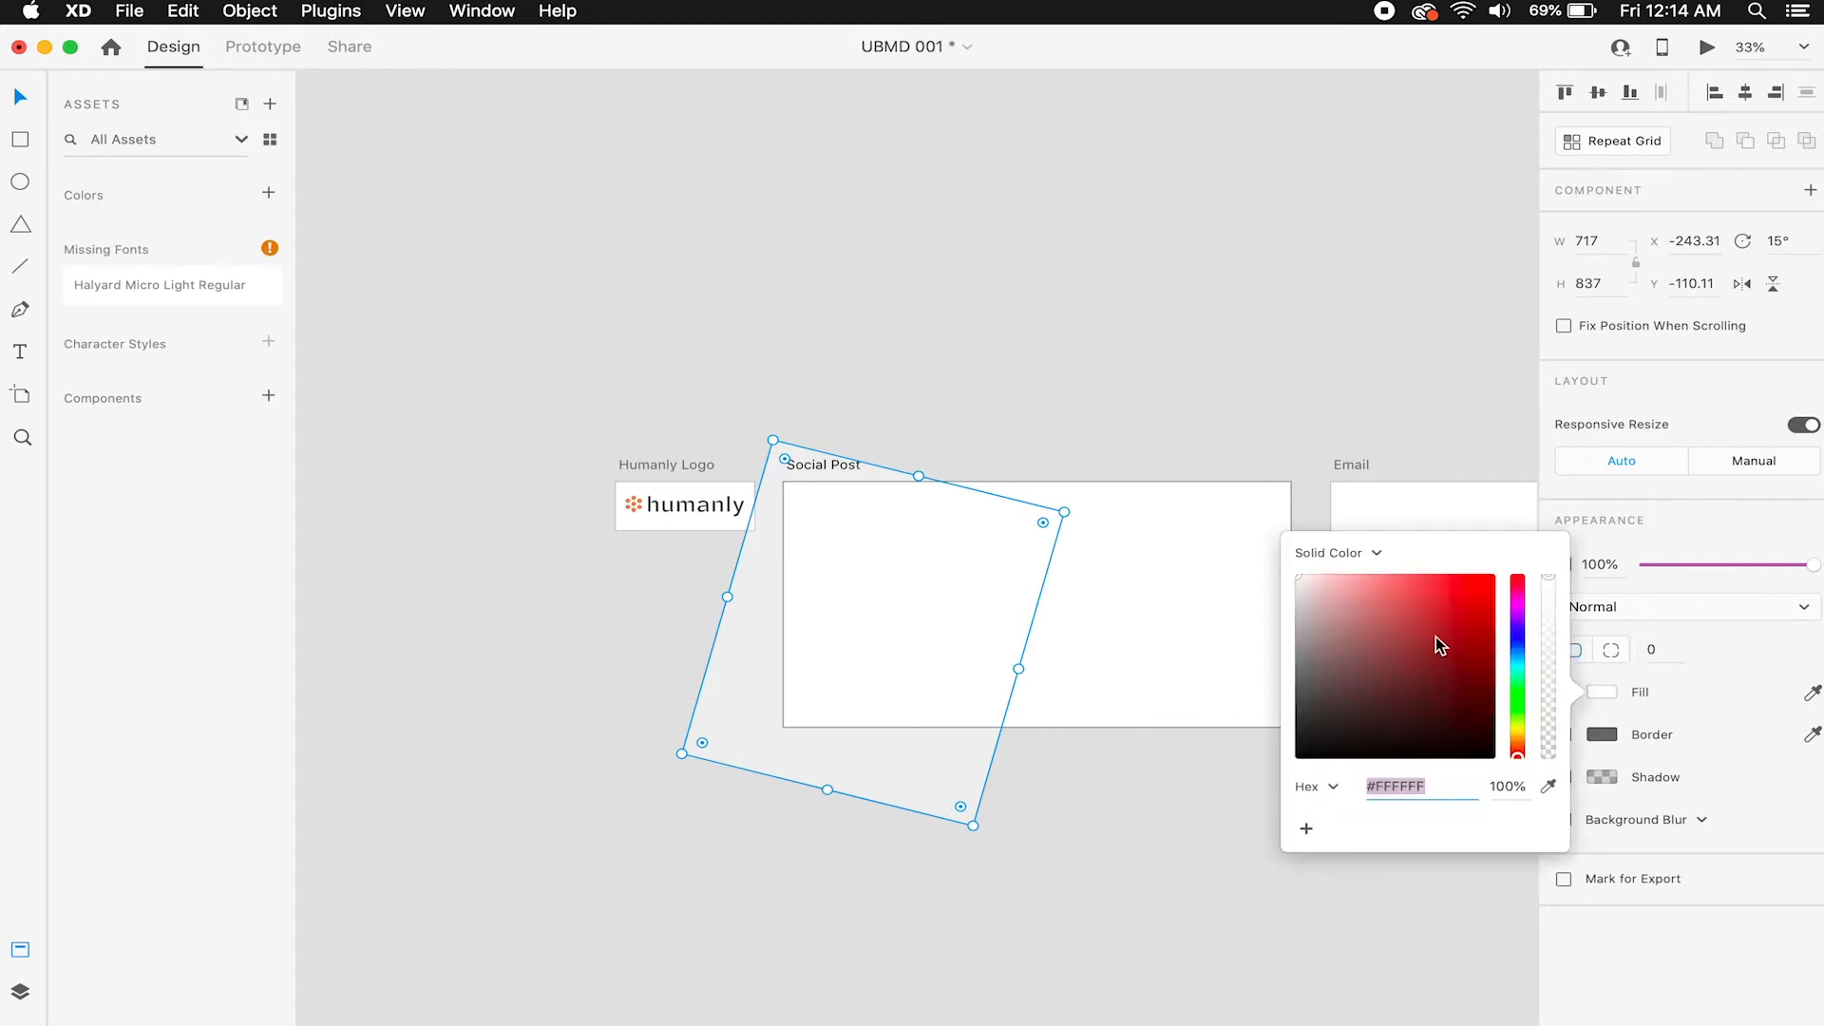
drag(1414, 631, 1358, 635)
click(1601, 692)
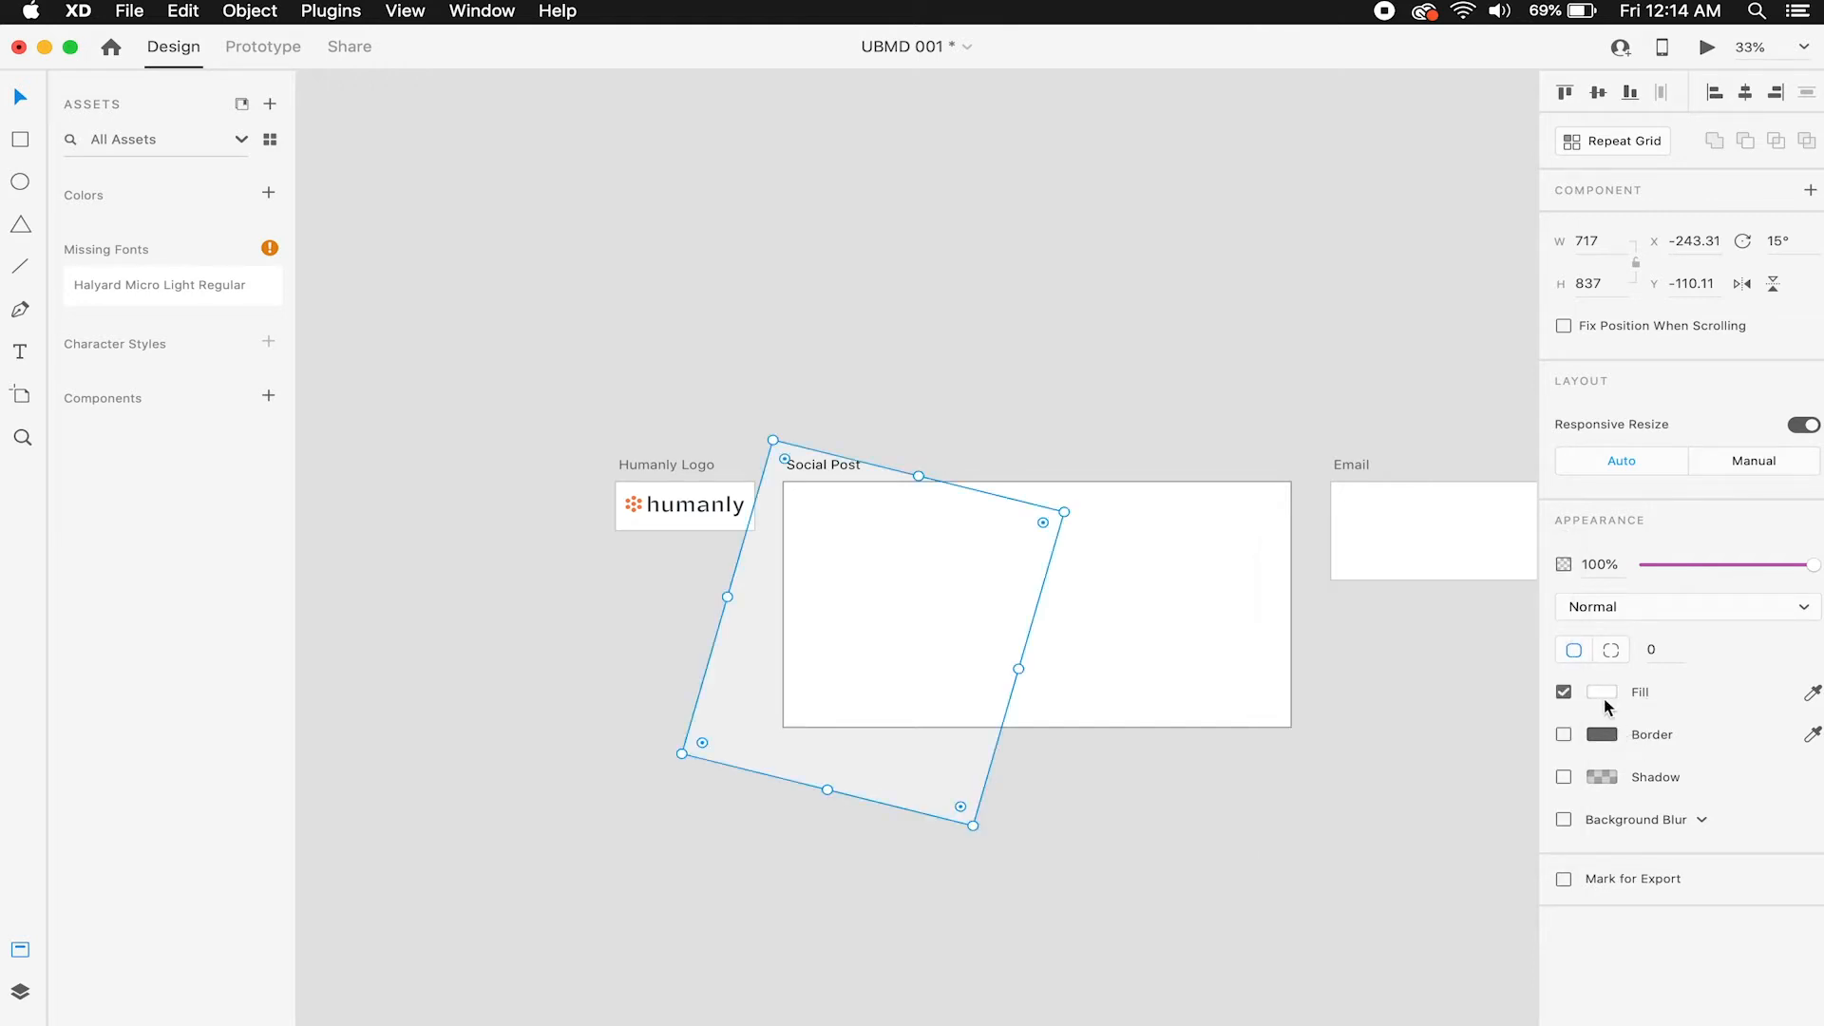
click(1138, 548)
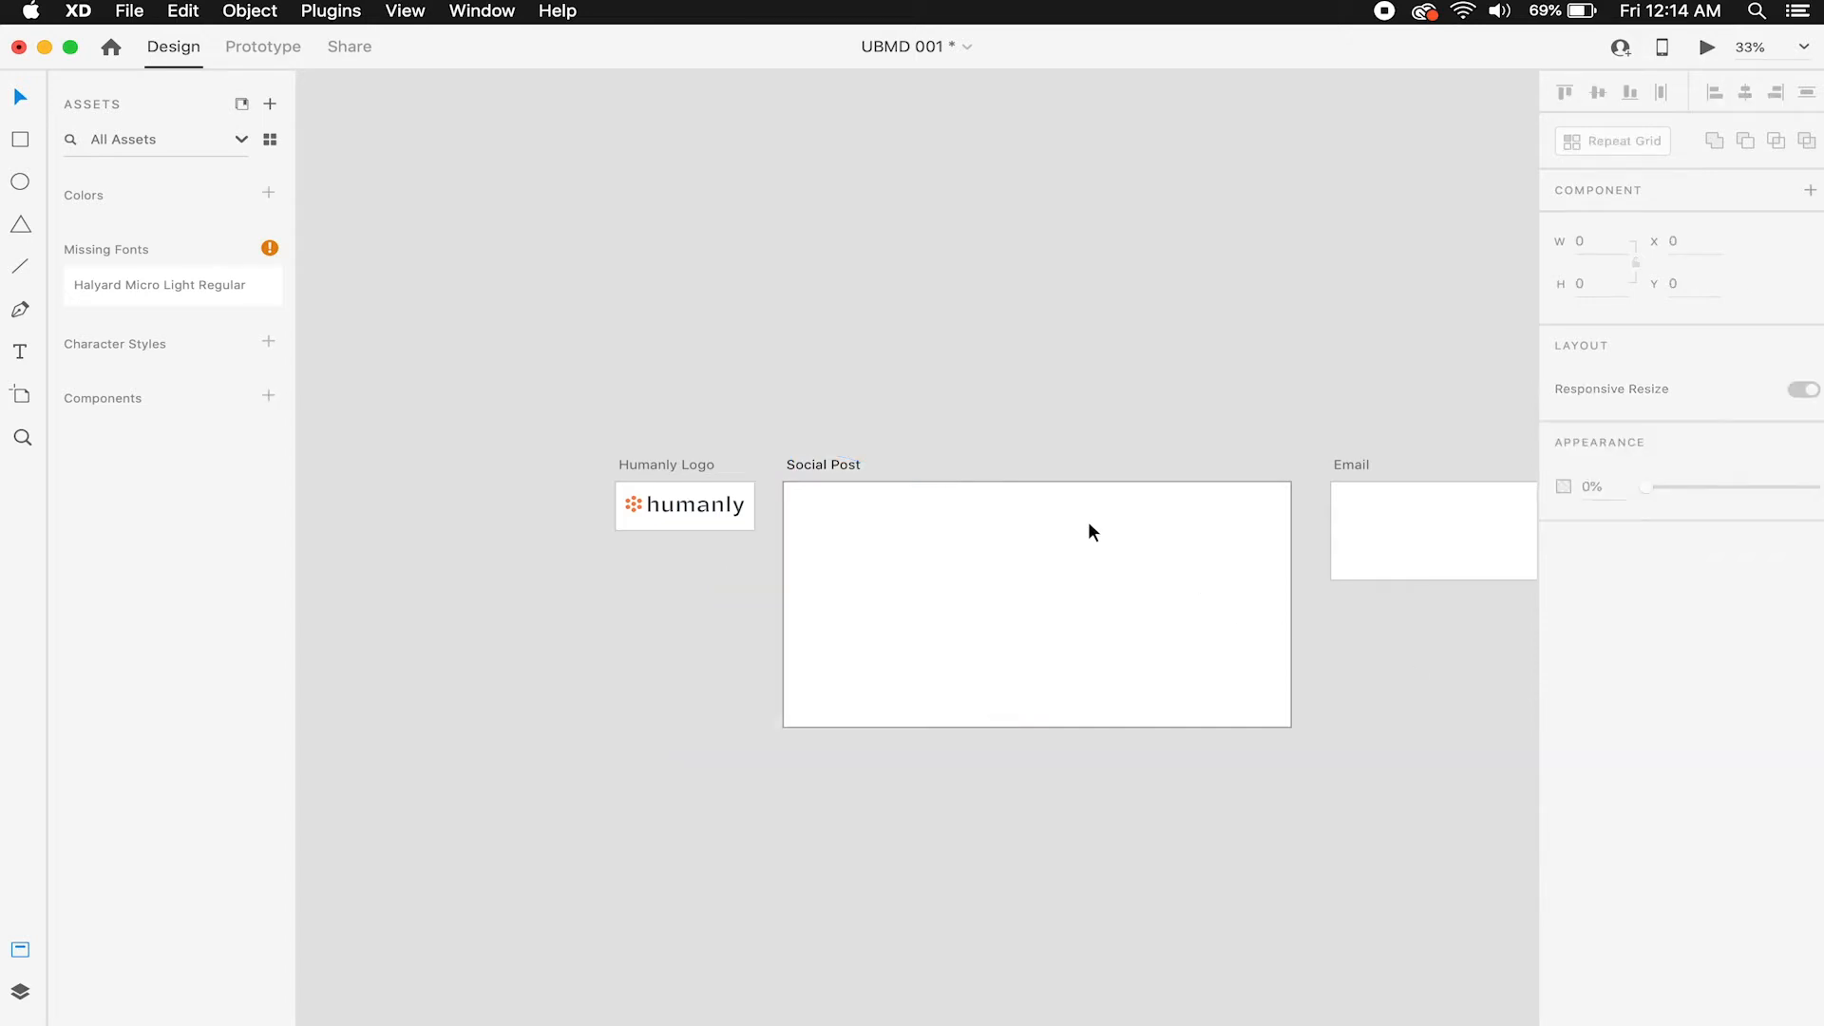
Open the rotated rectangle's fill color settings and review the available color formats and gradient types.
click(1009, 542)
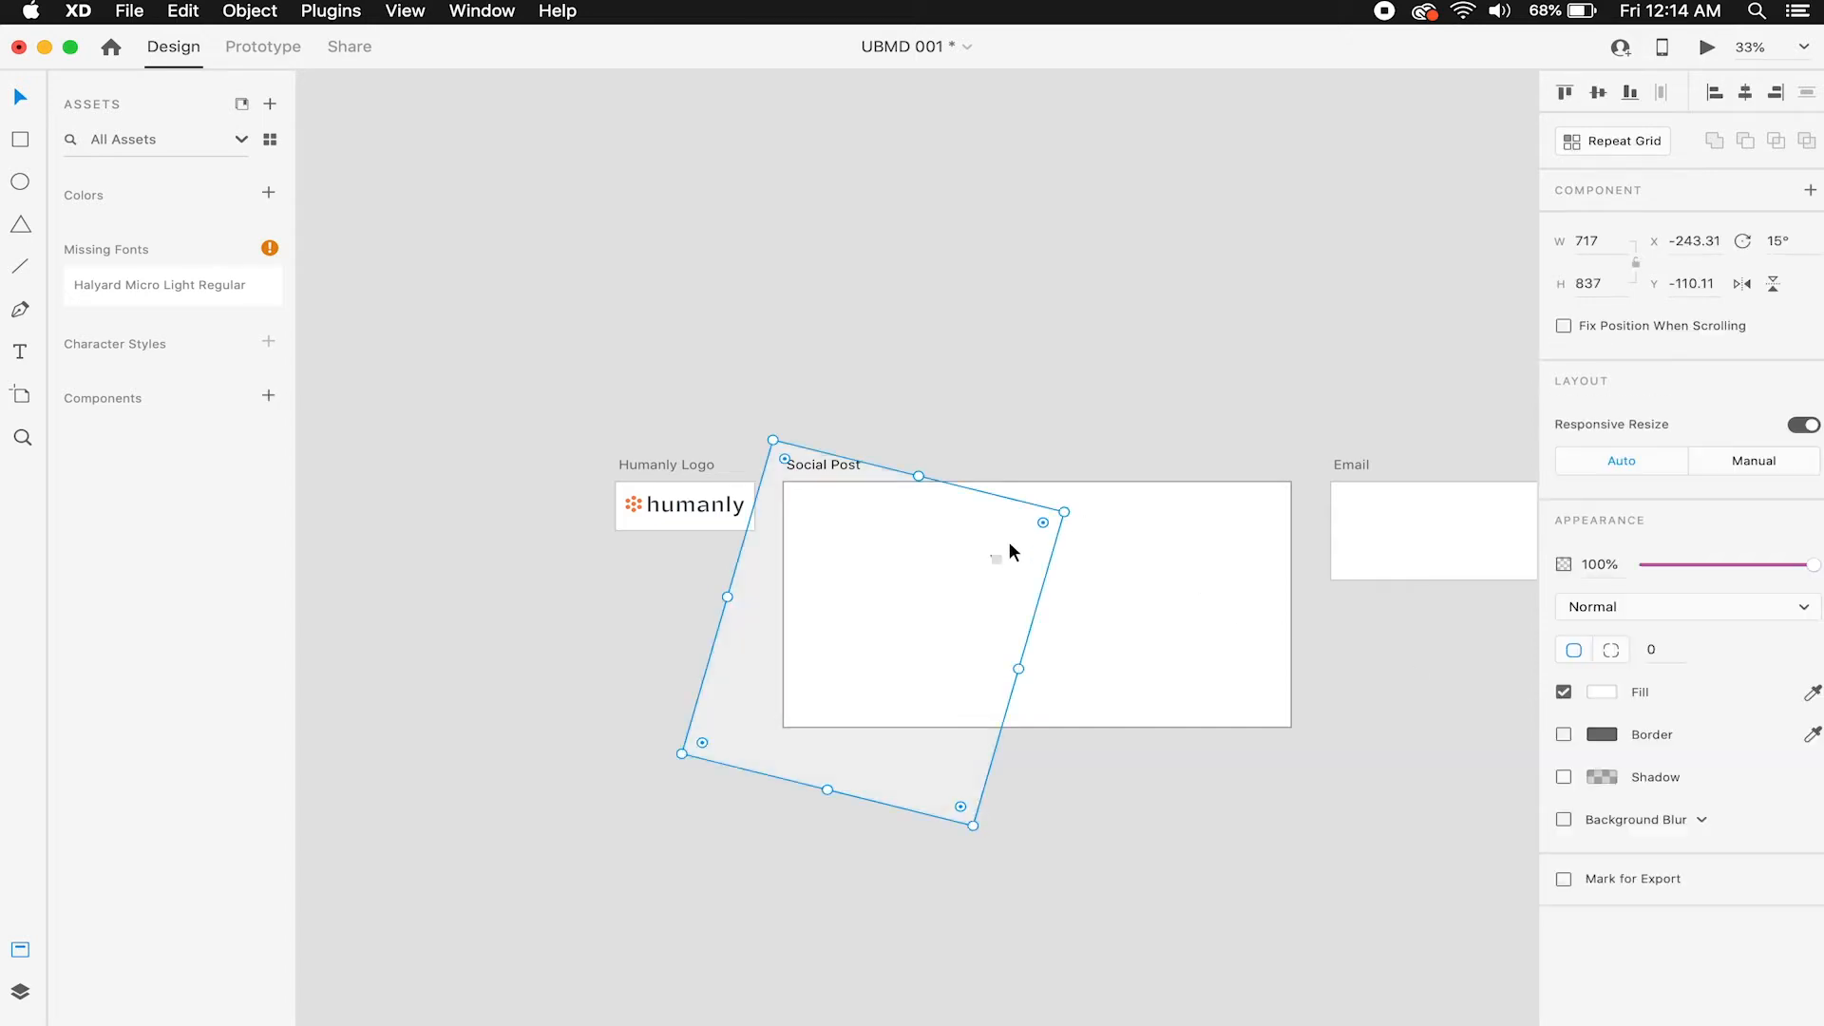
click(1596, 687)
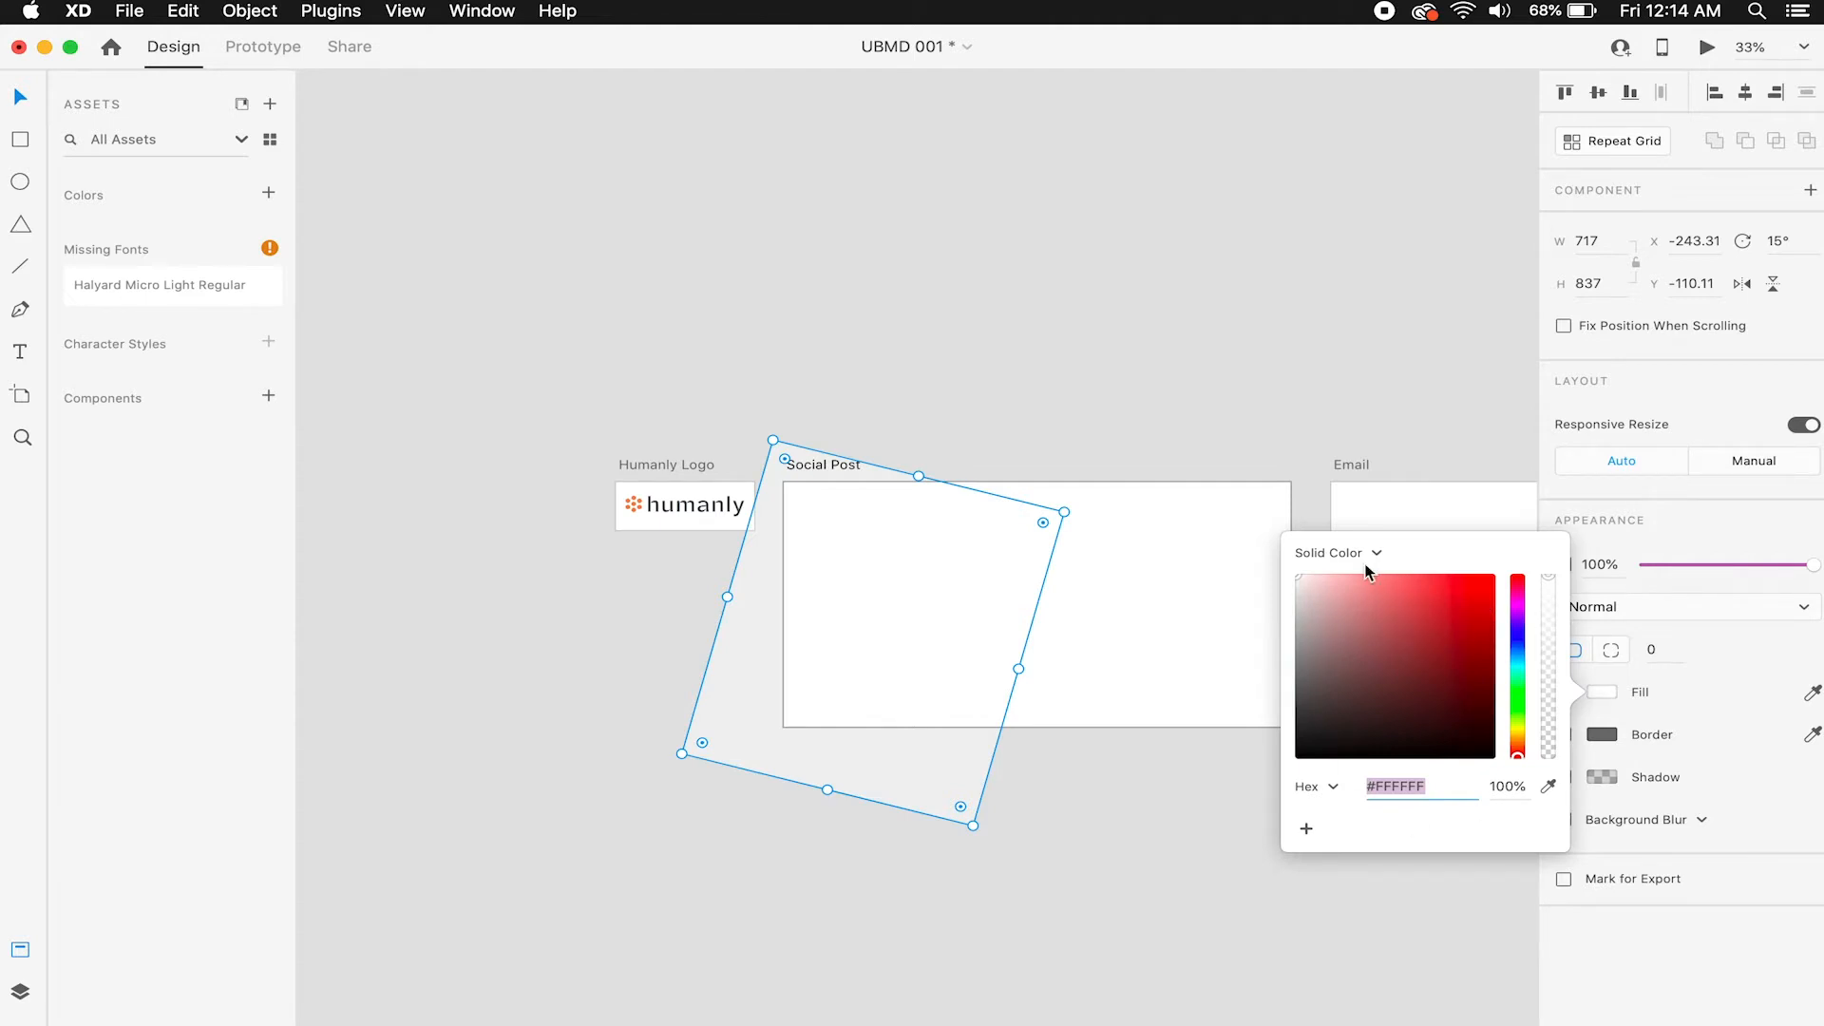
click(1334, 787)
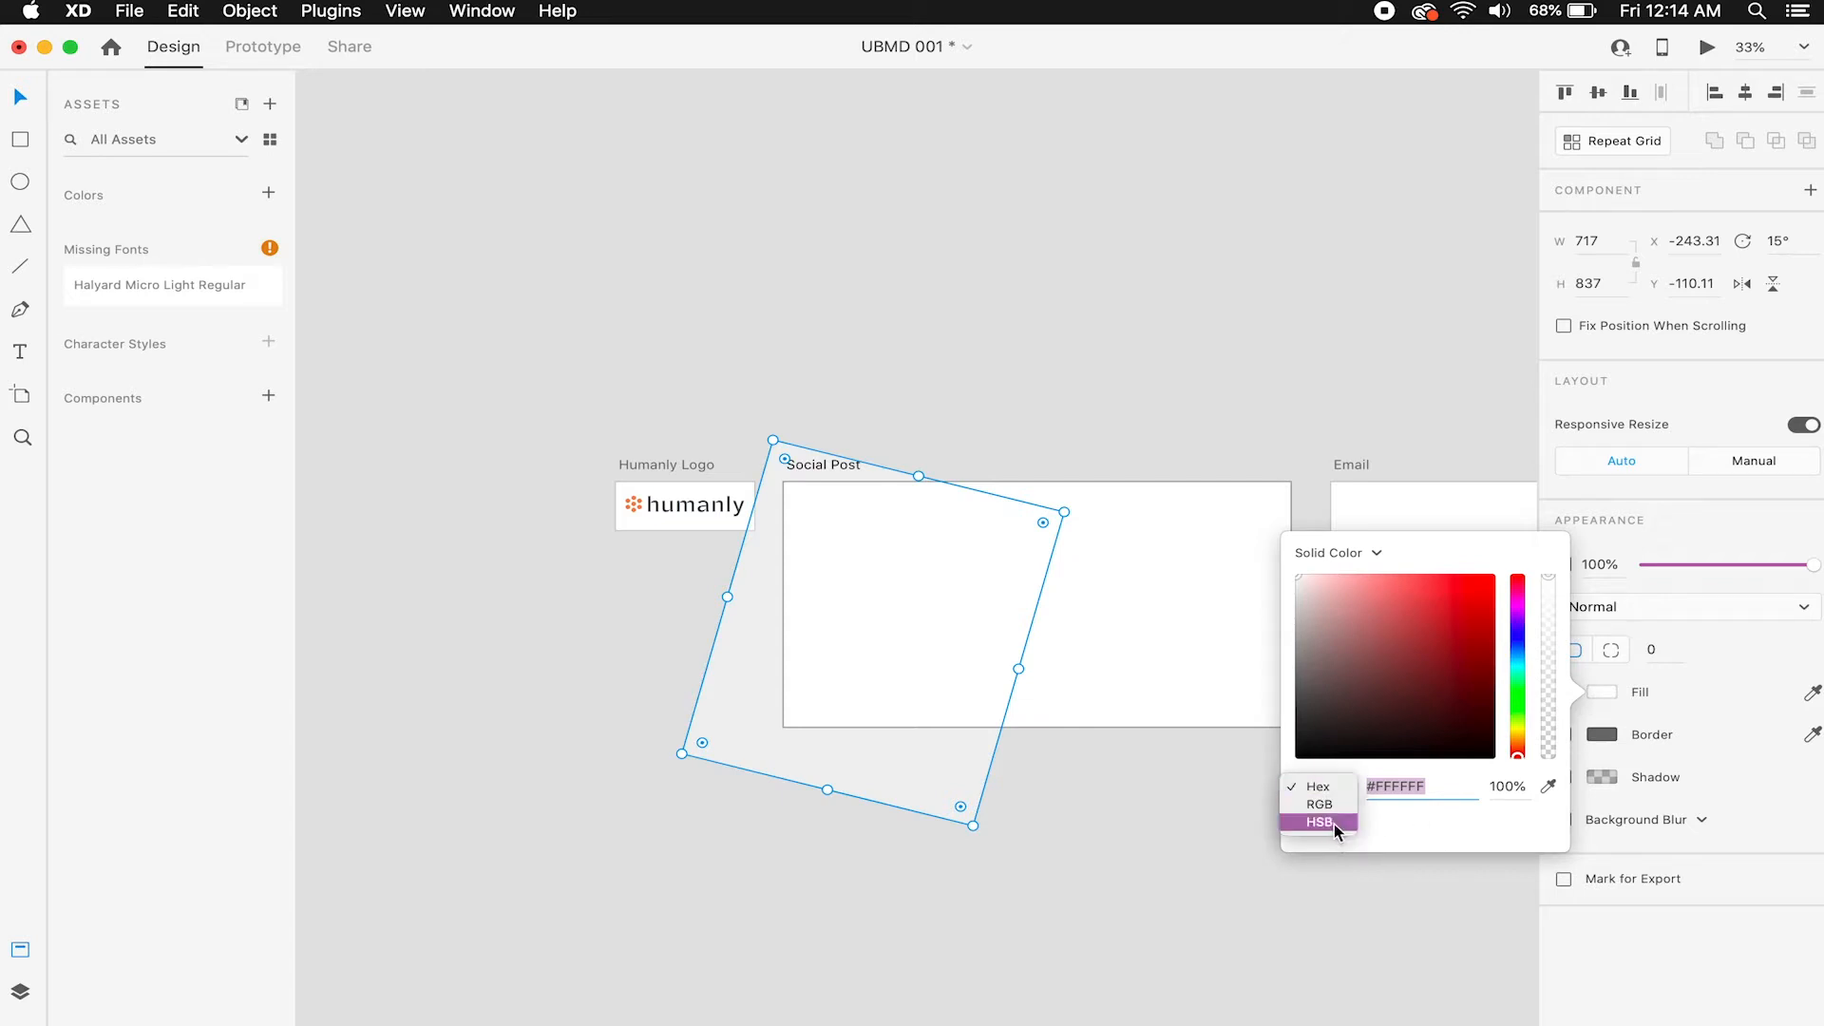
click(1434, 850)
click(1553, 567)
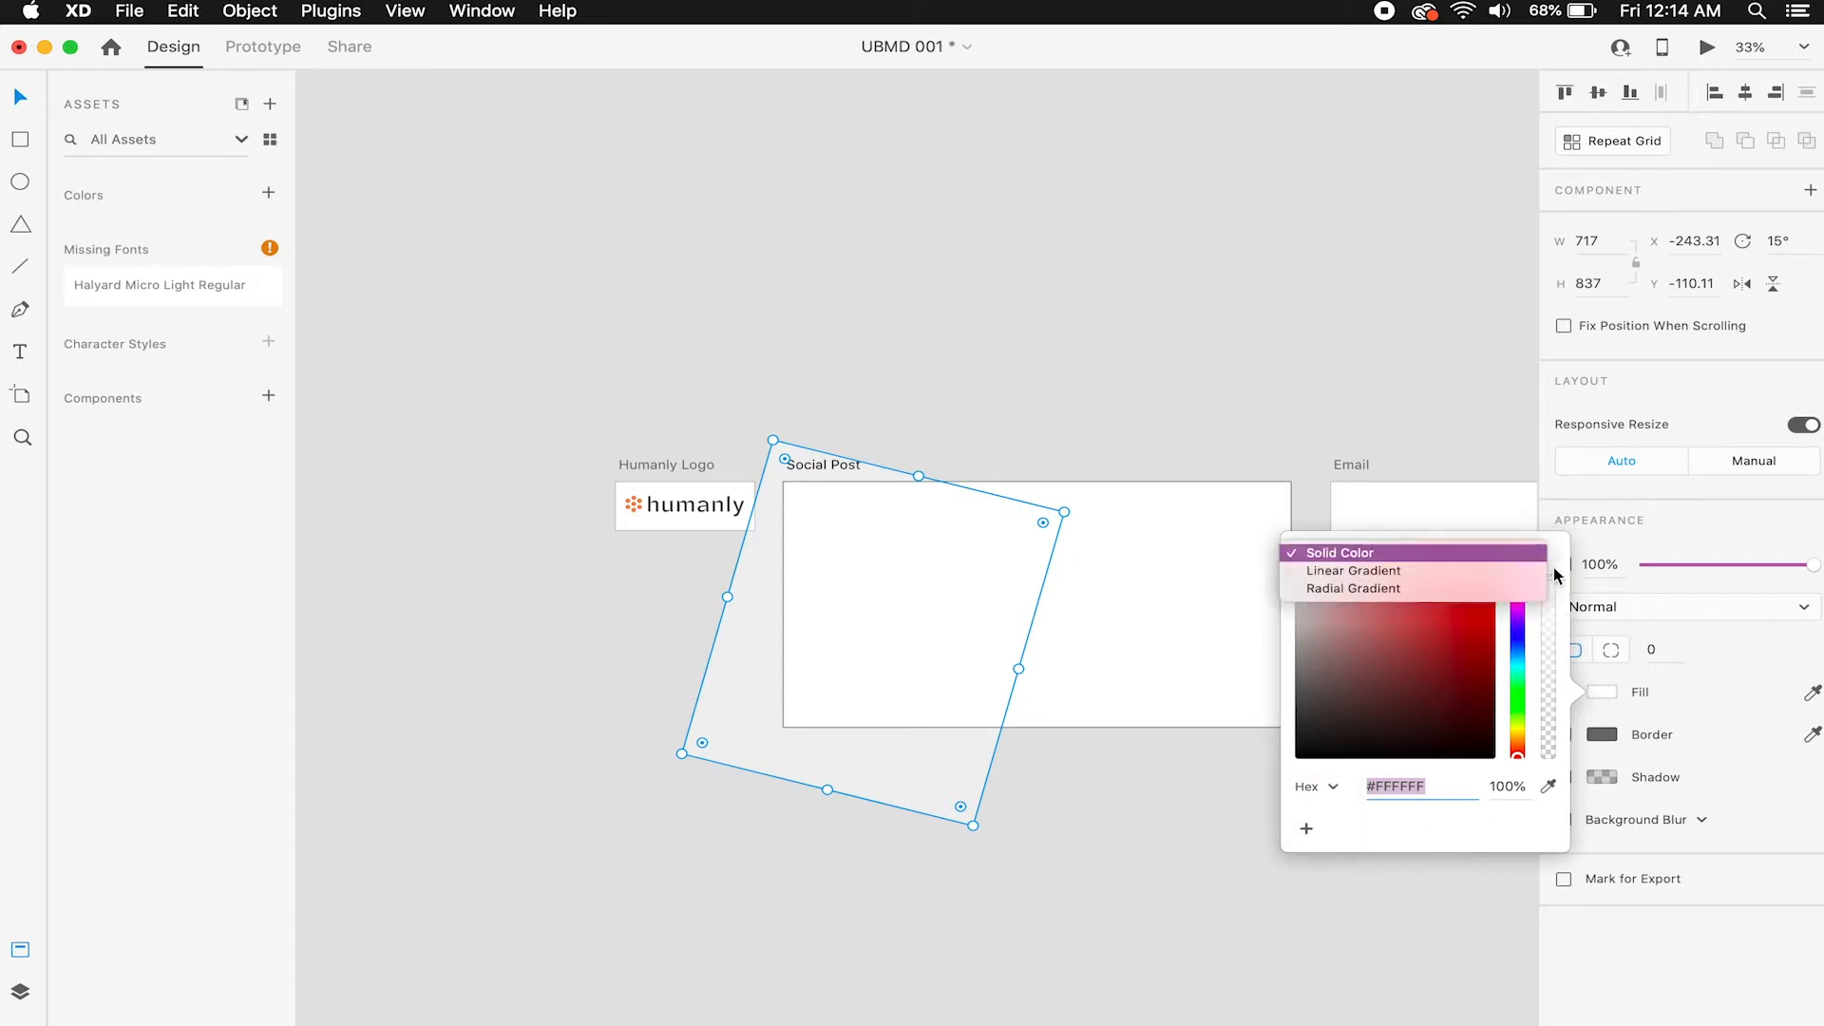
click(1546, 629)
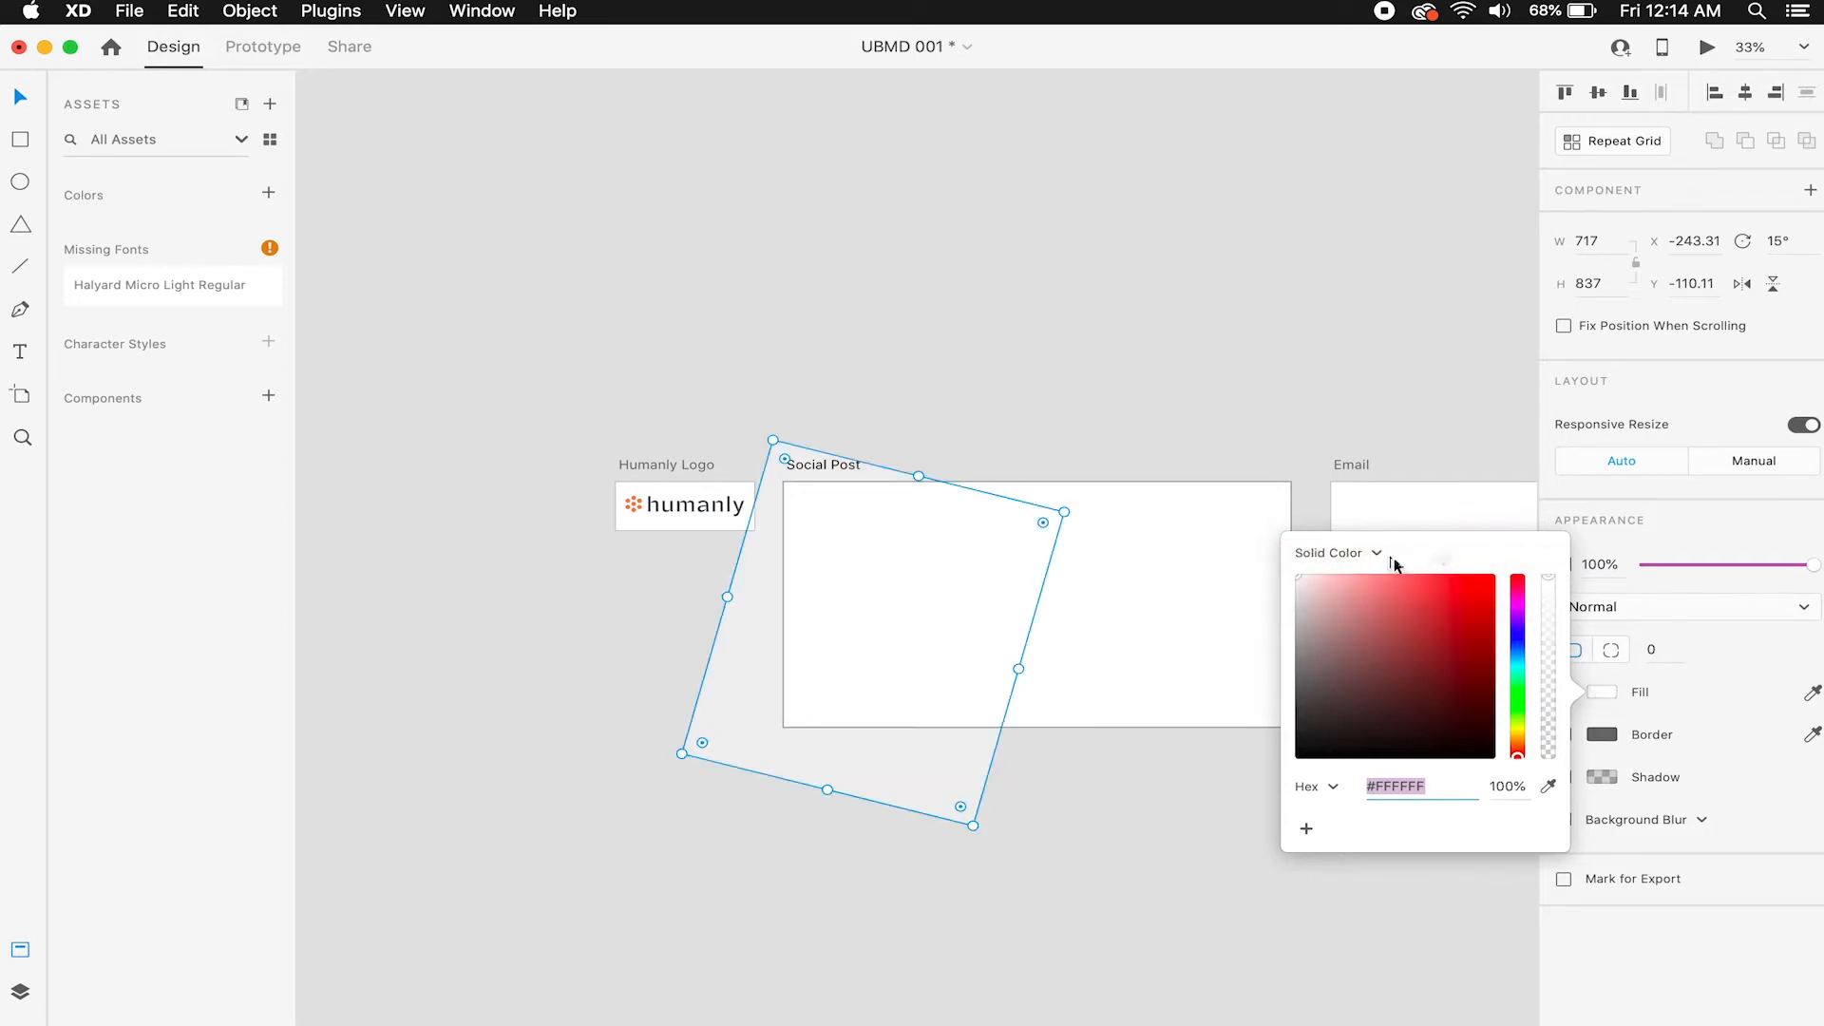
Give the rotated rectangle a very pale orange solid fill and reselect it after viewing it unselected.
drag(1364, 602, 1169, 477)
drag(1519, 760, 1518, 741)
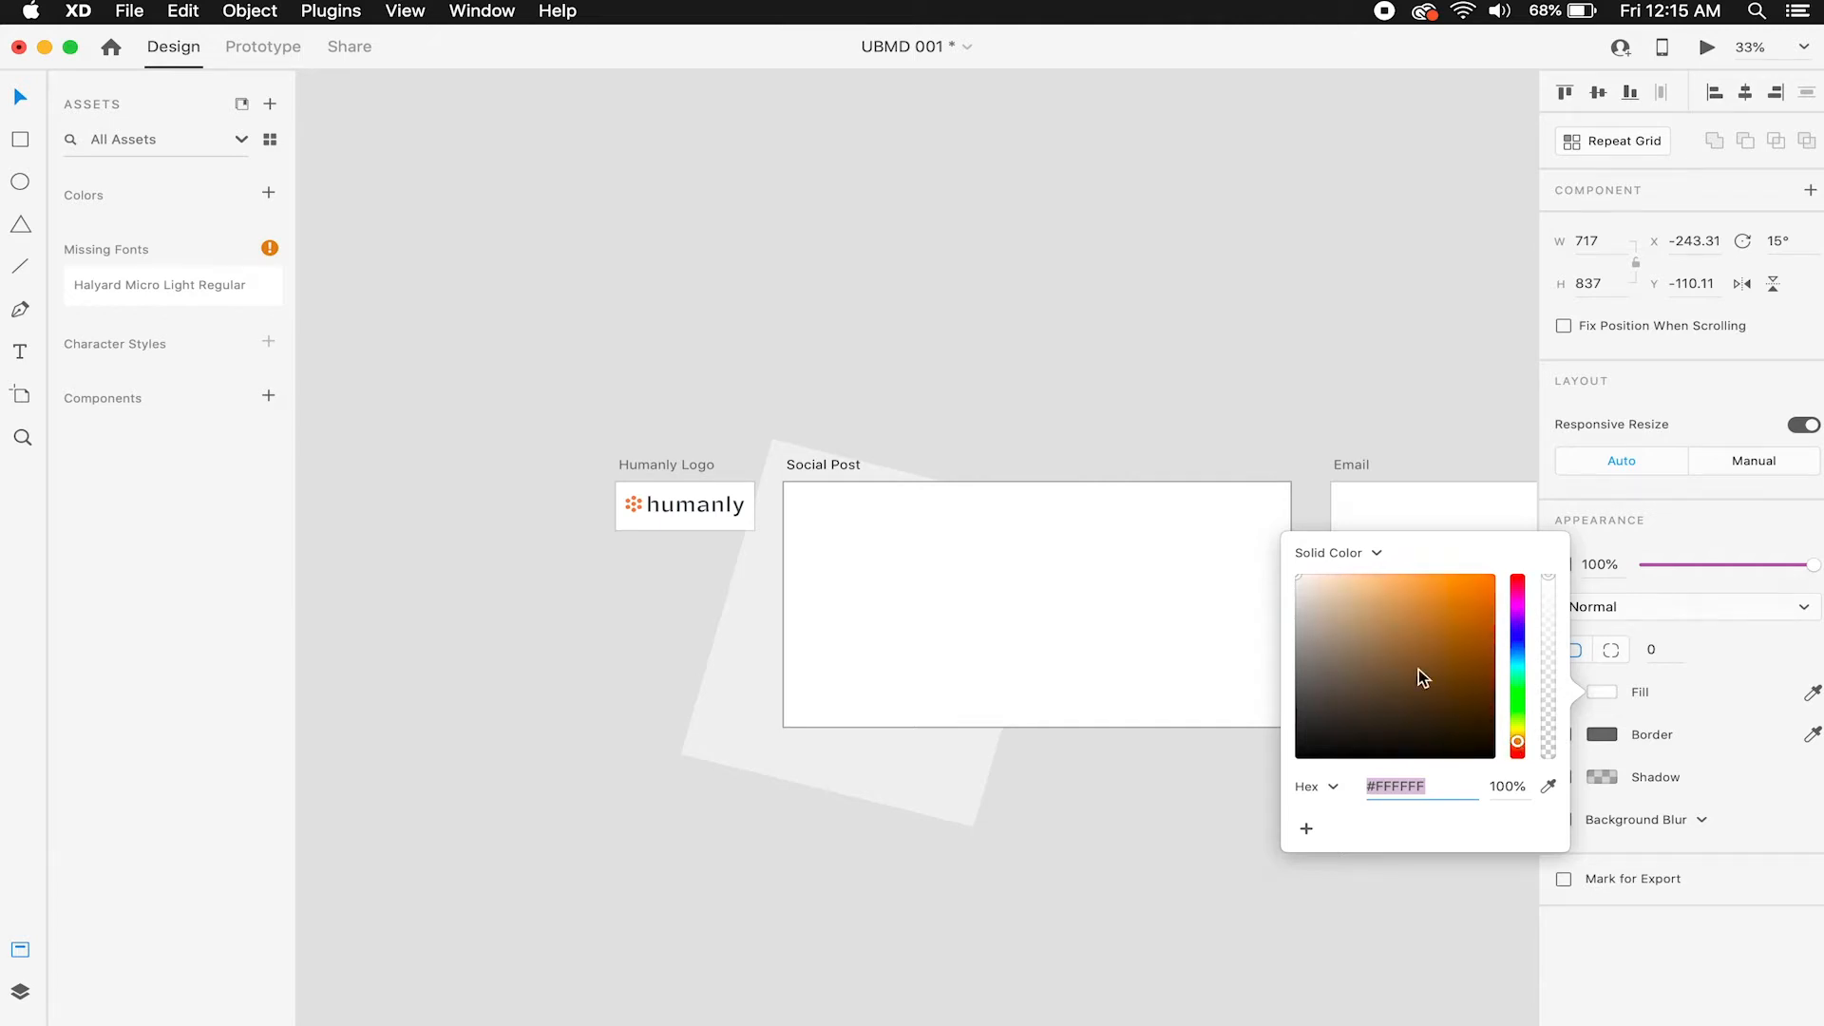
drag(1314, 585, 1300, 576)
click(1138, 454)
click(1041, 543)
click(1112, 544)
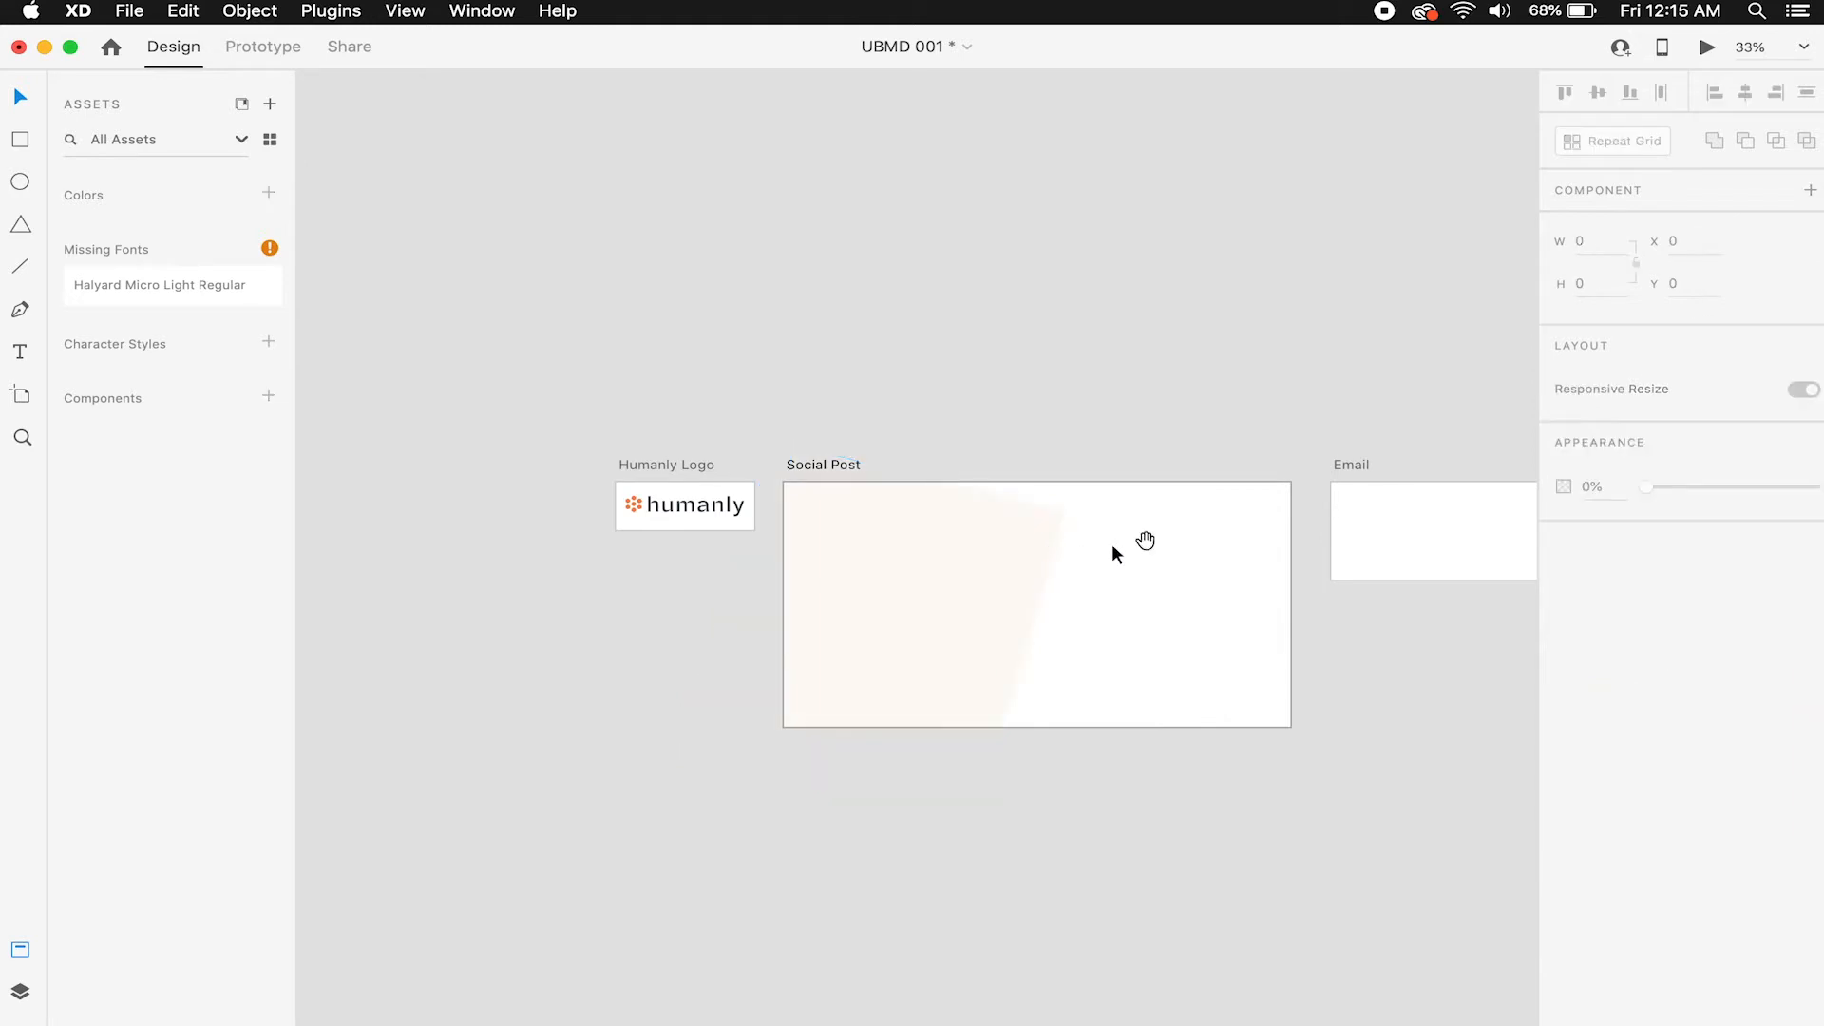
scroll(978, 550, up, 5)
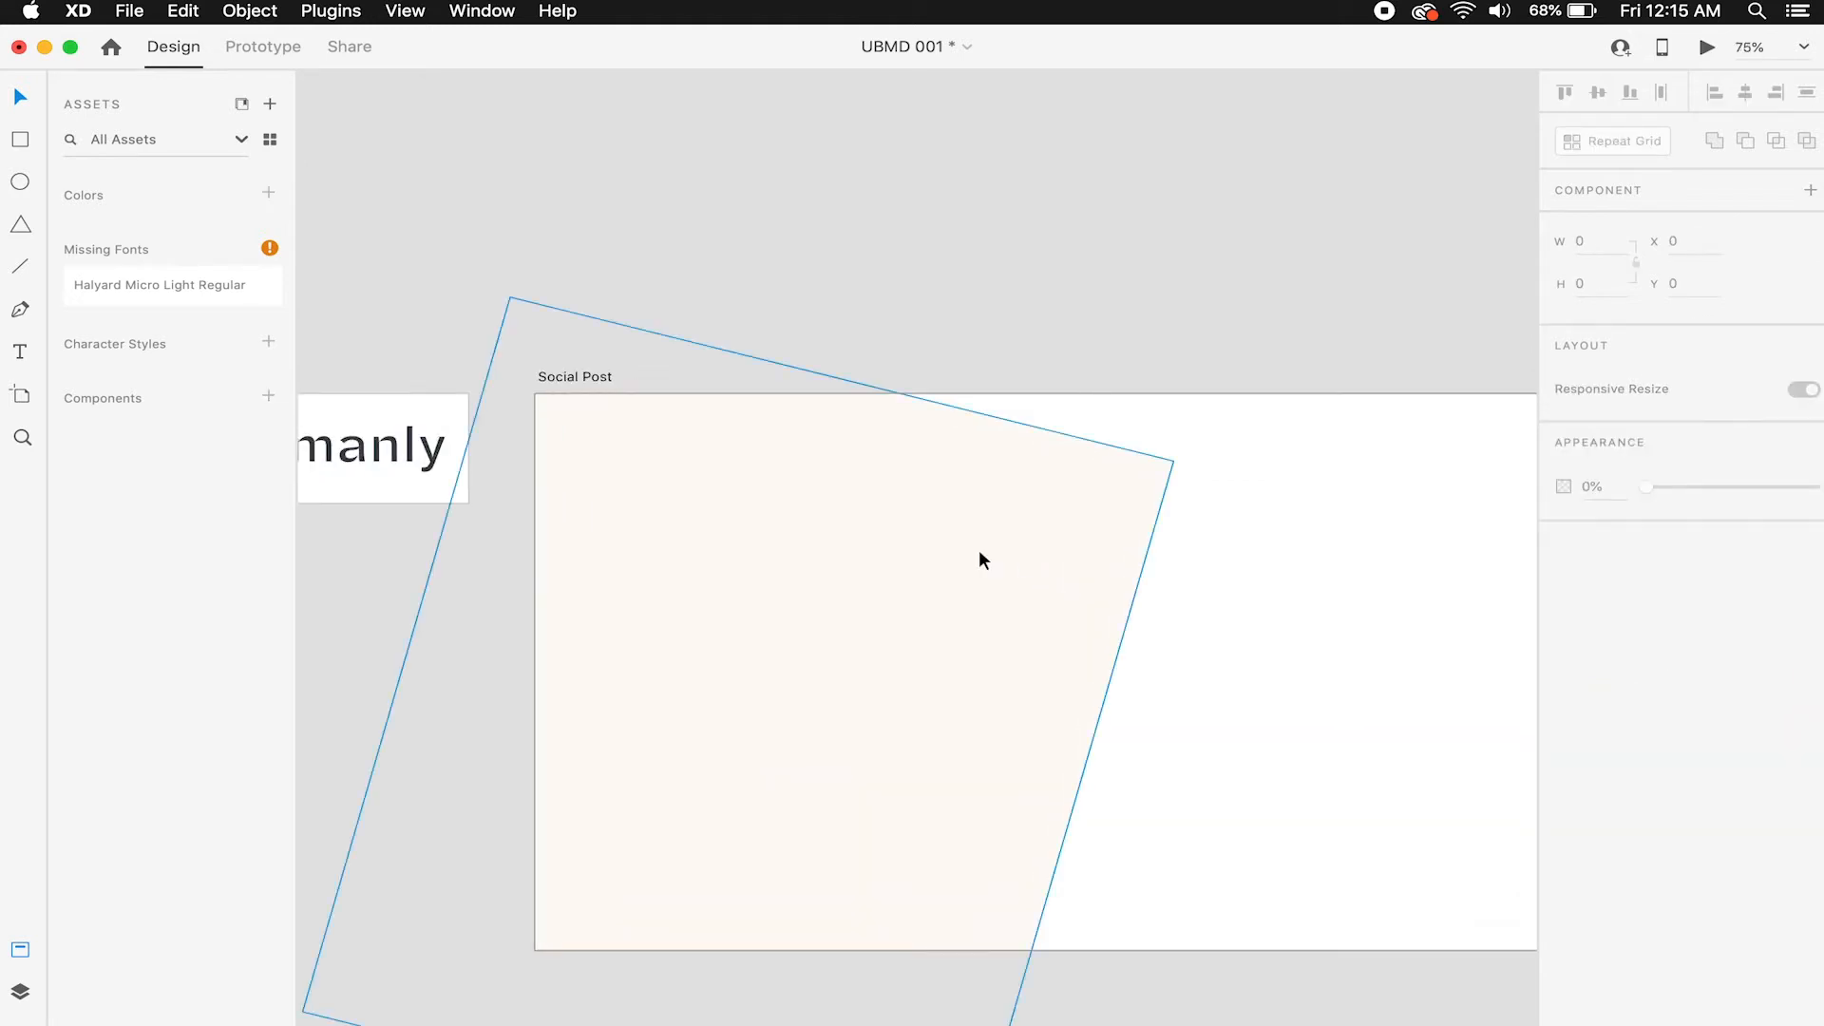
click(1109, 483)
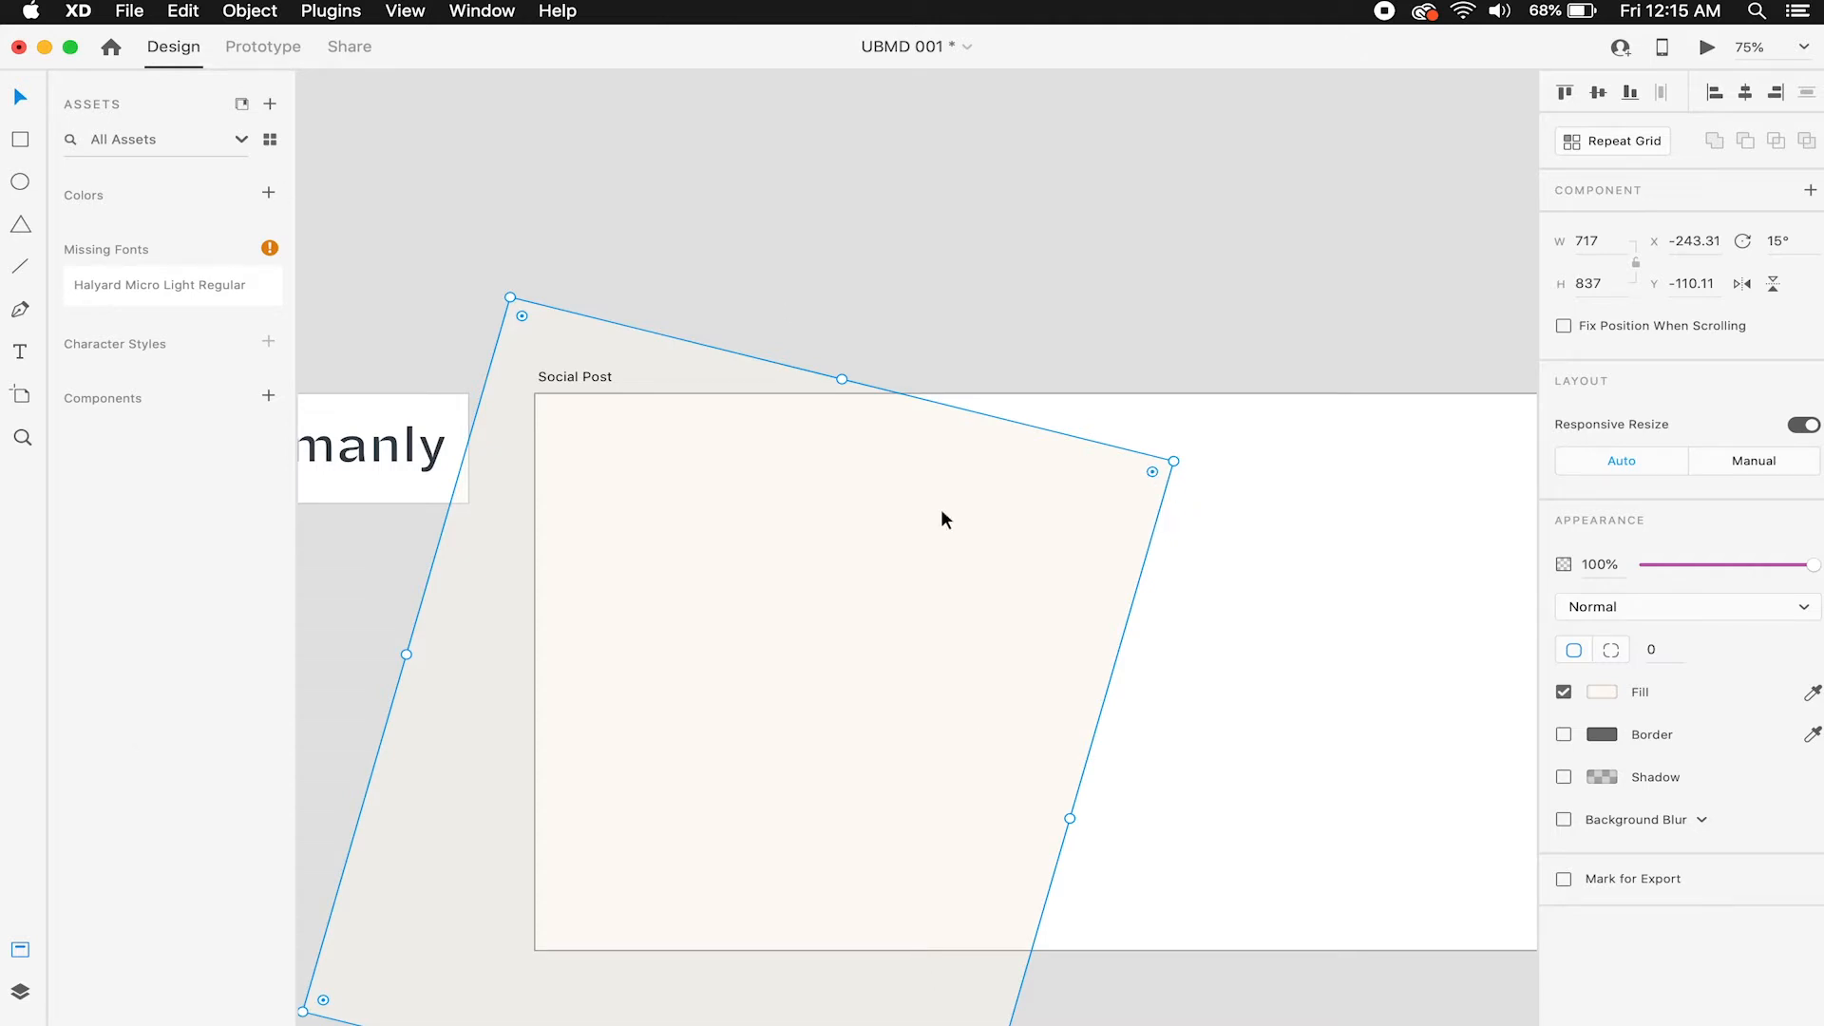
Round all corners of the tilted rectangle on the Social Post artboard to a radius of 46.
scroll(915, 488, left, 5)
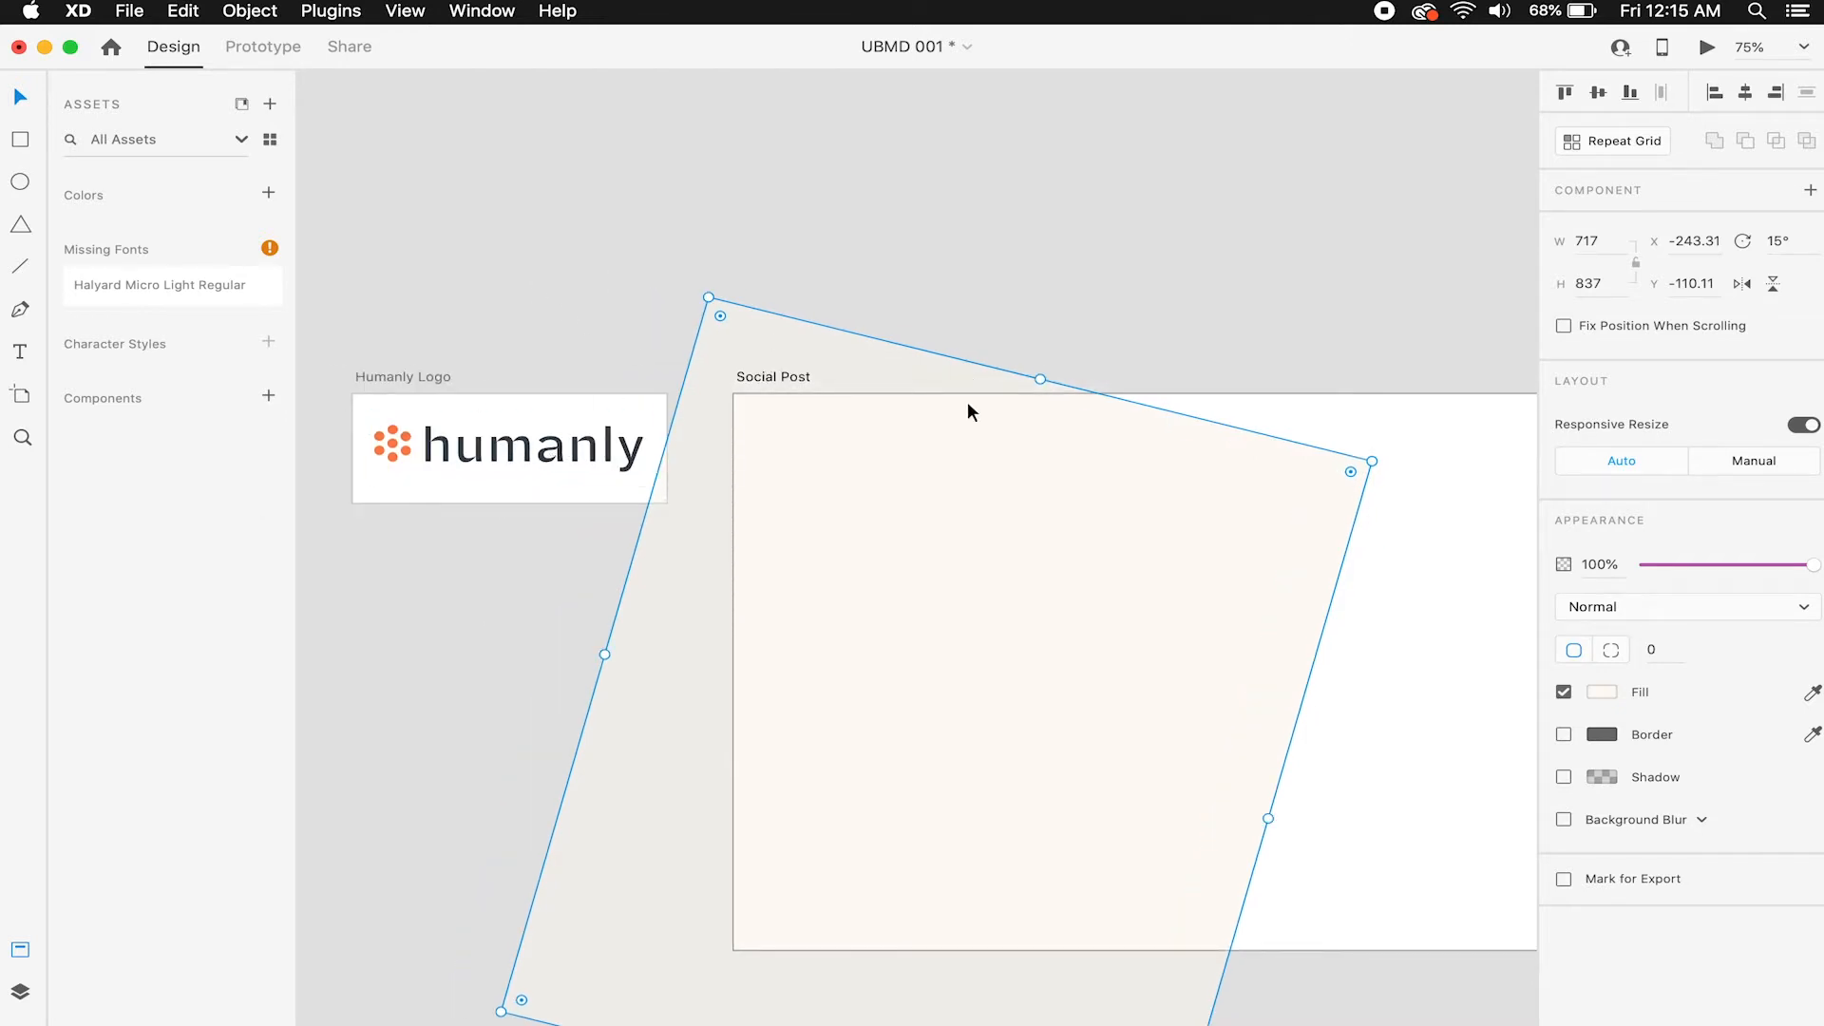
scroll(967, 401, right, 7)
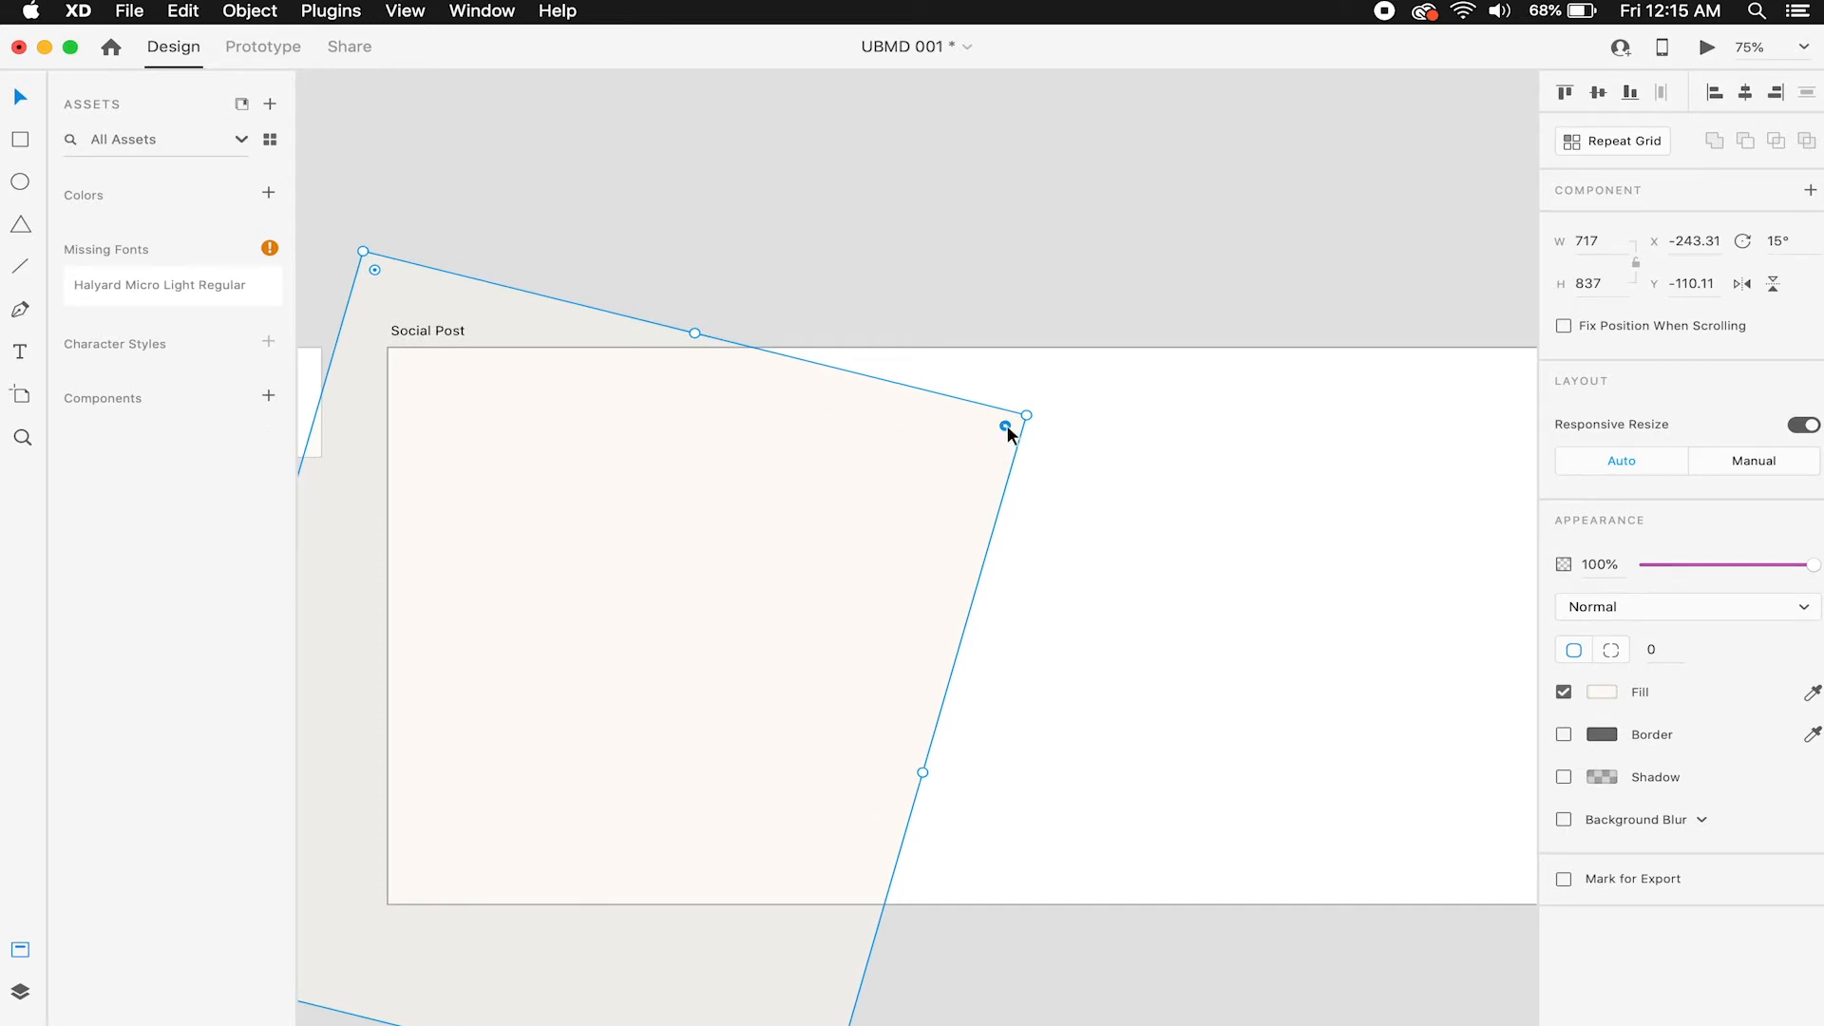
drag(1007, 428, 973, 471)
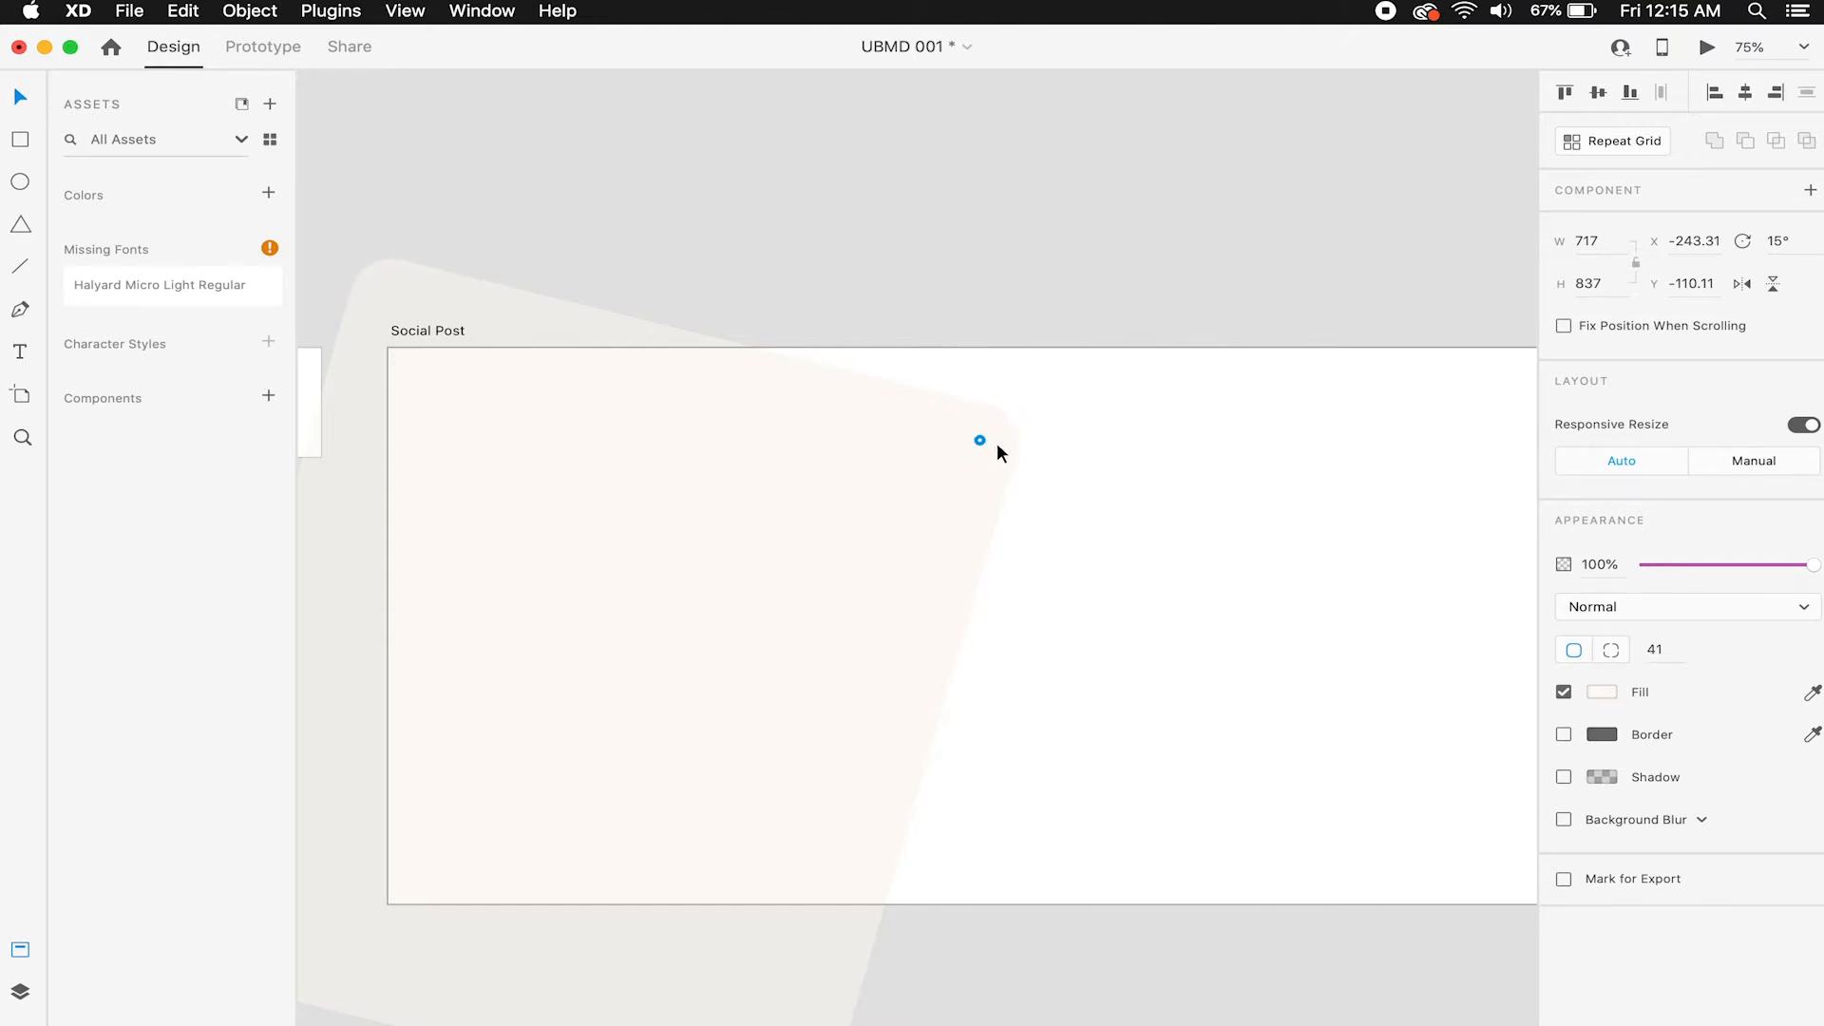
drag(1001, 442, 1005, 422)
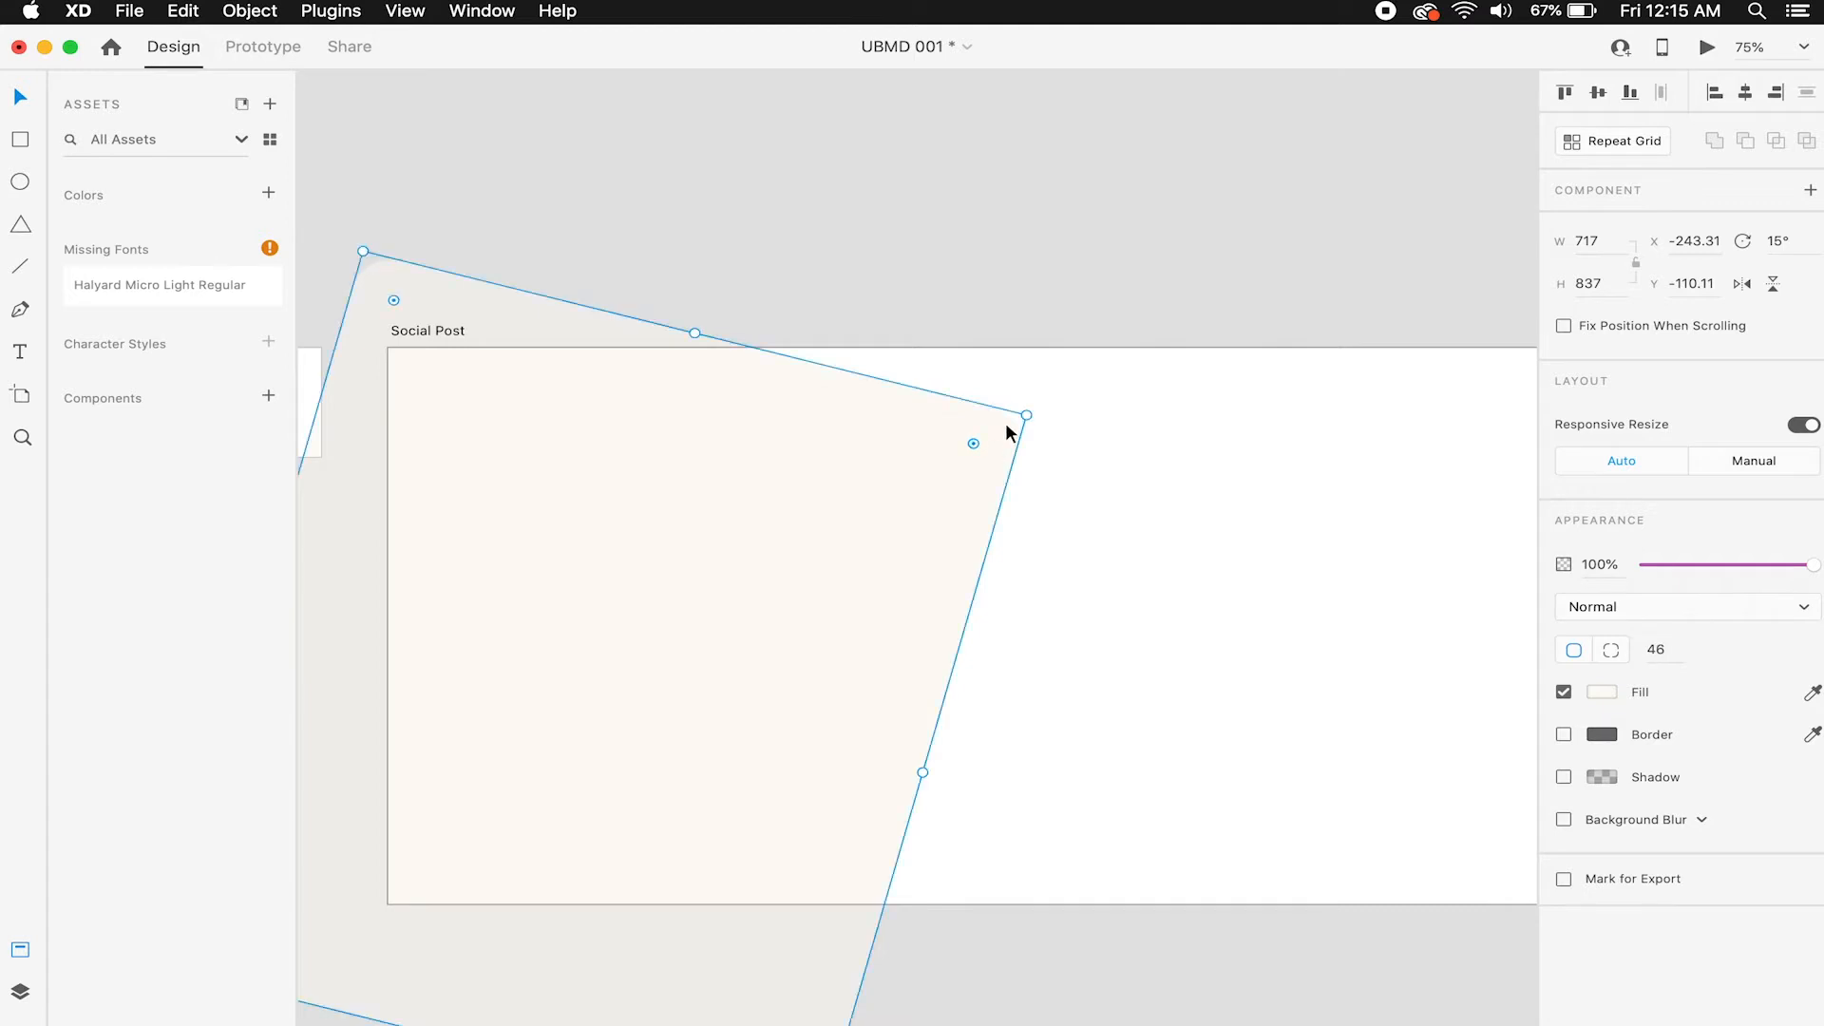
click(1056, 367)
Reposition the pale orange rectangle on the Social Post artboard and rotate it to 30°.
drag(857, 452, 887, 429)
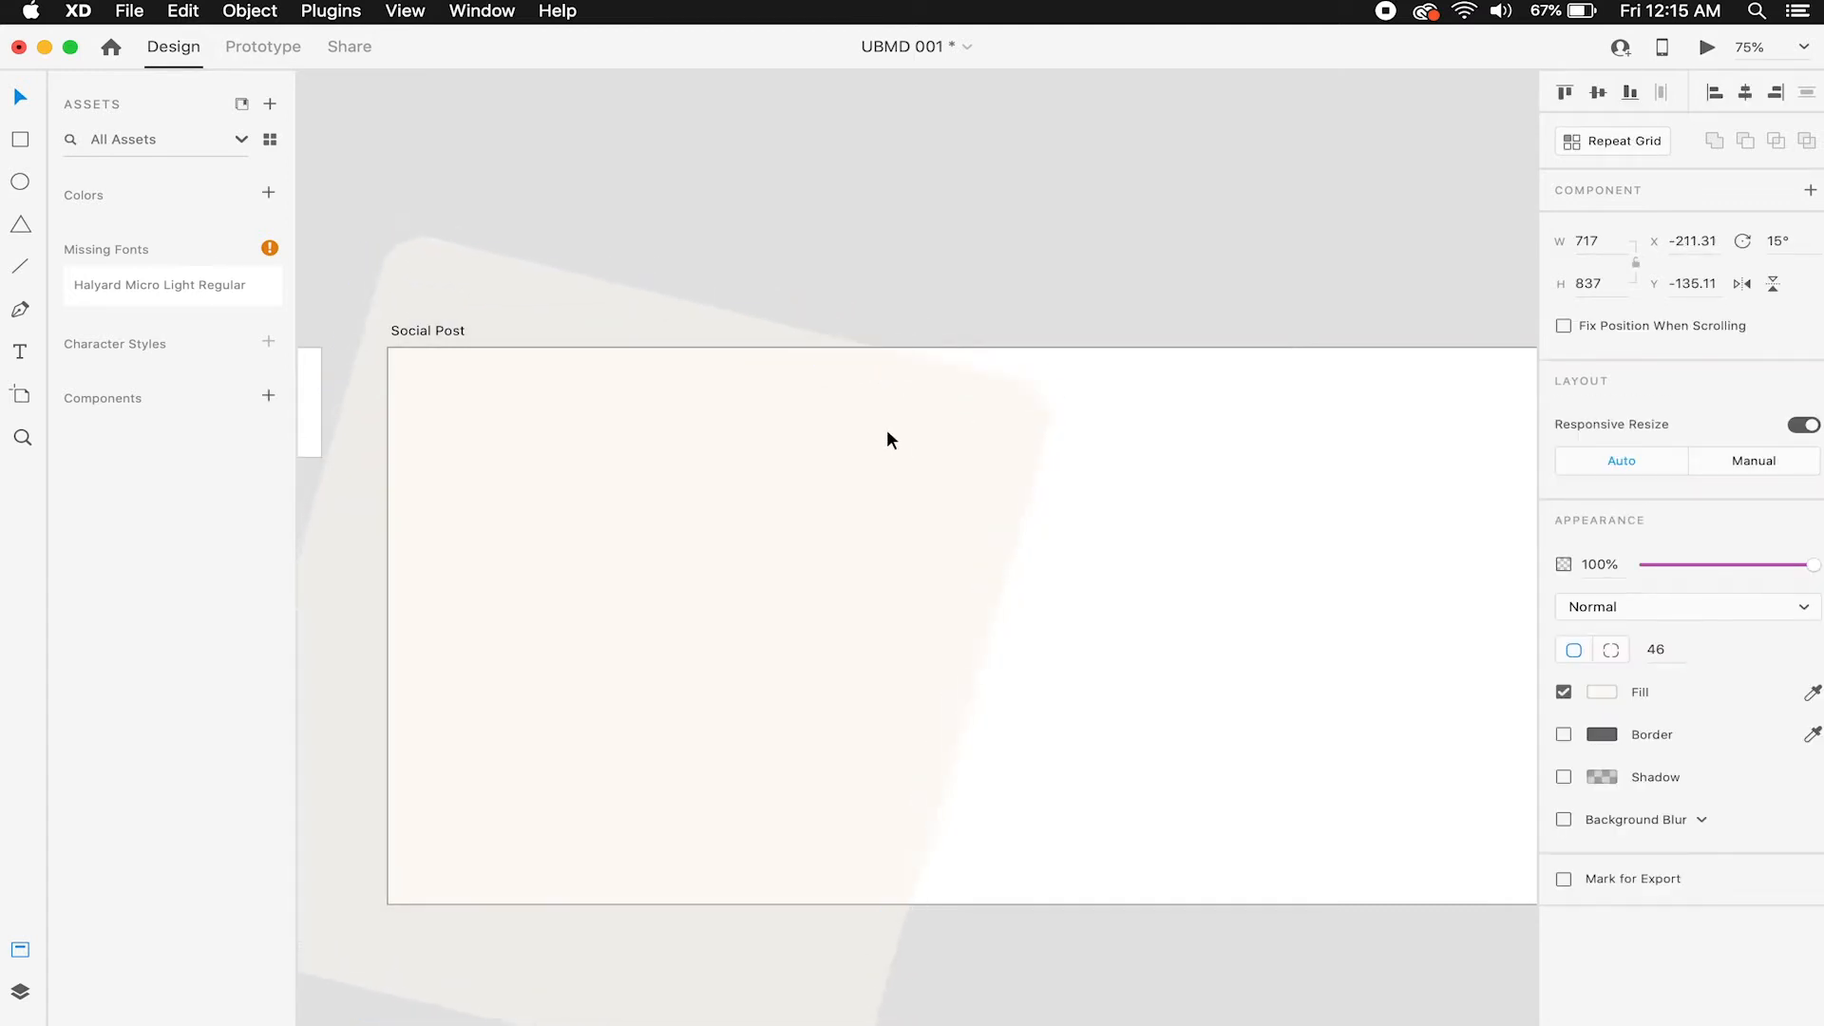
drag(1062, 388, 1156, 443)
drag(957, 544, 953, 484)
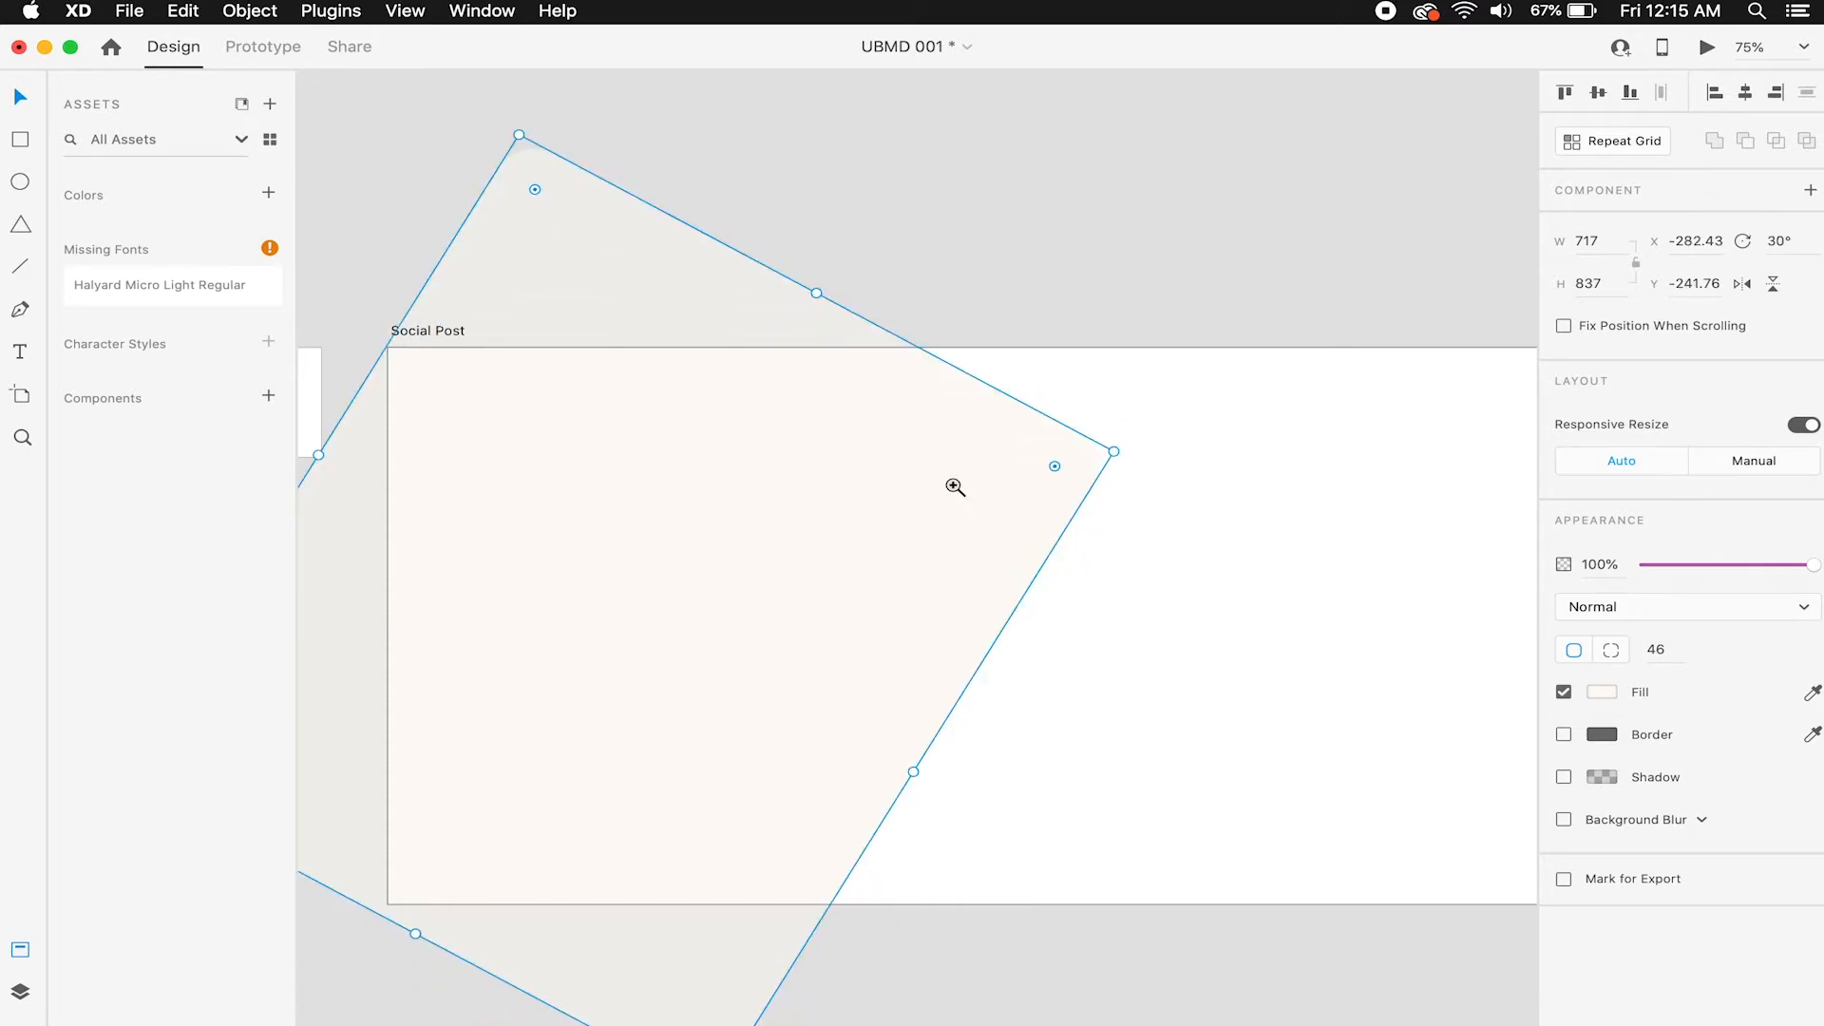
Stretch the tilted rectangle beyond the Social Post artboard's top edge to a height of about 903.
key(super+minus)
click(922, 435)
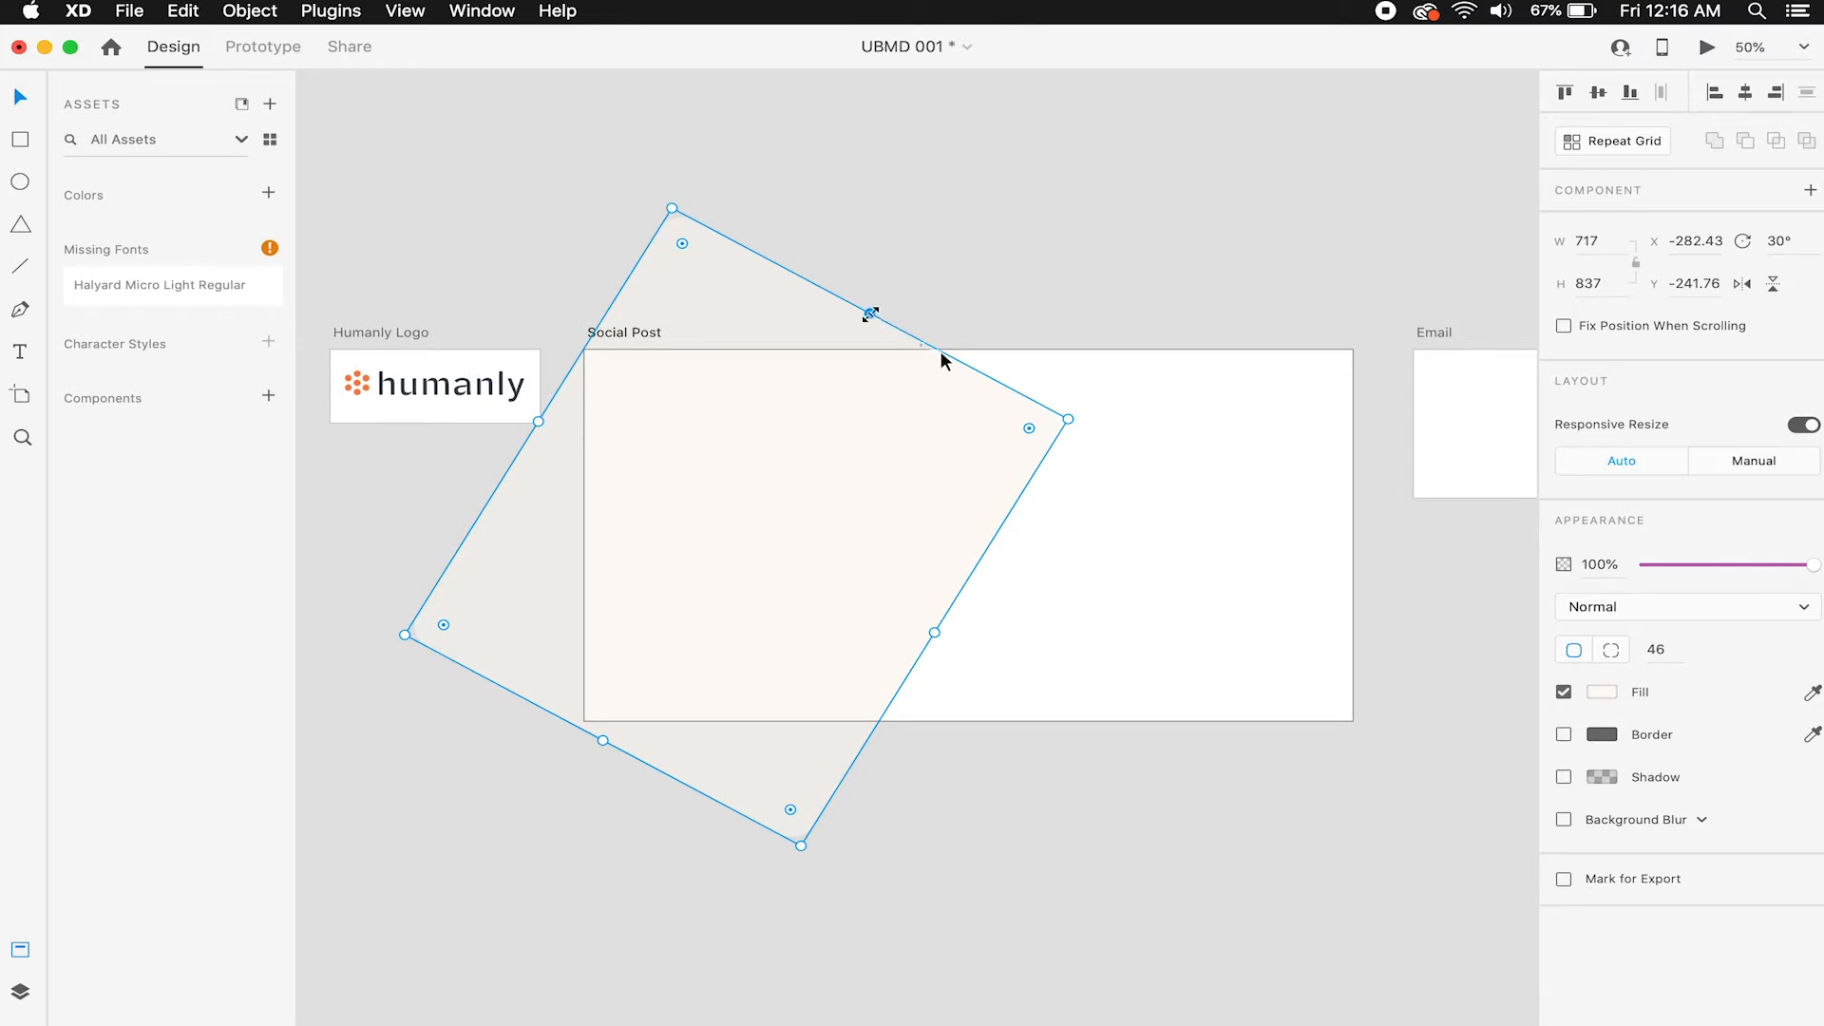
drag(874, 310, 897, 289)
click(1040, 267)
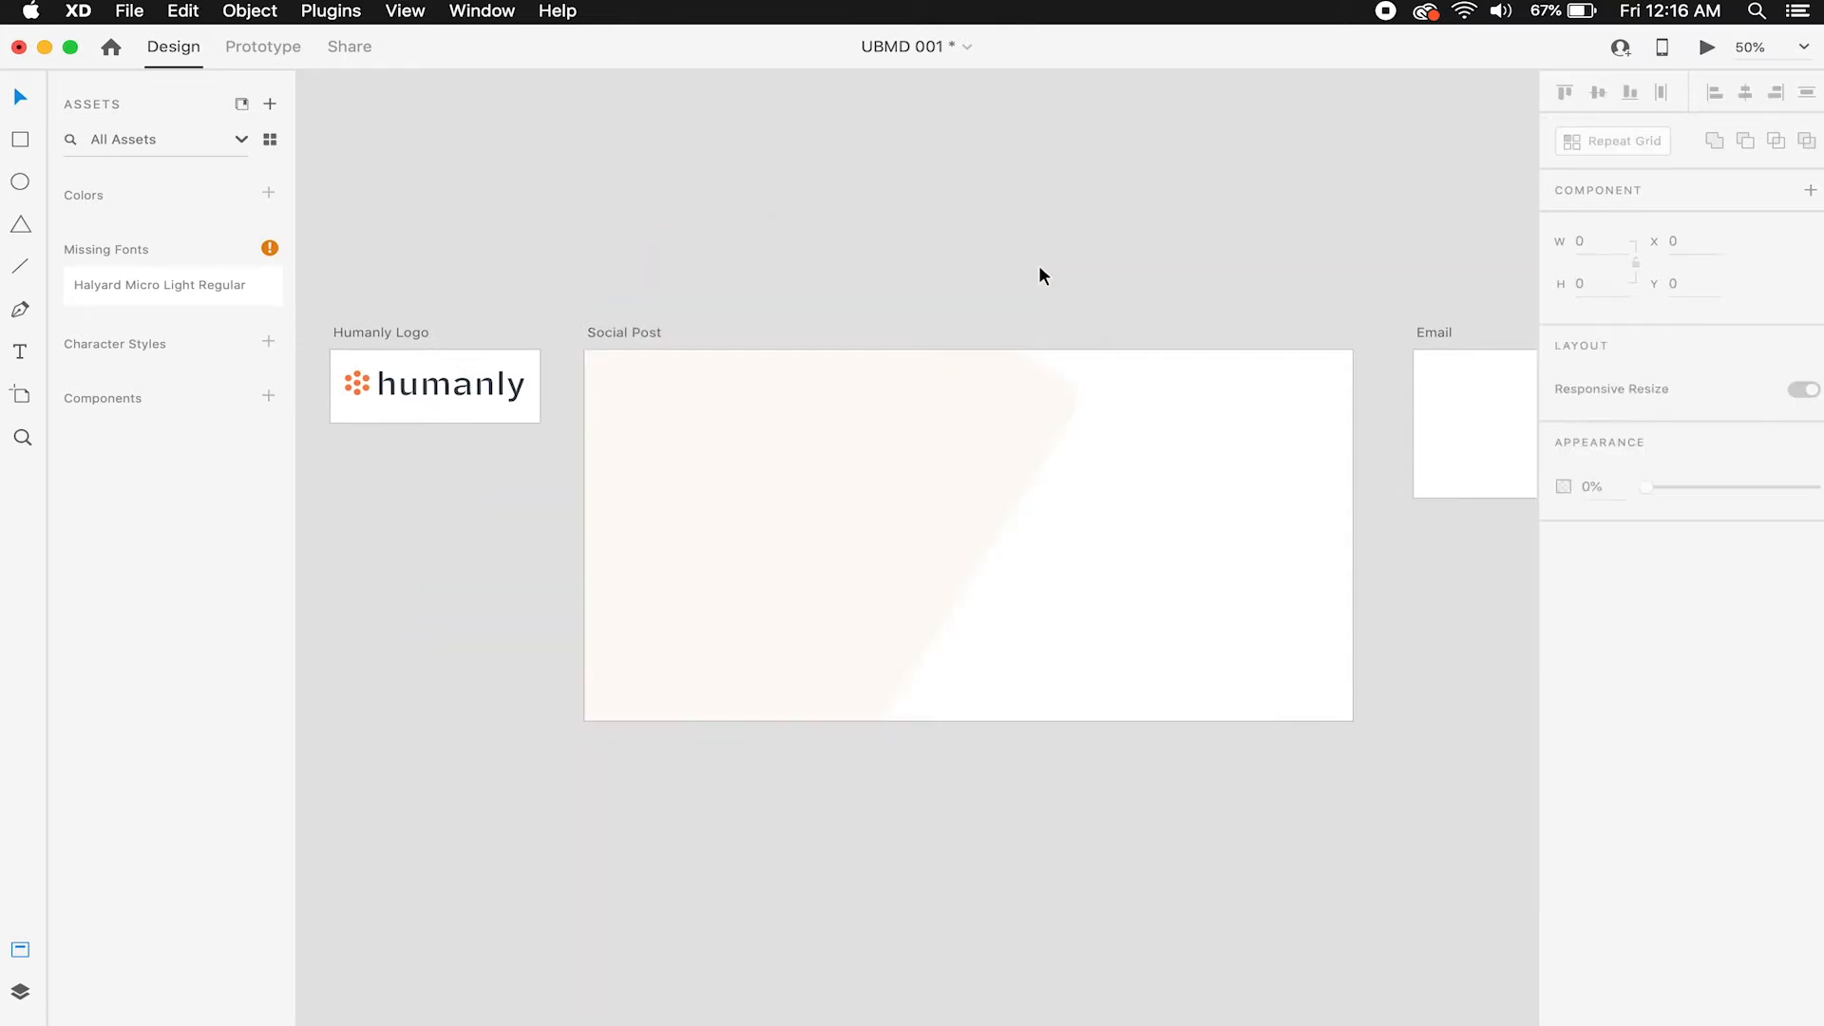
click(936, 406)
mouse_move(887, 286)
mouse_down()
mouse_move(672, 594)
mouse_move(887, 237)
mouse_move(855, 289)
mouse_move(874, 275)
mouse_up()
click(973, 235)
click(762, 391)
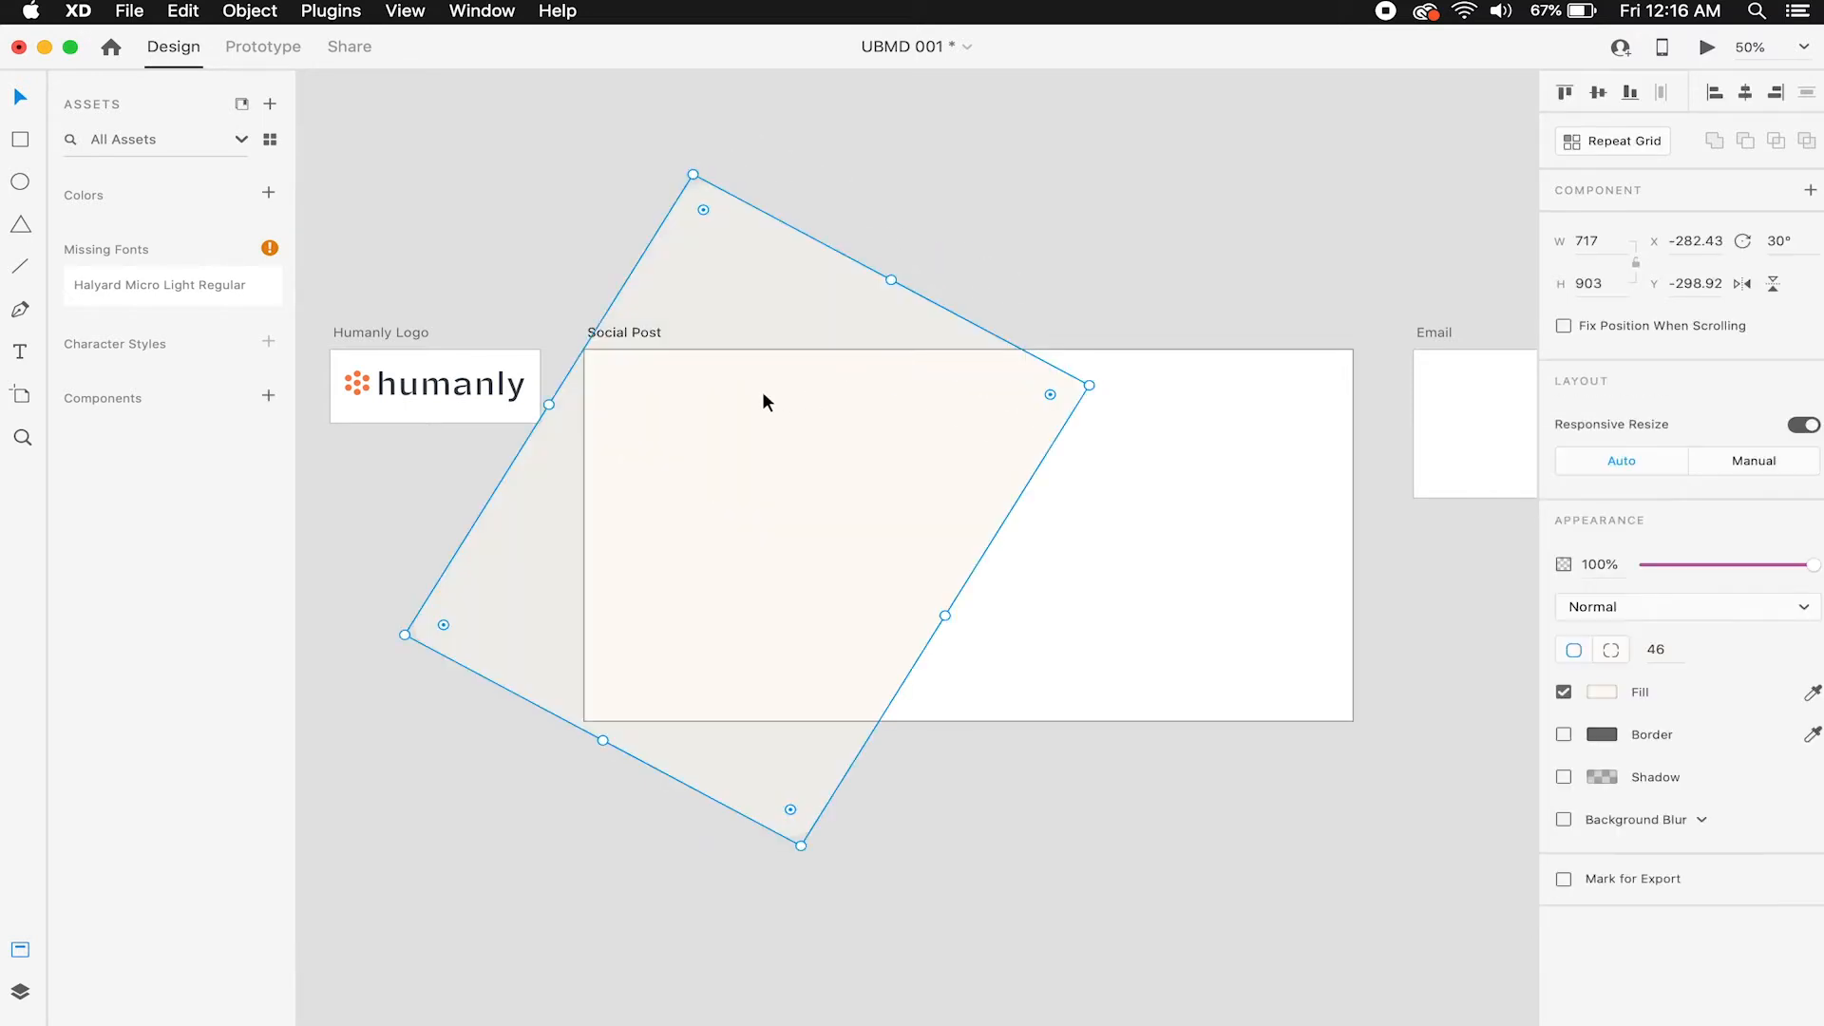
drag(551, 405, 483, 326)
key(super+z)
click(913, 254)
Increase the tilted rectangle's corner radius to 75 and shift it right to X -262.43.
scroll(941, 313, down, 5)
scroll(941, 313, left, 3)
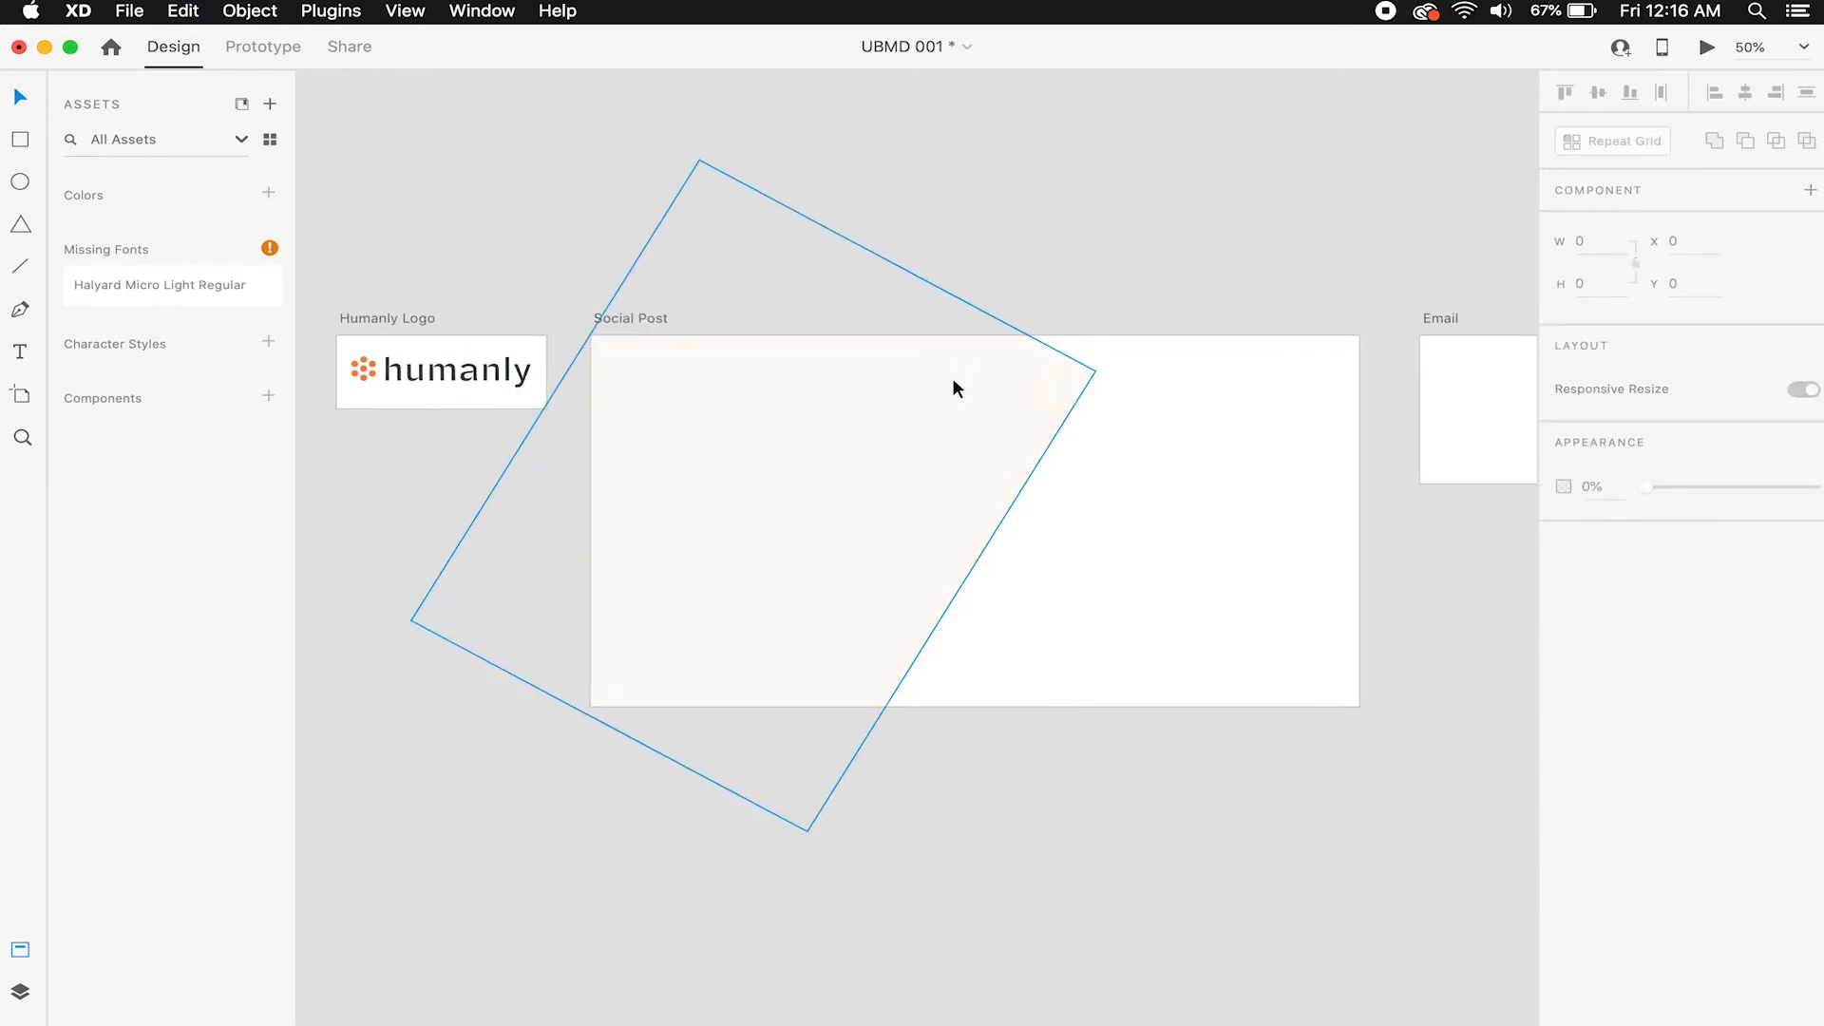
click(1073, 380)
drag(1115, 293, 1096, 295)
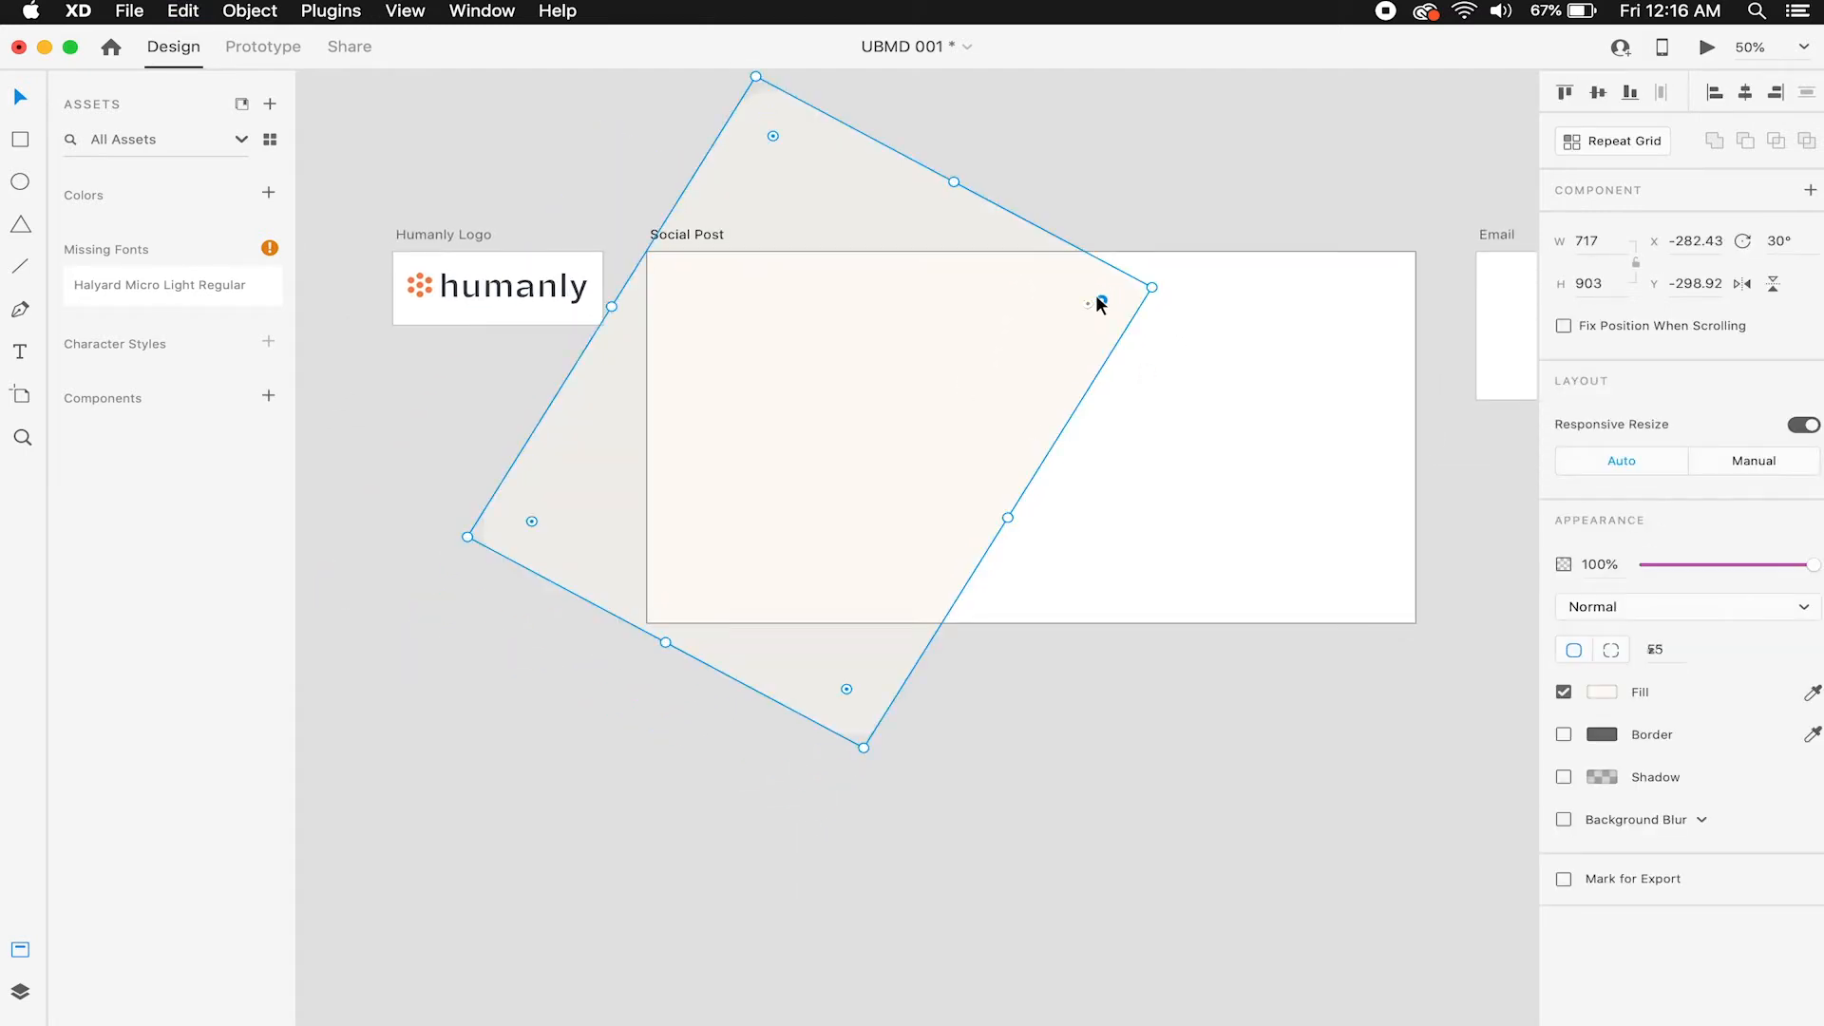
click(1211, 264)
click(1050, 340)
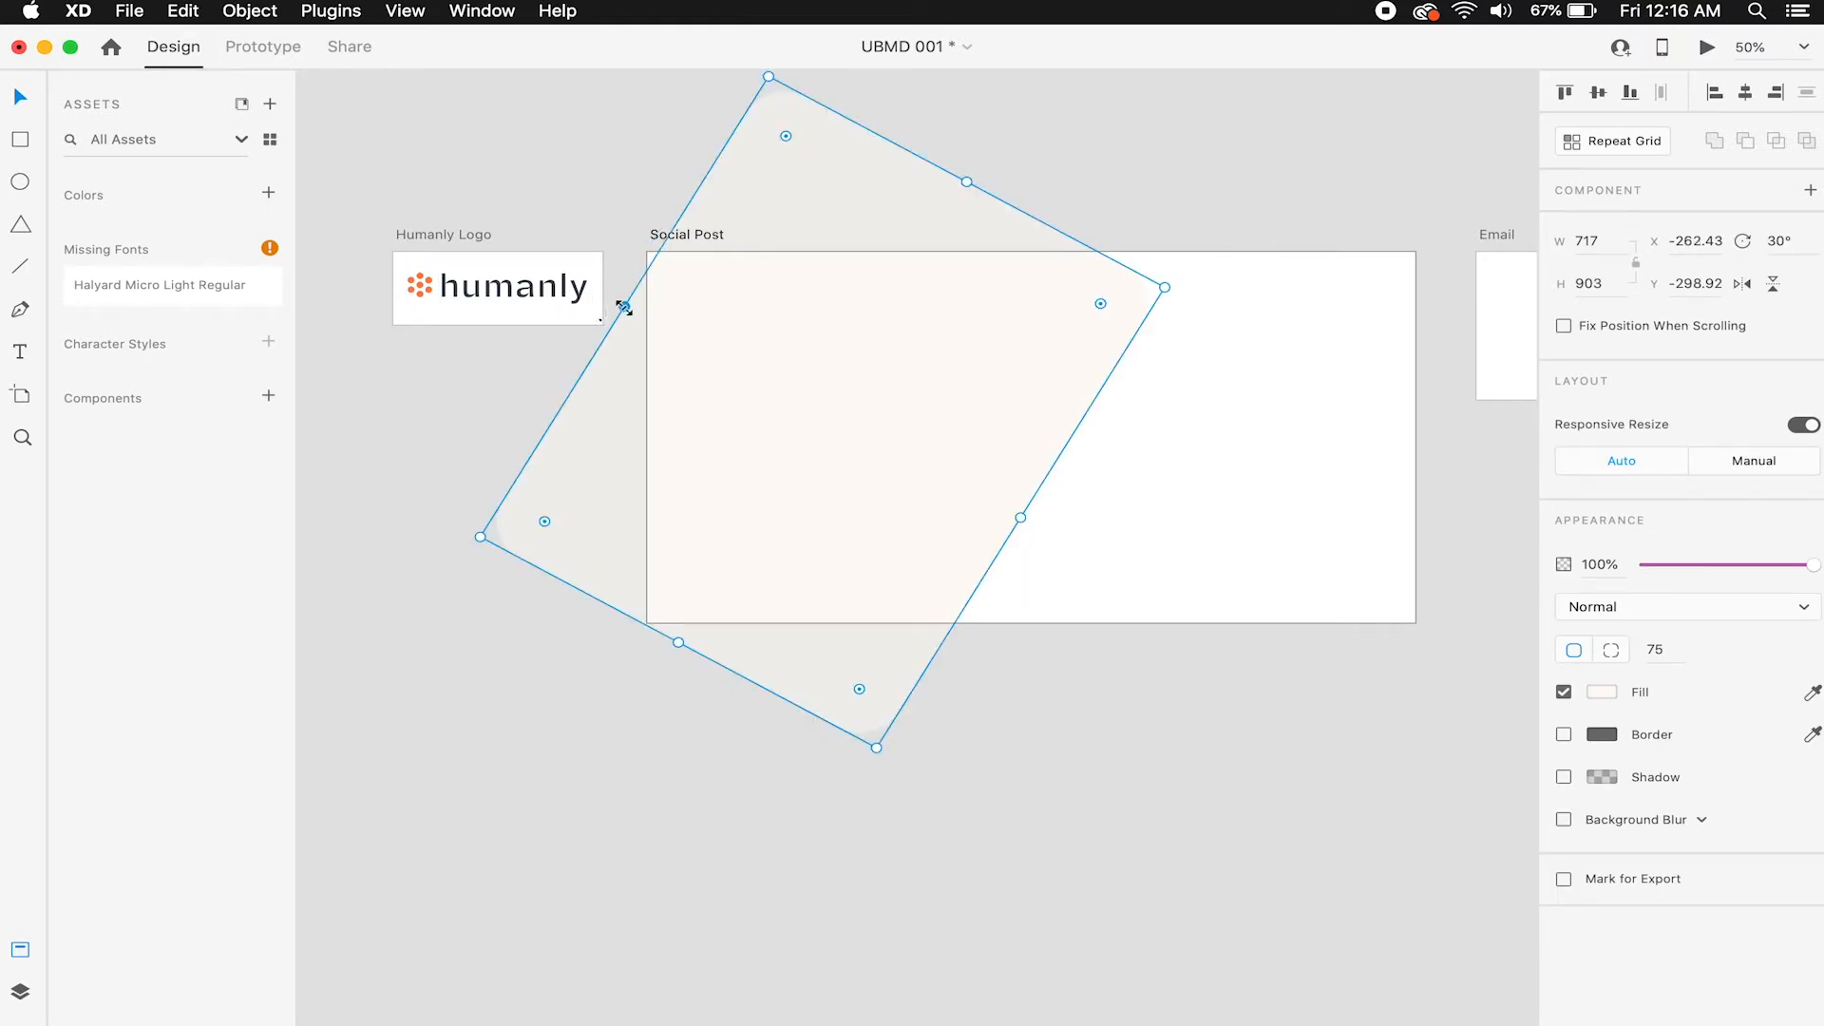
Widen the tilted rectangle from its left side to about 743 and check its shape unselected.
mouse_move(622, 302)
mouse_down()
mouse_move(654, 315)
mouse_move(604, 290)
mouse_move(647, 320)
mouse_move(608, 306)
mouse_up()
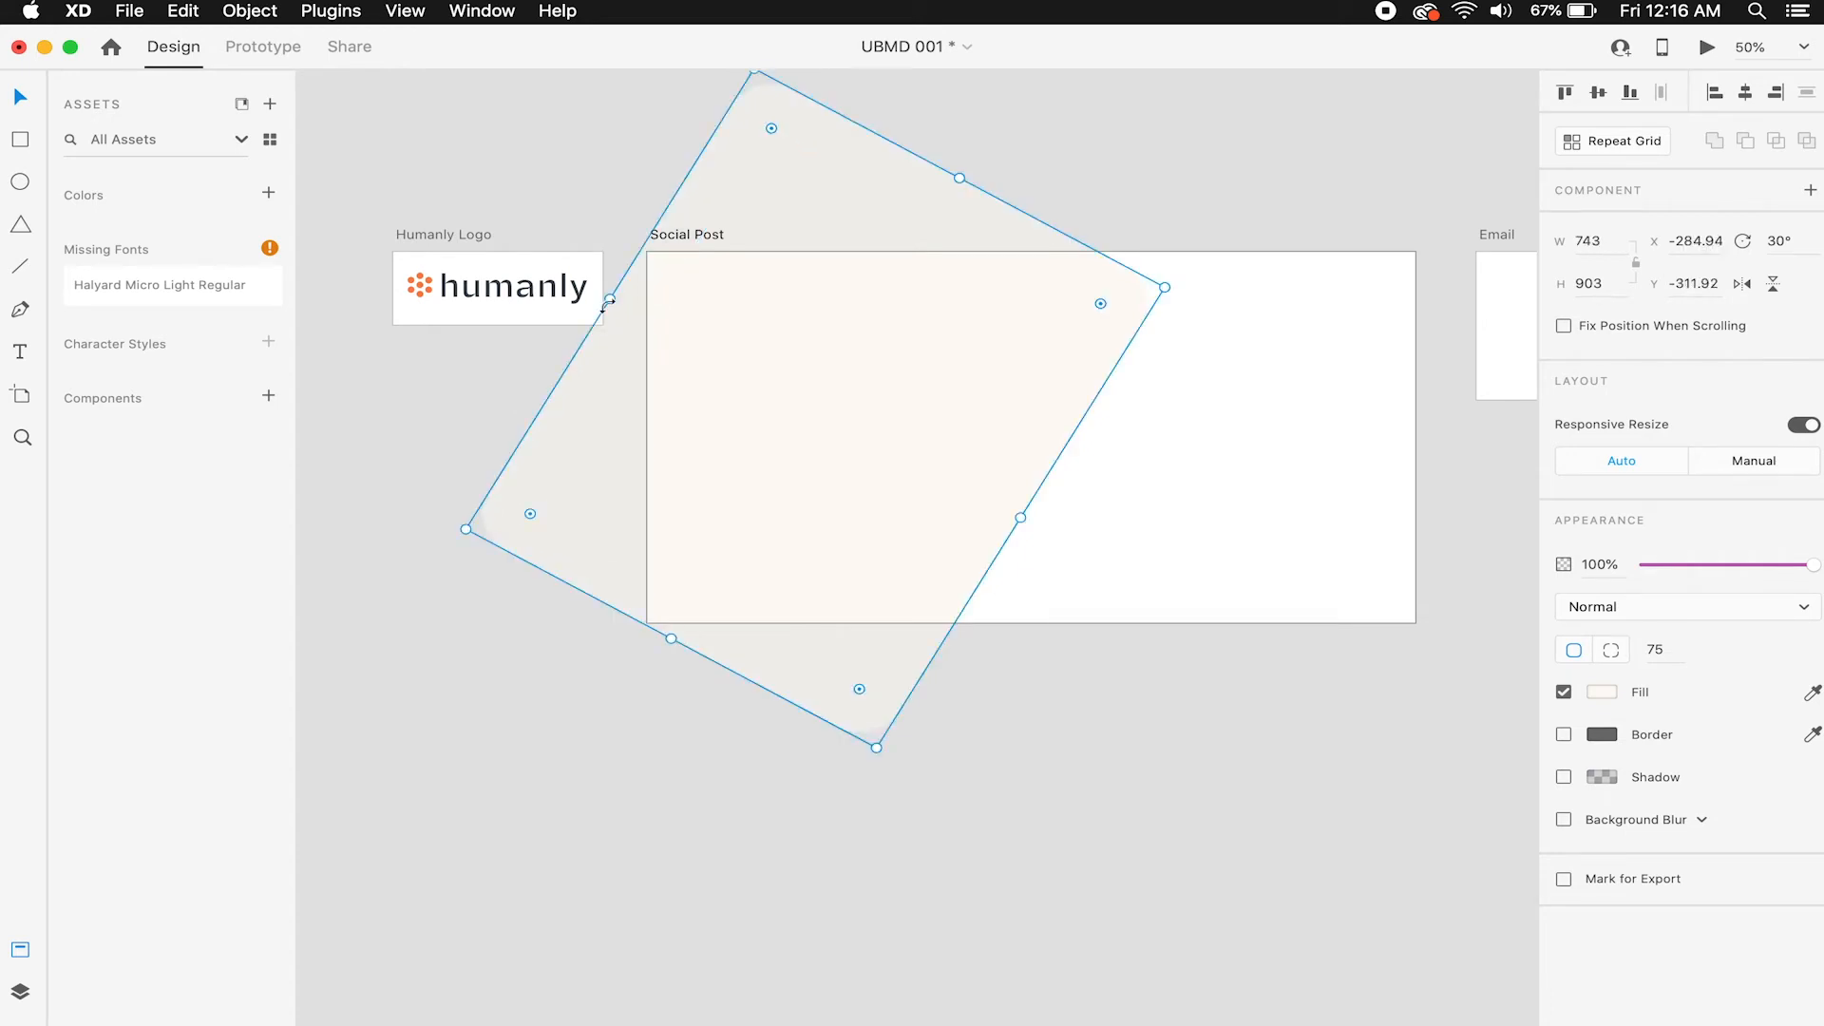
click(1092, 229)
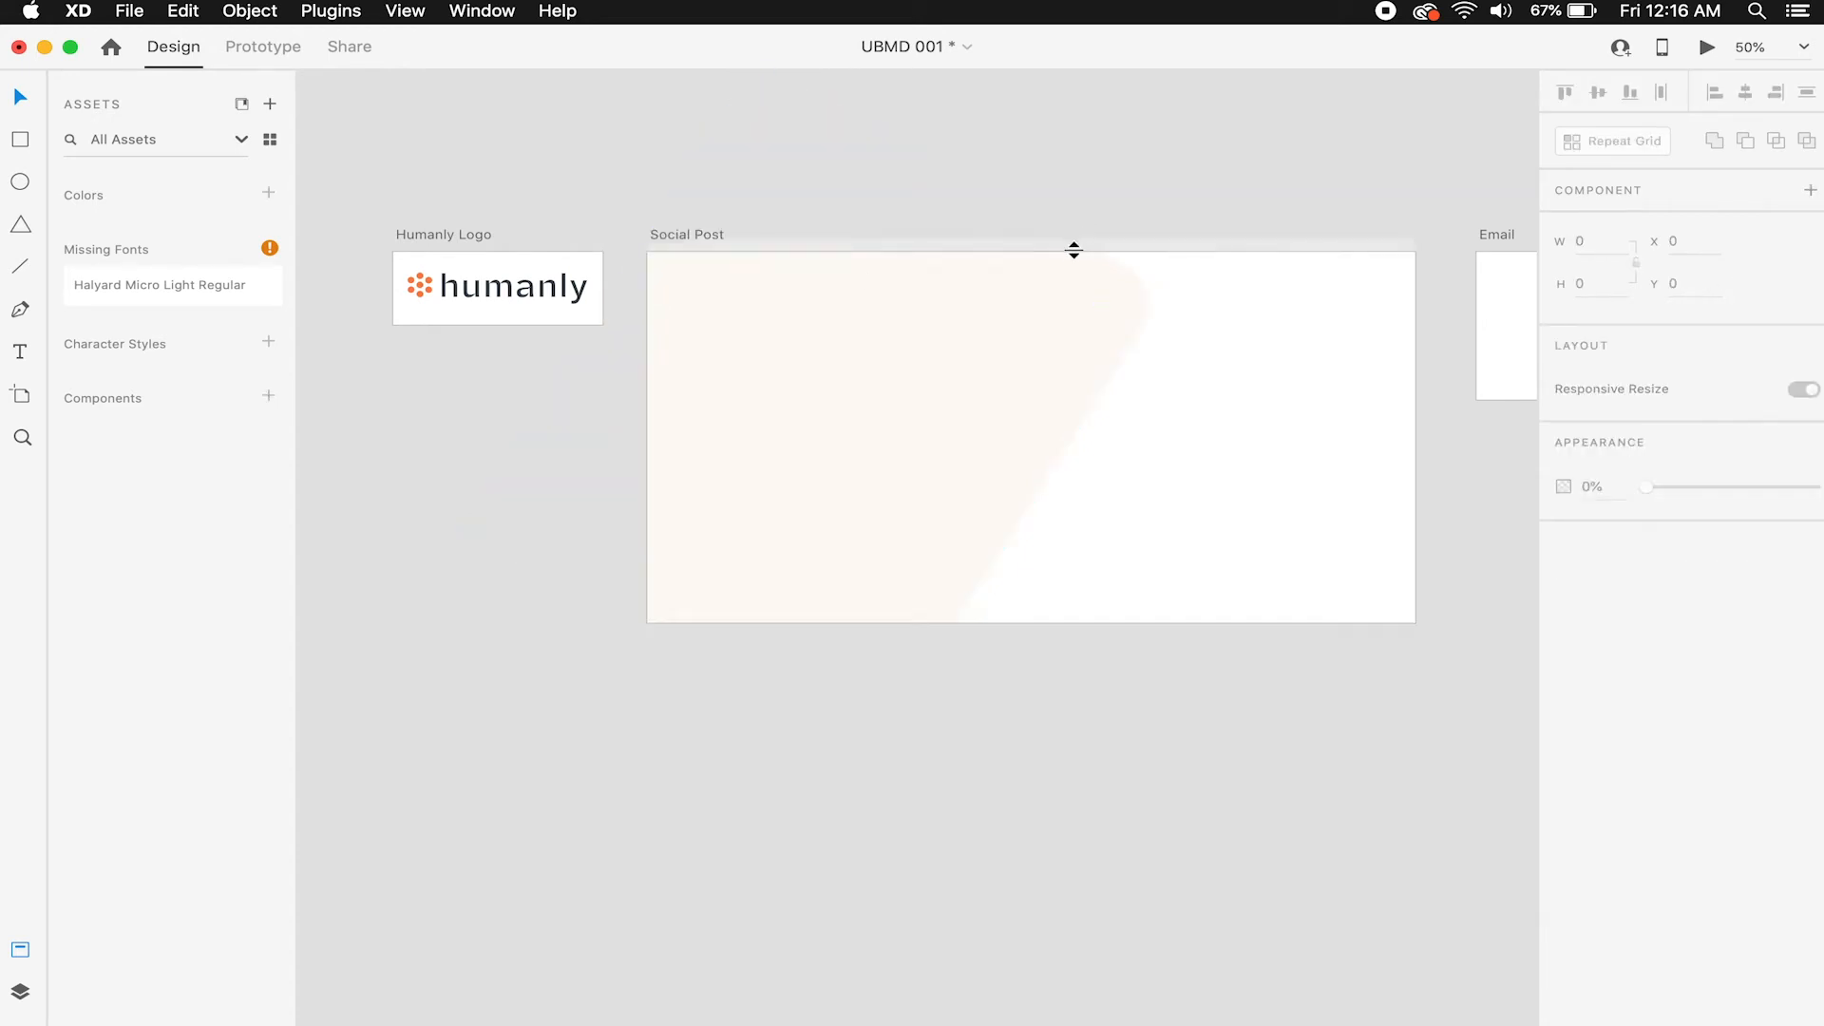
click(1048, 338)
click(1247, 199)
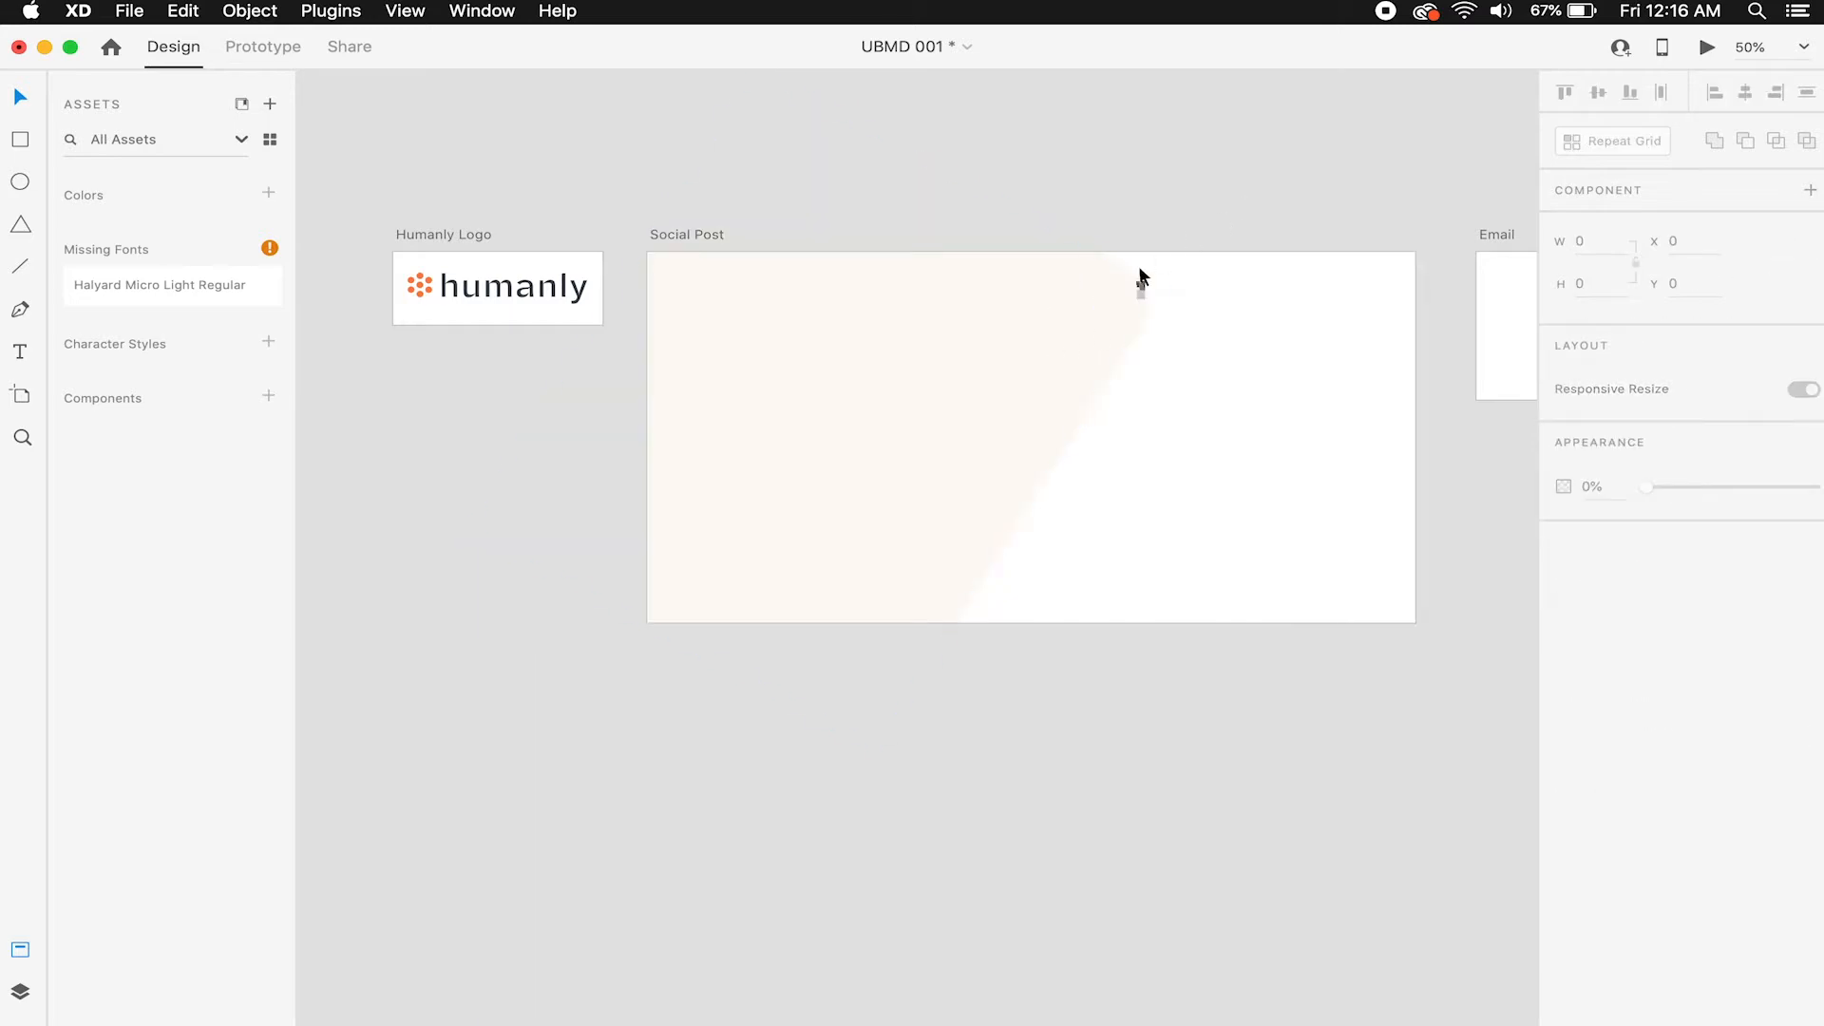
Reduce the tilted rectangle's corner radius to 61 and view the shape unselected.
click(1116, 308)
mouse_move(1099, 303)
mouse_down()
mouse_move(1137, 297)
mouse_move(1113, 289)
mouse_up()
click(1210, 202)
click(1082, 318)
click(1203, 196)
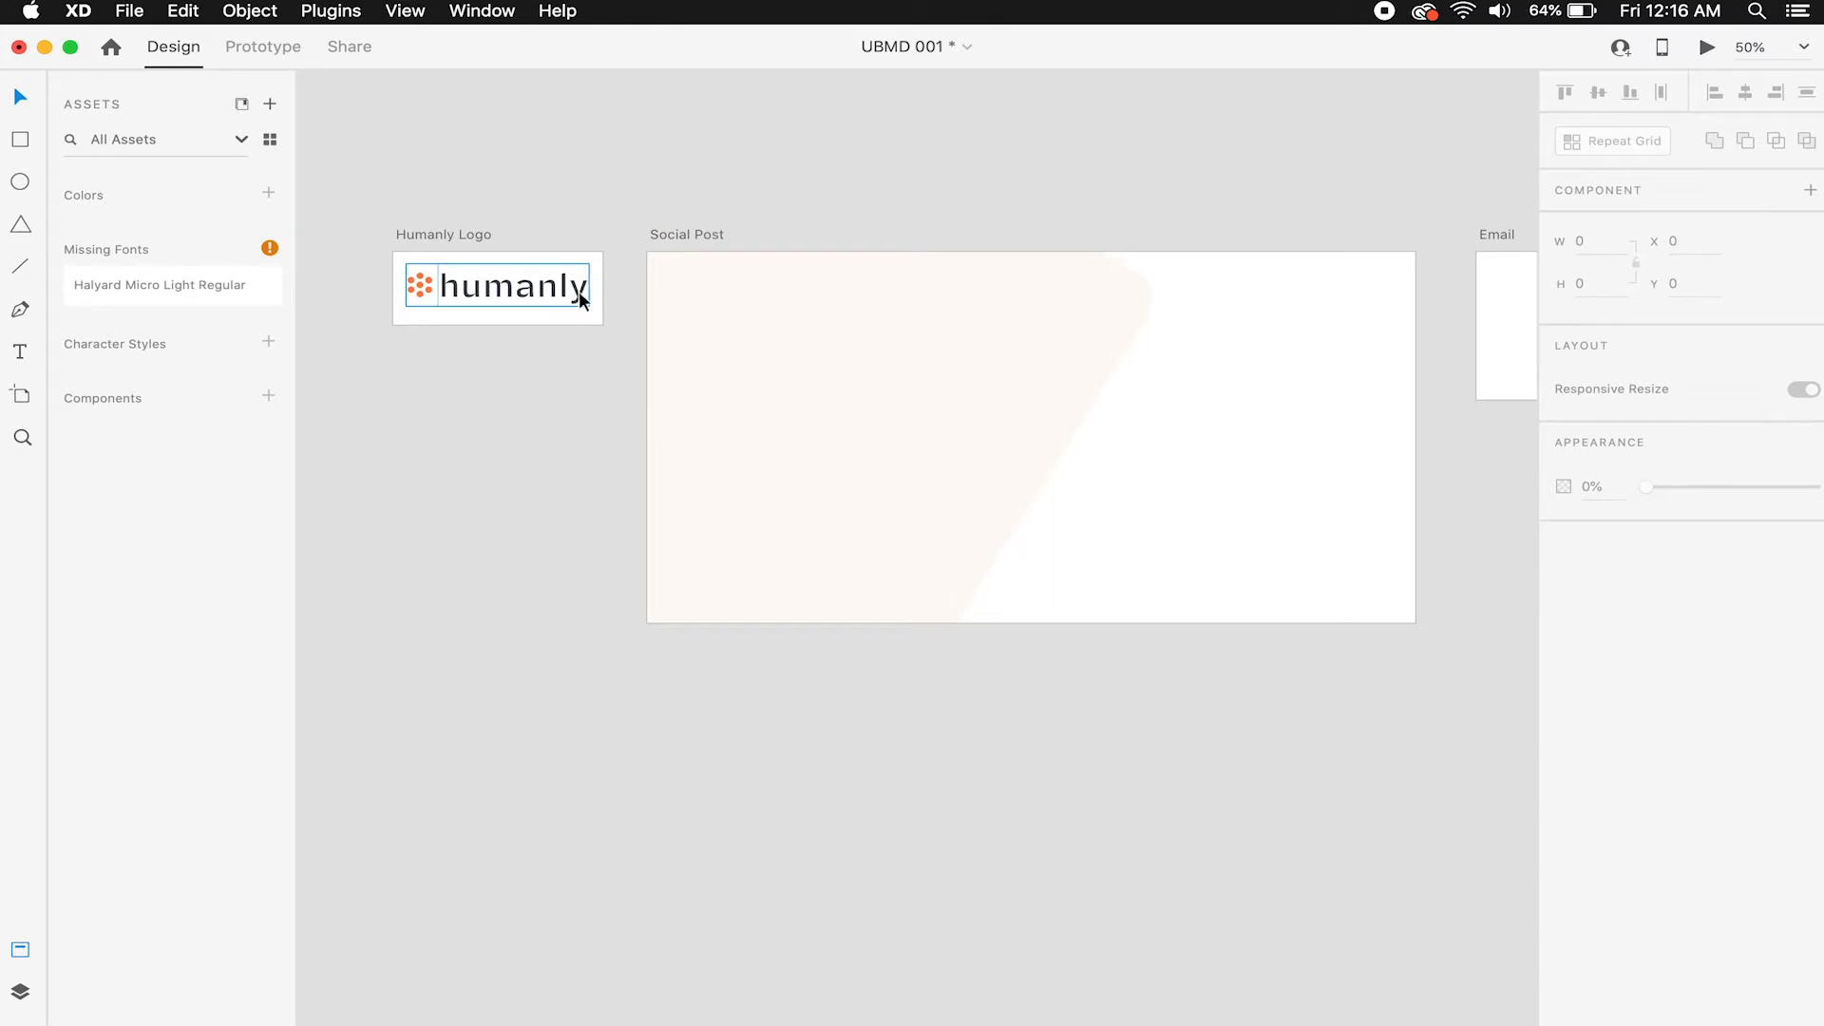
Copy the Humanly logo onto the Social Post artboard and place it near the artboard's upper-left corner.
click(852, 350)
click(582, 300)
click(823, 208)
click(584, 300)
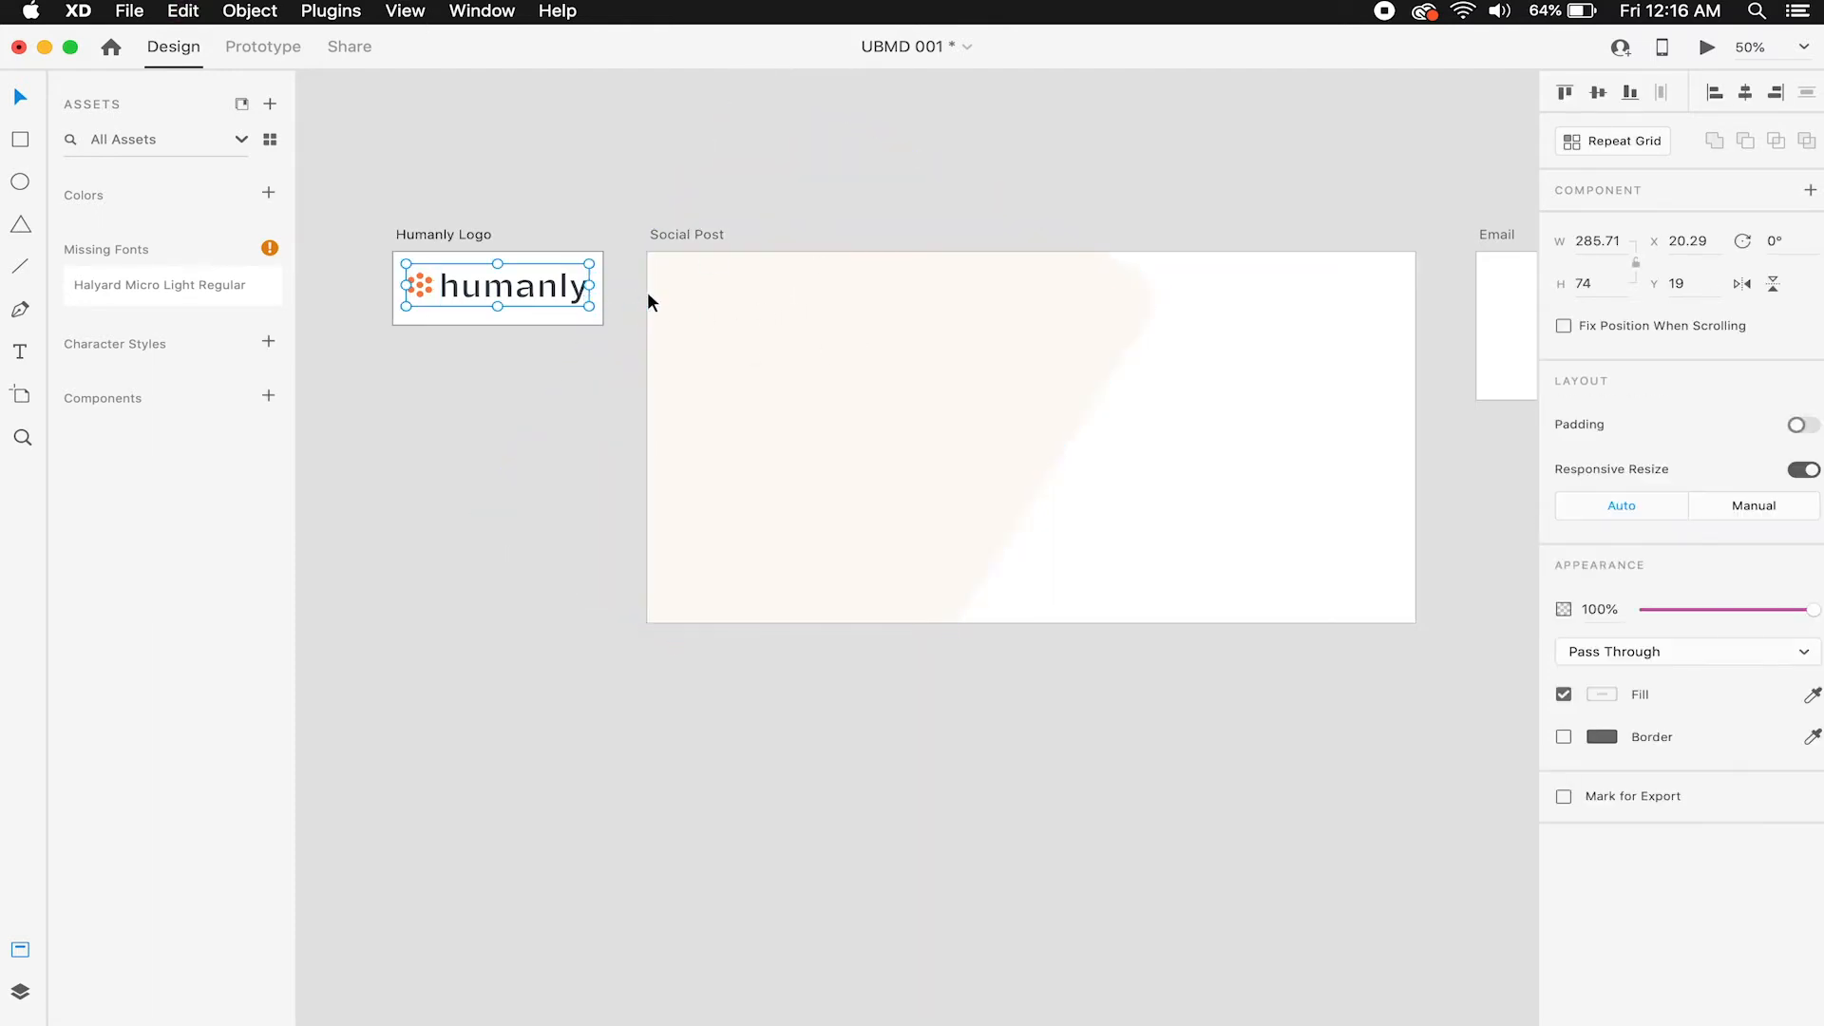
click(738, 314)
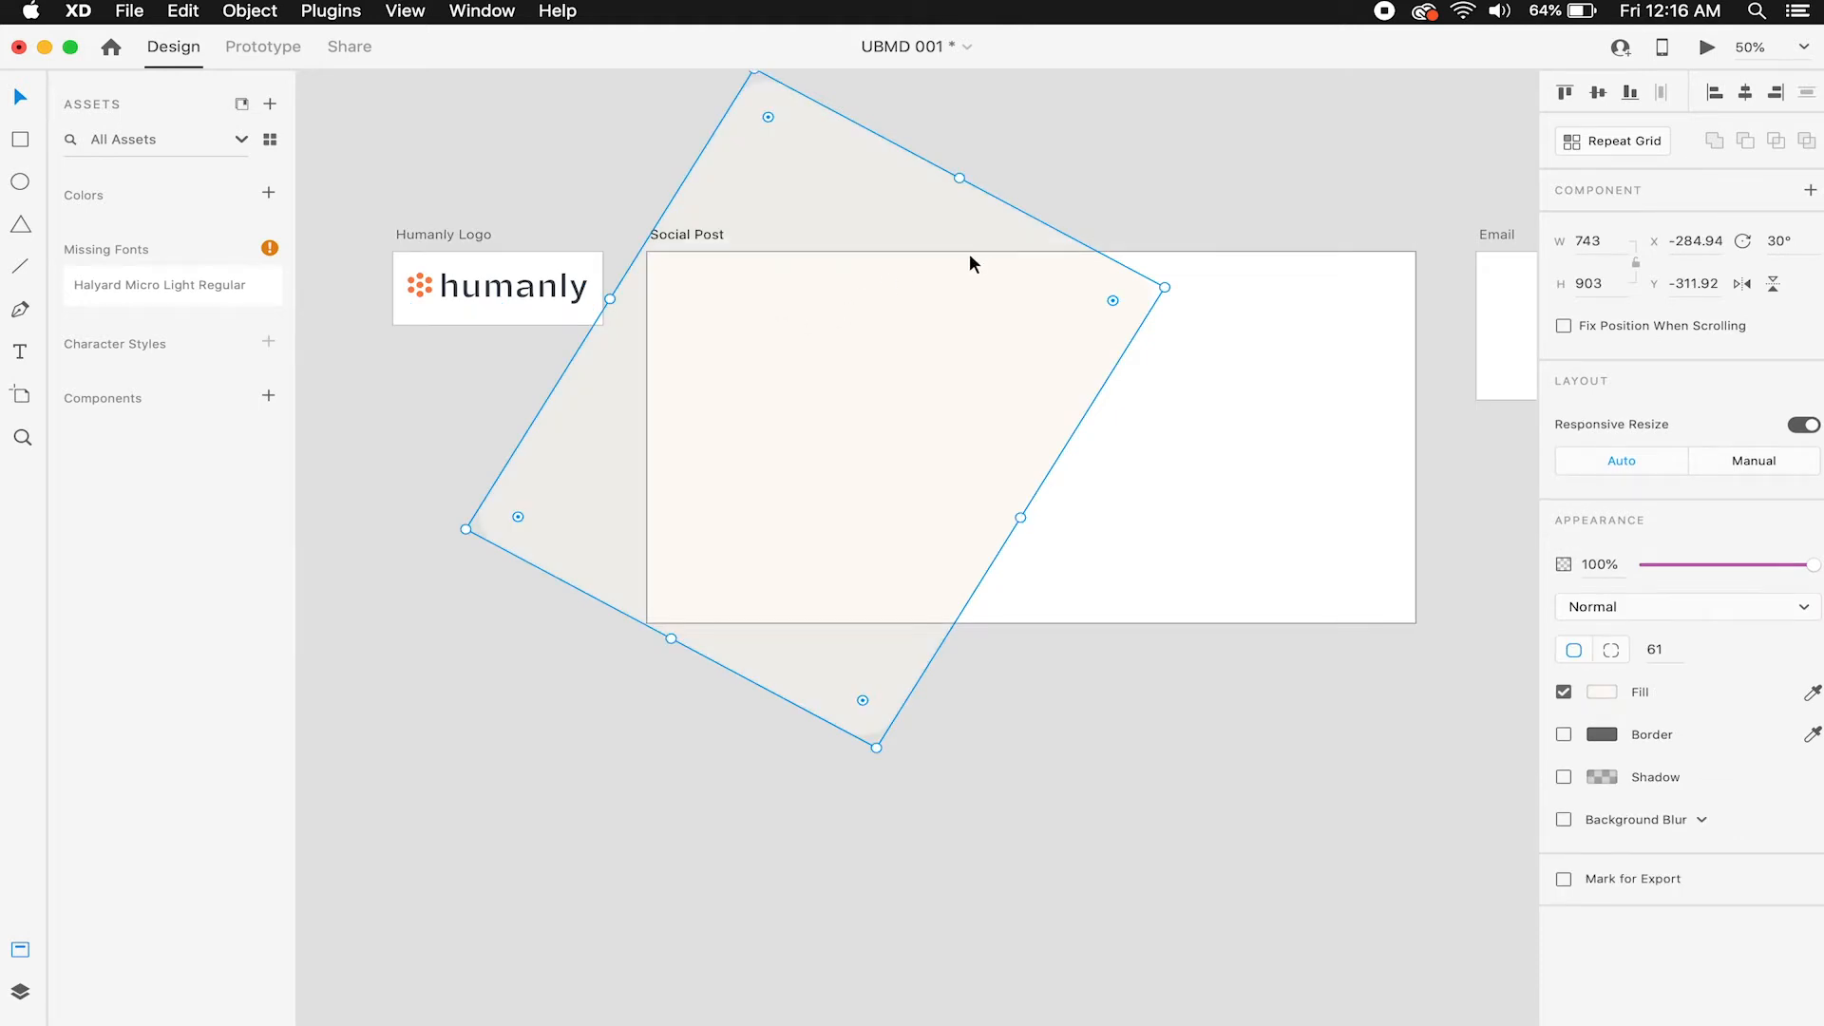
key(super+v)
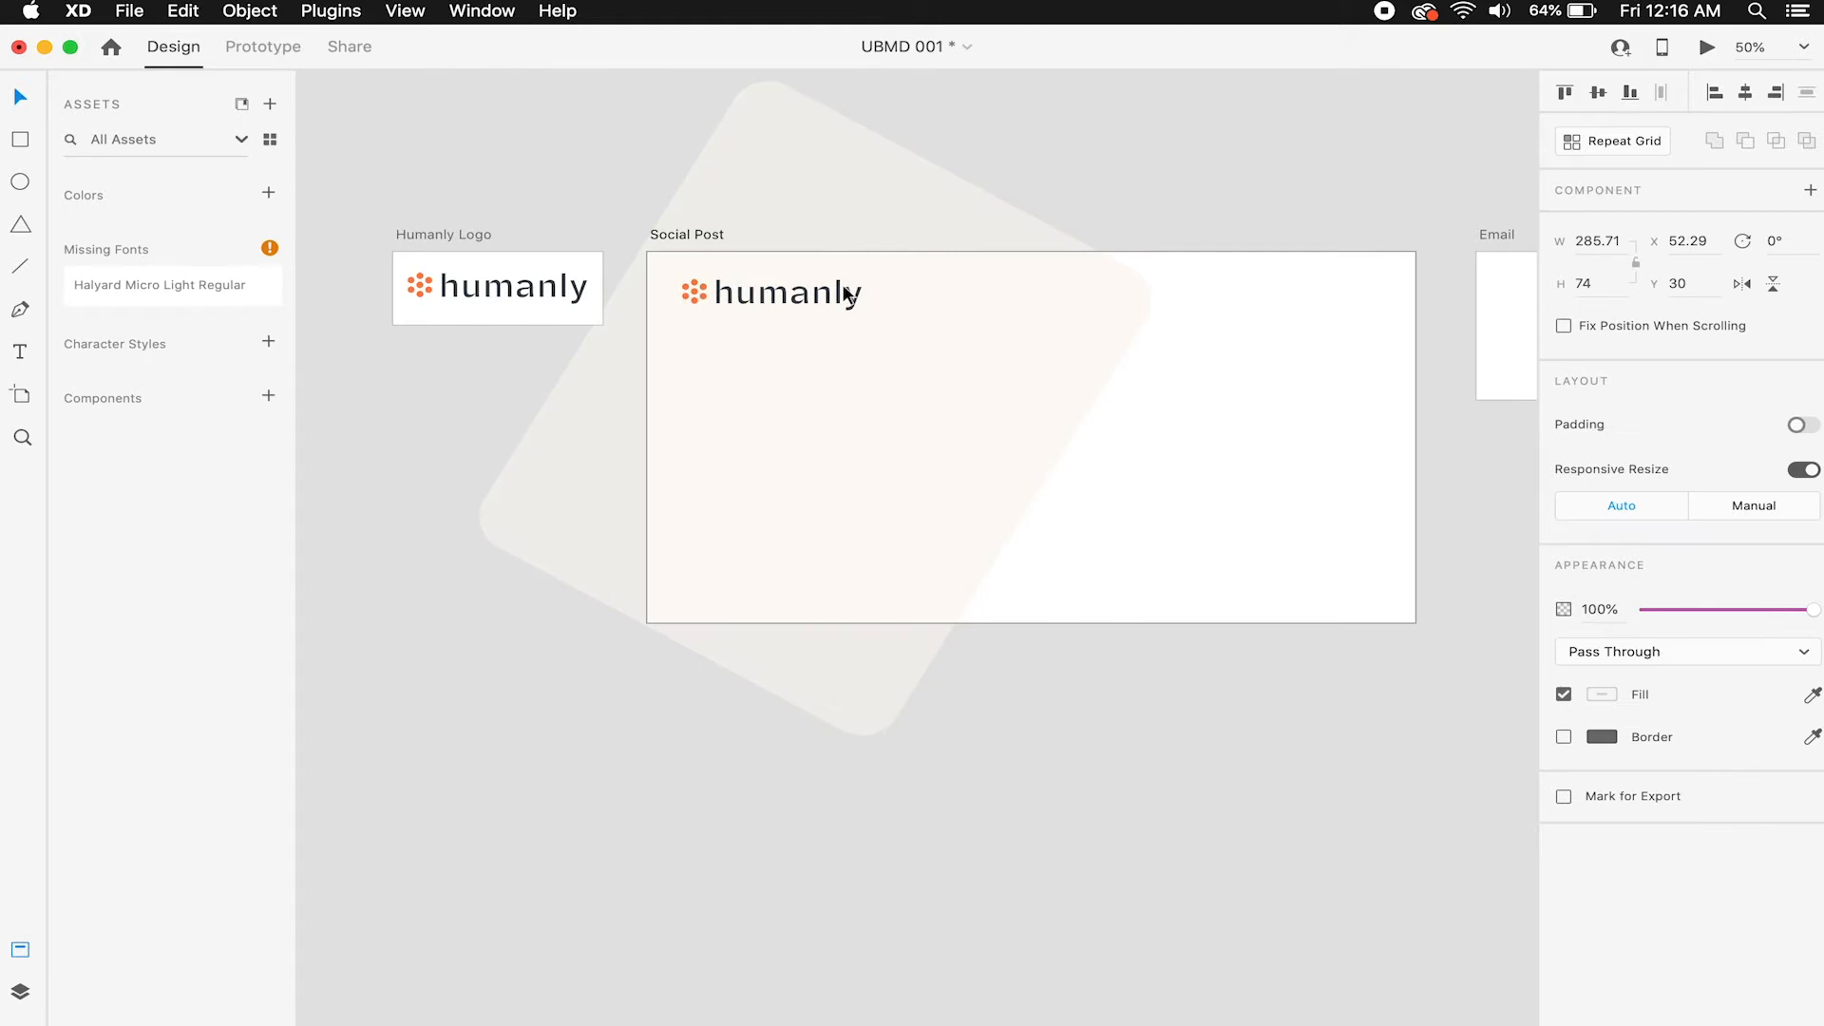
click(840, 293)
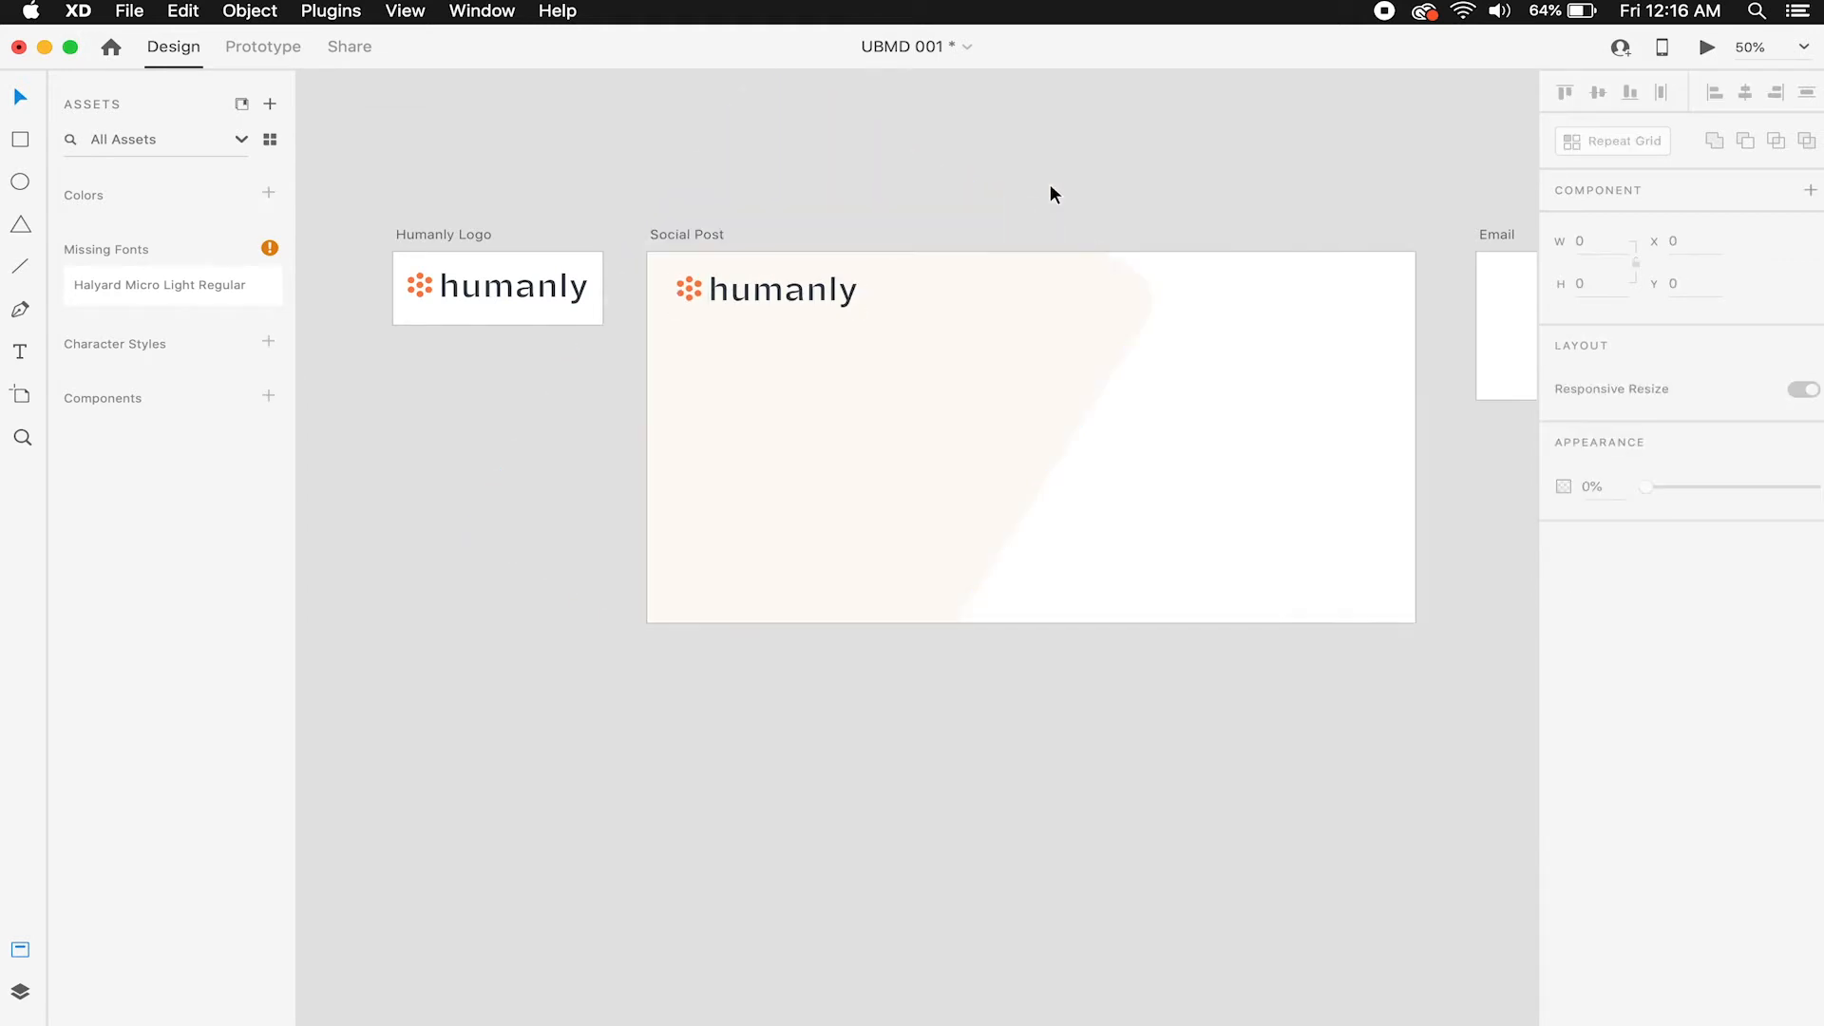
Export the original Humanly logo to the Desktop as Group 4 in PNG format for Web, designed at 2x.
click(497, 285)
key(super+e)
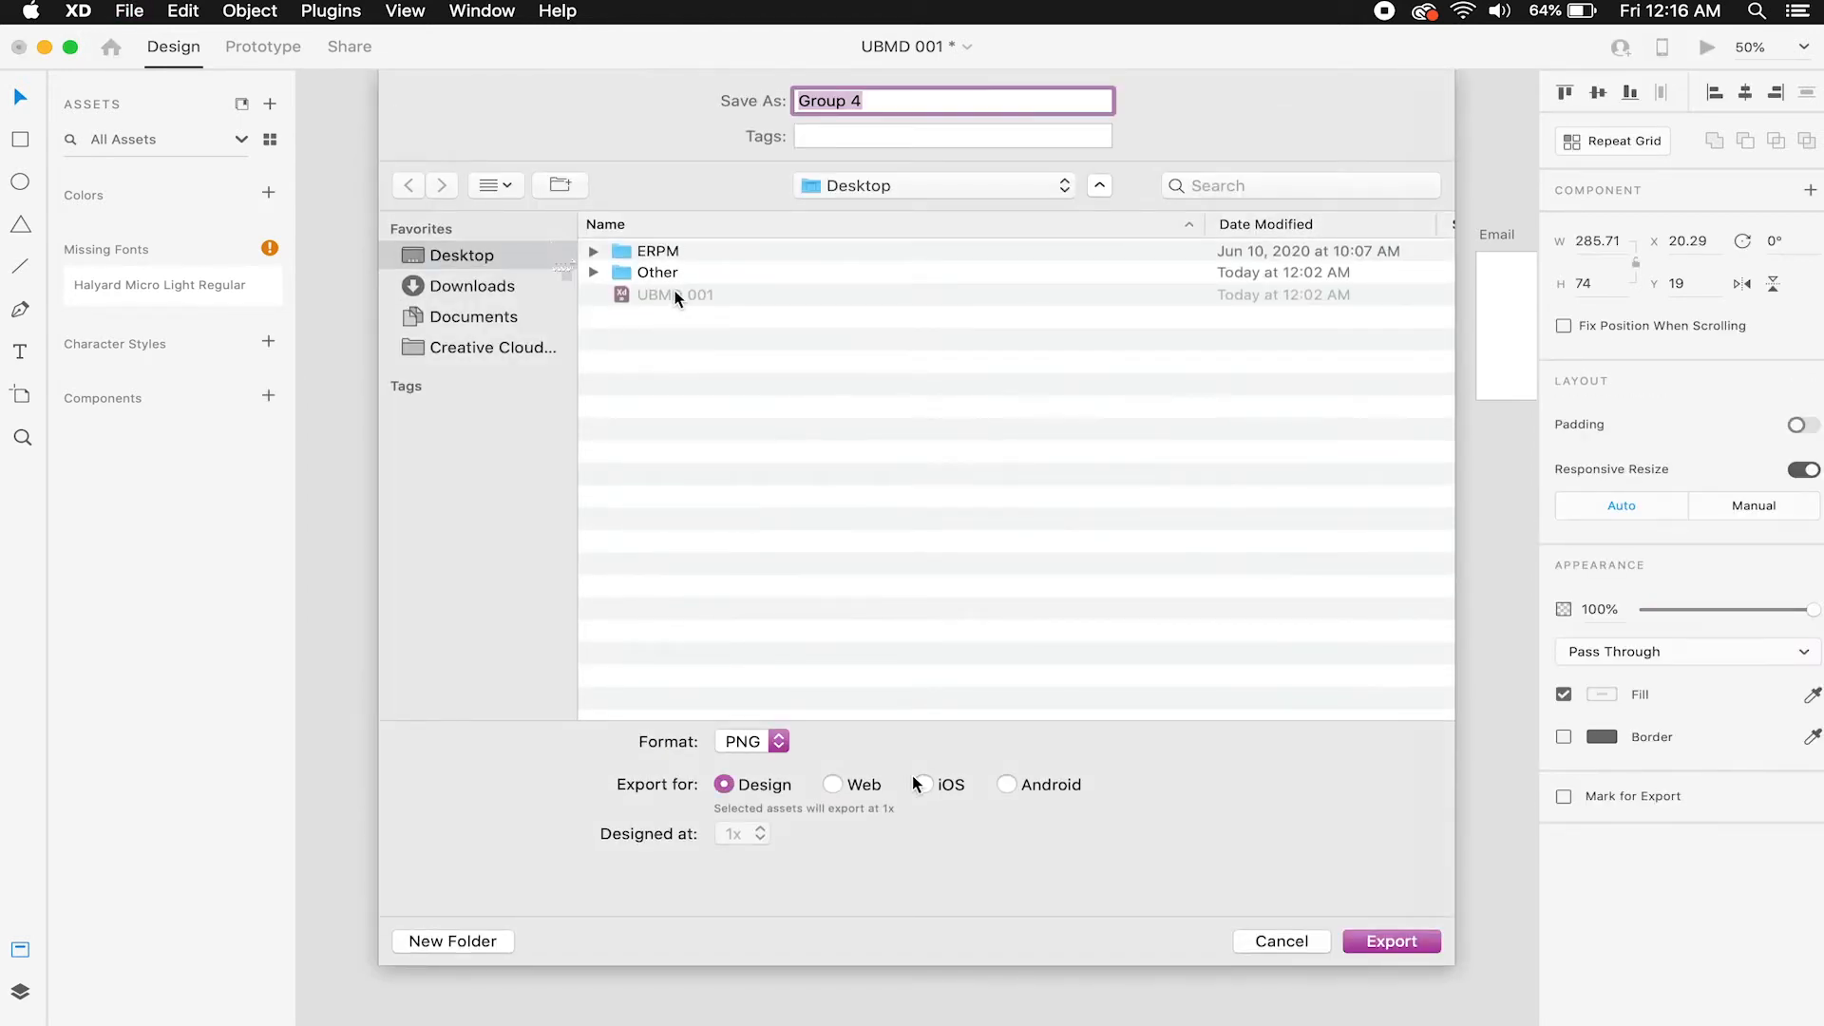
click(833, 784)
click(742, 834)
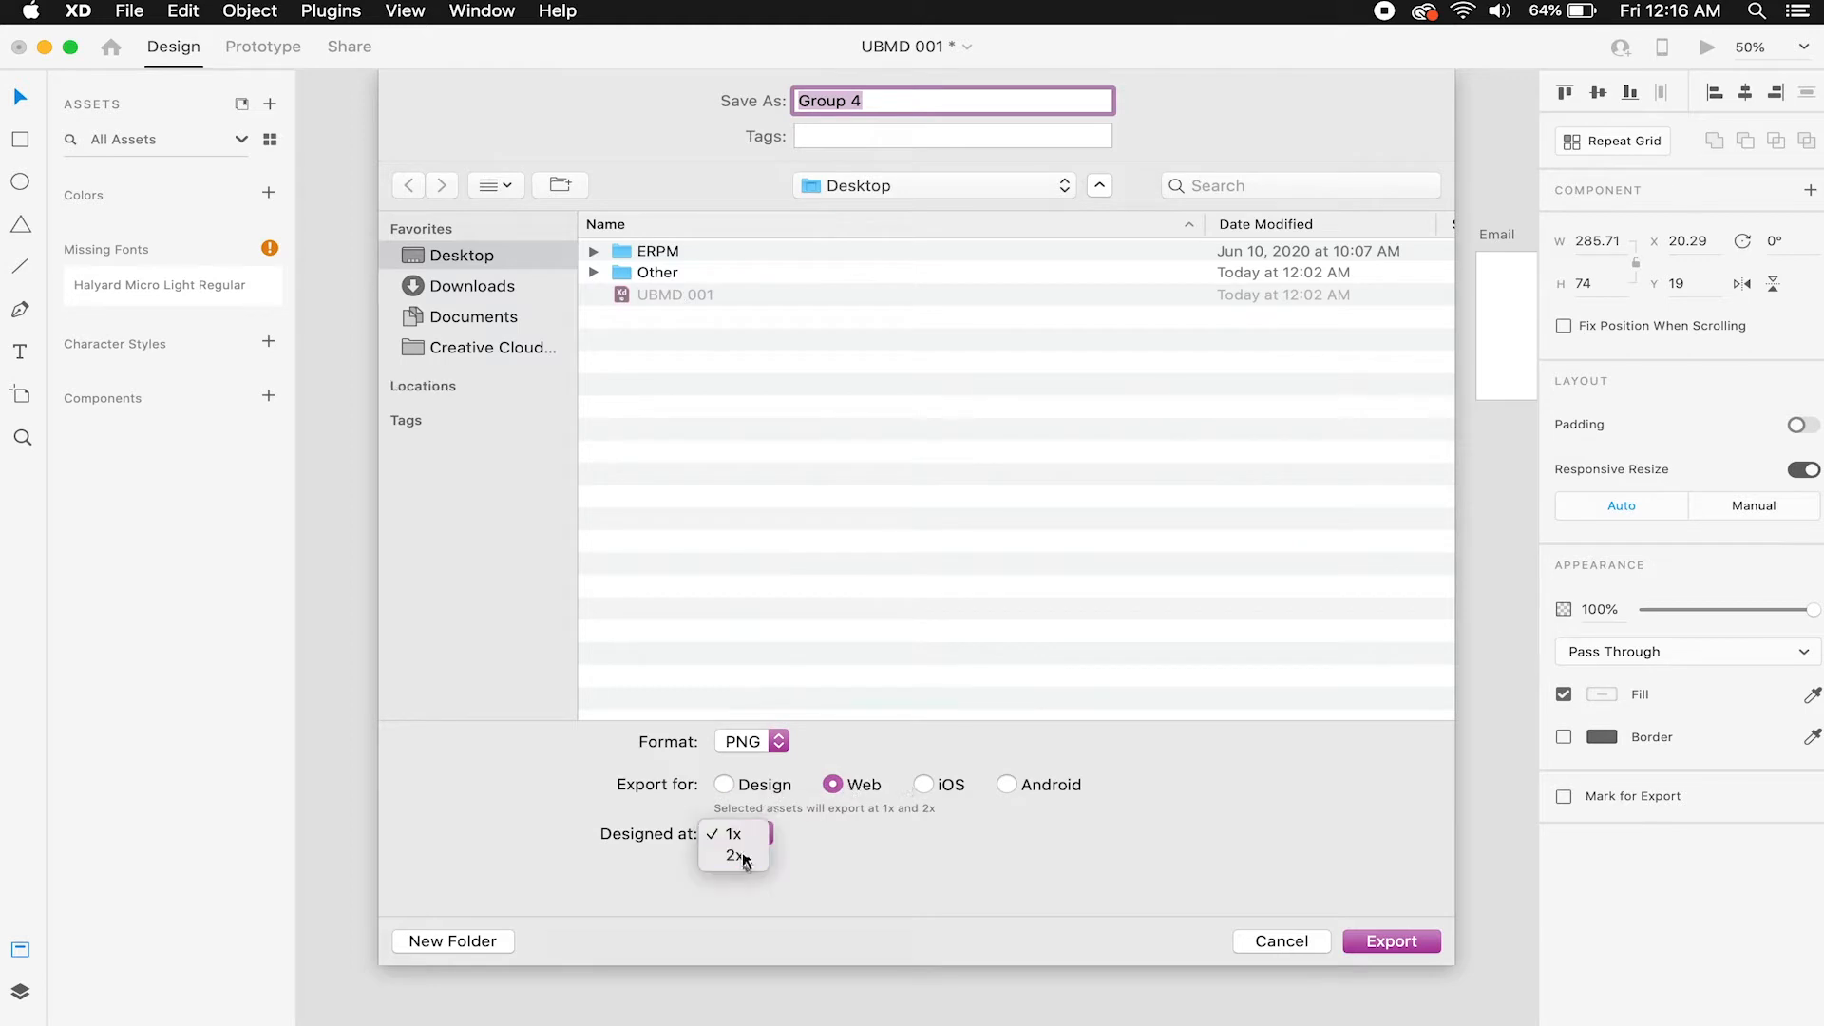
click(737, 855)
click(1427, 938)
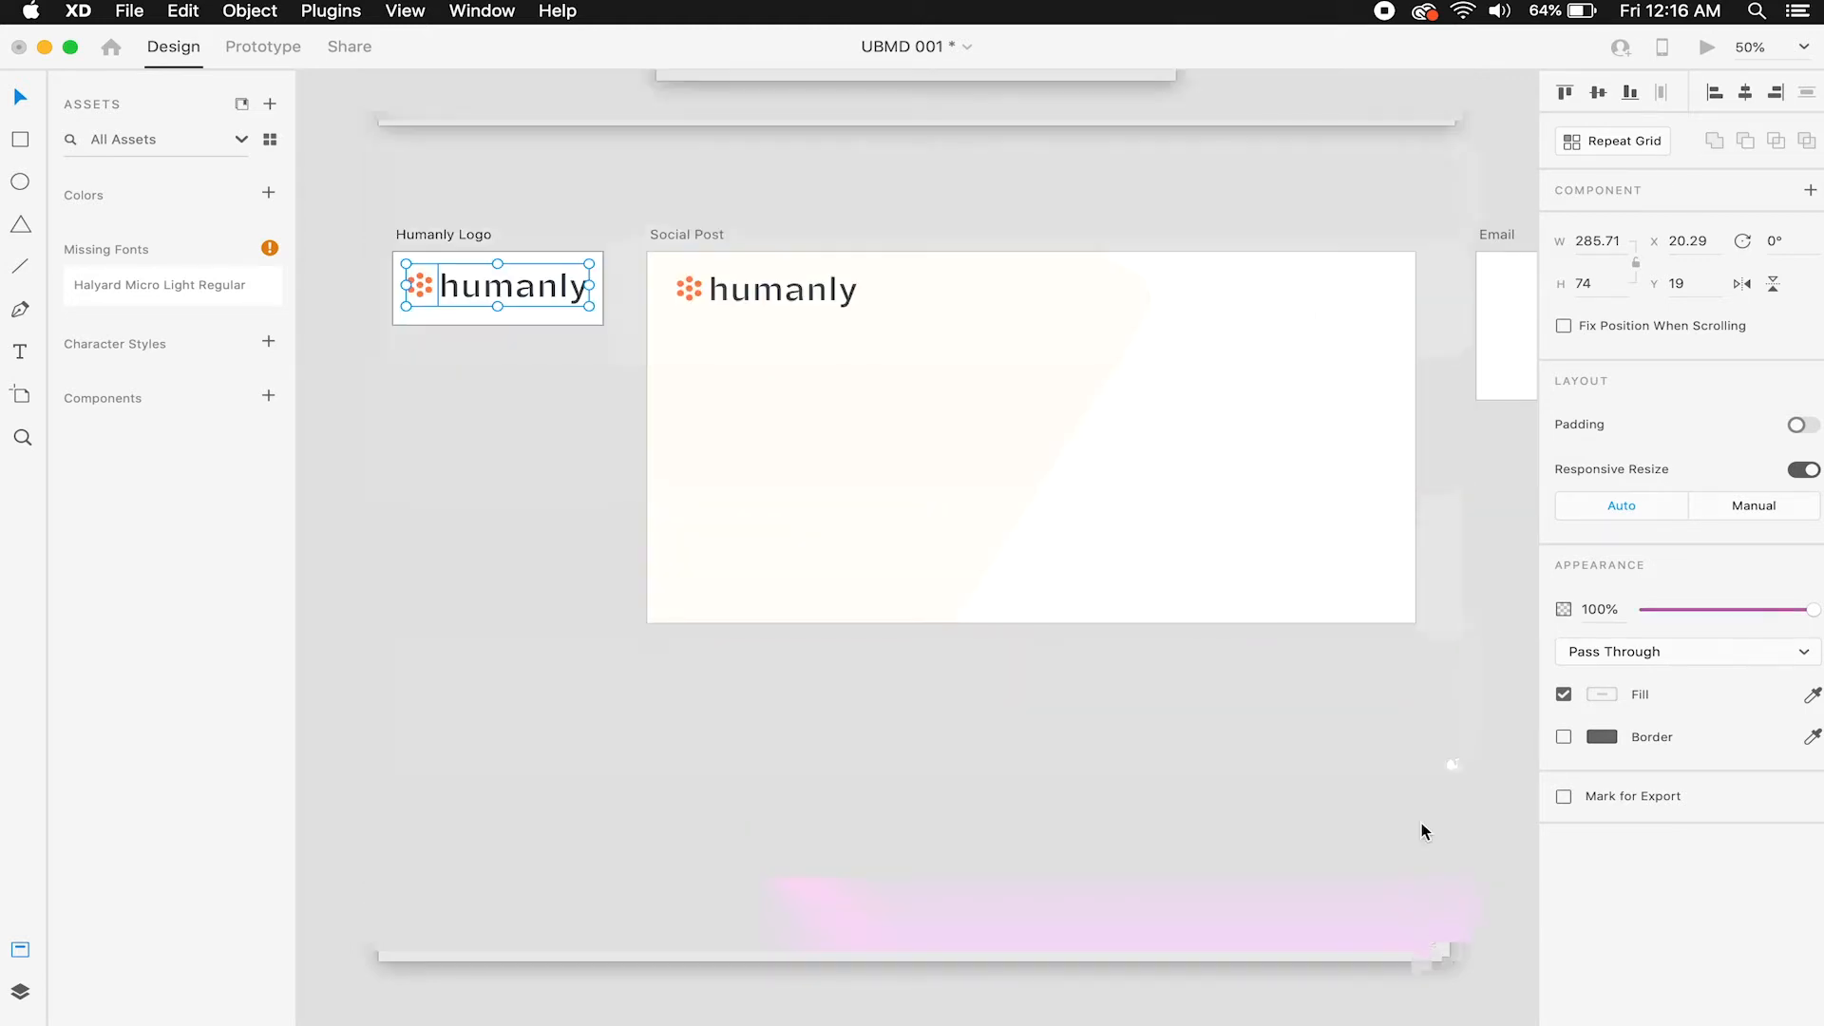
click(761, 285)
key(Delete)
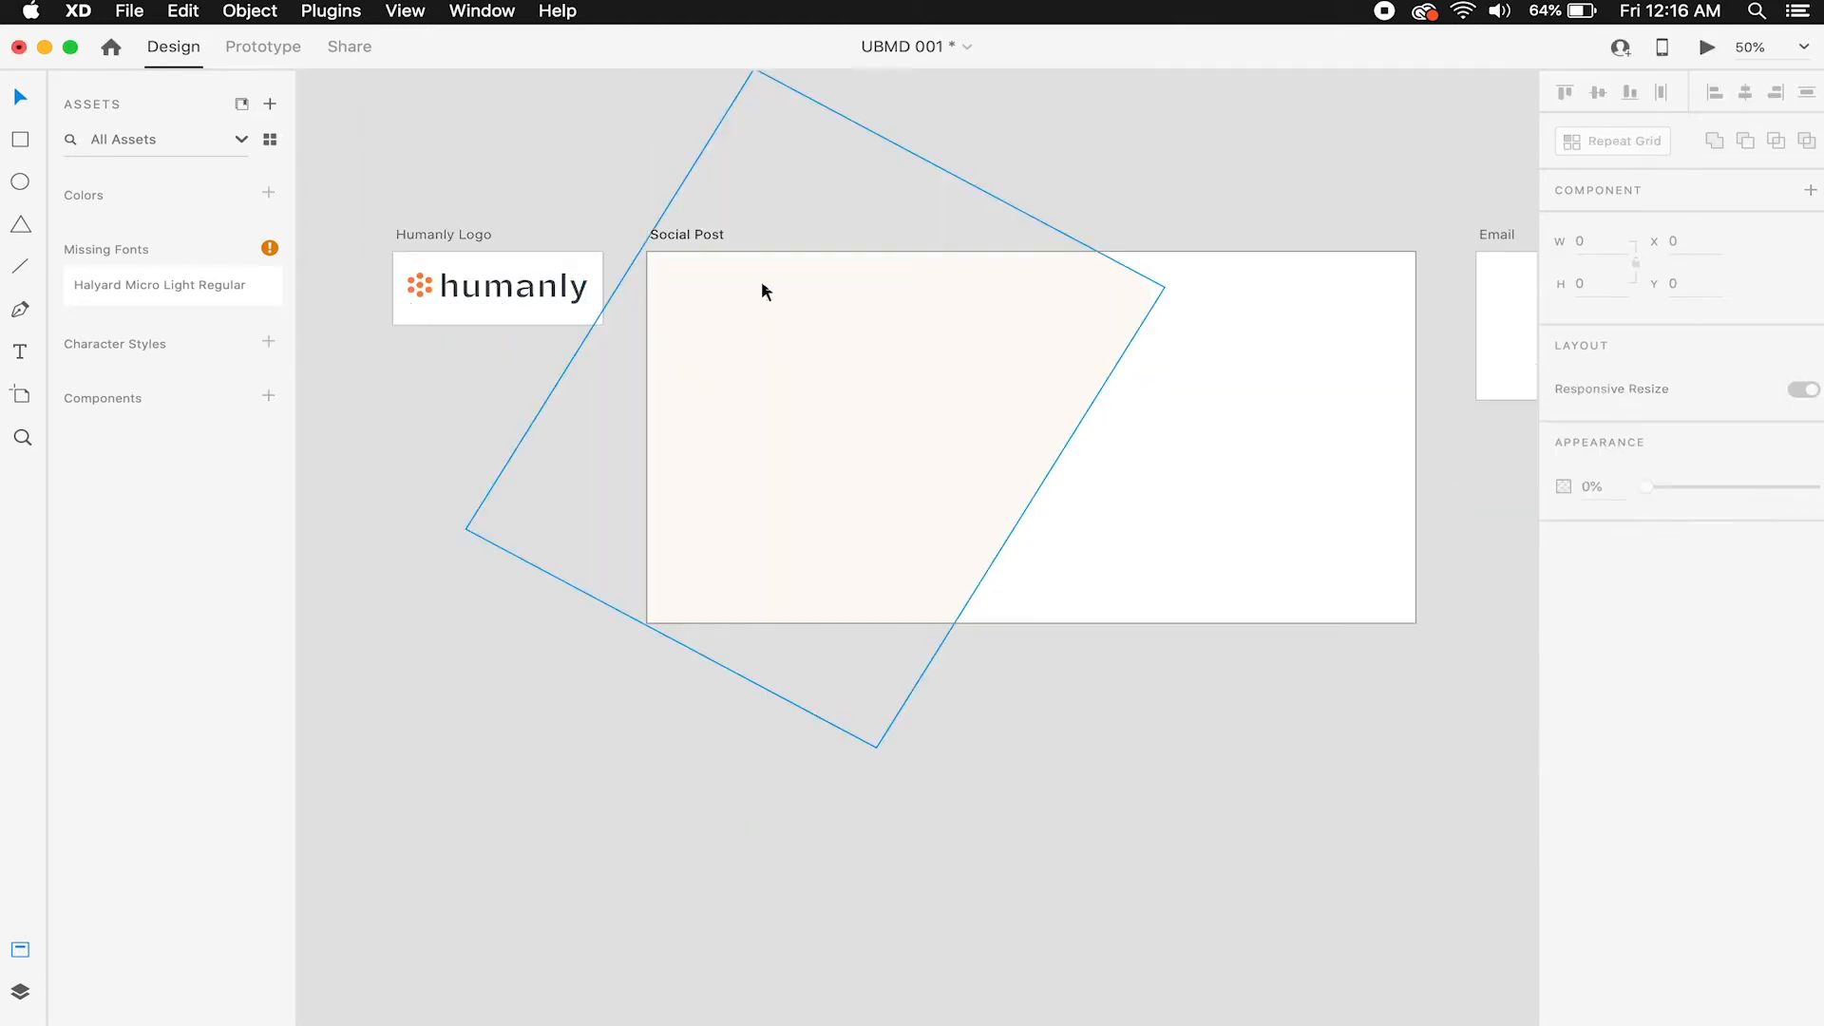
drag(1821, 277, 1552, 297)
click(1659, 380)
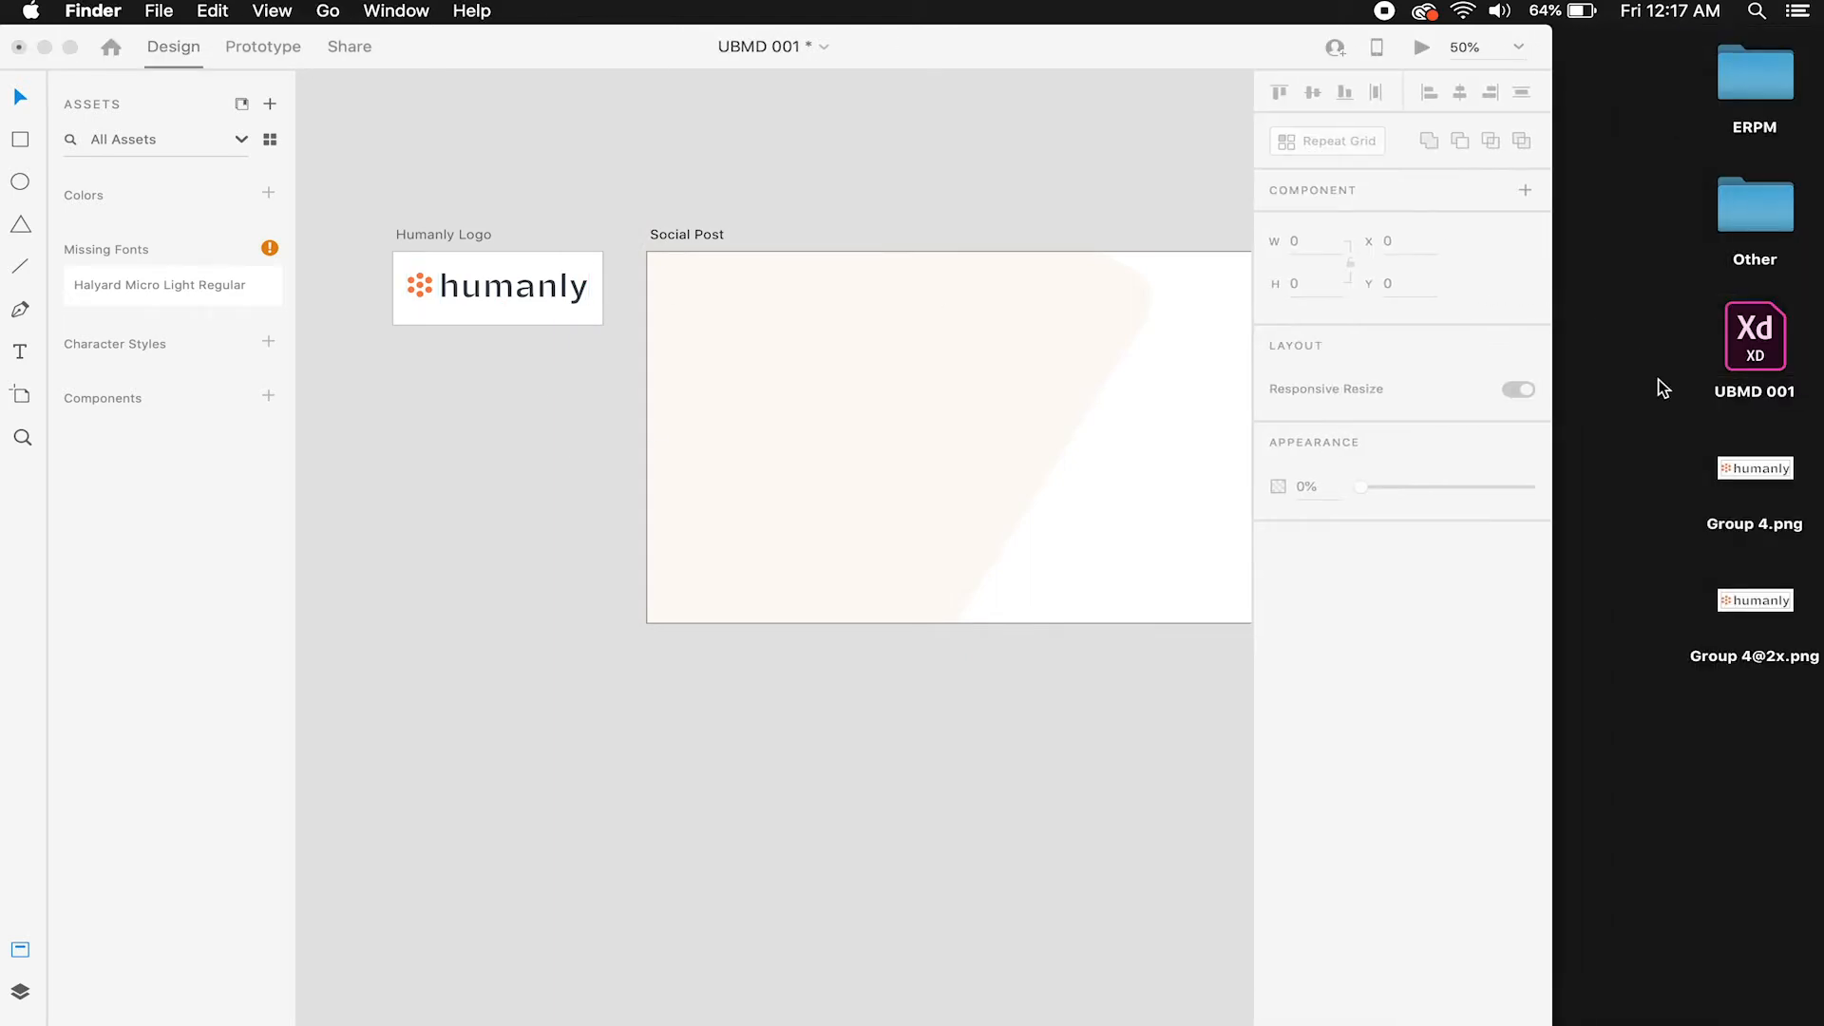
click(1756, 608)
drag(1753, 613, 708, 884)
click(774, 903)
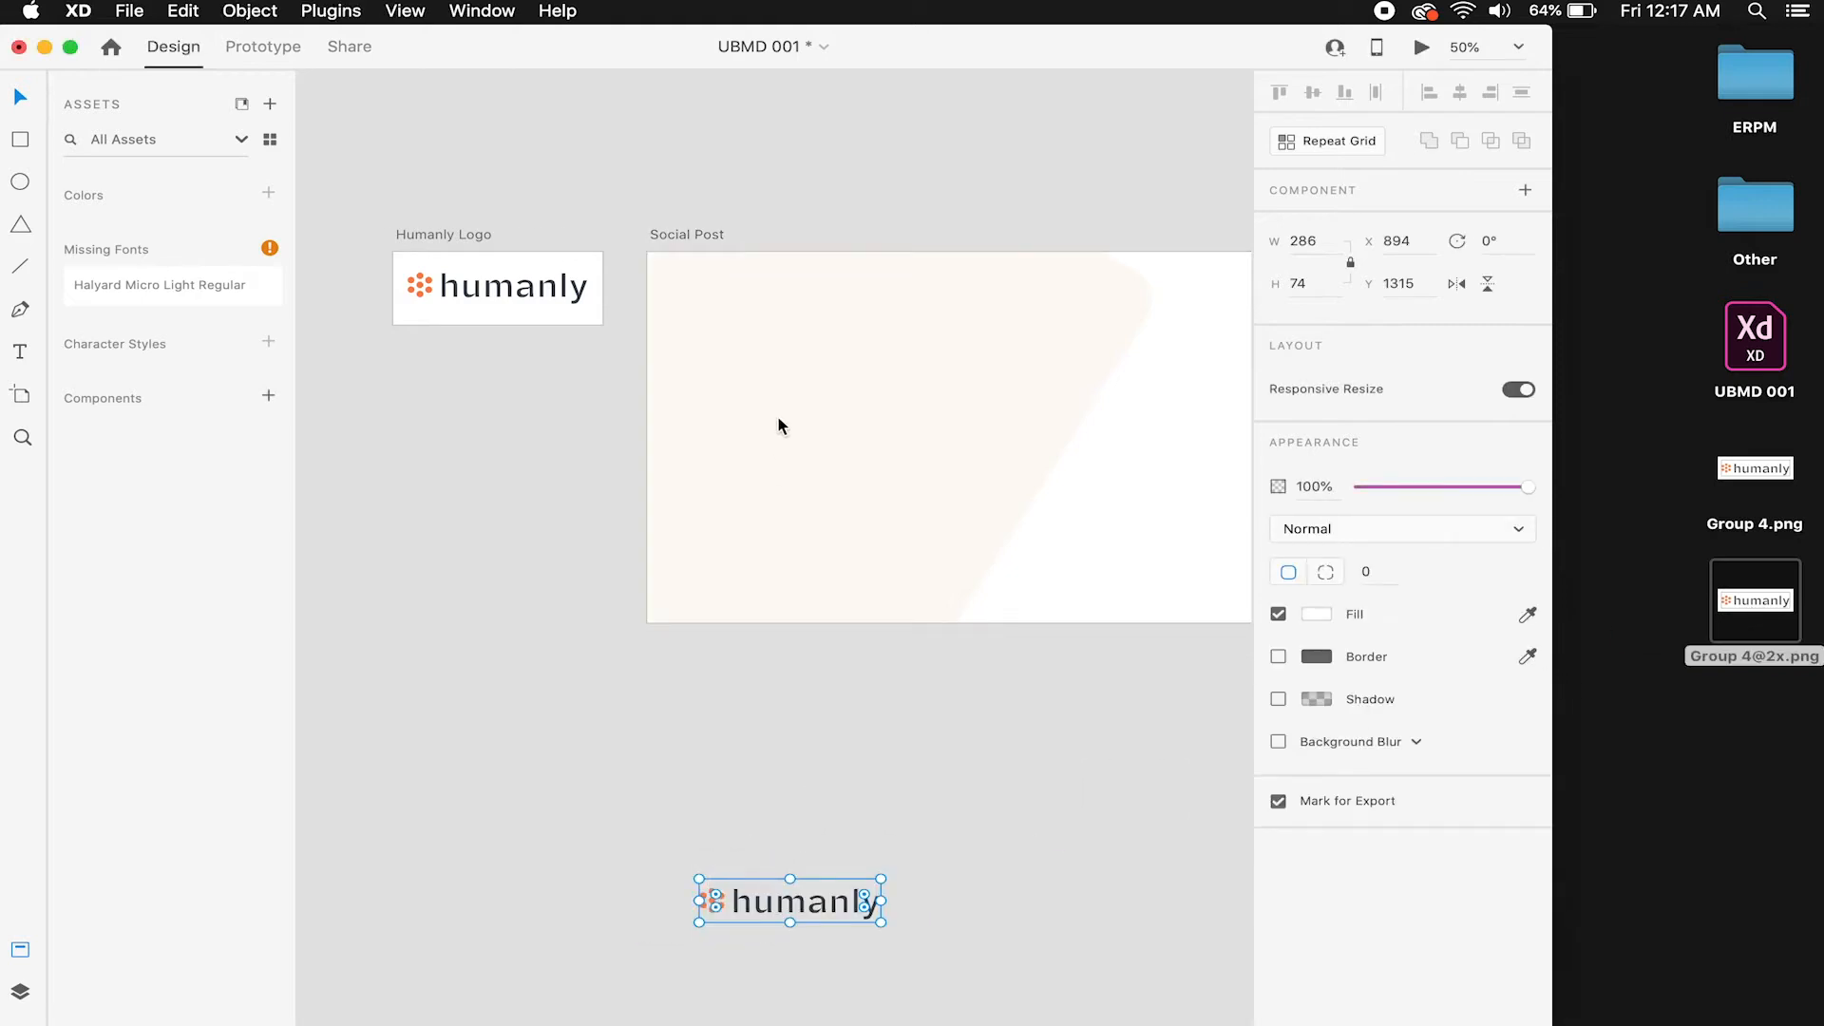
Move the imported PNG logo near the Social Post artboard's upper-left corner and restore the XD window to full width.
click(784, 746)
click(774, 894)
drag(774, 898, 805, 368)
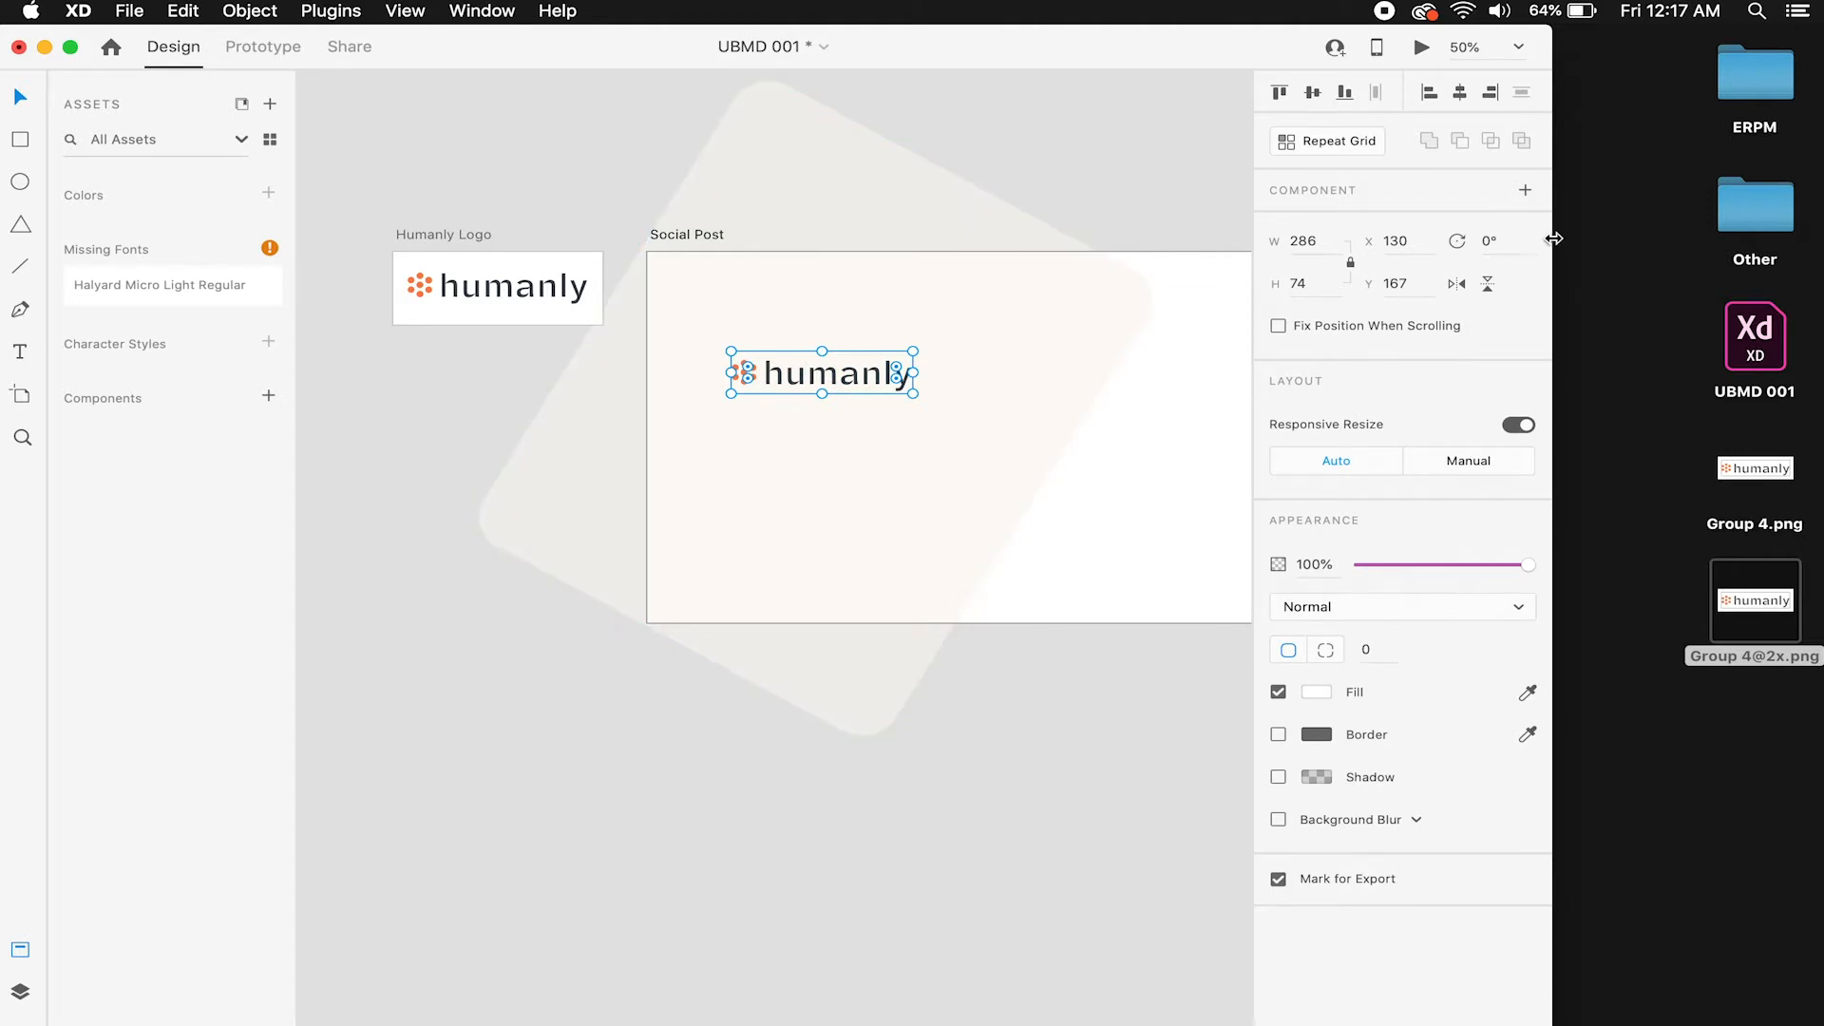
drag(1552, 237, 1822, 238)
click(1188, 133)
super+click(835, 338)
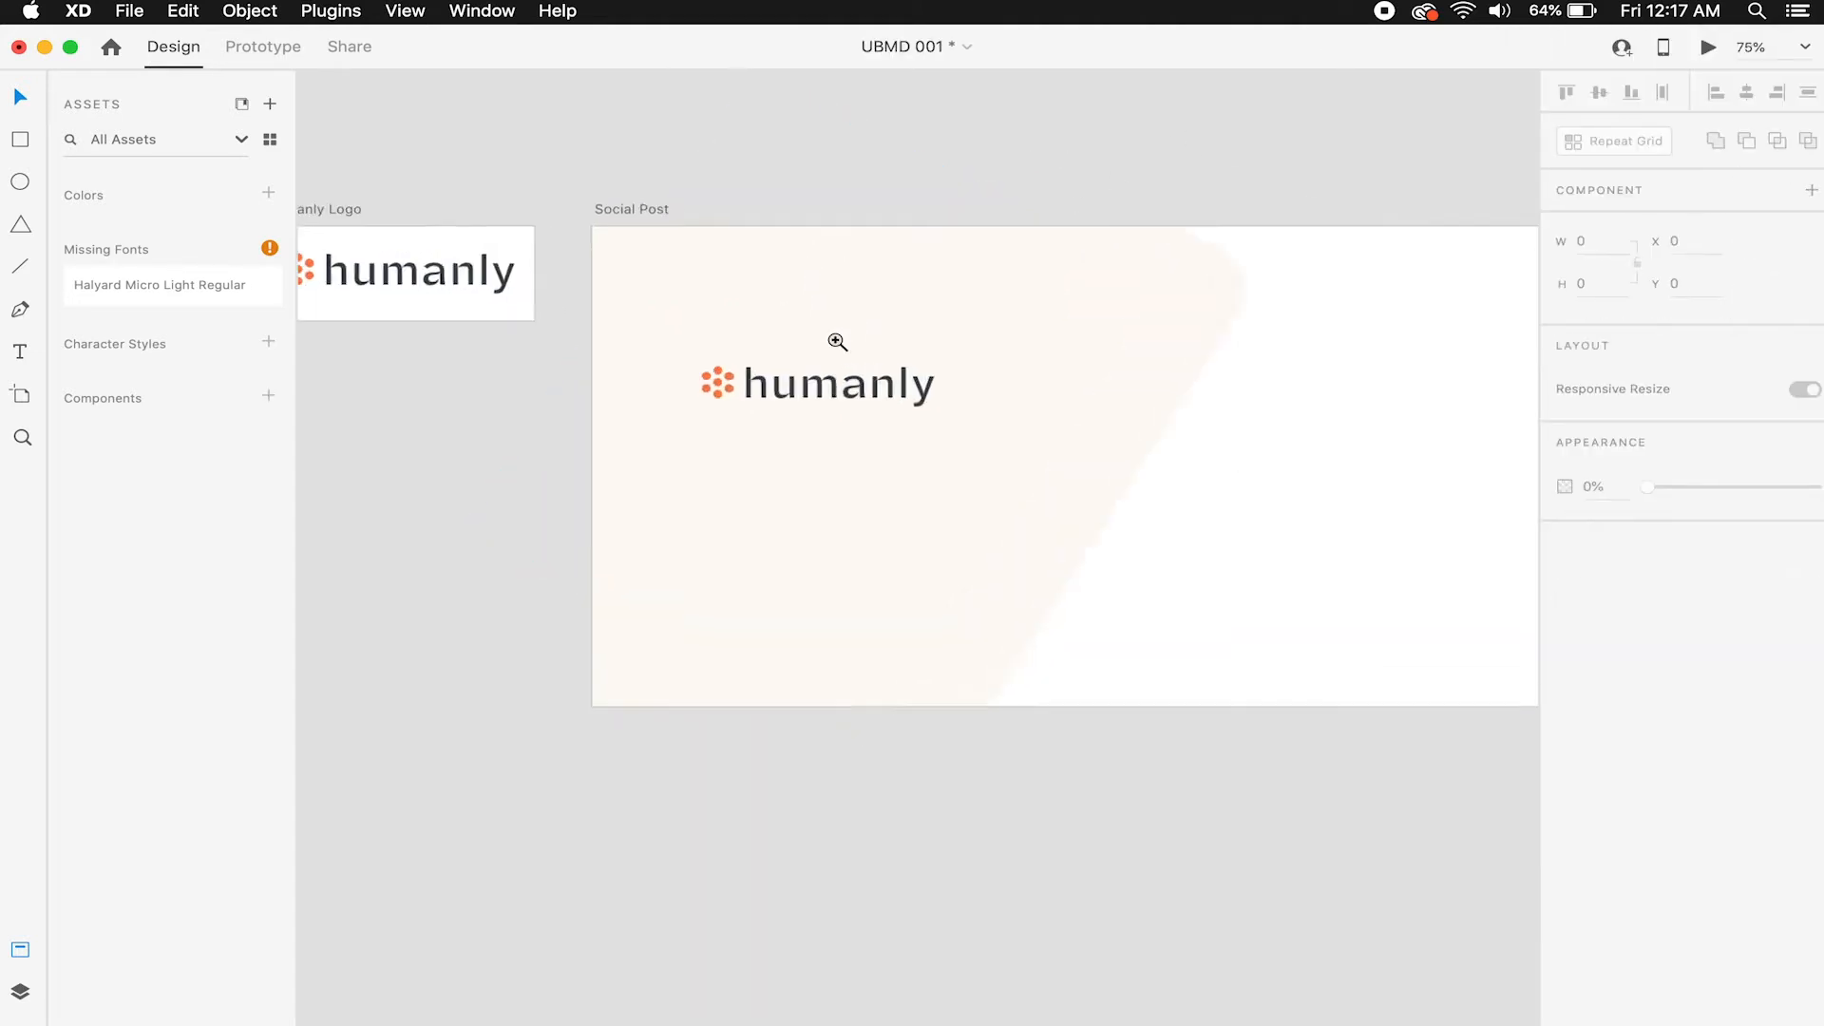
scroll(835, 338, left, 3)
scroll(835, 338, up, 1)
click(899, 517)
drag(899, 514, 831, 387)
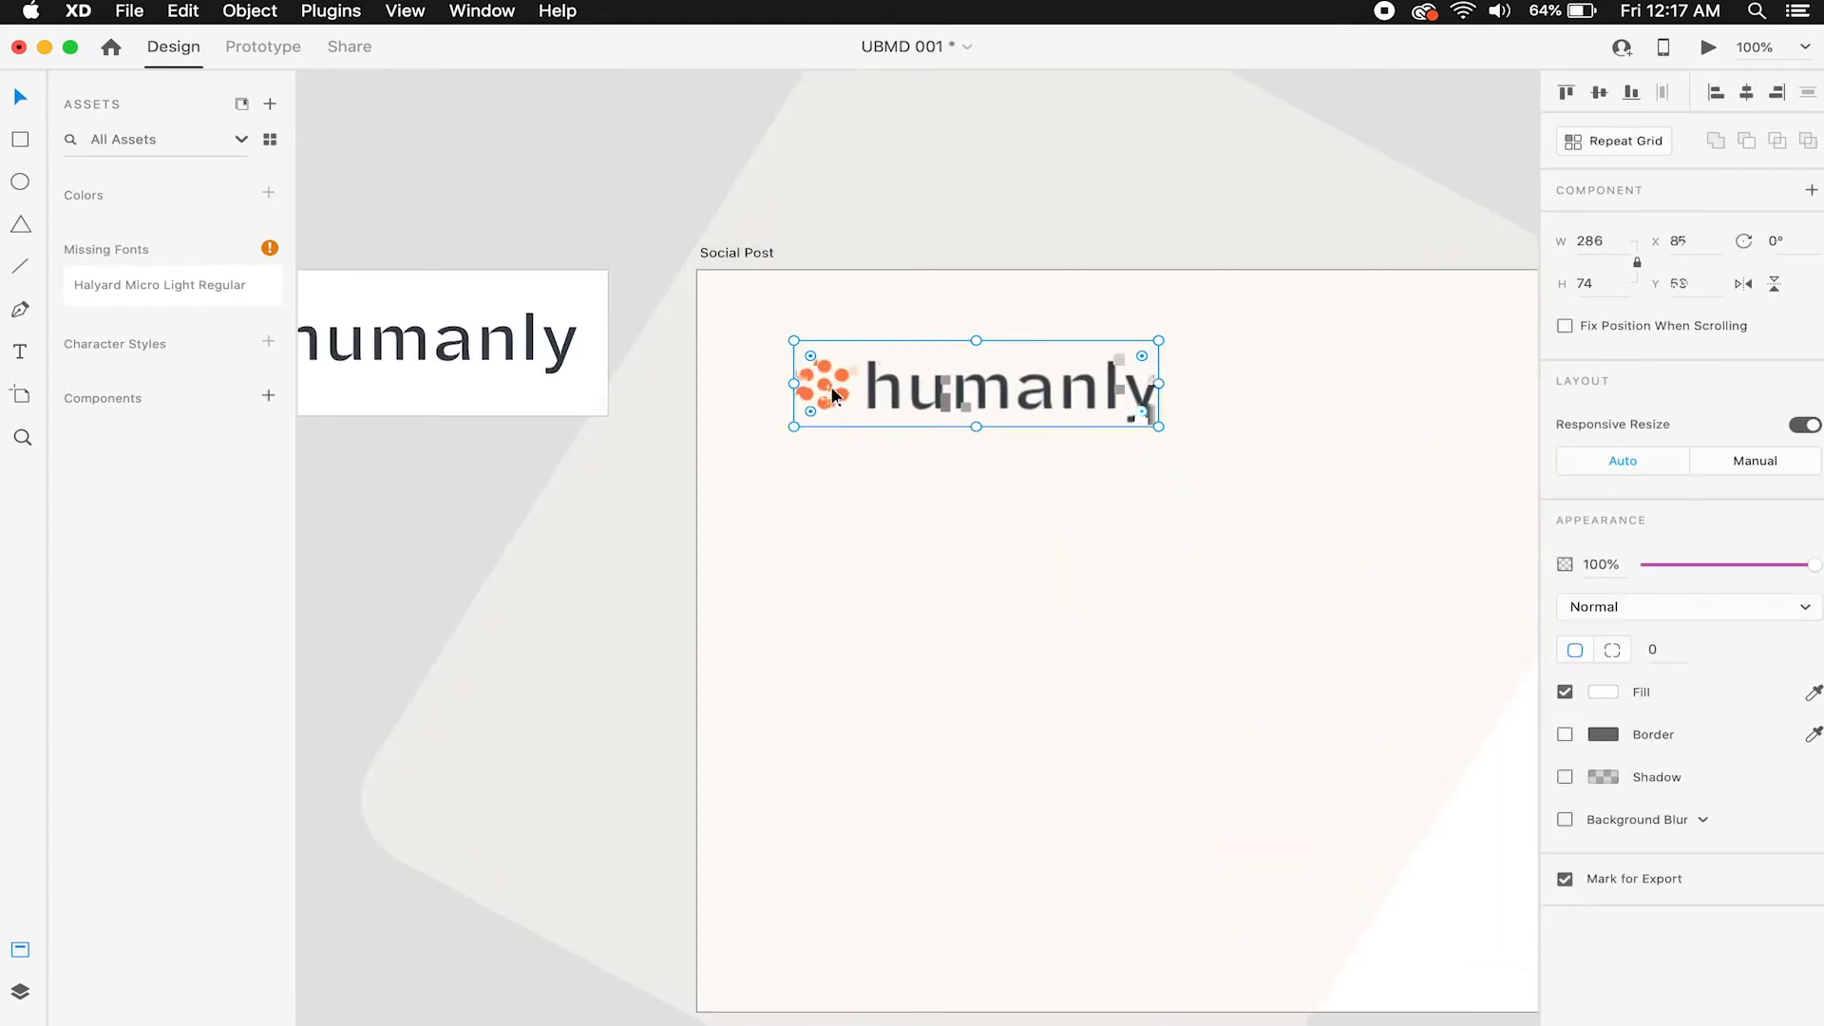
Replace the PNG logo with a copy of the original vector Humanly logo at X 57.29, Y 41 on the Social Post artboard.
key(Delete)
alt+super+click(831, 389)
click(629, 361)
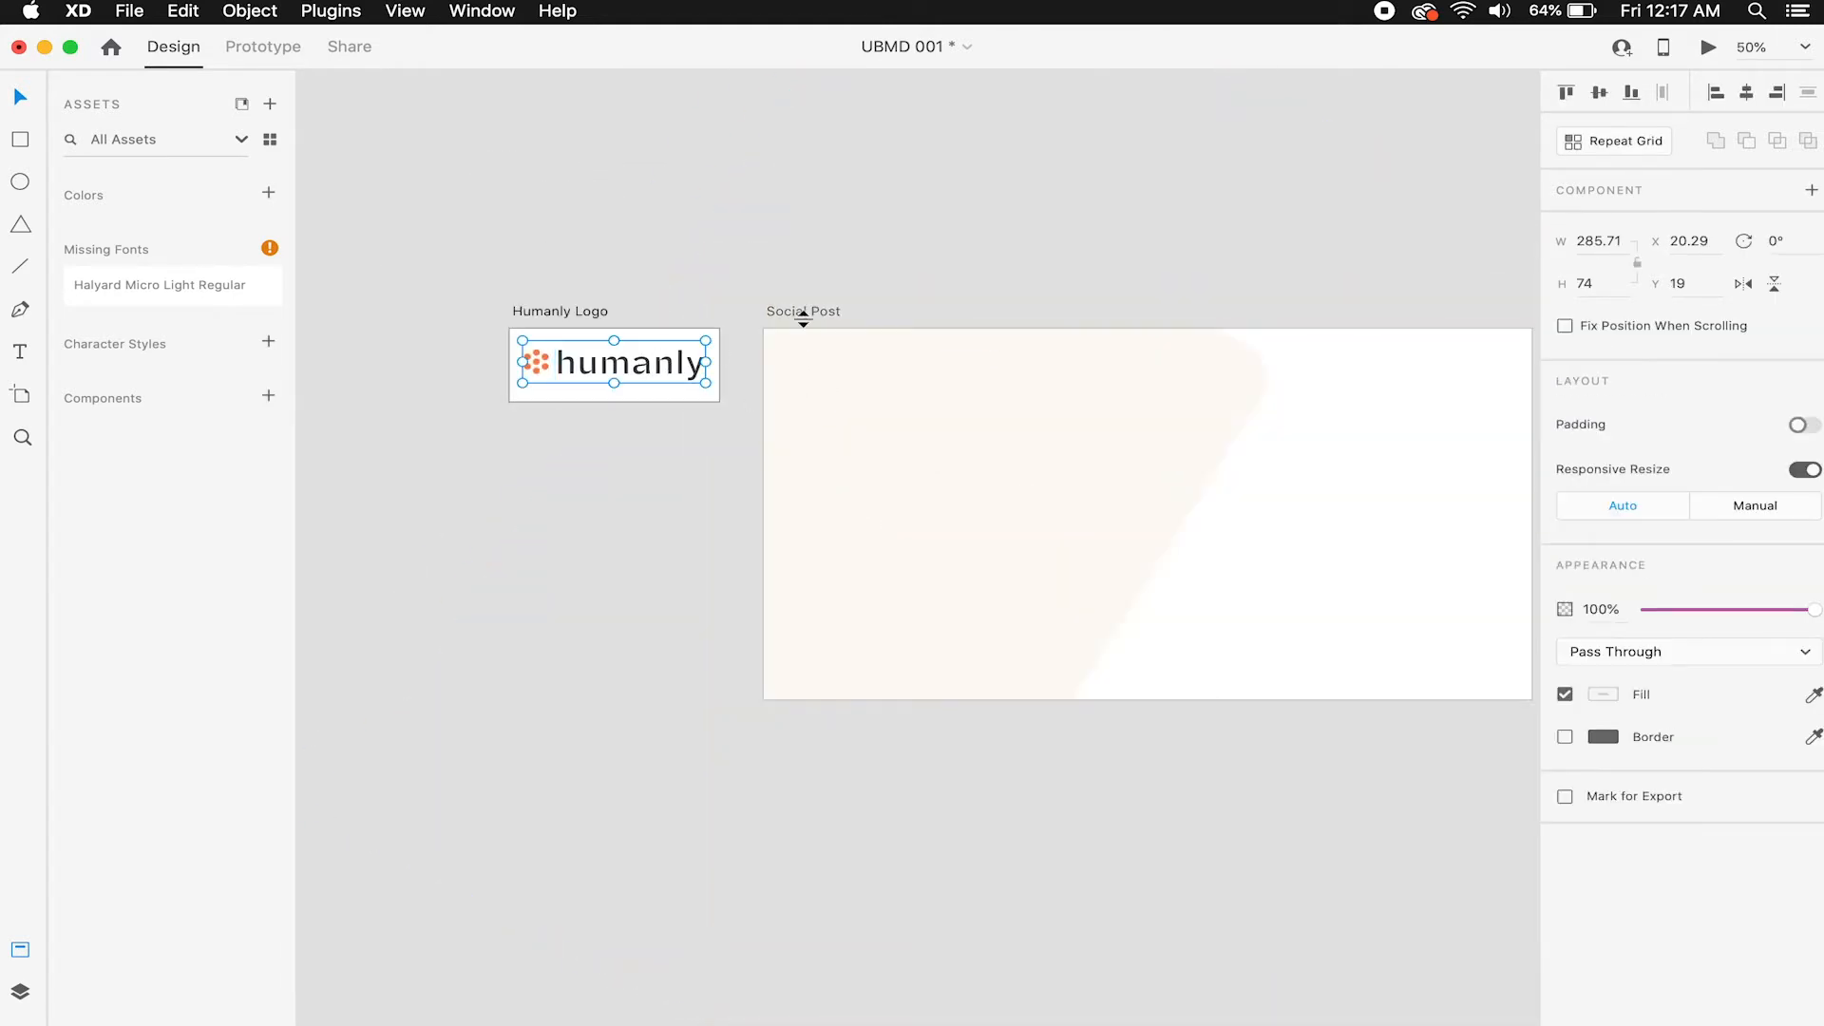
click(917, 281)
click(708, 375)
key(super+c)
drag(650, 384, 902, 376)
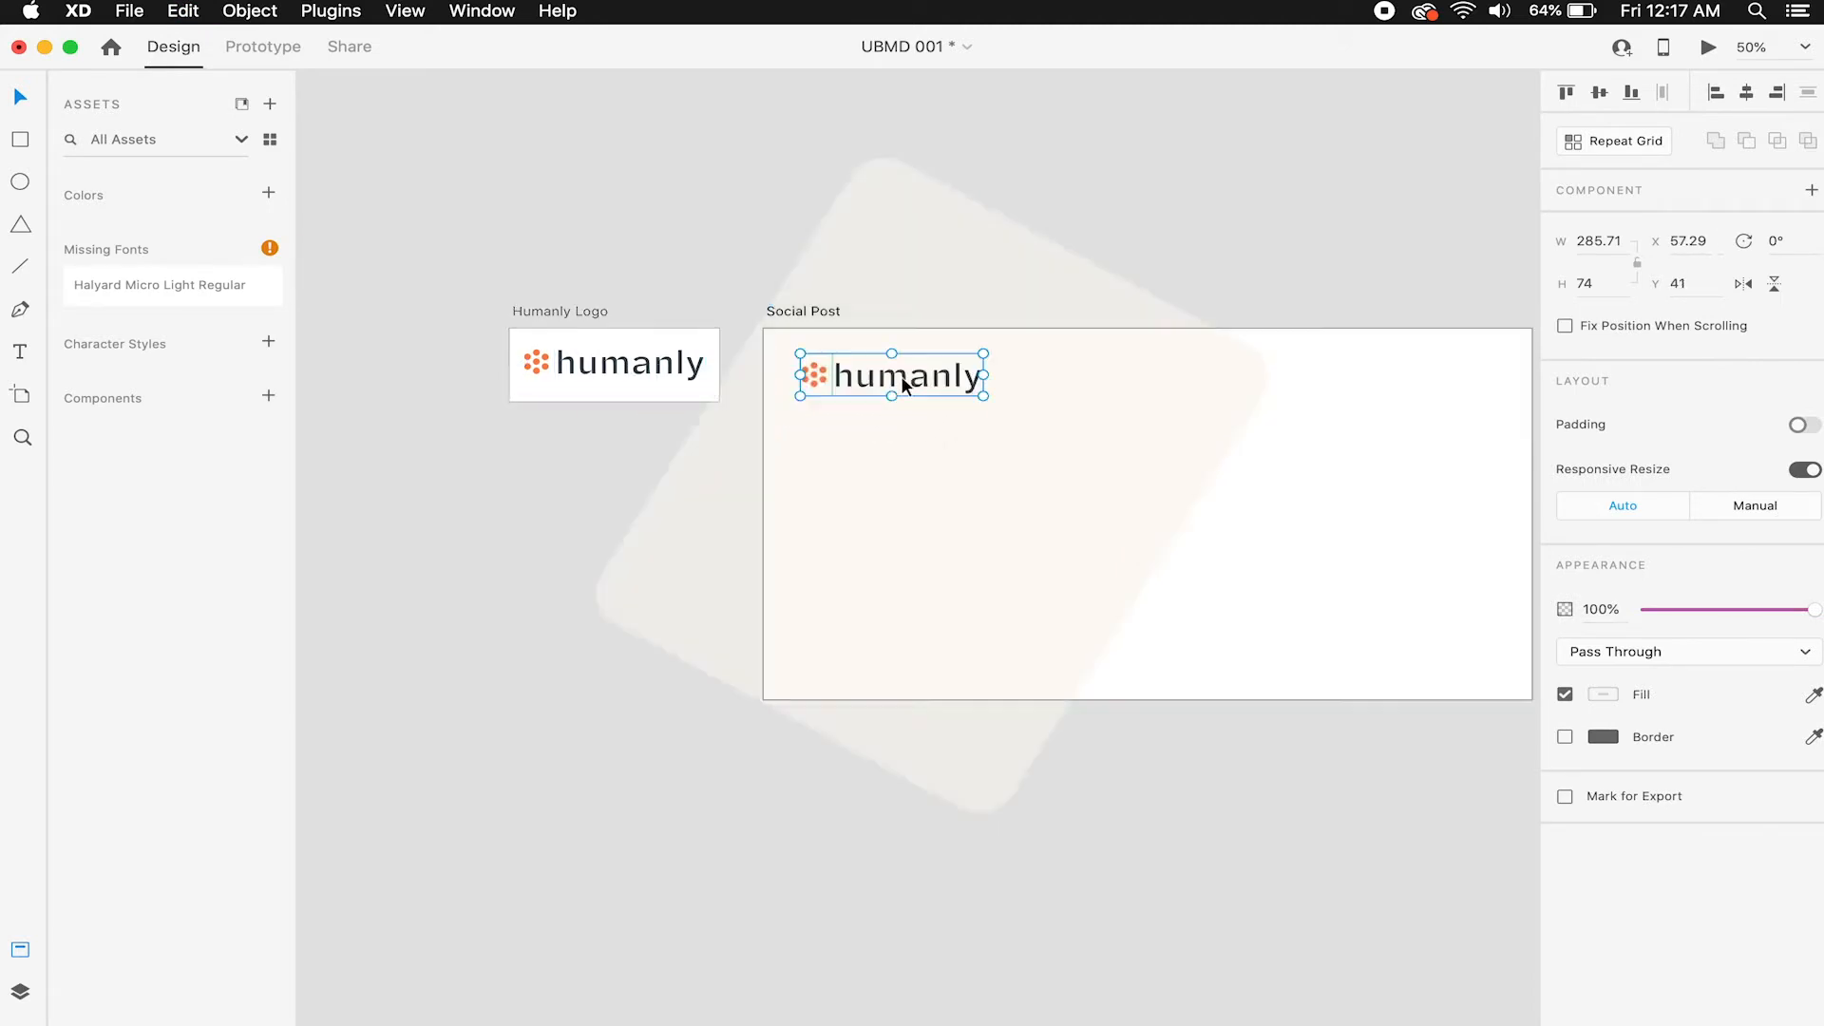
Nudge the logo copy slightly closer to the Social Post artboard's upper-left corner and check it unselected.
click(1005, 283)
click(1129, 234)
super+click(912, 348)
scroll(846, 339, down, 2)
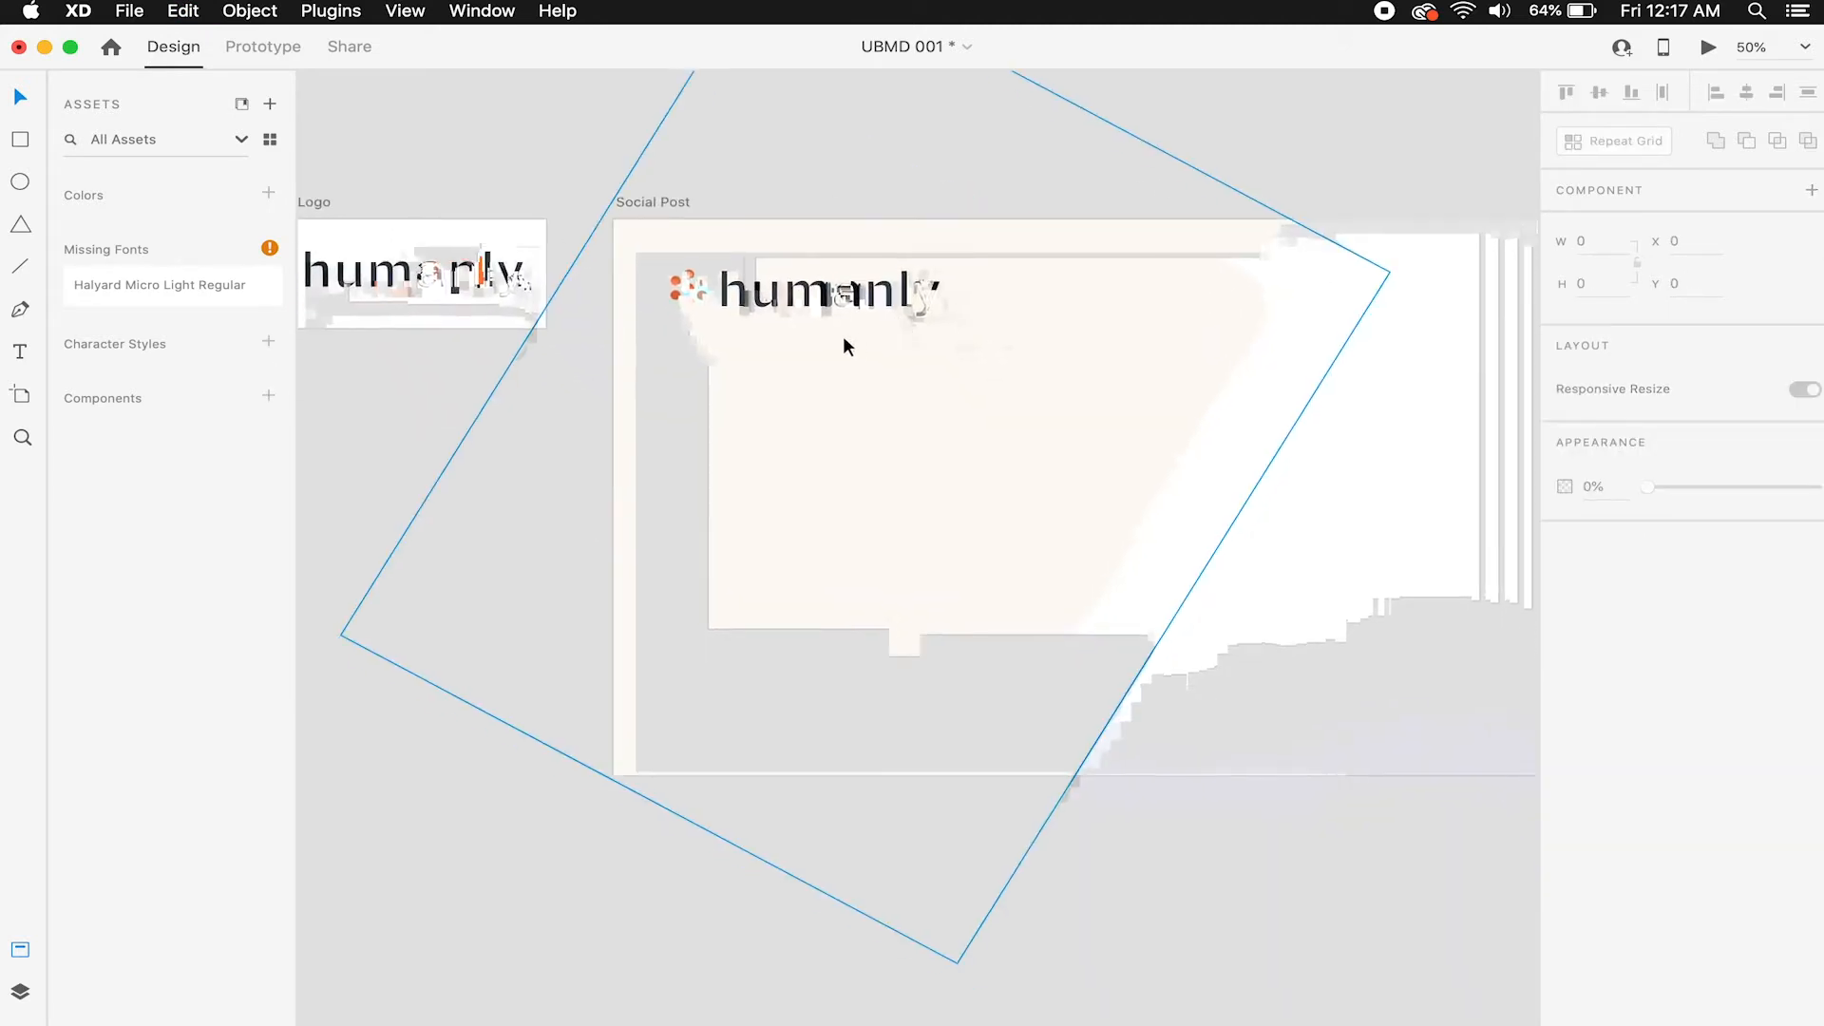
drag(775, 291, 773, 287)
click(1291, 202)
scroll(814, 389, down, 5)
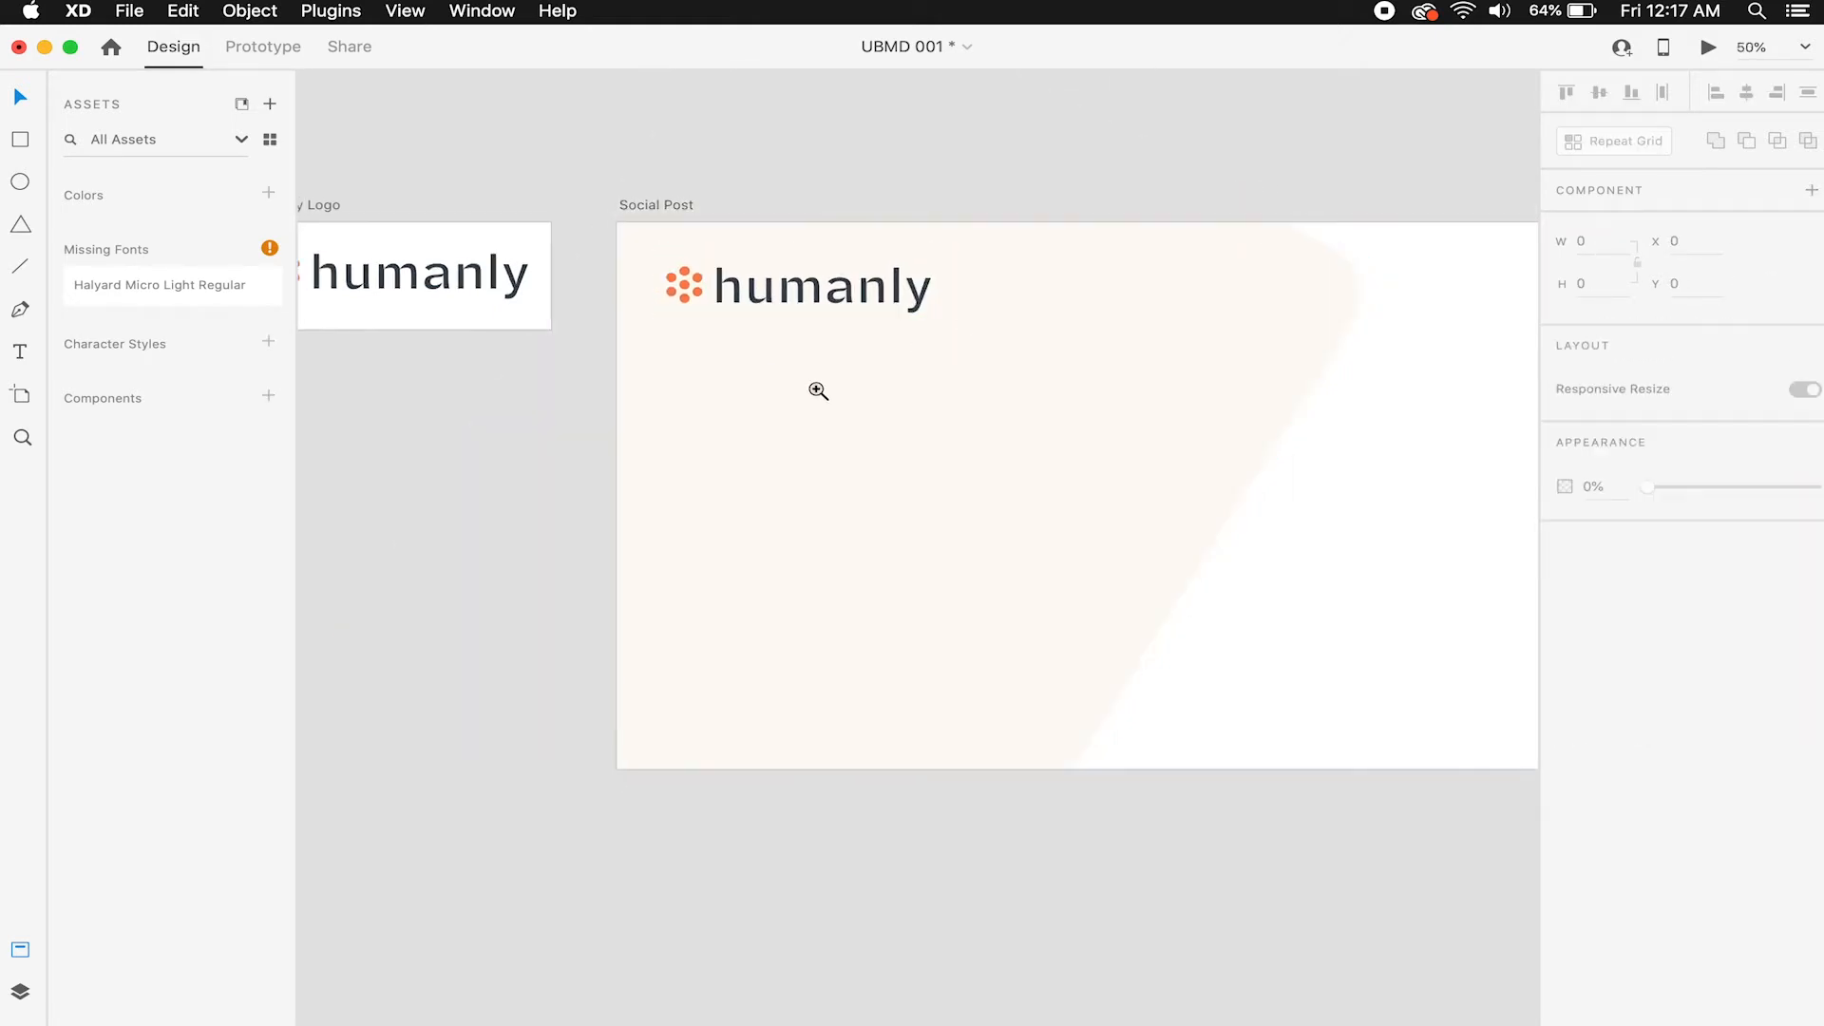
click(876, 362)
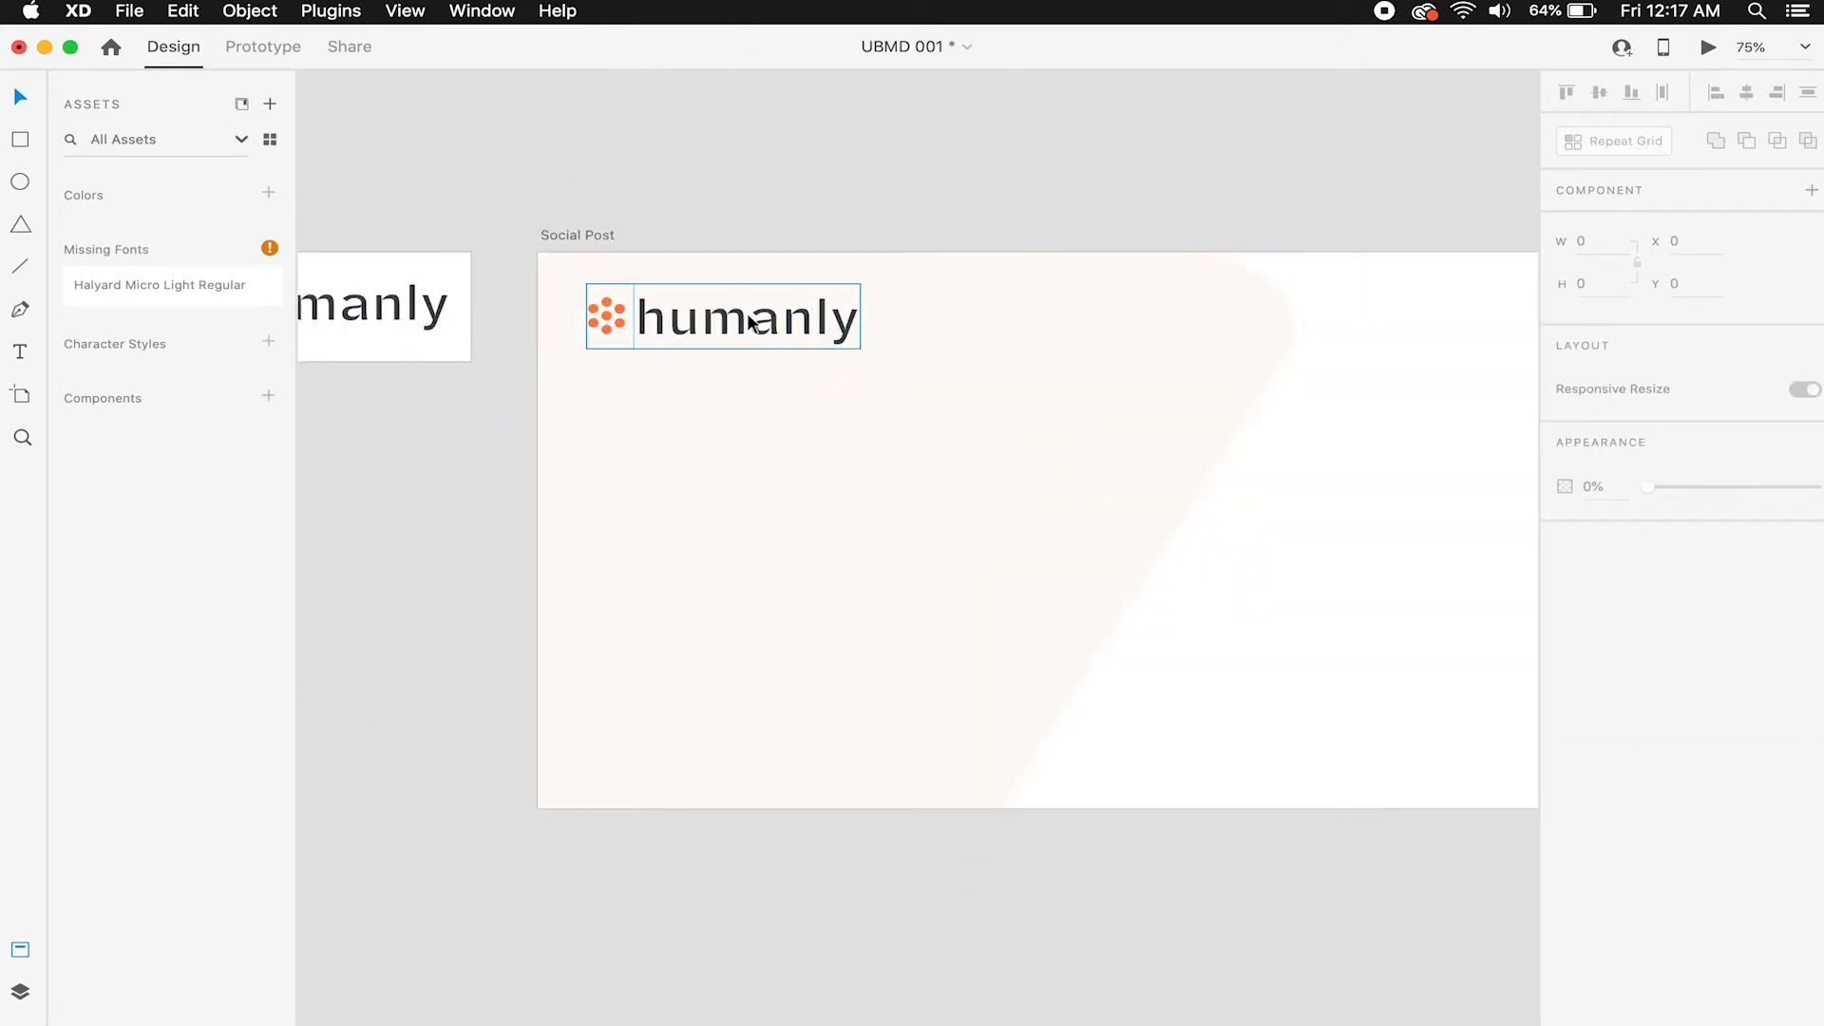
scroll(781, 271, left, 5)
scroll(781, 271, down, 3)
scroll(675, 95, up, 3)
scroll(674, 95, right, 2)
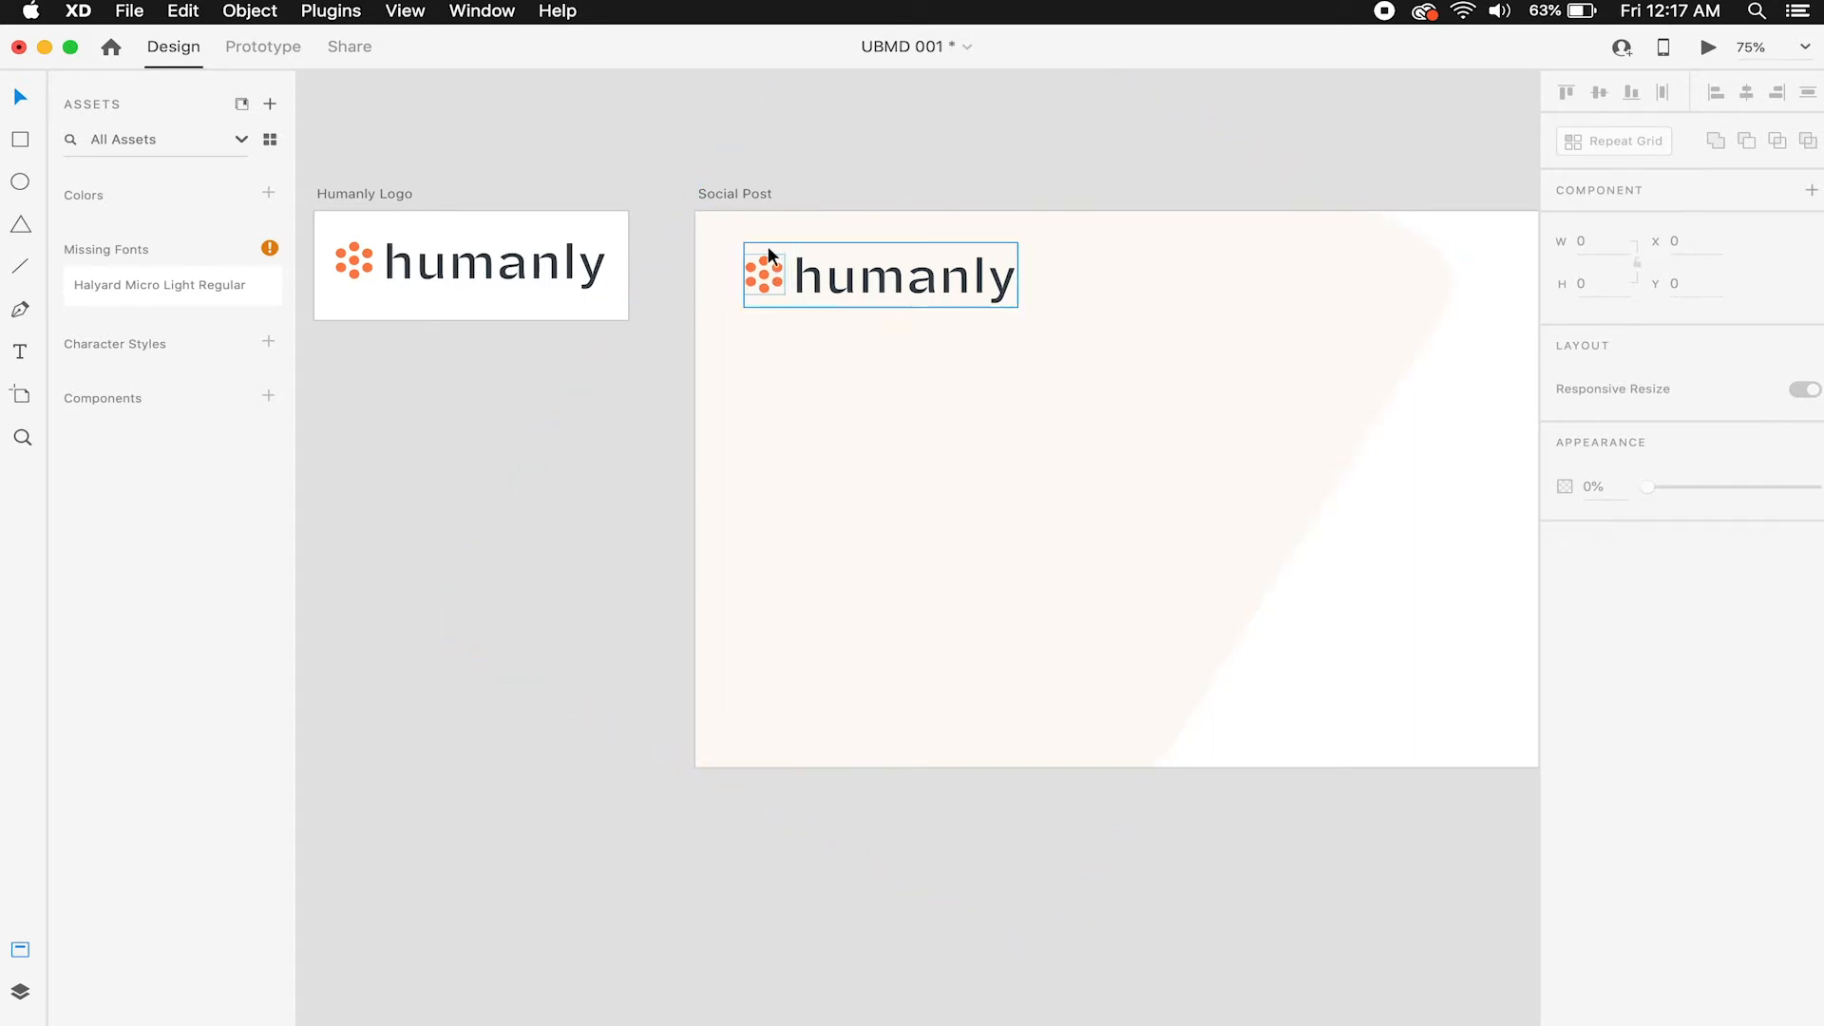
Draw a borderless 45 by 45 square between the Social Post artboard's left edge and the logo, at X 0, Y 47.
click(765, 296)
click(765, 302)
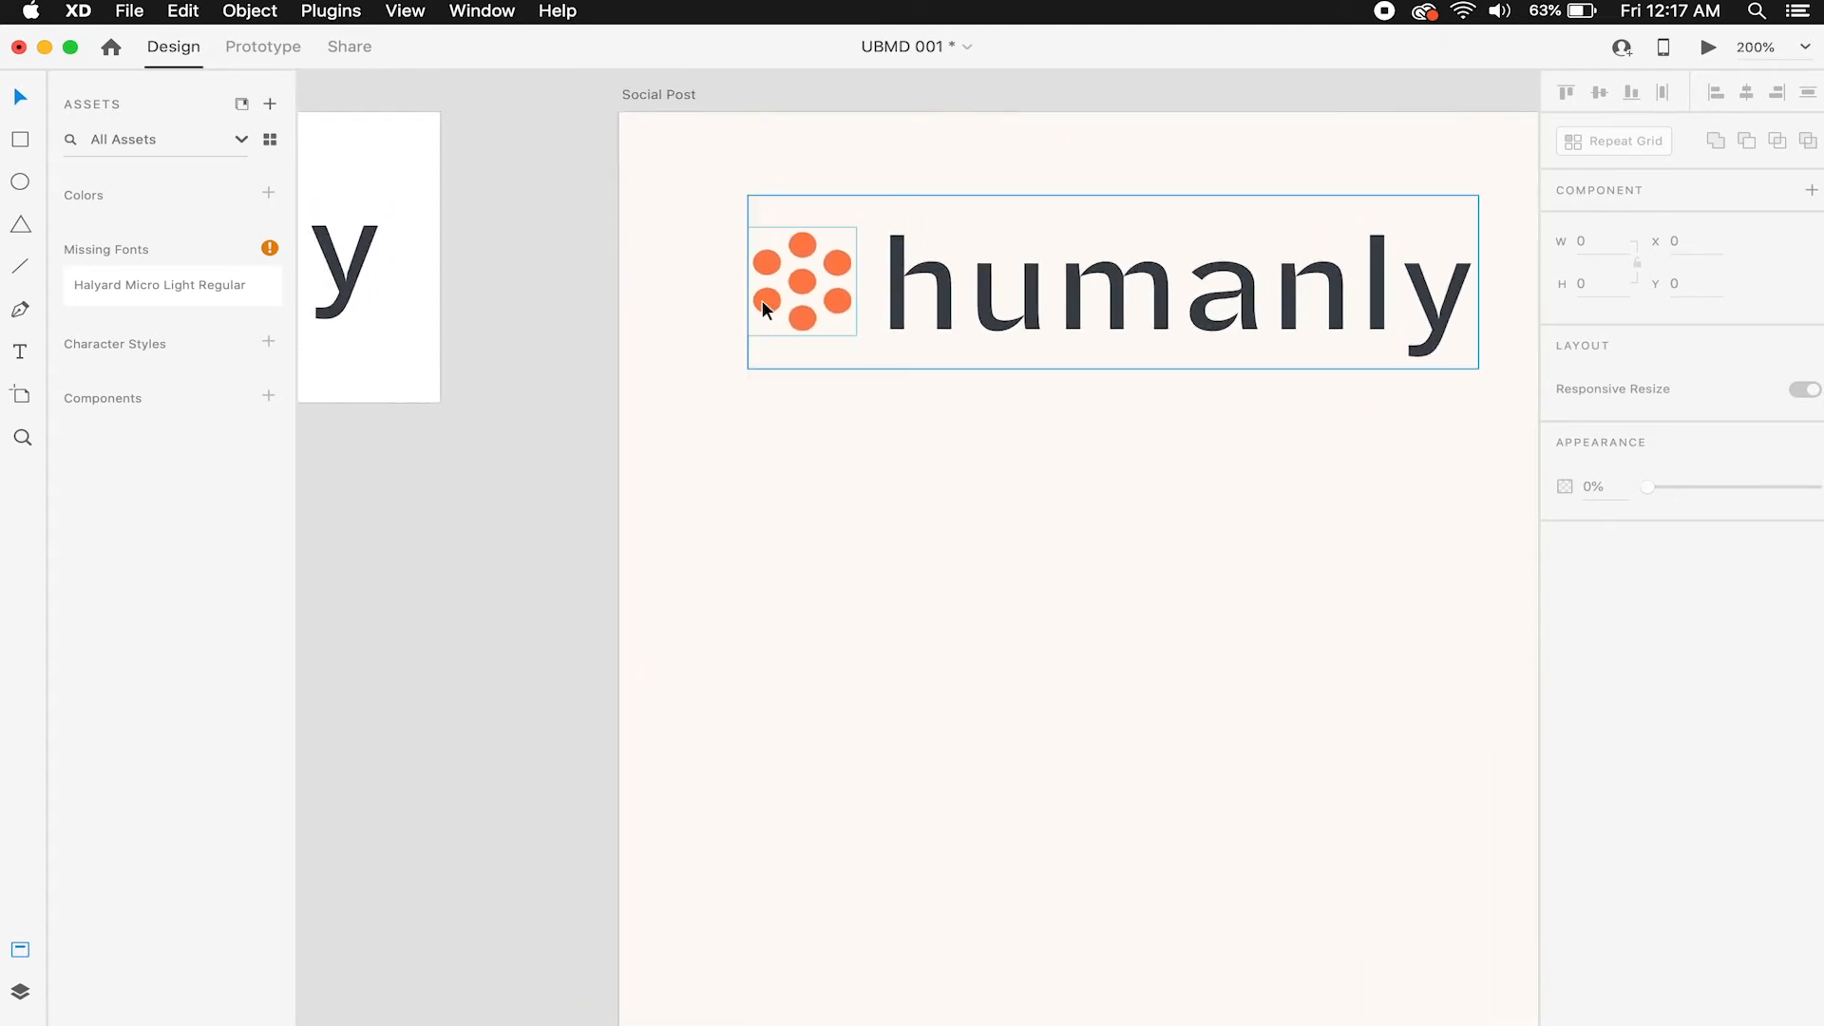
key(r)
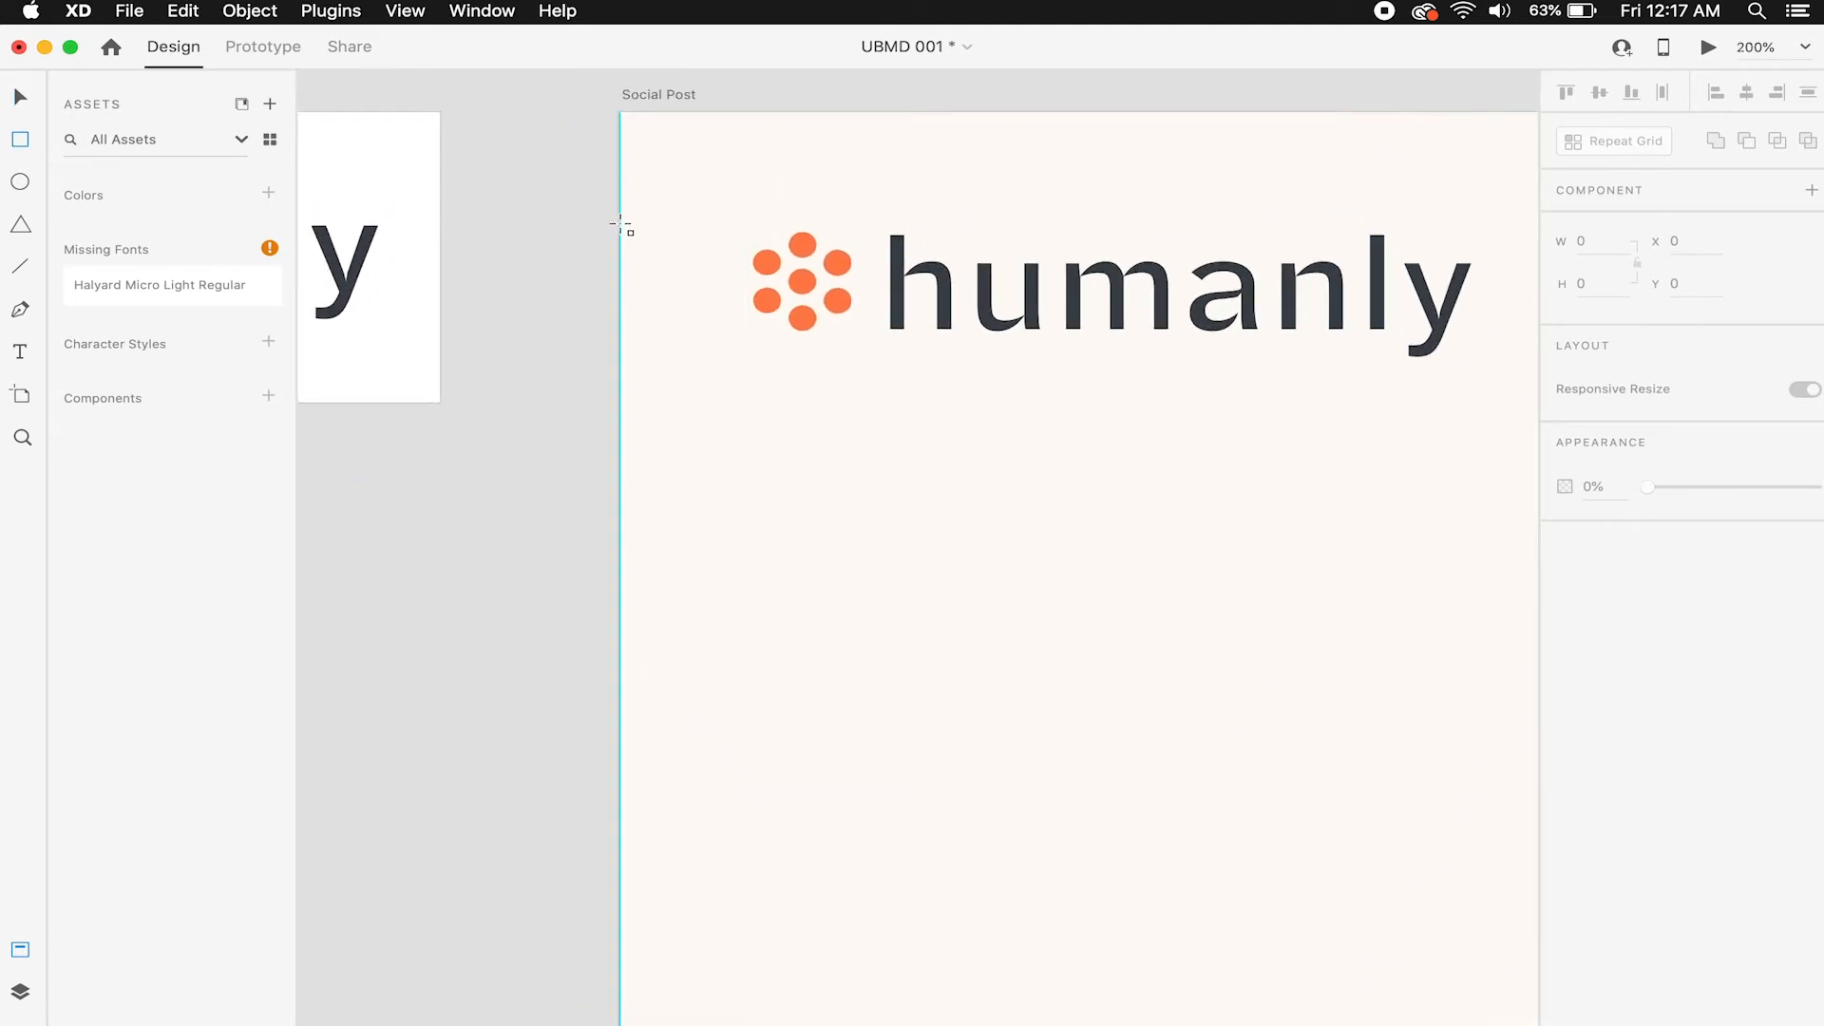
drag(622, 226, 735, 359)
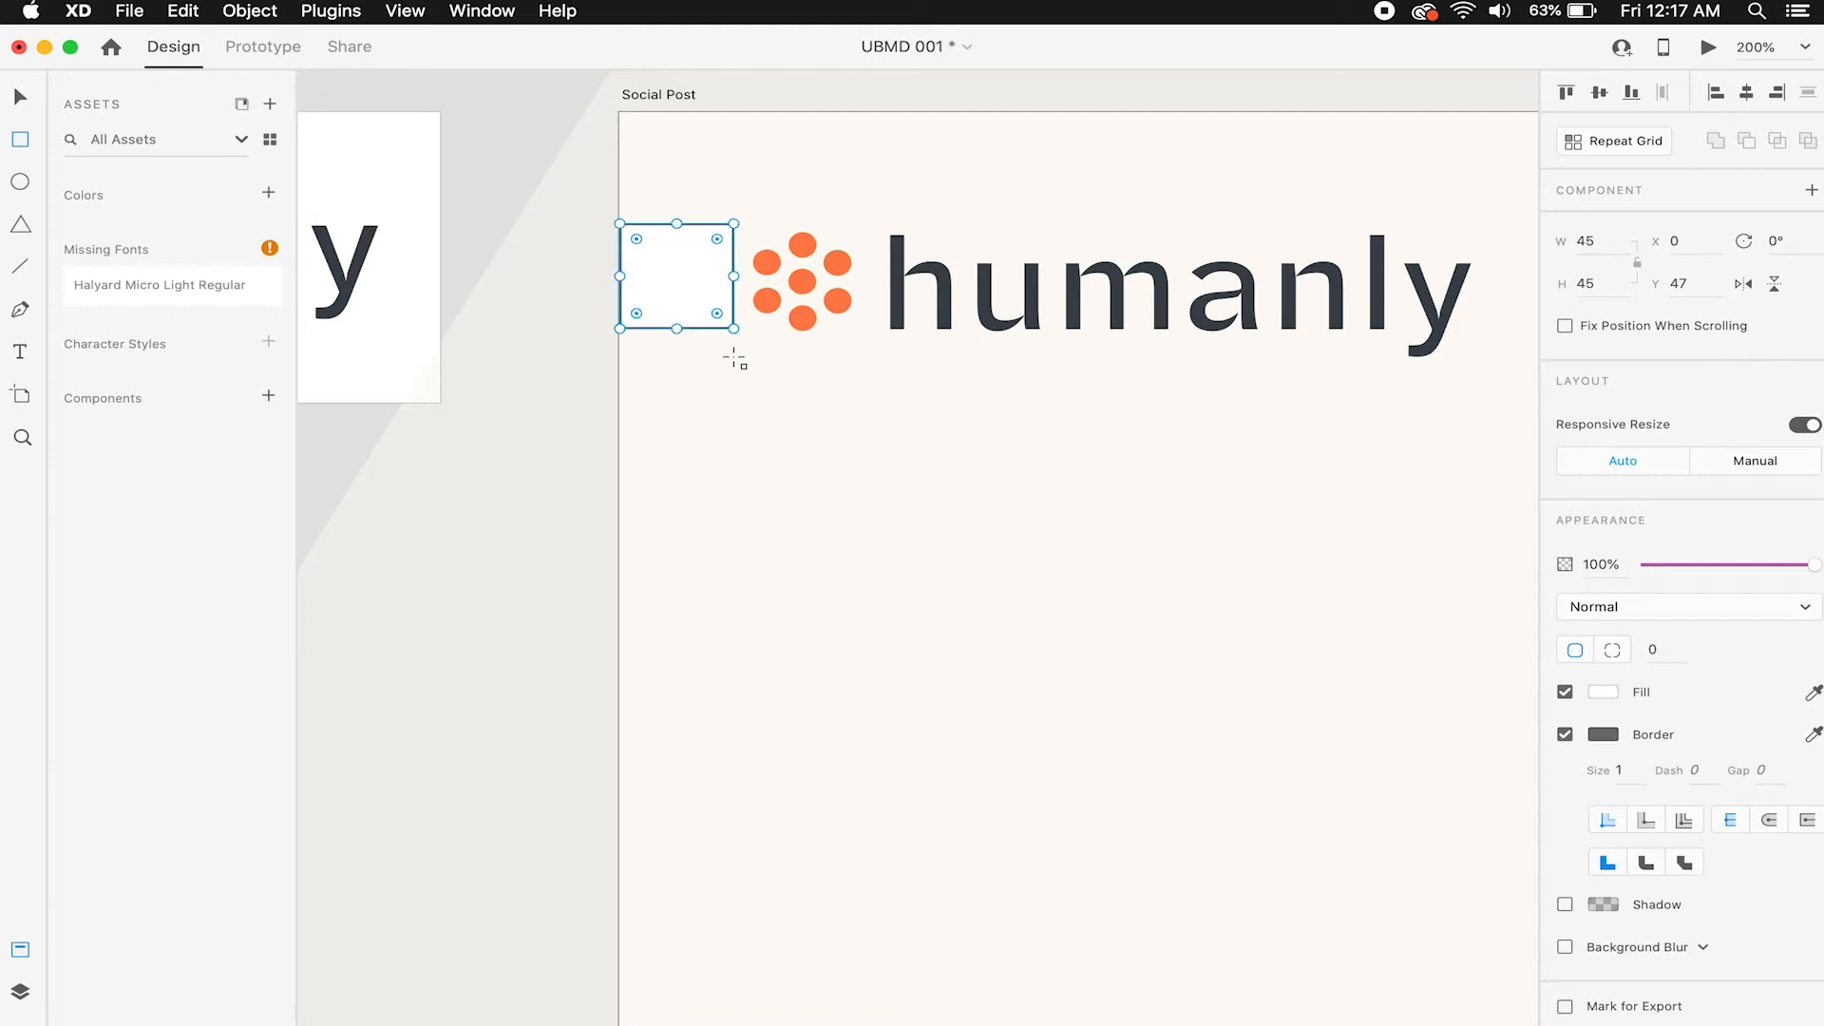
key(v)
click(1564, 734)
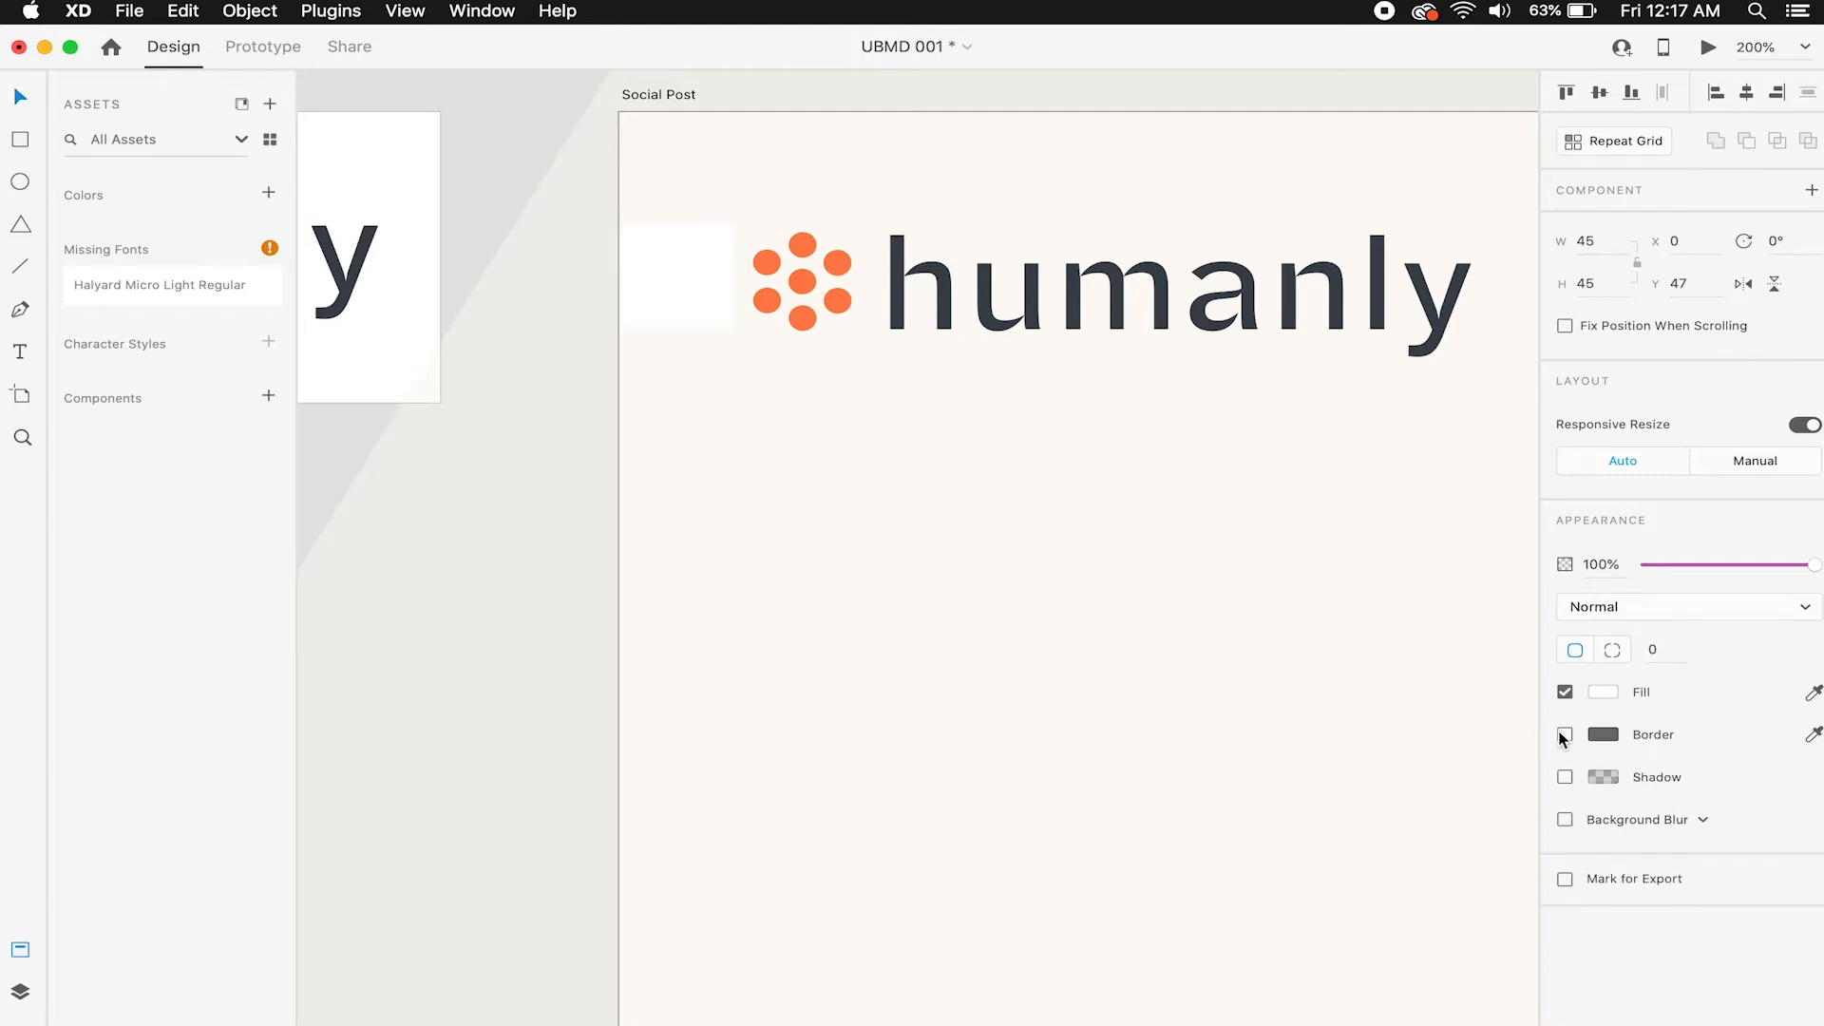
Fill the 45 by 45 spacer square with a dark red.
click(1612, 701)
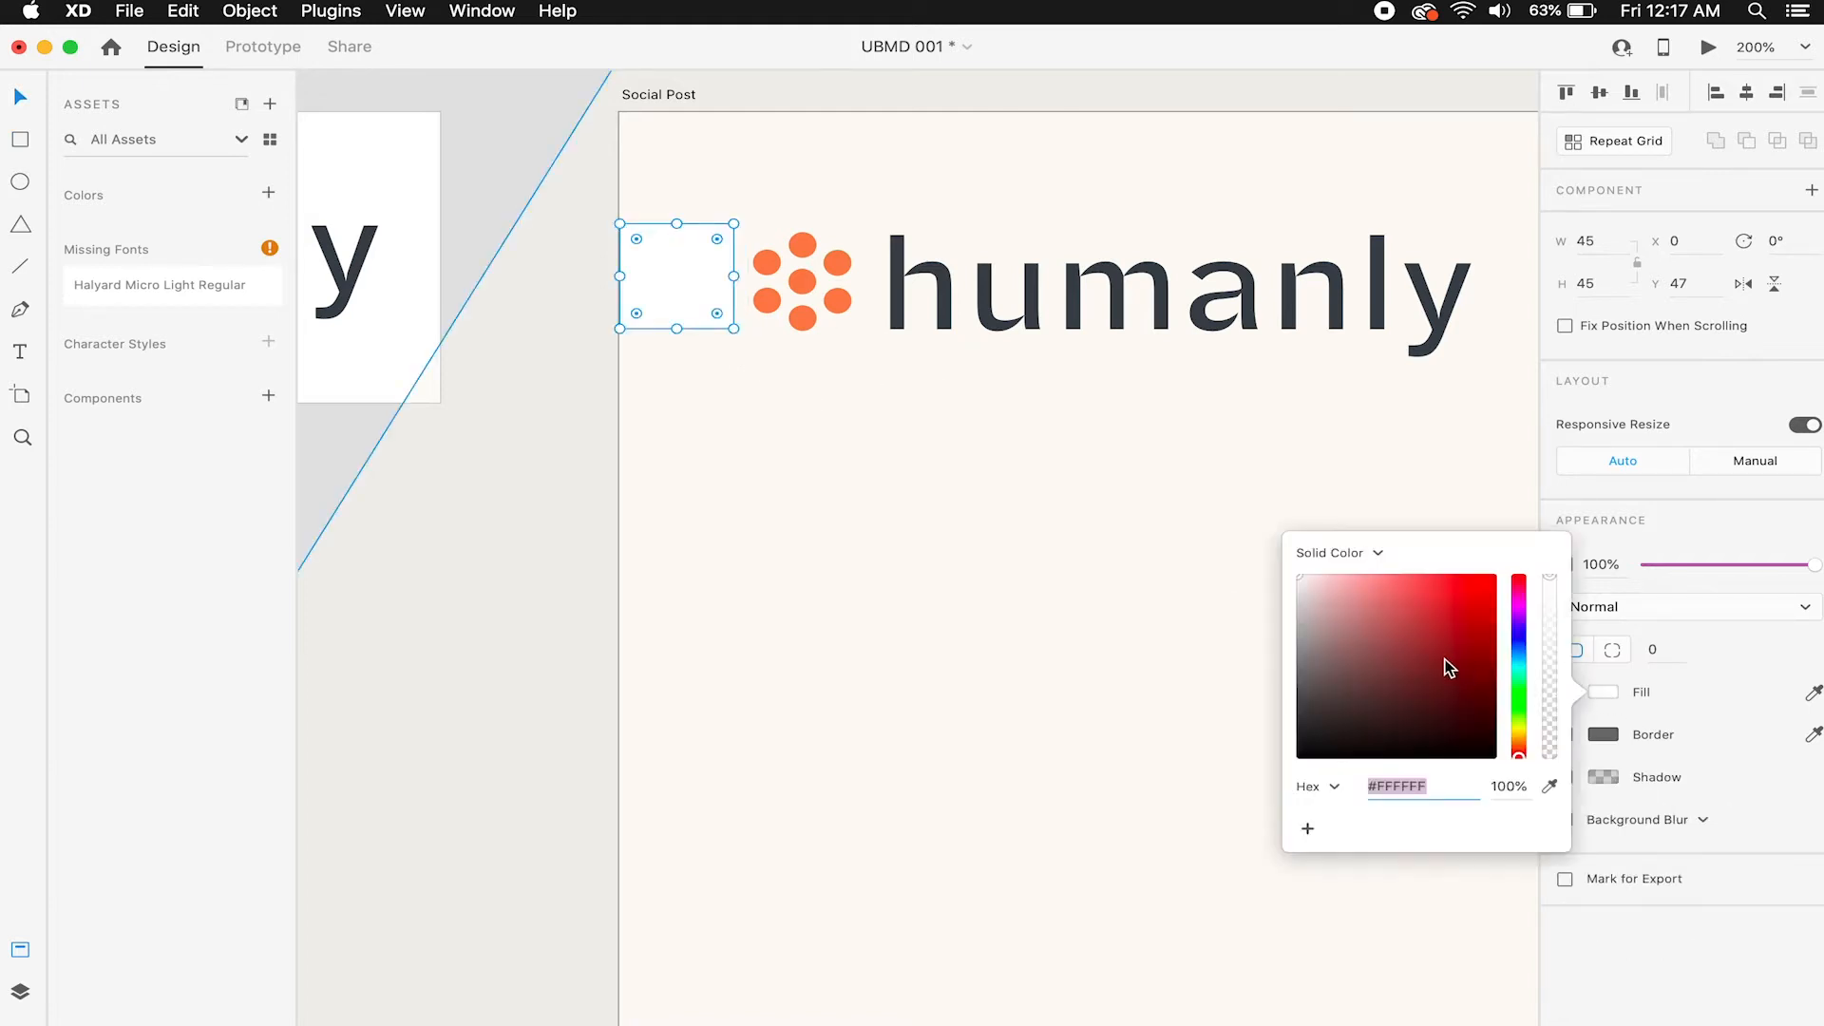
click(1445, 664)
click(524, 95)
click(652, 288)
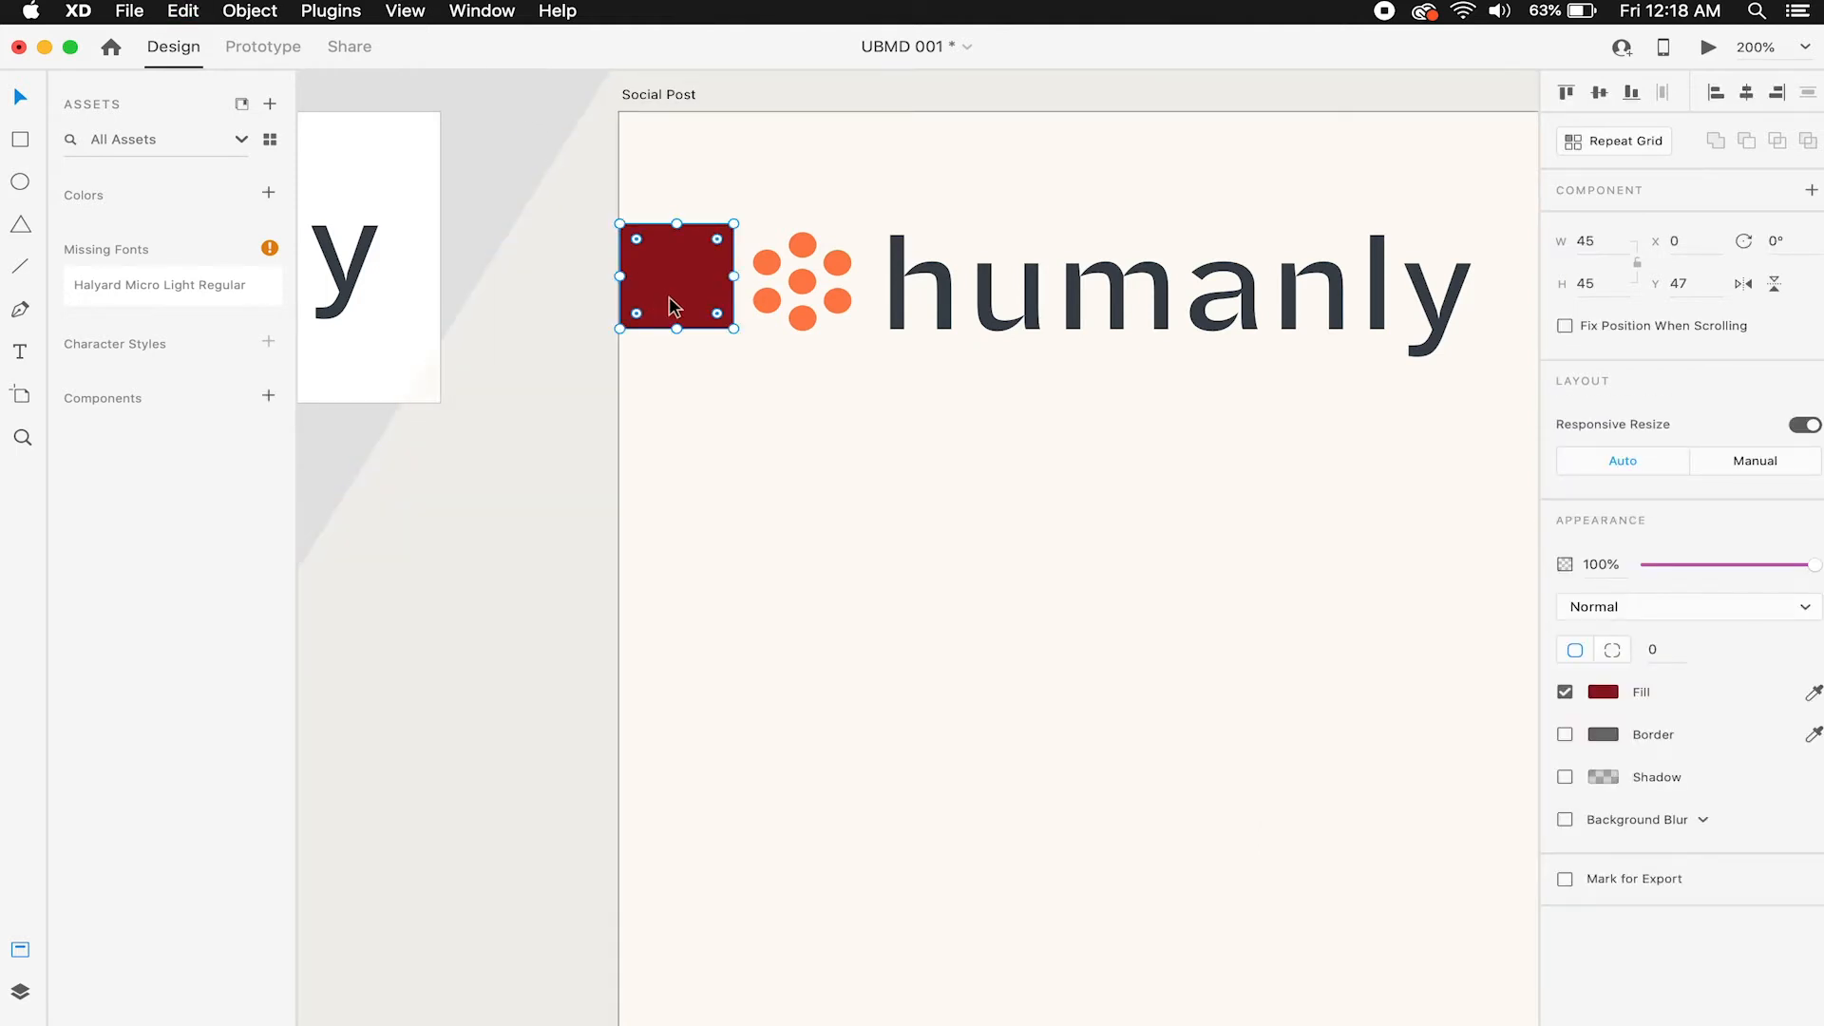
Place a copy of the red square above the logo icon at X 50, Y 0, and move the logo to X 43.29, Y 30.
drag(705, 309, 803, 242)
key(Left)
key(Left)
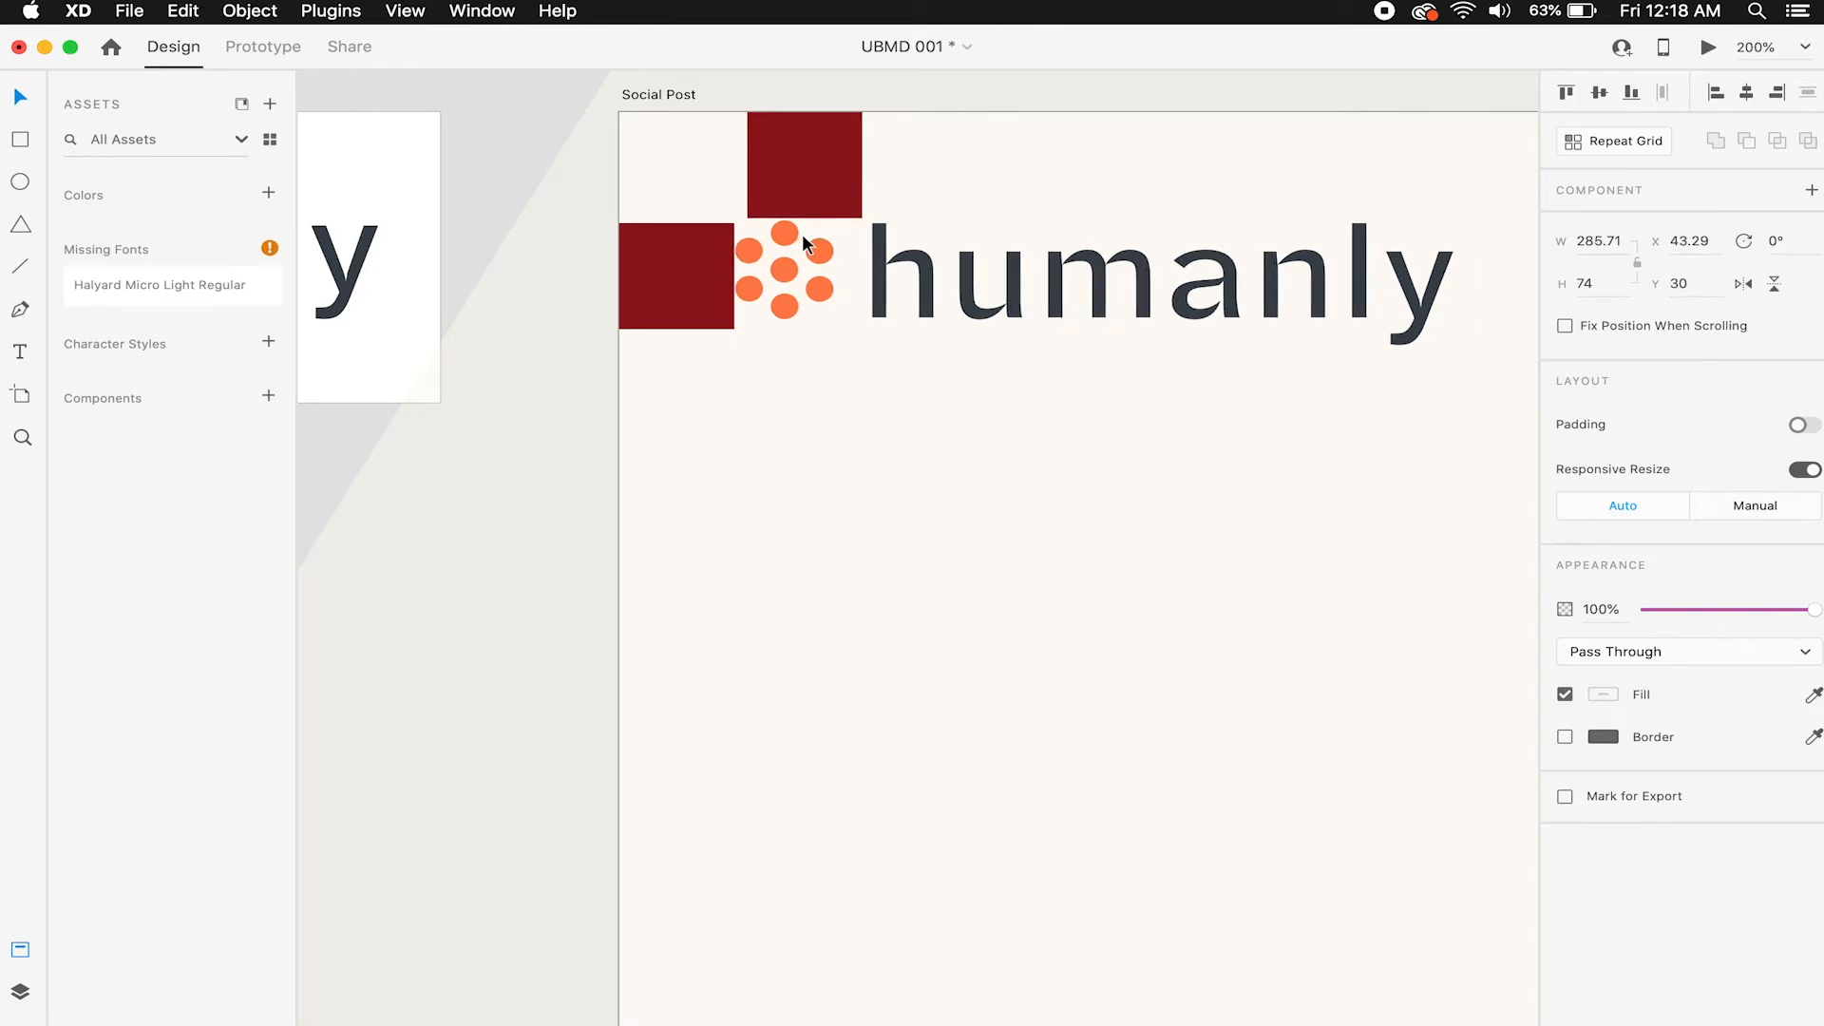
click(807, 181)
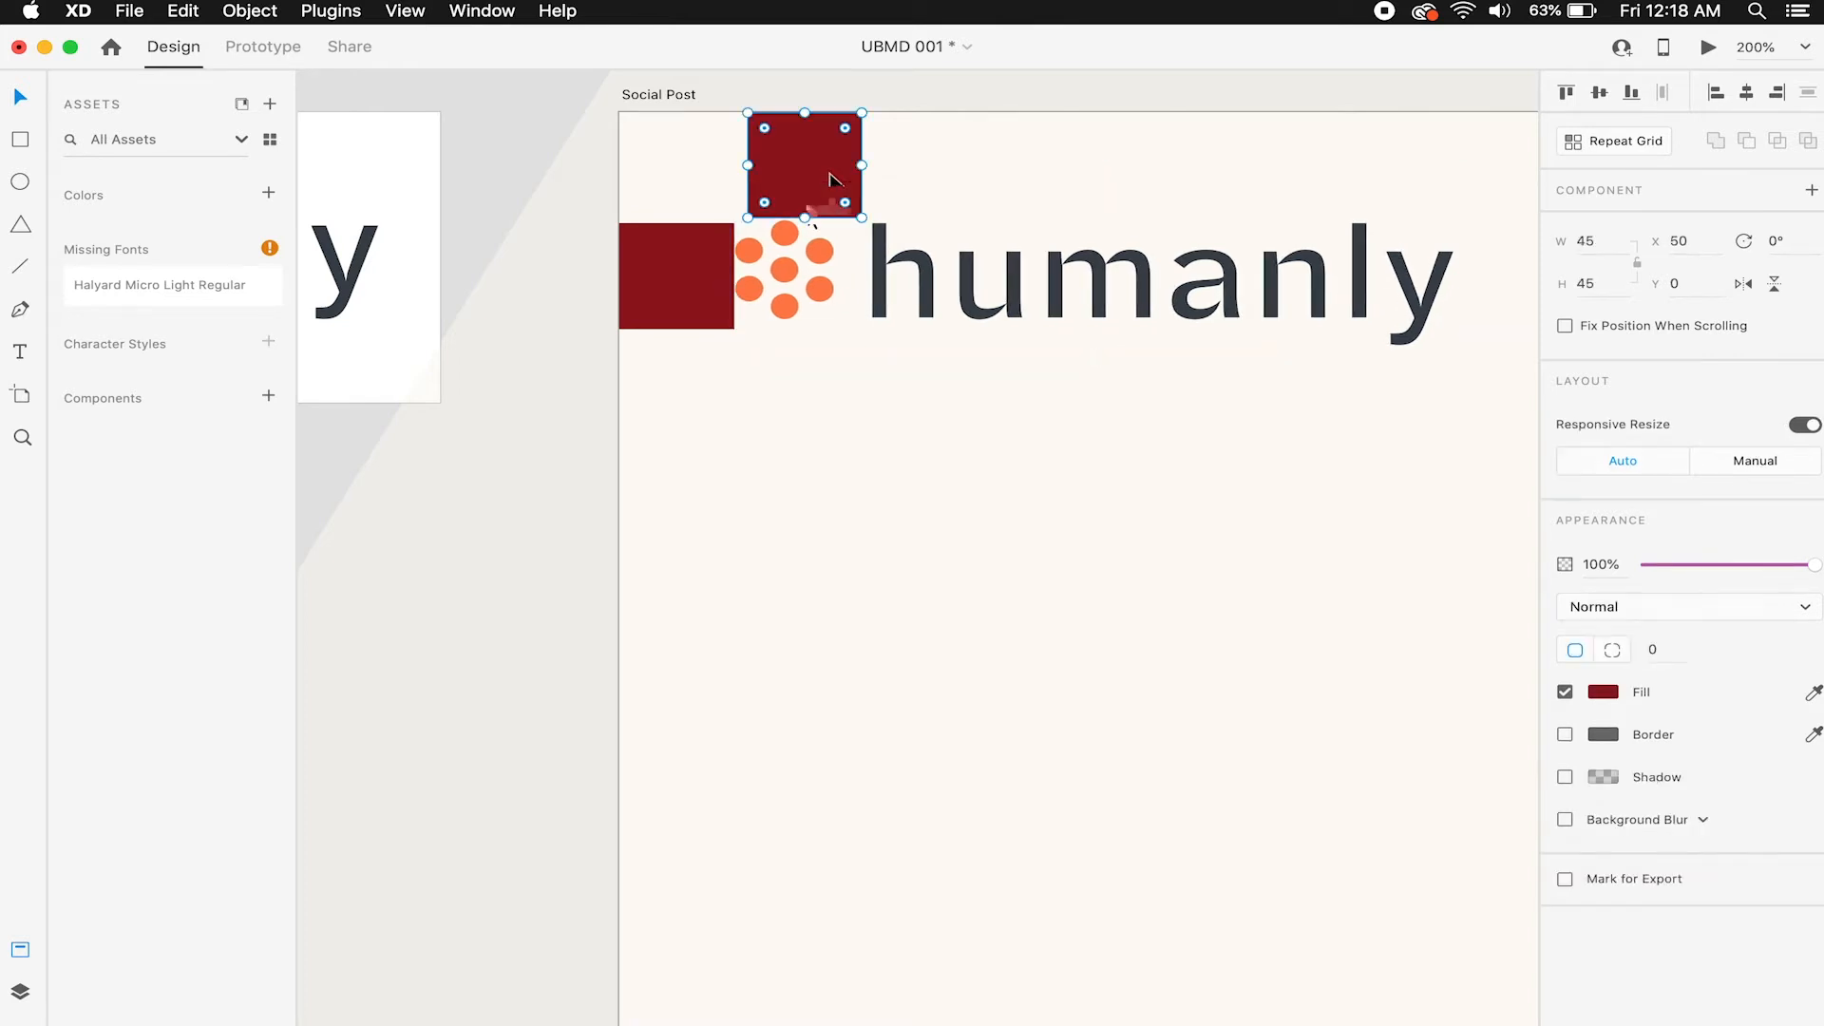
right_click(804, 172)
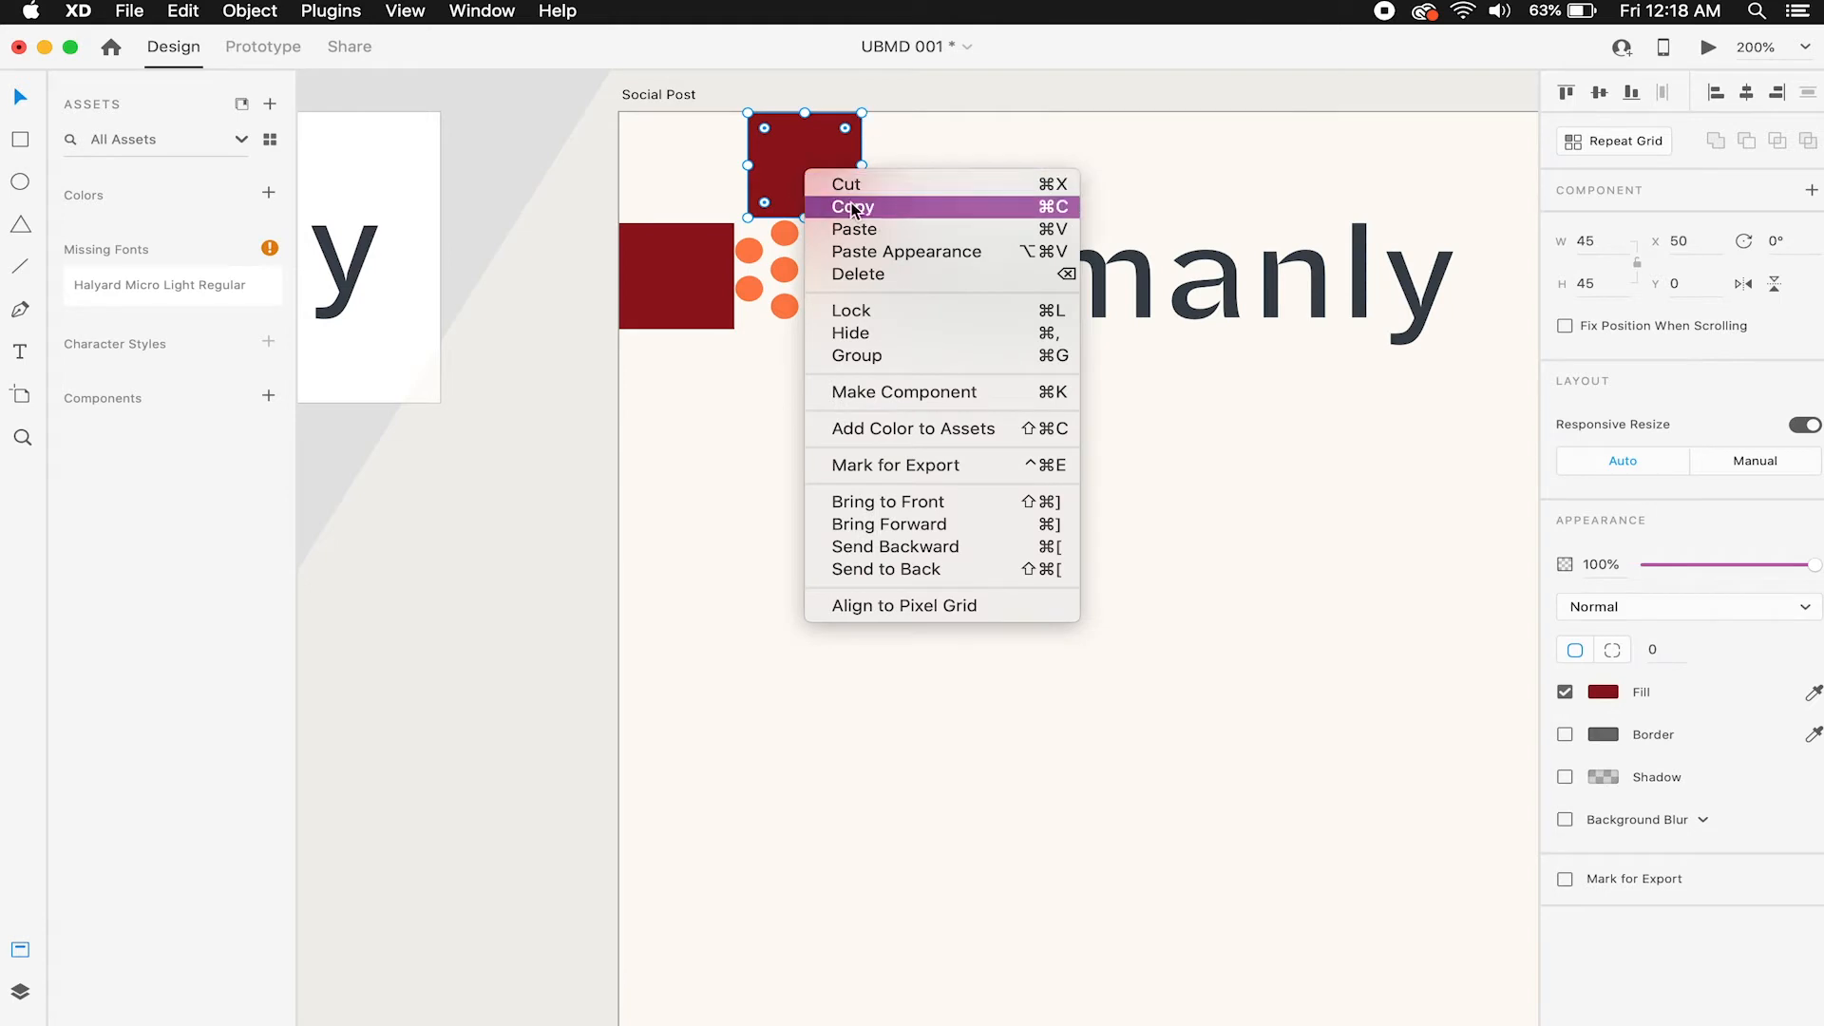
click(958, 108)
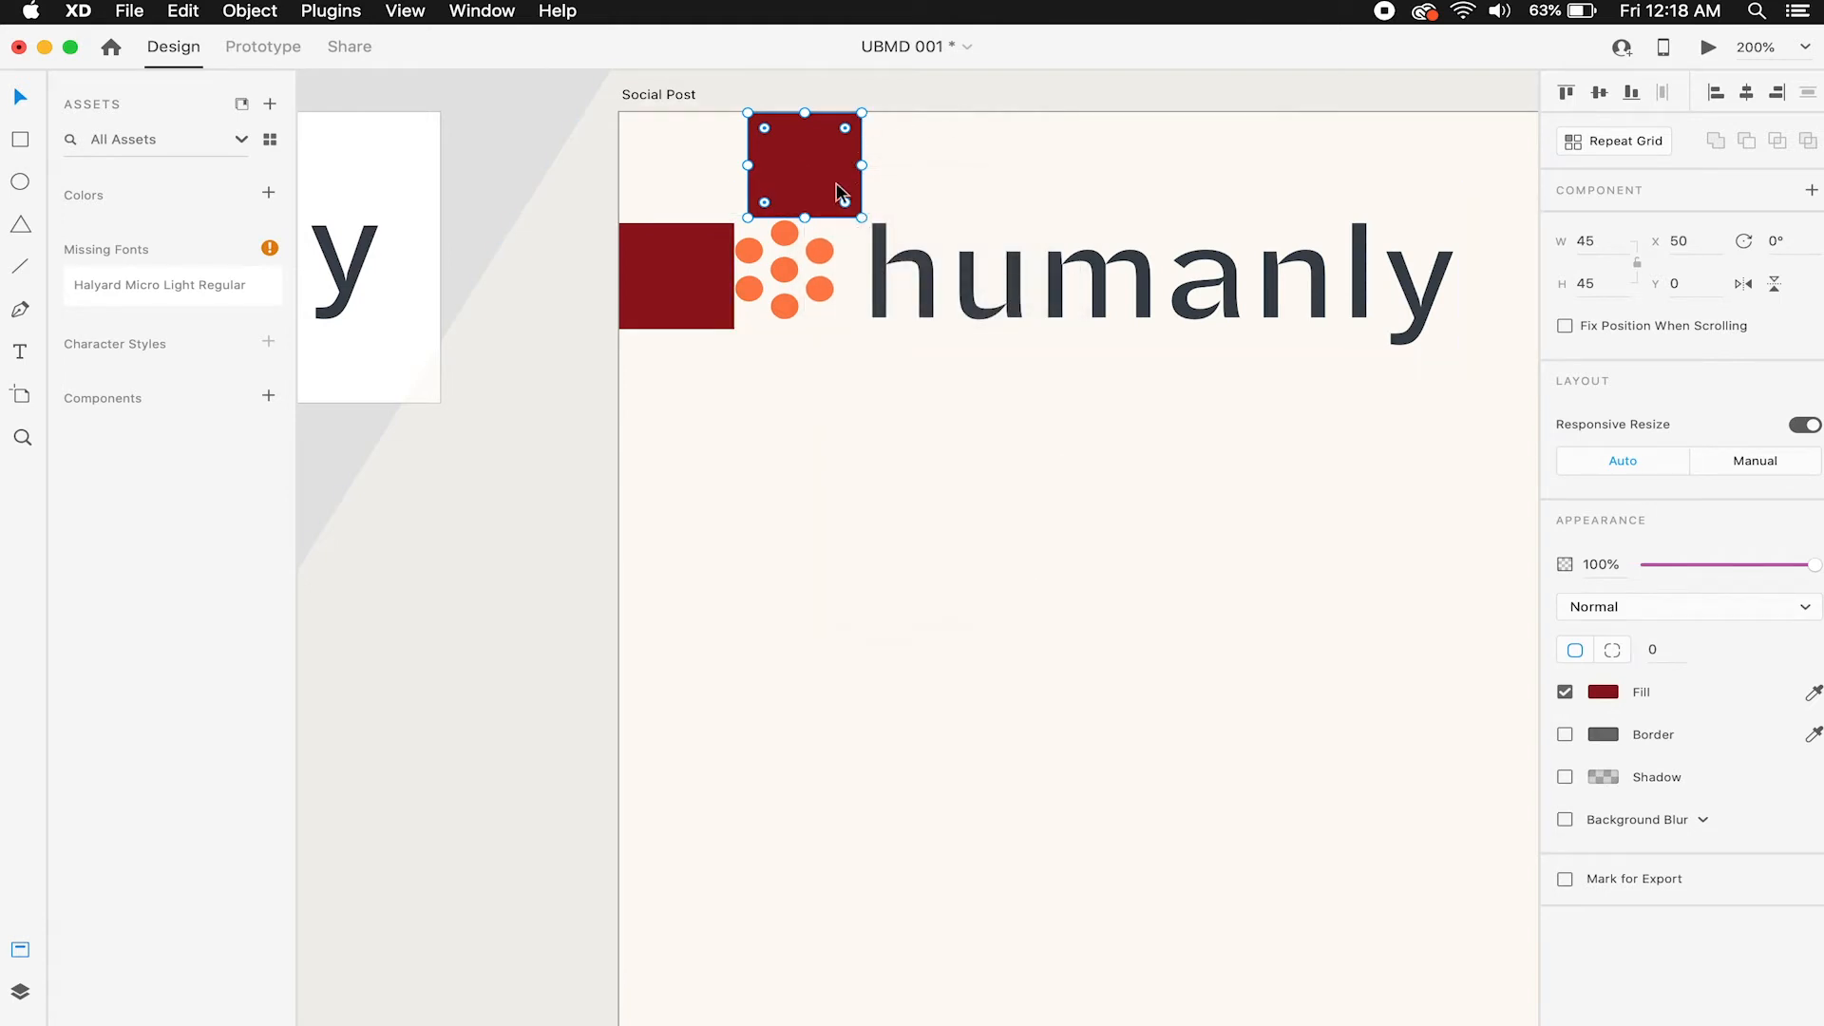
click(910, 81)
Fine-tune the logo's vertical position against the upper red square, placing it at Y 29.
super+click(814, 230)
super+click(814, 230)
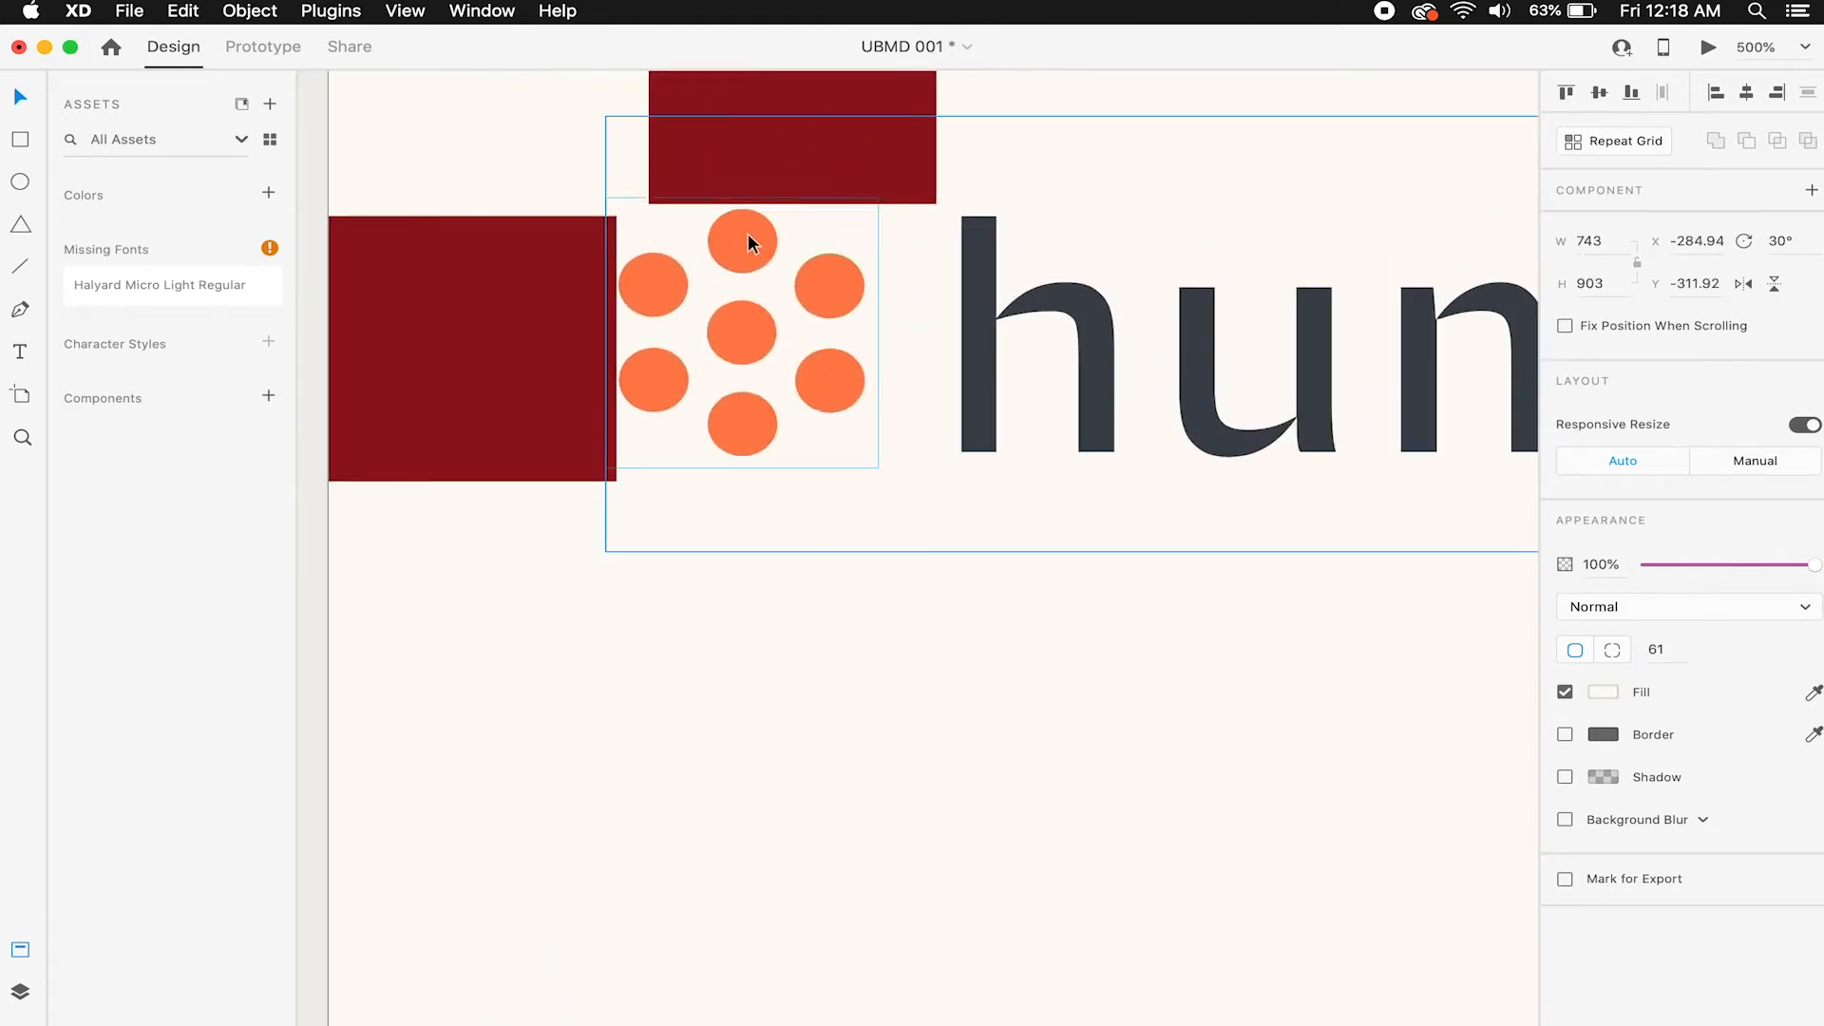
click(756, 254)
key(Left)
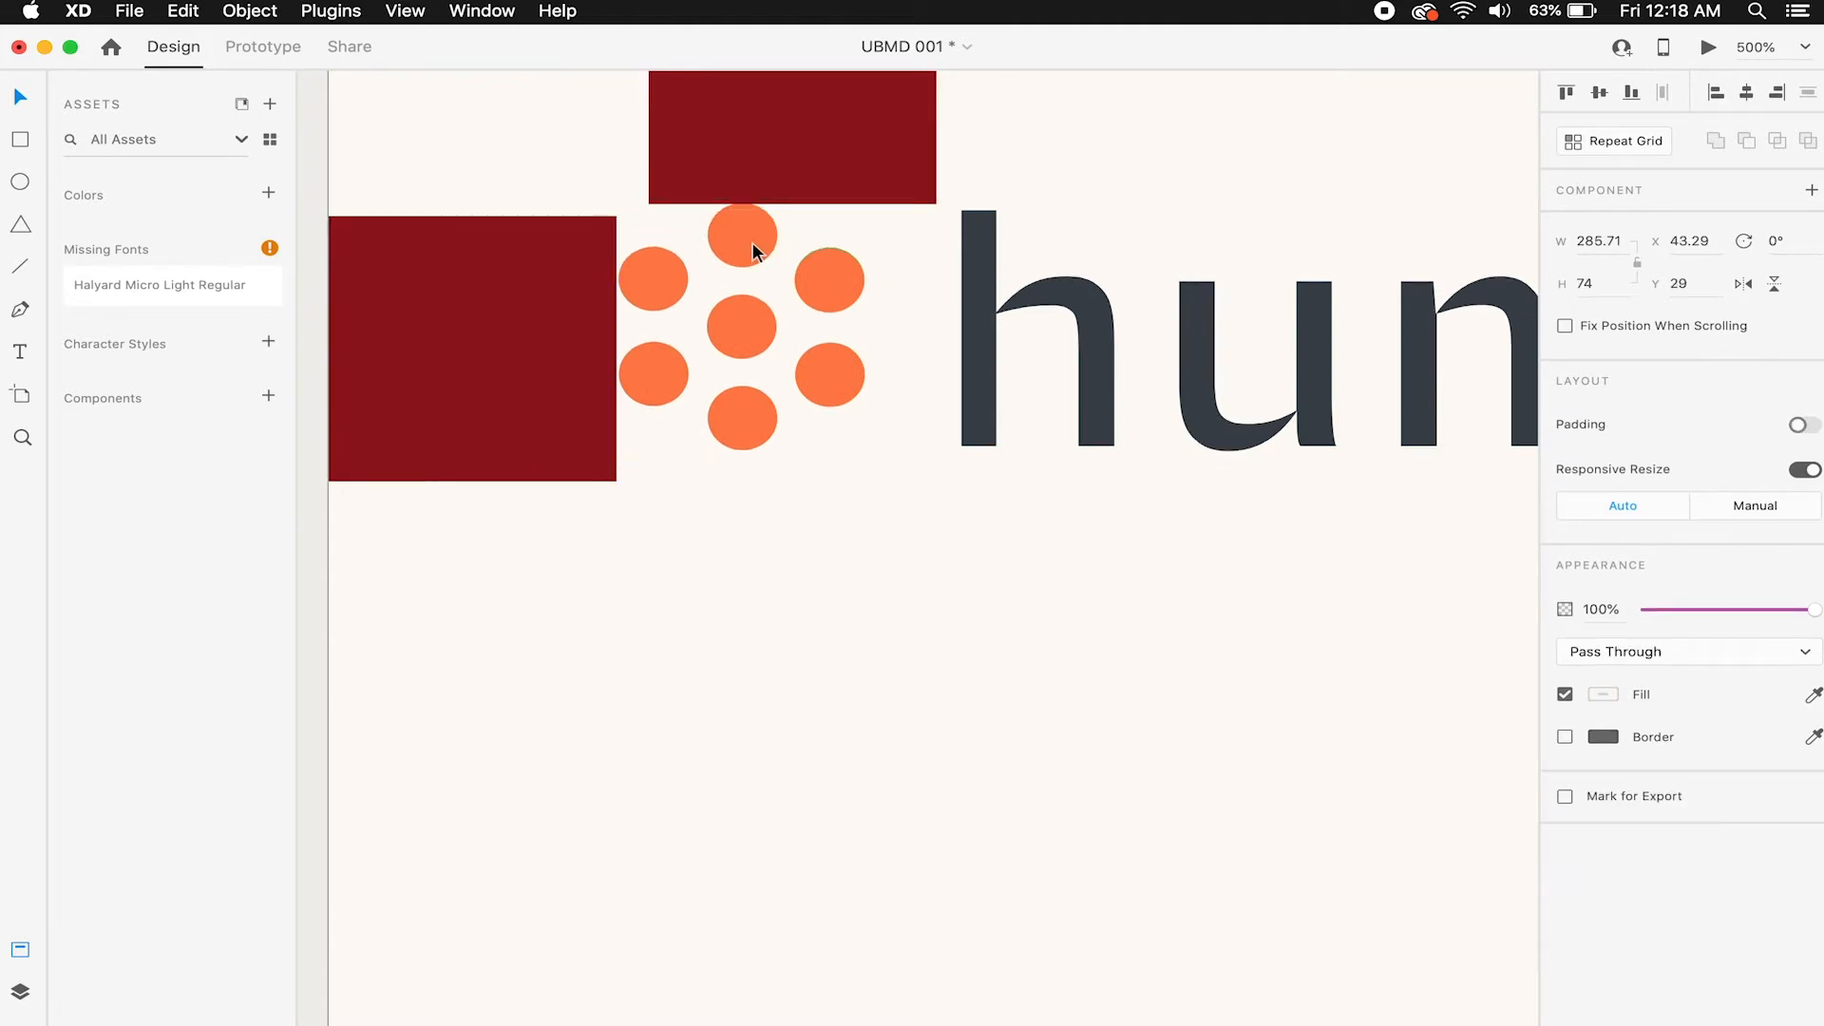
key(Right)
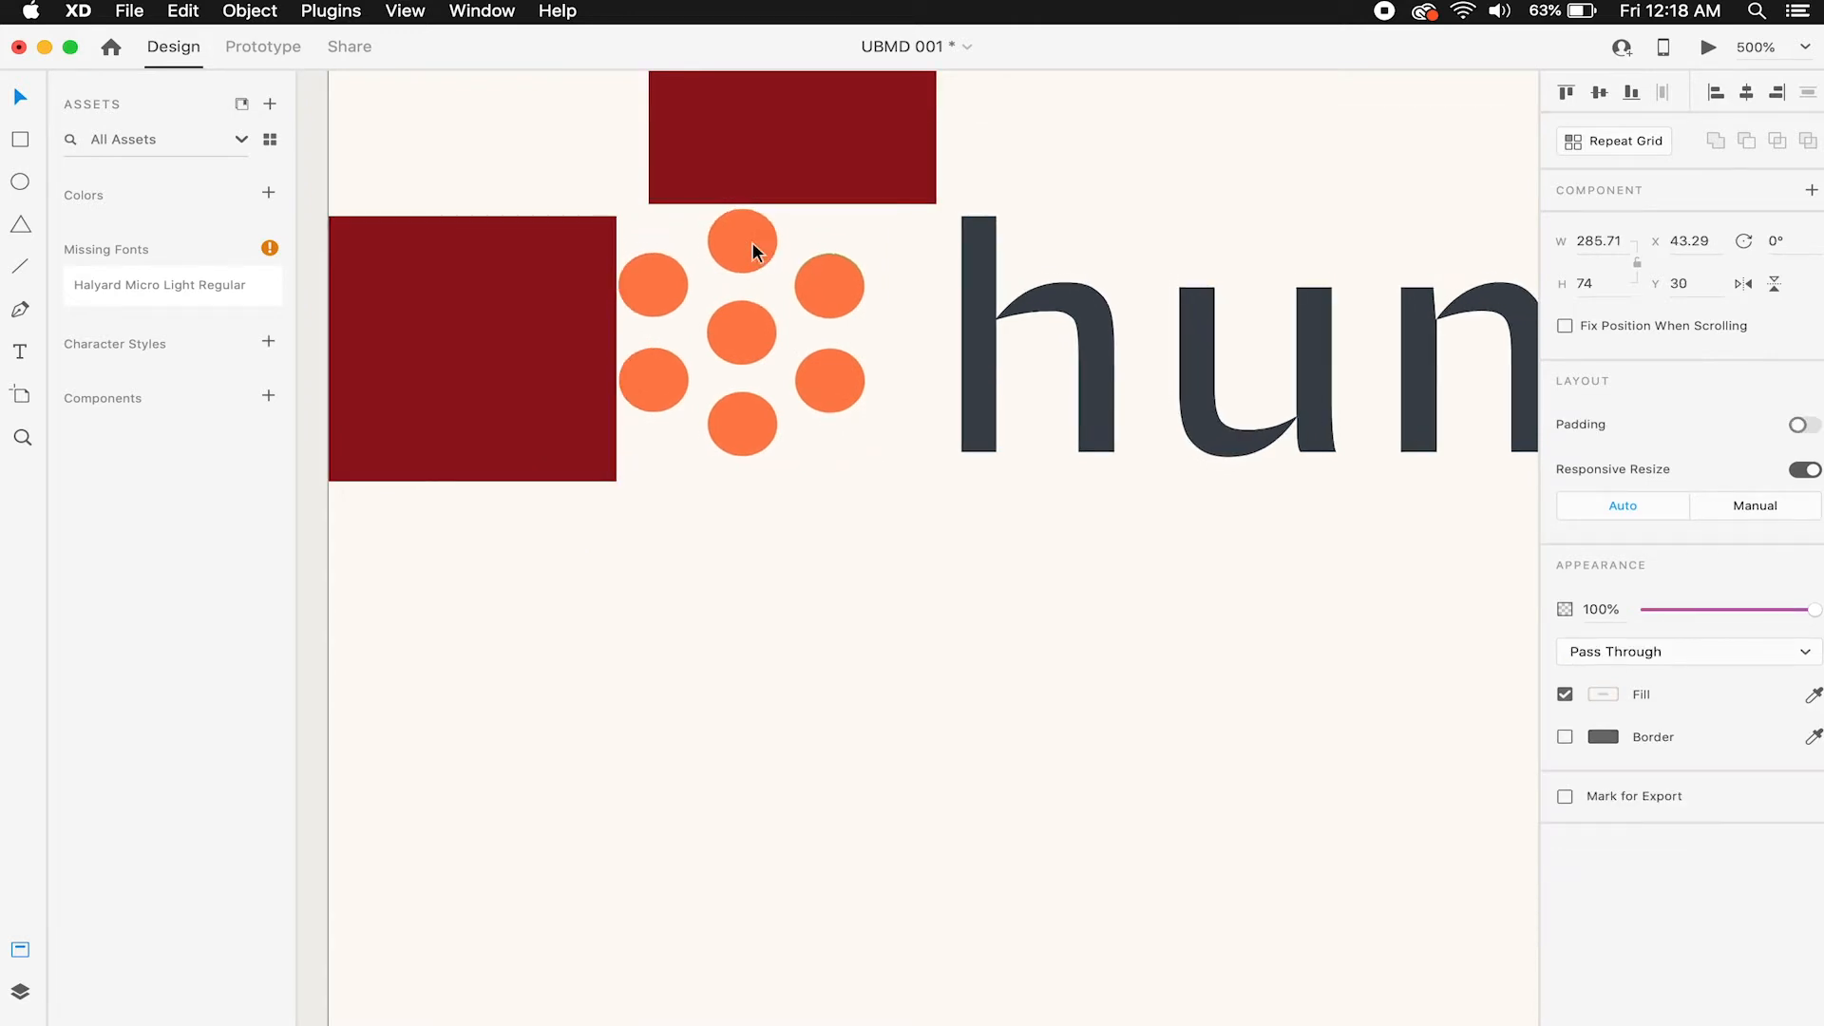
key(Up)
Delete both red spacer squares from the Social Post artboard.
alt+super+click(749, 220)
alt+super+click(750, 220)
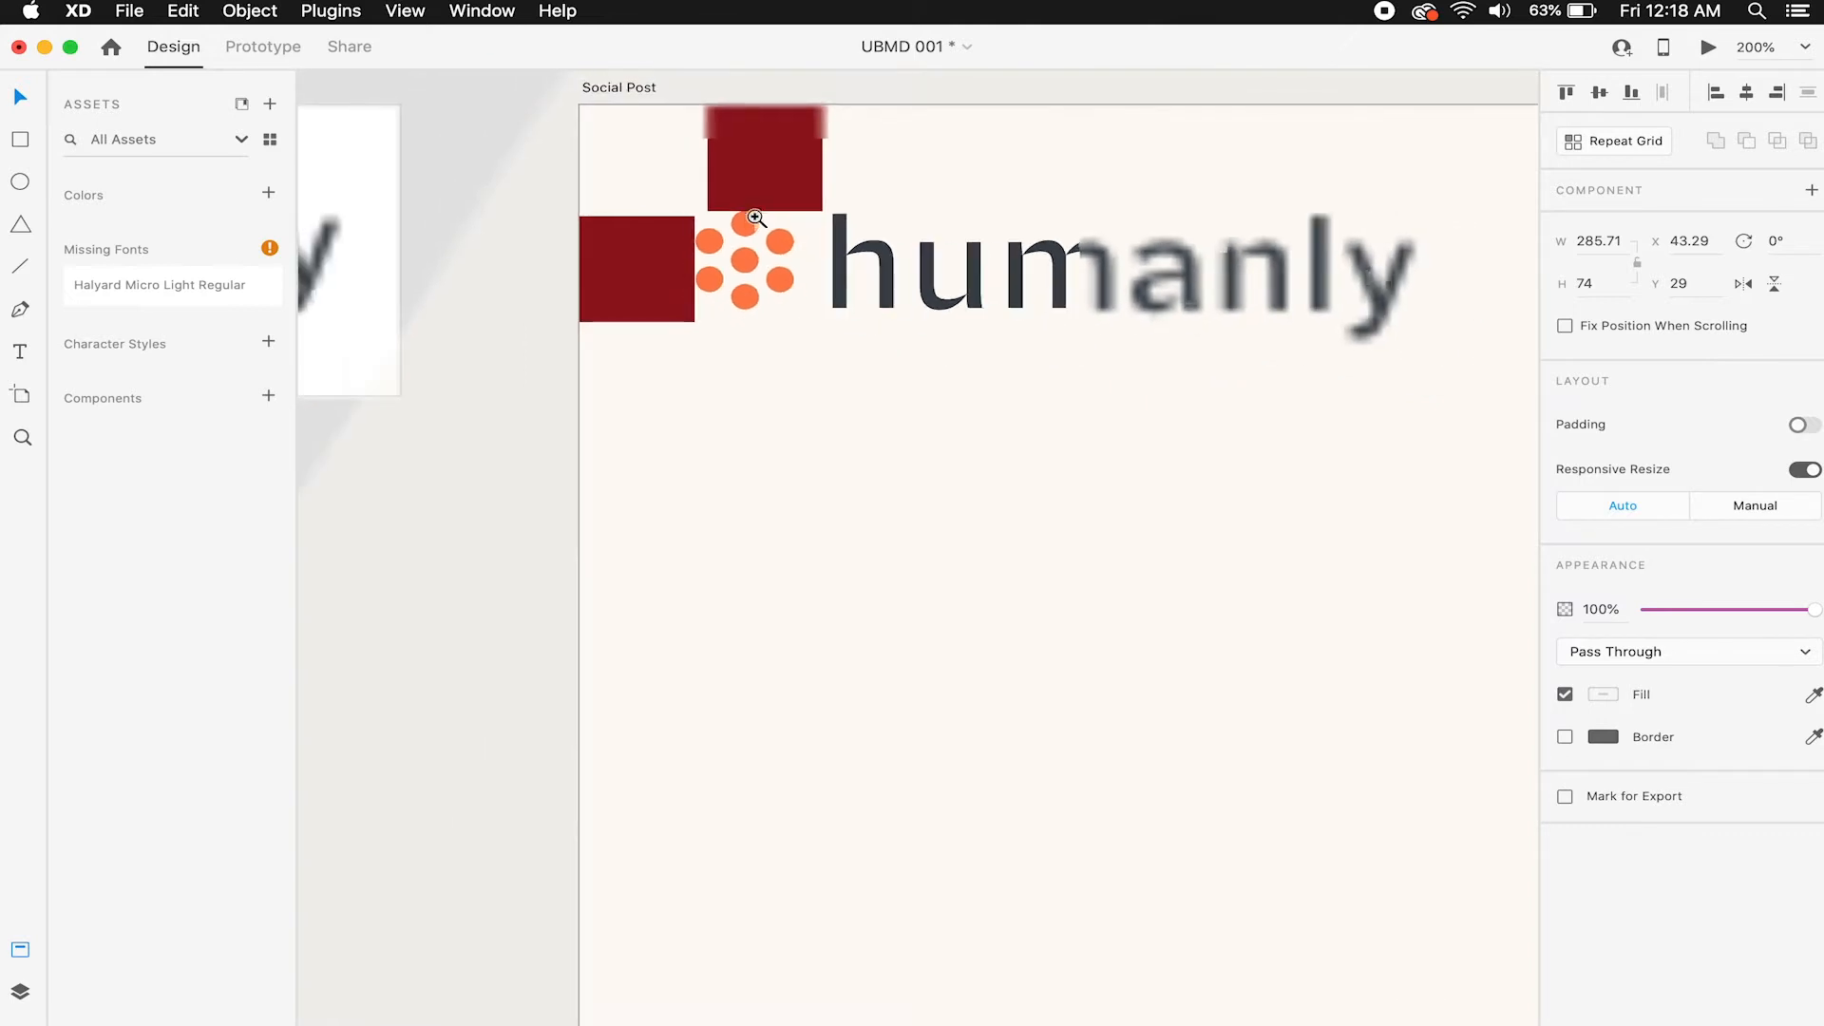
alt+super+click(749, 220)
alt+super+click(749, 219)
click(596, 117)
click(765, 187)
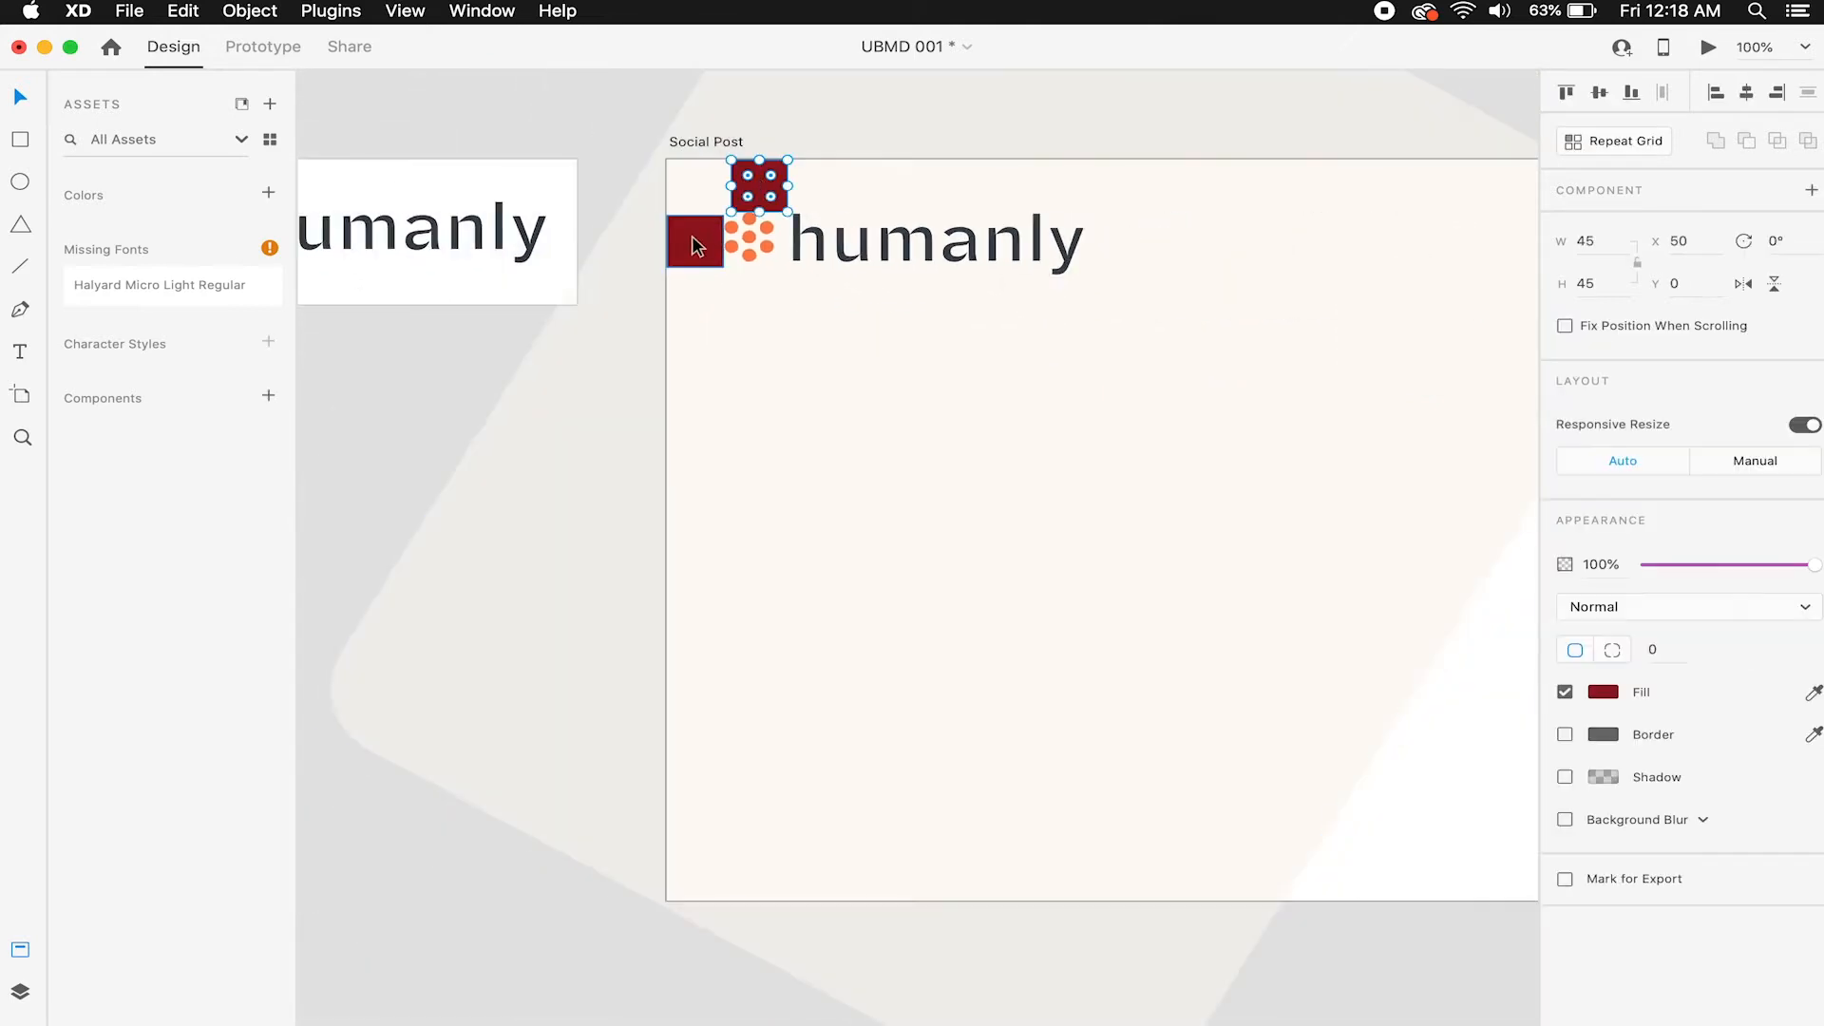
shift+click(693, 238)
key(Delete)
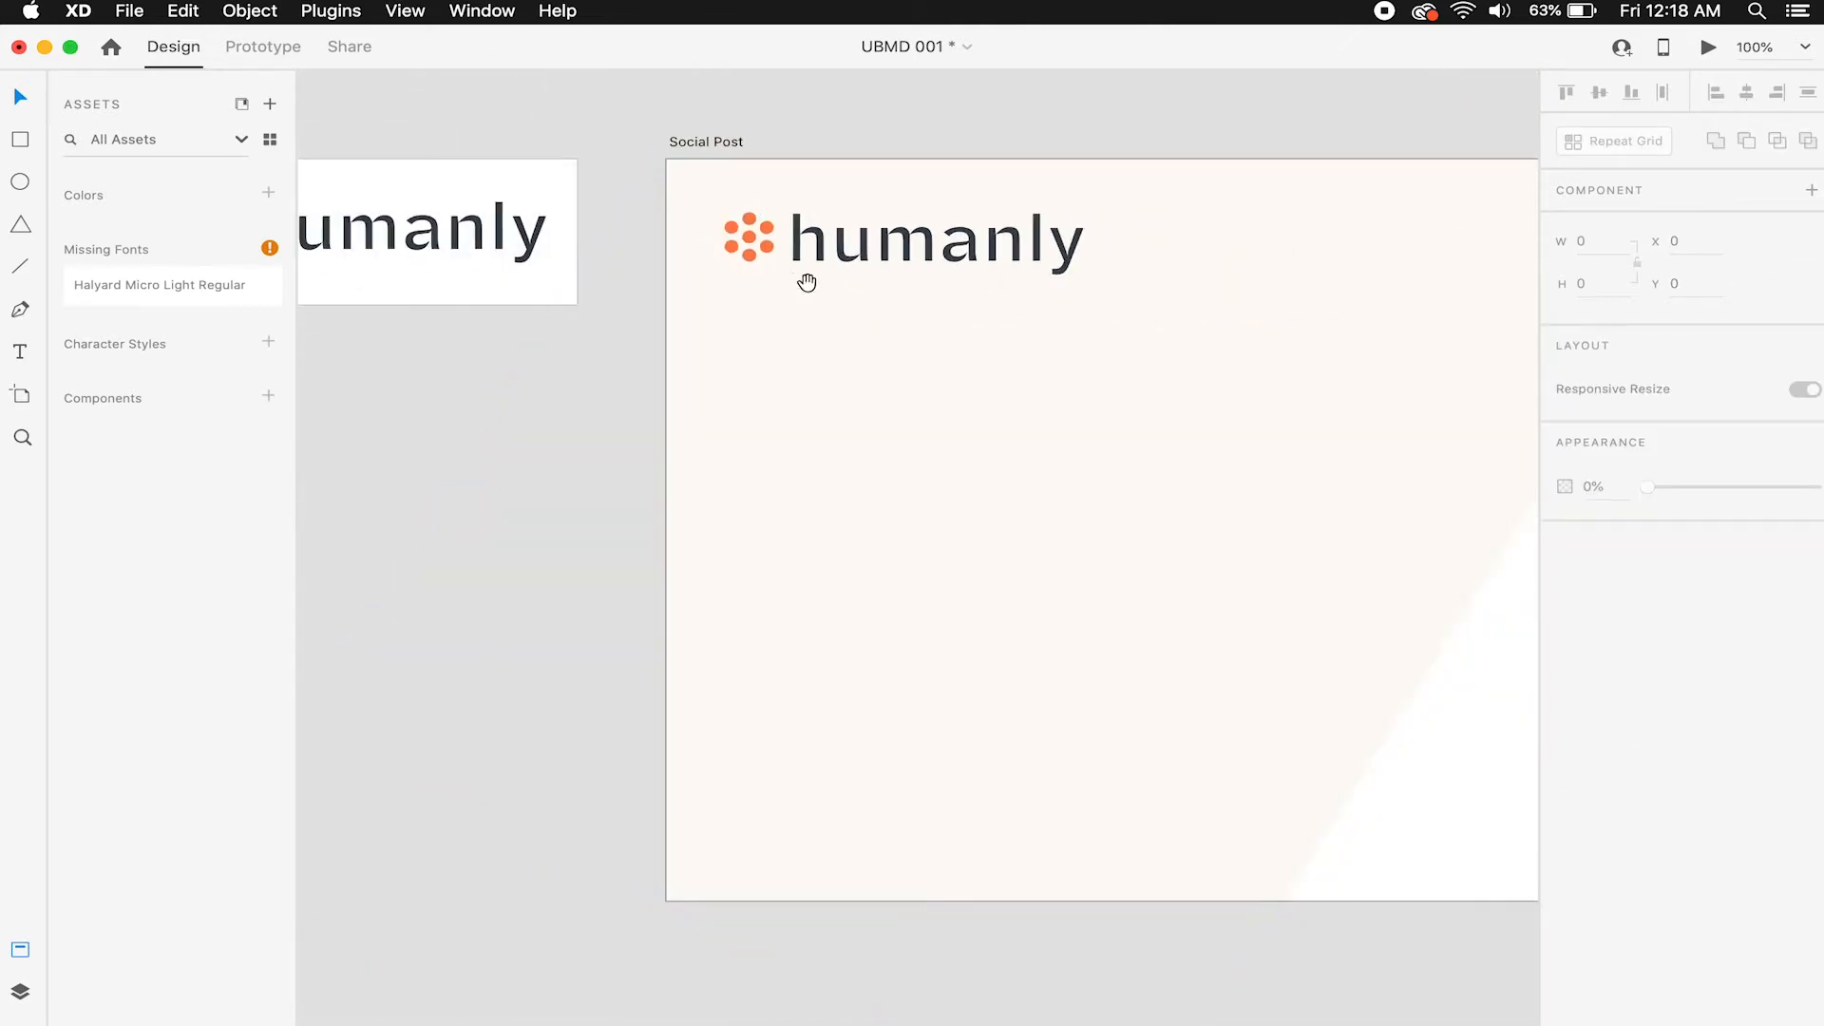
Check the logo's placement on the whole Social Post artboard and save the UBMD 001 document.
alt+super+click(881, 274)
alt+super+click(879, 274)
alt+super+click(999, 281)
super+click(986, 264)
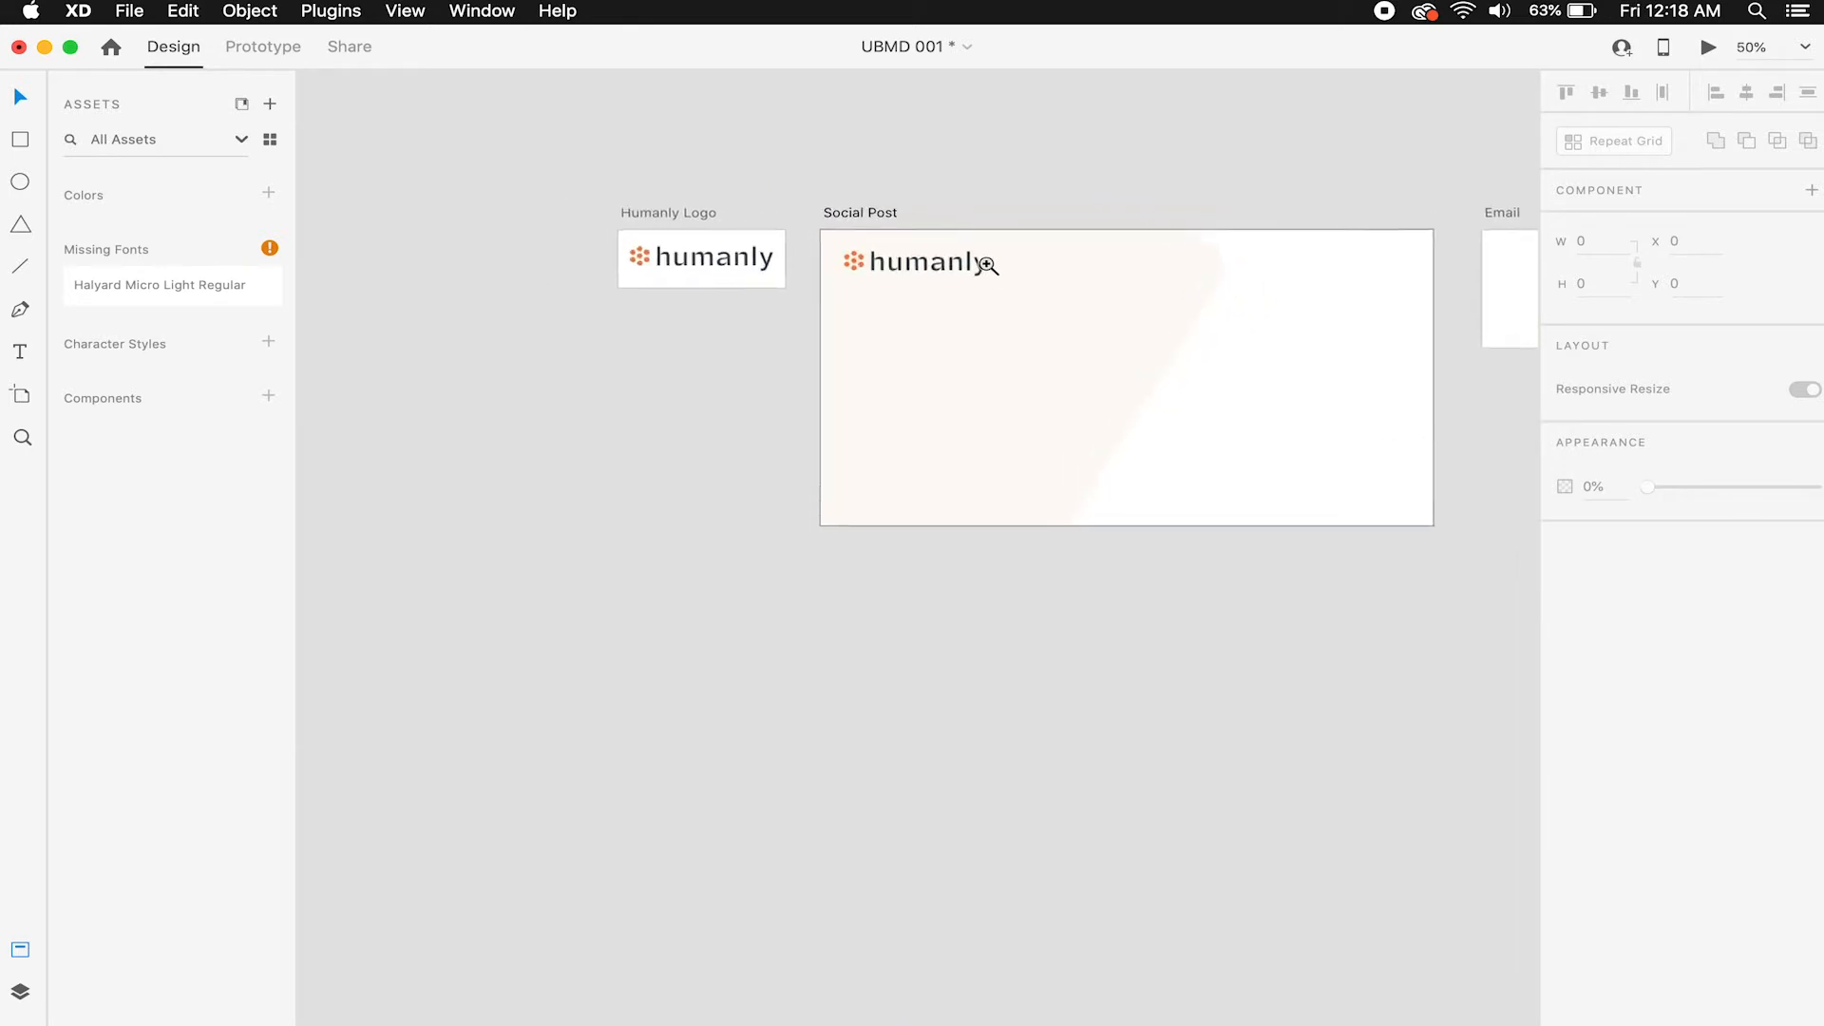
super+click(985, 263)
key(super+s)
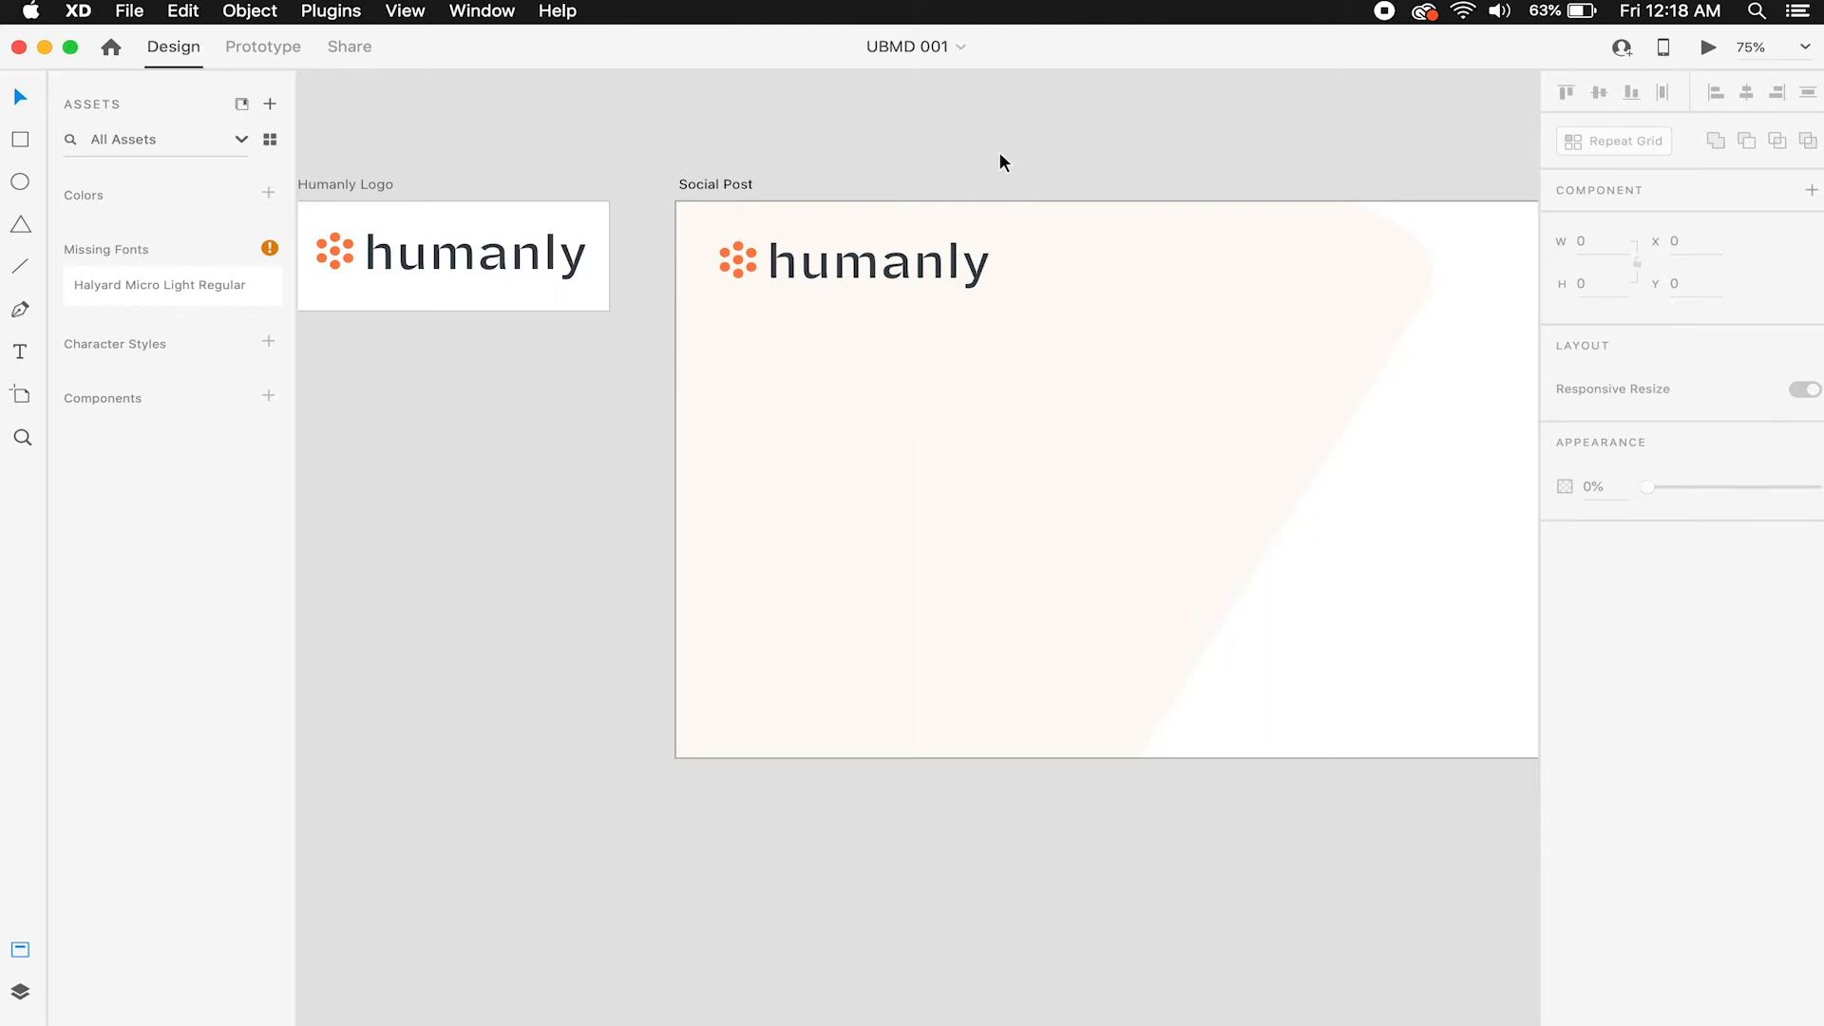
Review the cloud Save As and Save As Local Document options for UBMD 001, closing each dialog.
click(129, 11)
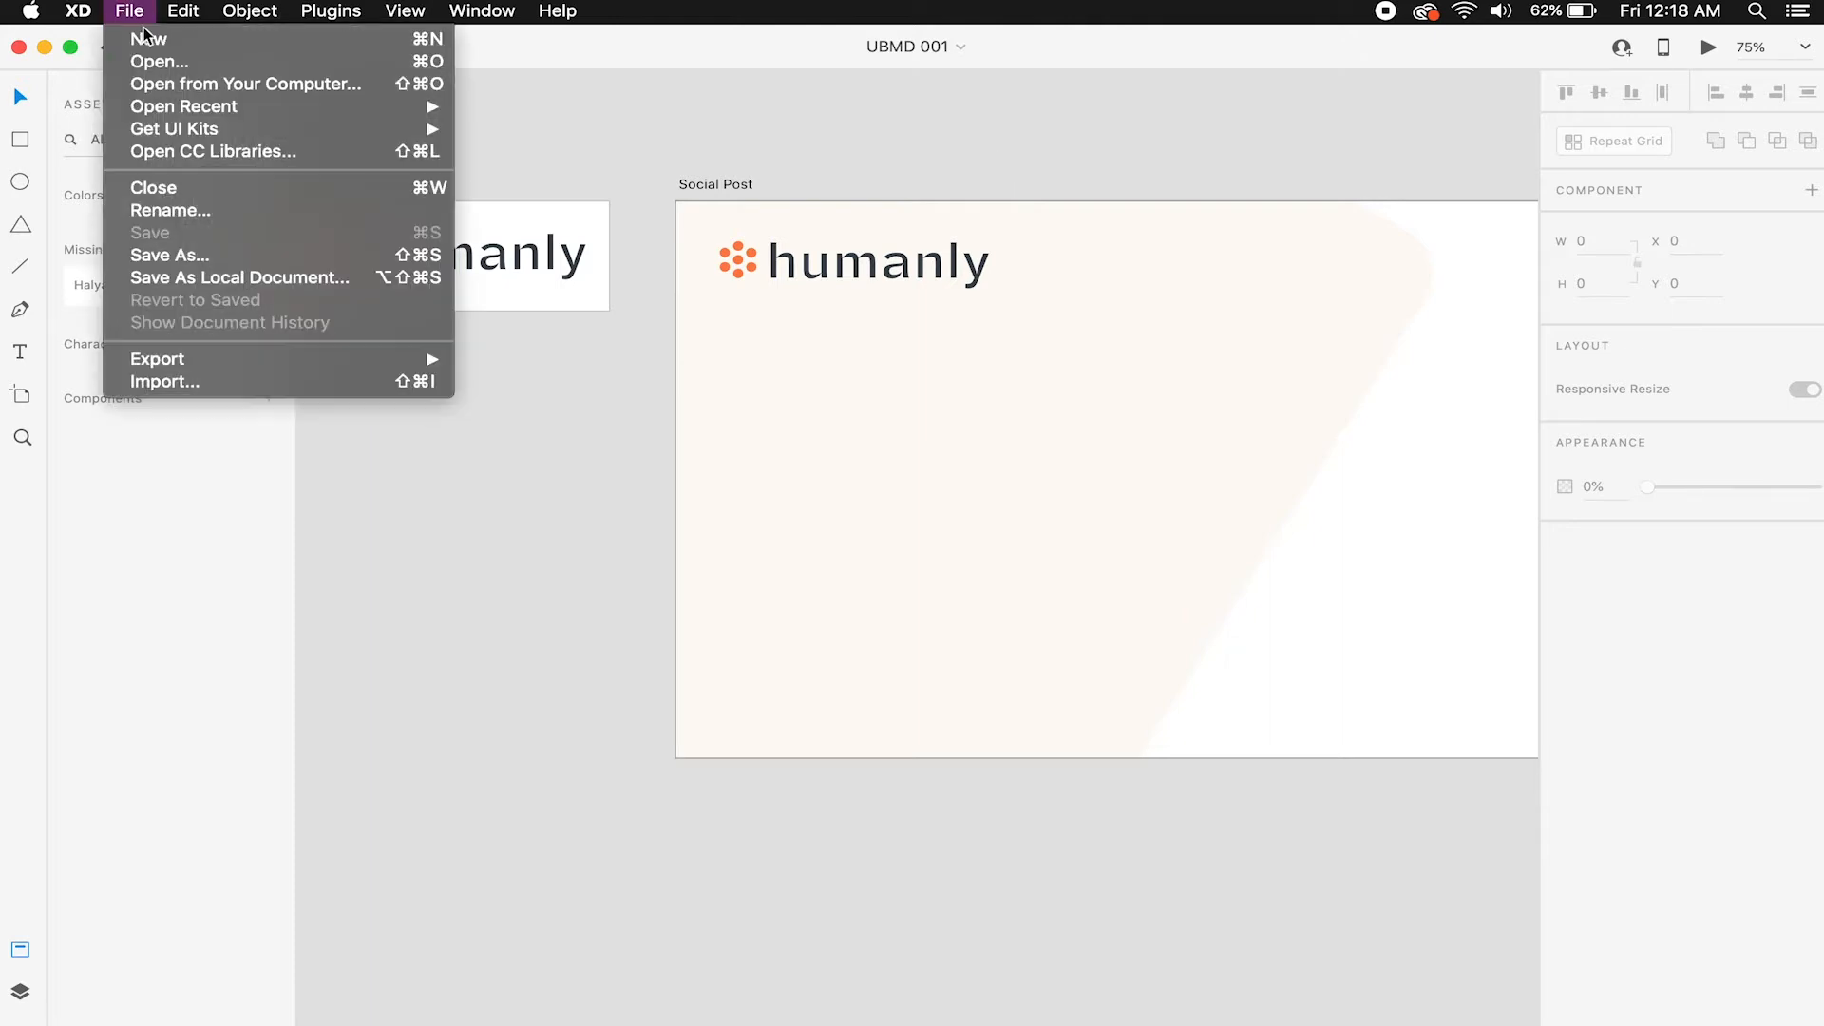
click(198, 257)
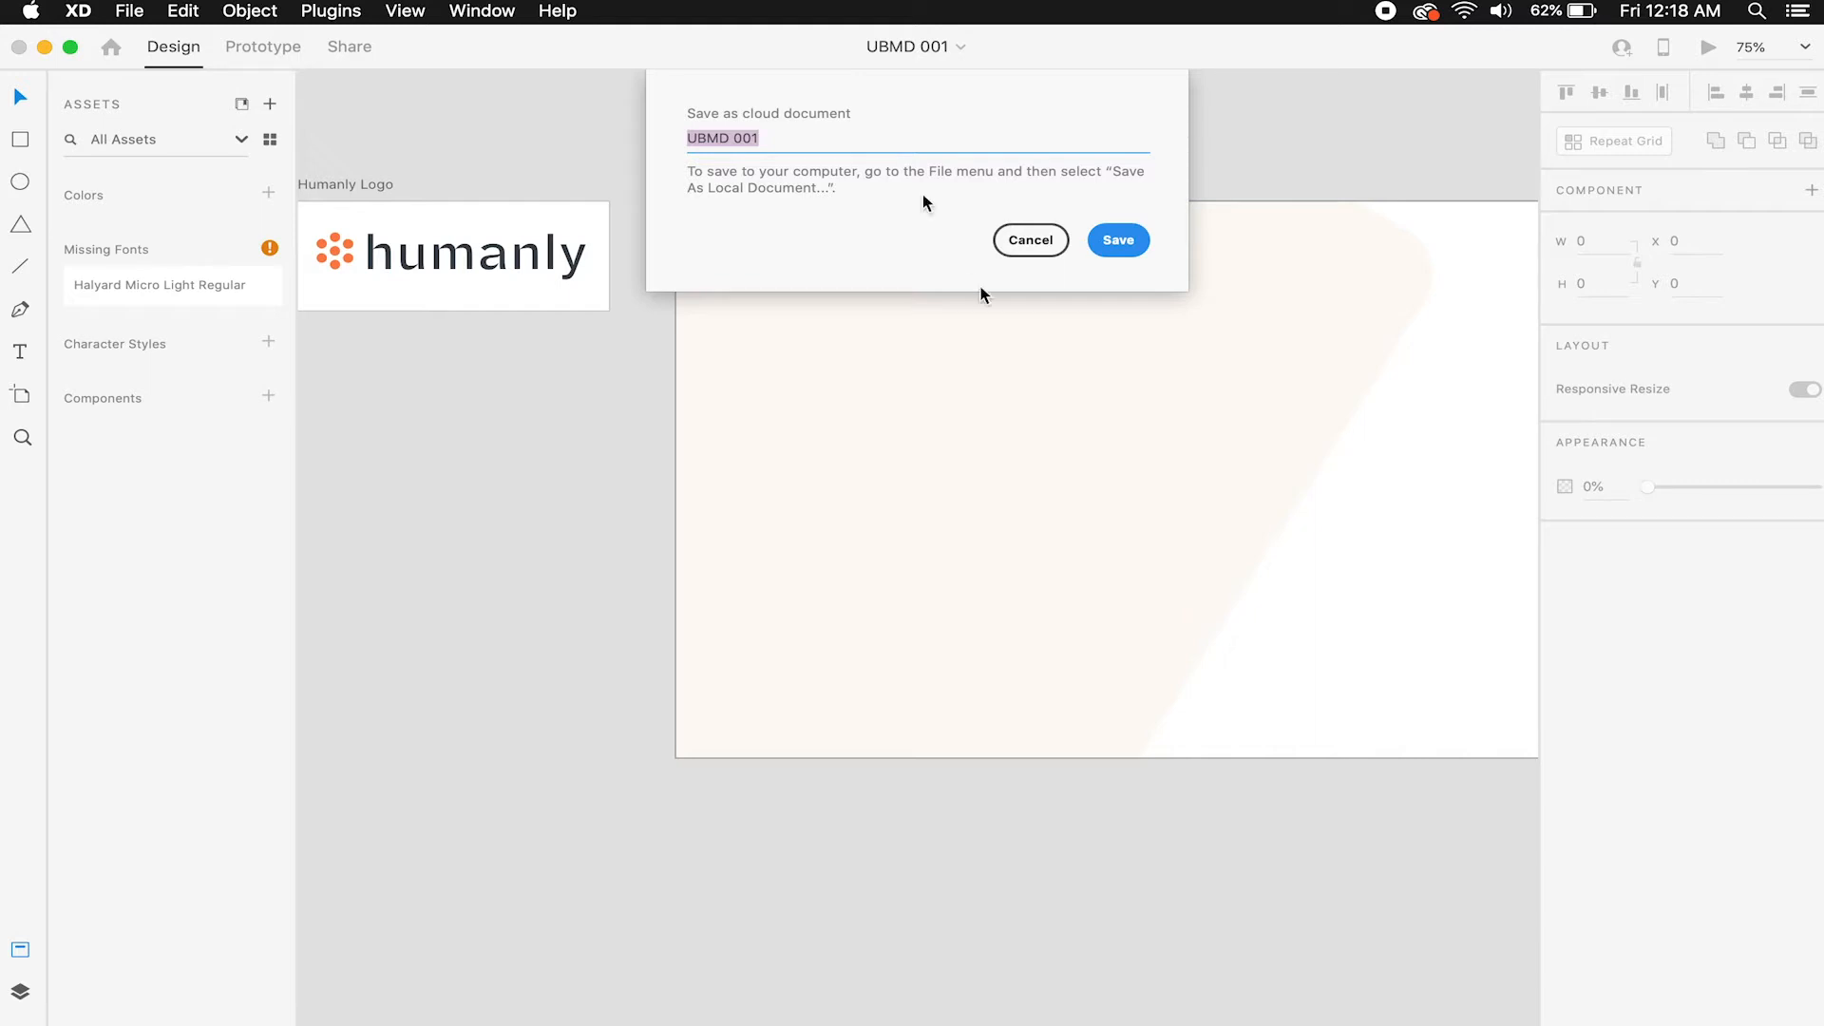
click(1026, 241)
click(124, 12)
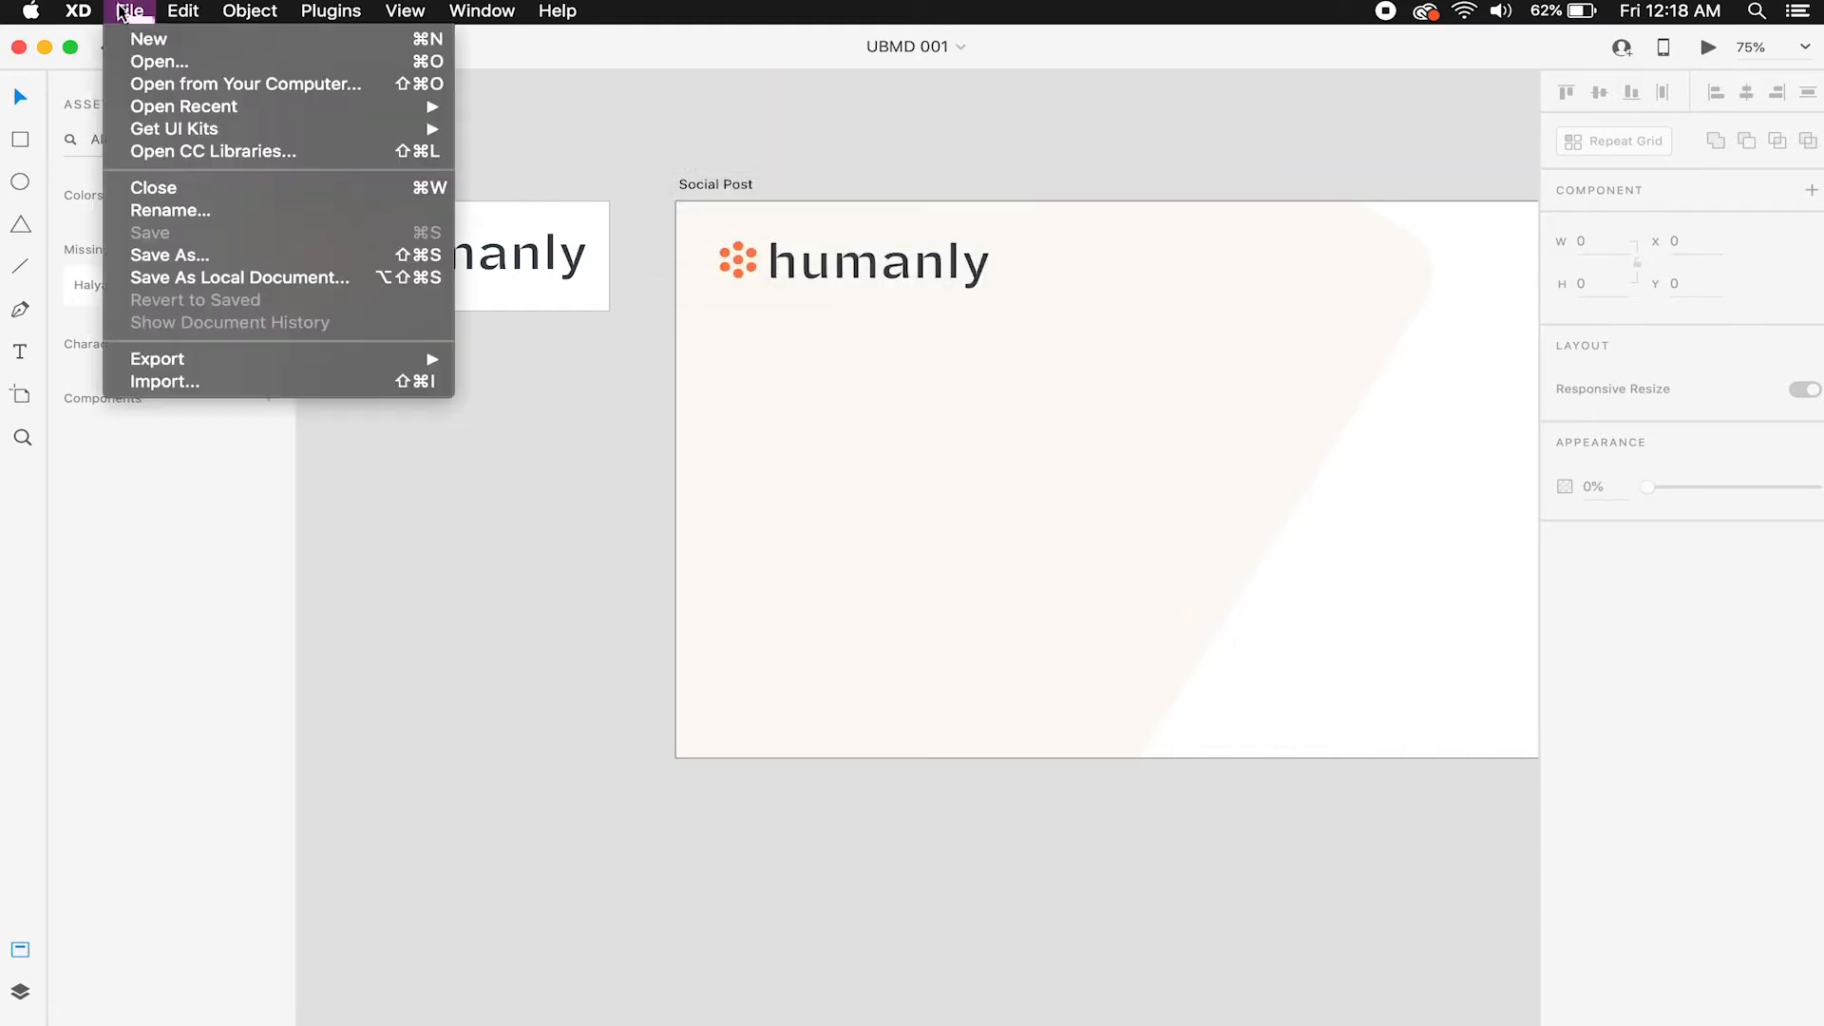
click(214, 277)
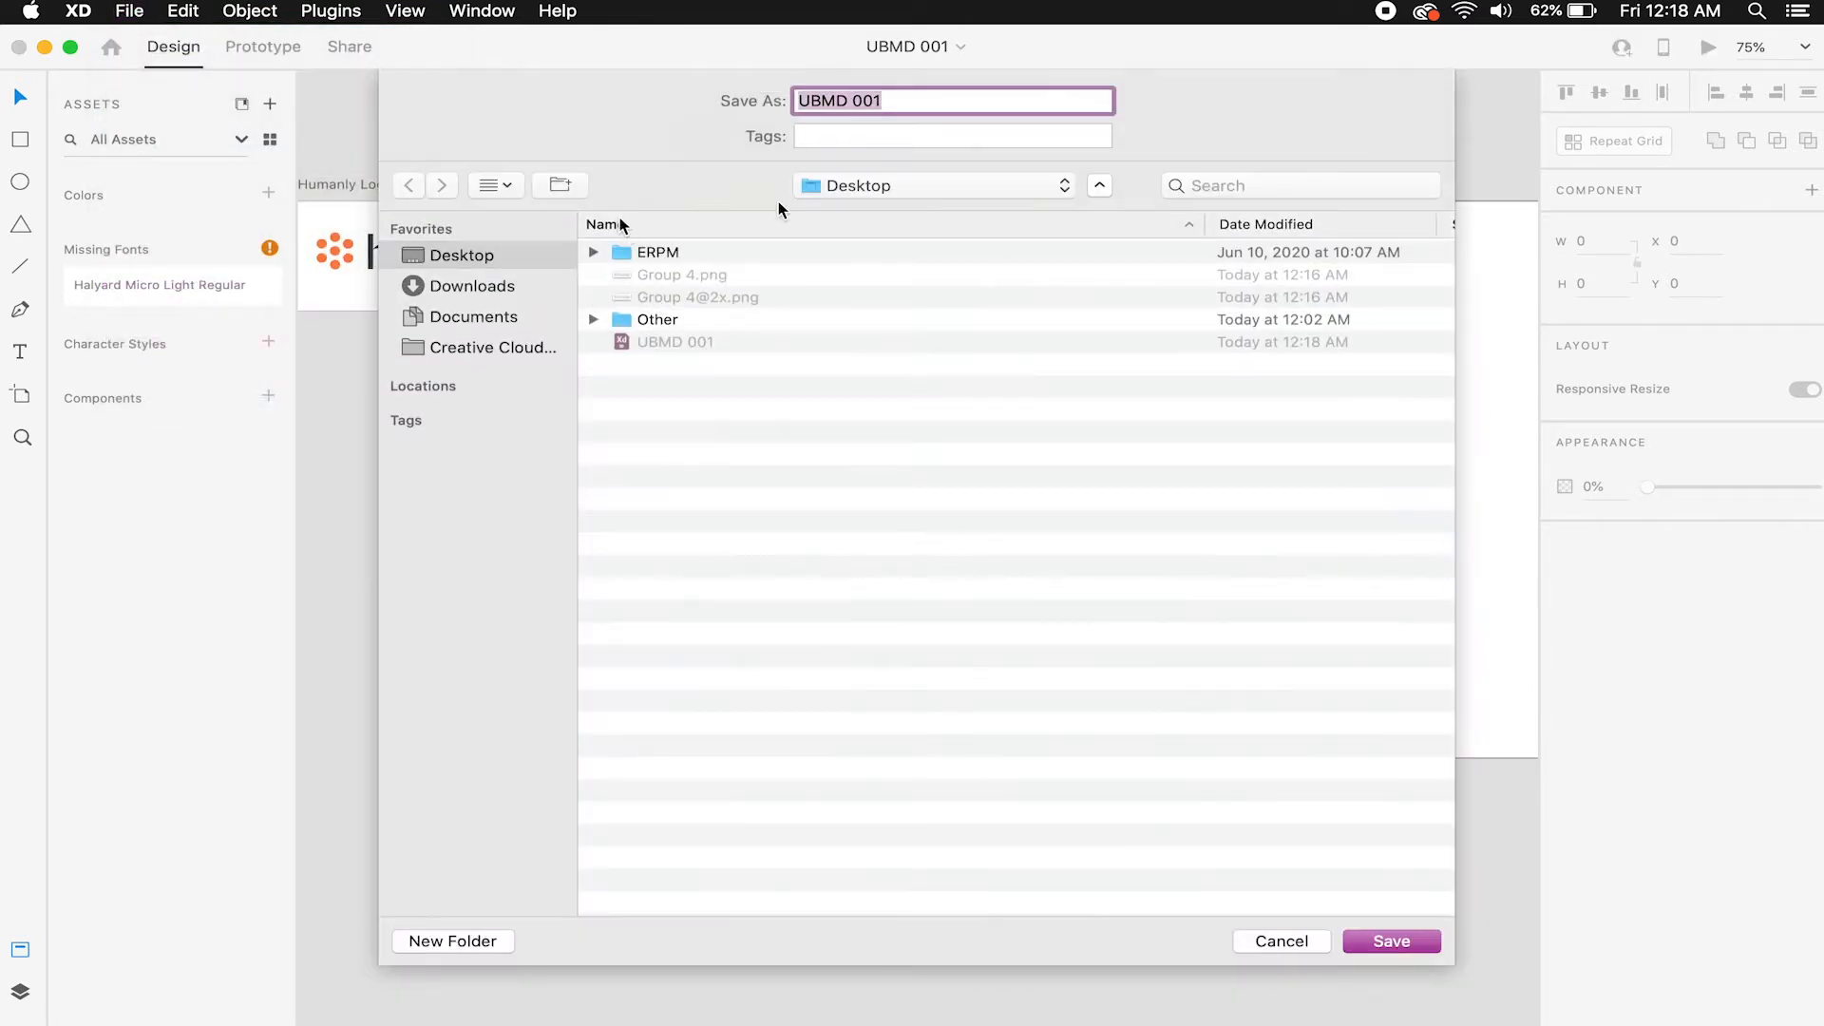
click(893, 102)
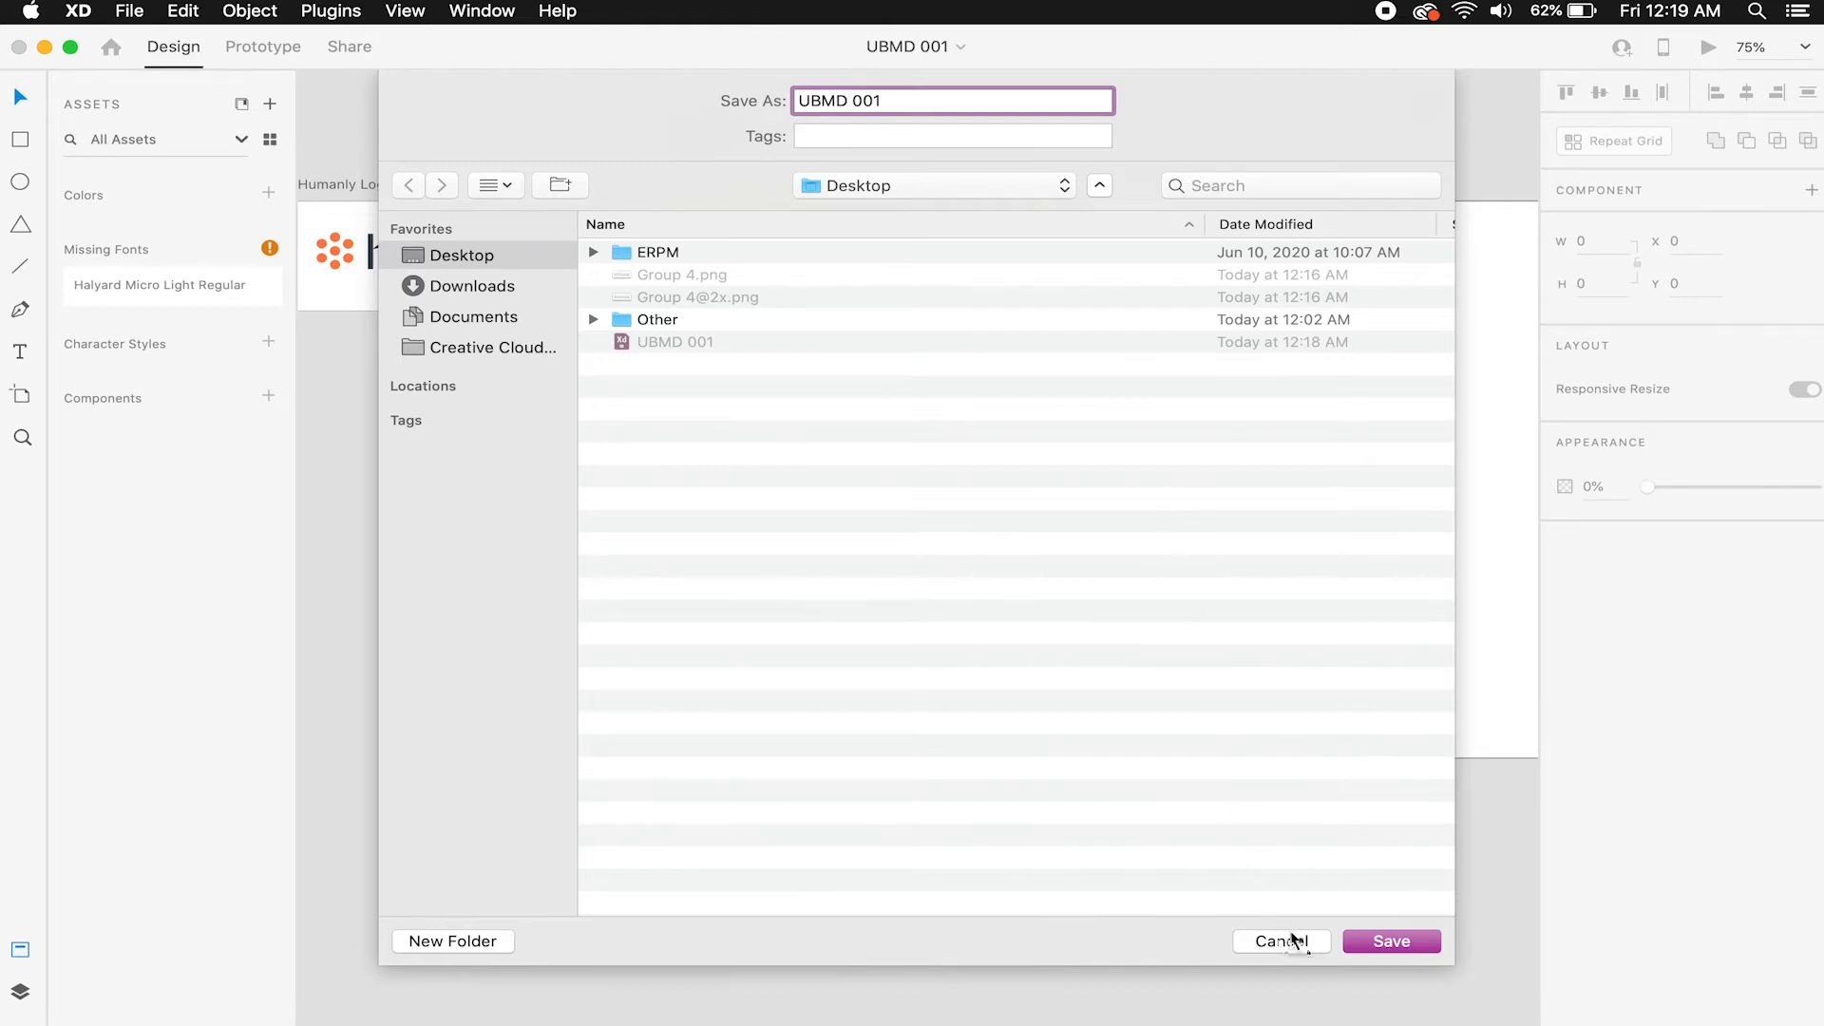
click(1351, 943)
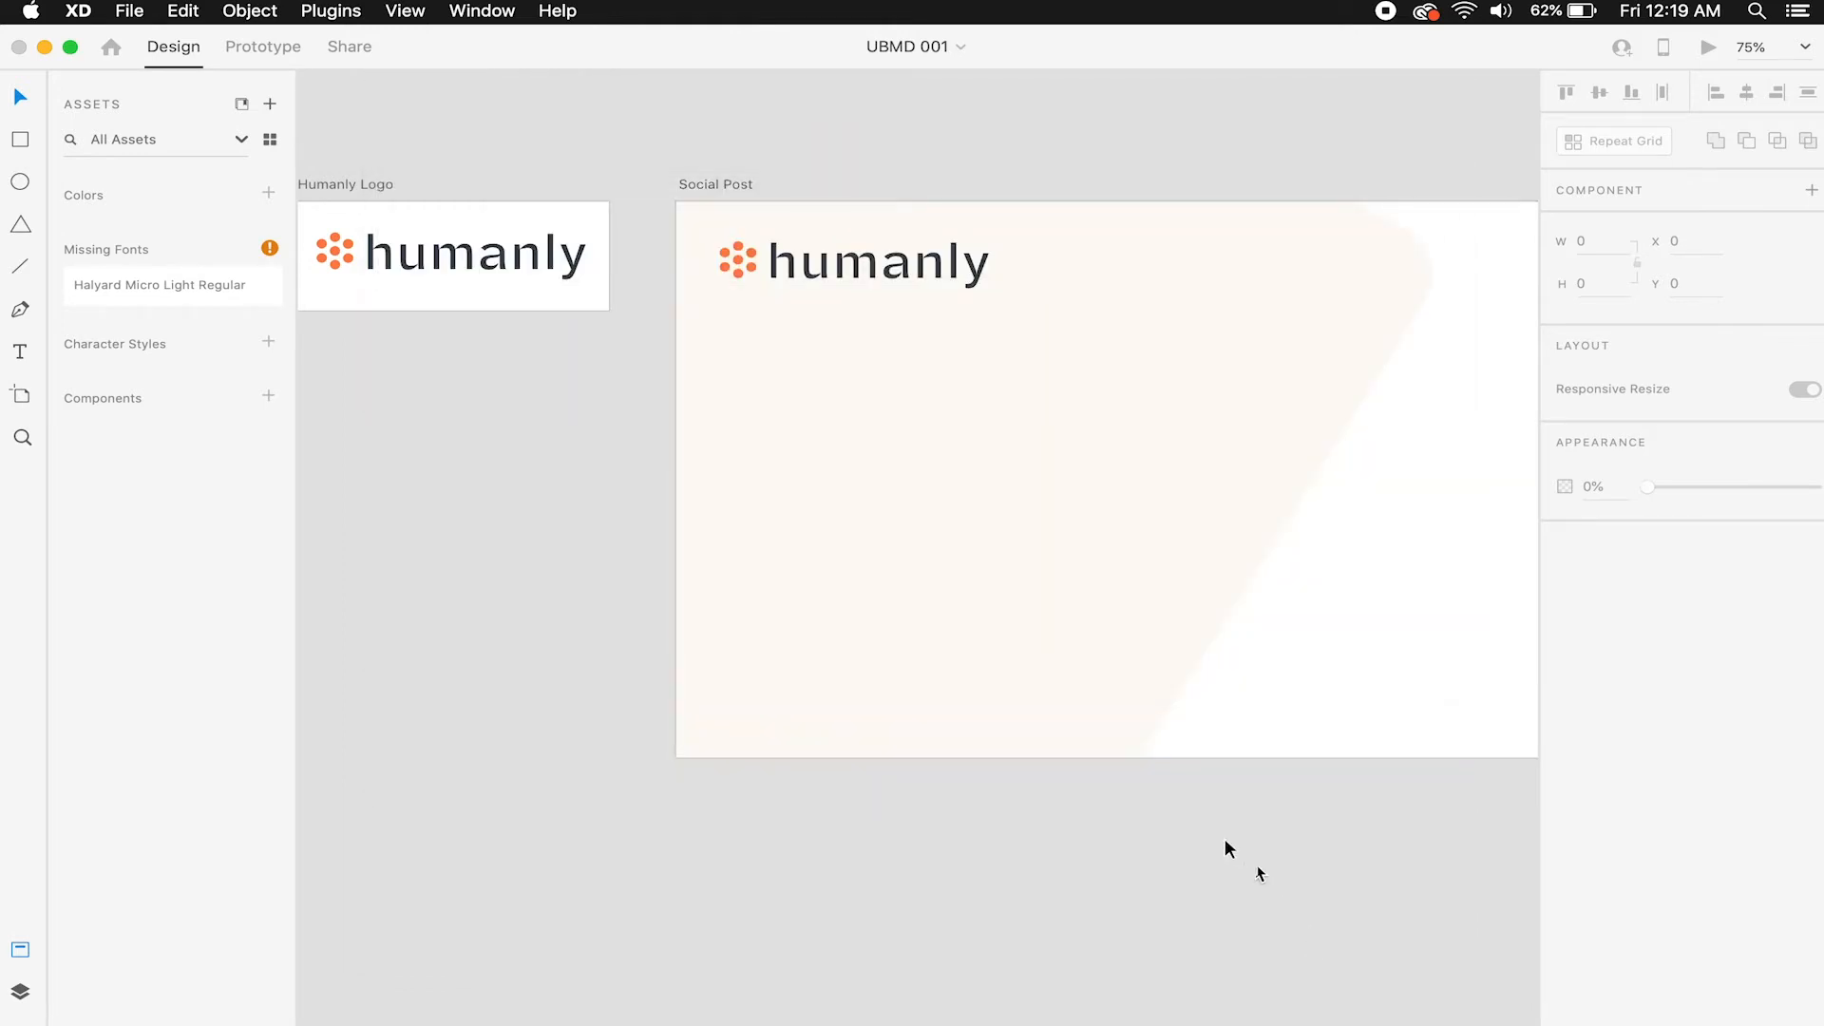
Draw a horizontal line about 557 wide beneath the logo, starting at X 43.5, Y 112.5, and check it unselected.
scroll(1210, 765, right, 2)
key(p)
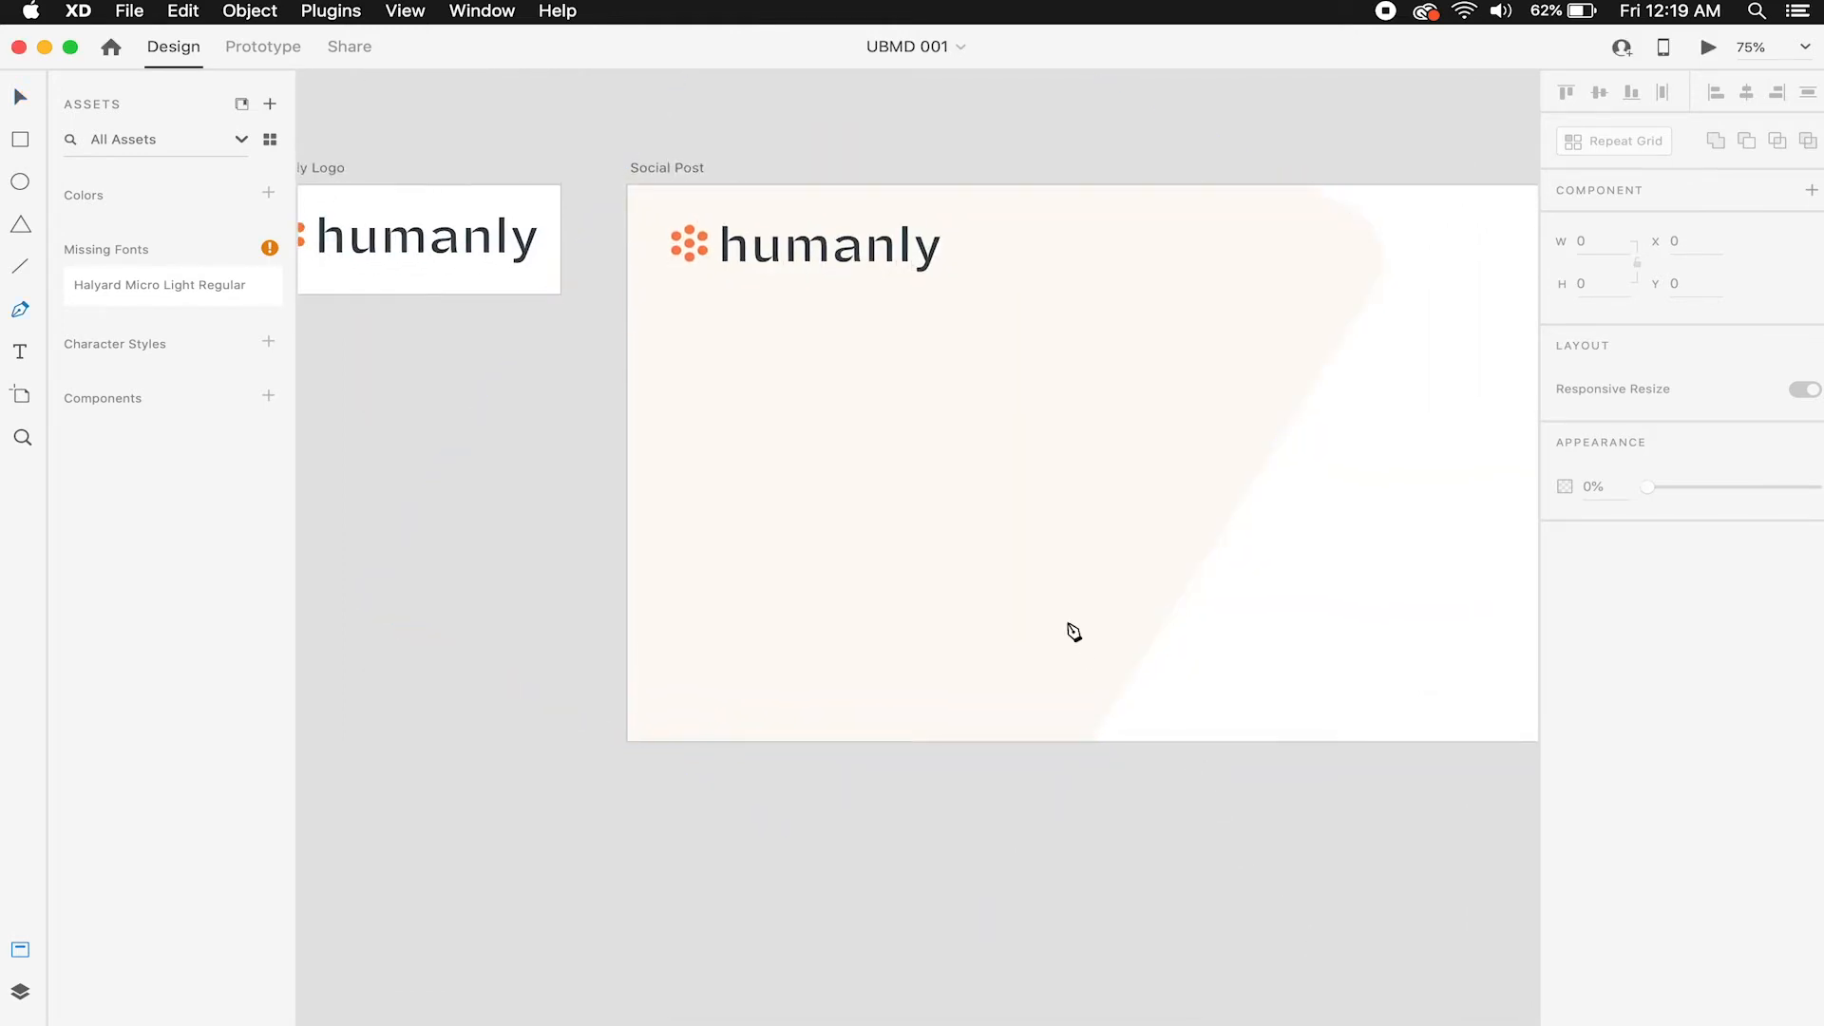
key(v)
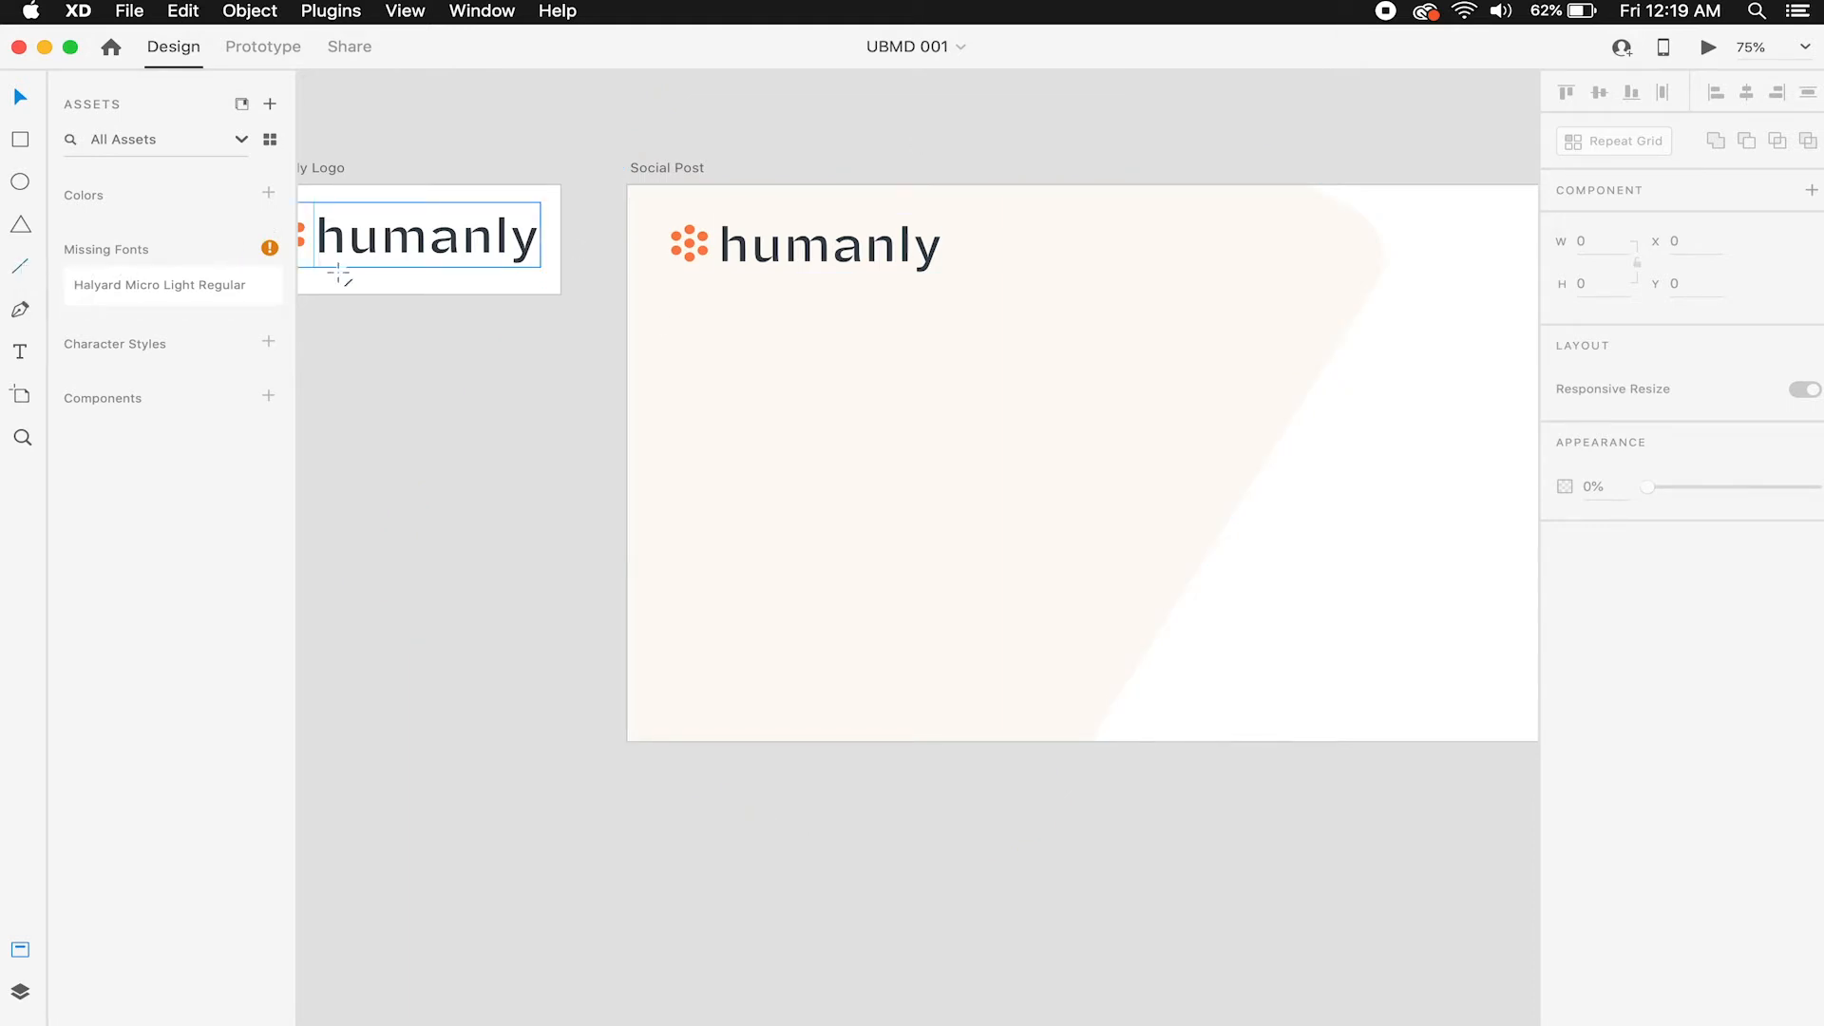
click(23, 267)
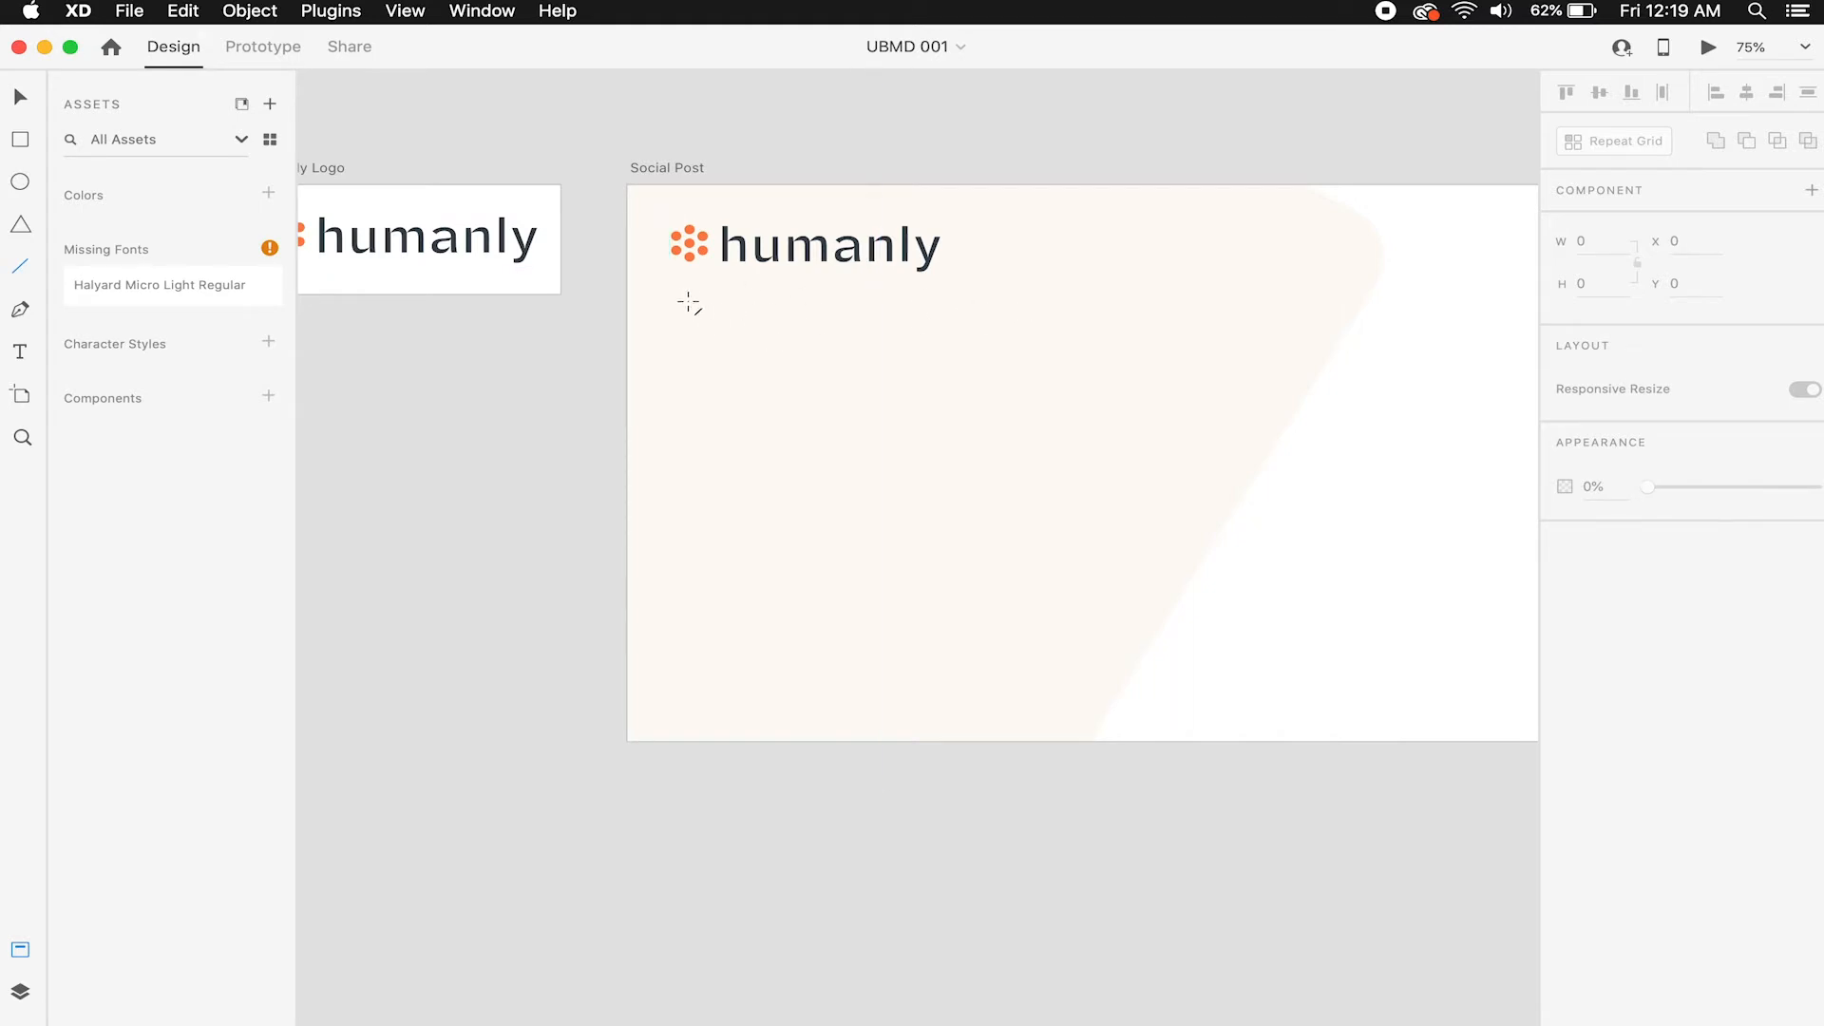
mouse_move(669, 284)
mouse_down()
mouse_move(1247, 285)
mouse_move(1199, 311)
mouse_up()
key(v)
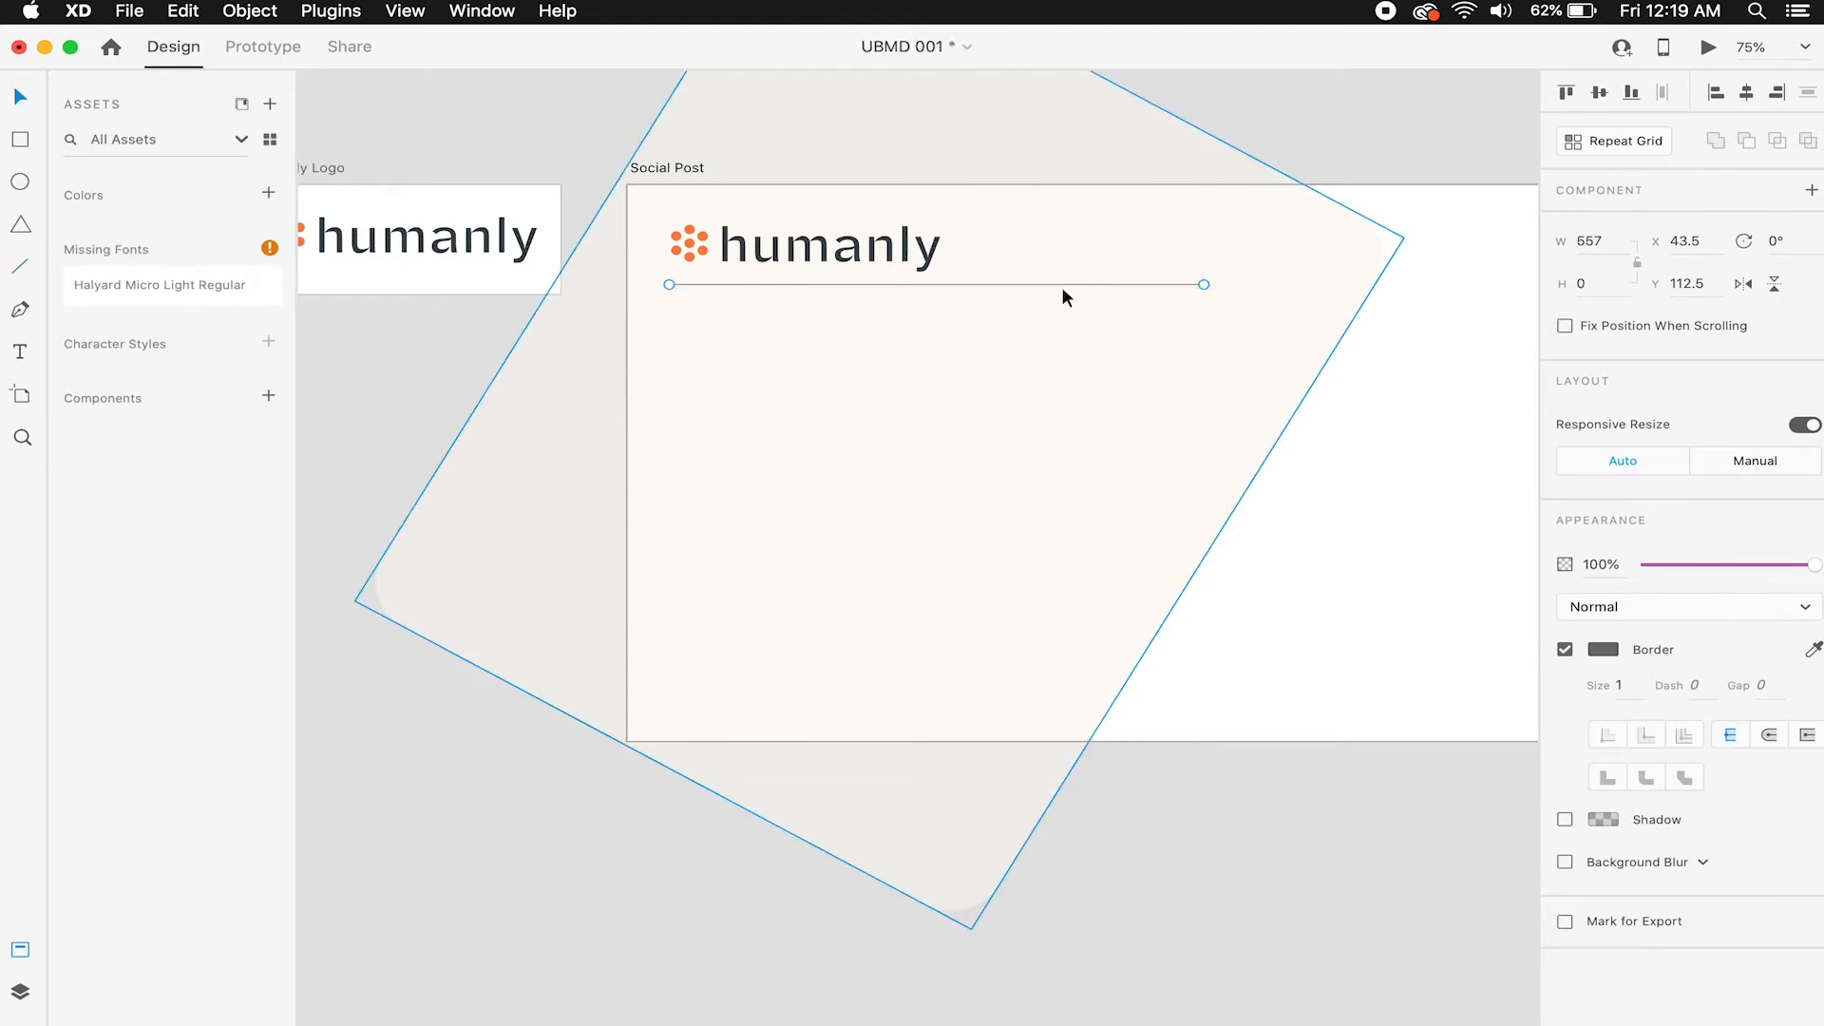
click(1303, 148)
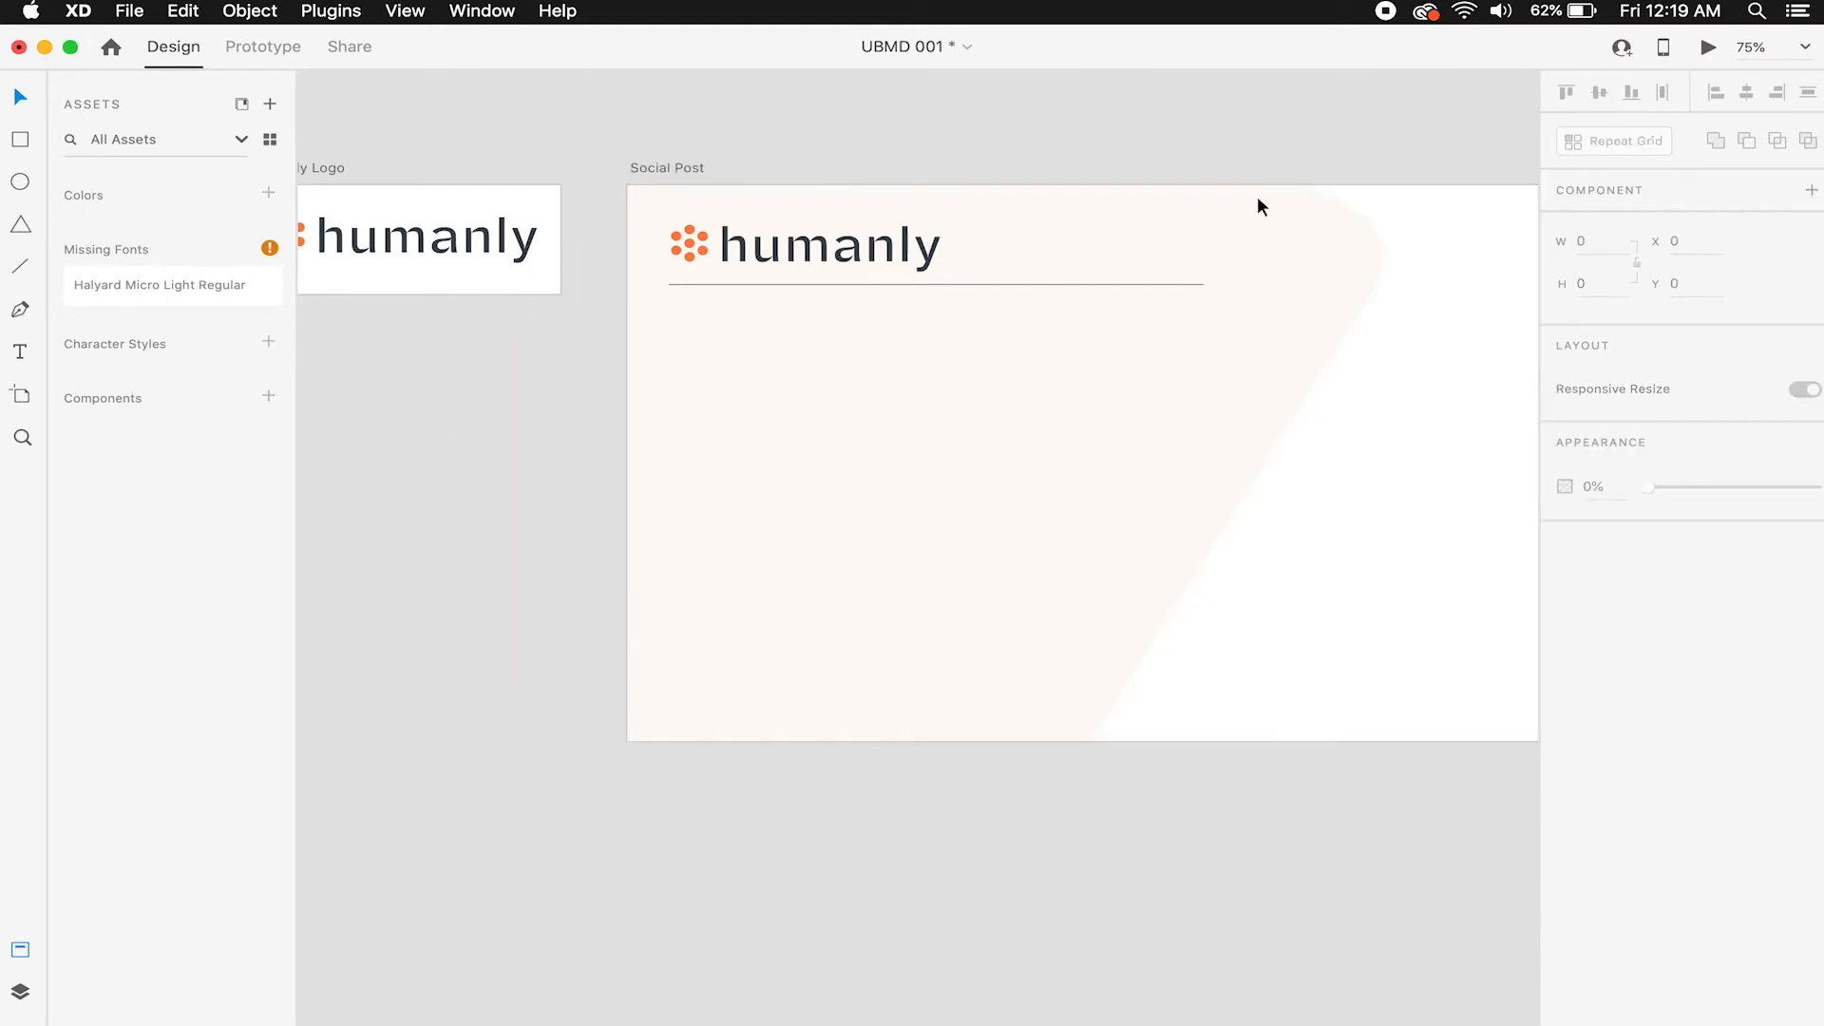
Move the divider line down to Y 132.5 to leave more space below the logo.
click(1121, 283)
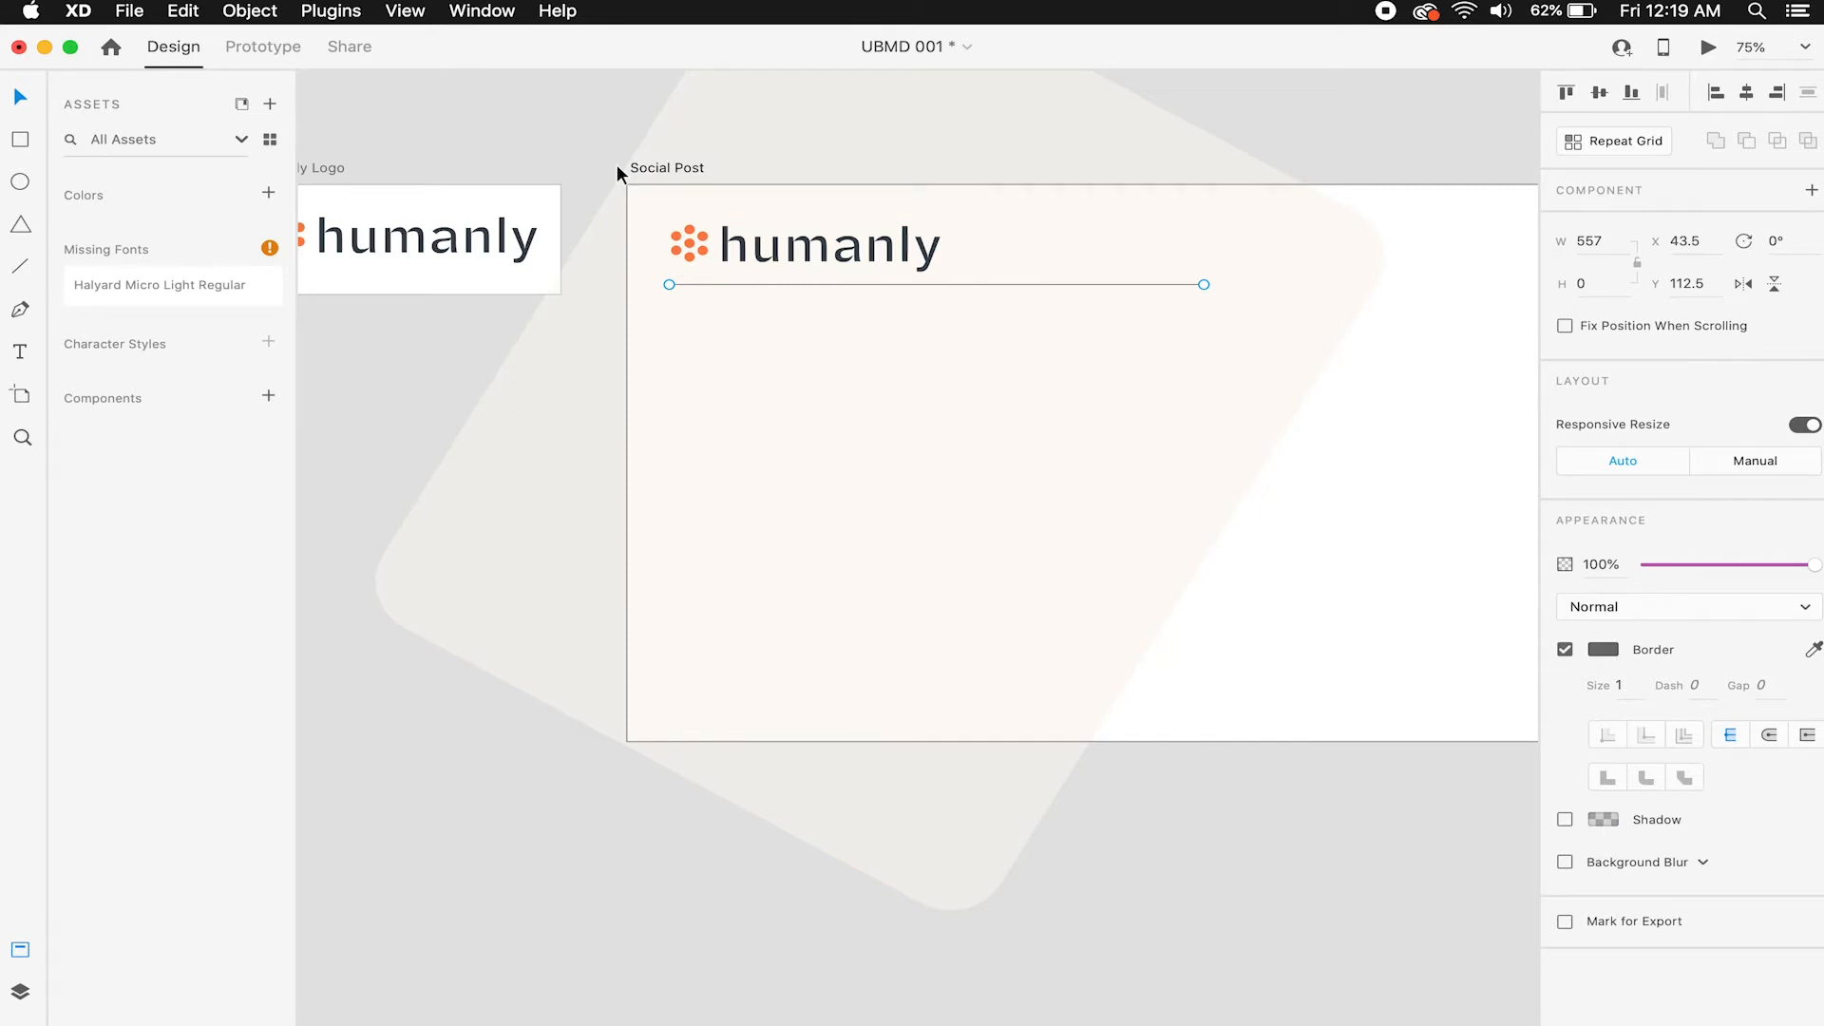
key(shift+Down)
key(shift+Down)
key(shift+Down)
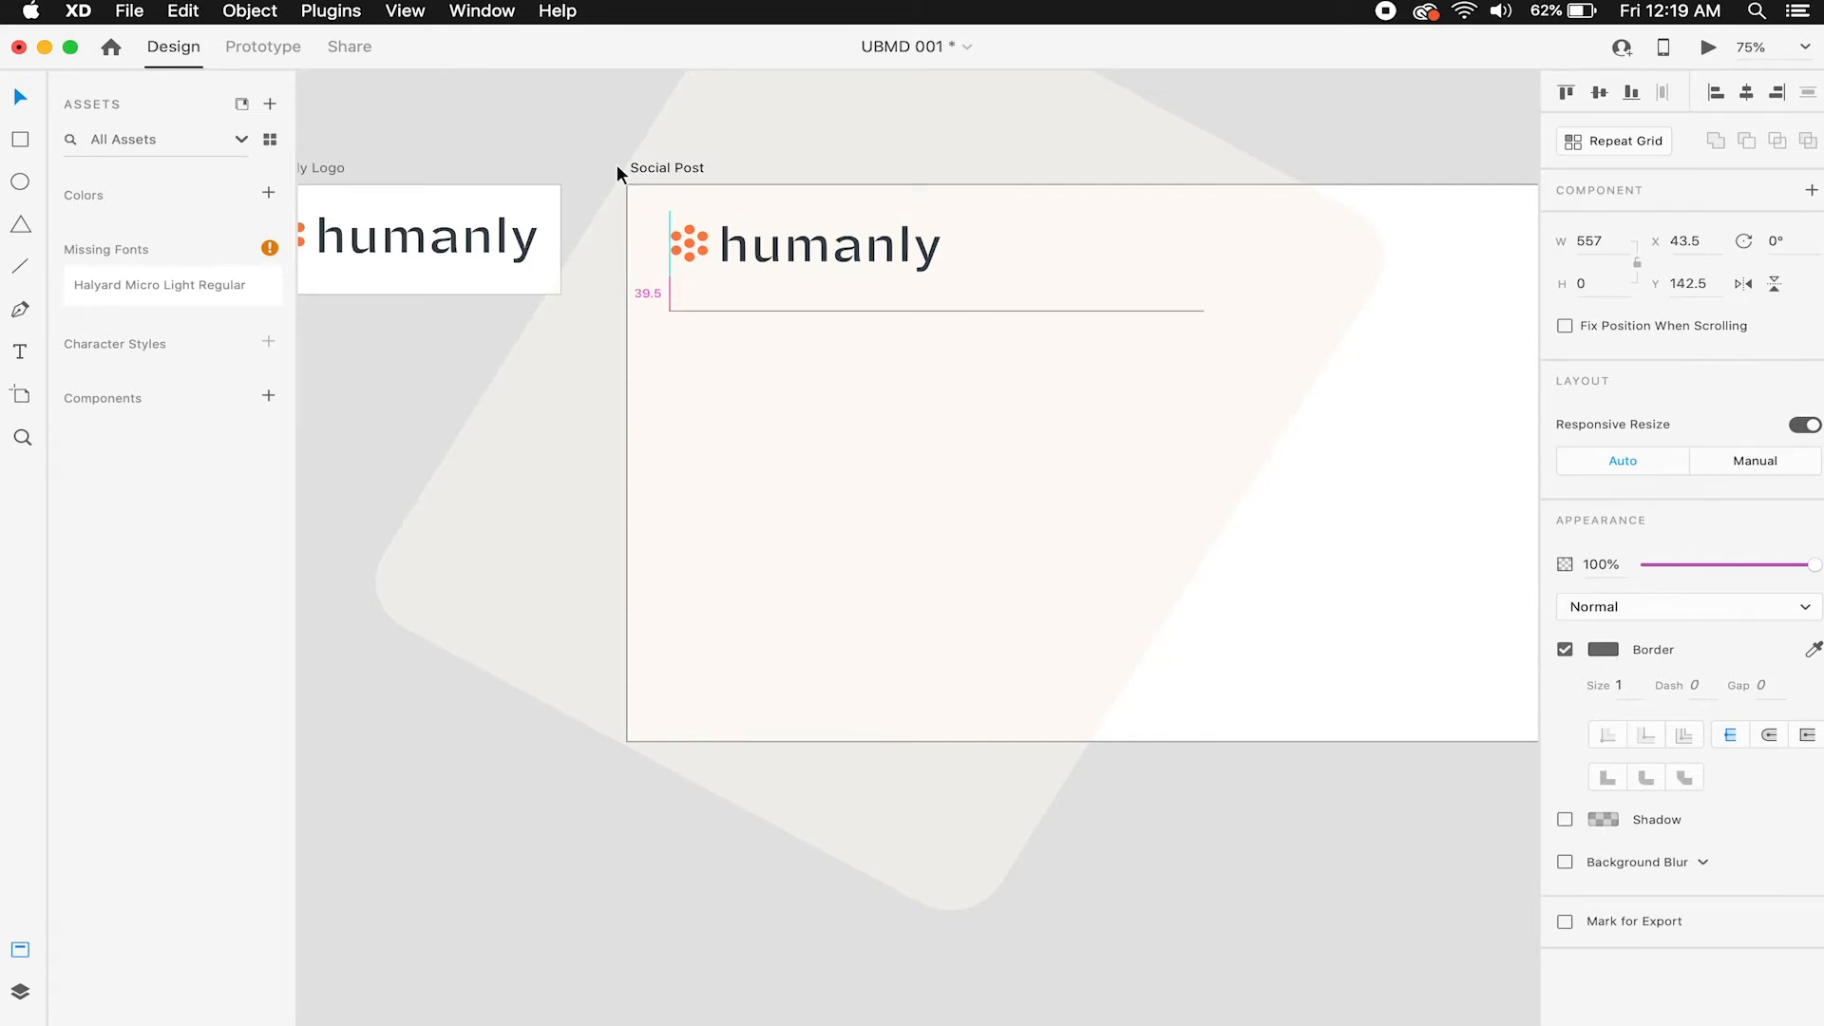
key(shift+Up)
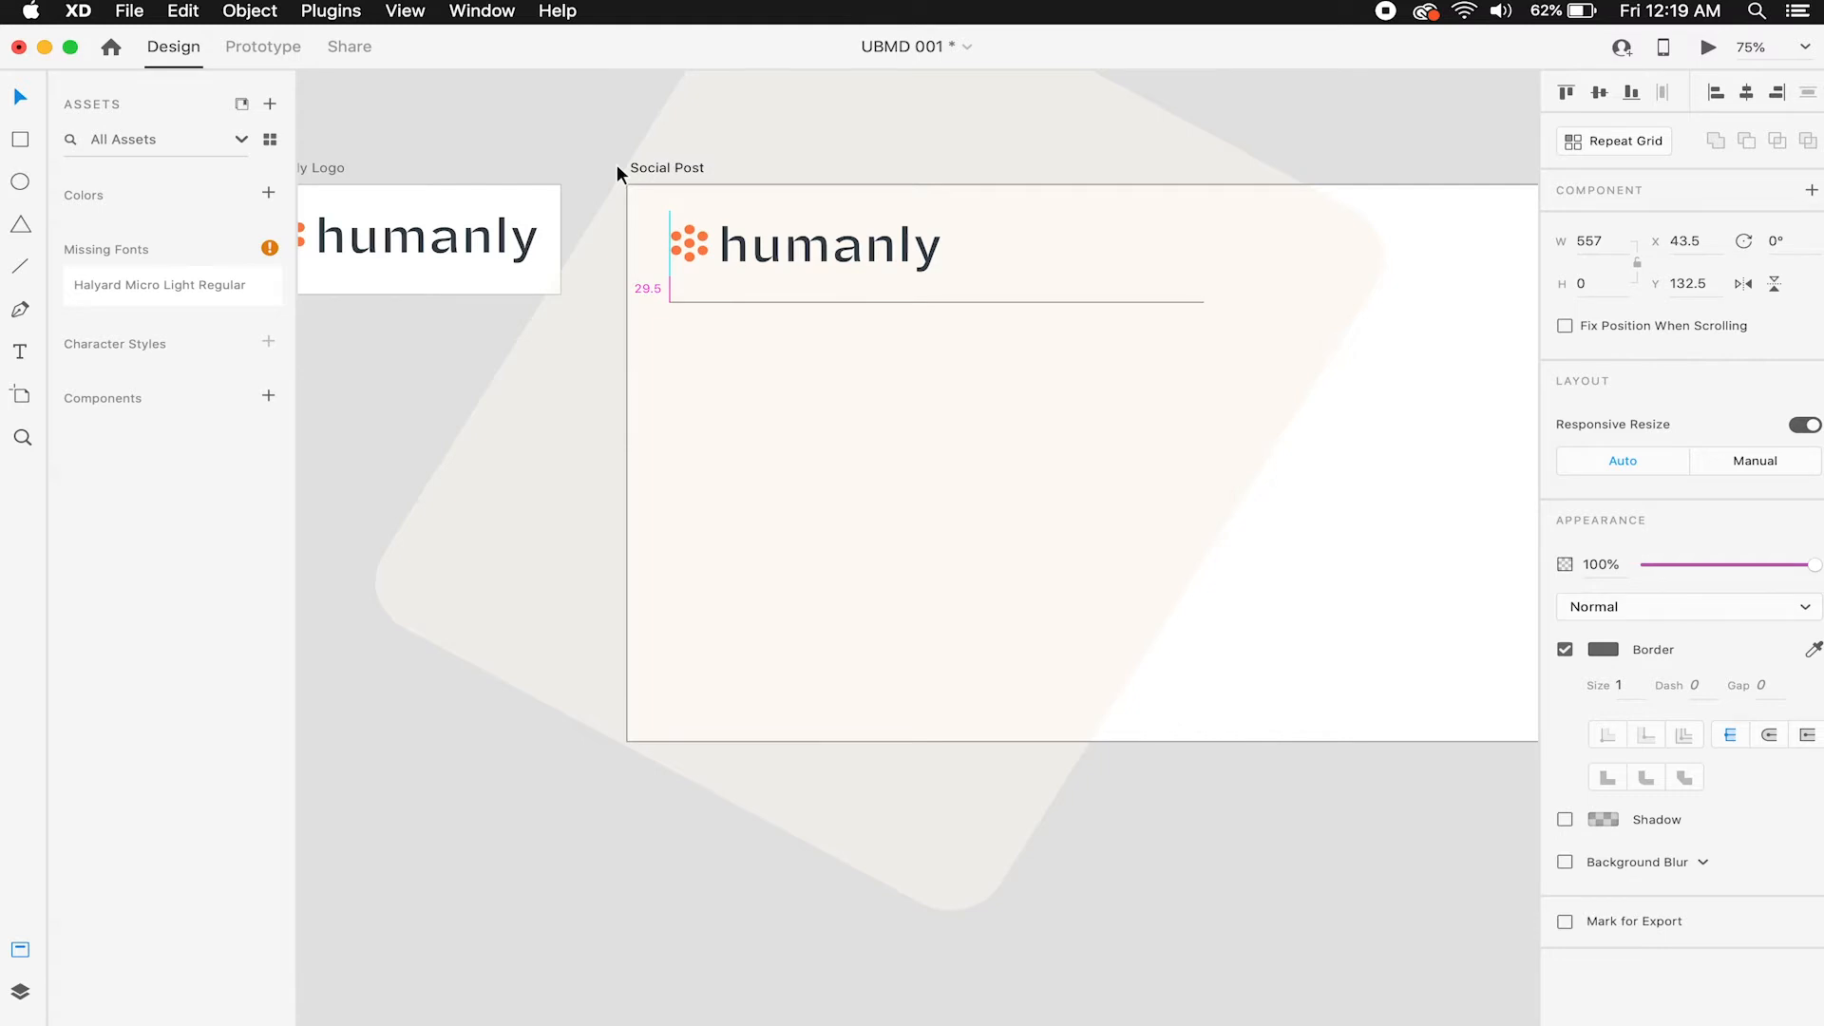
click(1255, 114)
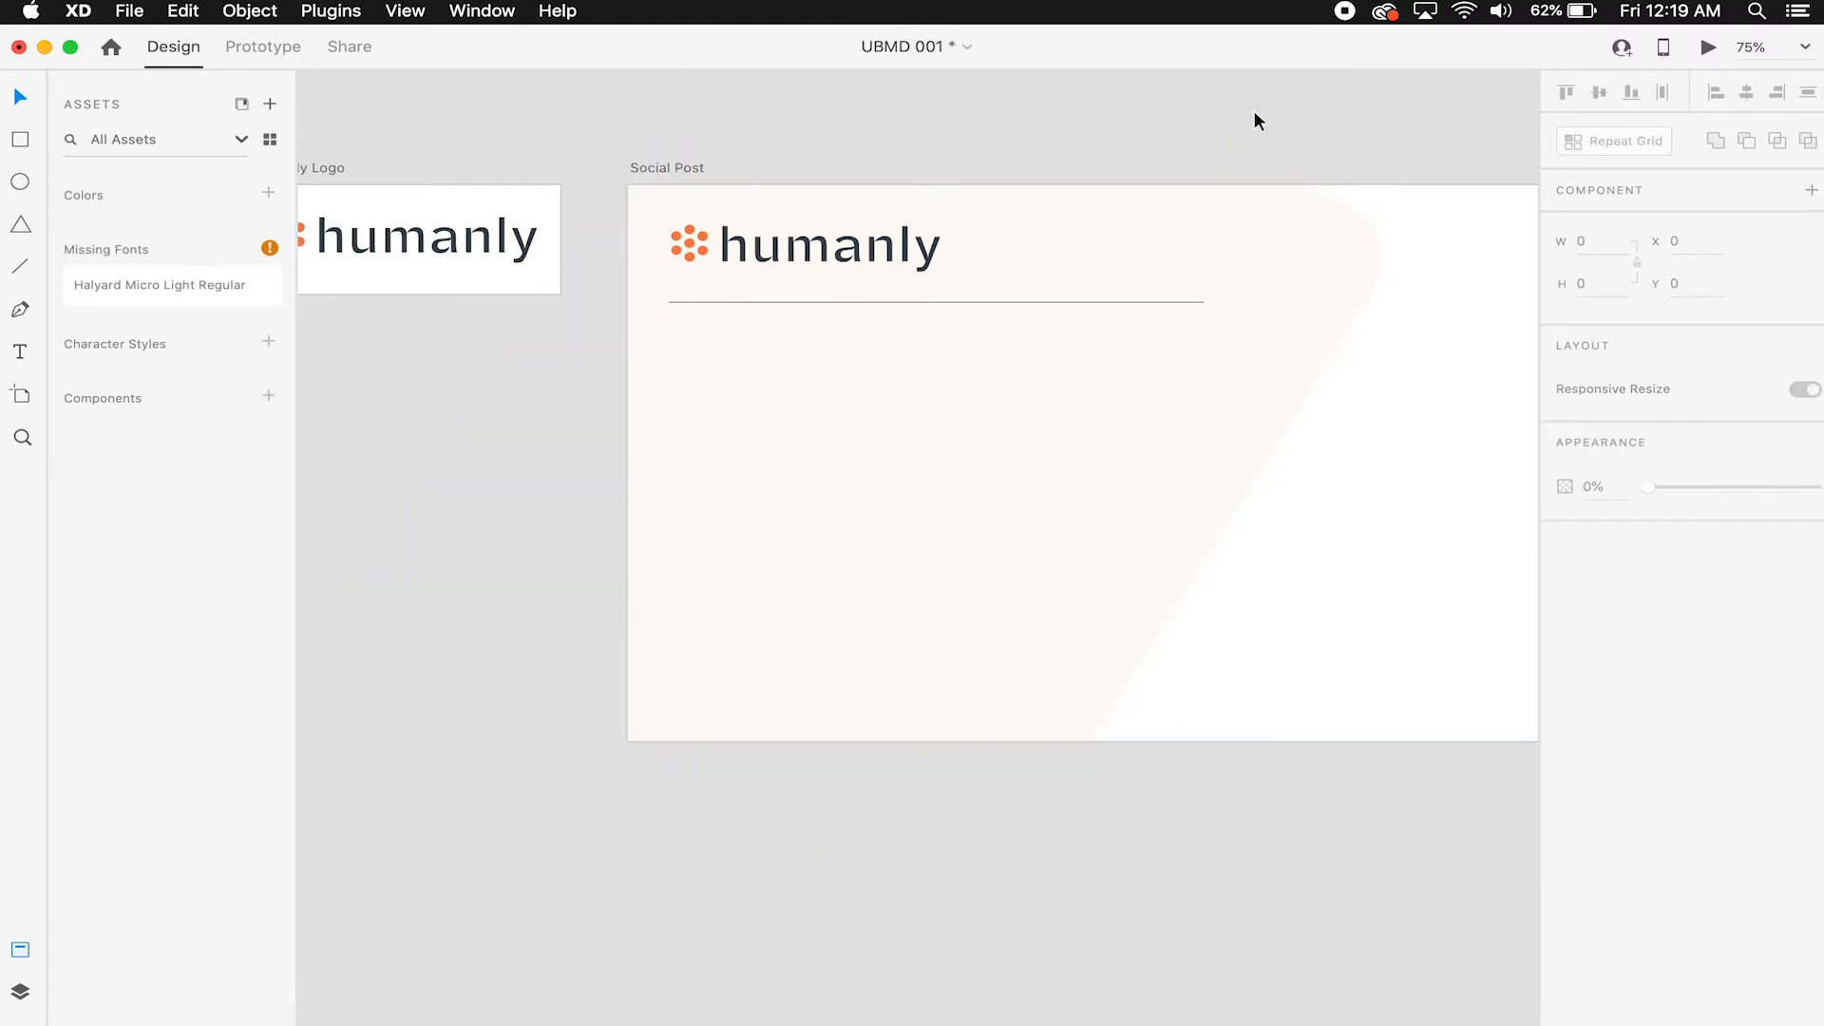
Recolor the divider line's border with the dark color sampled from the logo's lettering and check it at actual size.
click(1085, 302)
super+click(815, 331)
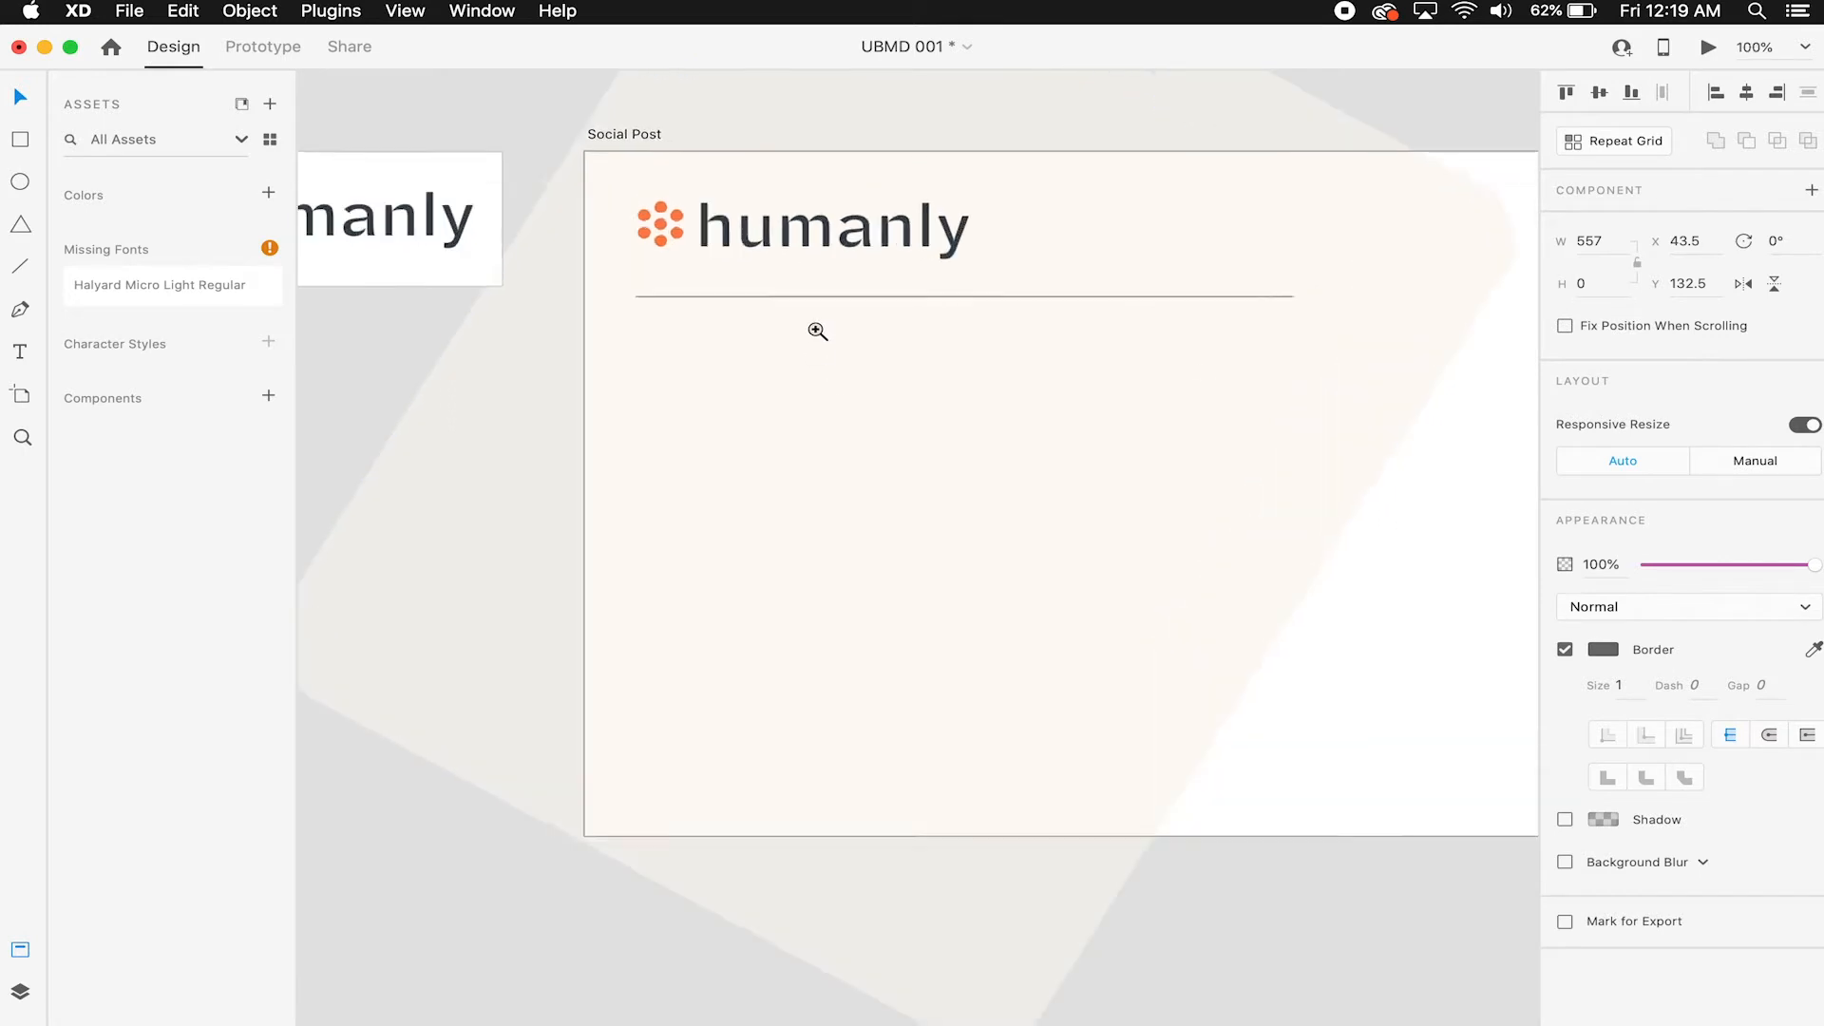
super+click(815, 330)
scroll(828, 259, up, 3)
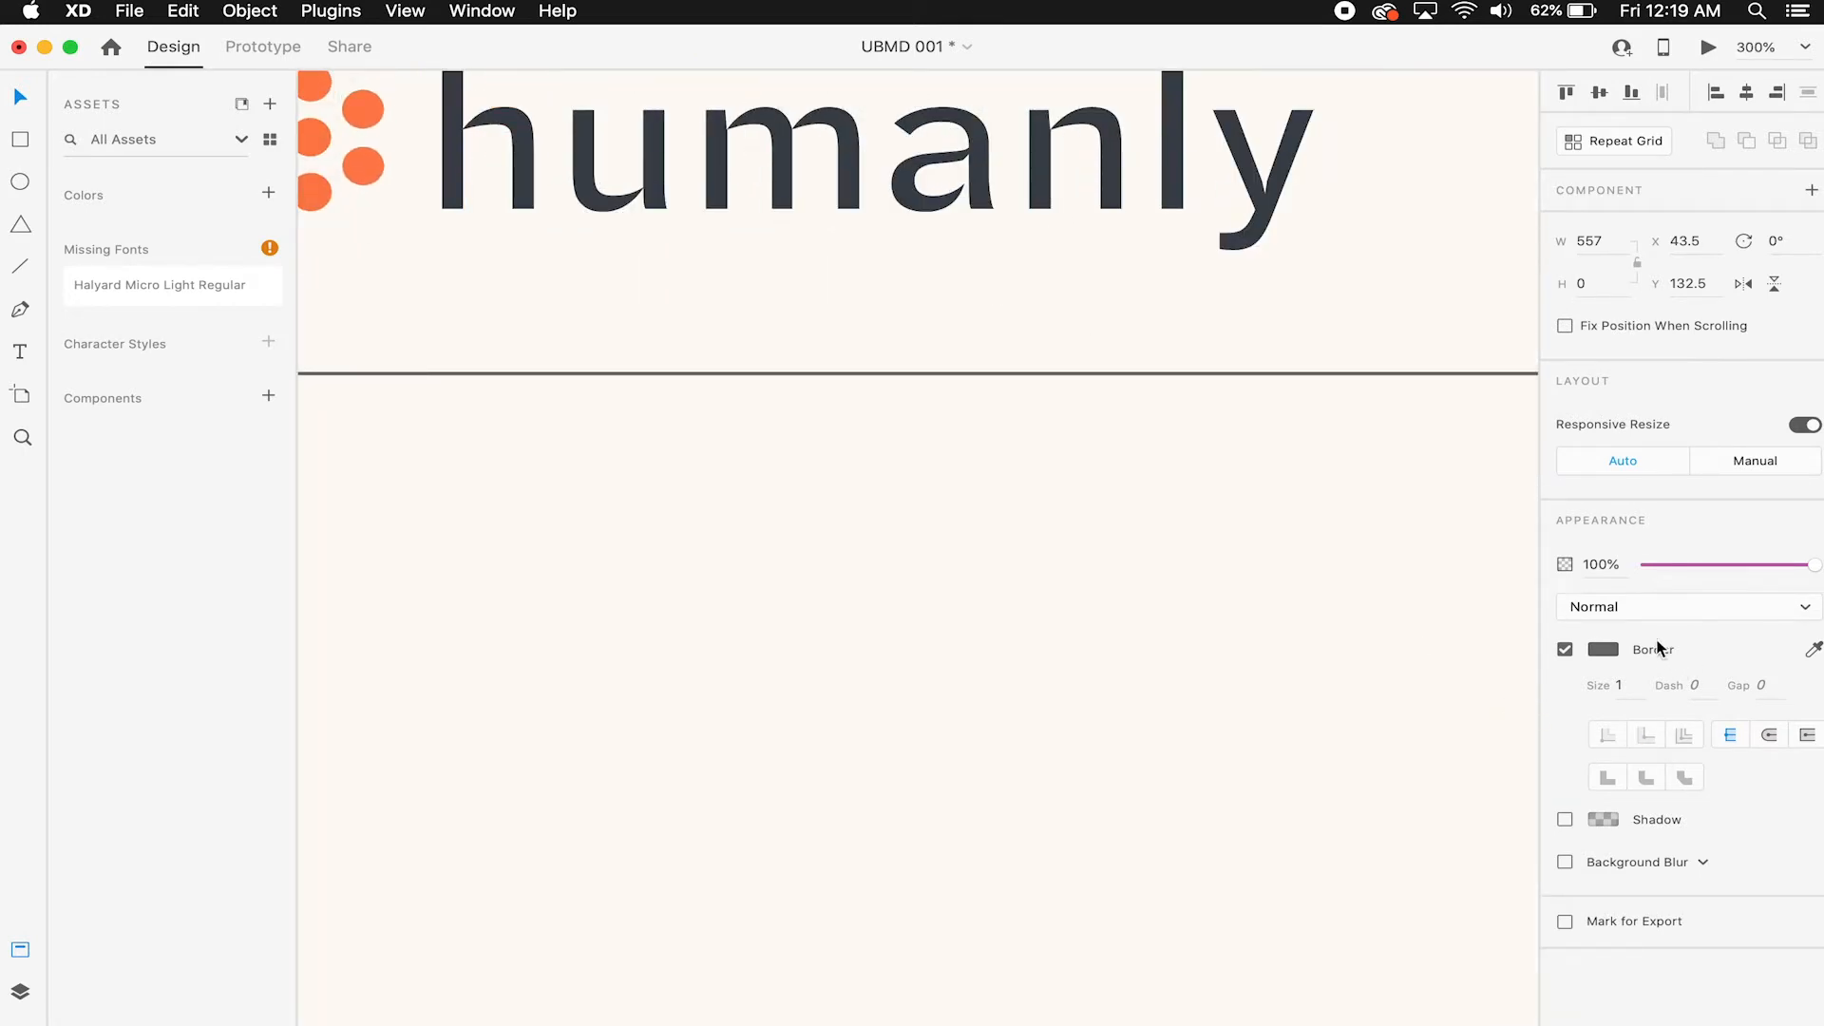
click(1418, 375)
click(1420, 380)
click(1813, 651)
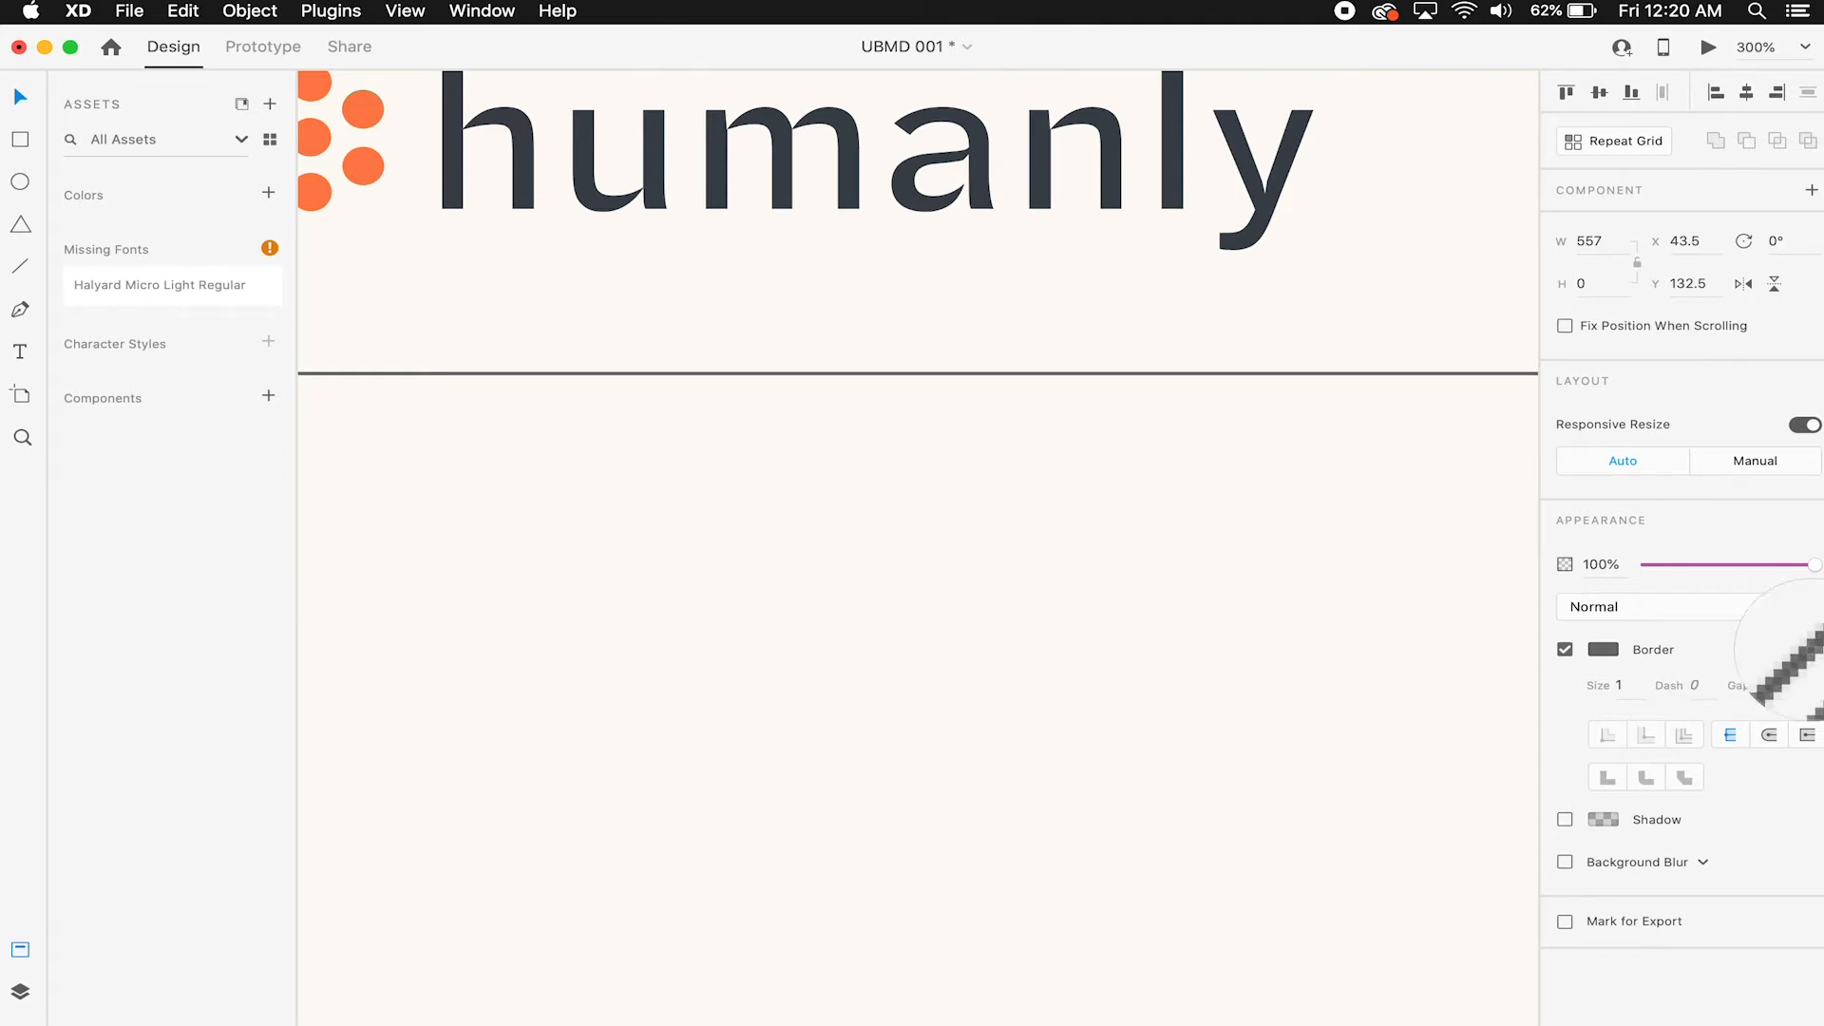
click(1283, 177)
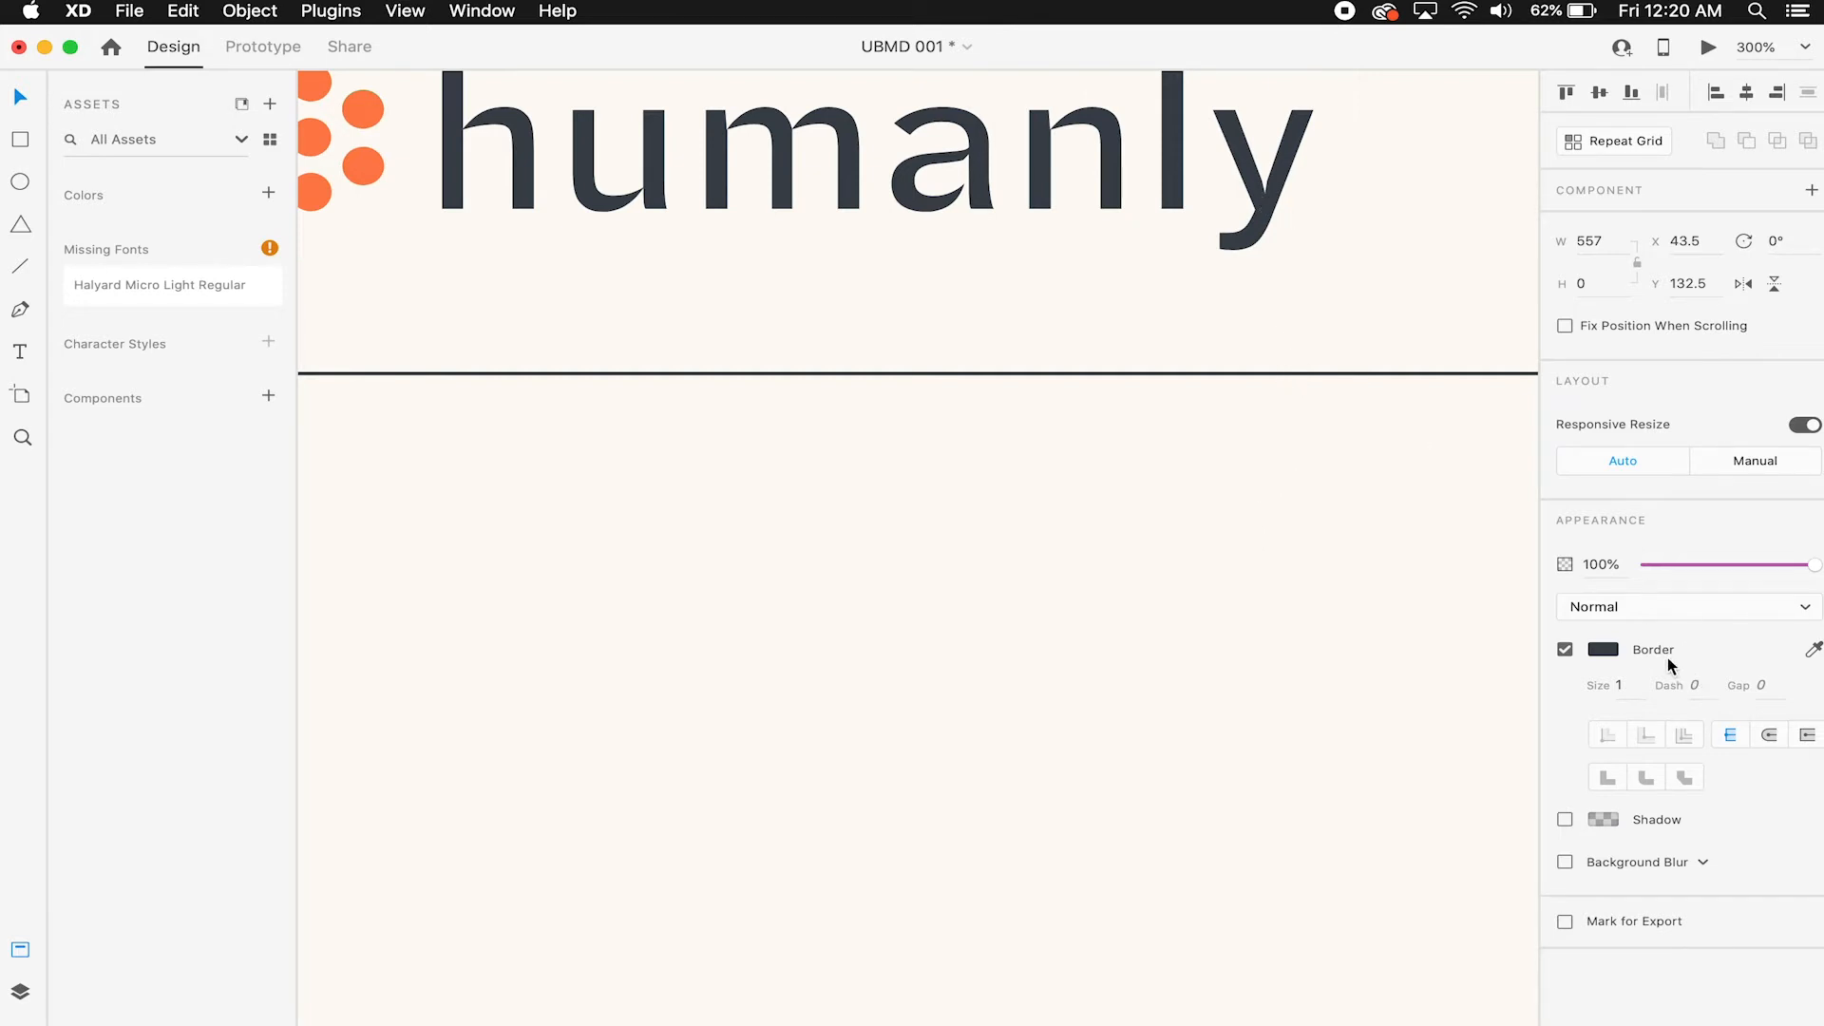
key(super+1)
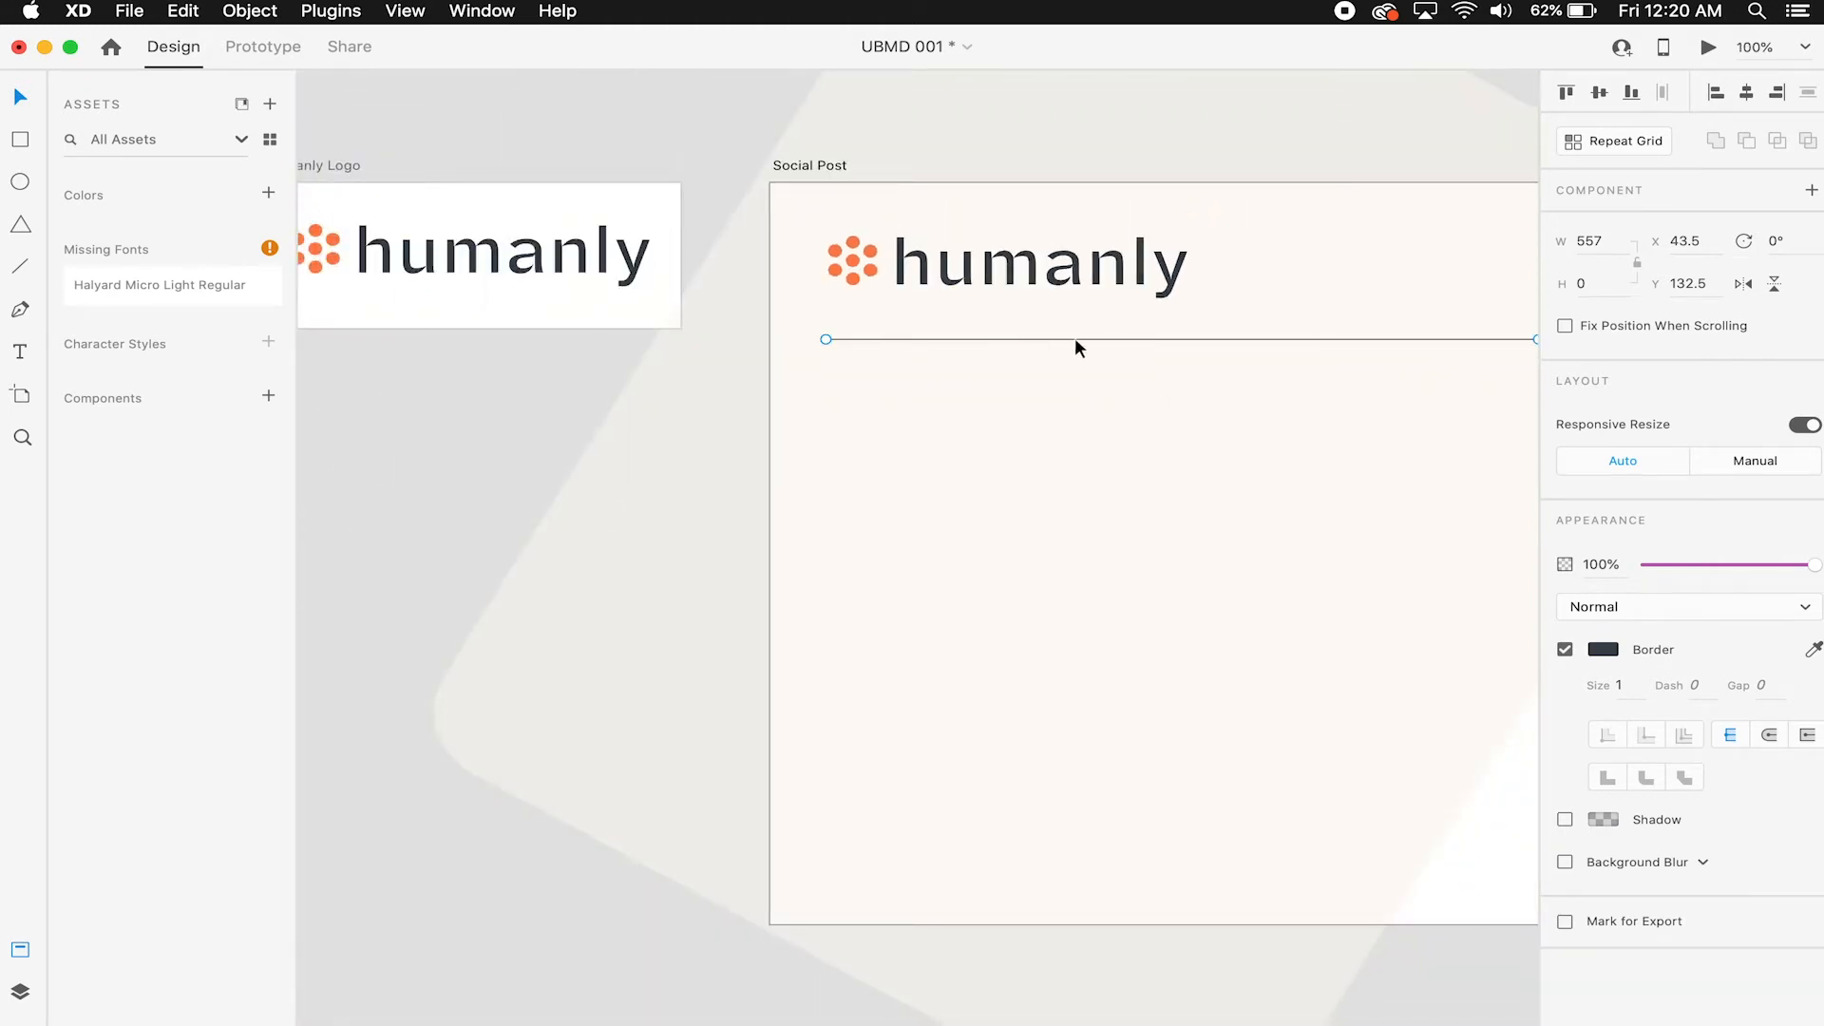
Resample the divider line's border color from the letter y in the logo and check the line unselected.
scroll(1102, 312, up, 5)
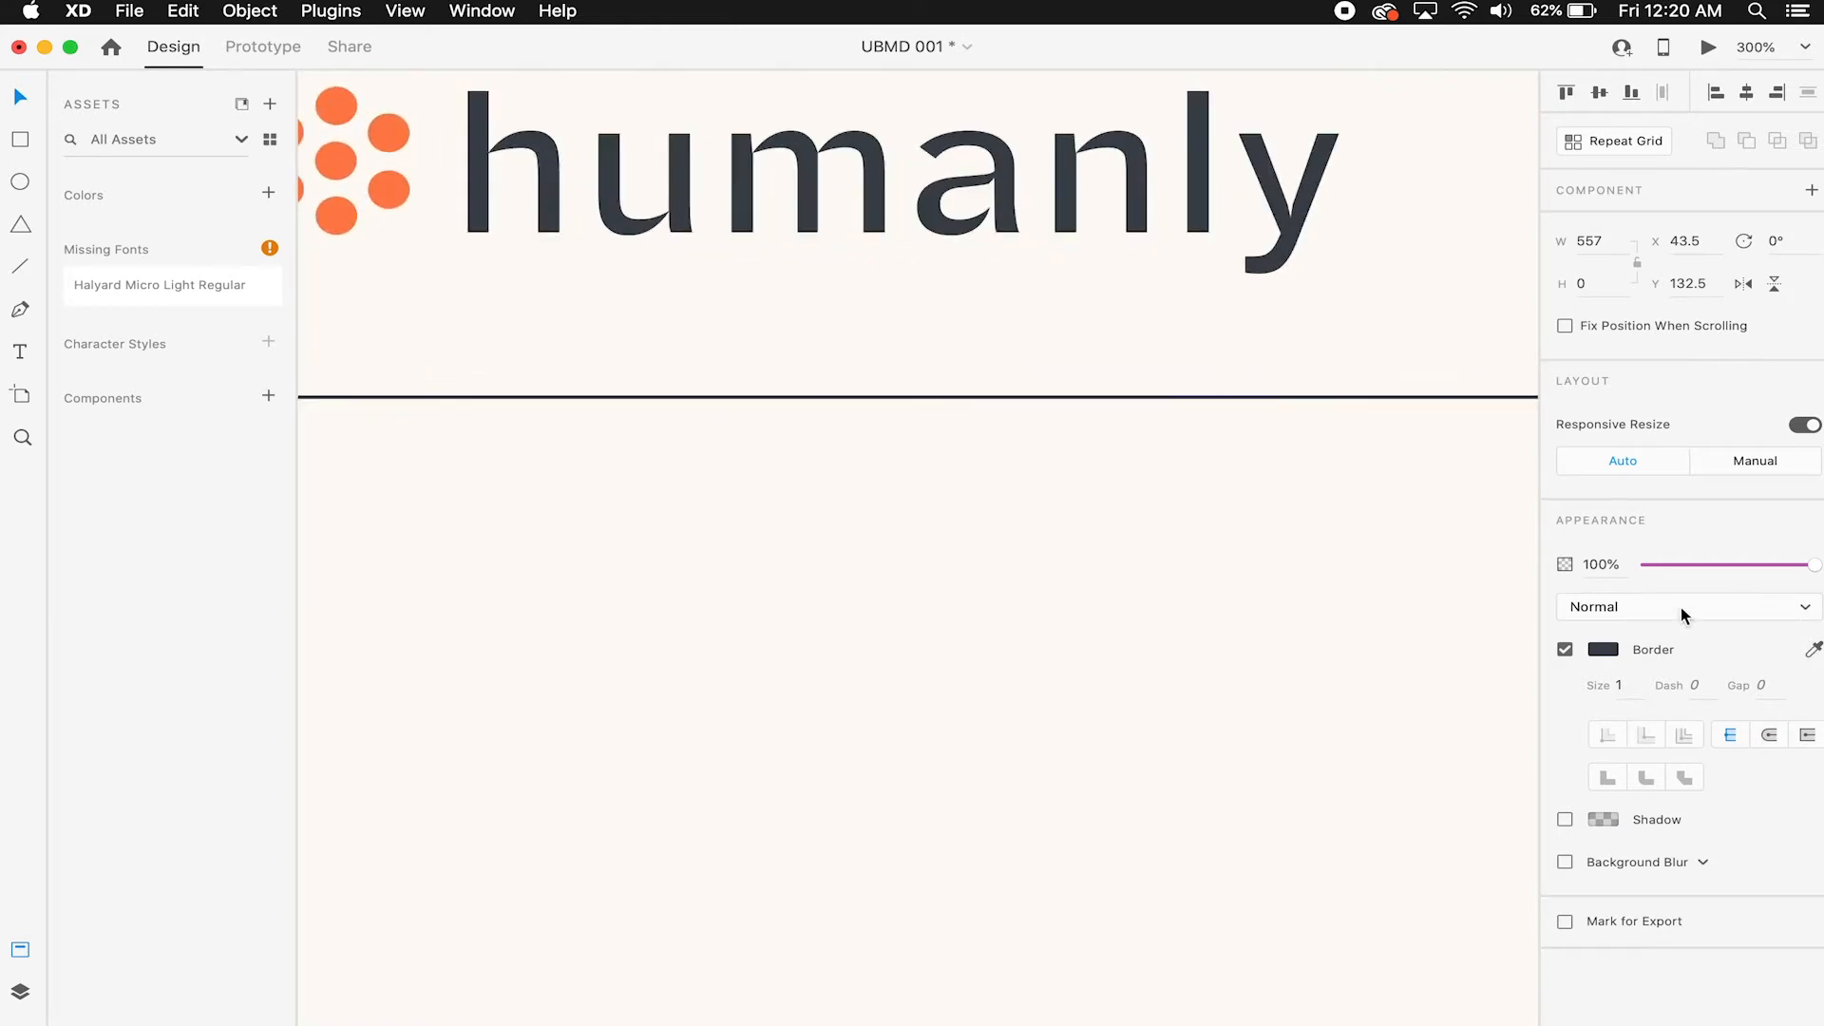
click(1812, 648)
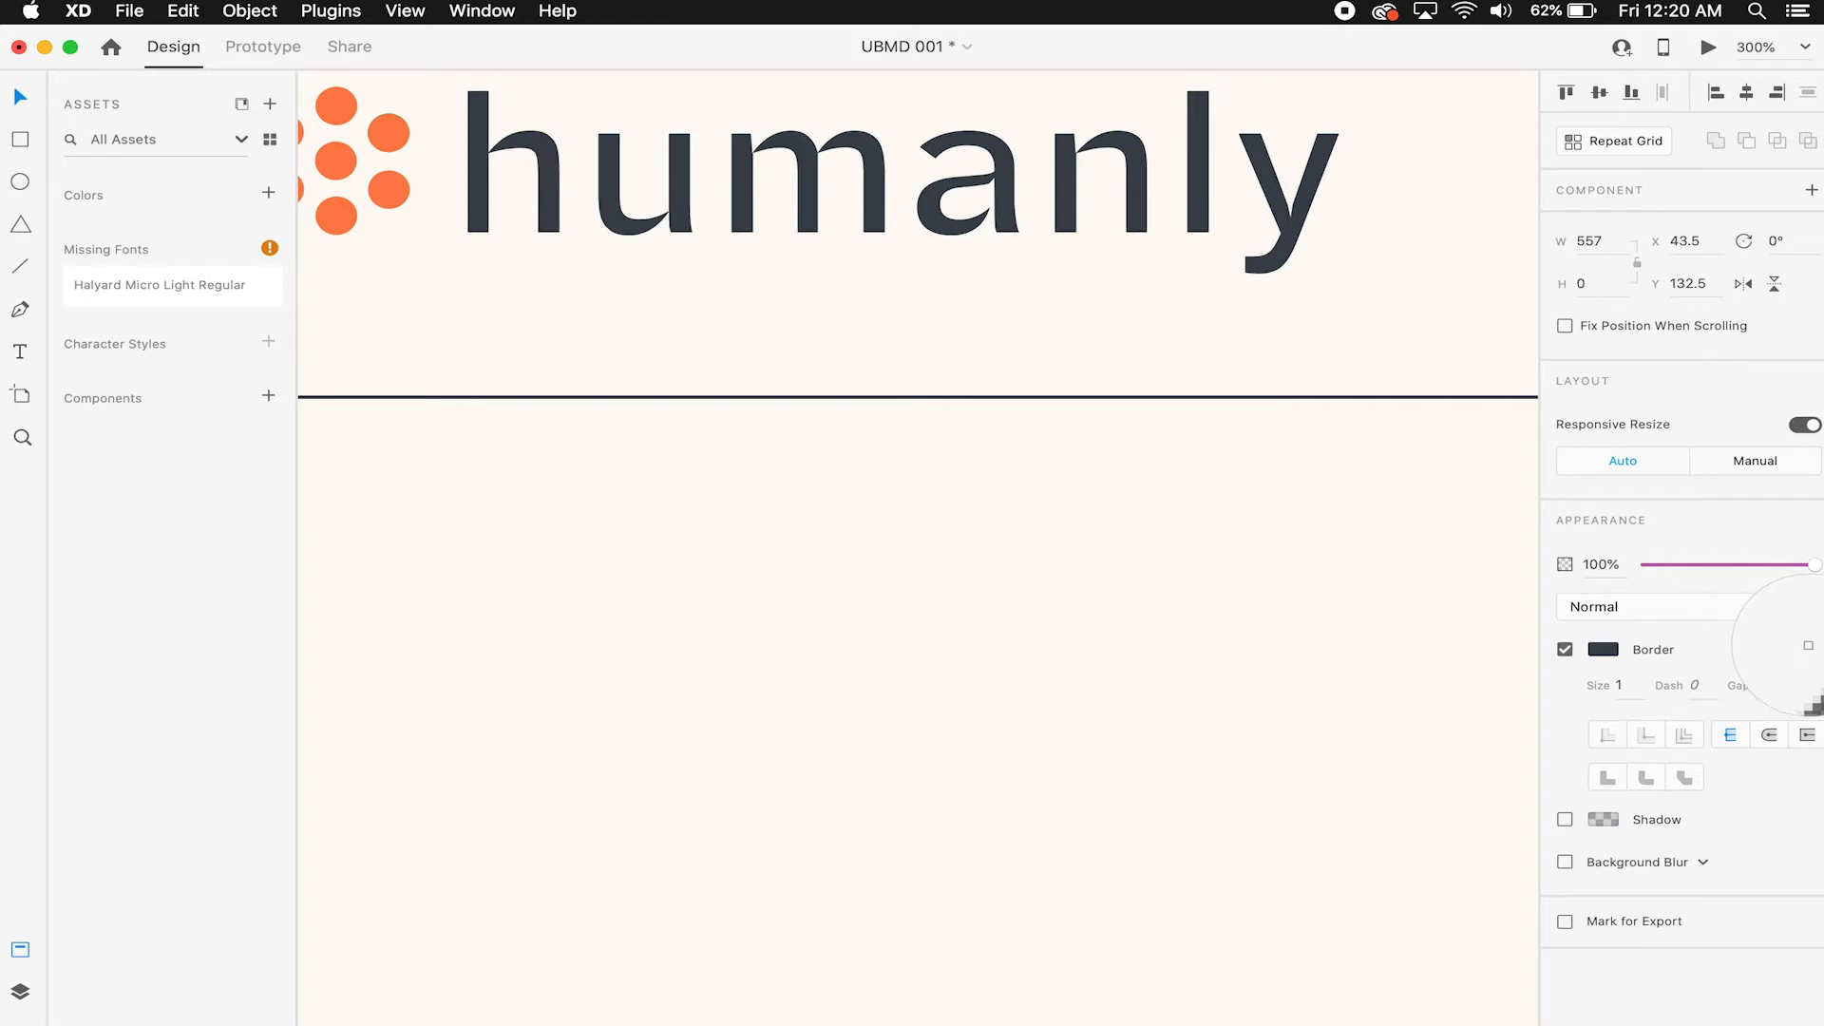
click(1306, 190)
key(super+1)
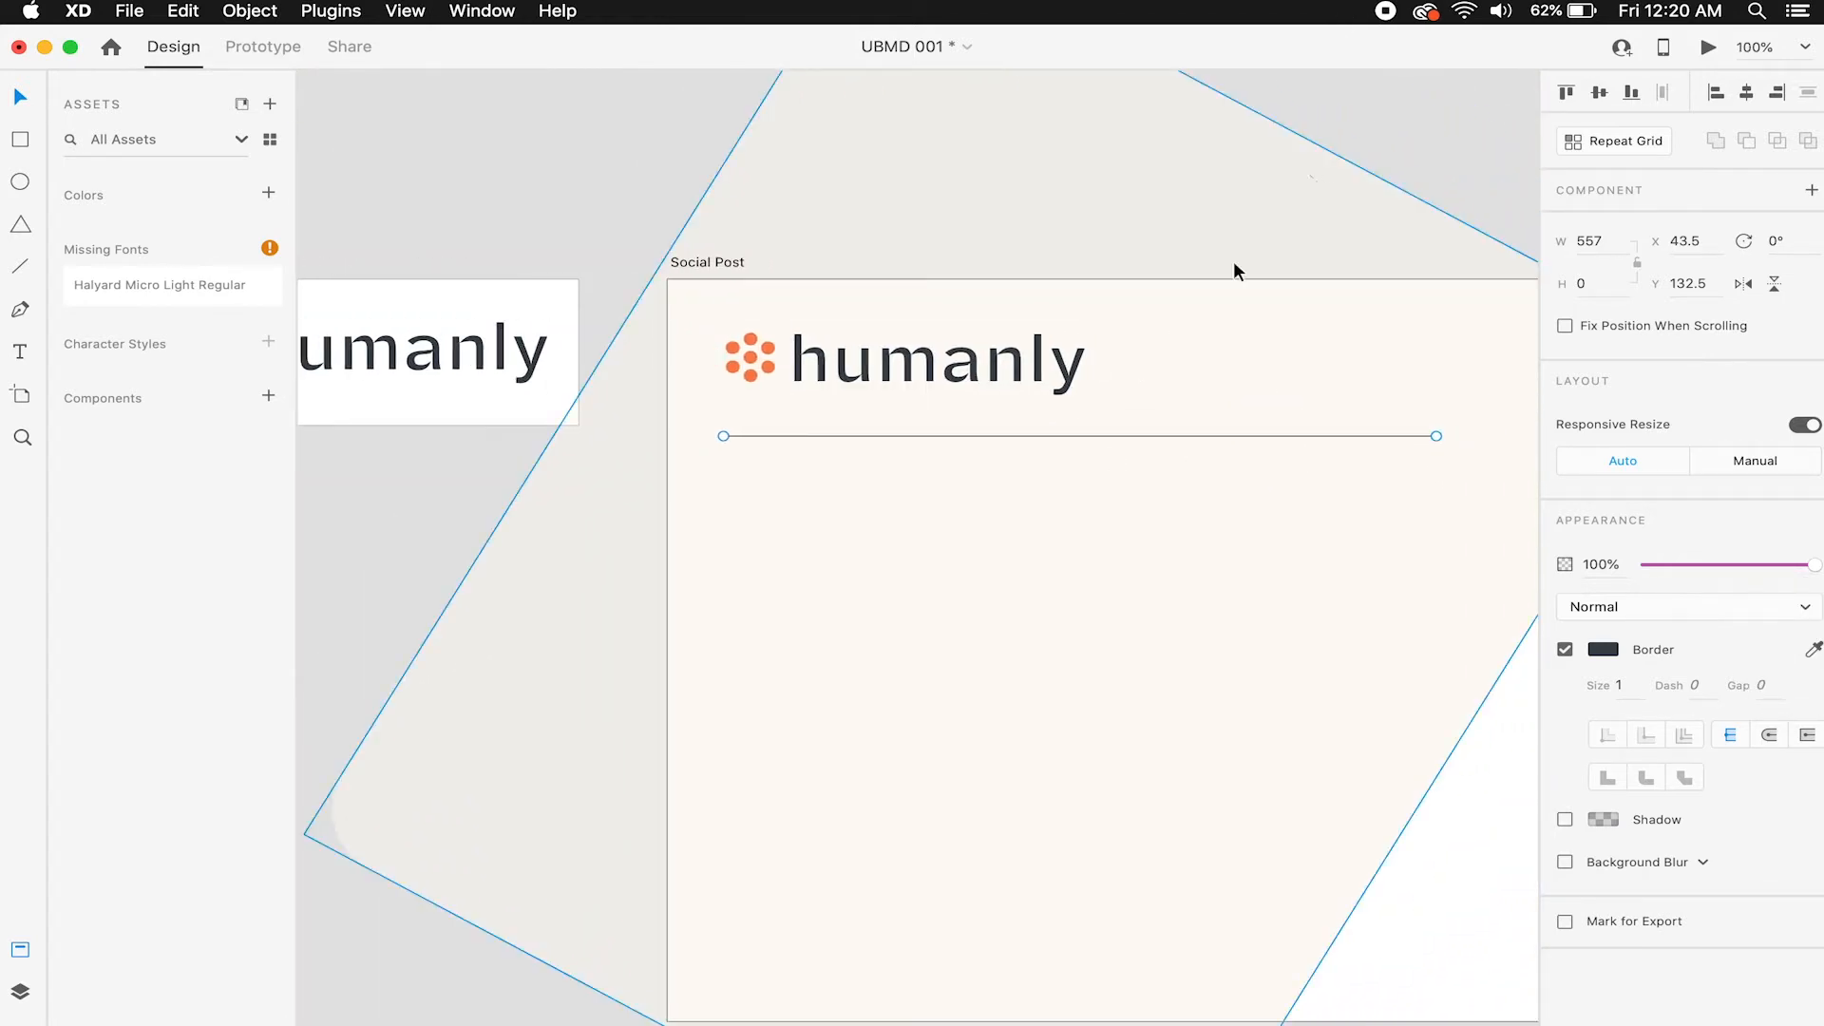
click(1233, 260)
key(Escape)
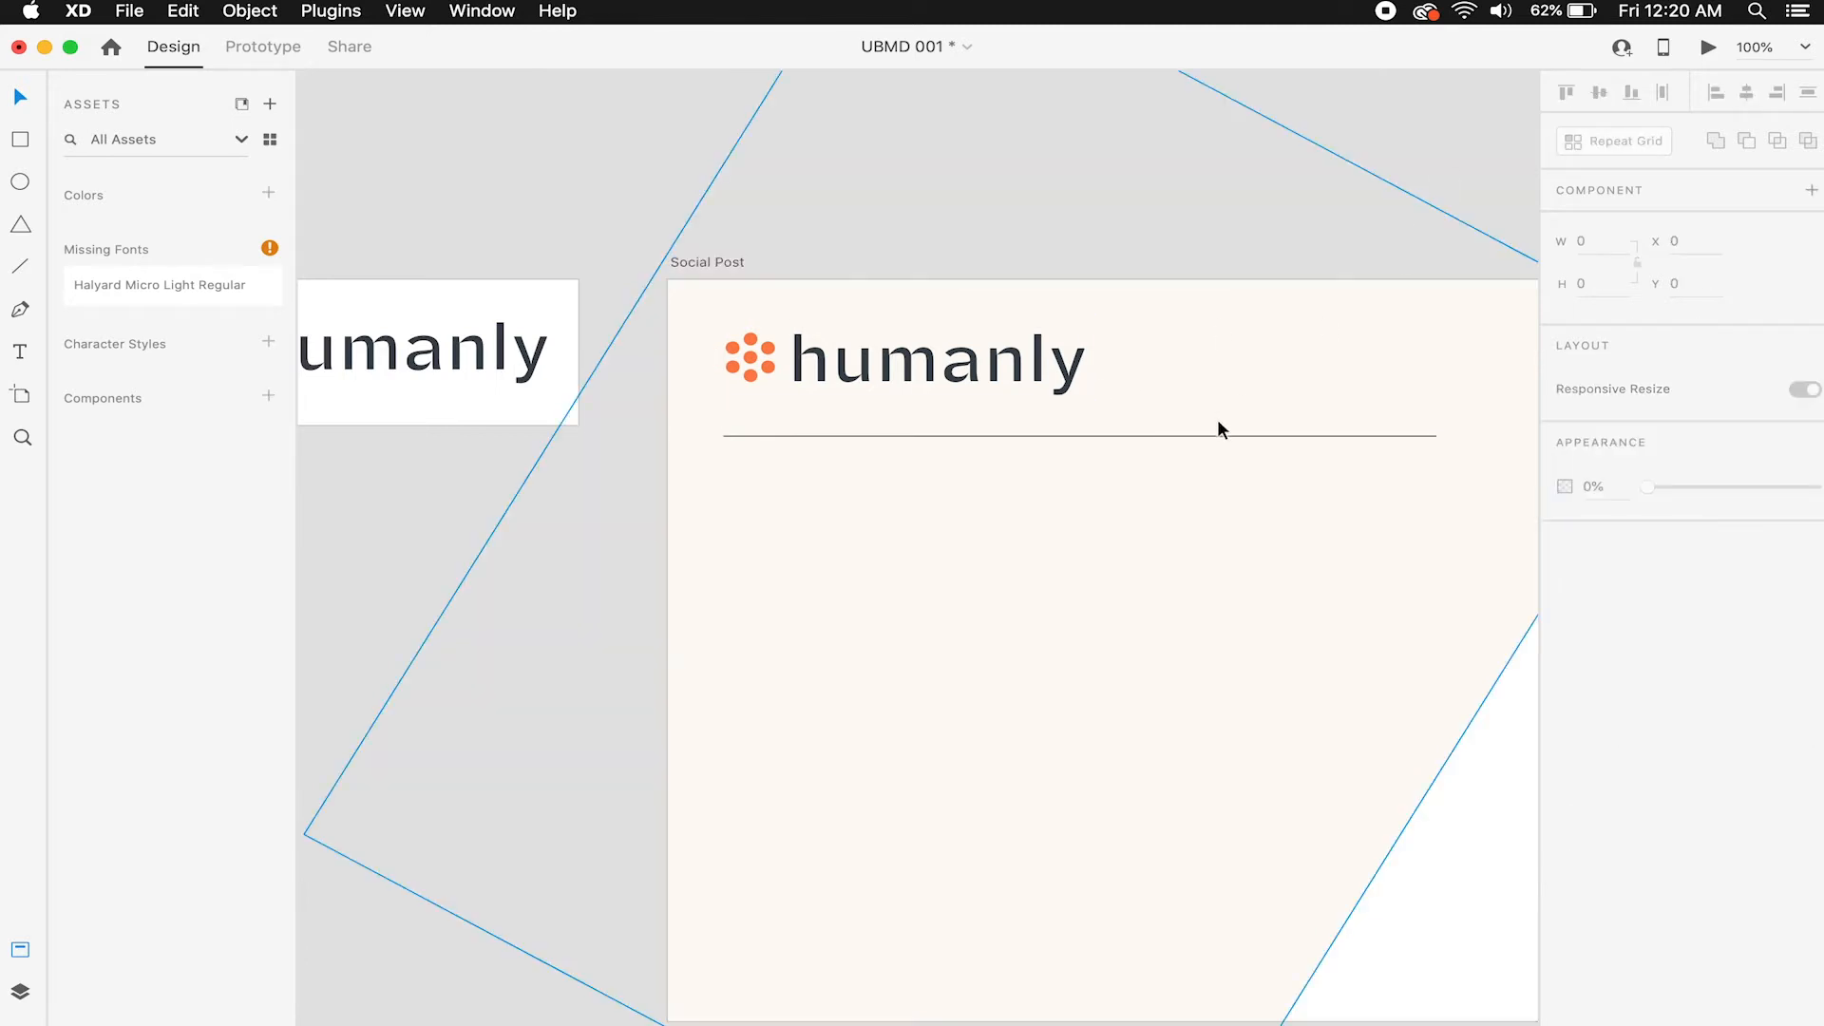
Try a border size of 0.5 on the divider line and undo the change.
click(1197, 436)
key(z)
click(1178, 443)
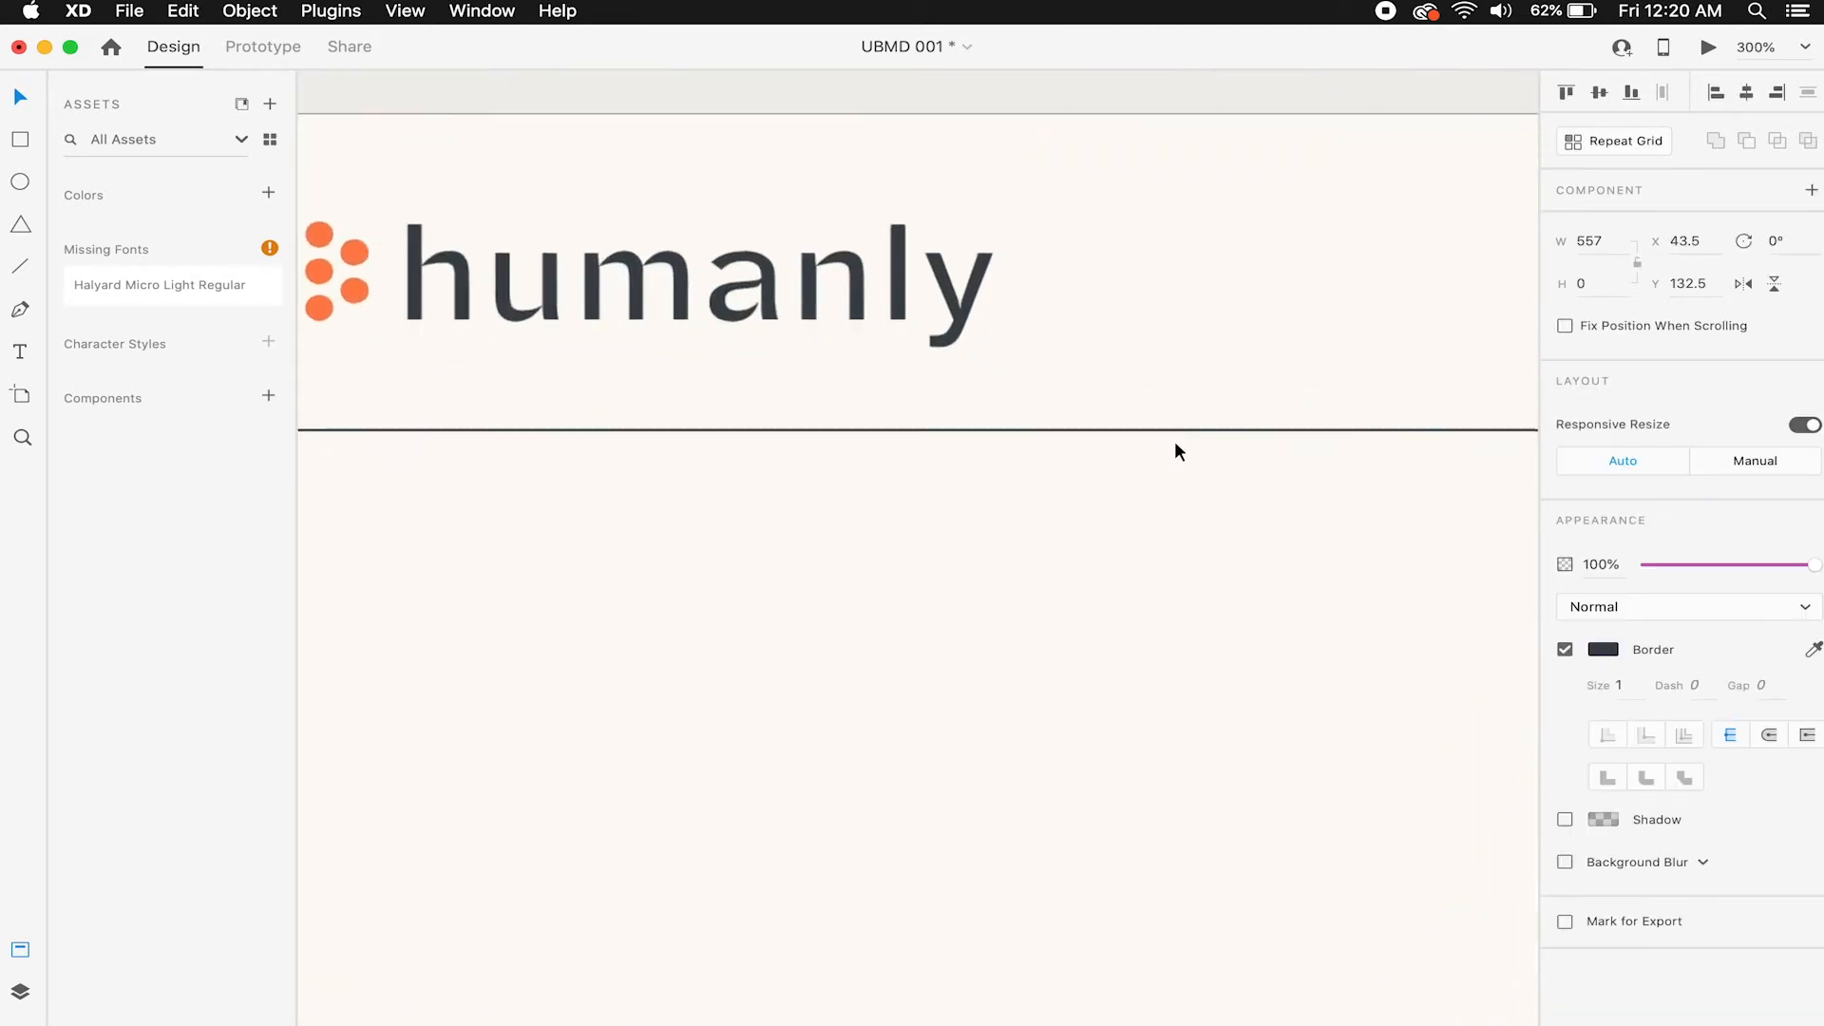
click(1620, 676)
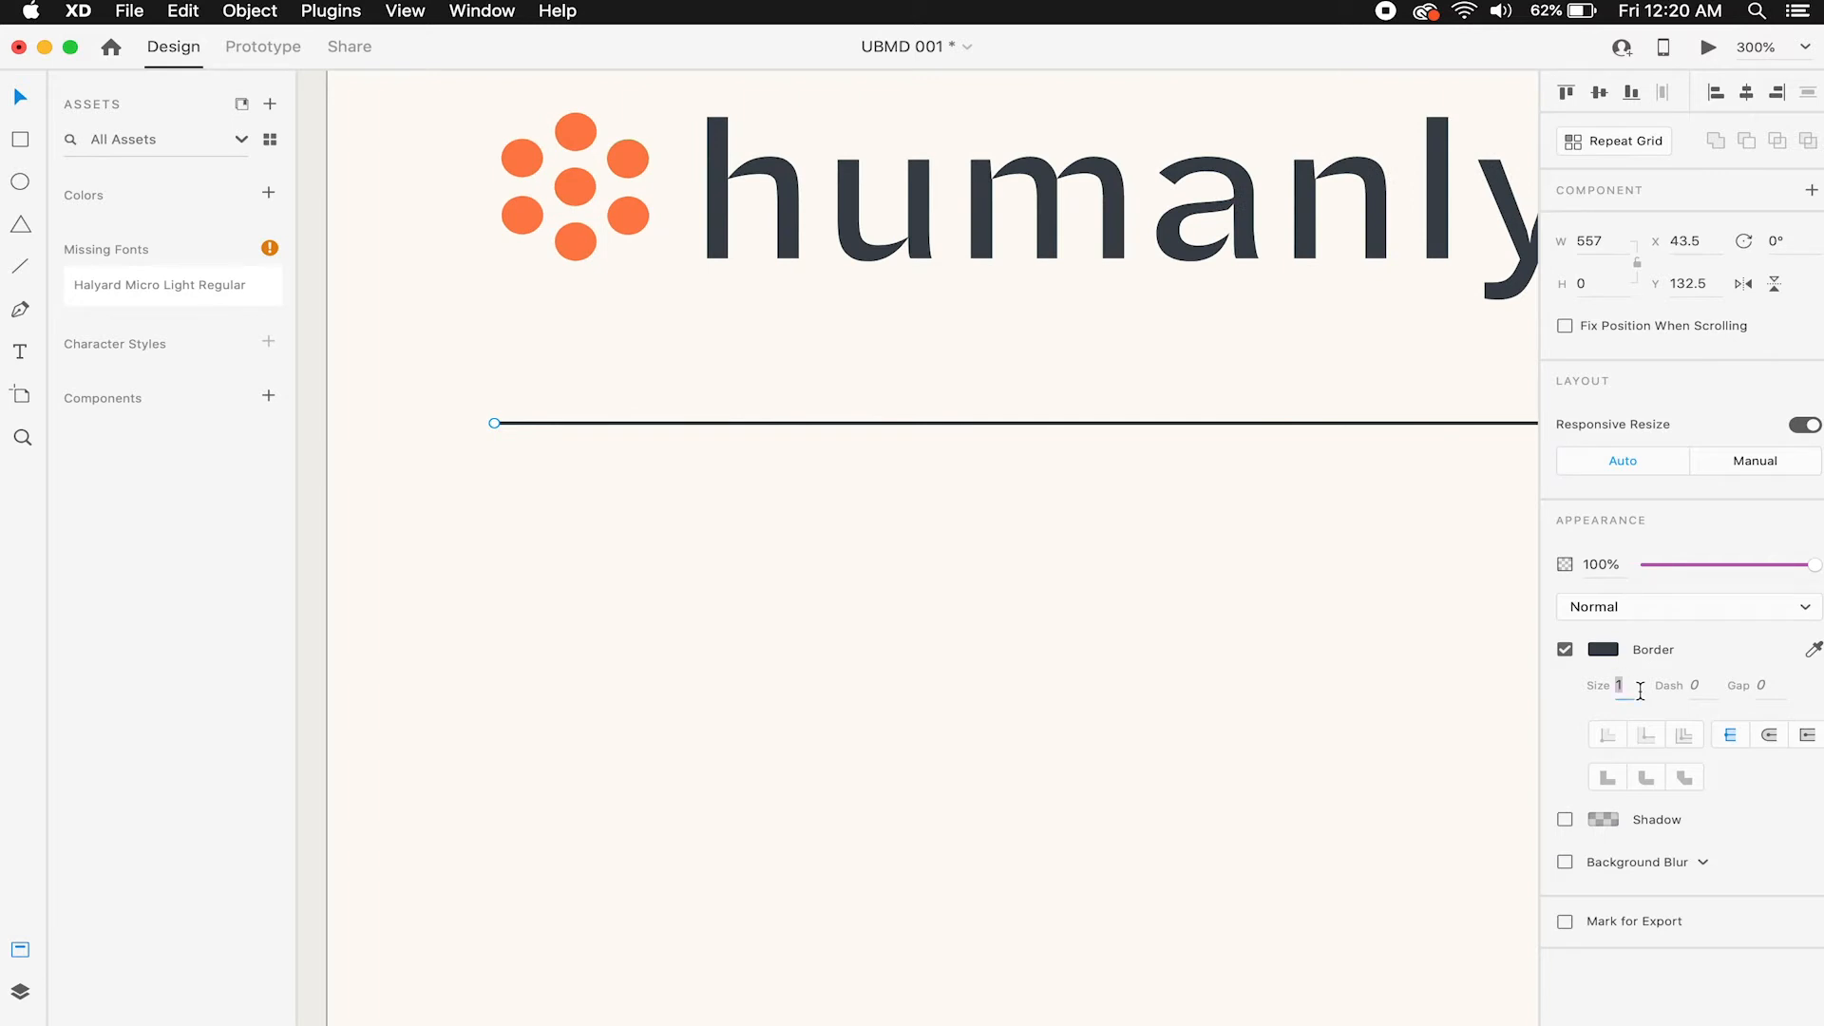
key(BackSpace)
text(0.5)
key(Return)
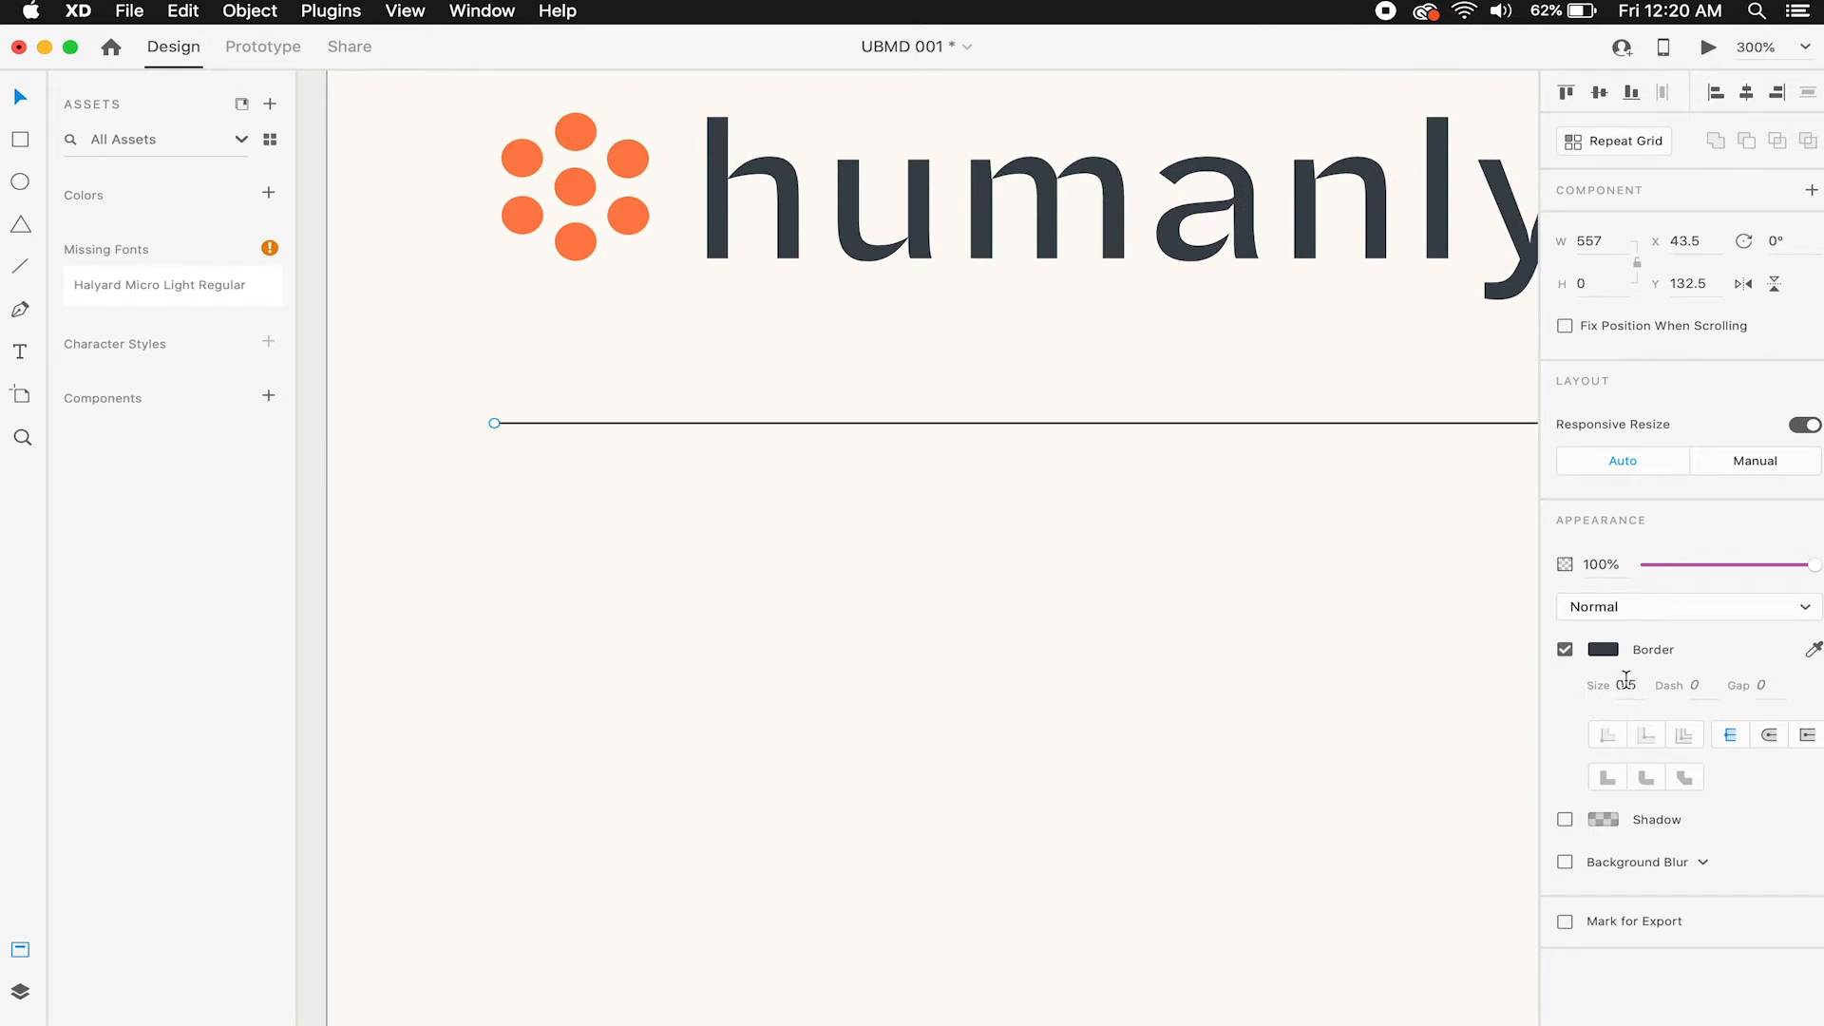
key(super+z)
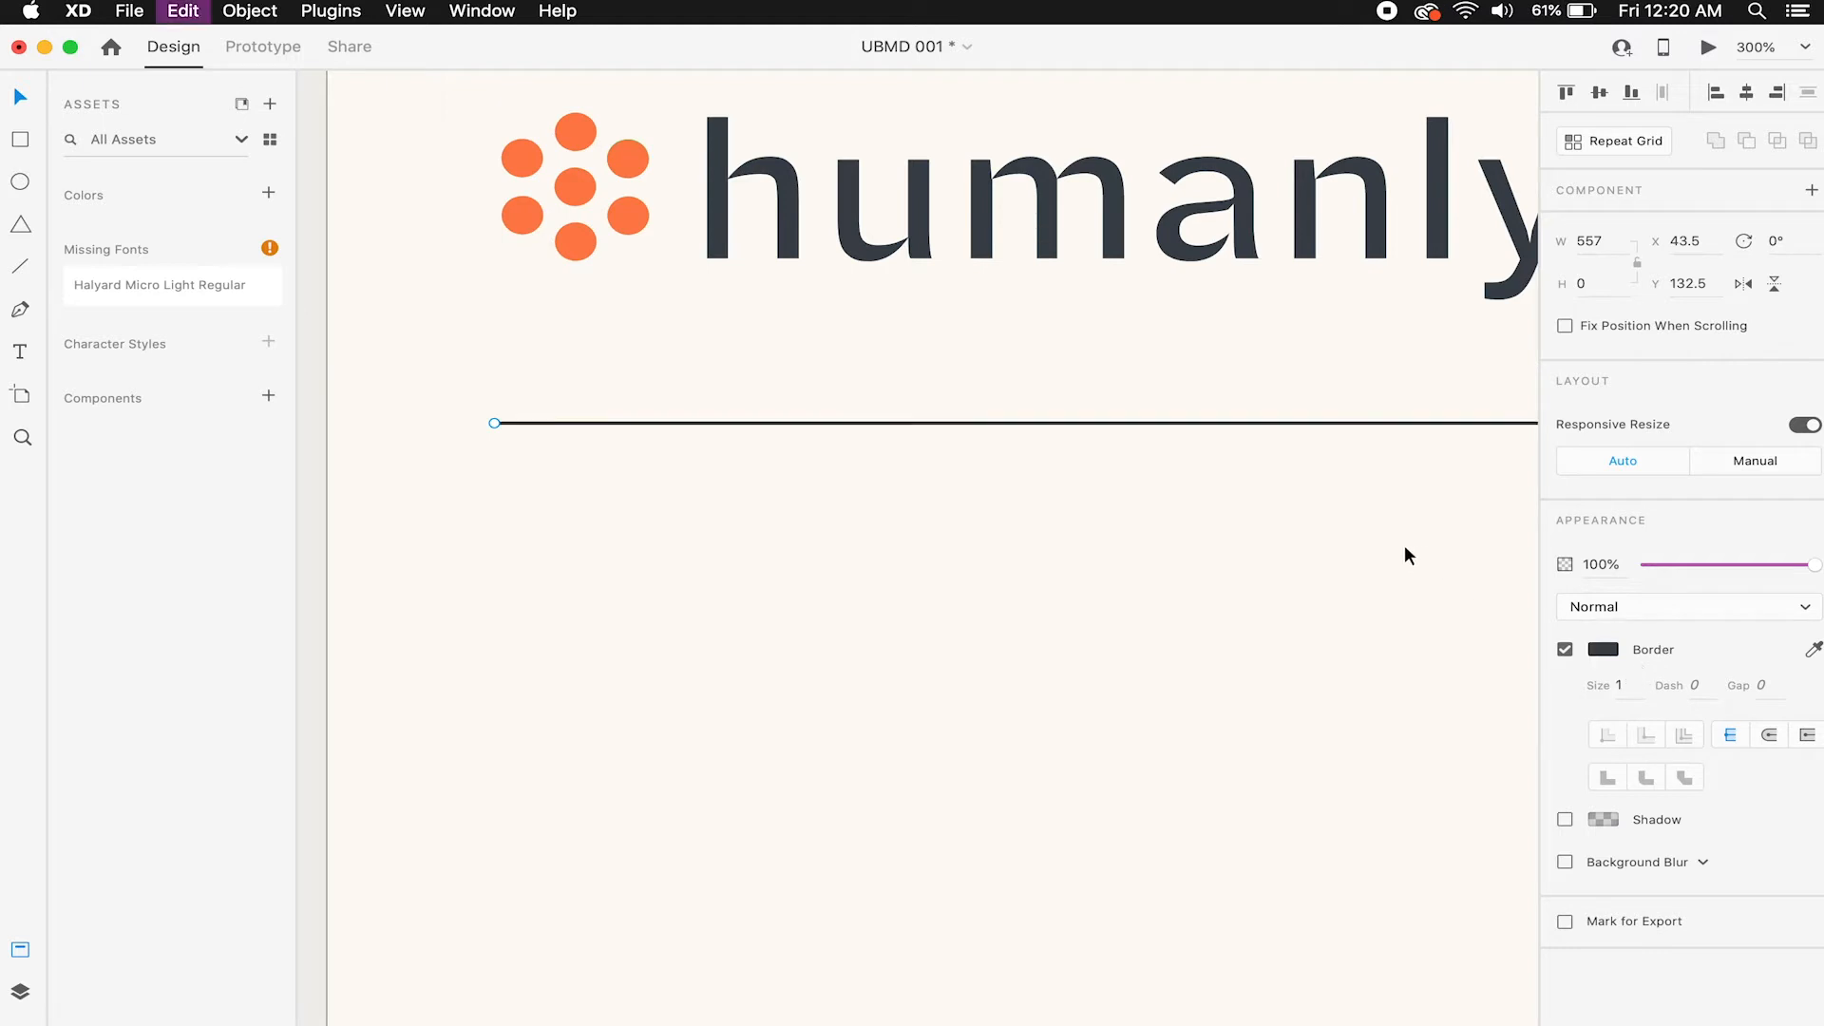
Set the divider line's opacity to 35% and check it on the Social Post artboard.
click(1402, 545)
click(1423, 422)
click(1619, 562)
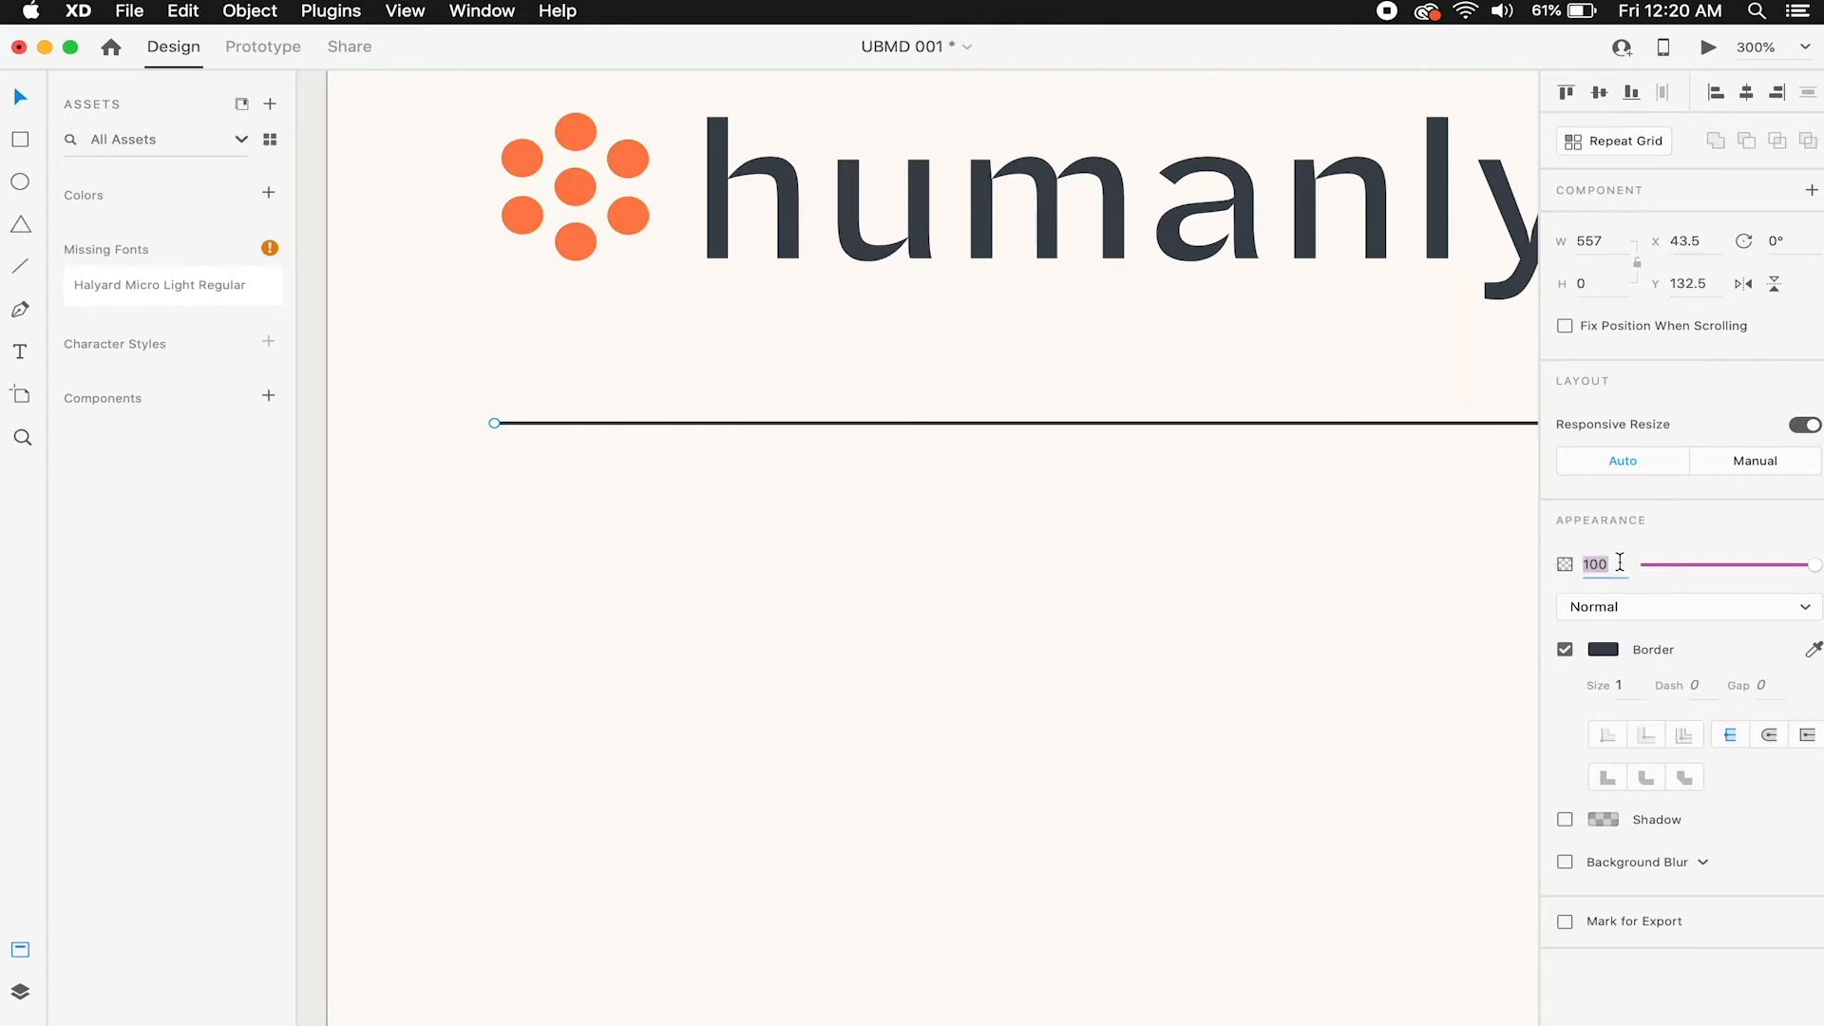
key(BackSpace)
text(35)
key(super+0)
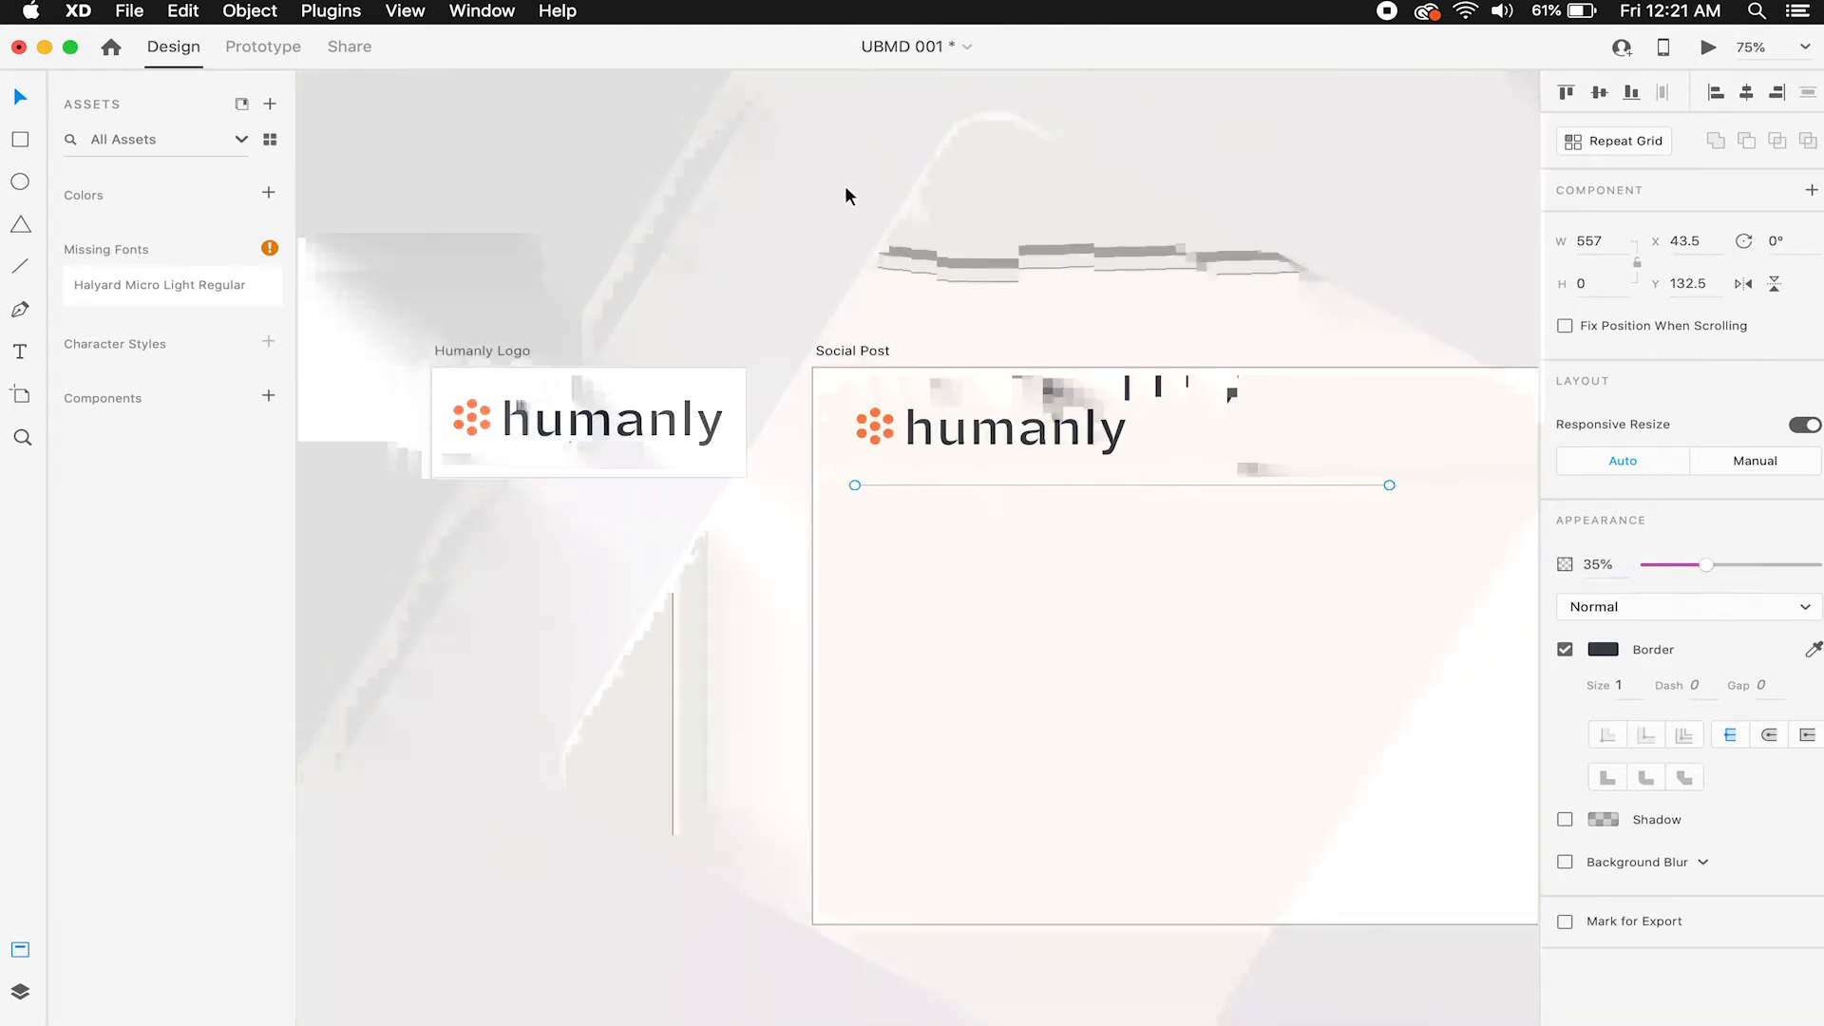
scroll(1044, 268, right, 3)
scroll(1045, 268, down, 1)
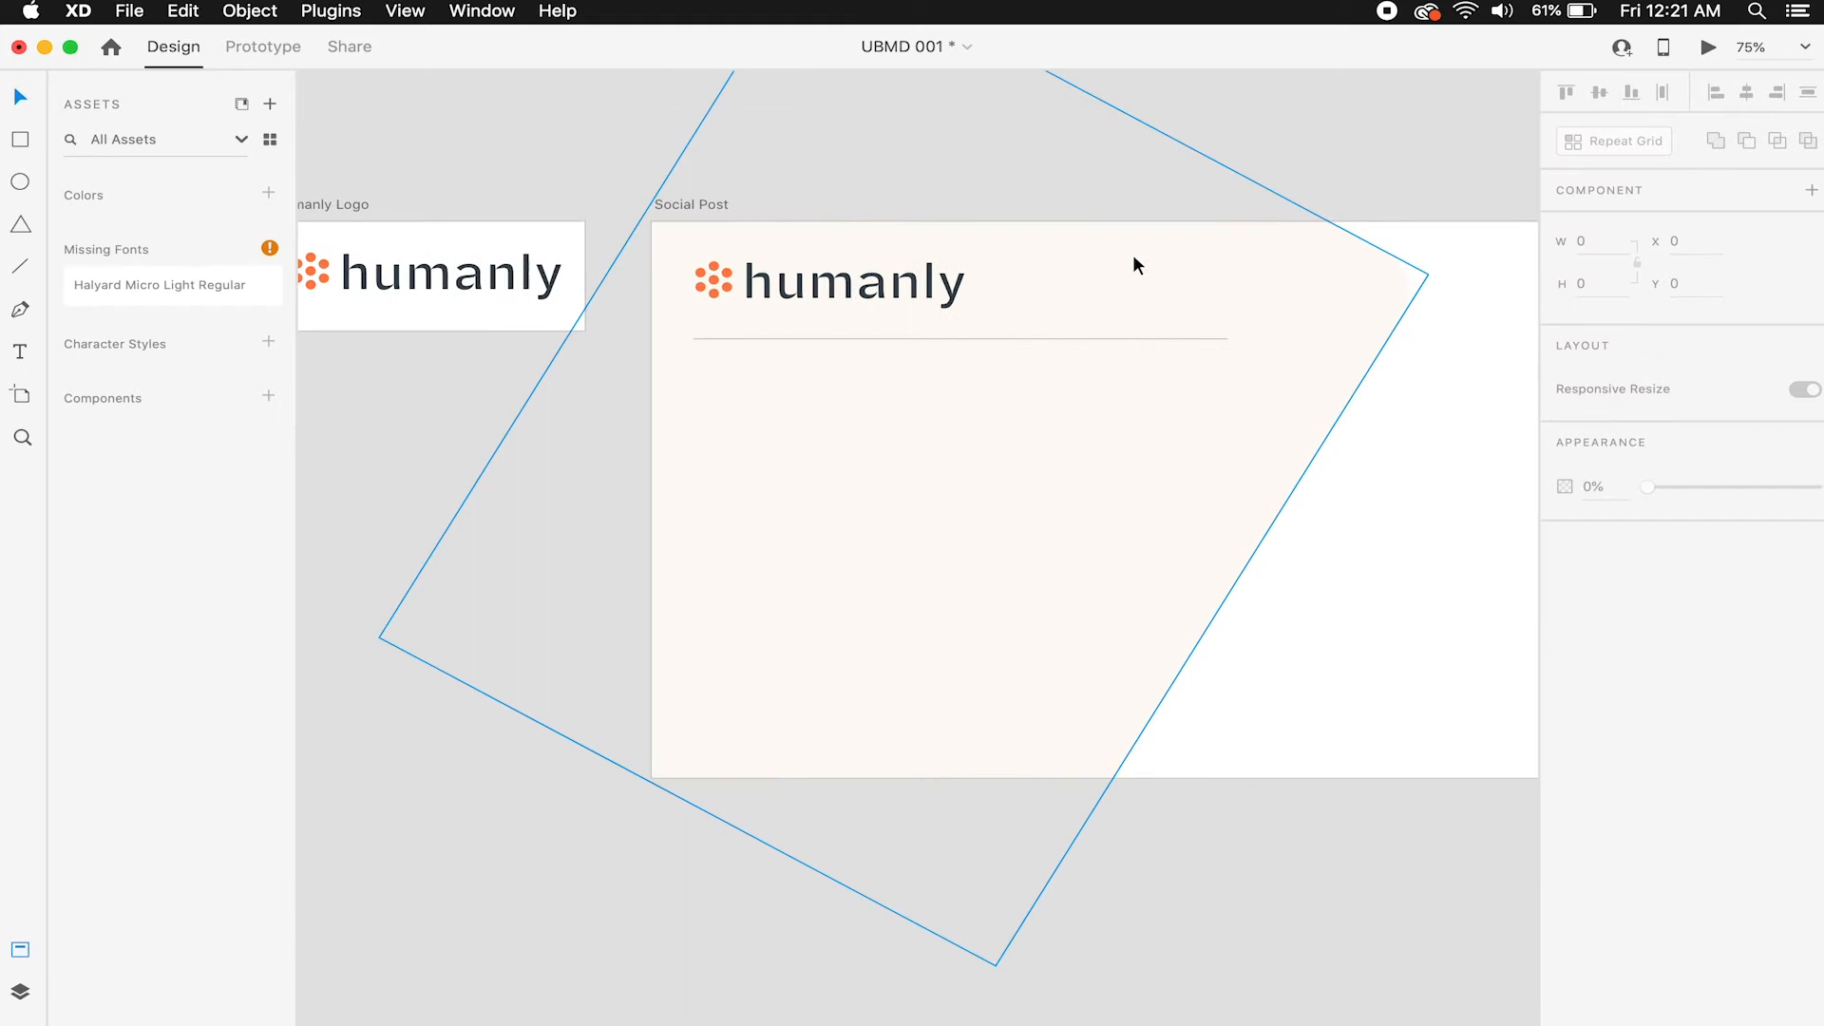
Shorten the divider line slightly by moving its right end inward, keeping the line horizontal.
click(1223, 339)
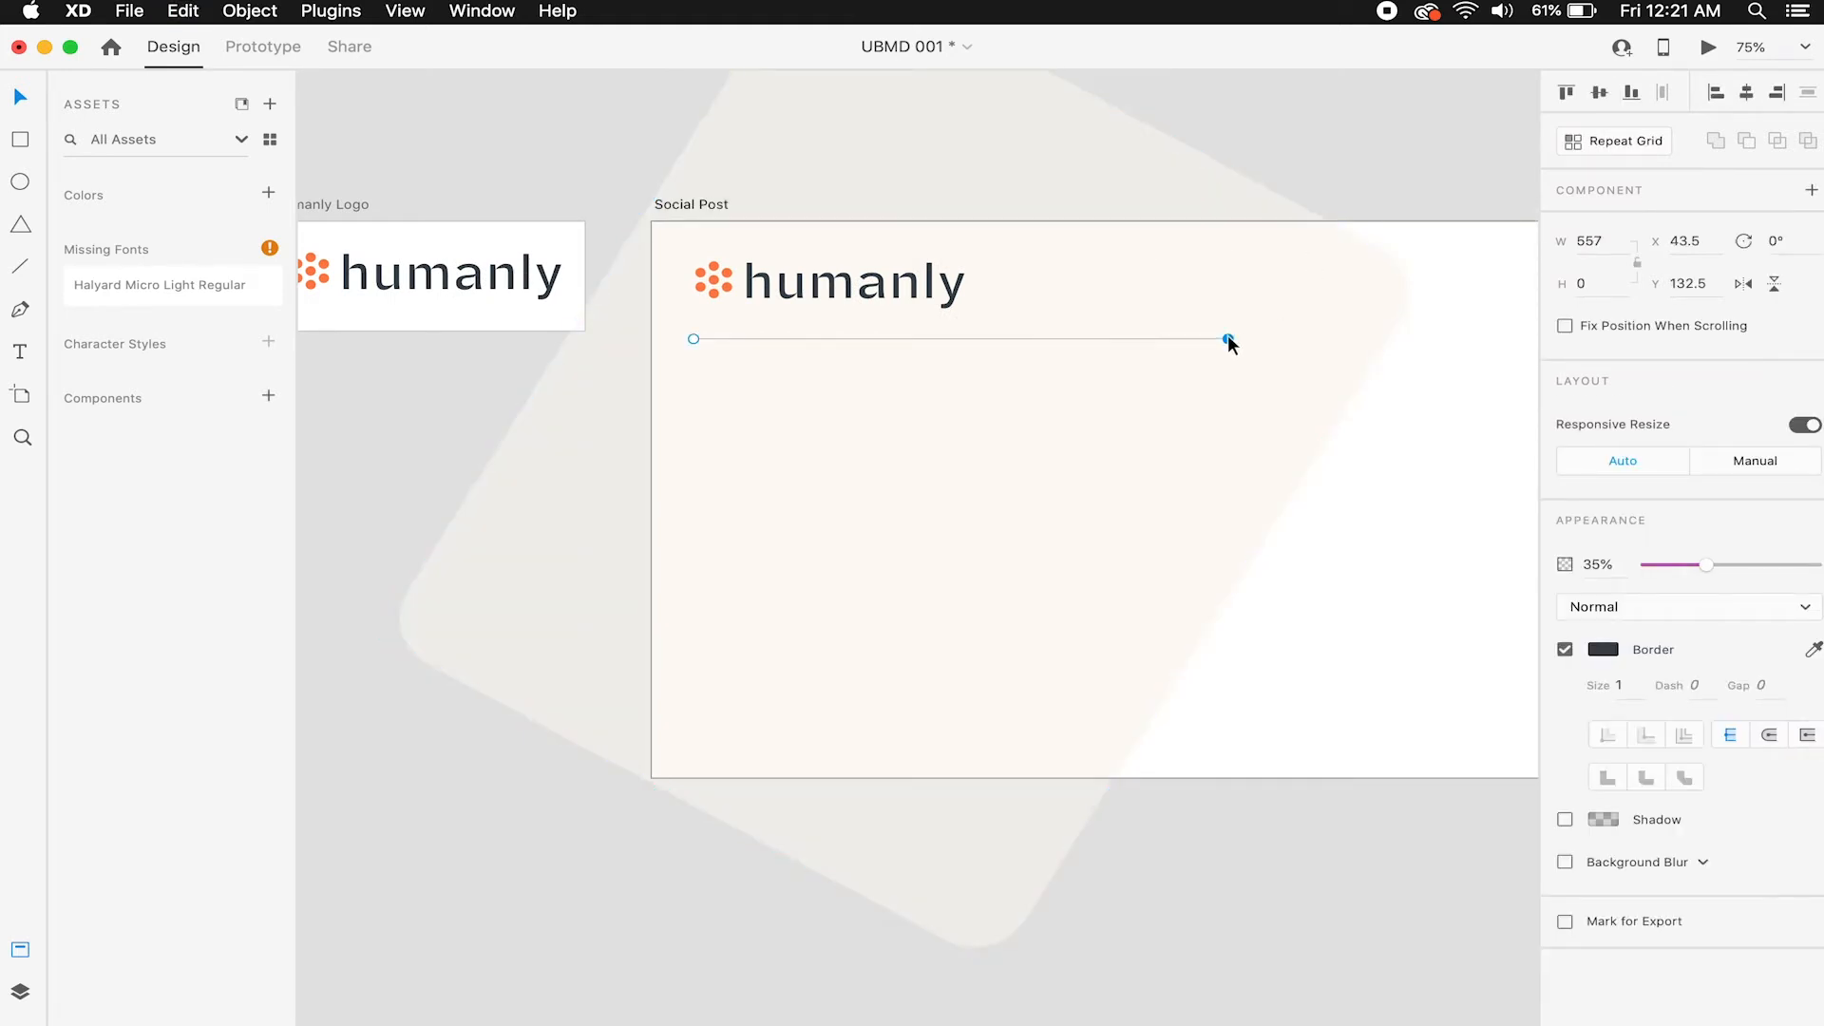
drag(1227, 339, 1146, 340)
mouse_move(1143, 338)
mouse_down()
mouse_move(1285, 367)
mouse_move(1074, 366)
mouse_move(1282, 390)
mouse_move(1255, 356)
mouse_move(1088, 356)
mouse_move(1298, 341)
mouse_move(835, 342)
mouse_move(1168, 348)
mouse_up()
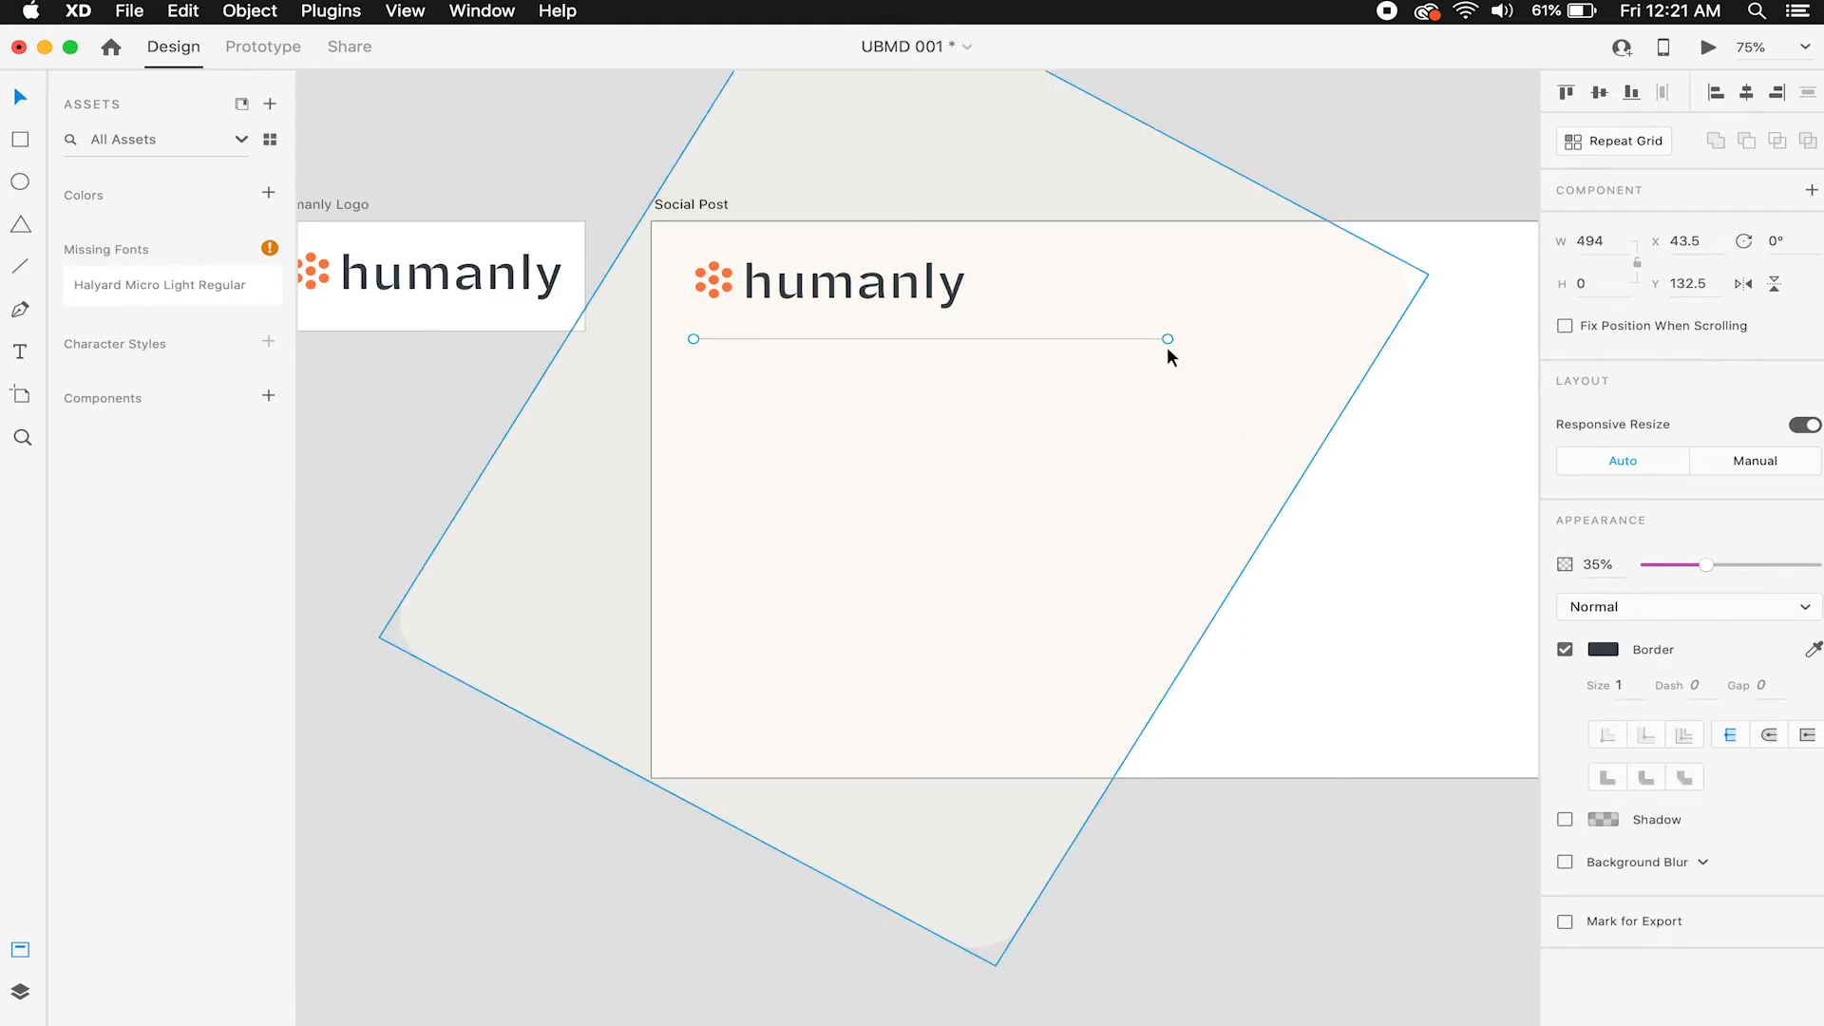
key(ctrl+z)
drag(1142, 340, 1223, 353)
click(1423, 148)
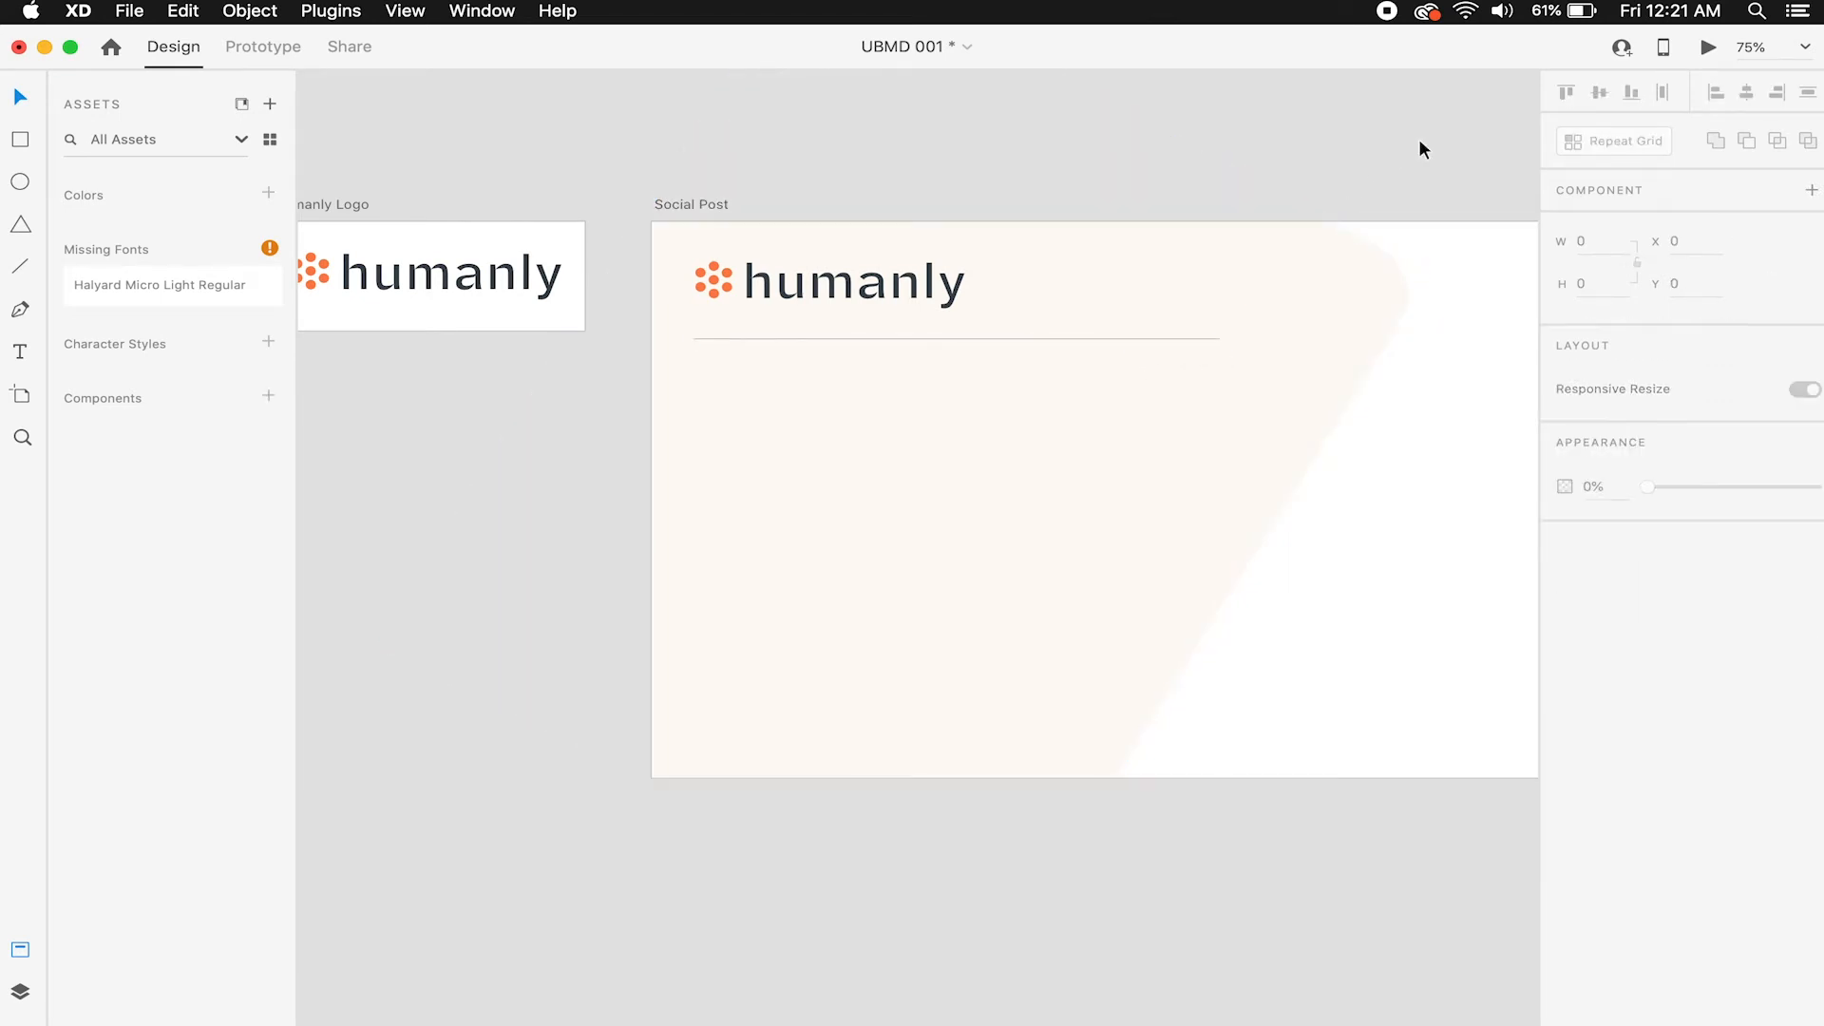
Add the headline text "Getting Started With Humanly for Your Company" beneath the divider line at about X 55, Y 209.
scroll(875, 340, up, 5)
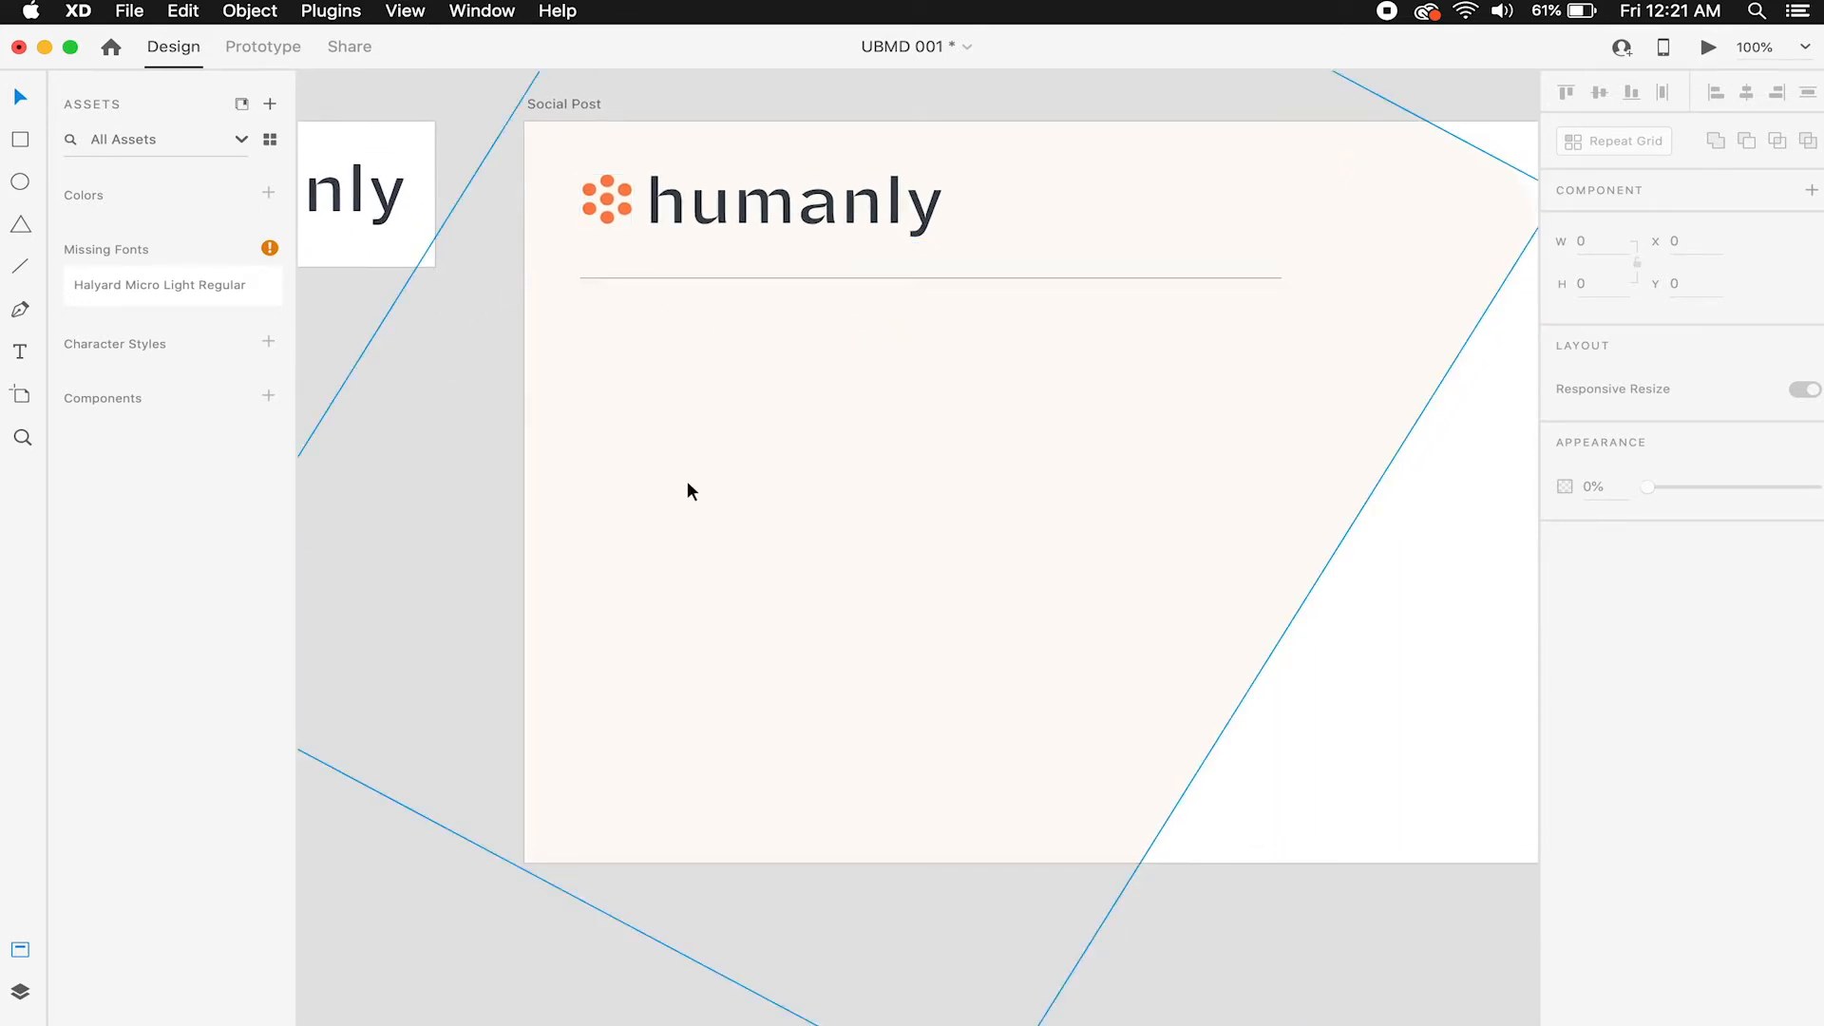
key(t)
click(595, 381)
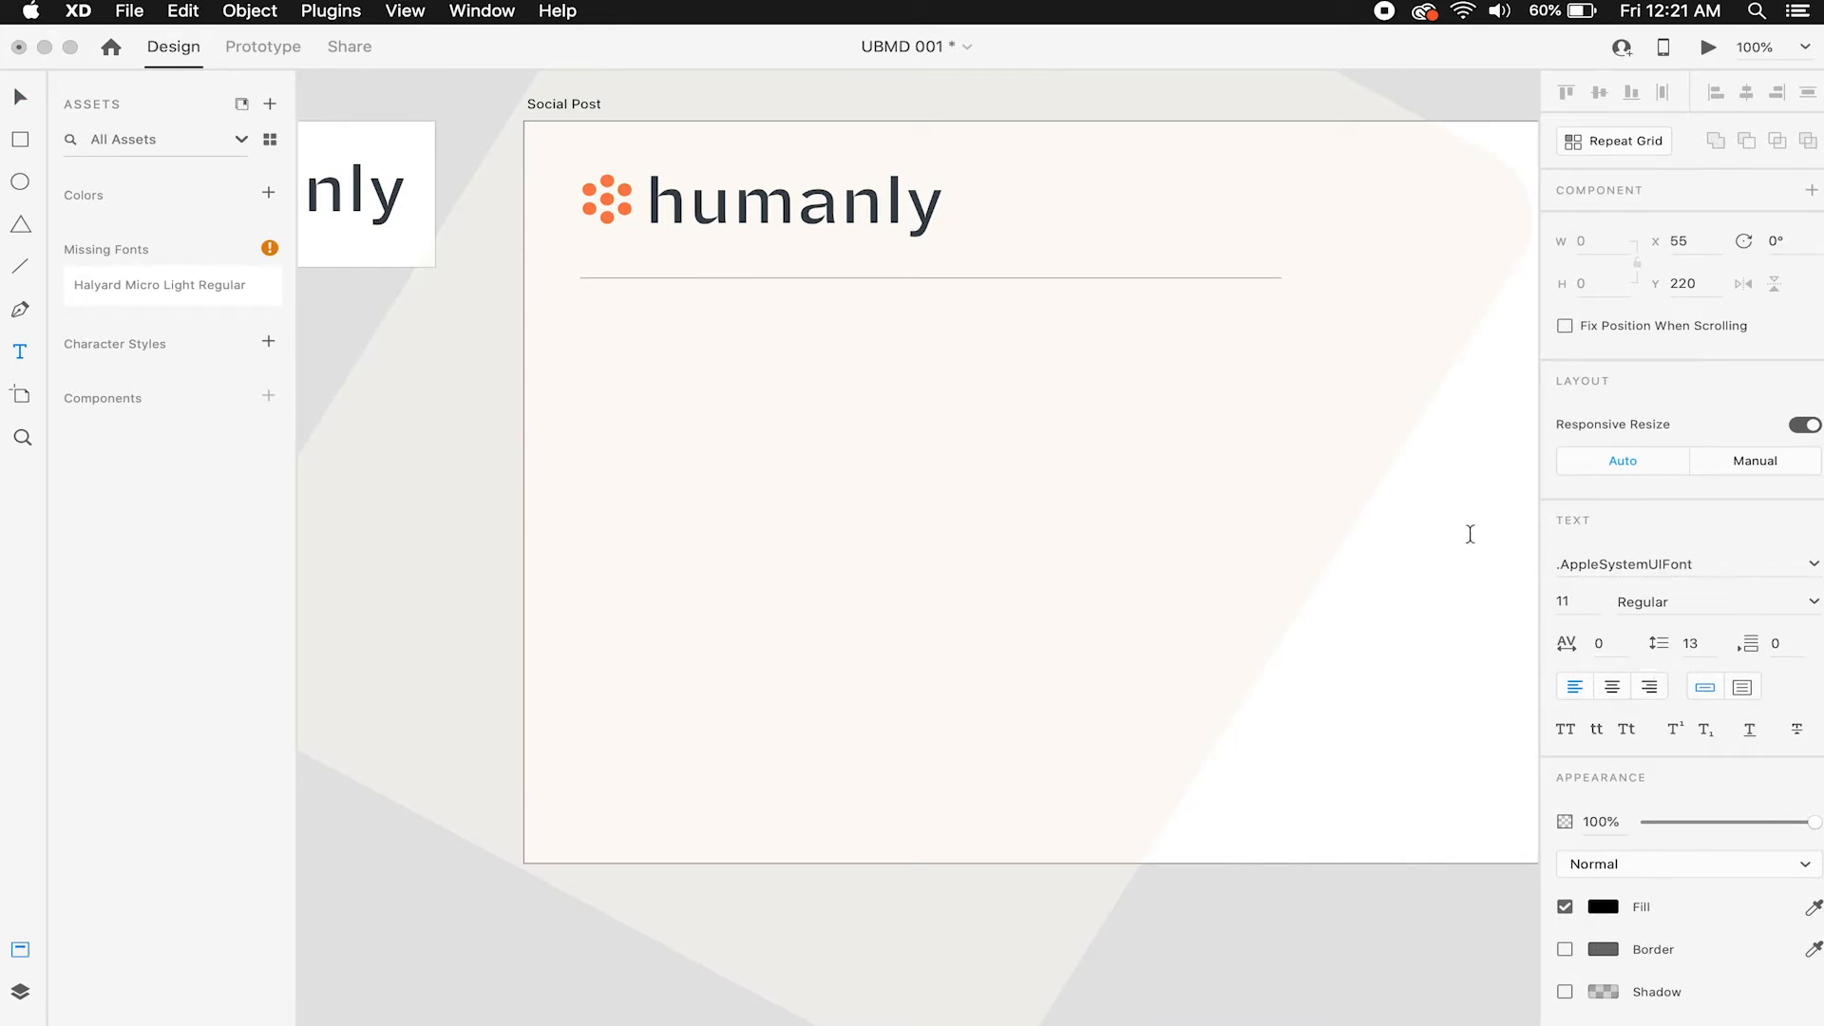
text(Getting Started With Humanly)
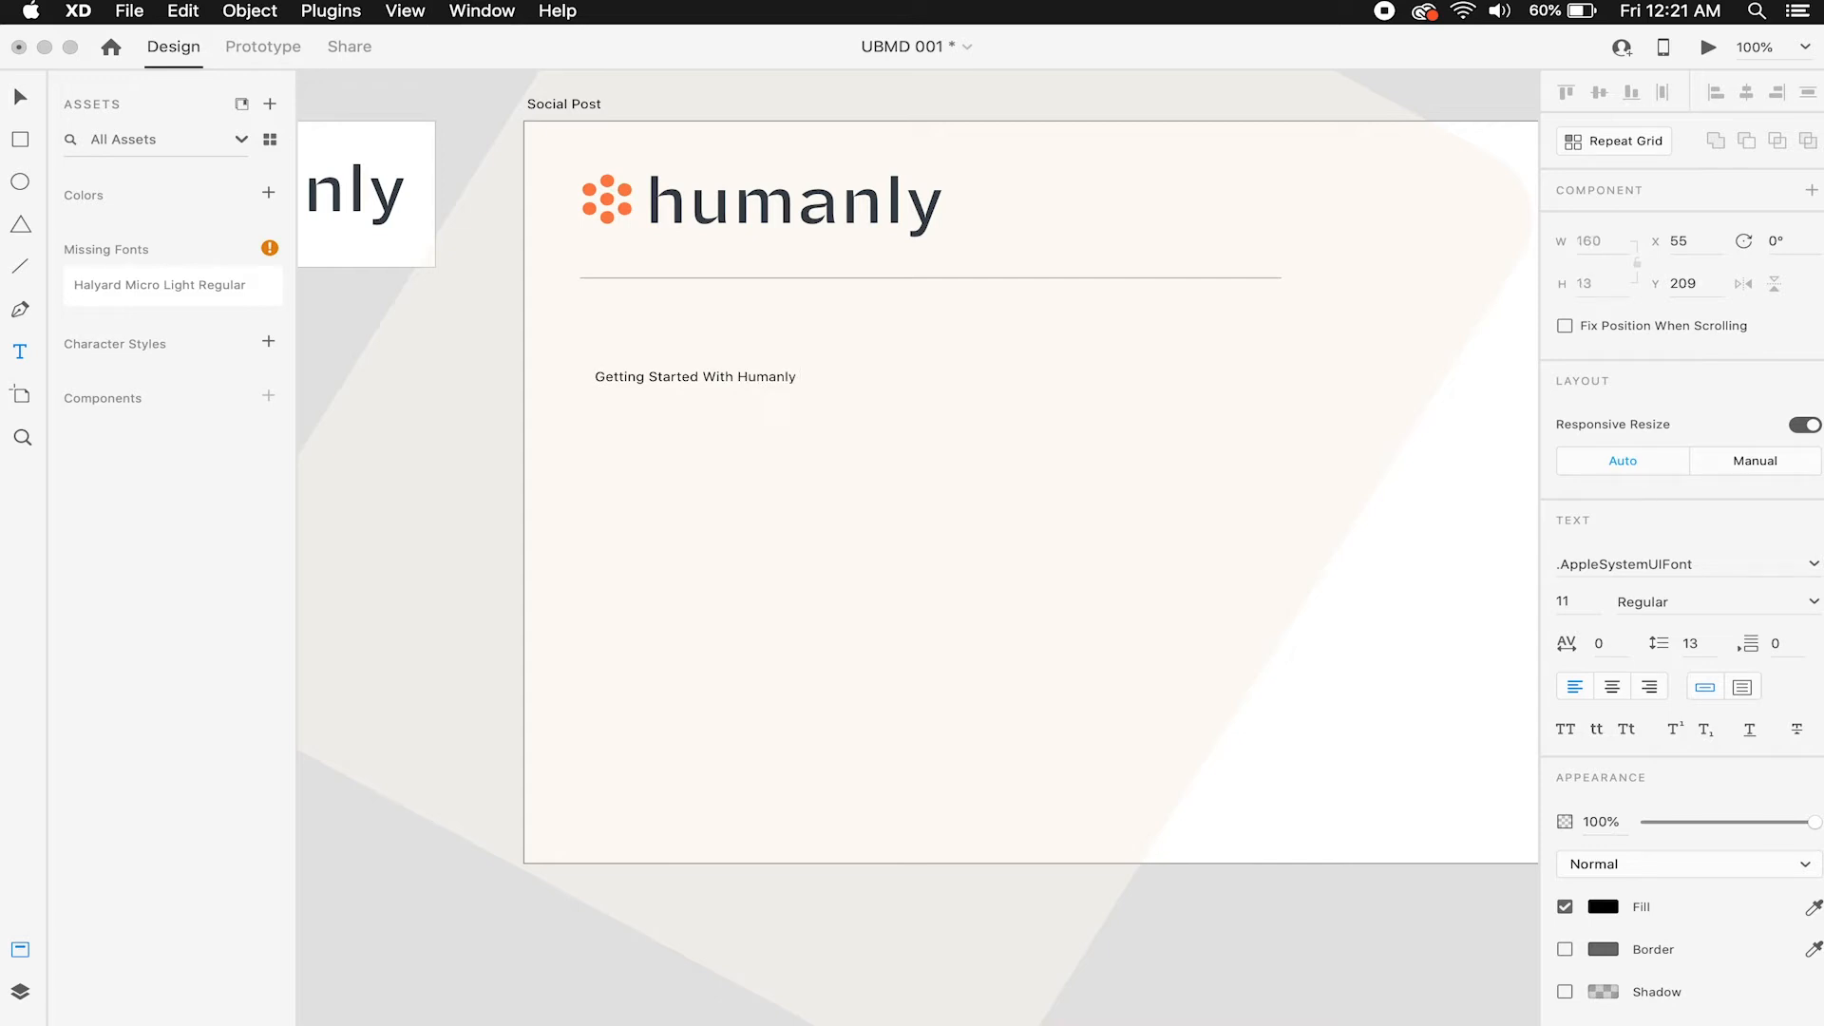
text(for)
text( Your)
text( Comapny)
text(.)
key(super+a)
key(Escape)
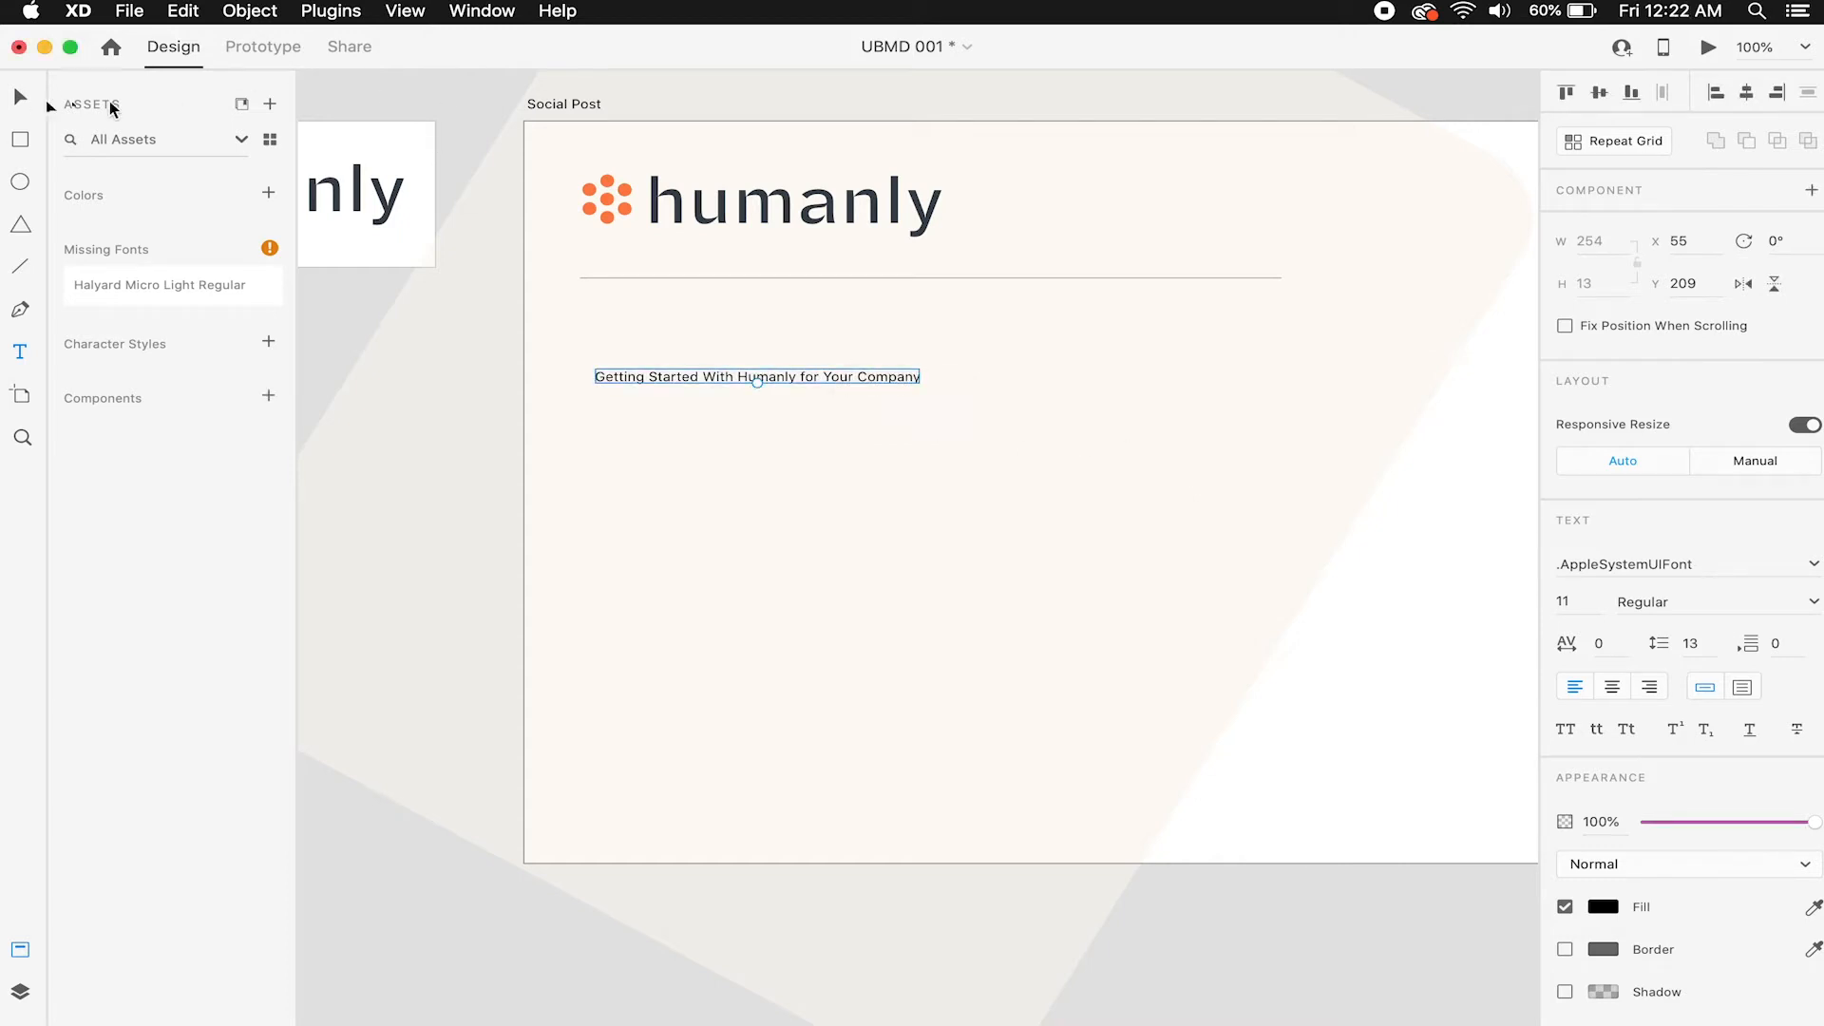
click(429, 102)
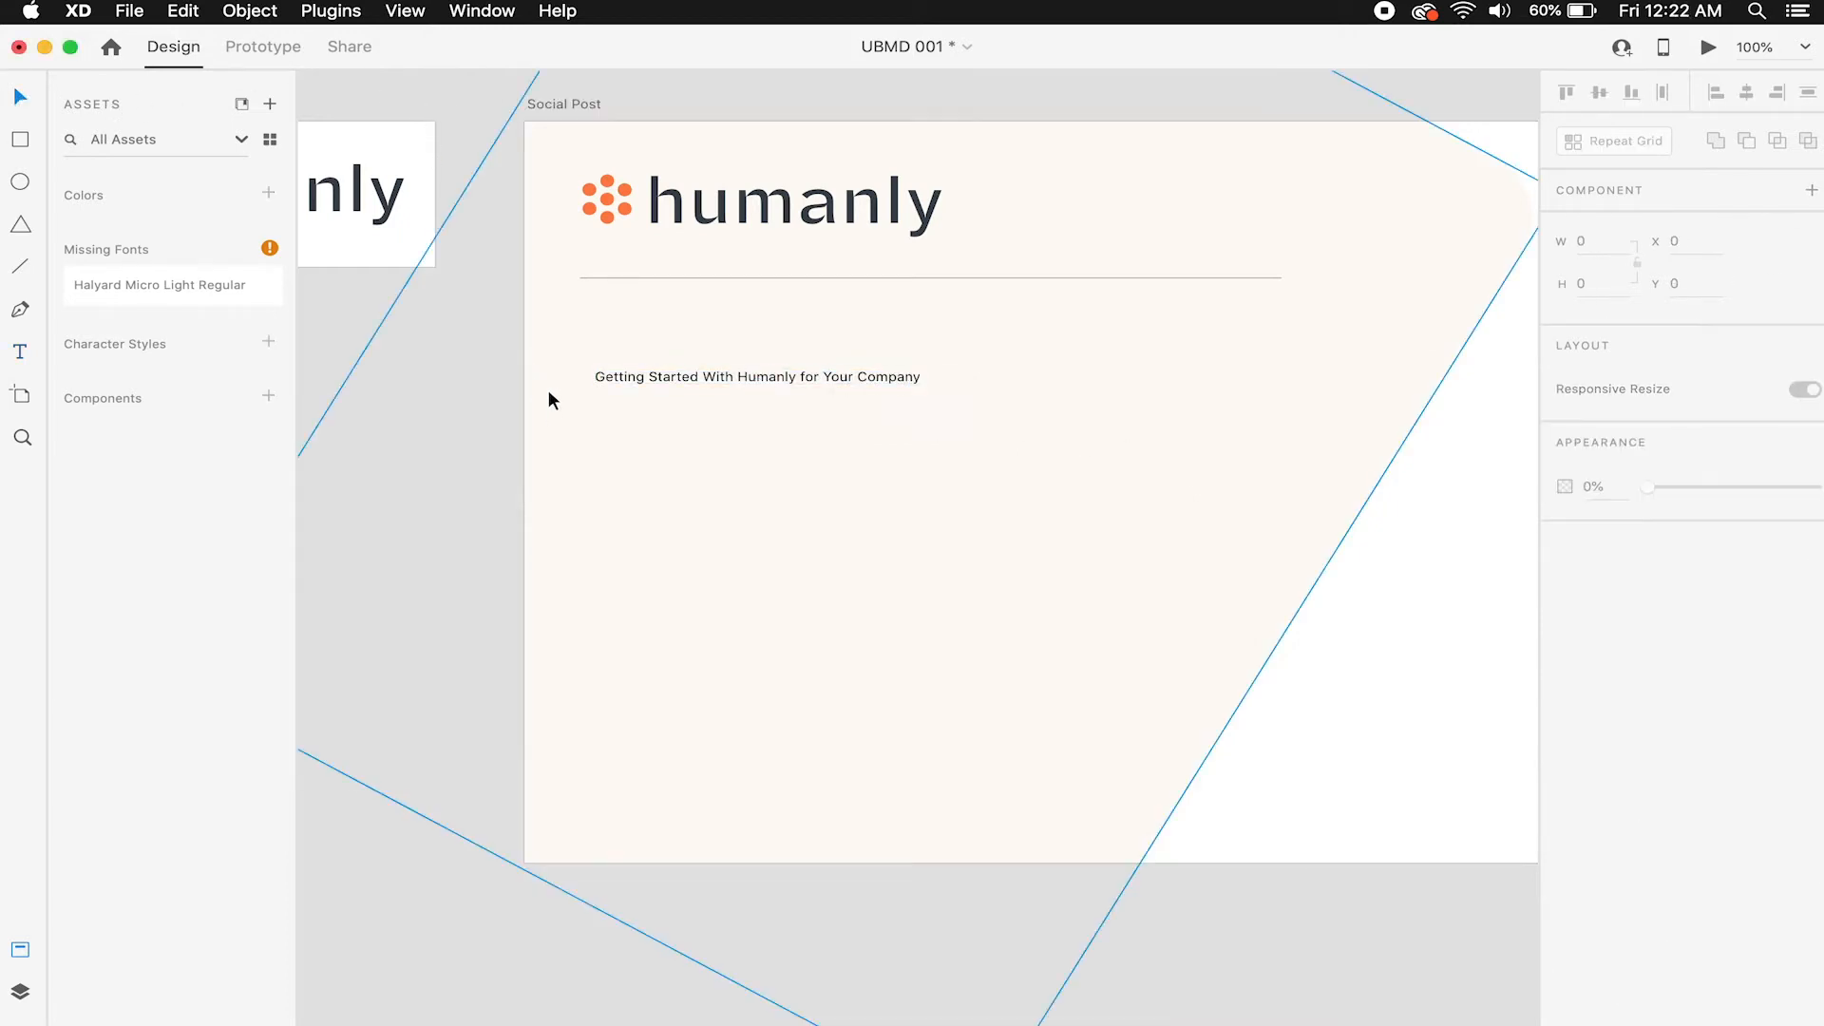
Try out the Text tool with a line of filler text below the headline, and delete that text.
click(34, 348)
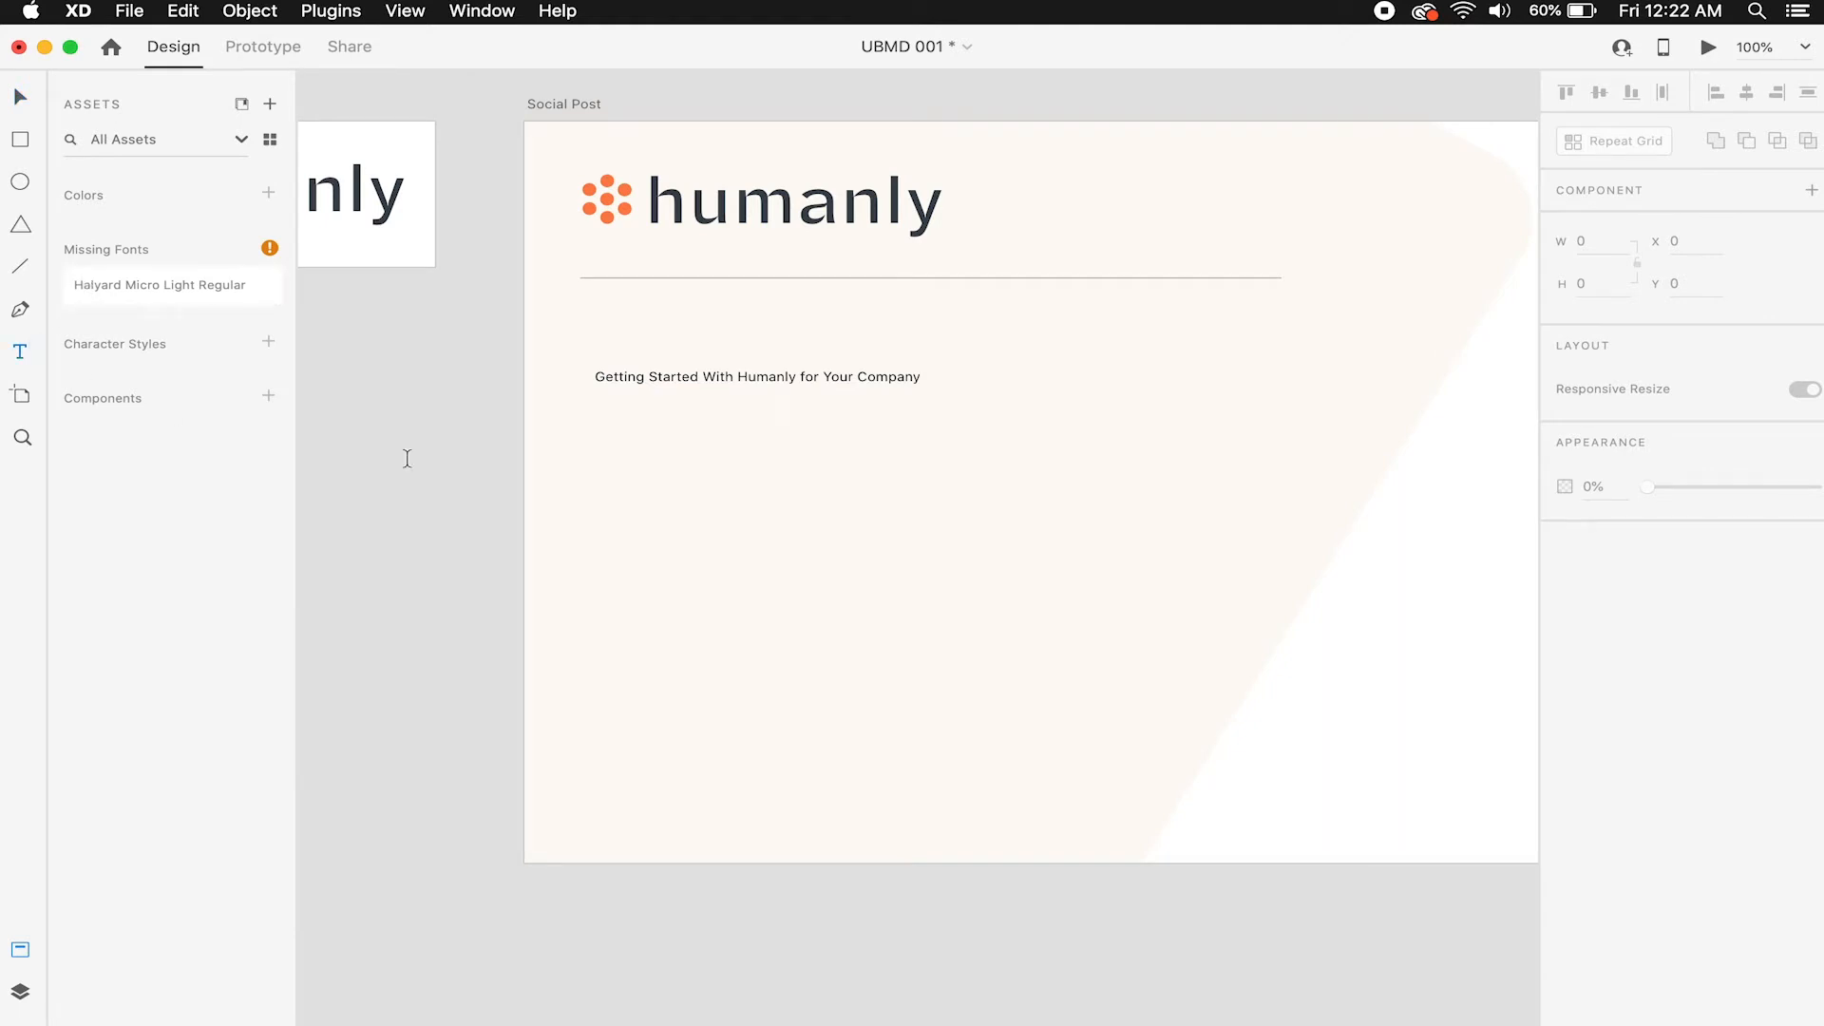
click(618, 471)
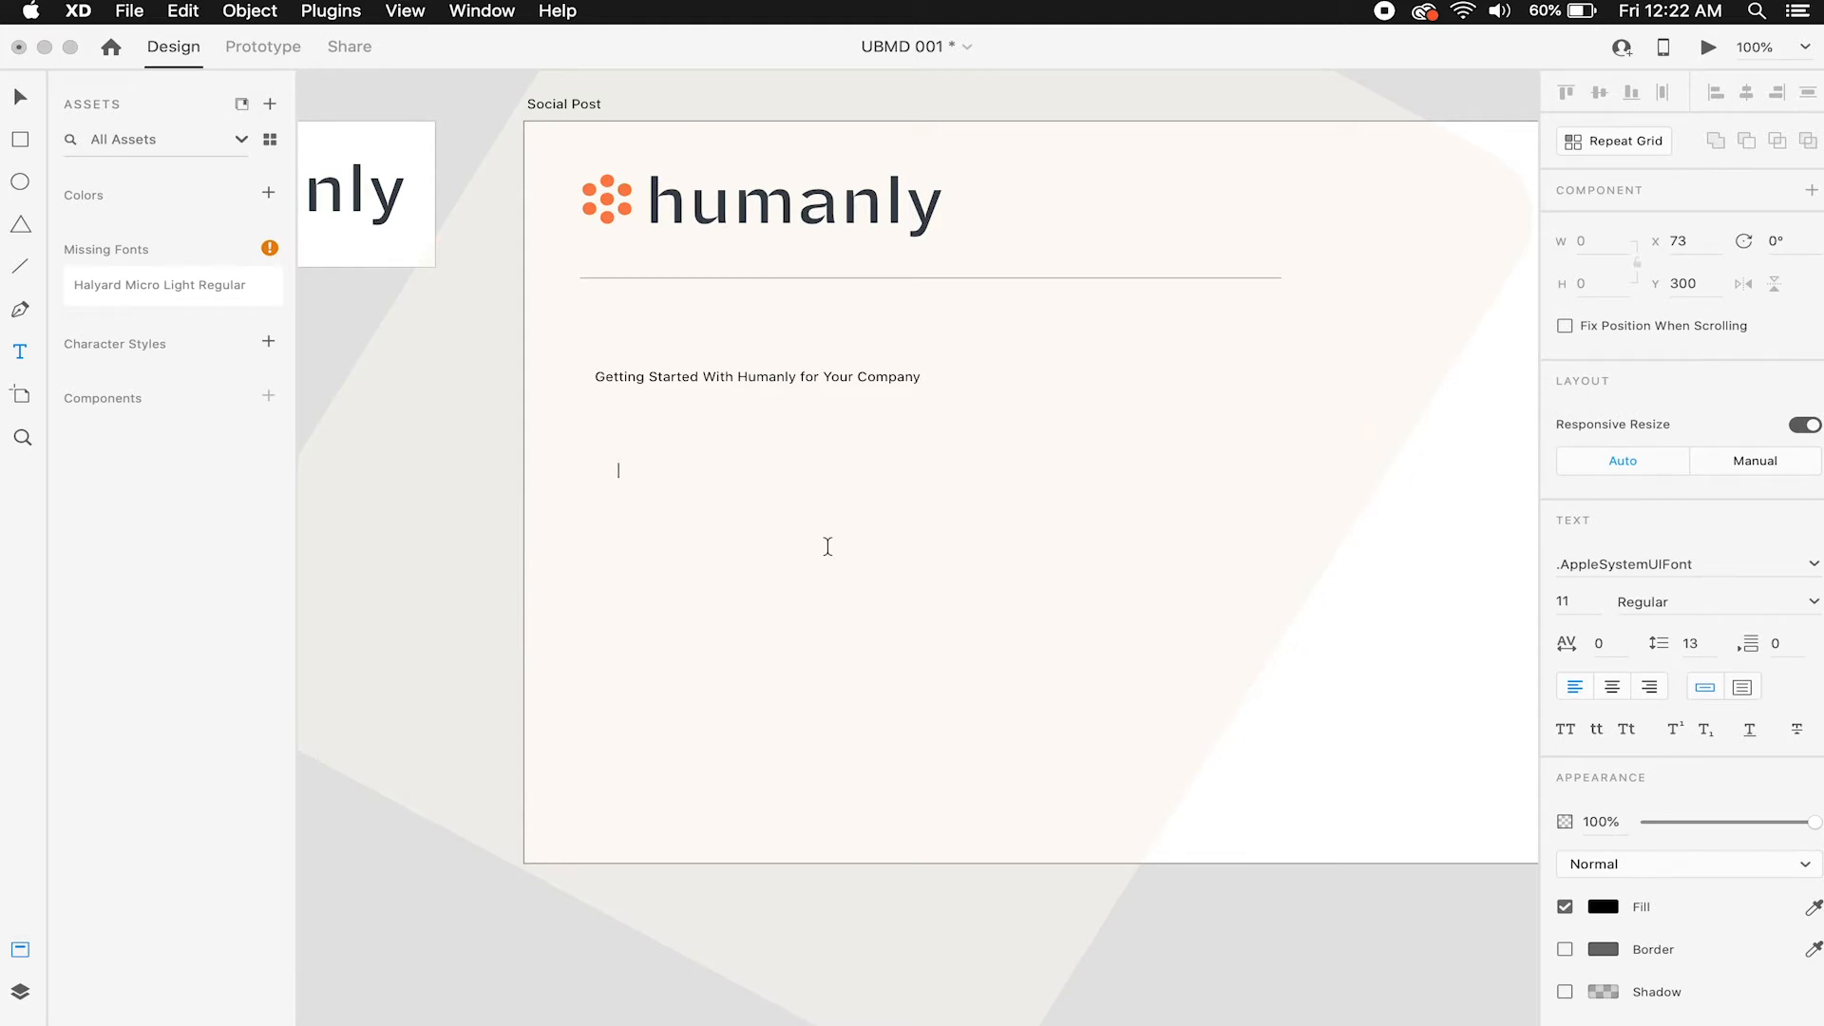
text(Ksdjflksjdflksjdflksd)
key(super+a)
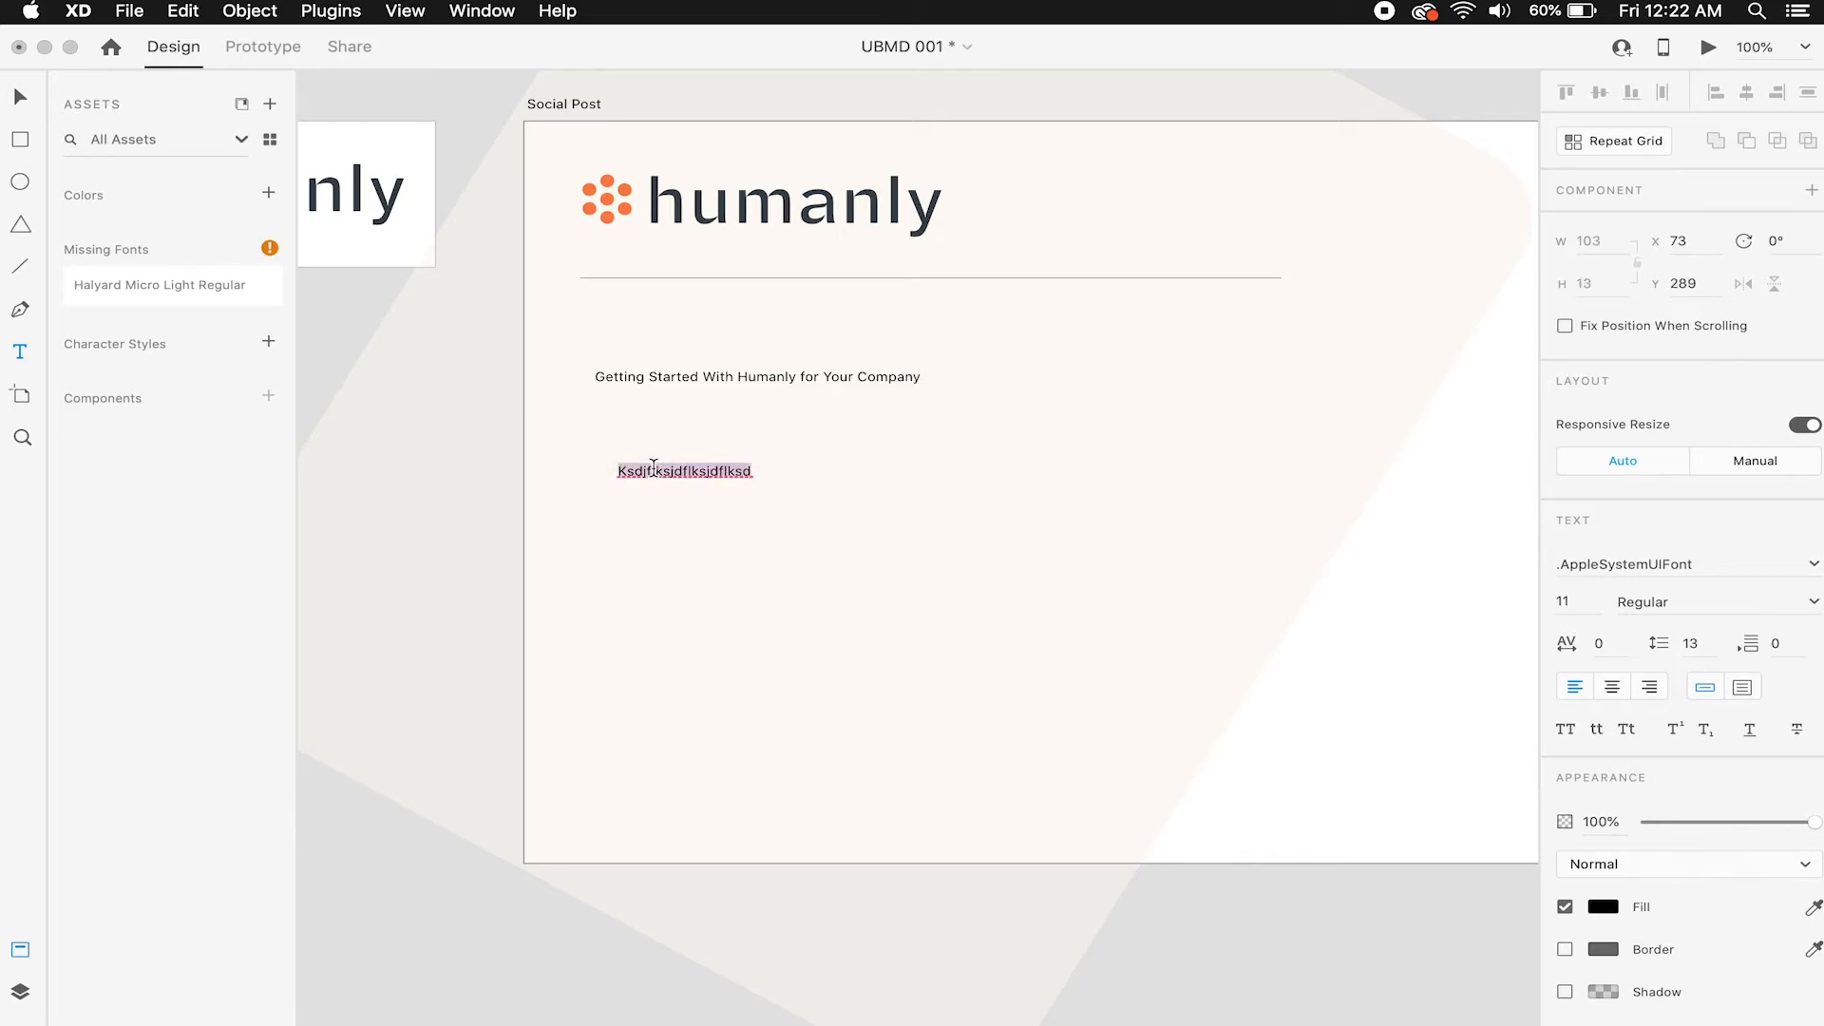
key(BackSpace)
click(366, 285)
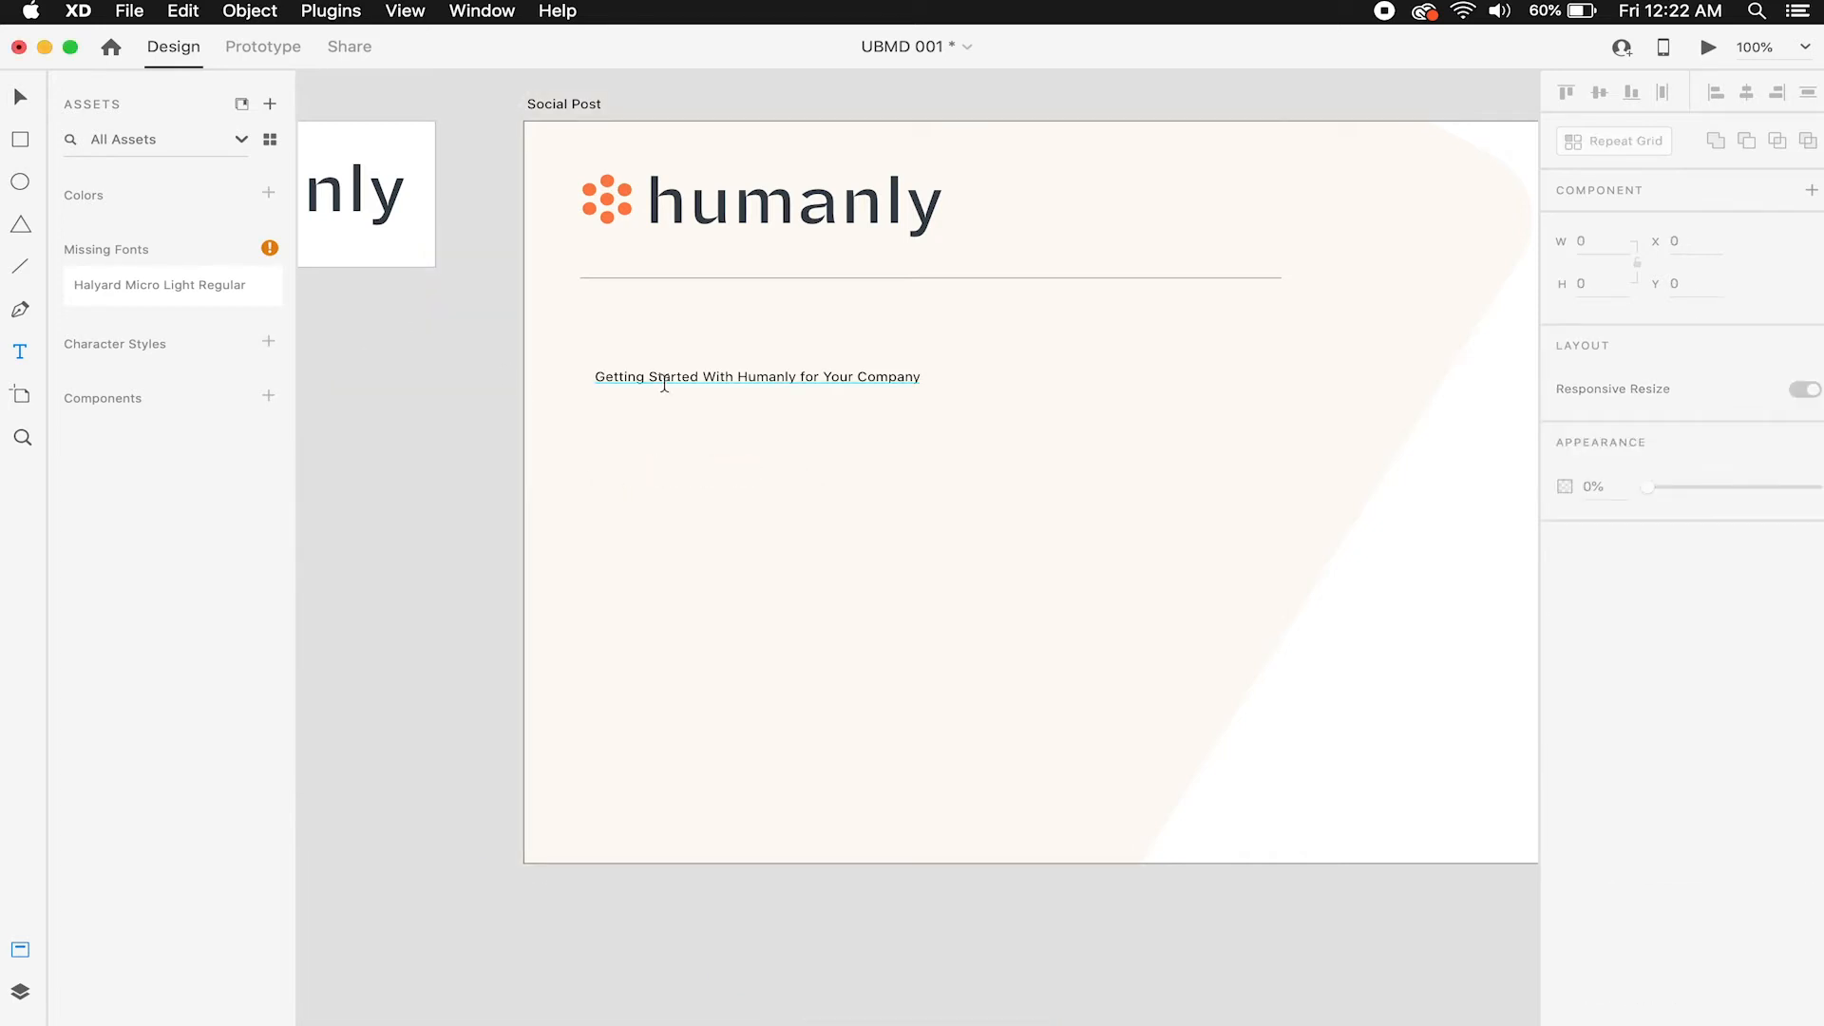
Select all of the headline text on the Social Post artboard and set its font to Halyard Text.
key(v)
click(649, 374)
double_click(652, 374)
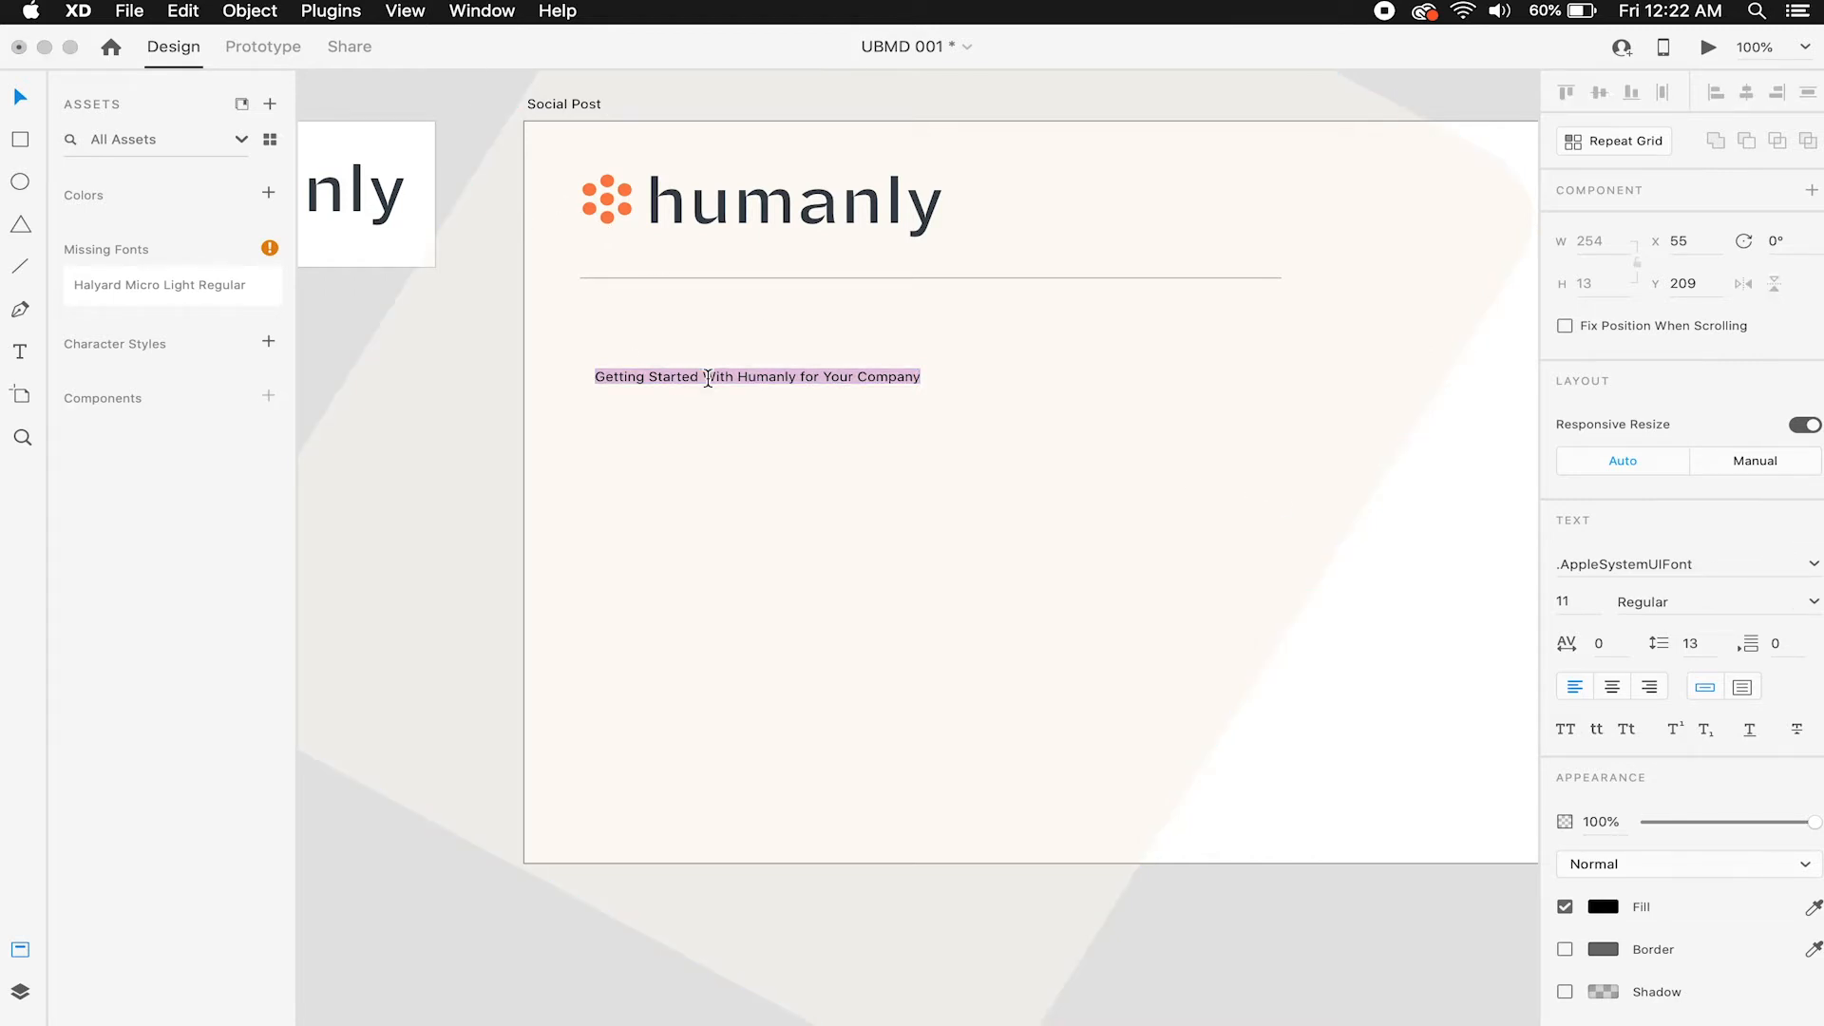
click(1811, 568)
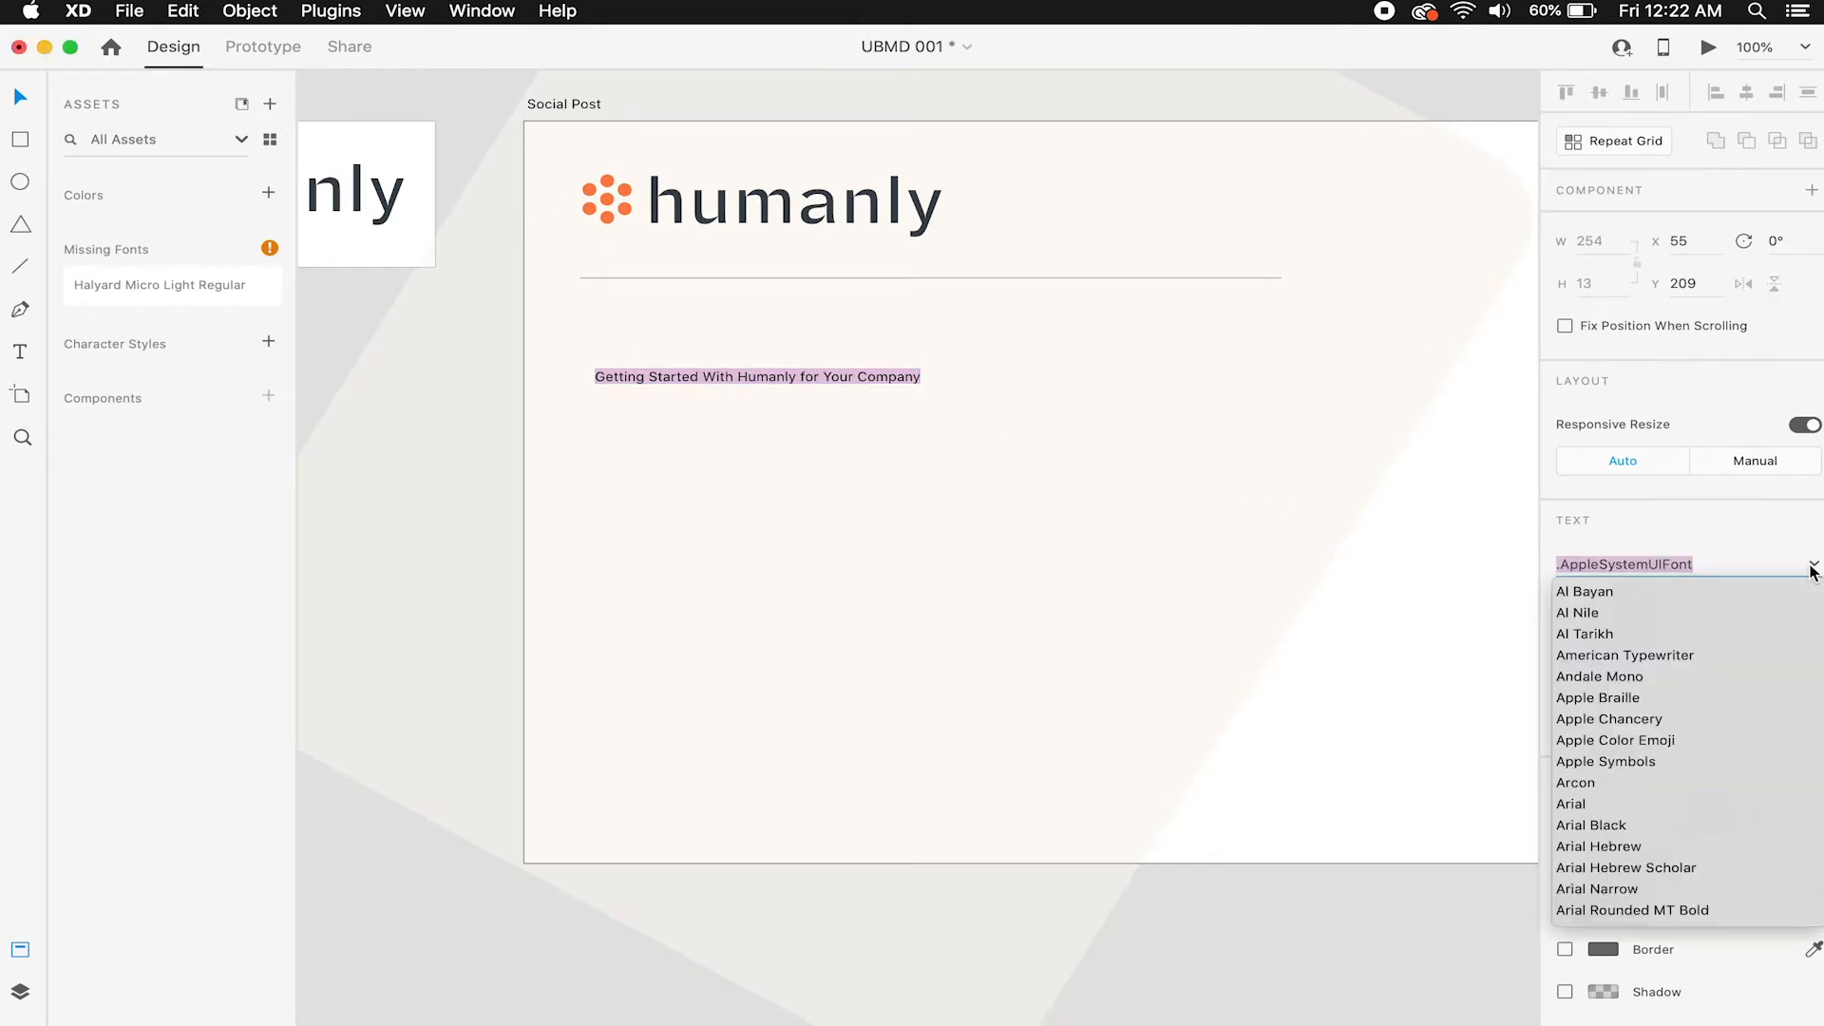
scroll(1655, 829, down, 5)
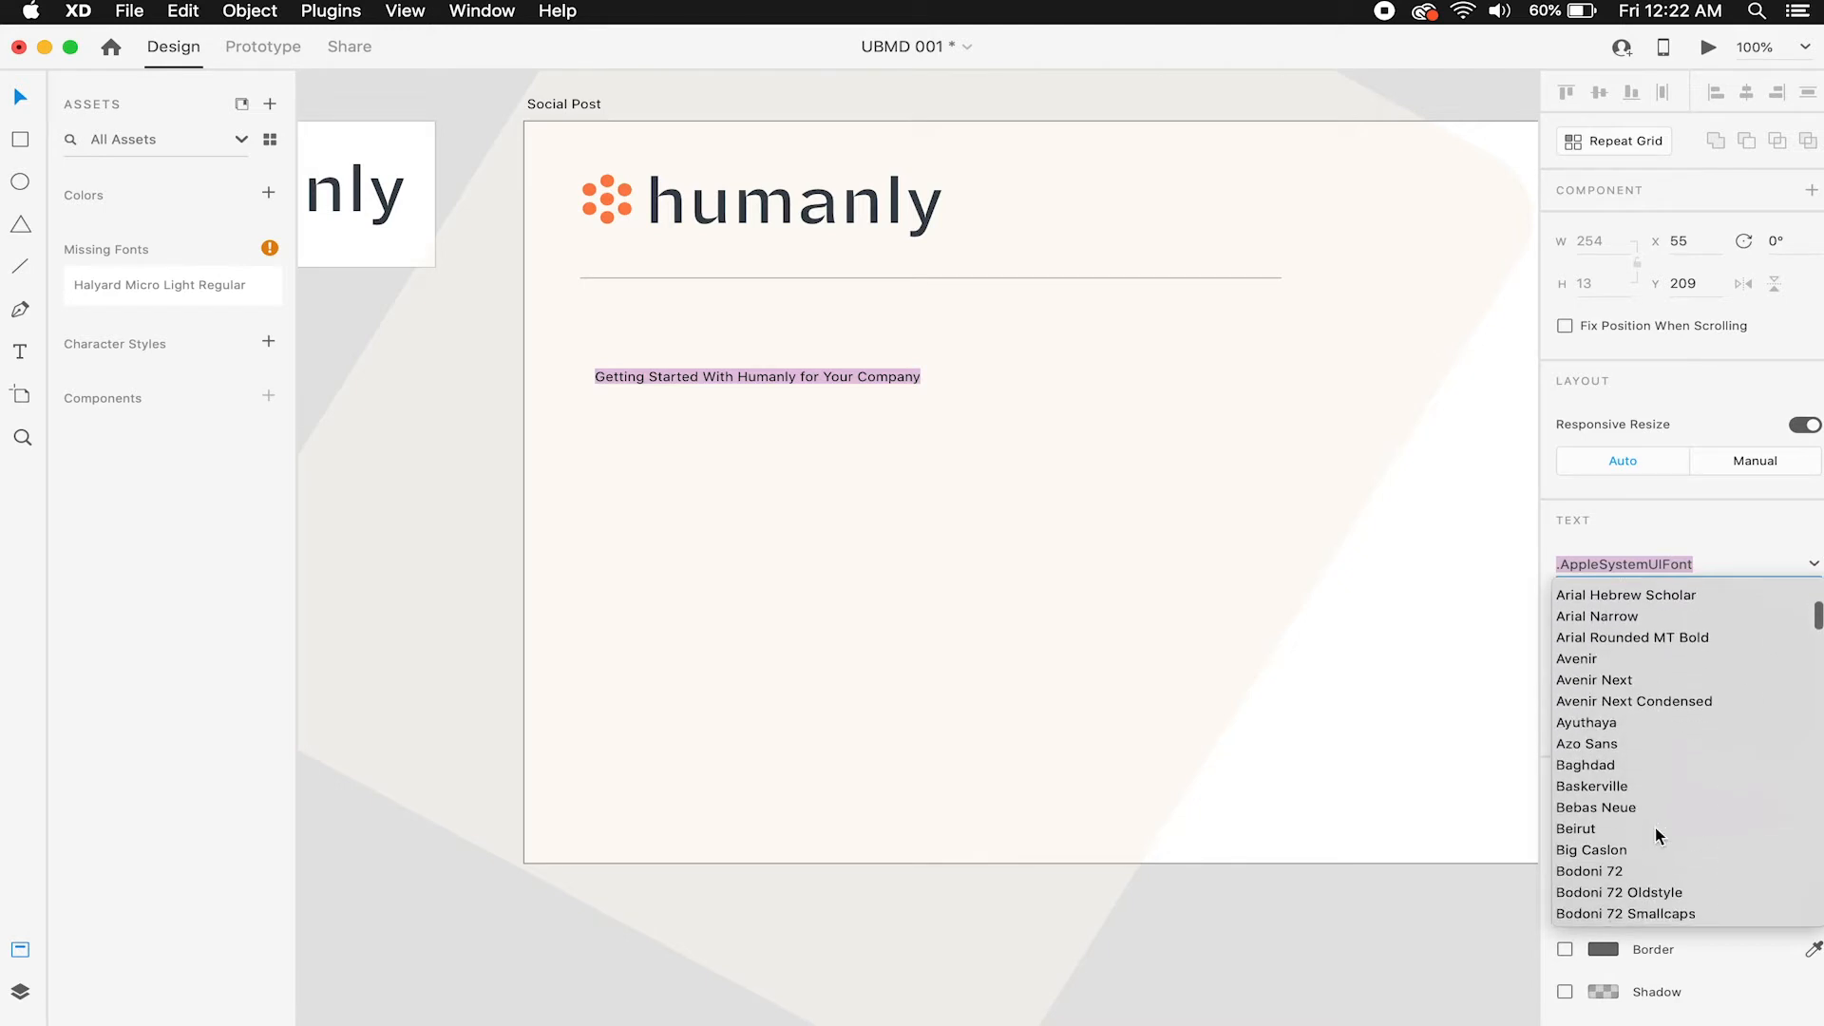
scroll(1655, 833, down, 5)
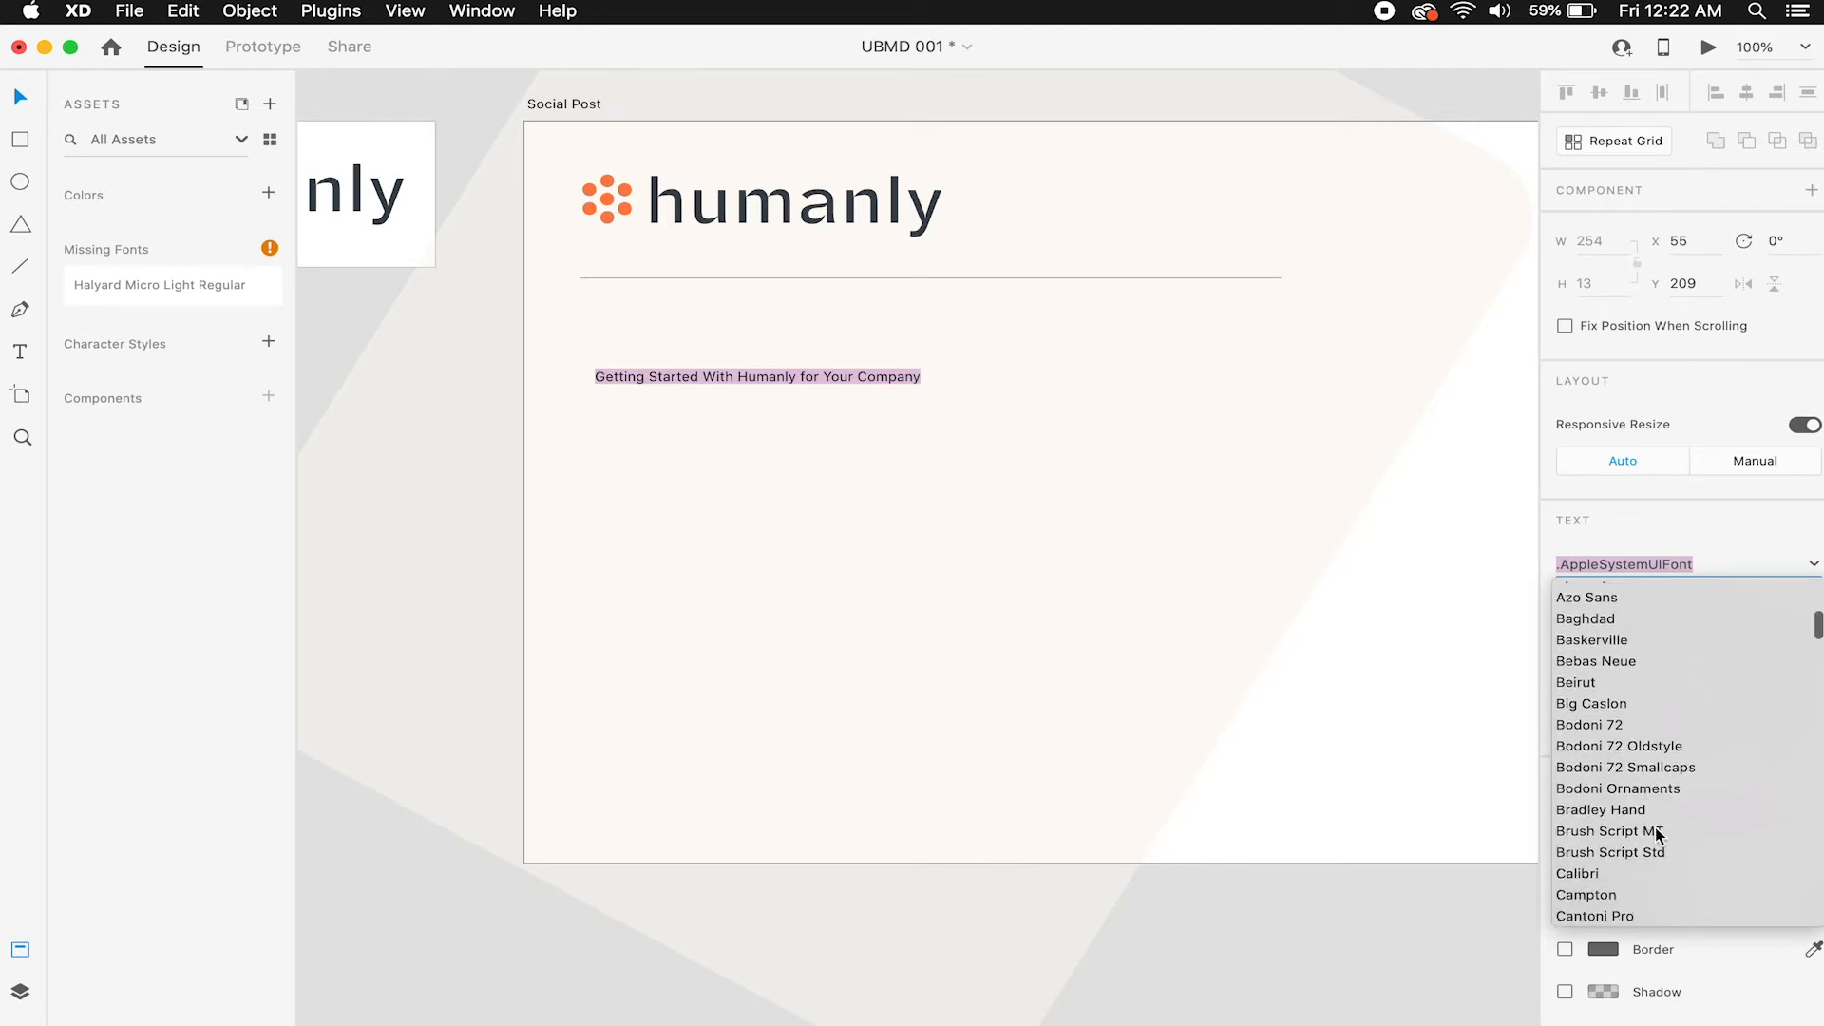
scroll(1655, 833, down, 5)
scroll(1655, 829, down, 10)
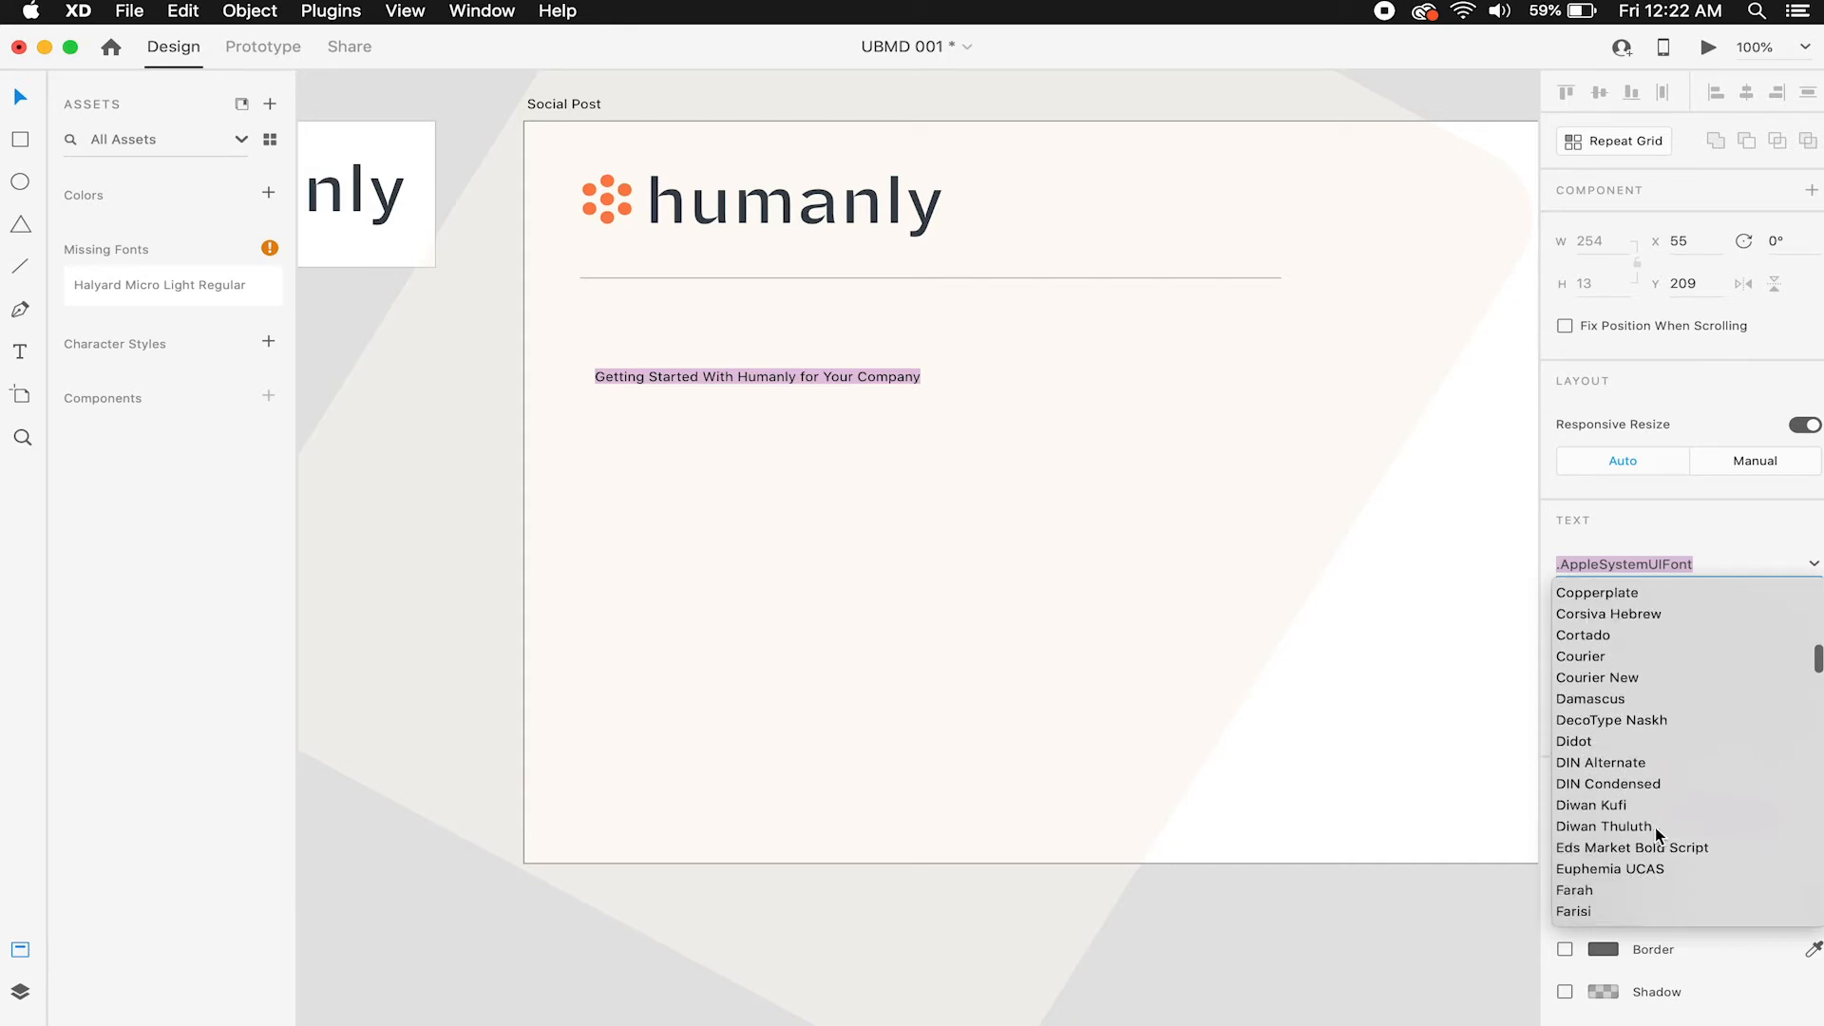
scroll(1655, 828, up, 5)
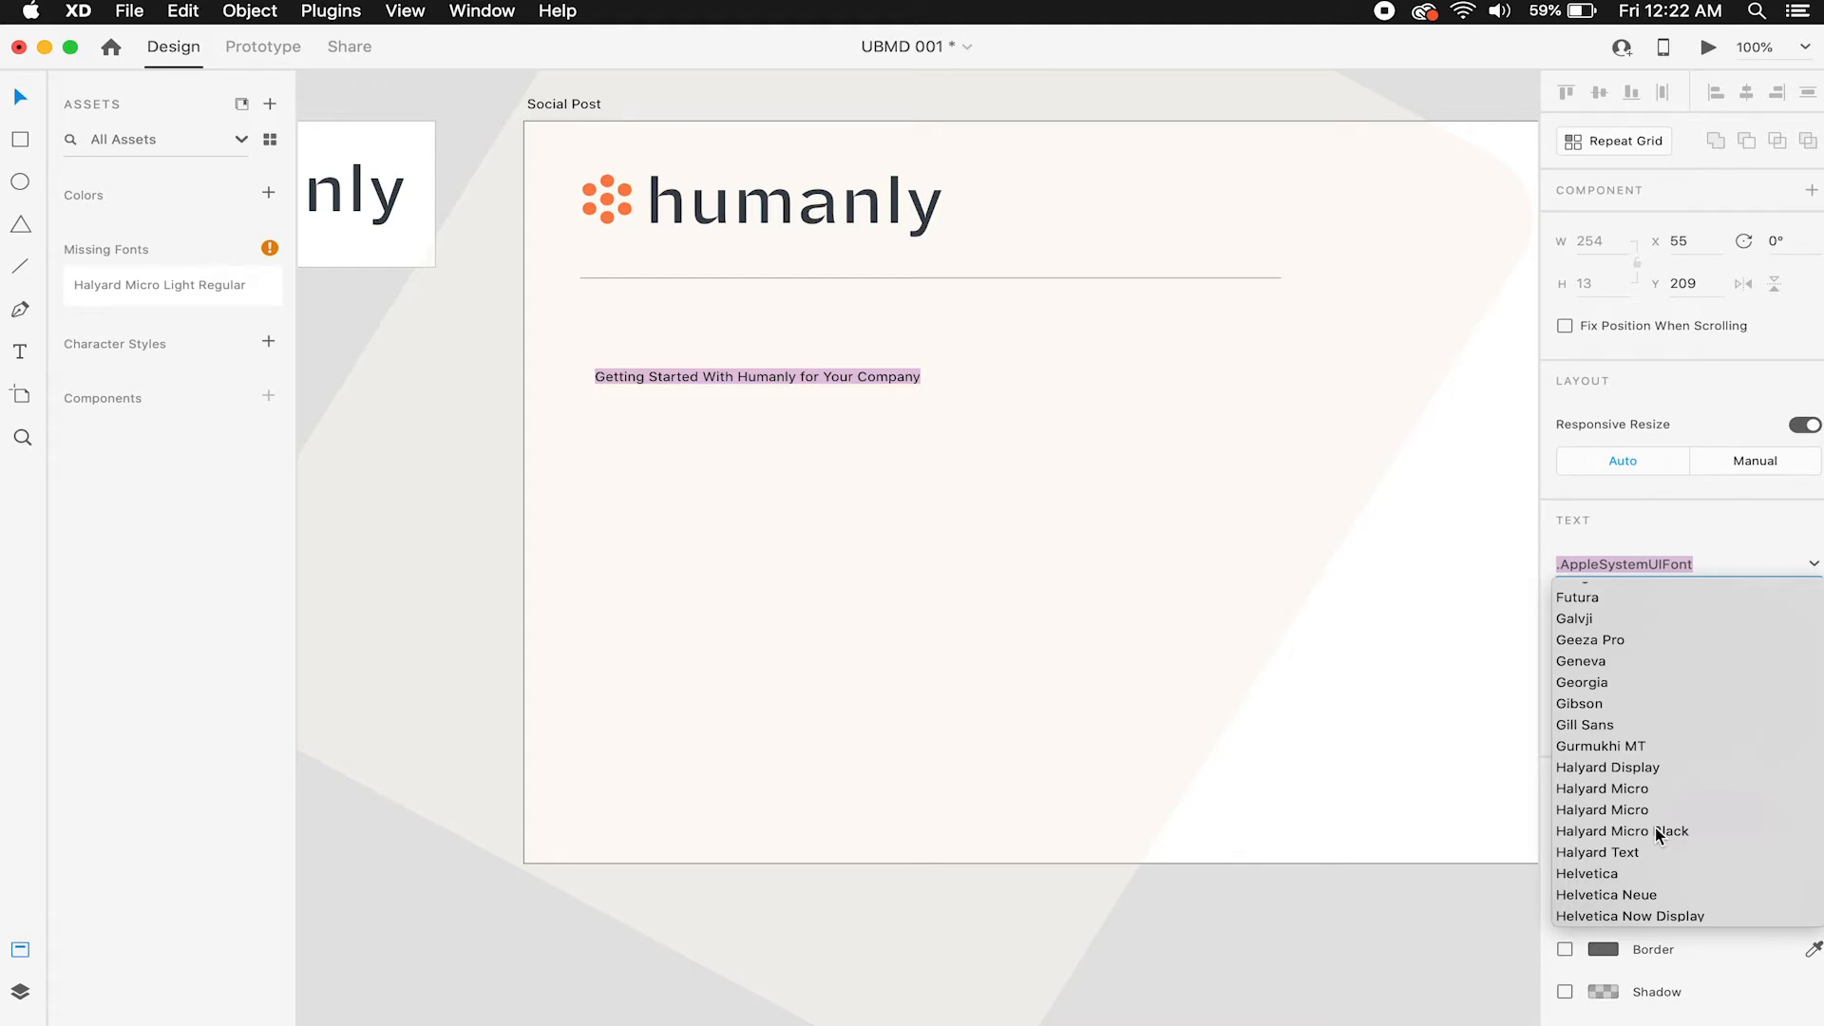
scroll(1654, 828, up, 15)
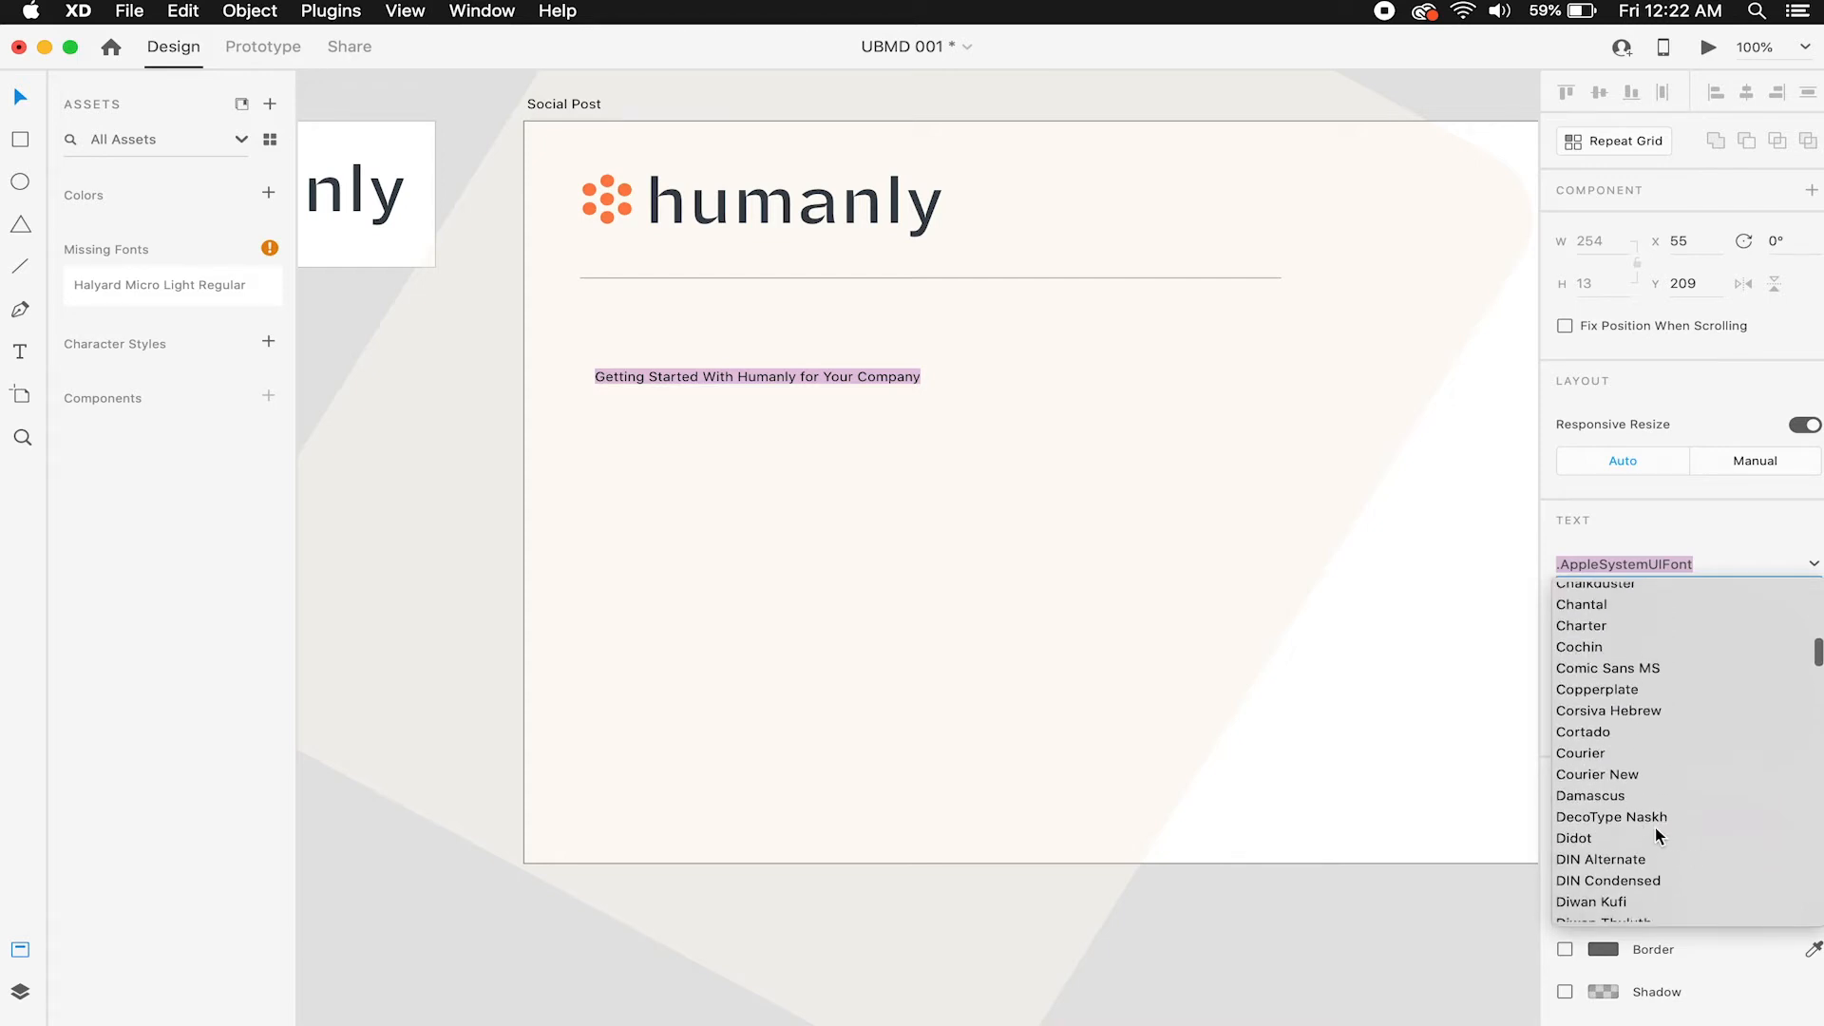
scroll(1655, 828, down, 5)
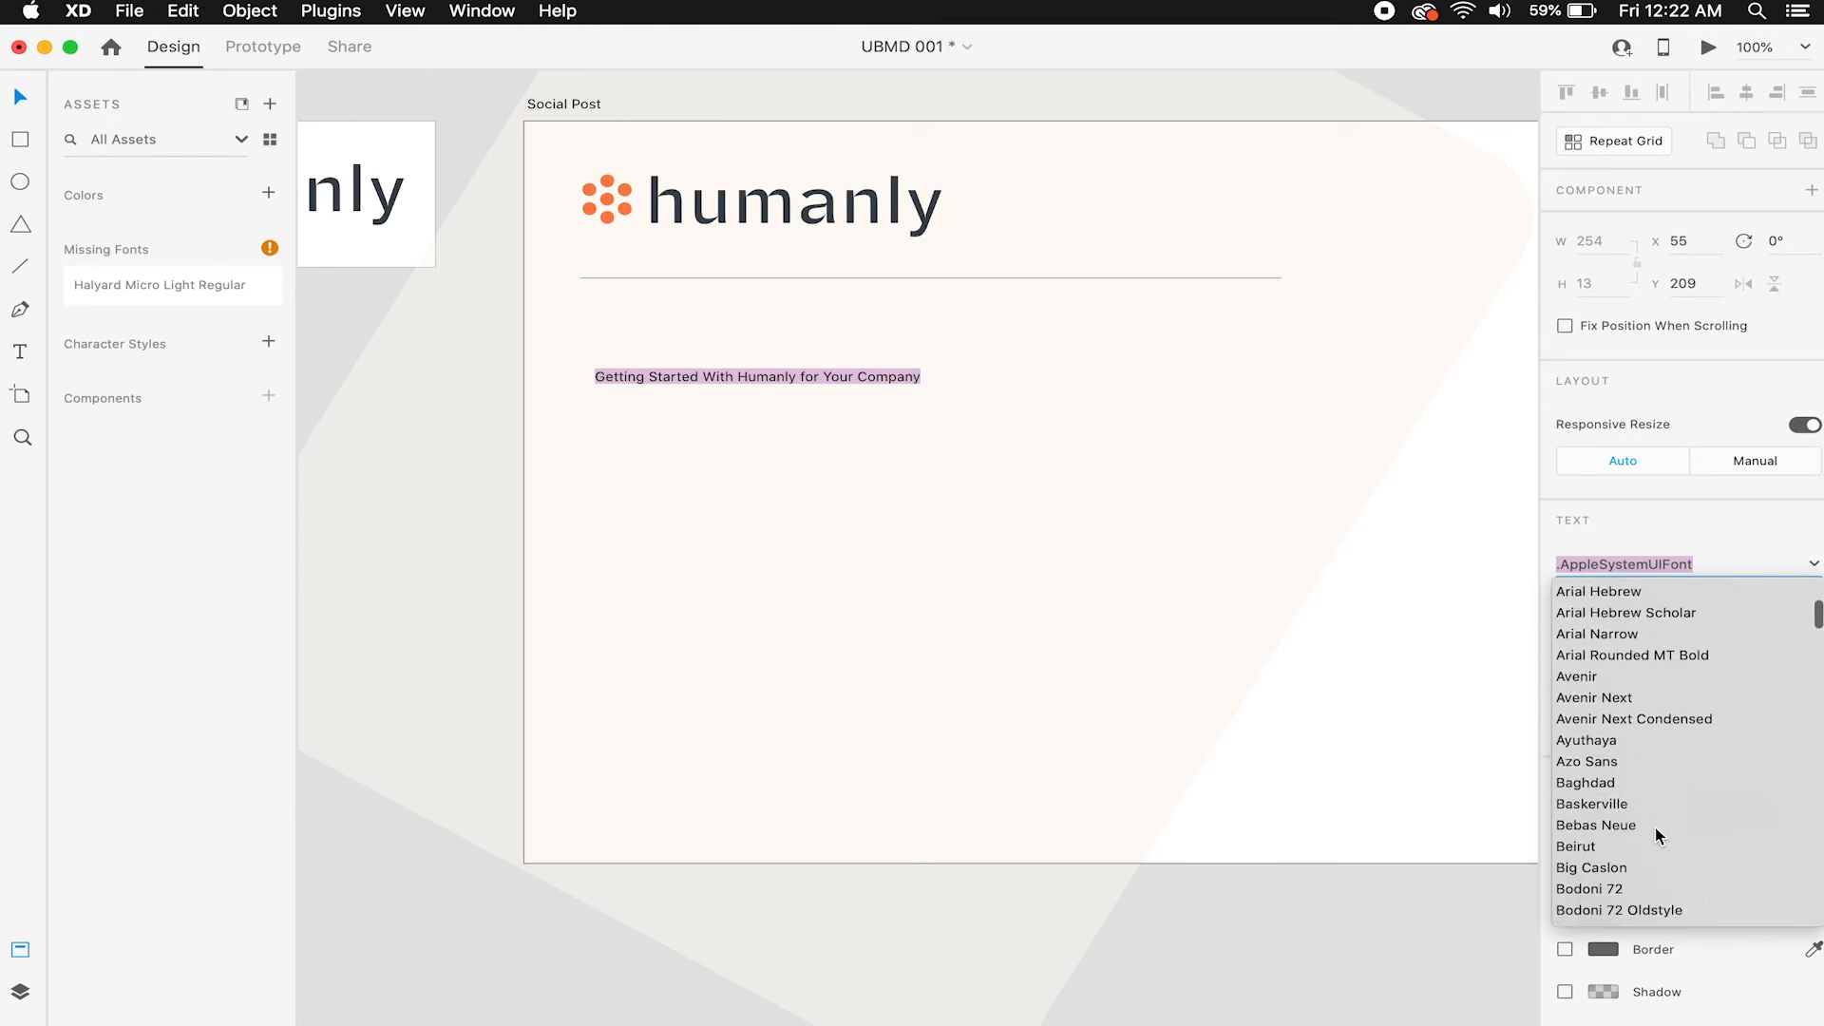
scroll(1655, 829, down, 12)
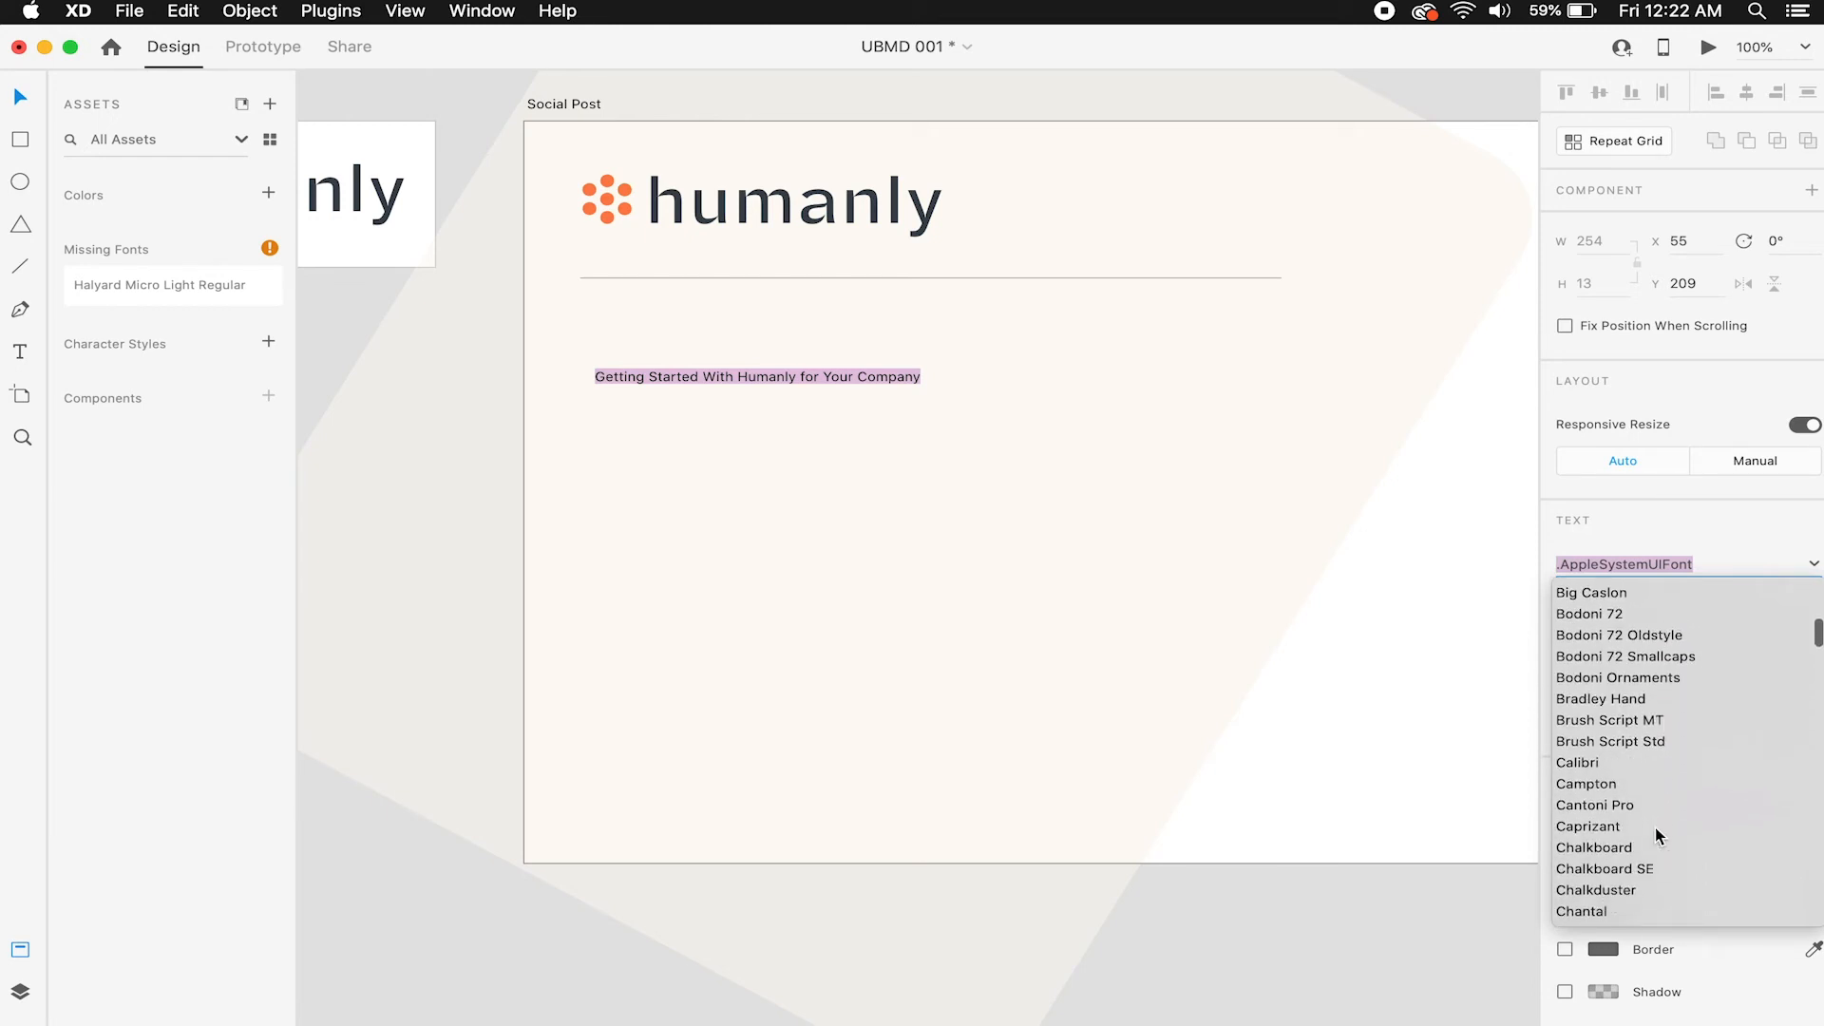
scroll(1655, 829, down, 12)
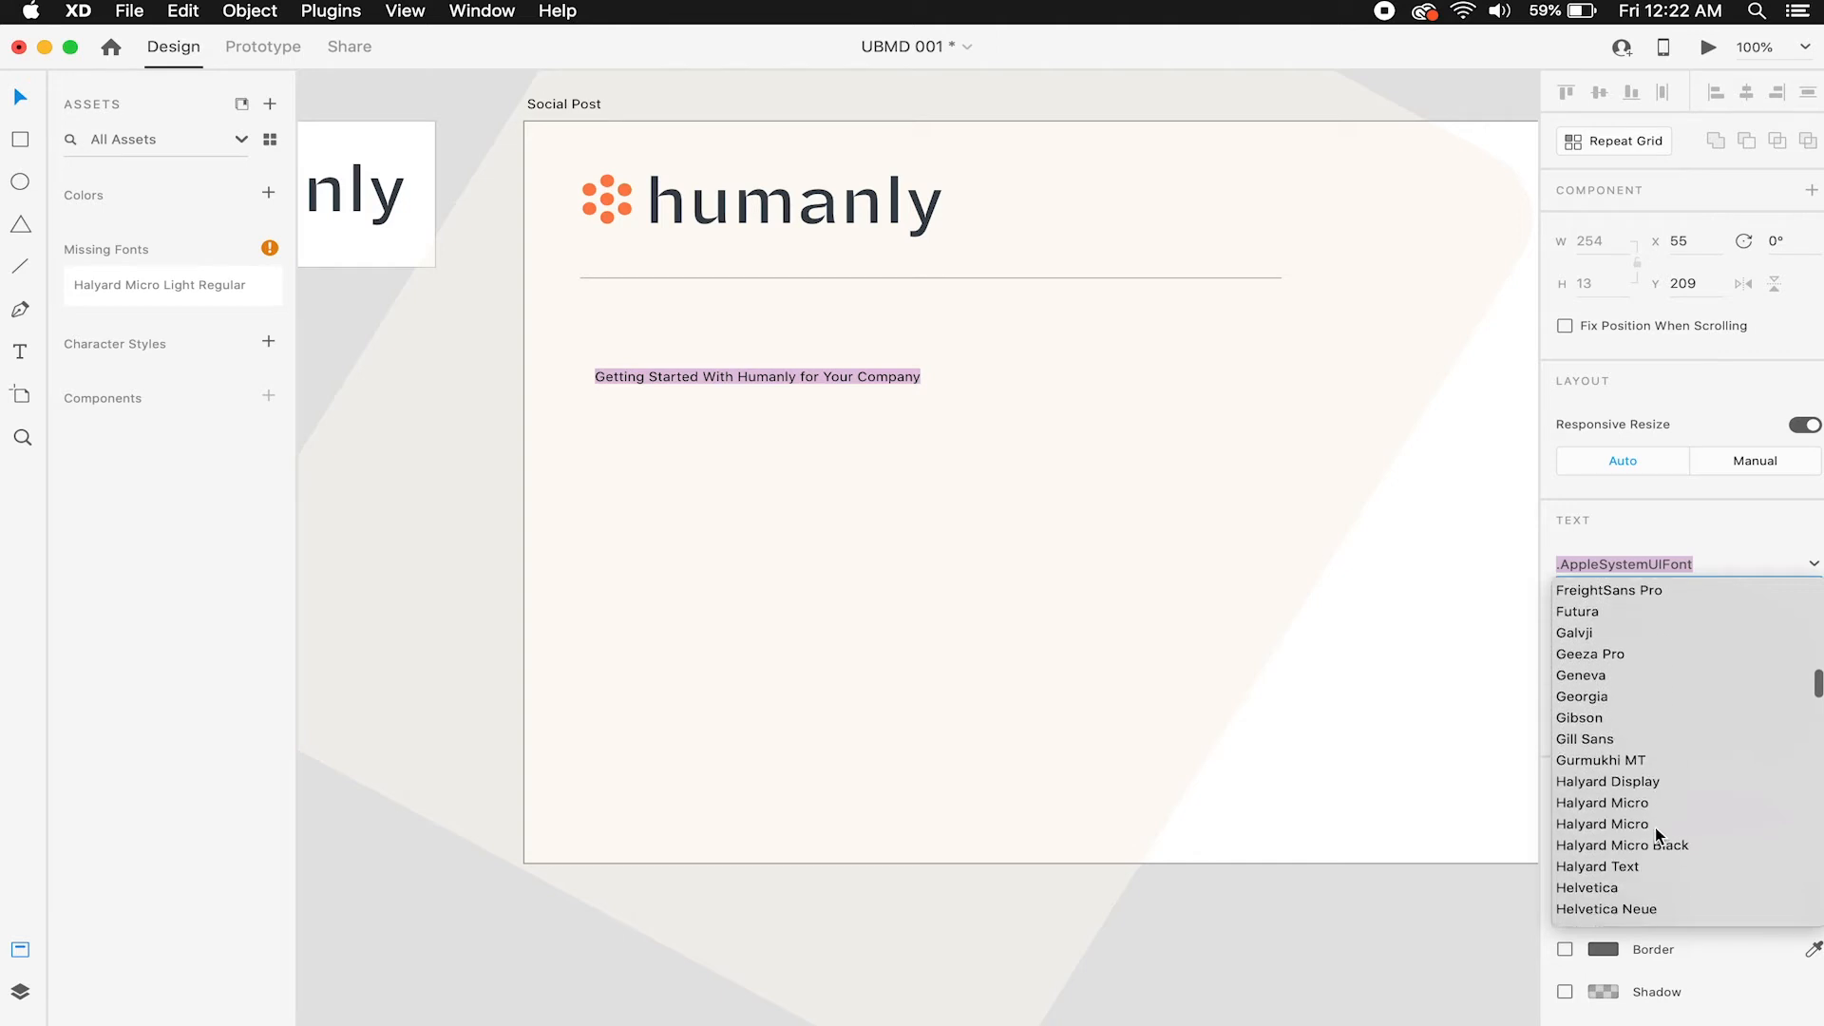
scroll(1654, 828, down, 7)
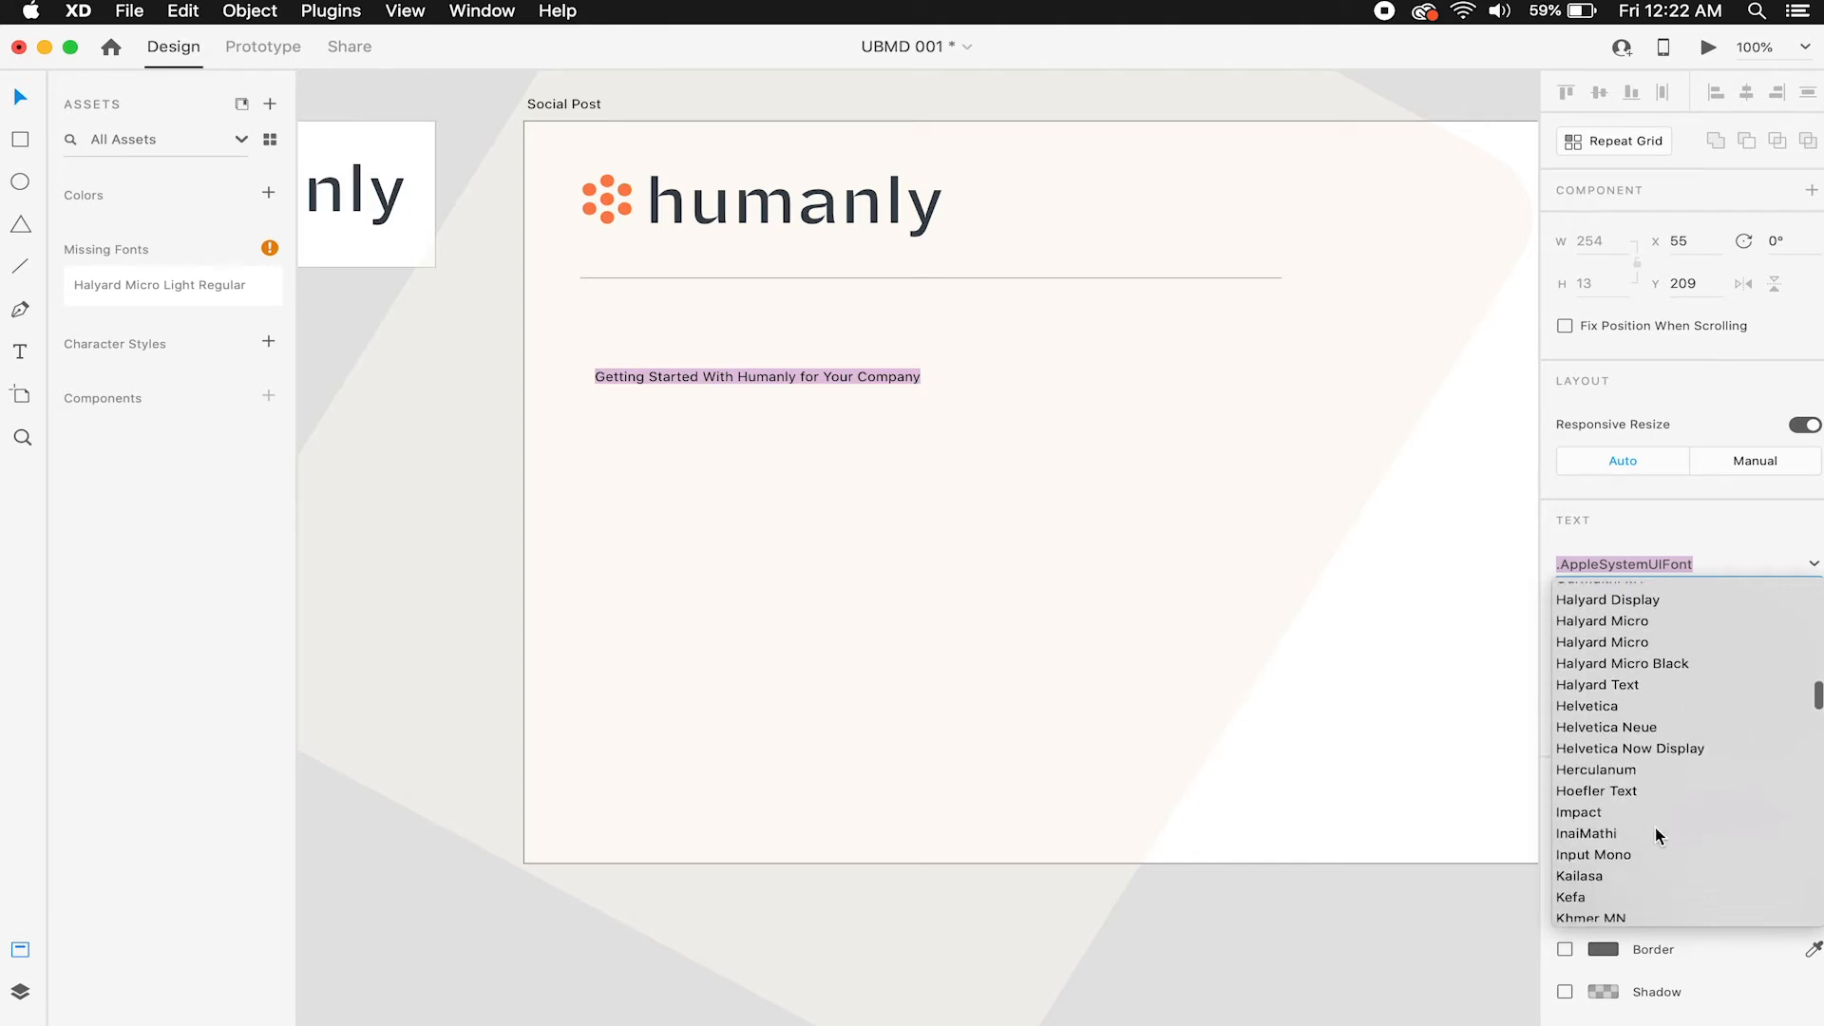
scroll(1655, 829, down, 2)
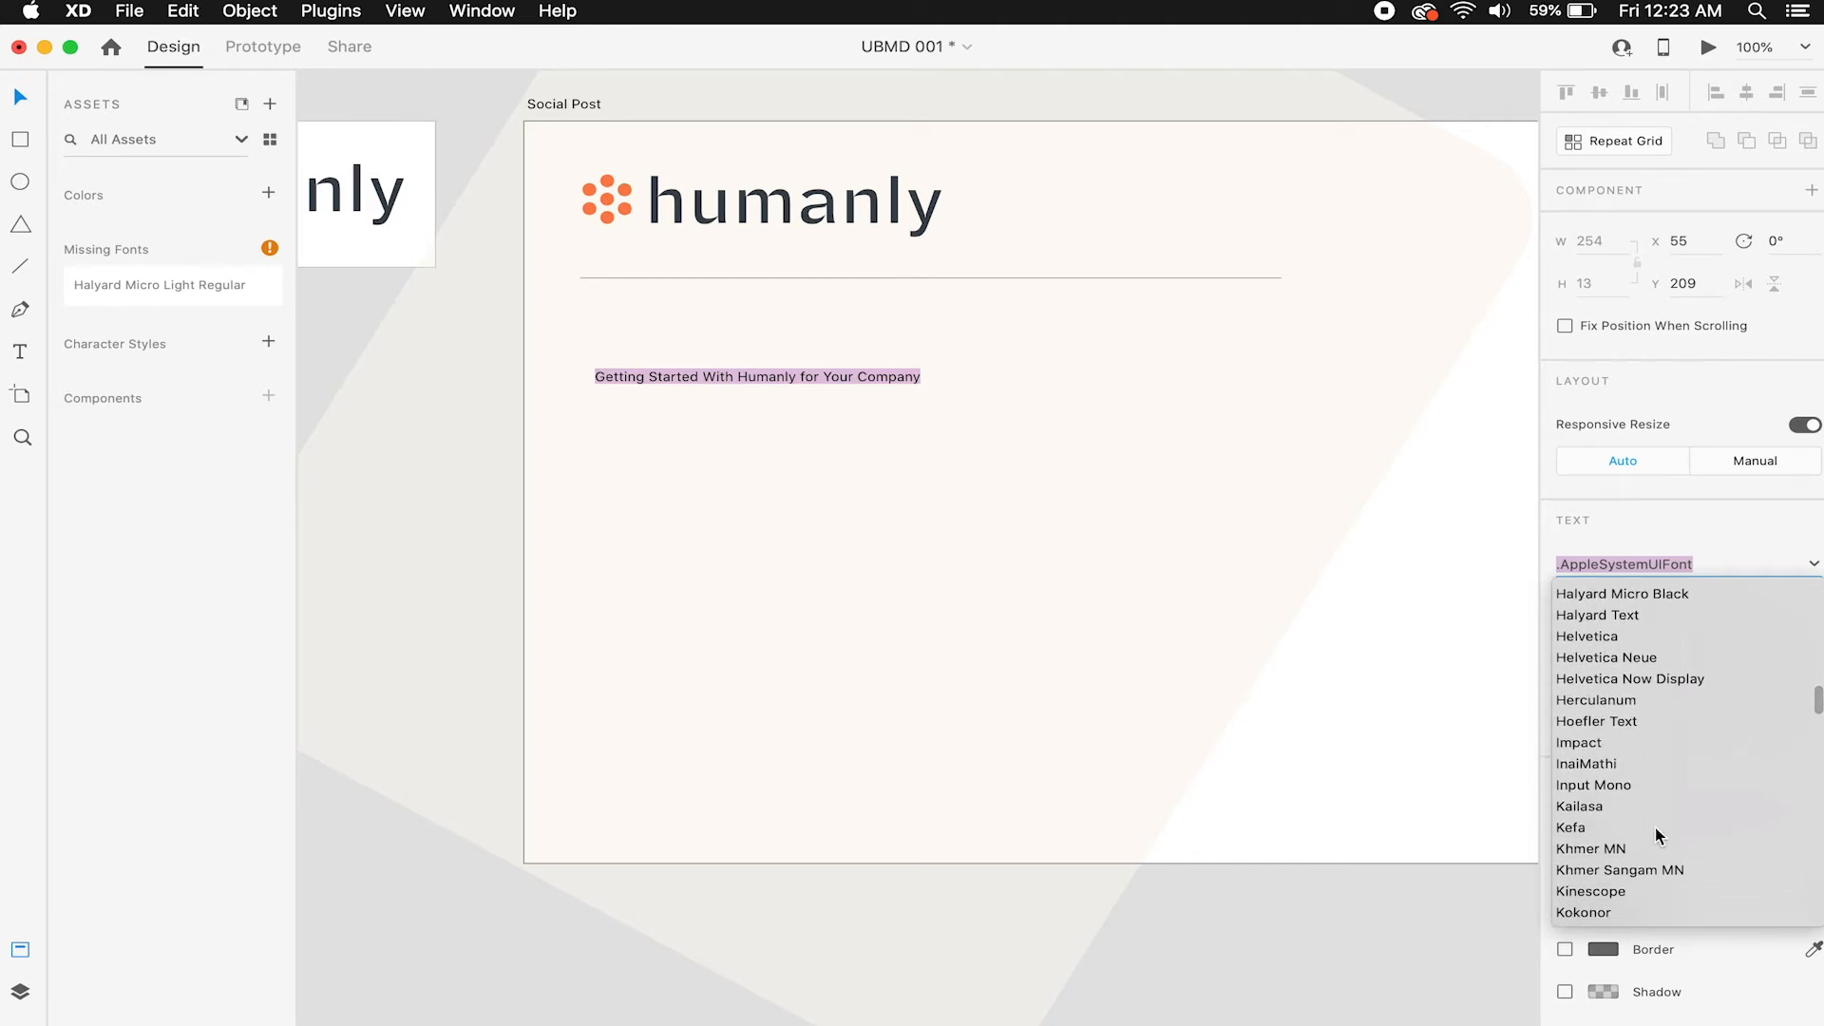
scroll(1655, 828, up, 3)
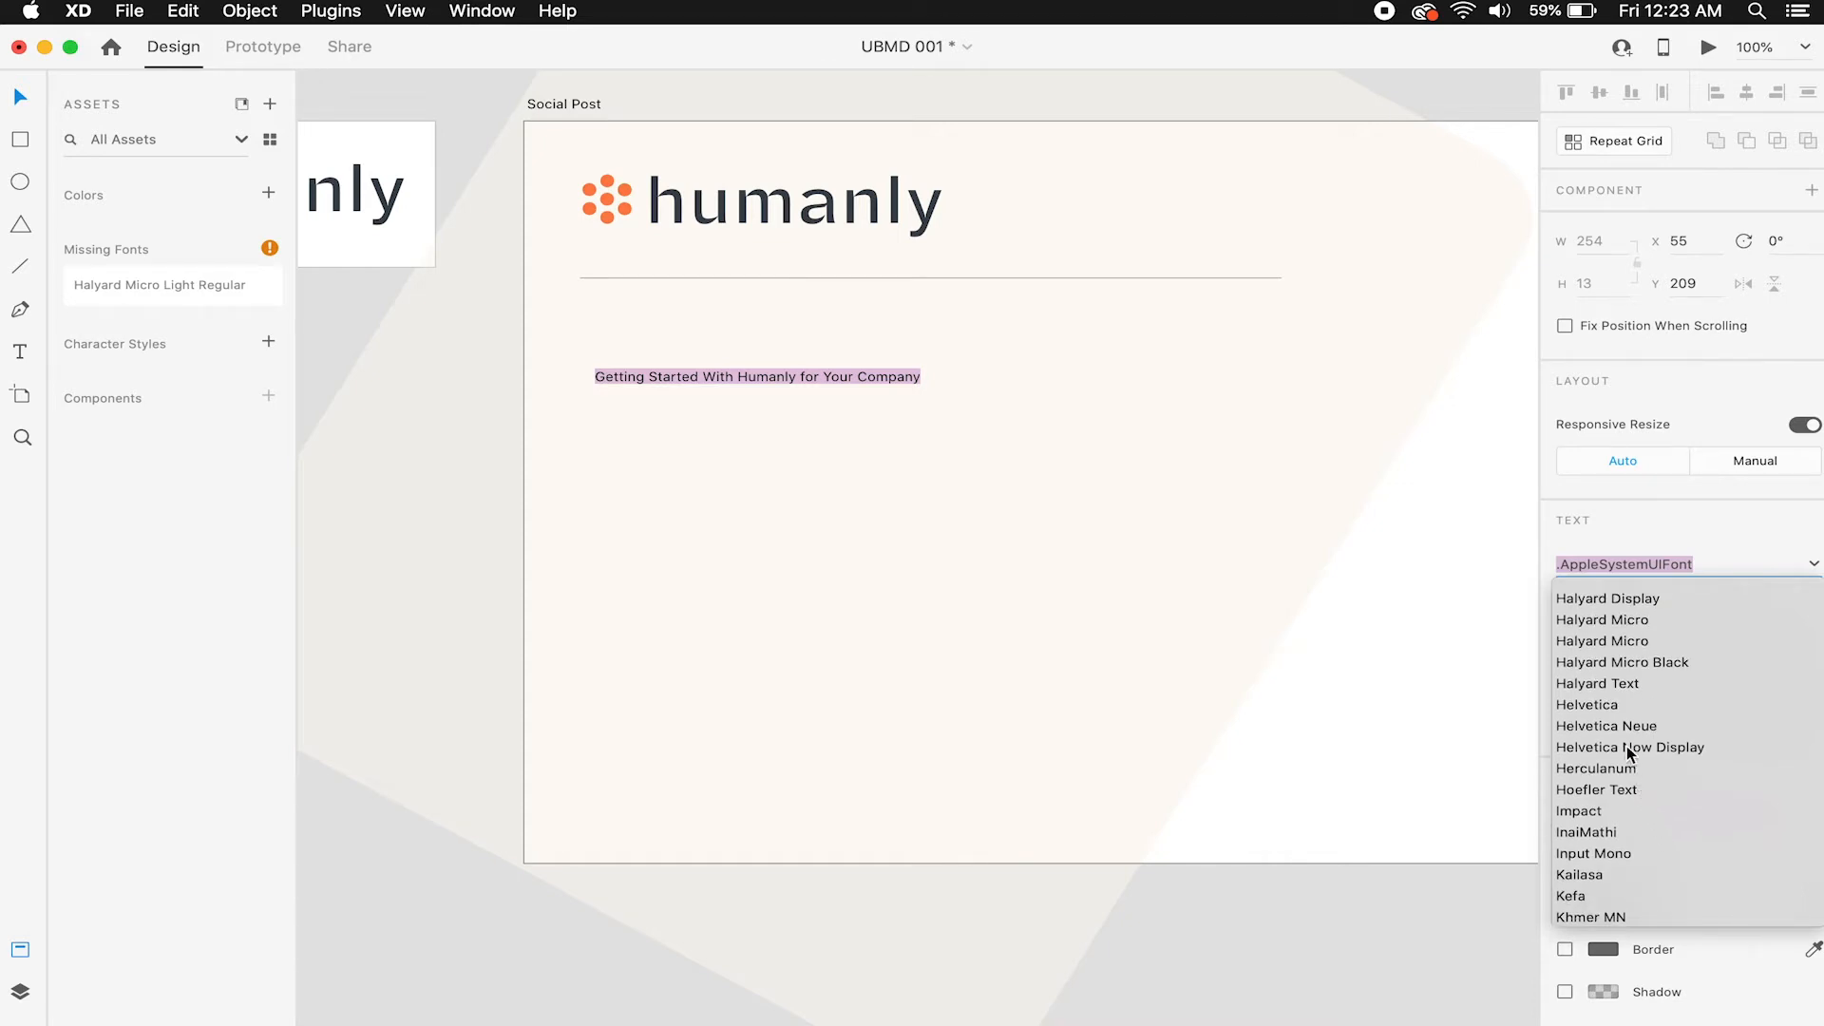
click(1609, 684)
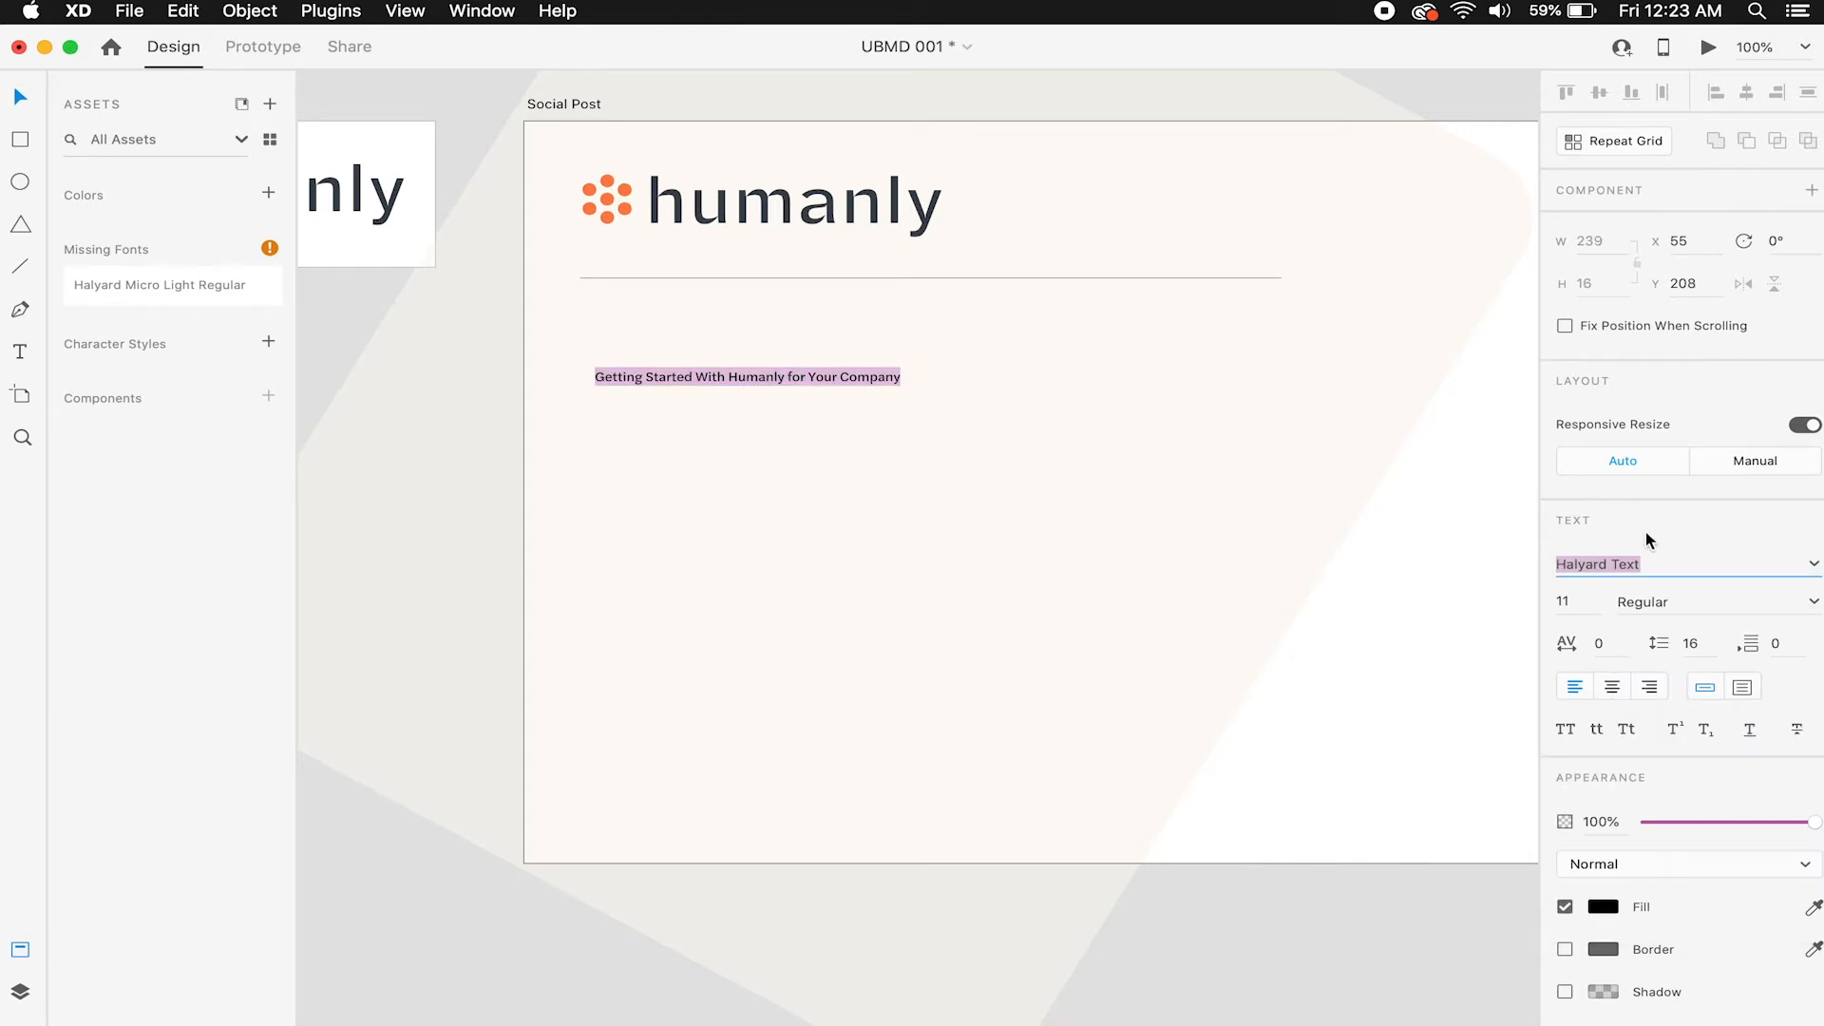
Try the headline at font sizes 50, 45 and 30.
click(1592, 602)
text(50)
key(Return)
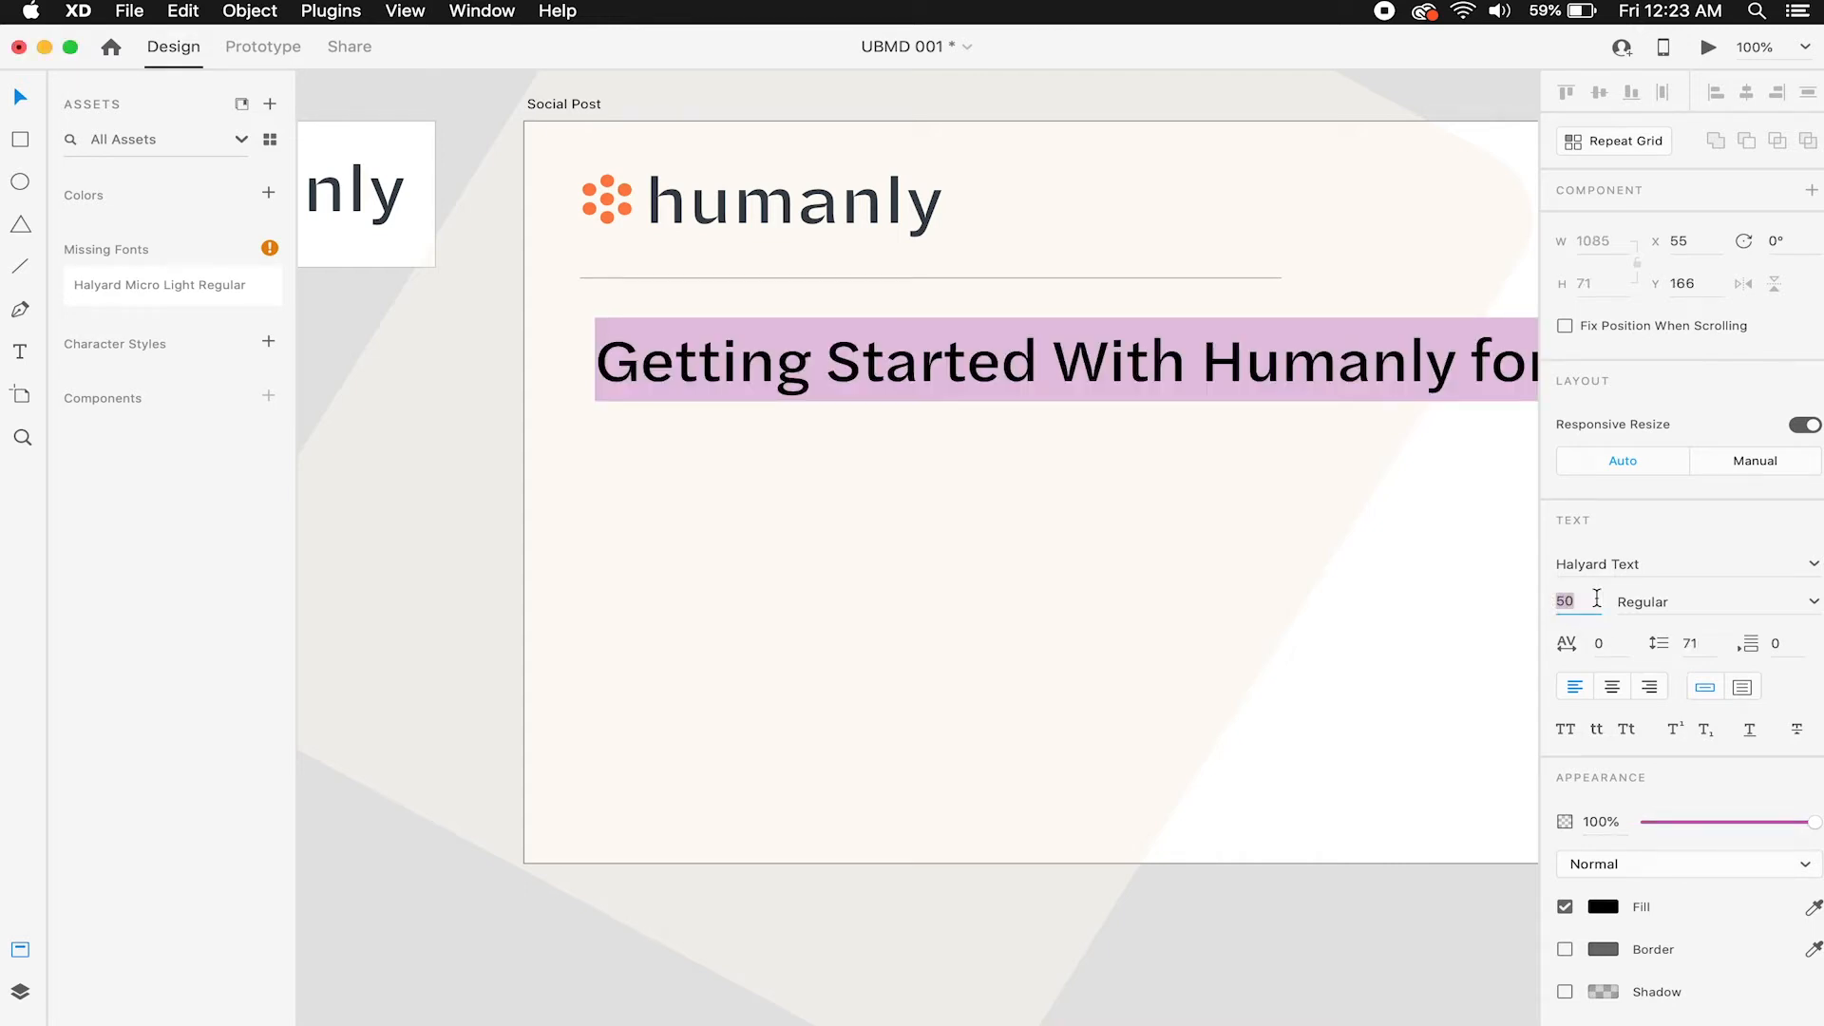
text(45)
key(Return)
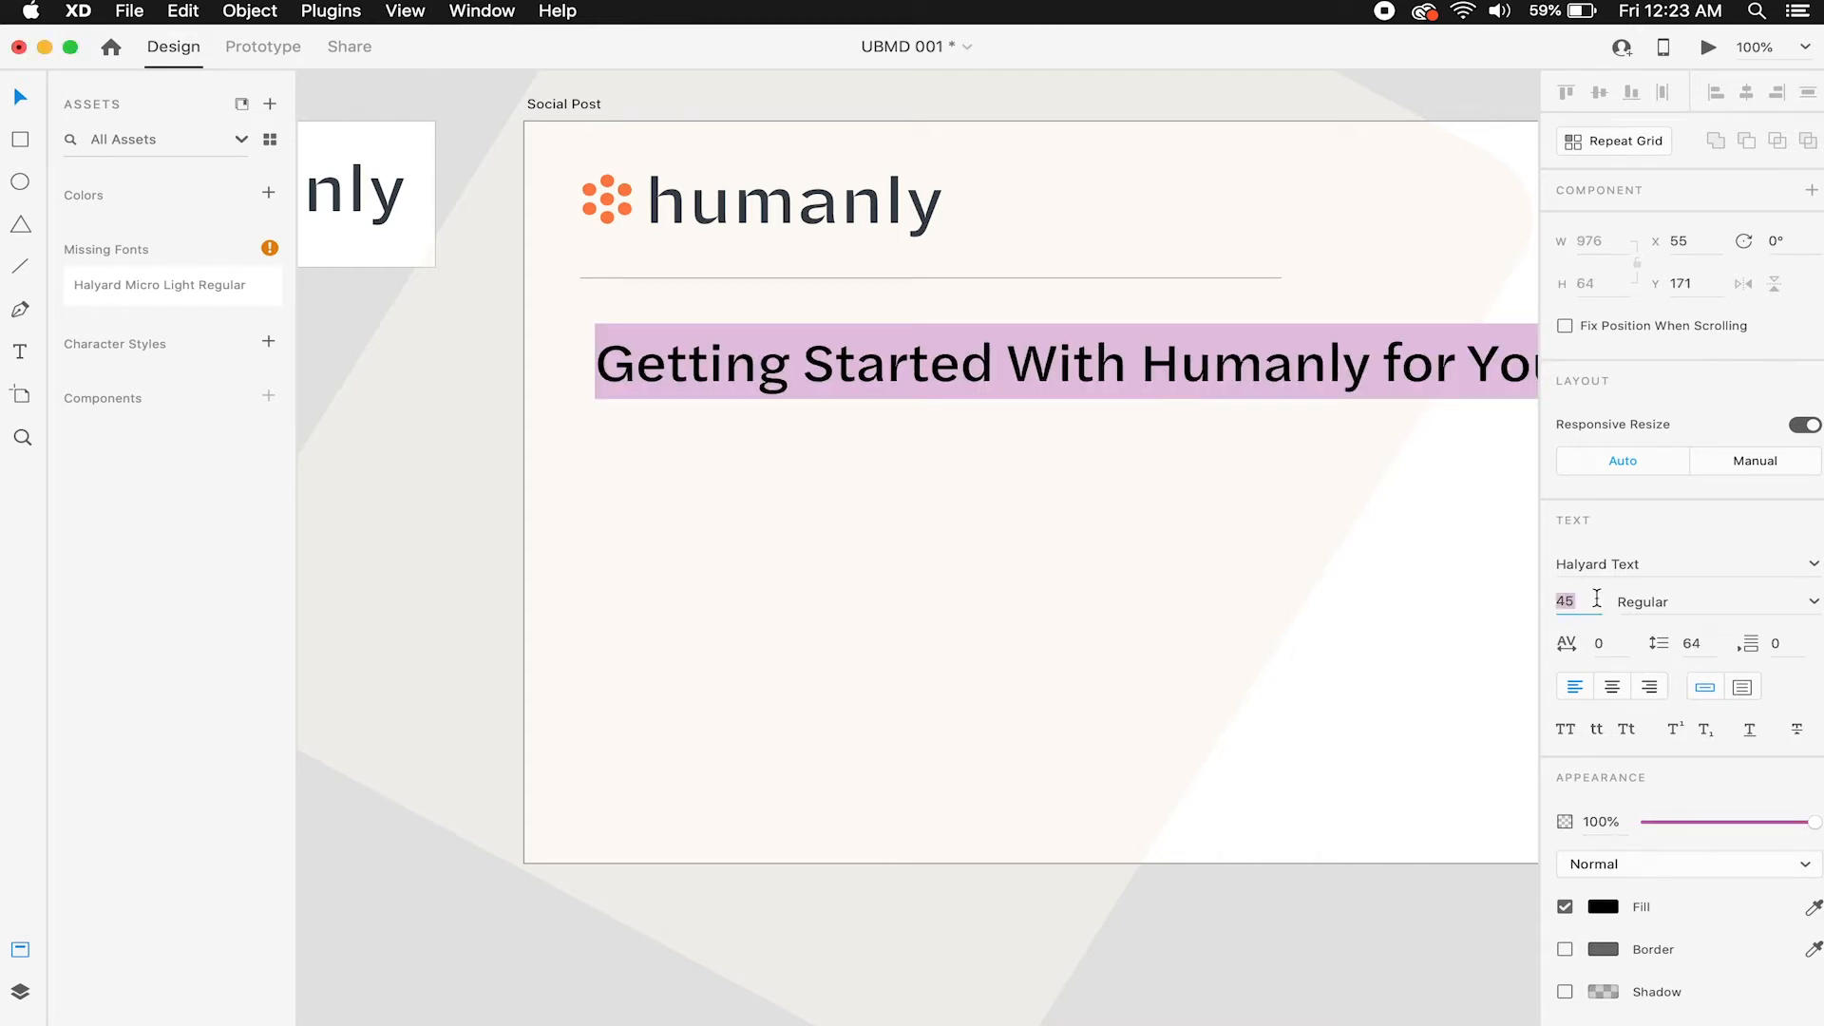
text(30)
key(Return)
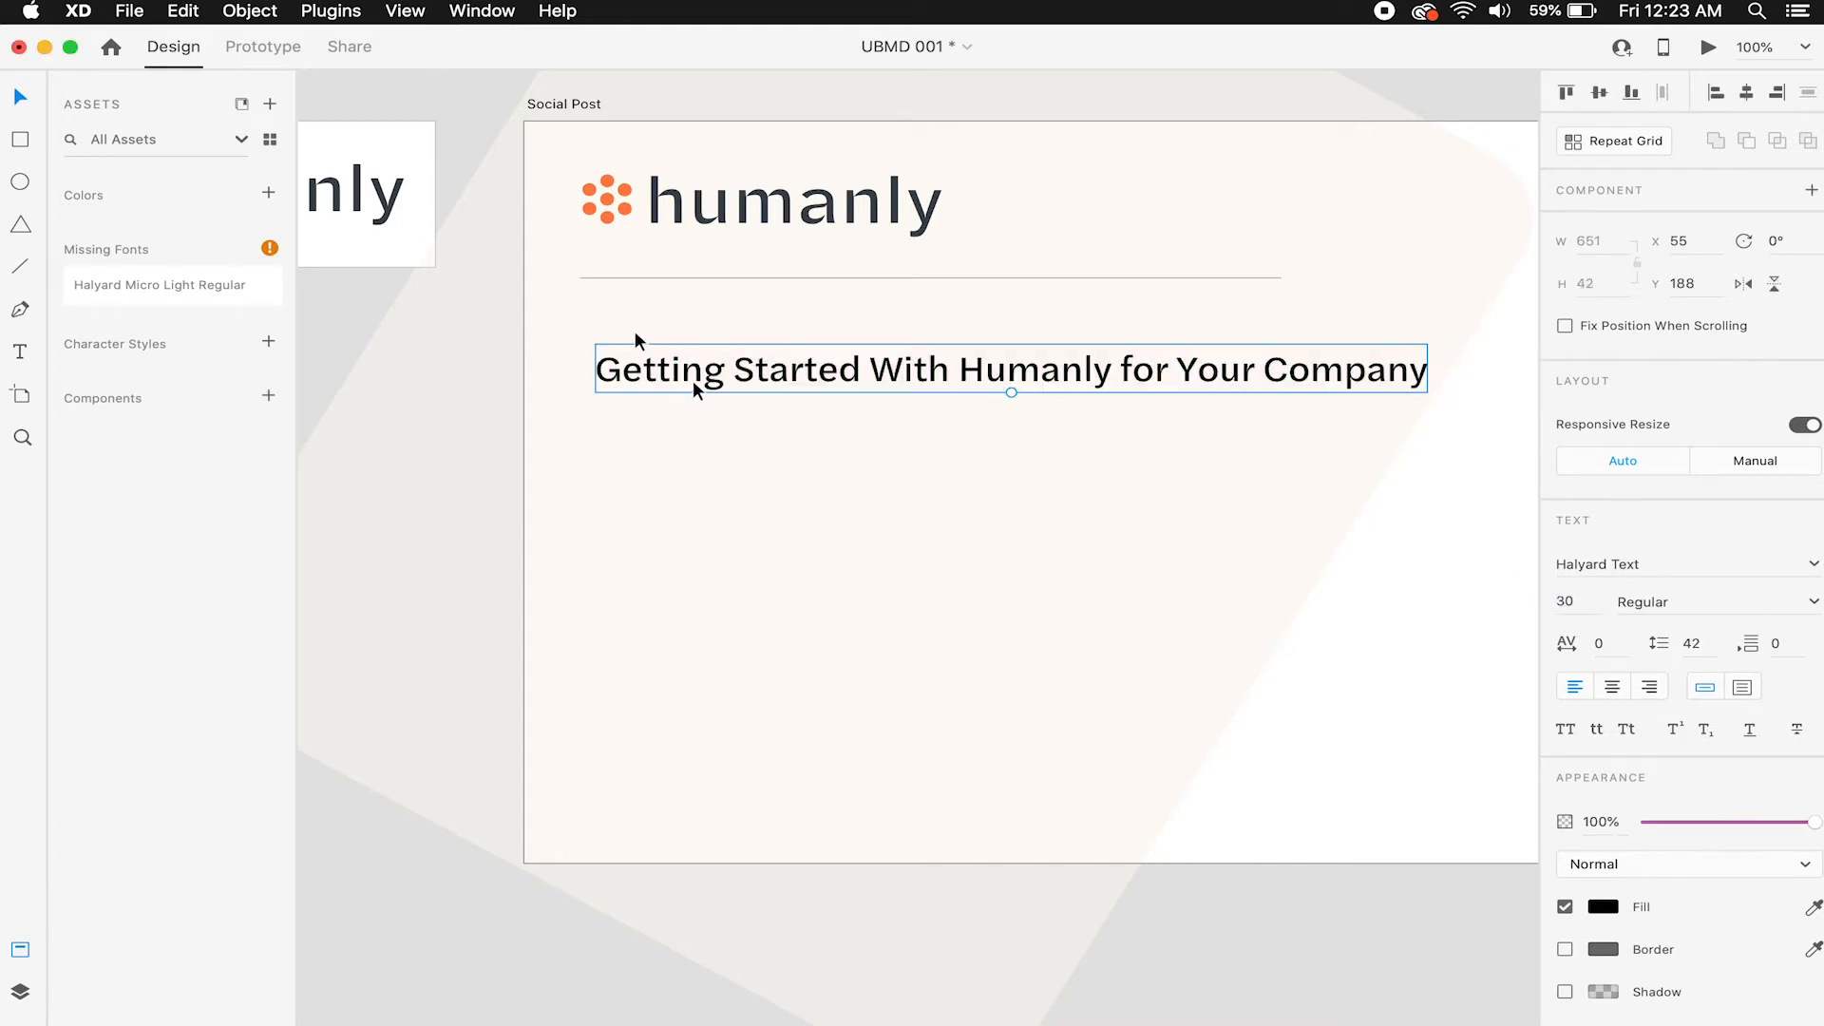
Move the headline to X 43, Y 181, in line with the divider's start, and sample its fill from the logo's dark wordmark.
drag(693, 383, 674, 374)
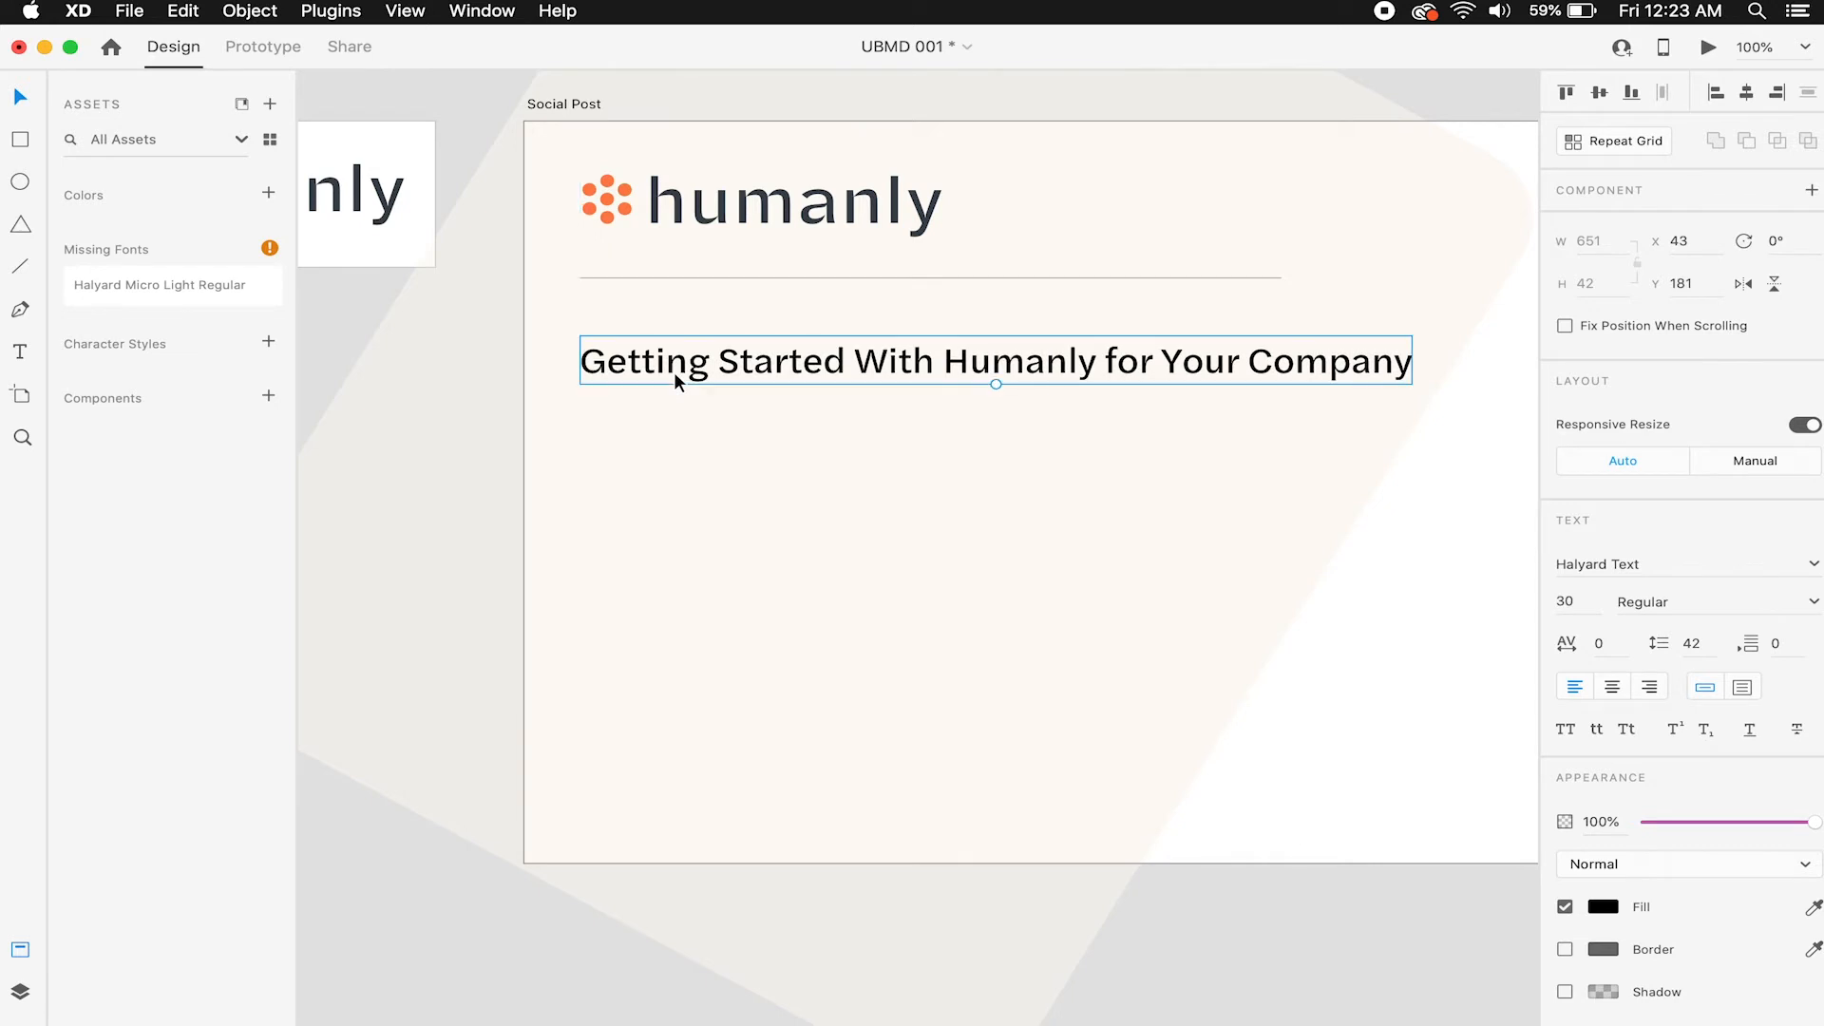
double_click(674, 373)
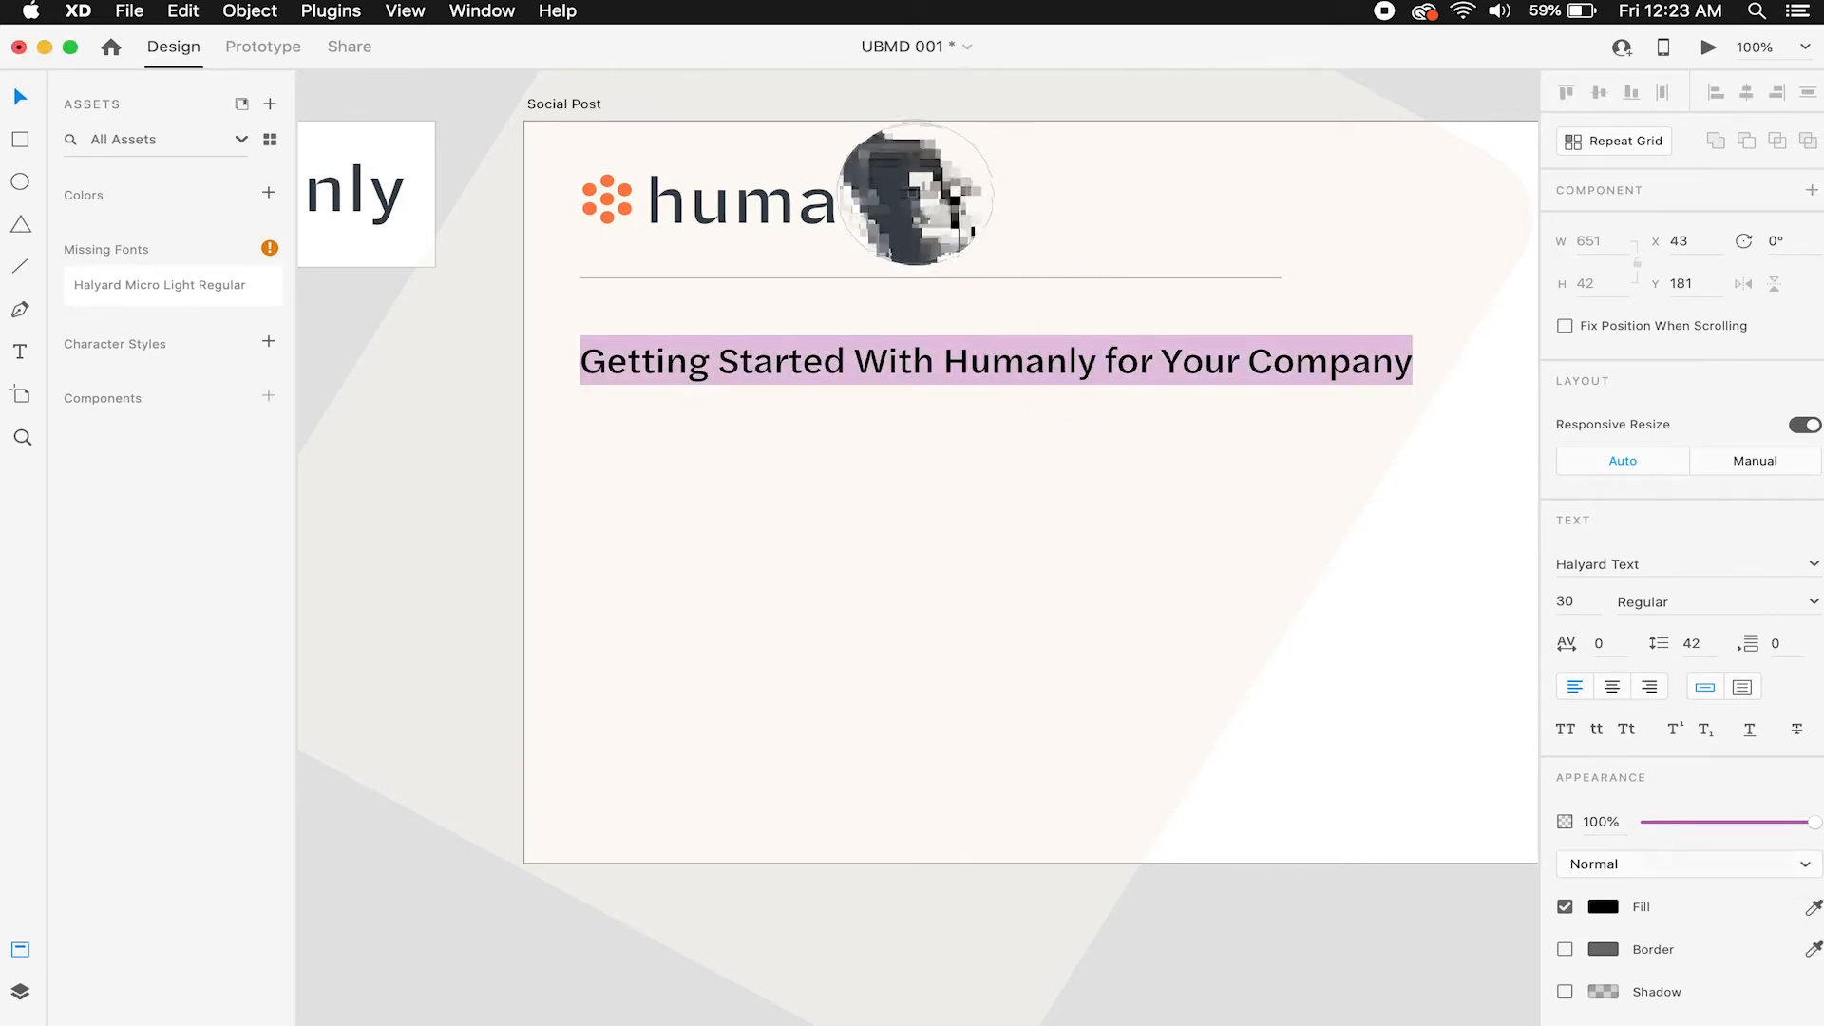
key(Escape)
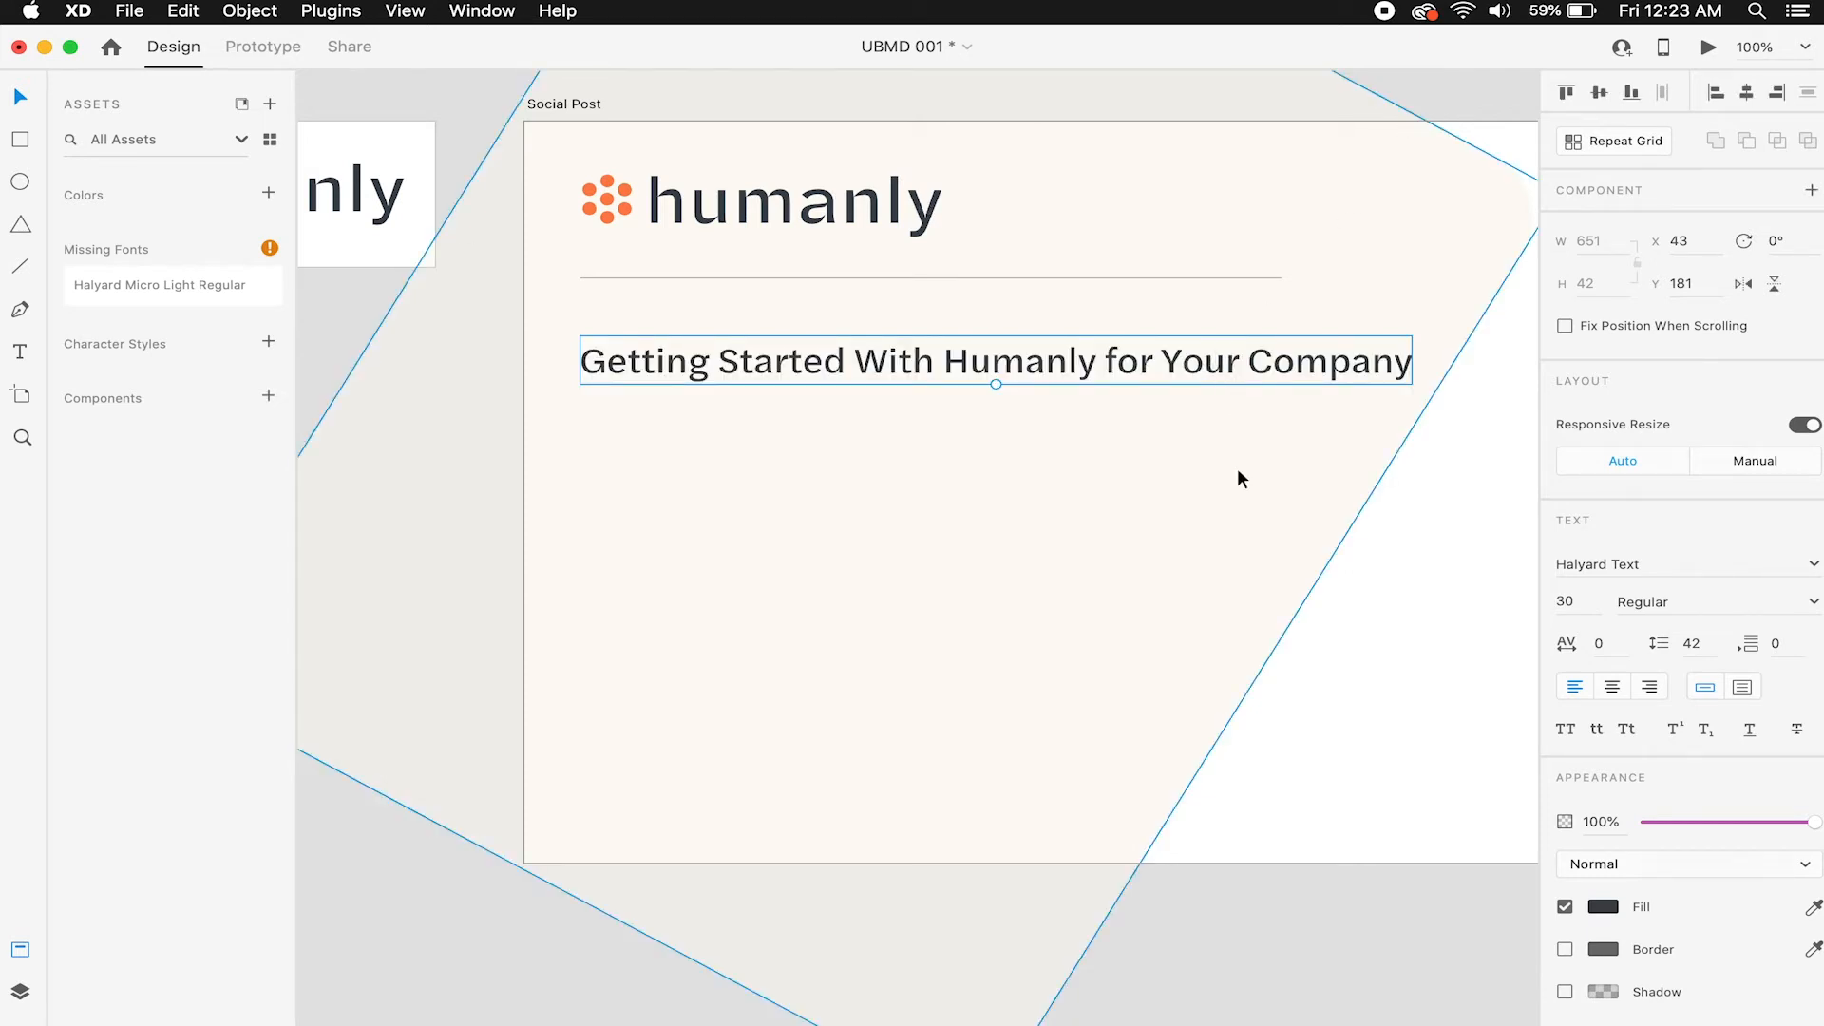
Try the Light weight on the whole headline, and set its font weight to Book.
key(Return)
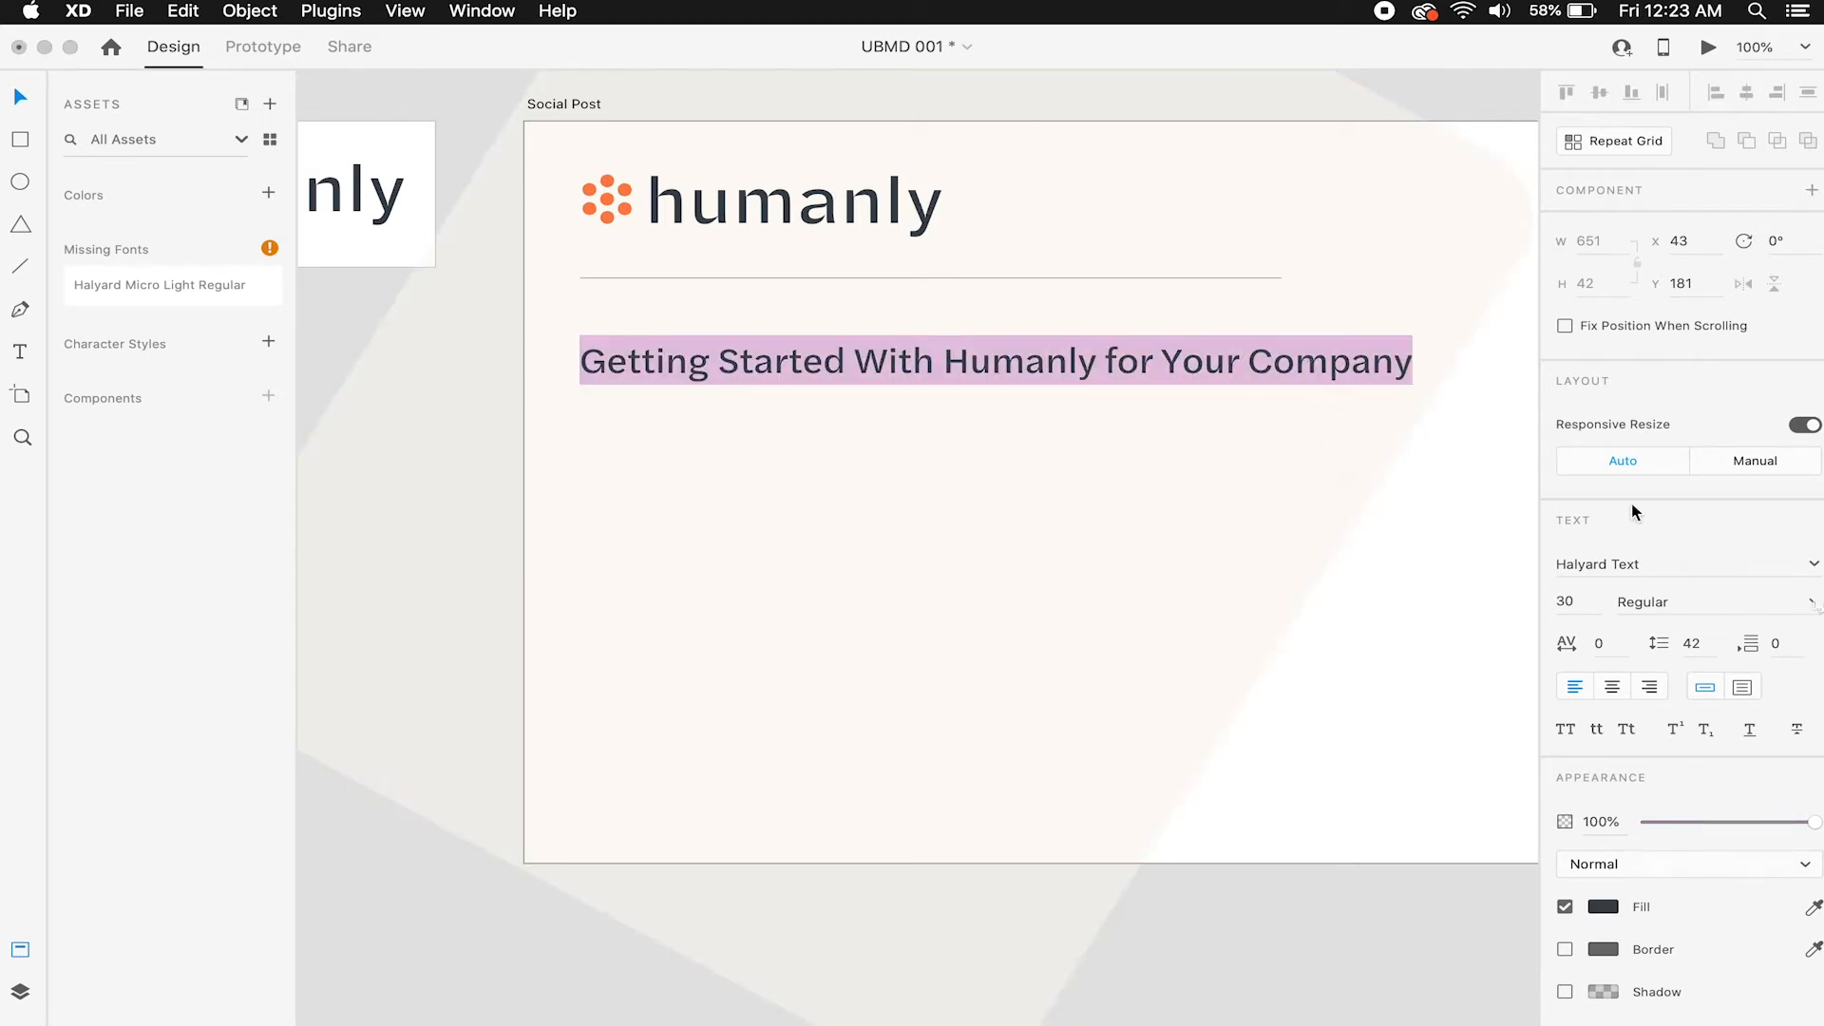
click(1814, 604)
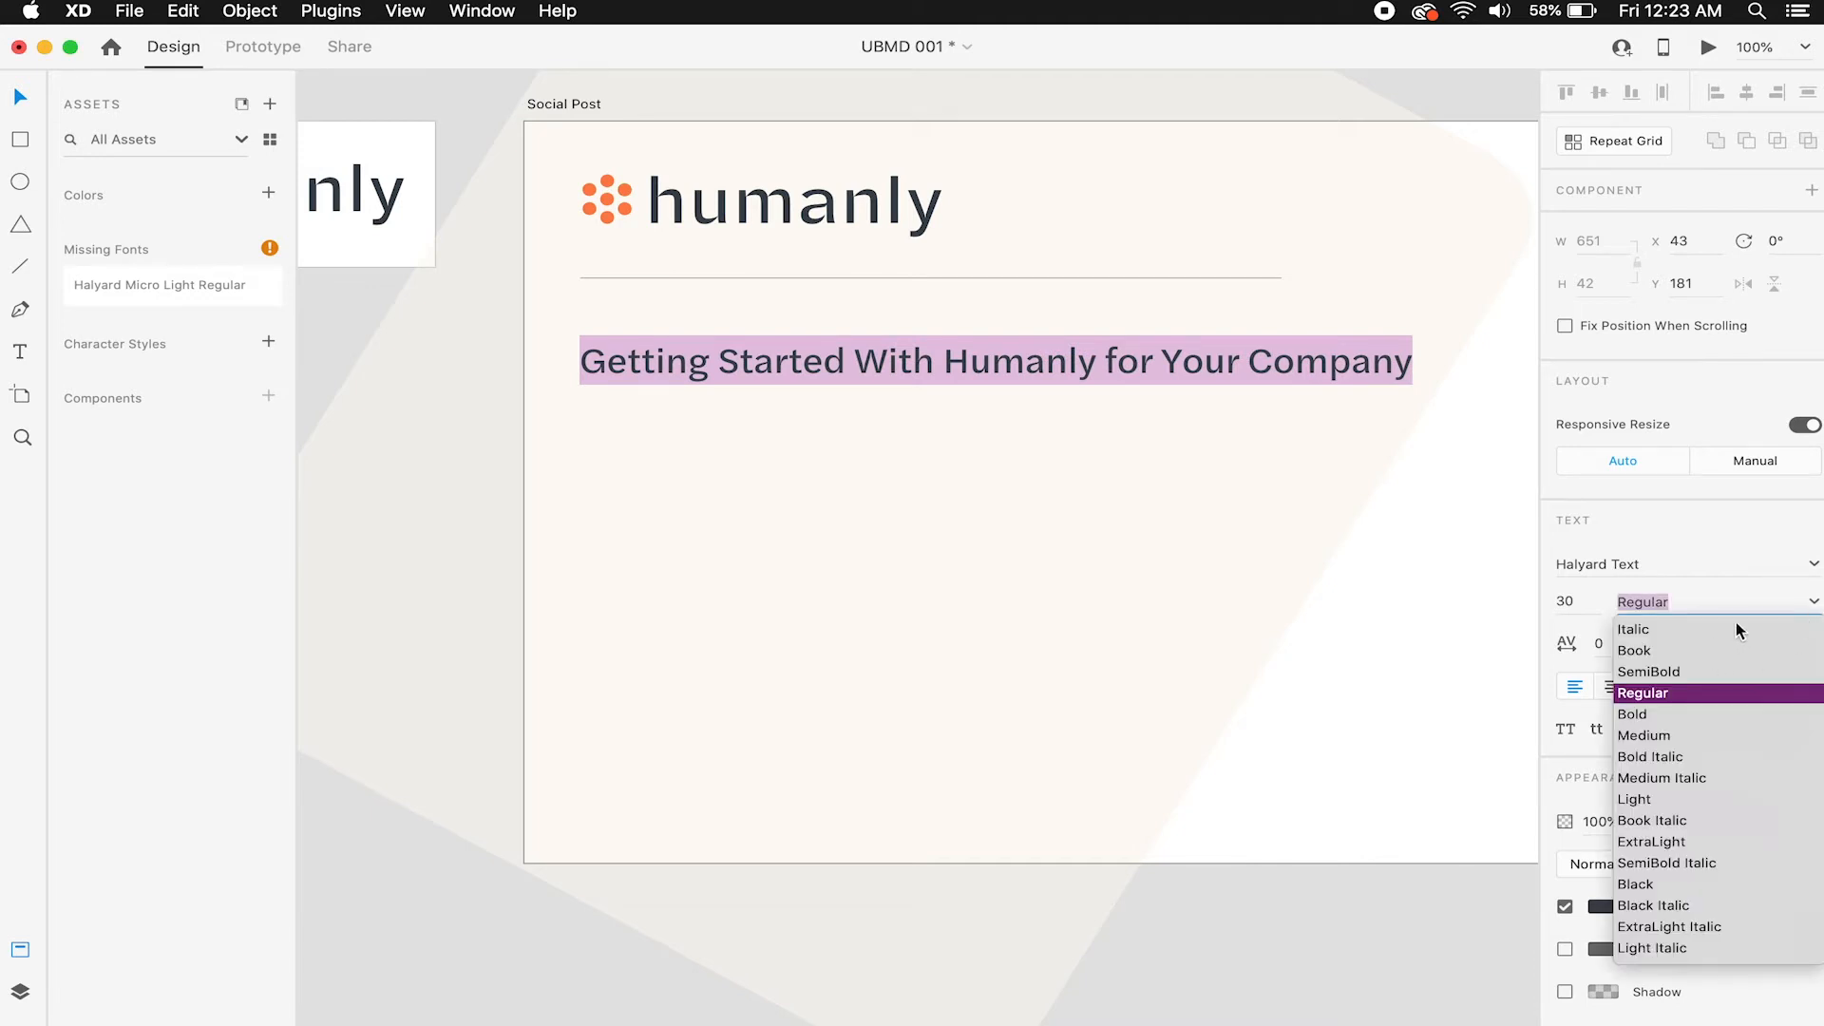
click(1728, 565)
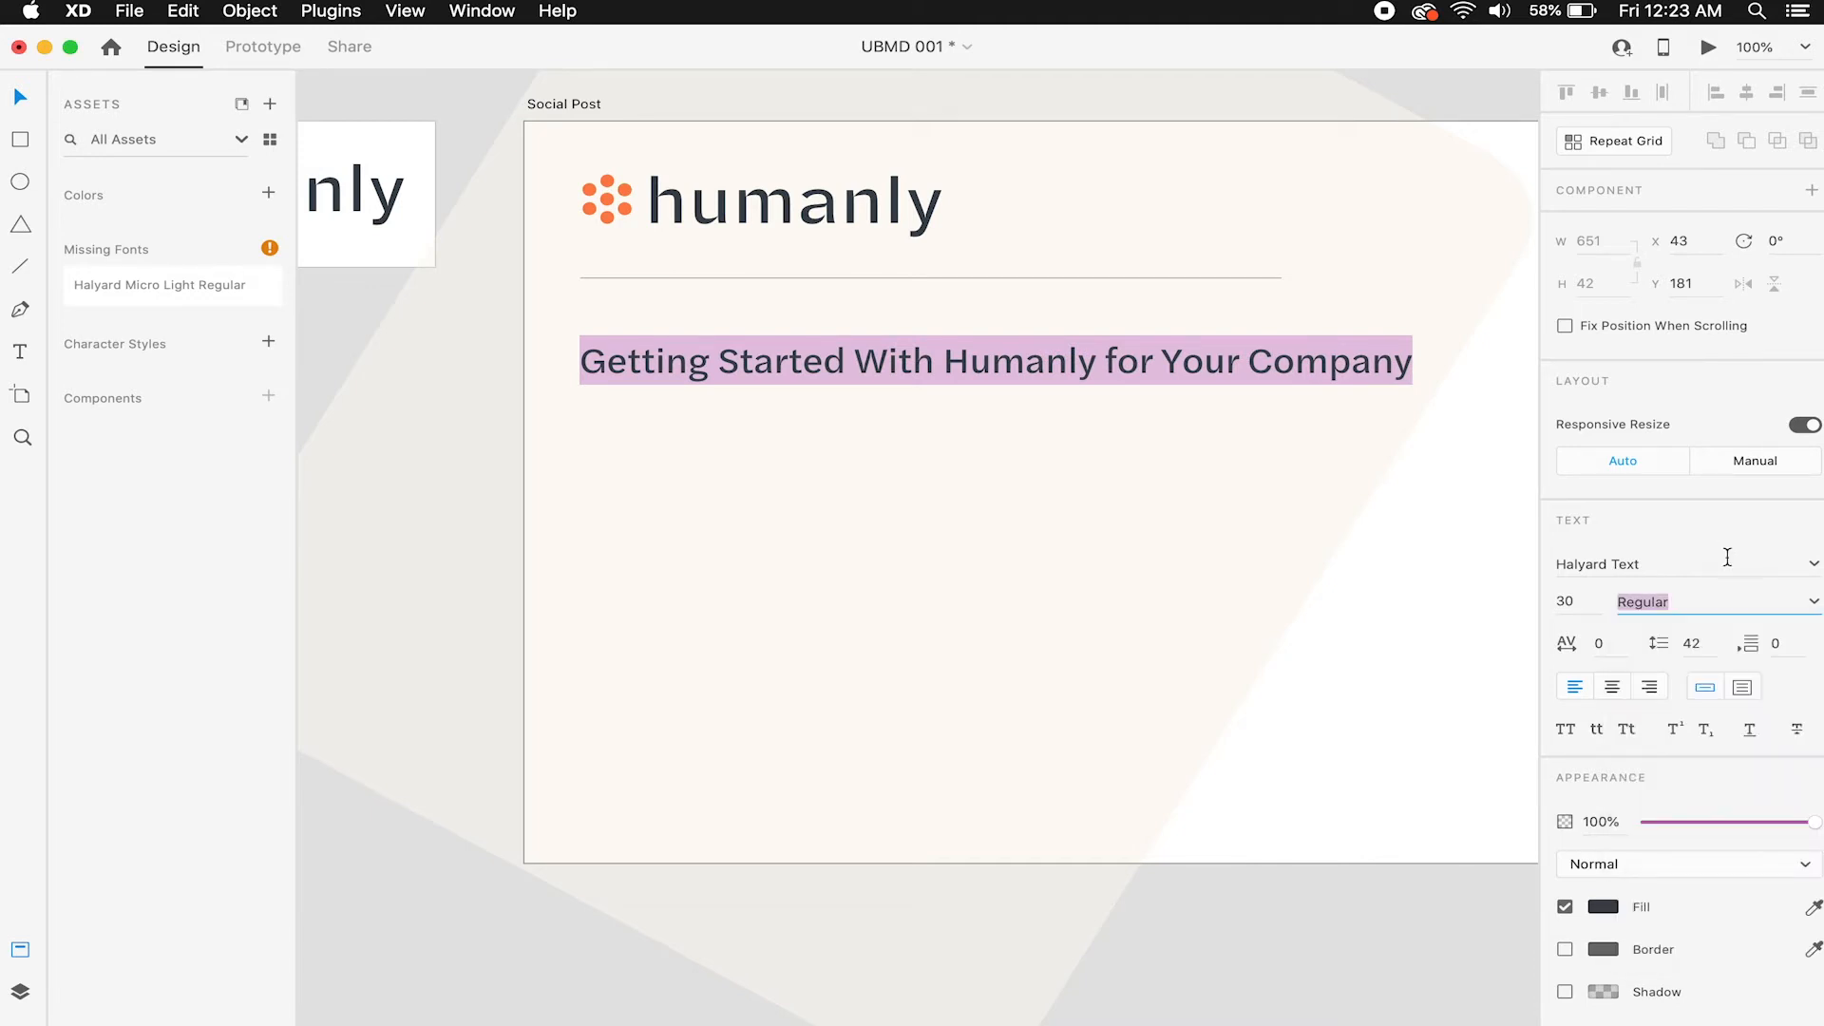
click(1814, 605)
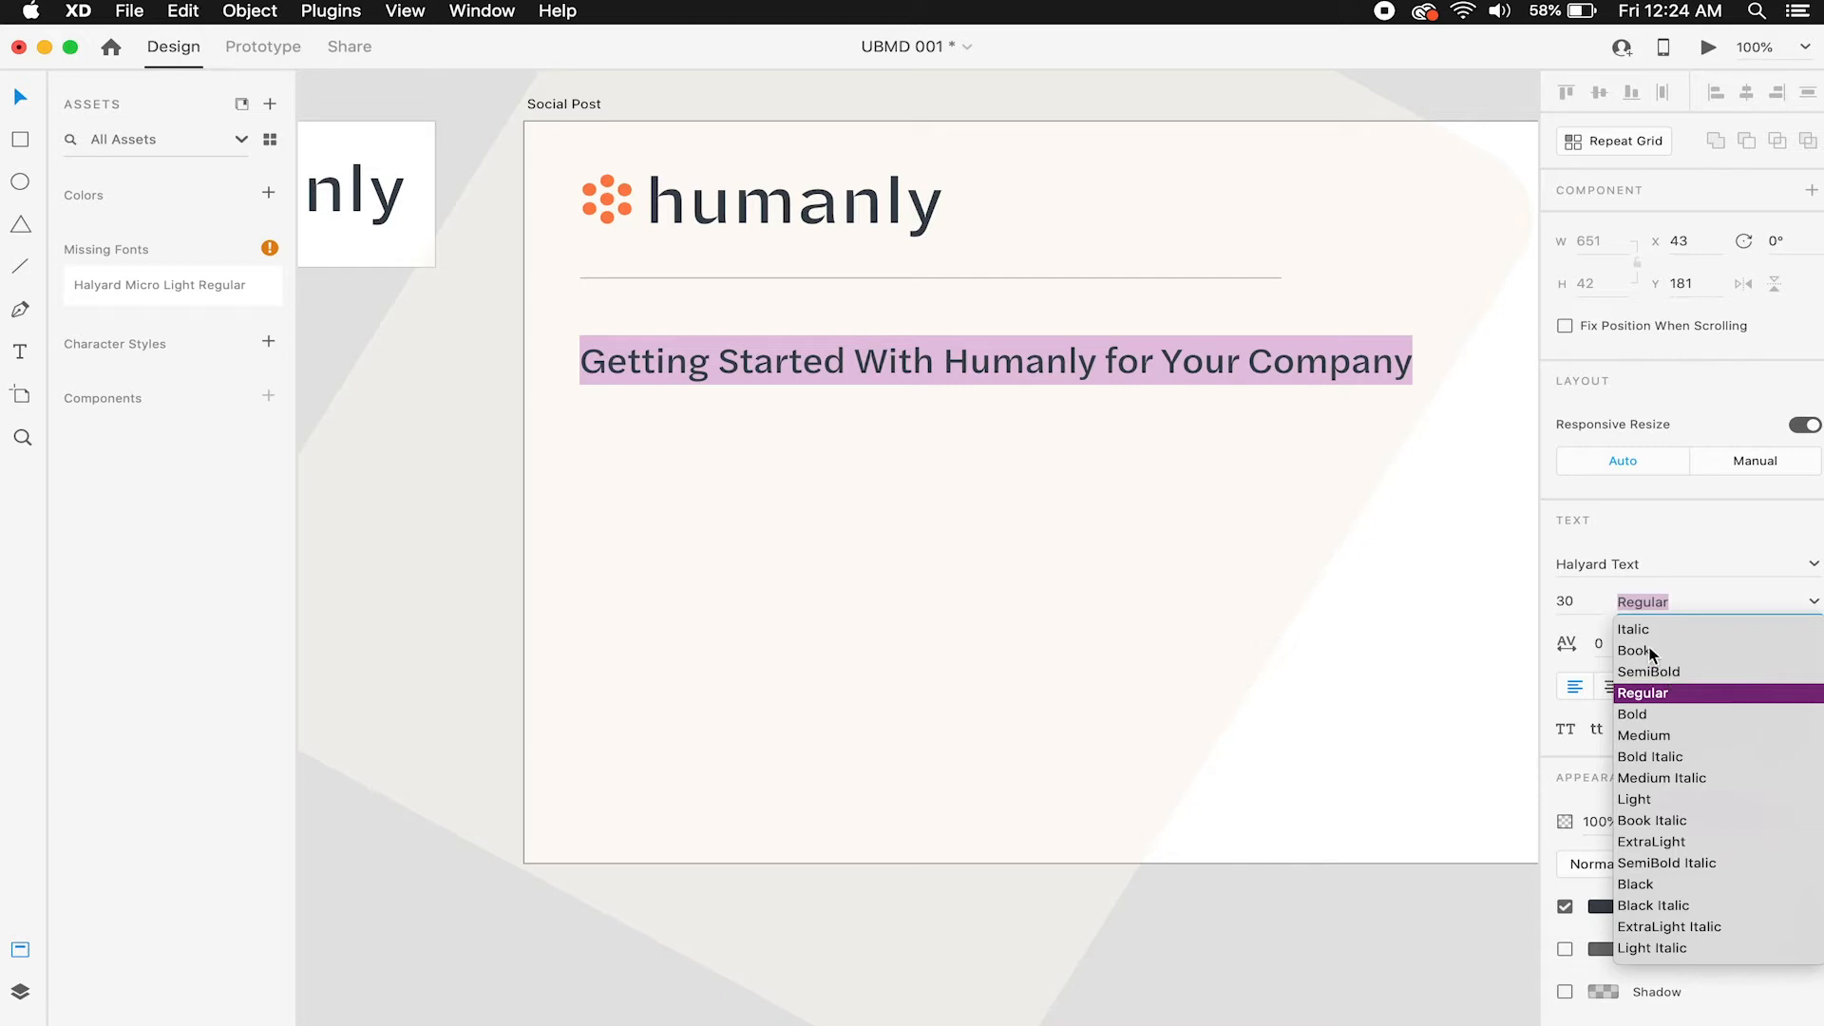
click(1666, 798)
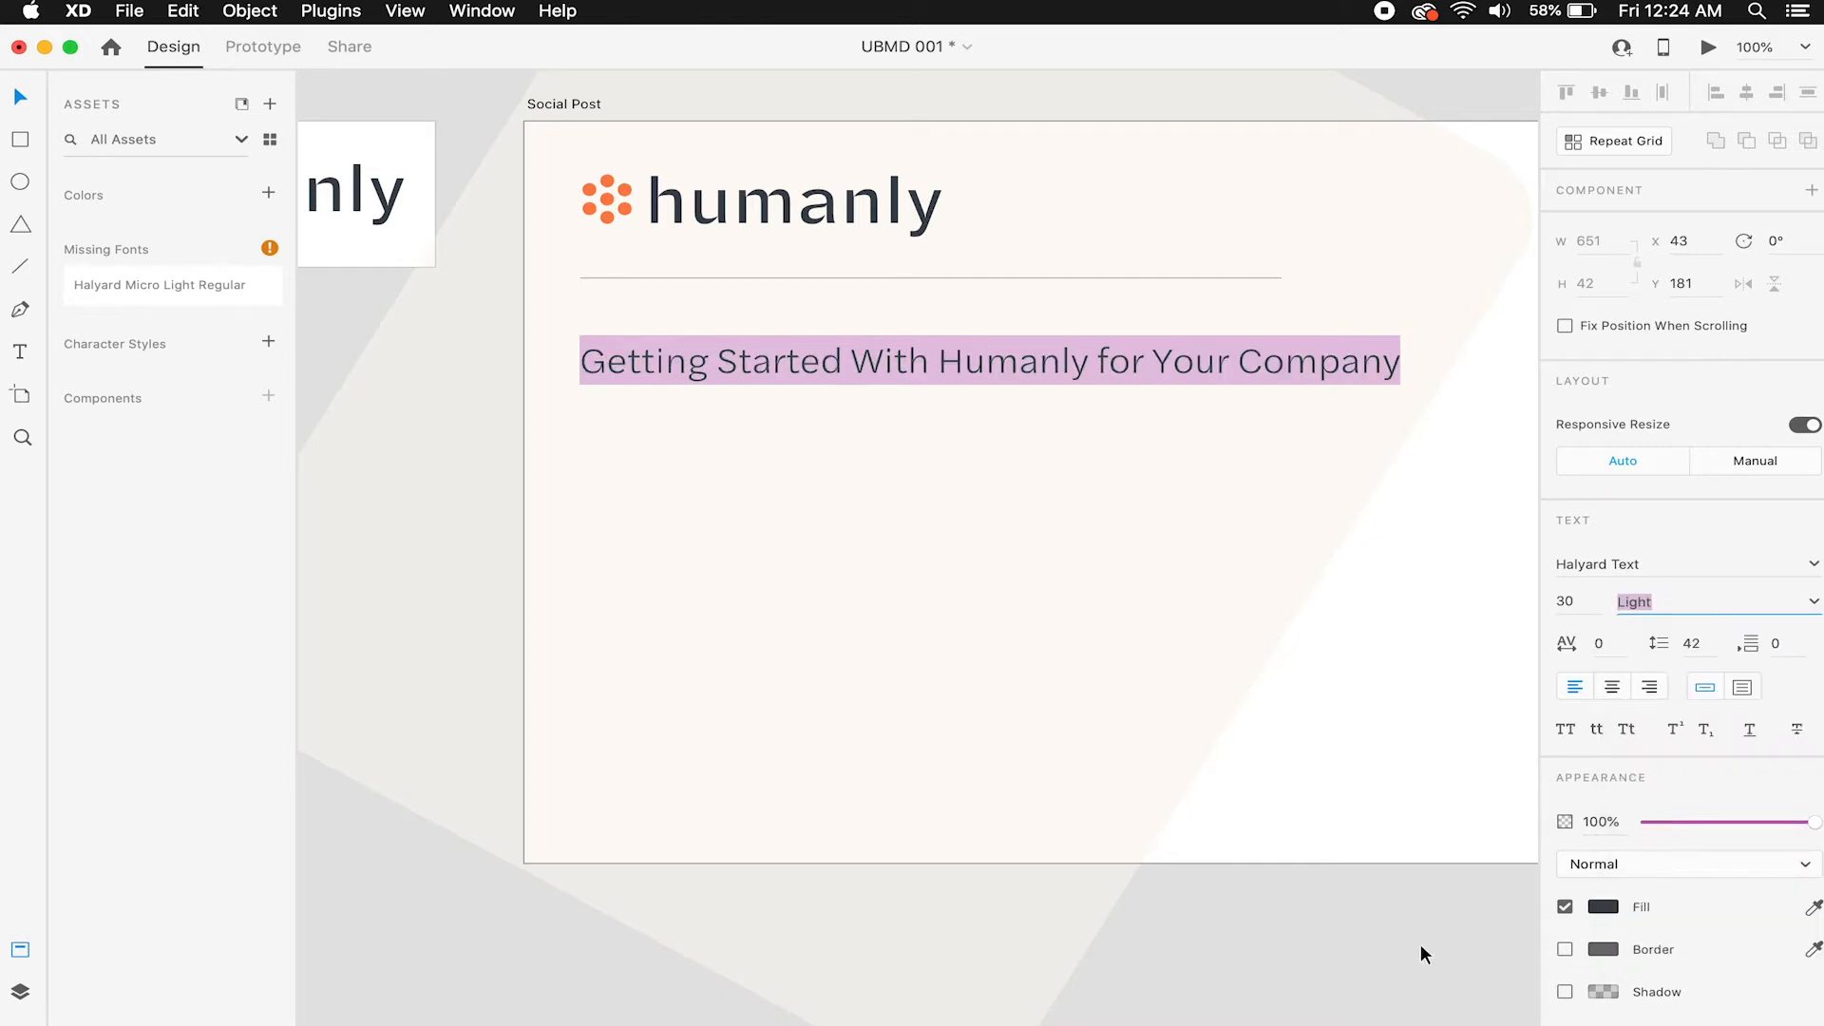
click(1814, 601)
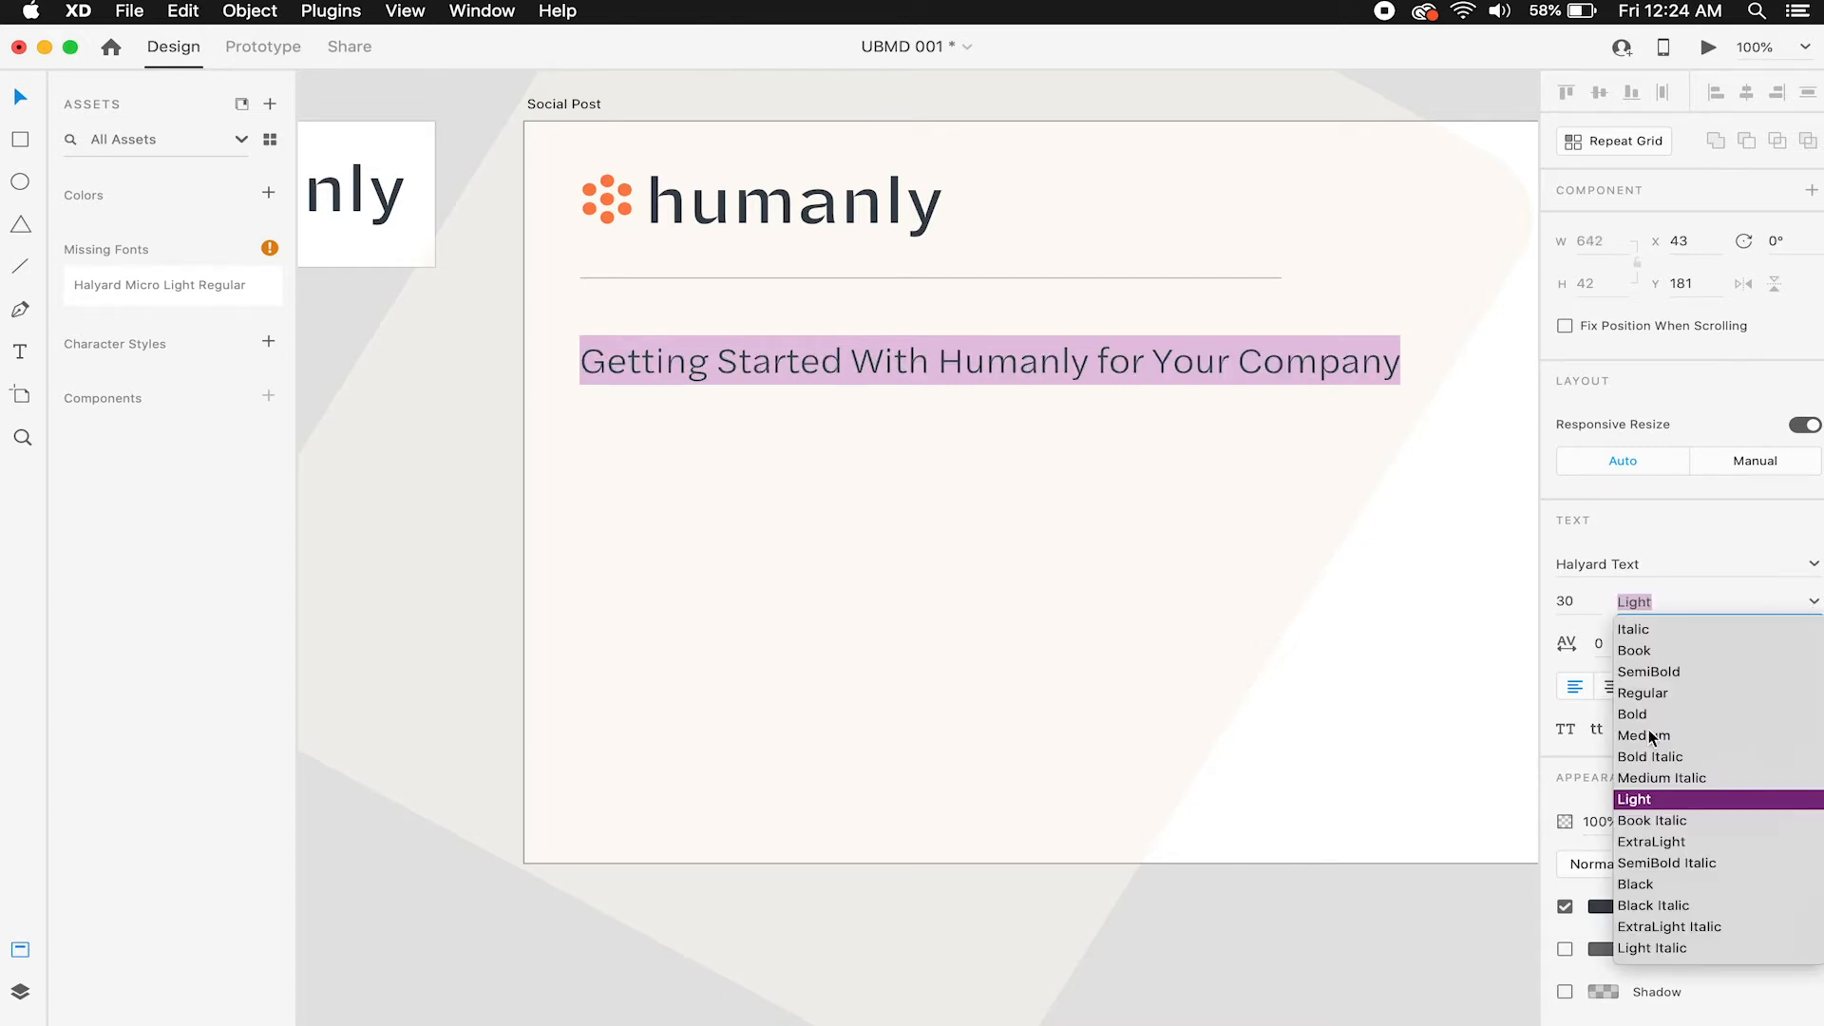
click(1650, 650)
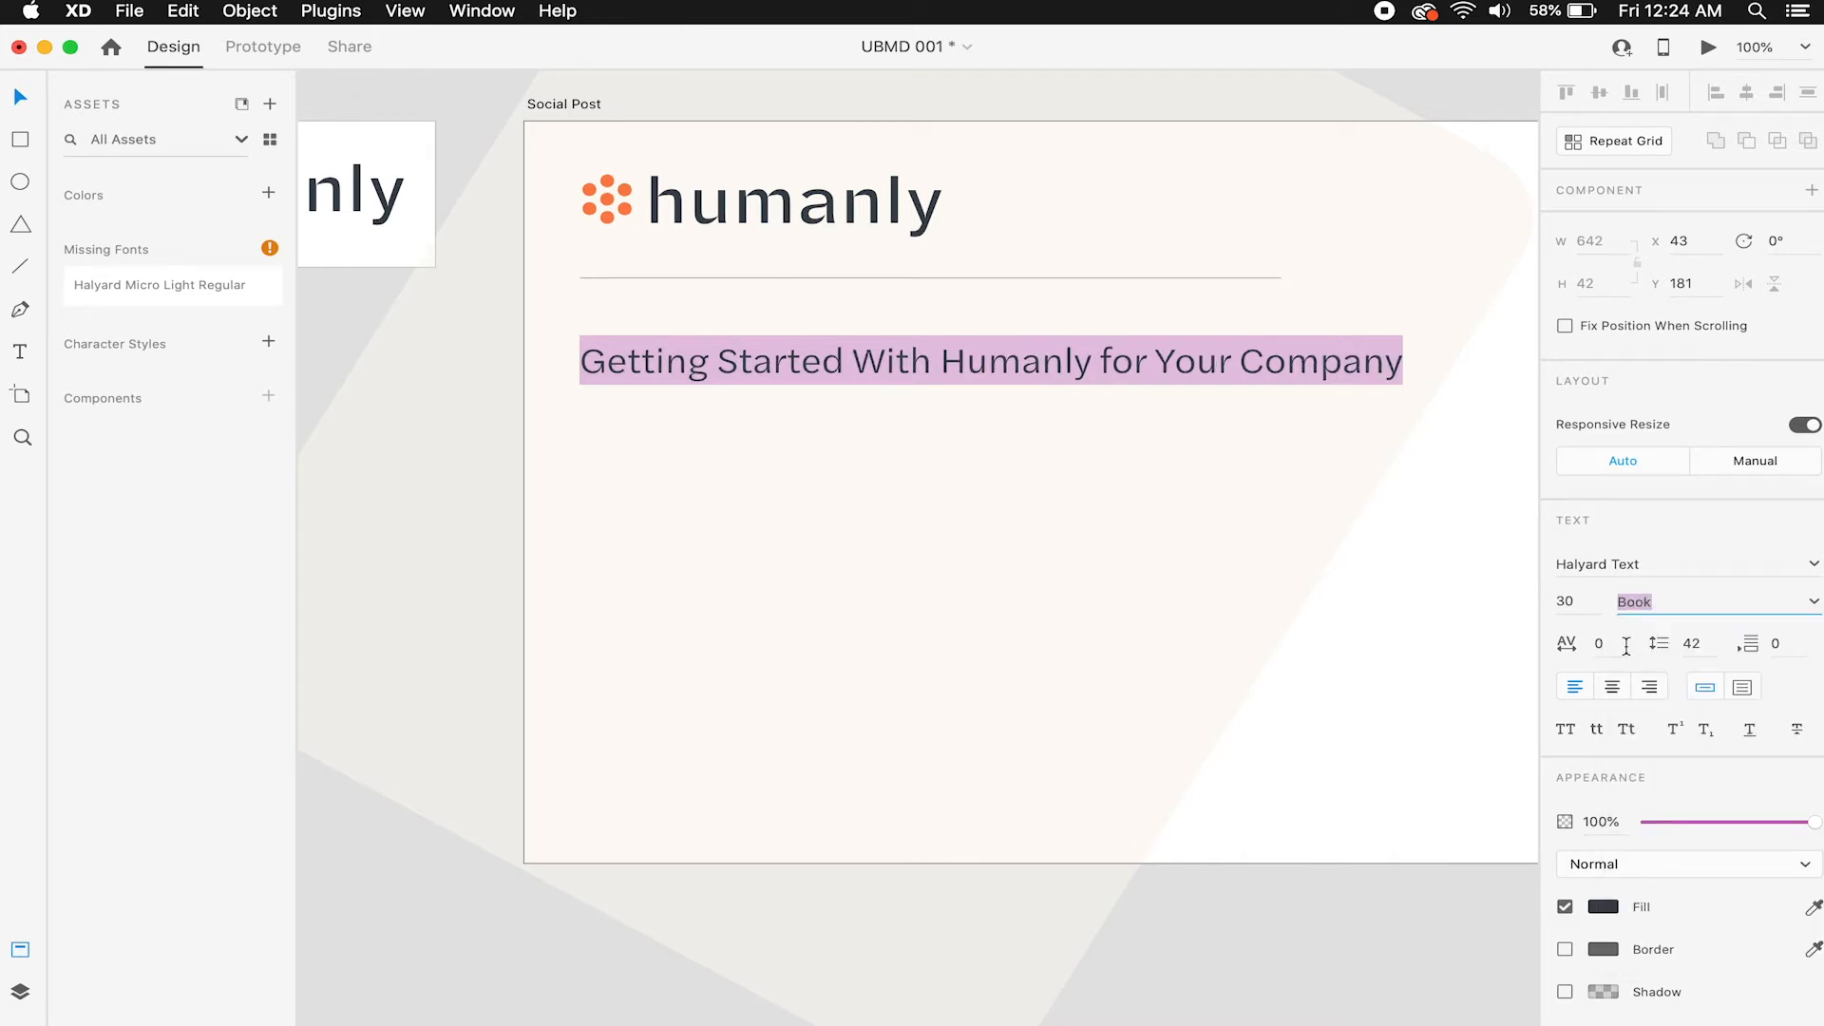
Select the whole headline and set its font size to 40.
double_click(1263, 366)
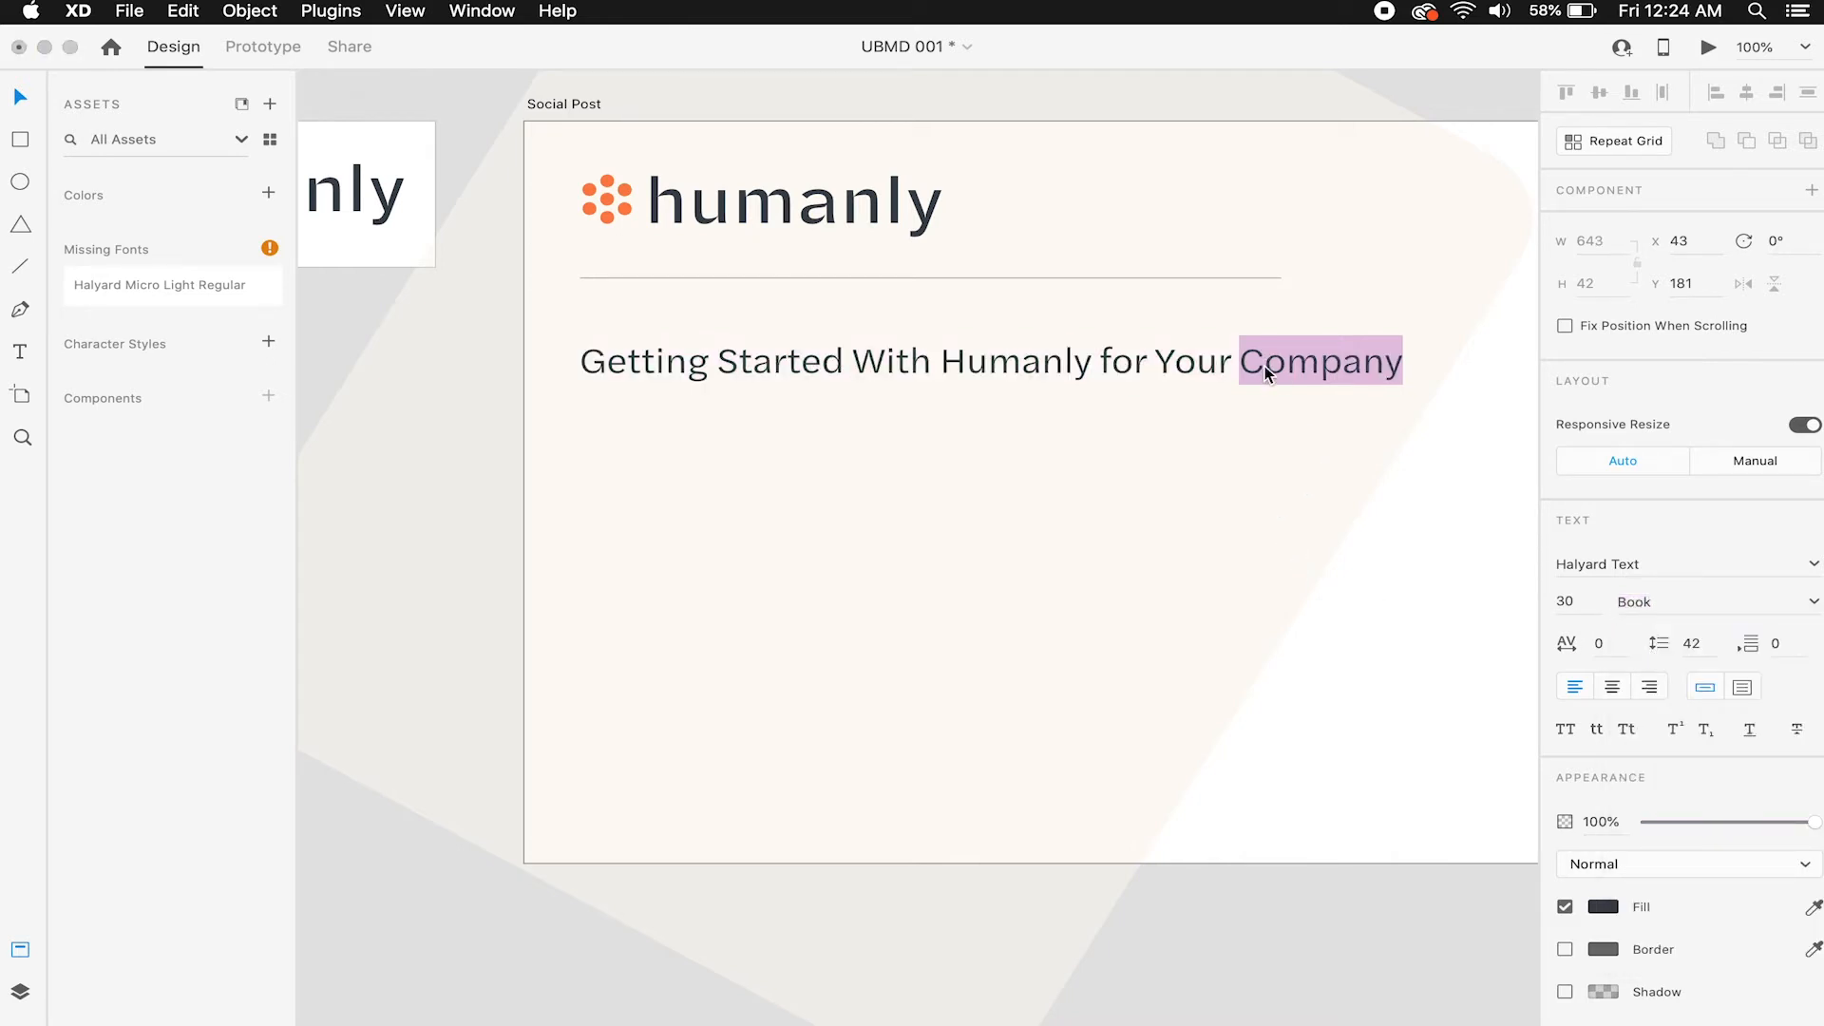
triple_click(788, 362)
double_click(1565, 601)
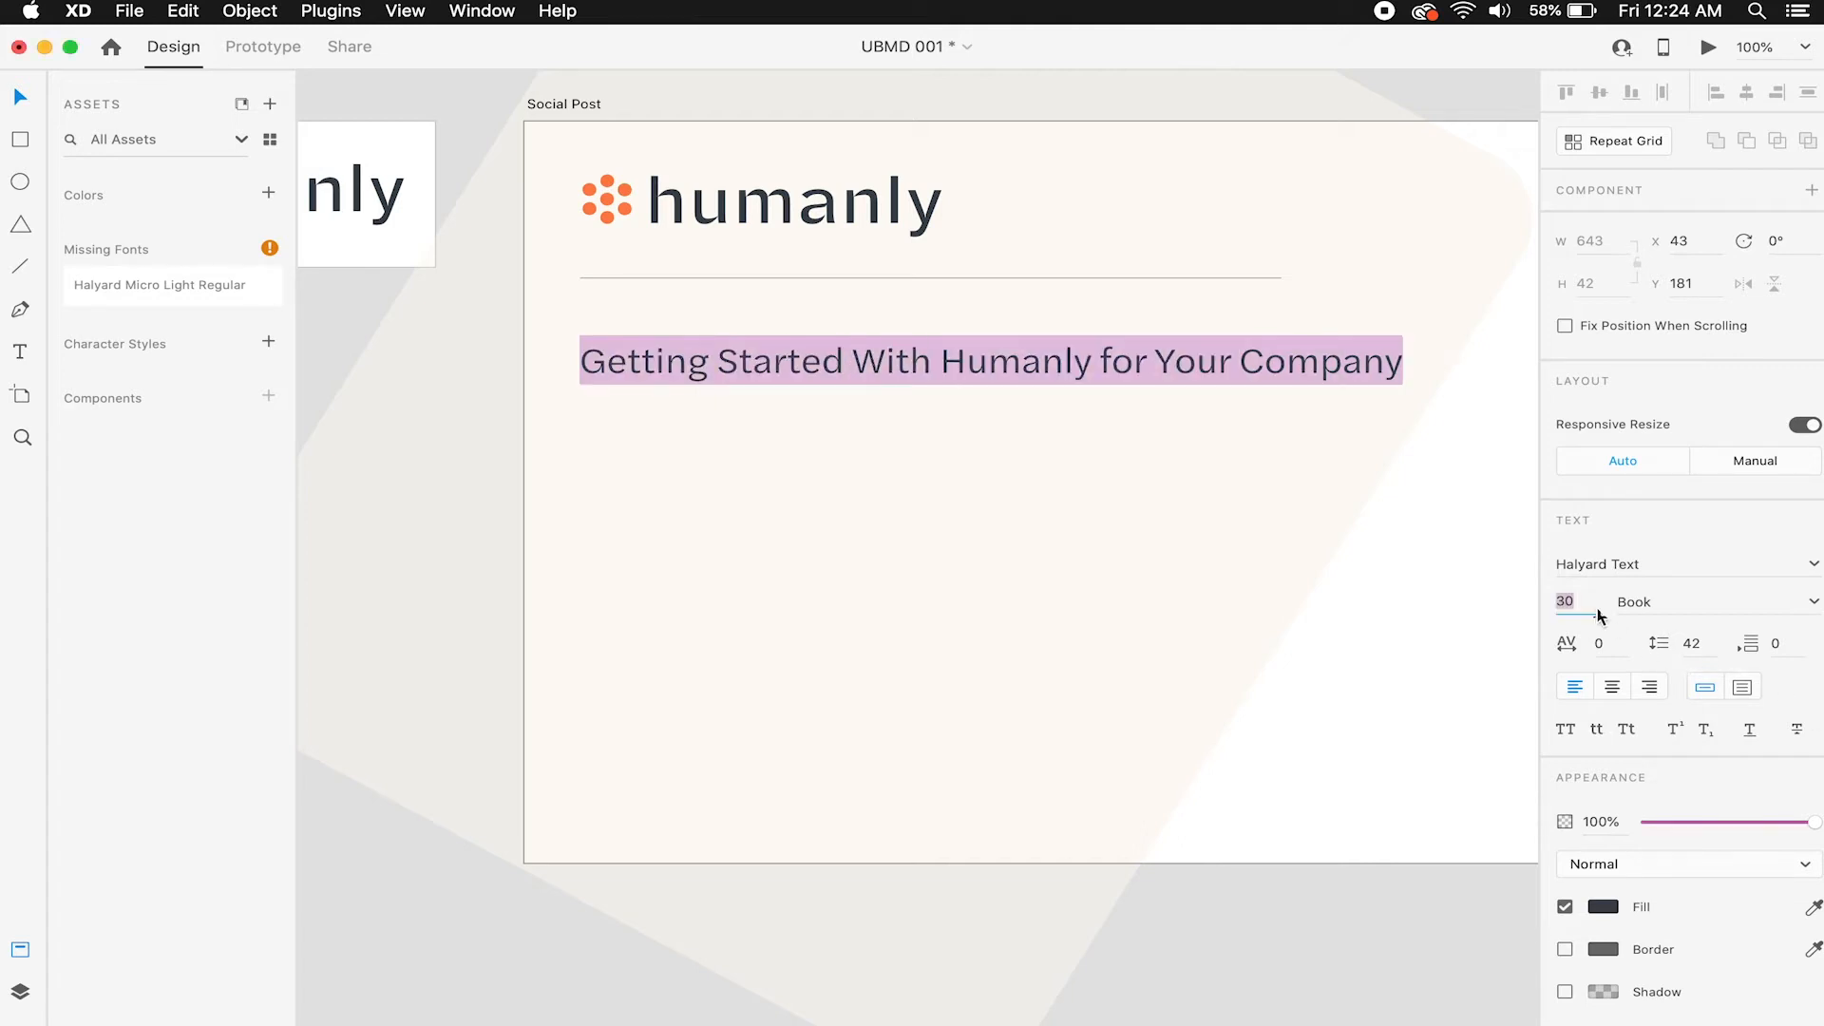
text(40)
key(Return)
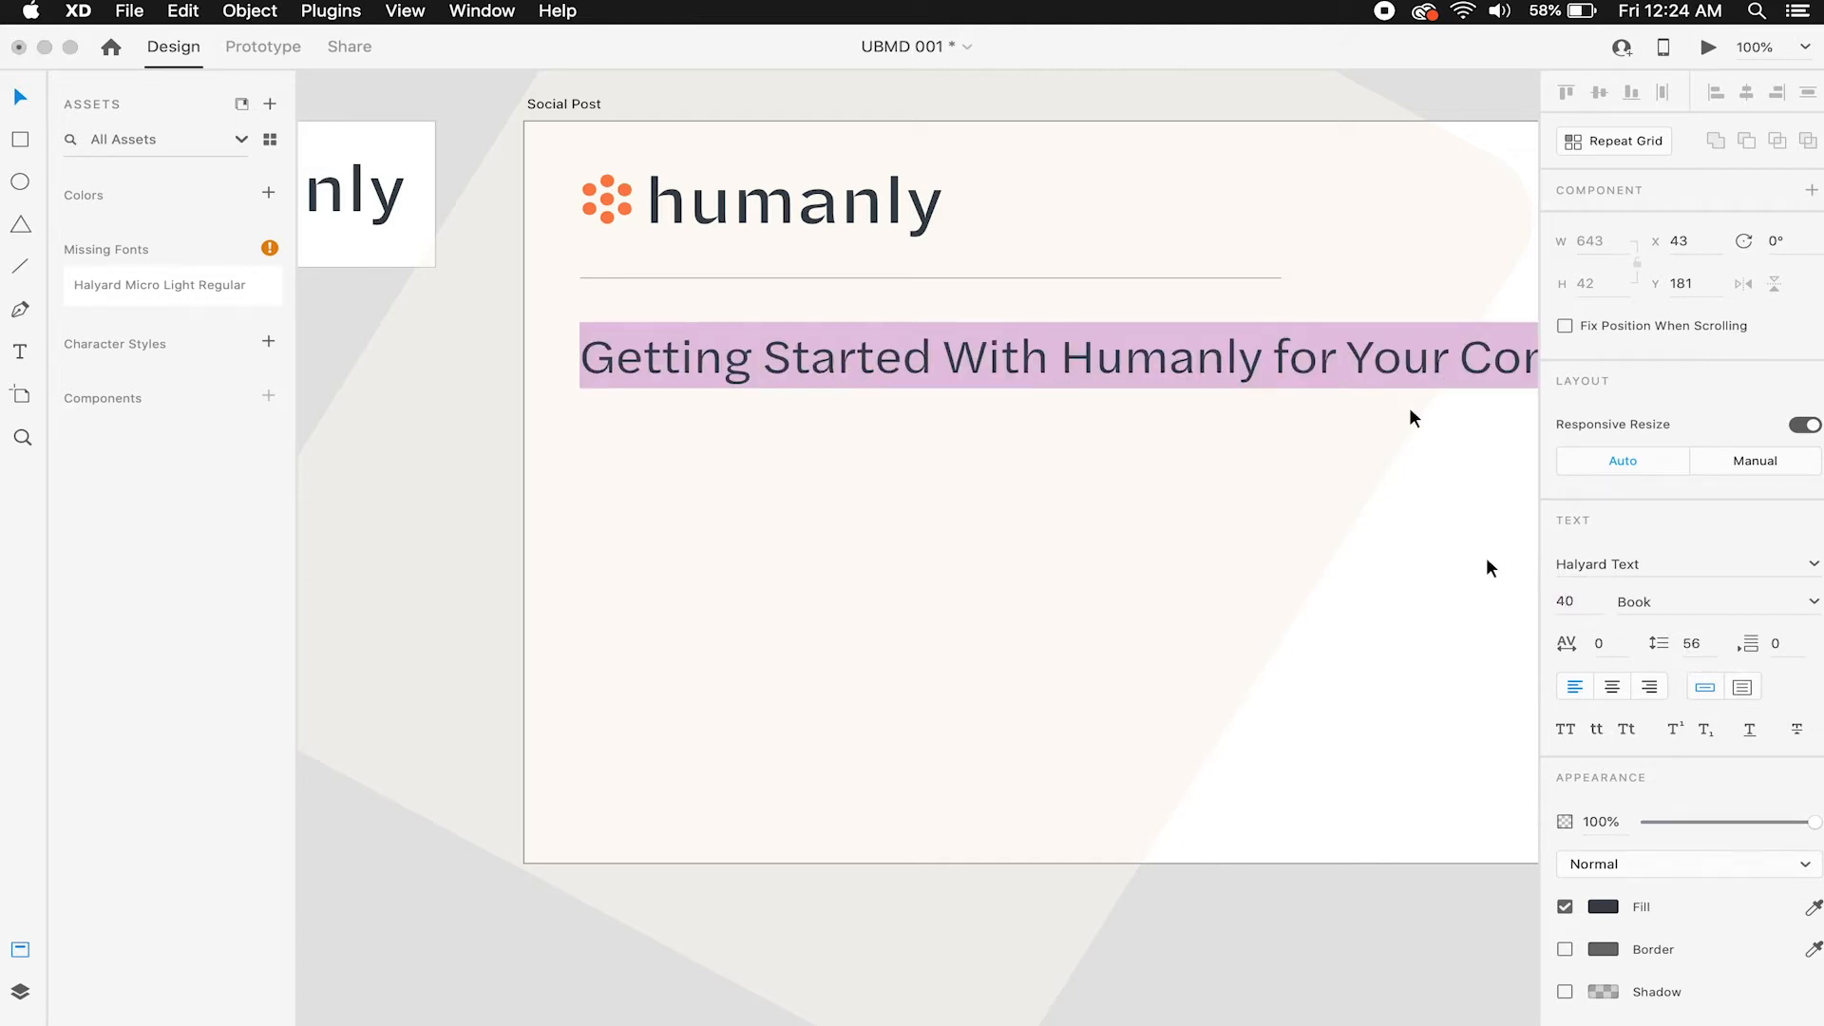
Break the headline onto a second line after "Humanly", replacing the space before "for Your Company".
double_click(1368, 361)
click(1260, 361)
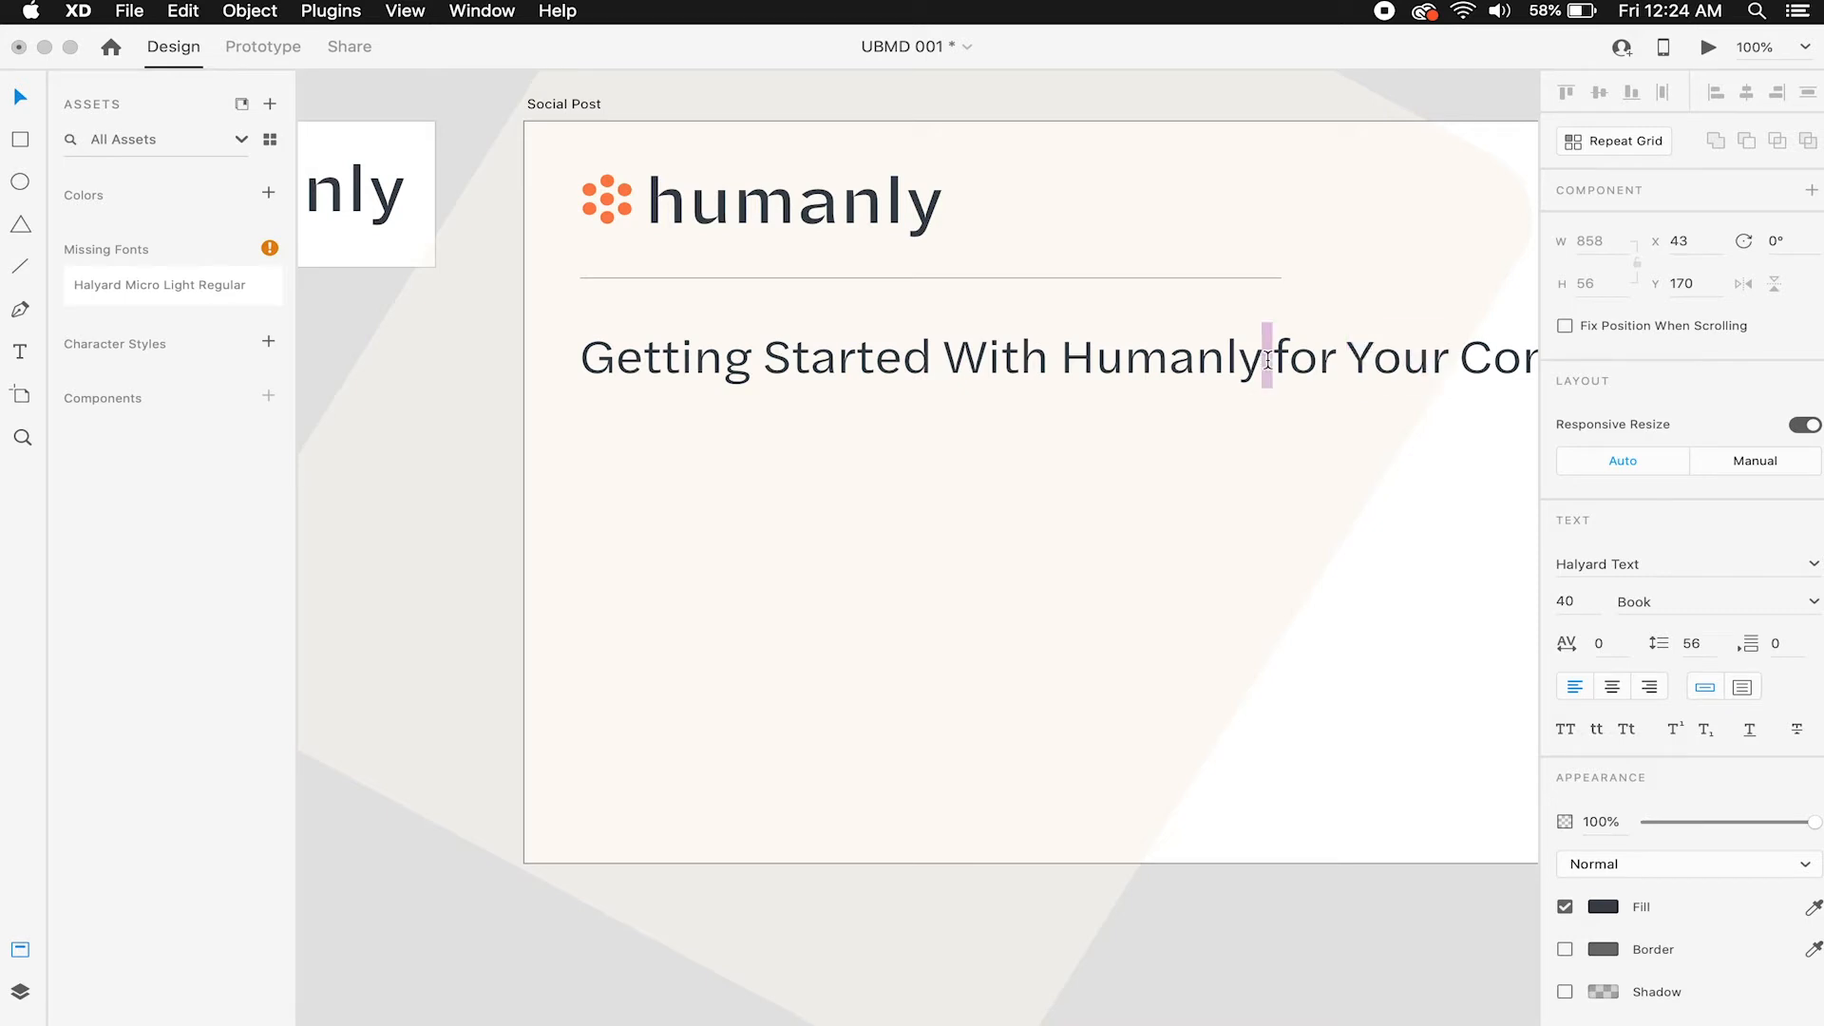
key(Delete)
key(Return)
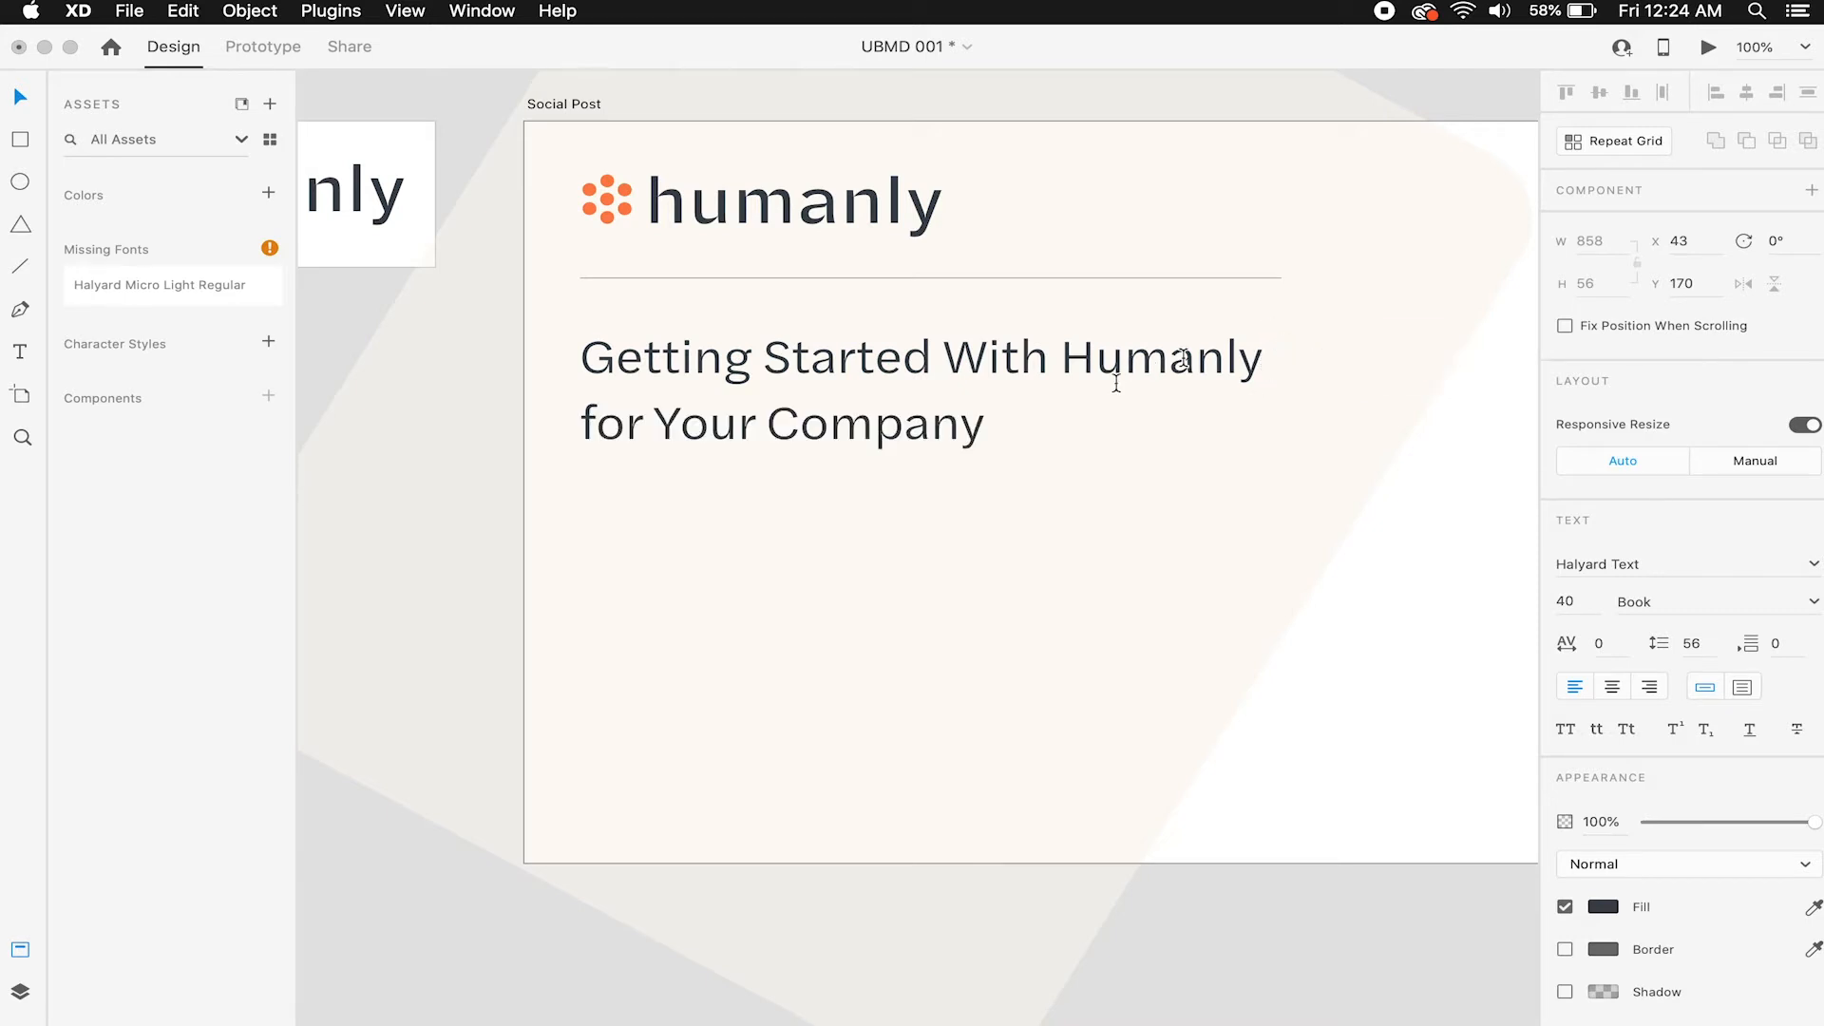
key(Escape)
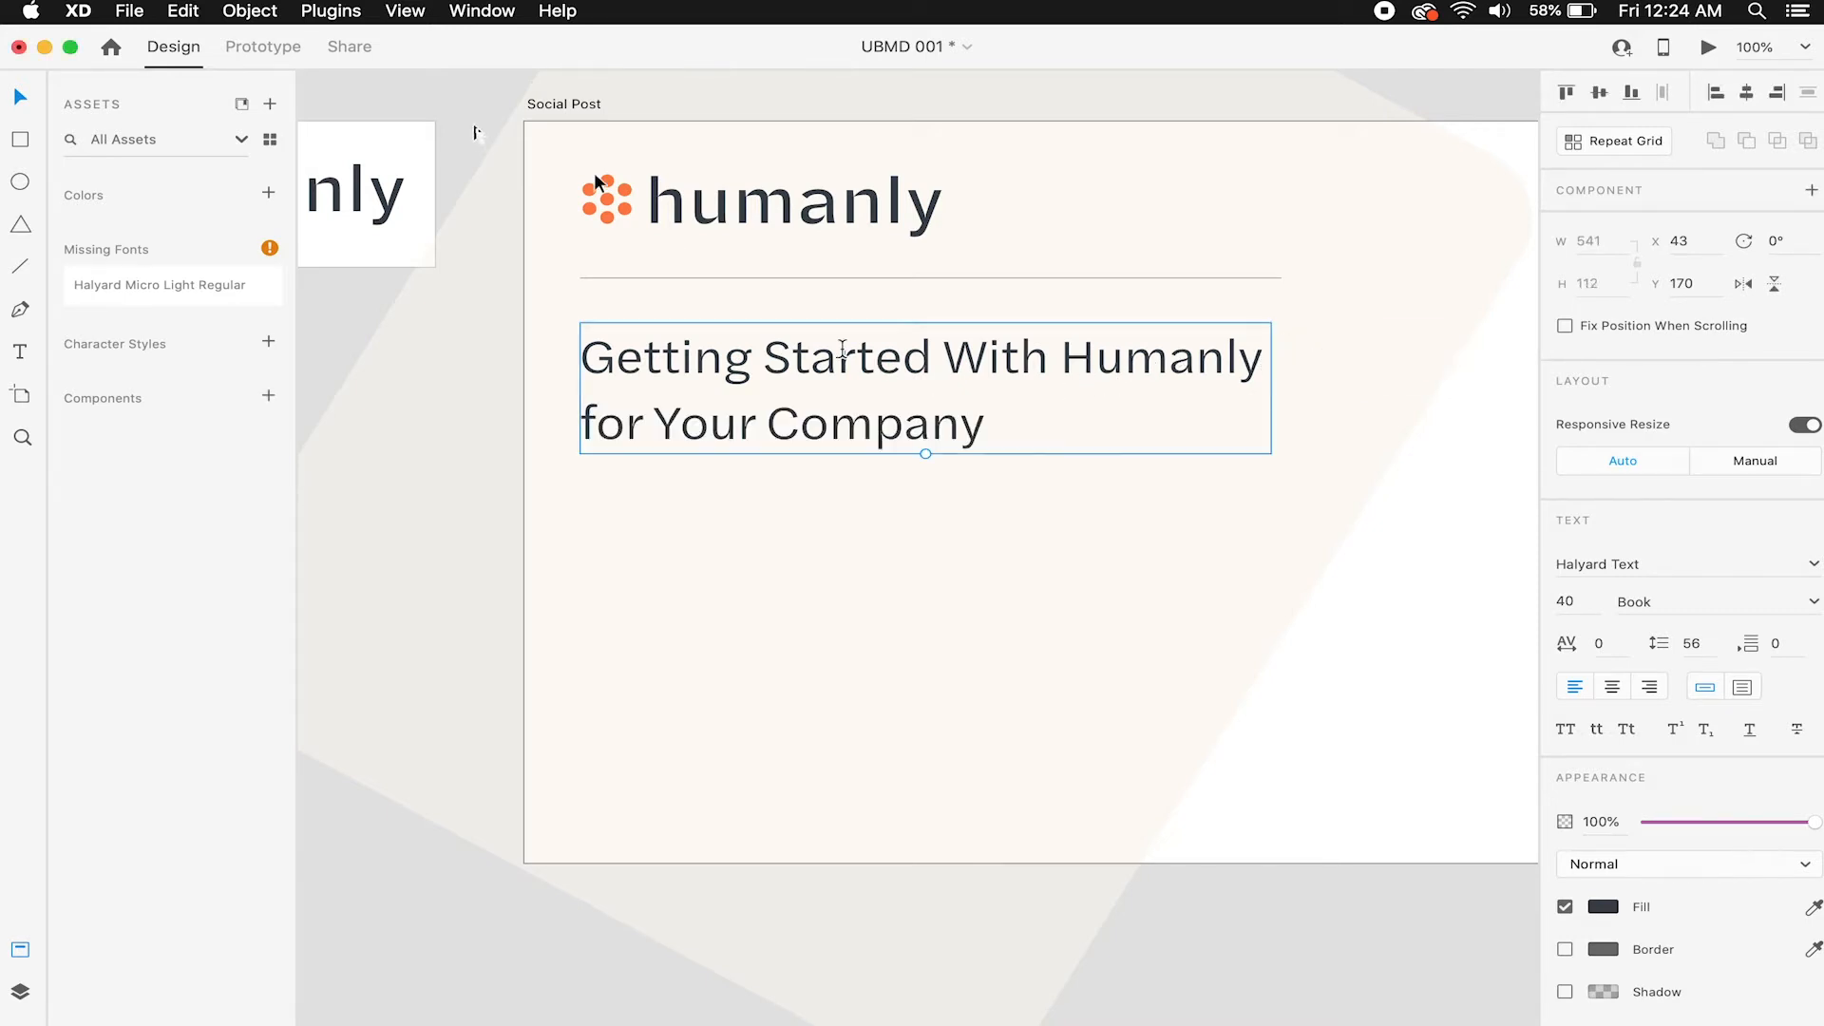
Align the two-line headline with the starting edge of the logo and divider, and save the document.
click(602, 310)
drag(669, 344, 664, 318)
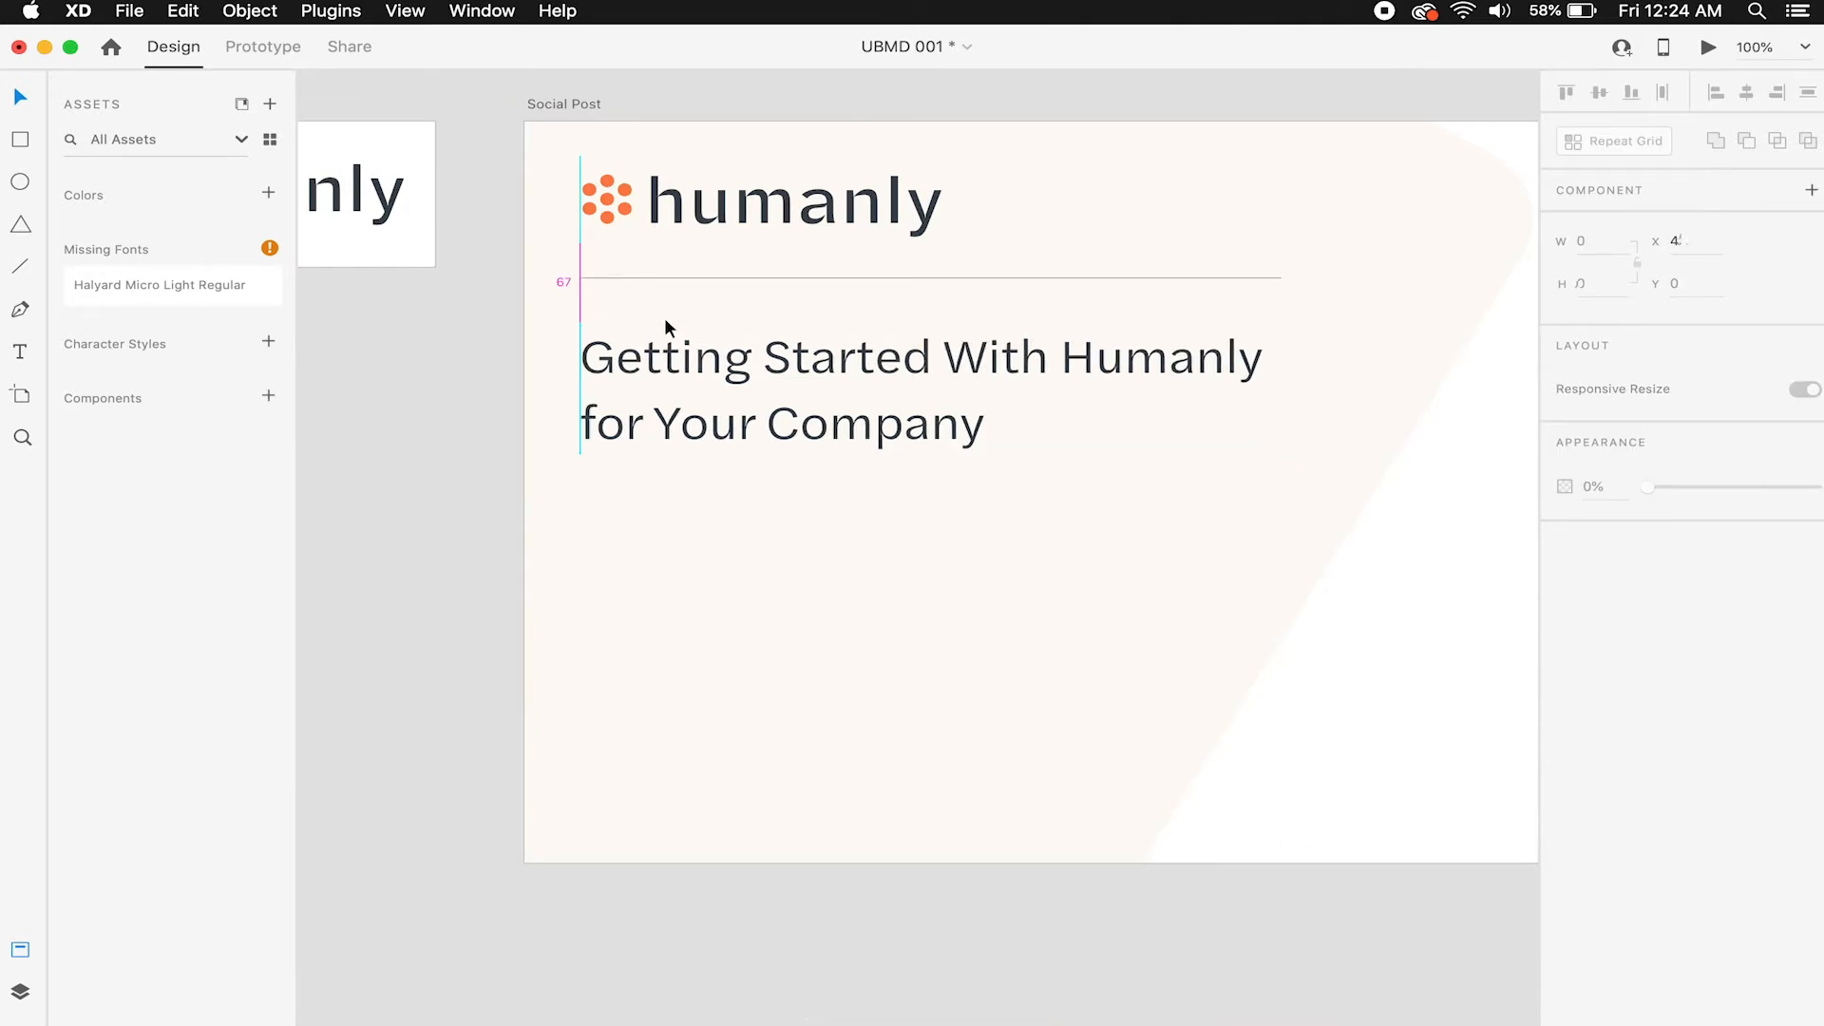
click(658, 313)
click(500, 134)
alt+super+click(728, 235)
super+click(820, 296)
key(super+s)
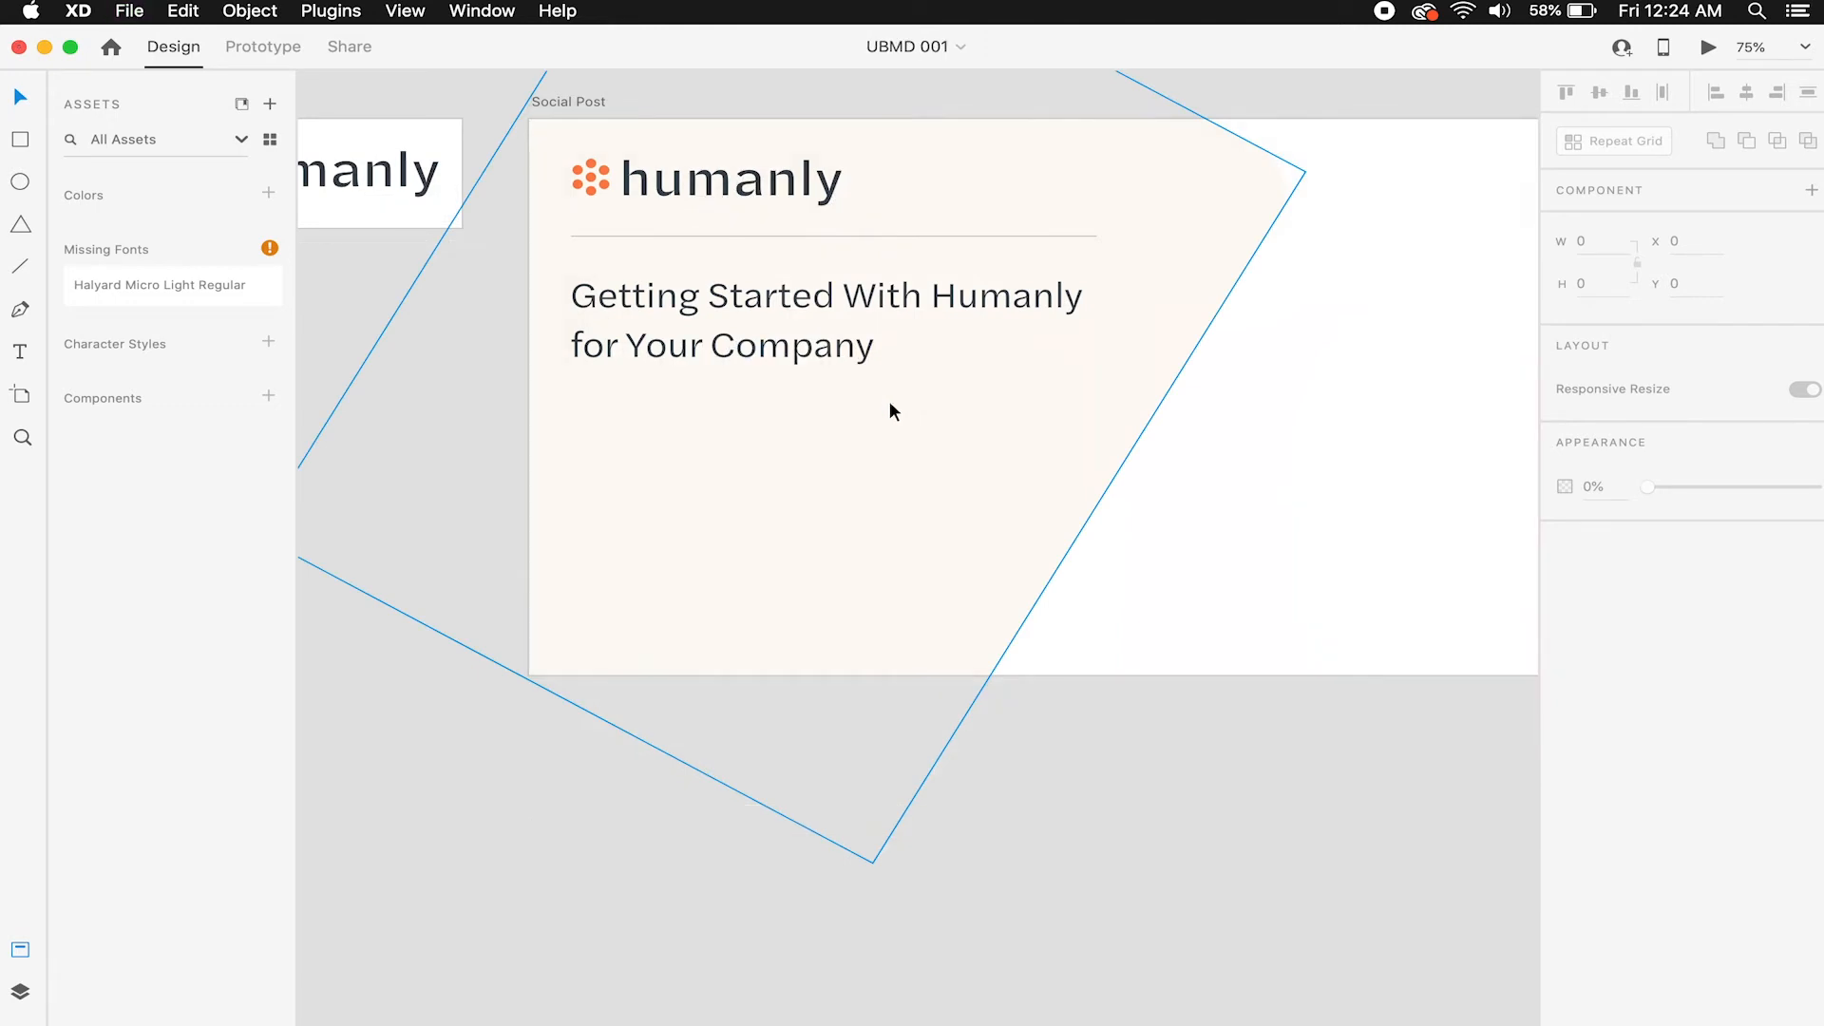
super+click(766, 382)
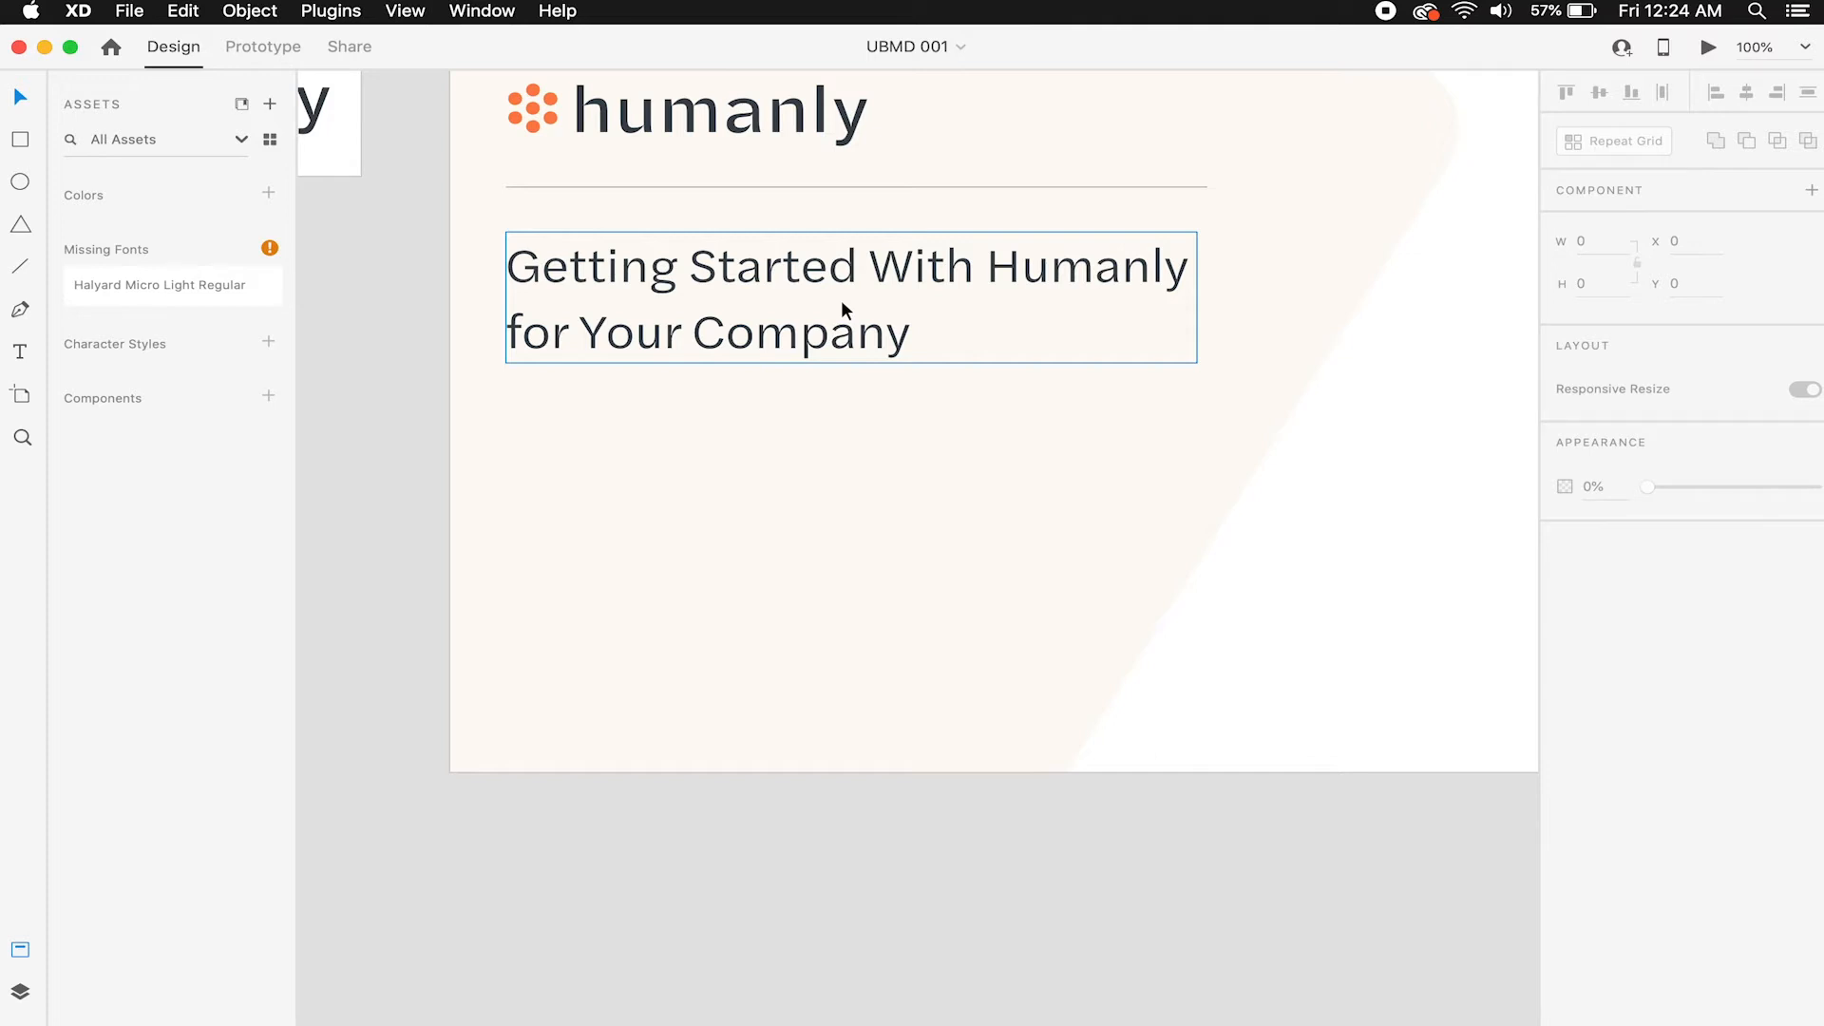
scroll(842, 309, up, 2)
scroll(843, 309, up, 1)
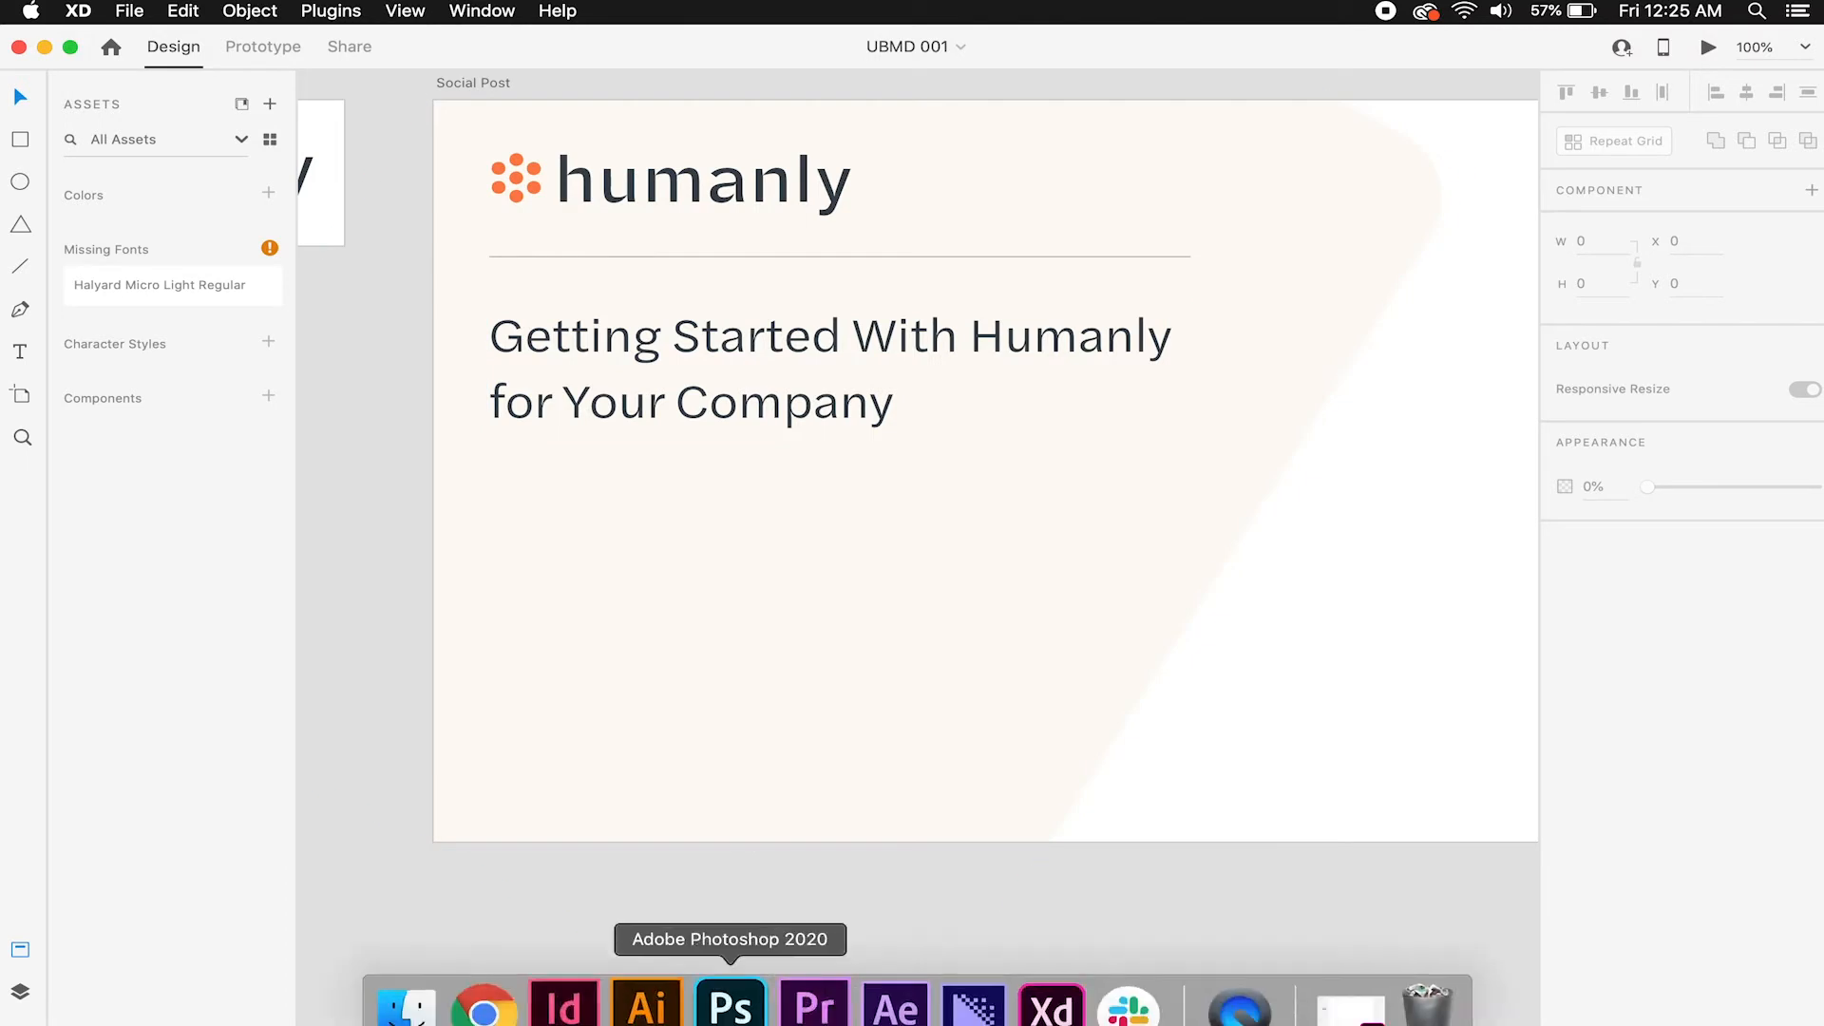
Switch to Google Chrome, open fontawesome.com and look over its home page.
click(518, 1016)
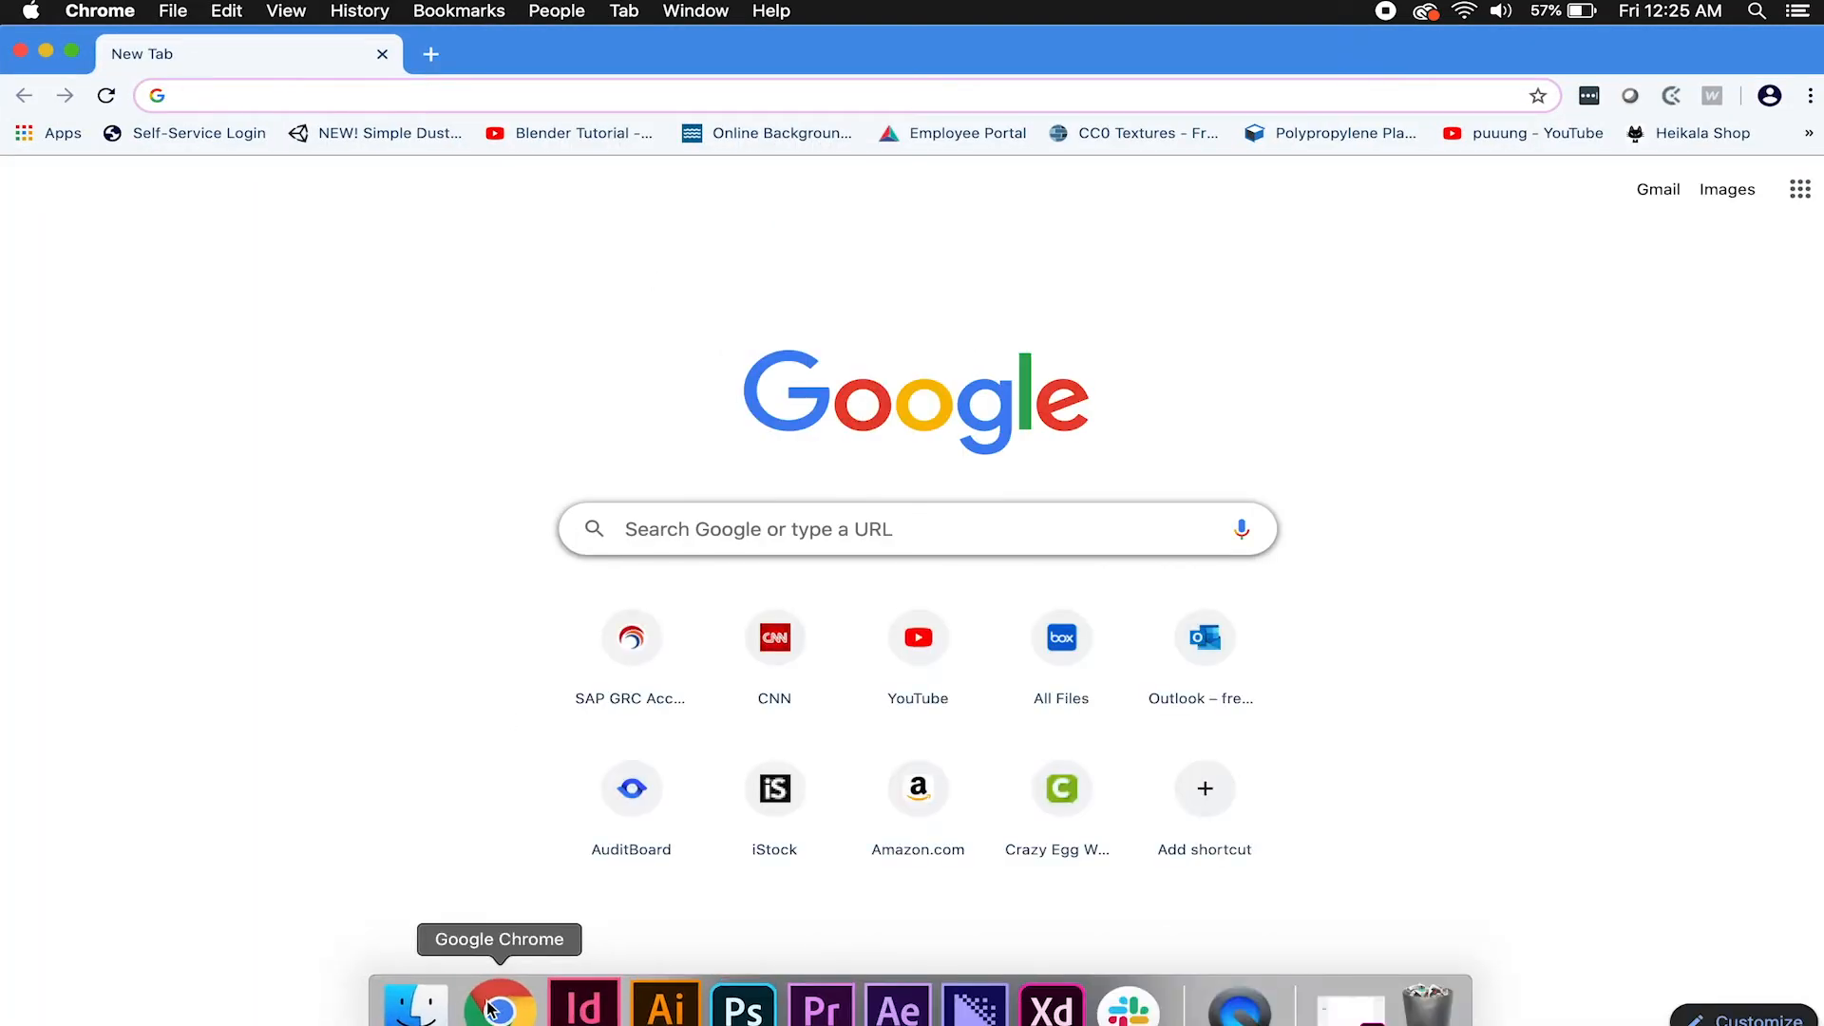
click(732, 95)
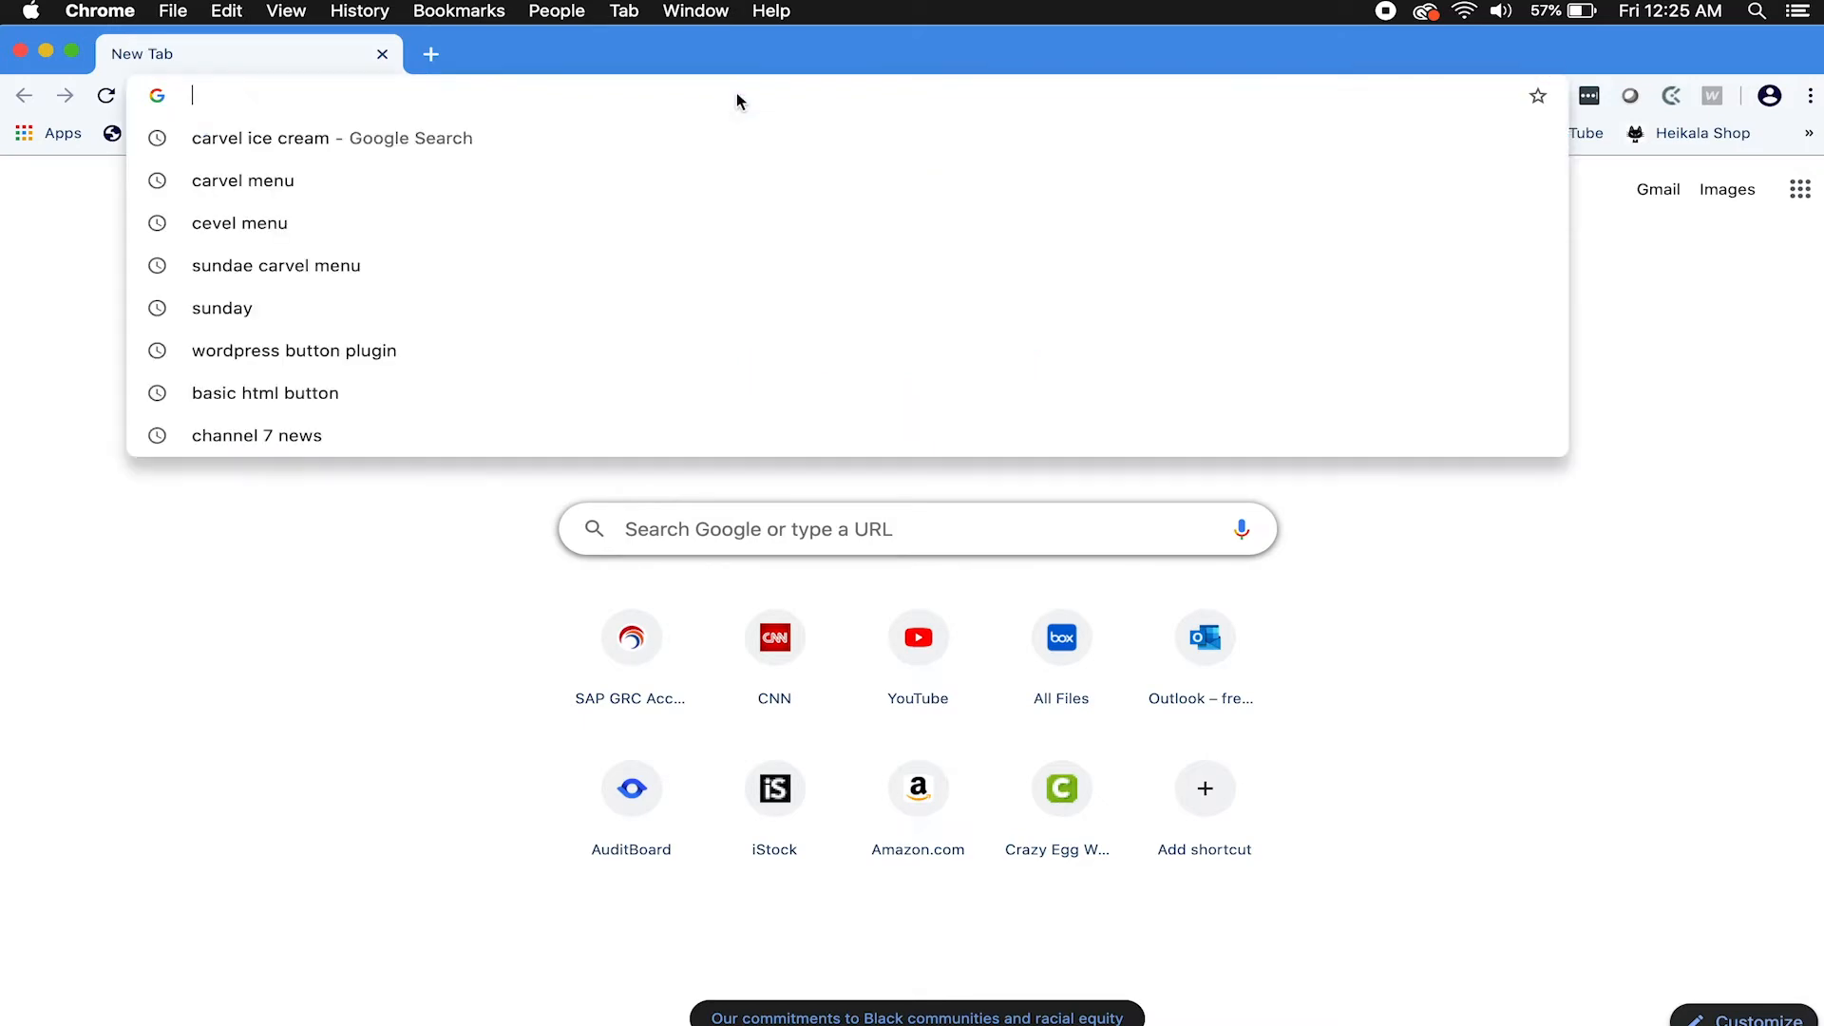
text(font)
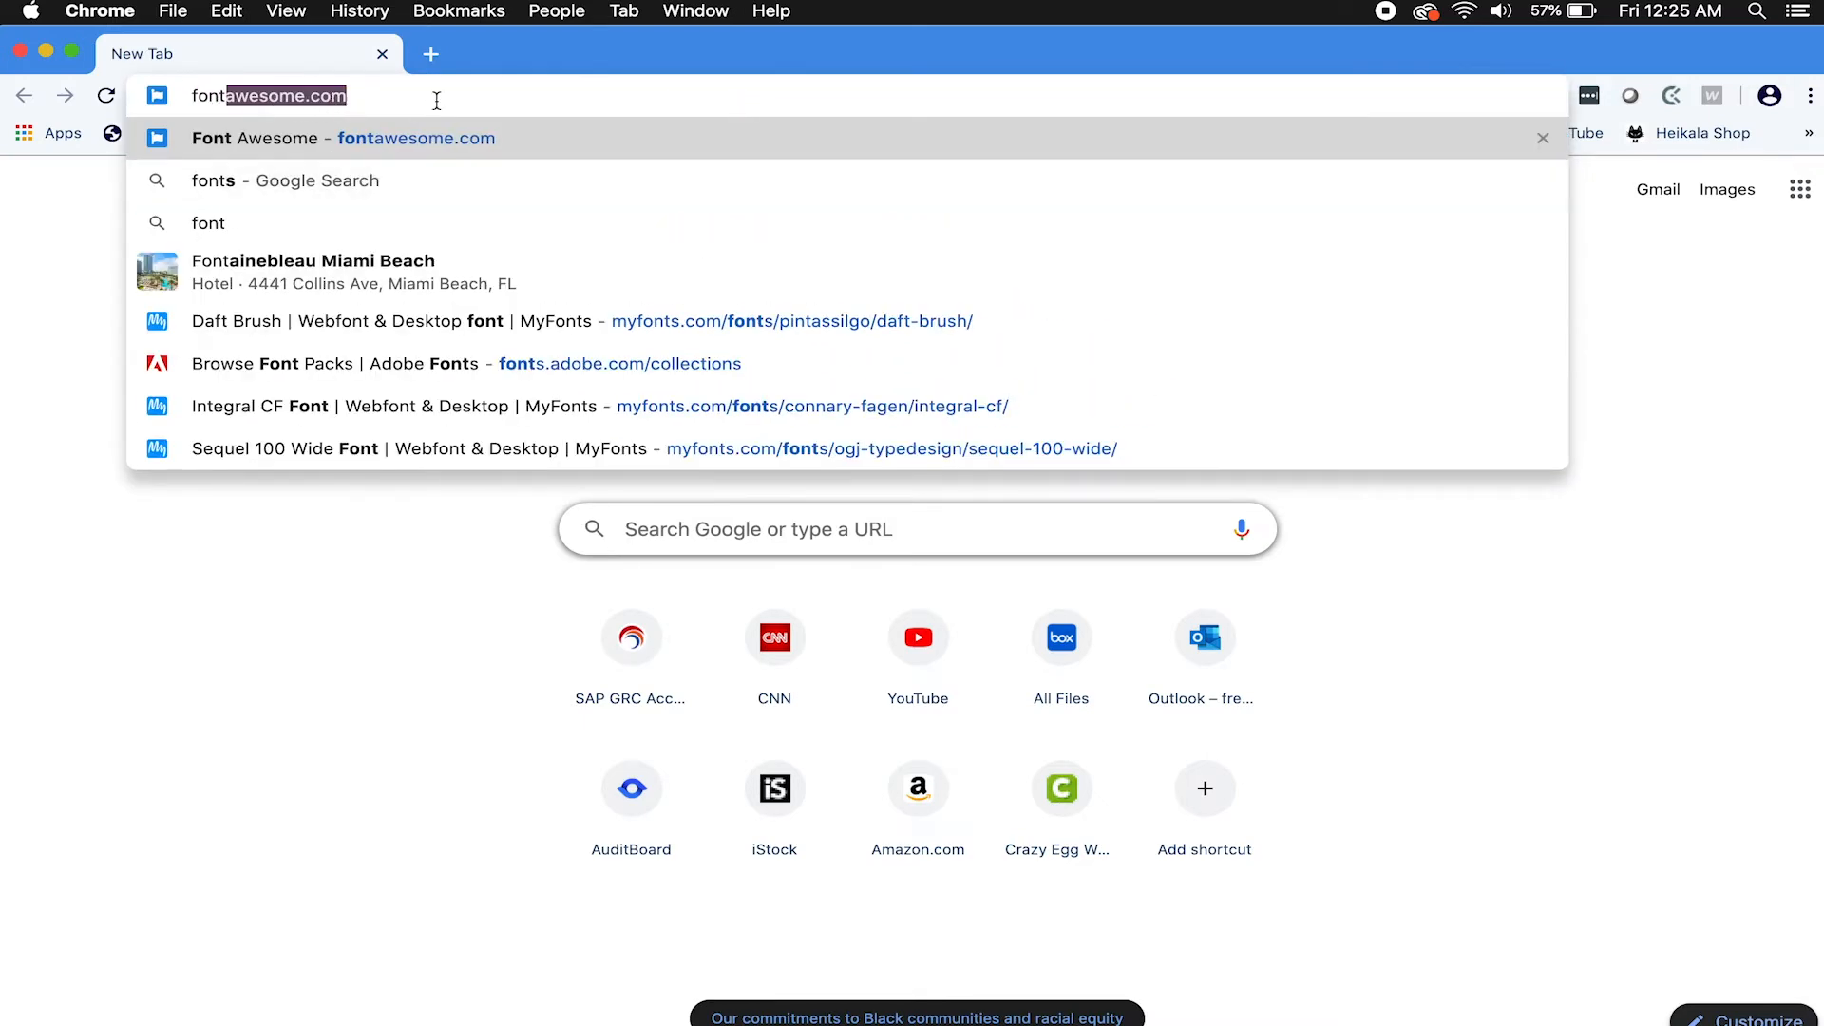
key(Return)
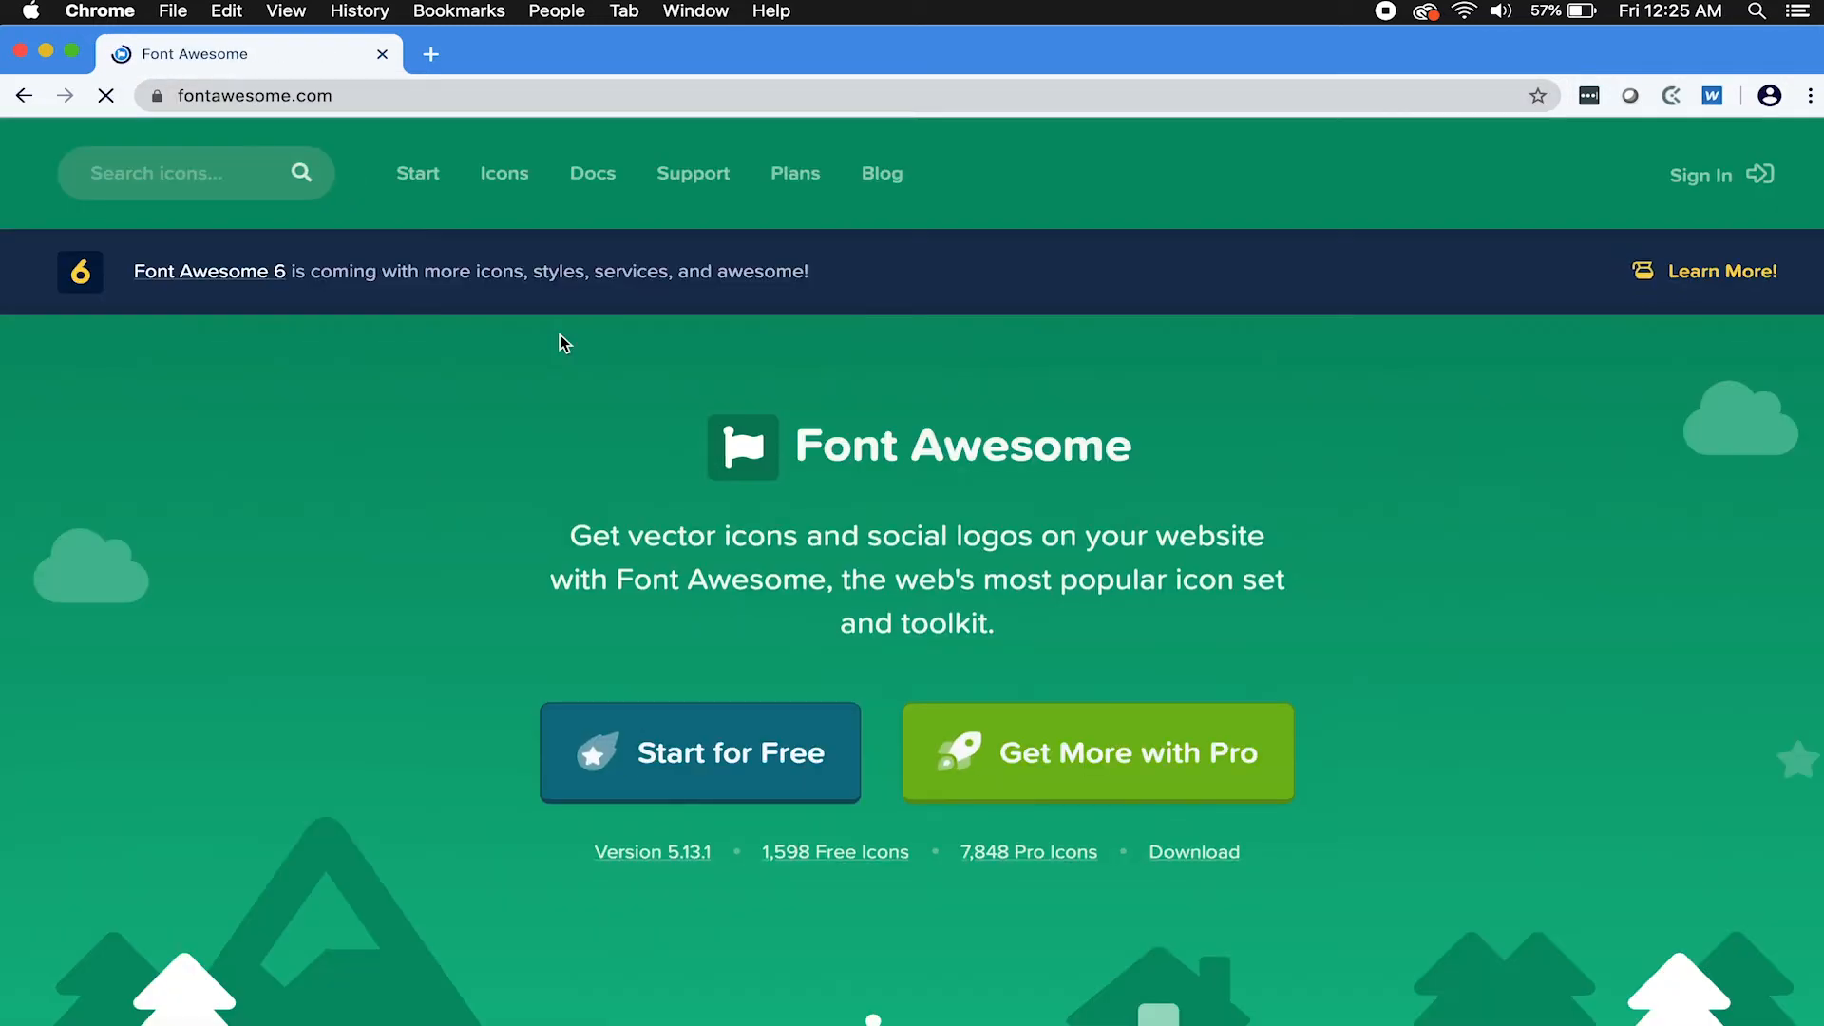
scroll(488, 541, down, 15)
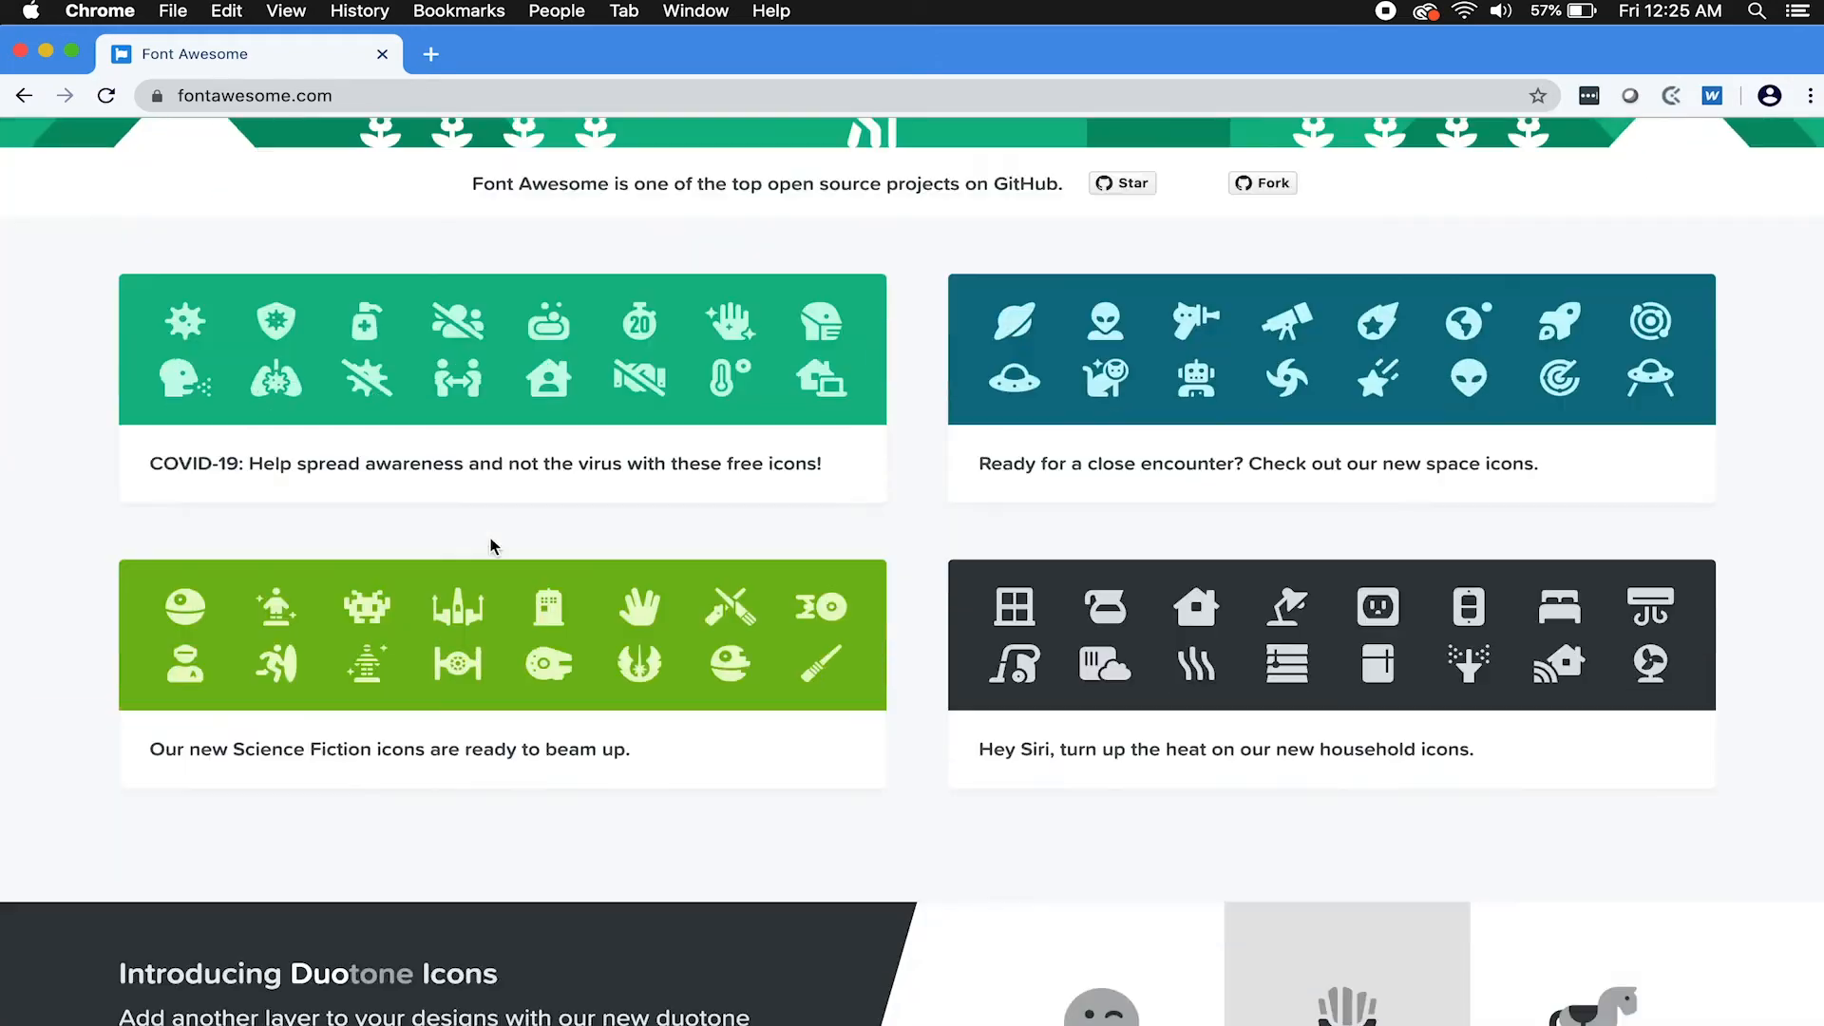
scroll(492, 548, up, 15)
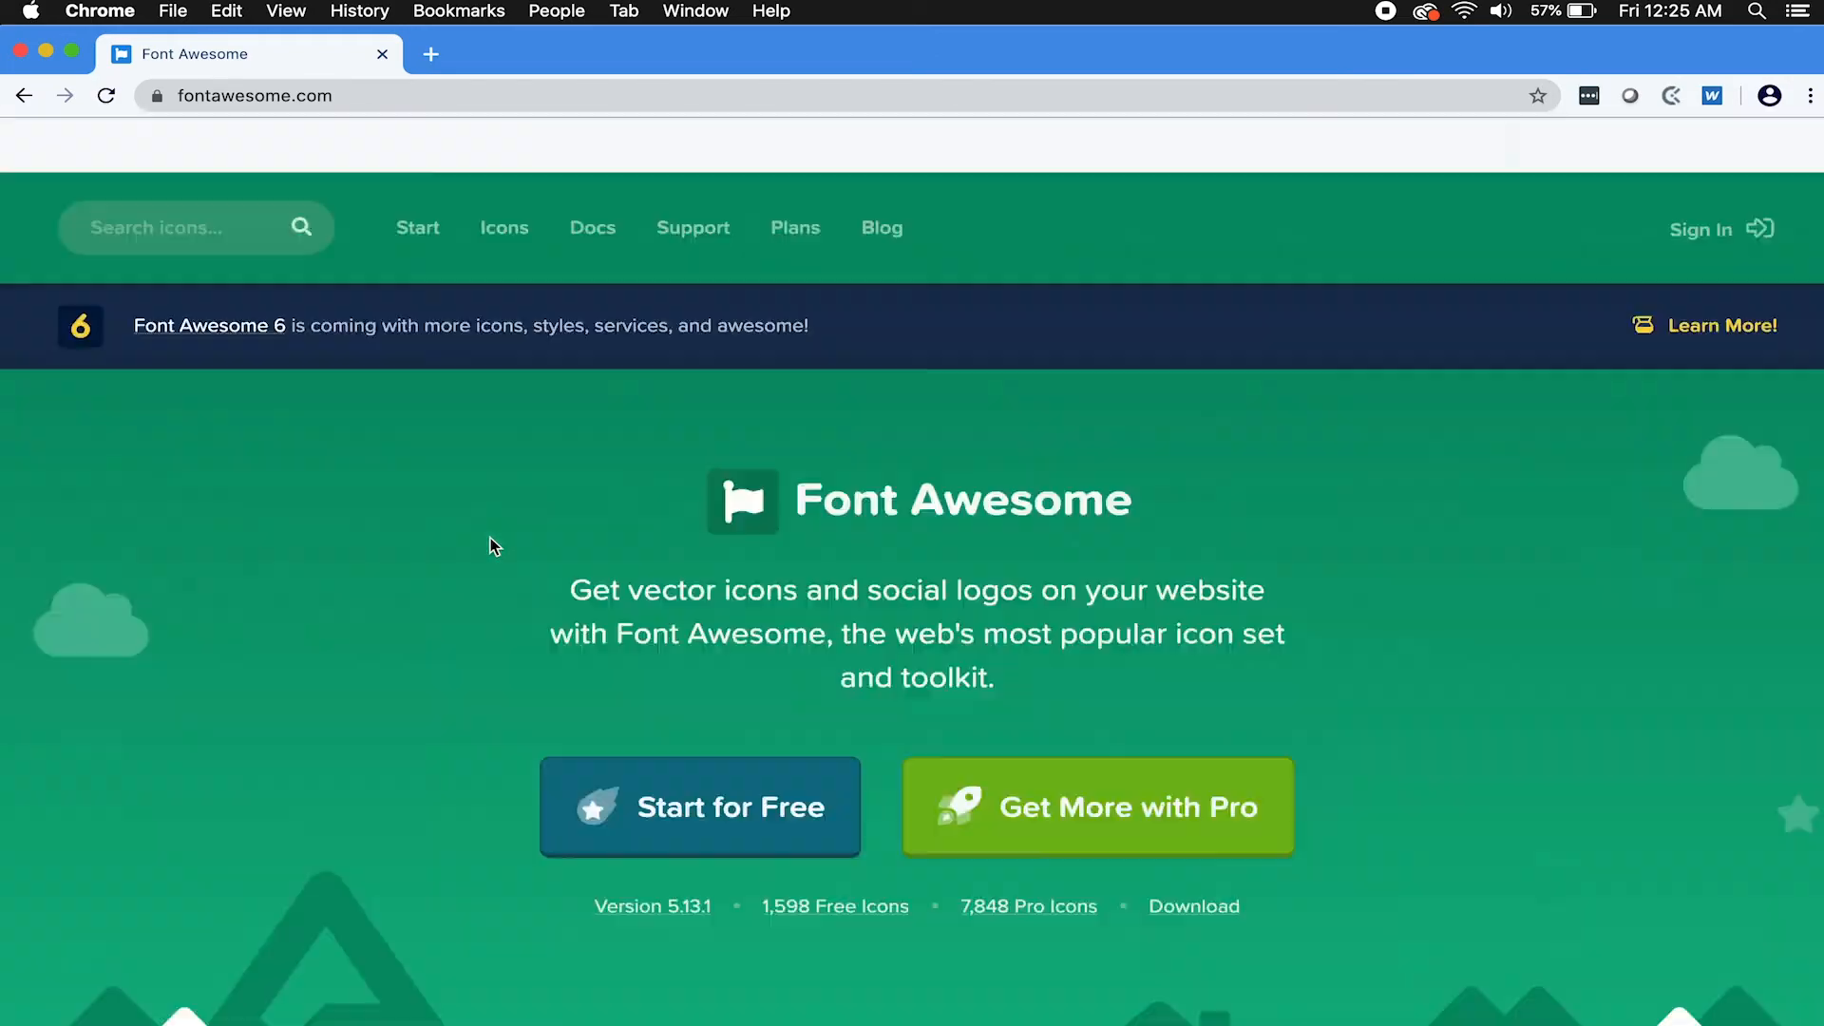
Try to search Font Awesome's icons for "clock", and return to its home page.
click(229, 168)
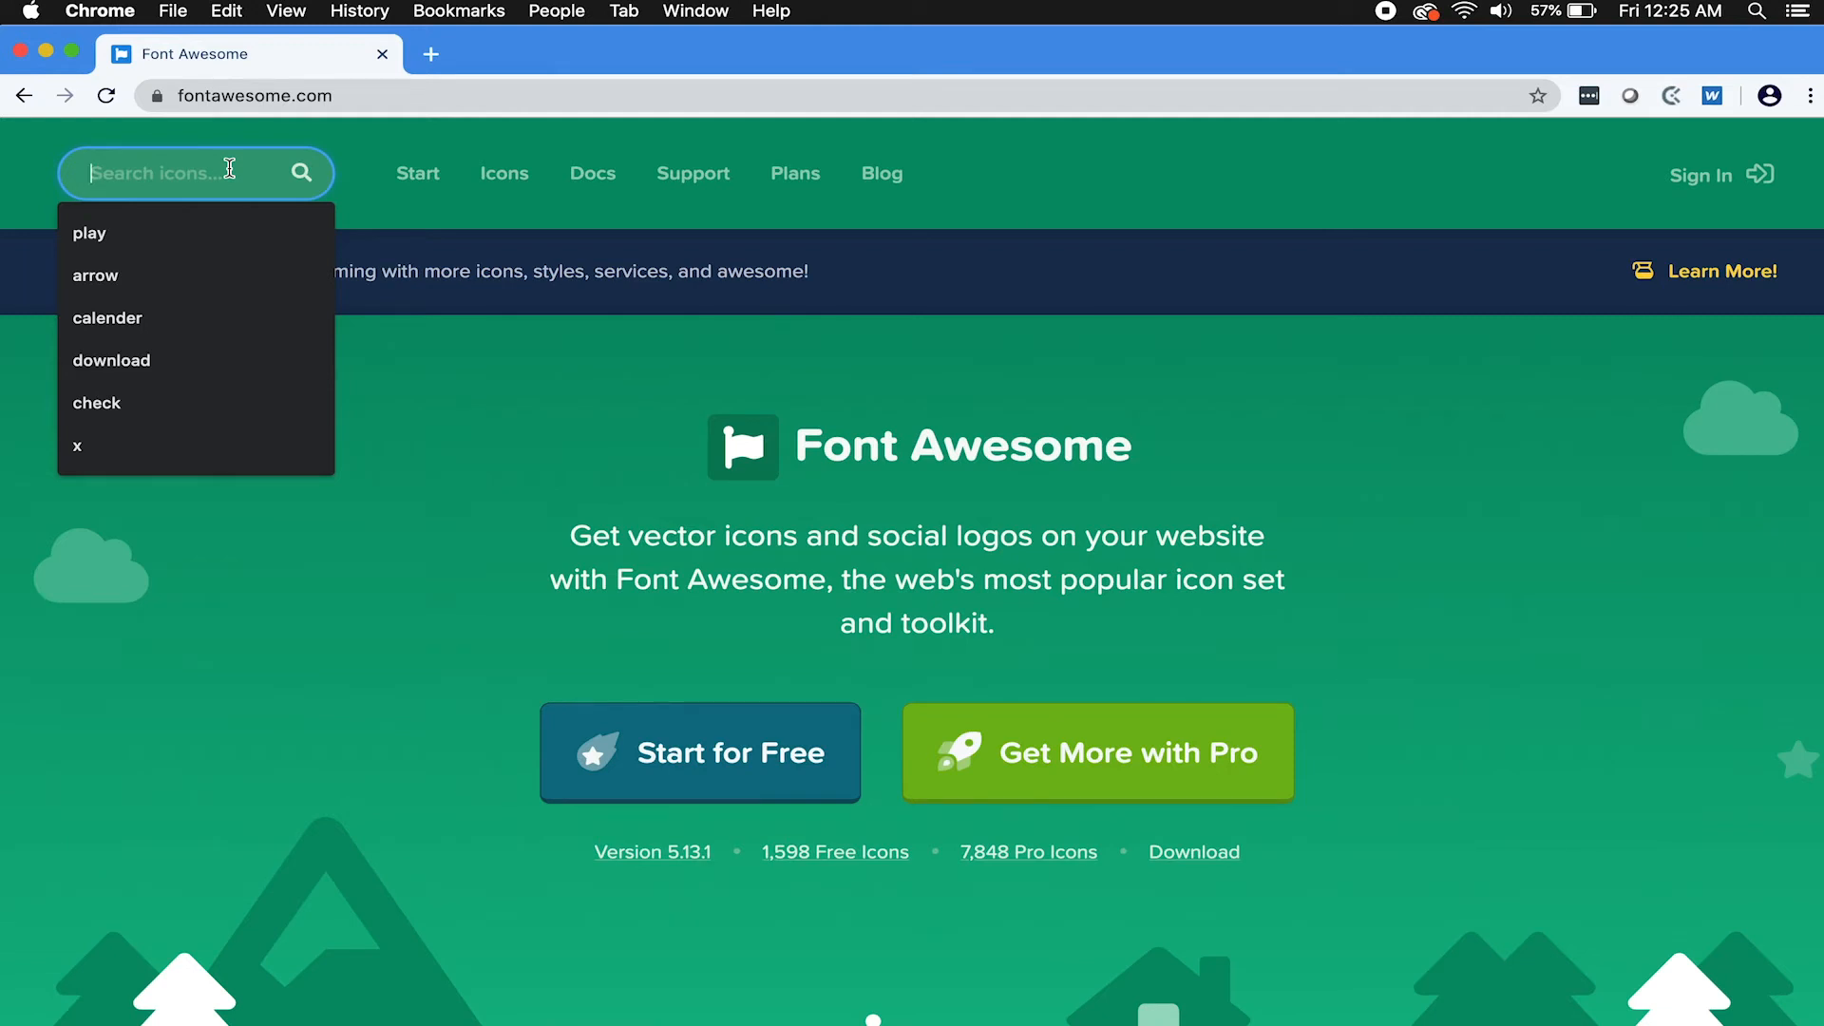
text(clock)
key(Return)
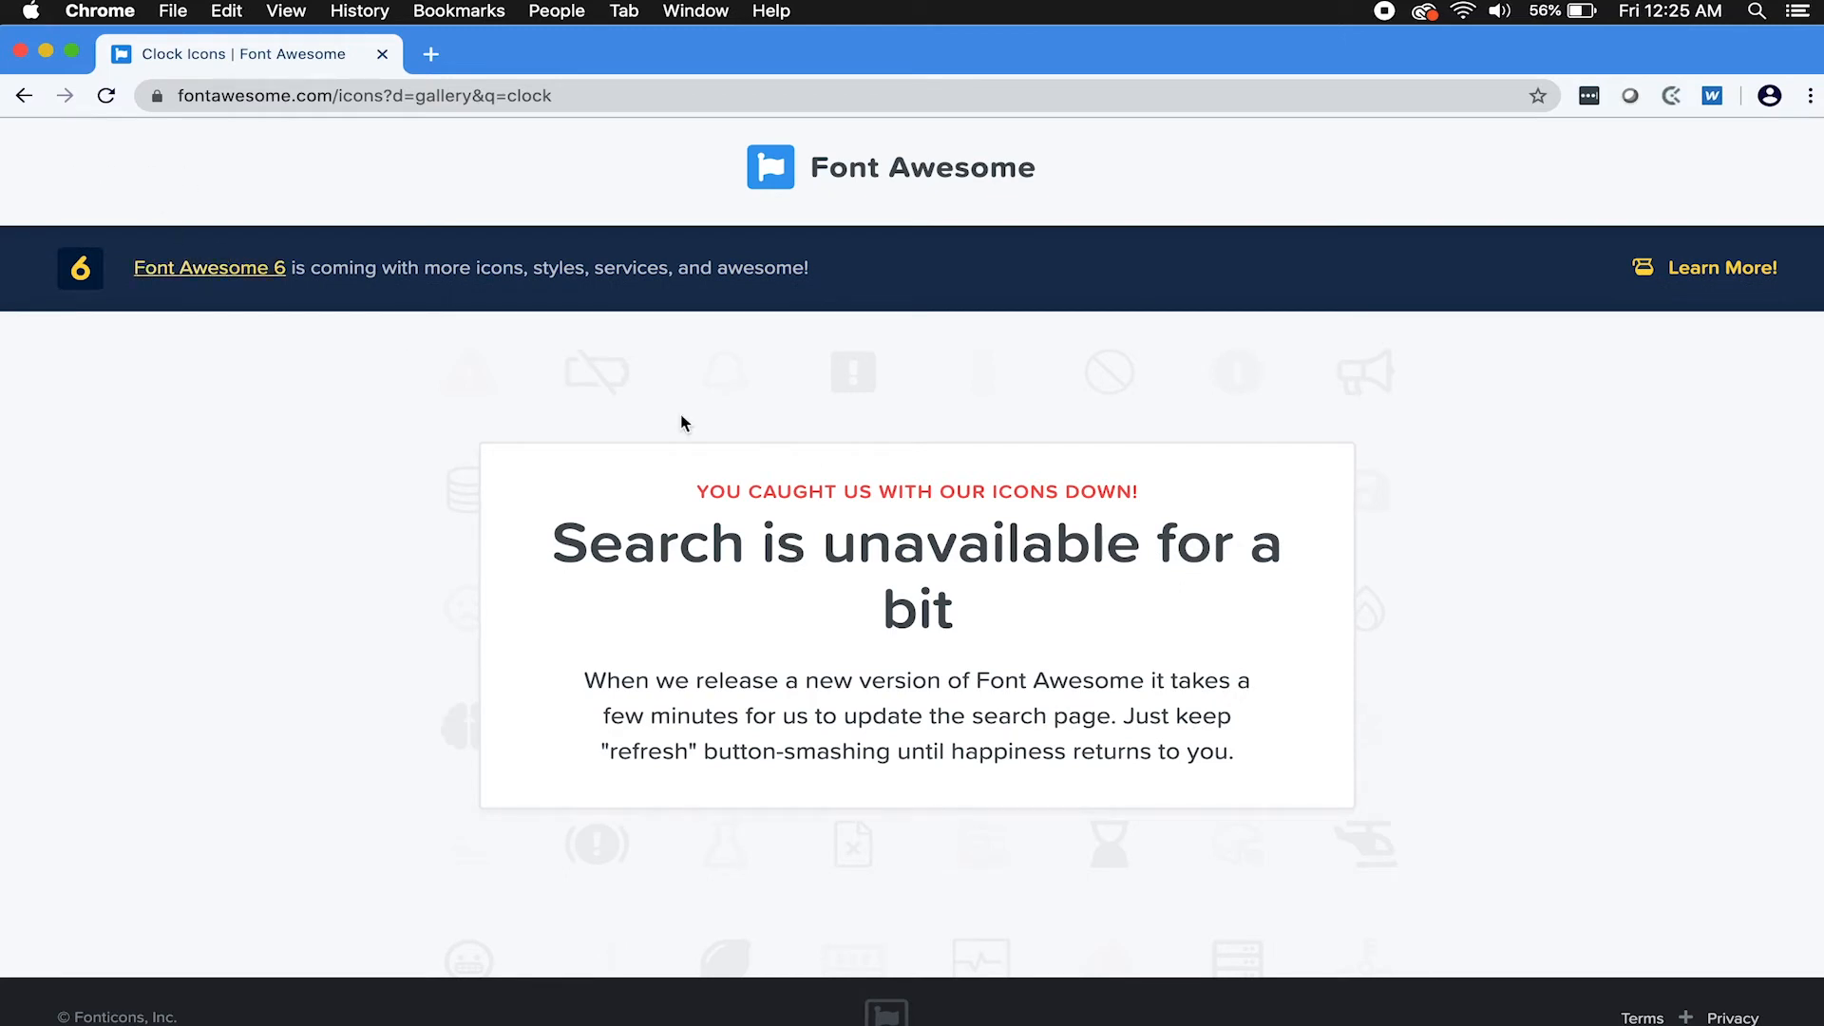
click(26, 97)
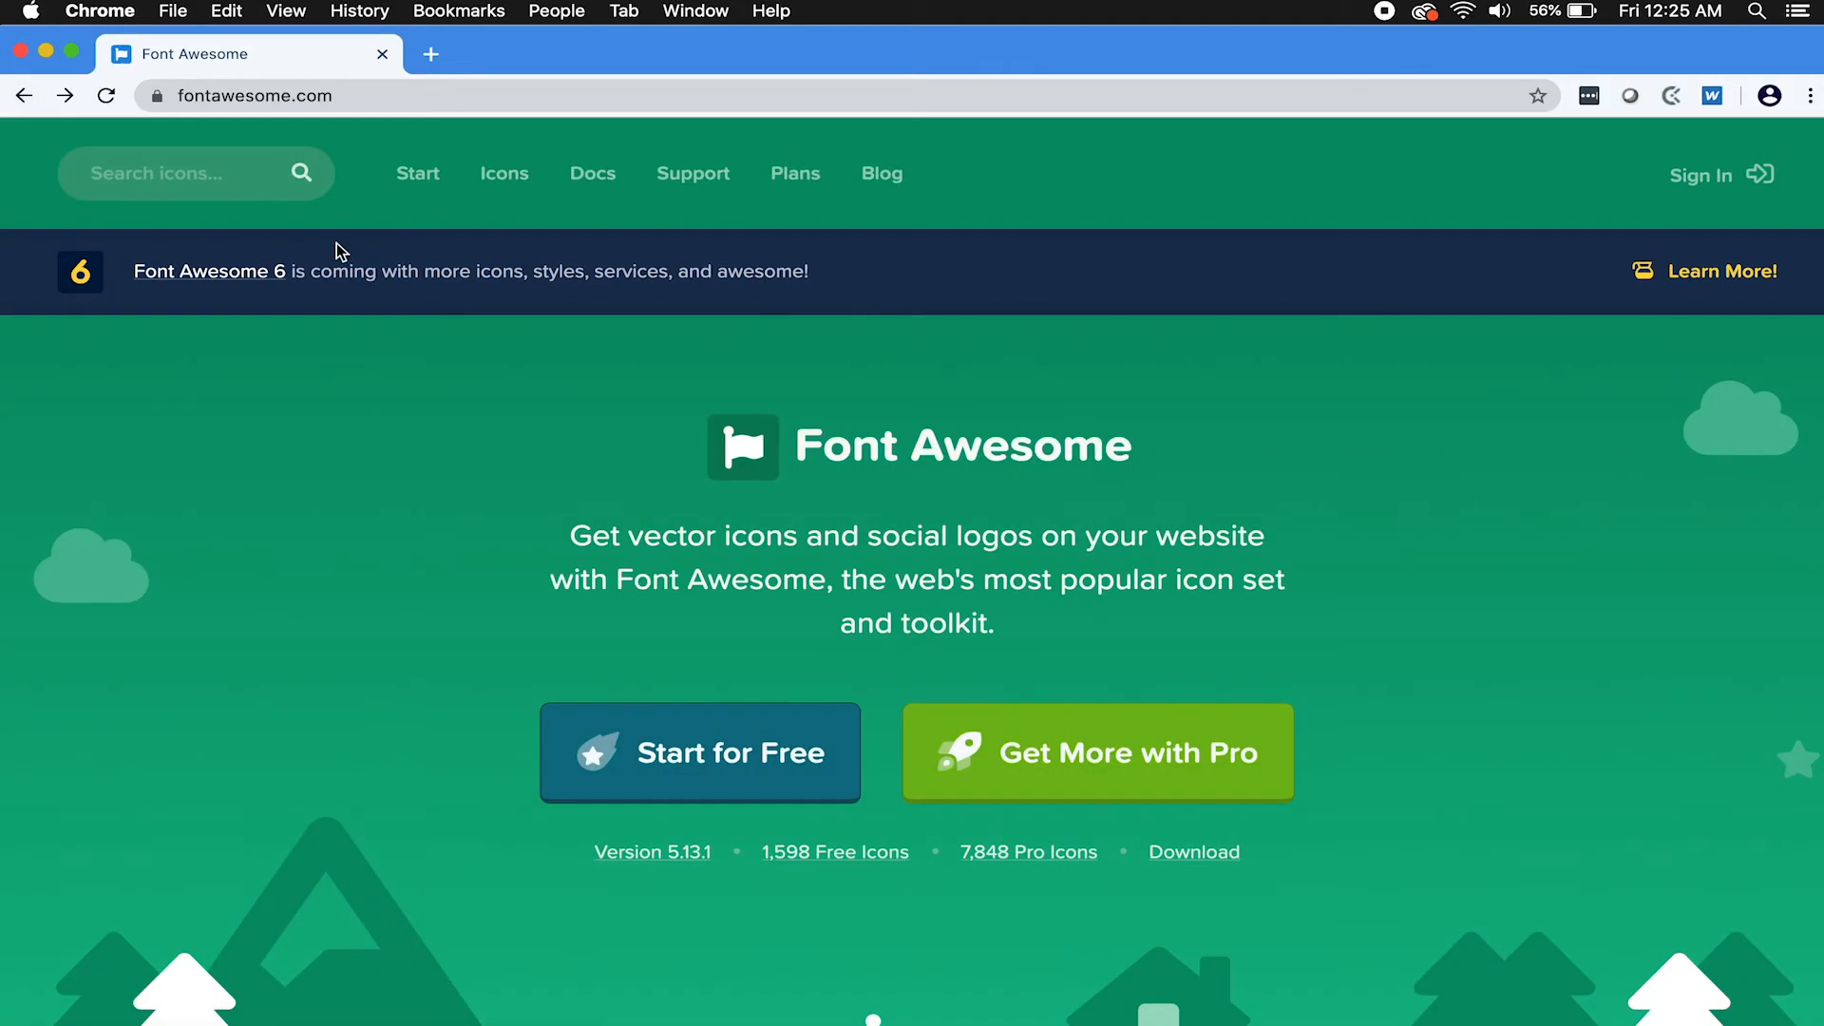
Try to search Font Awesome's icons for "time", return to the home page and look through it.
click(256, 180)
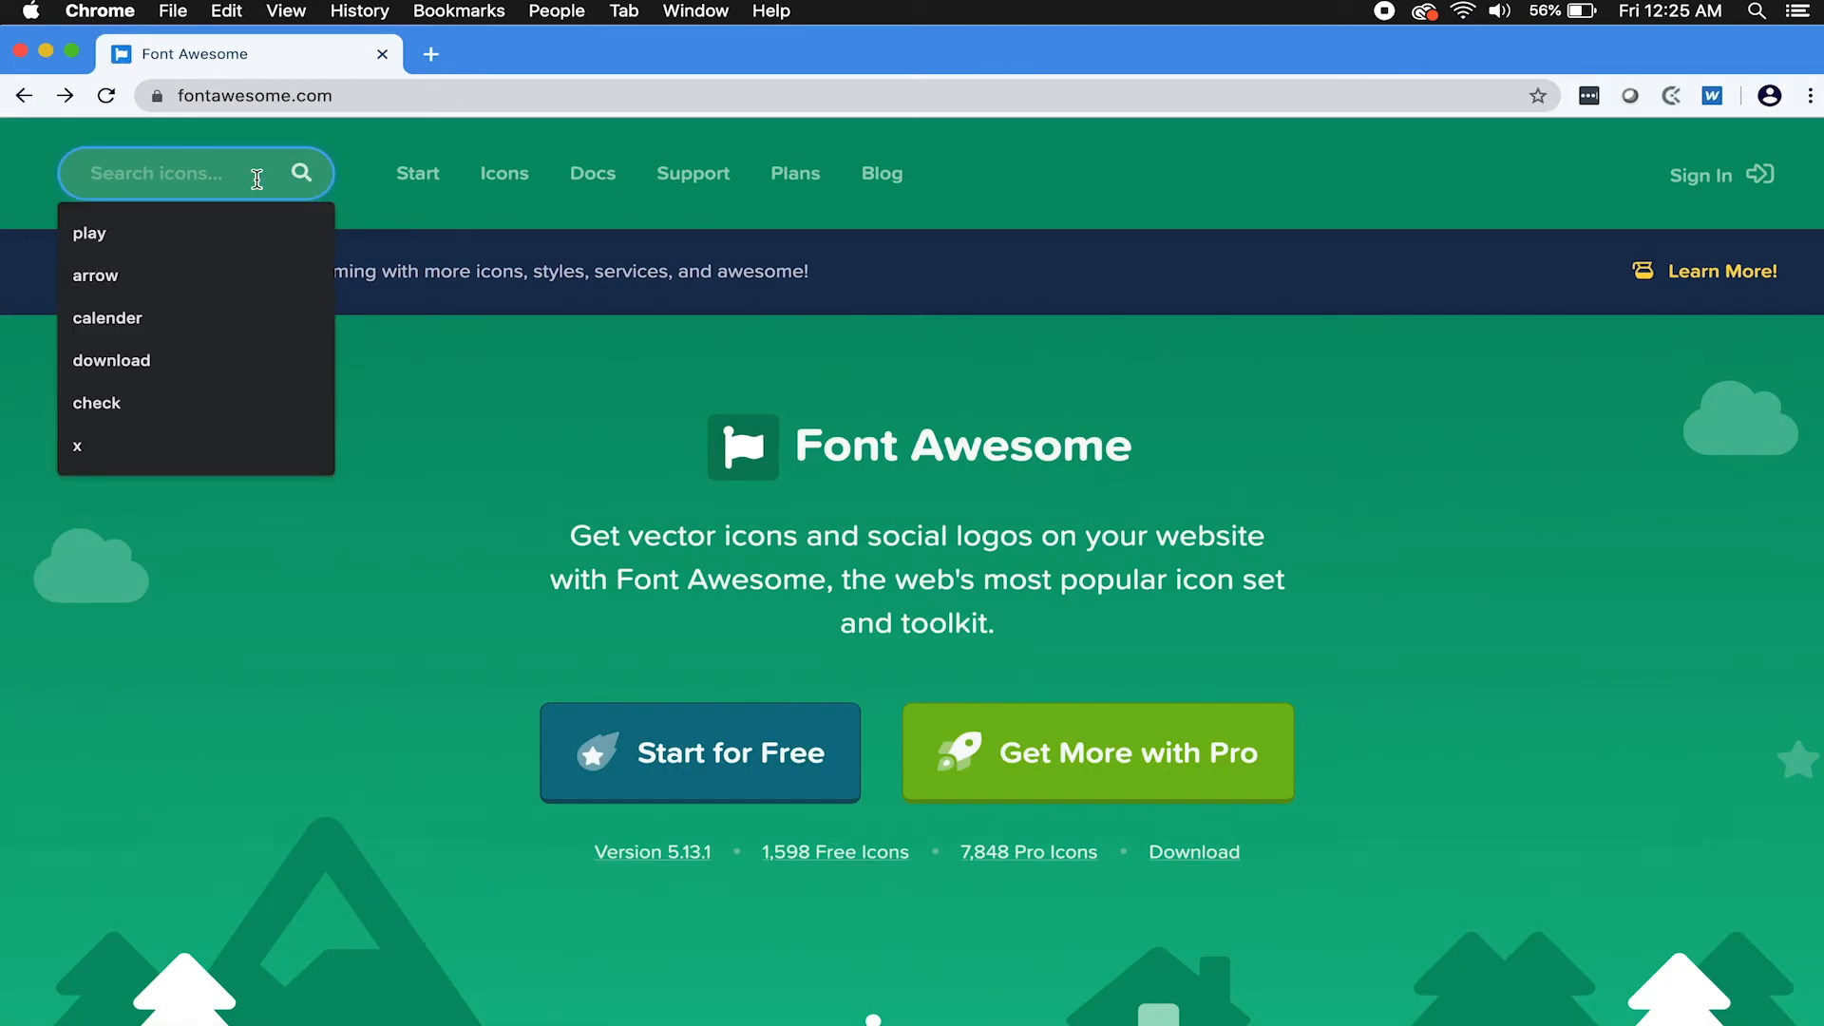
text(time)
key(Return)
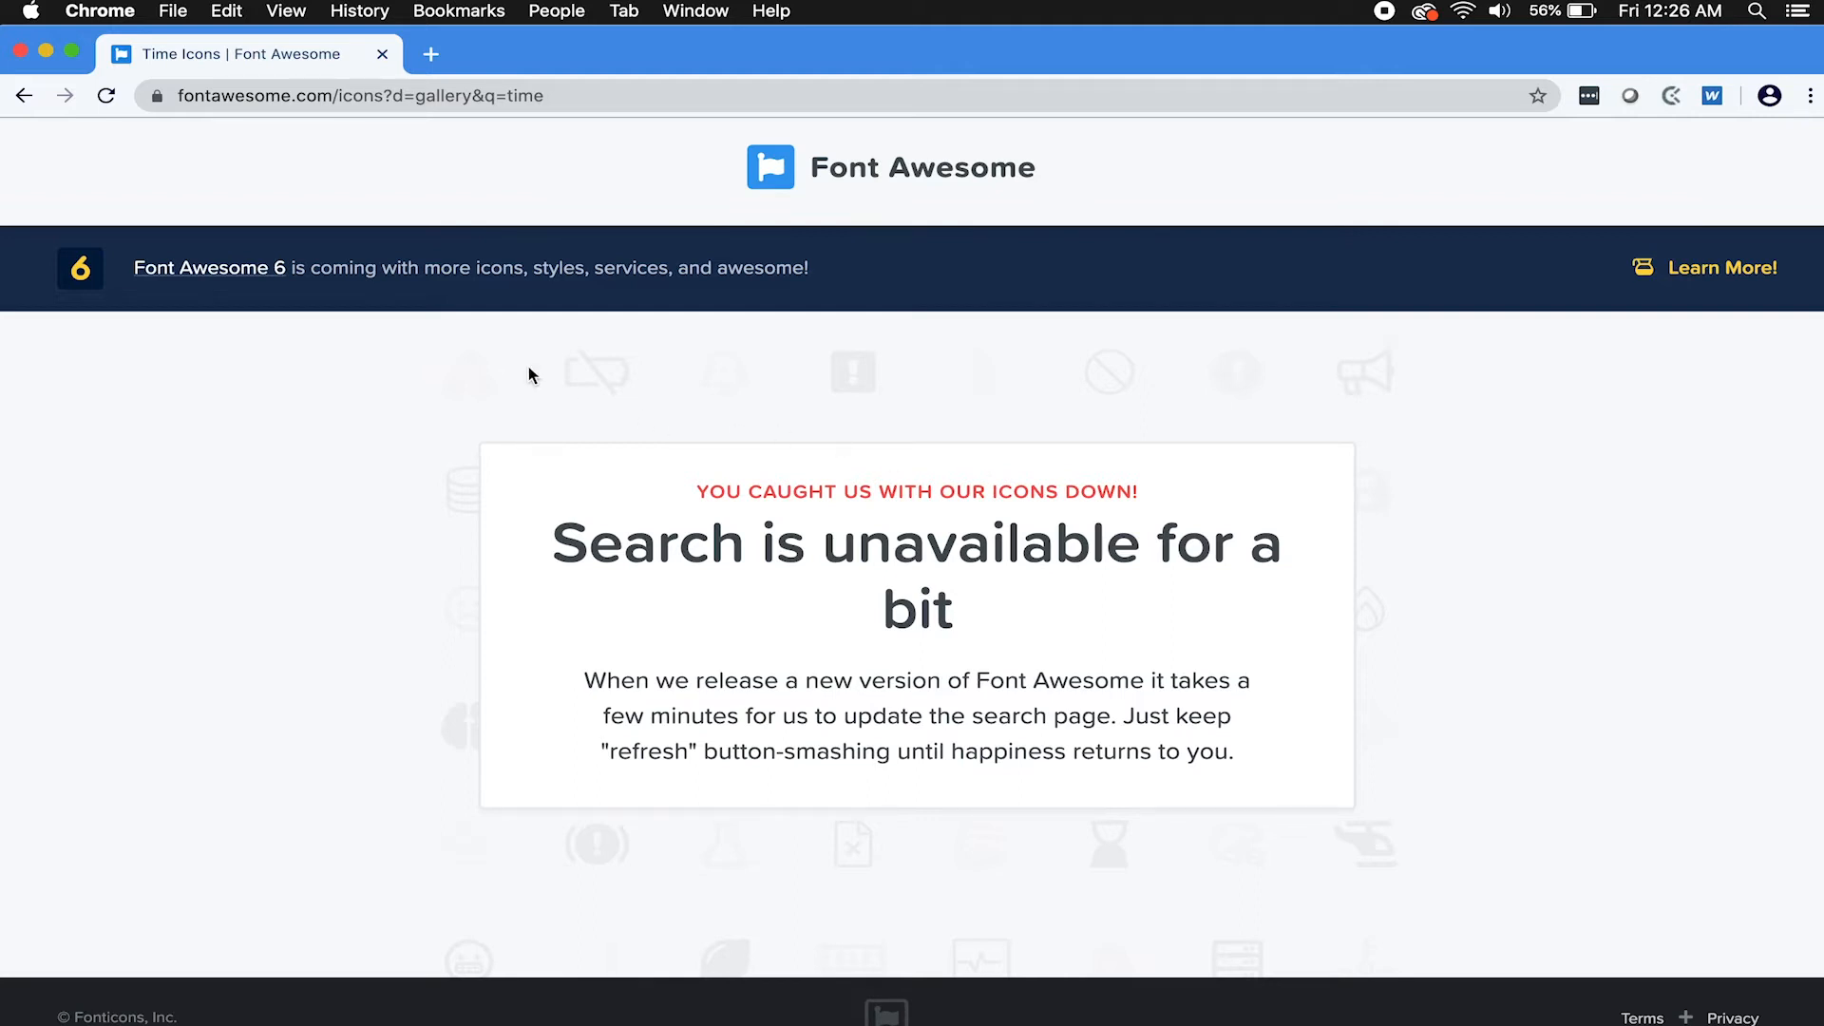
click(33, 87)
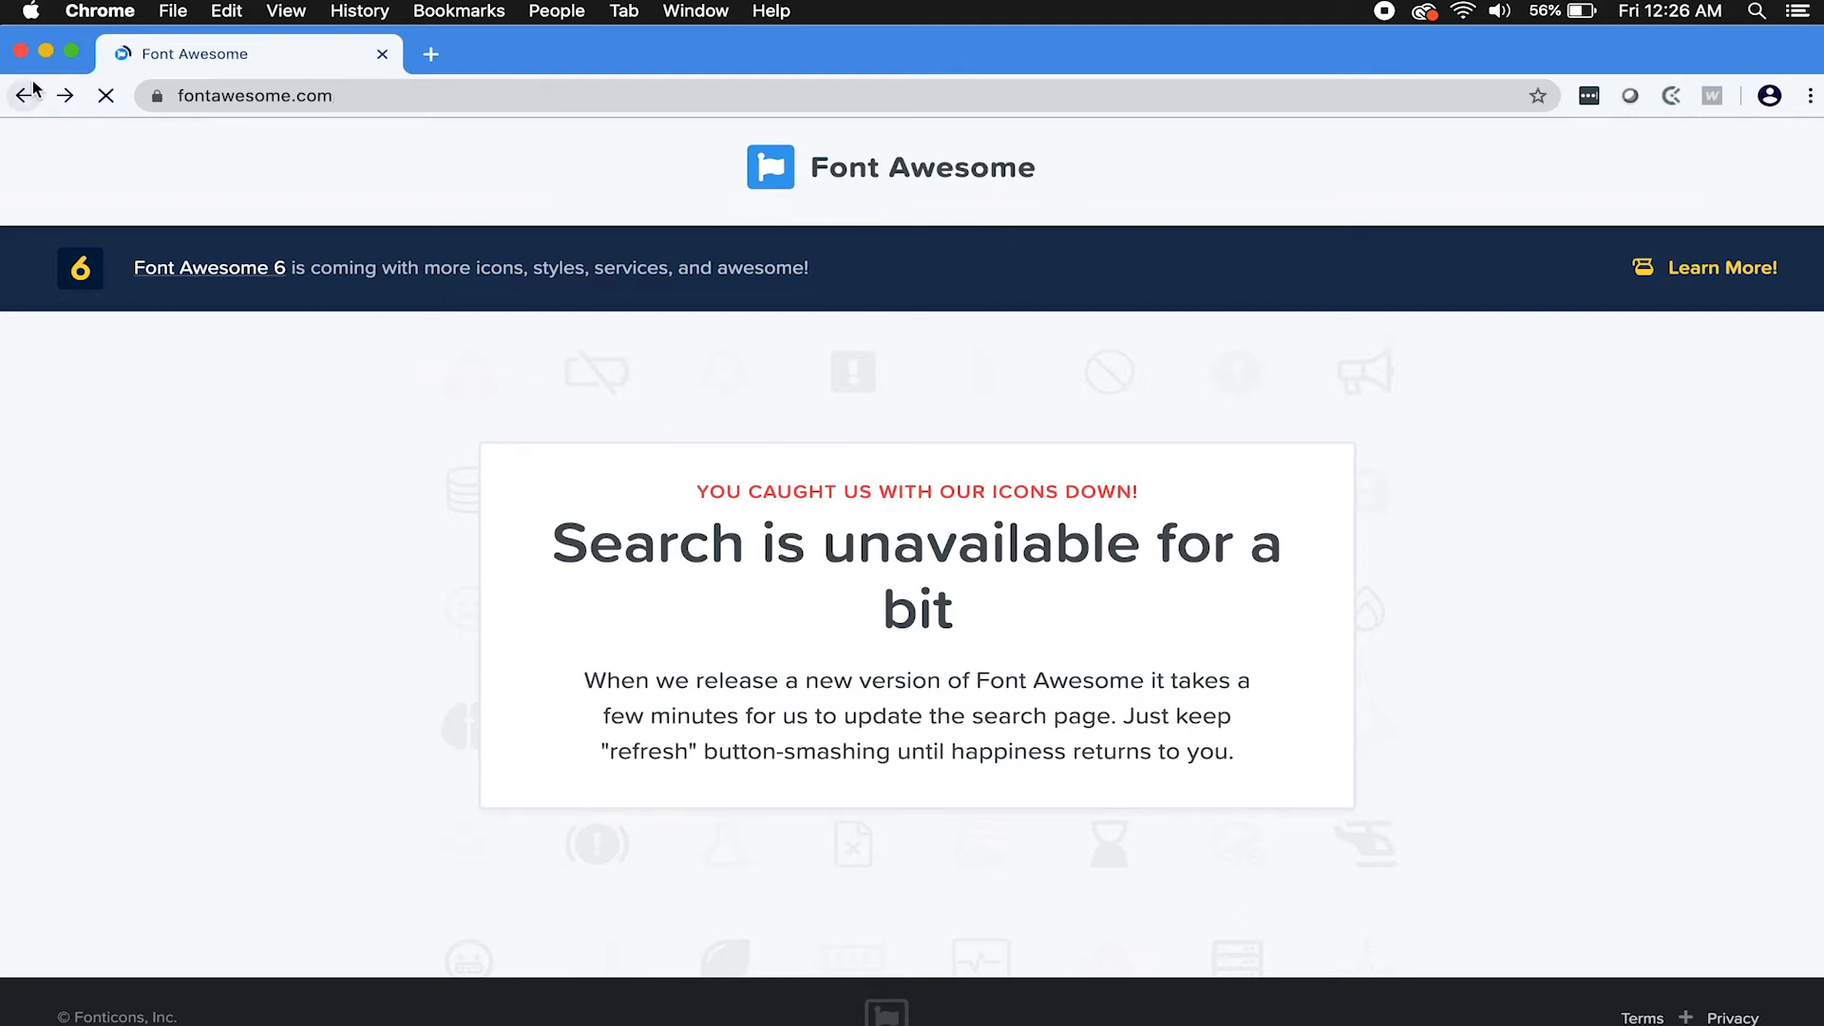
scroll(493, 406, down, 10)
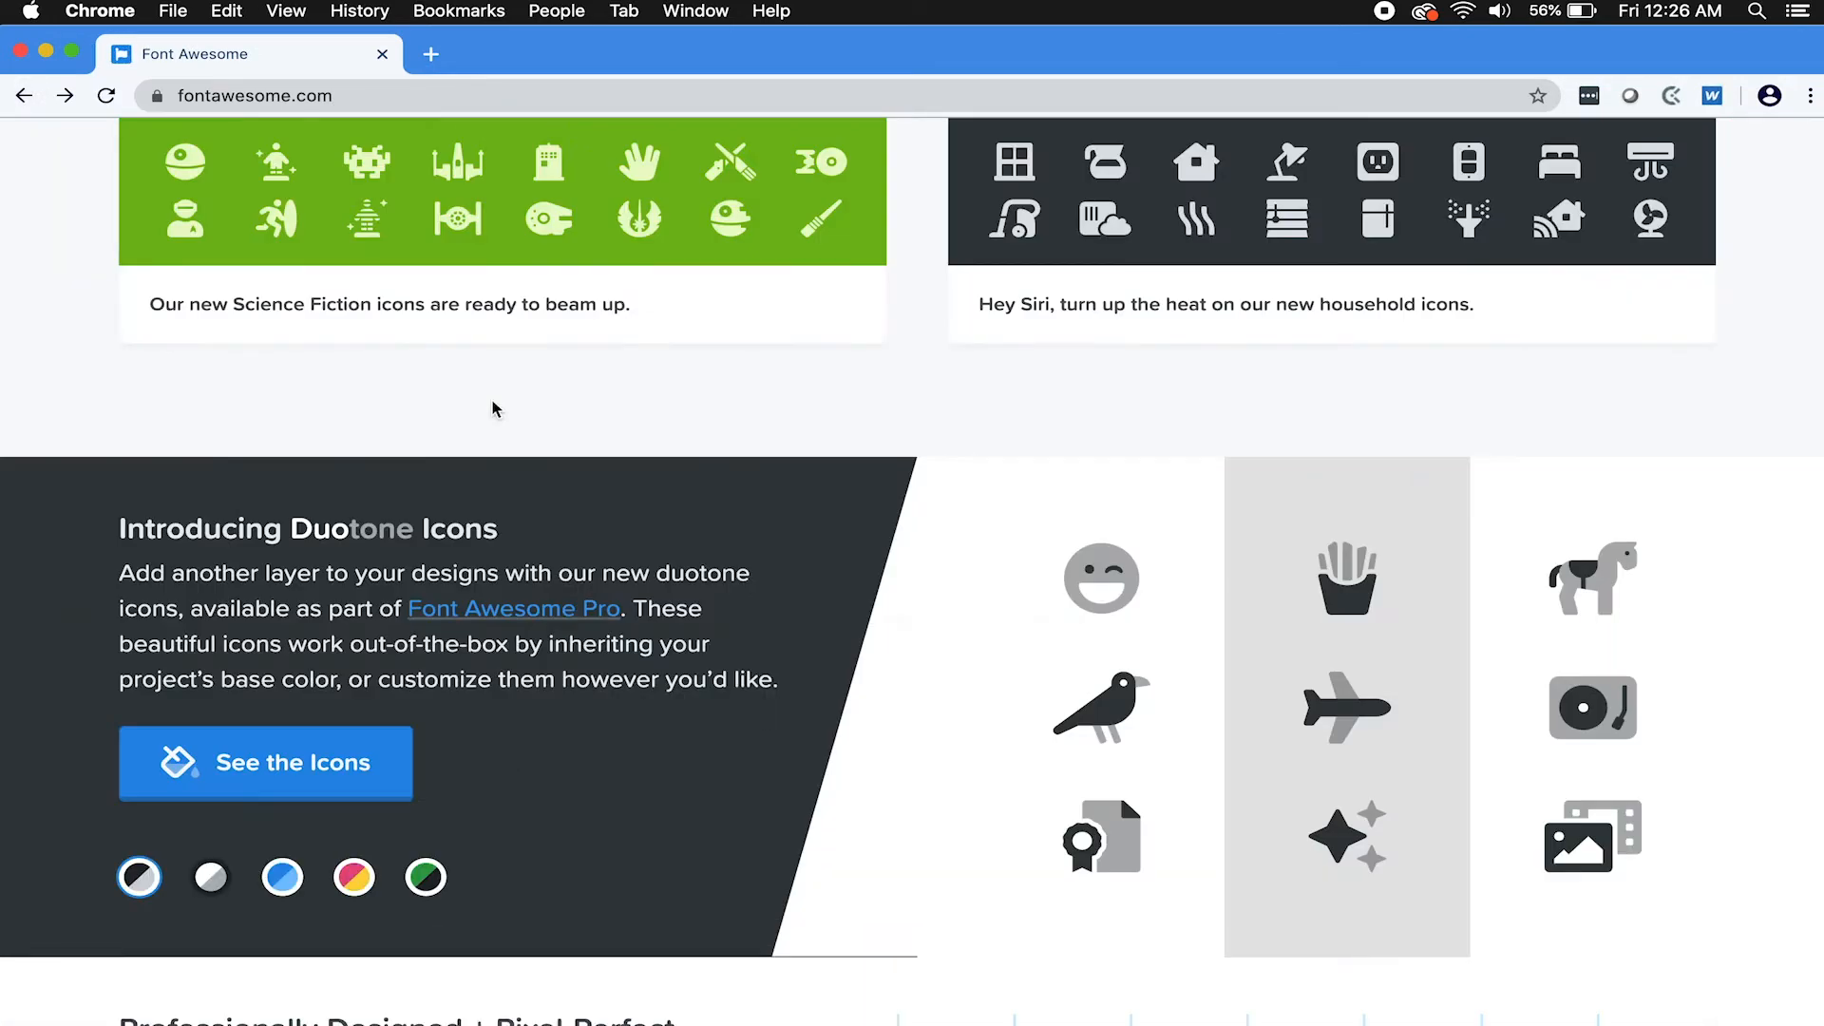
scroll(493, 407, up, 10)
Search the web for "free vector icons" and open Flaticon's home page from the results.
click(724, 95)
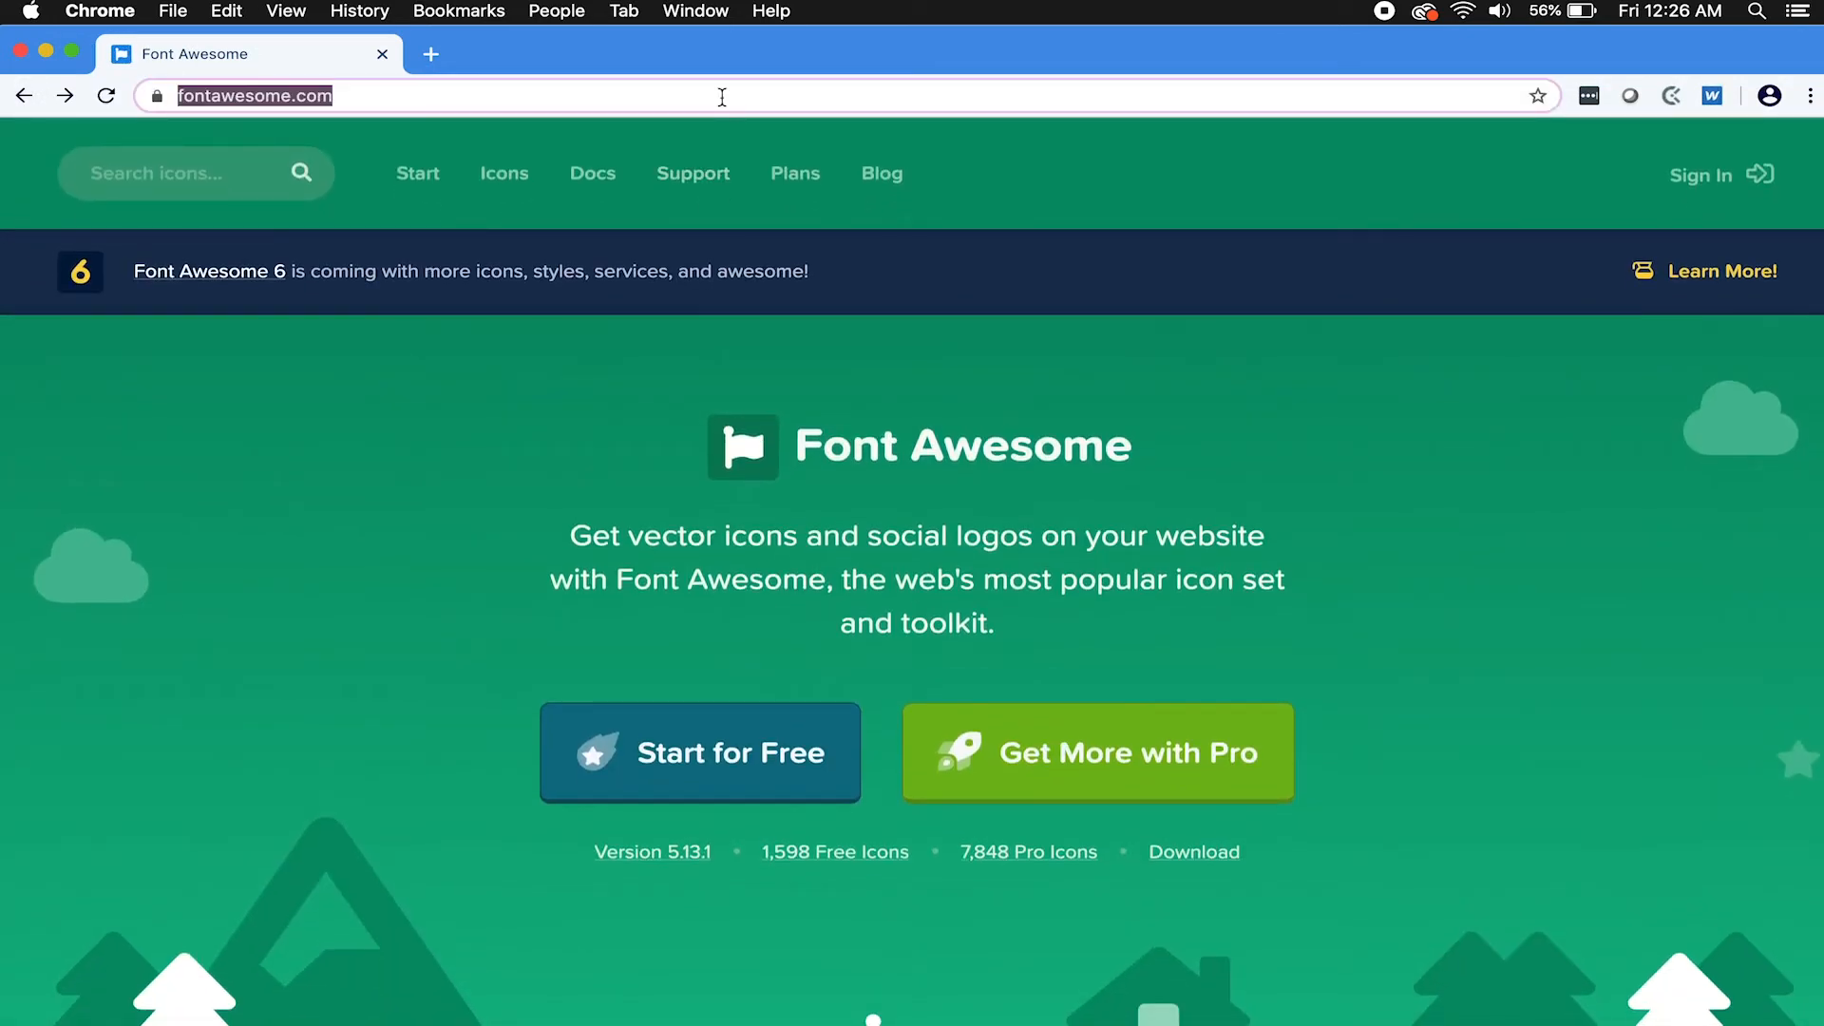
key(BackSpace)
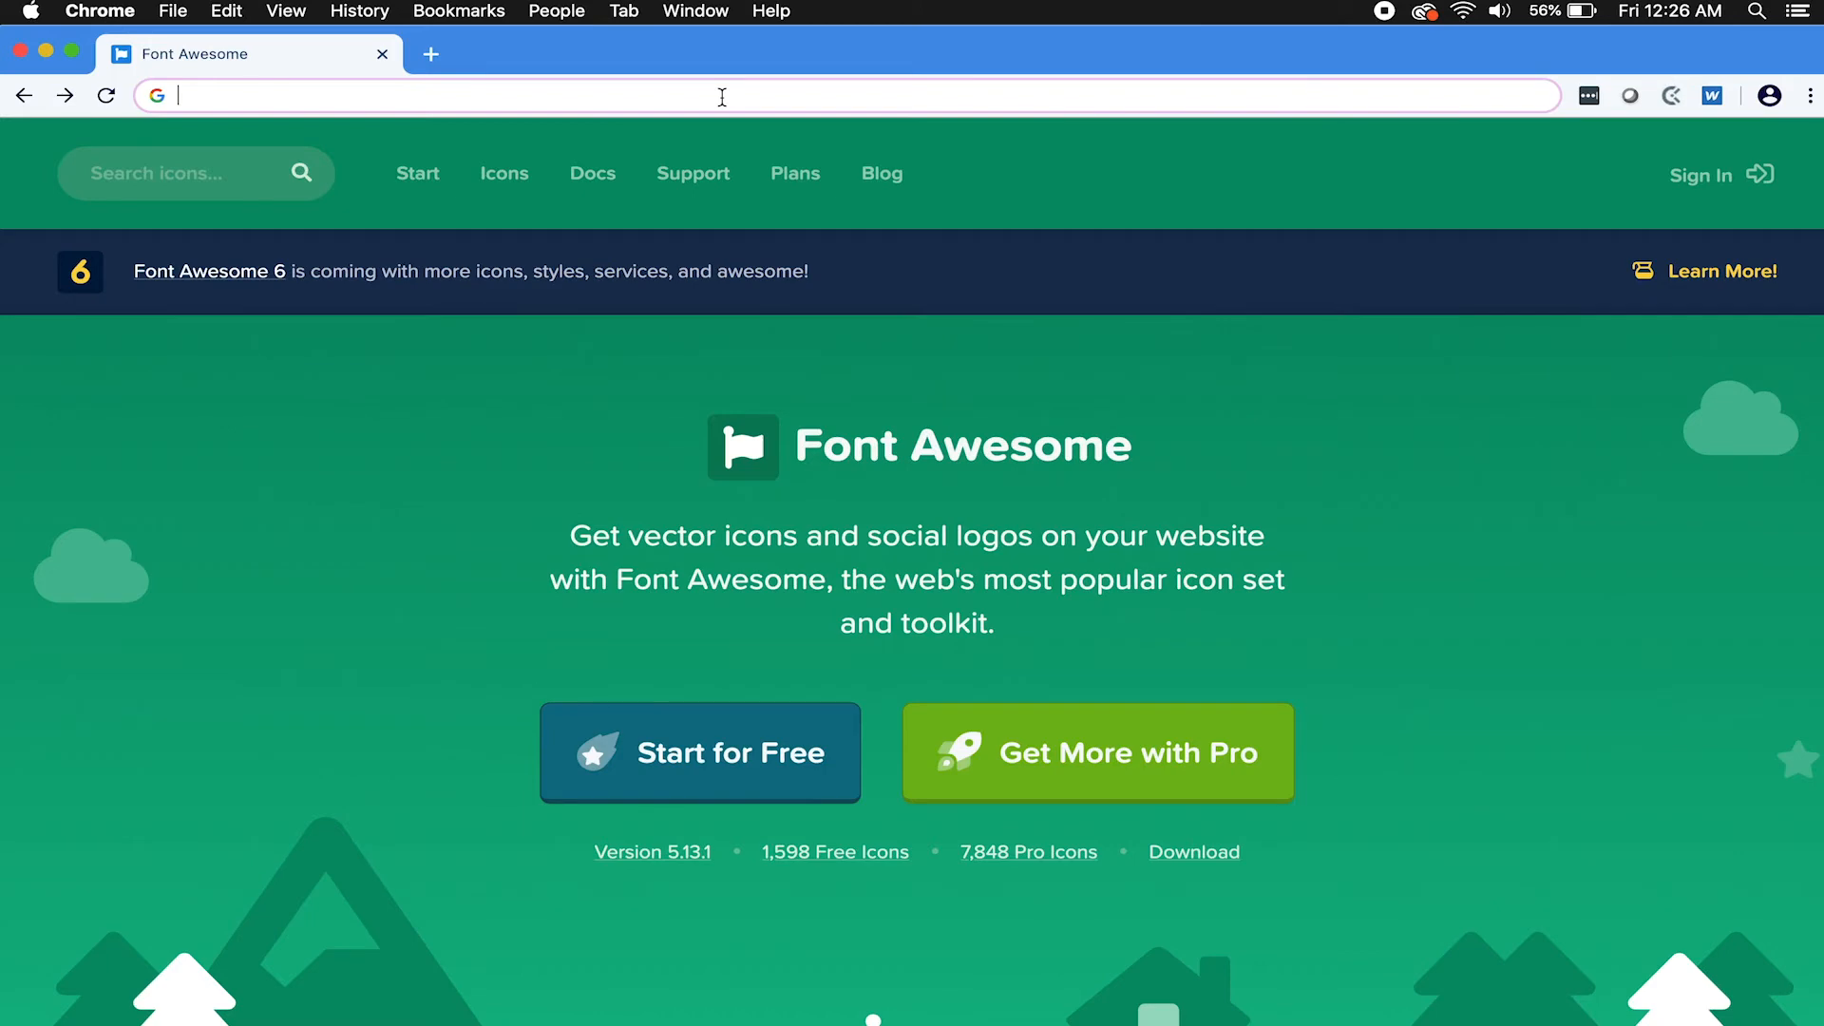
text(free)
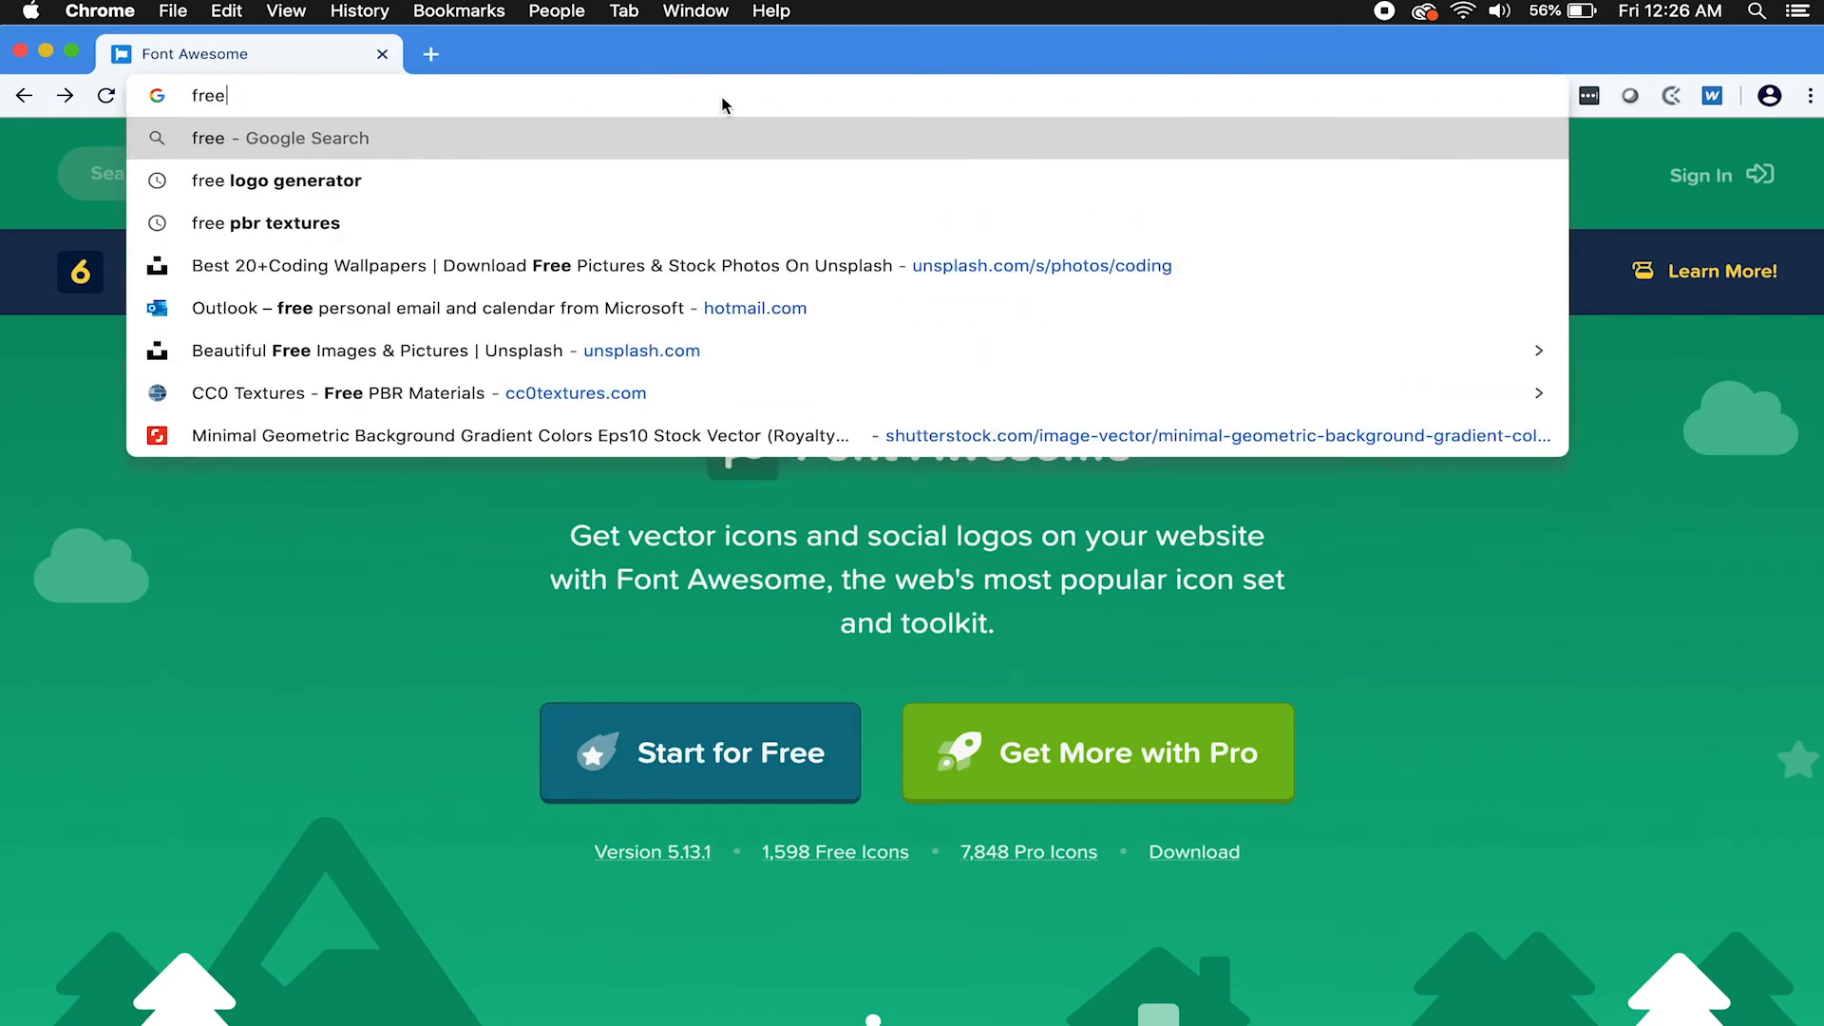
text( vector icons)
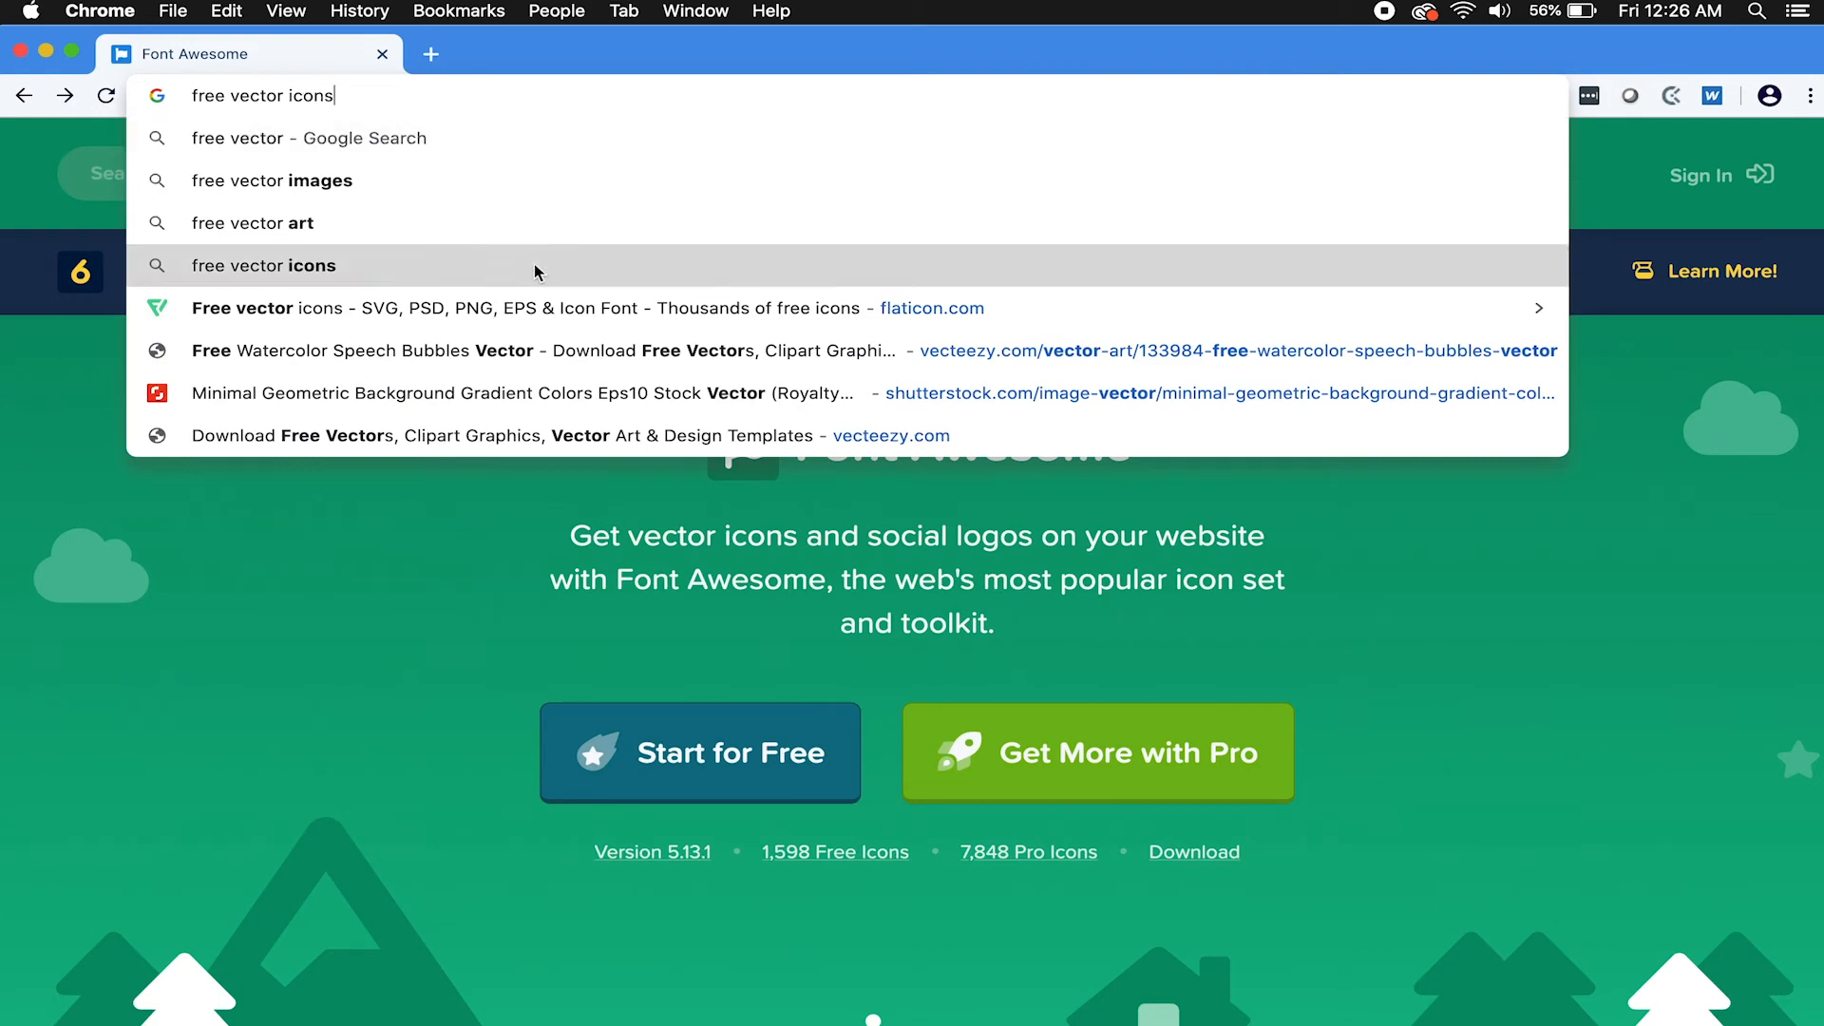
click(533, 266)
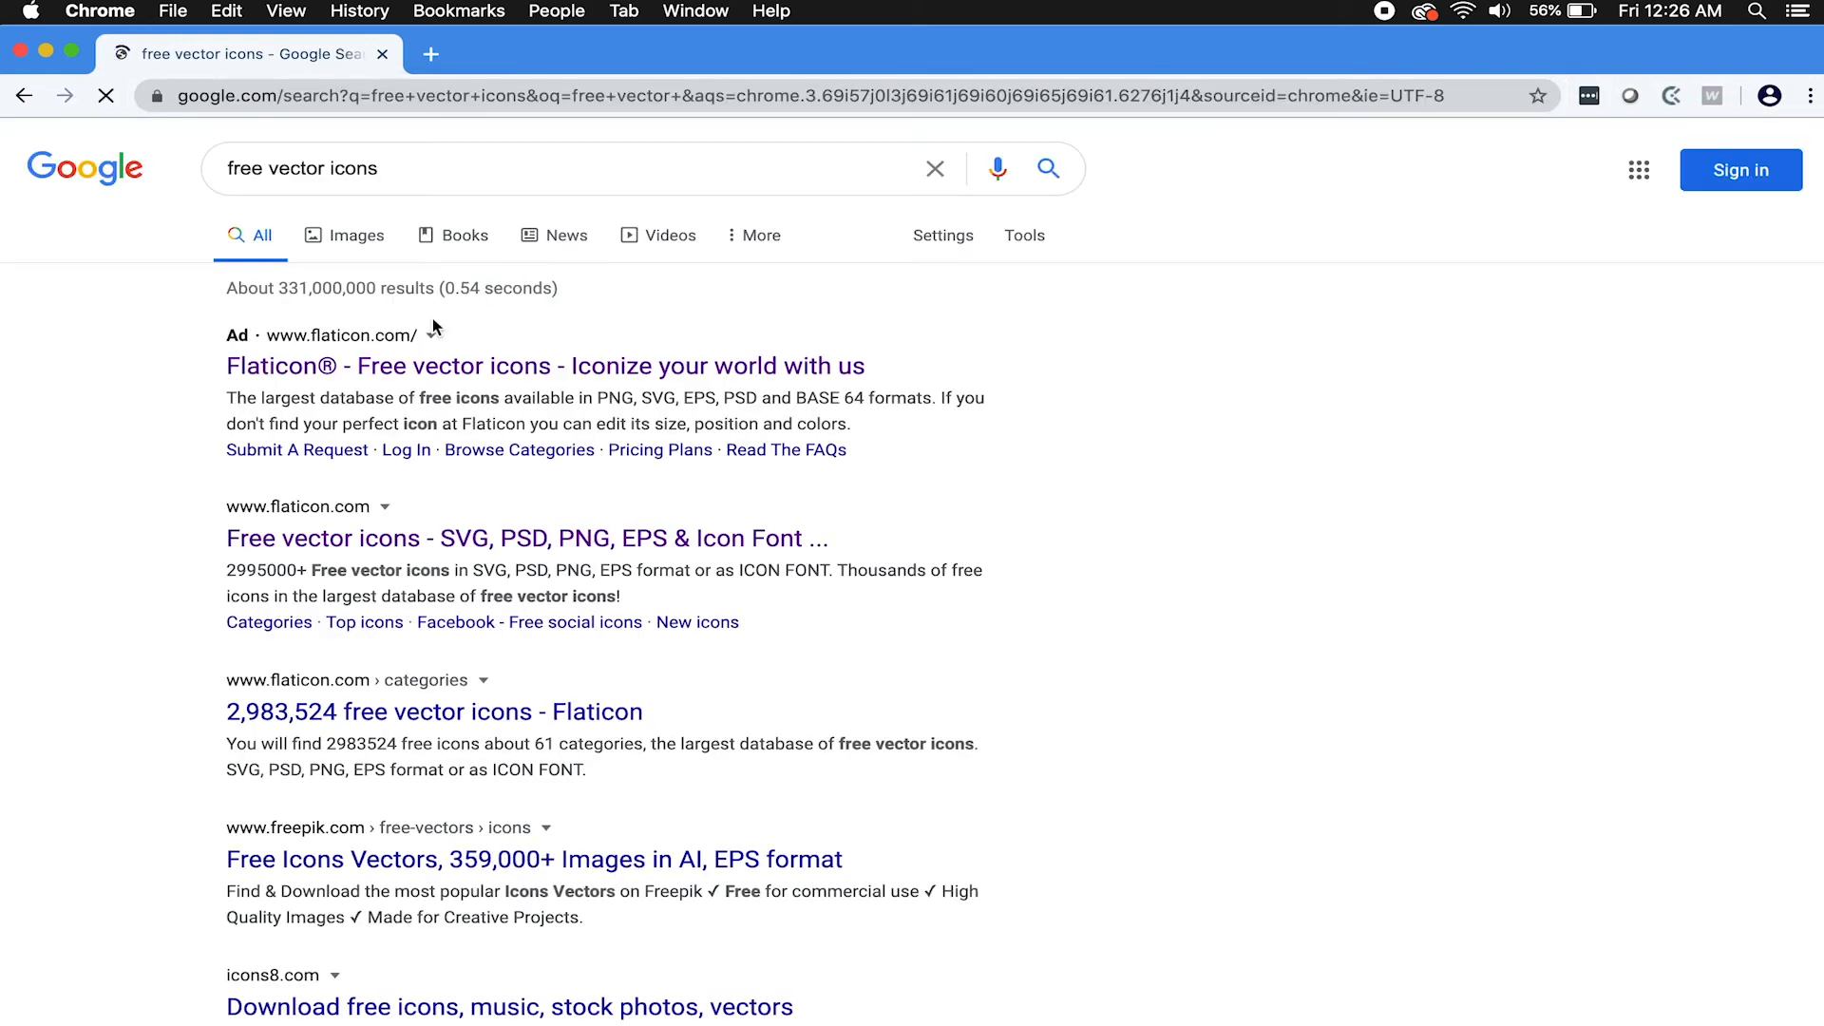
click(383, 542)
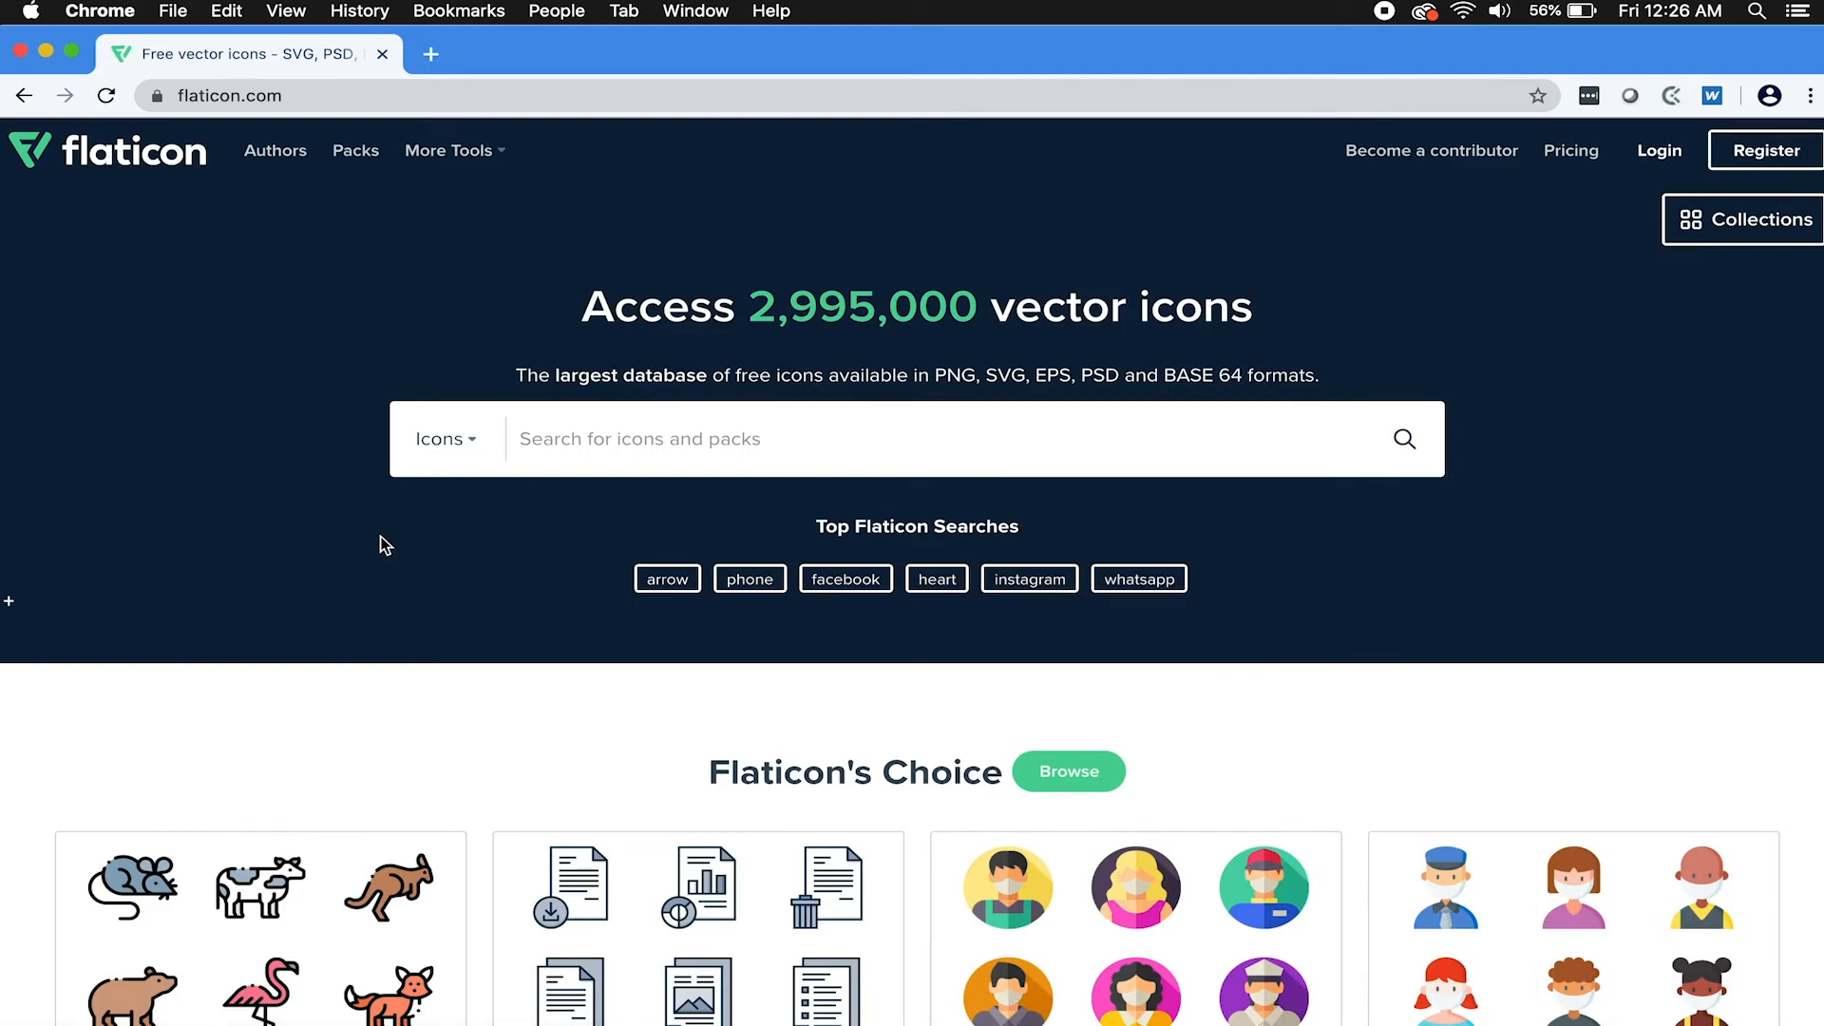
Search Flaticon's icons for "time".
scroll(383, 543, down, 10)
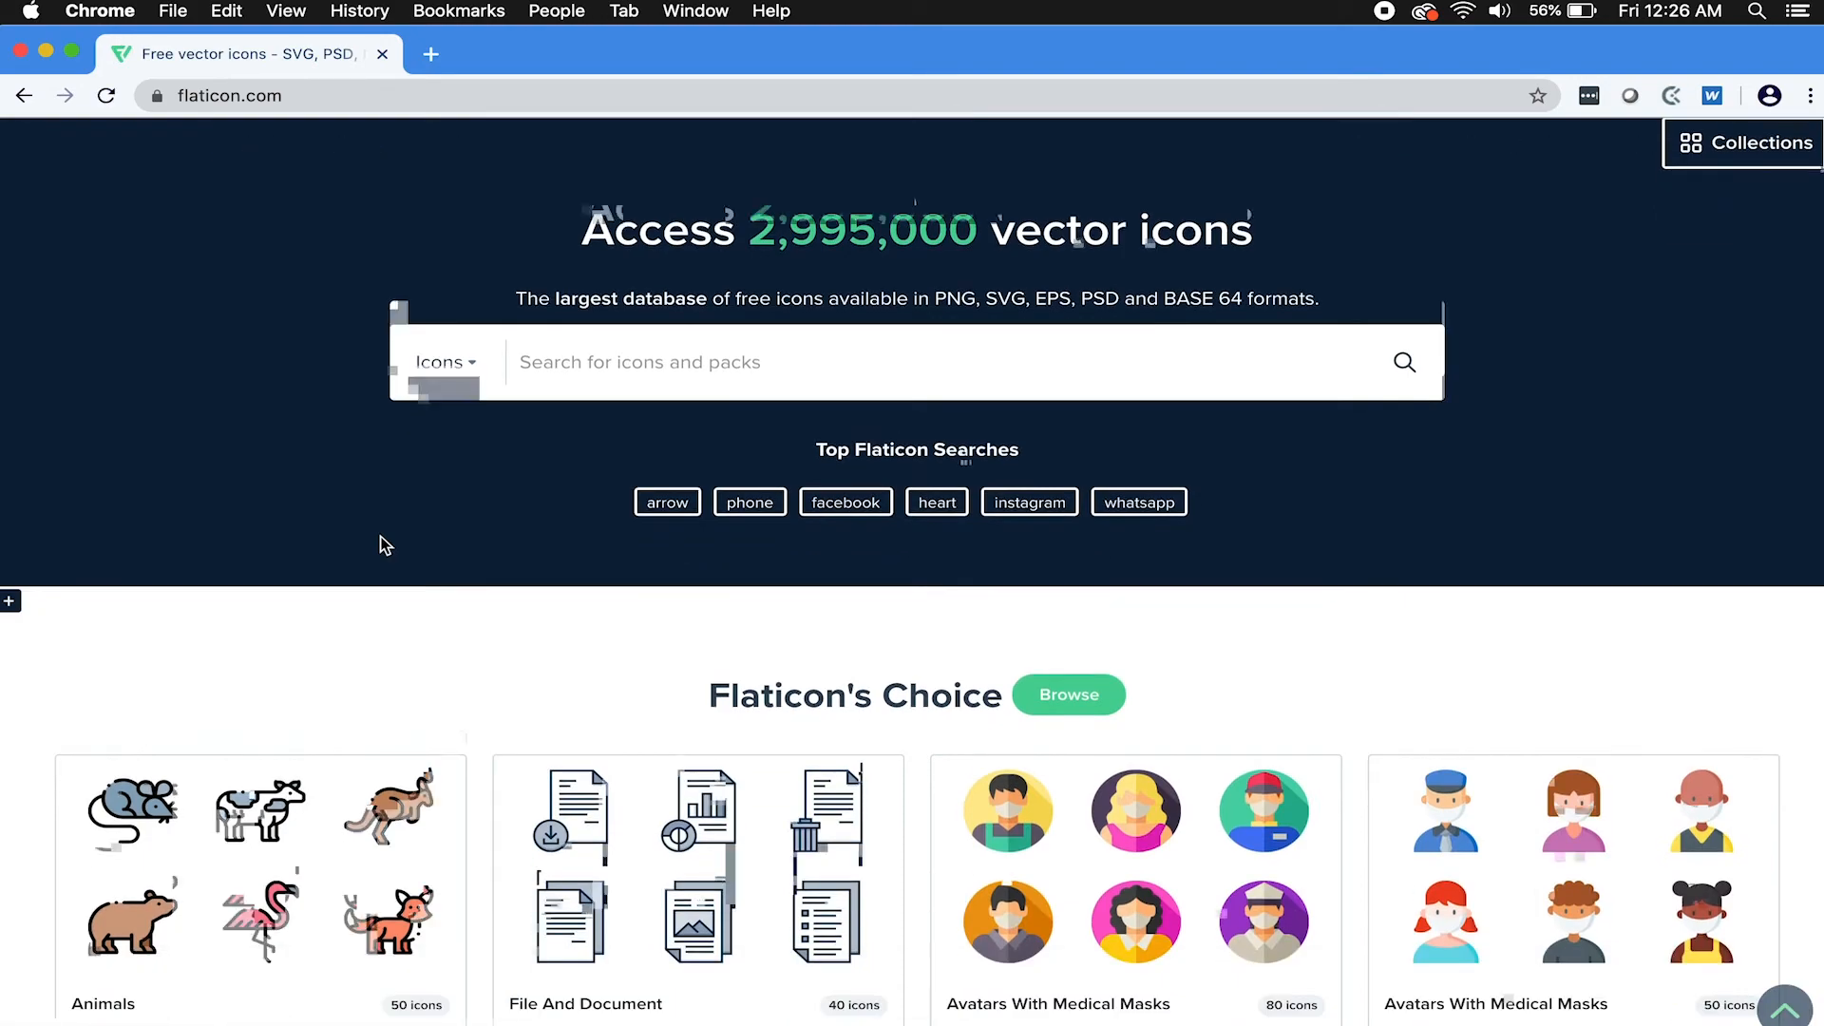
scroll(383, 544, up, 15)
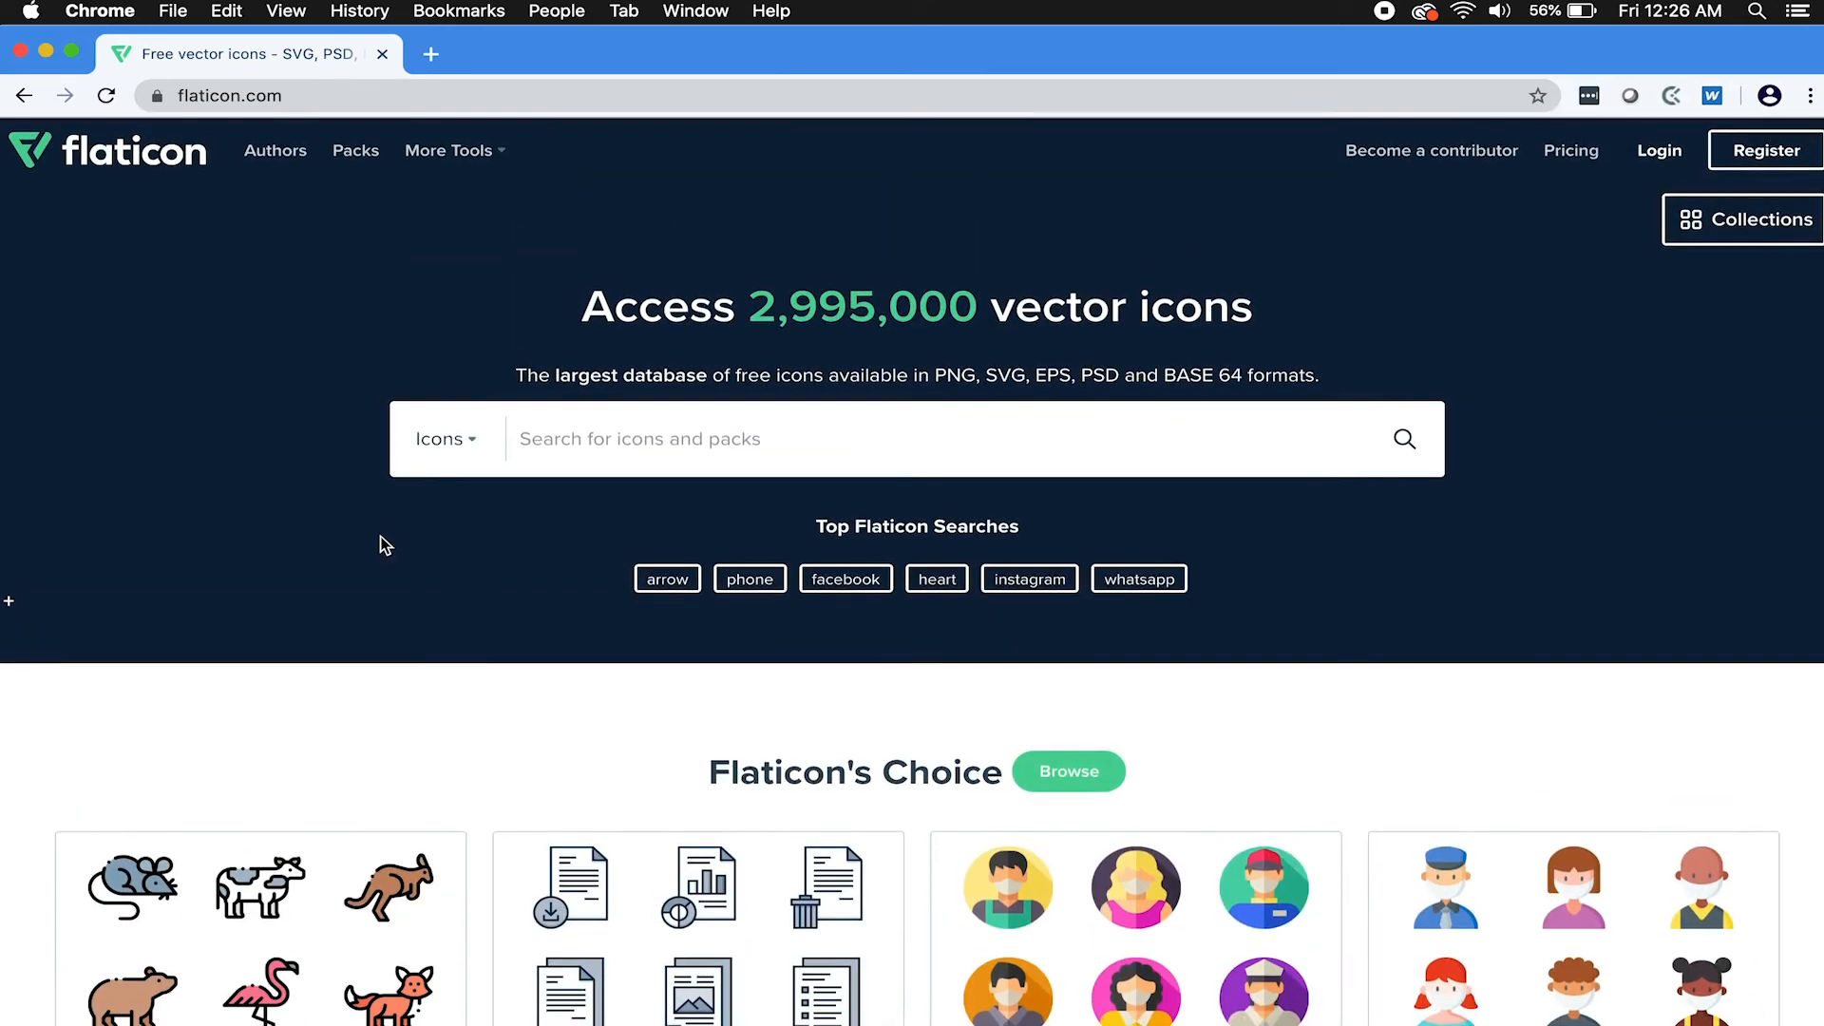
drag(663, 318, 1058, 323)
click(1057, 323)
text(time)
key(Return)
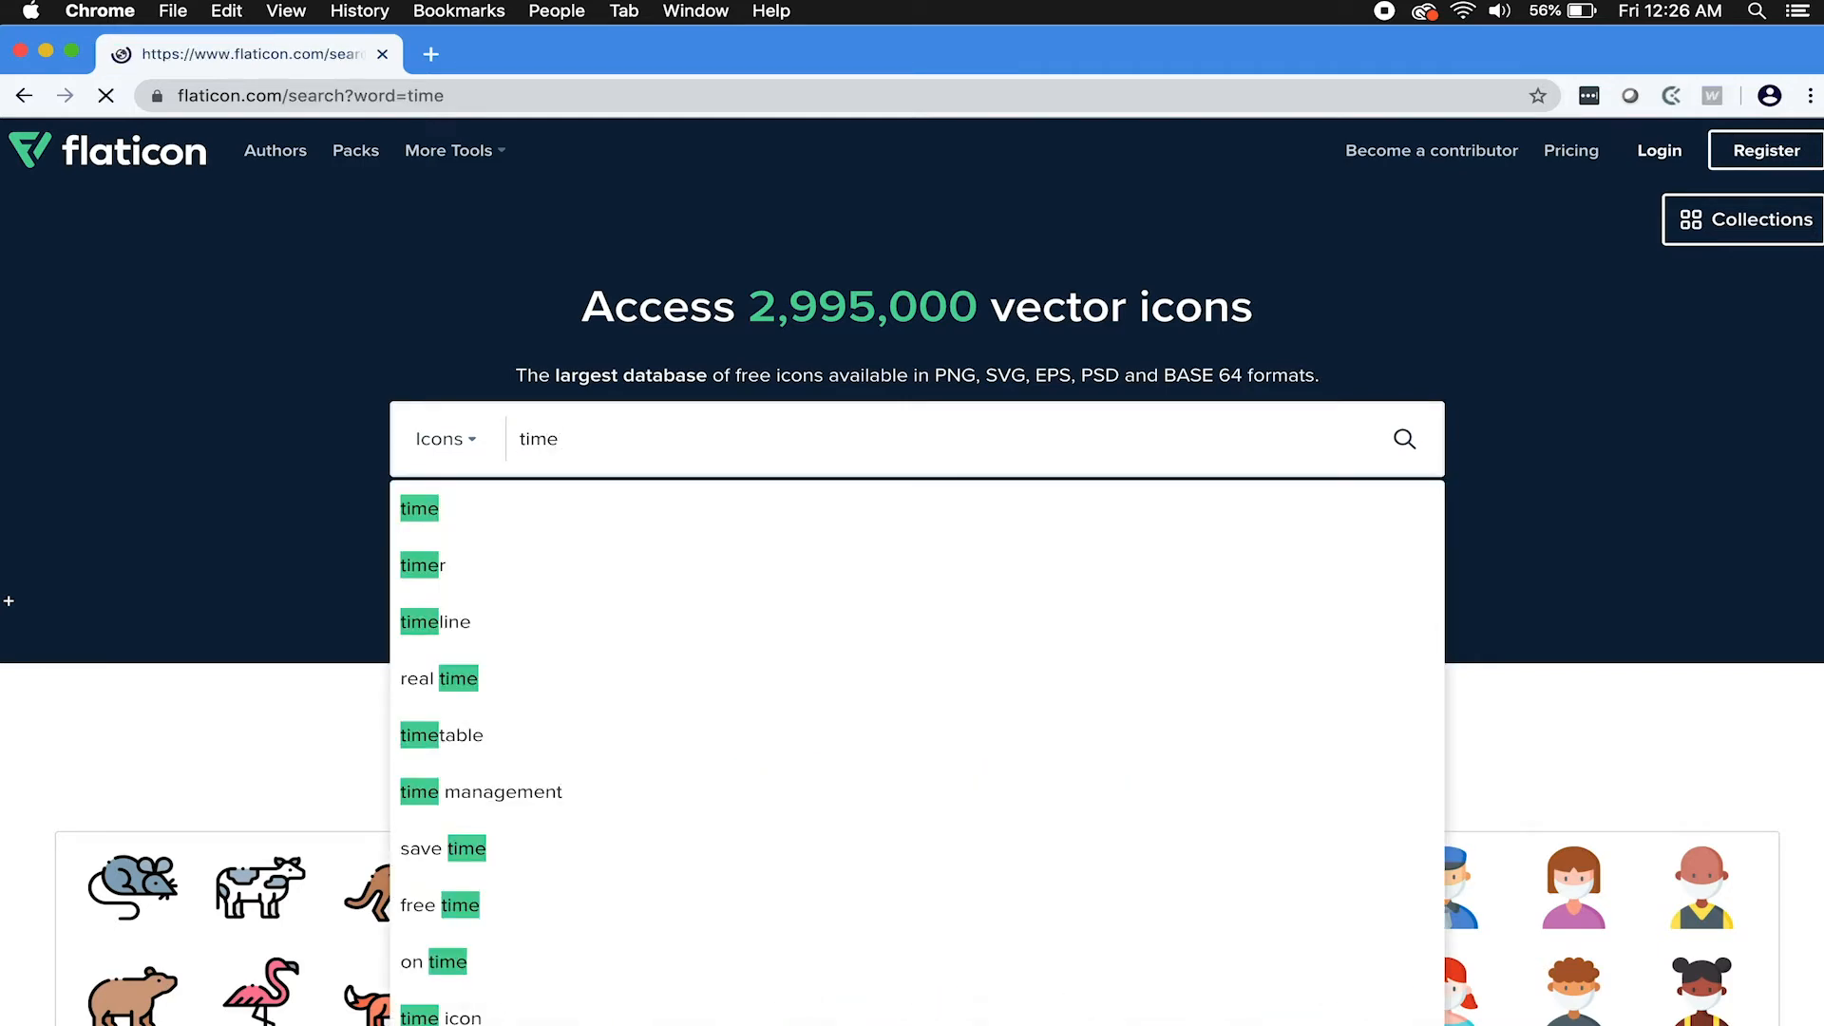
Download the plain black outlined clock icon as a free SVG, and return to the time results.
scroll(662, 420, down, 6)
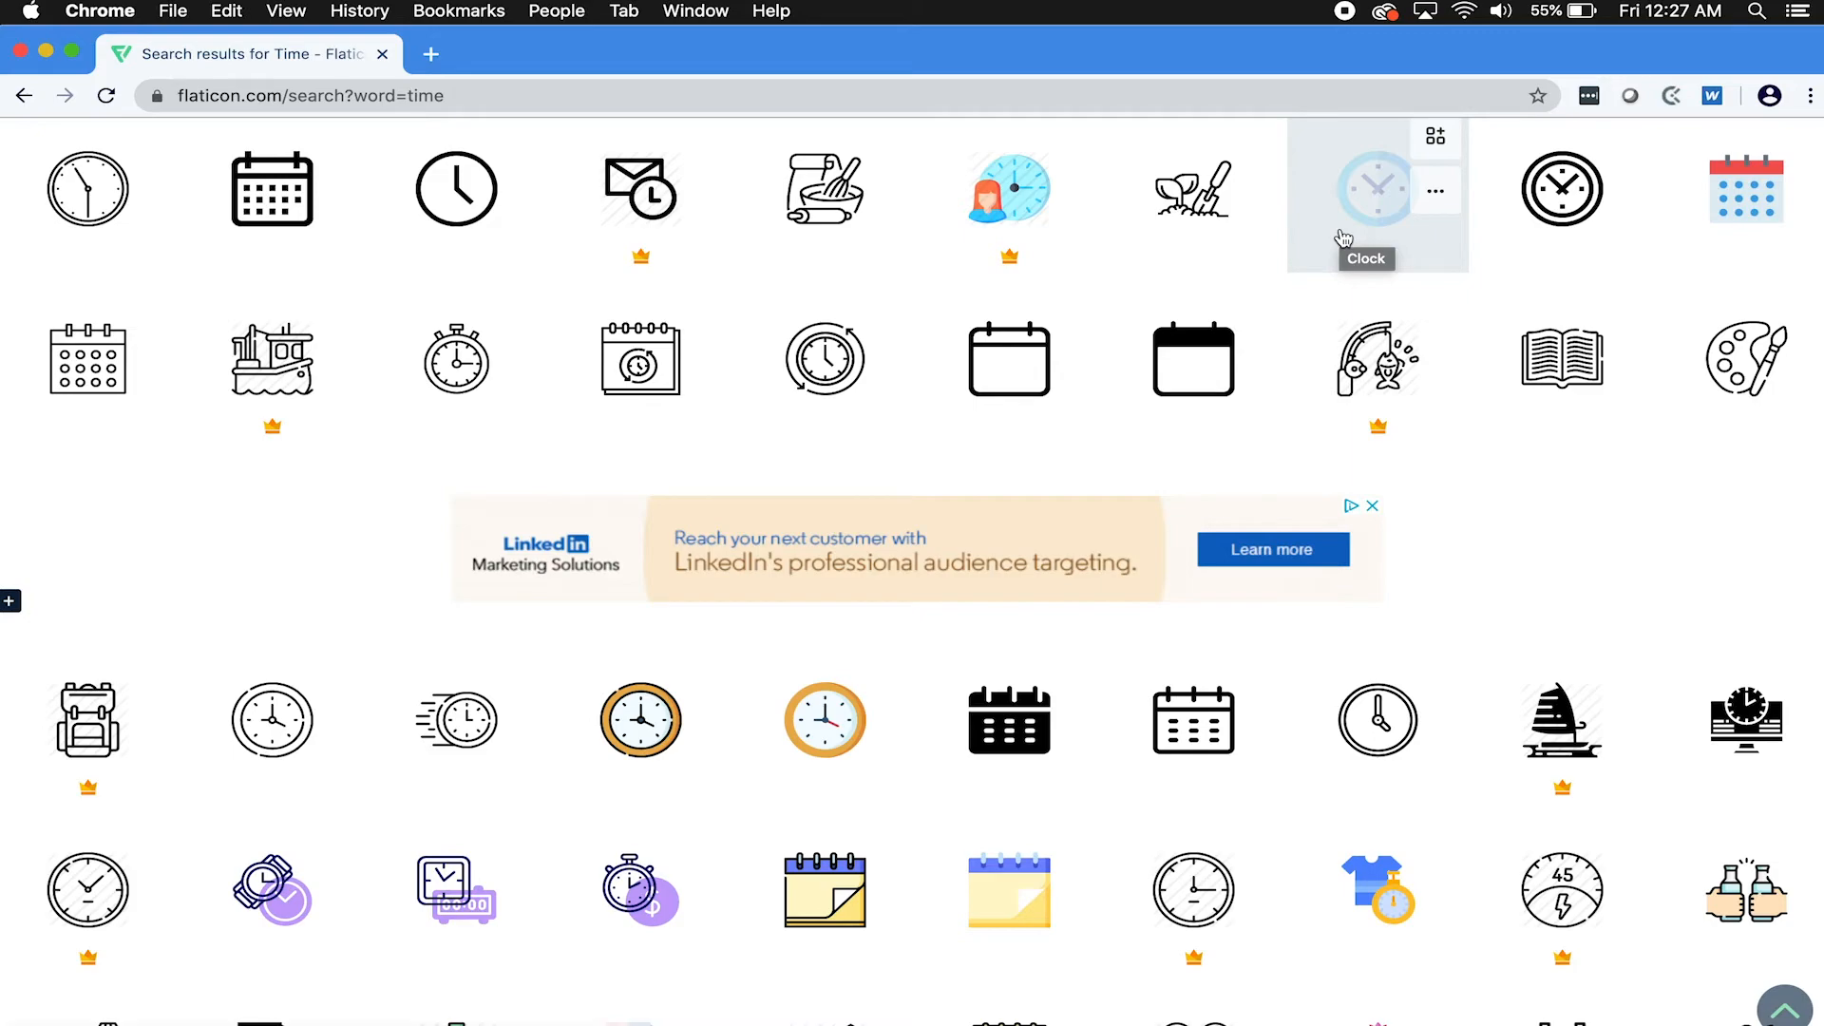
scroll(1168, 361, up, 5)
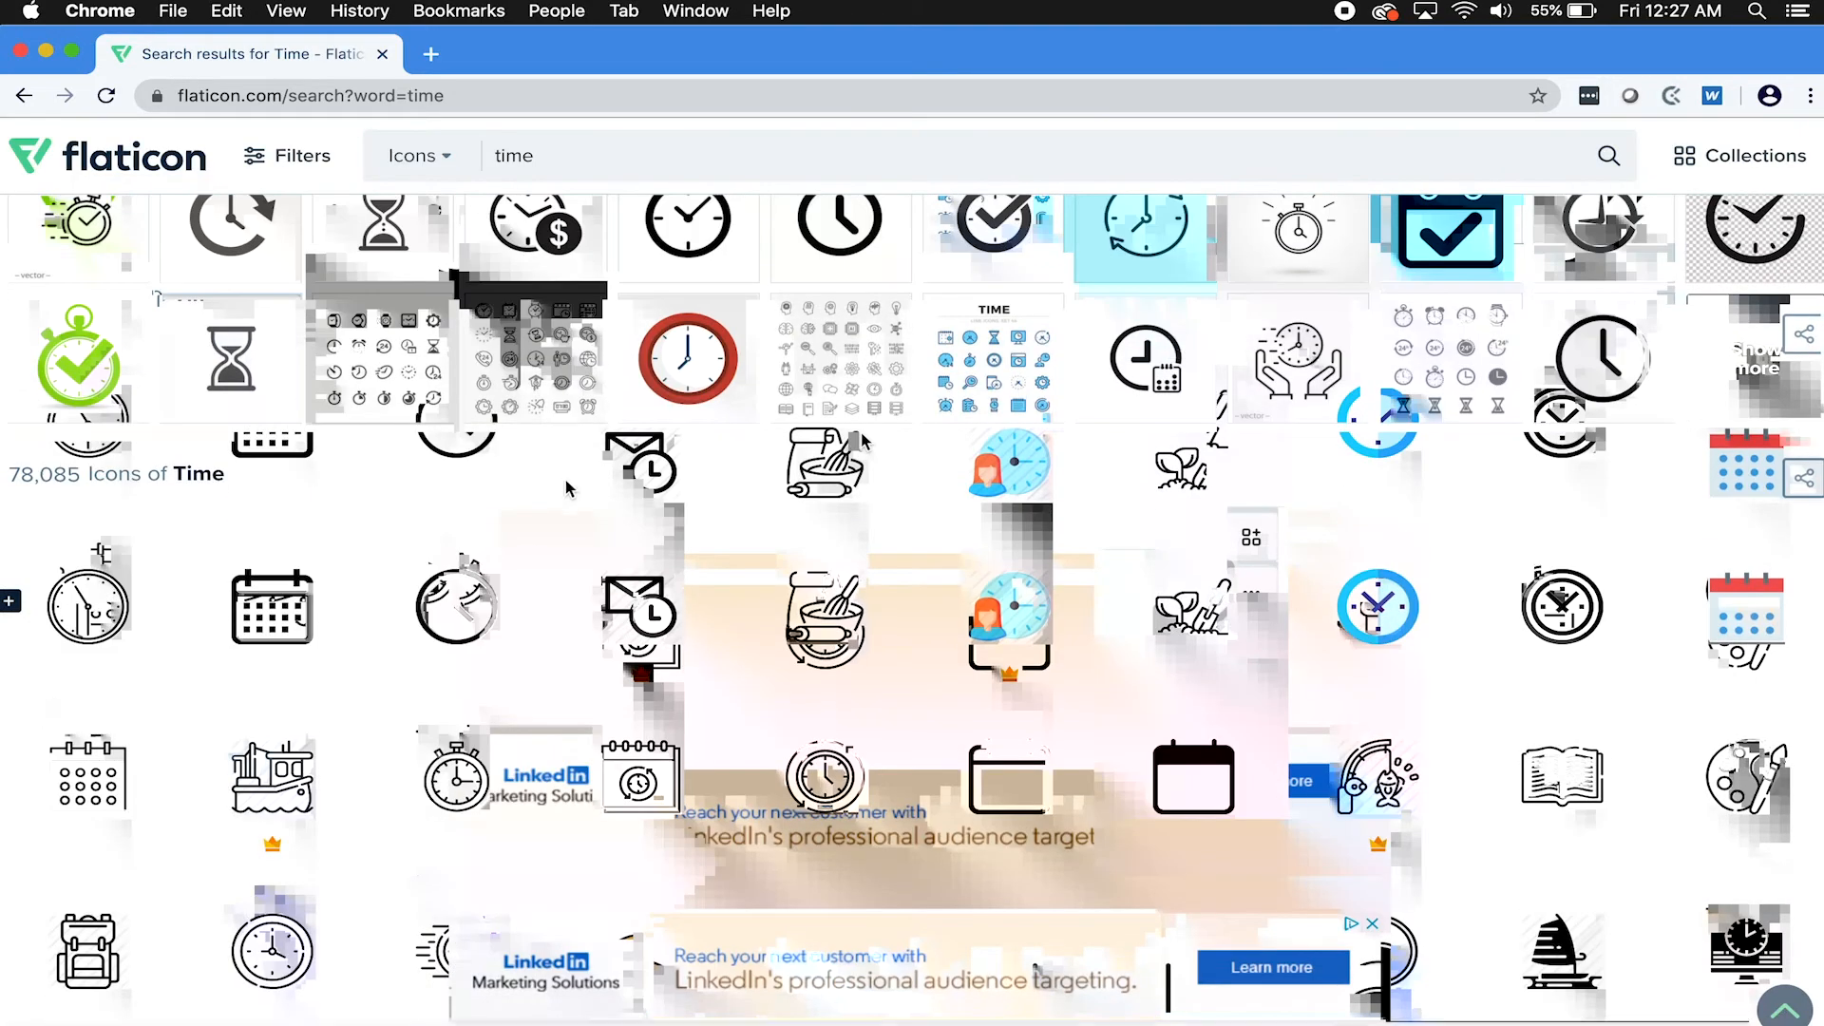
scroll(463, 489, down, 2)
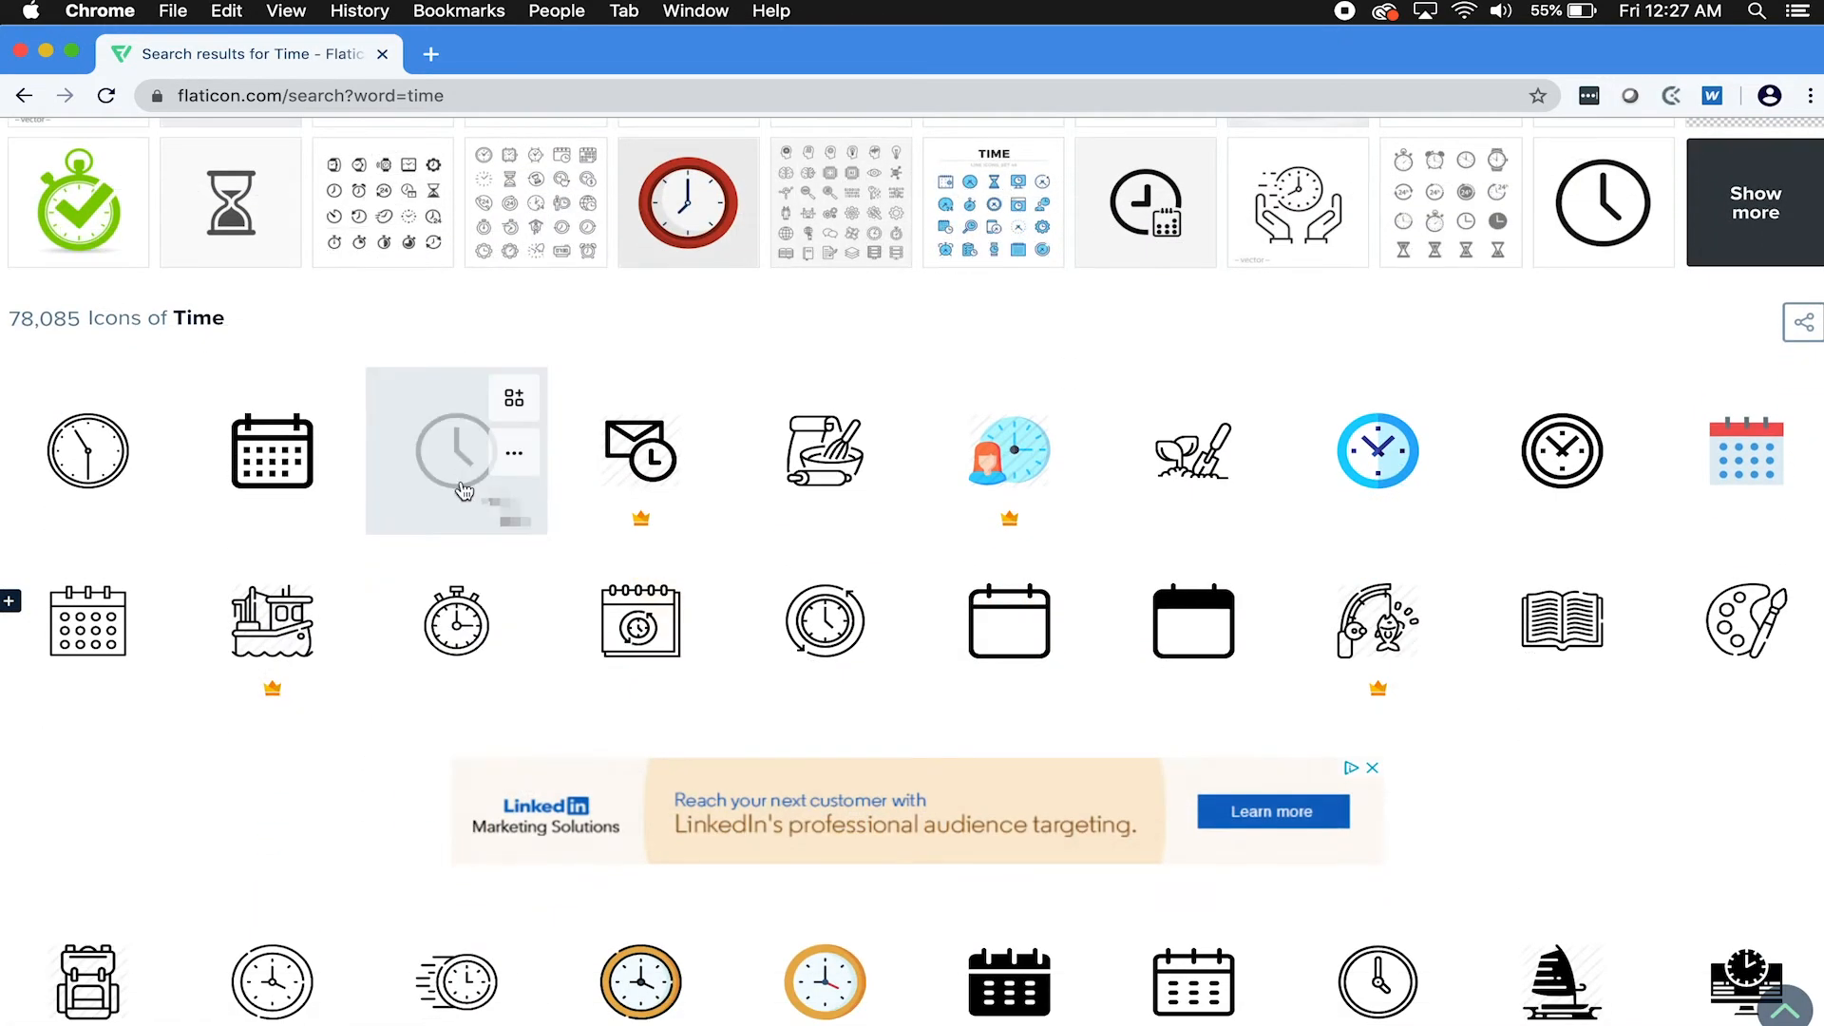
click(464, 490)
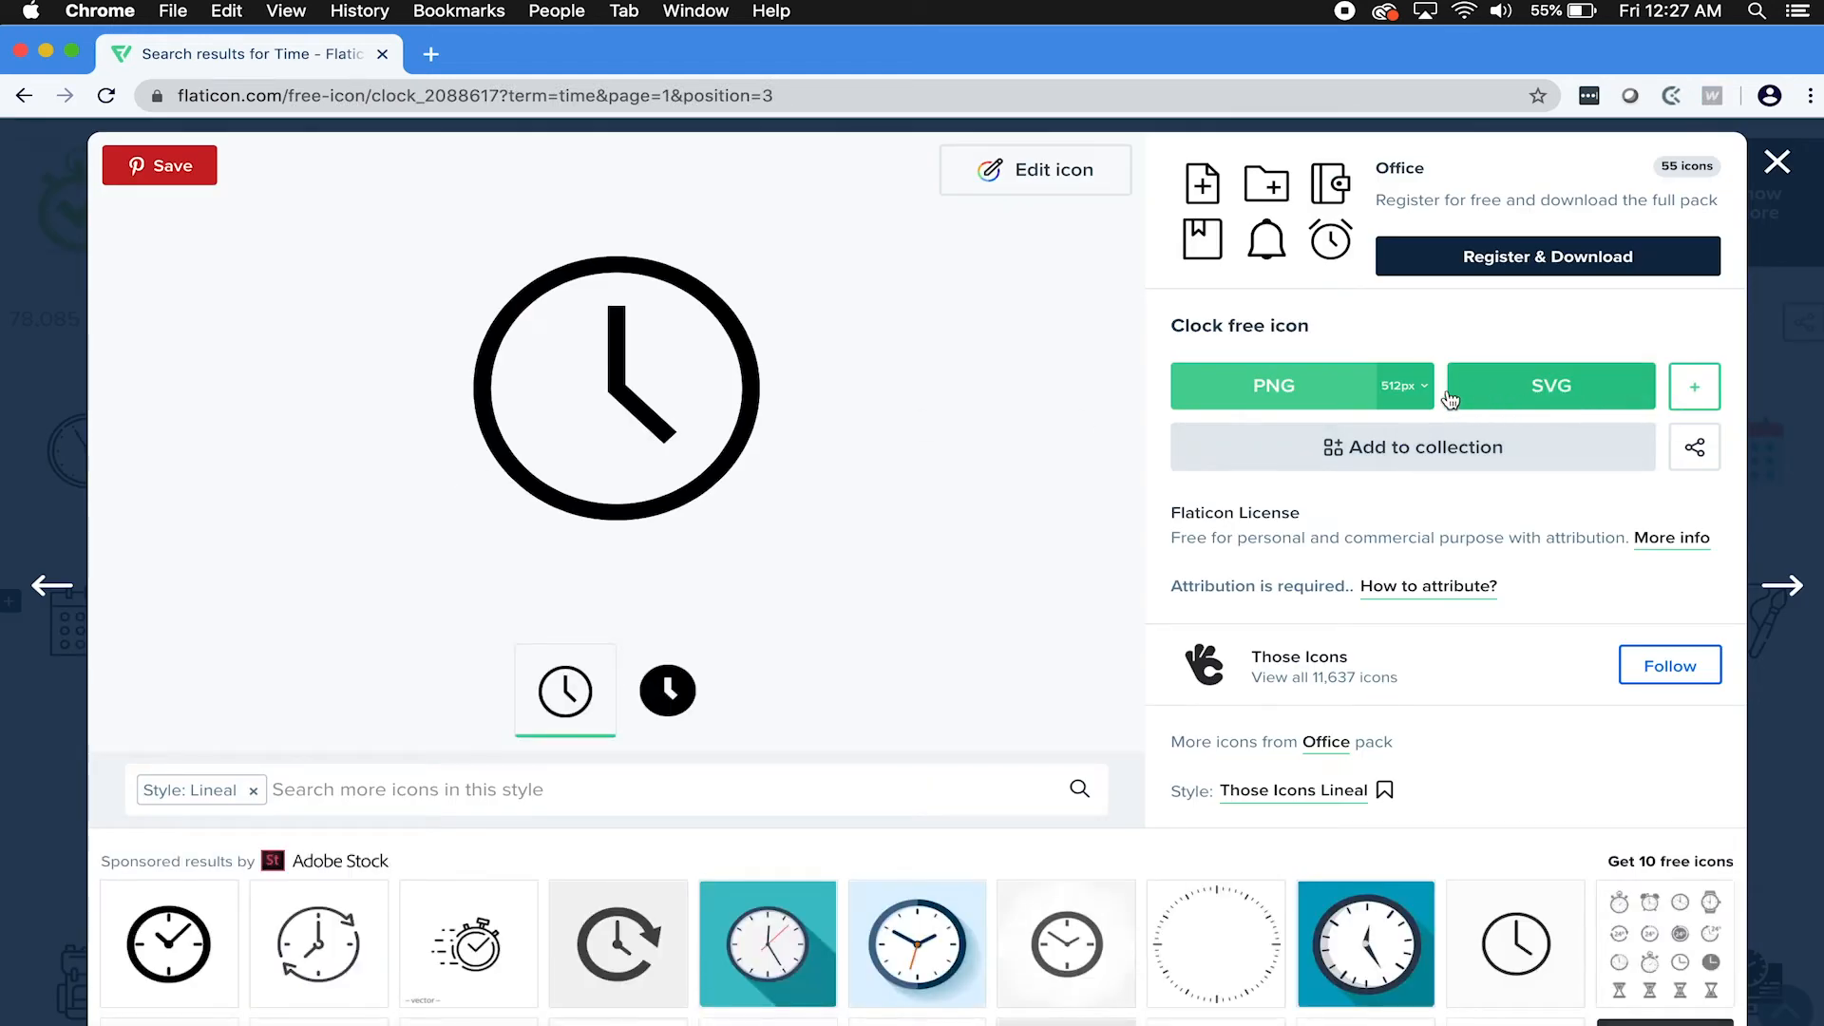
click(1619, 396)
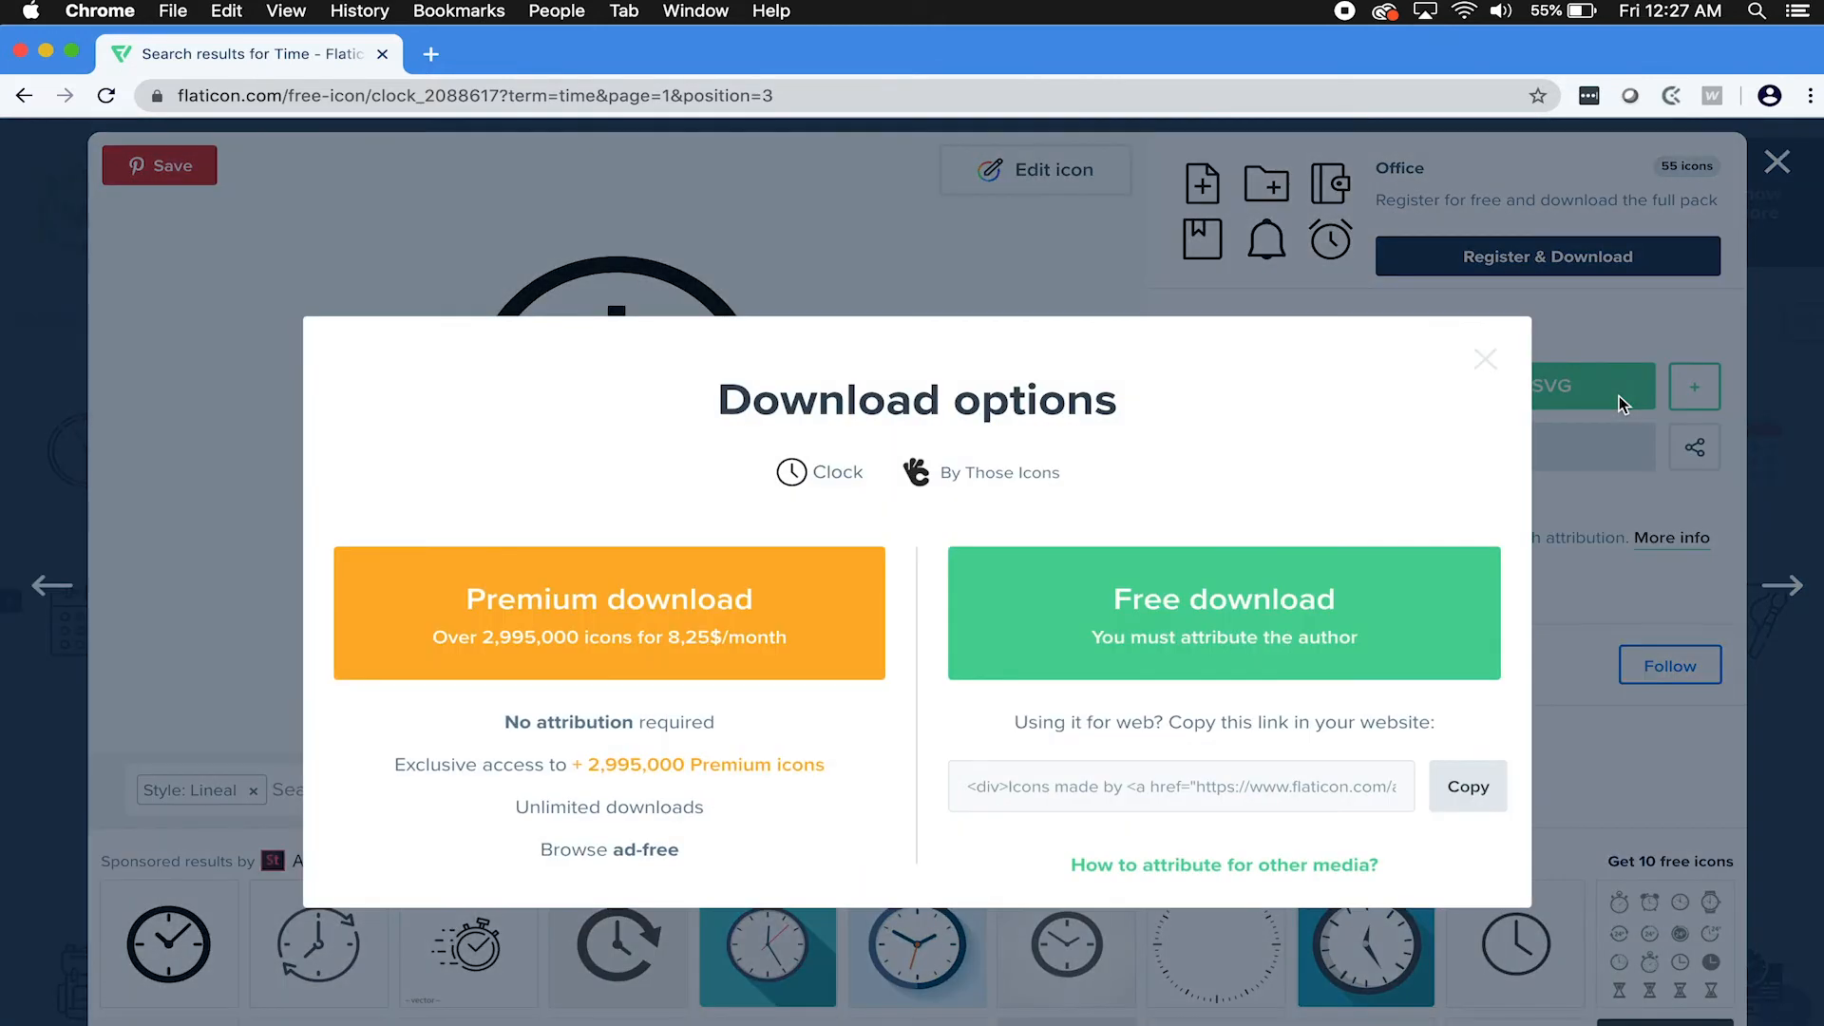
click(1233, 670)
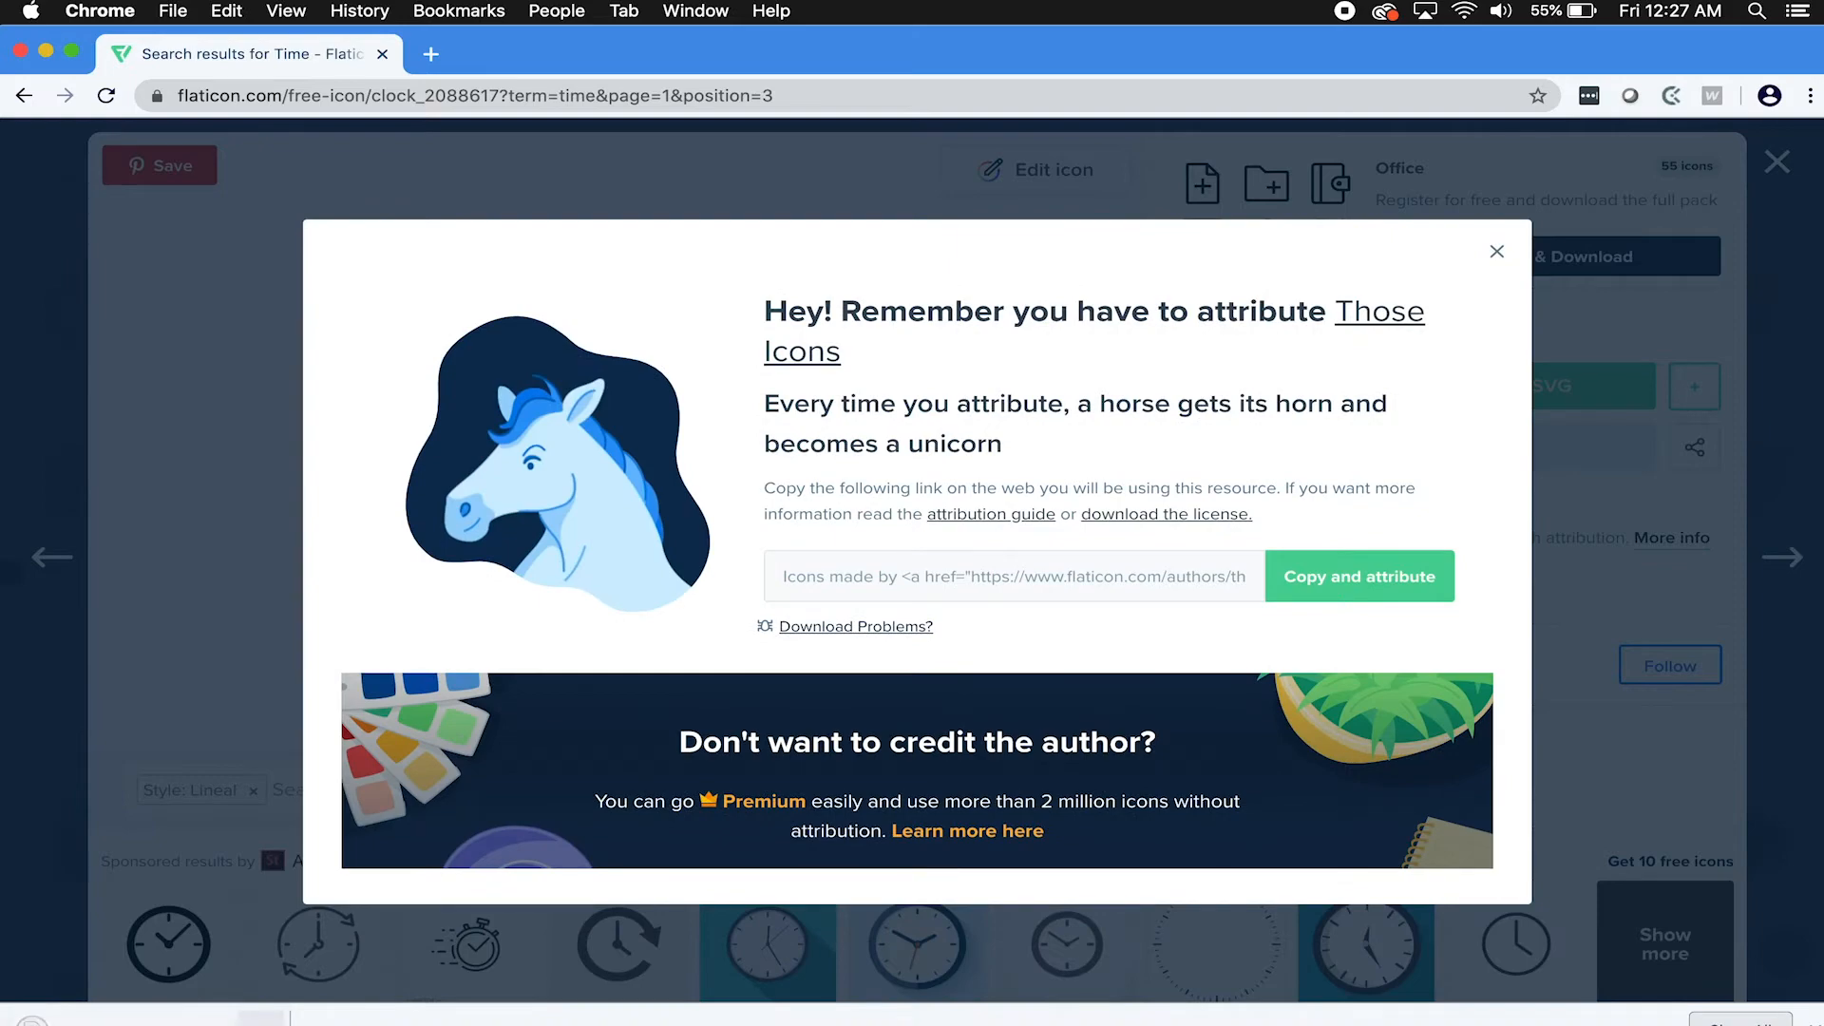
click(100, 678)
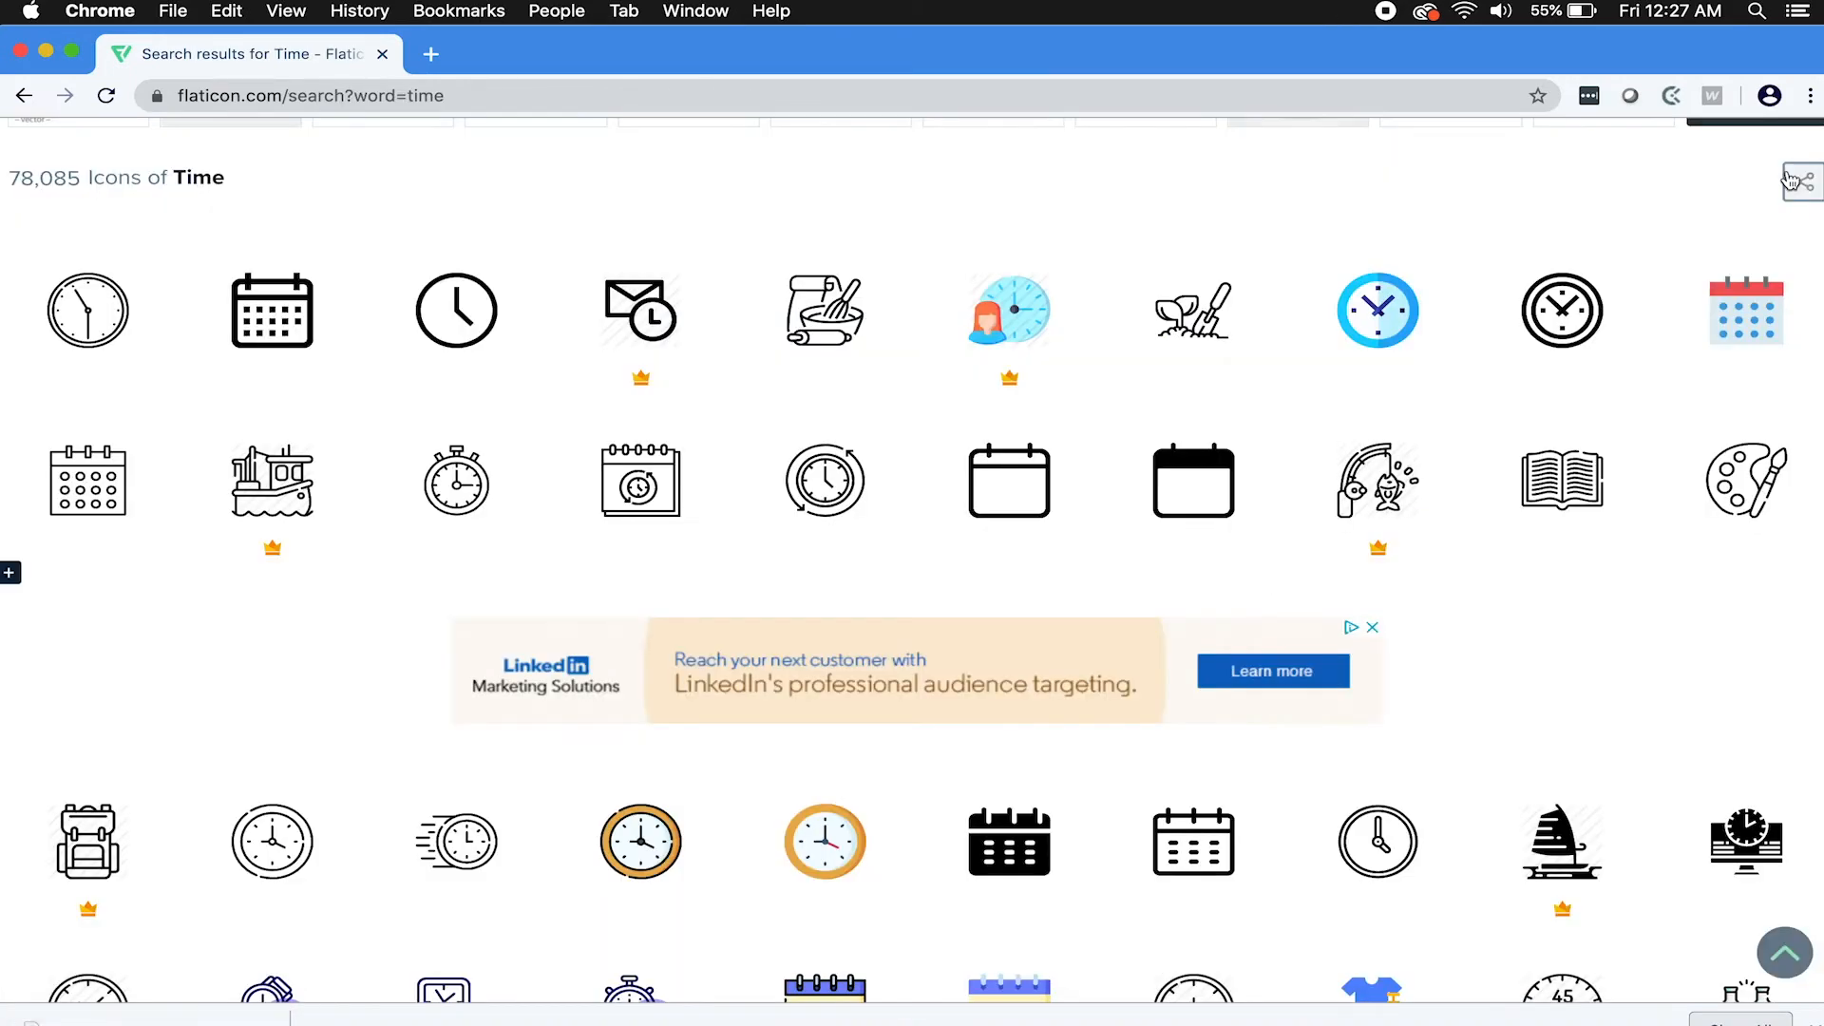
click(99, 682)
Look through the time results for a simple calendar icon.
scroll(1194, 392, down, 4)
scroll(1194, 380, up, 3)
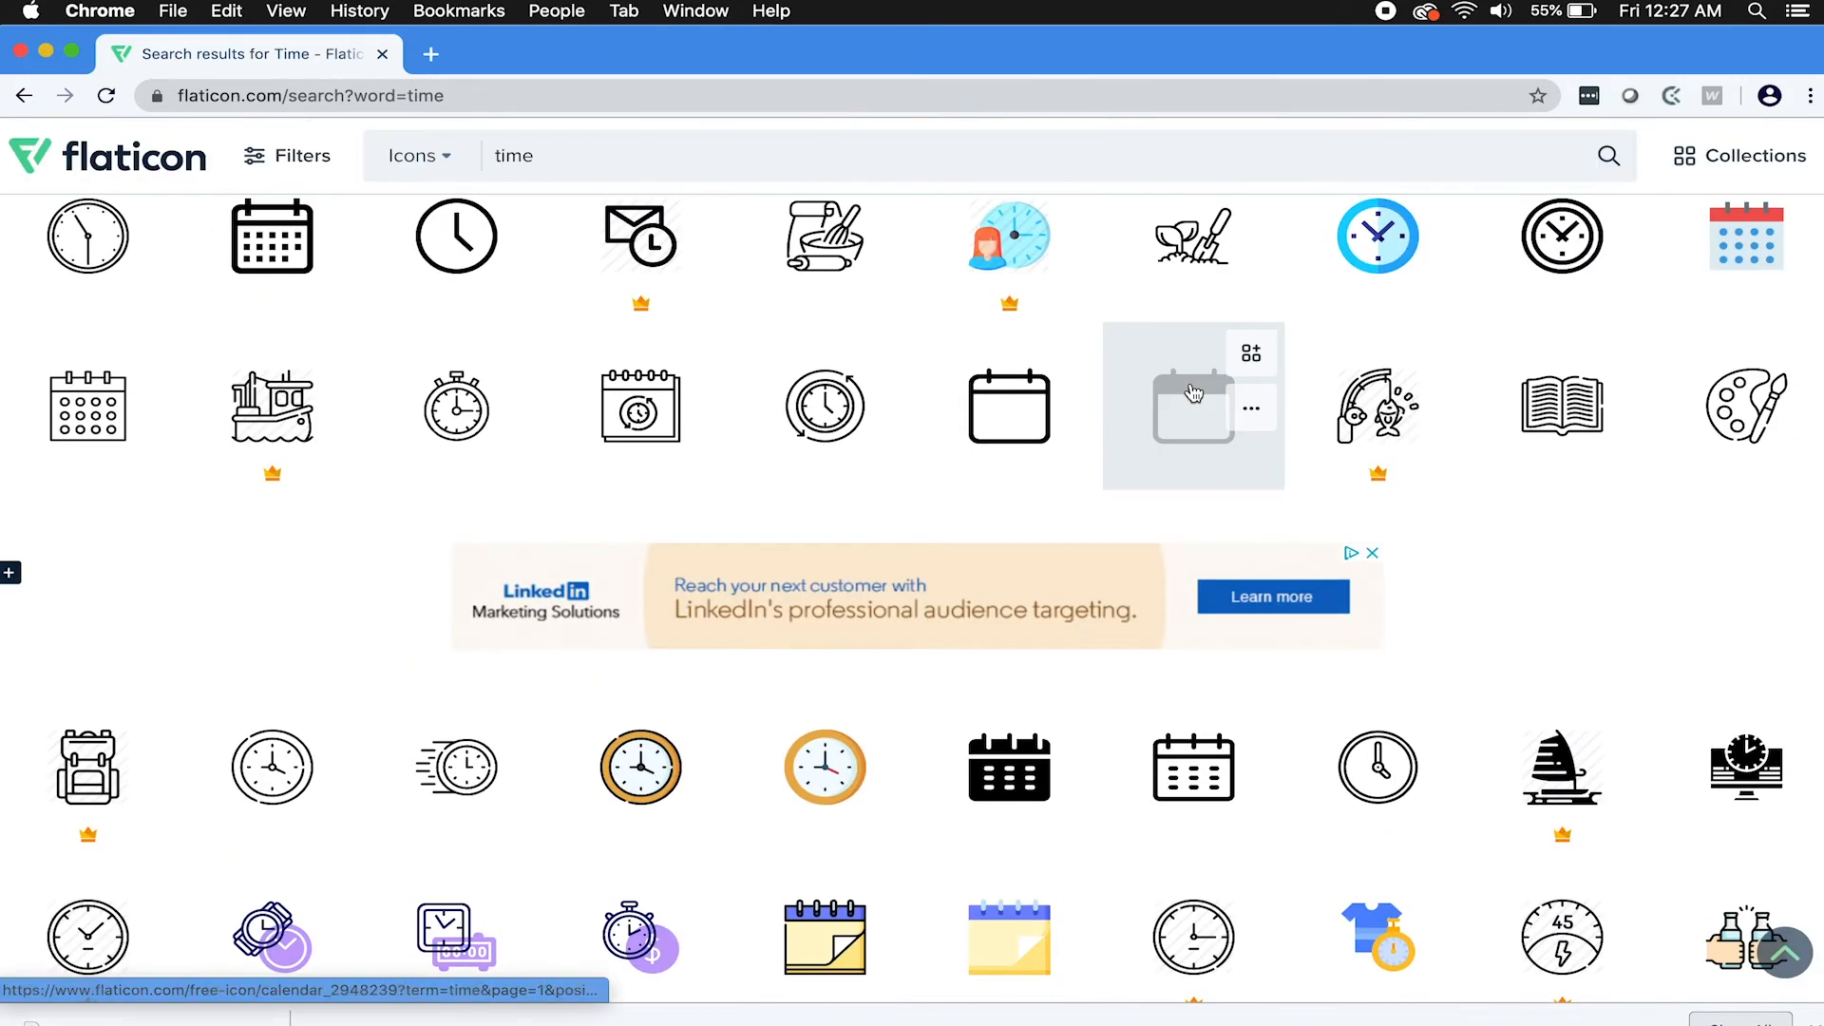
Download the outlined calendar icon from the time search results as an SVG.
scroll(770, 504, up, 2)
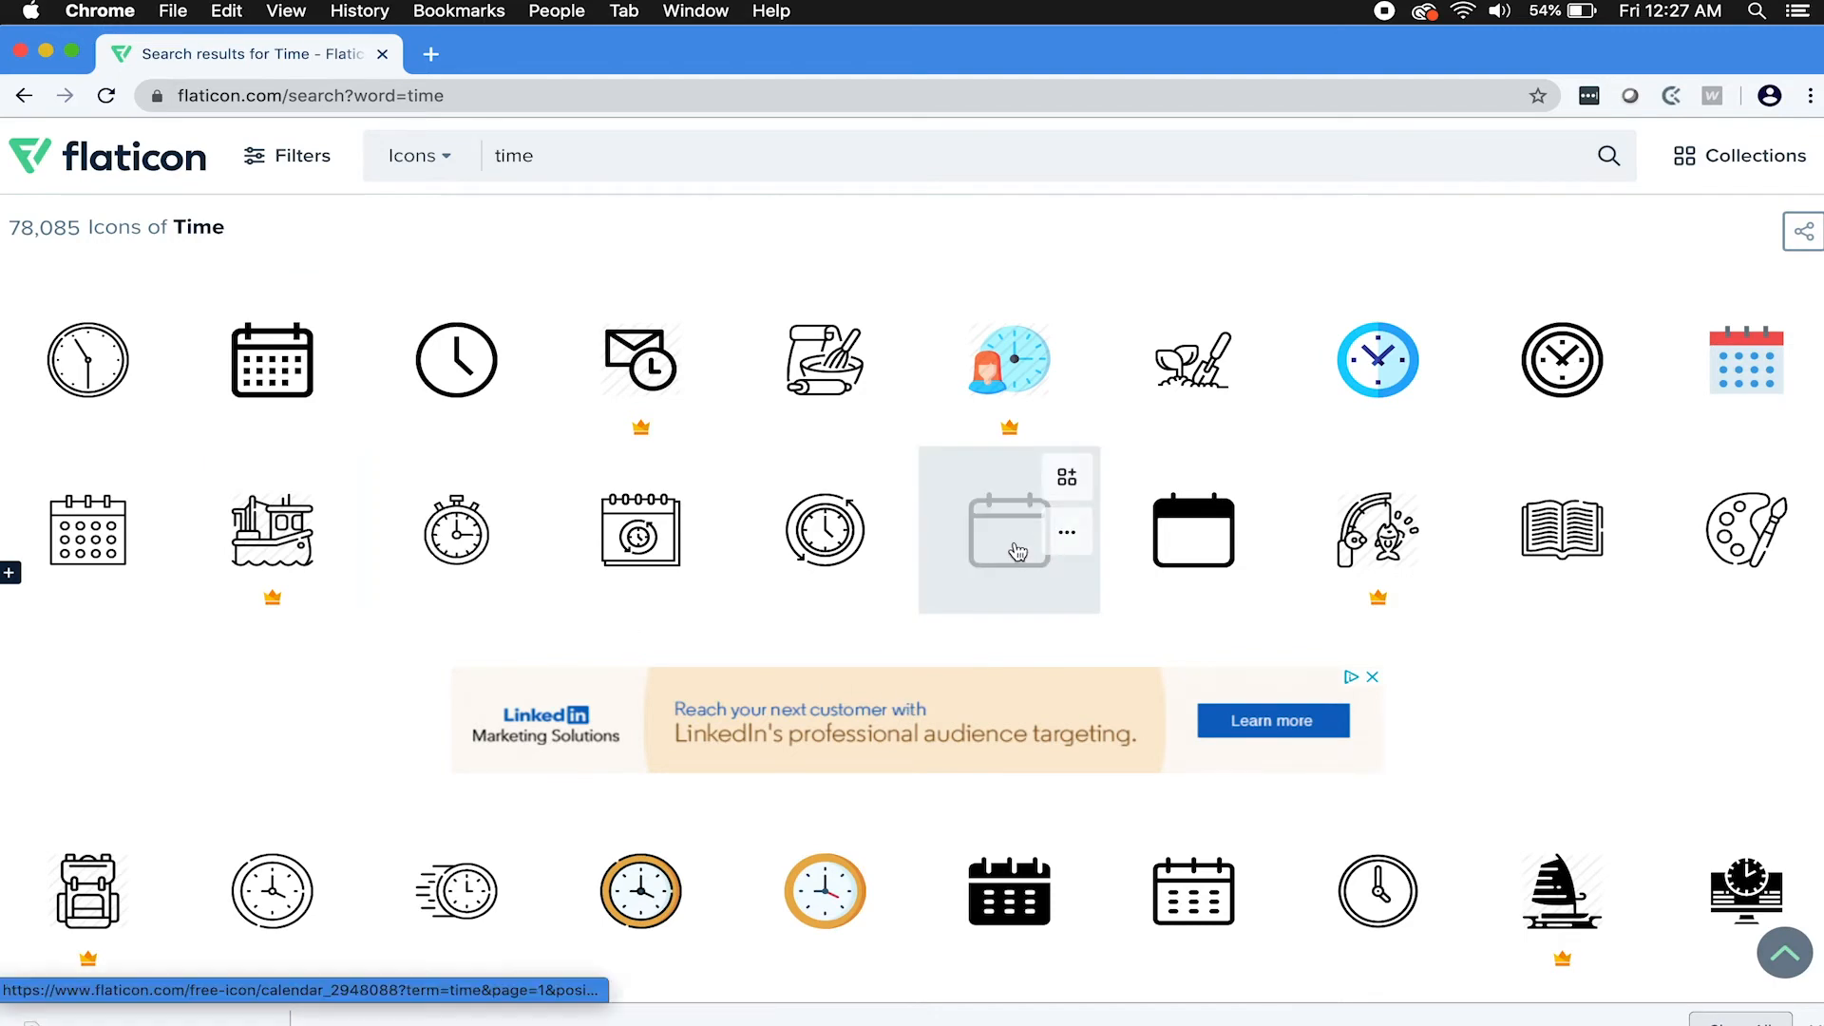
click(1045, 556)
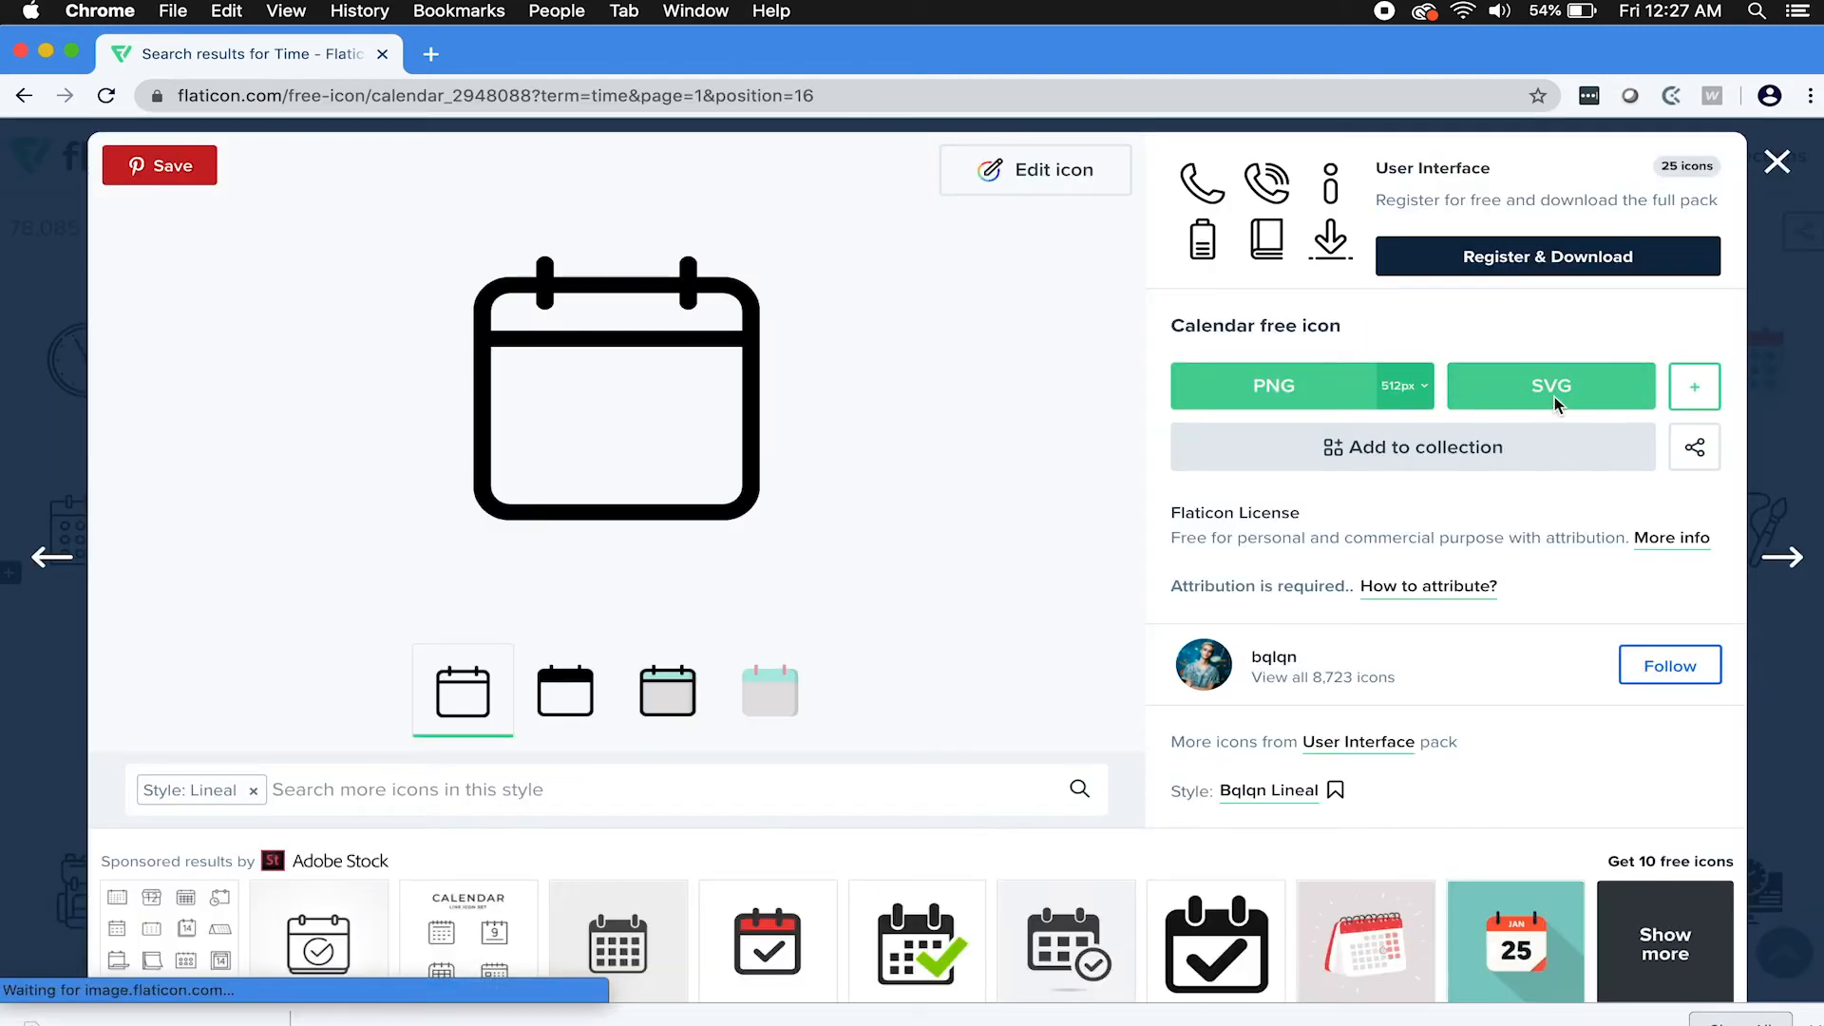
click(1552, 391)
click(1307, 556)
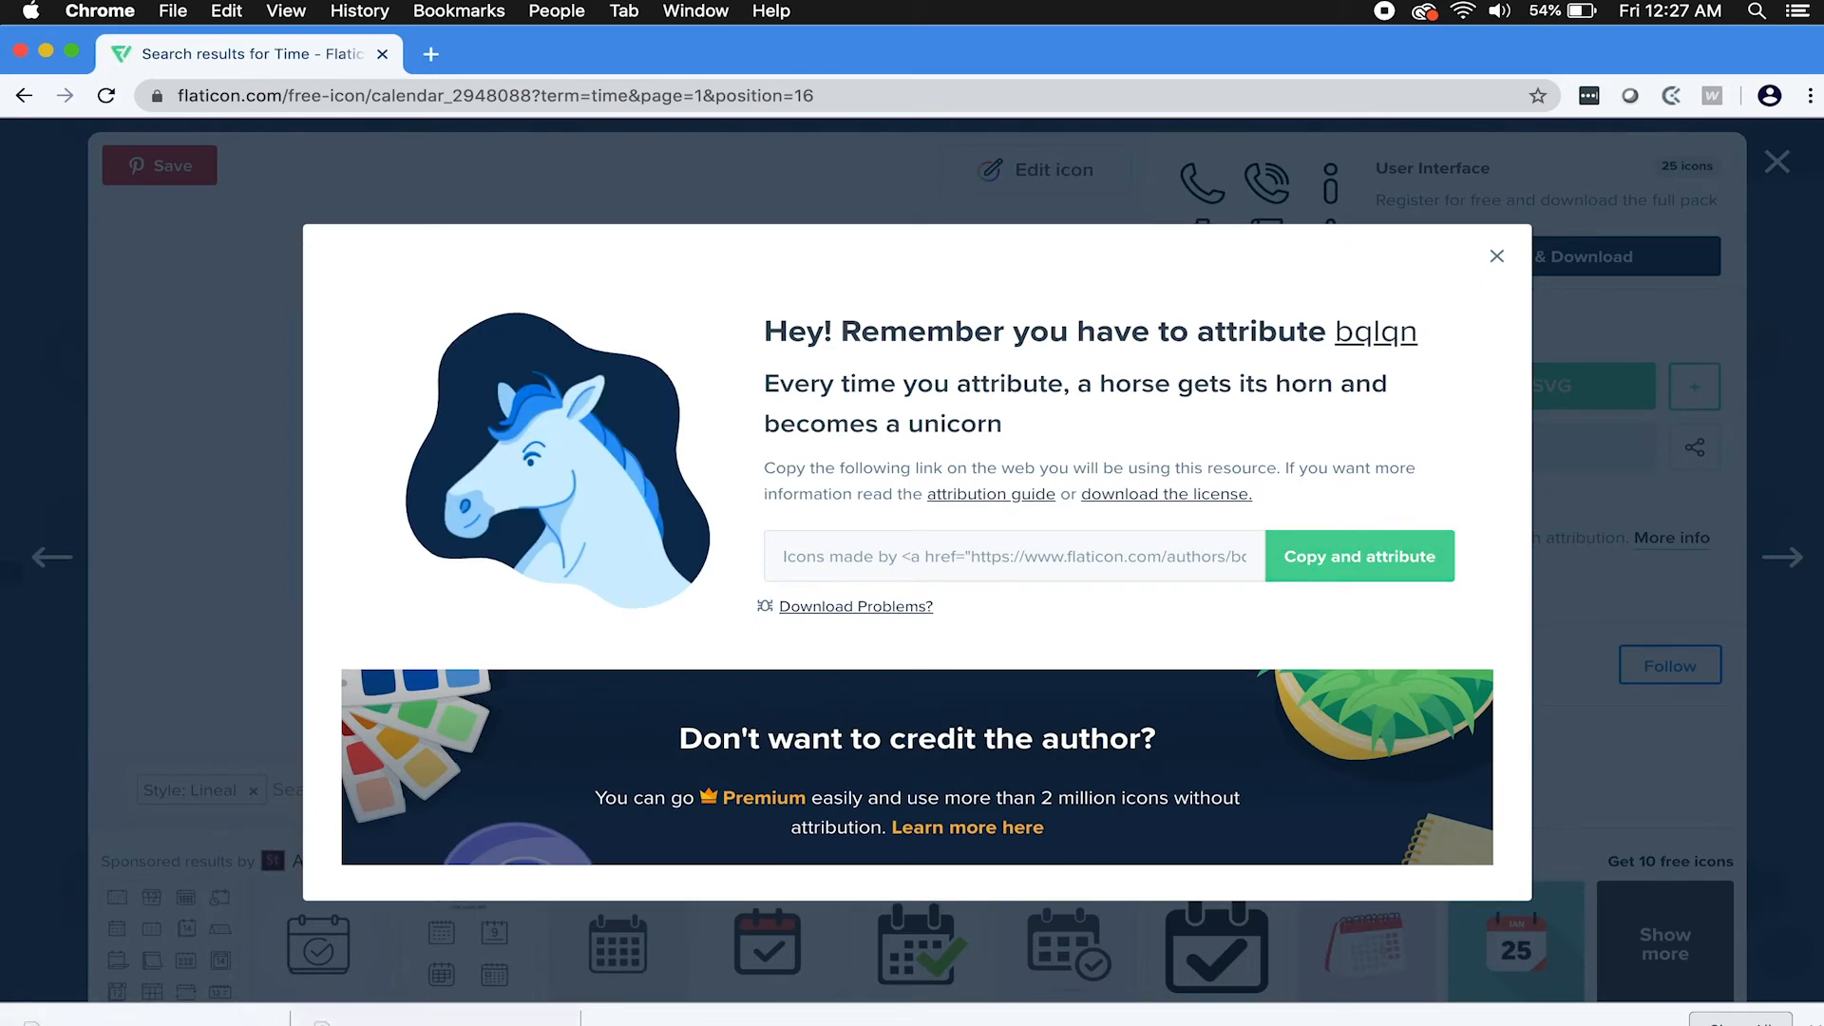
Reveal the downloaded calendar.svg in Finder's Downloads folder and clear the browser window off the desktop.
click(271, 1018)
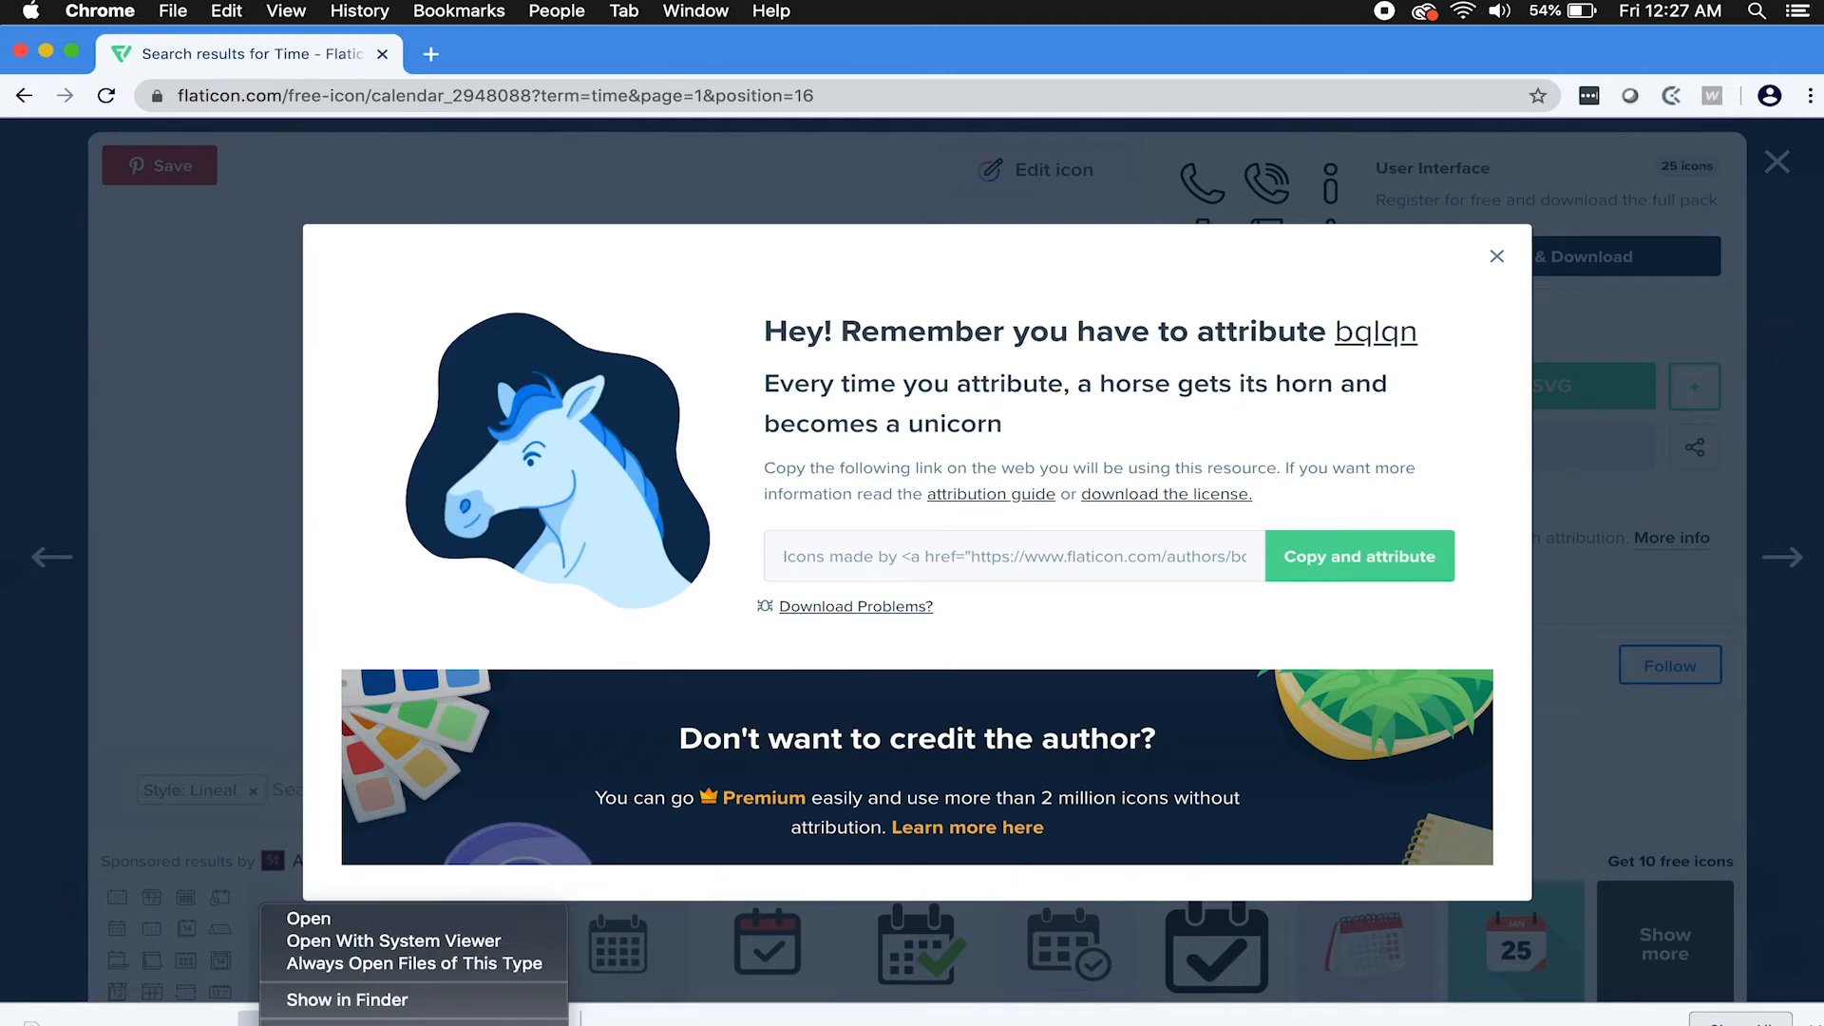
click(328, 999)
drag(137, 43, 169, 114)
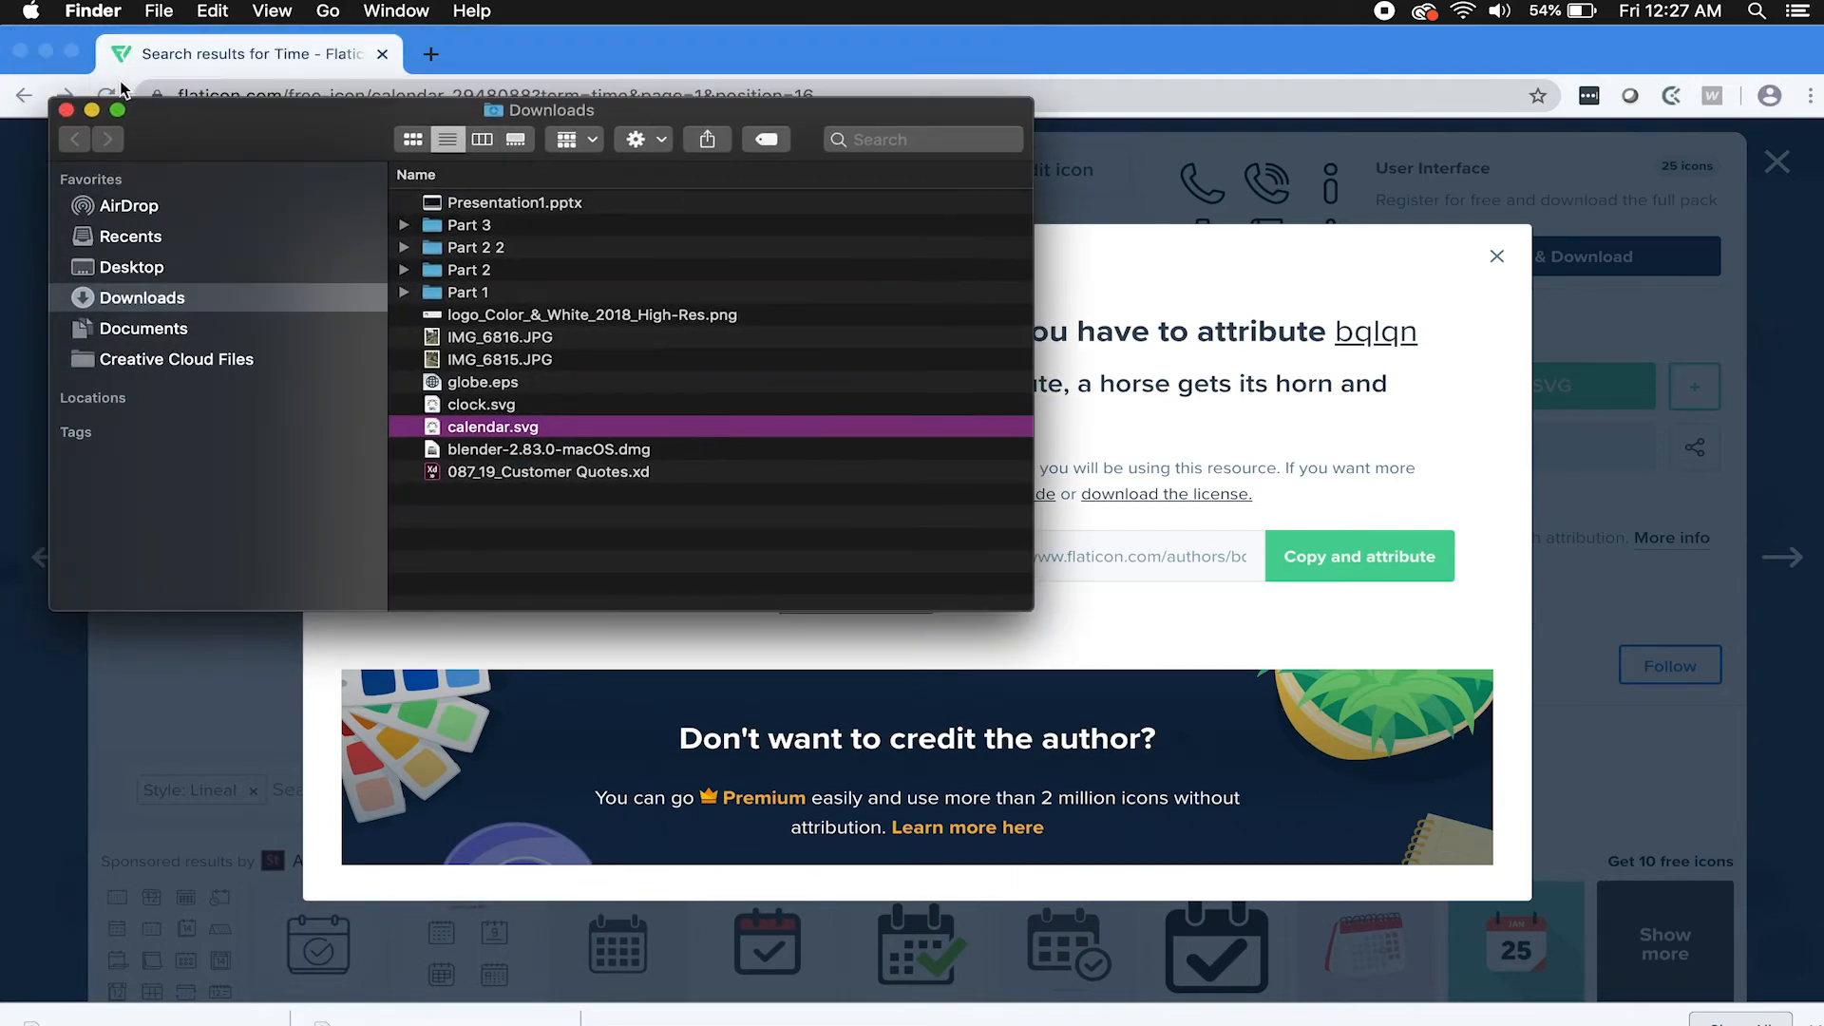
click(45, 50)
click(49, 51)
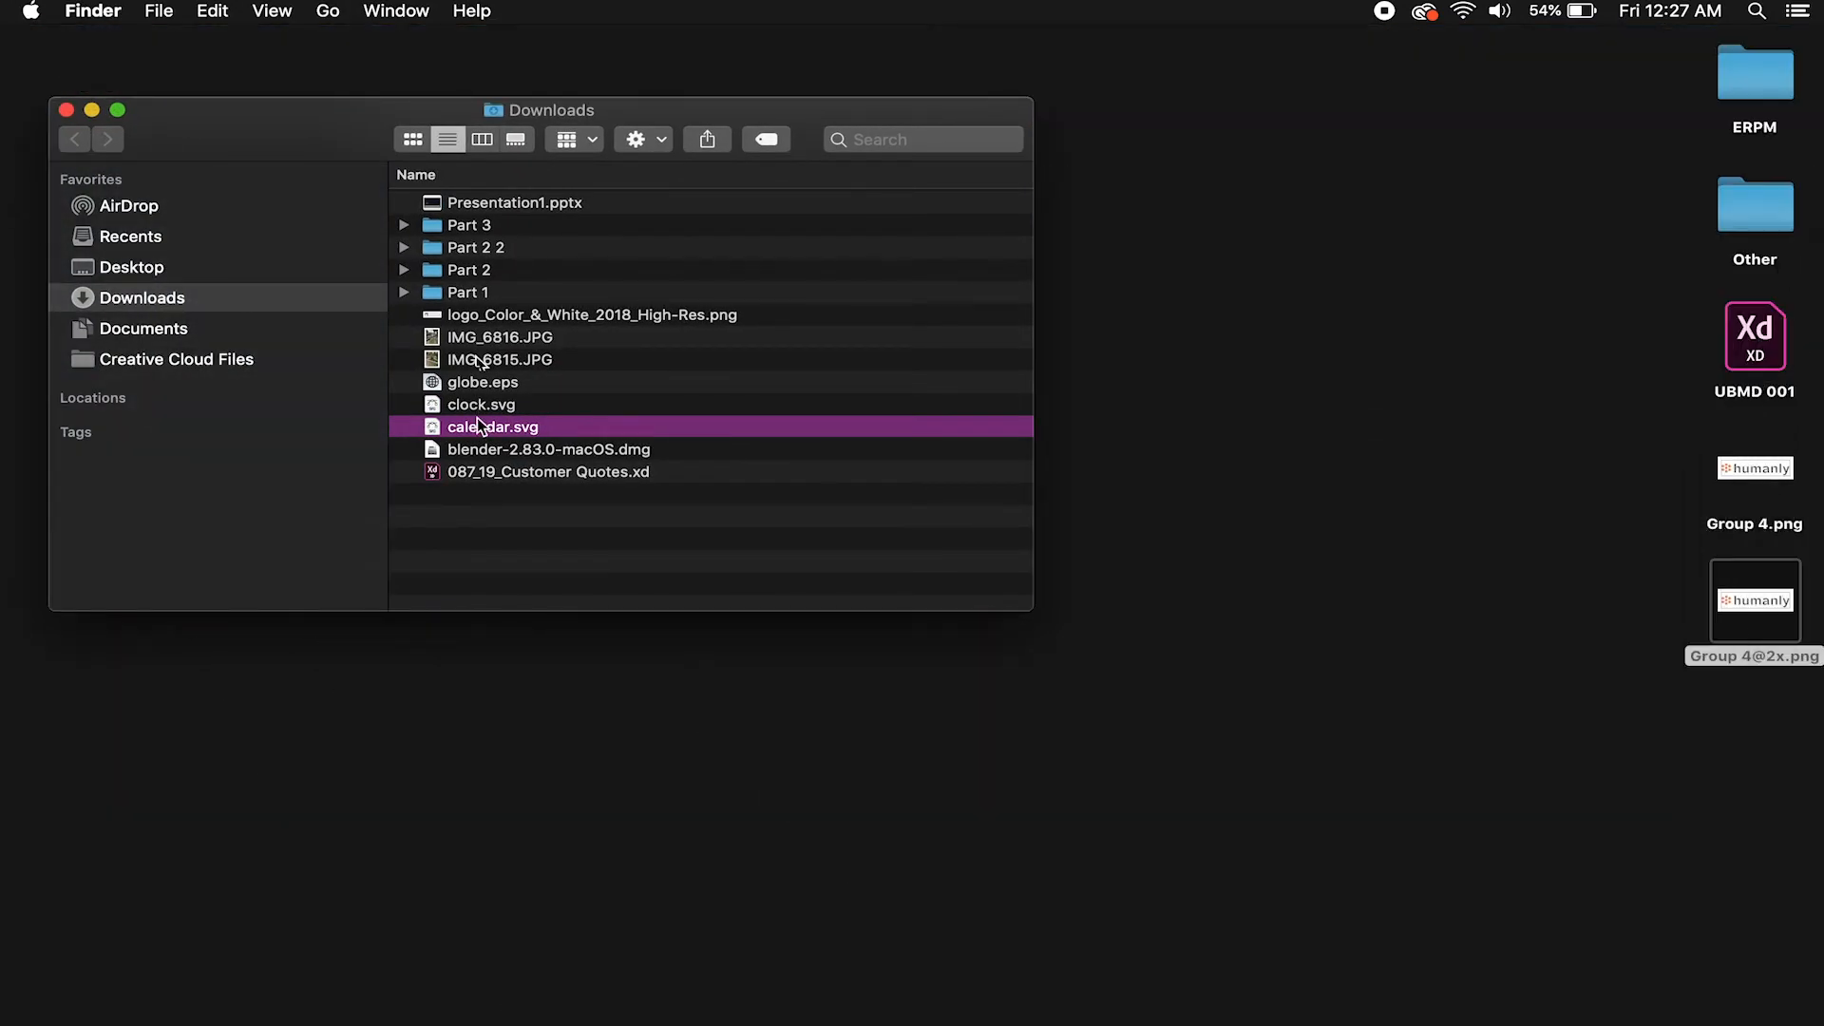
Move clock.svg and calendar.svg from Downloads to the desktop and close the folder window.
super+click(491, 407)
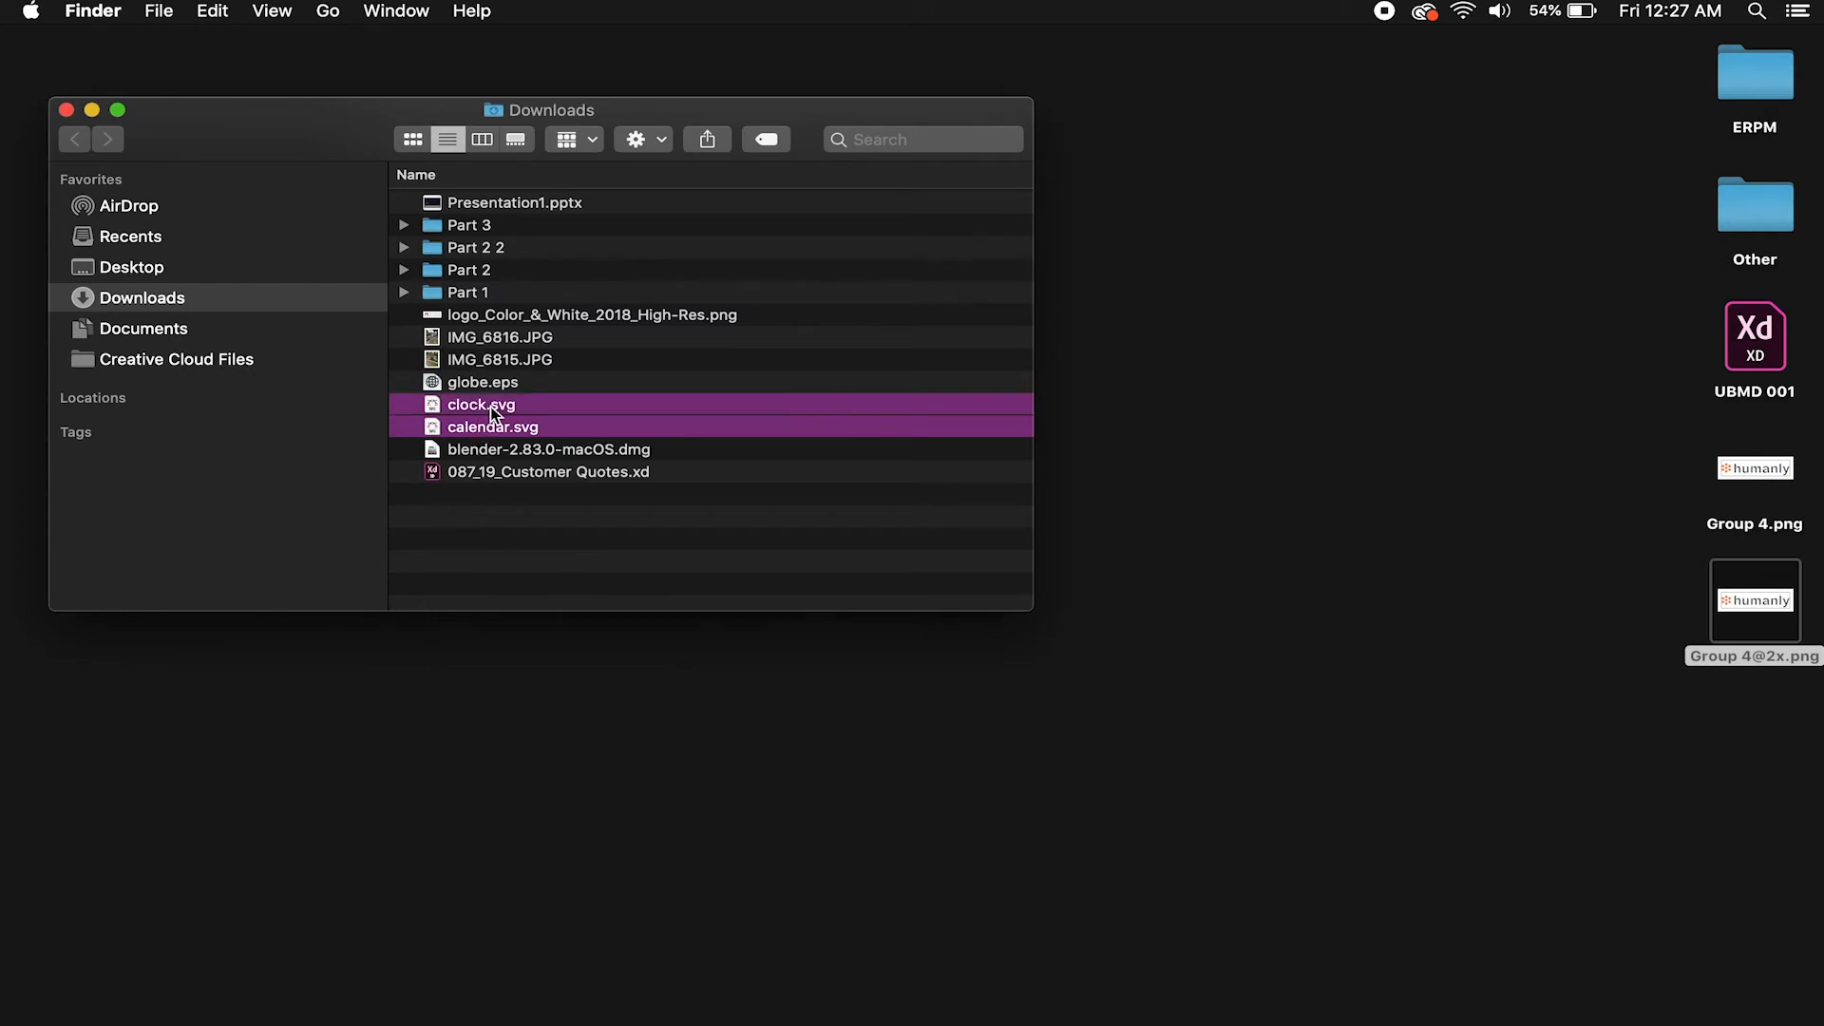
drag(479, 407, 1082, 395)
click(66, 110)
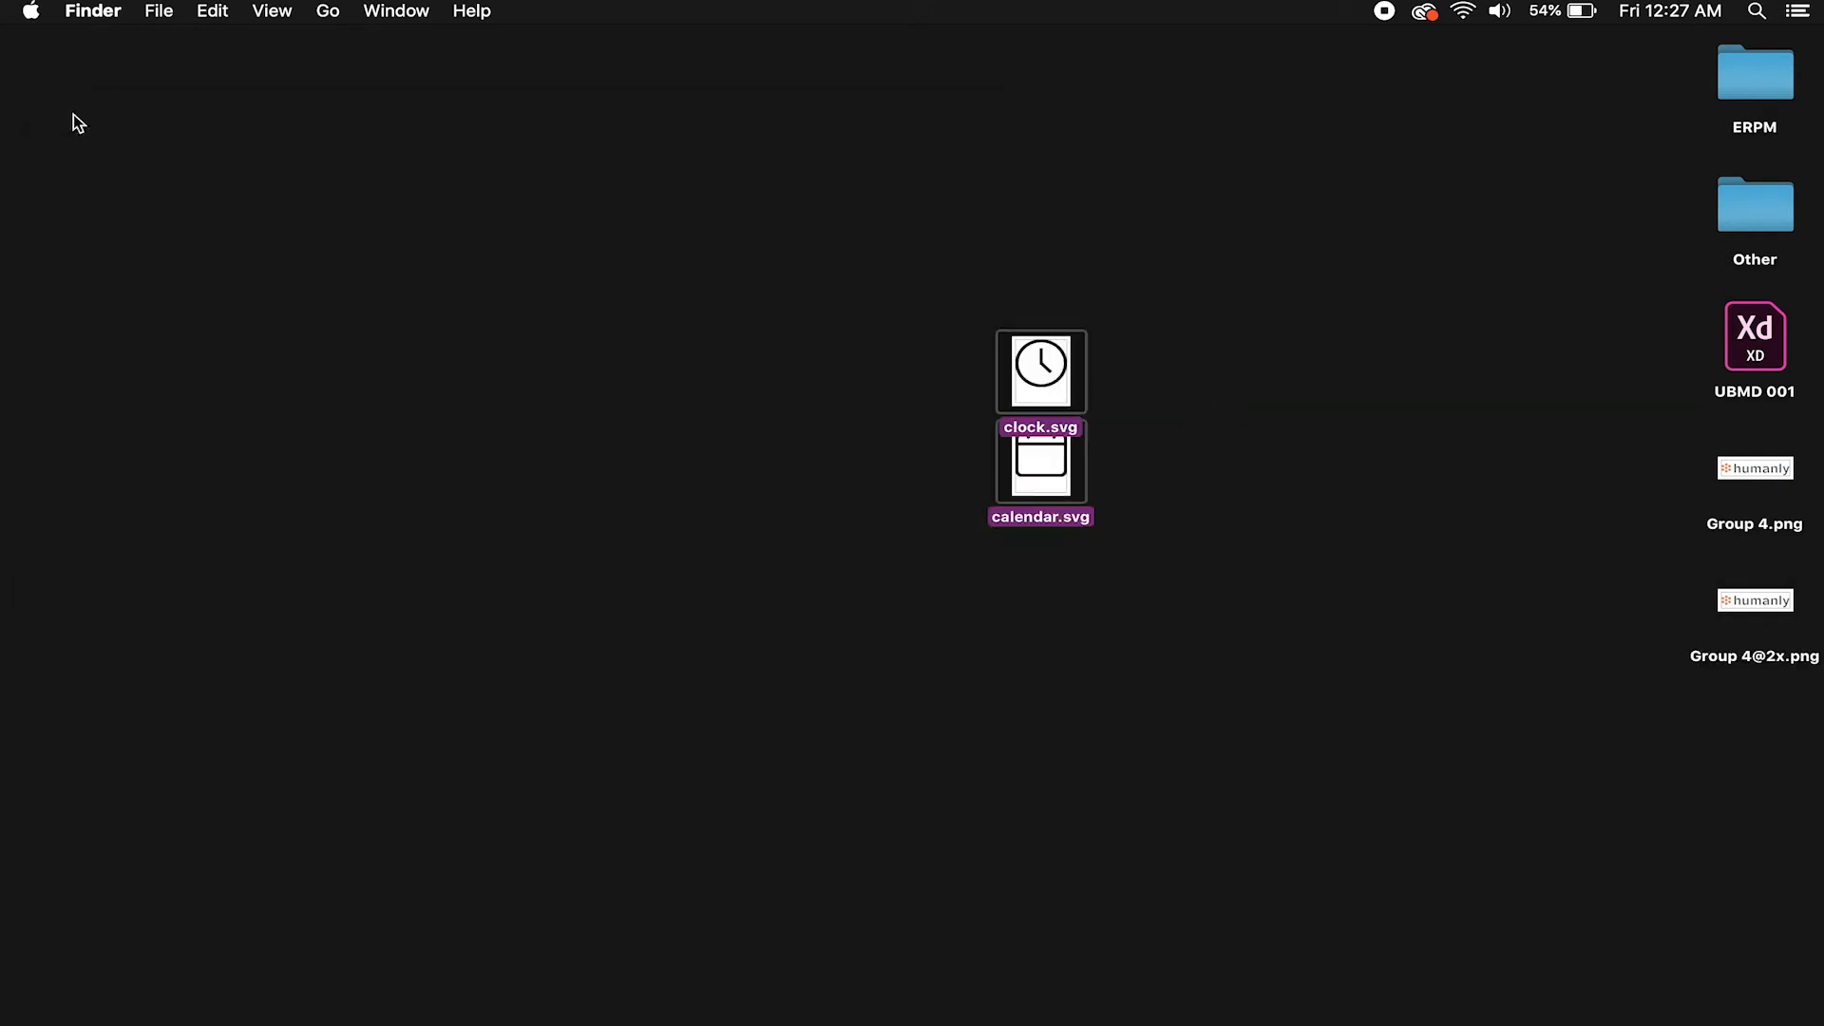
Switch to Adobe XD and narrow its window so the two SVG files on the desktop are accessible beside it.
click(1406, 1002)
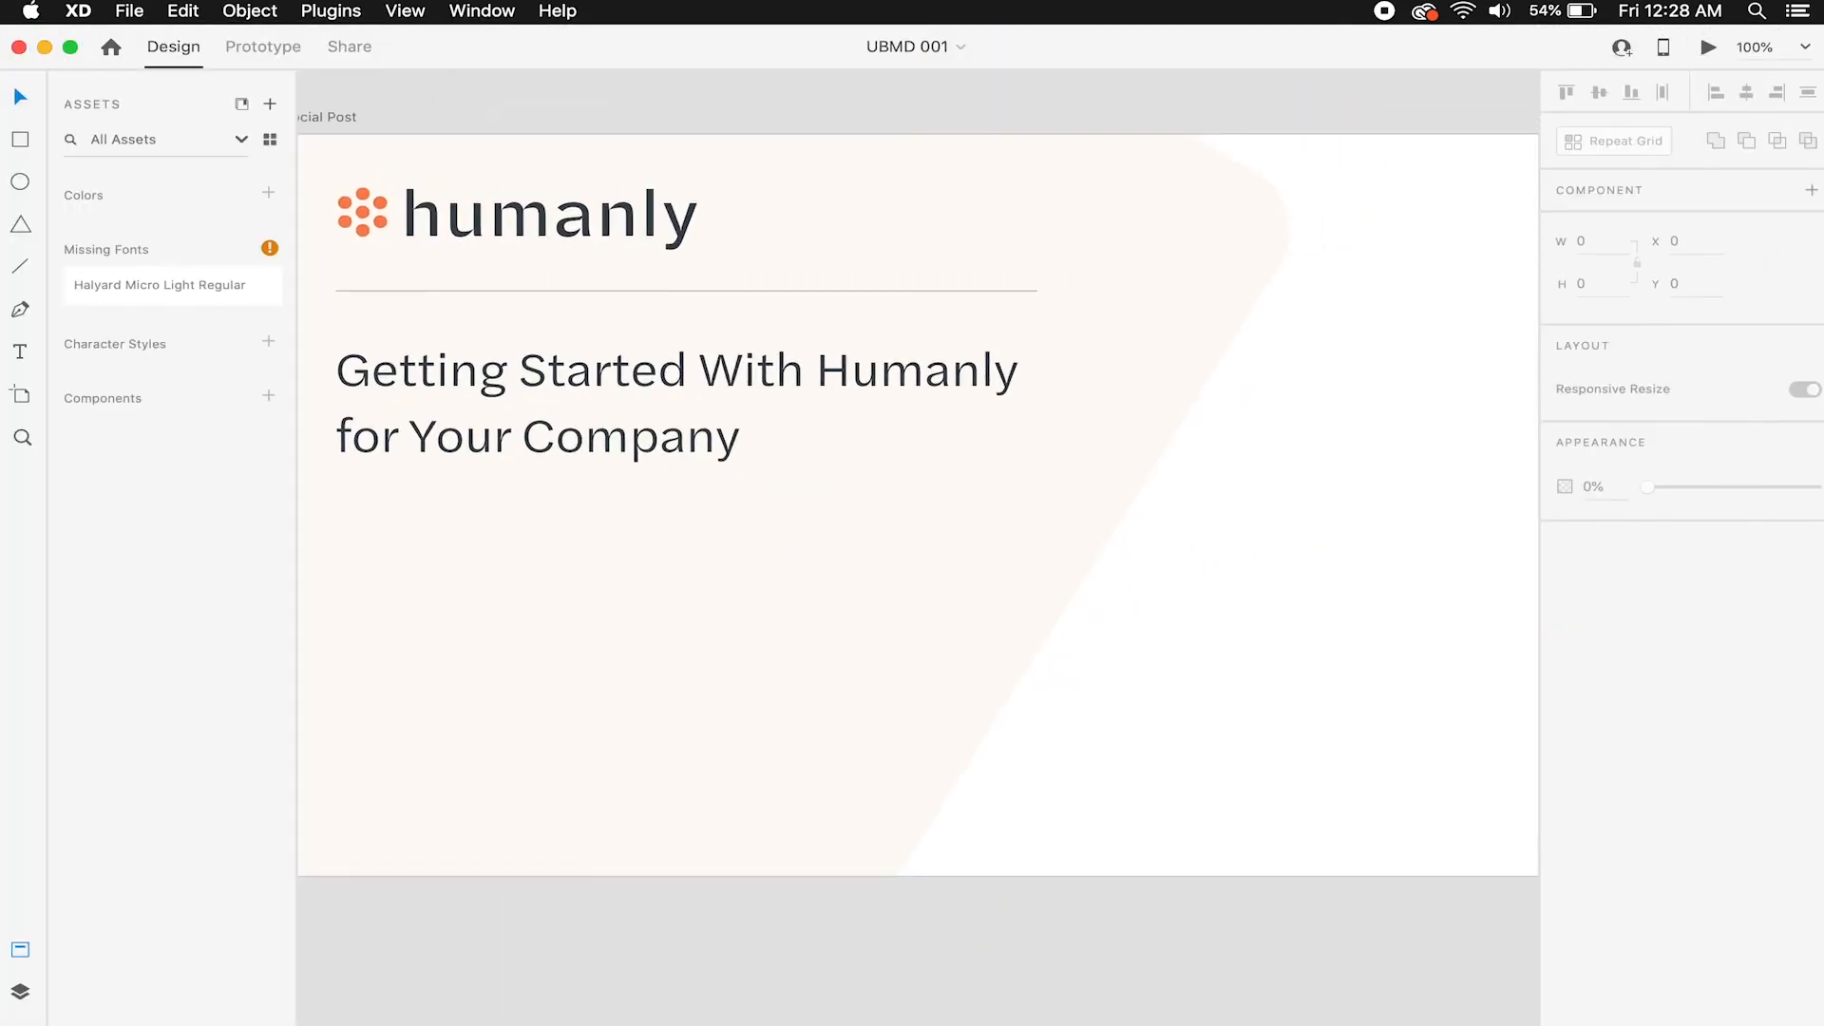
drag(1538, 293, 969, 294)
click(1217, 388)
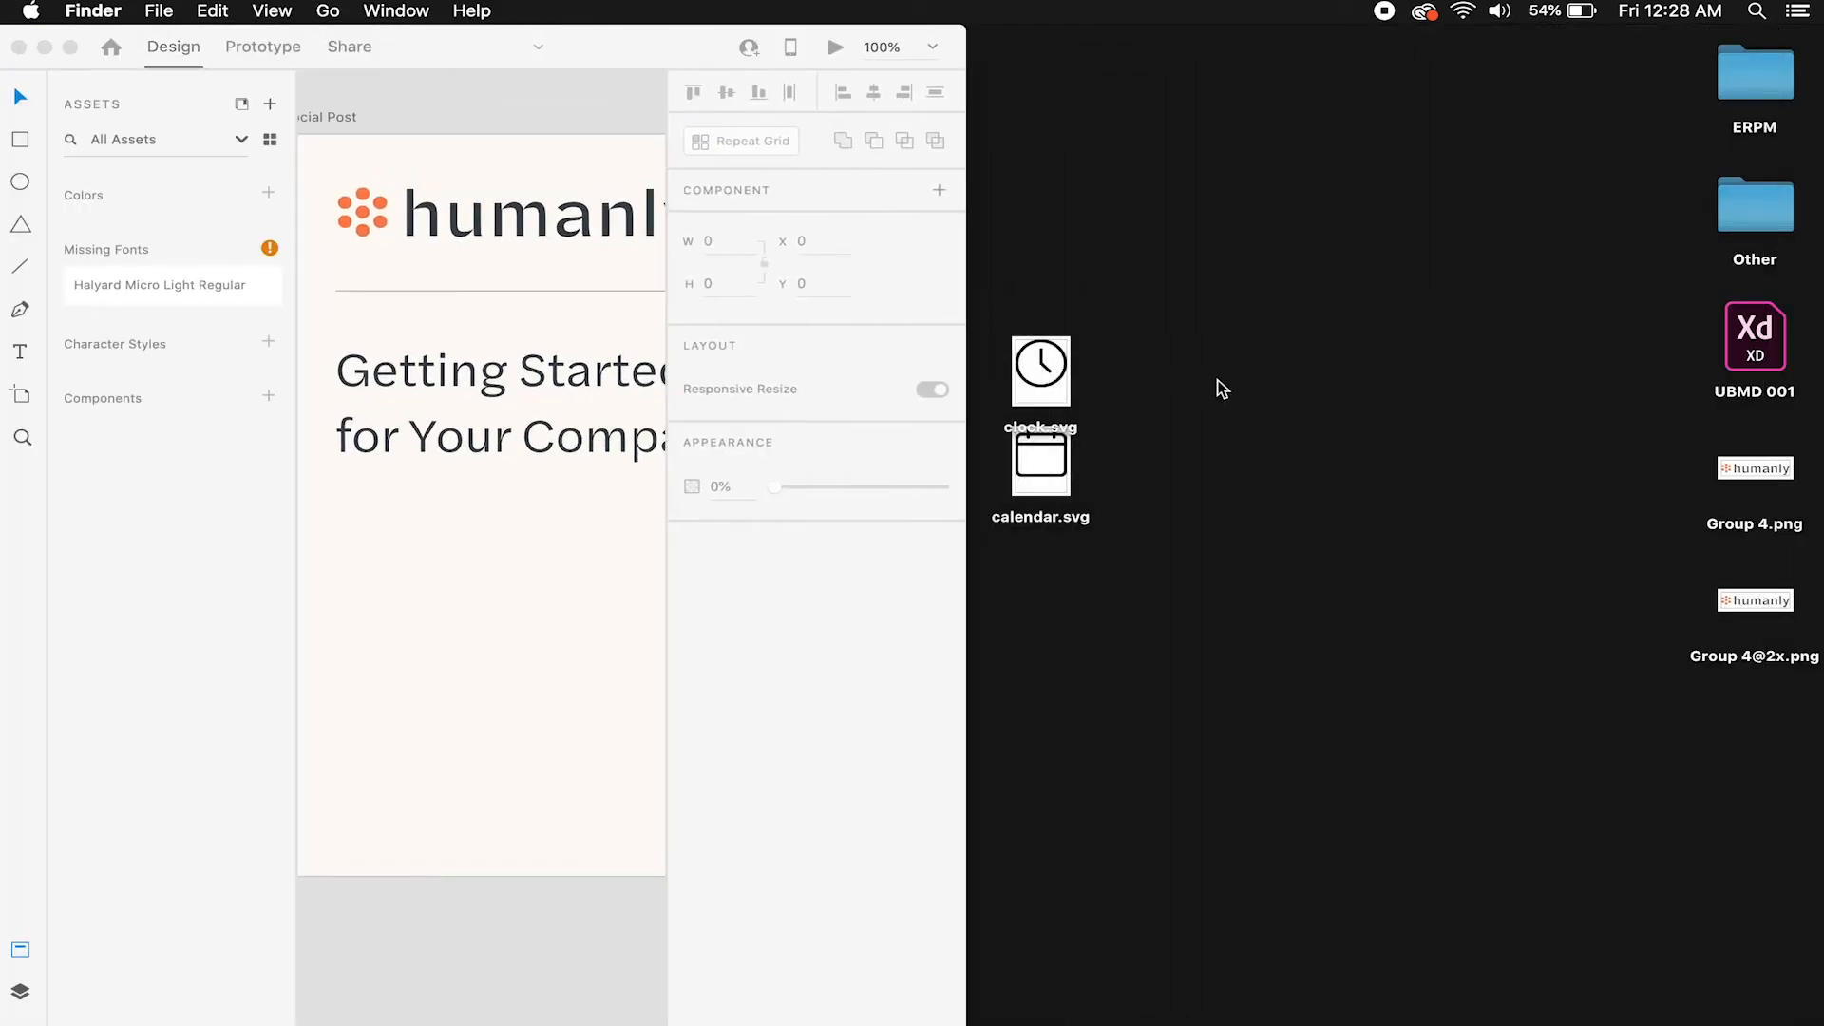
click(1059, 373)
drag(1059, 373, 507, 605)
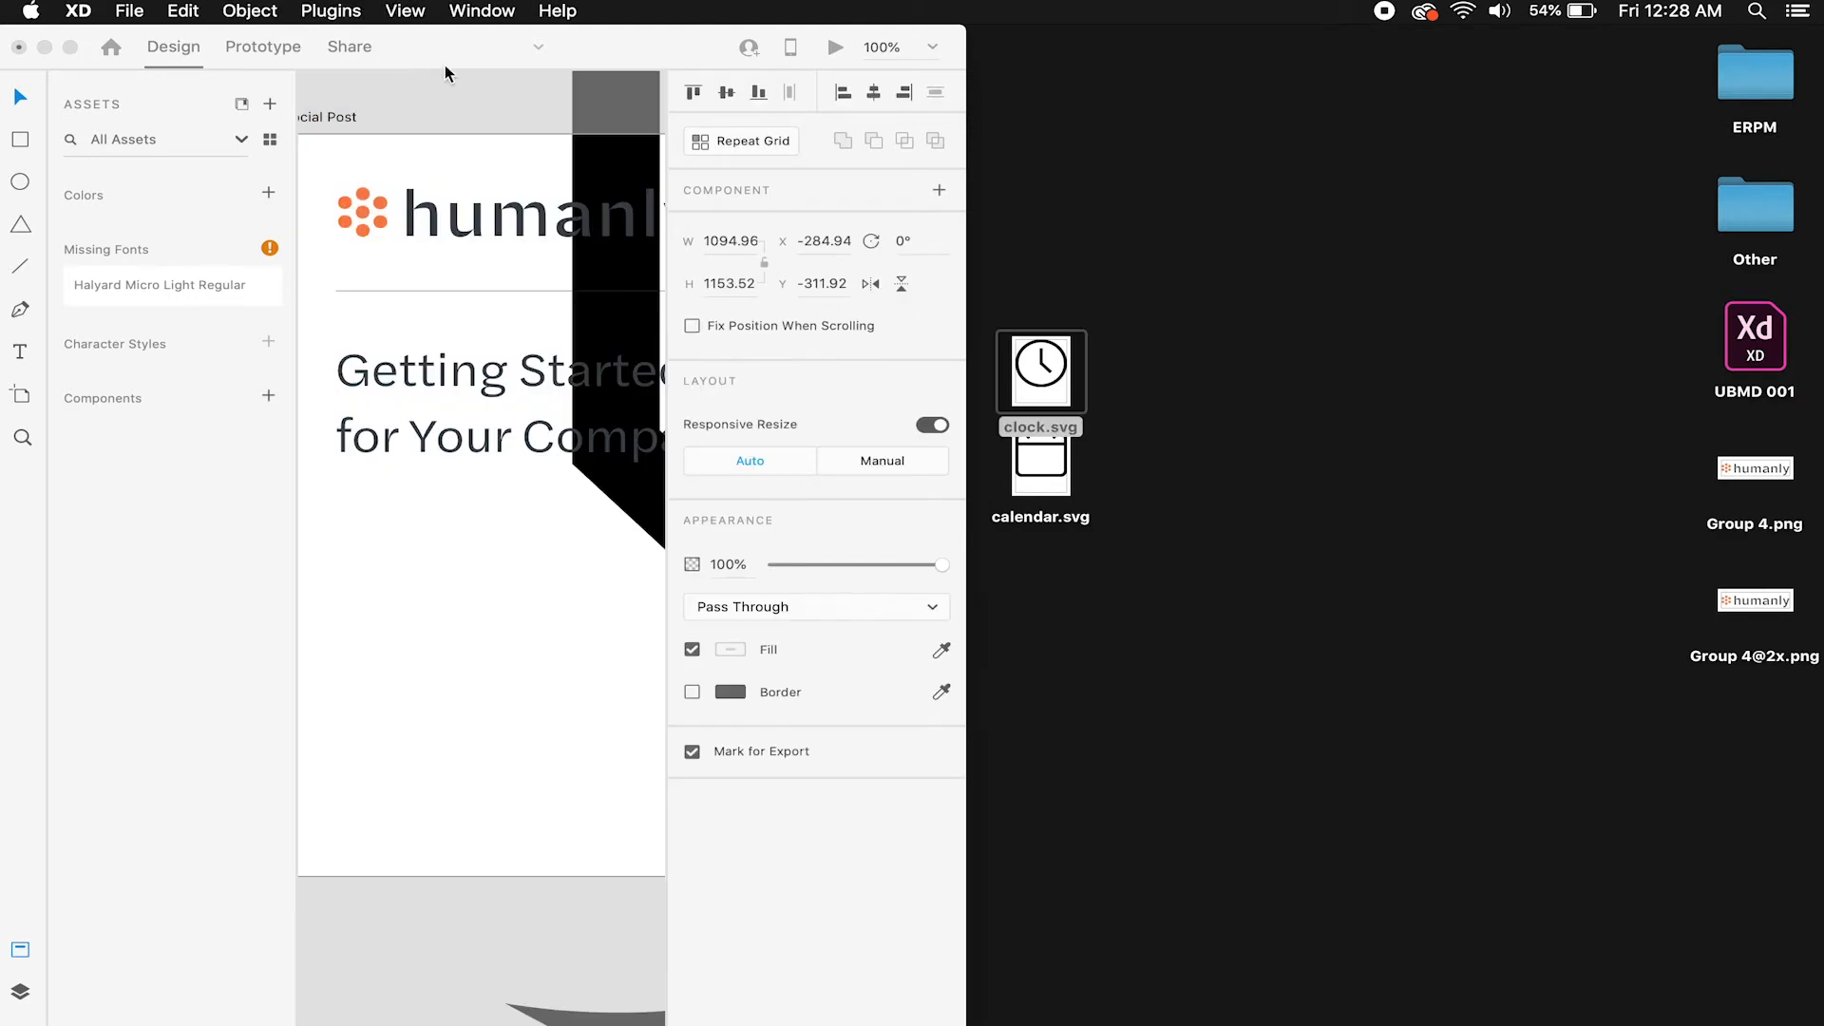
scroll(525, 148, down, 5)
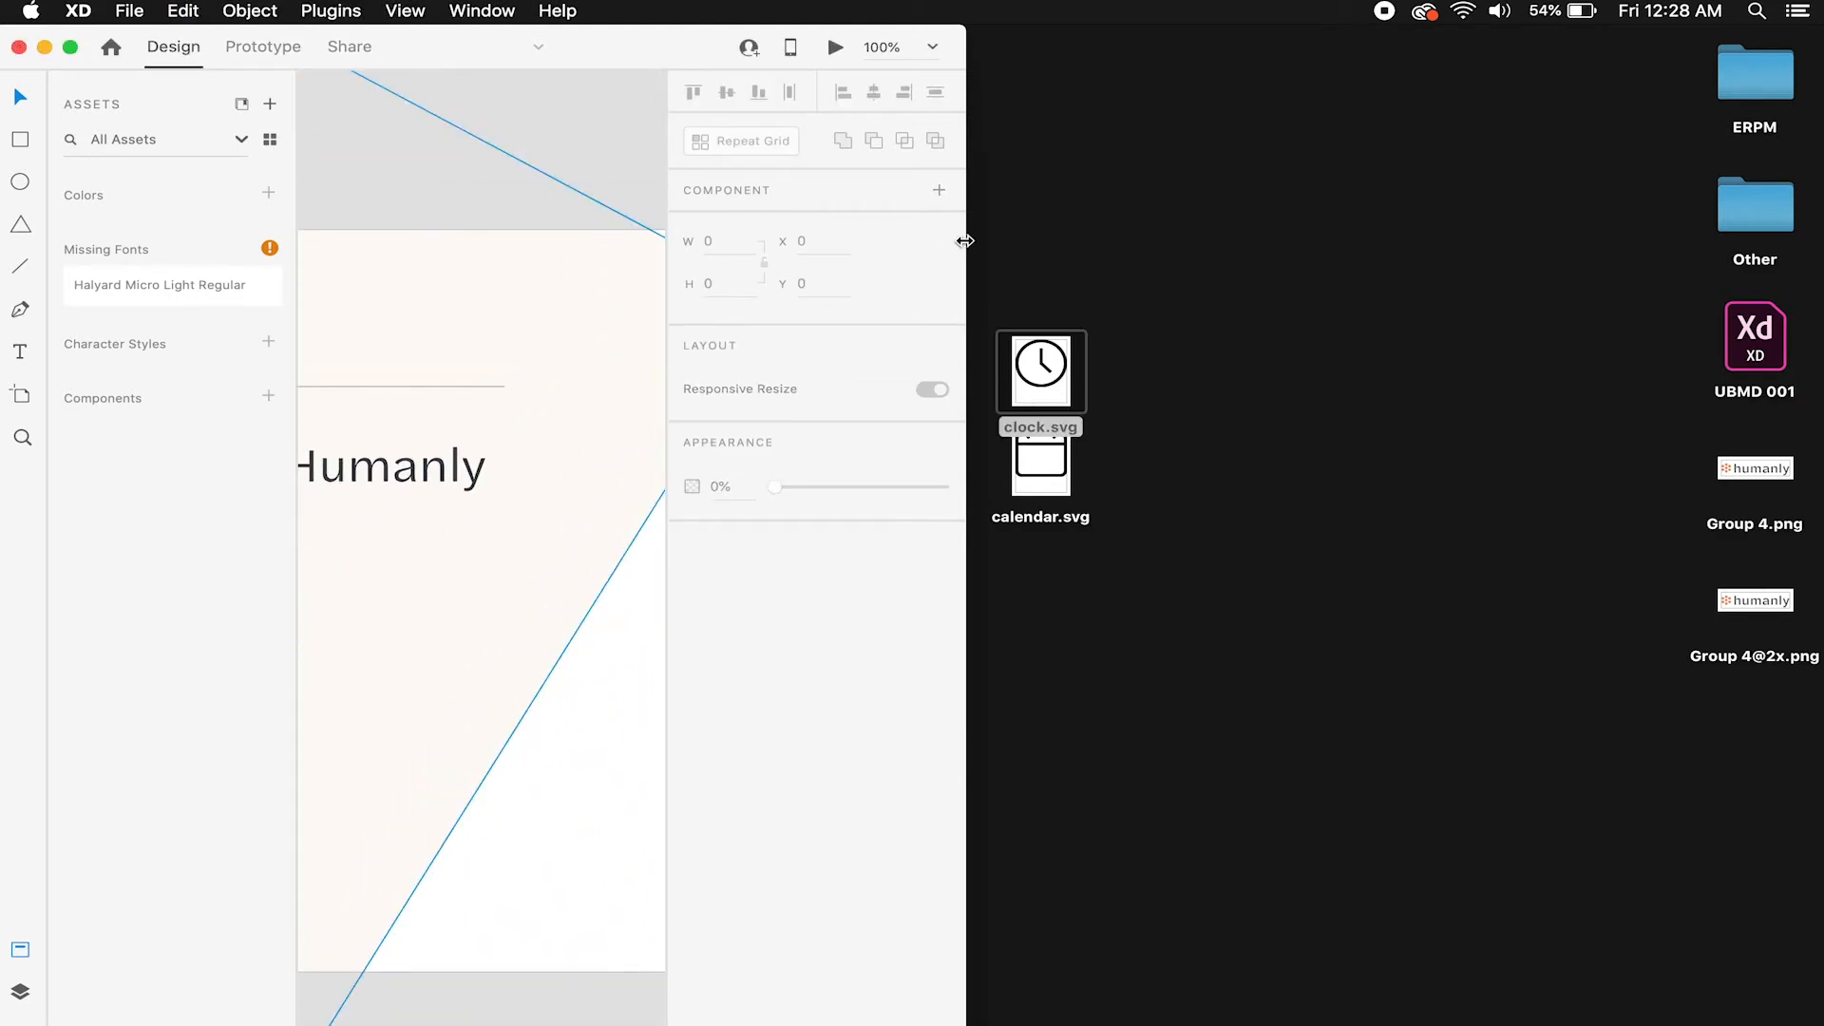
Import clock.svg and calendar.svg from the desktop near the Social Post artboard, without dropping them into the background shape.
drag(964, 240, 1022, 237)
drag(1064, 395, 628, 411)
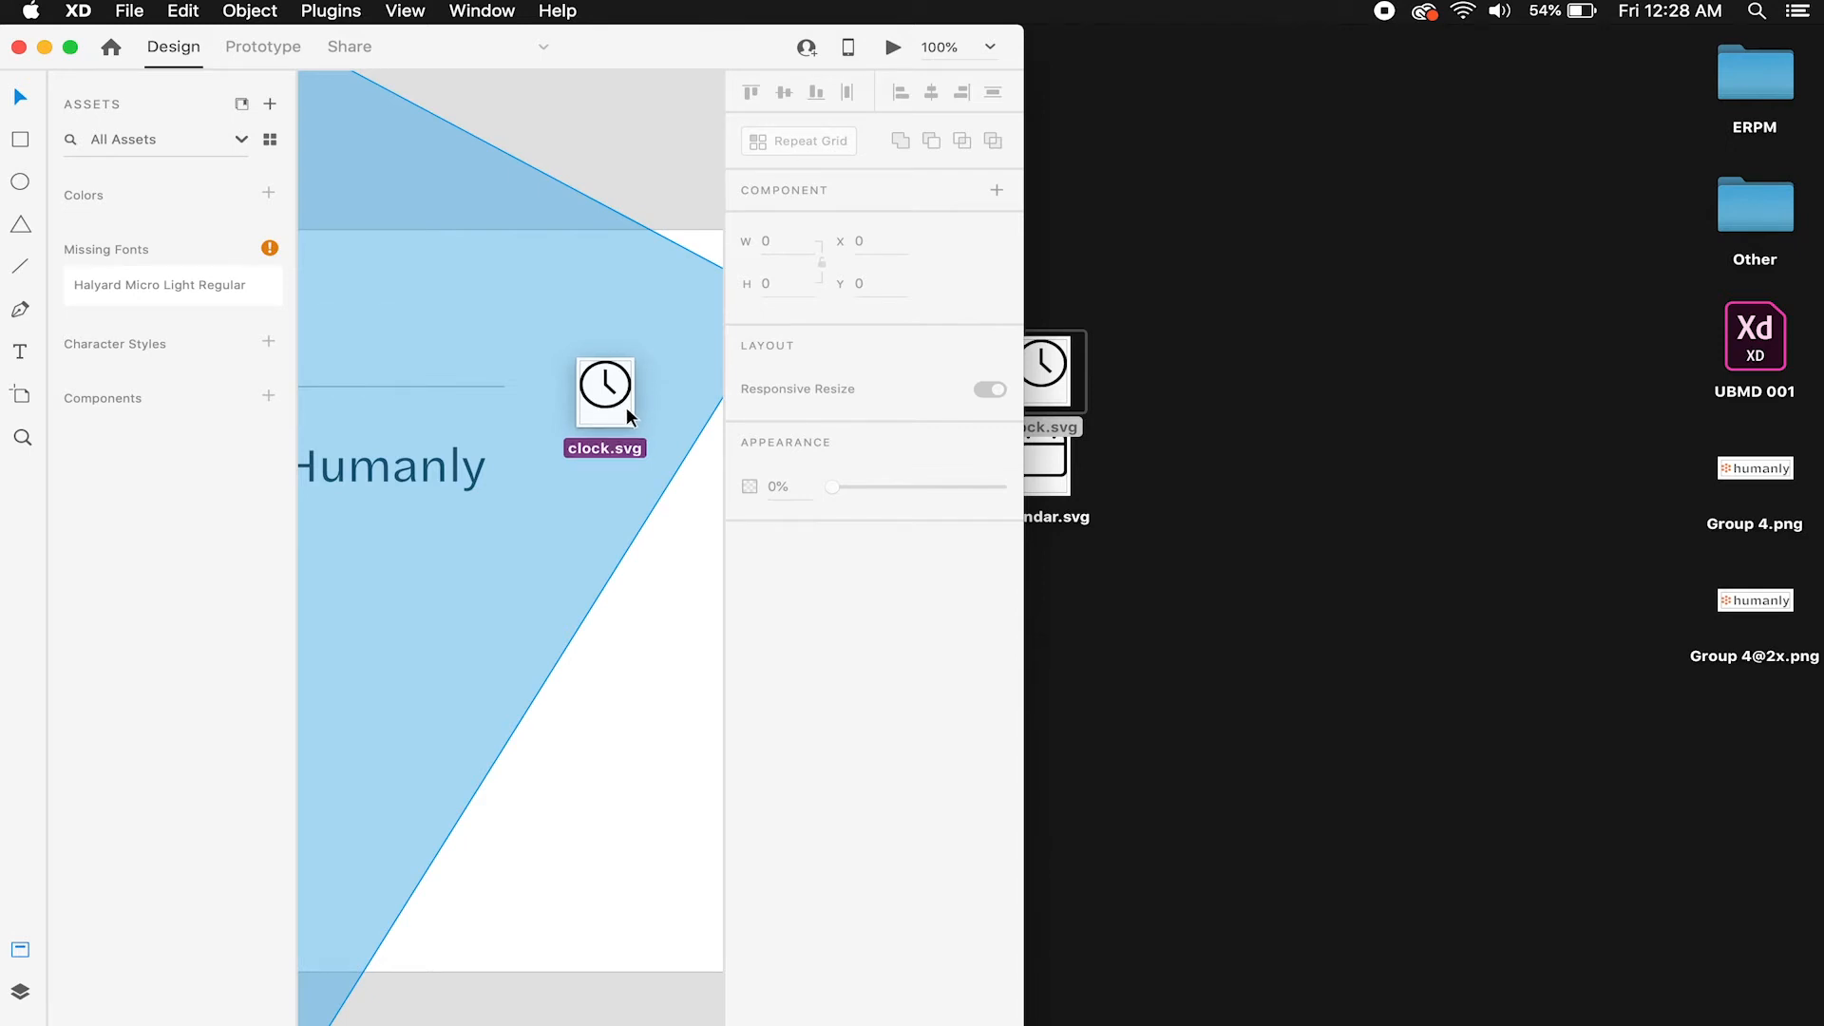
drag(629, 408, 693, 163)
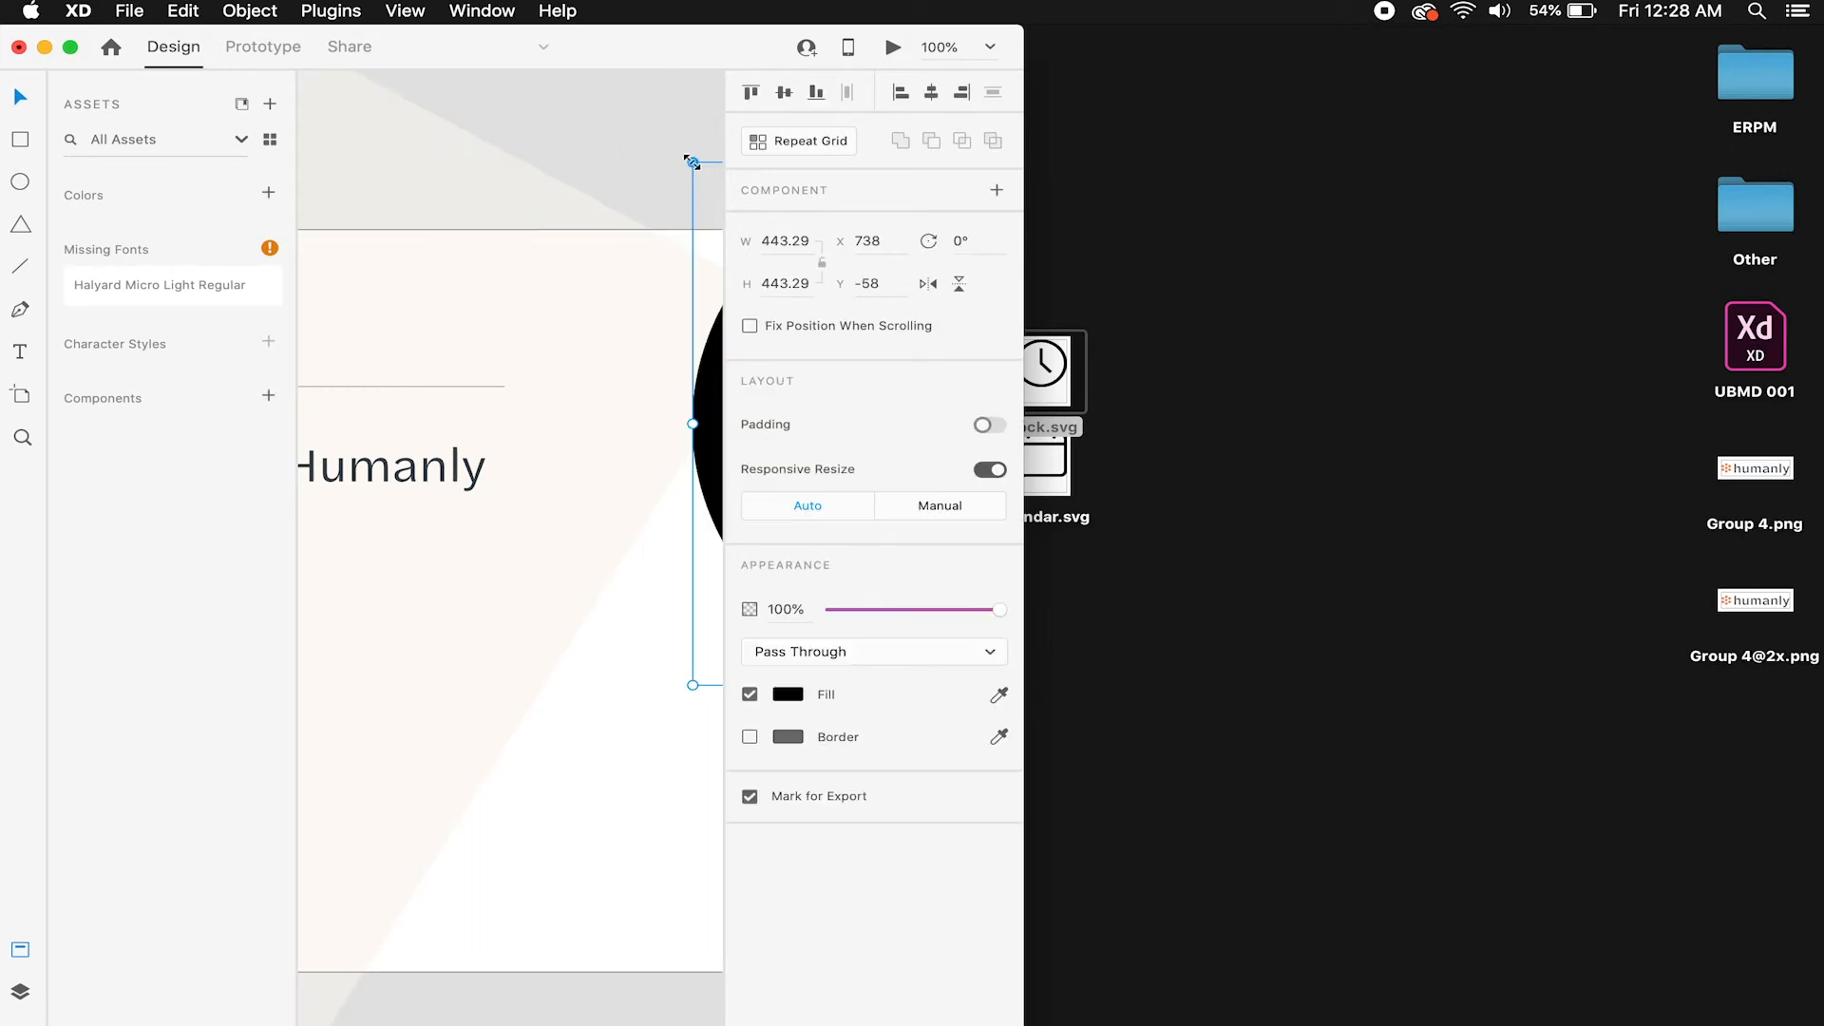
drag(1046, 461, 576, 941)
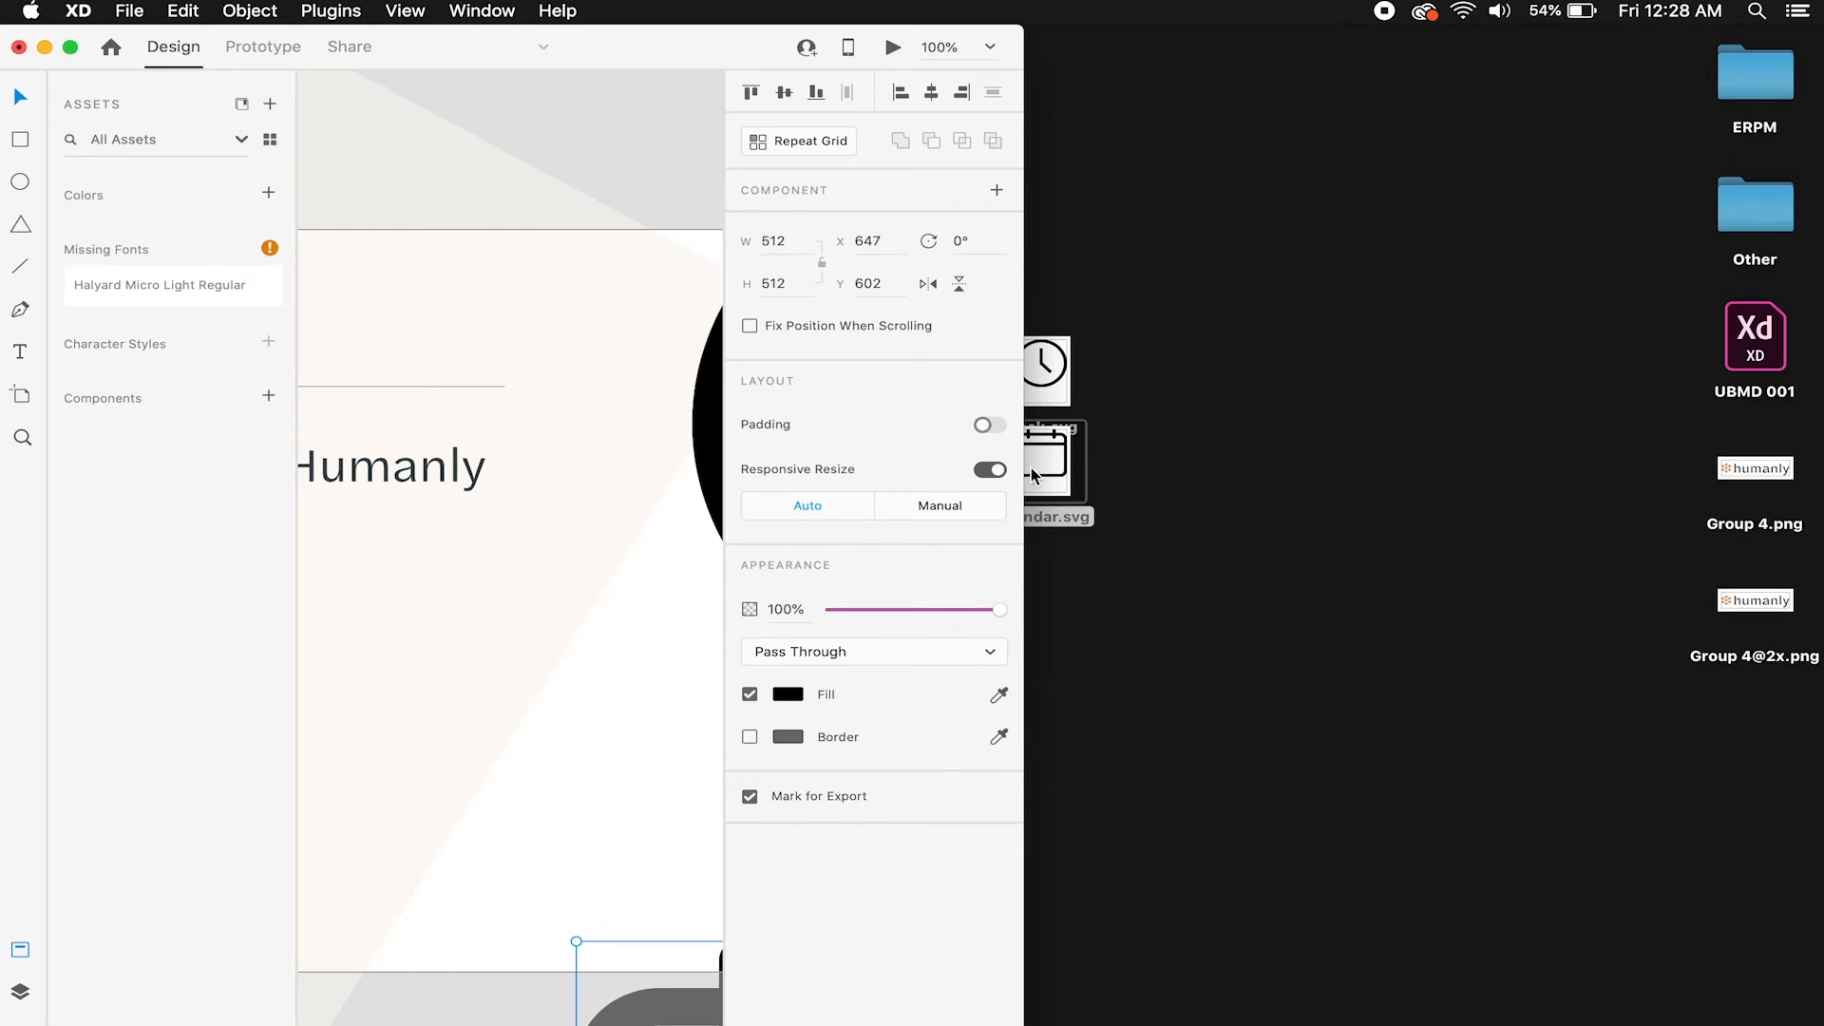
Widen the XD window to full width and move the clock icon inside the Social Post artboard, to about X 662, Y 35.
drag(1024, 463, 1821, 437)
click(1274, 150)
click(1167, 242)
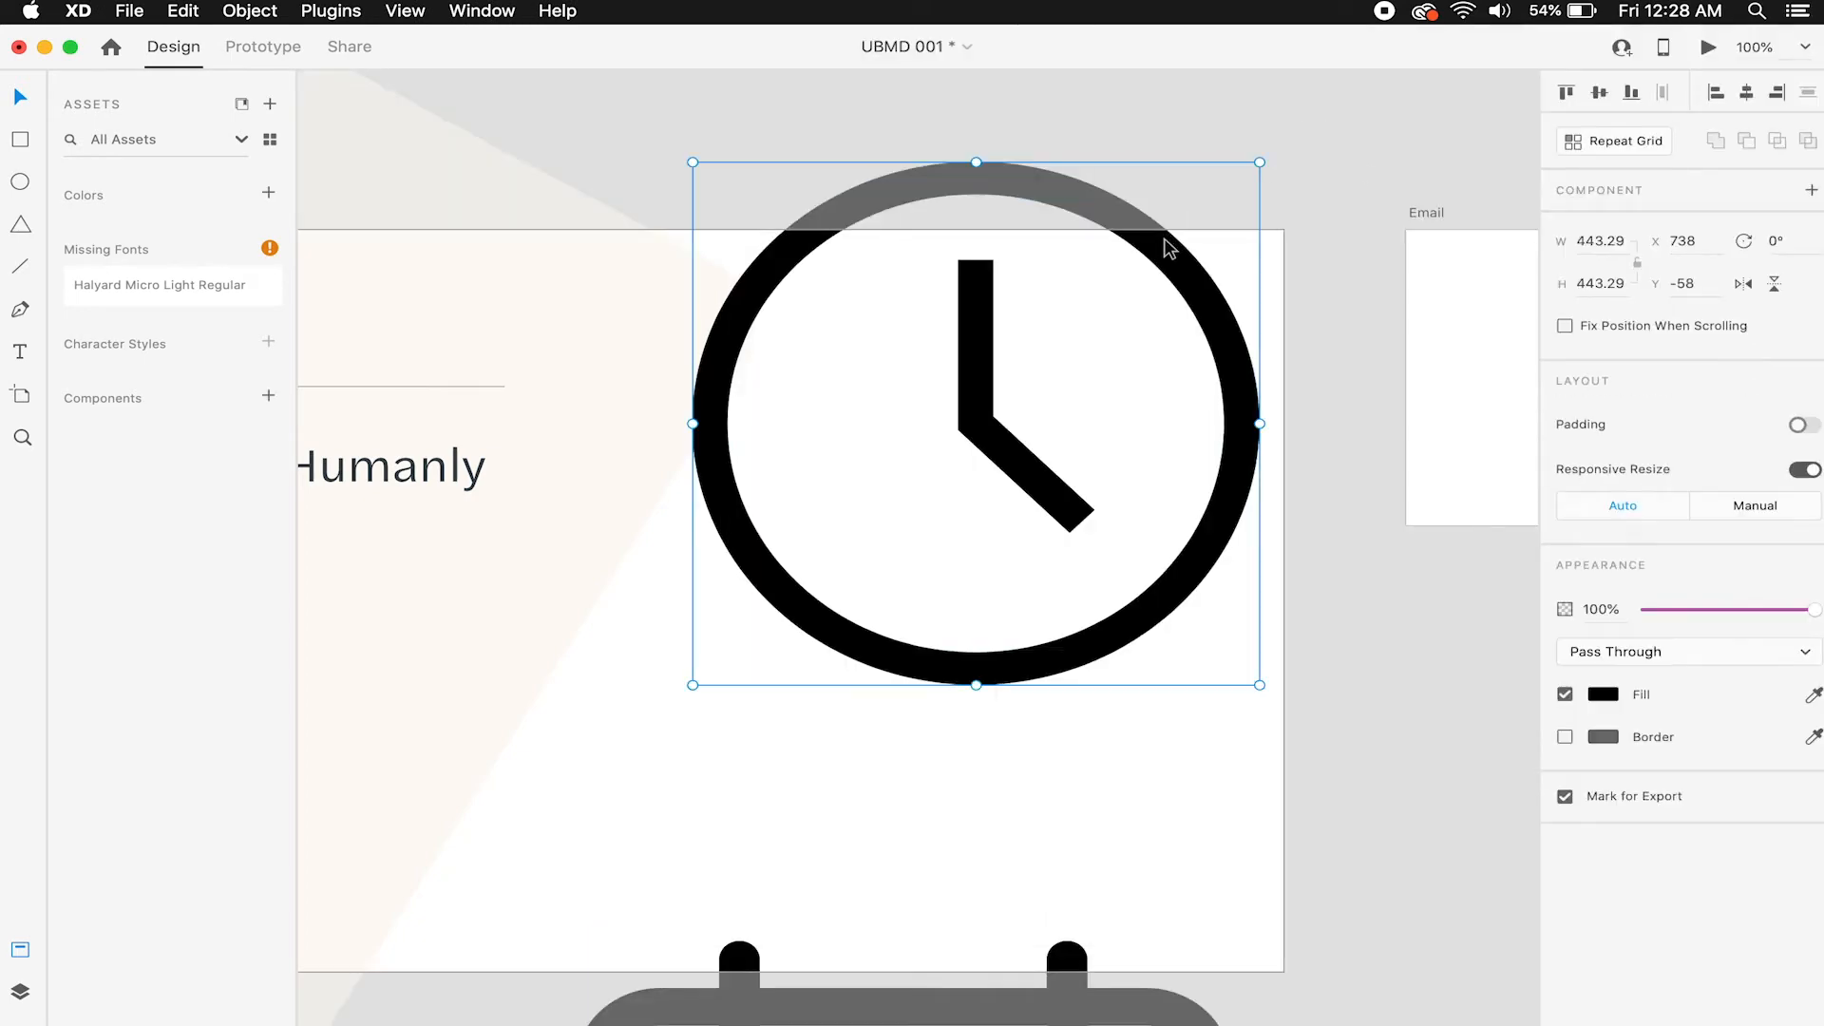
drag(1172, 264, 1075, 365)
scroll(1075, 365, down, 2)
scroll(1074, 366, down, 2)
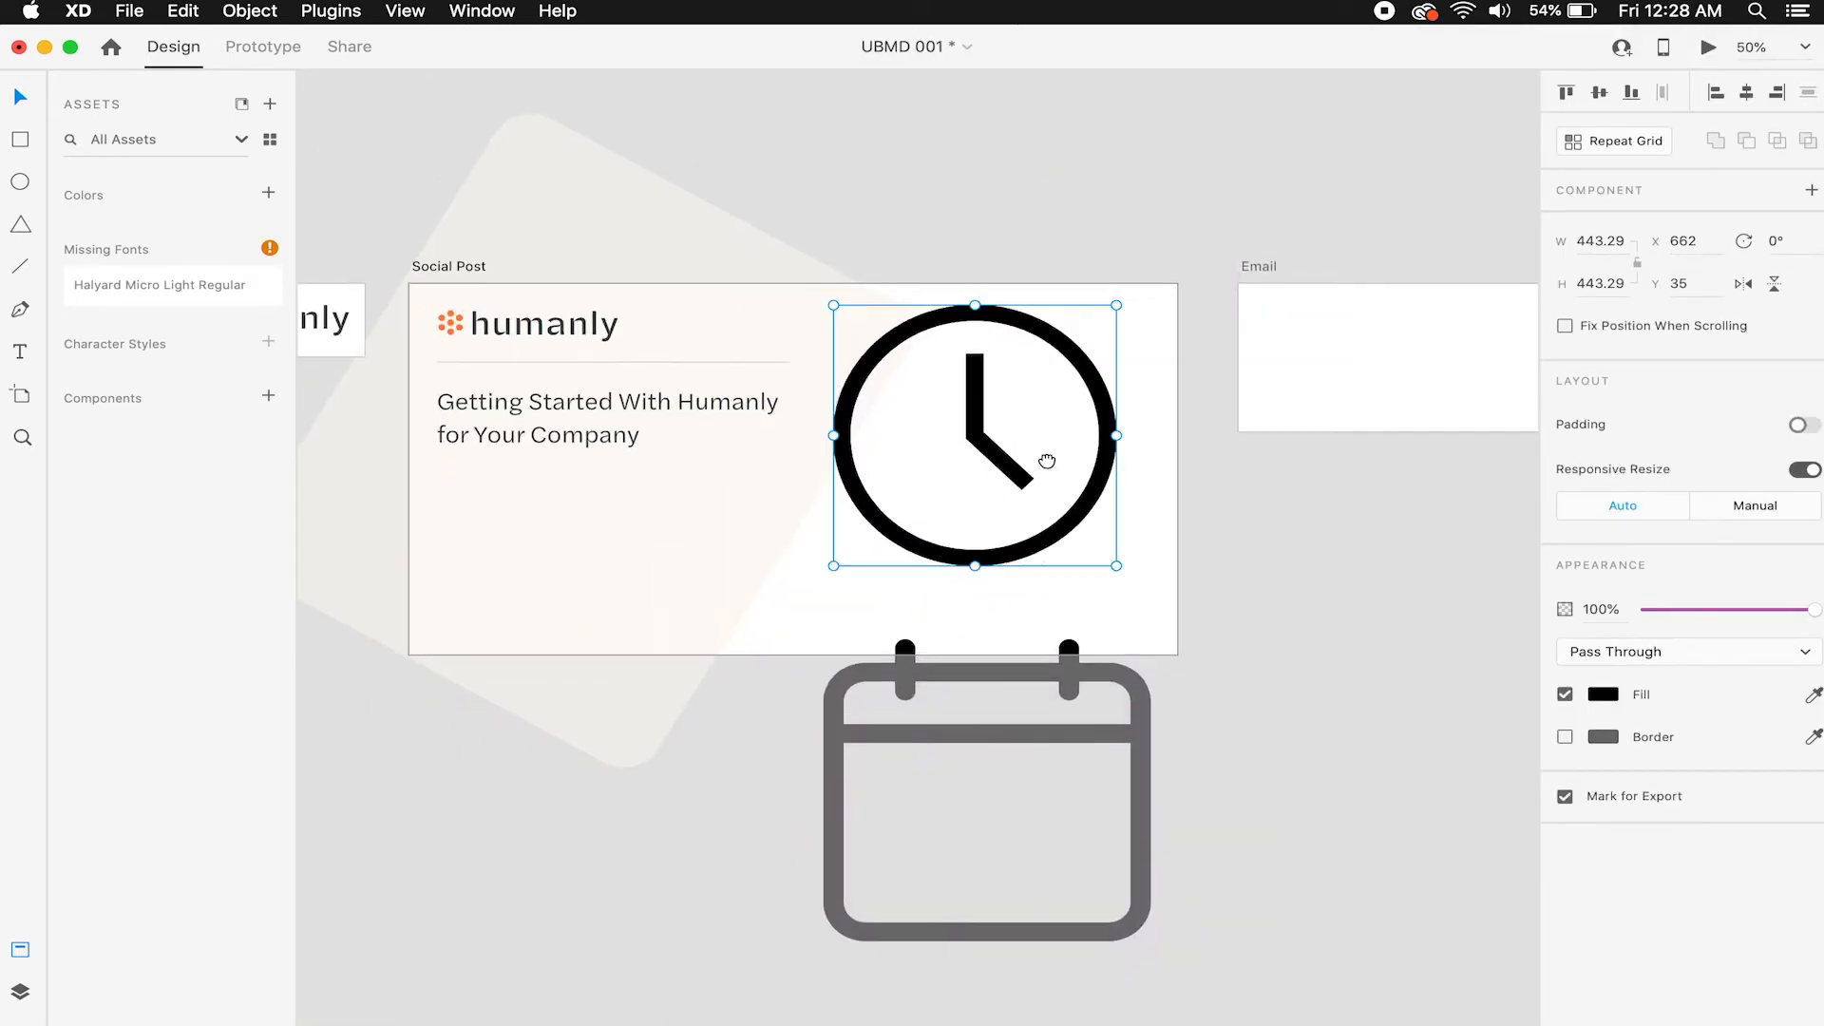
shift+click(1150, 561)
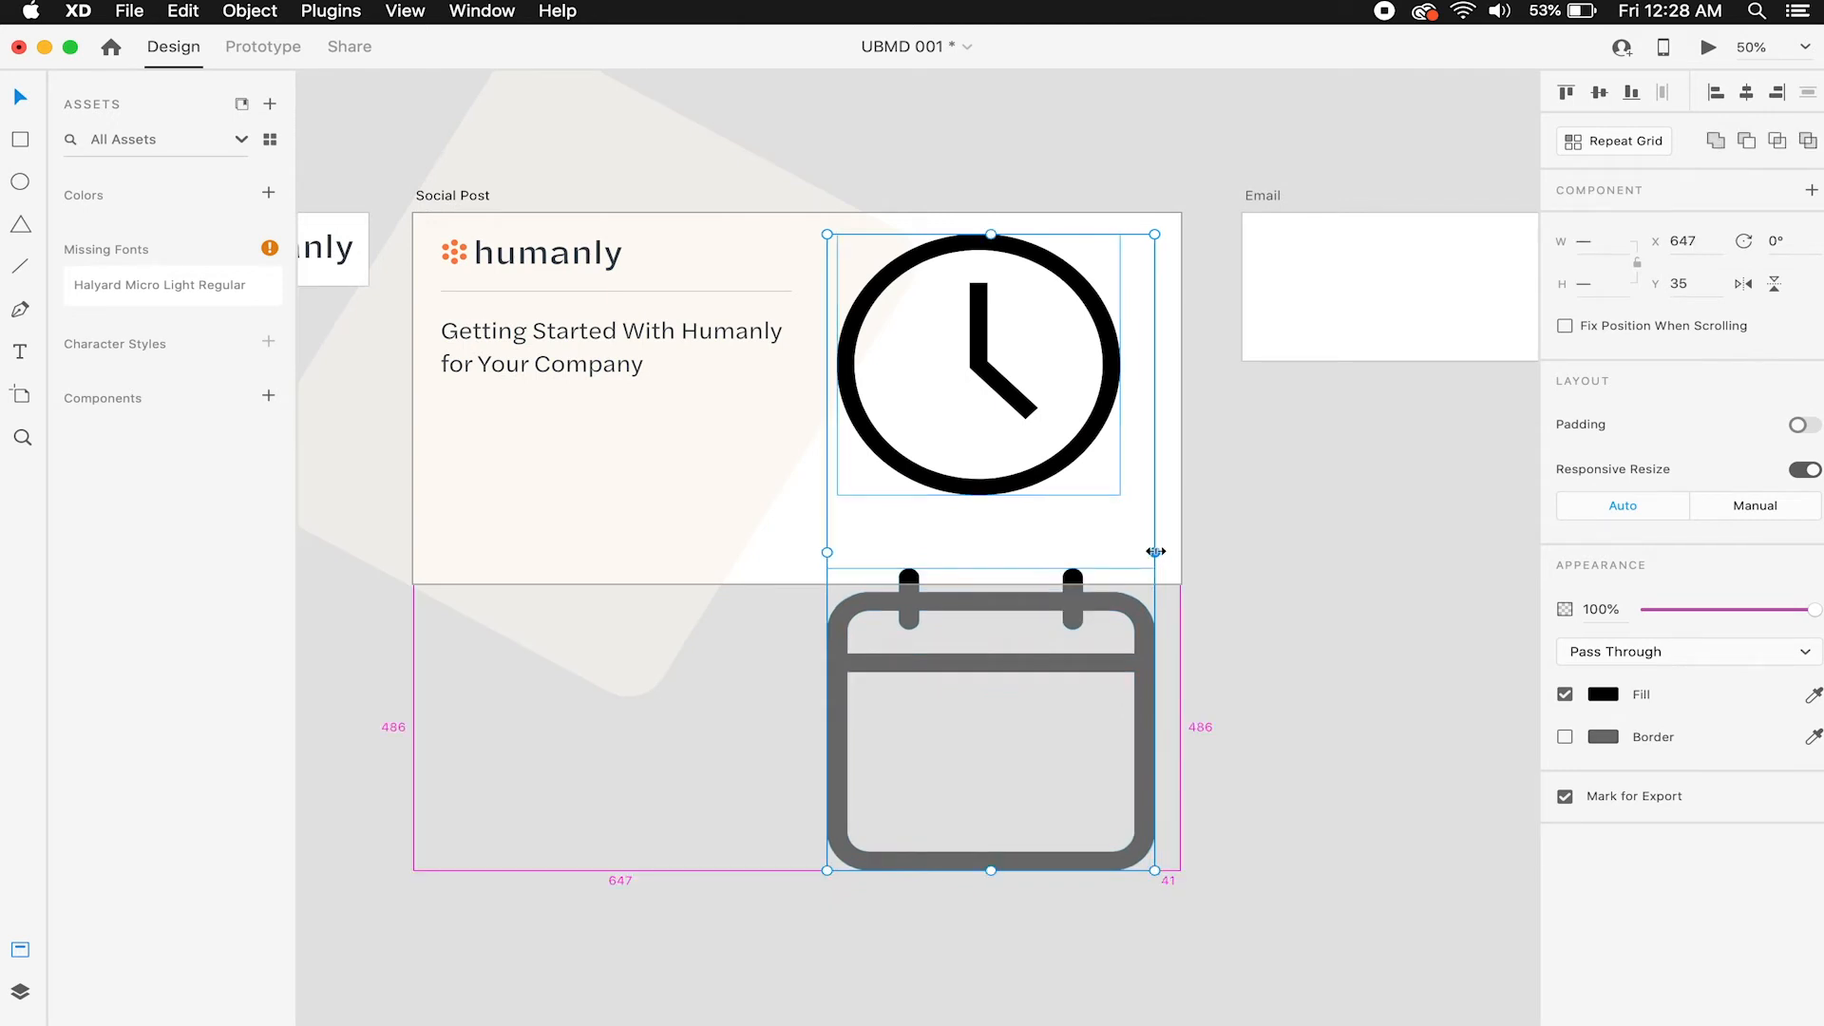
drag(1155, 552, 1108, 570)
key(super+z)
click(1108, 570)
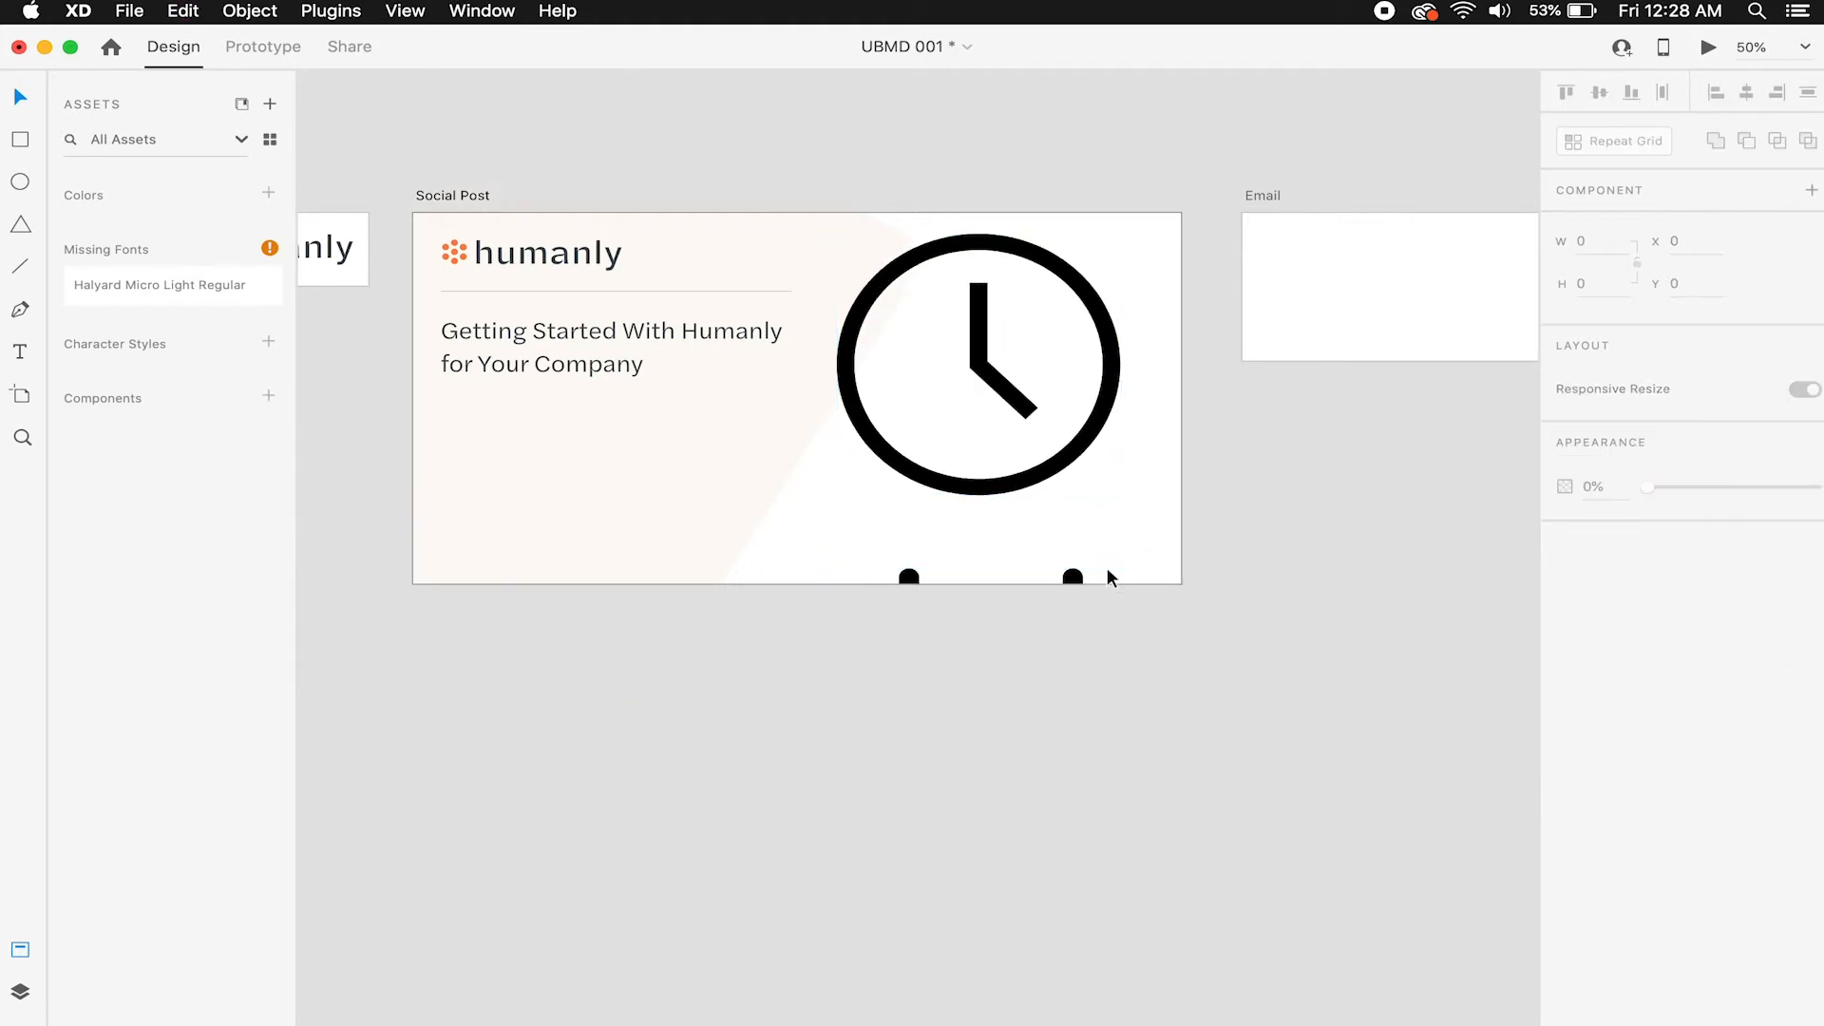
Scale the clock and calendar icons down together proportionally and move them up inside the Social Post artboard's white area.
click(1107, 576)
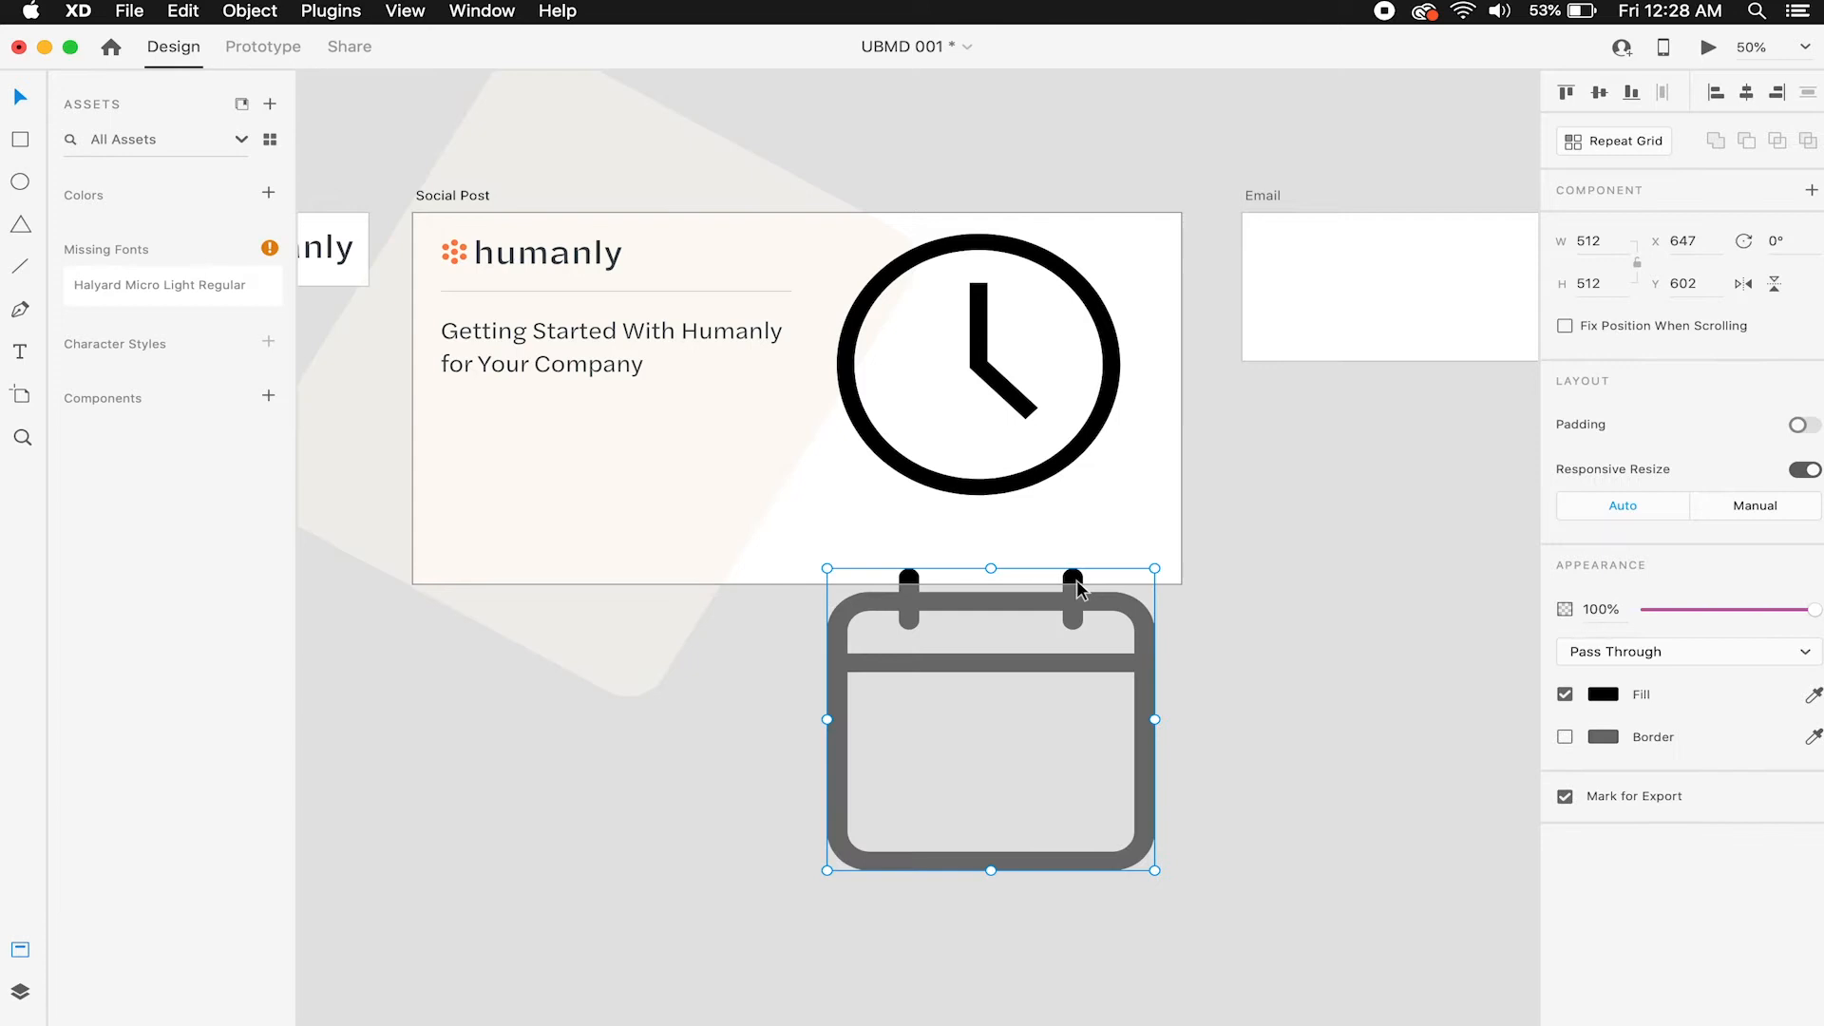
shift+click(1102, 440)
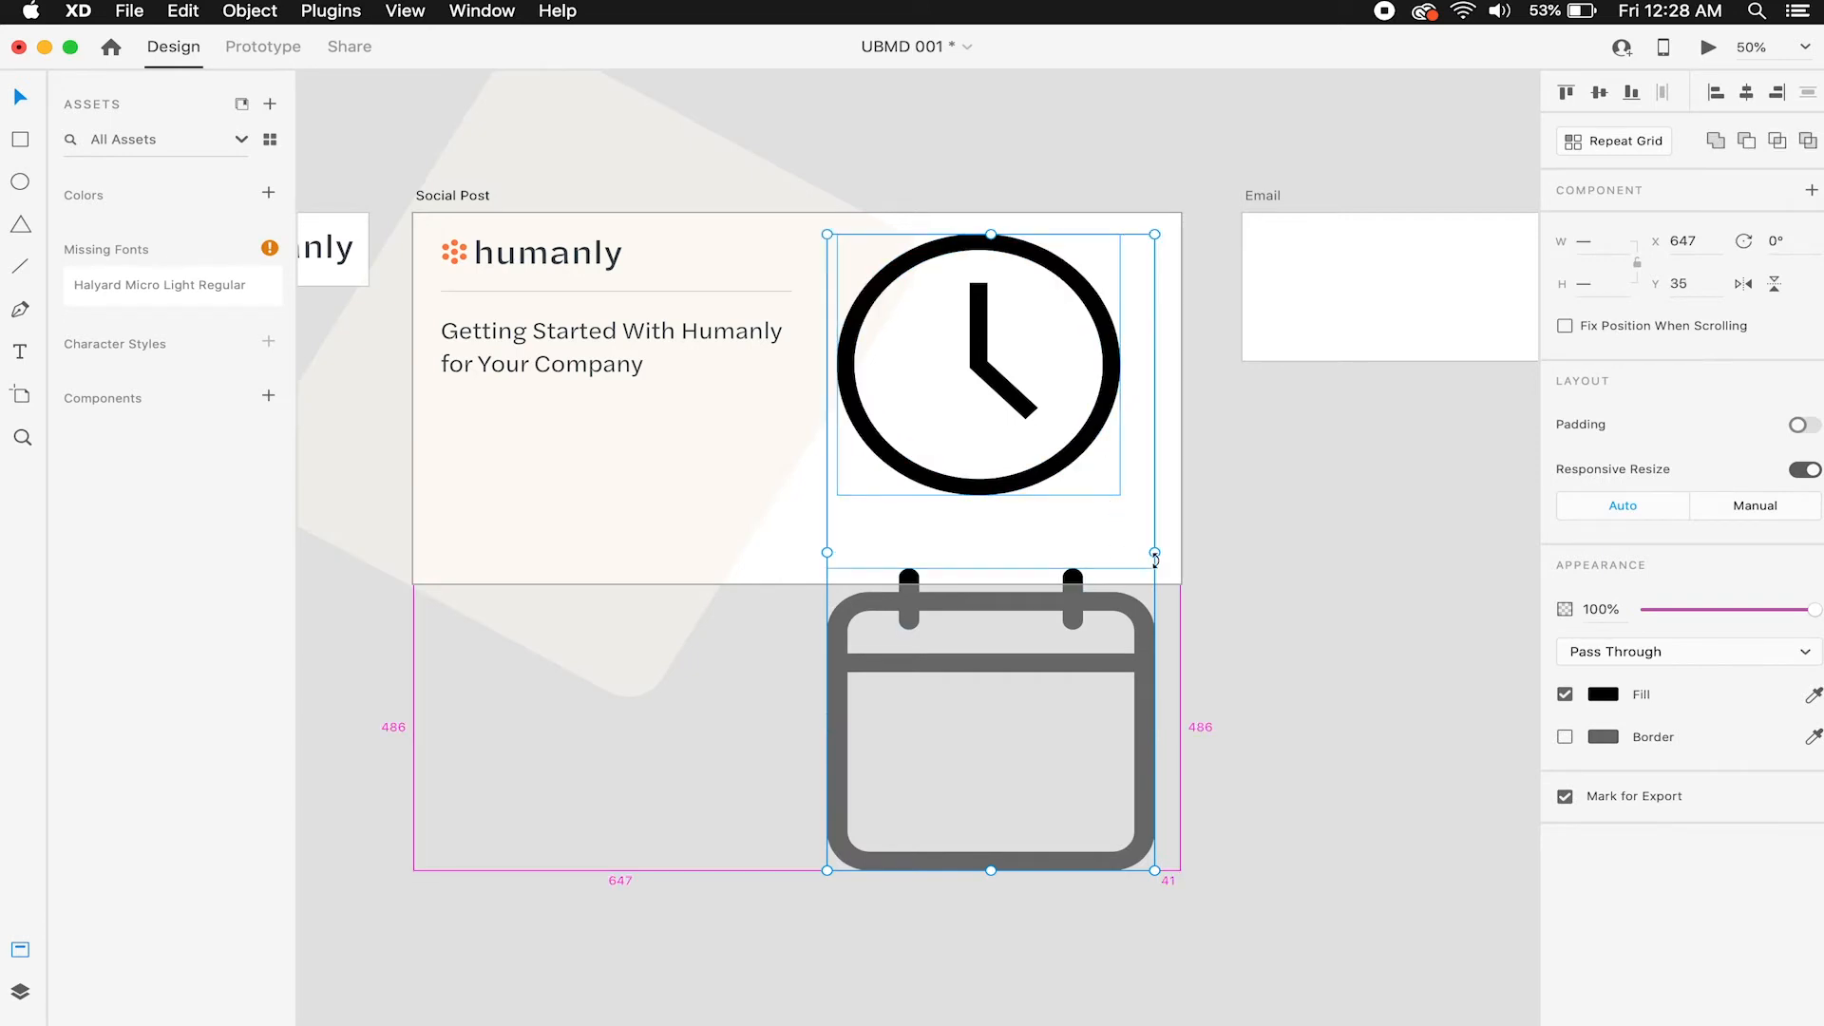
drag(1155, 553, 1014, 554)
key(super+z)
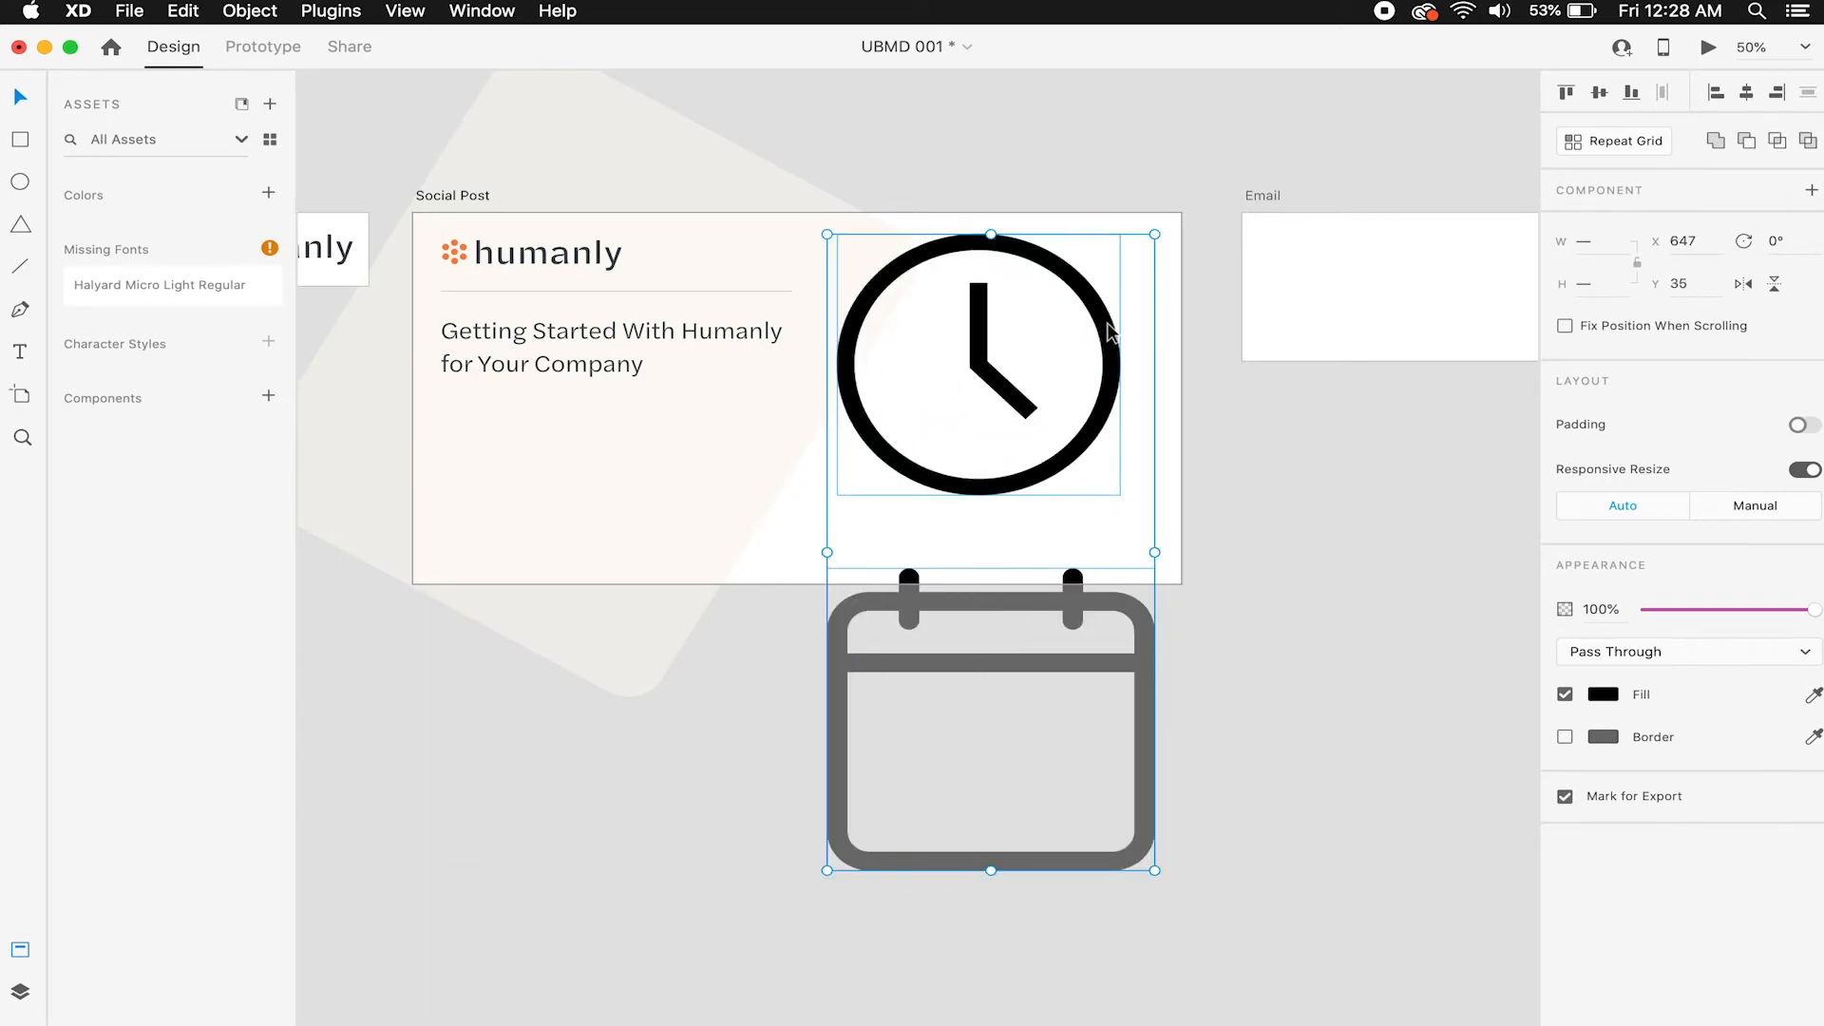
drag(1153, 232, 1018, 391)
drag(989, 523, 990, 369)
click(1027, 306)
Scale both icons down further together, to about 46 px for the clock and 53 px for the calendar.
scroll(989, 362, up, 5)
scroll(989, 370, left, 5)
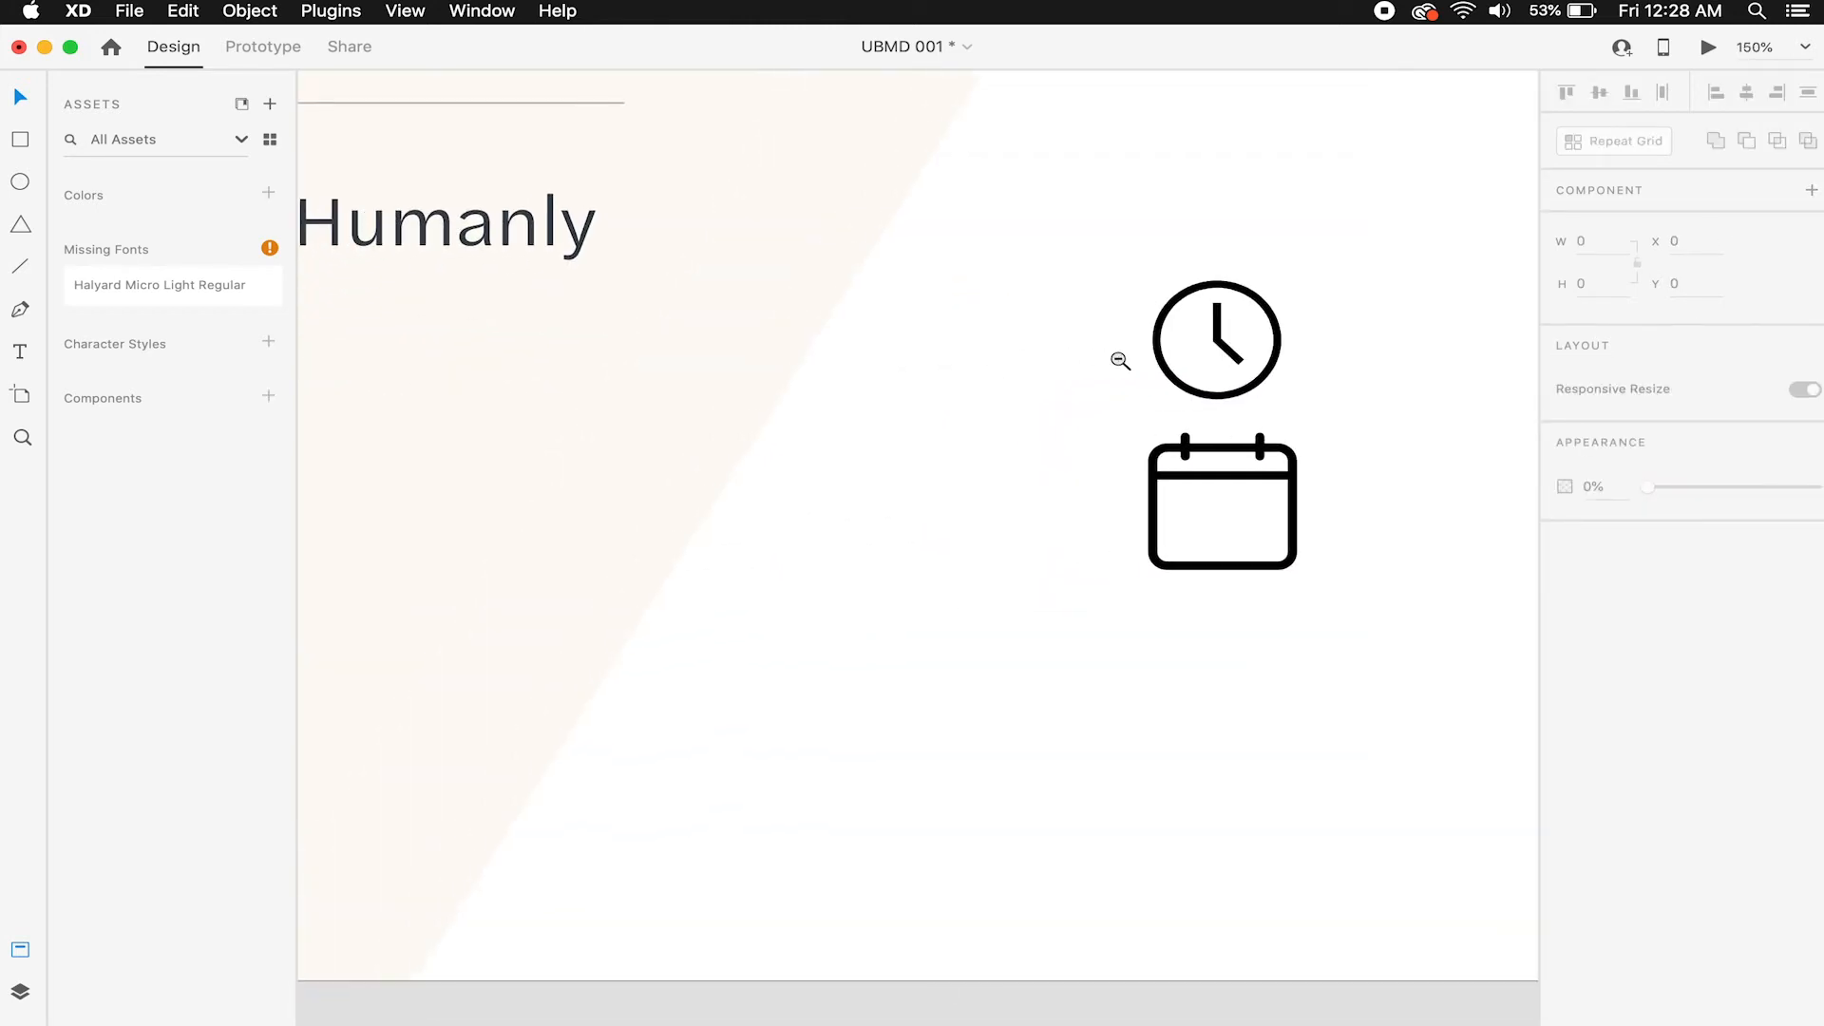
scroll(1120, 358, down, 3)
drag(1267, 301, 1165, 558)
key(alt)
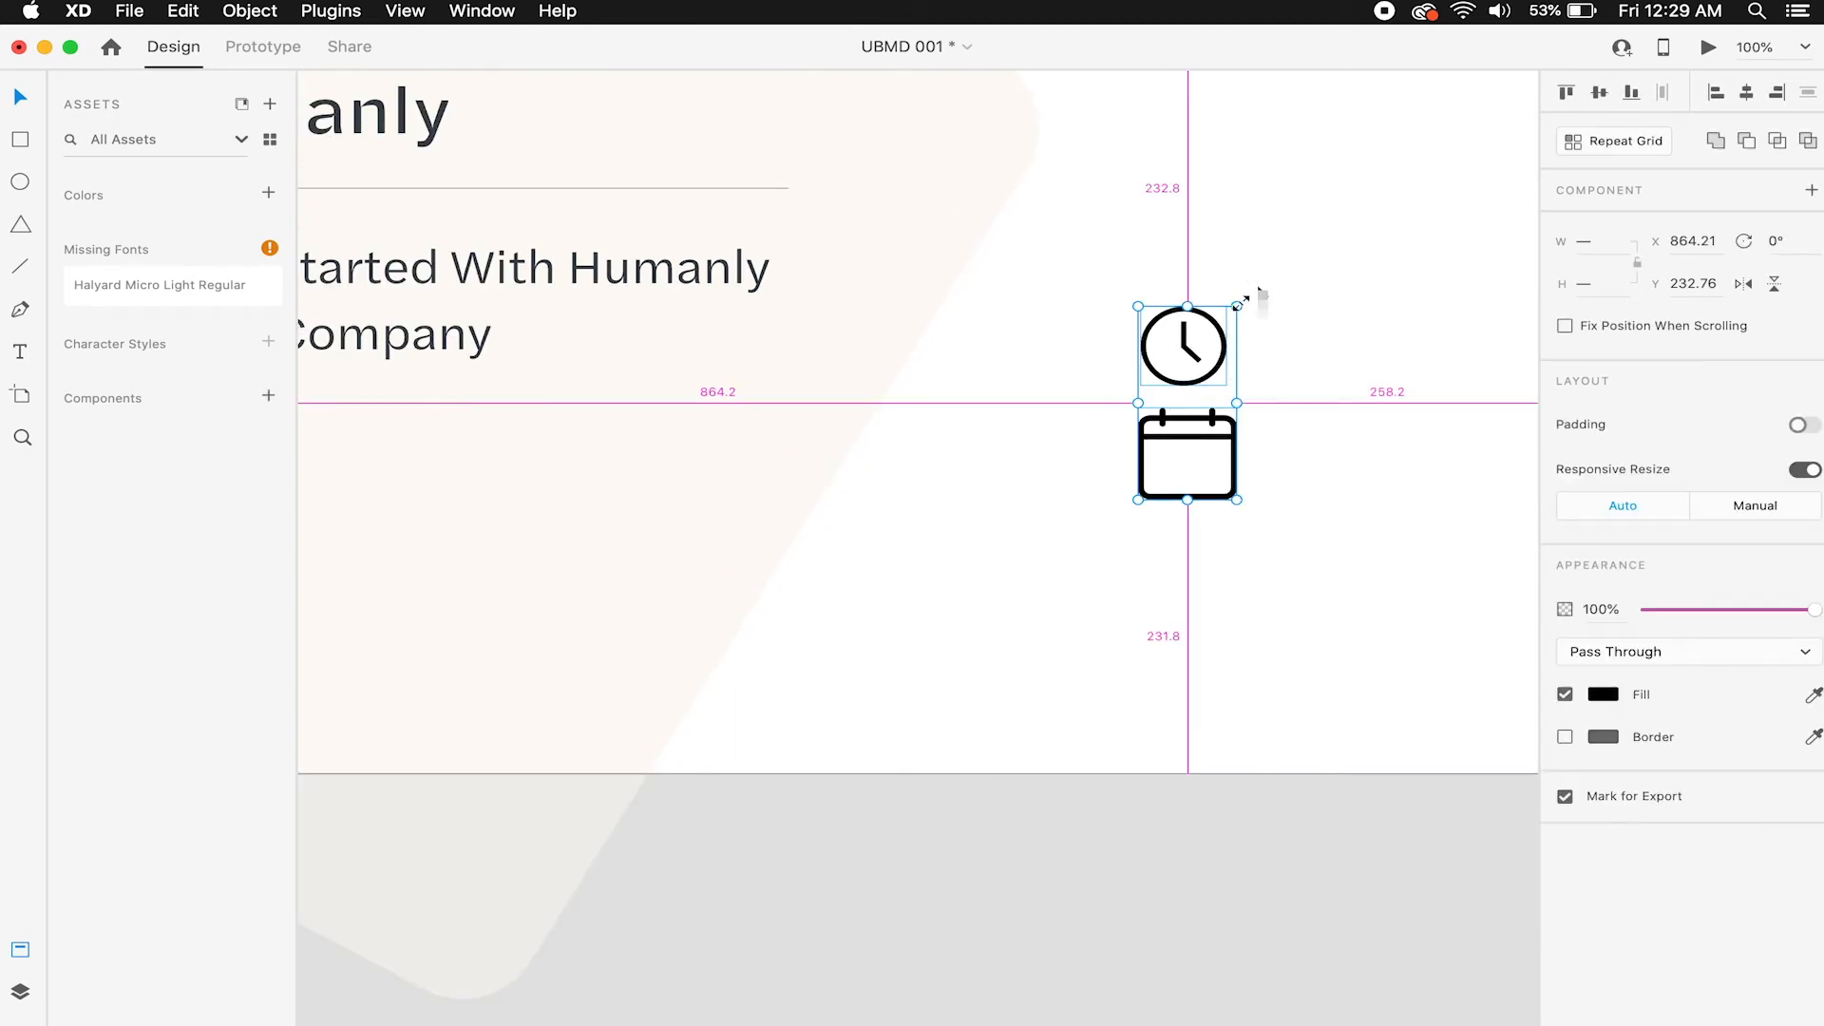
drag(1235, 304, 1221, 326)
Move the clock icon below the headline, aligned with its left edge at about X 43, Y 311.
scroll(1222, 325, left, 5)
scroll(1238, 372, left, 5)
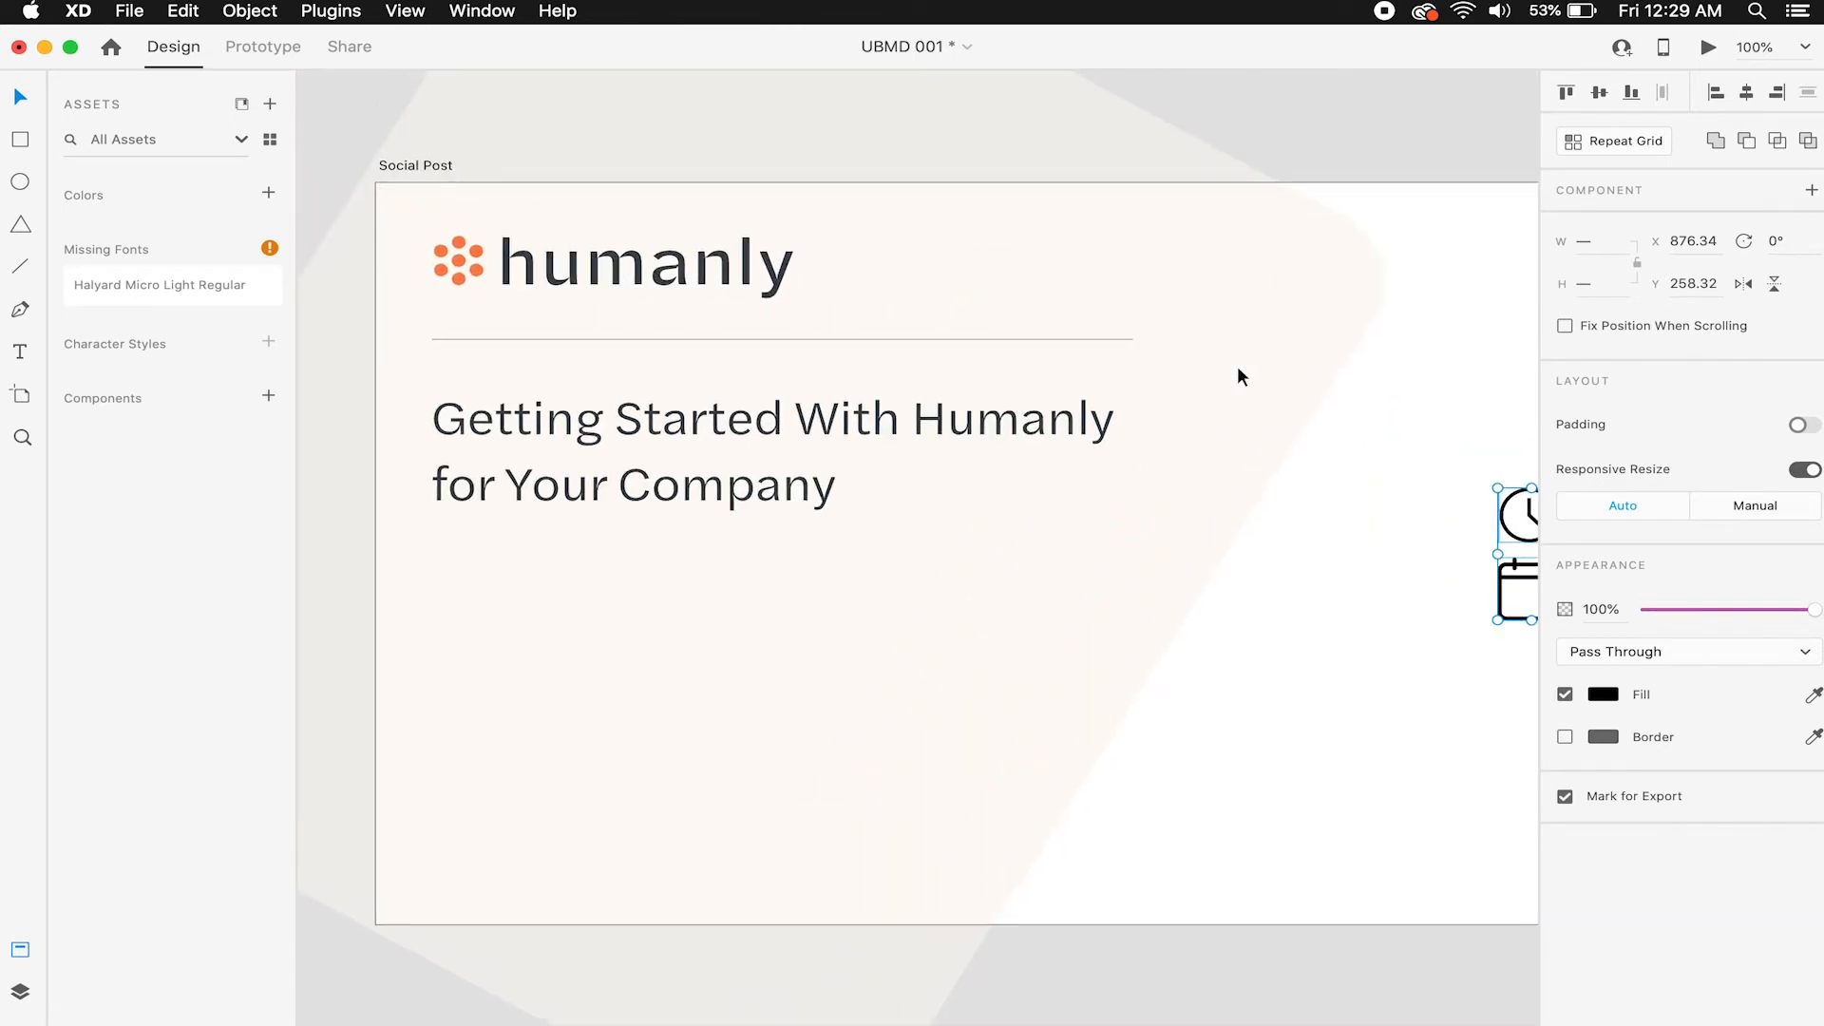
click(1238, 372)
scroll(1238, 371, down, 3)
click(1310, 399)
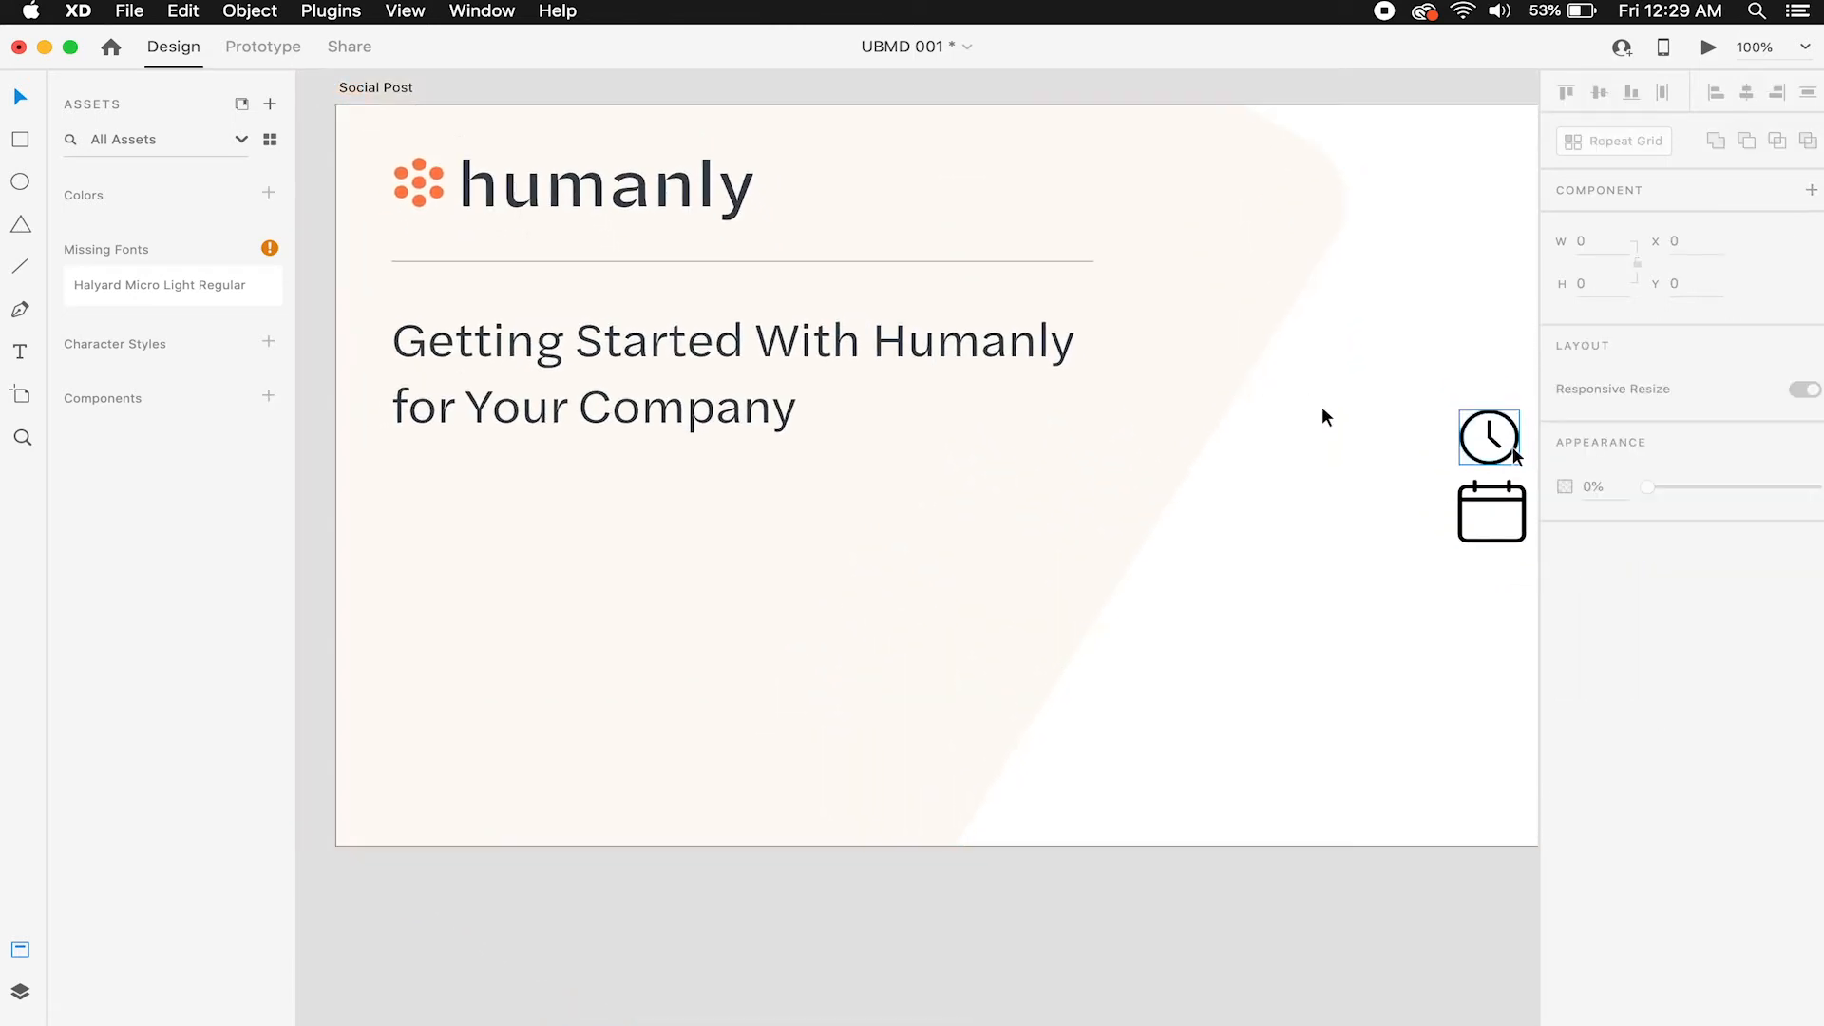
drag(1516, 457, 447, 516)
click(1344, 574)
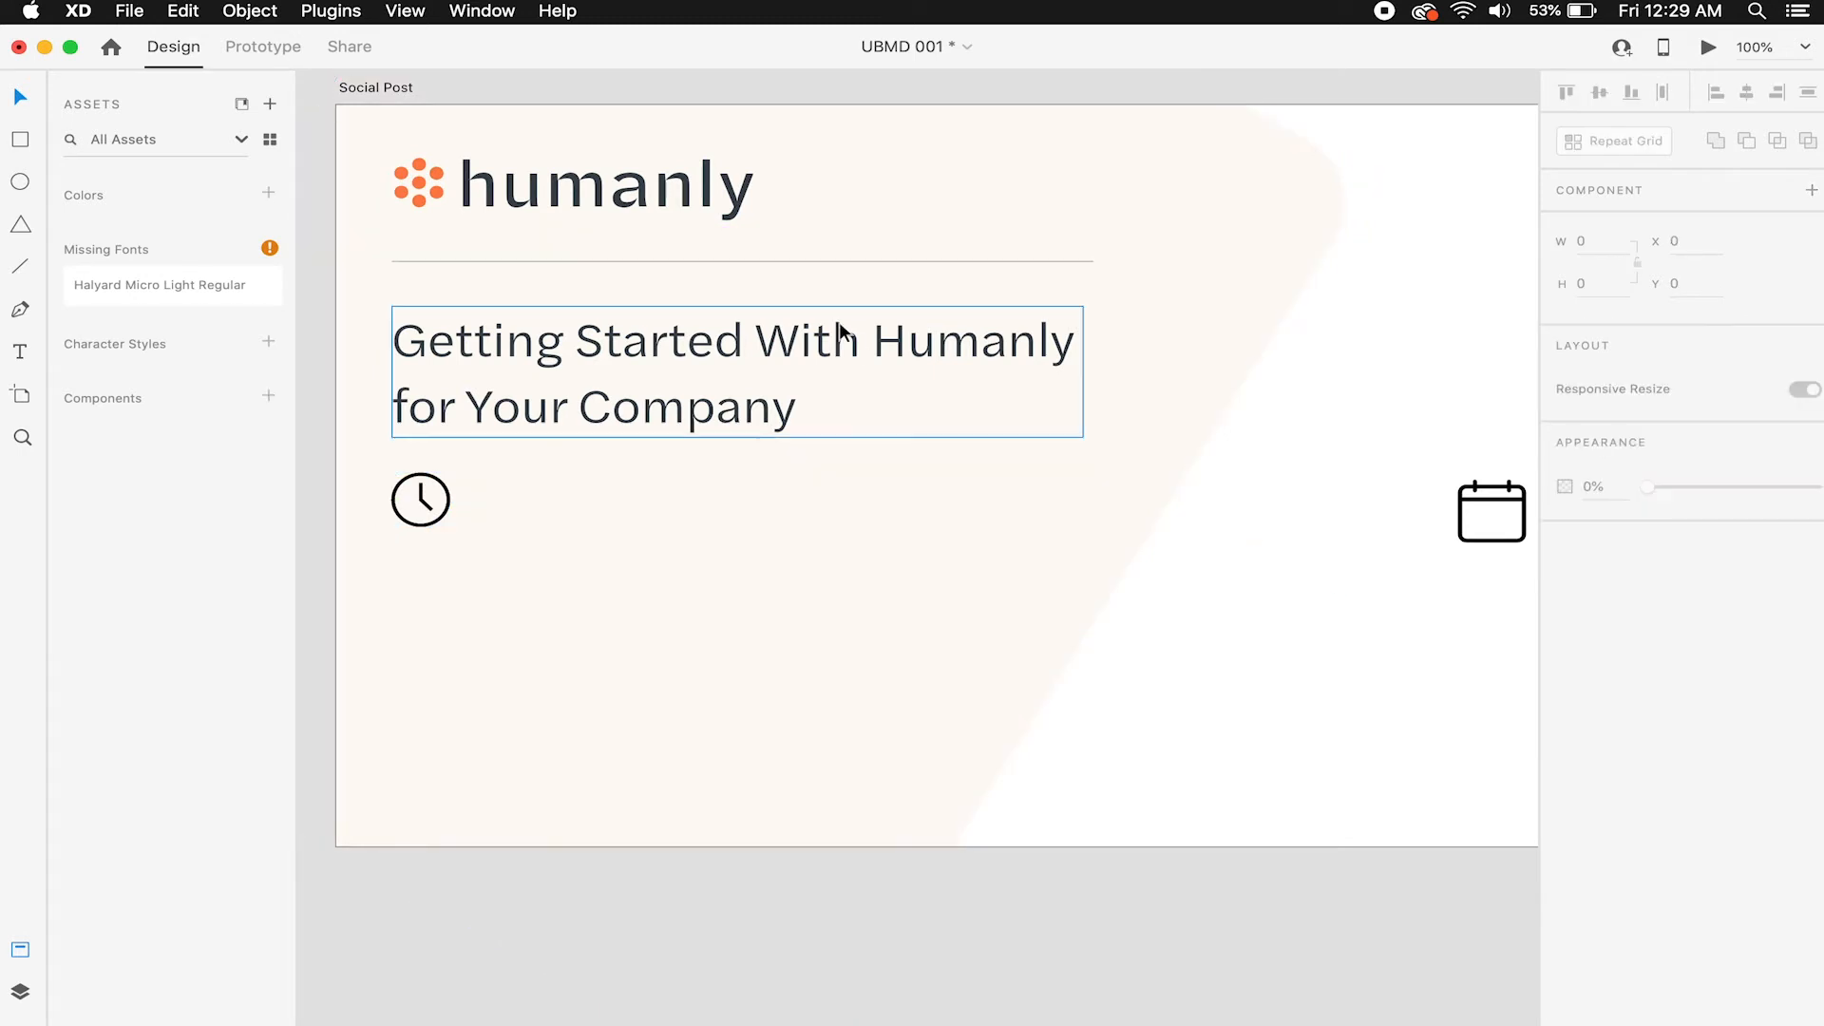
click(423, 499)
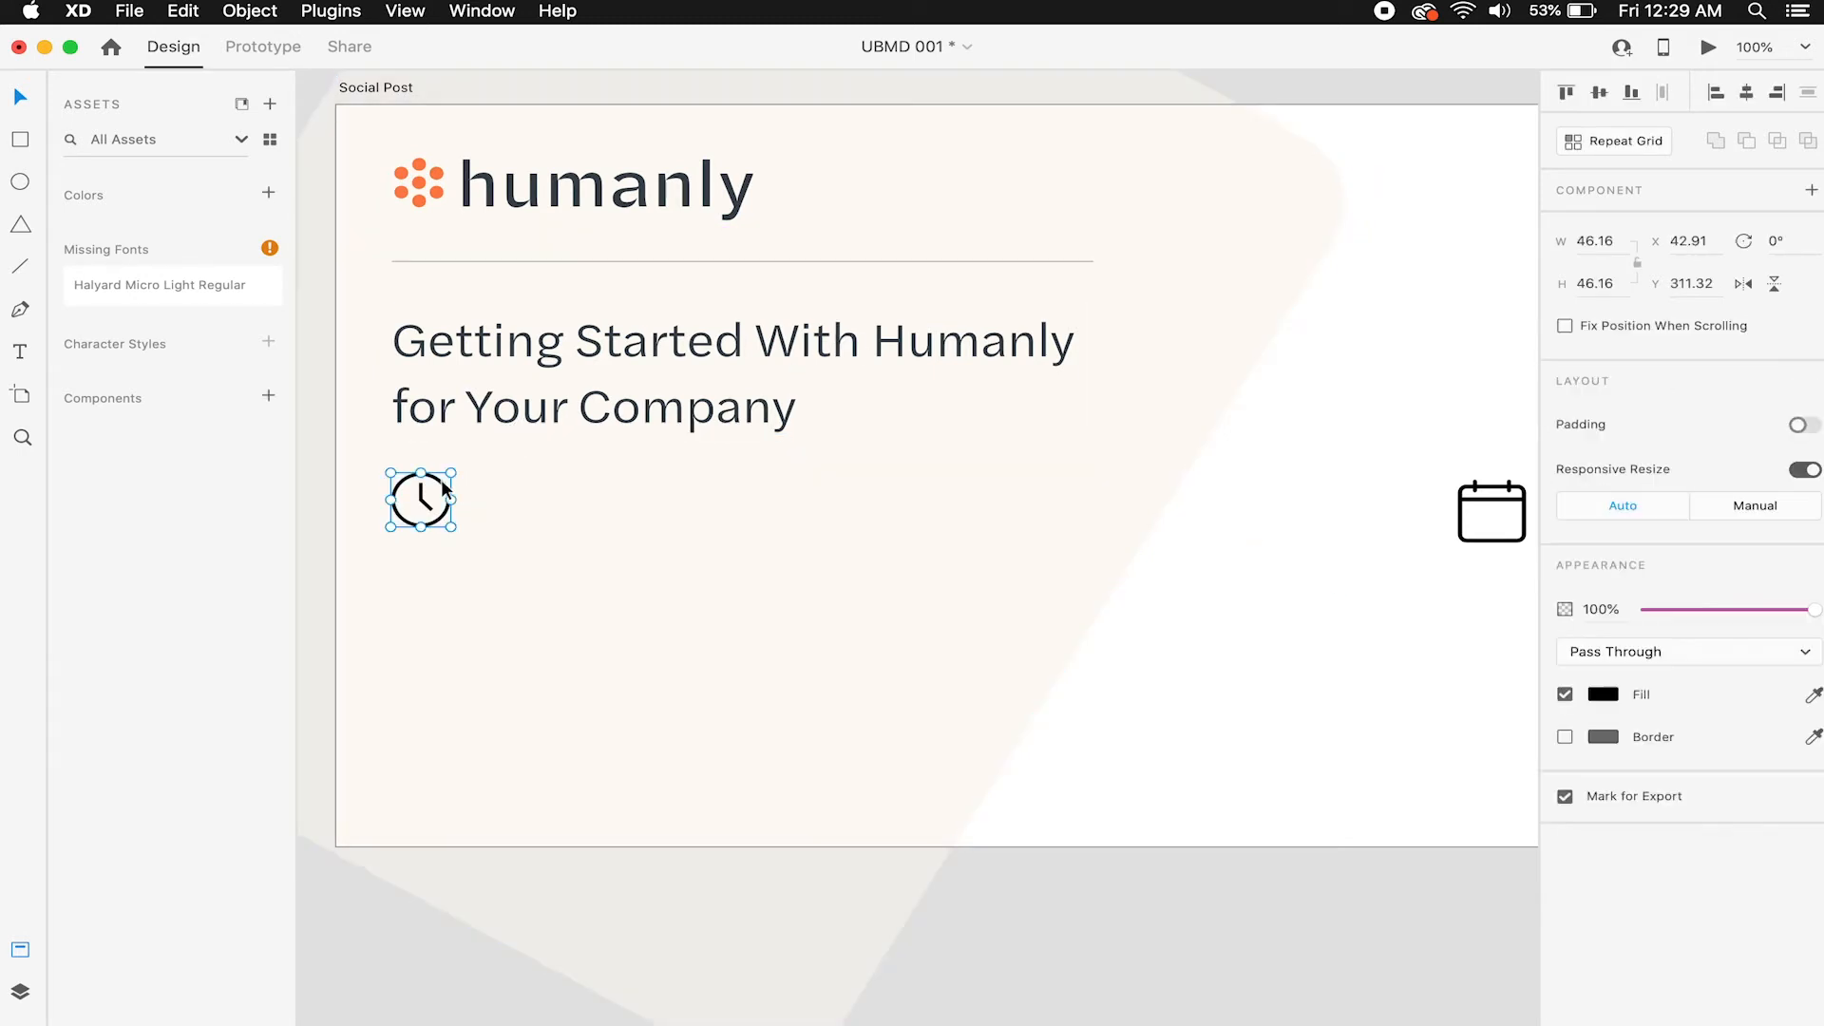
Move the calendar icon below the headline, to the right of the clock, at about X 216, Y 292.
scroll(611, 494, left, 3)
scroll(1259, 570, right, 3)
click(1380, 578)
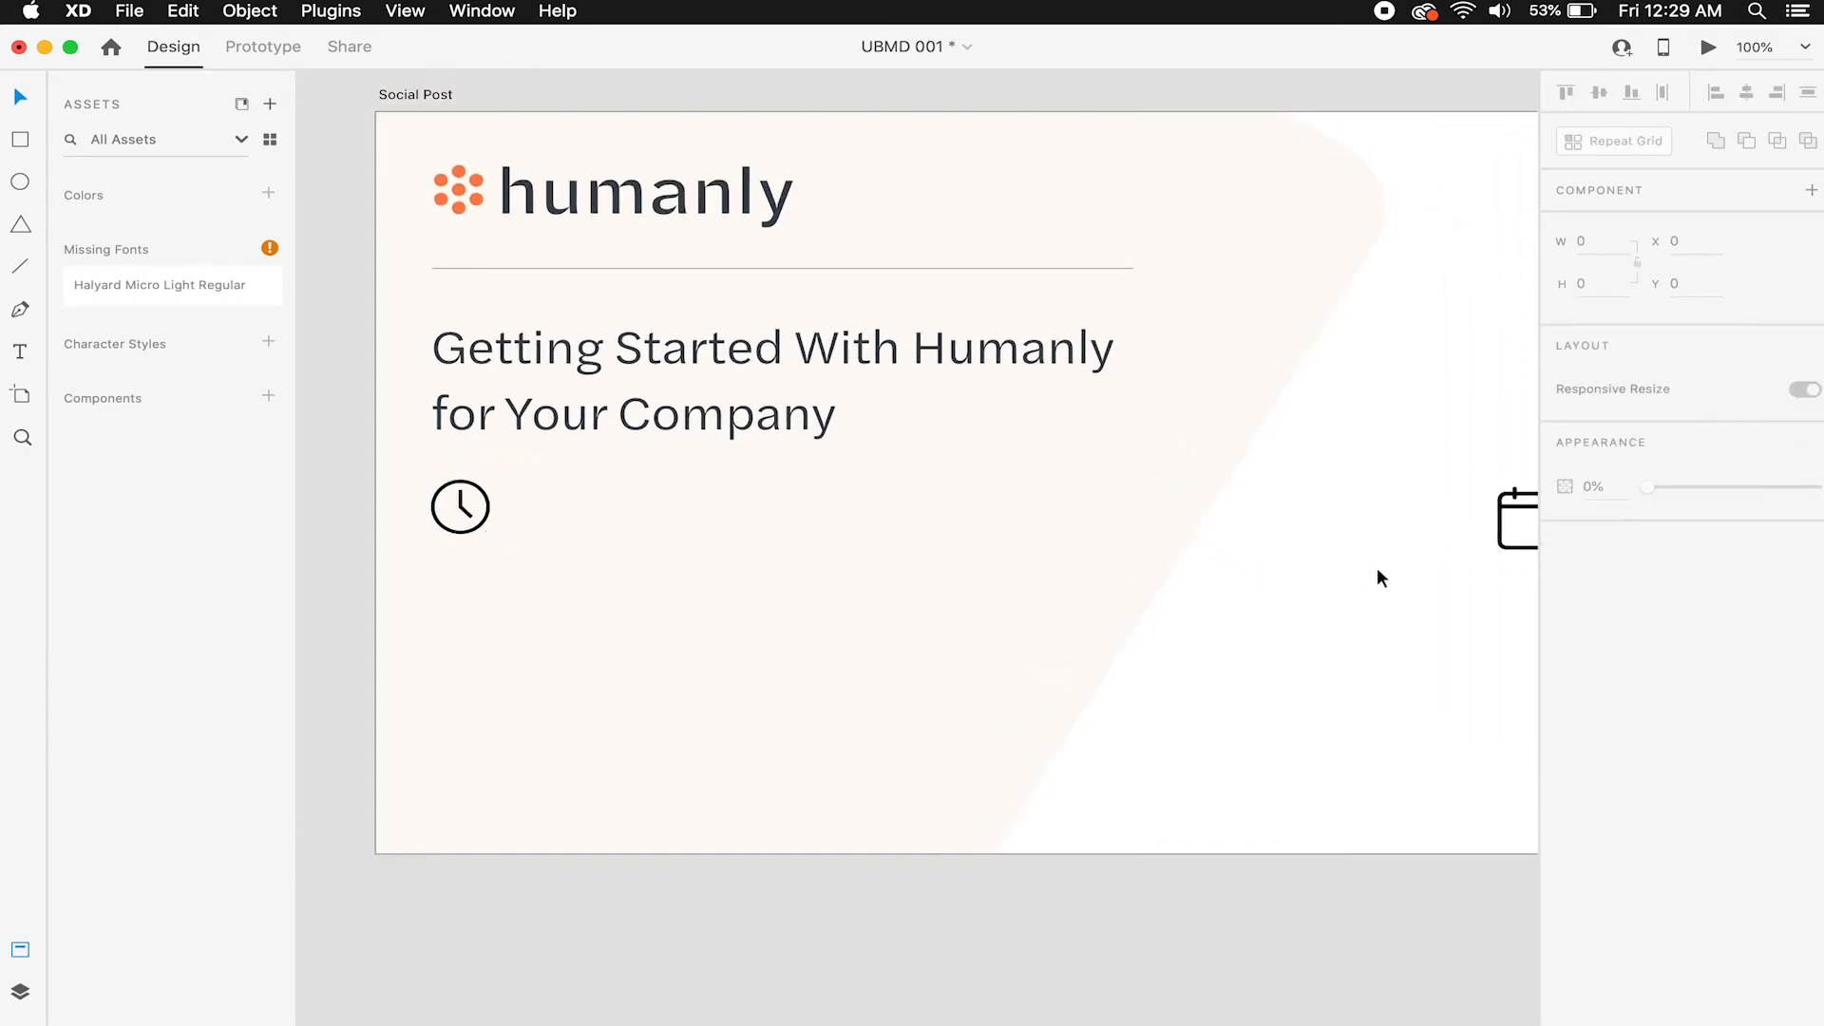
drag(1517, 503, 516, 480)
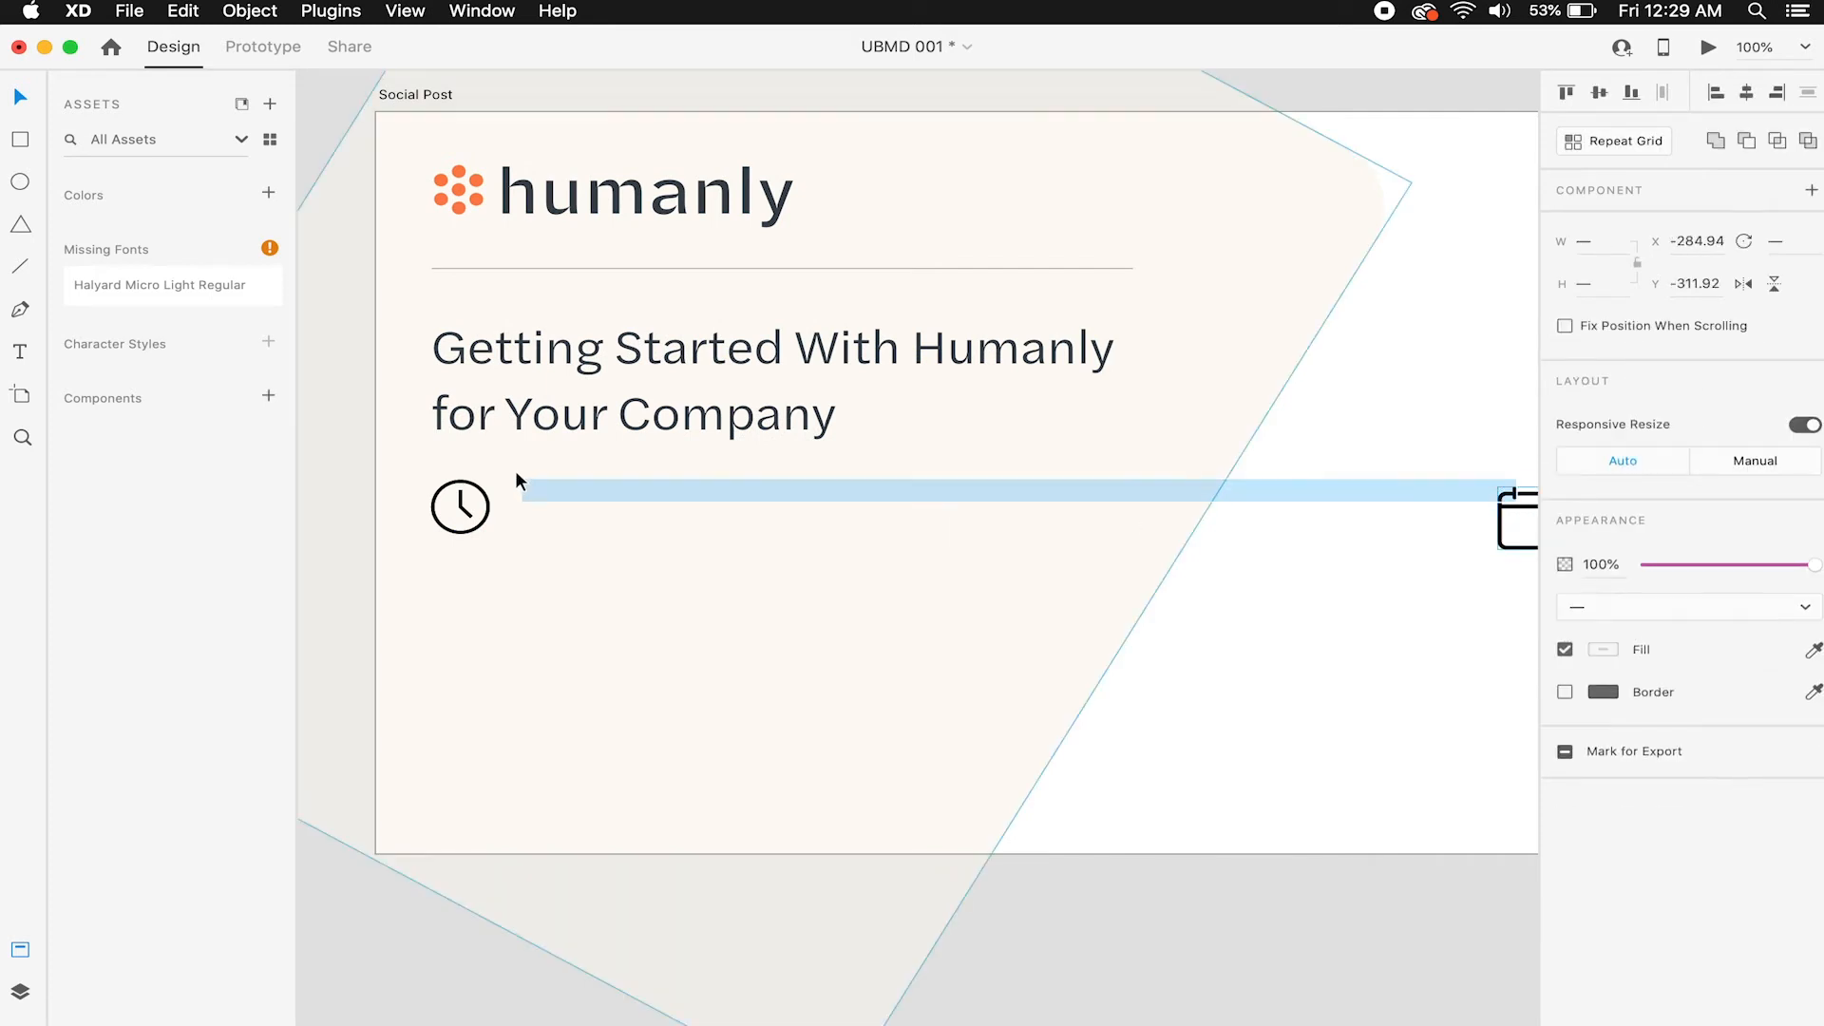
click(1321, 606)
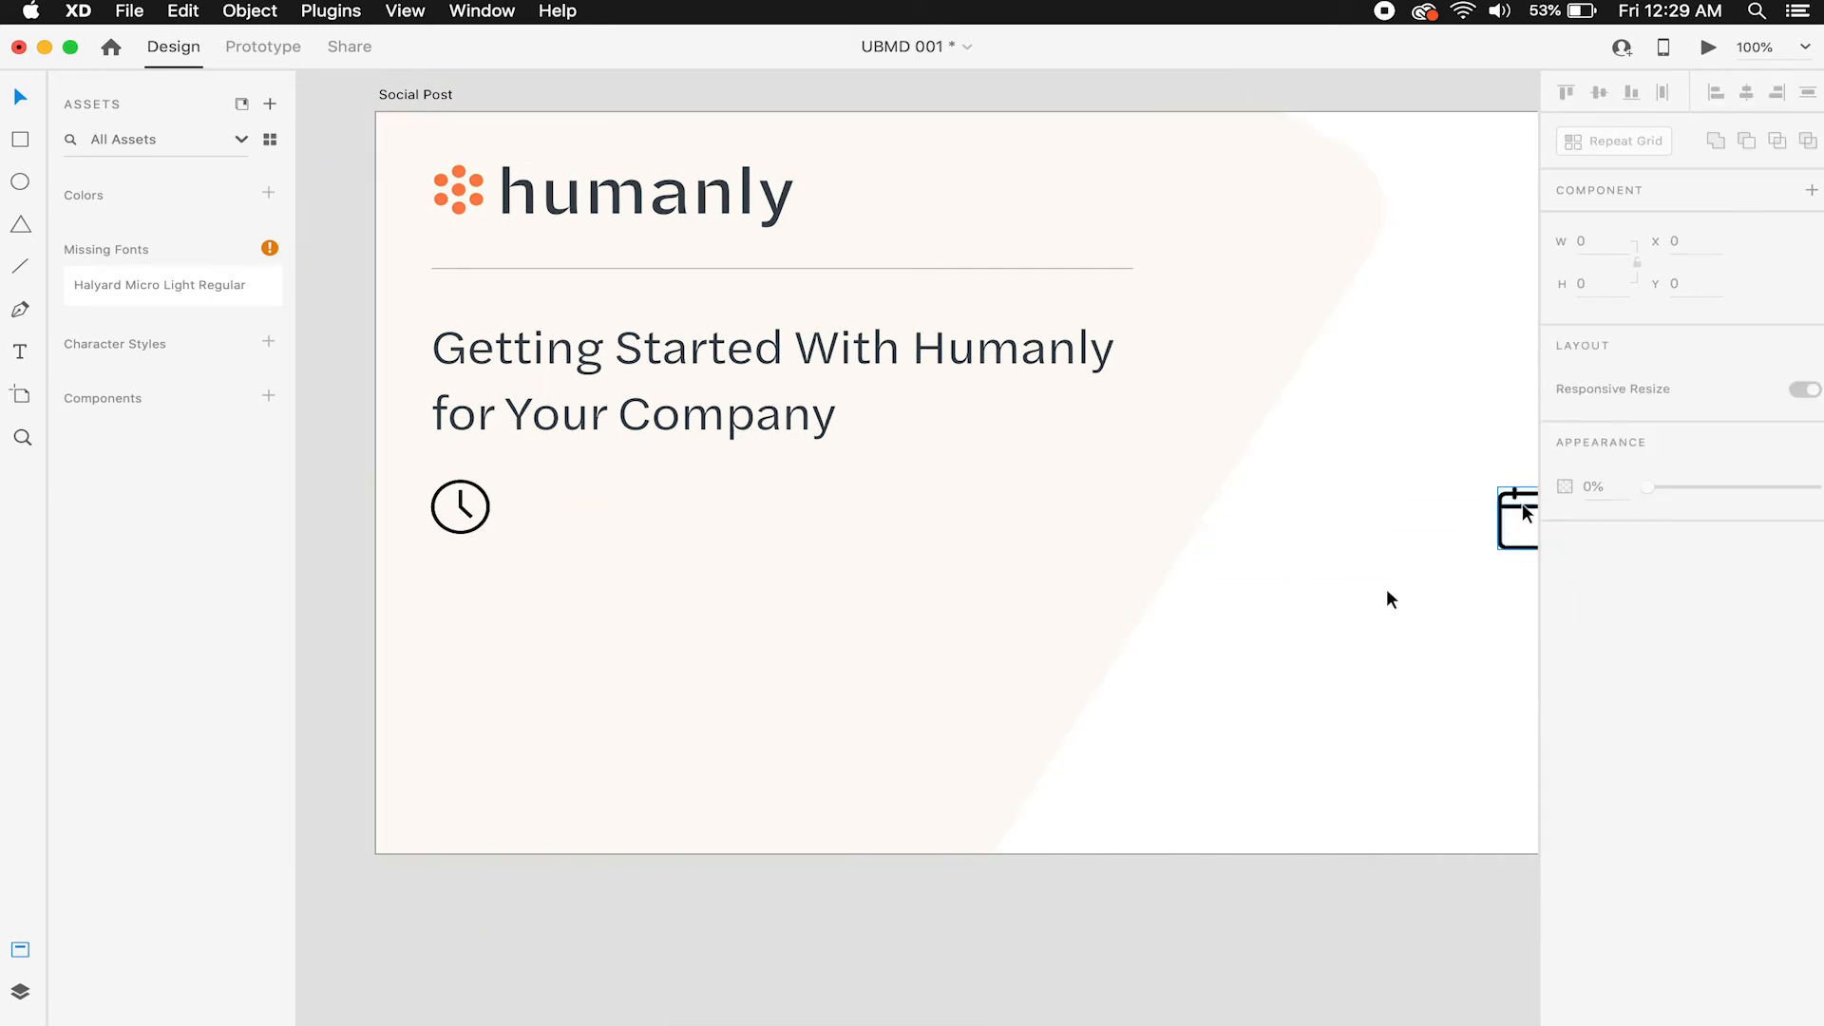
drag(1517, 518, 678, 488)
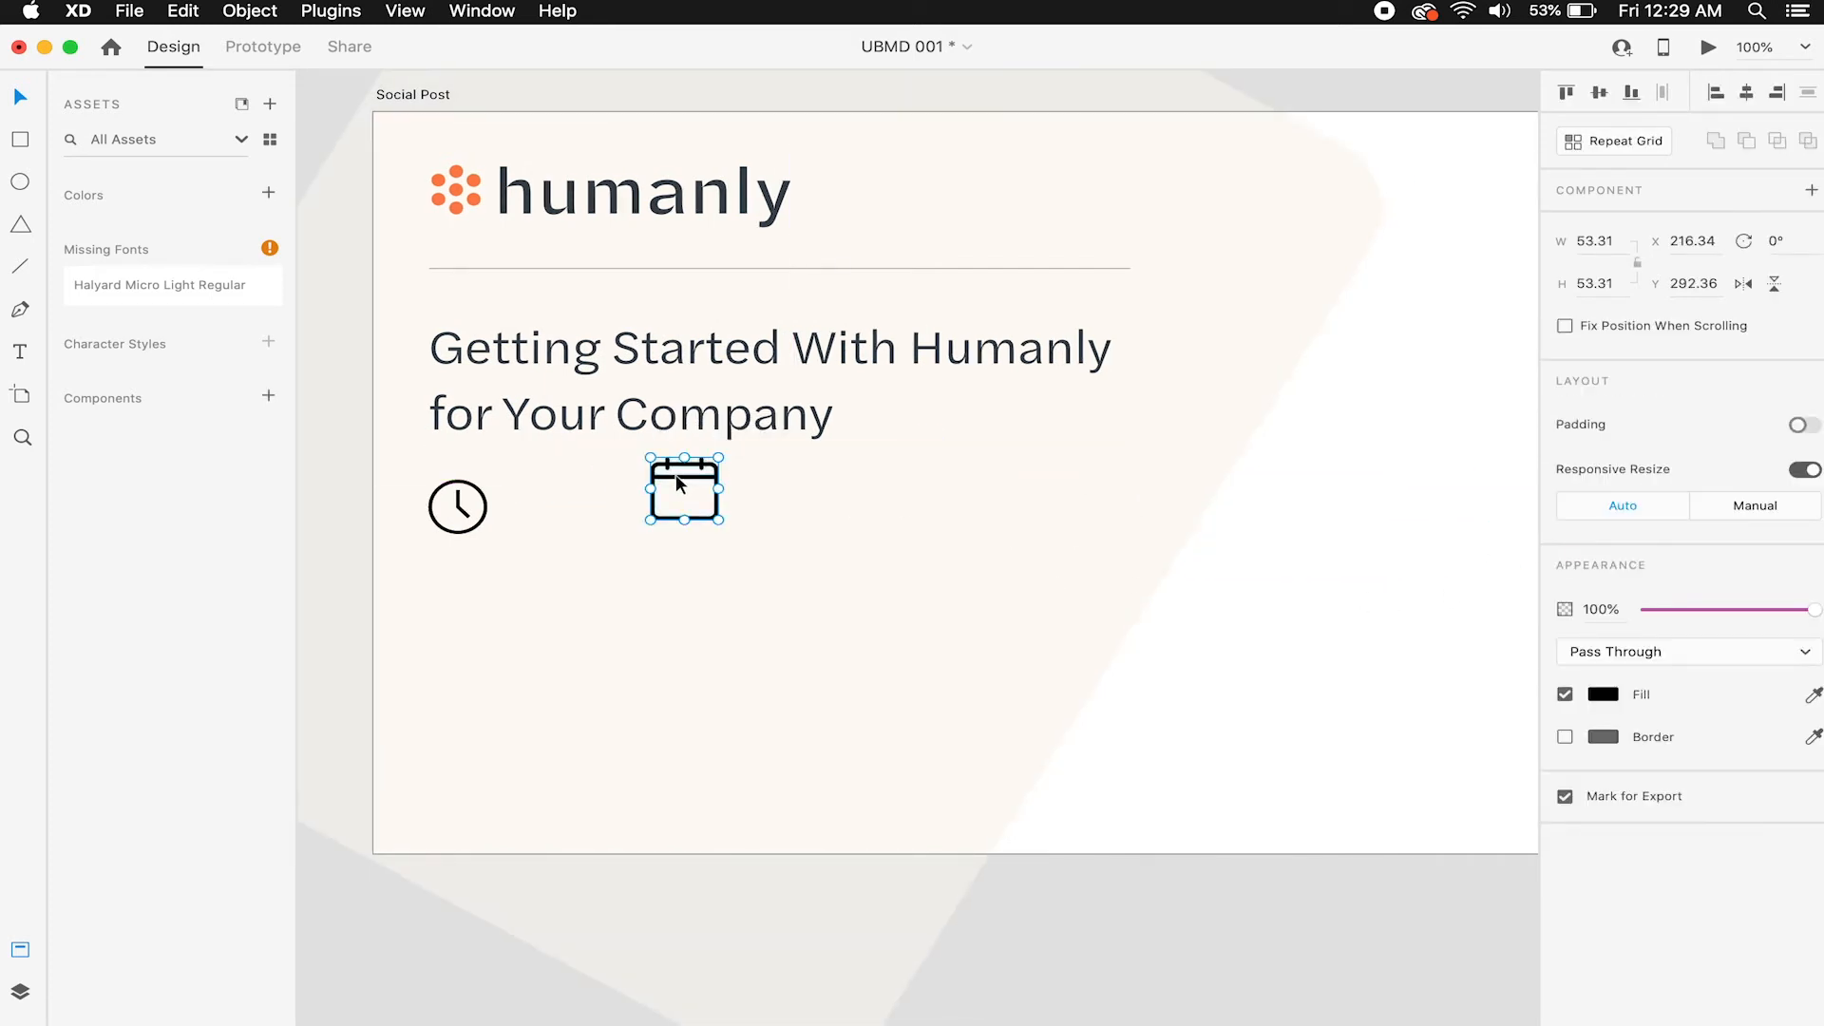
Recolor the clock and calendar icons' fill with the orange sampled from the humanly logo mark.
click(474, 493)
click(474, 499)
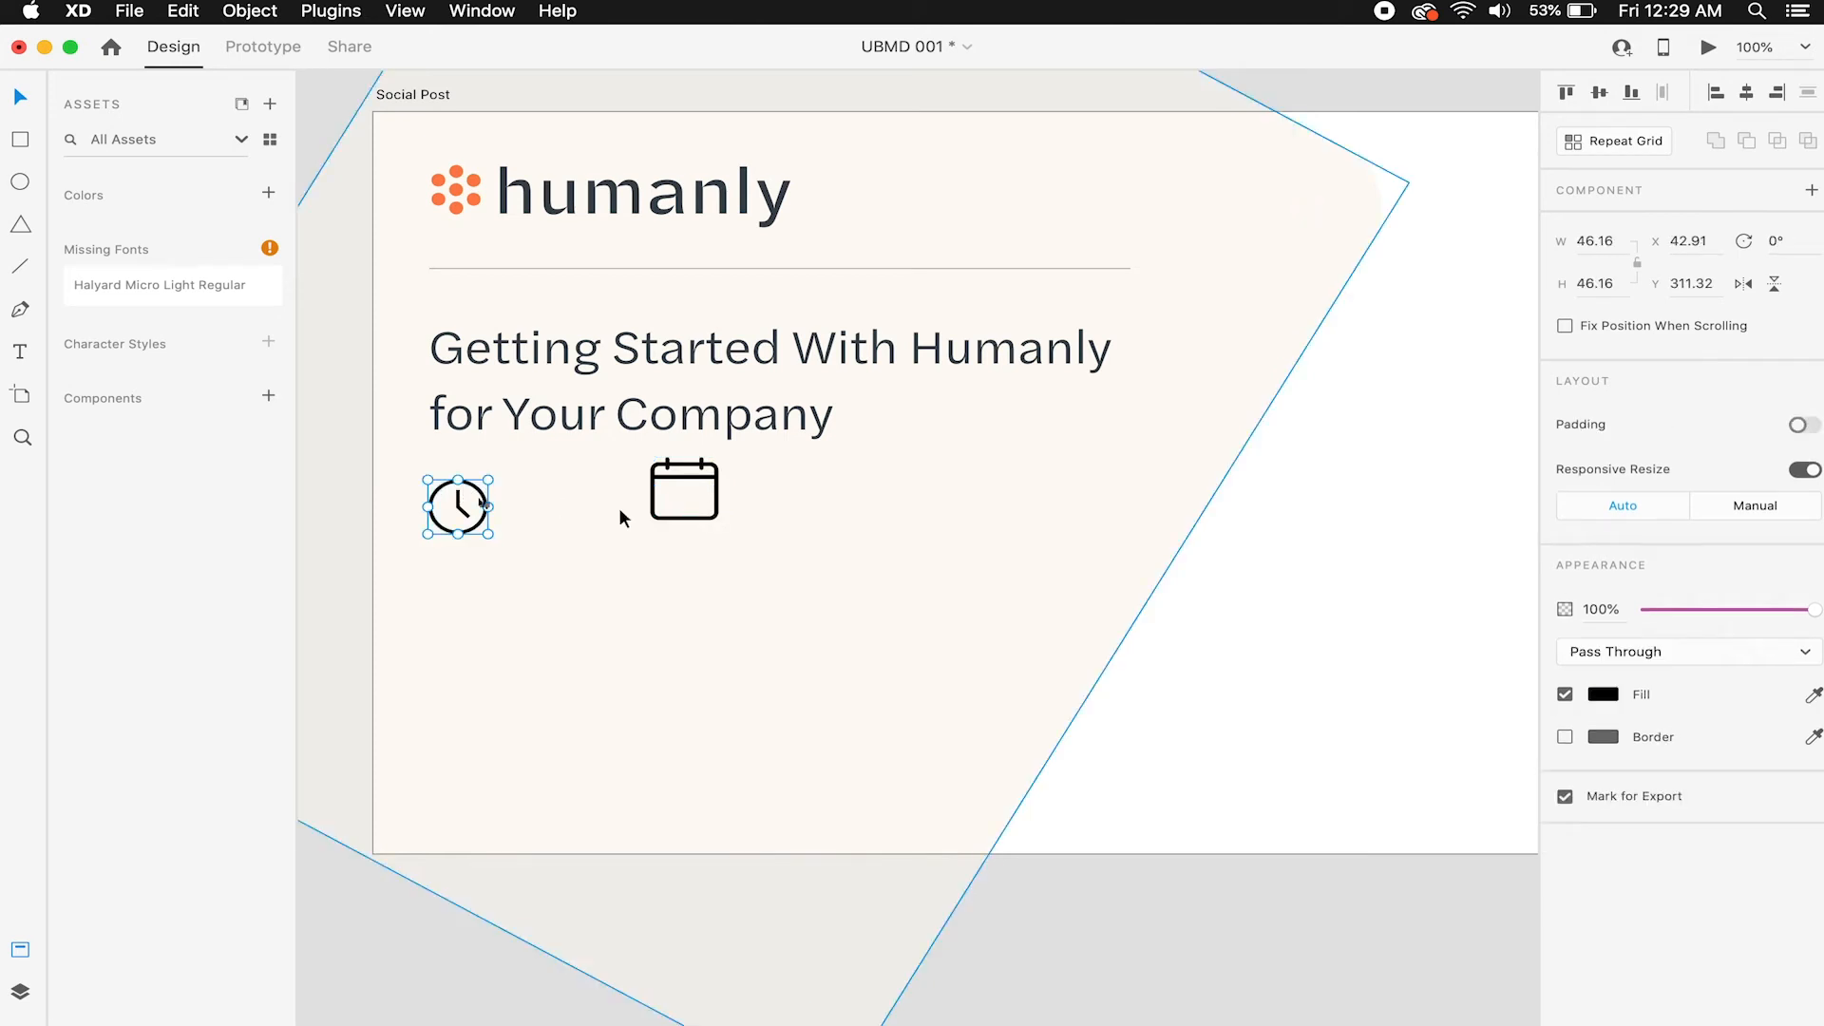
shift+click(680, 485)
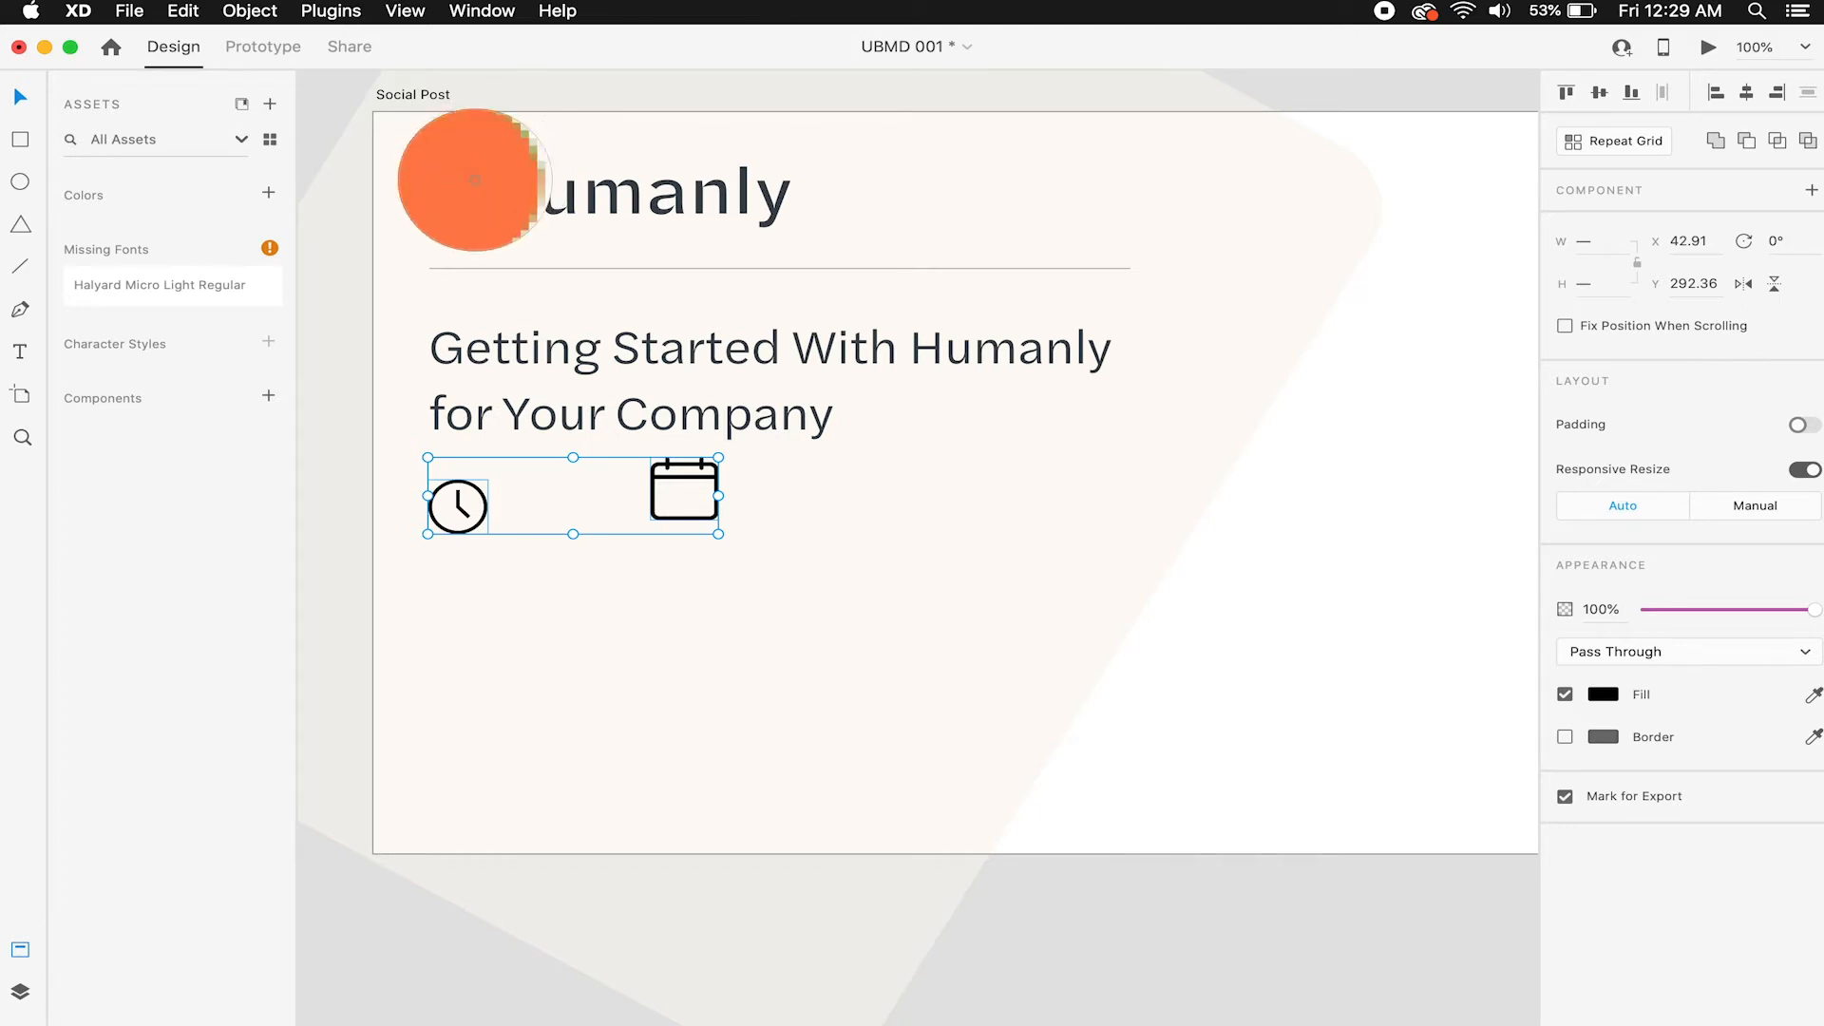
click(474, 179)
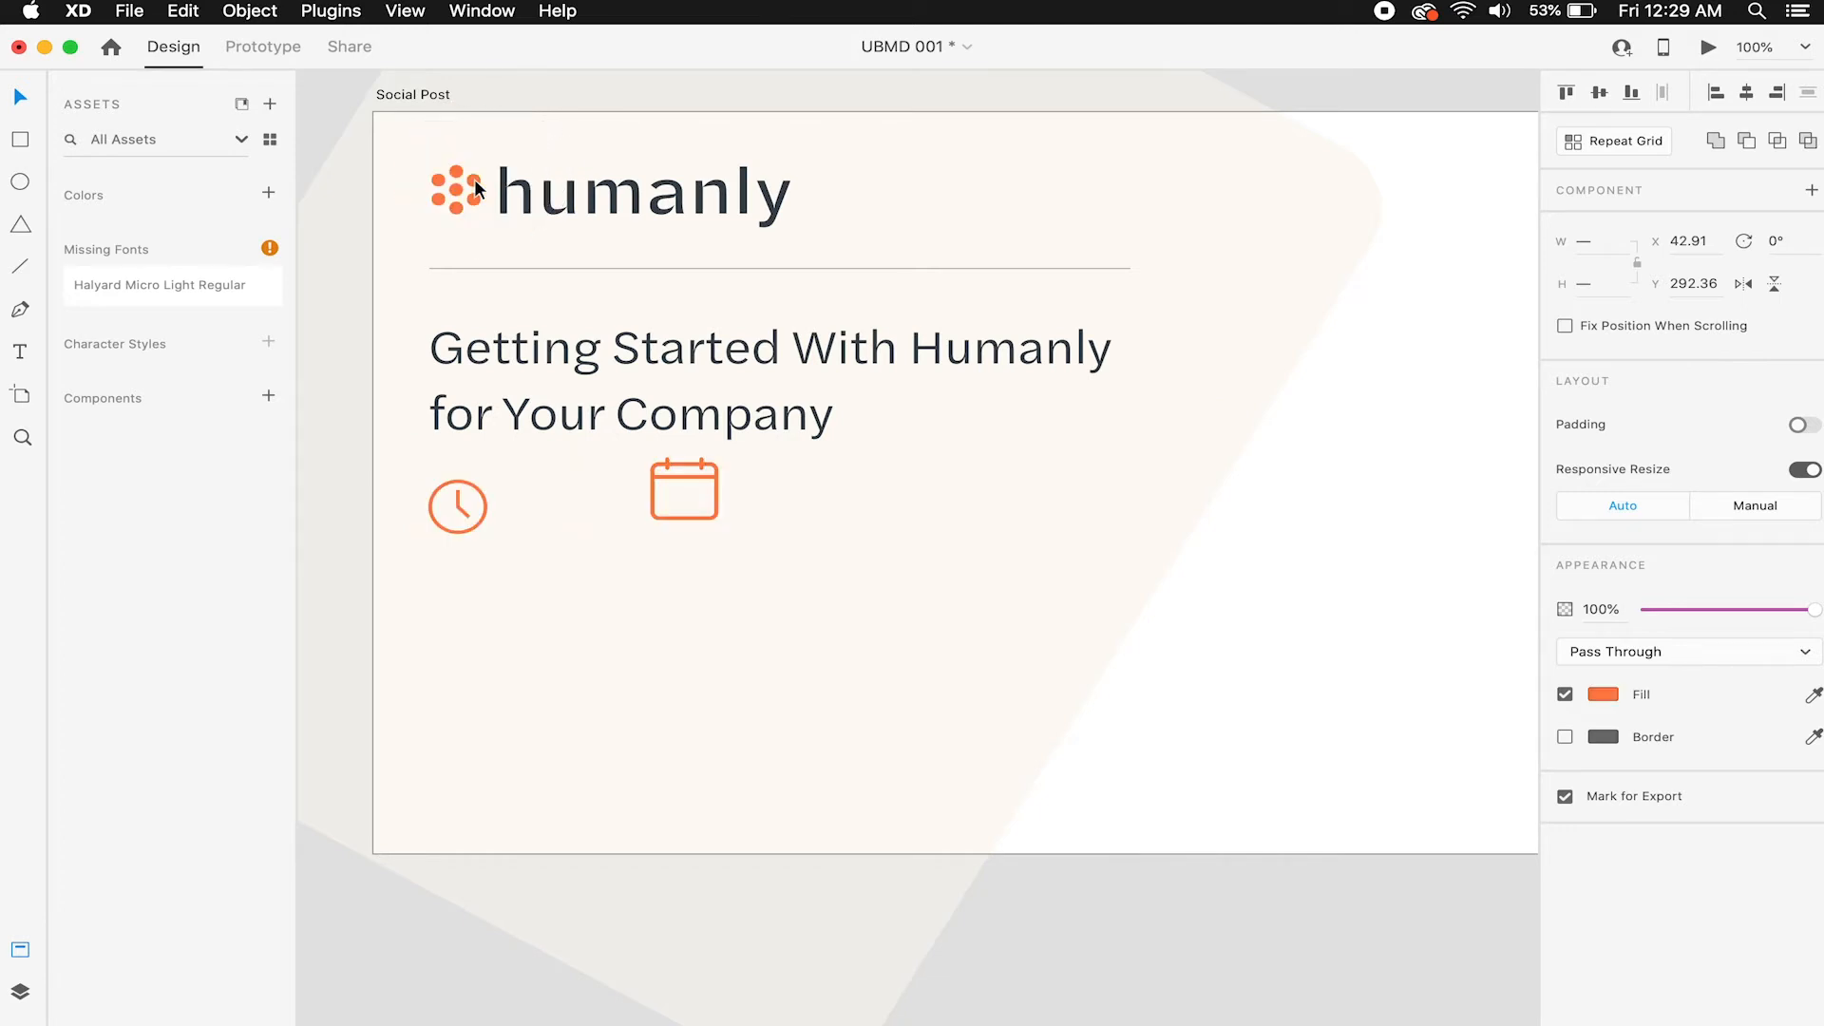
Select the clock and calendar icons together and set their opacity to 35%.
click(1240, 618)
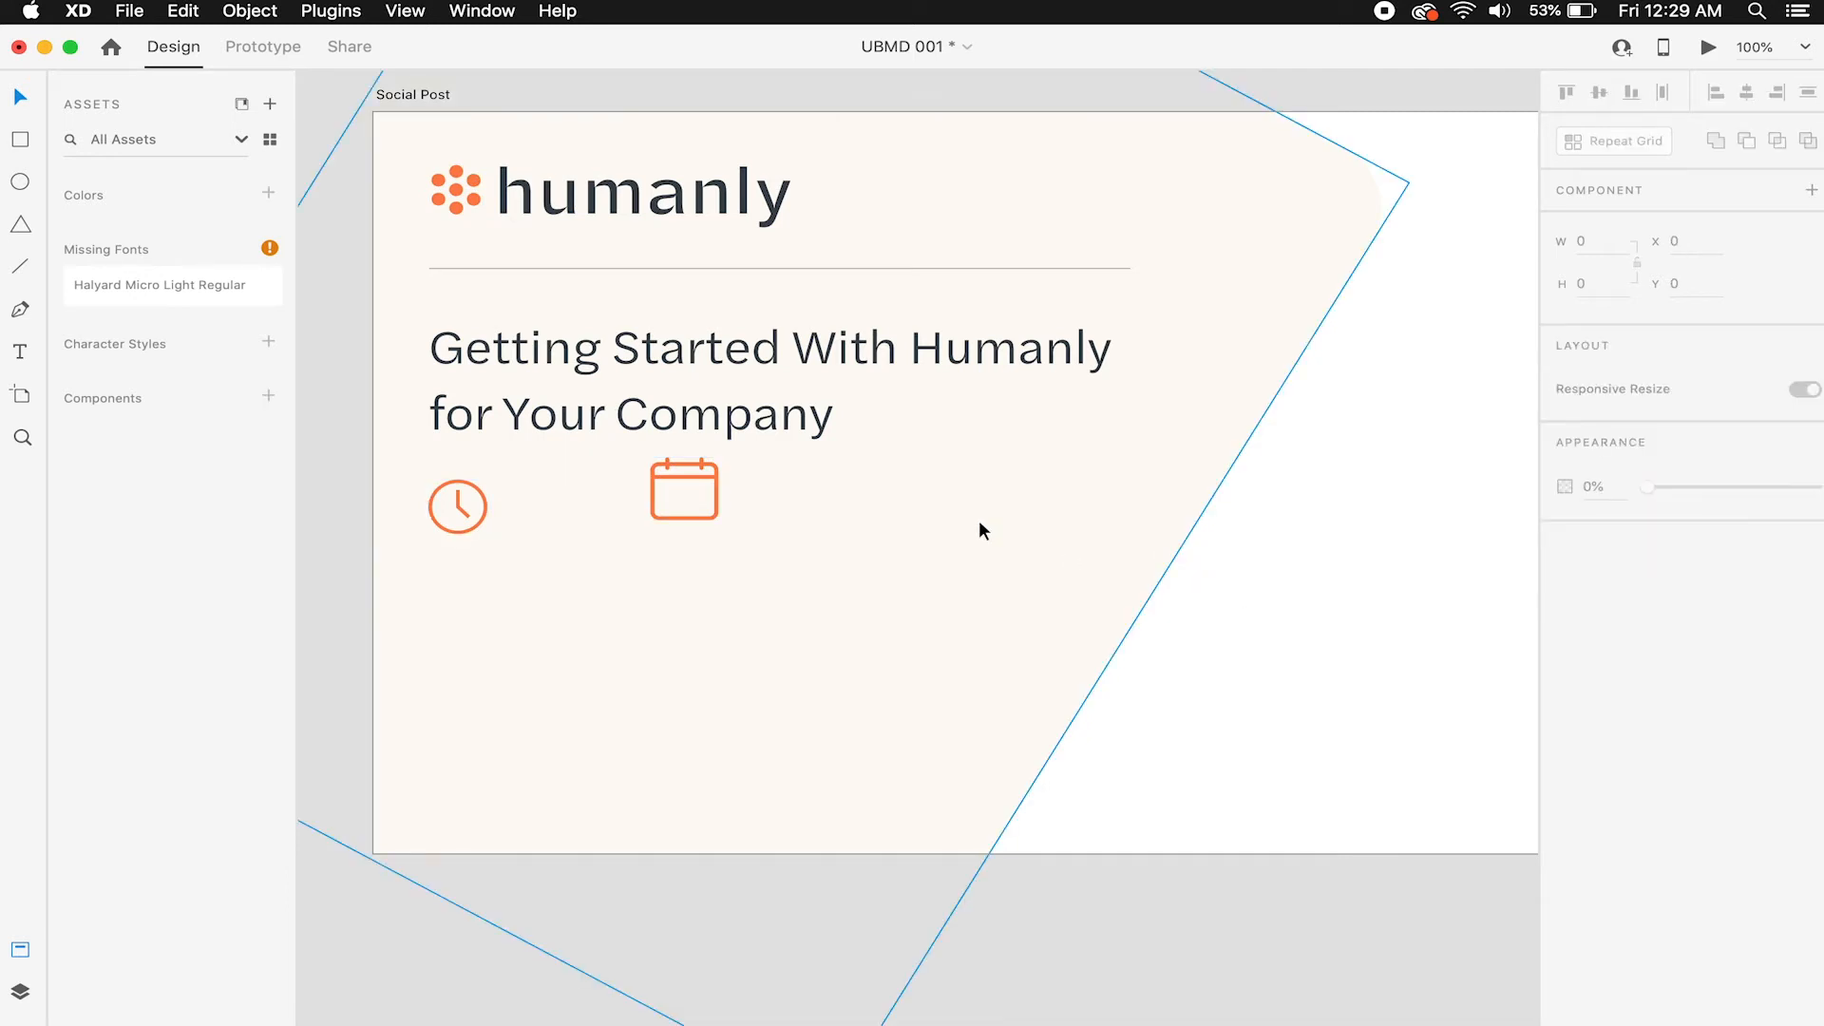
click(717, 487)
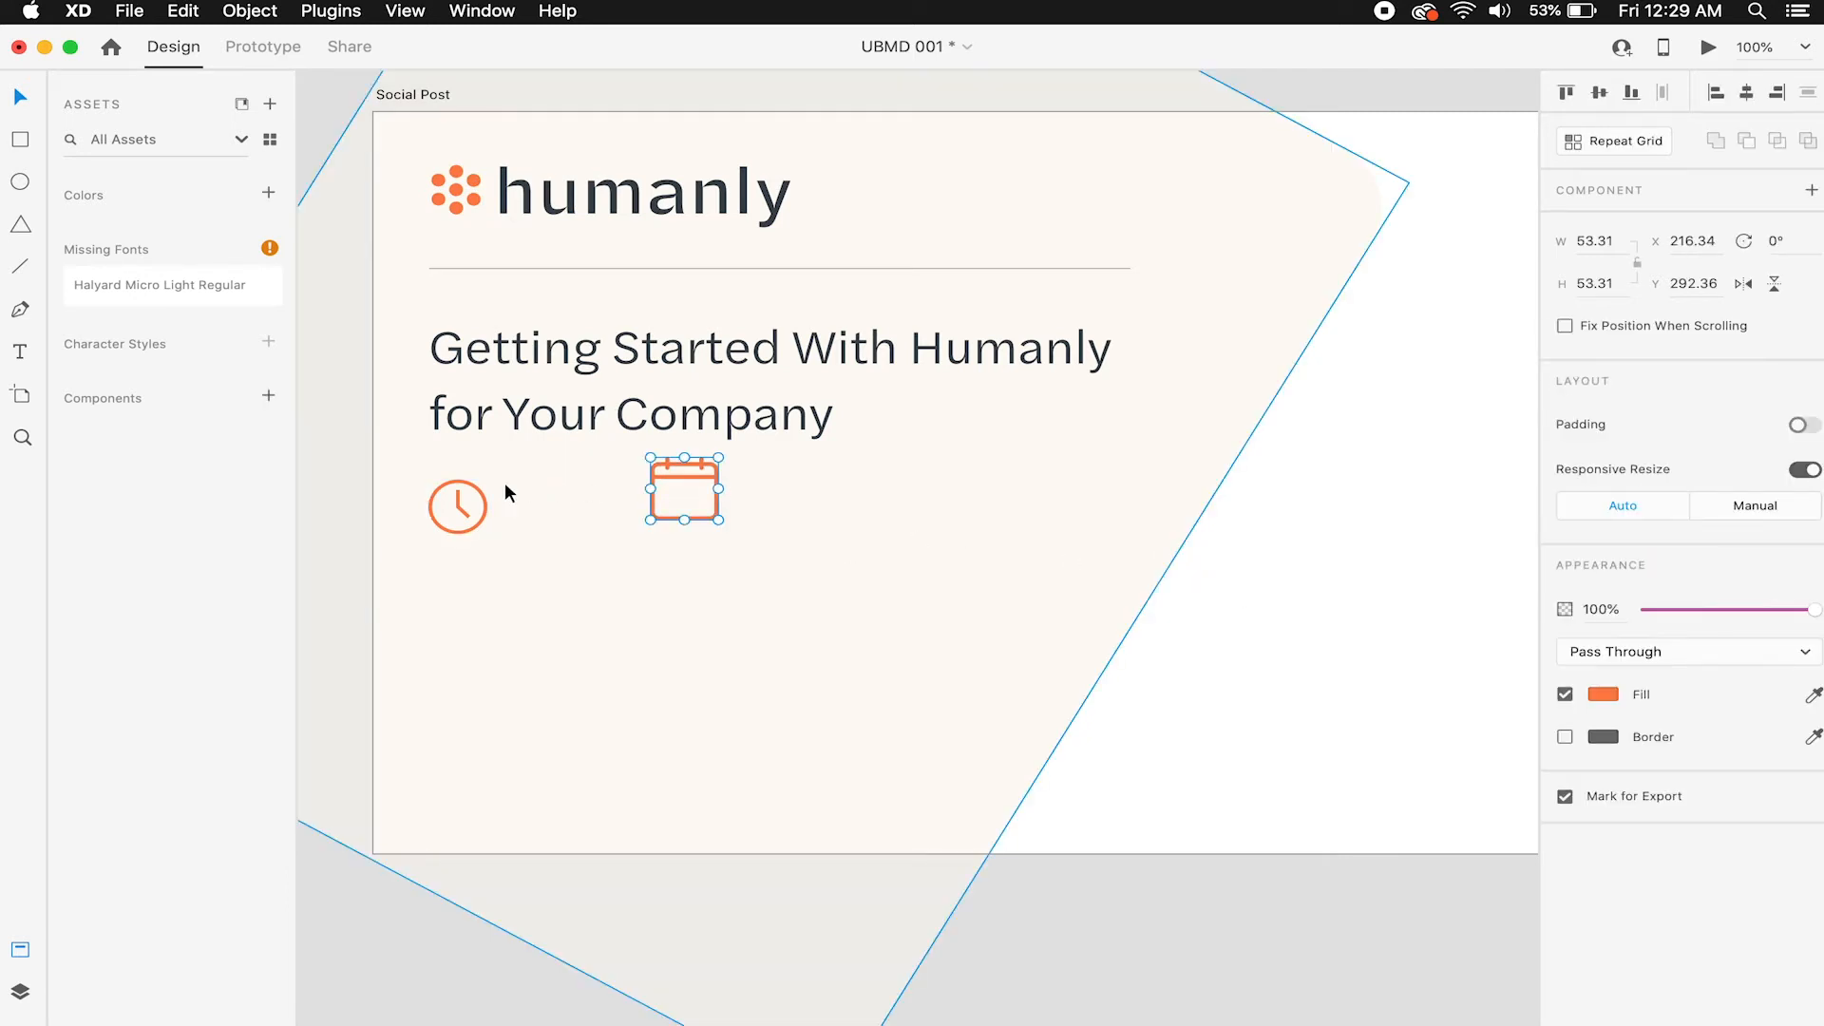
shift+click(483, 497)
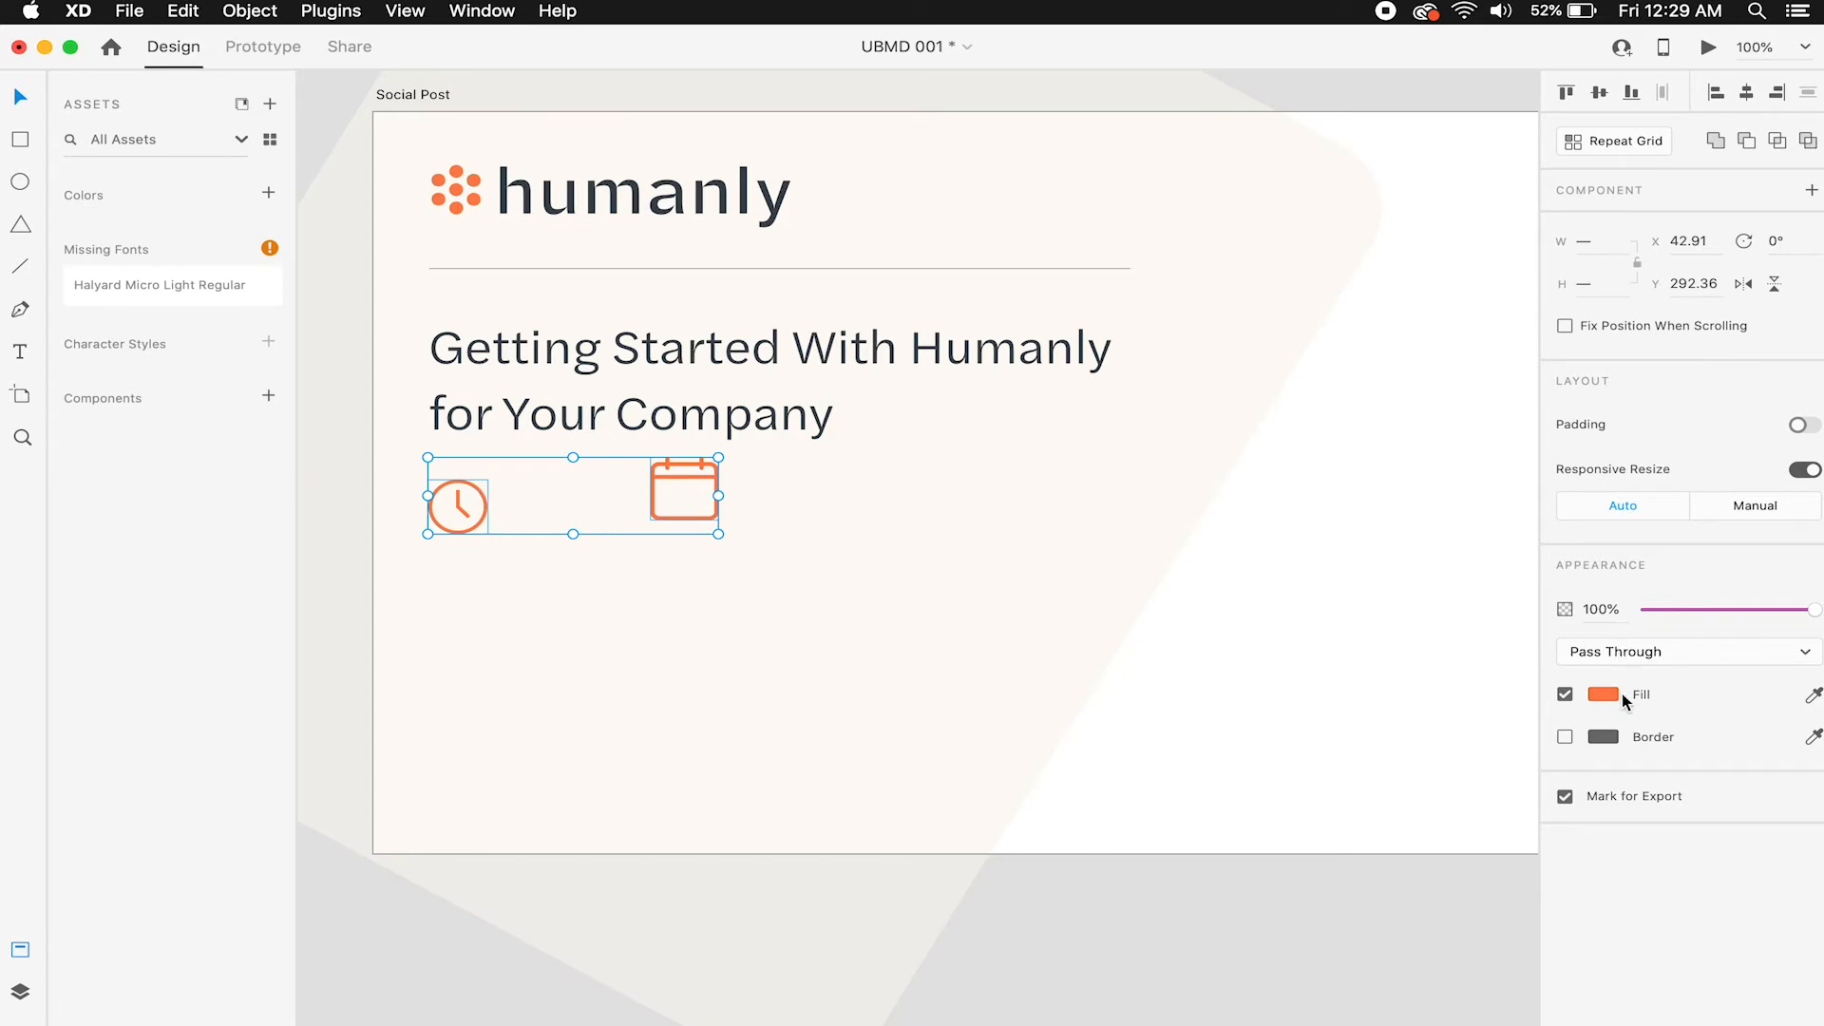
click(1590, 613)
text(35)
key(Return)
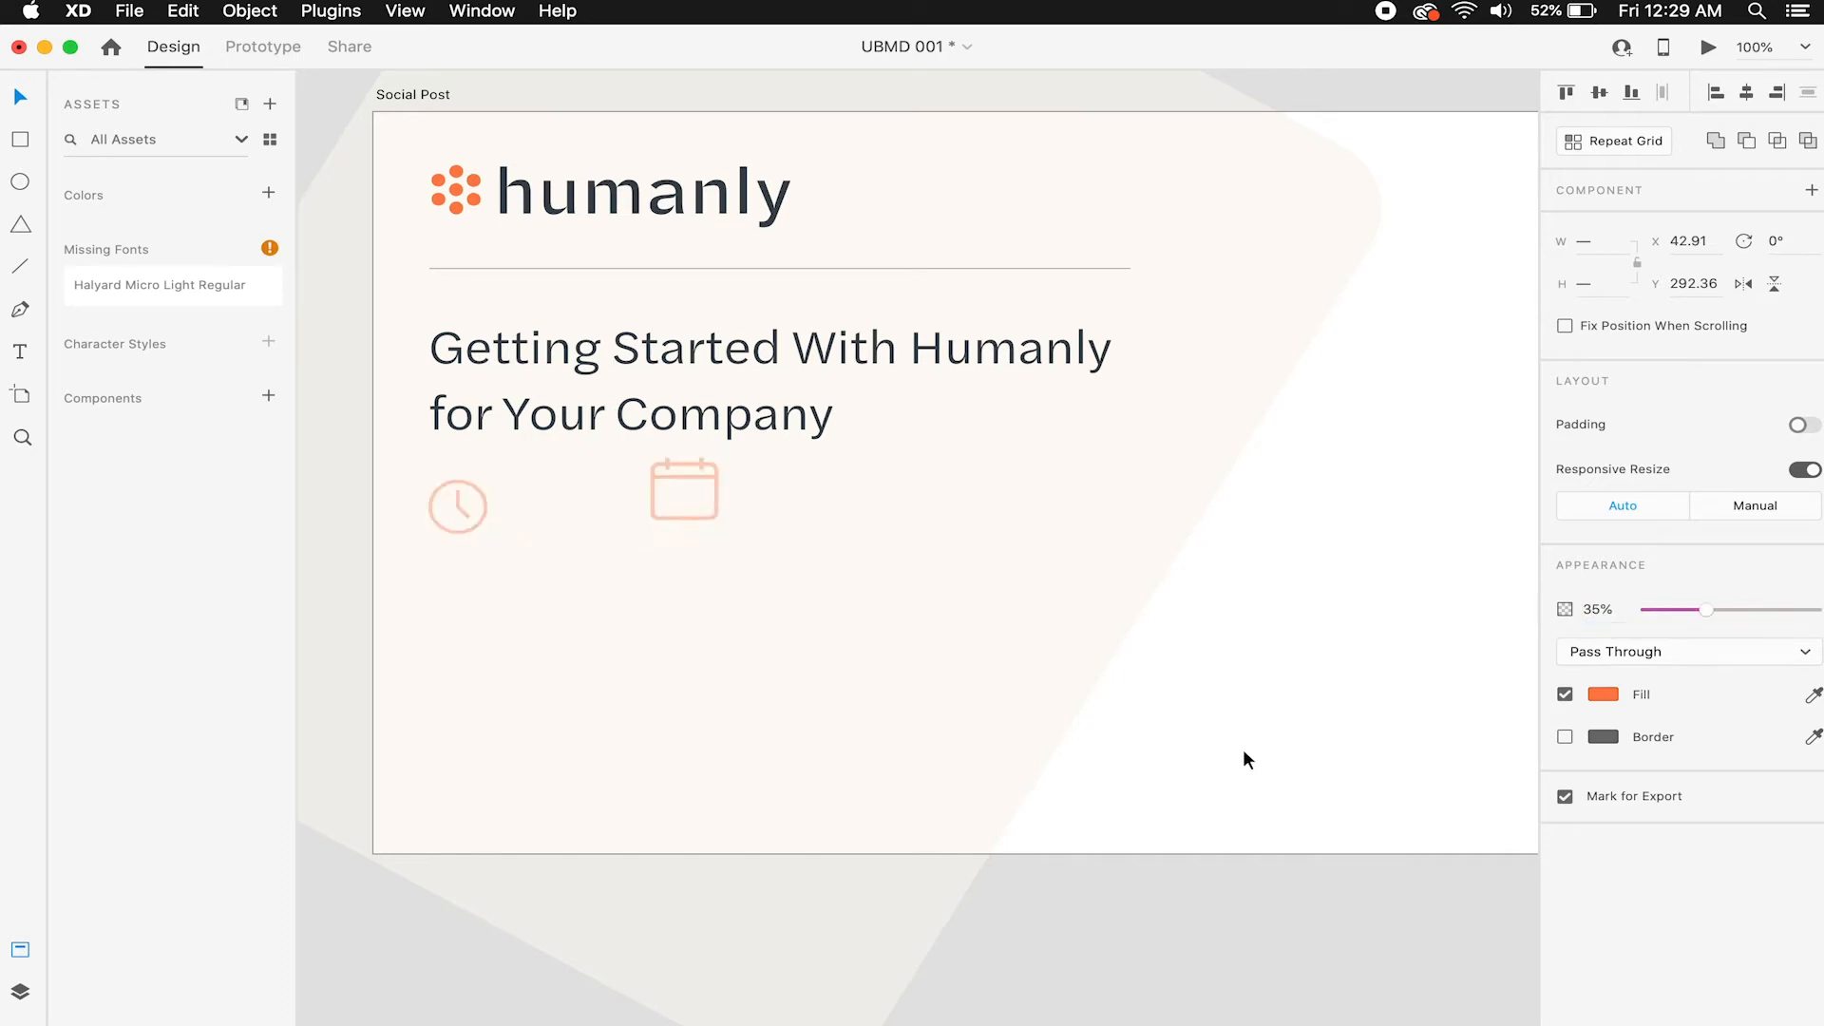
Set the opacity of the clock and calendar icons to 50%.
click(1607, 611)
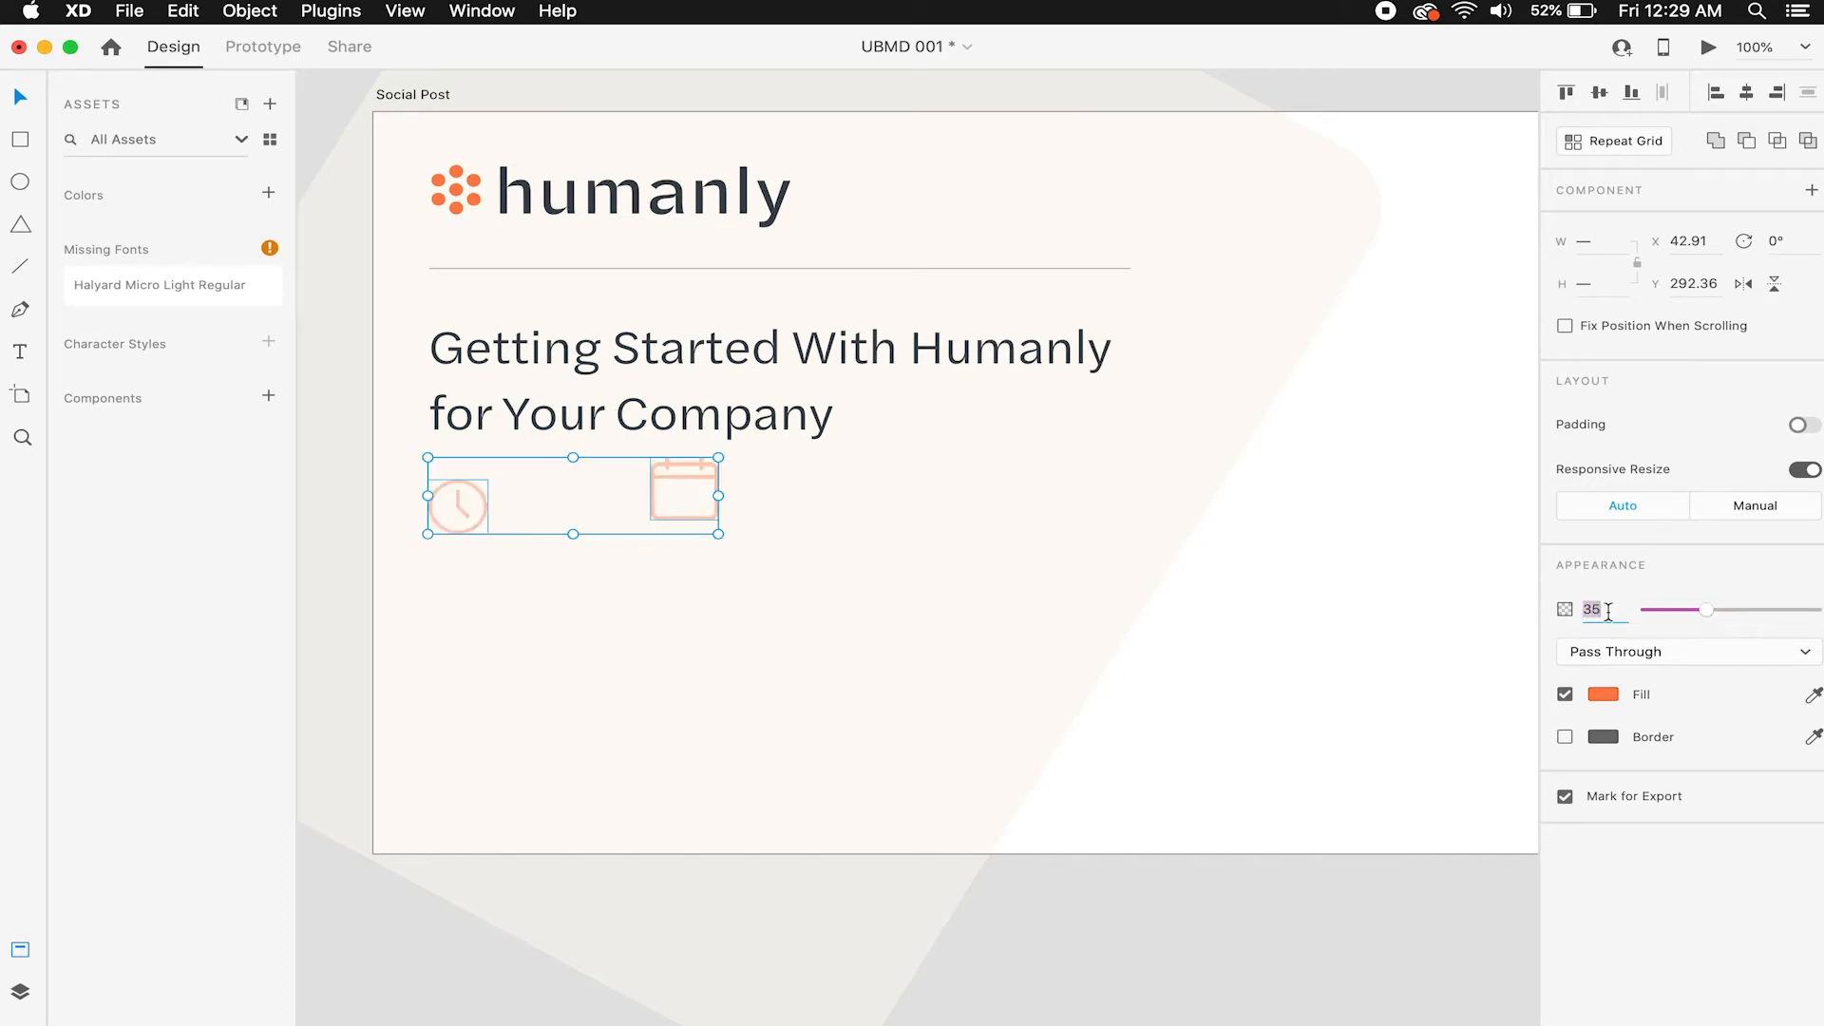
key(BackSpace)
text(50)
key(Return)
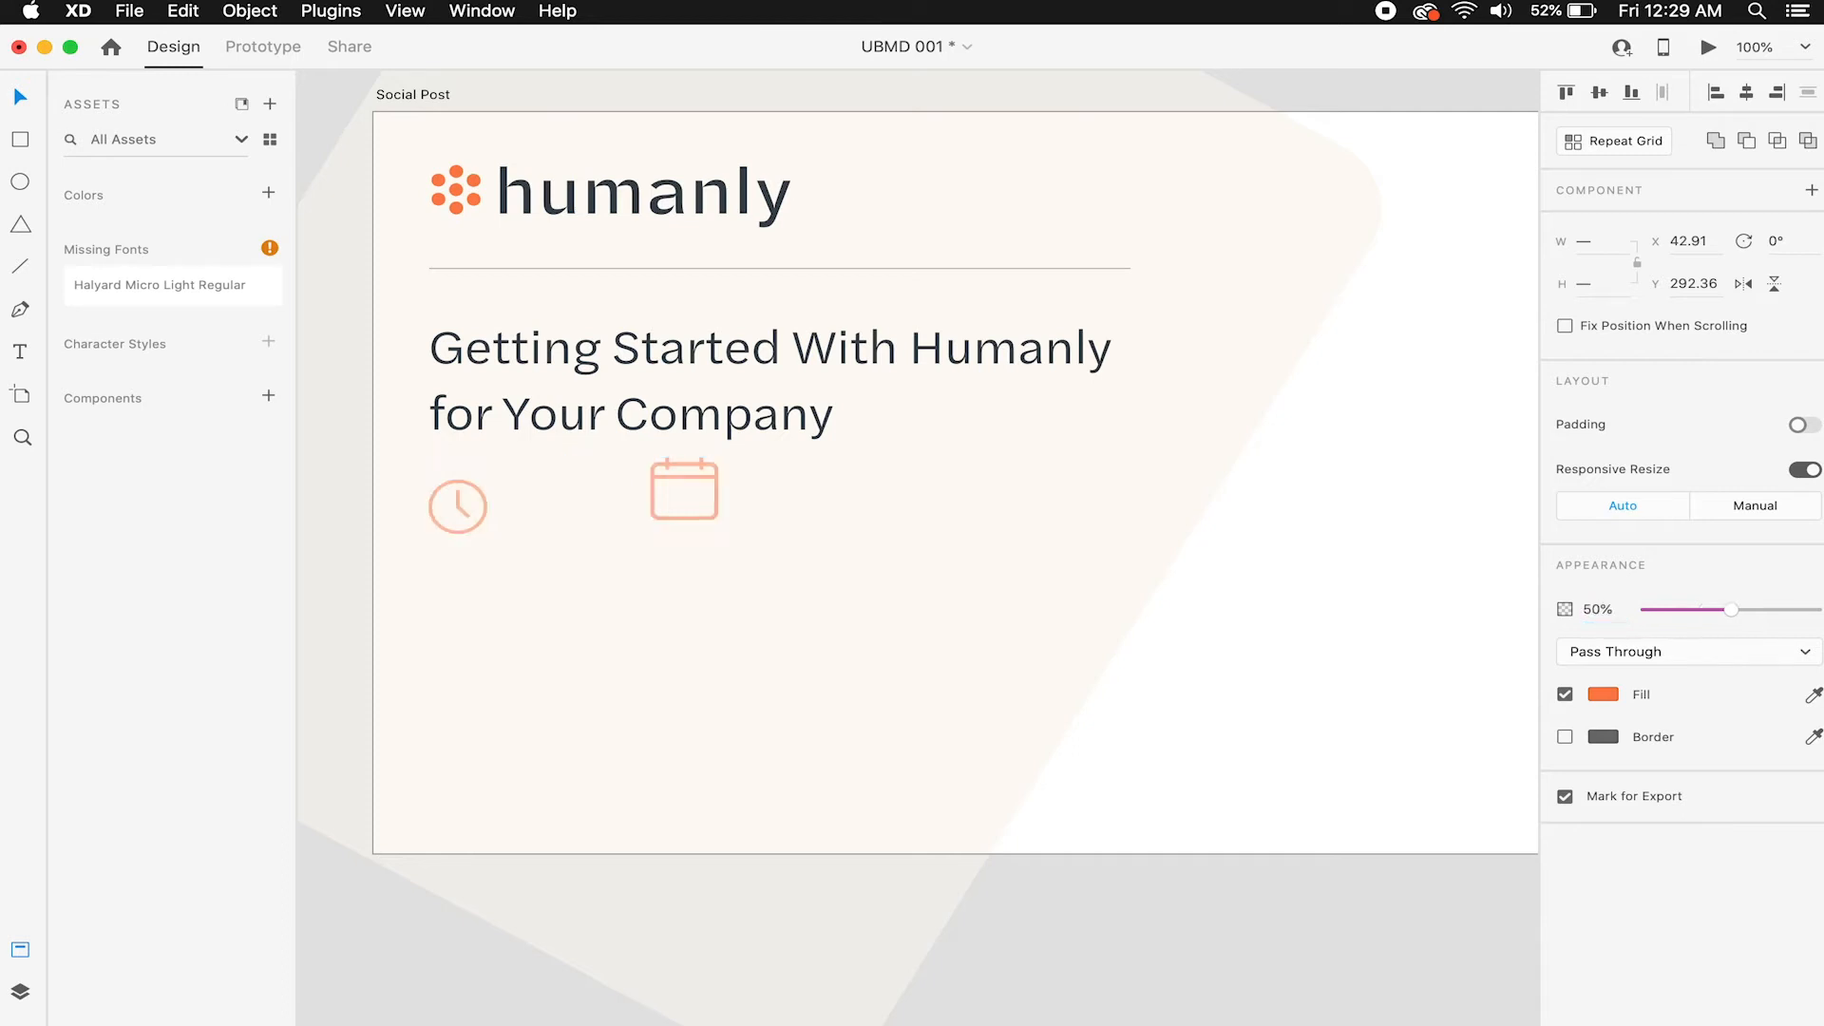
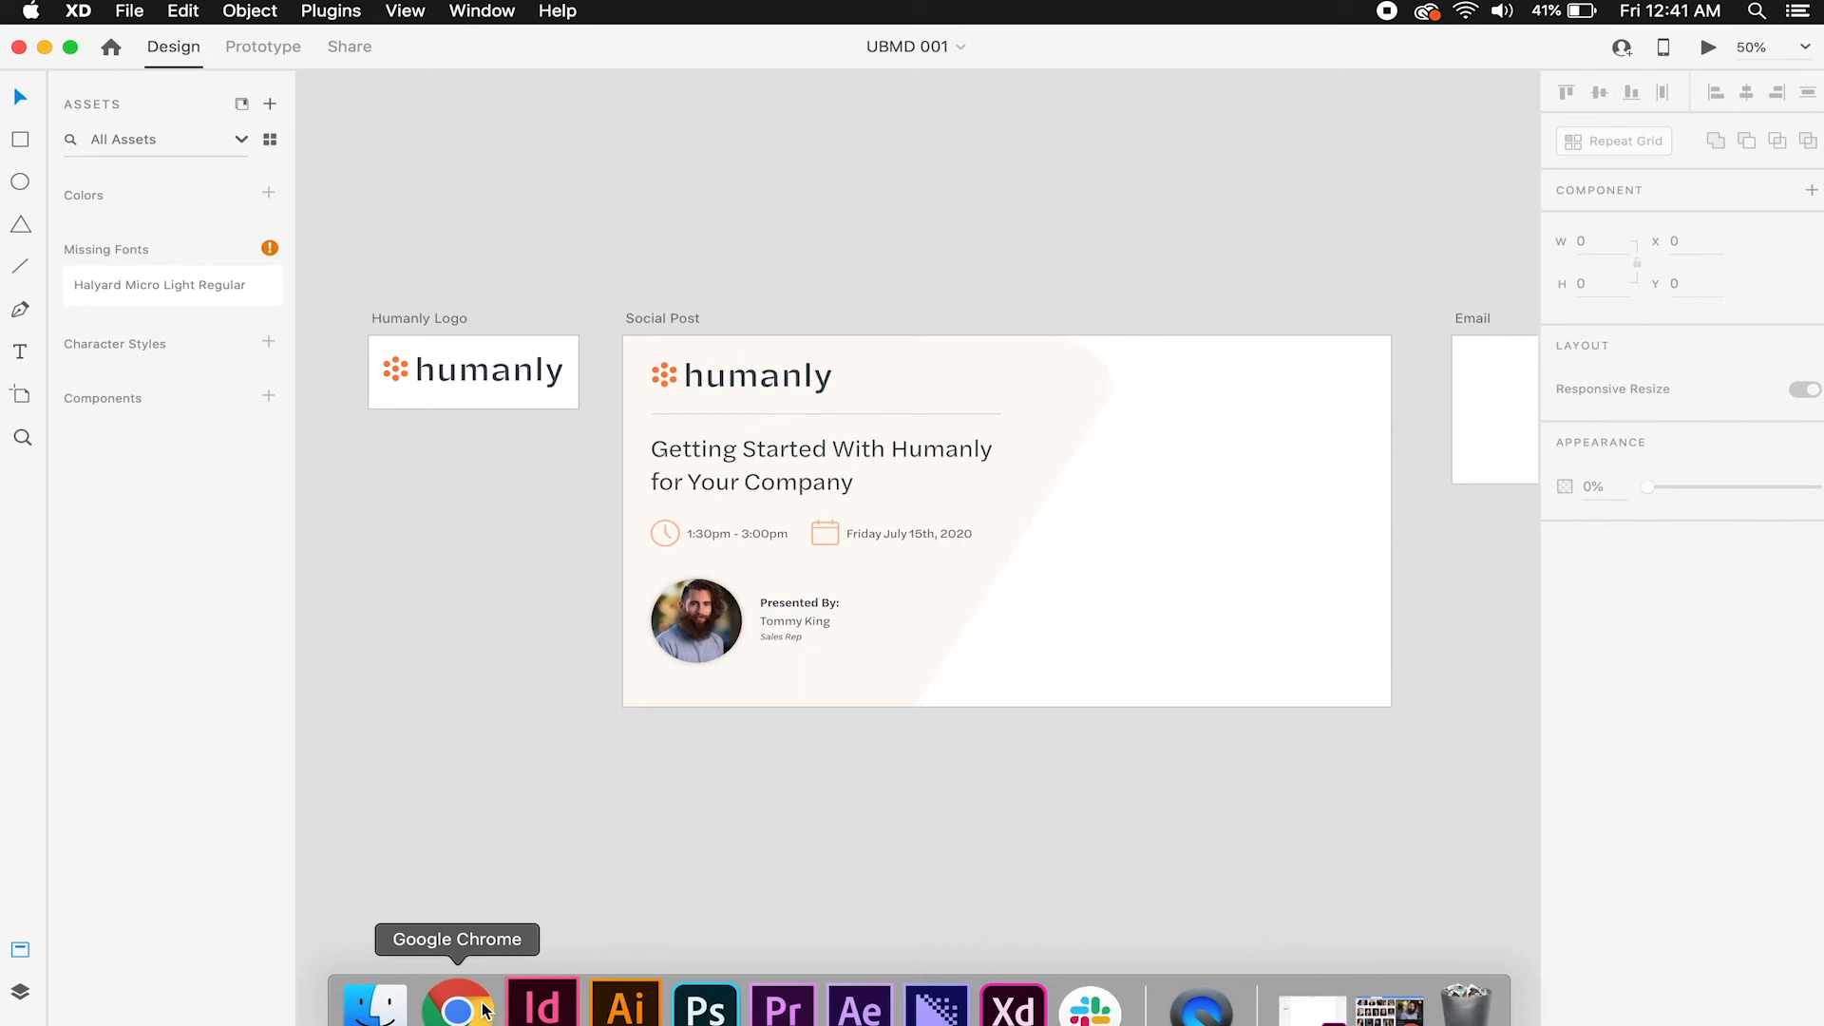
Switch to Google Chrome and open unsplash.com in place of the headshots search.
click(485, 1009)
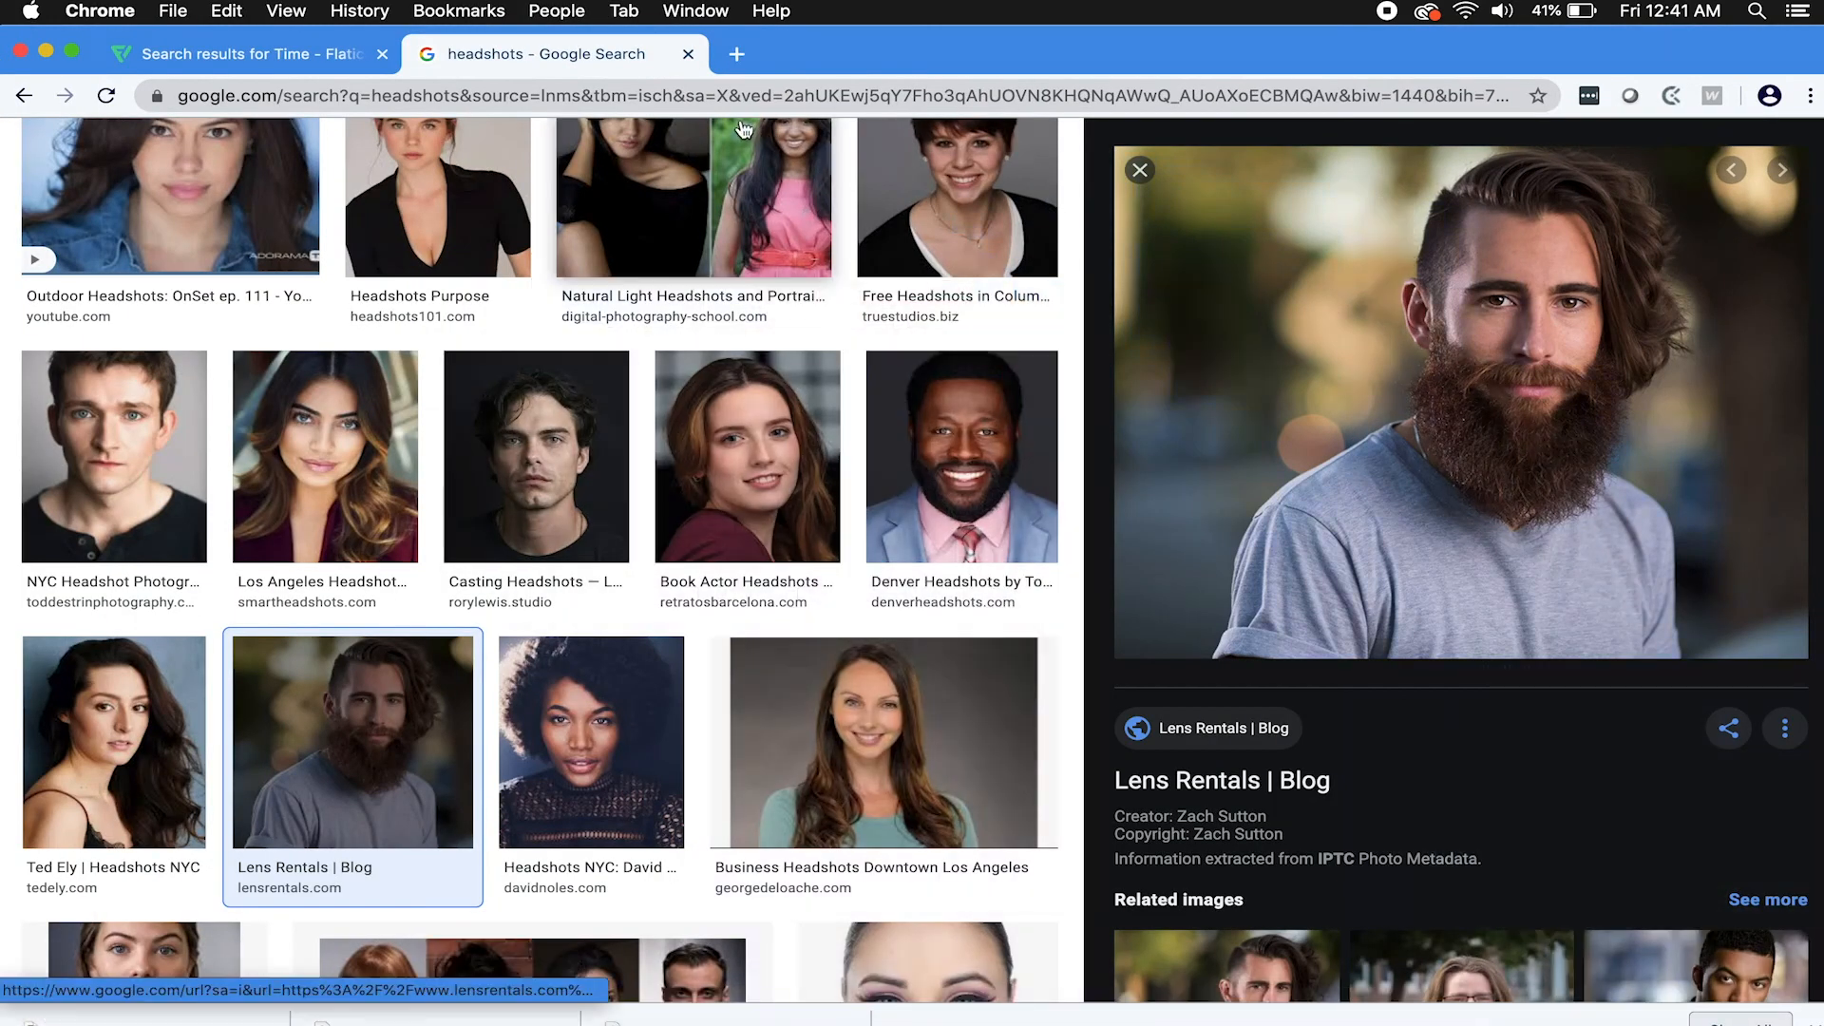
click(740, 95)
text(unsplash.com)
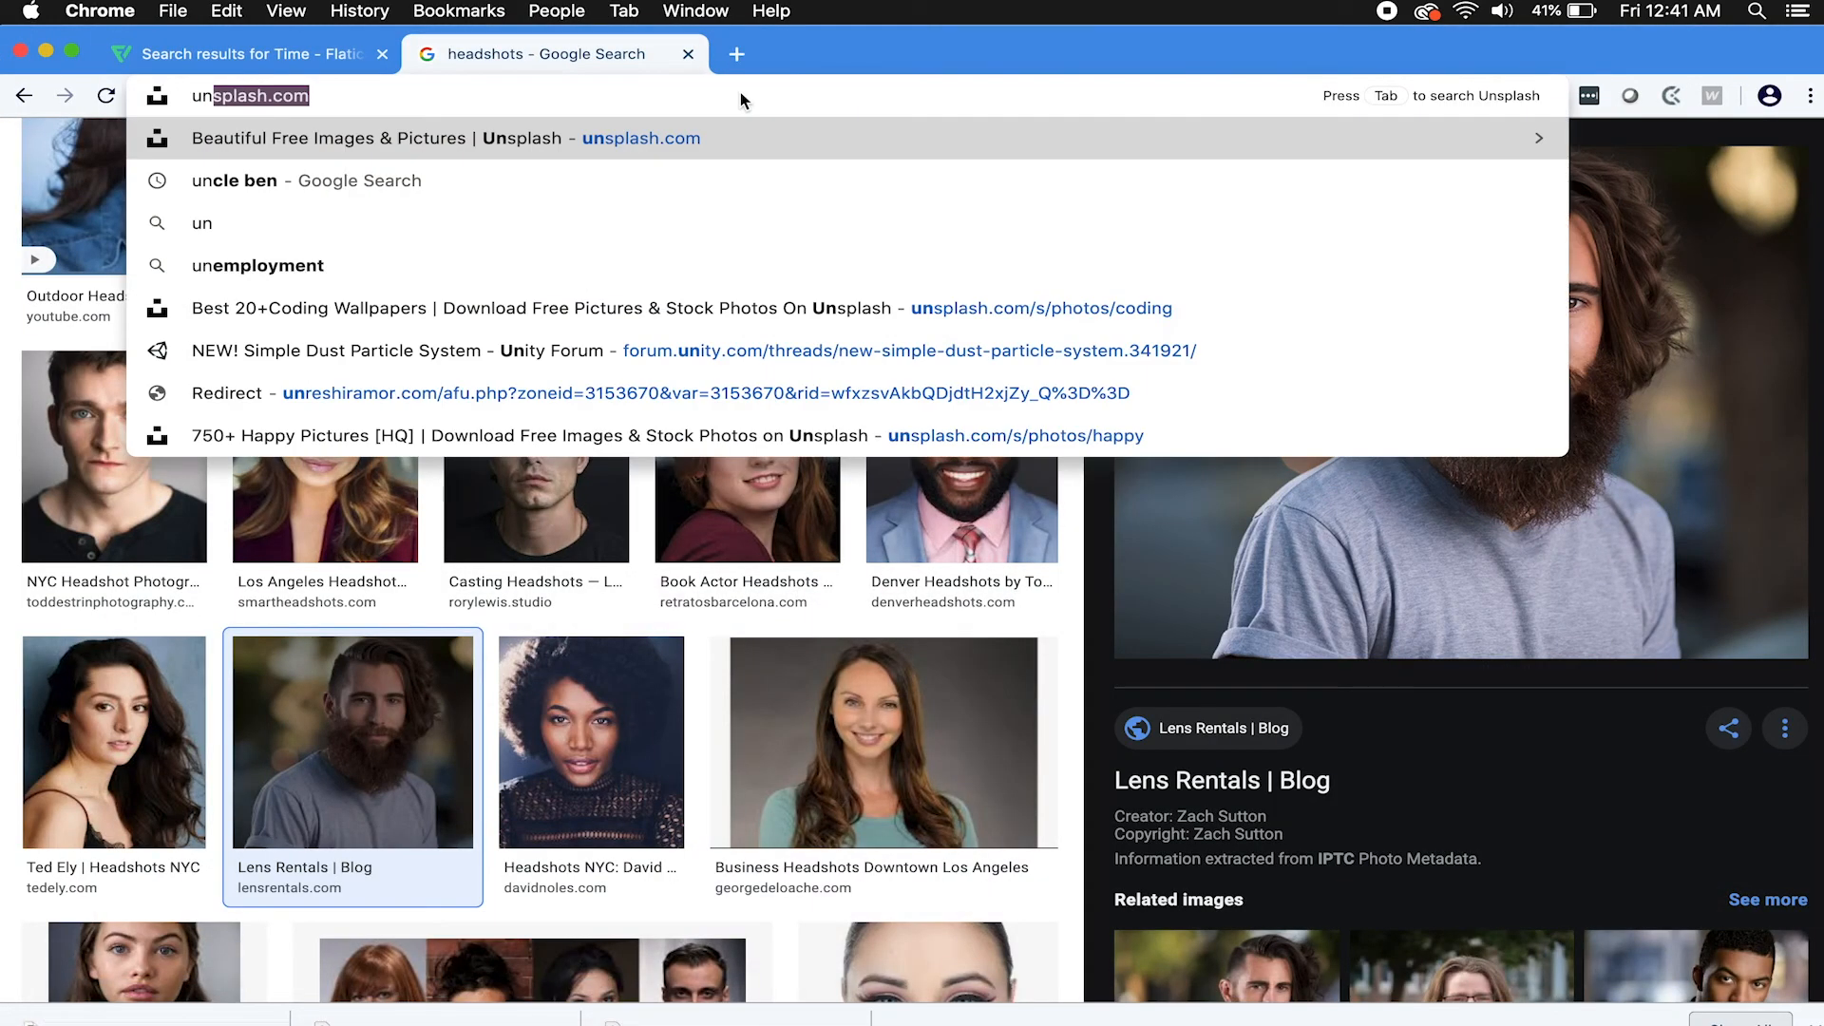
key(Return)
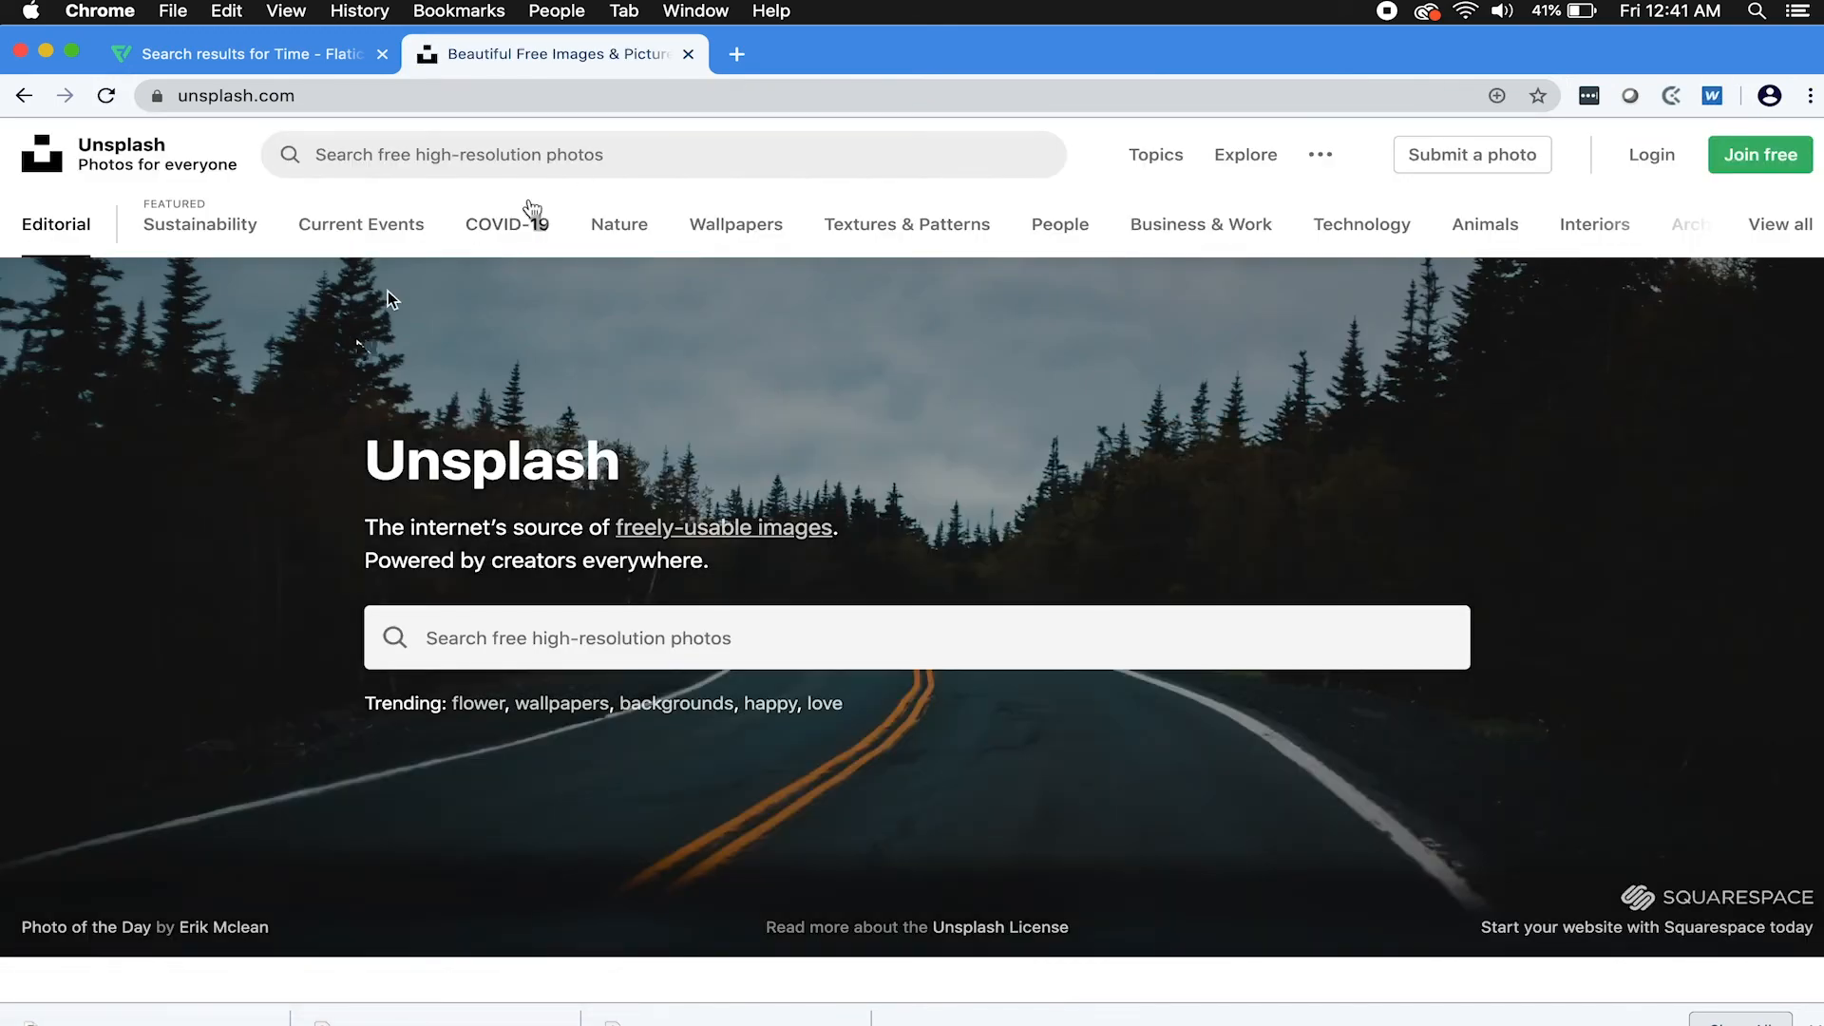
Browse the Unsplash home page feed to examine the kinds of free photos on offer.
scroll(357, 350, down, 5)
scroll(358, 342, down, 10)
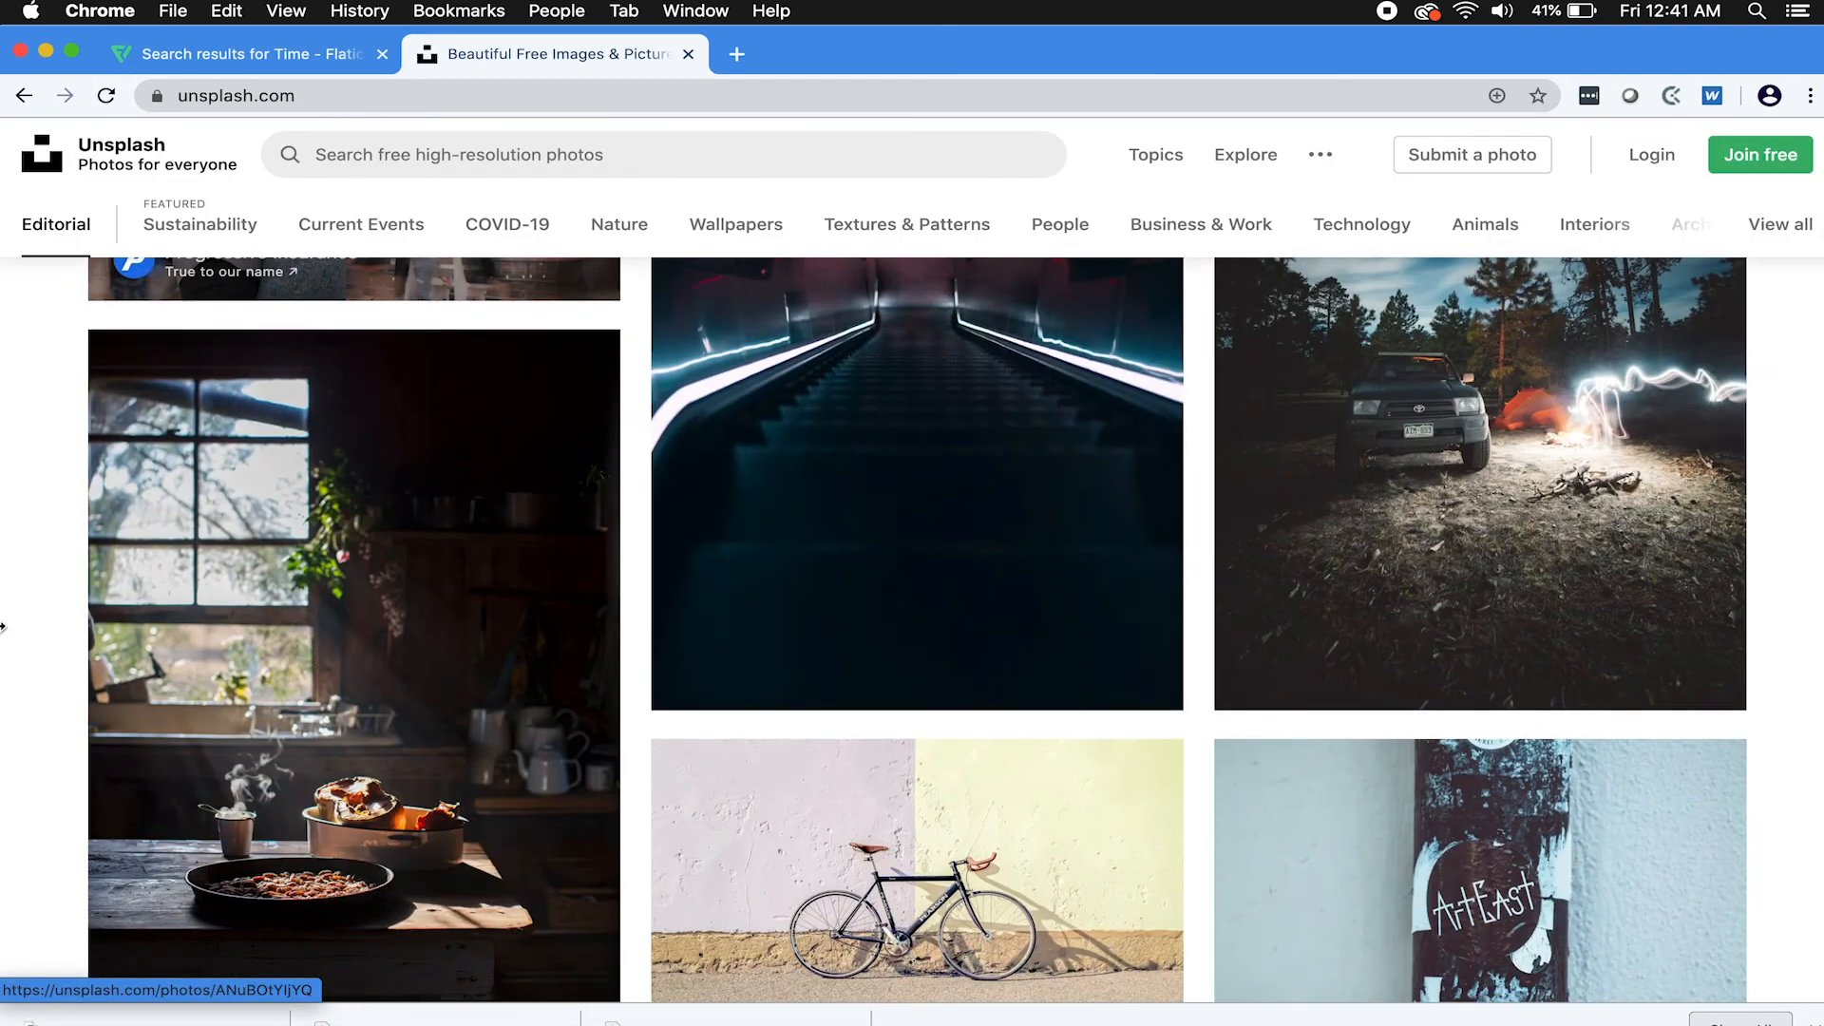
scroll(3, 626, down, 12)
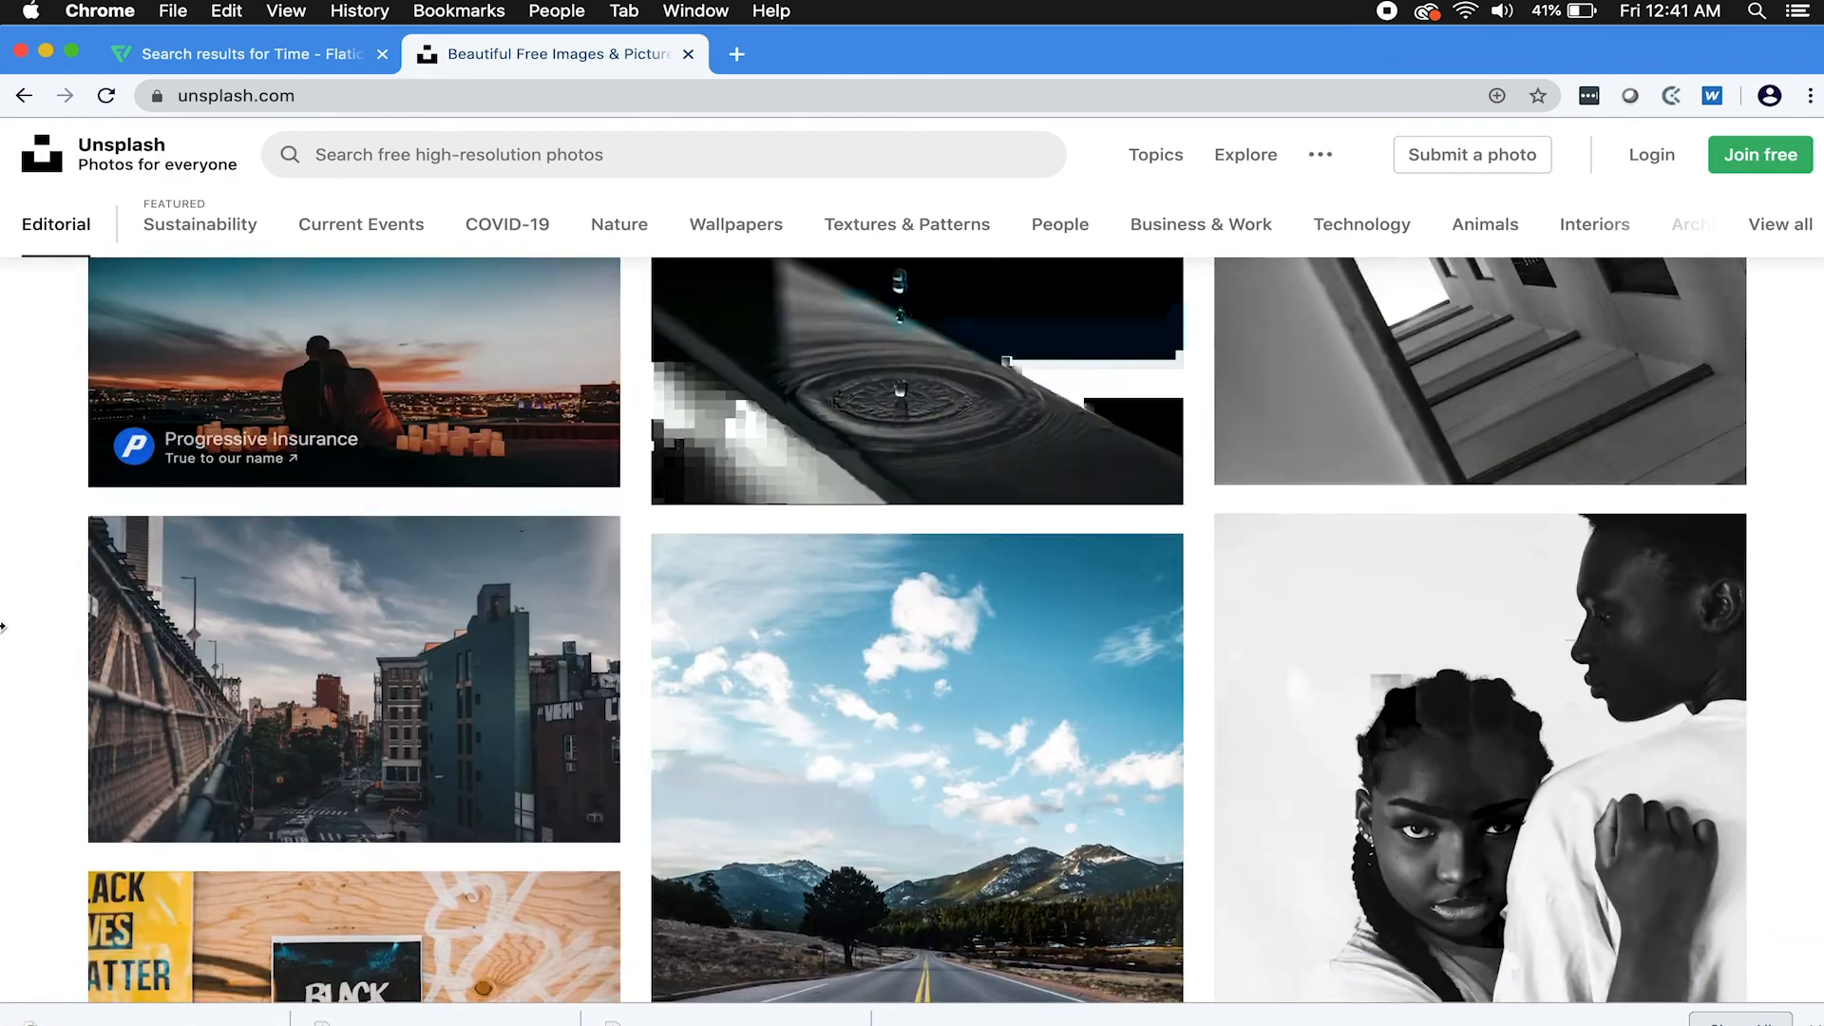
scroll(3, 626, down, 1)
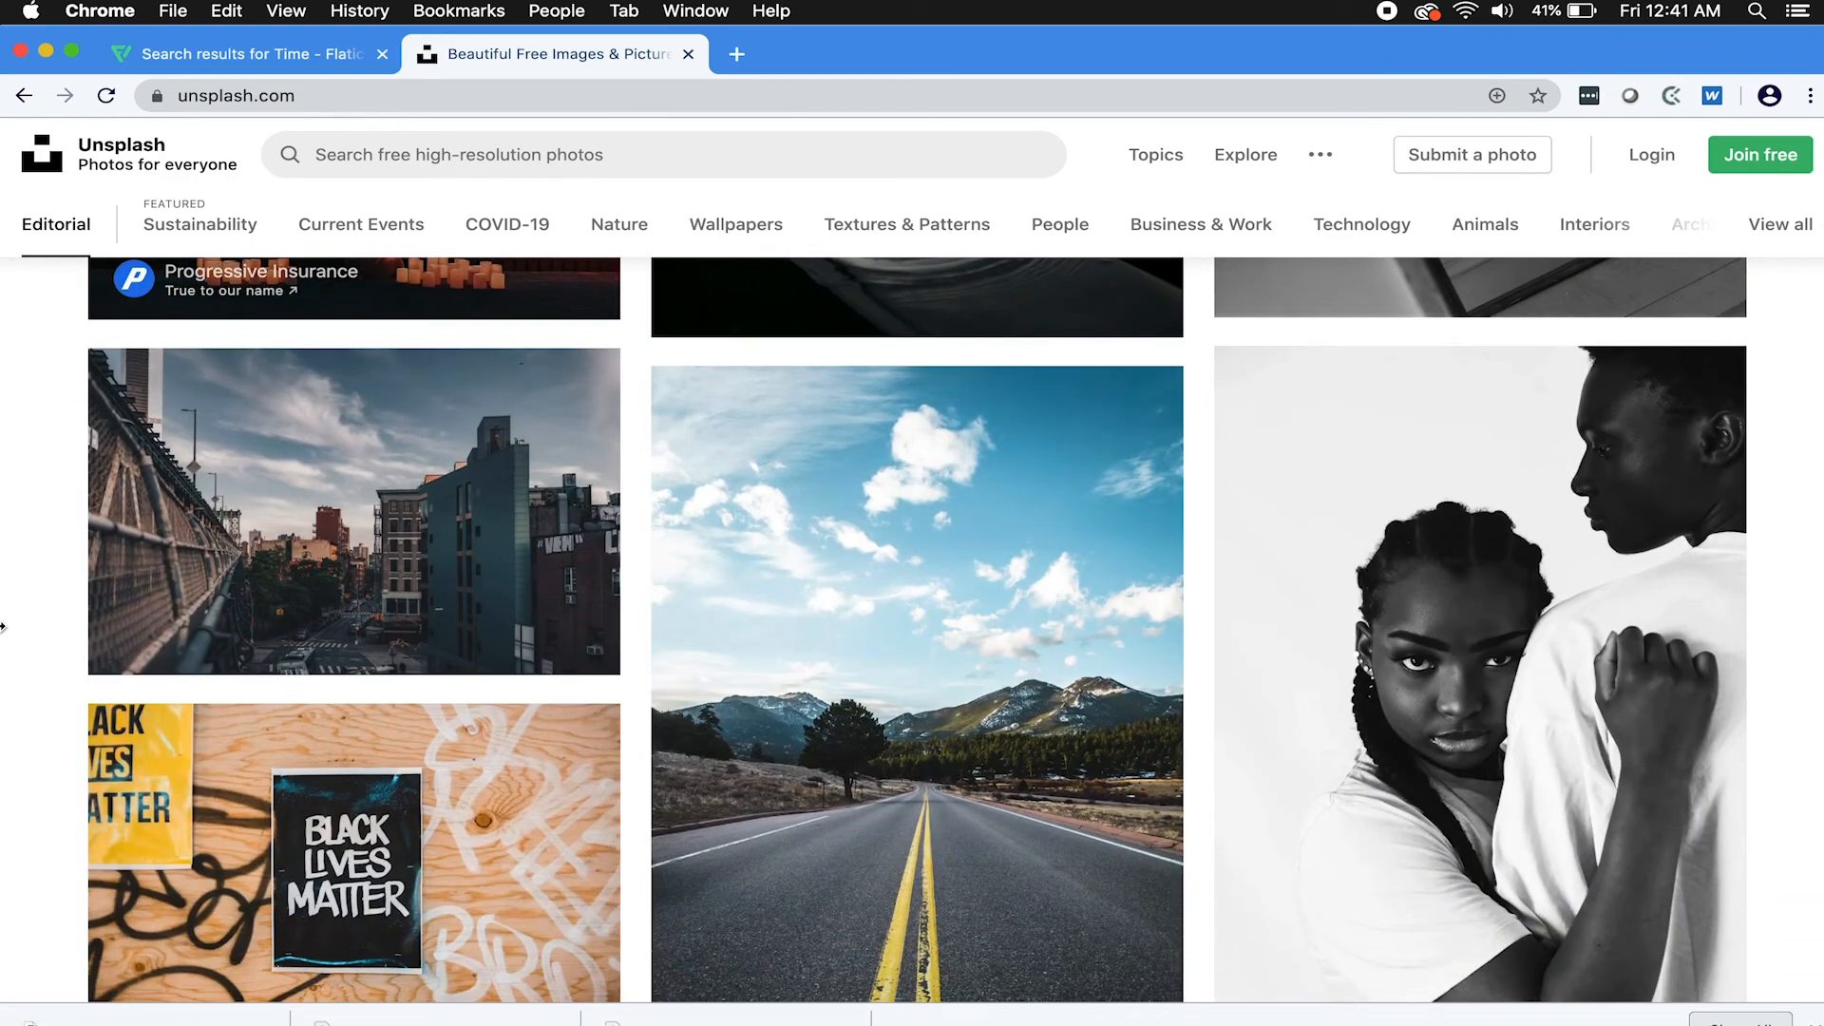
scroll(2, 626, down, 8)
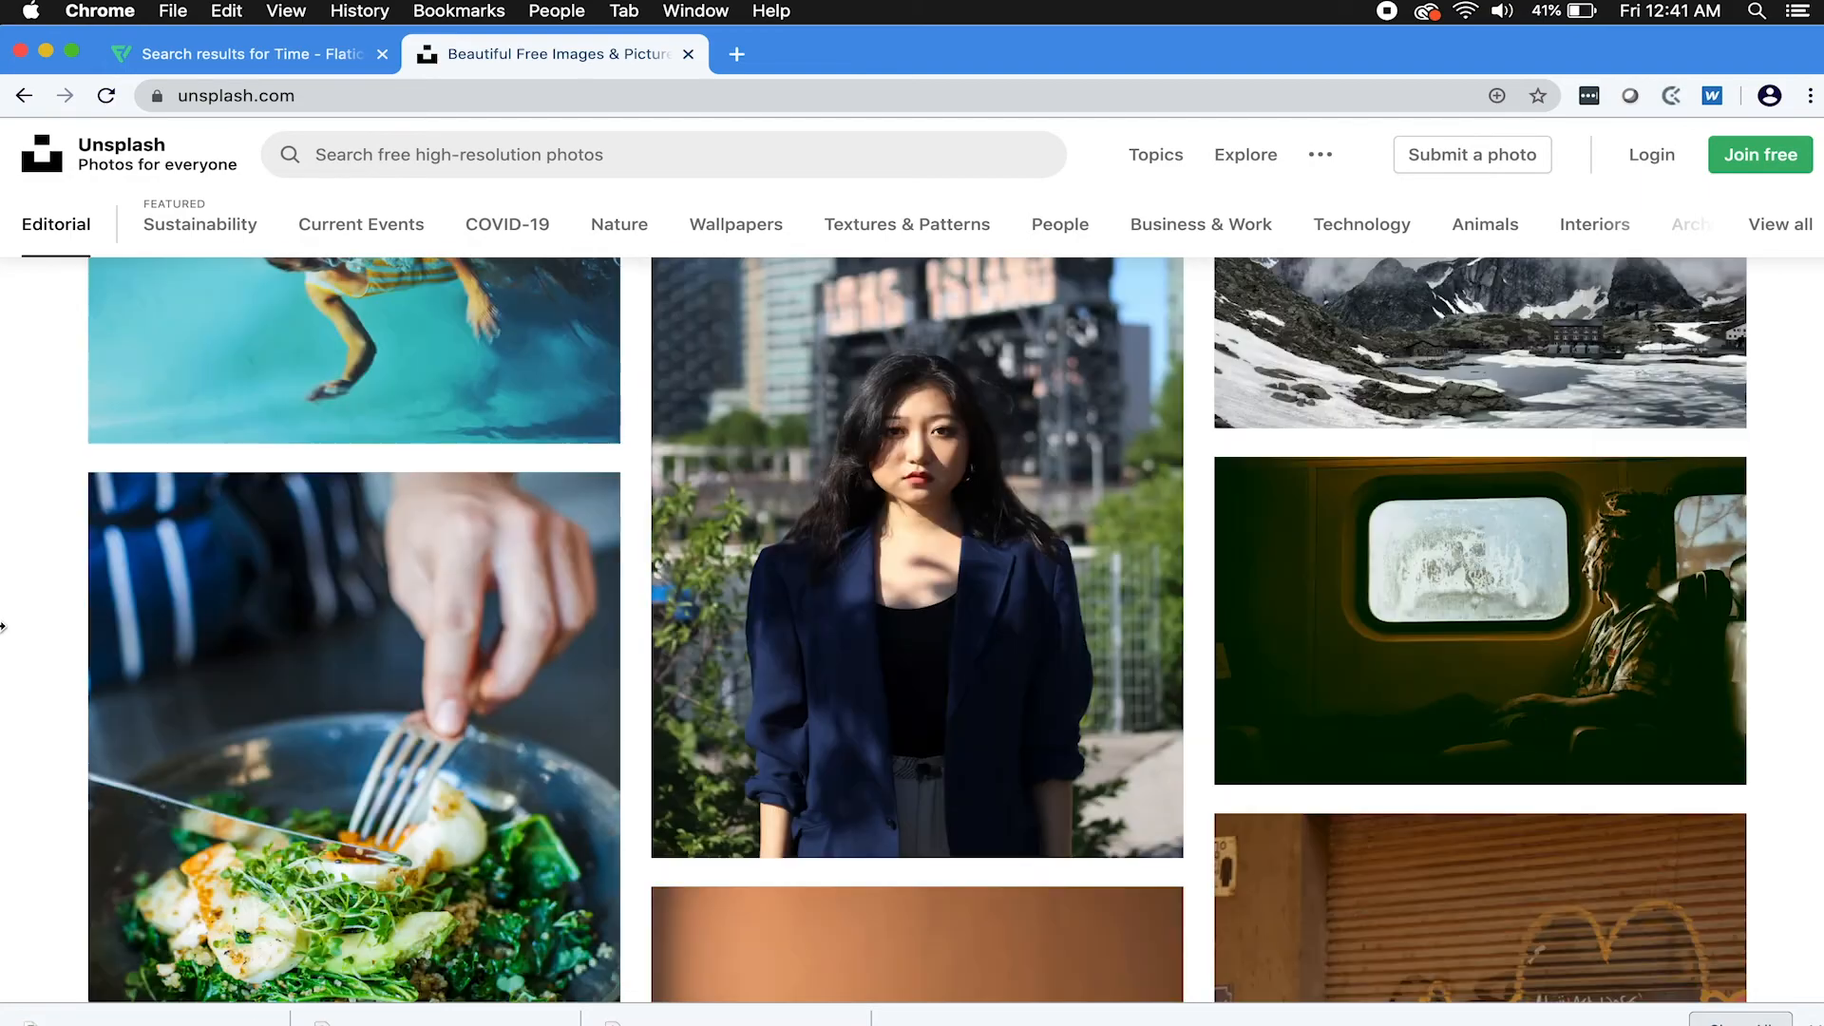
scroll(3, 626, down, 8)
scroll(3, 626, down, 8)
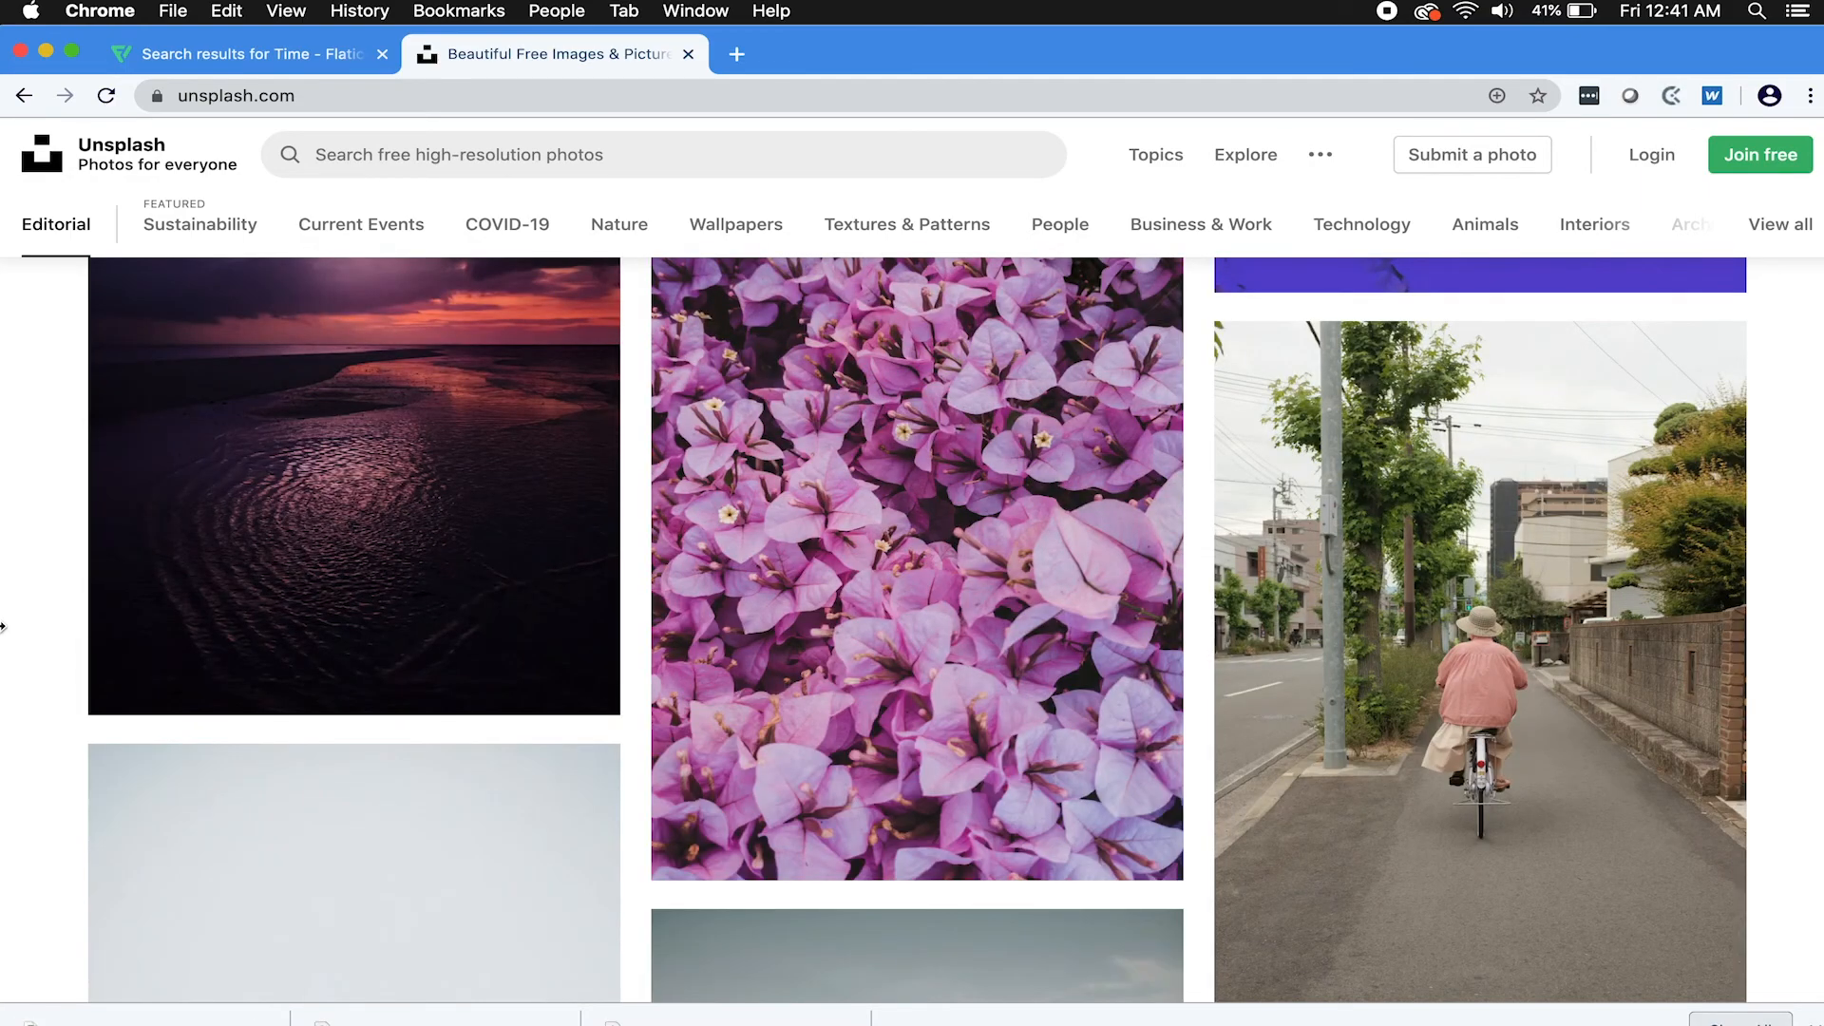
scroll(3, 626, down, 20)
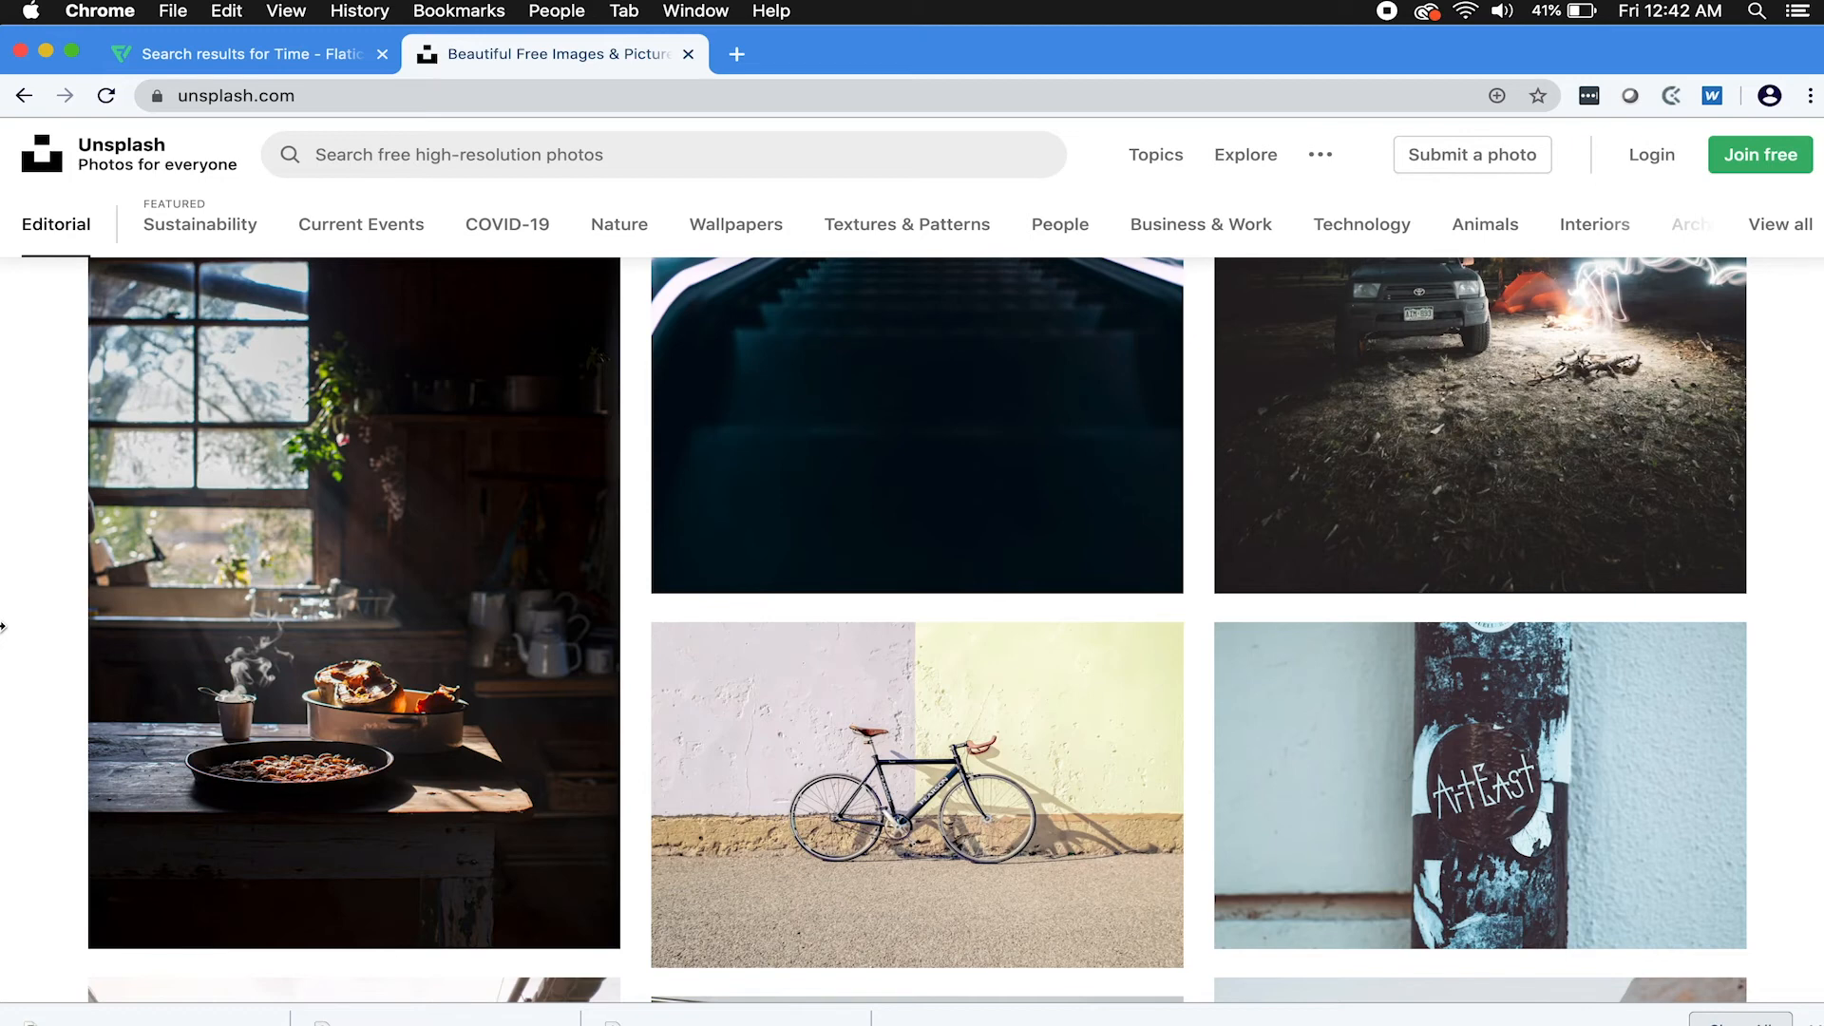
scroll(2, 626, up, 15)
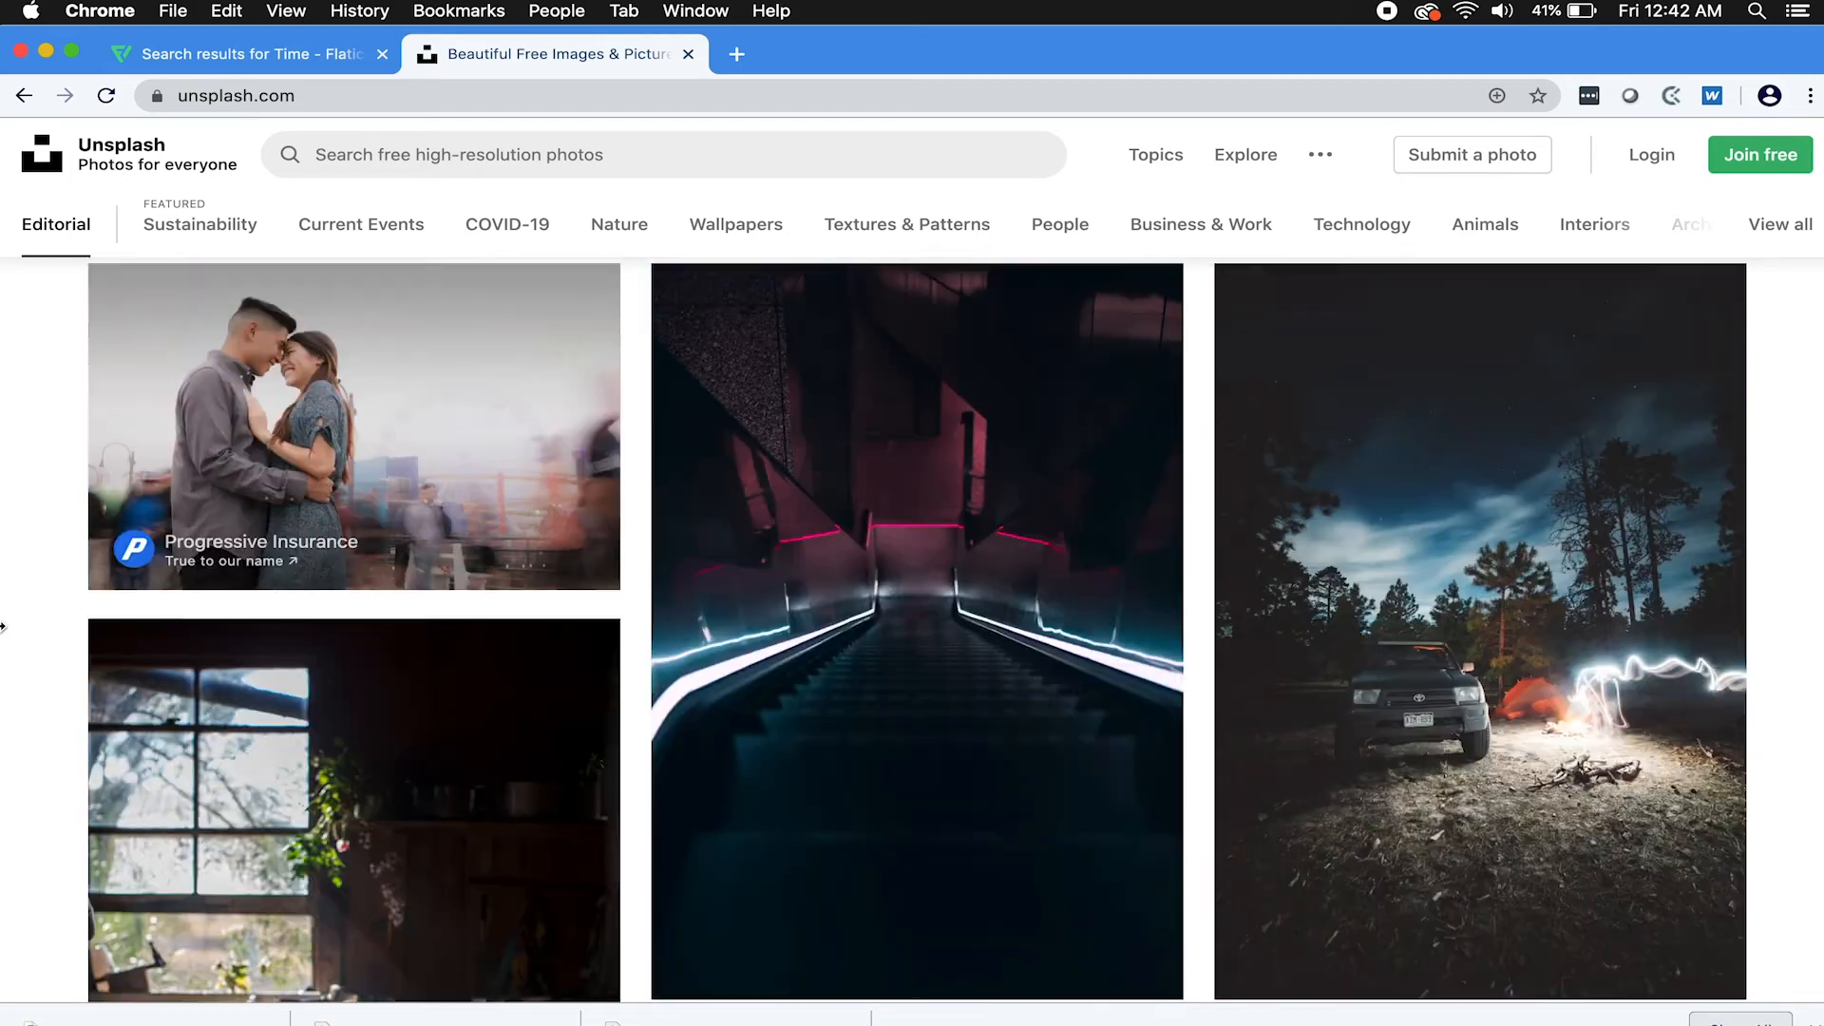
scroll(2, 626, down, 3)
scroll(2, 626, up, 2)
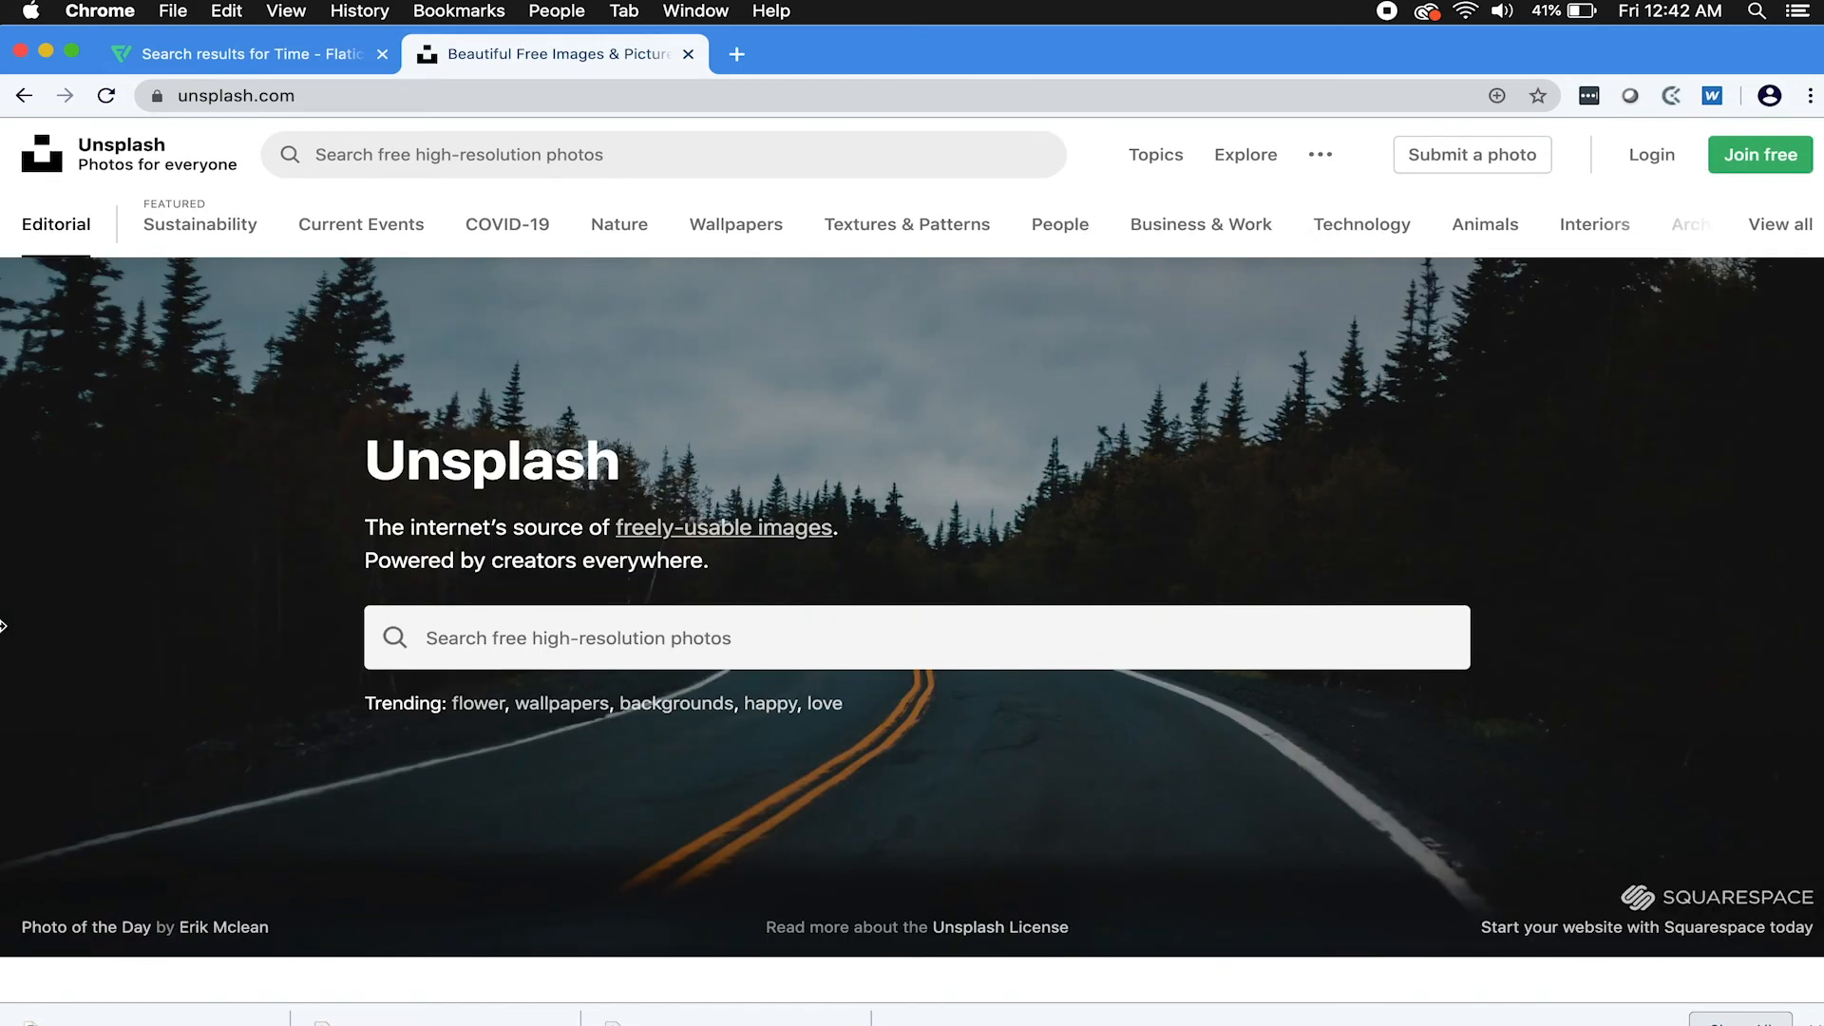
scroll(1, 626, down, 2)
scroll(2, 626, down, 1)
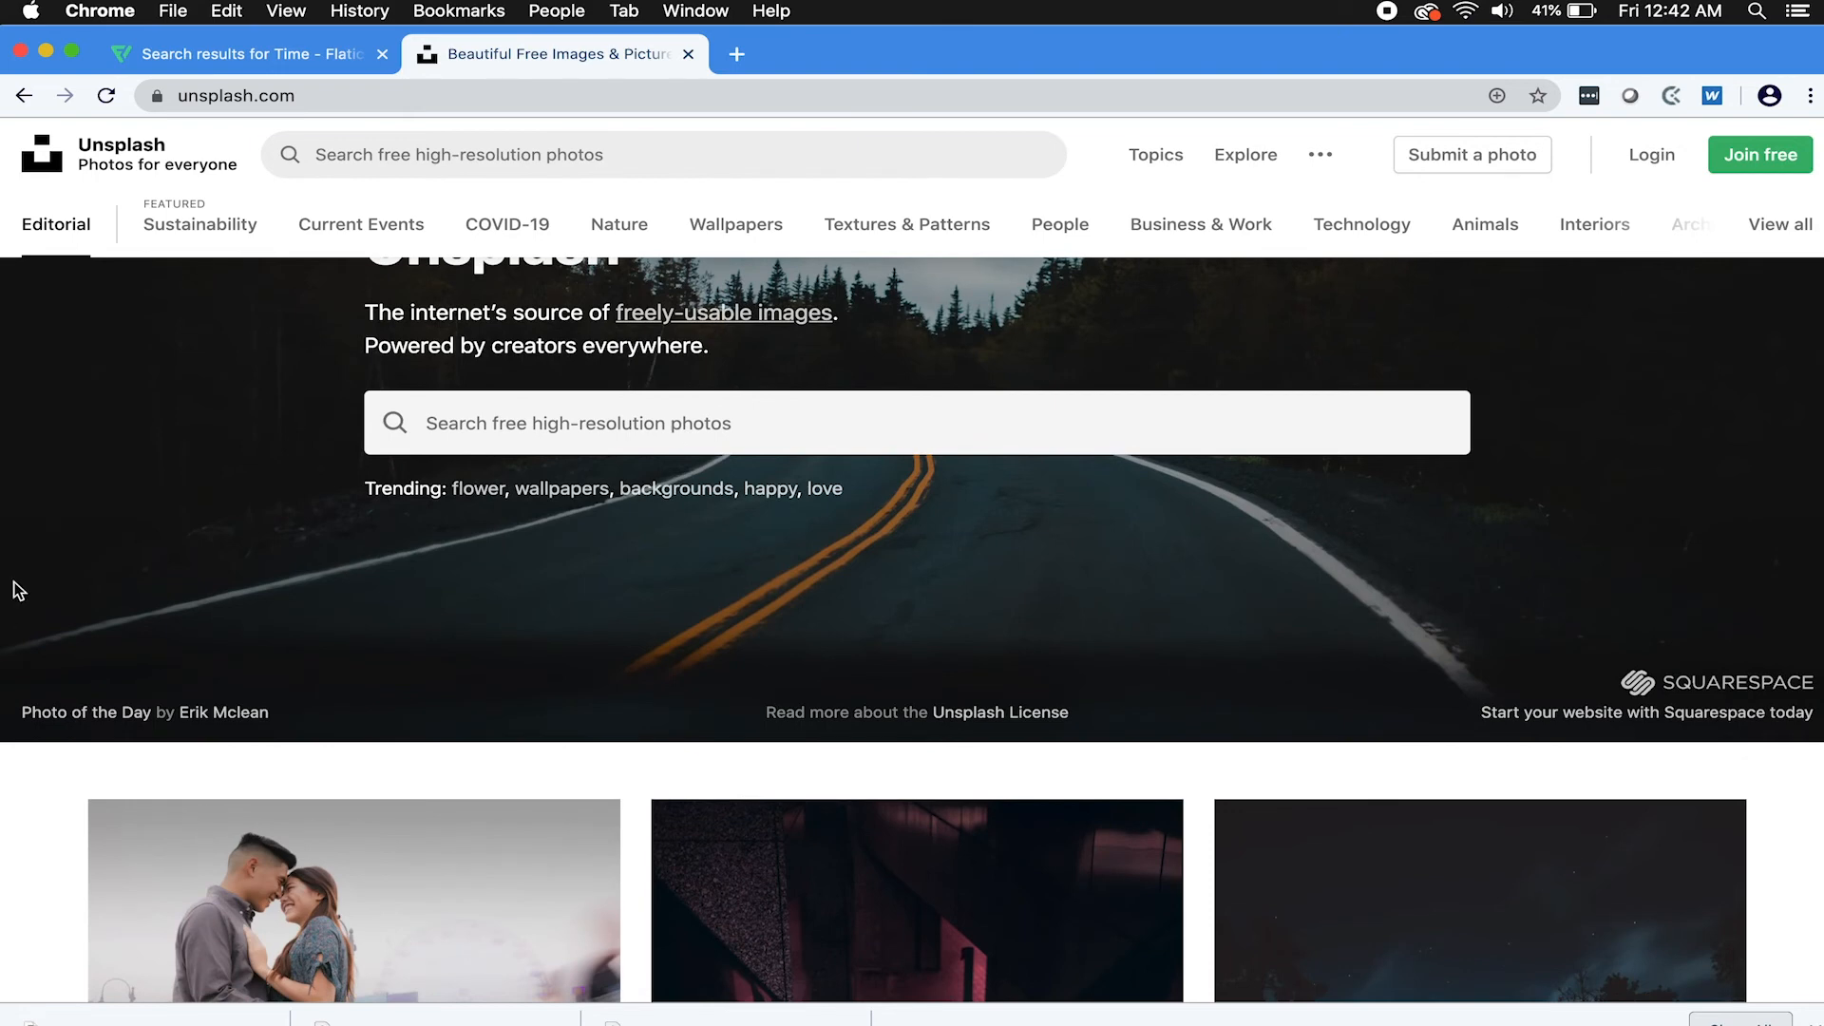
Search Unsplash for "family" photos.
click(516, 149)
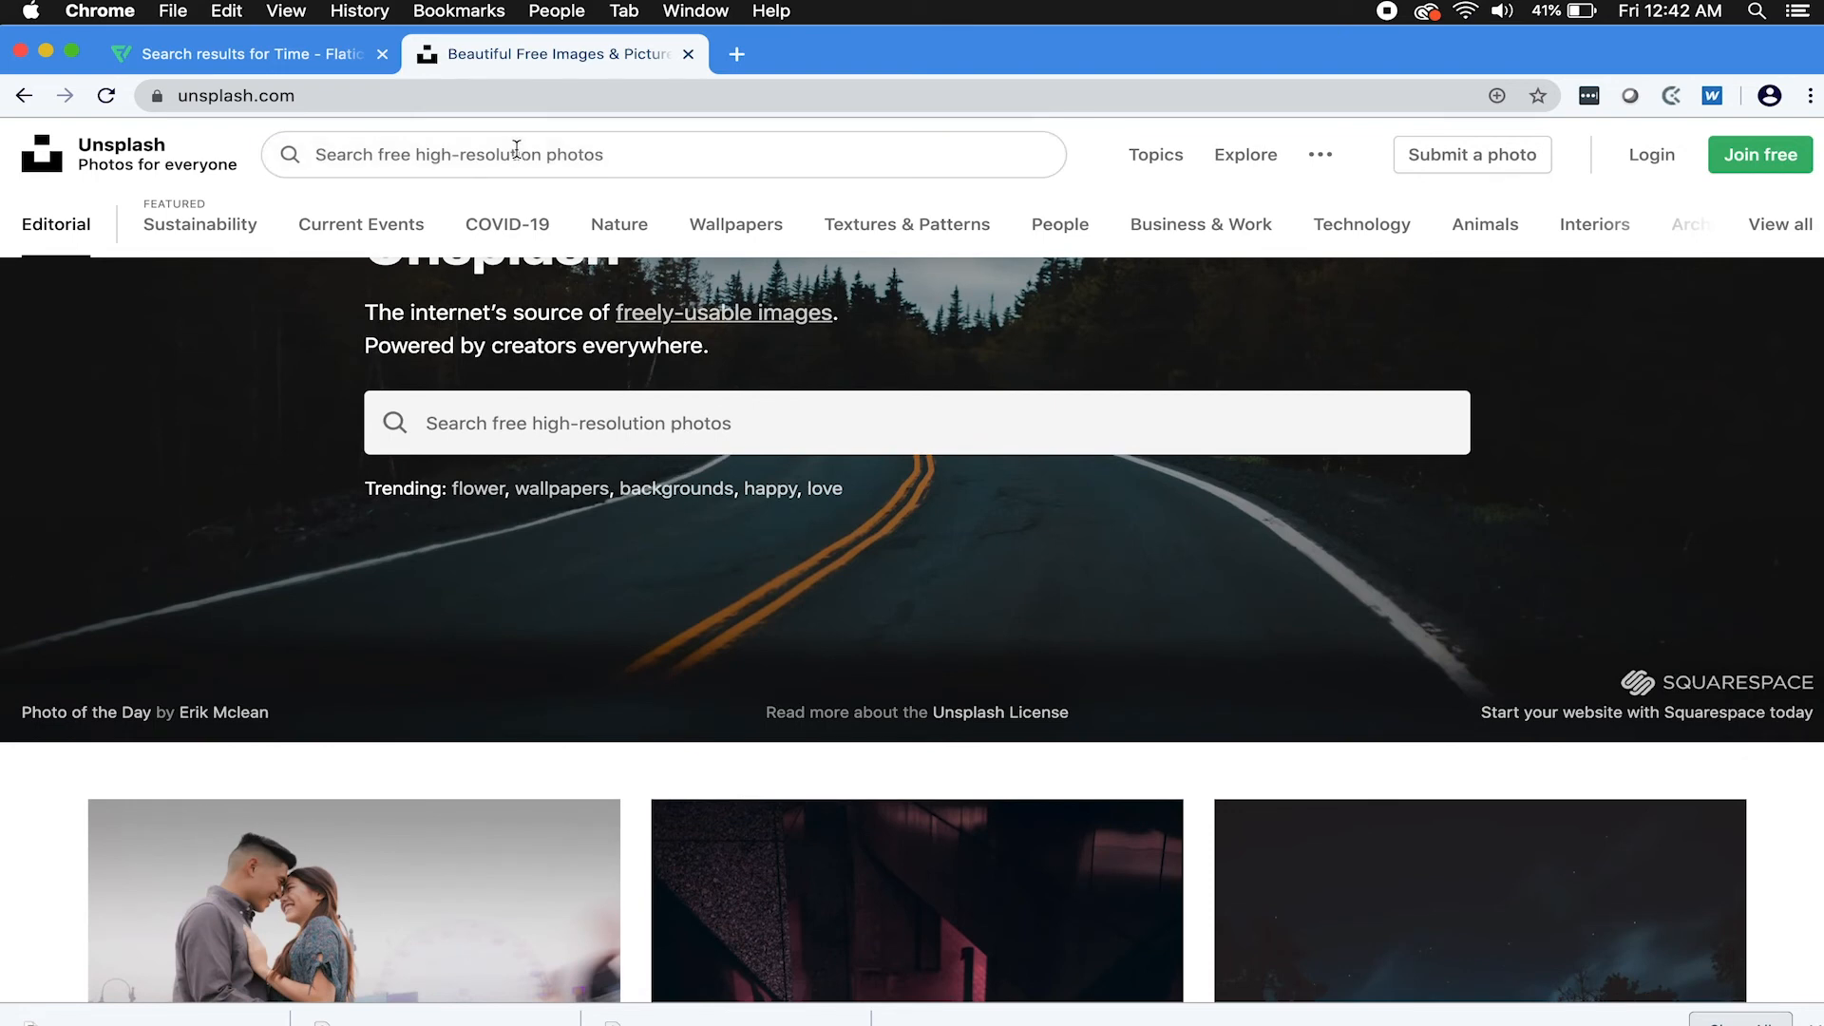
text(family)
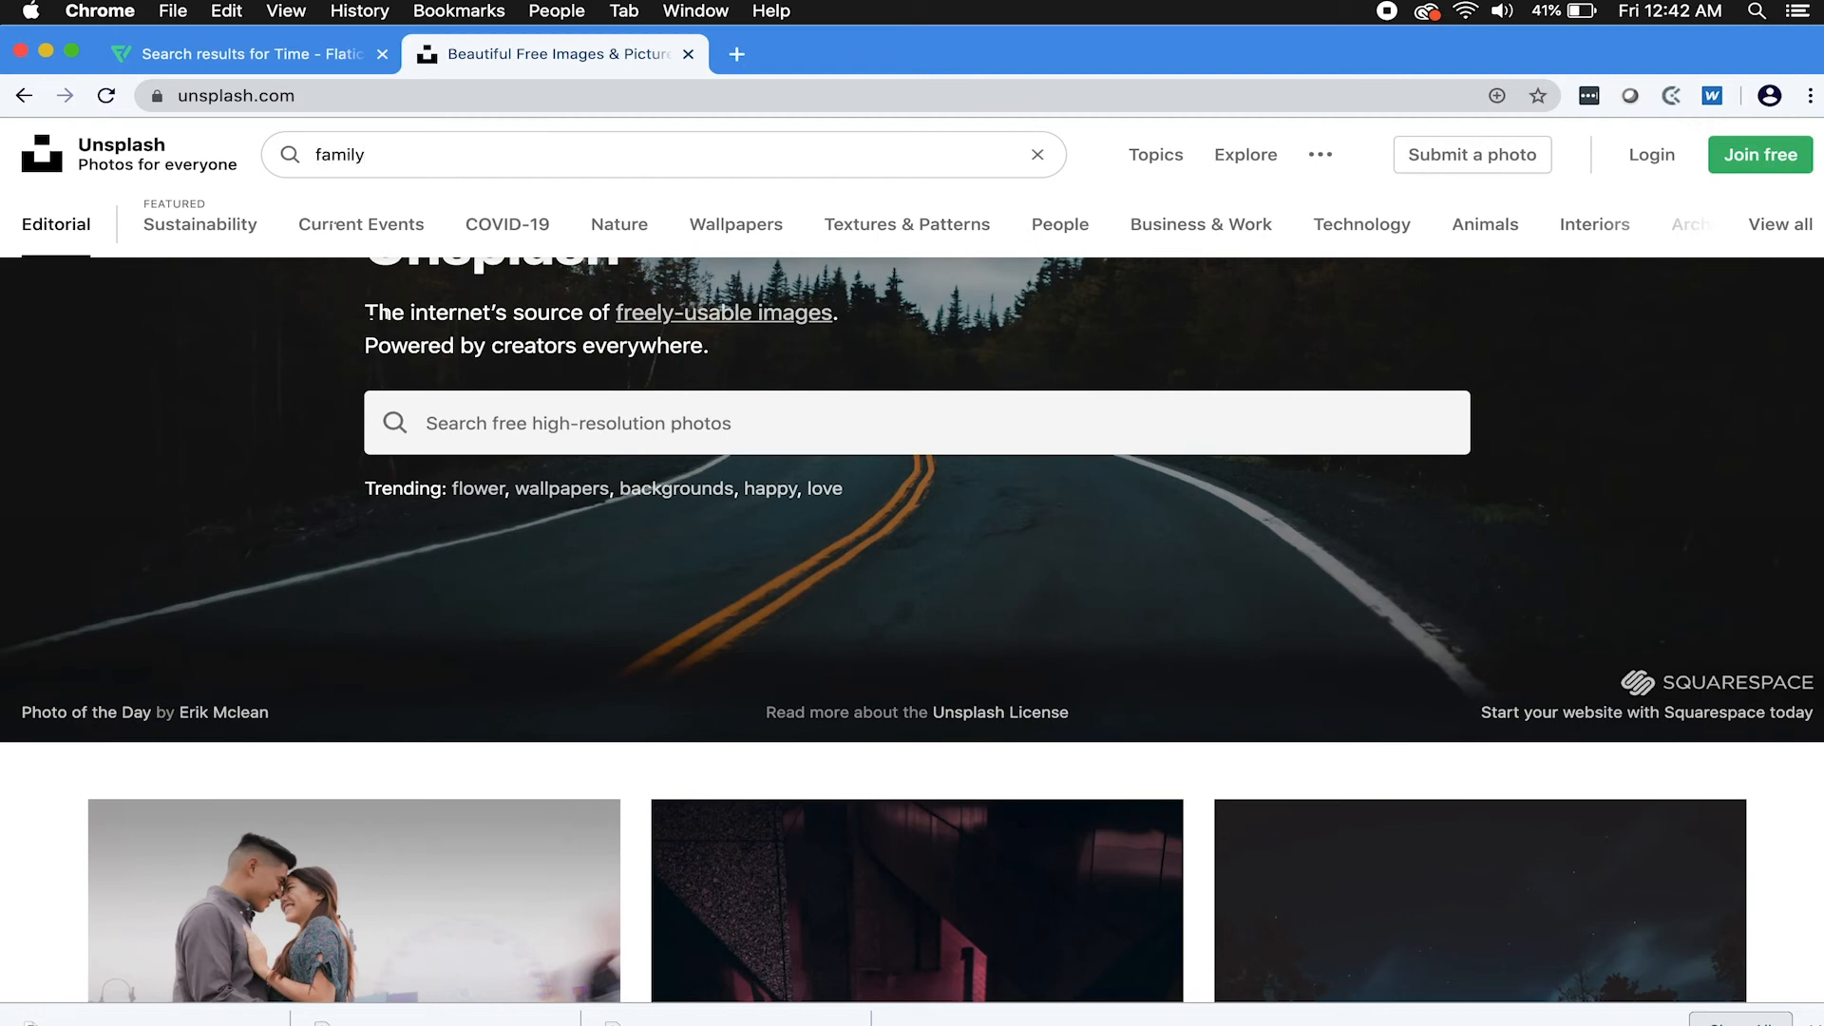
key(Return)
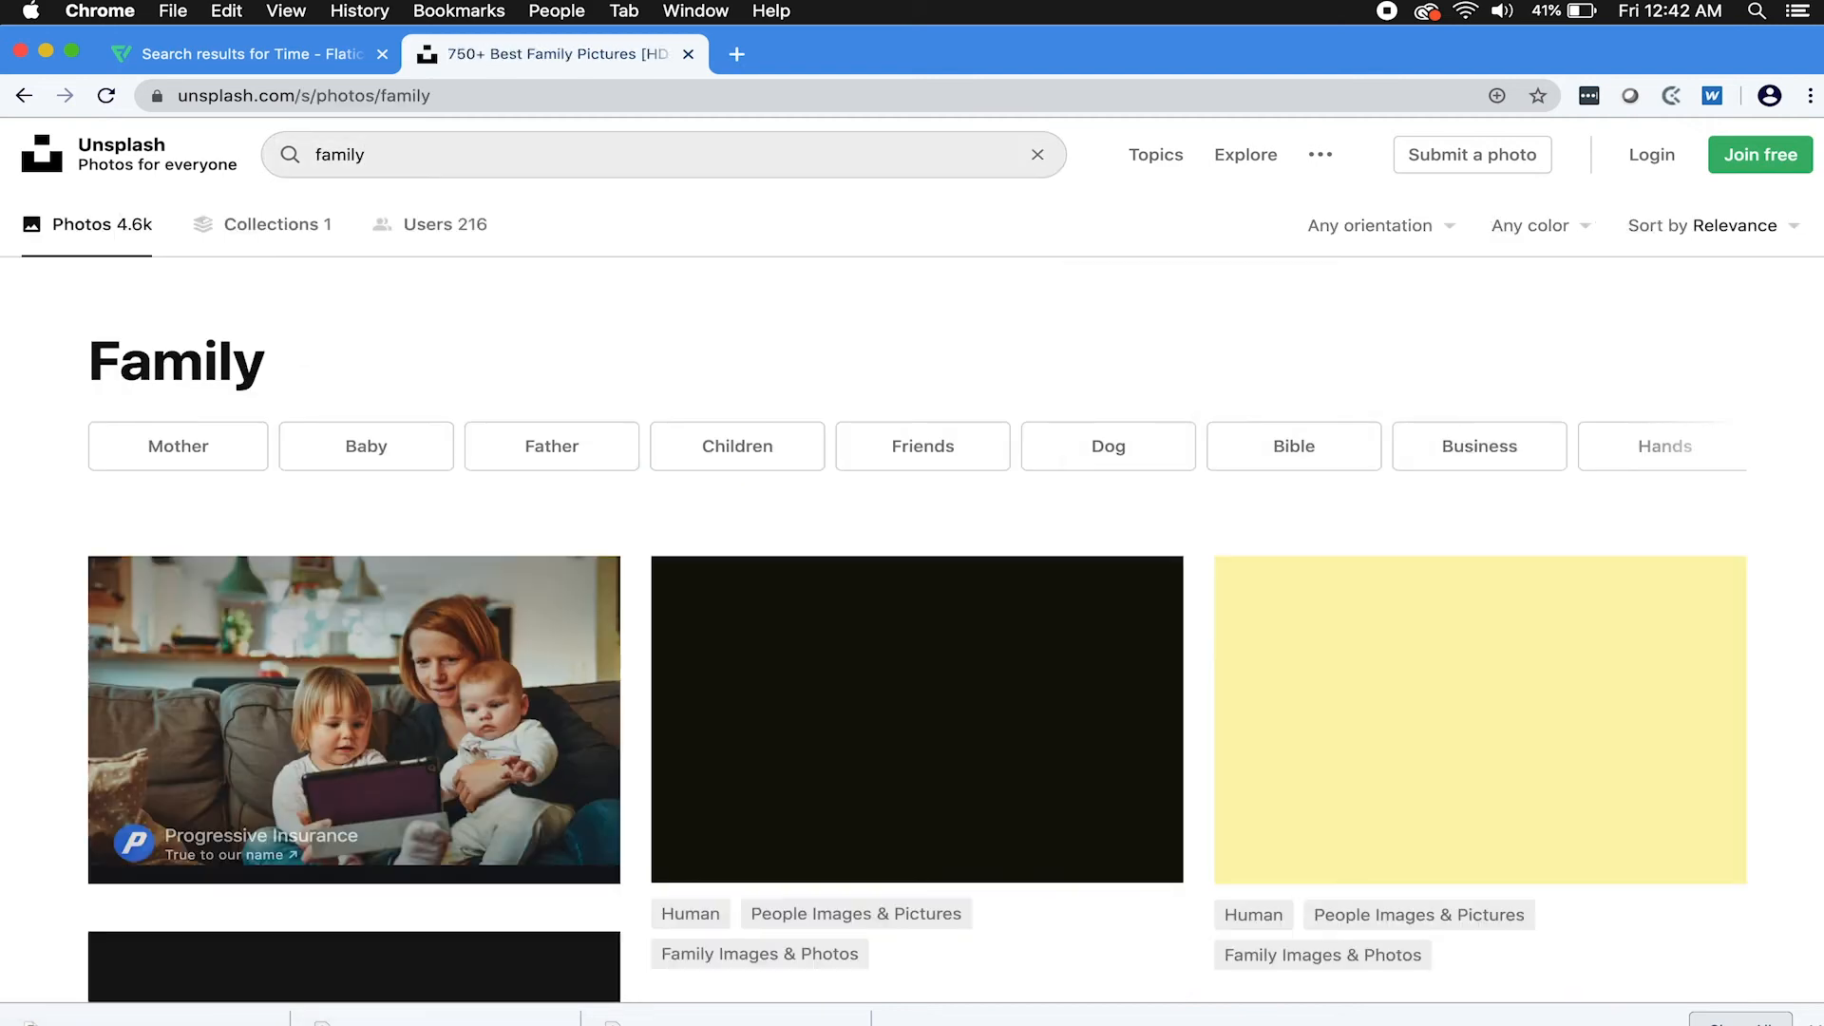
Find the photo of a mother holding her child on the beach in the family results and download it for free.
scroll(361, 469, down, 5)
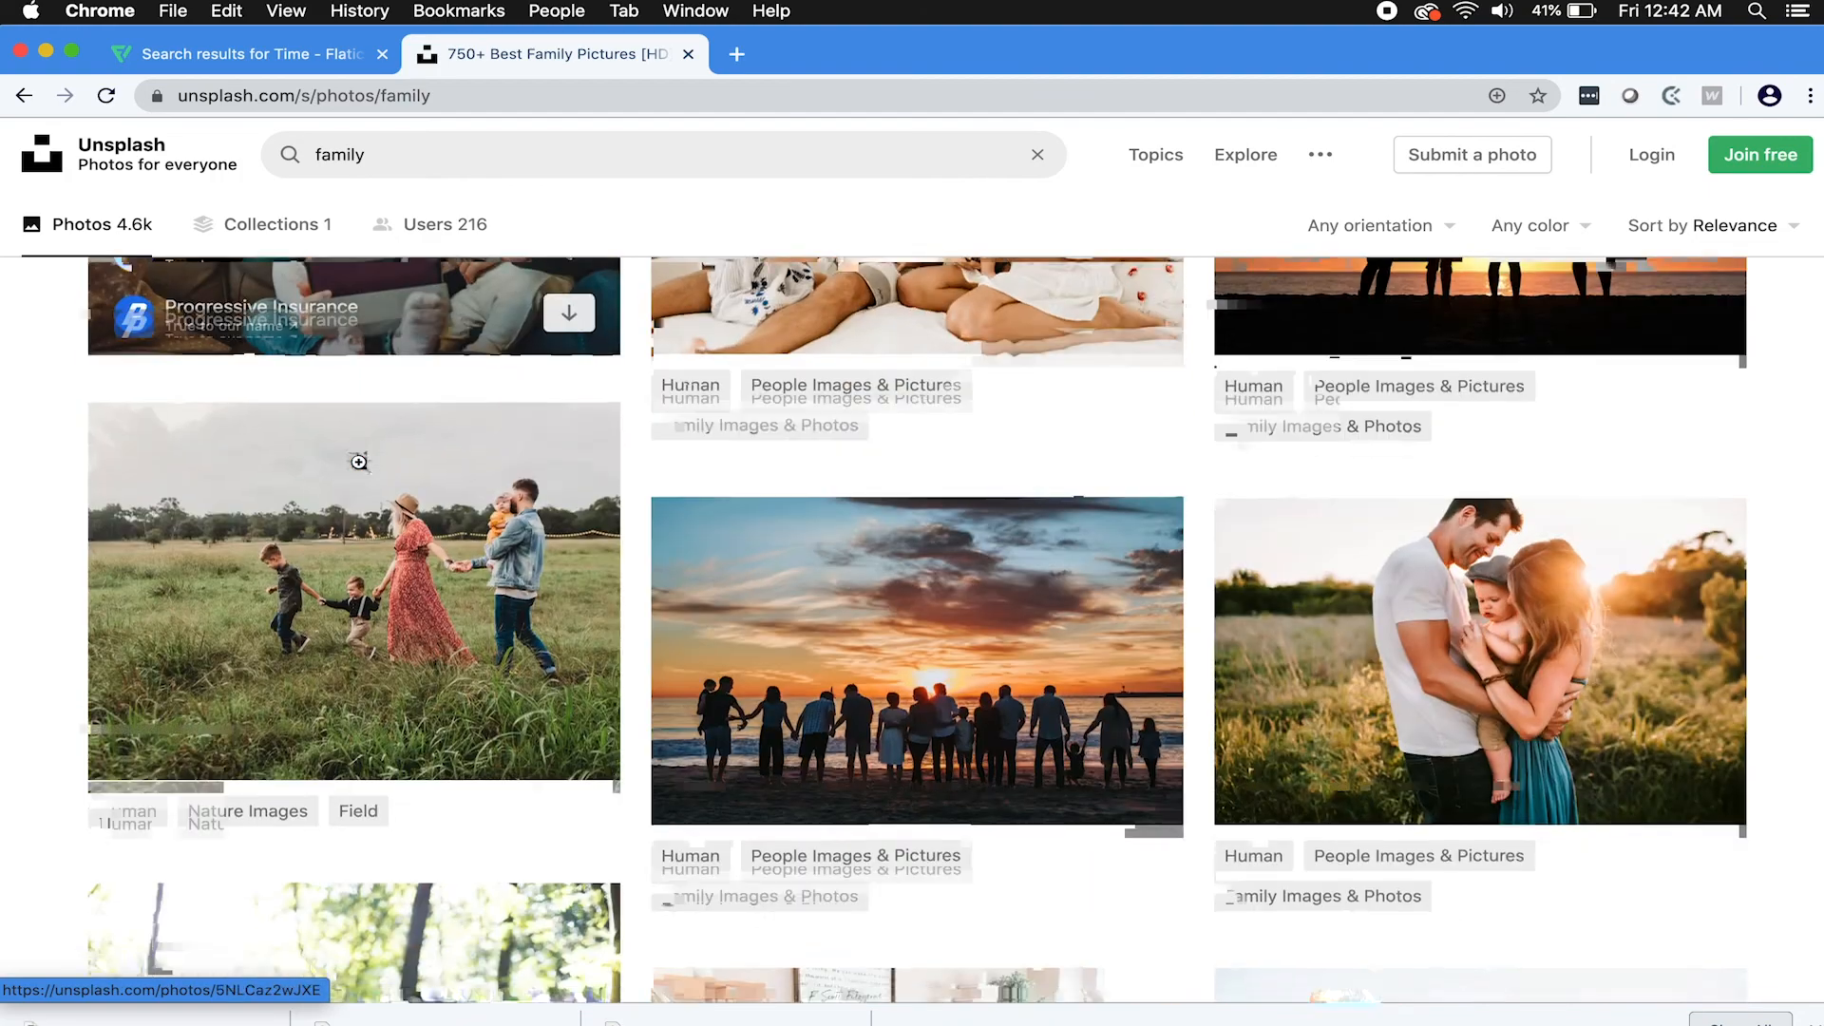
scroll(358, 463, down, 15)
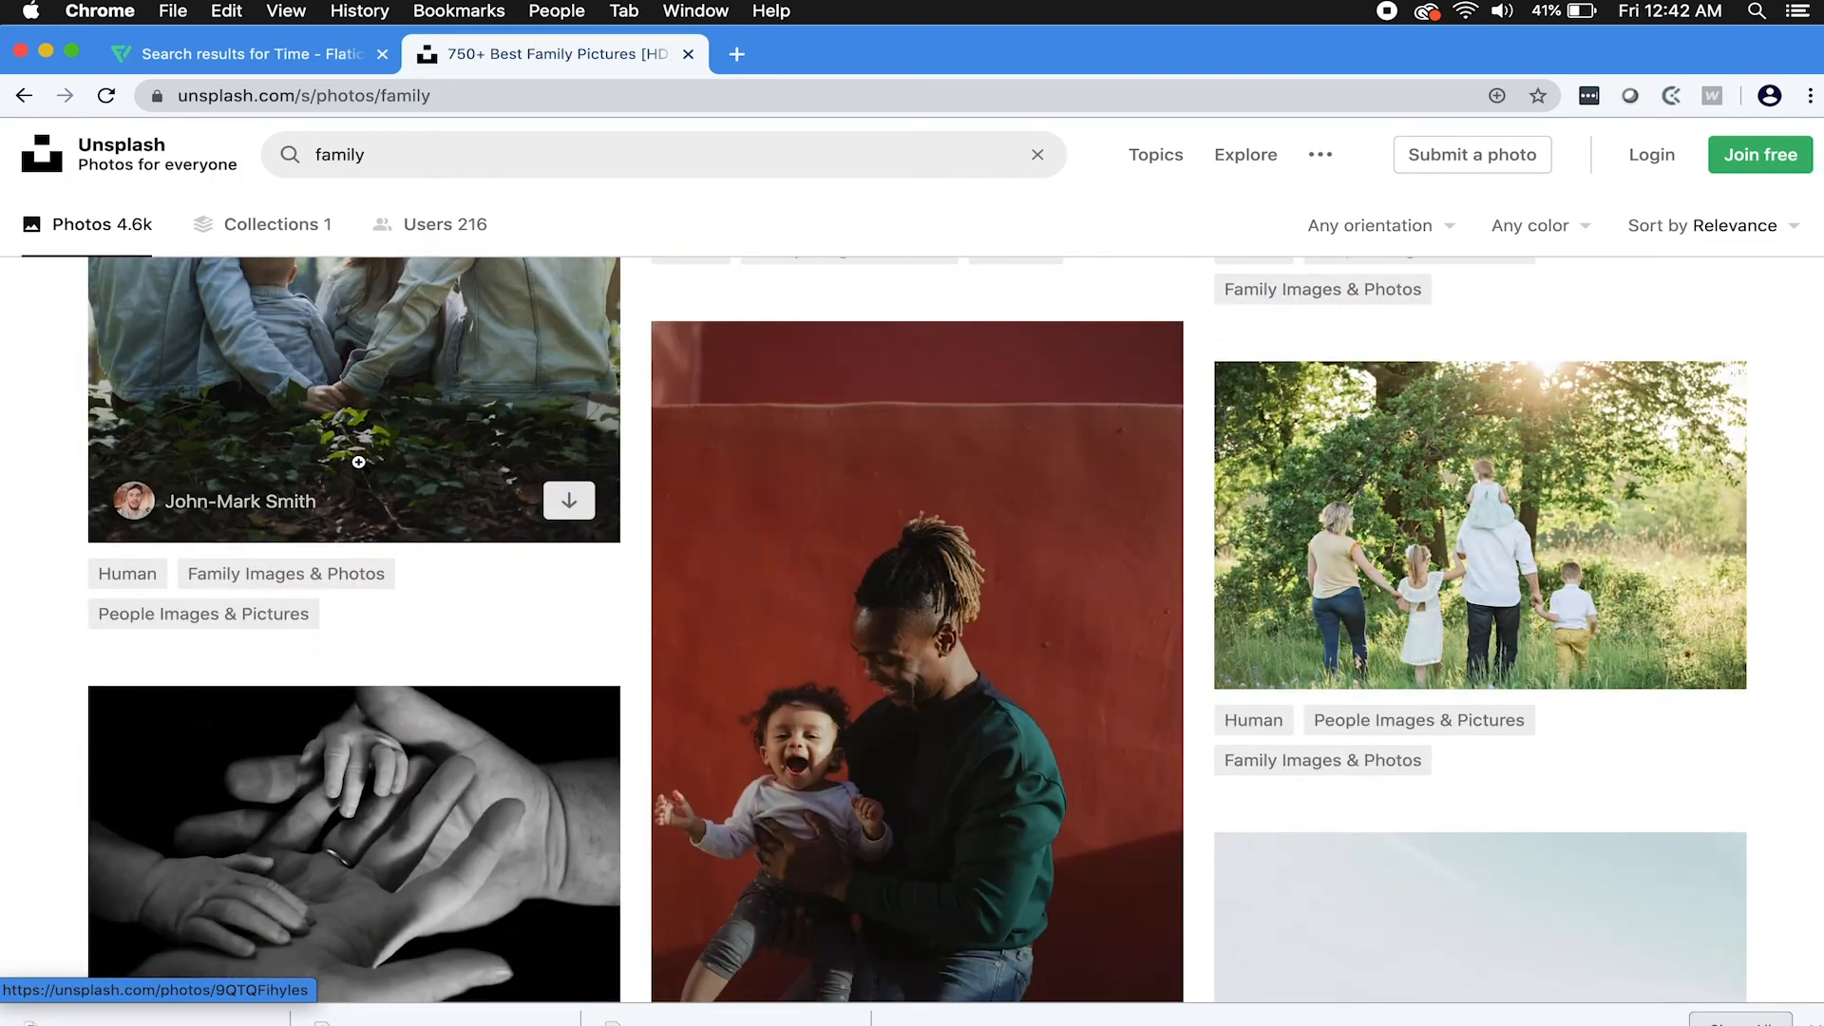
scroll(358, 463, down, 12)
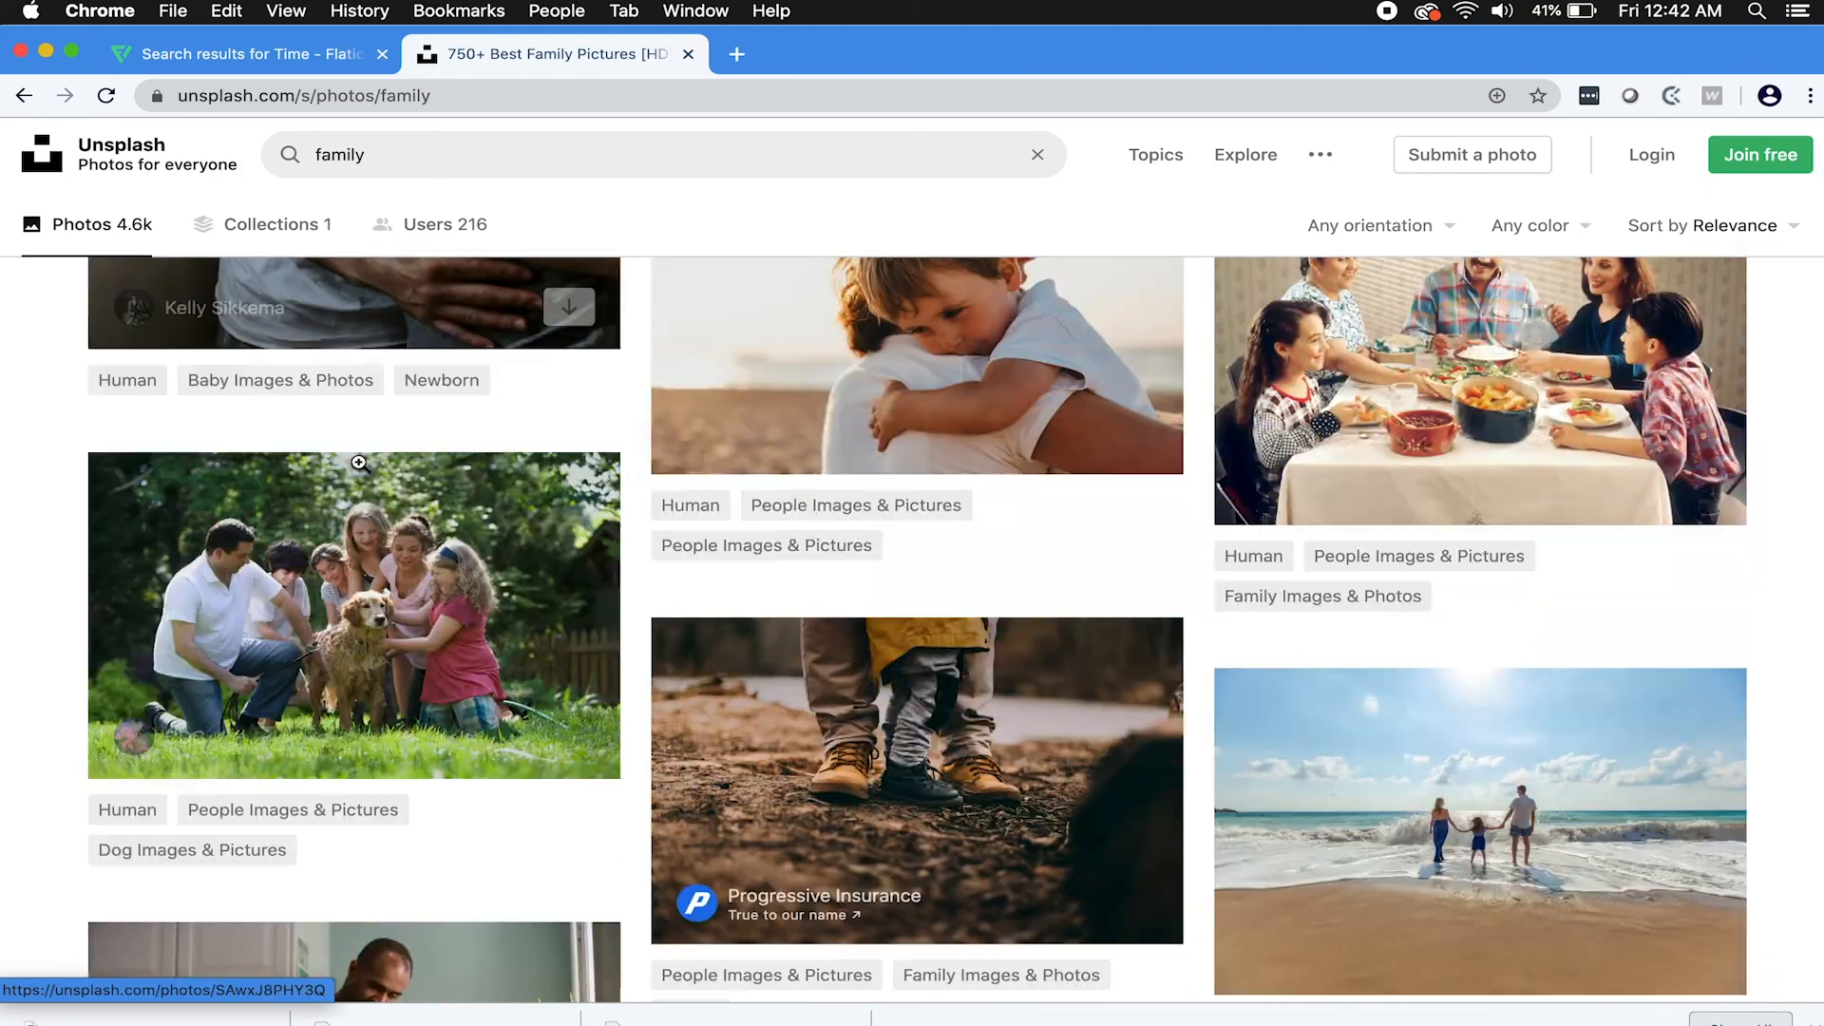
scroll(359, 463, down, 15)
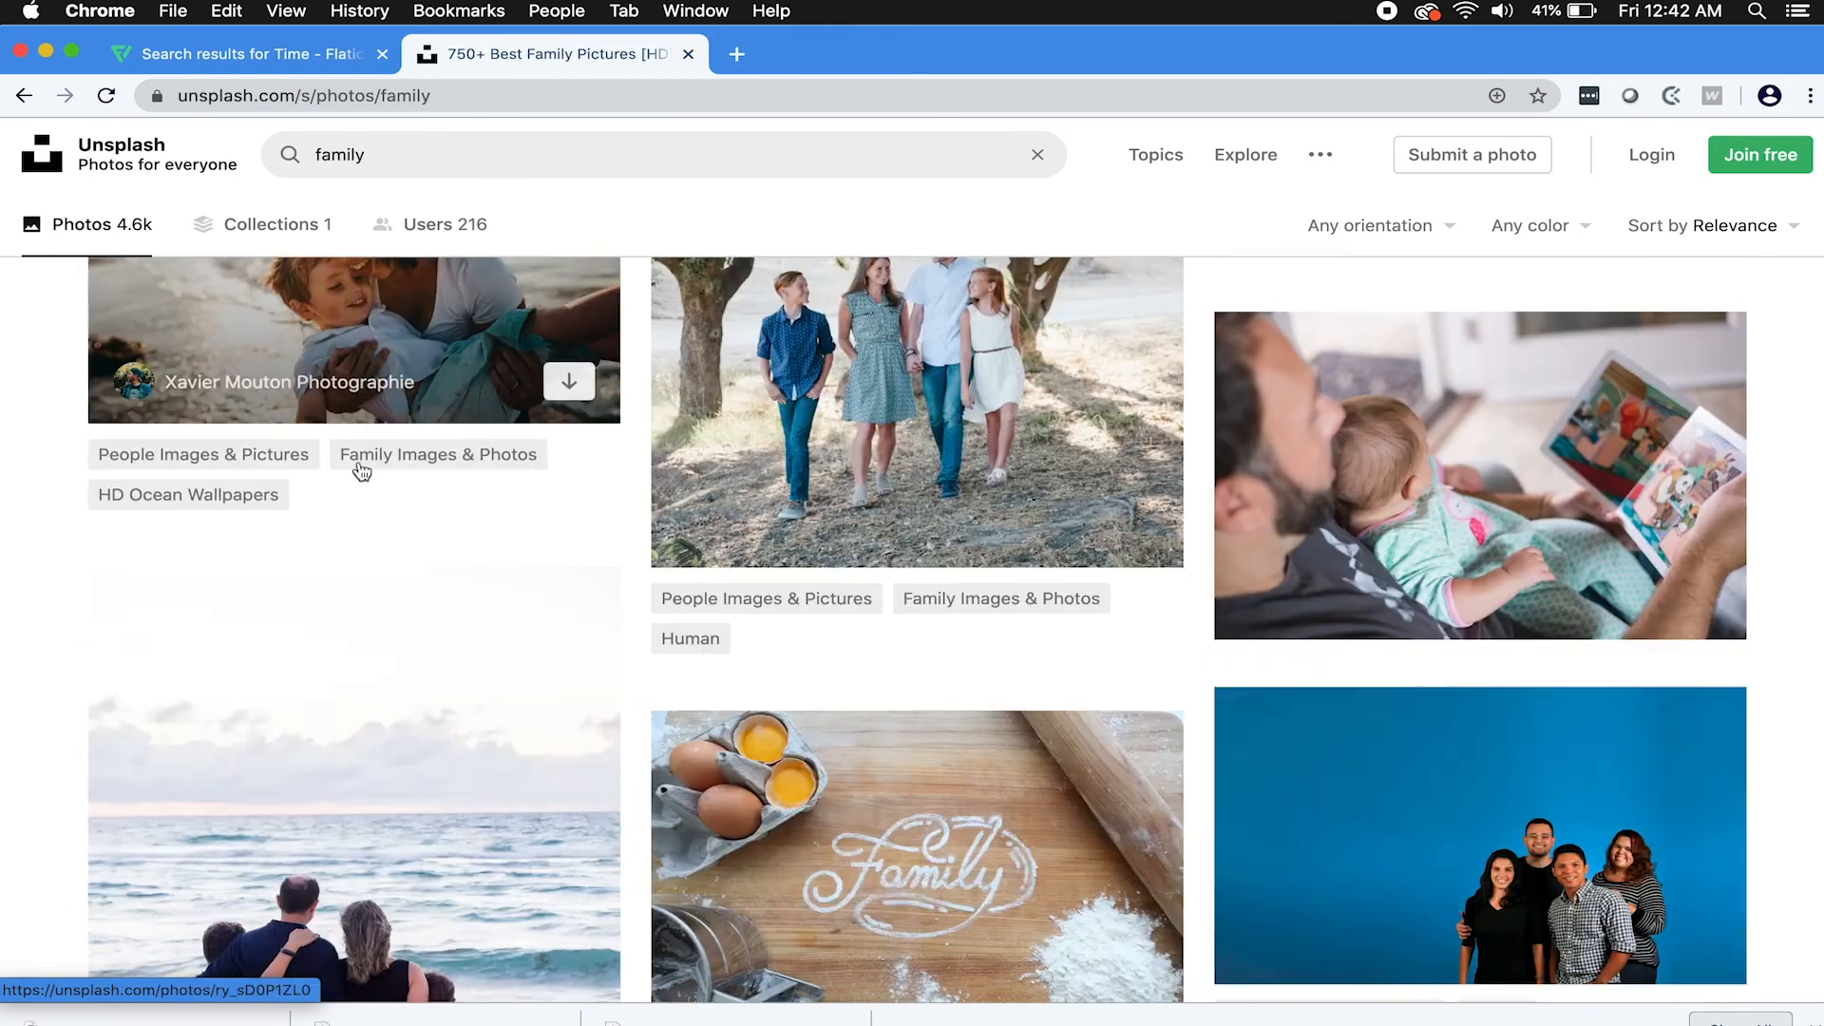
scroll(360, 463, up, 5)
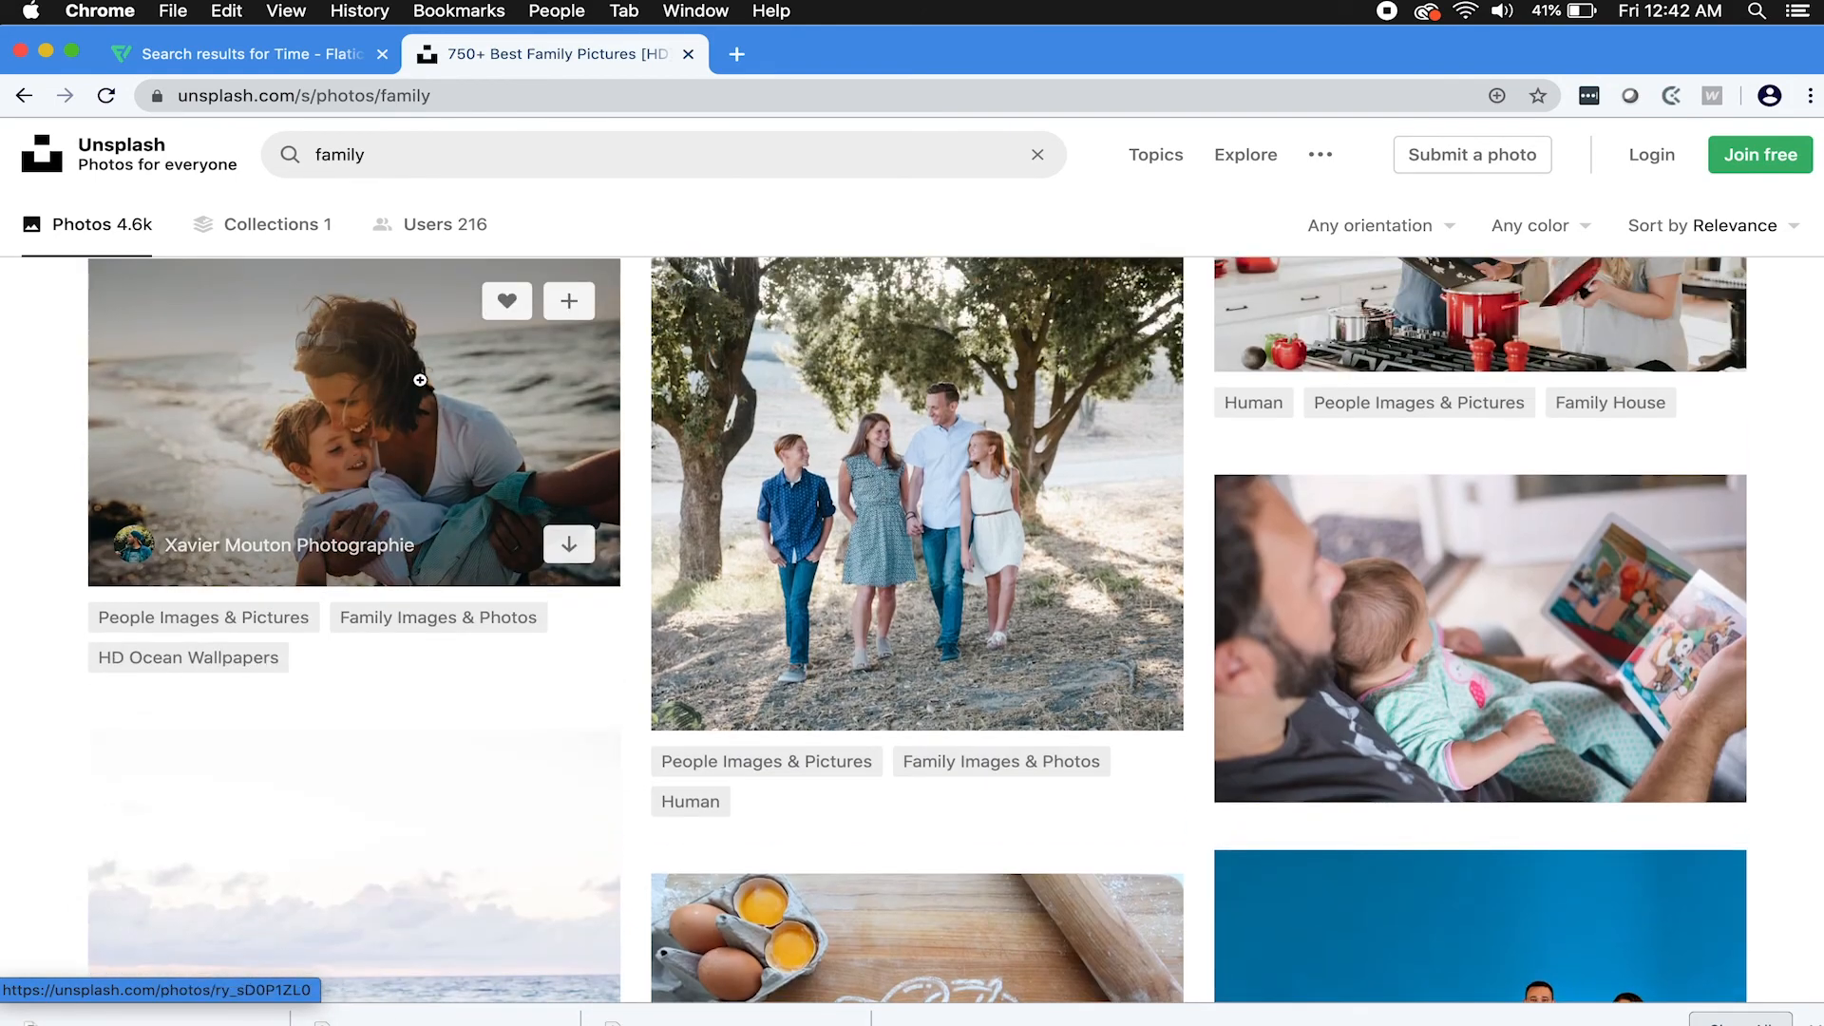
click(419, 379)
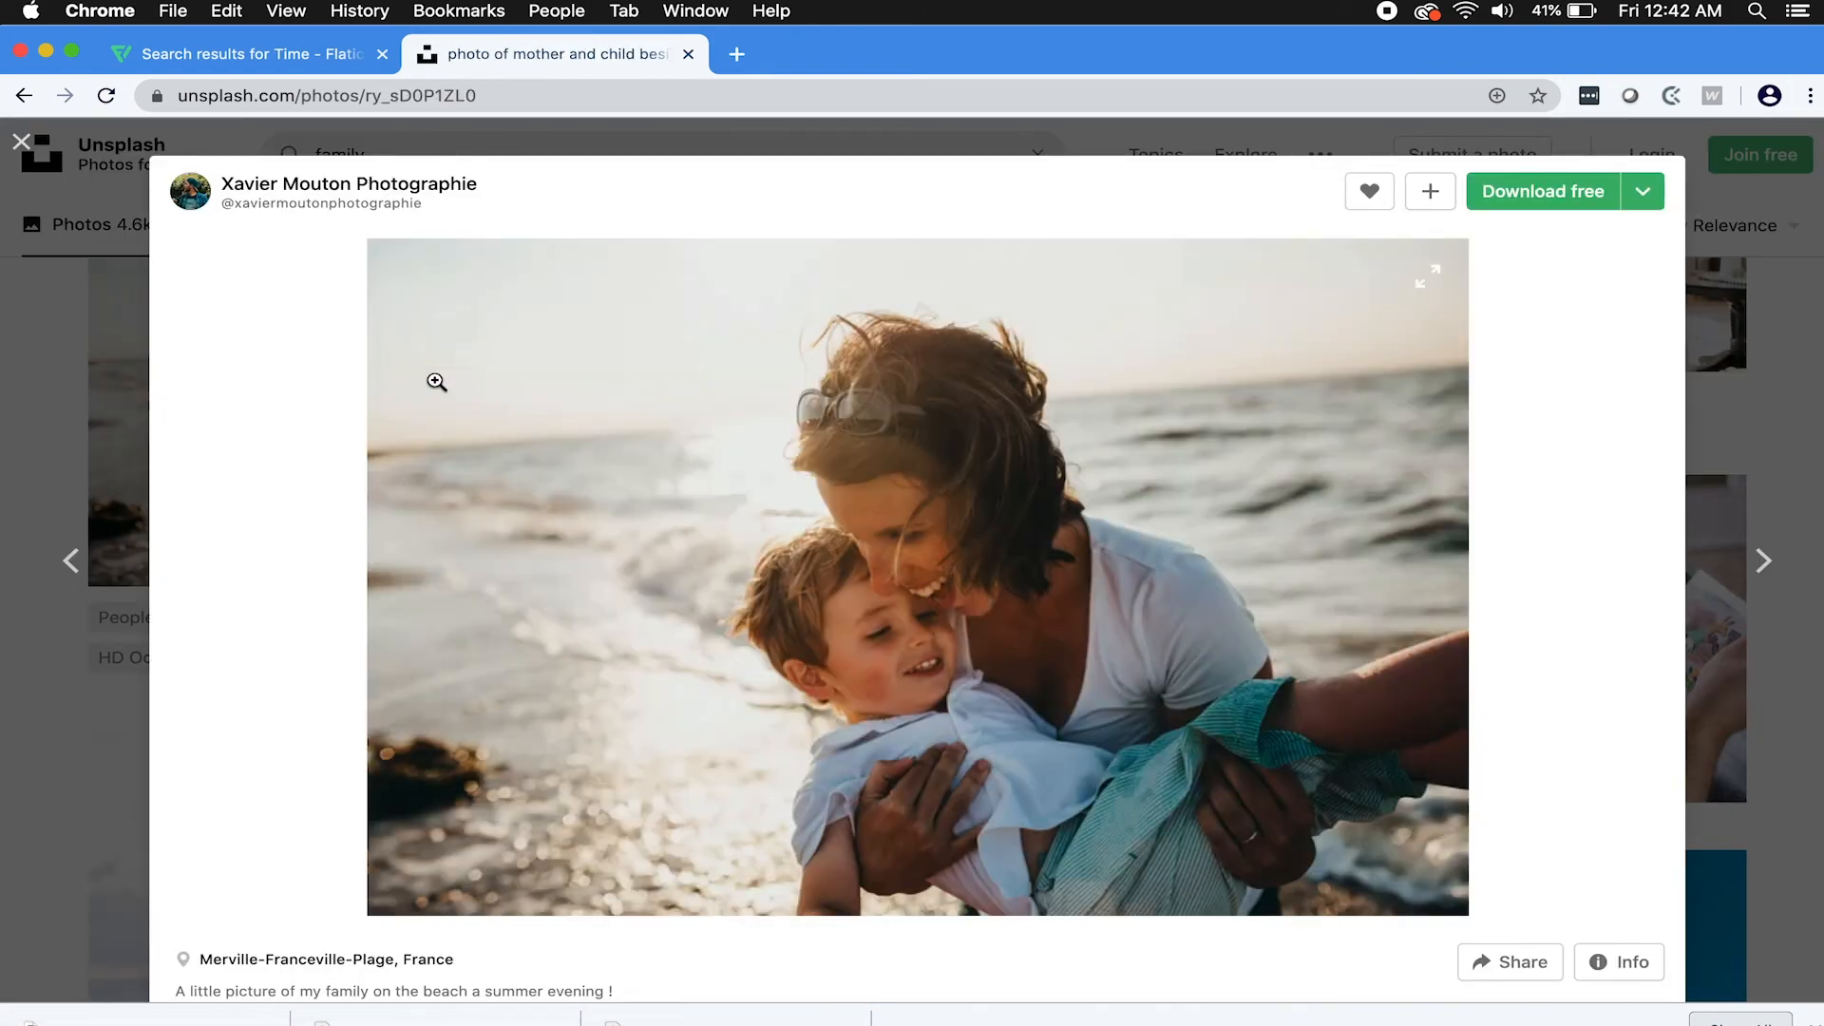
click(1553, 200)
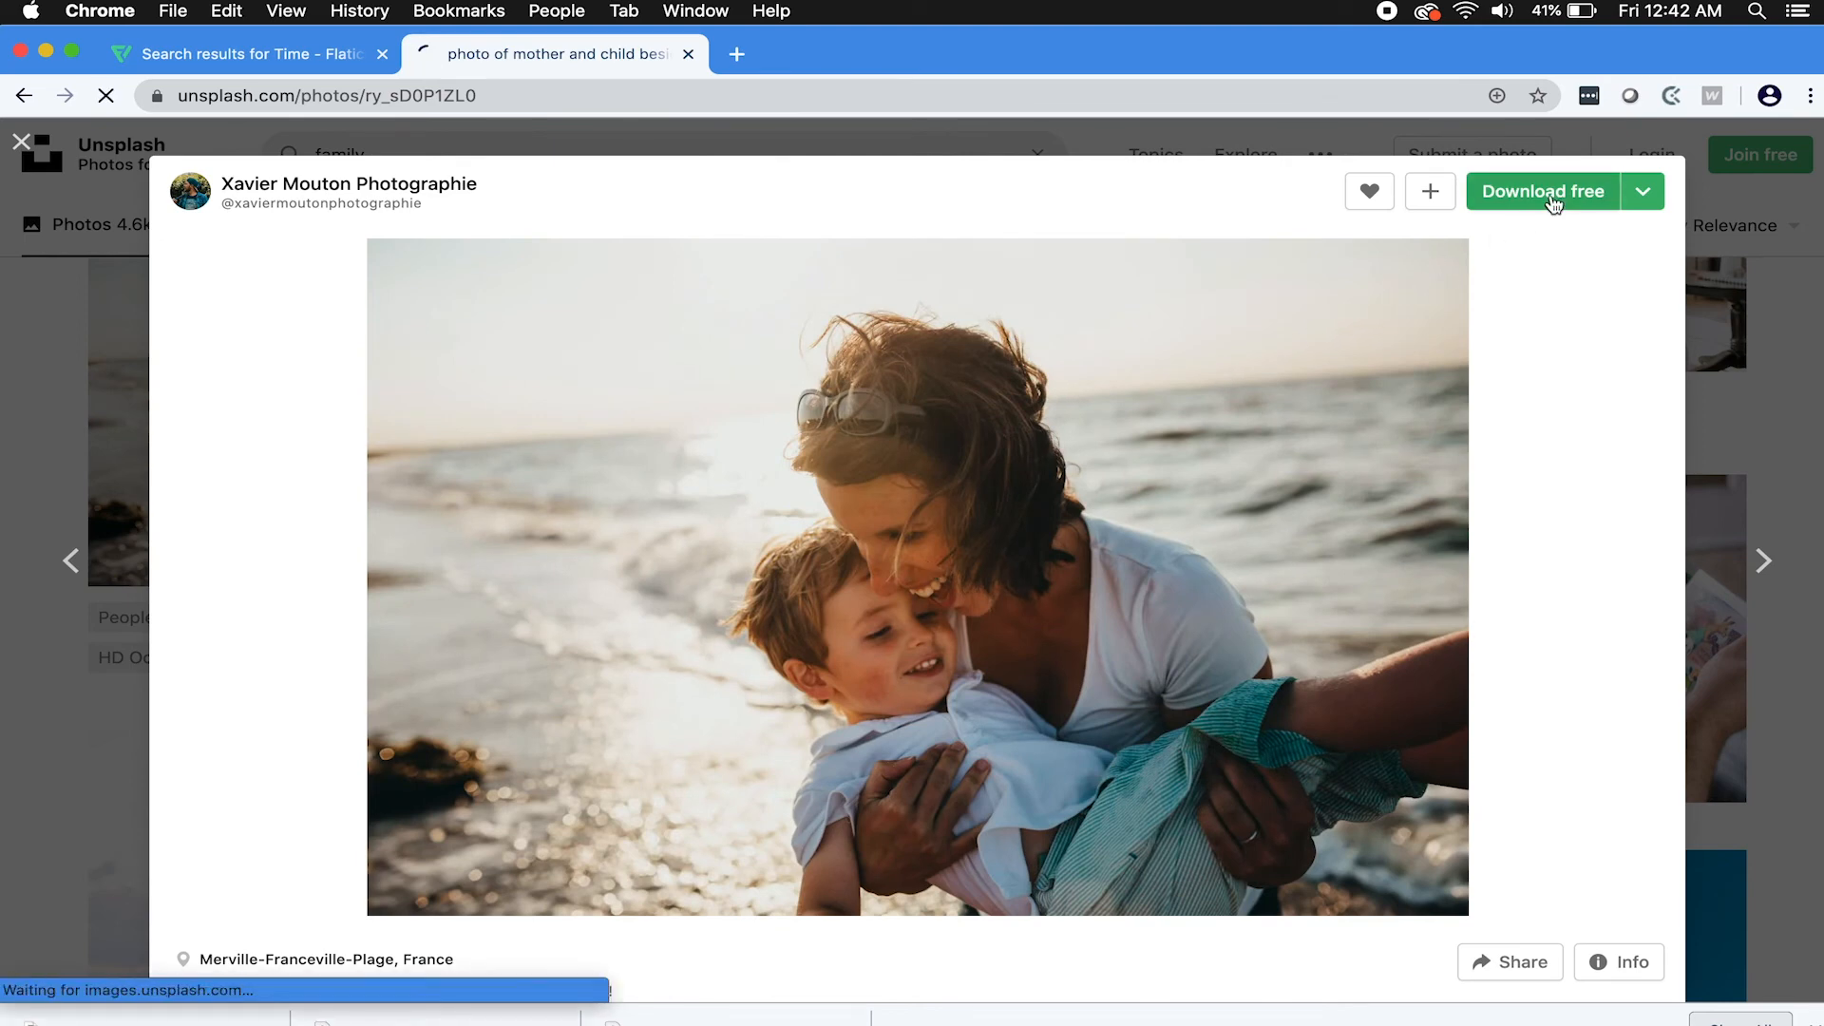
Reveal the downloaded beach photo in Finder, minimize the open app windows, and move the file from Downloads to the desktop.
click(266, 1023)
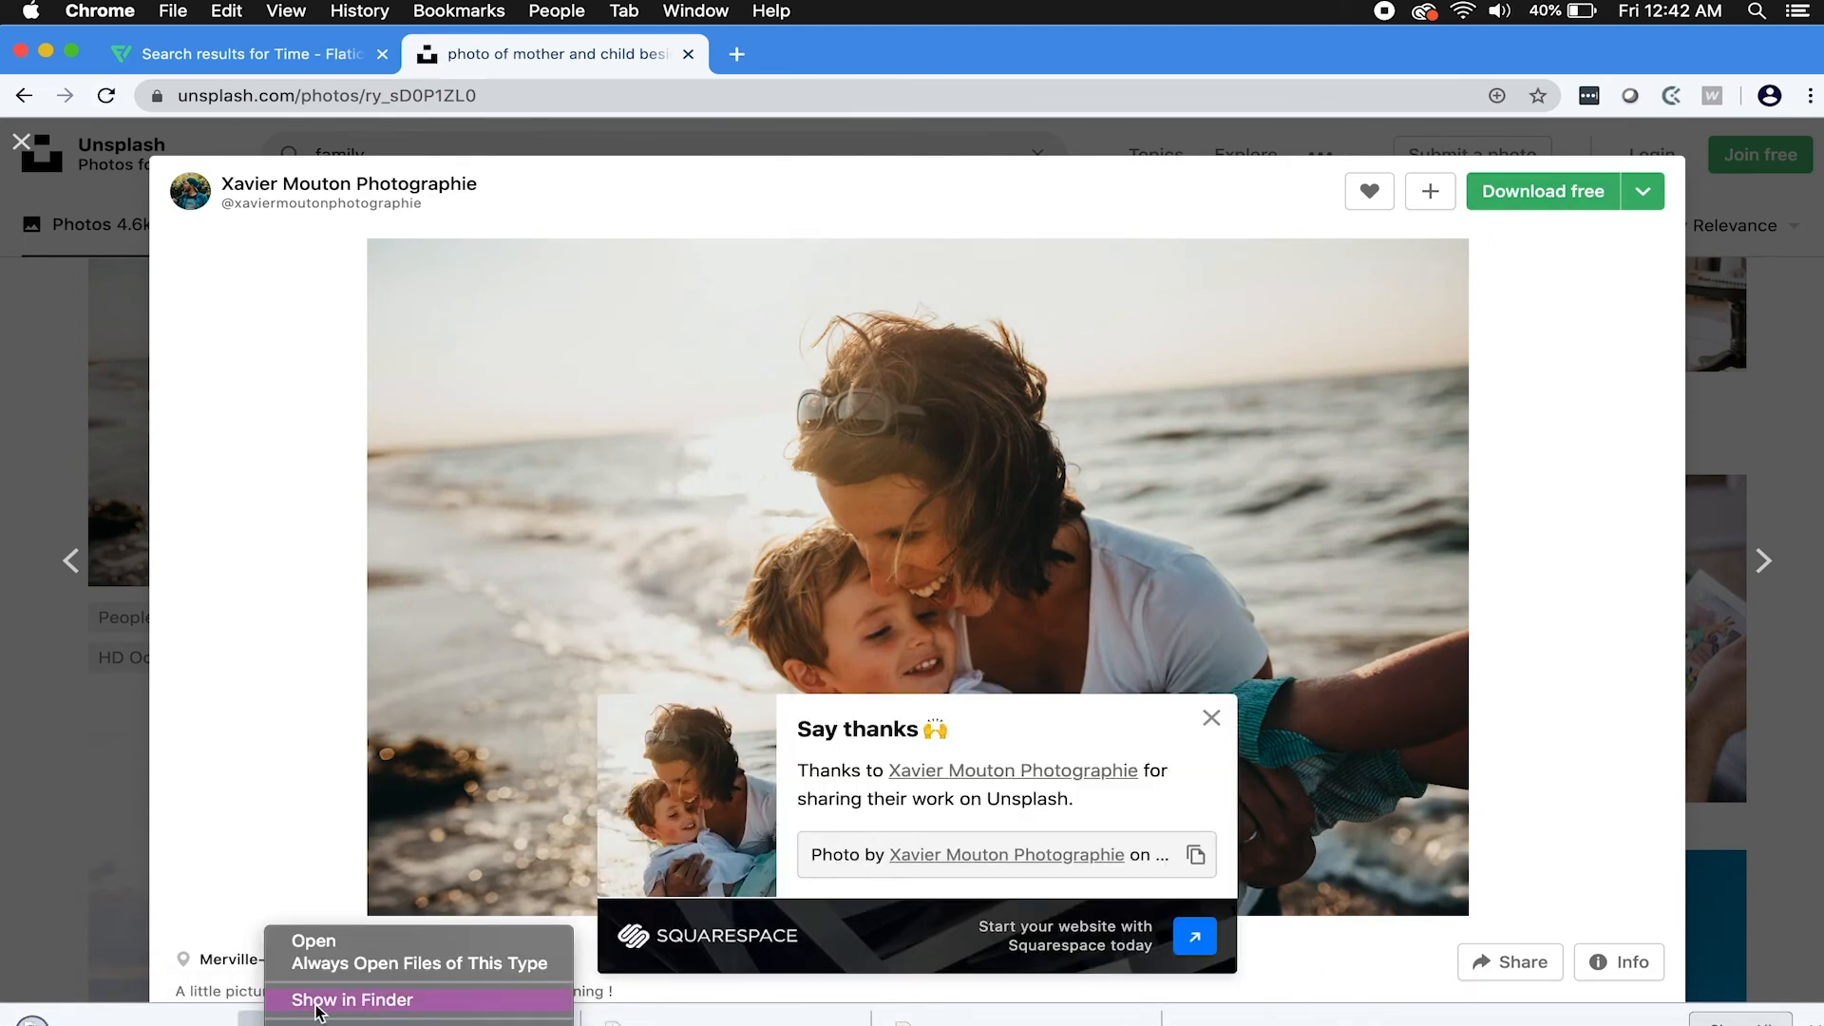
click(320, 1007)
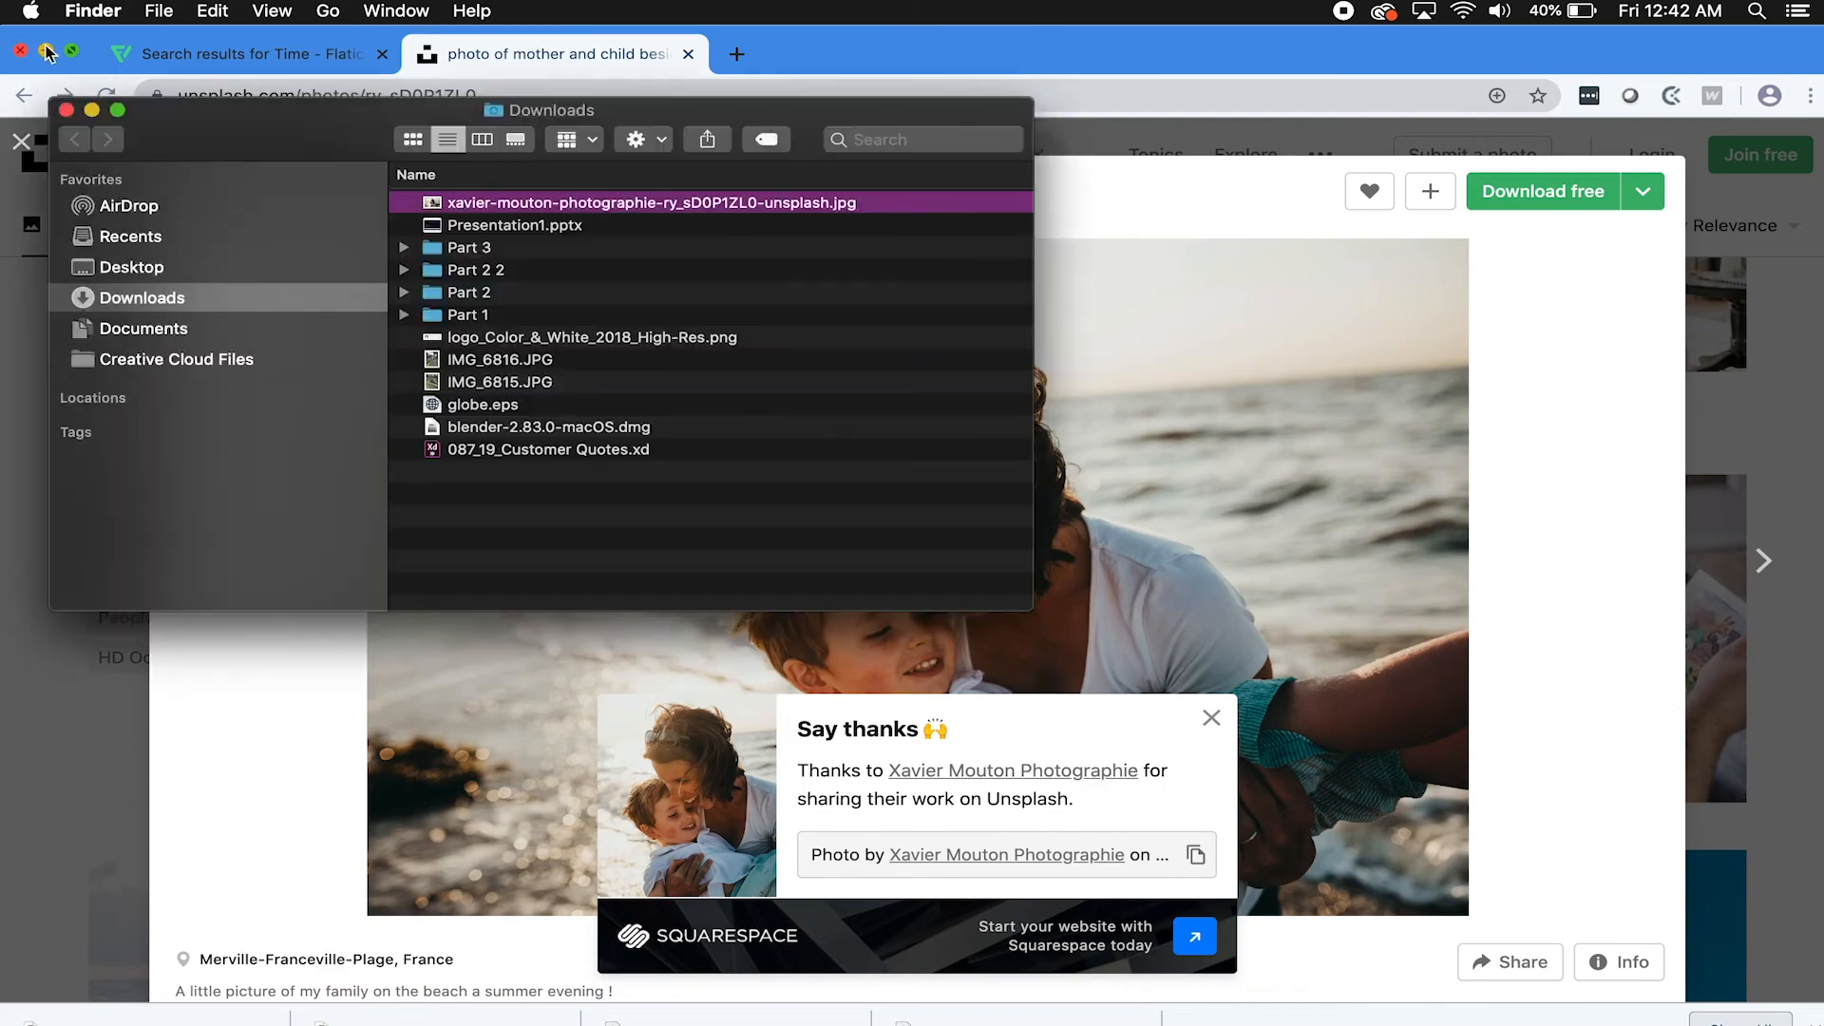
click(48, 54)
click(42, 46)
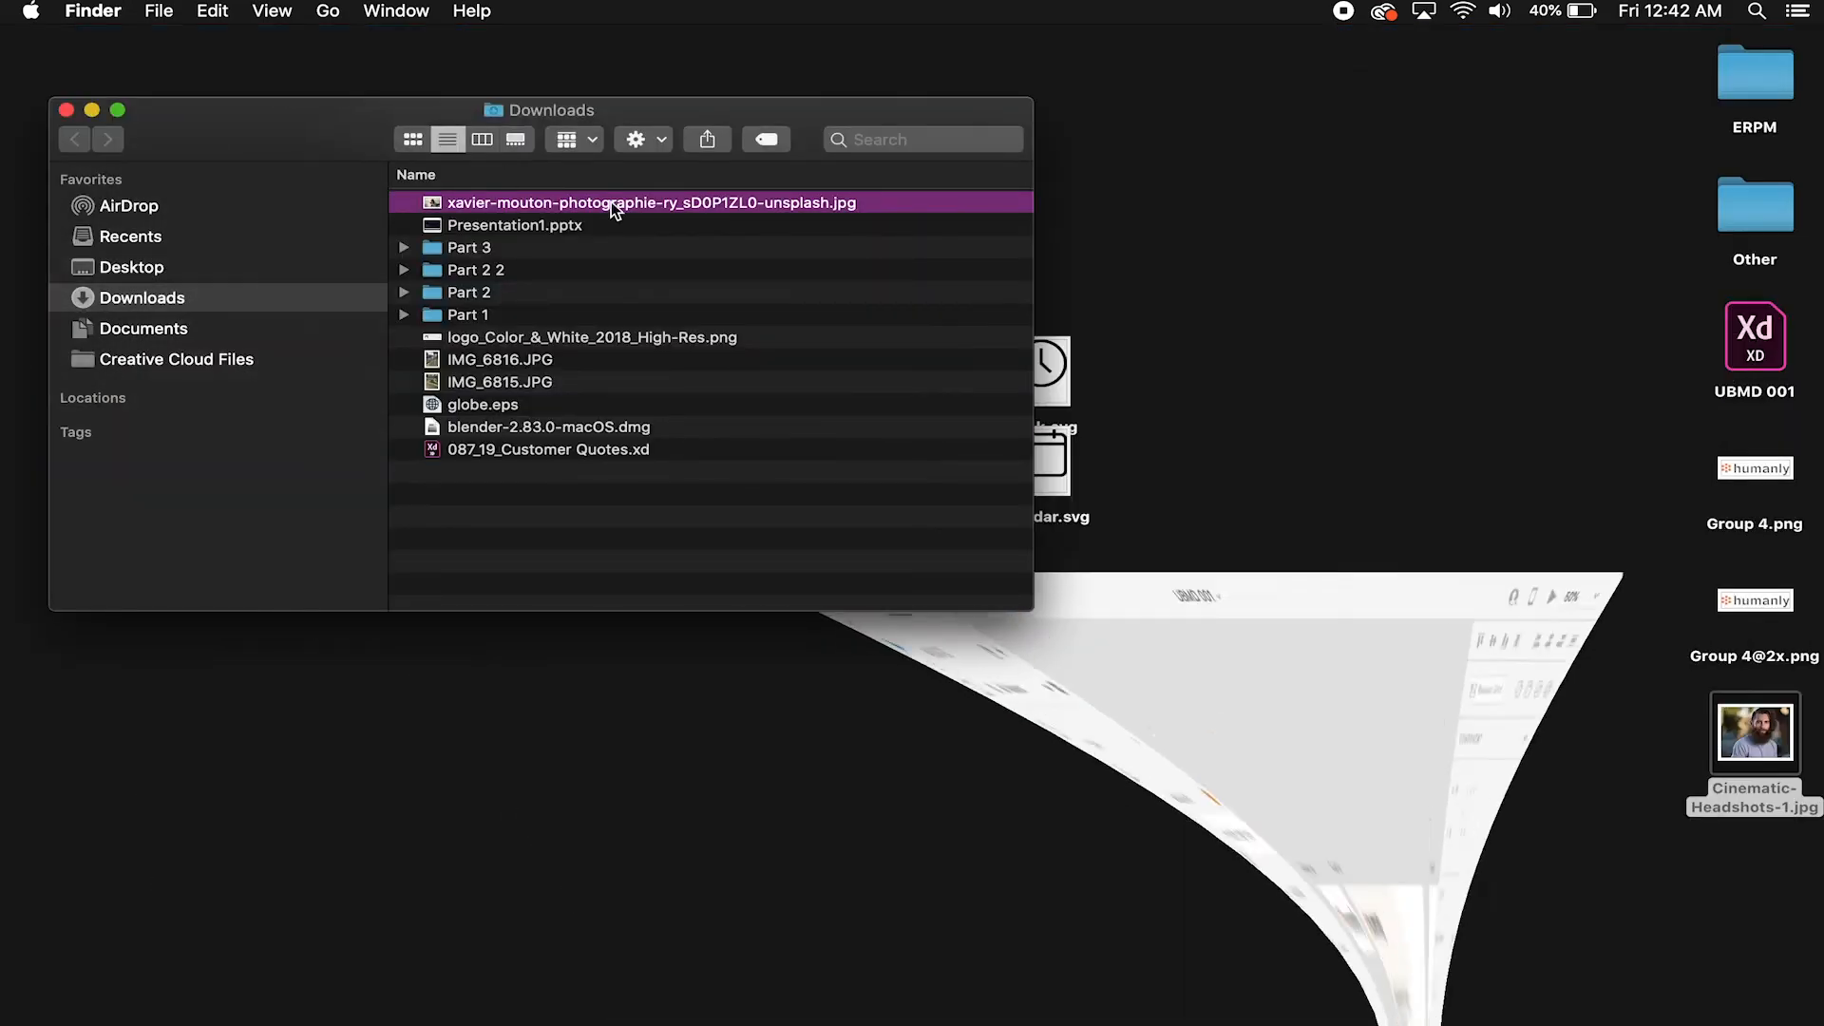
drag(553, 205, 1278, 199)
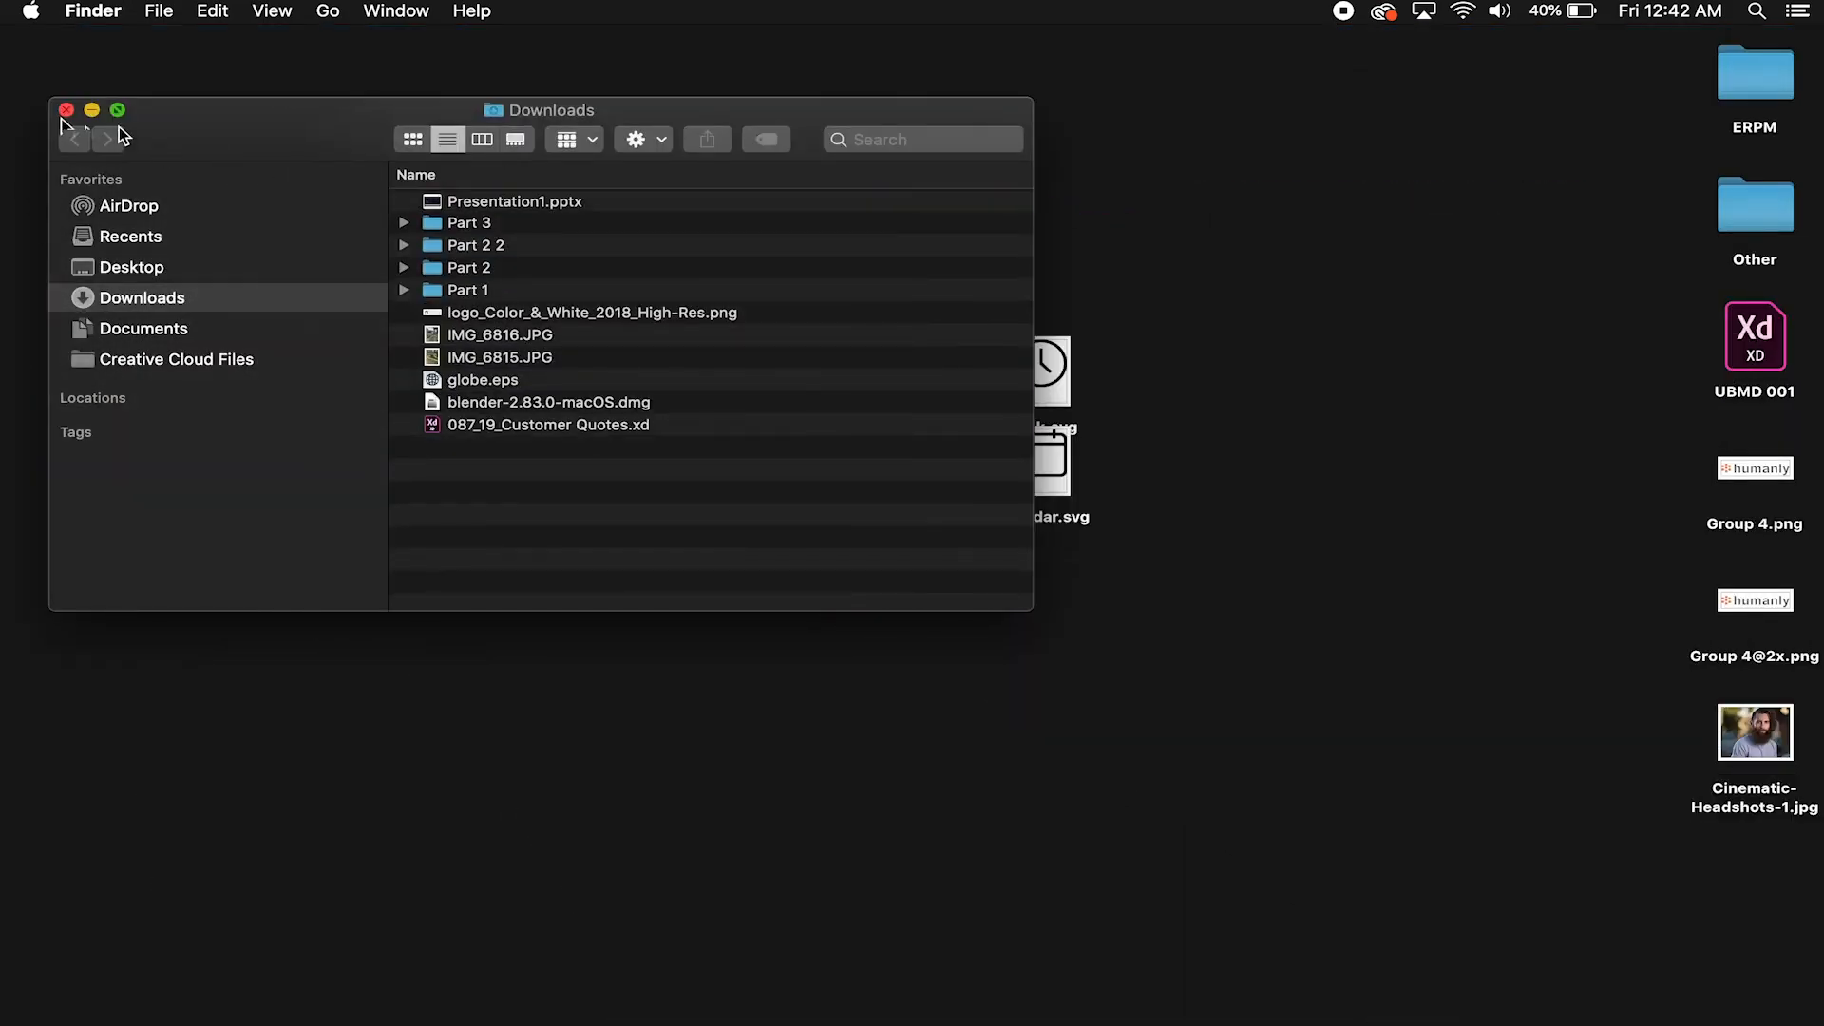
Close the Downloads window and switch back to the UBMD 001 document in Adobe XD.
click(67, 110)
click(413, 379)
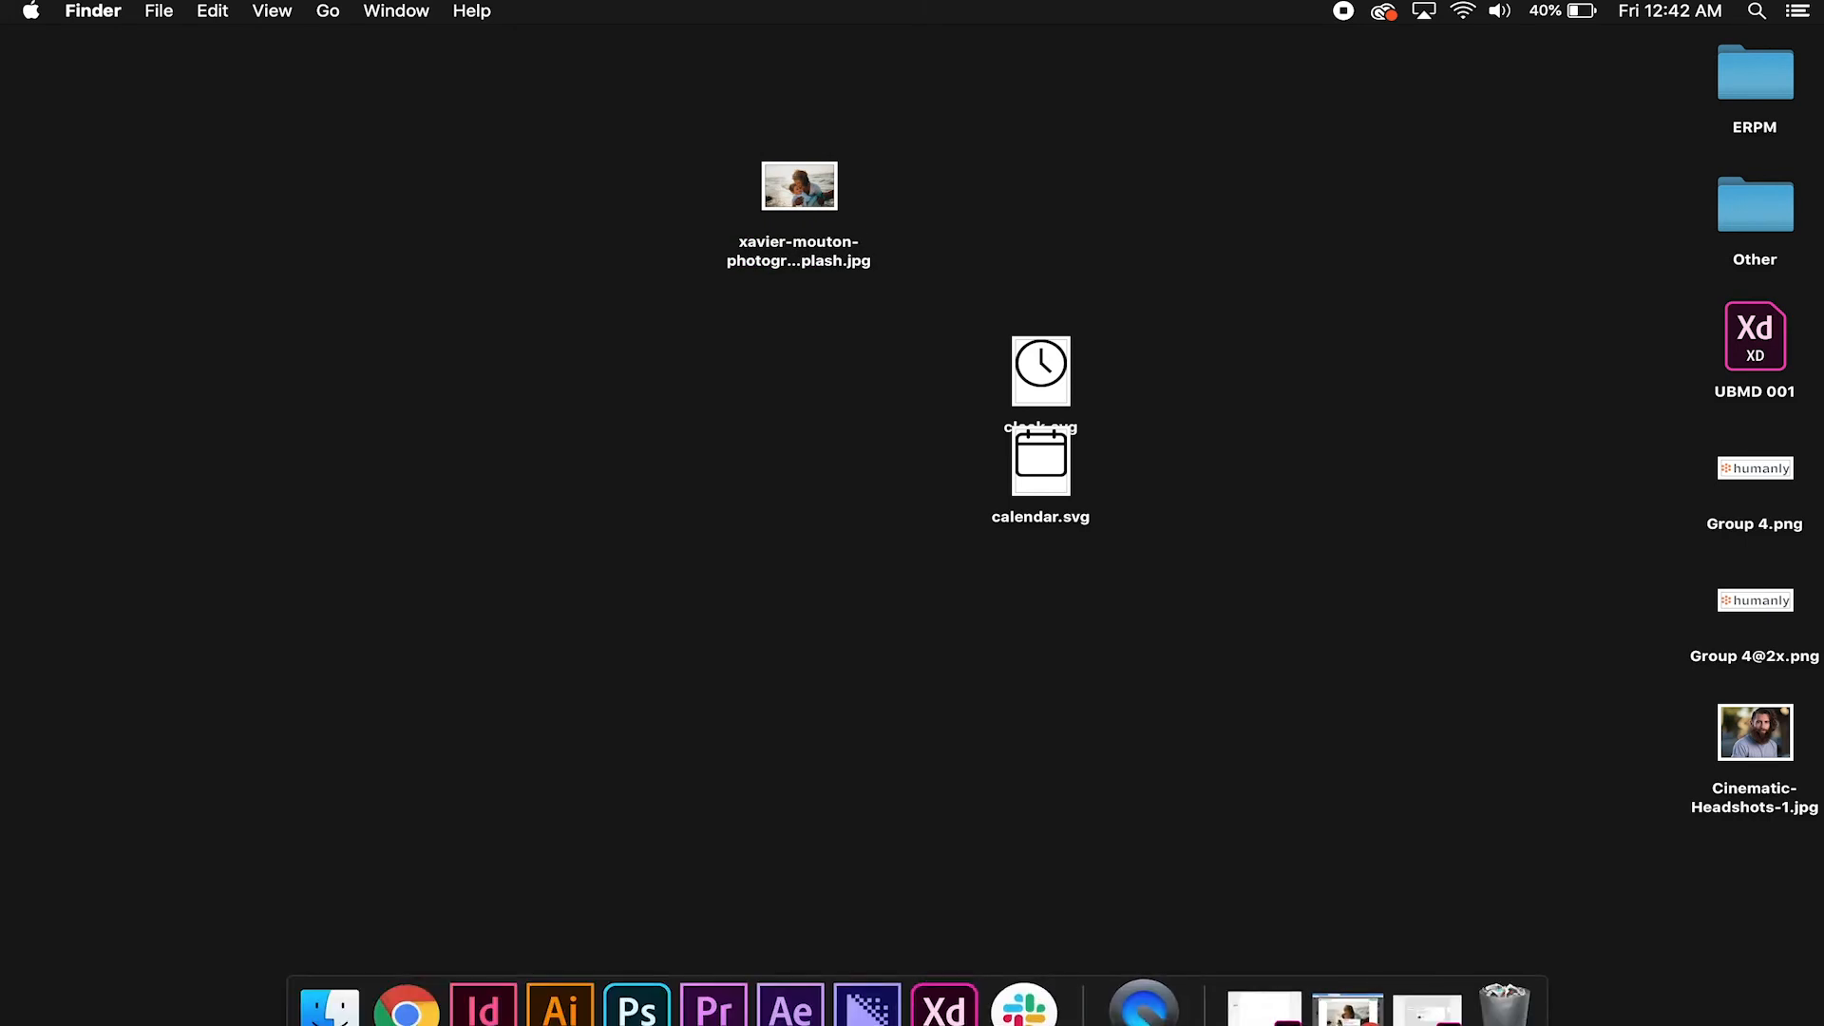
click(1412, 1002)
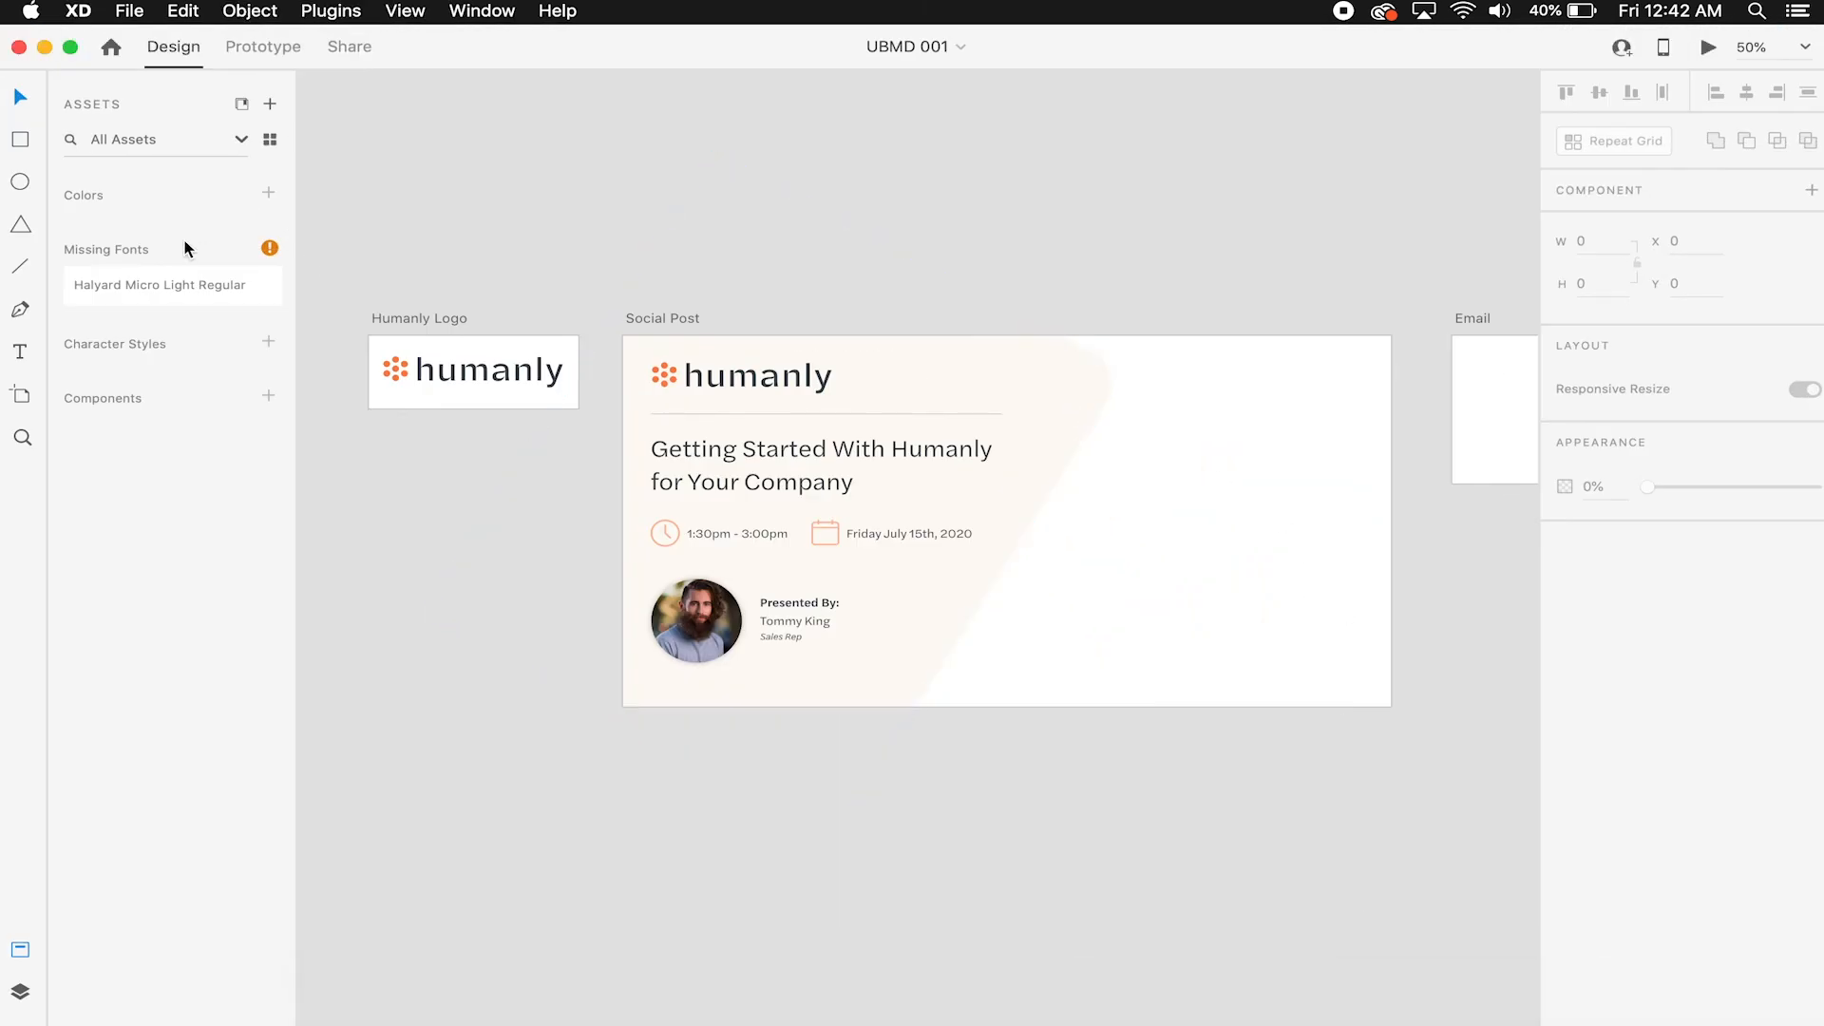
Draw a borderless rectangle about 788 by 628 over the empty photo area of the Social Post artboard and fill it dark red.
click(21, 140)
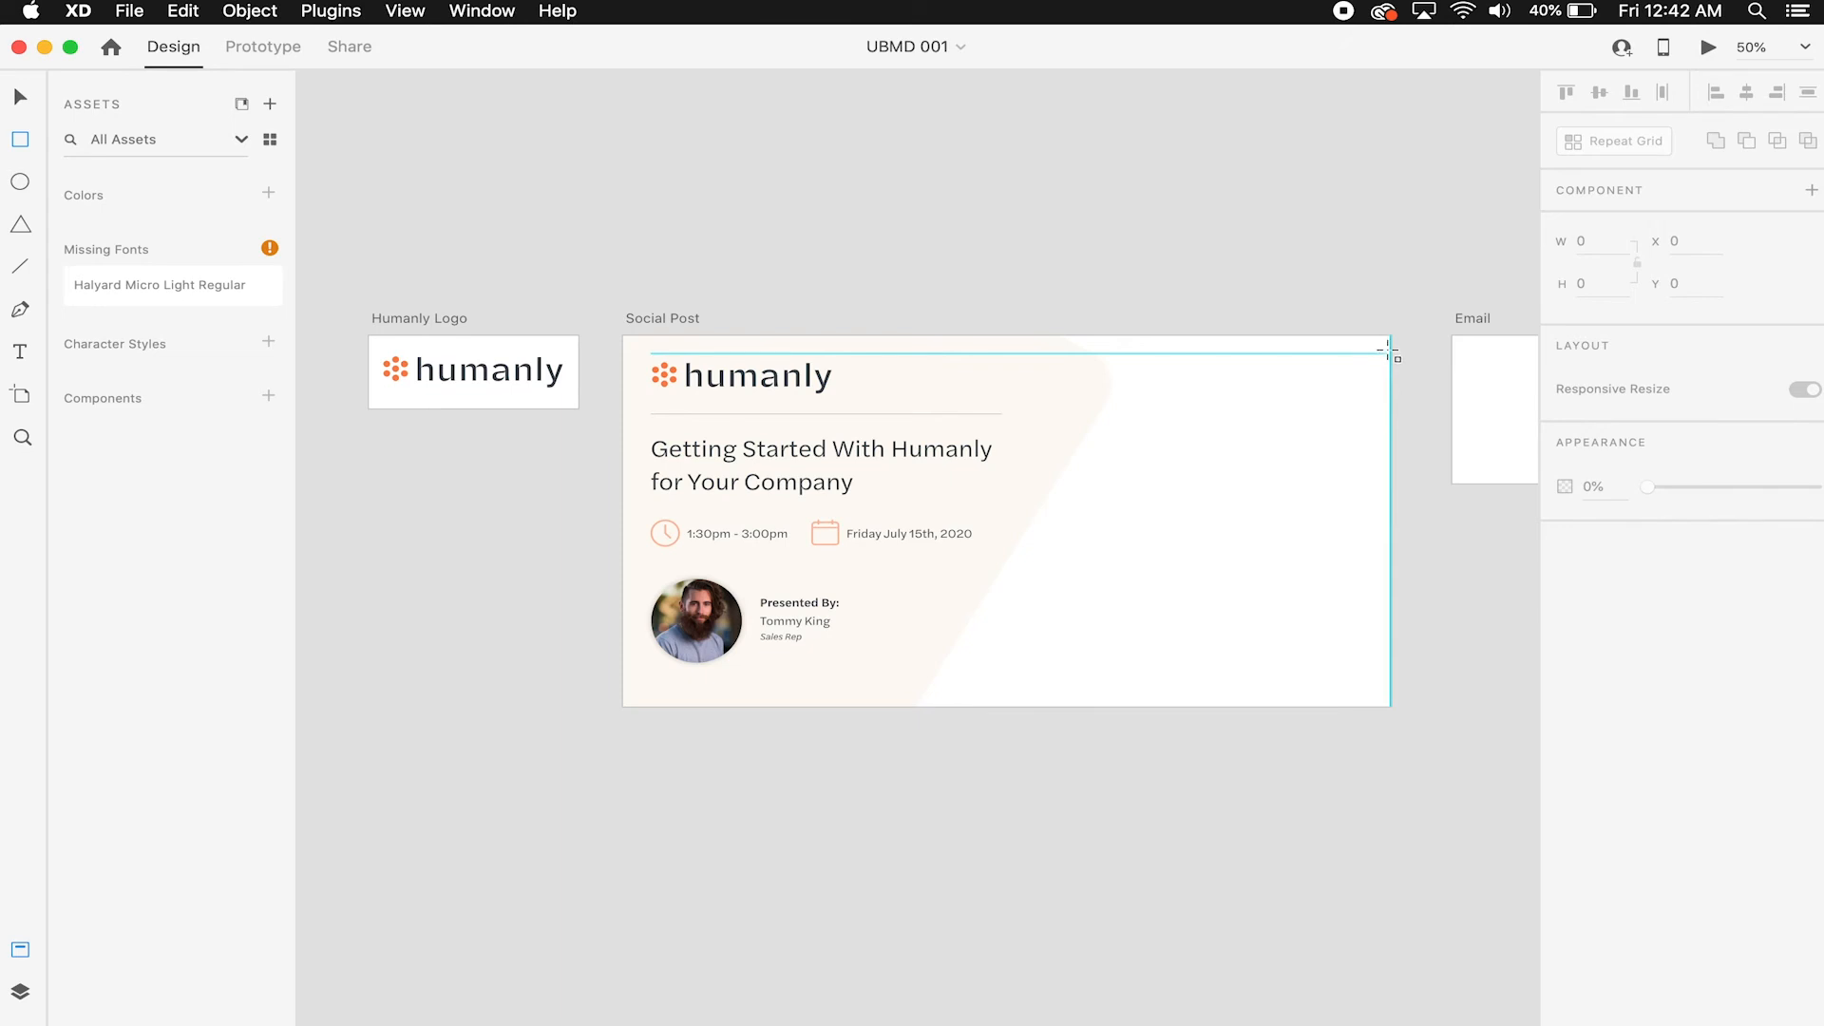
drag(1397, 335, 892, 708)
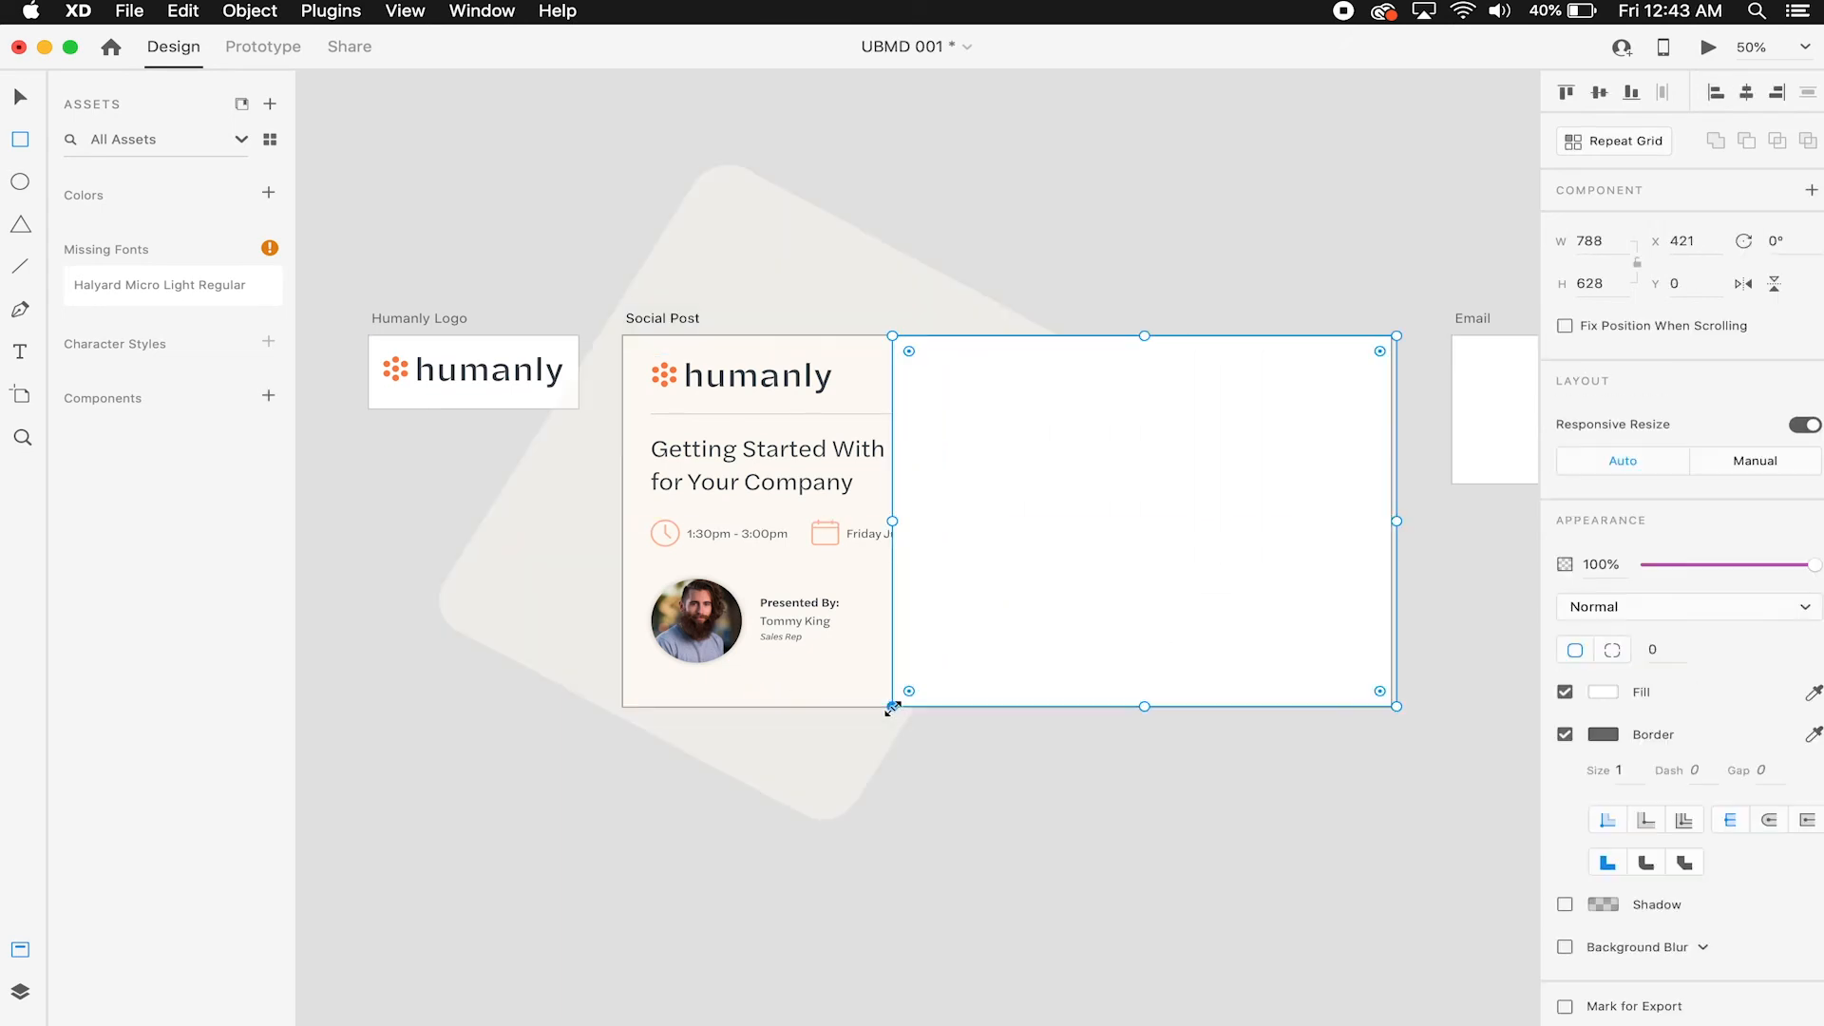
key(v)
click(1606, 690)
click(1433, 632)
click(1349, 310)
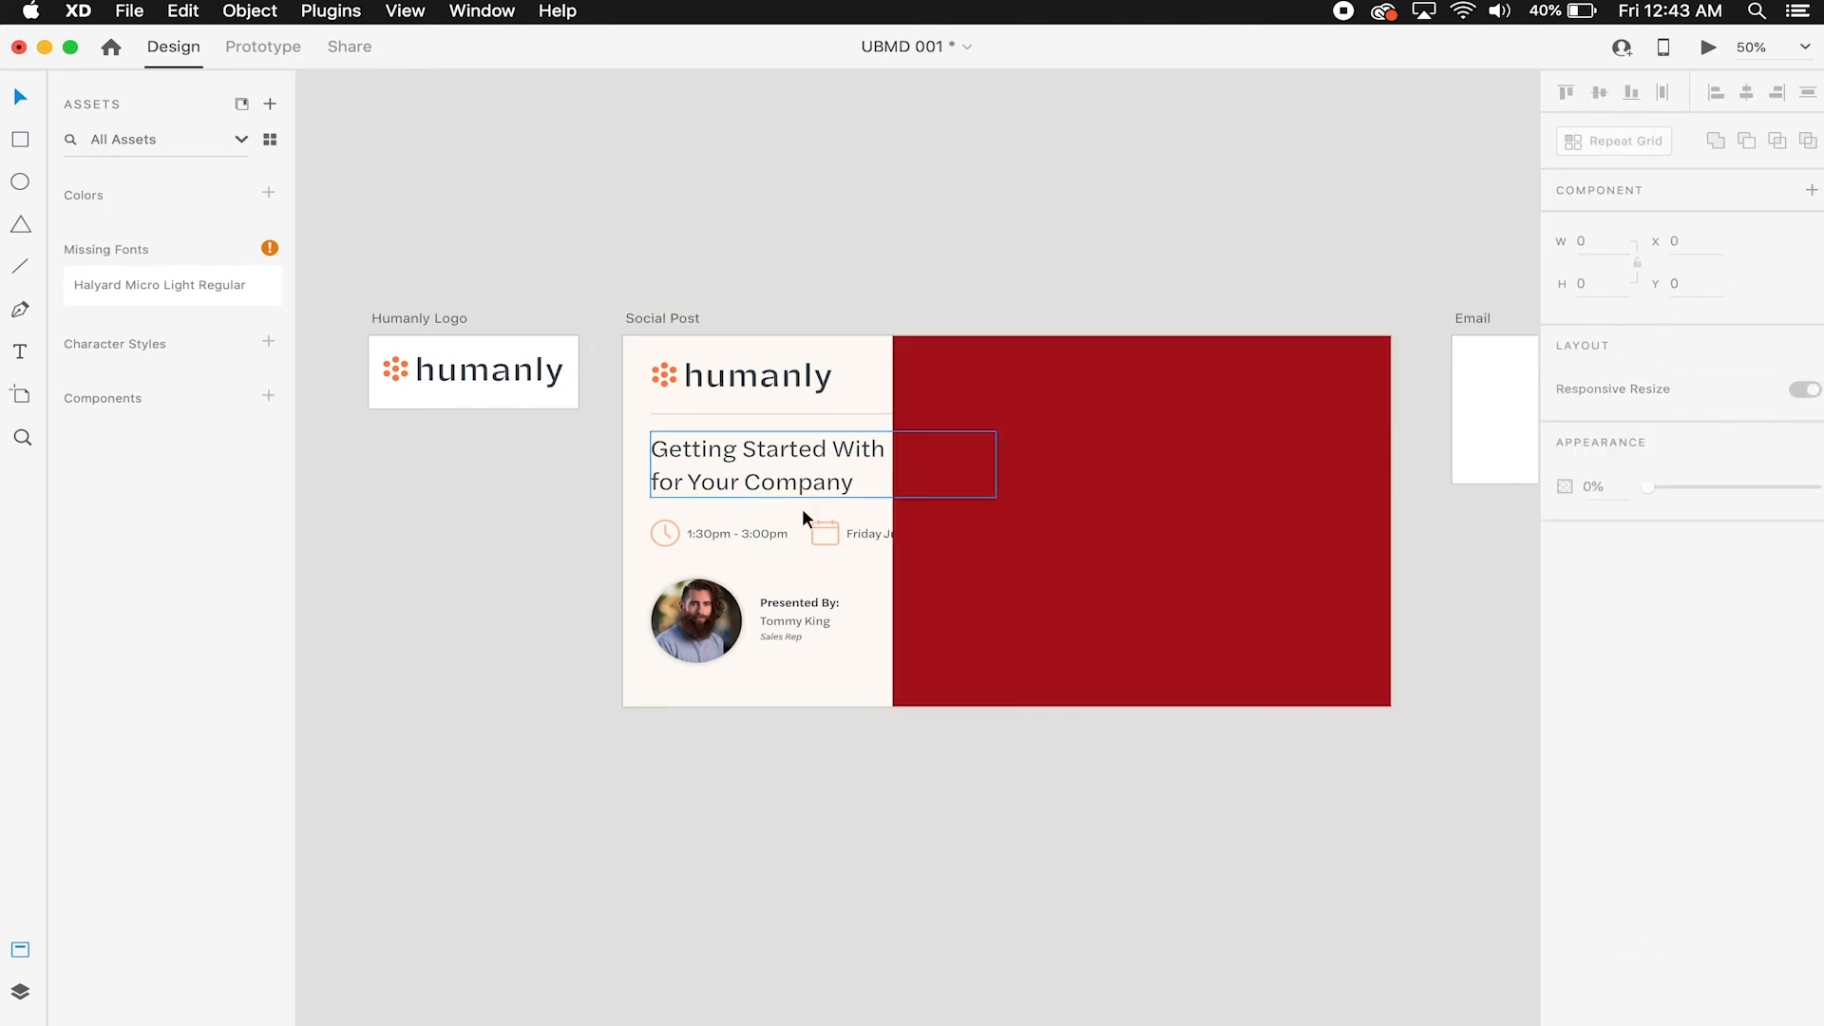
Try sending the red rectangle to the back of the stacking order and undo the reordering.
click(1028, 438)
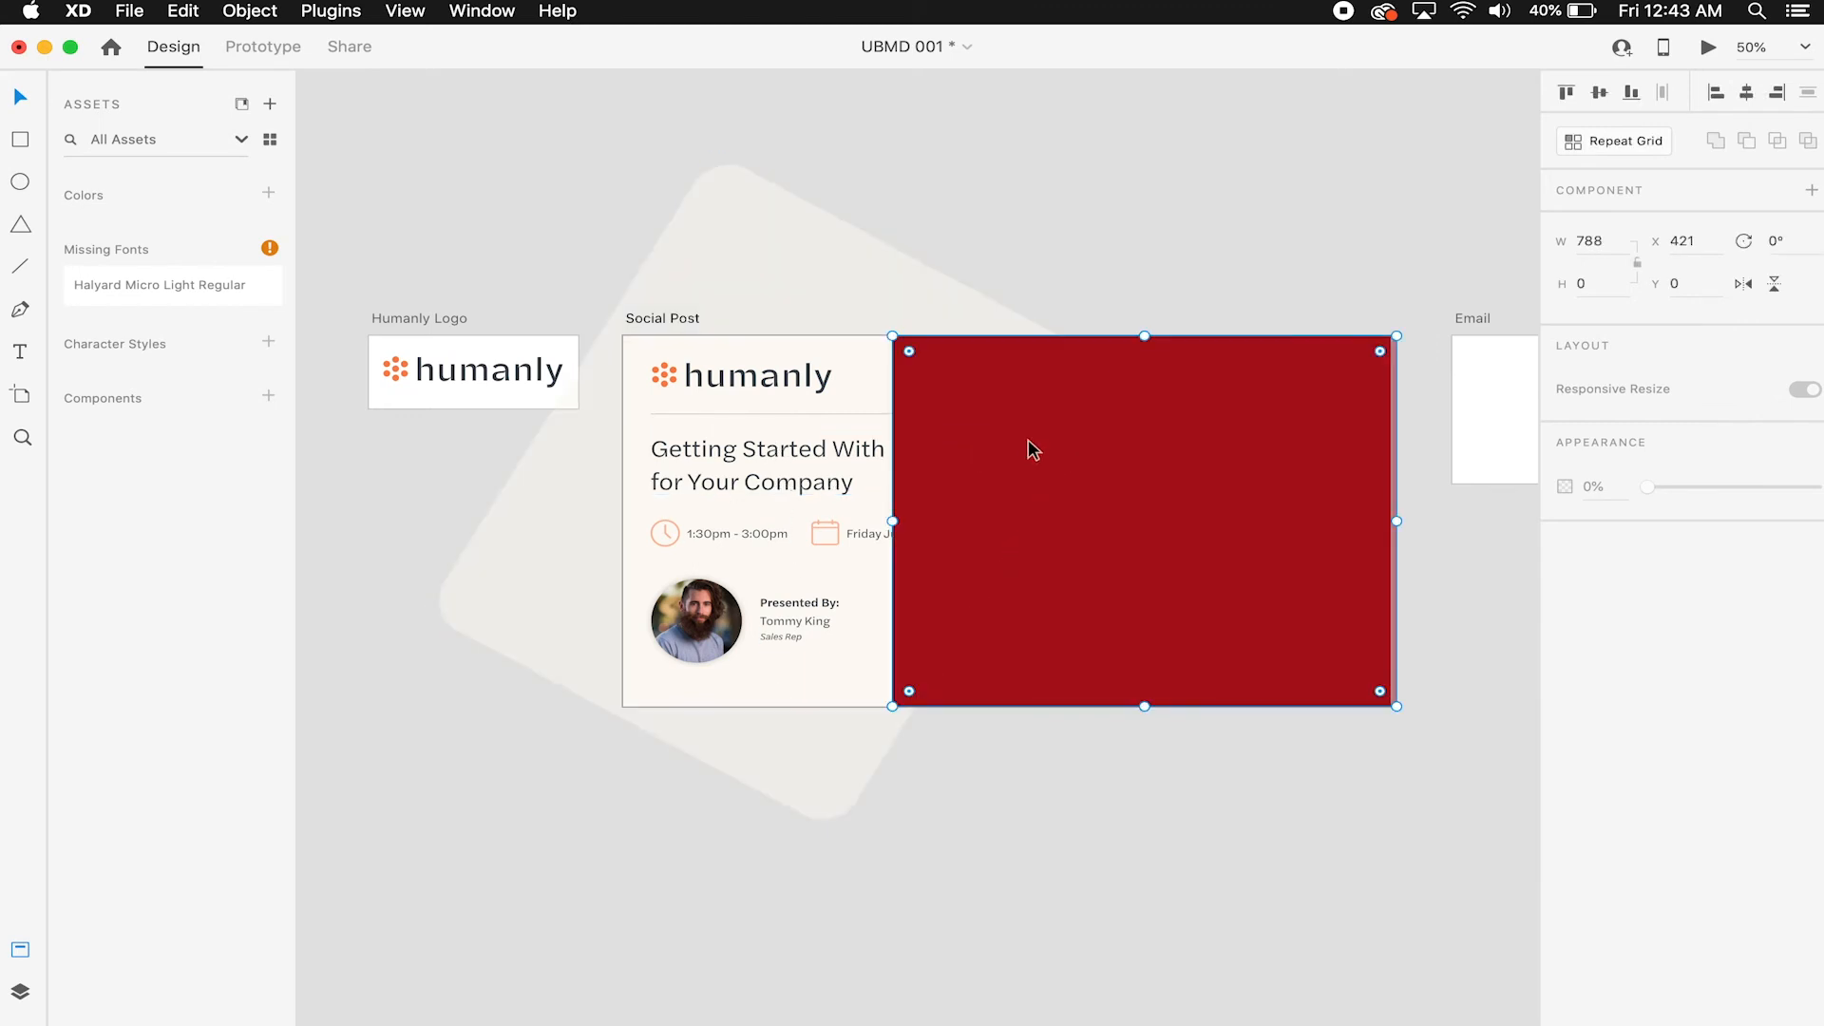
right_click(1054, 439)
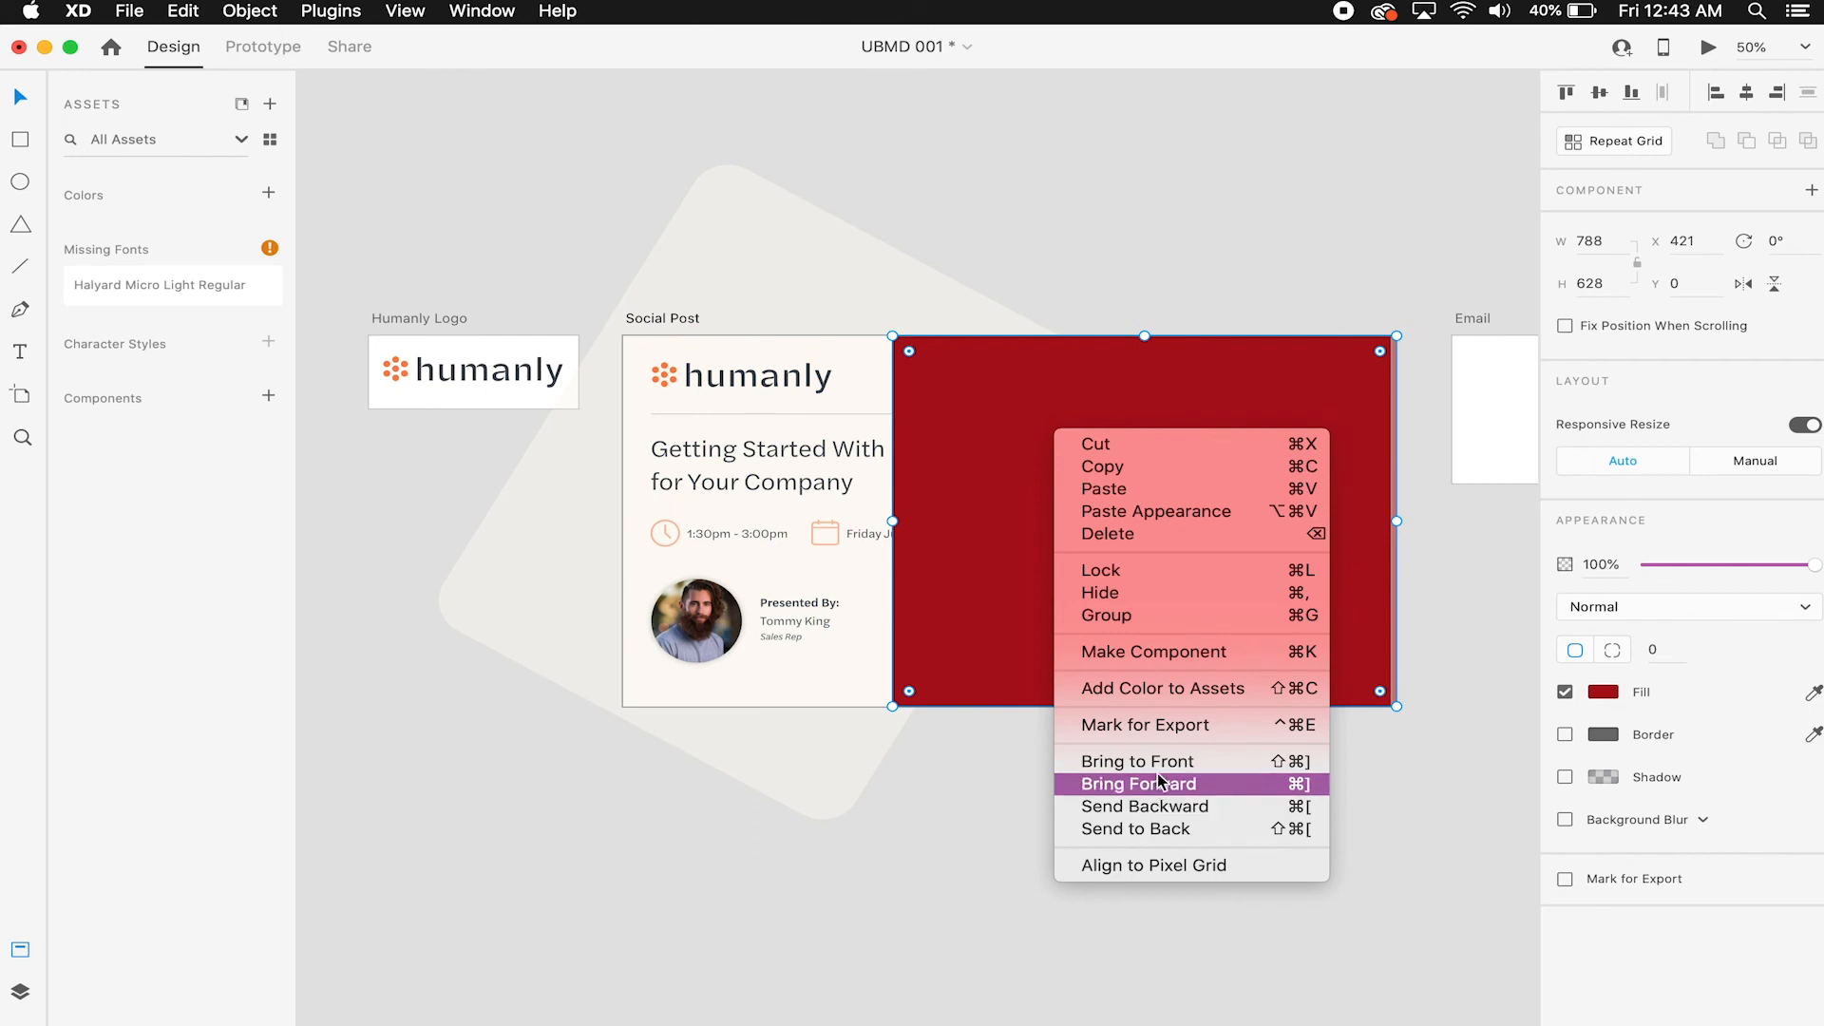
click(1208, 828)
click(1297, 332)
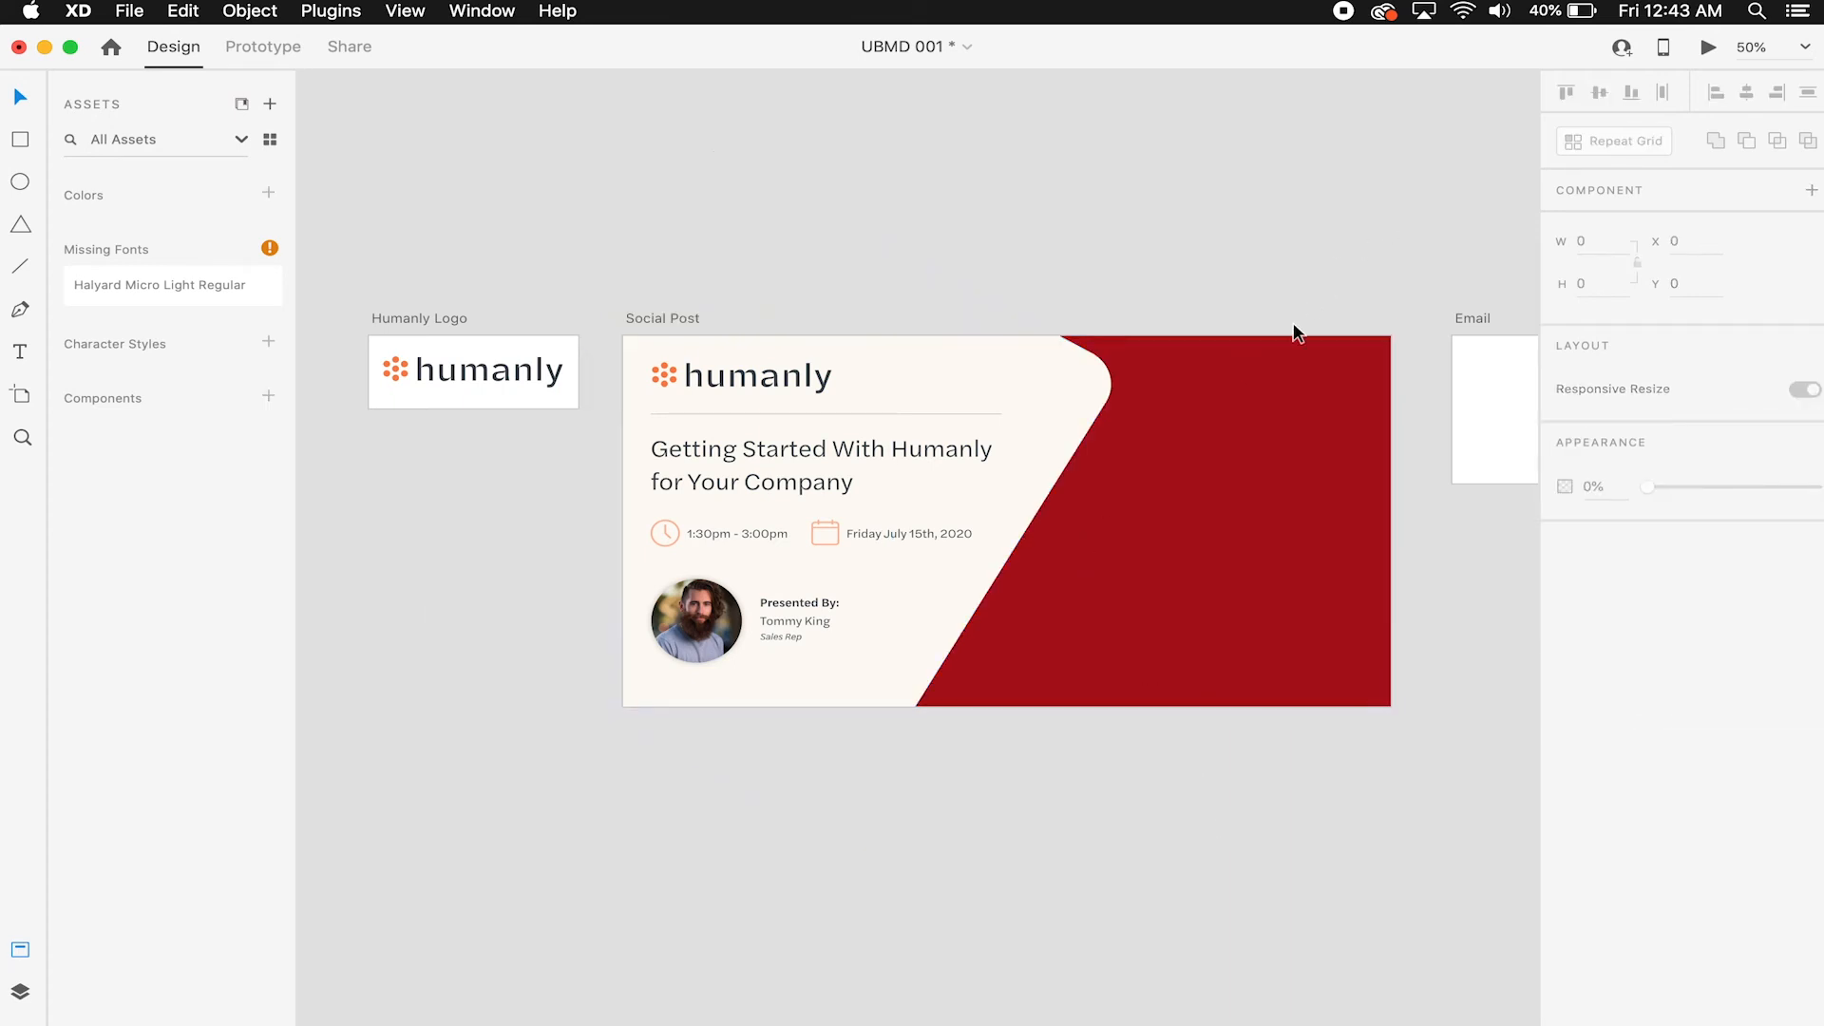
click(1264, 373)
key(super+z)
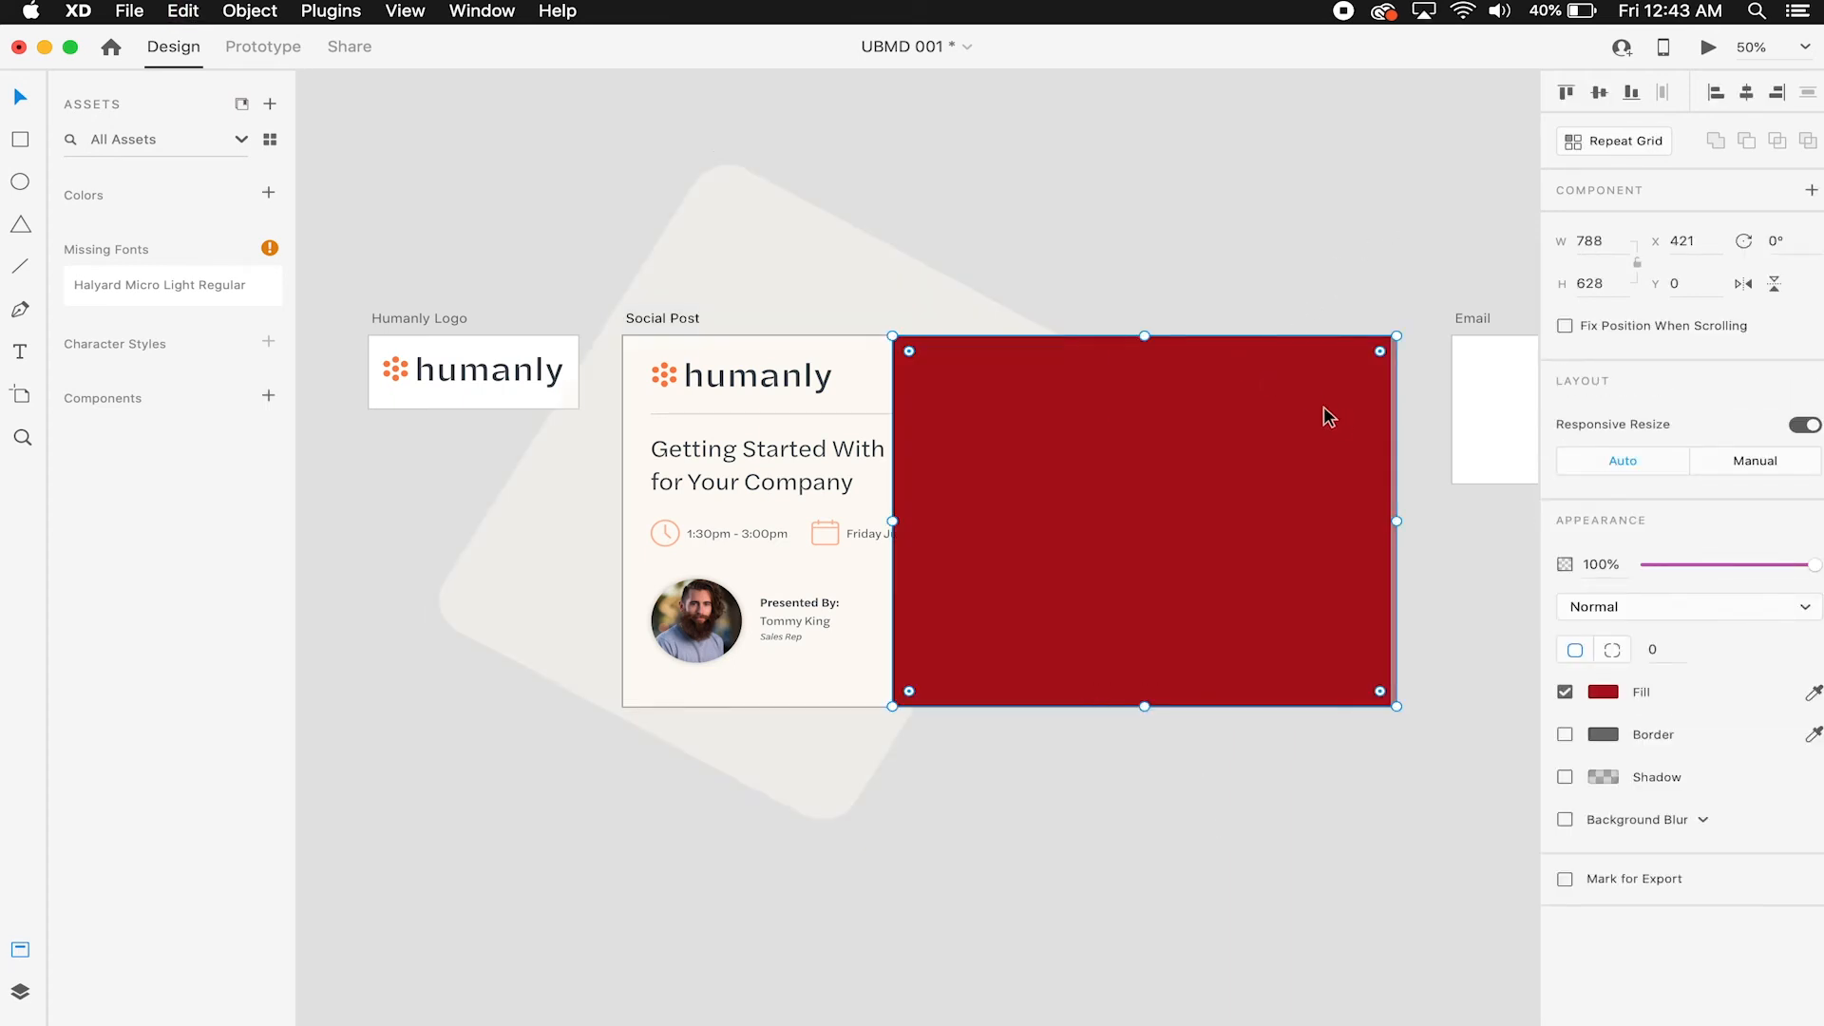
Send the red rectangle behind the cream shape and text, and align it with the artboard's edge at X 412.
key(super+shift+bracketleft)
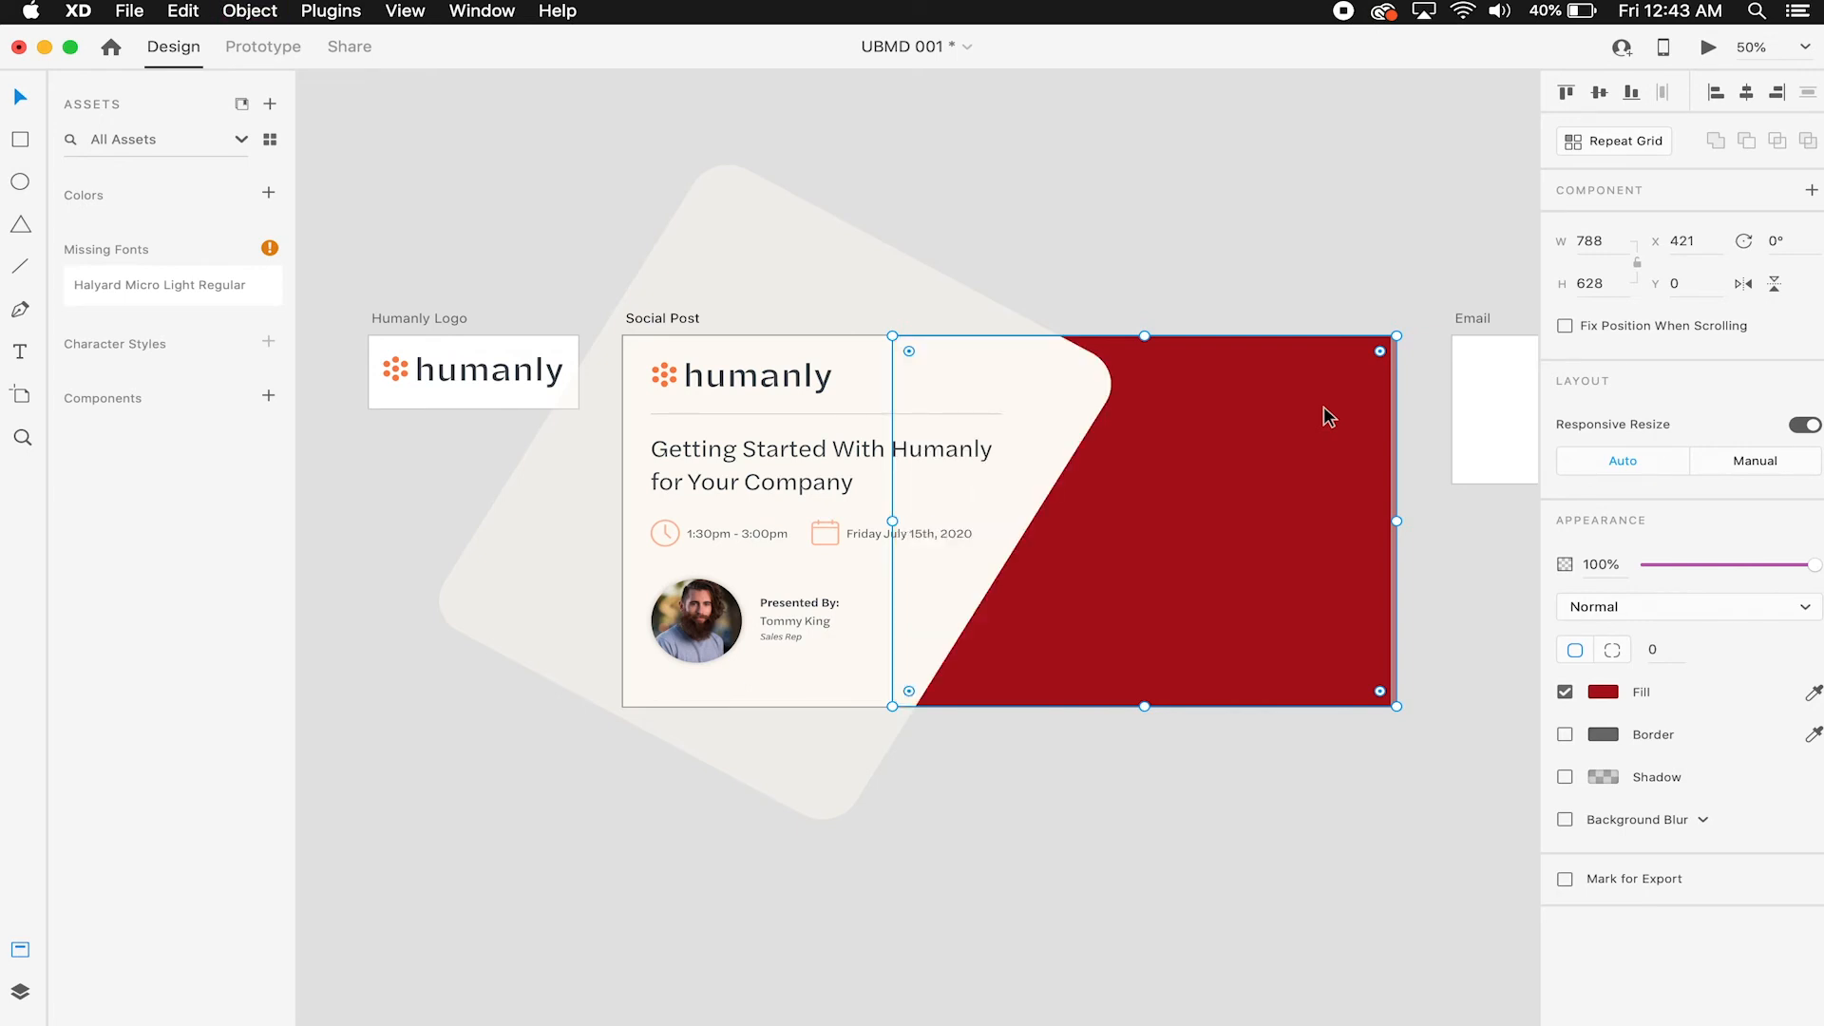
key(super+shift+bracketleft)
right_click(1293, 403)
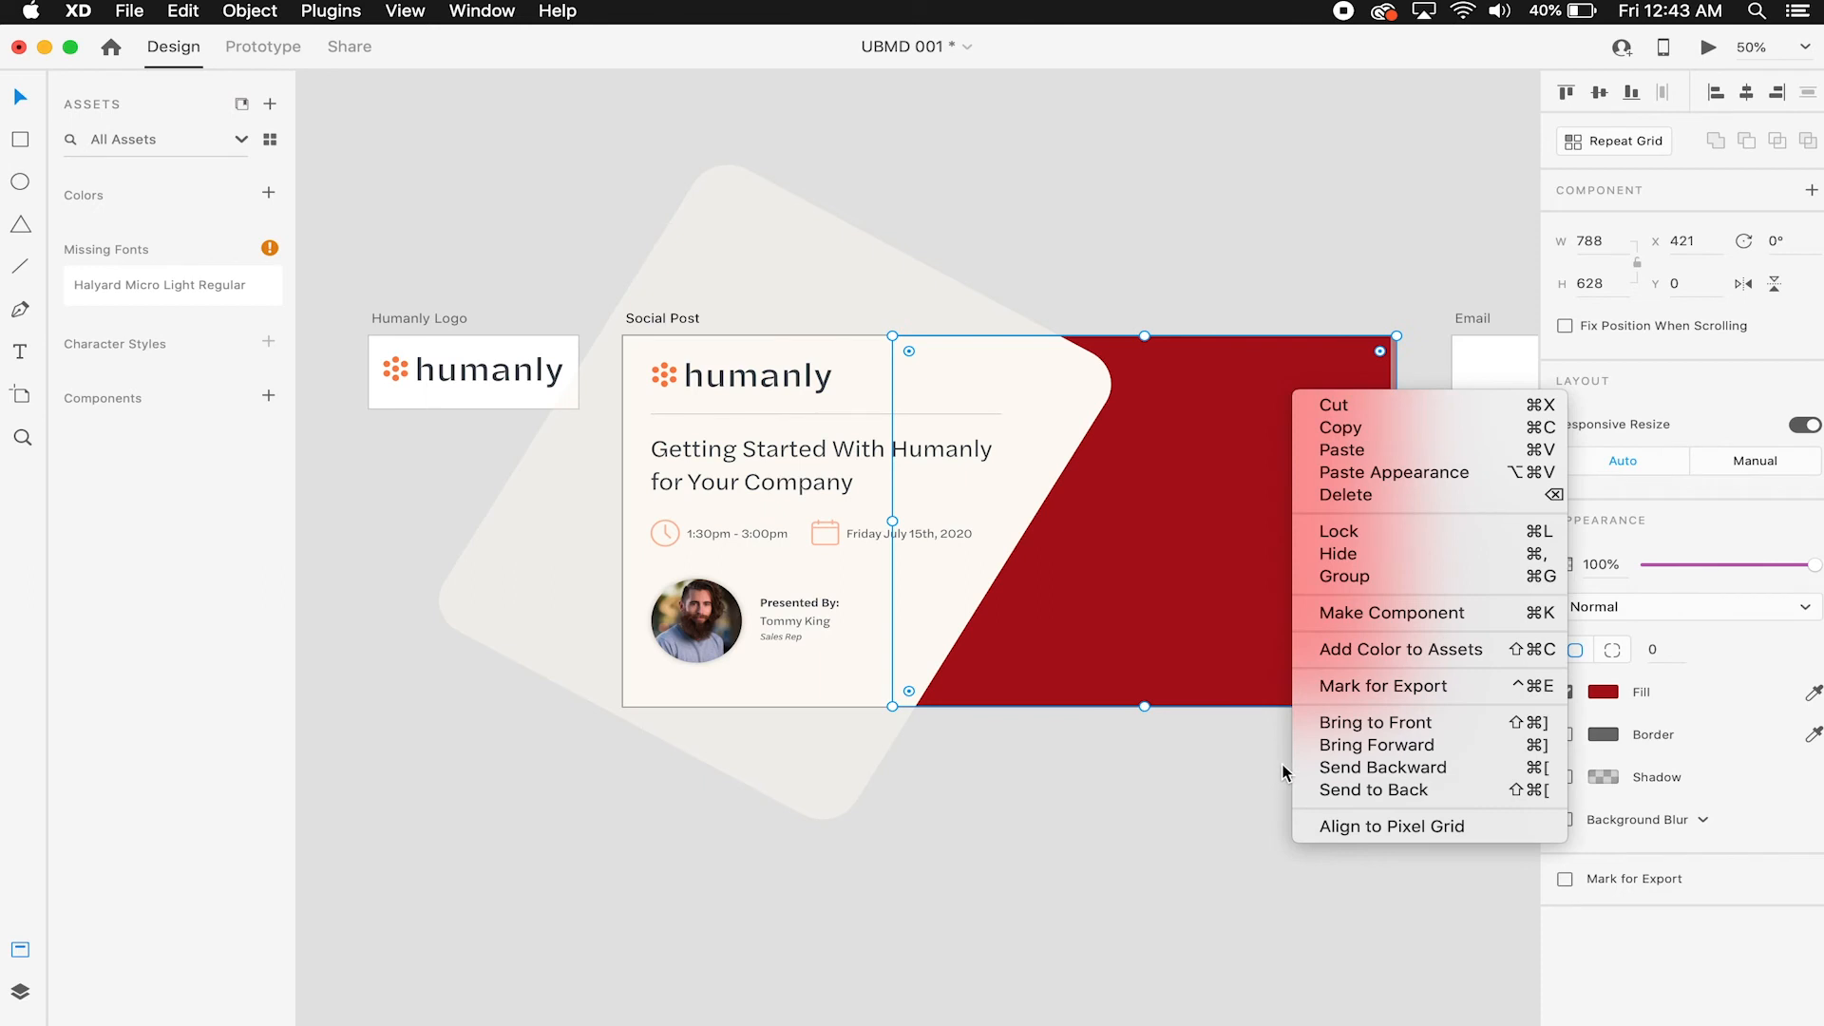
click(1352, 214)
click(1279, 233)
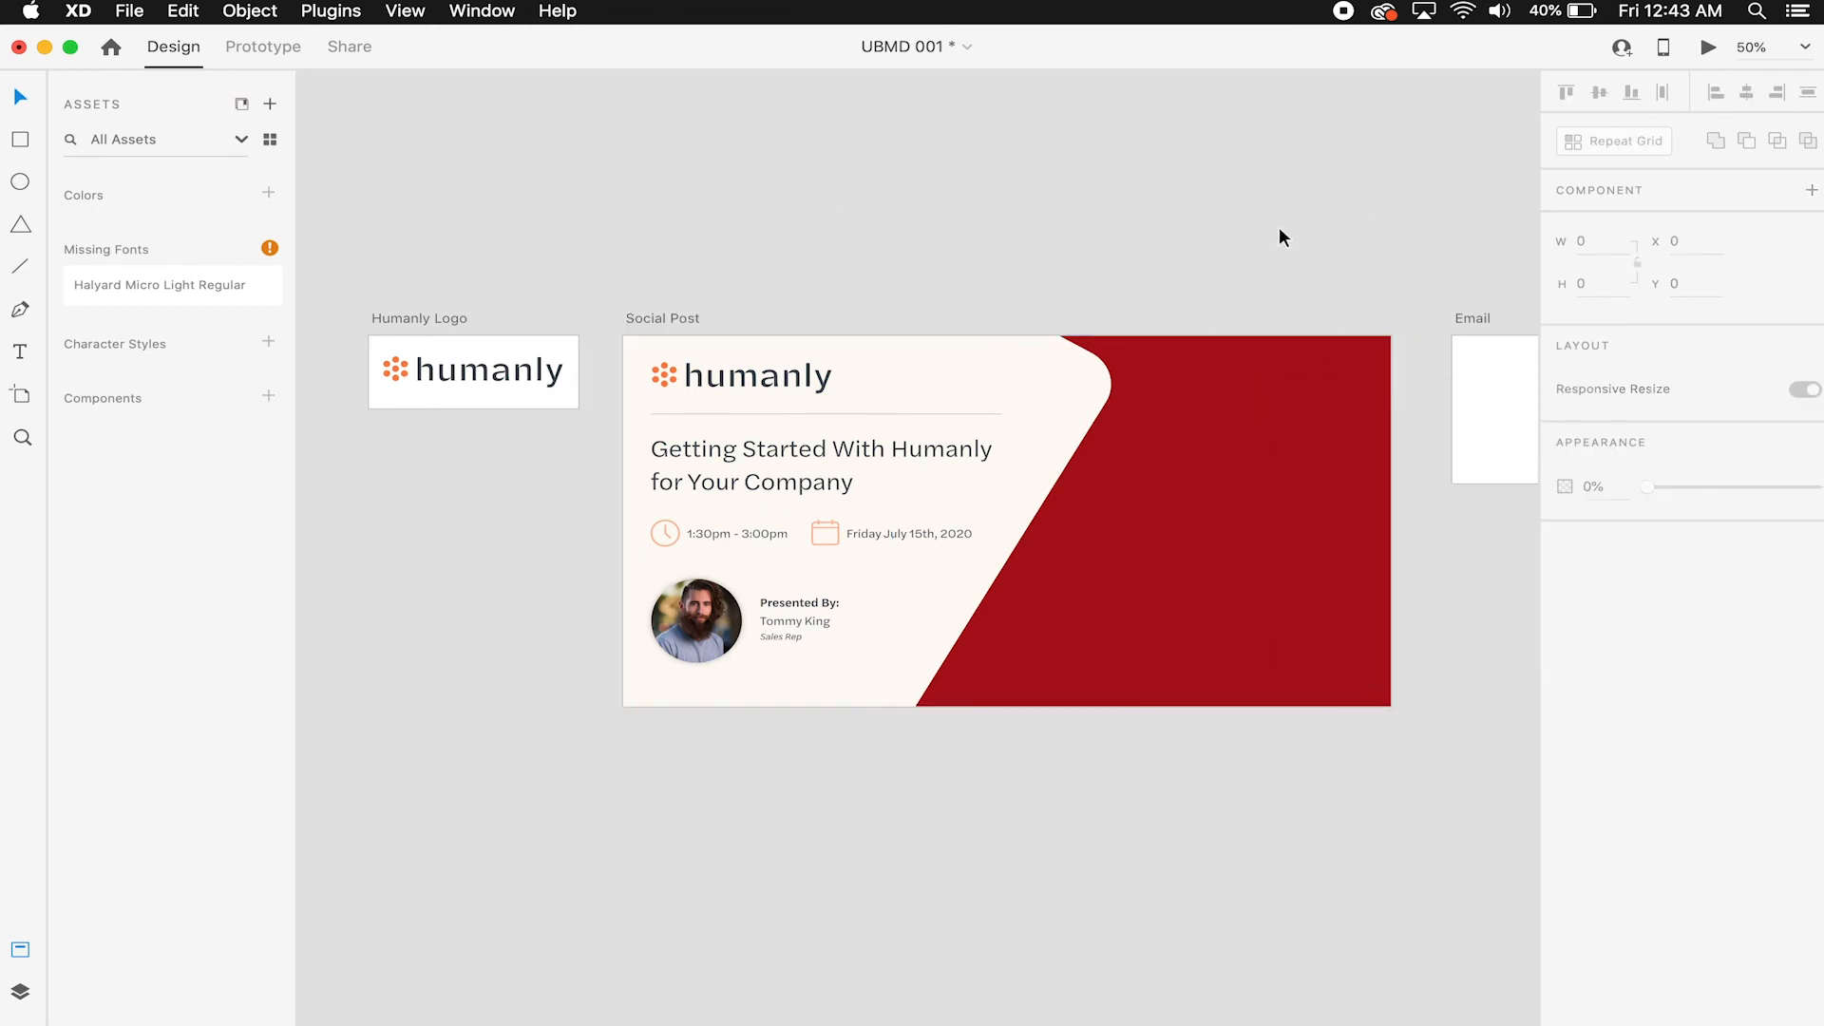
click(1274, 371)
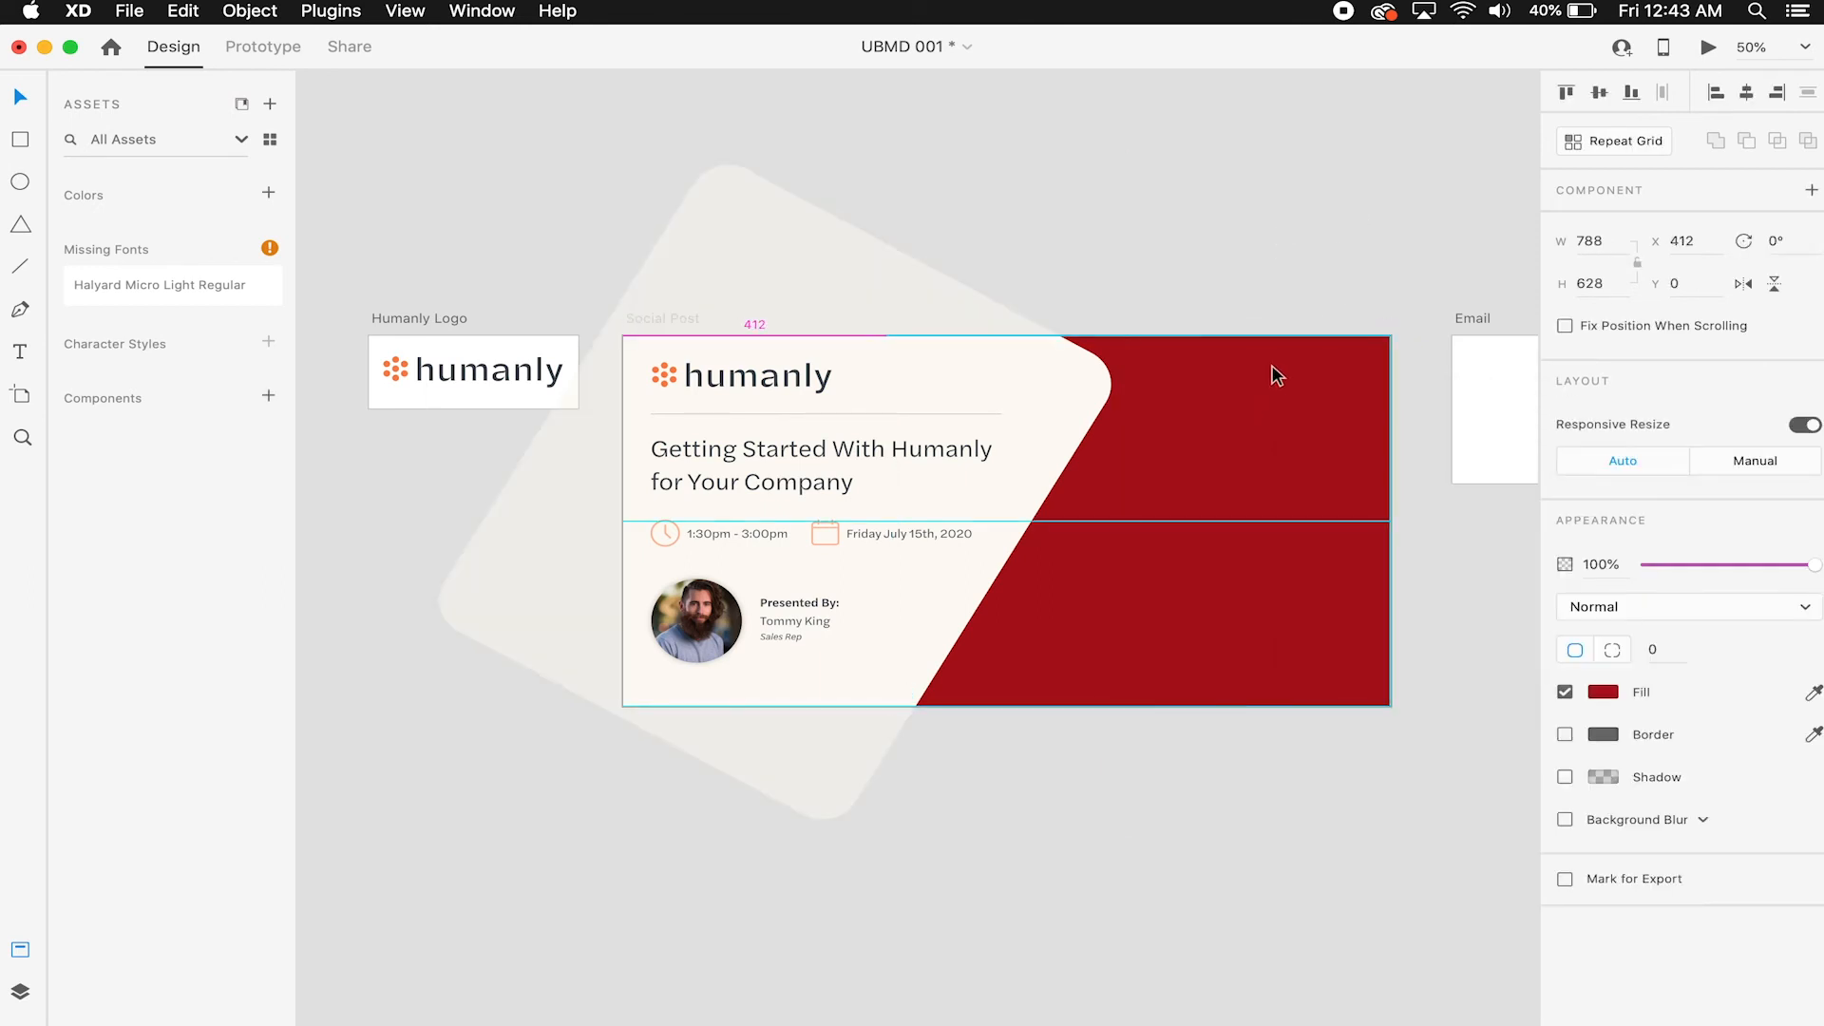
click(1330, 248)
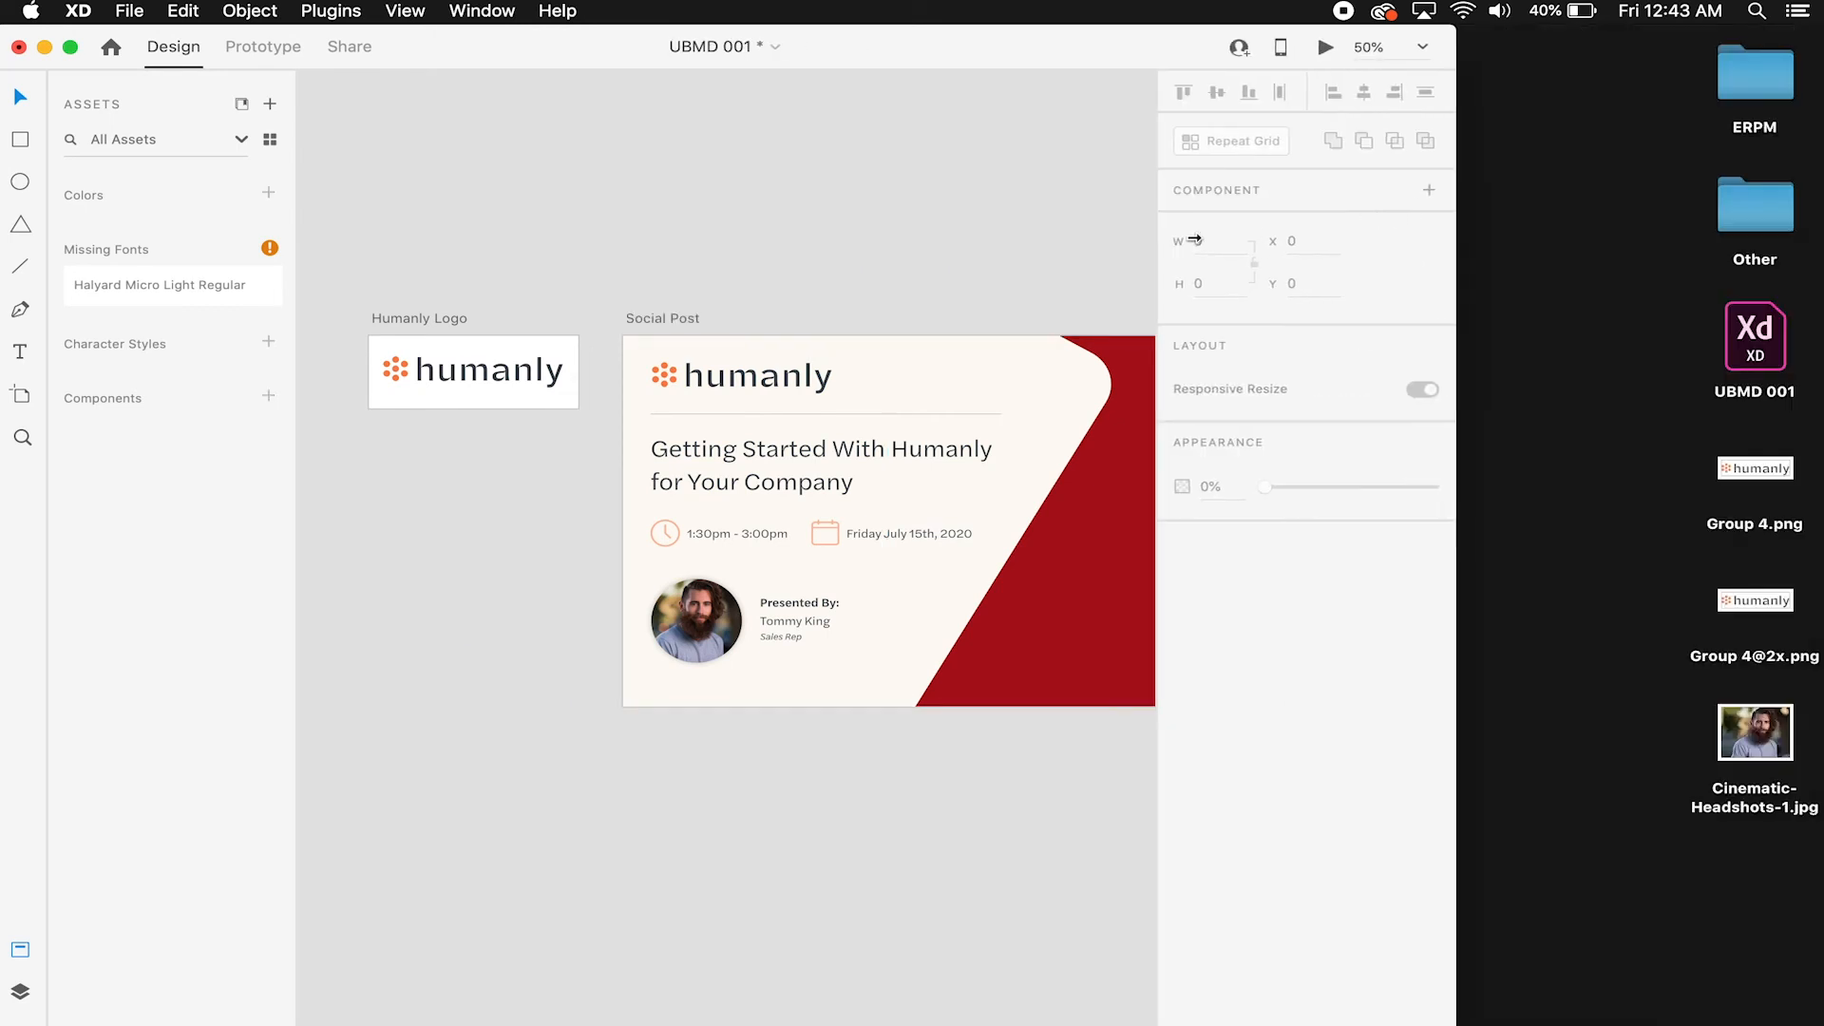
Rearrange the beach photo on the desktop and the XD window so the Social Post and the photo file are visible side by side.
drag(883, 49, 386, 590)
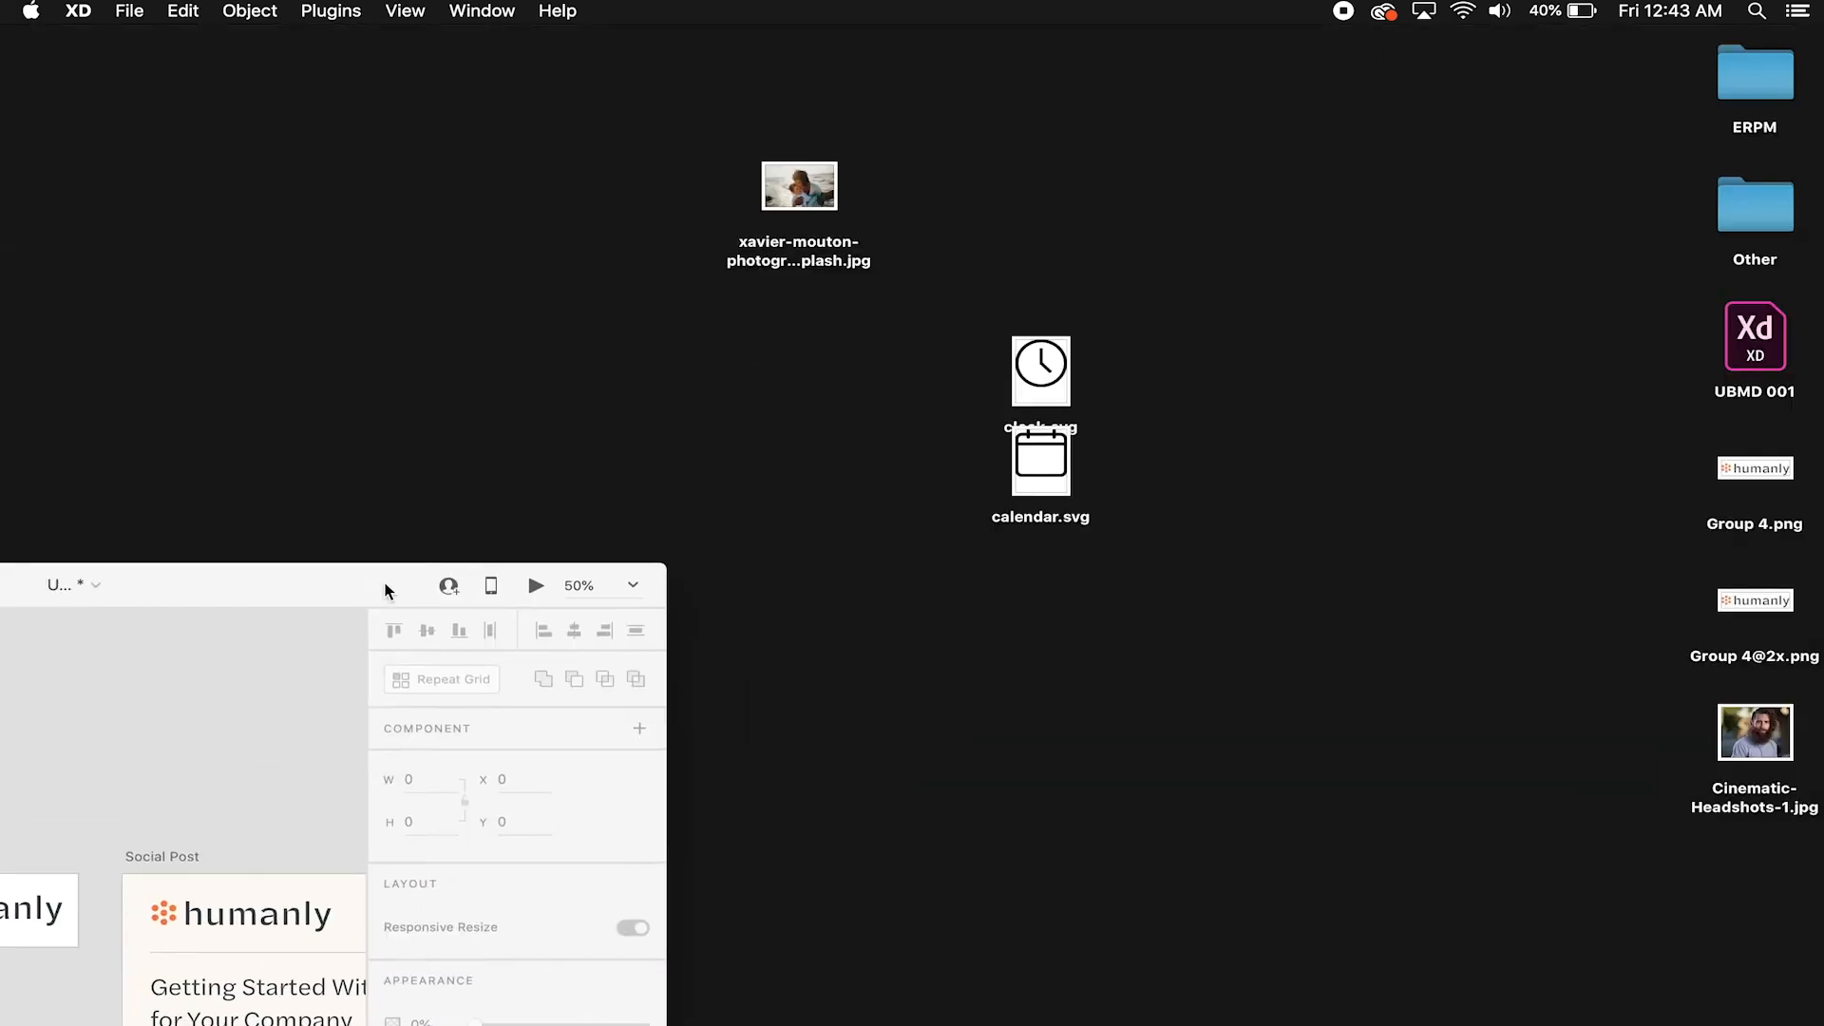
drag(787, 167, 1544, 397)
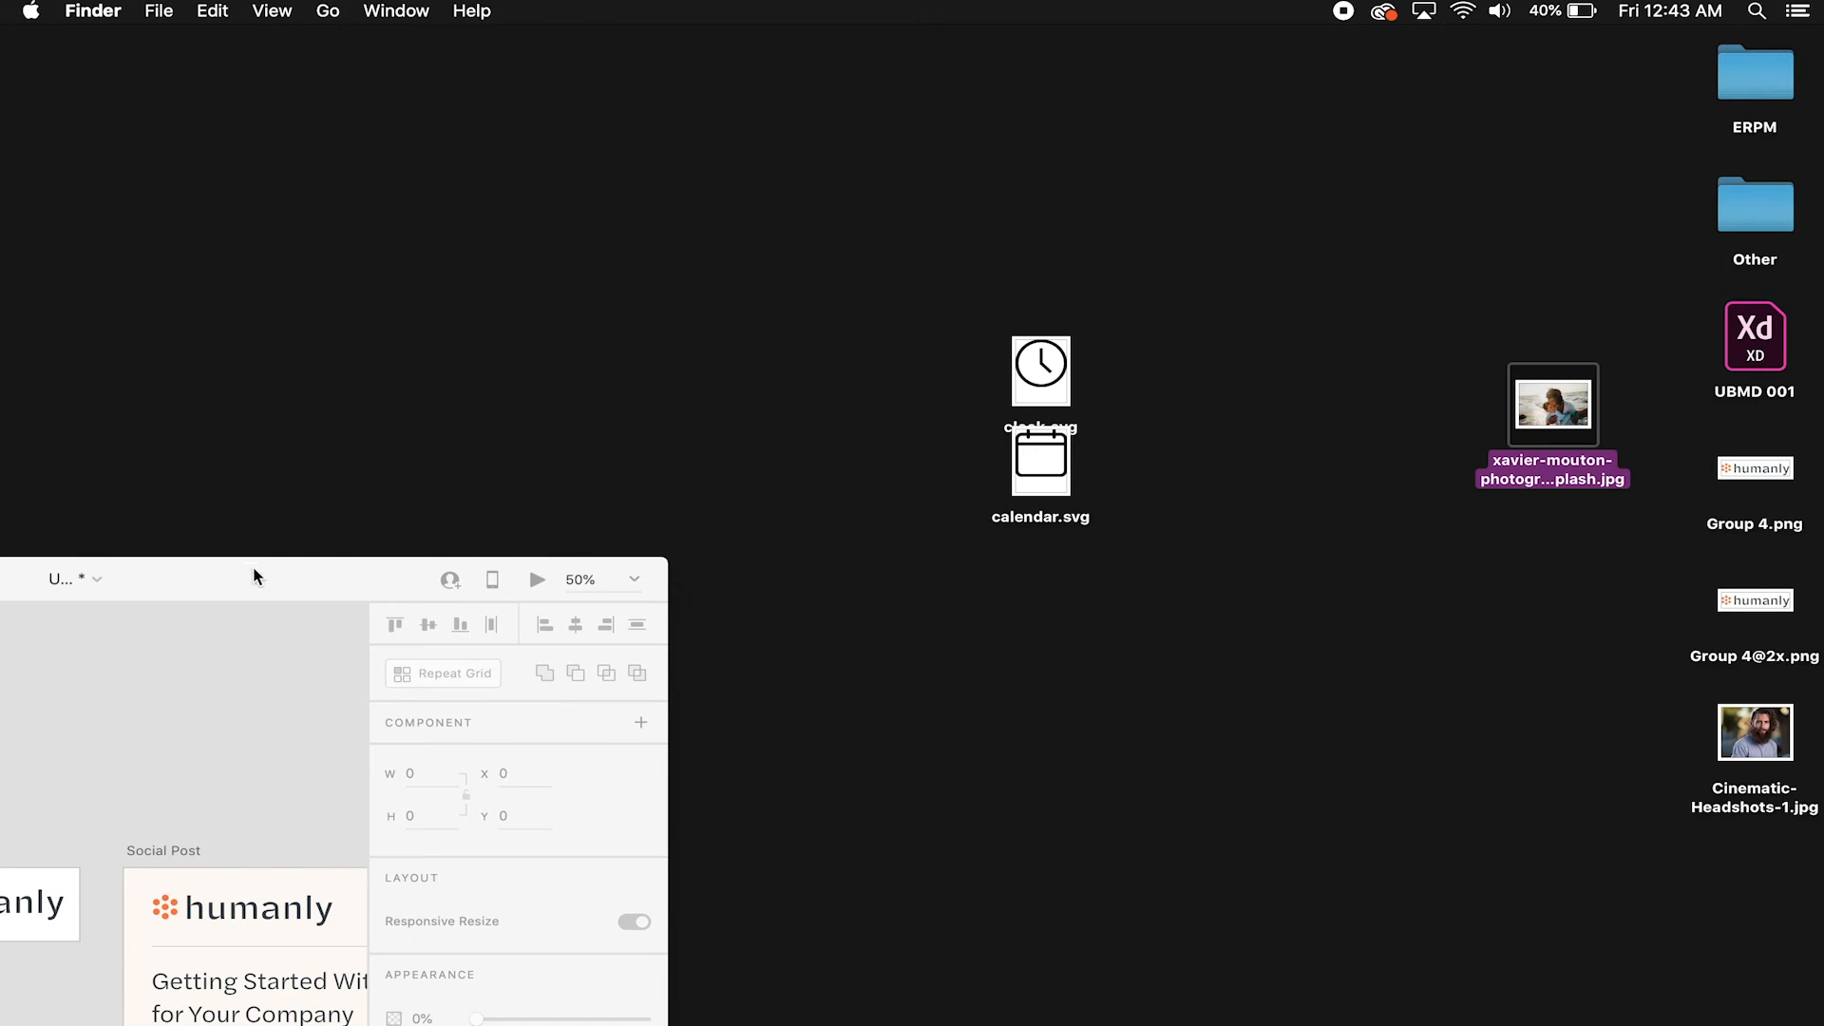
drag(253, 575, 755, 44)
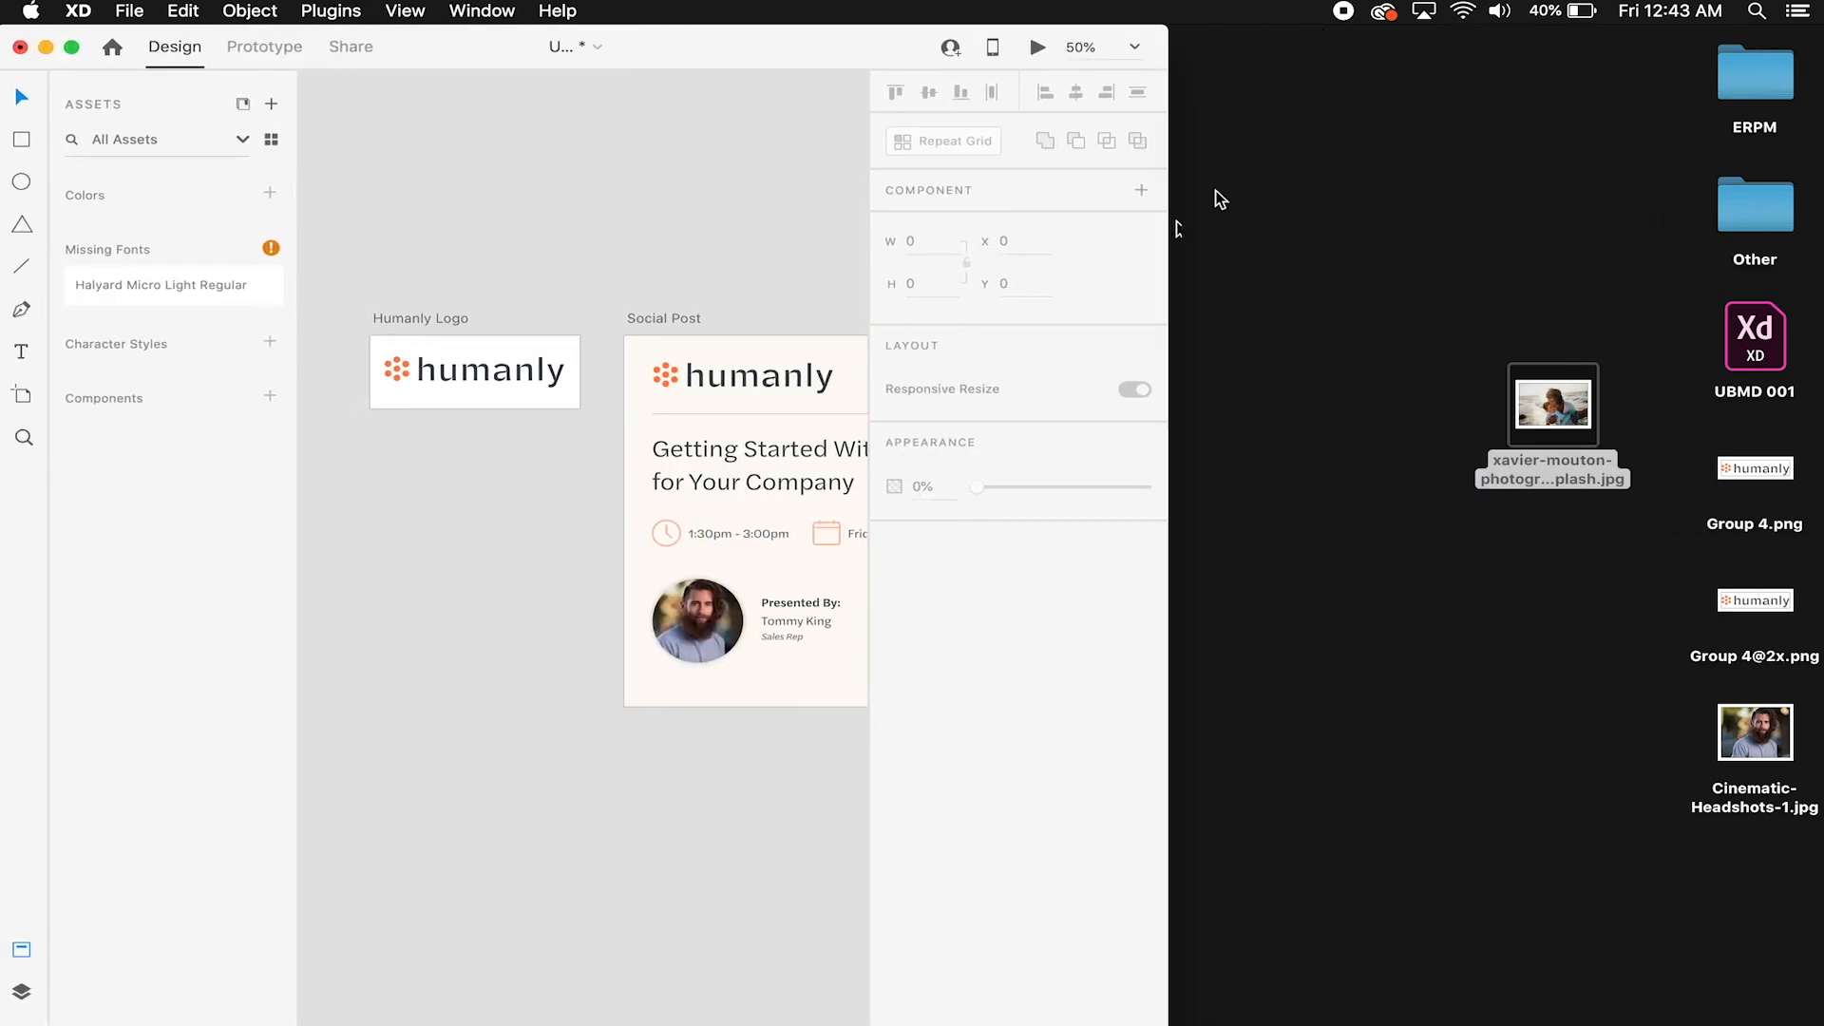
drag(1168, 215, 1372, 207)
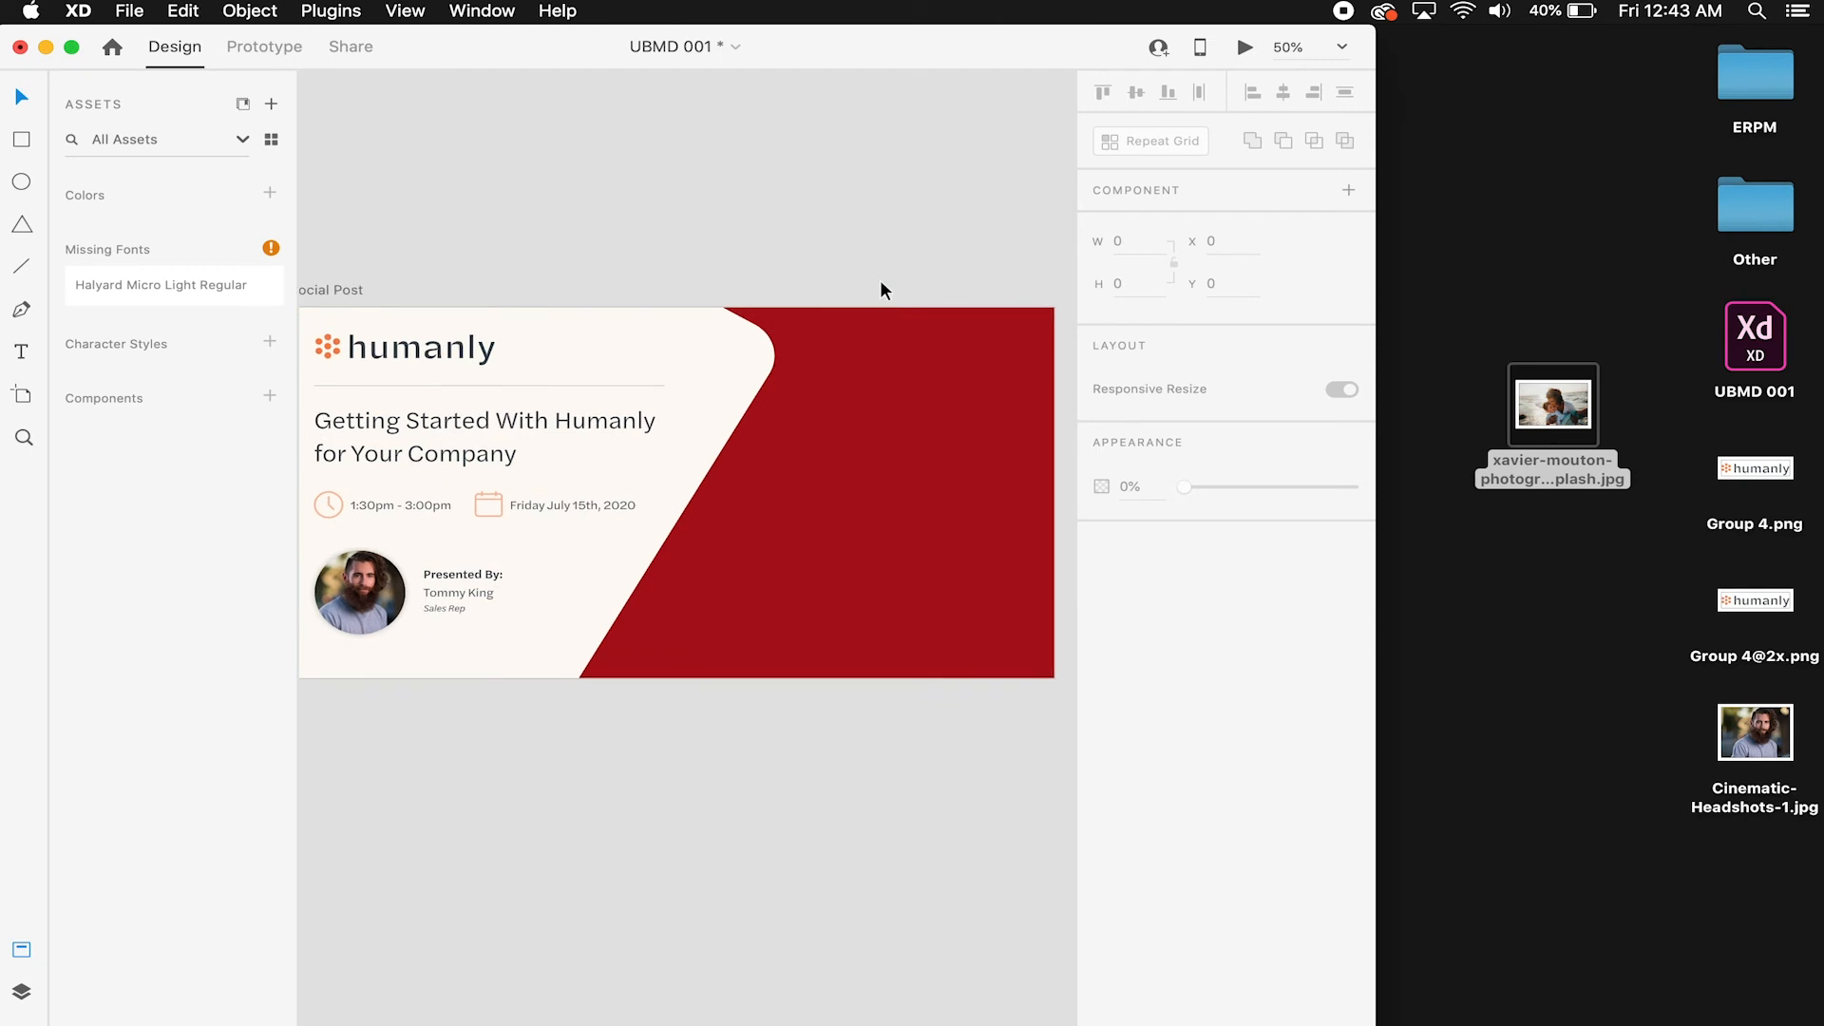
Fill the red rectangle with the beach photo from the desktop and widen the document window back to full width.
drag(1573, 408, 926, 459)
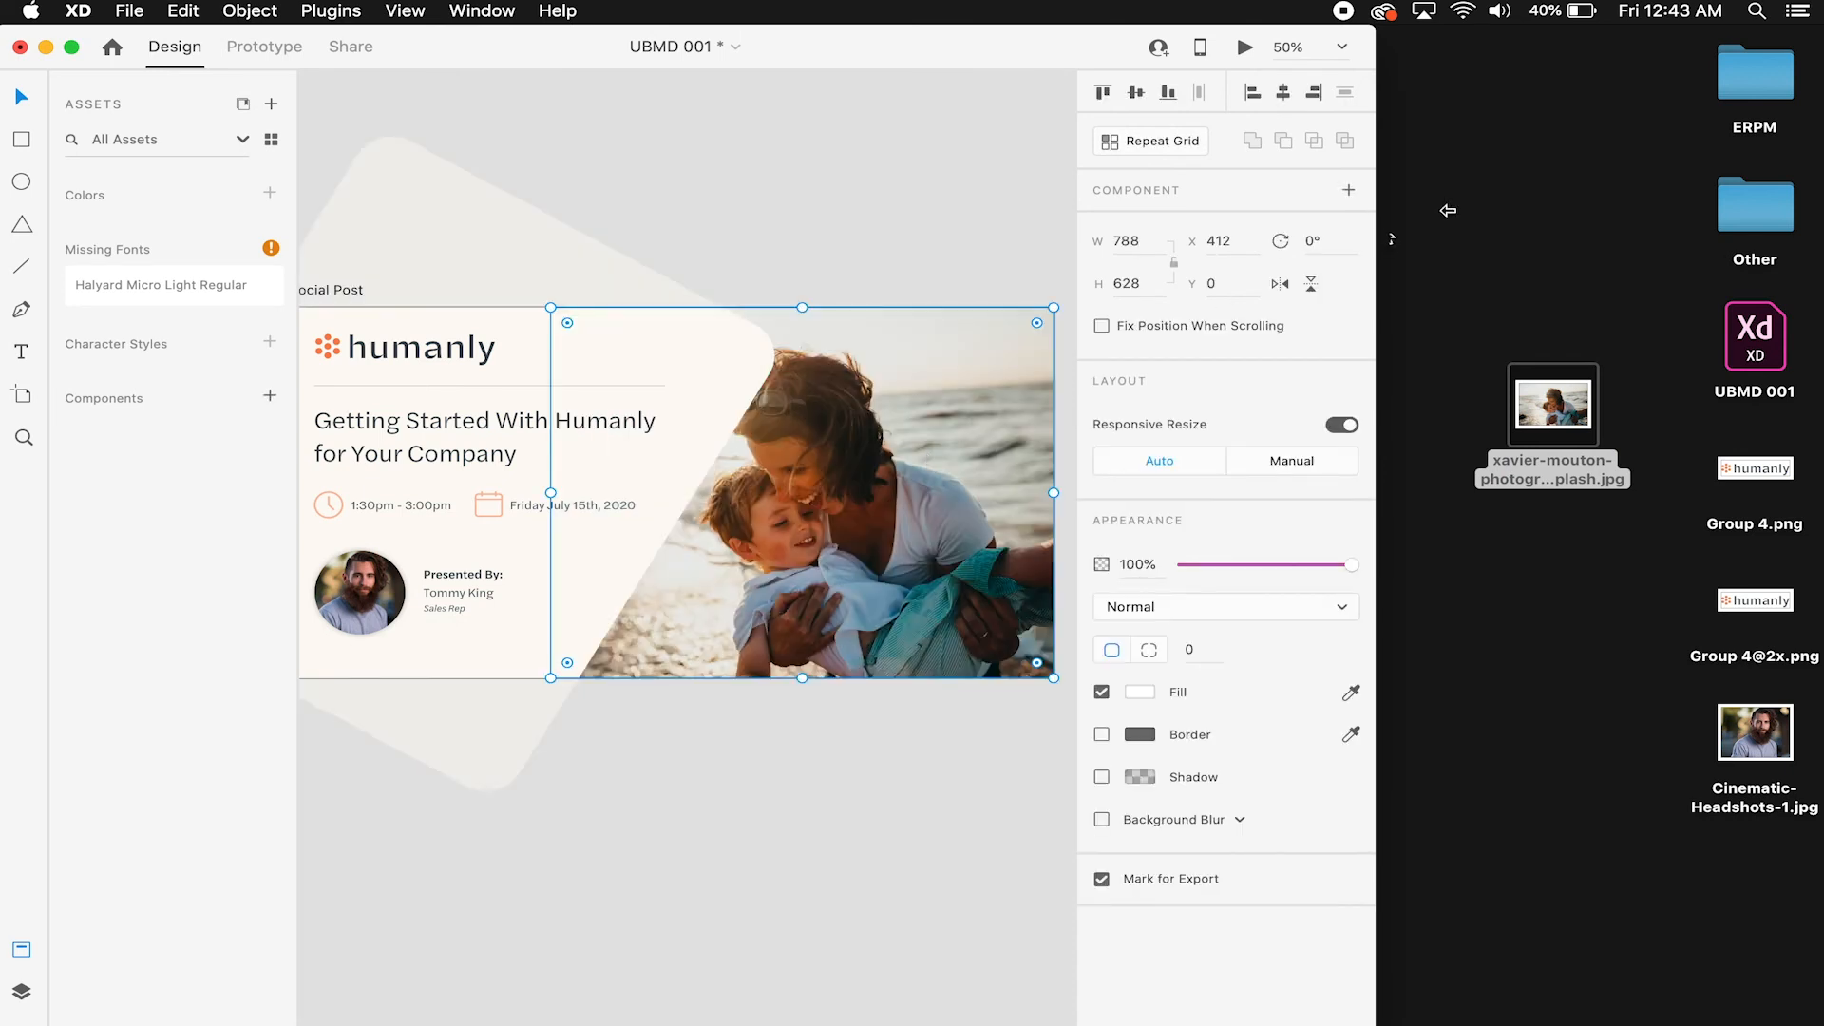
double_click(1379, 239)
click(1008, 151)
Examine how the beach photo is cropped inside its frame and how the Social Post looks at different sizes.
key(super+equal)
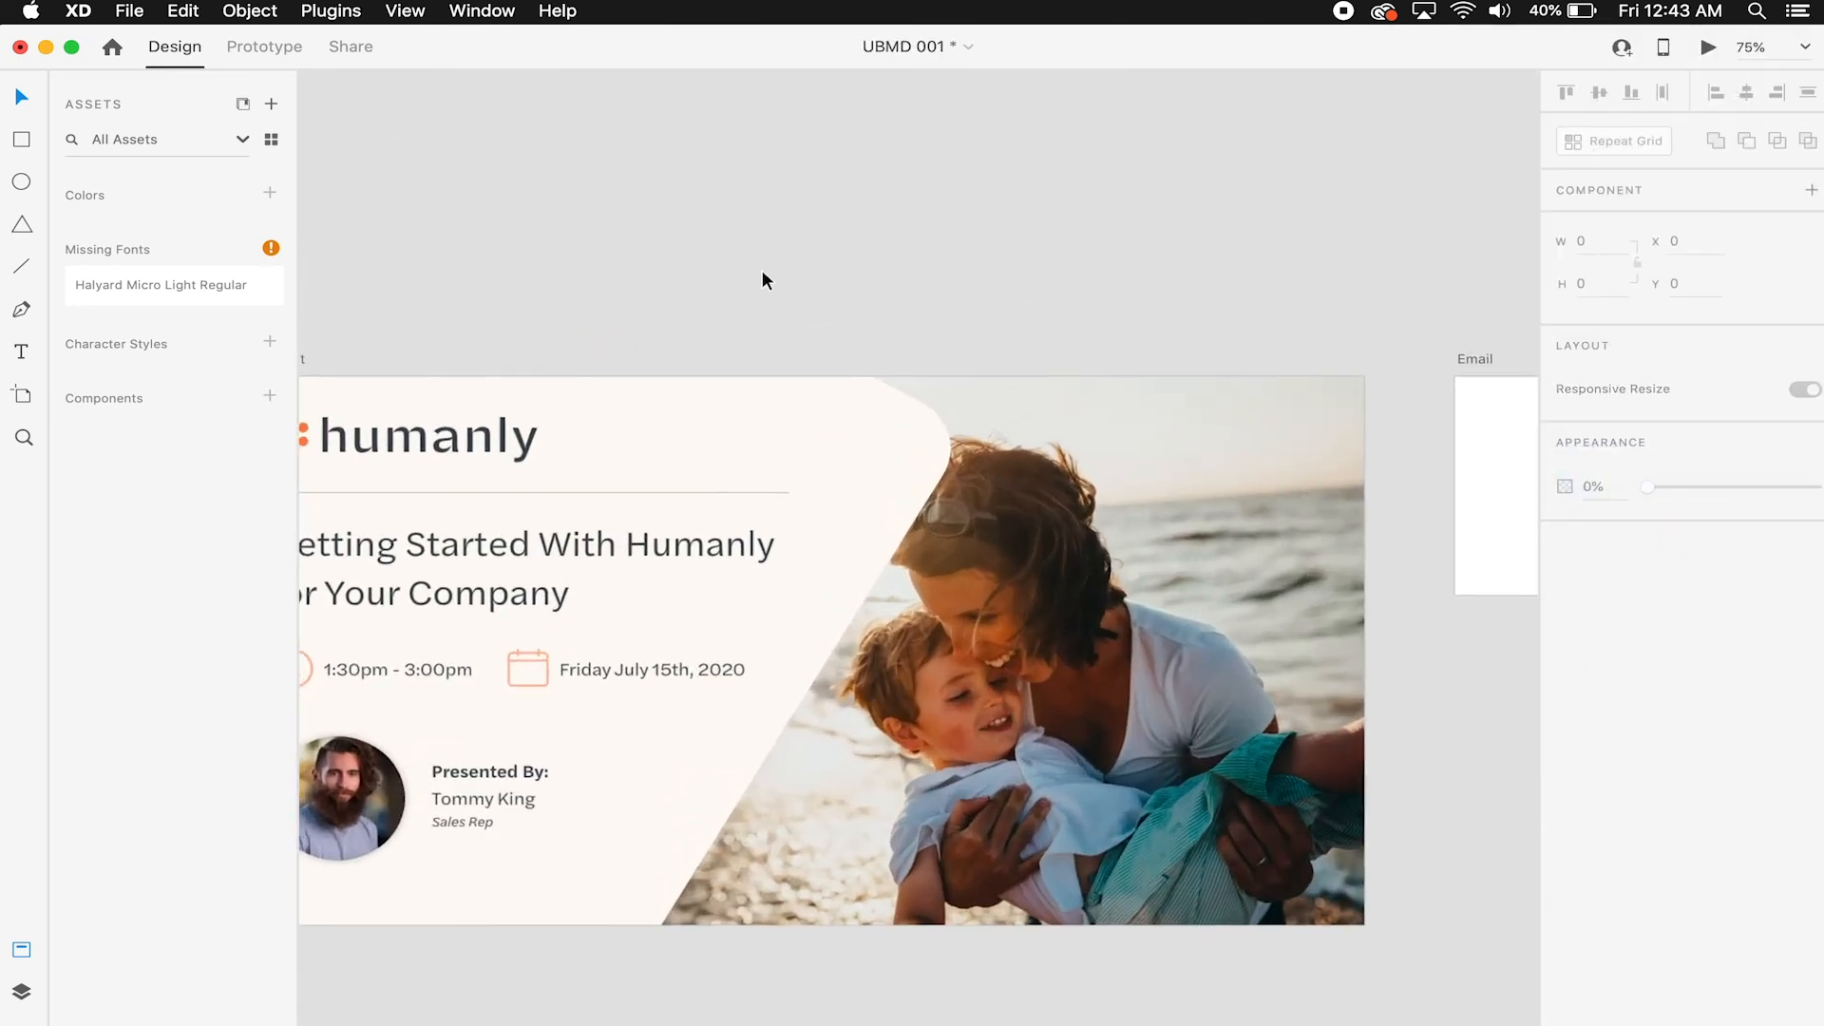
double_click(945, 452)
scroll(997, 513, down, 3)
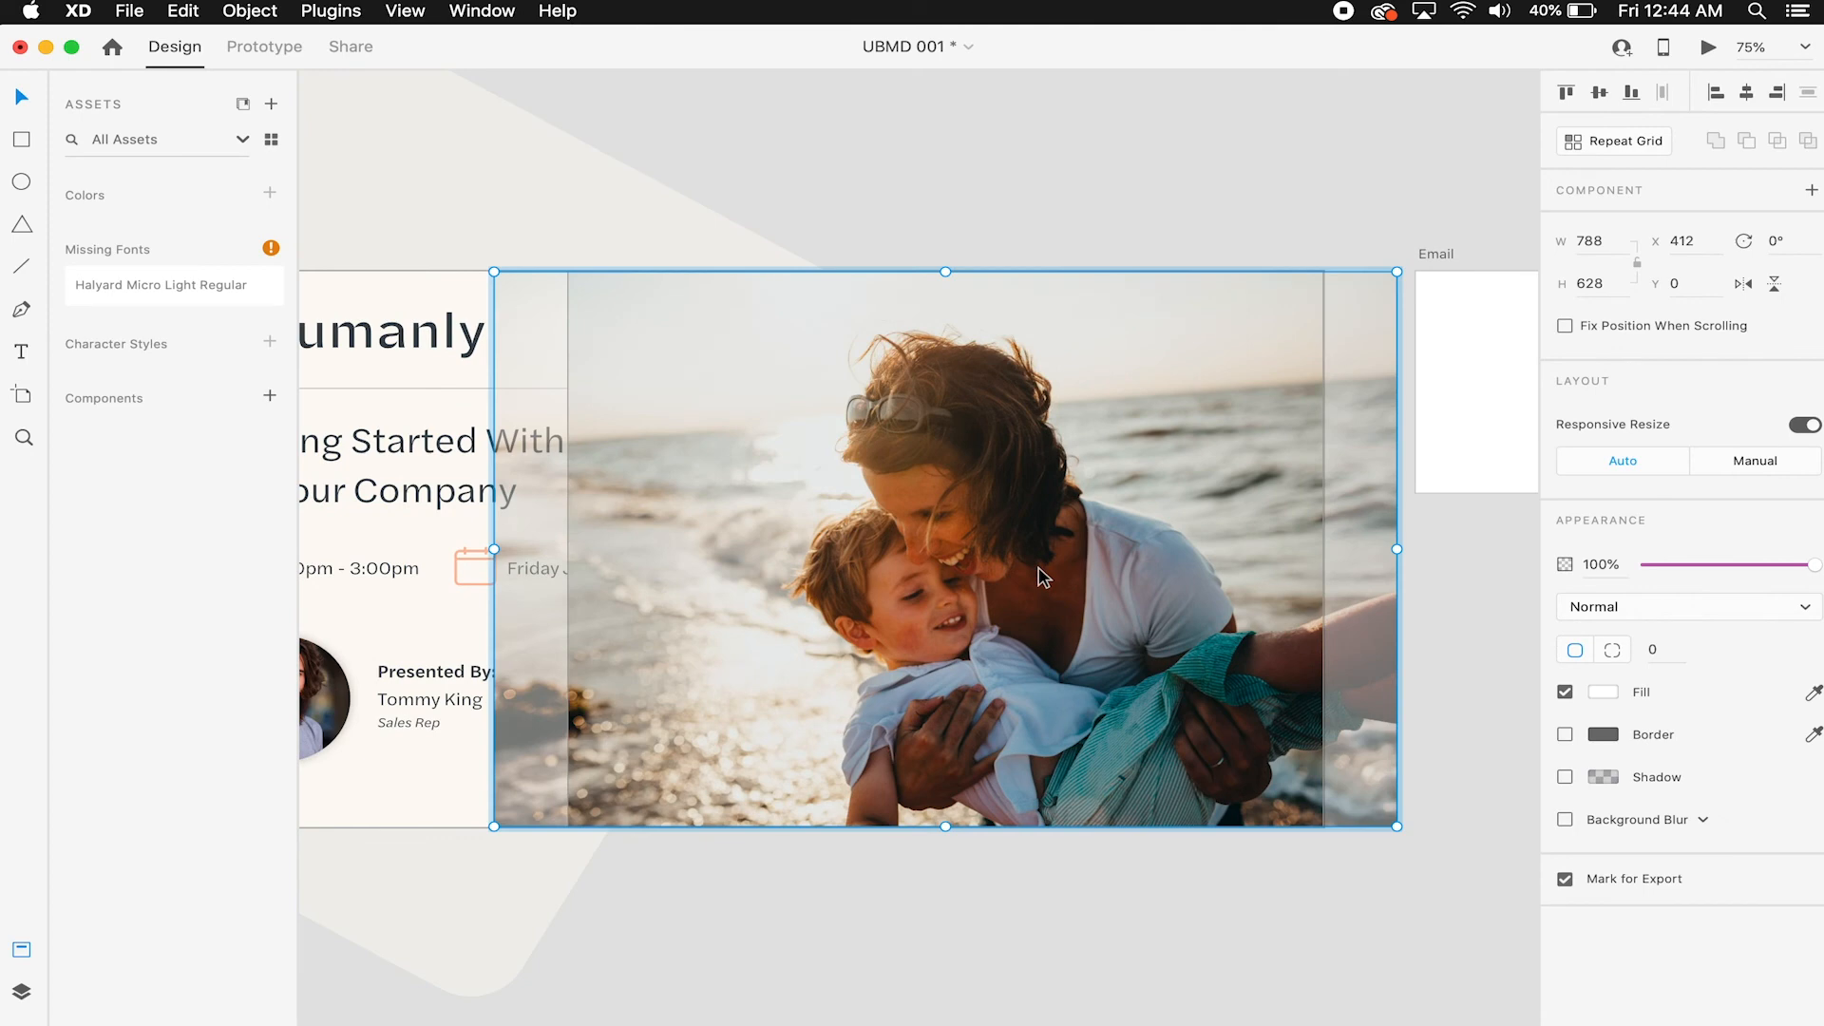
click(1137, 232)
key(super+0)
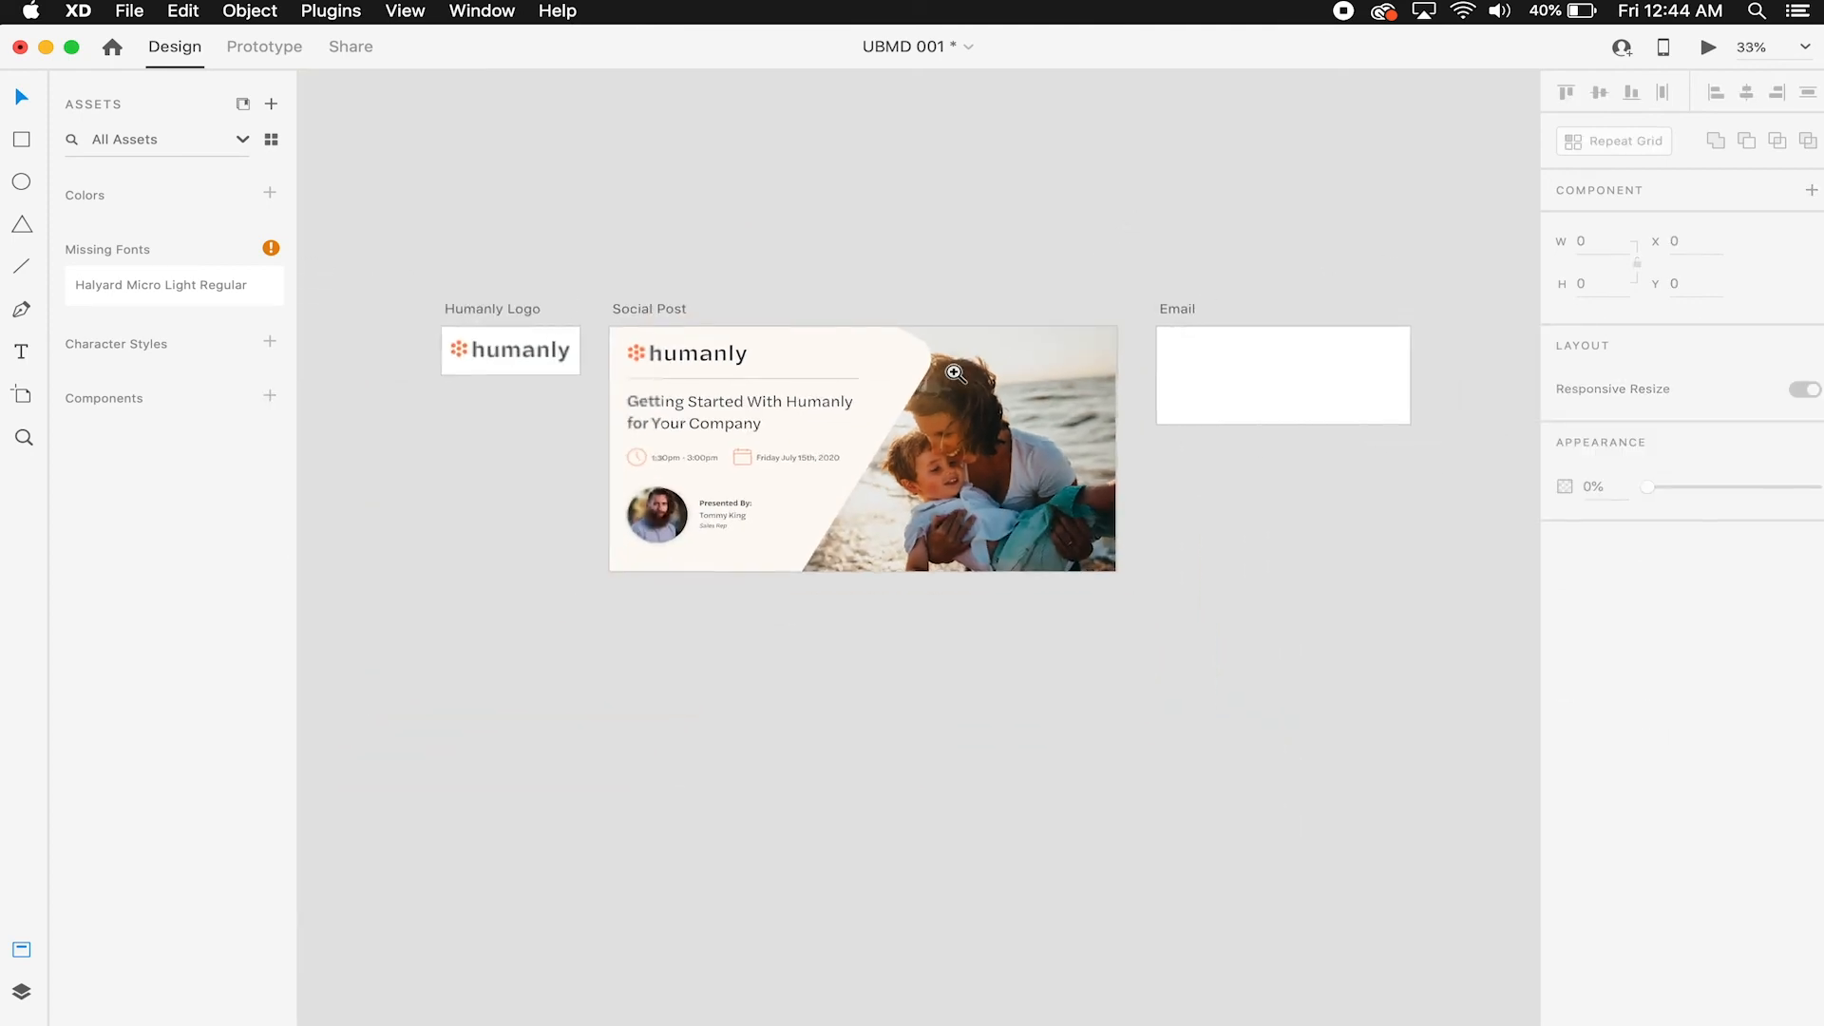
click(931, 393)
scroll(931, 393, up, 1)
scroll(931, 394, left, 1)
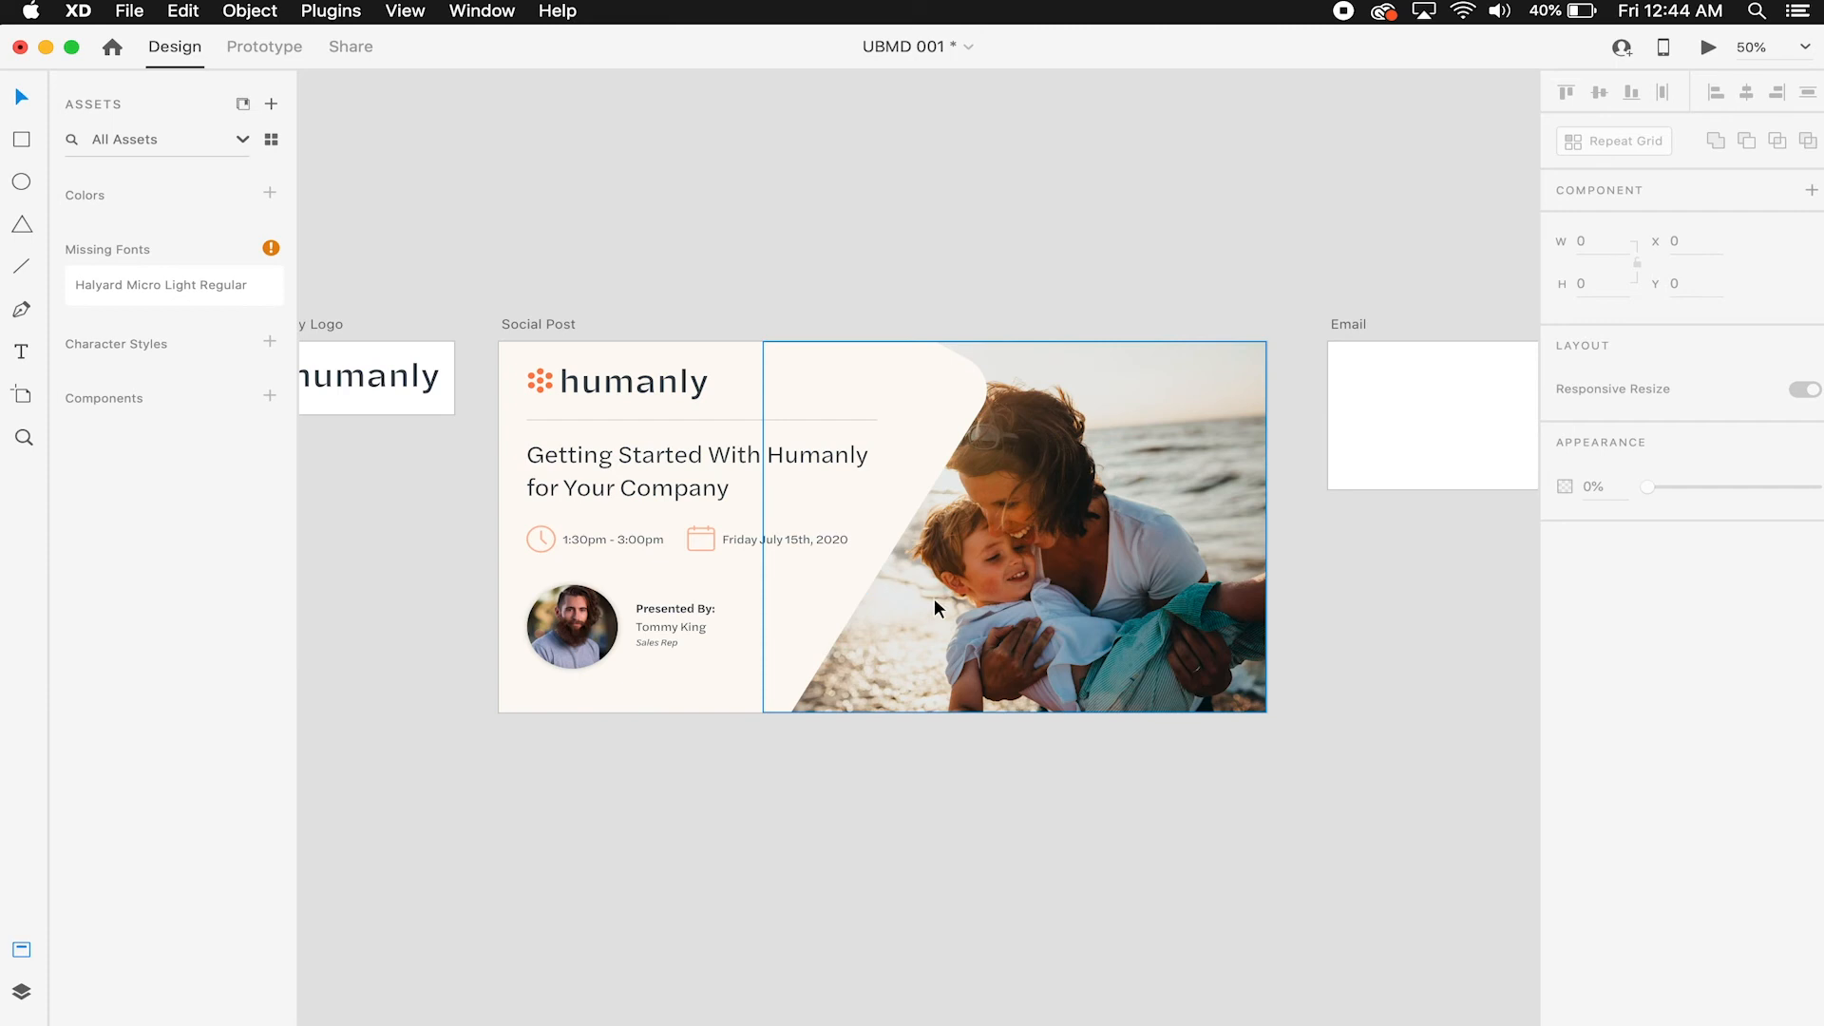
alt+click(807, 548)
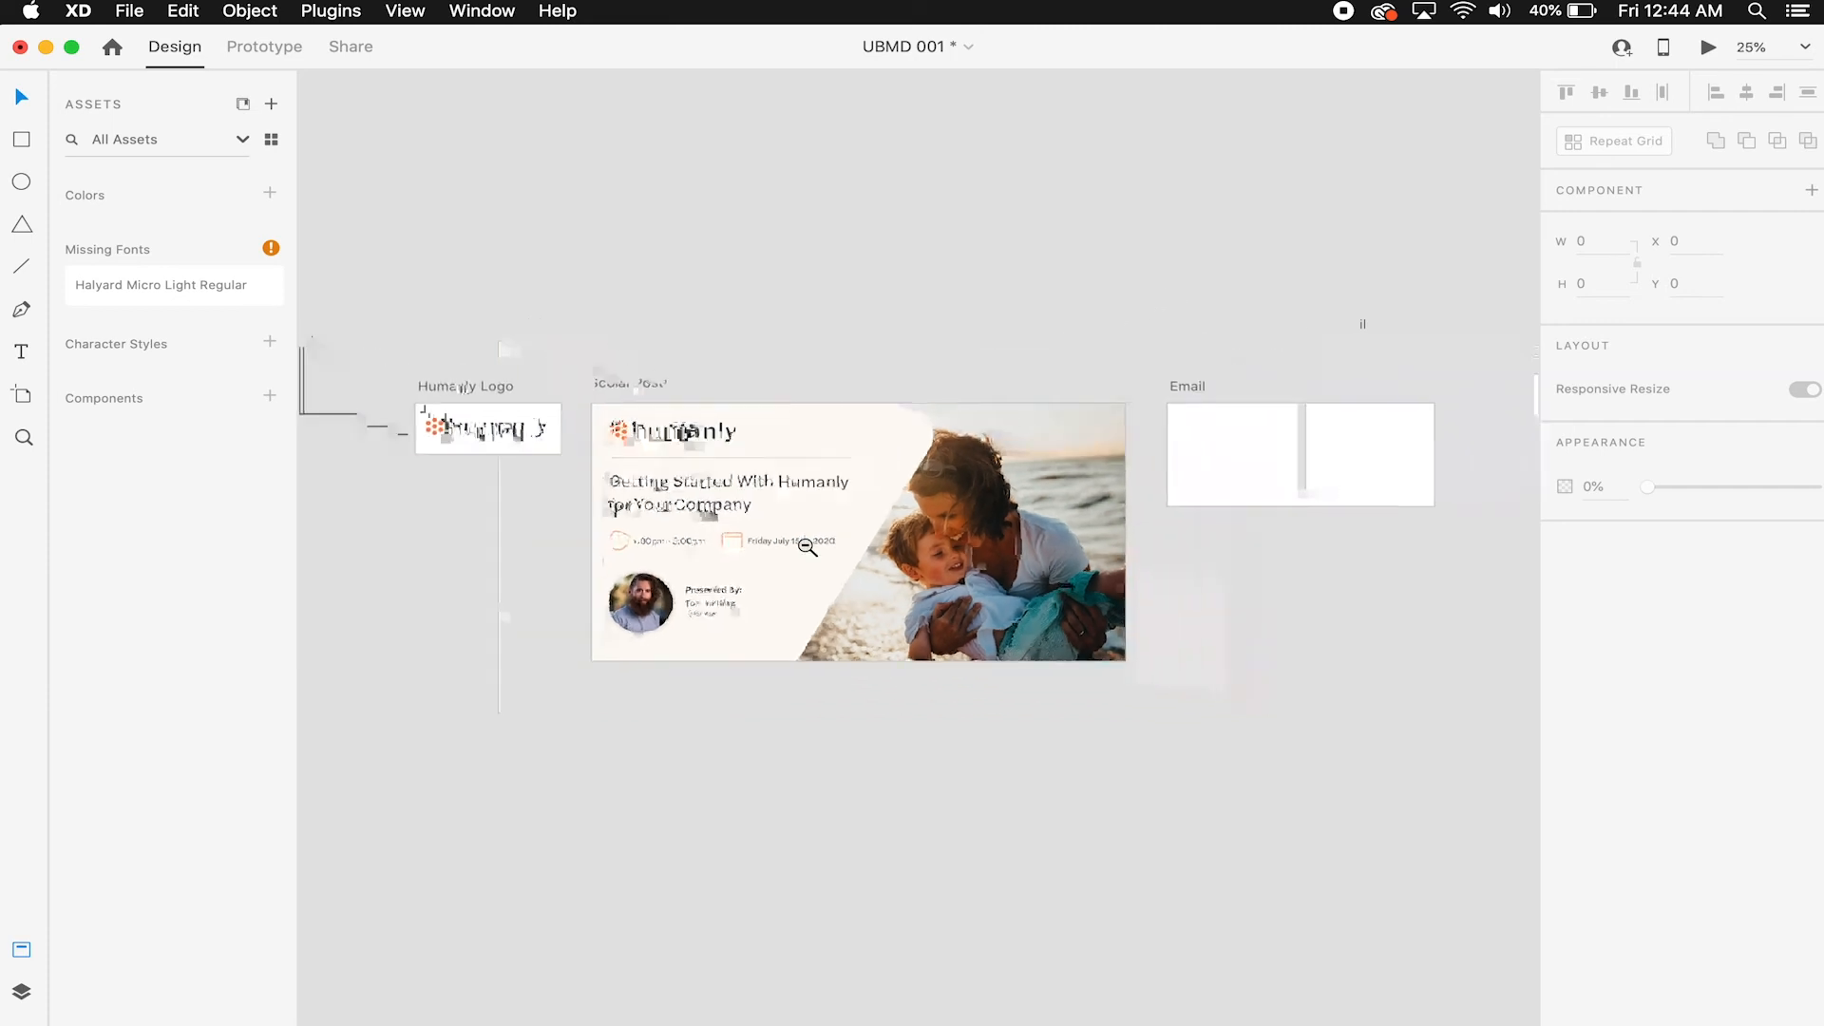
click(897, 513)
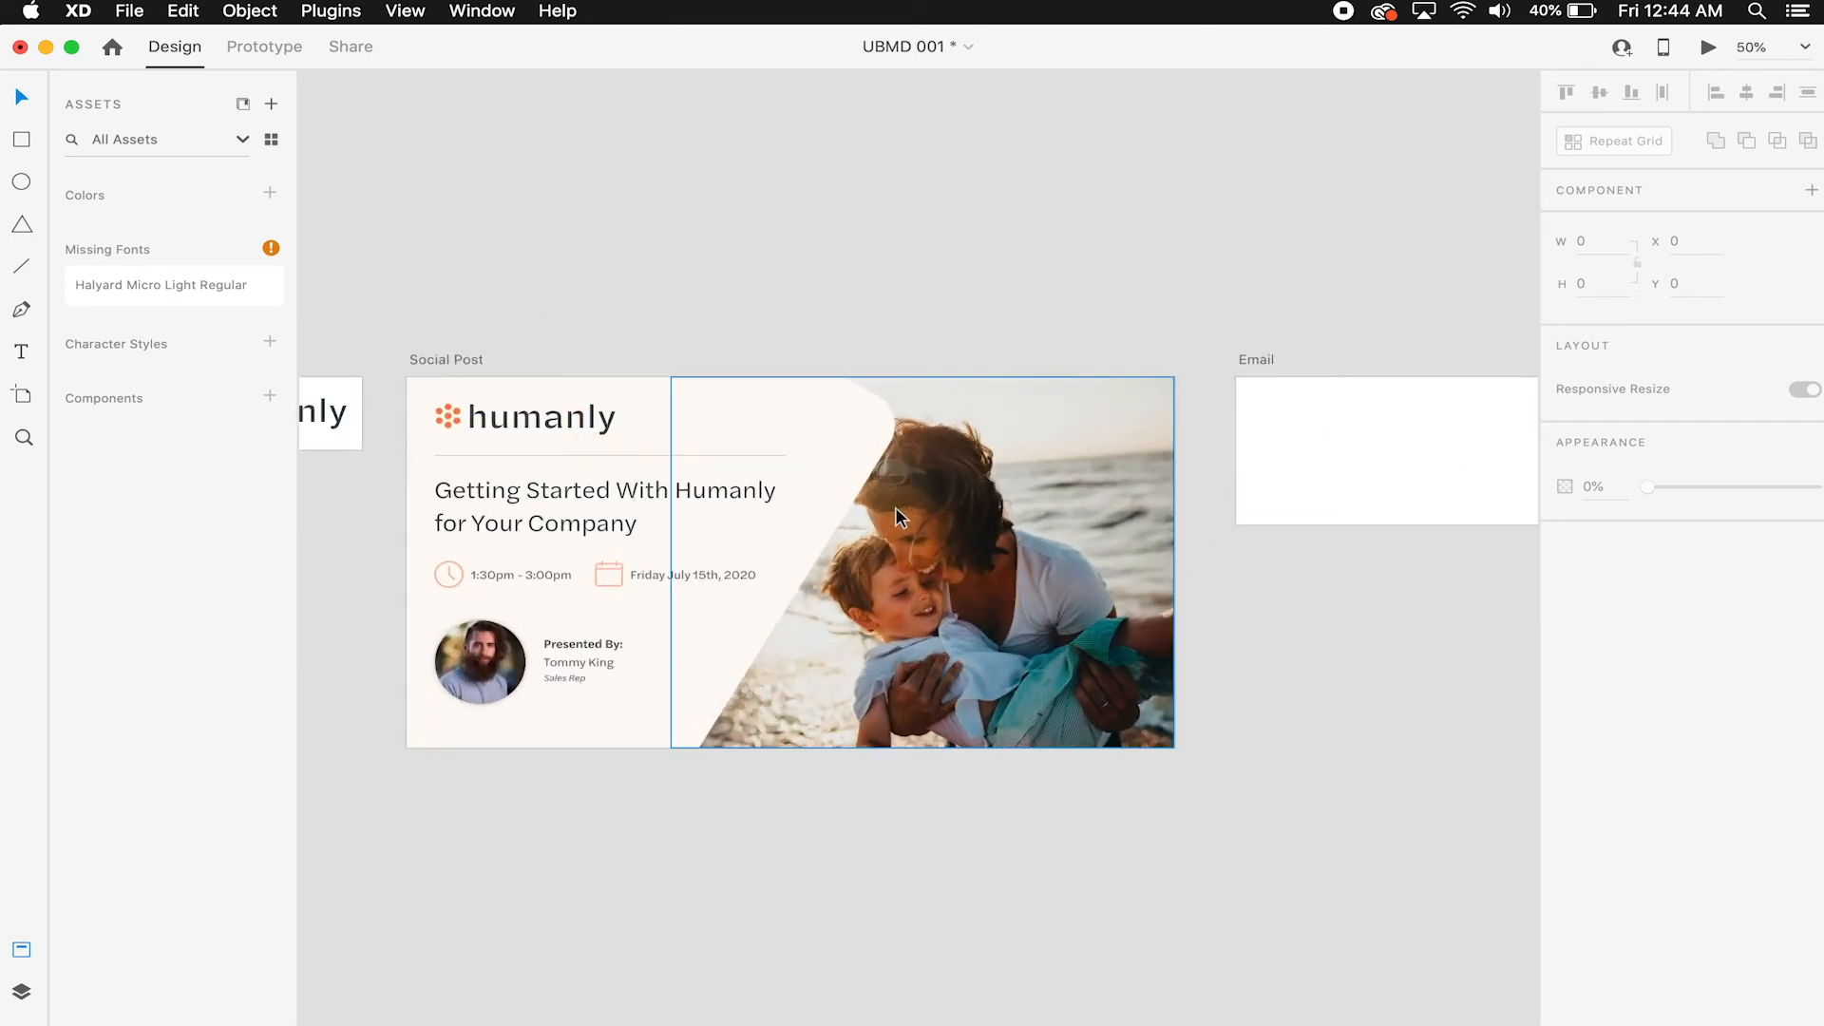
Enlarge the beach photo slightly inside its frame on the Social Post, keeping the frame's size.
double_click(961, 510)
click(1088, 315)
double_click(1033, 418)
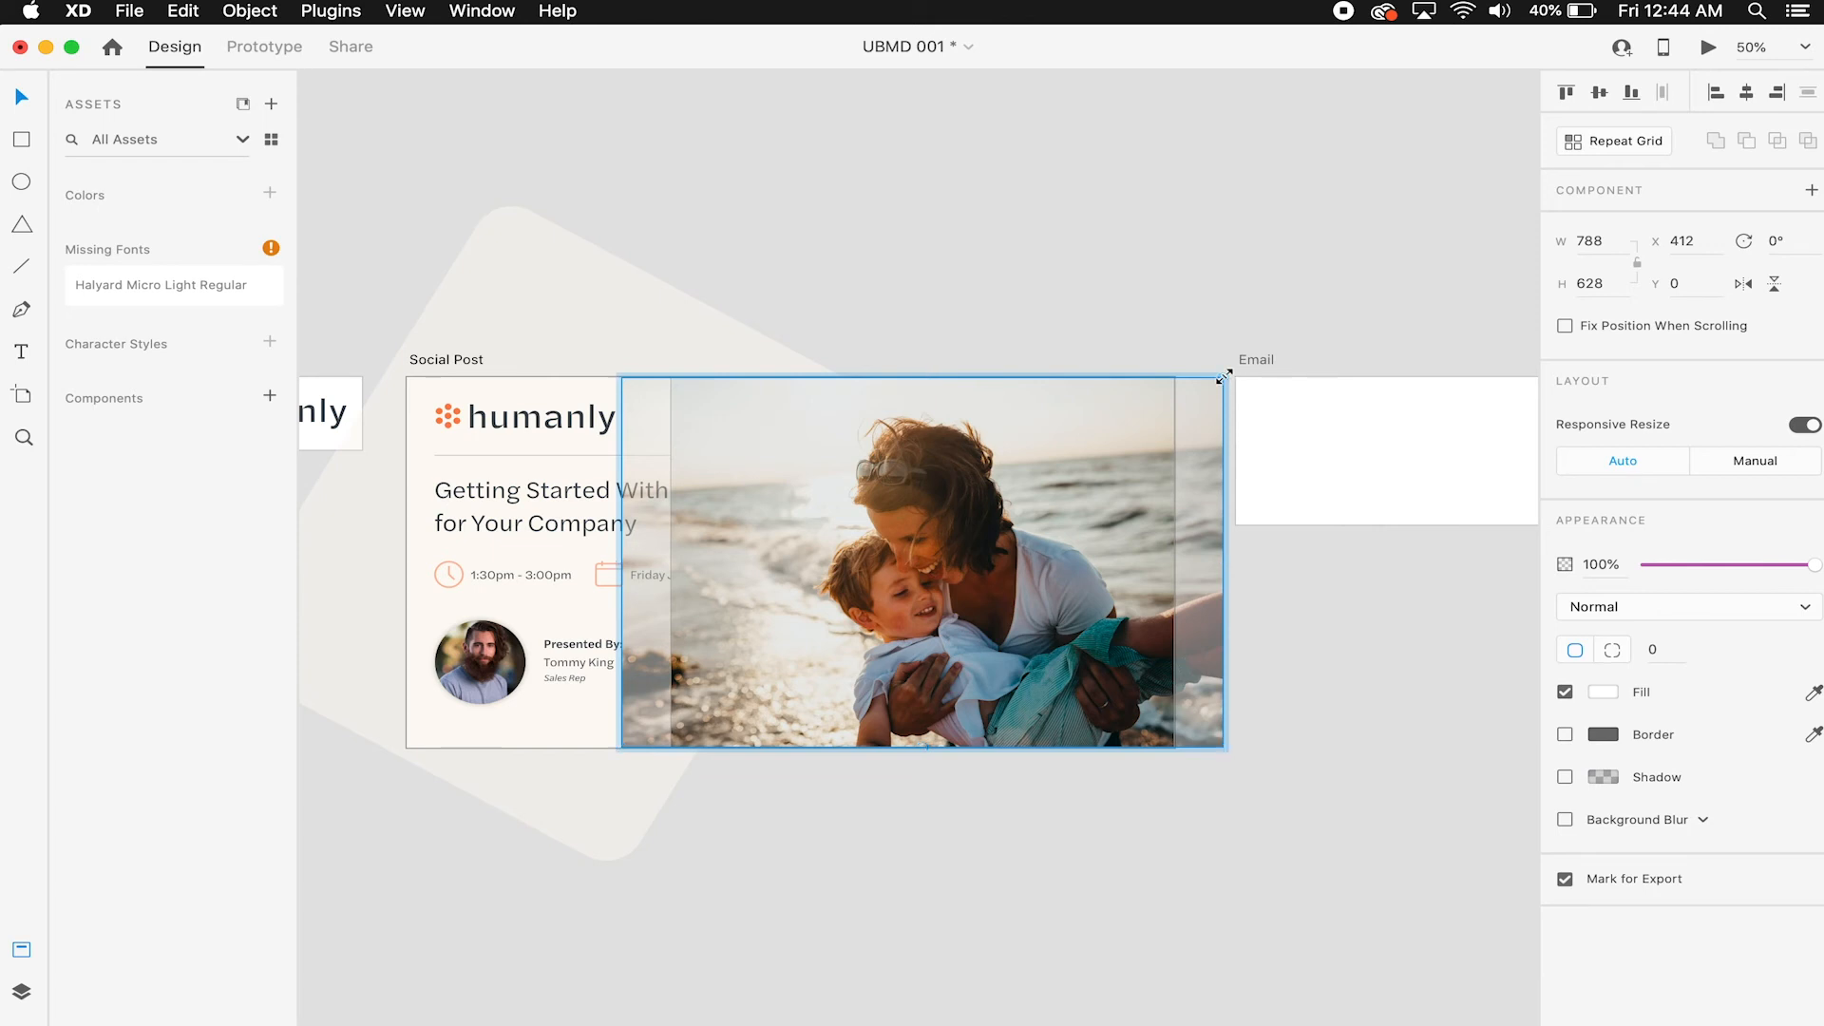
drag(1223, 377, 1269, 349)
click(1194, 283)
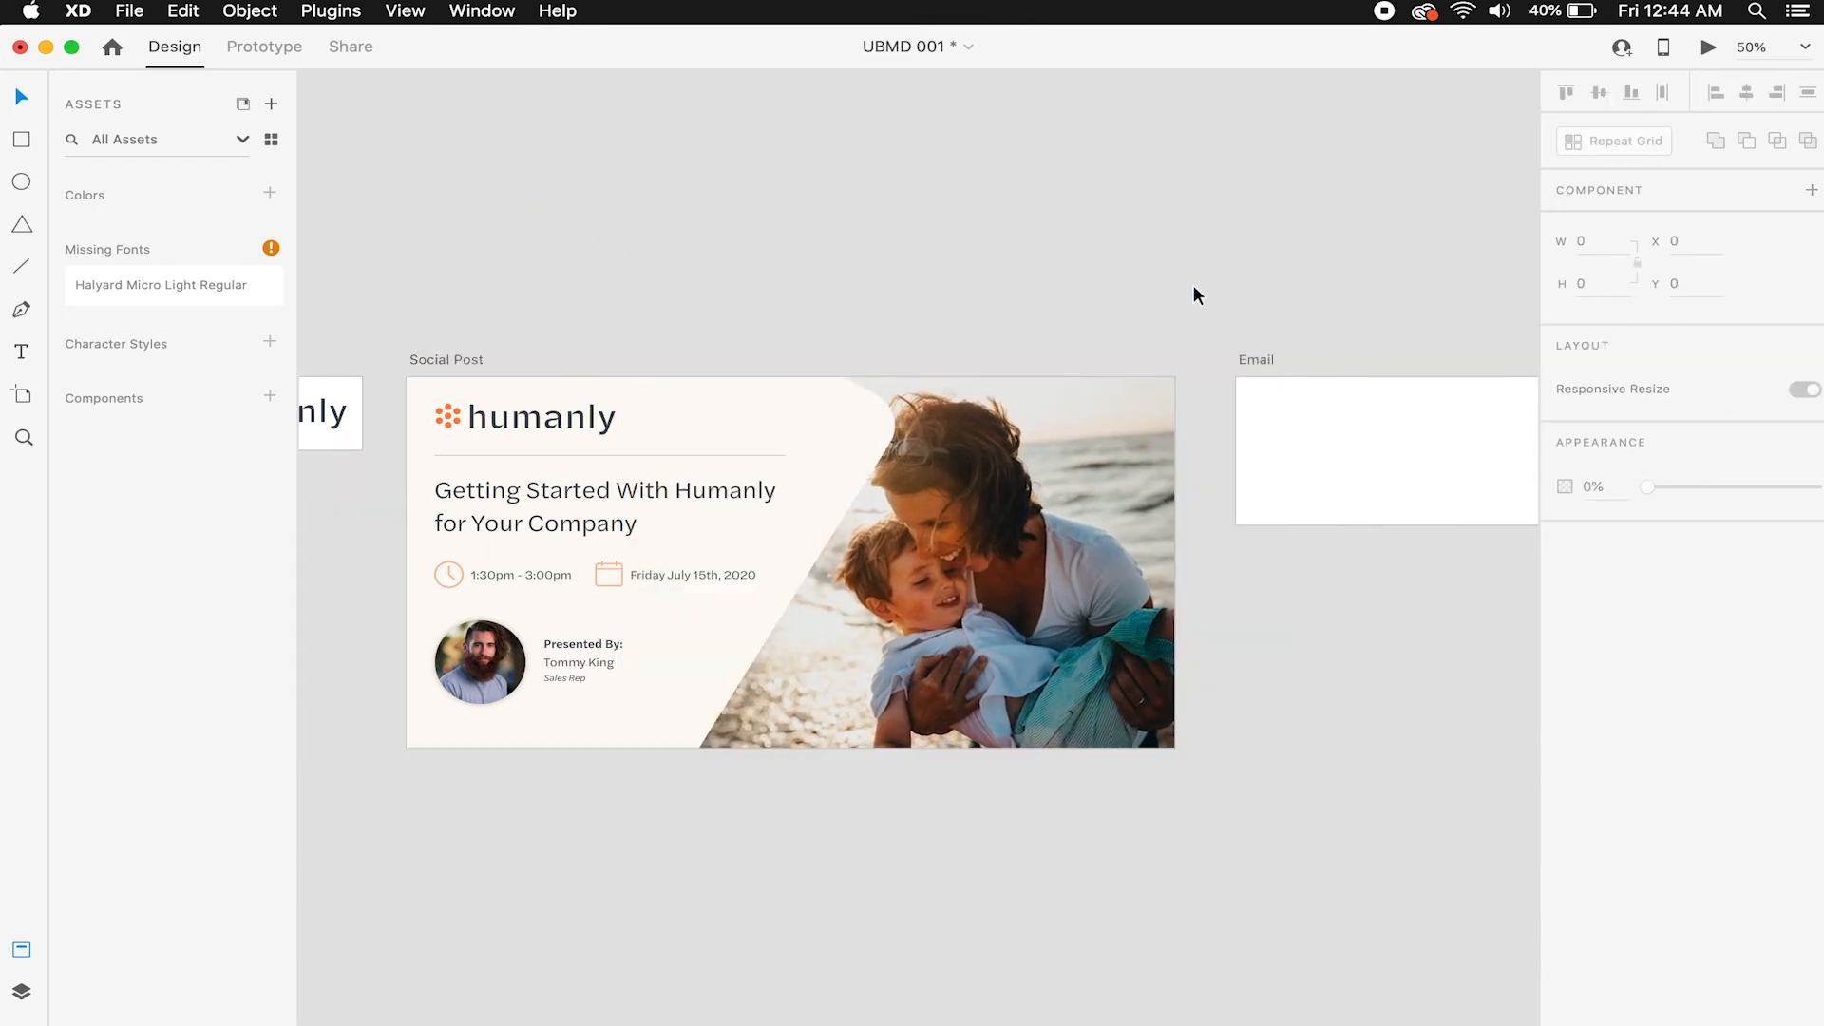
Shift the beach photo slightly to the right within its frame, away from the cream shape.
click(1033, 494)
double_click(993, 508)
drag(991, 507, 1026, 505)
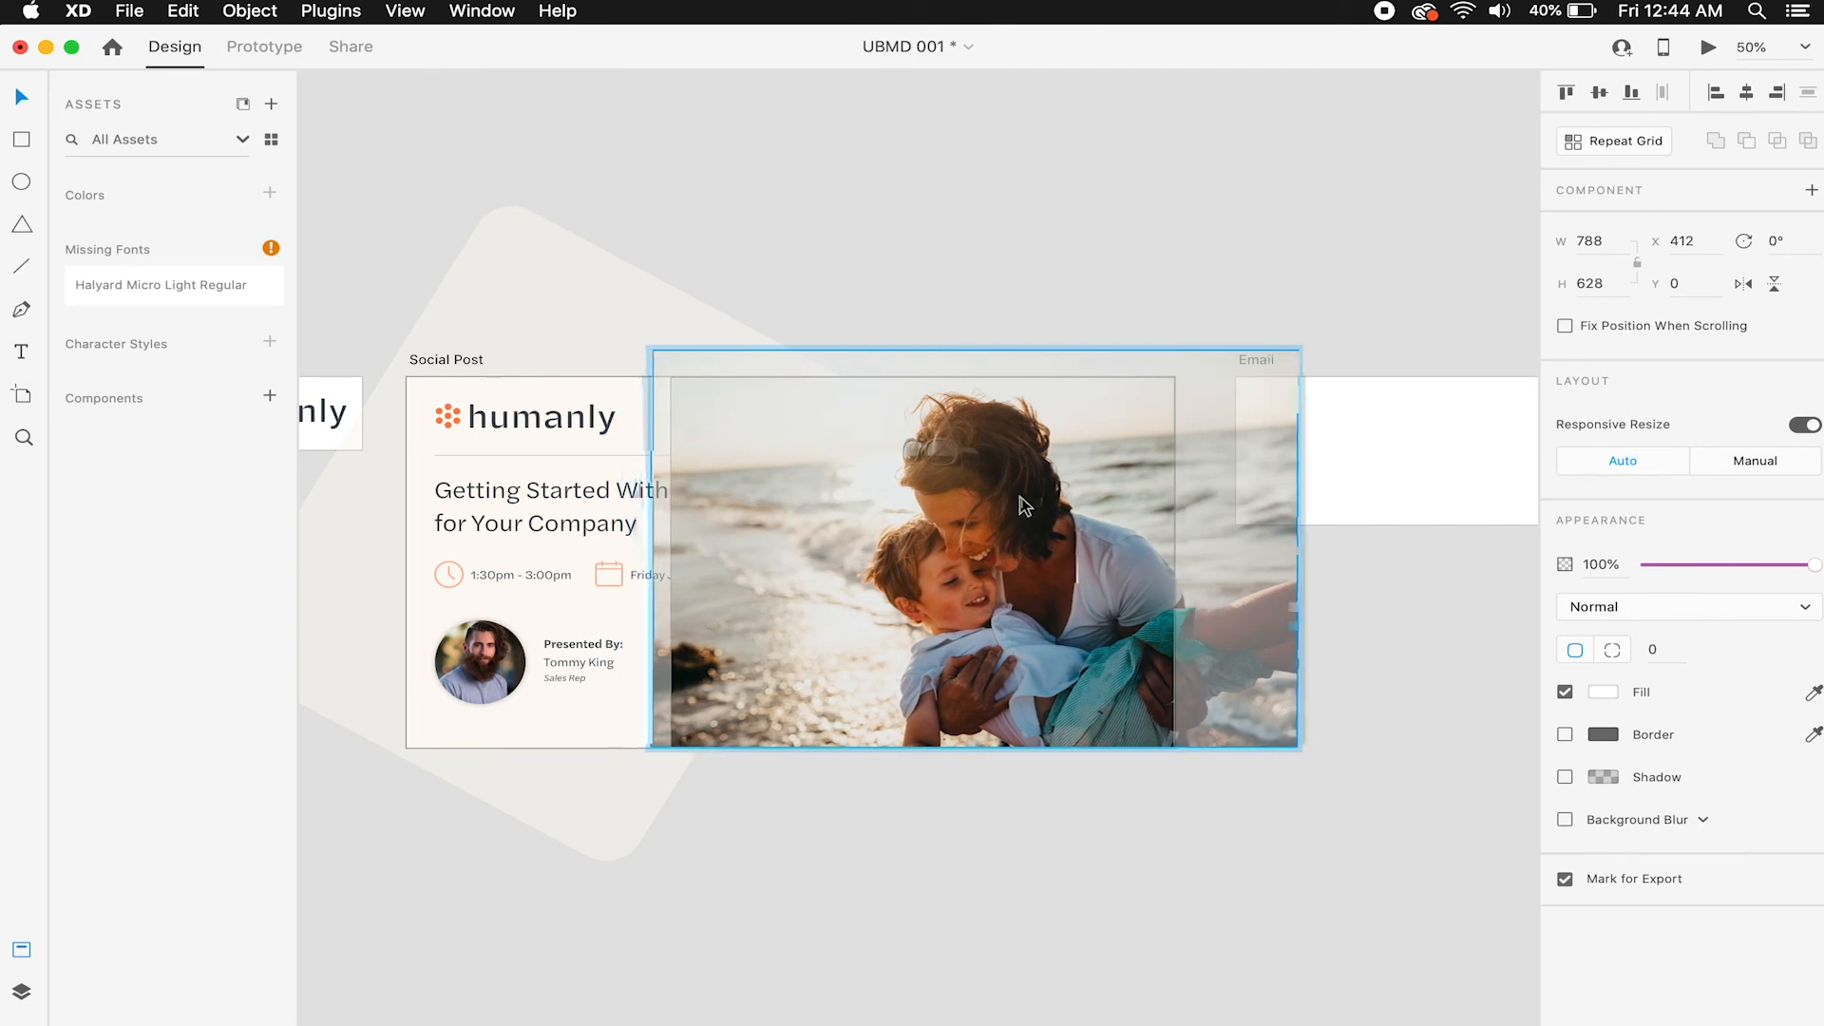
click(1157, 276)
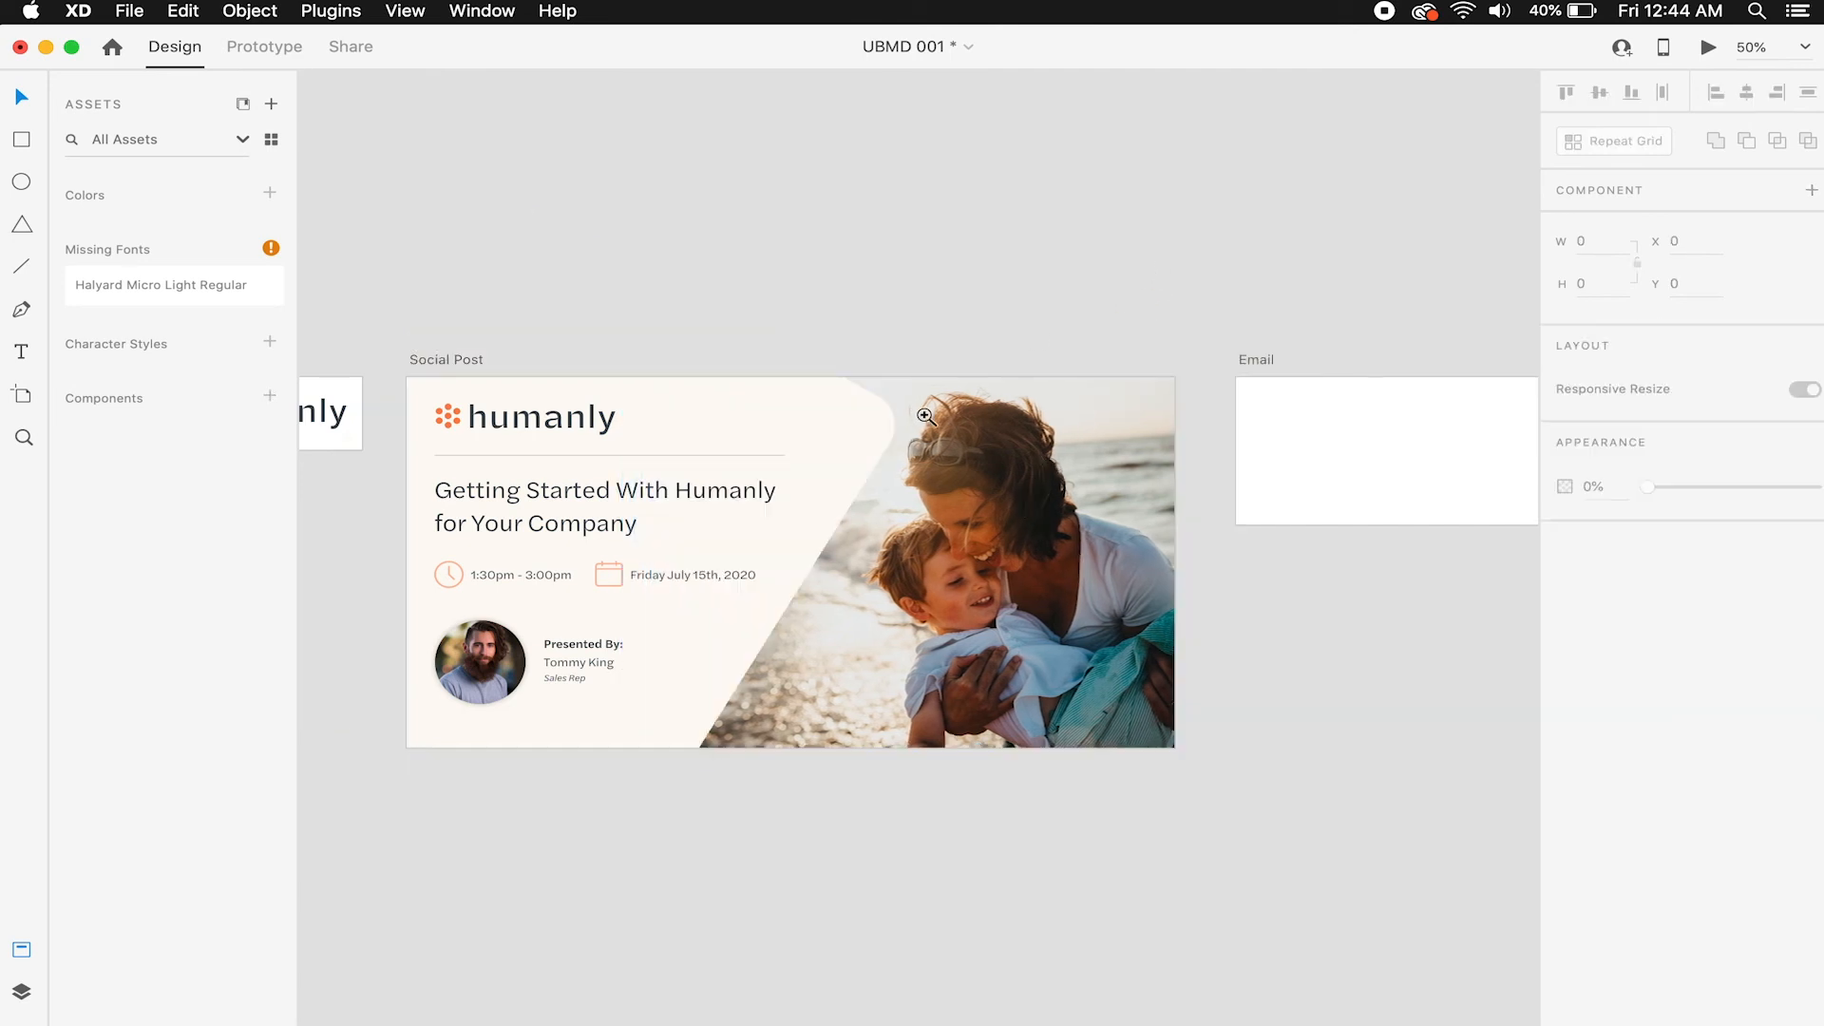
Check the overall Social Post layout and save the document.
alt+click(876, 446)
click(876, 445)
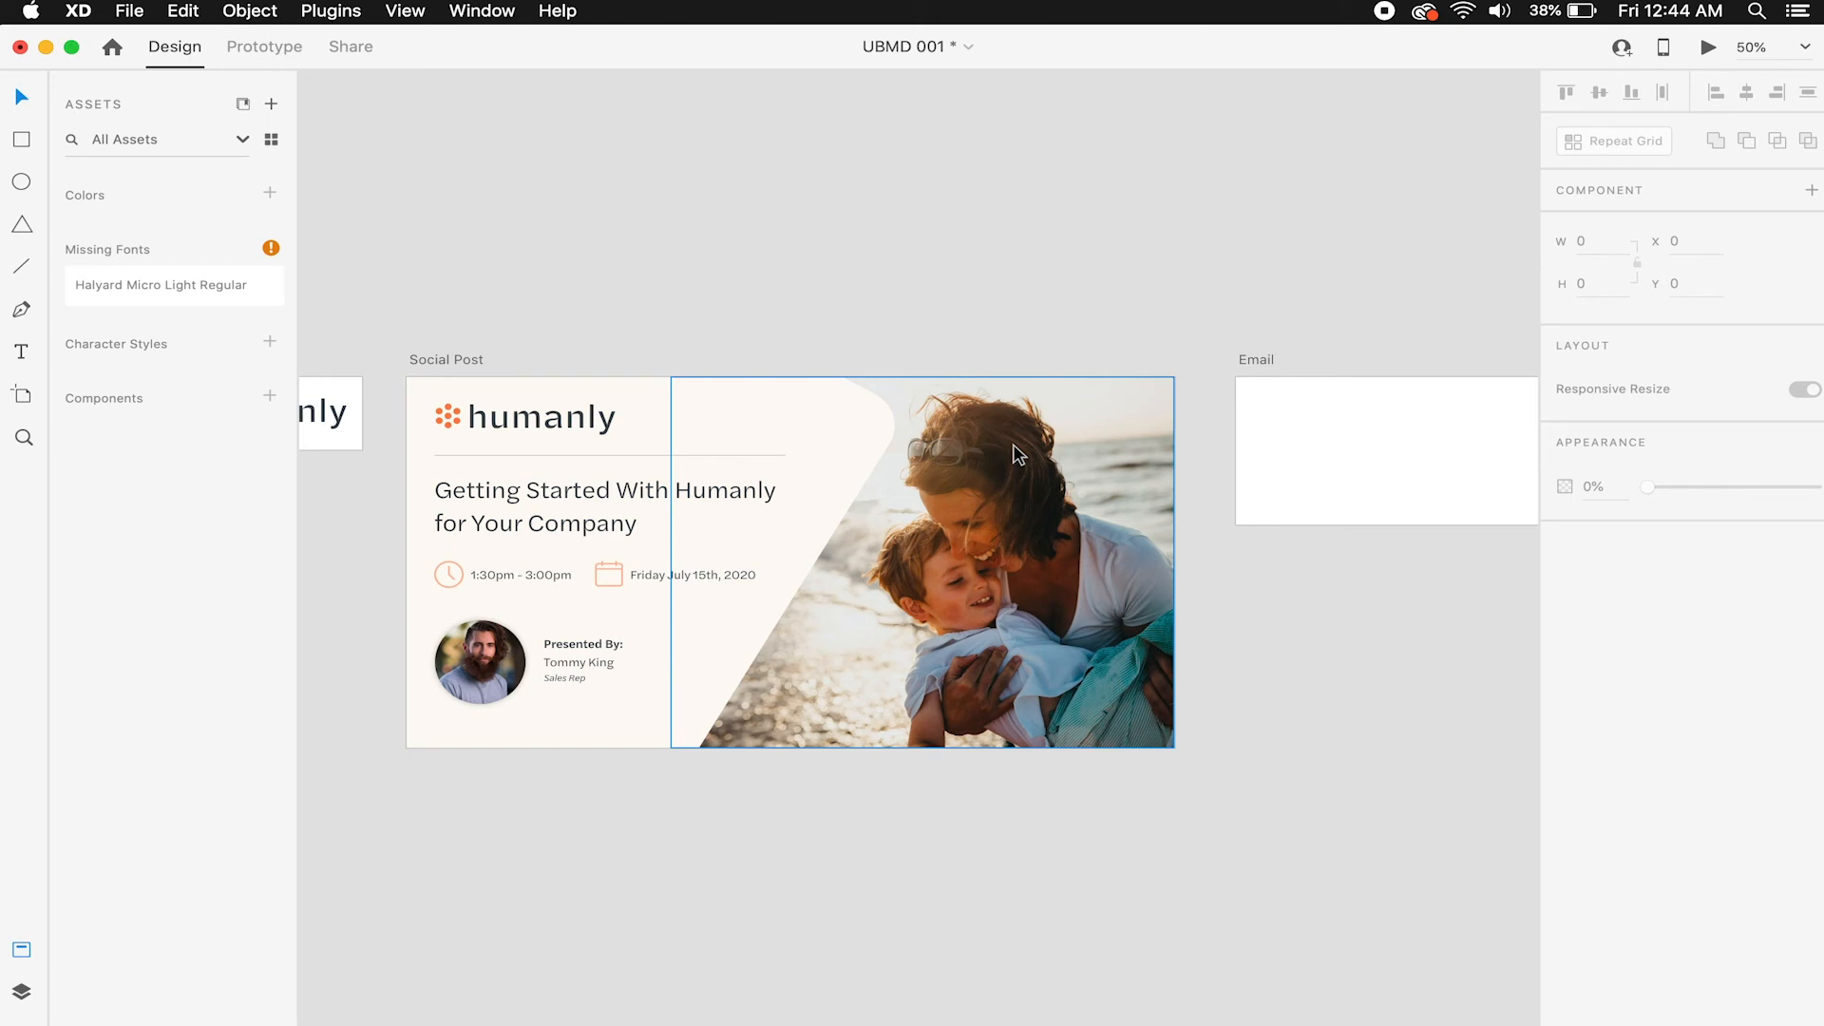
click(942, 270)
key(super+s)
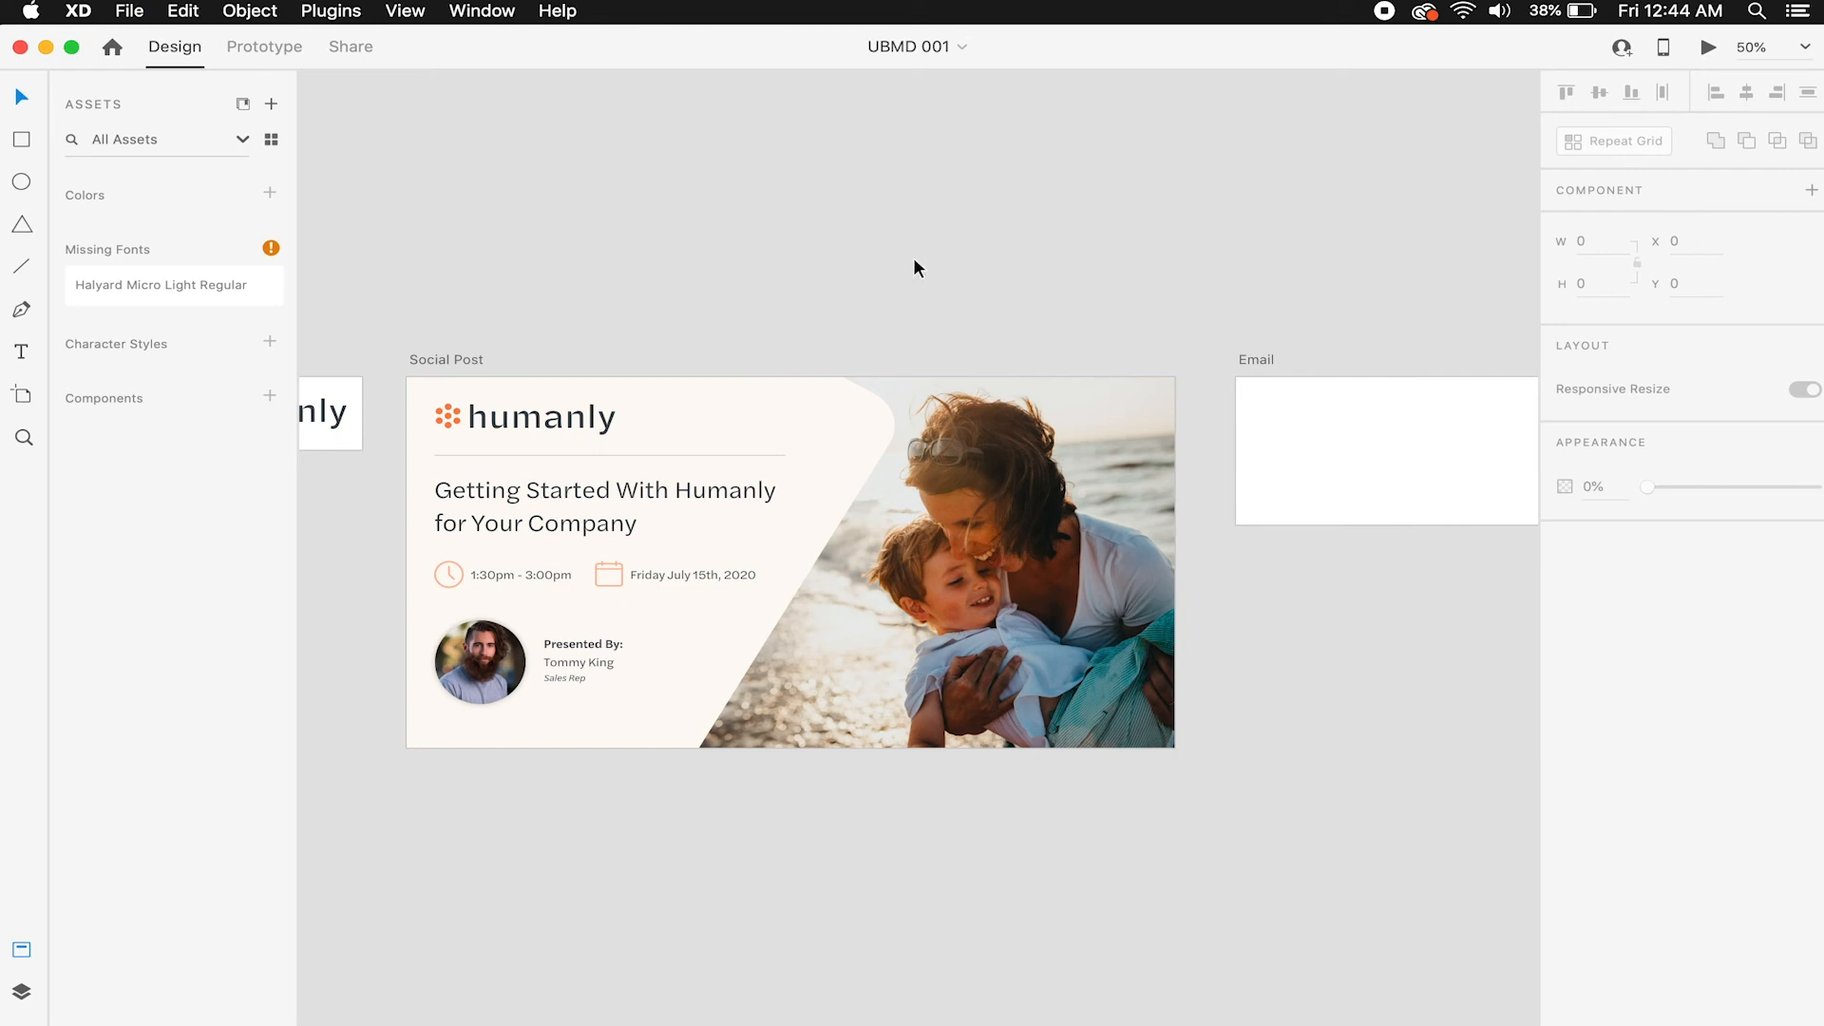
Review the Social Post and the empty Email artboard, and examine the presenter's round headshot up close.
key(super+minus)
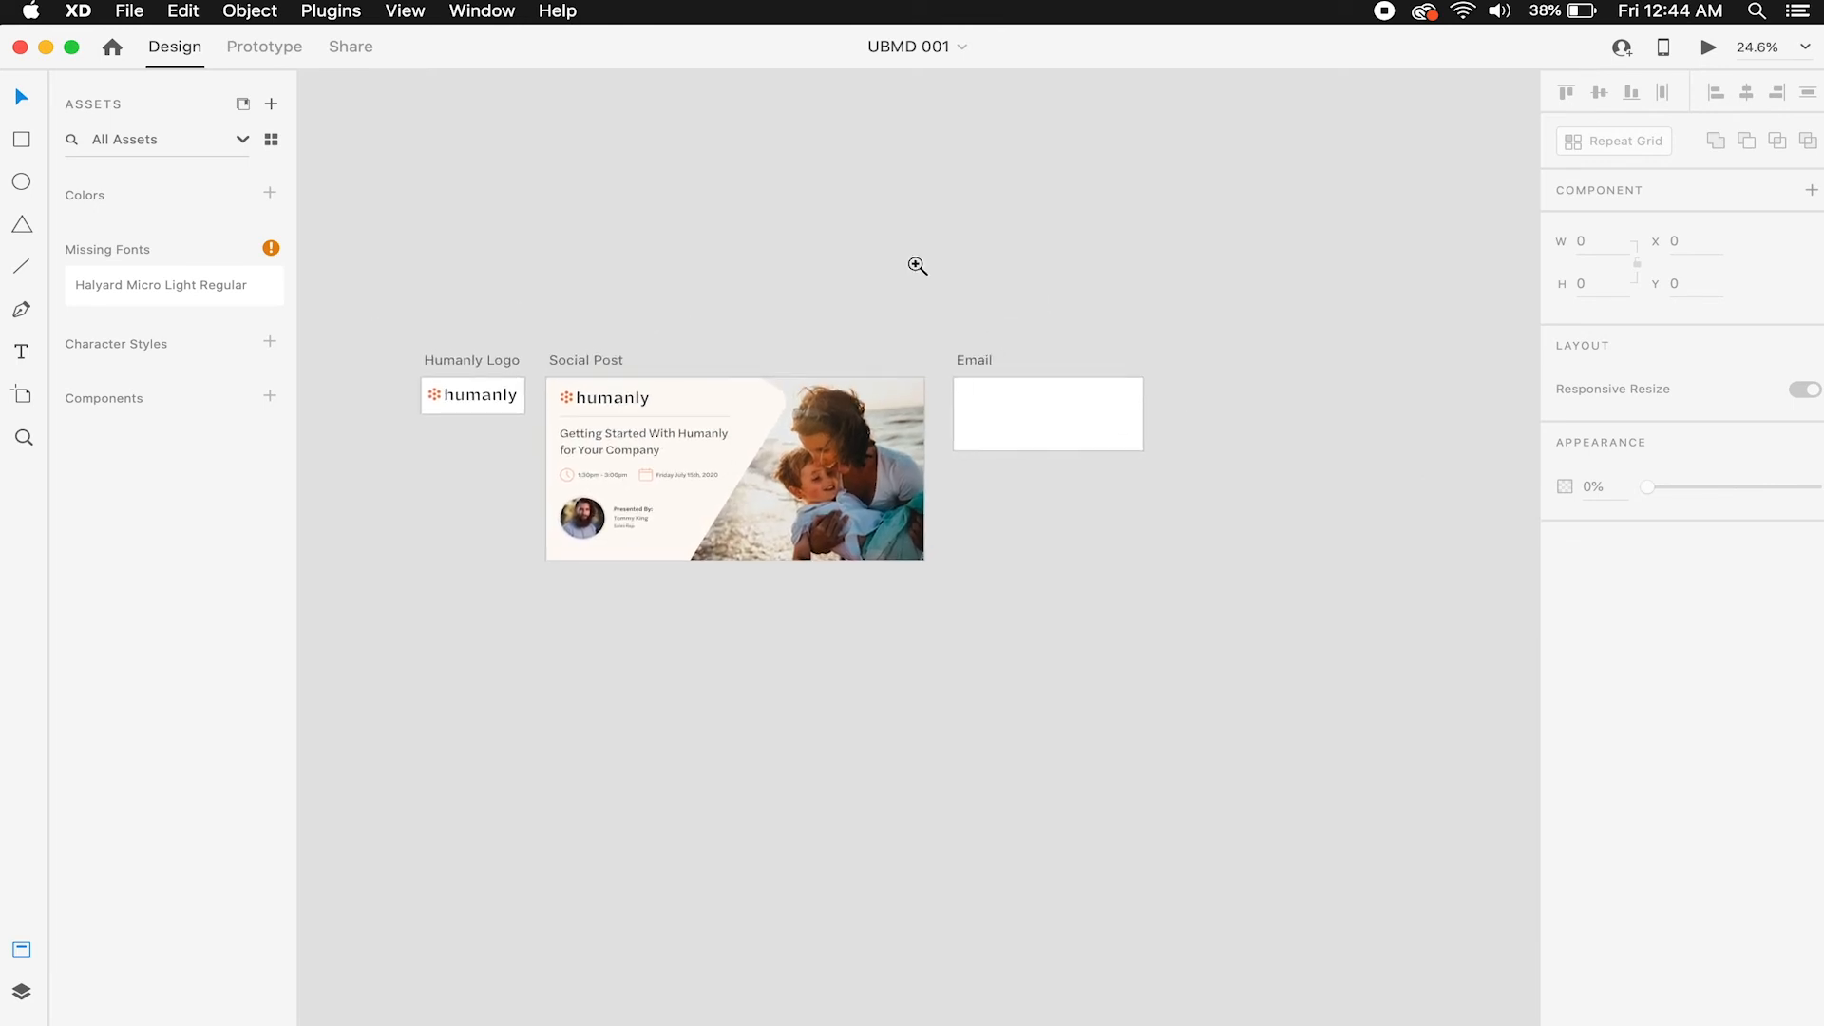
key(super+equal)
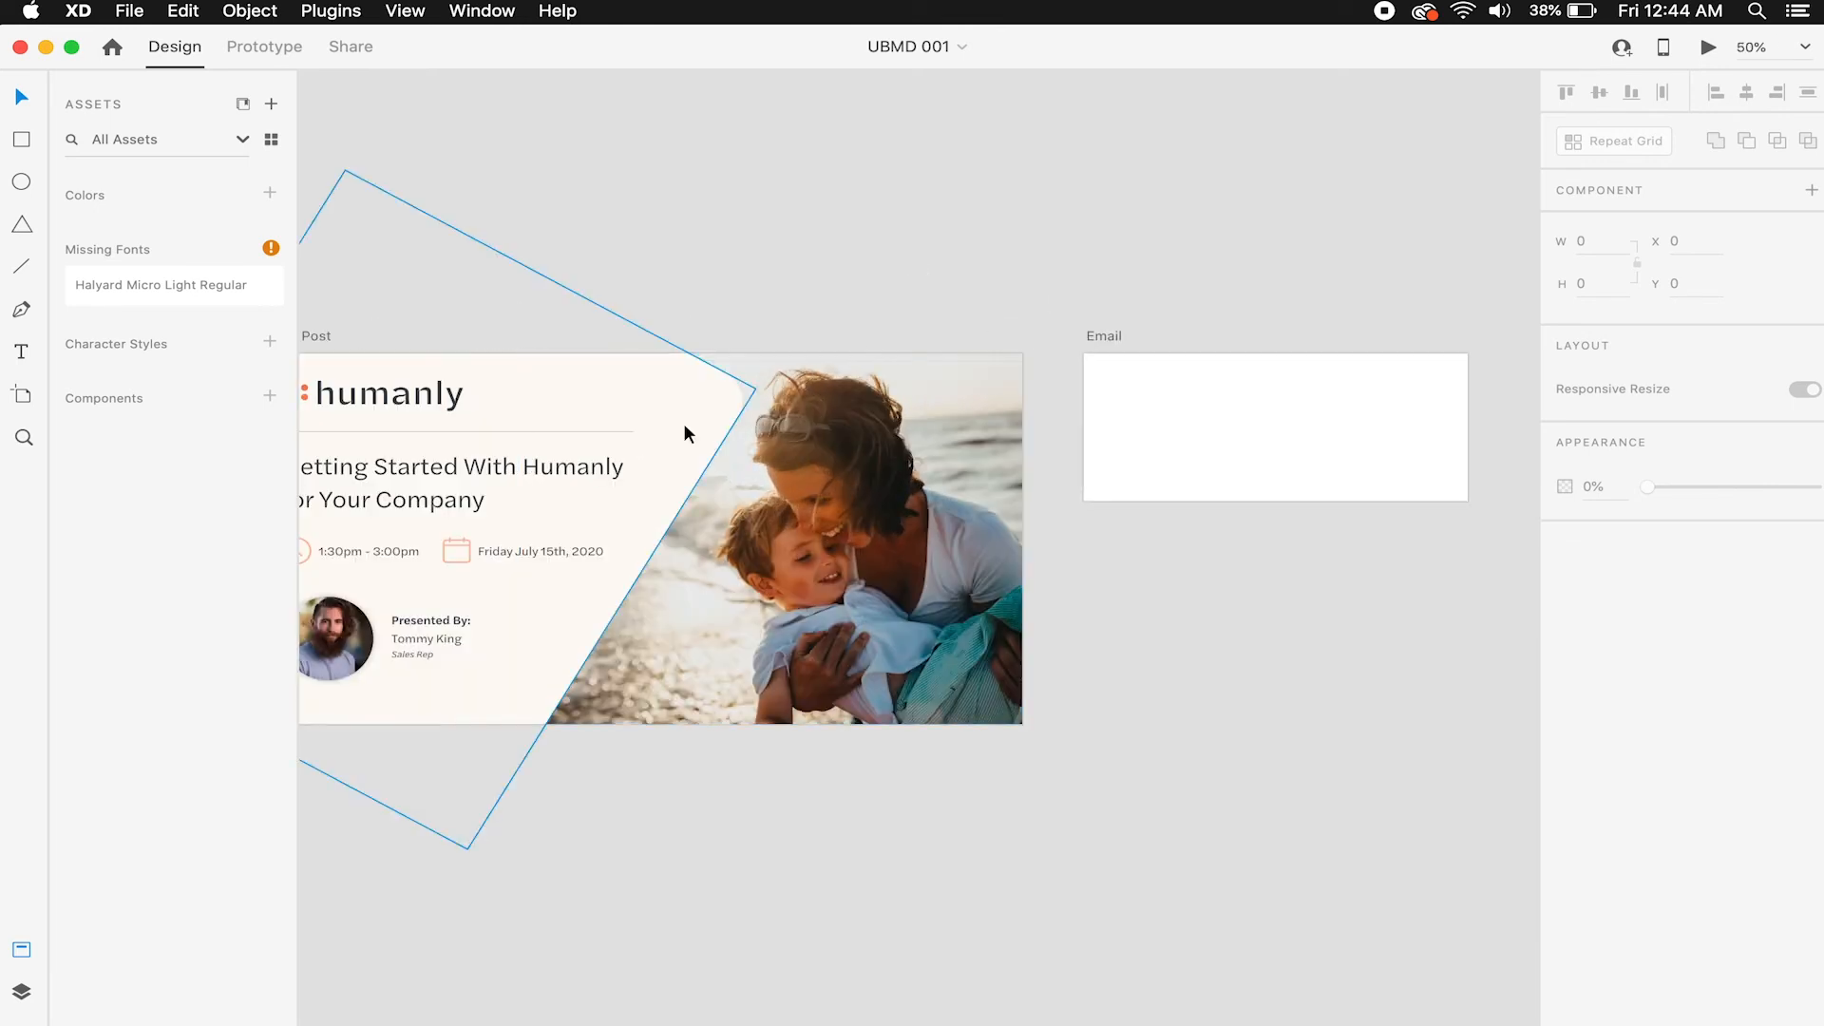
scroll(683, 426, left, 4)
scroll(684, 425, right, 2)
scroll(683, 423, right, 3)
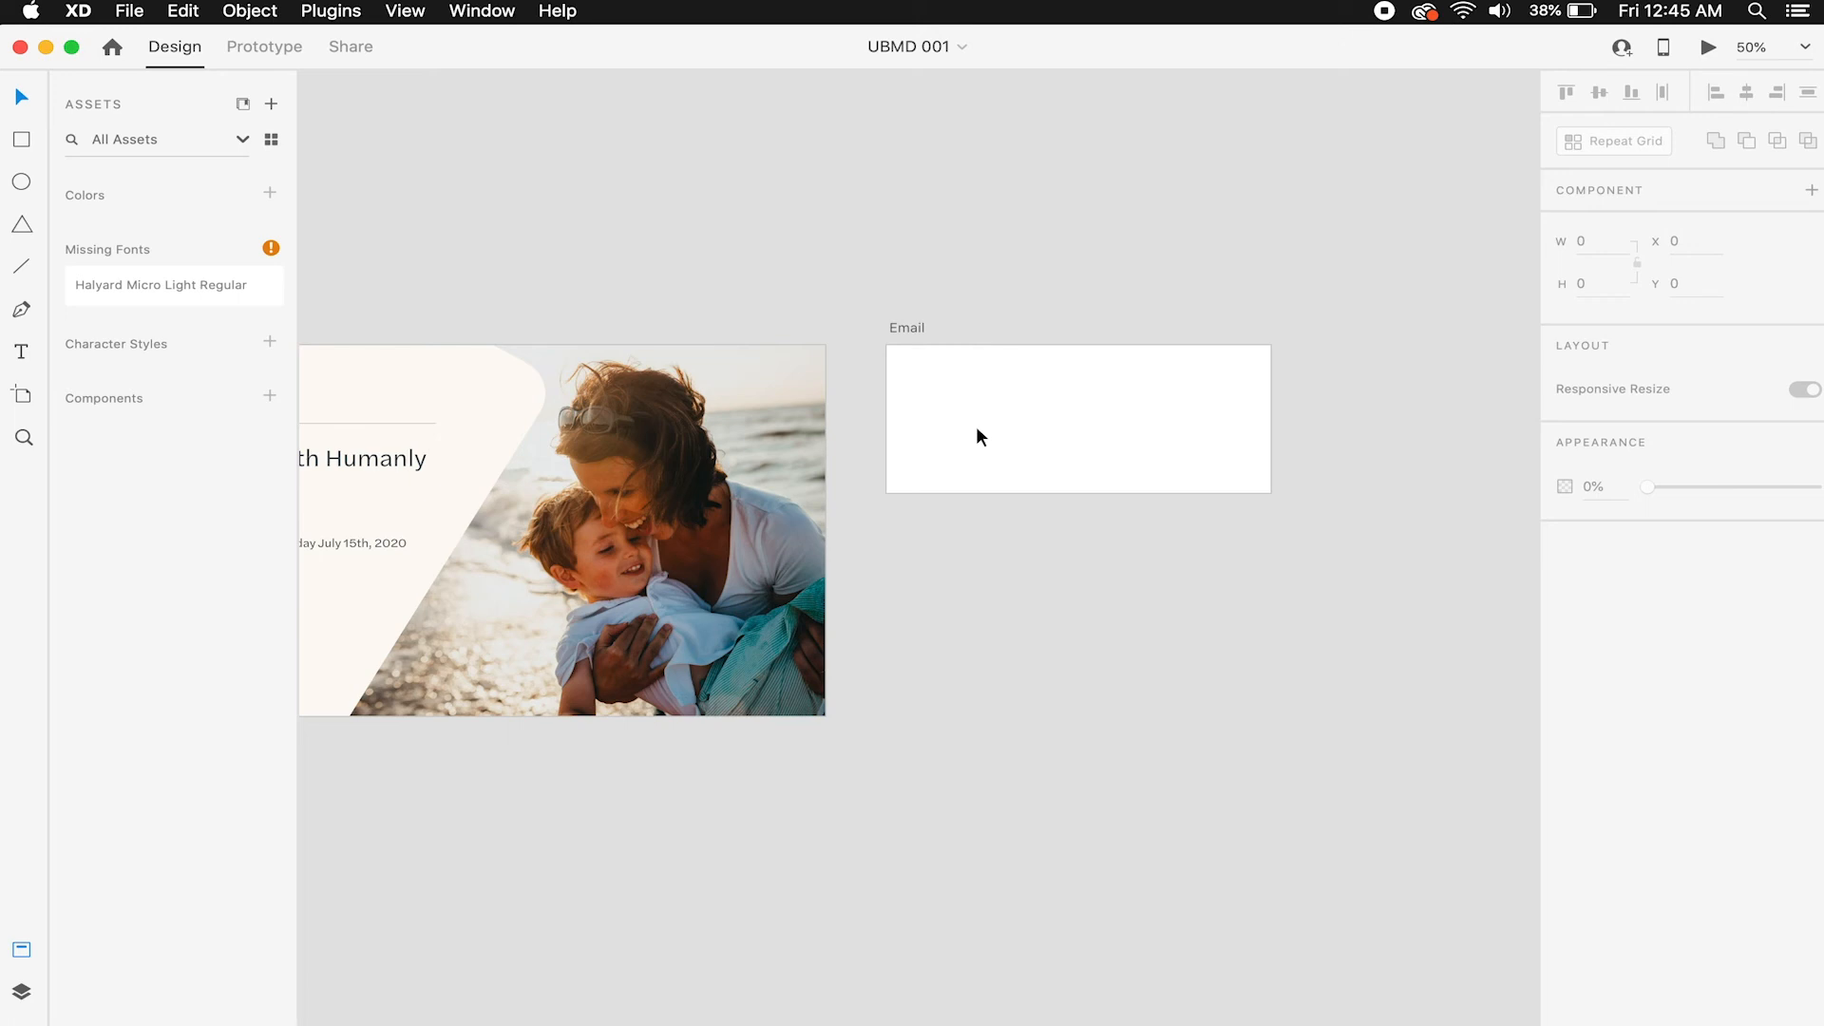
scroll(976, 426, left, 5)
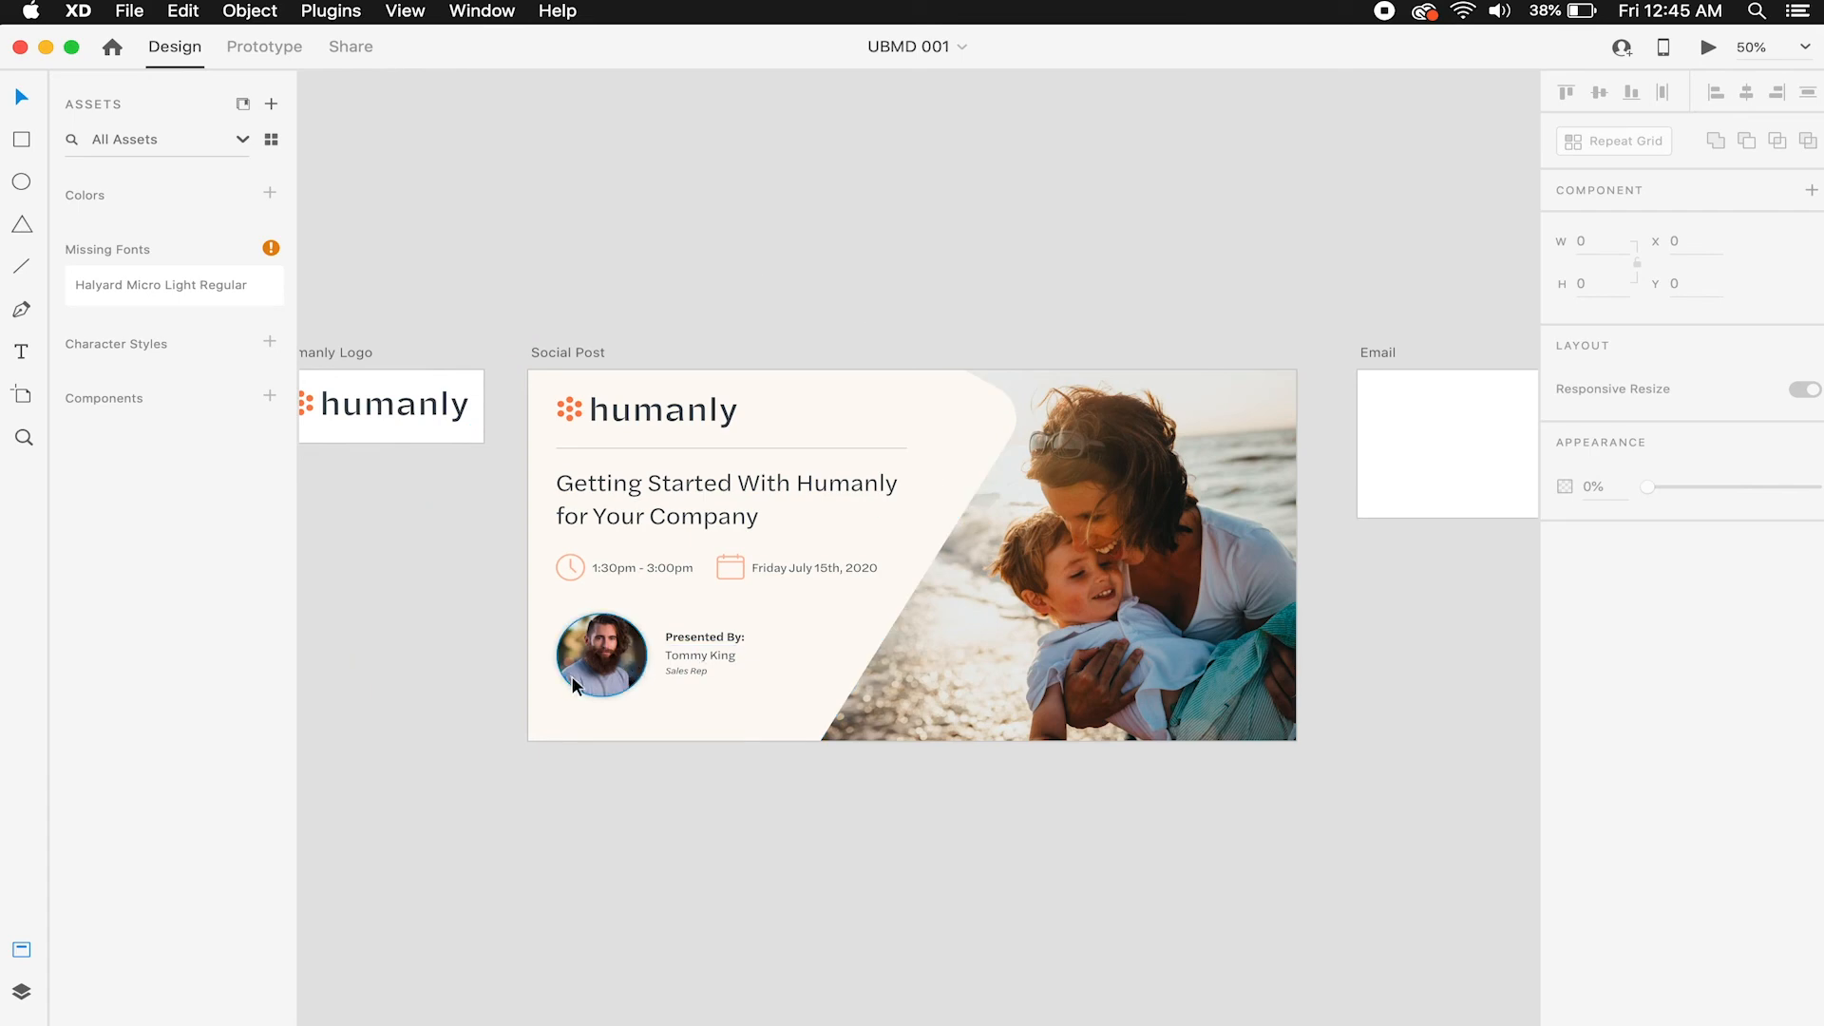
scroll(570, 675, up, 5)
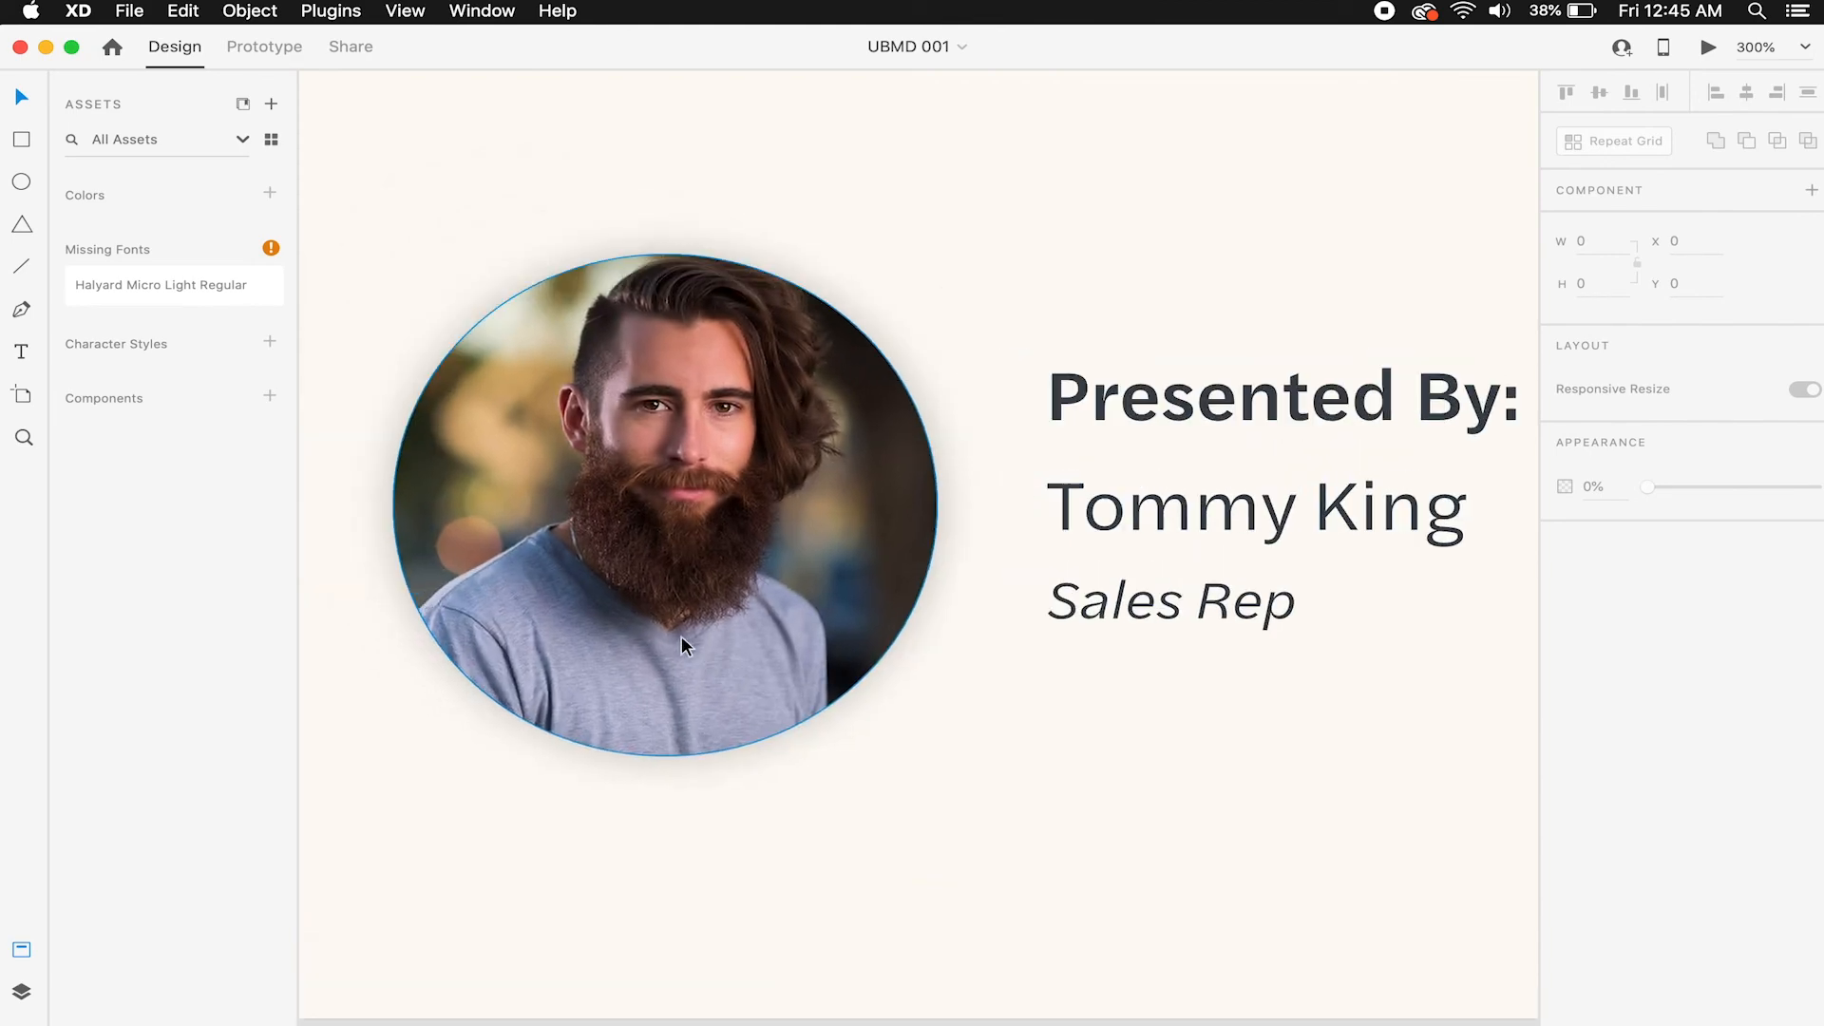
scroll(684, 635, up, 3)
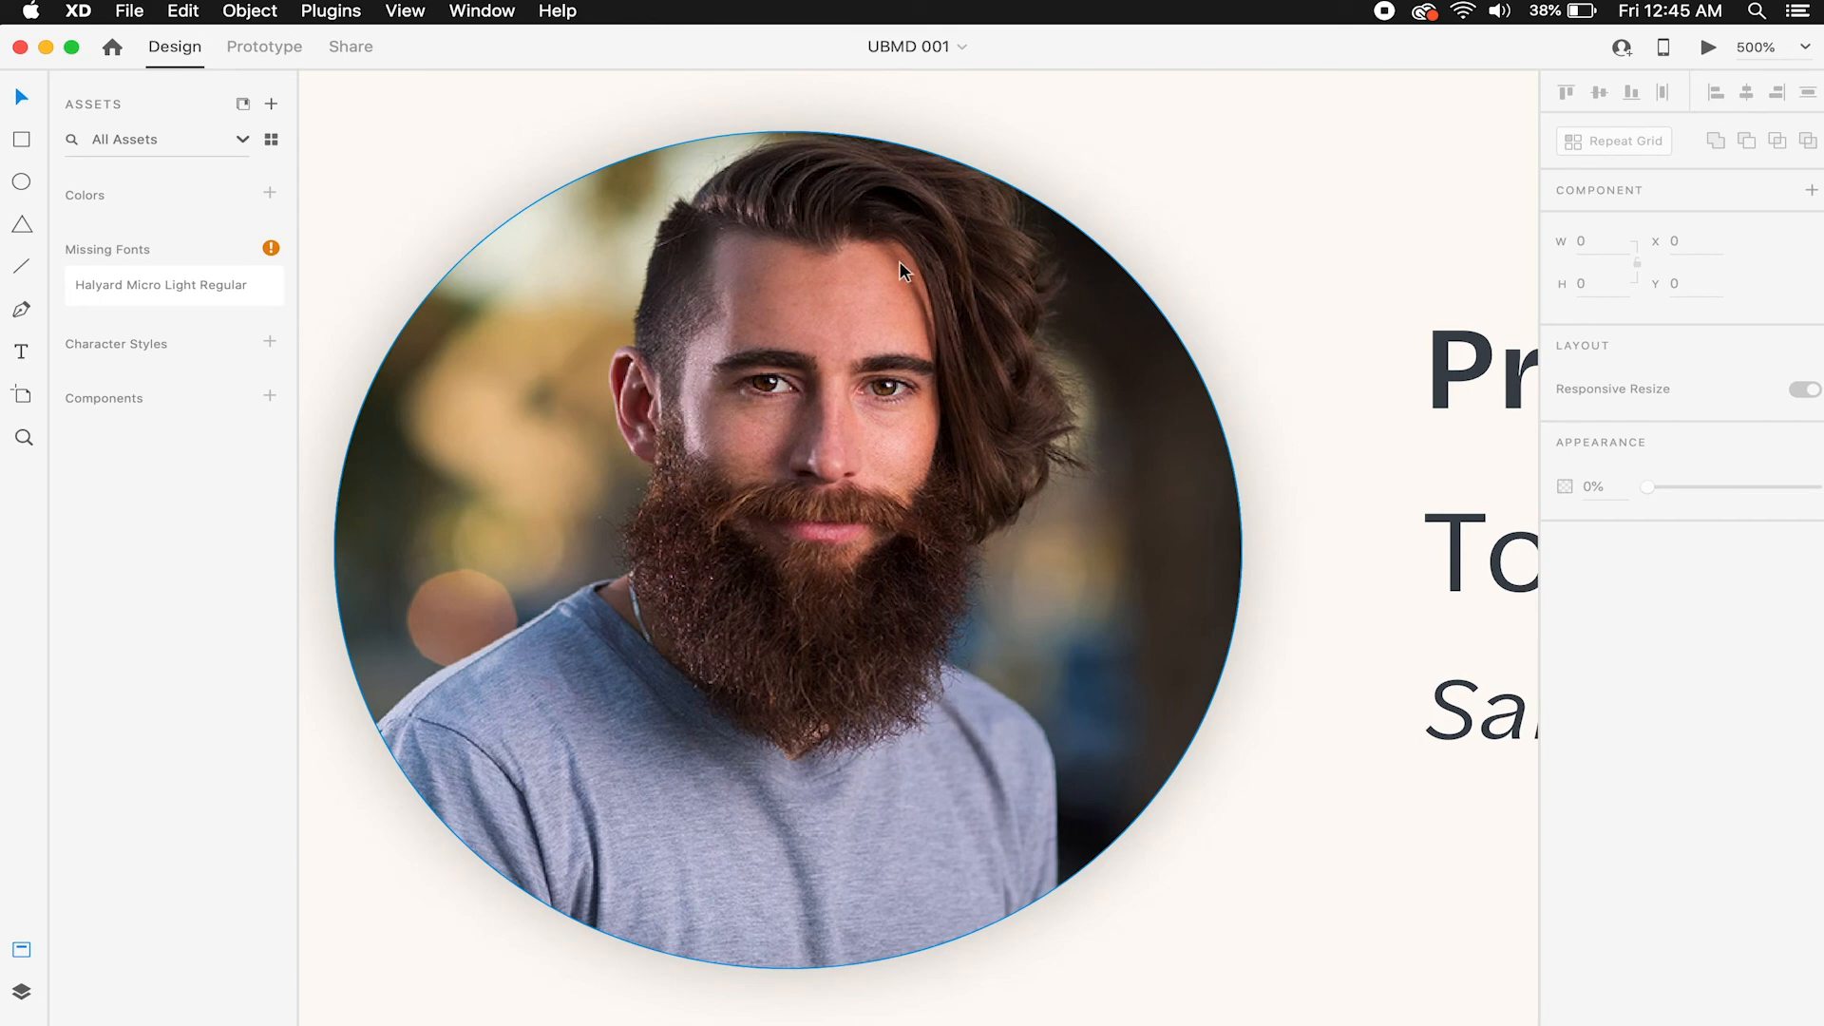
Copy the cream rounded shape together with the beach photo from the Social Post.
scroll(899, 262, down, 1)
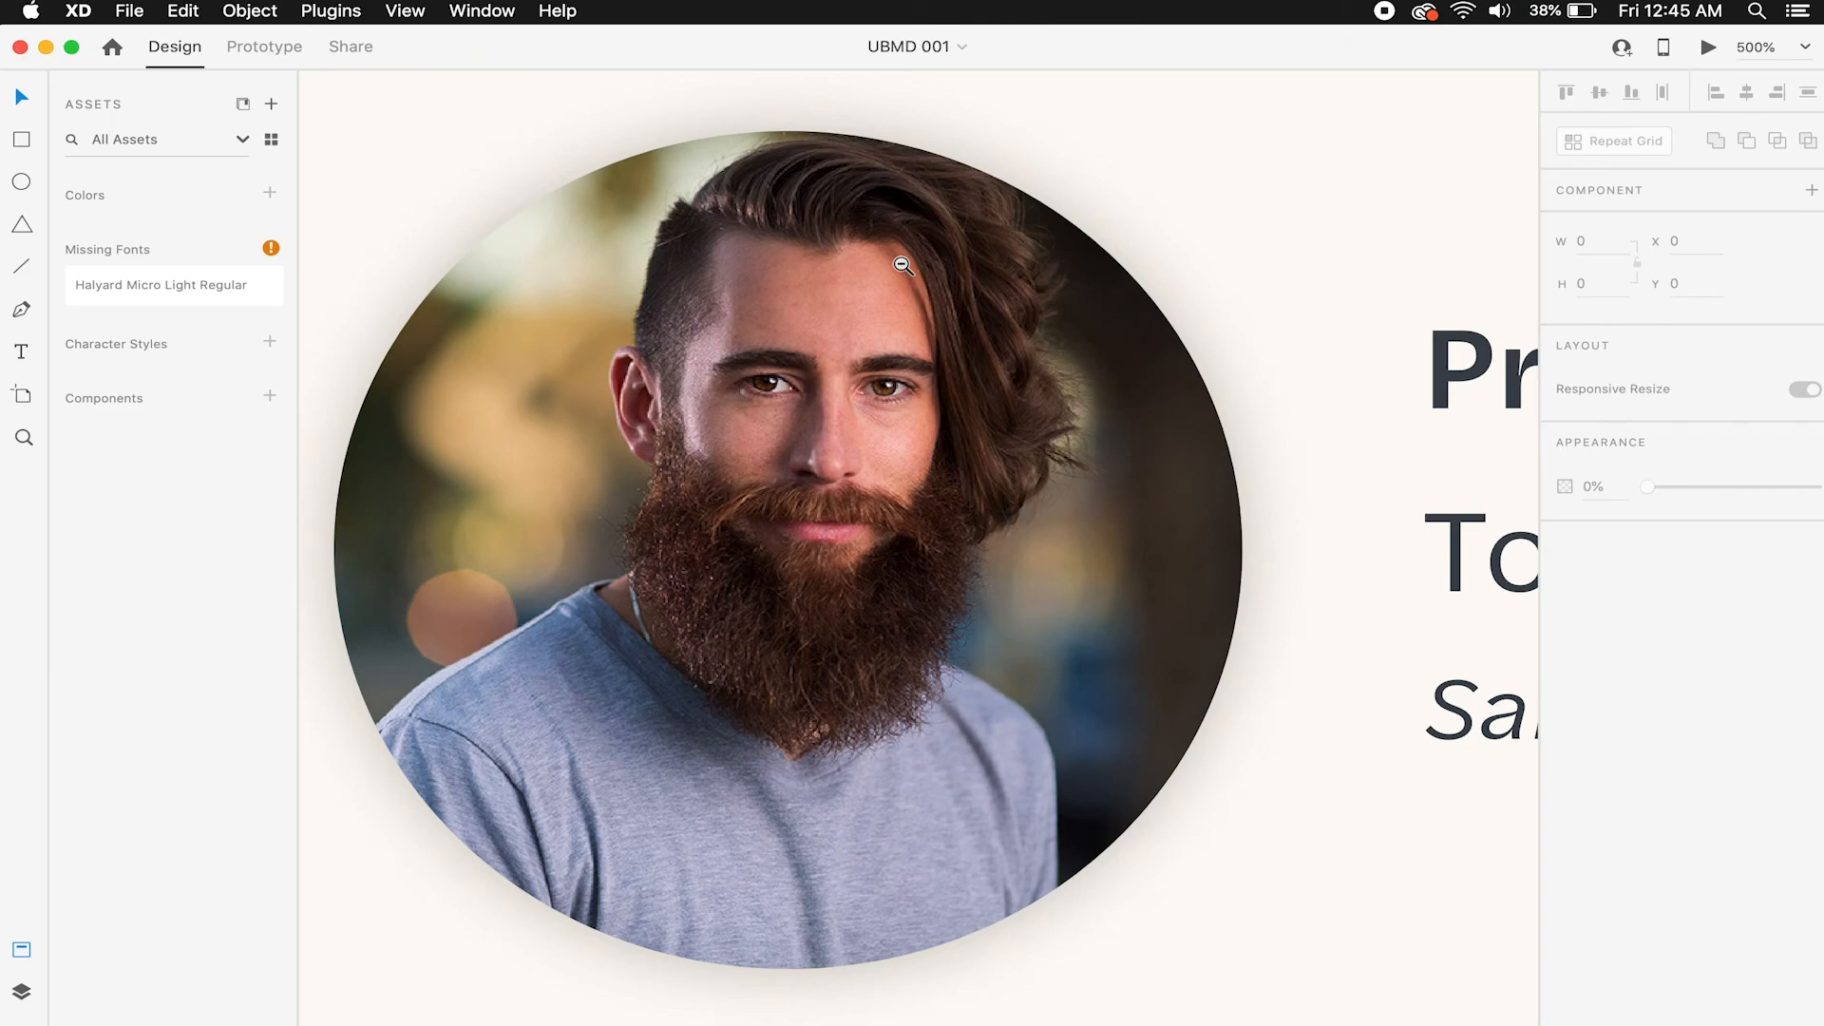
scroll(900, 266, down, 5)
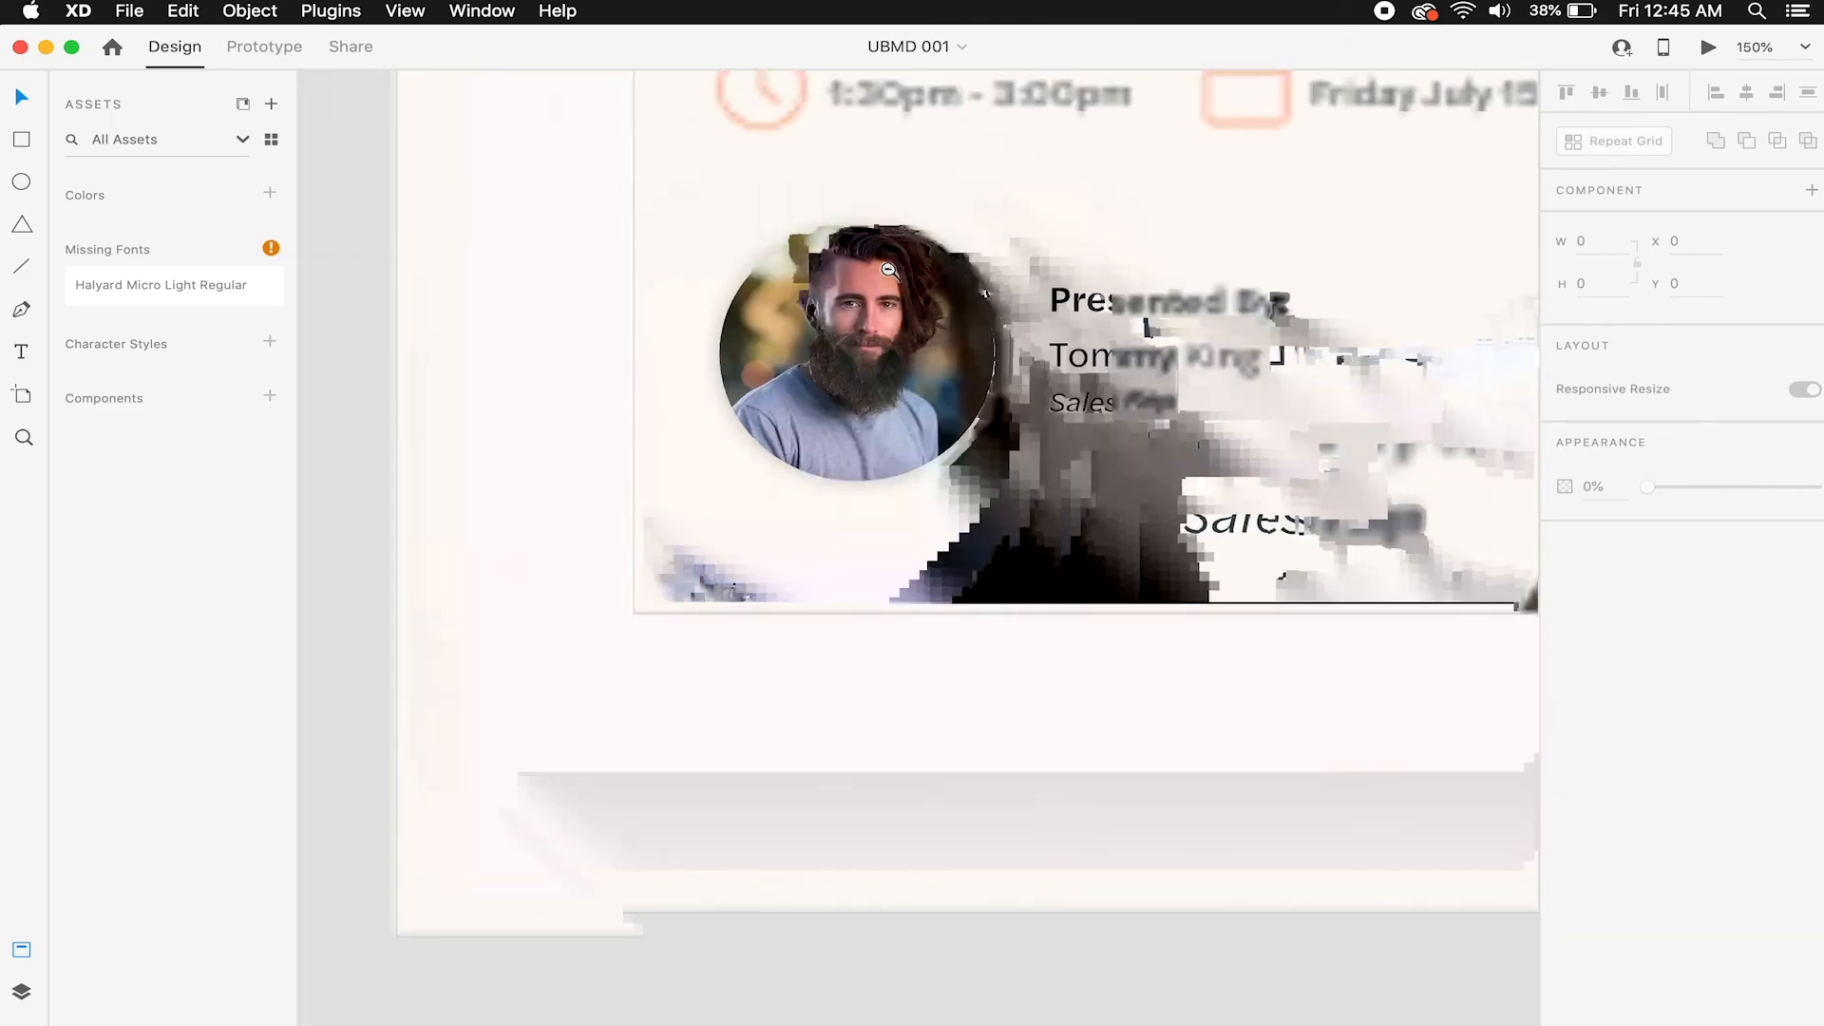
scroll(889, 270, down, 6)
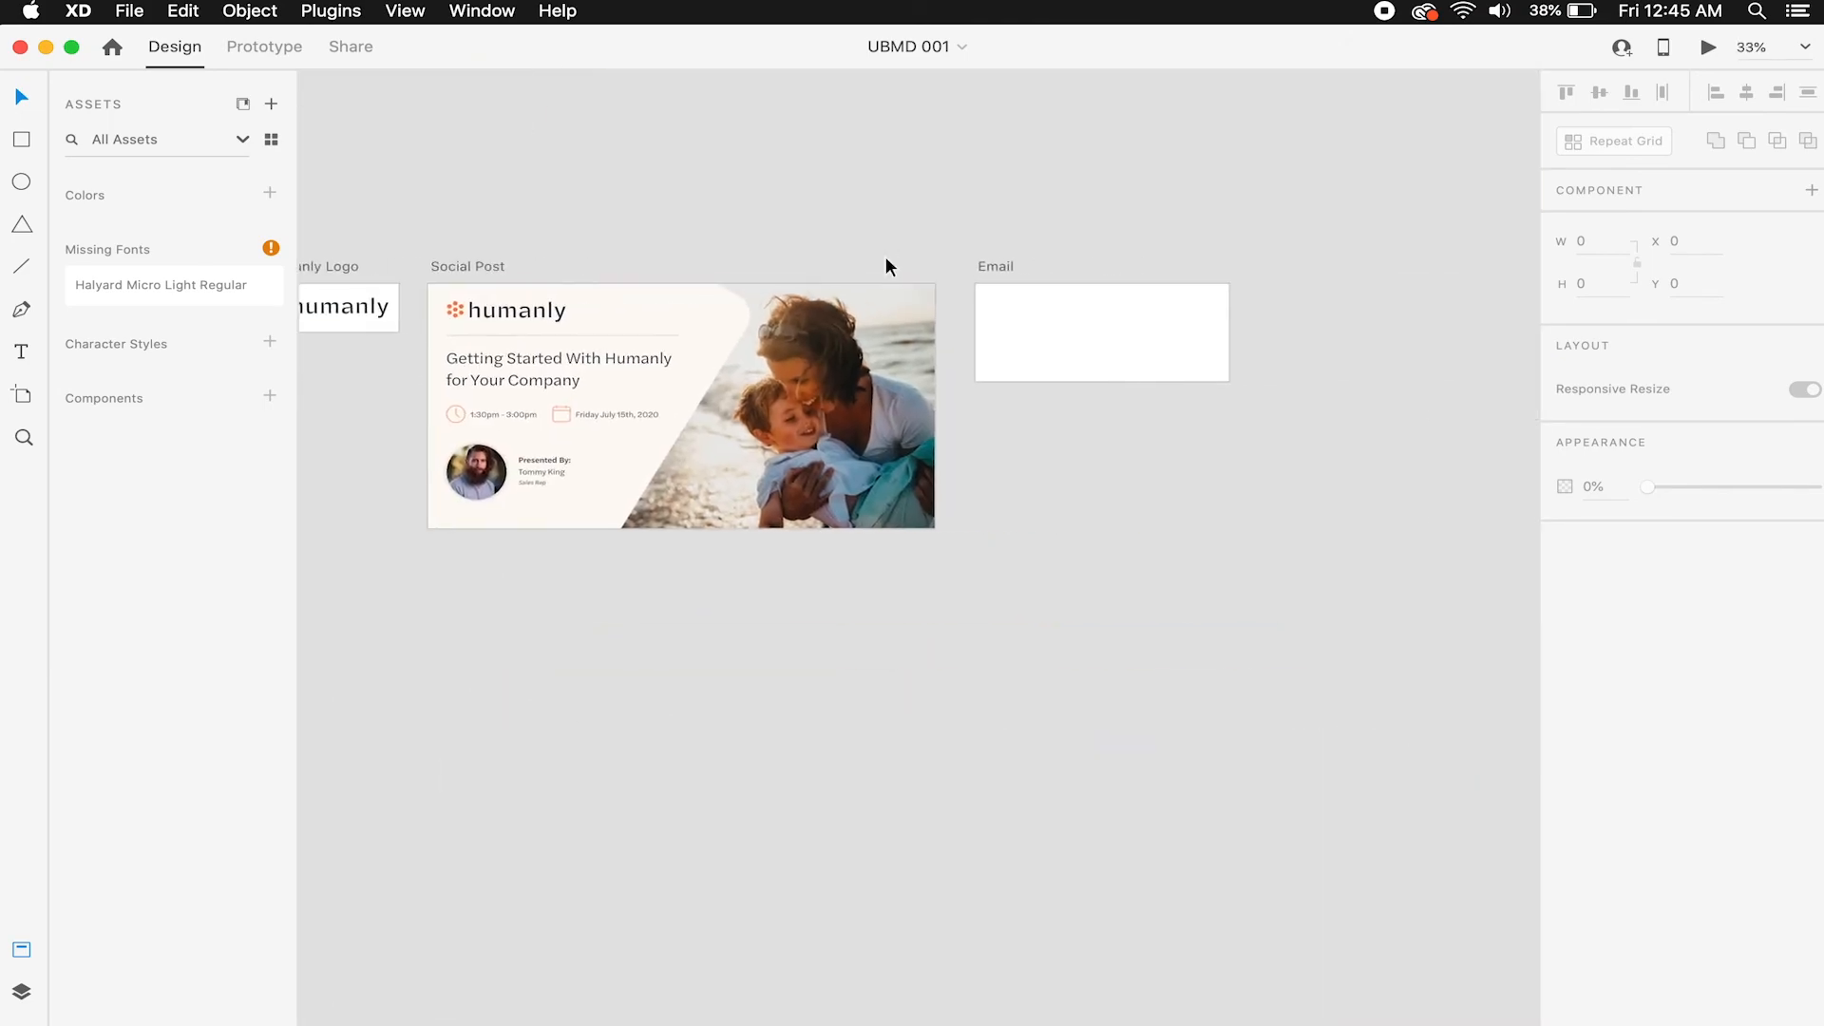
scroll(885, 261, up, 3)
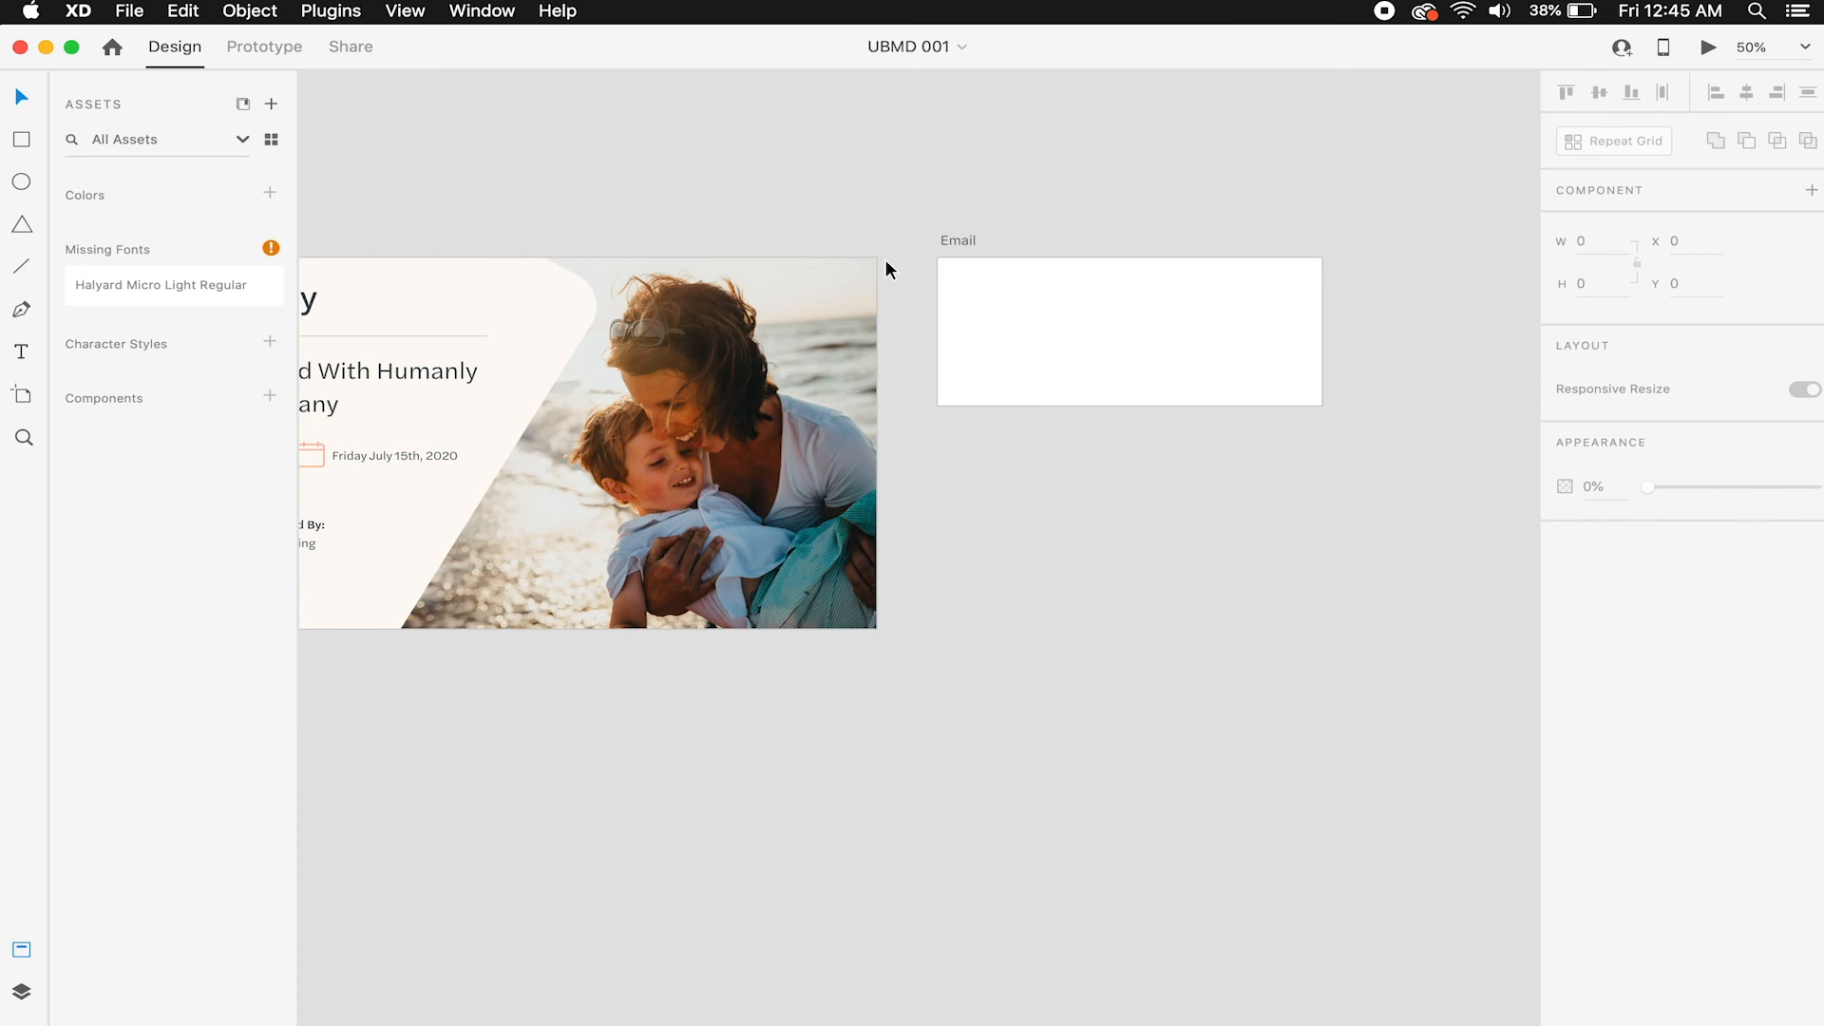
scroll(885, 259, left, 7)
drag(1084, 177, 888, 393)
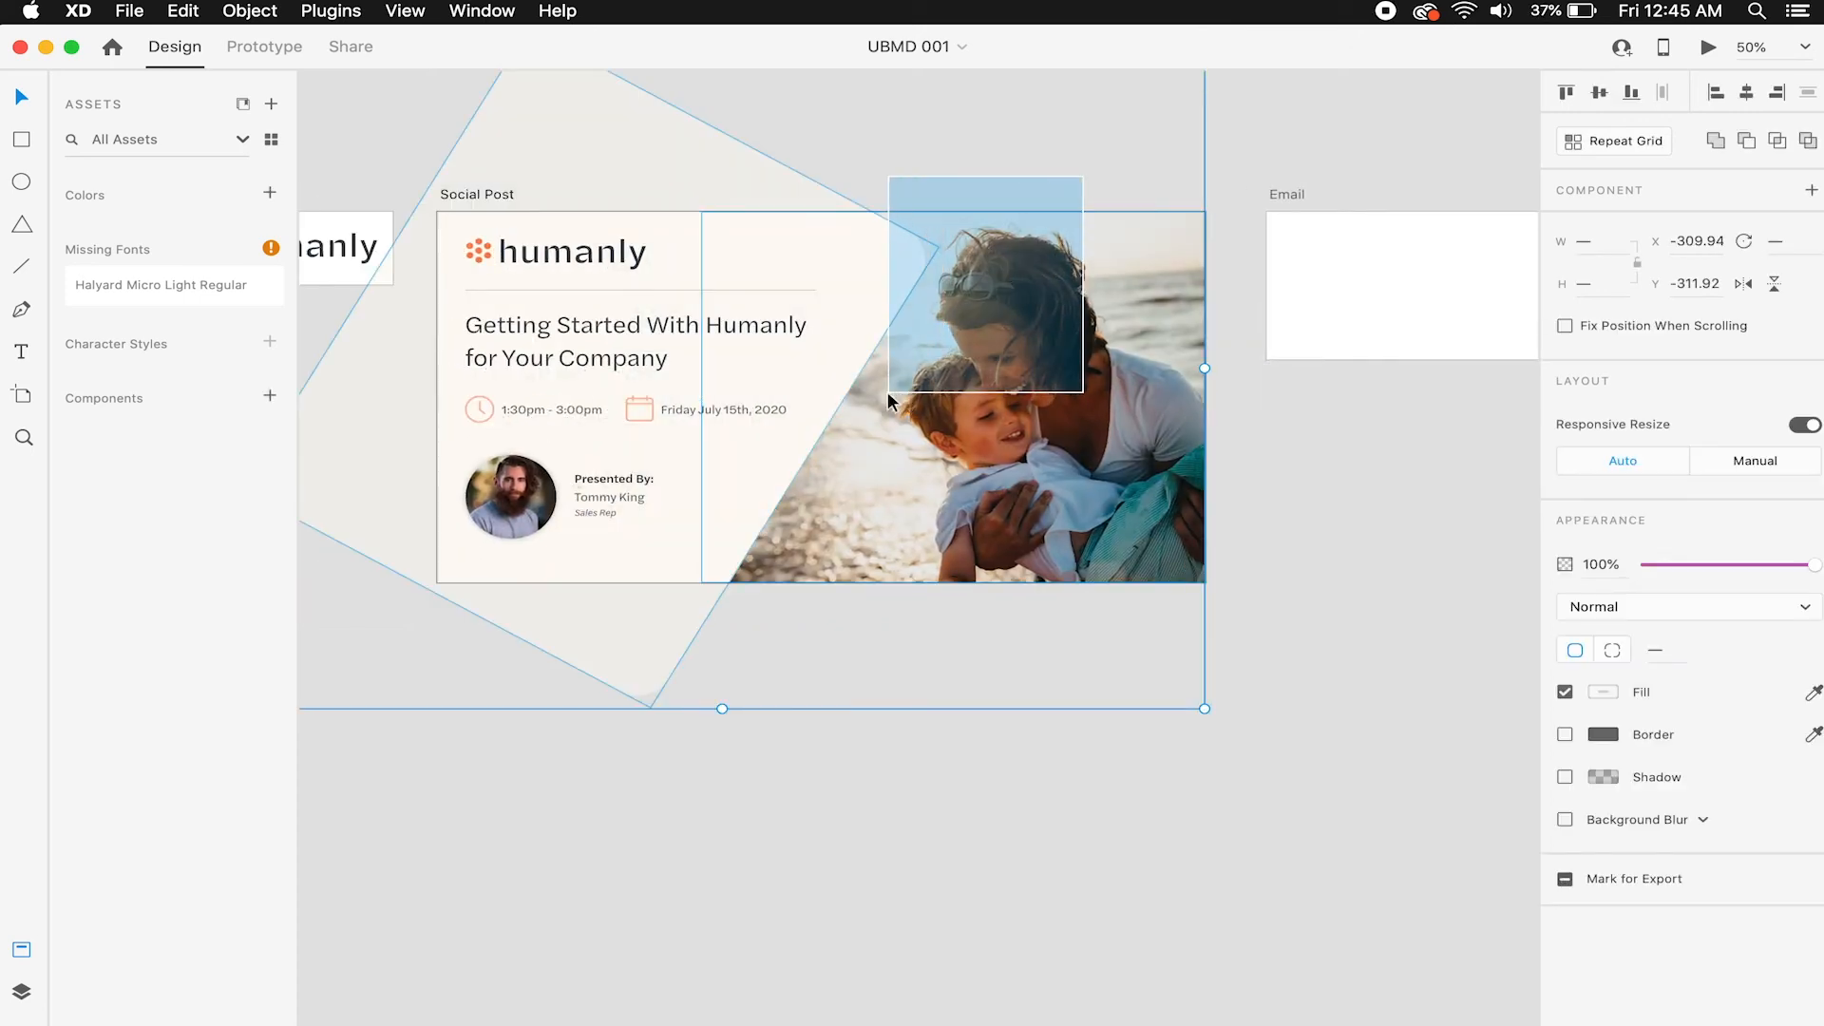
click(1154, 98)
click(887, 241)
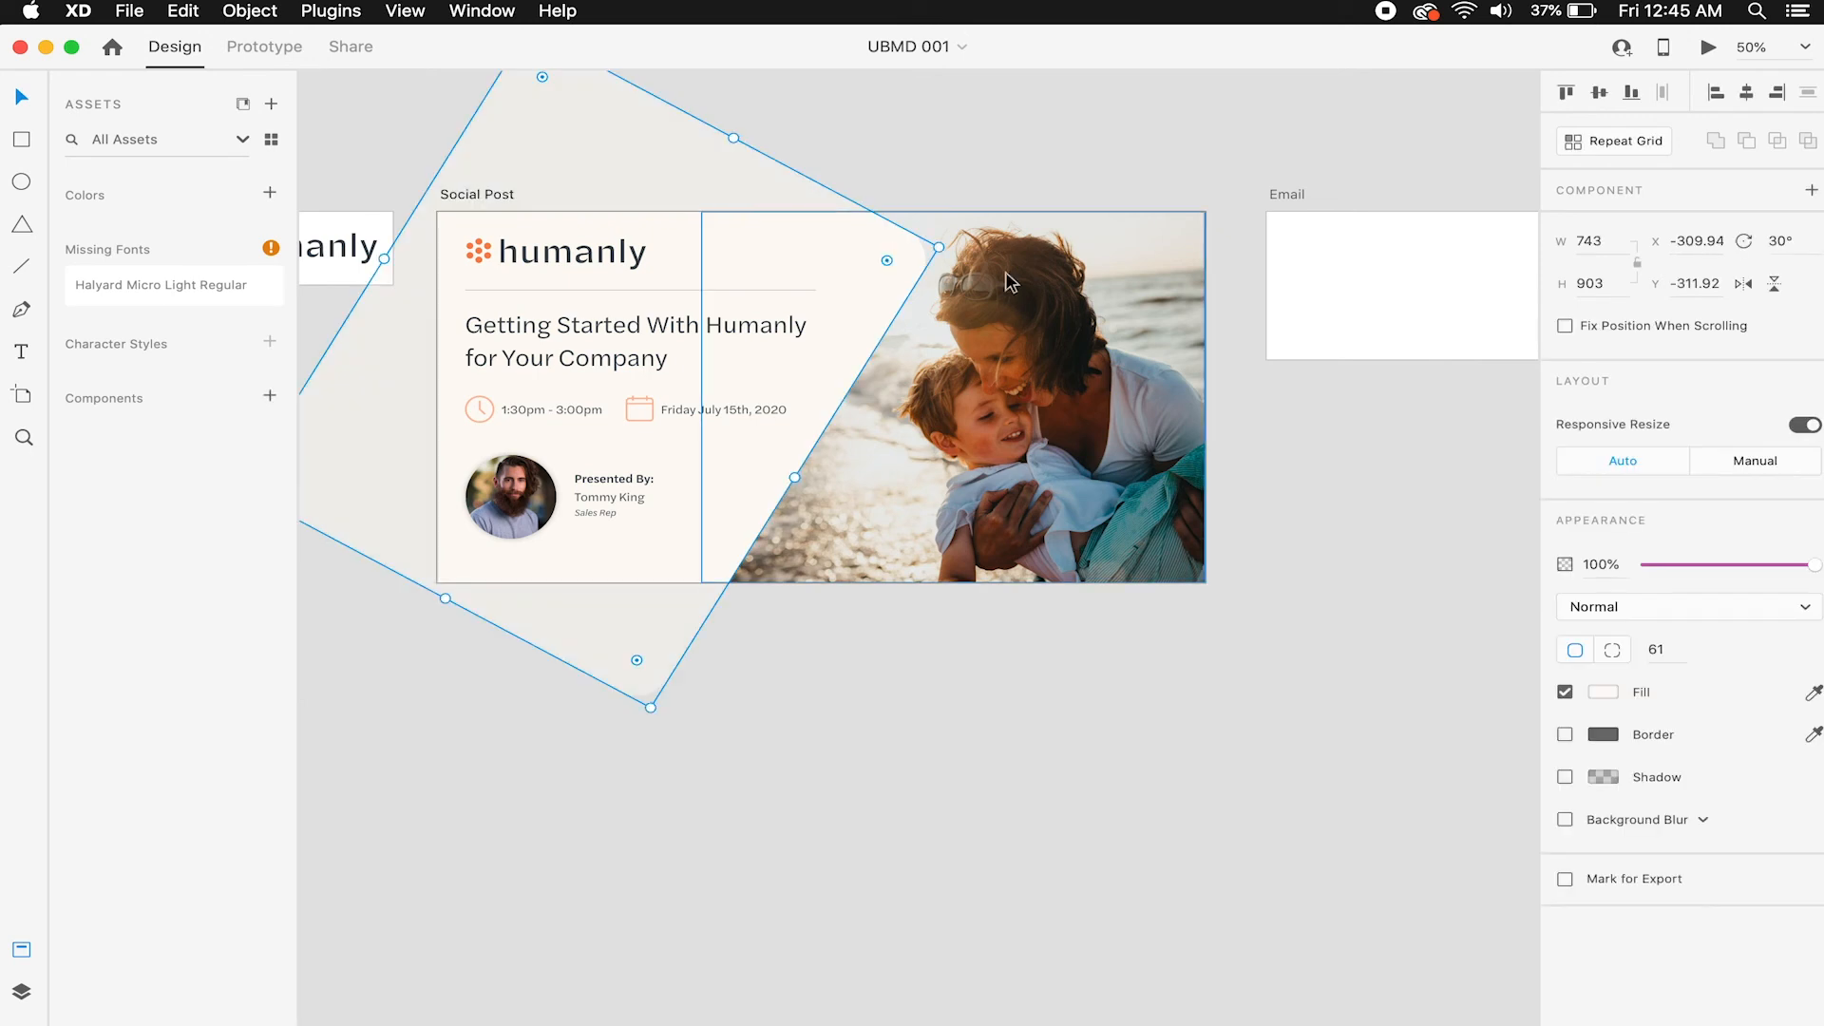
shift+click(1098, 299)
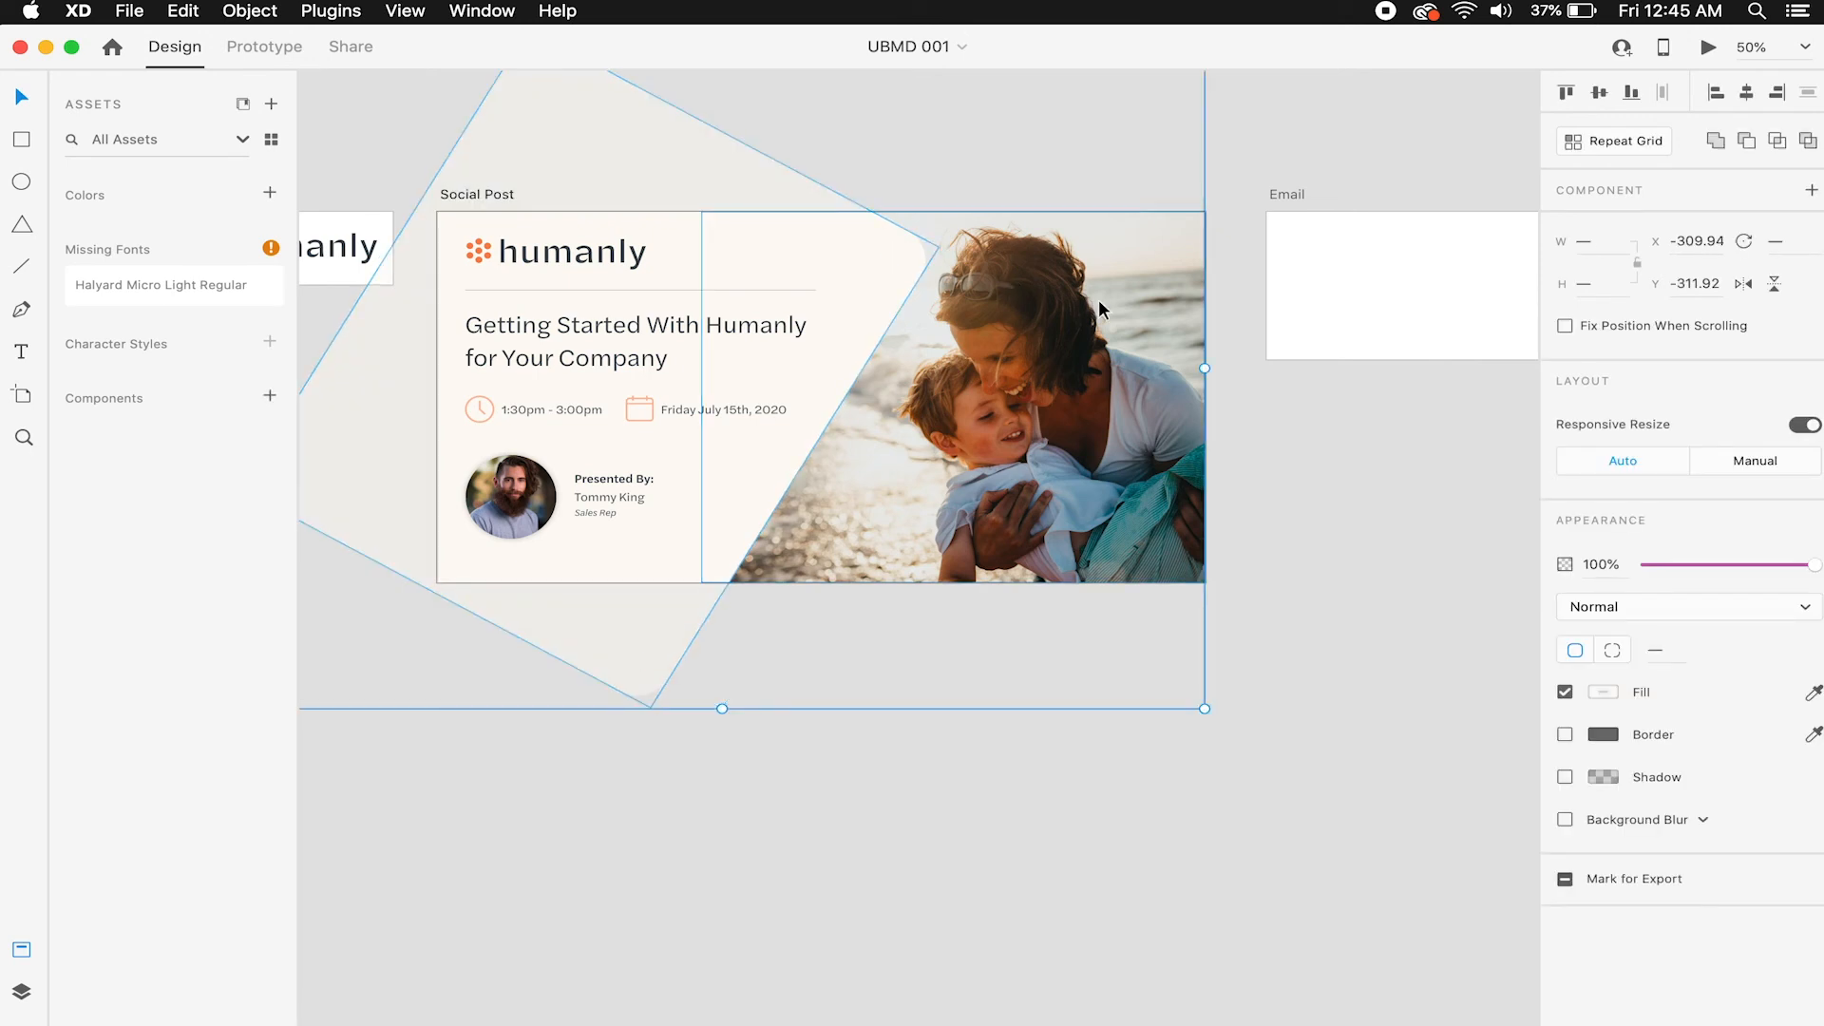
key(super+c)
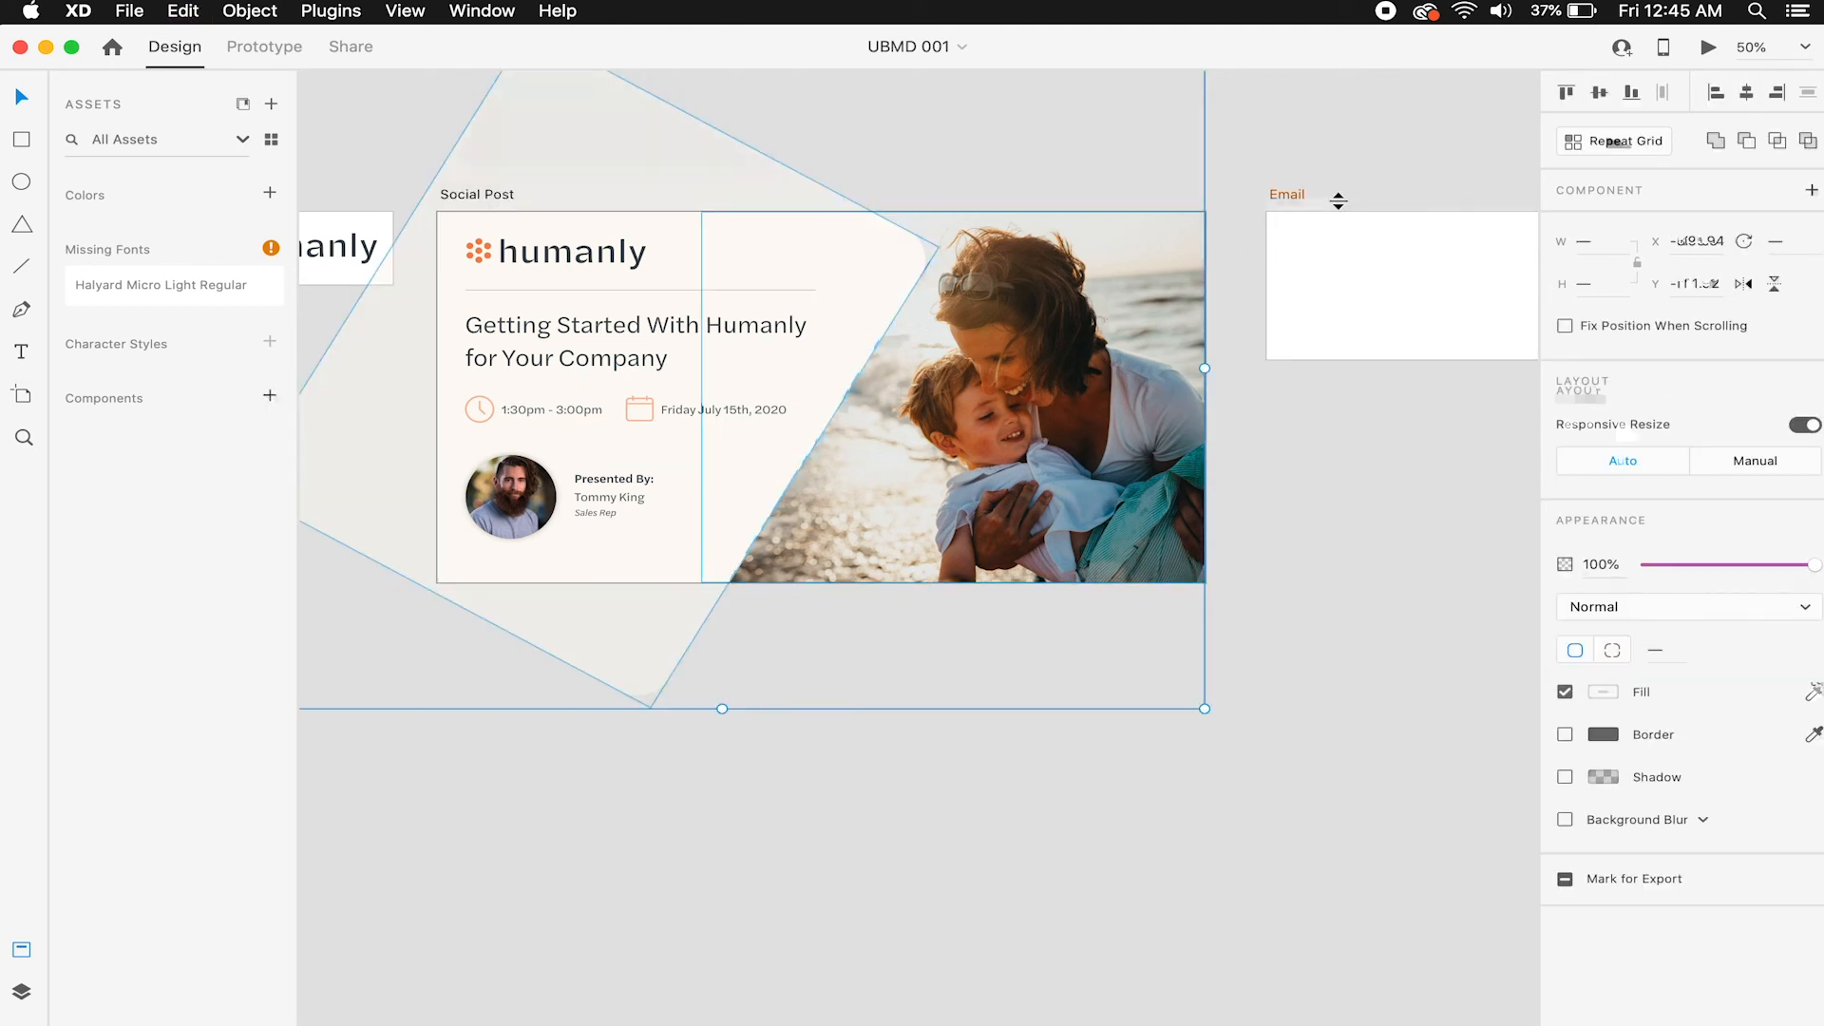
scroll(1336, 207, right, 5)
click(1186, 287)
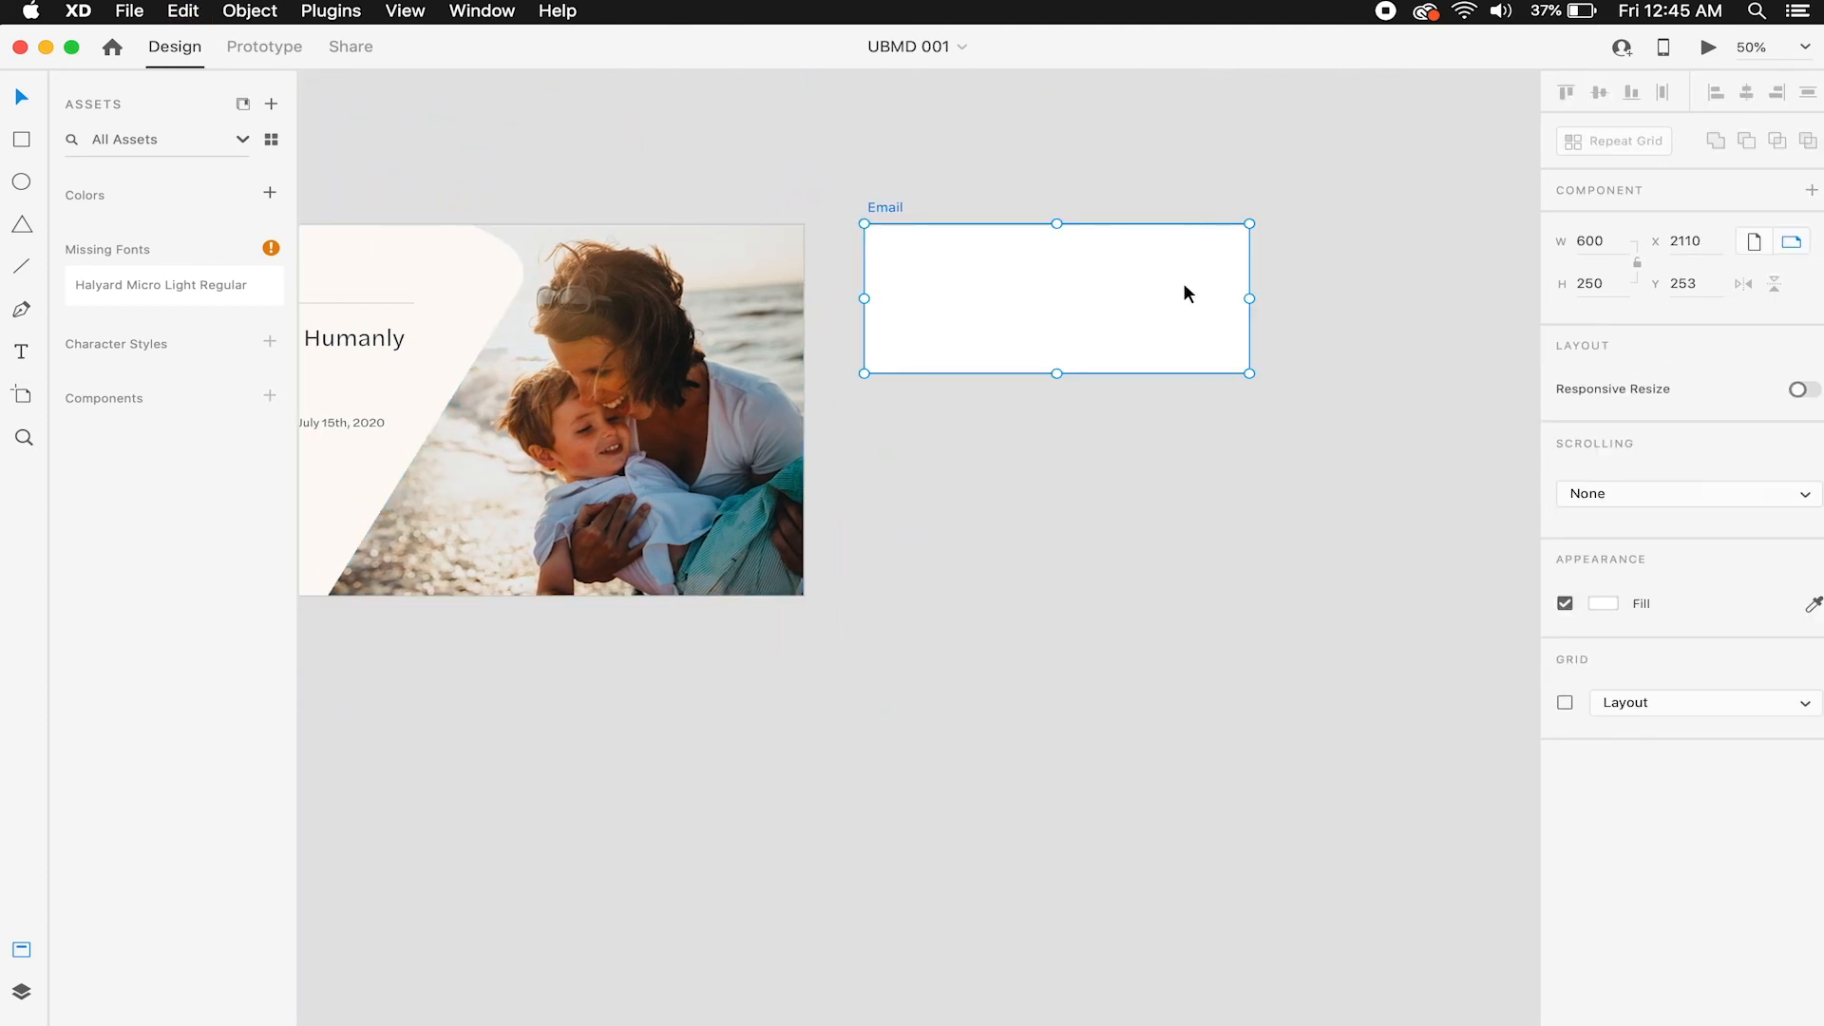
key(super+v)
key(super+z)
click(1028, 181)
scroll(1028, 179, left, 10)
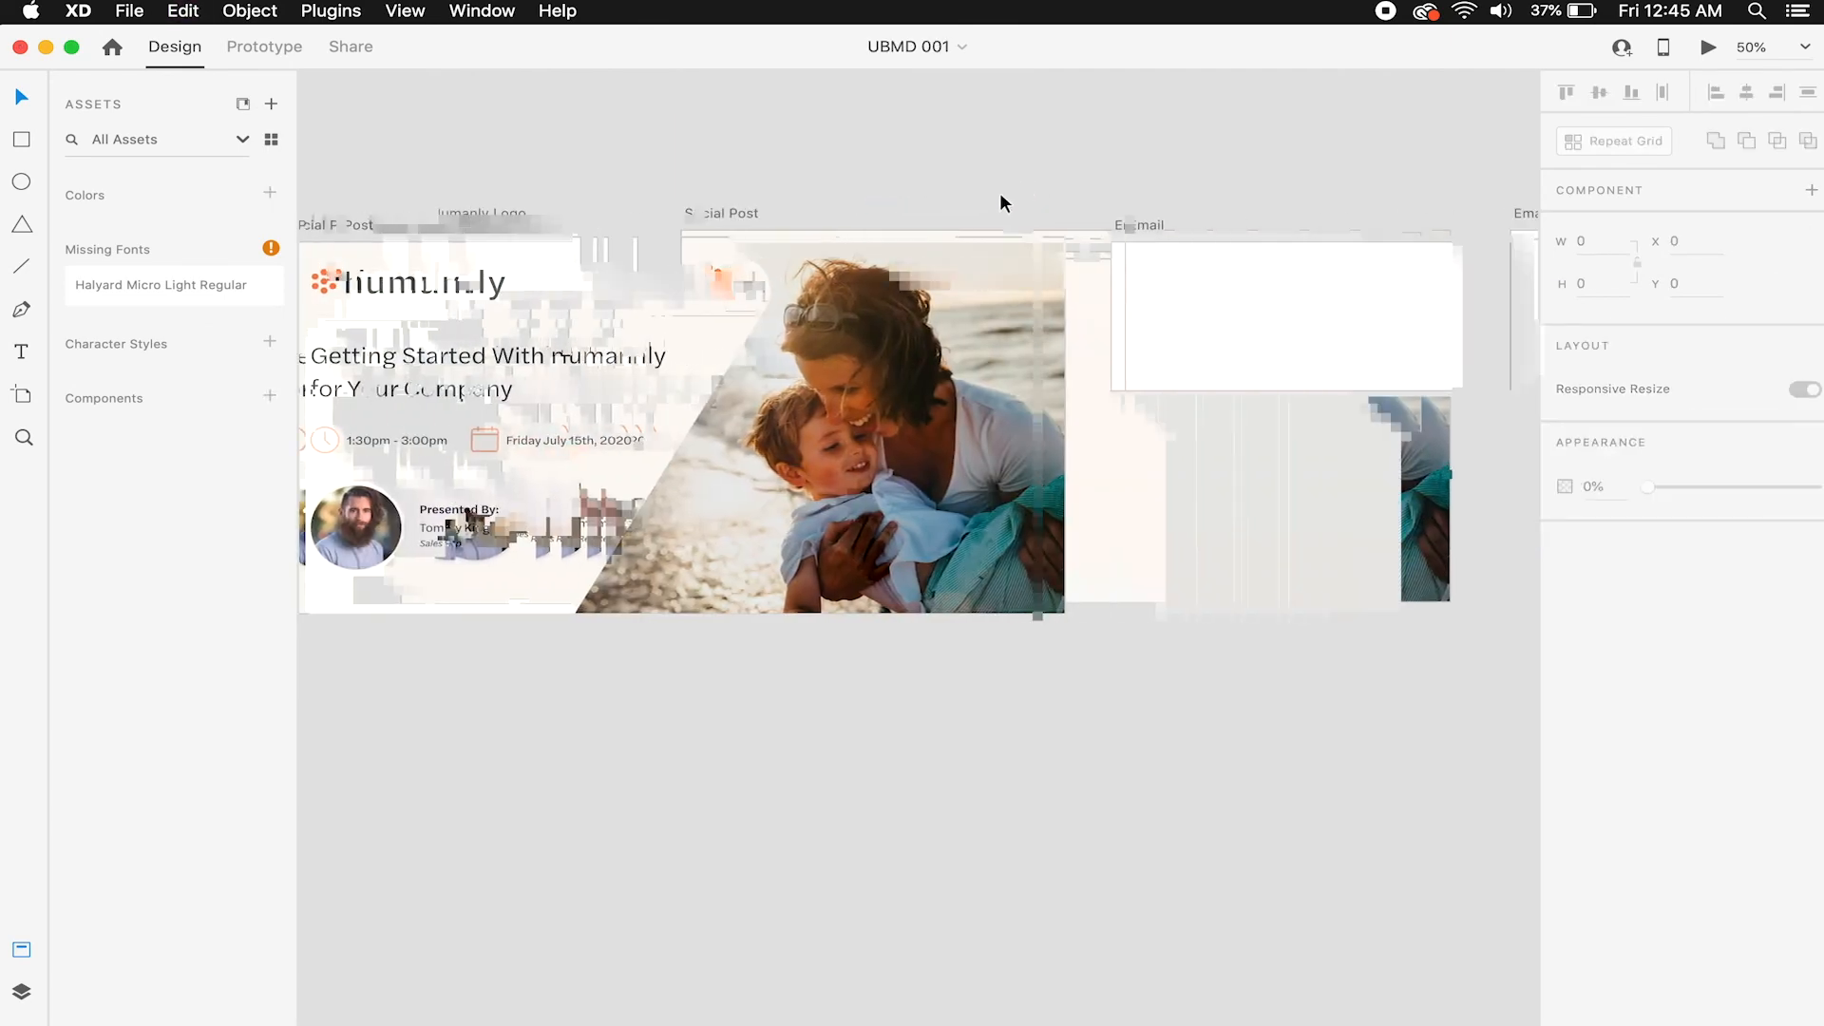
scroll(1001, 198, right, 1)
click(1091, 227)
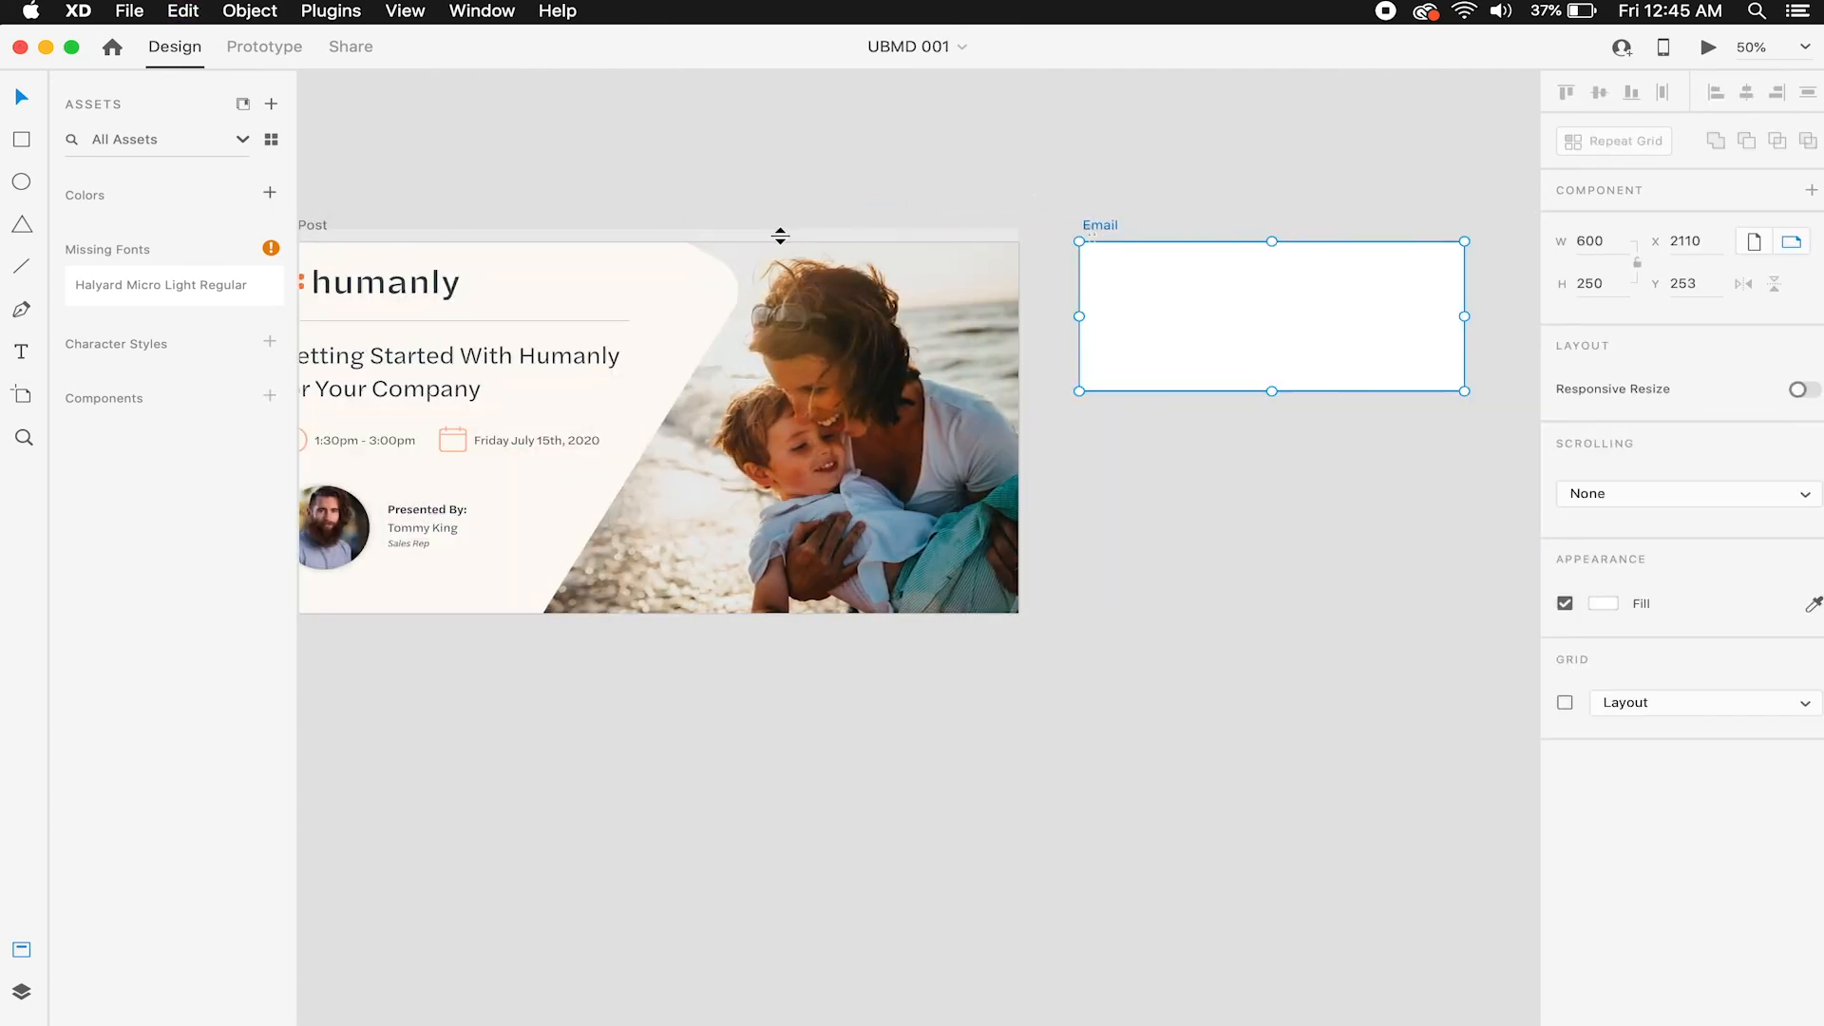
scroll(760, 233, left, 8)
click(1137, 195)
scroll(1137, 195, right, 8)
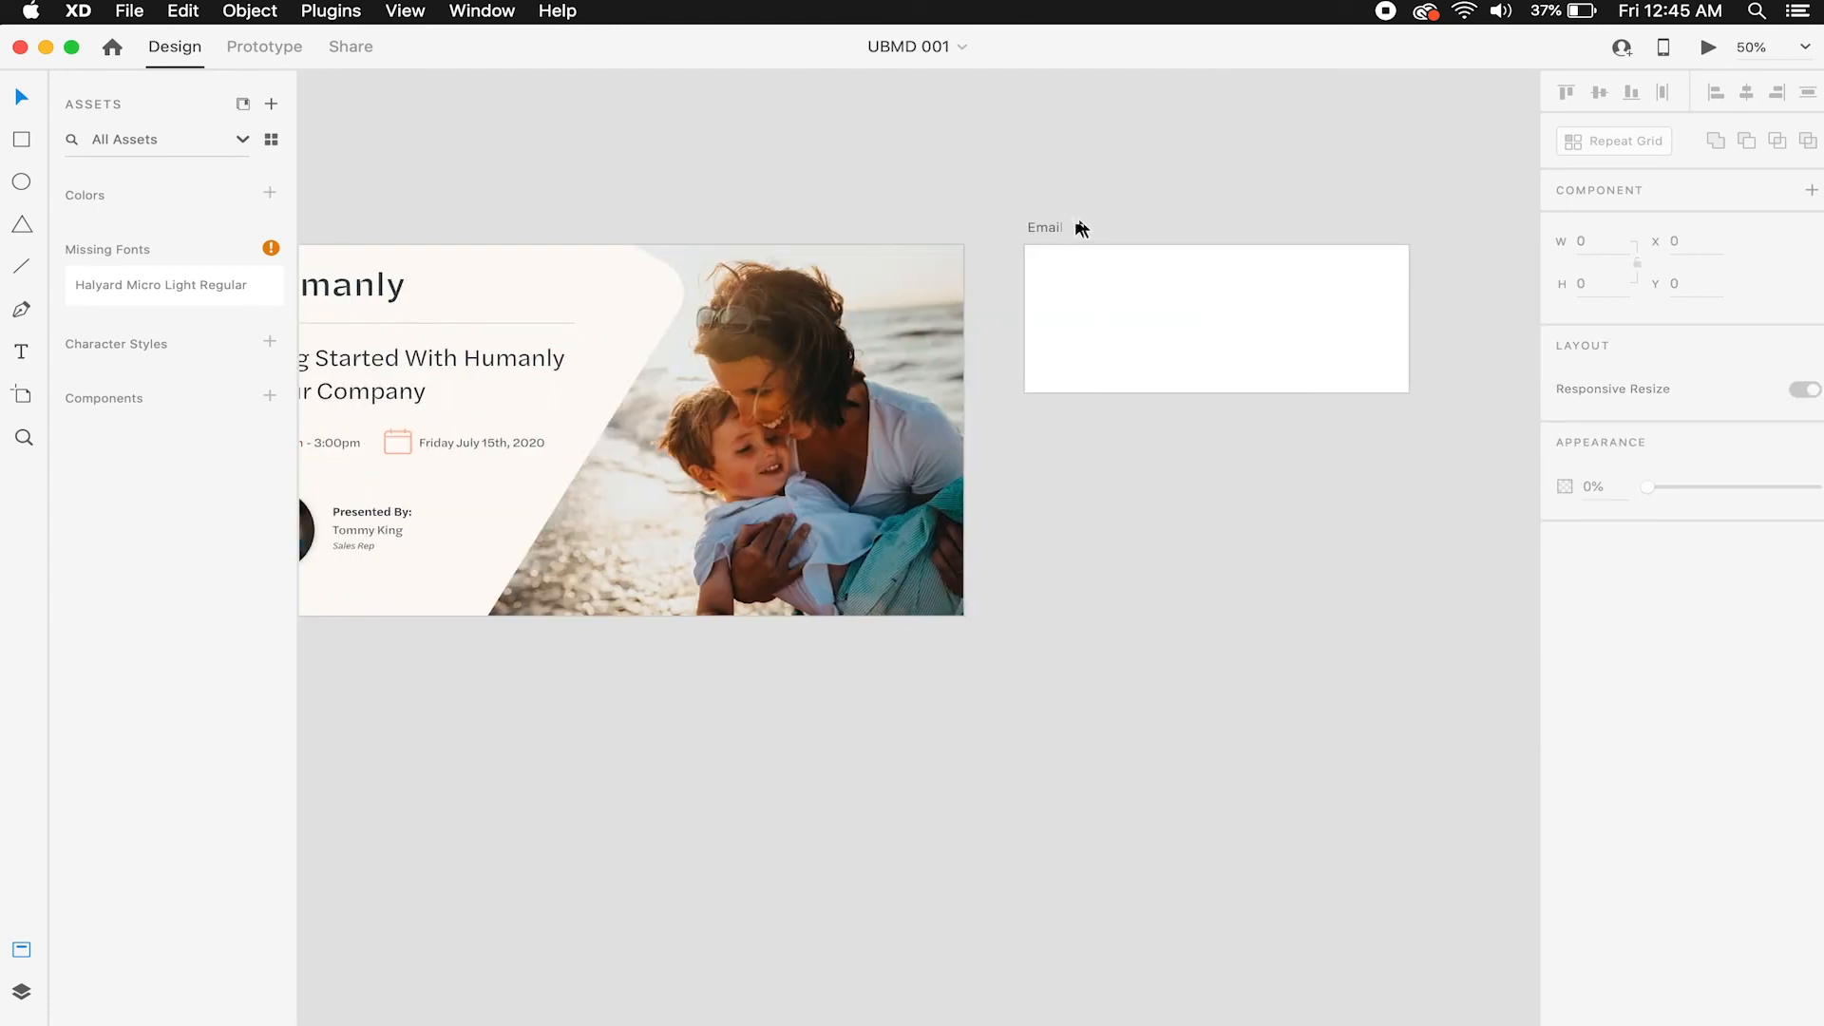
Move the Email artboard horizontally farther away from the Social Post, to X 2595.
click(1081, 228)
alt+super+click(1036, 256)
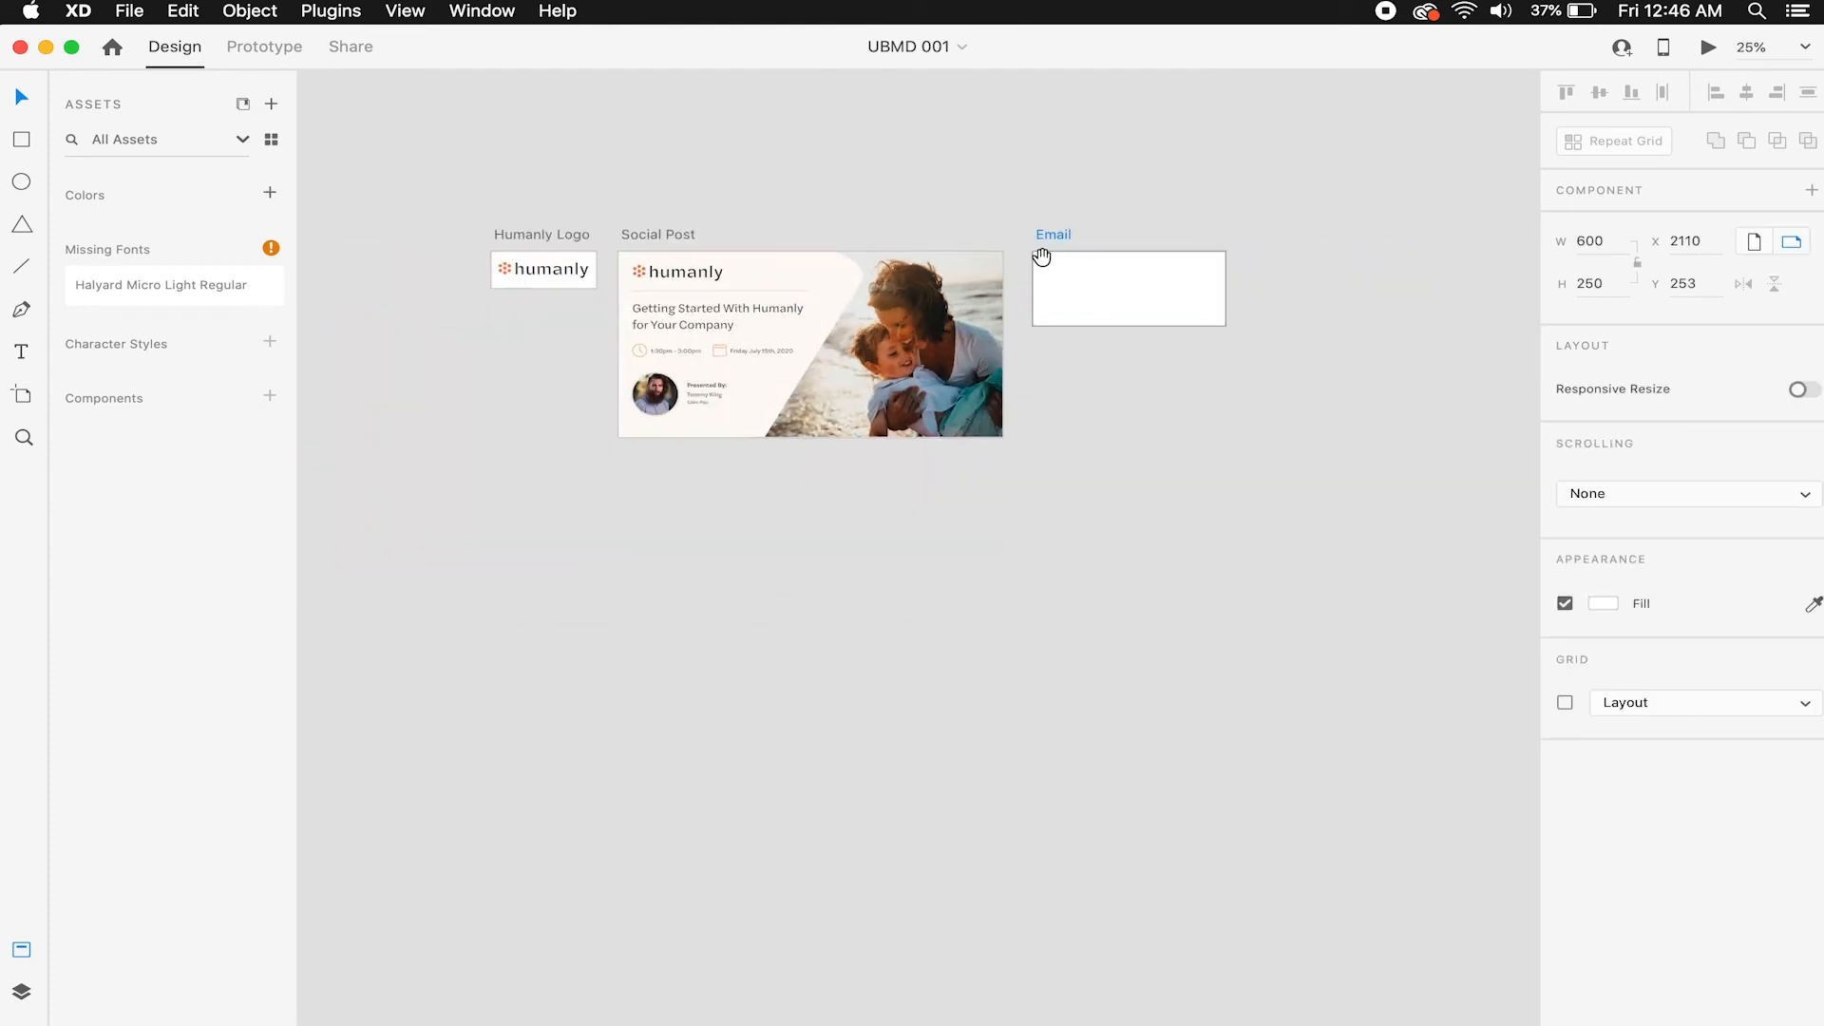
drag(1037, 257, 1235, 245)
key(super+z)
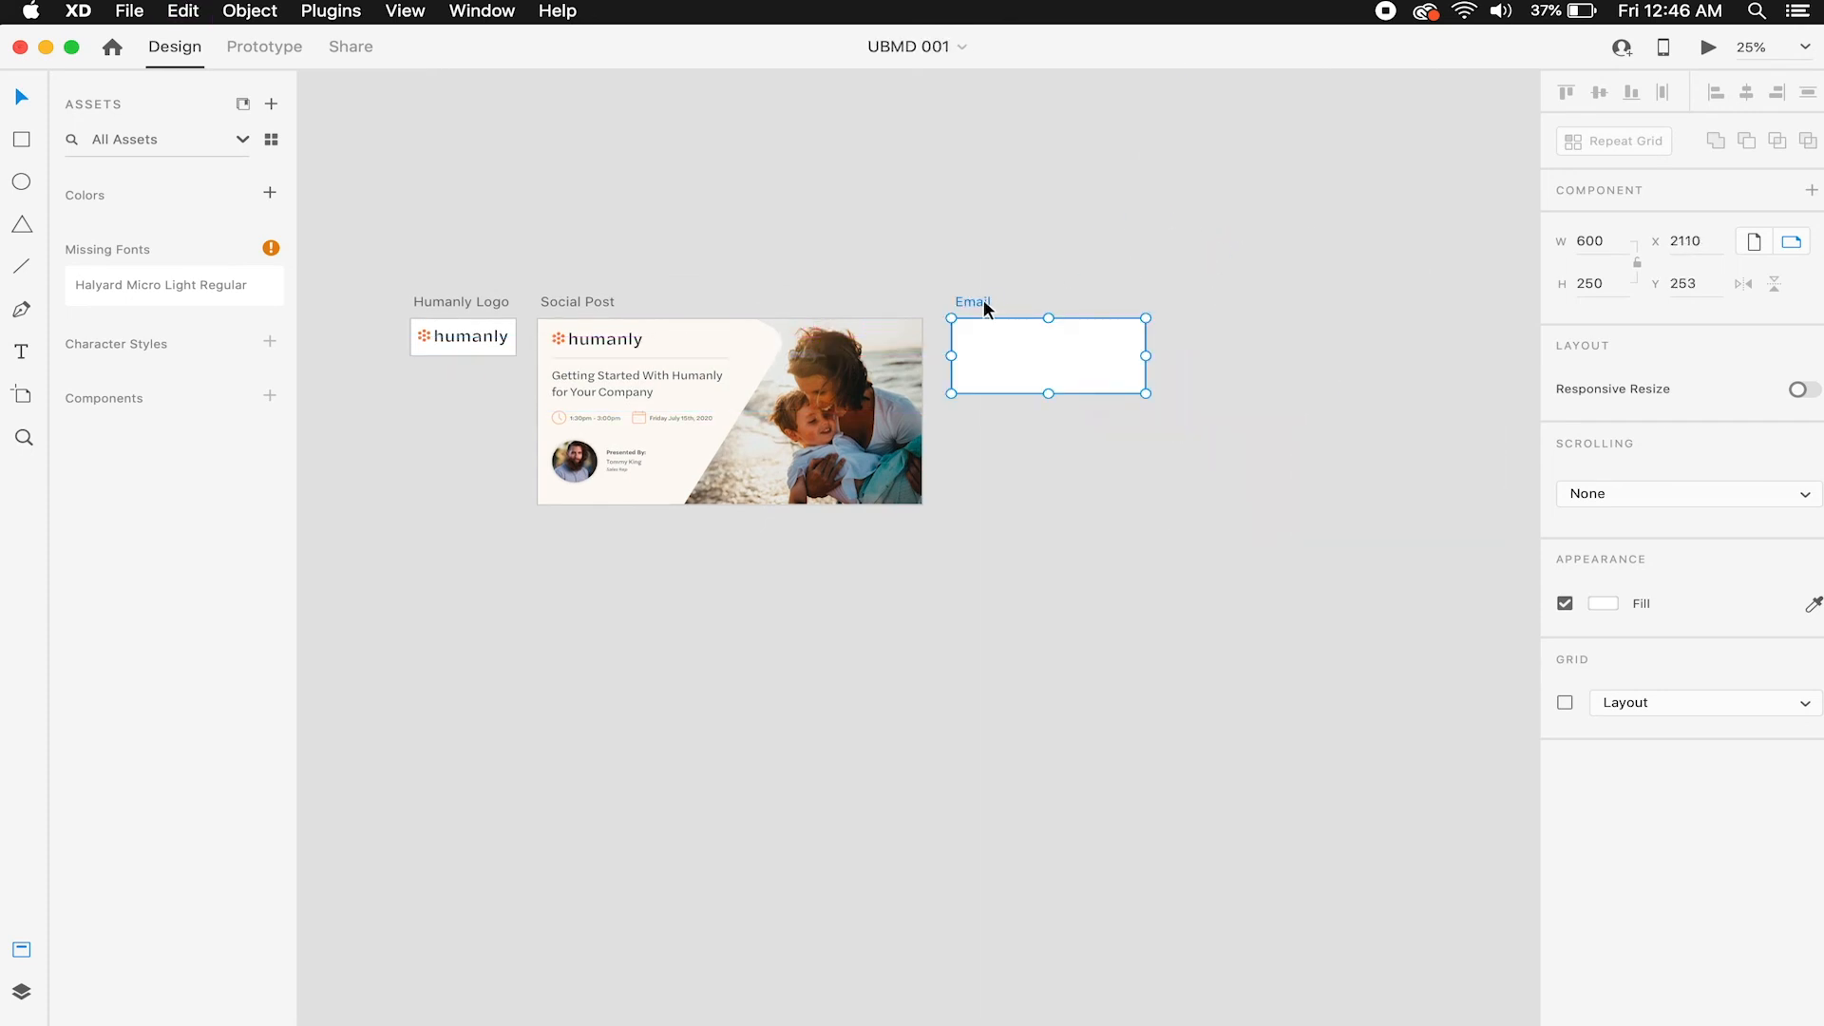
drag(988, 308, 1136, 305)
click(1193, 260)
scroll(1127, 317, up, 5)
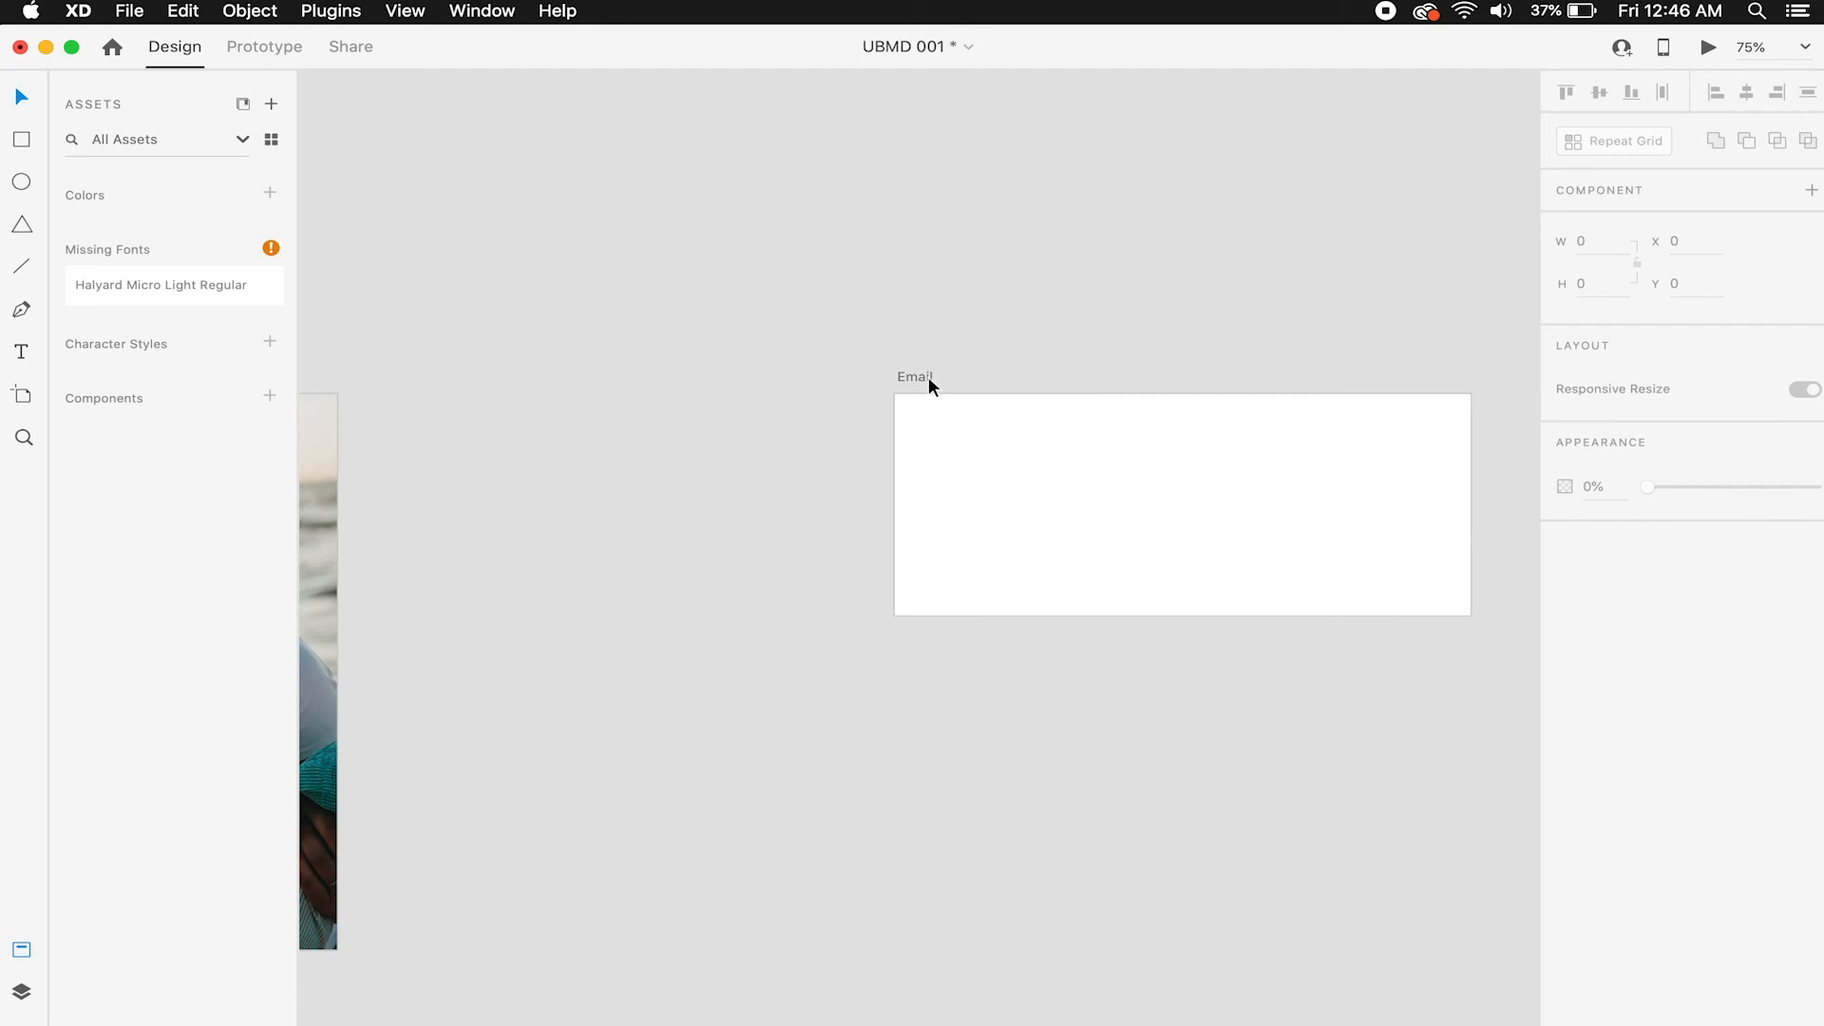
double_click(927, 376)
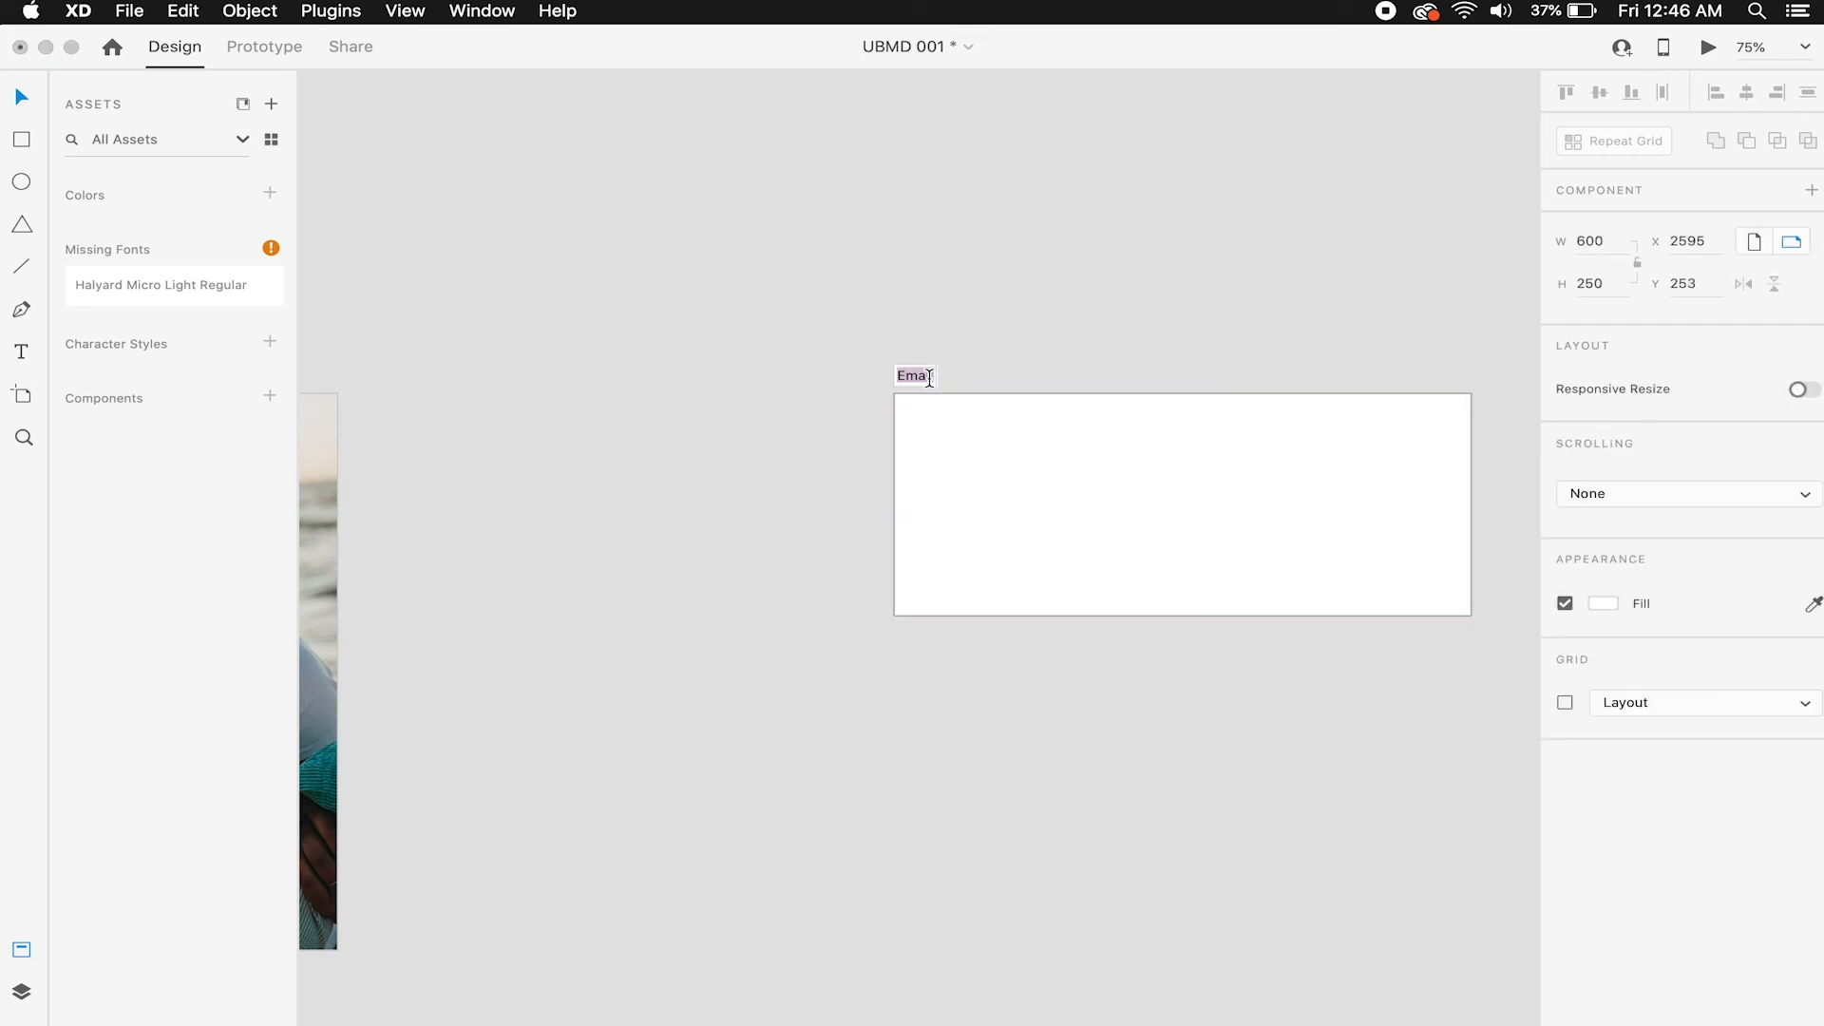
click(1114, 259)
scroll(1117, 258, right, 2)
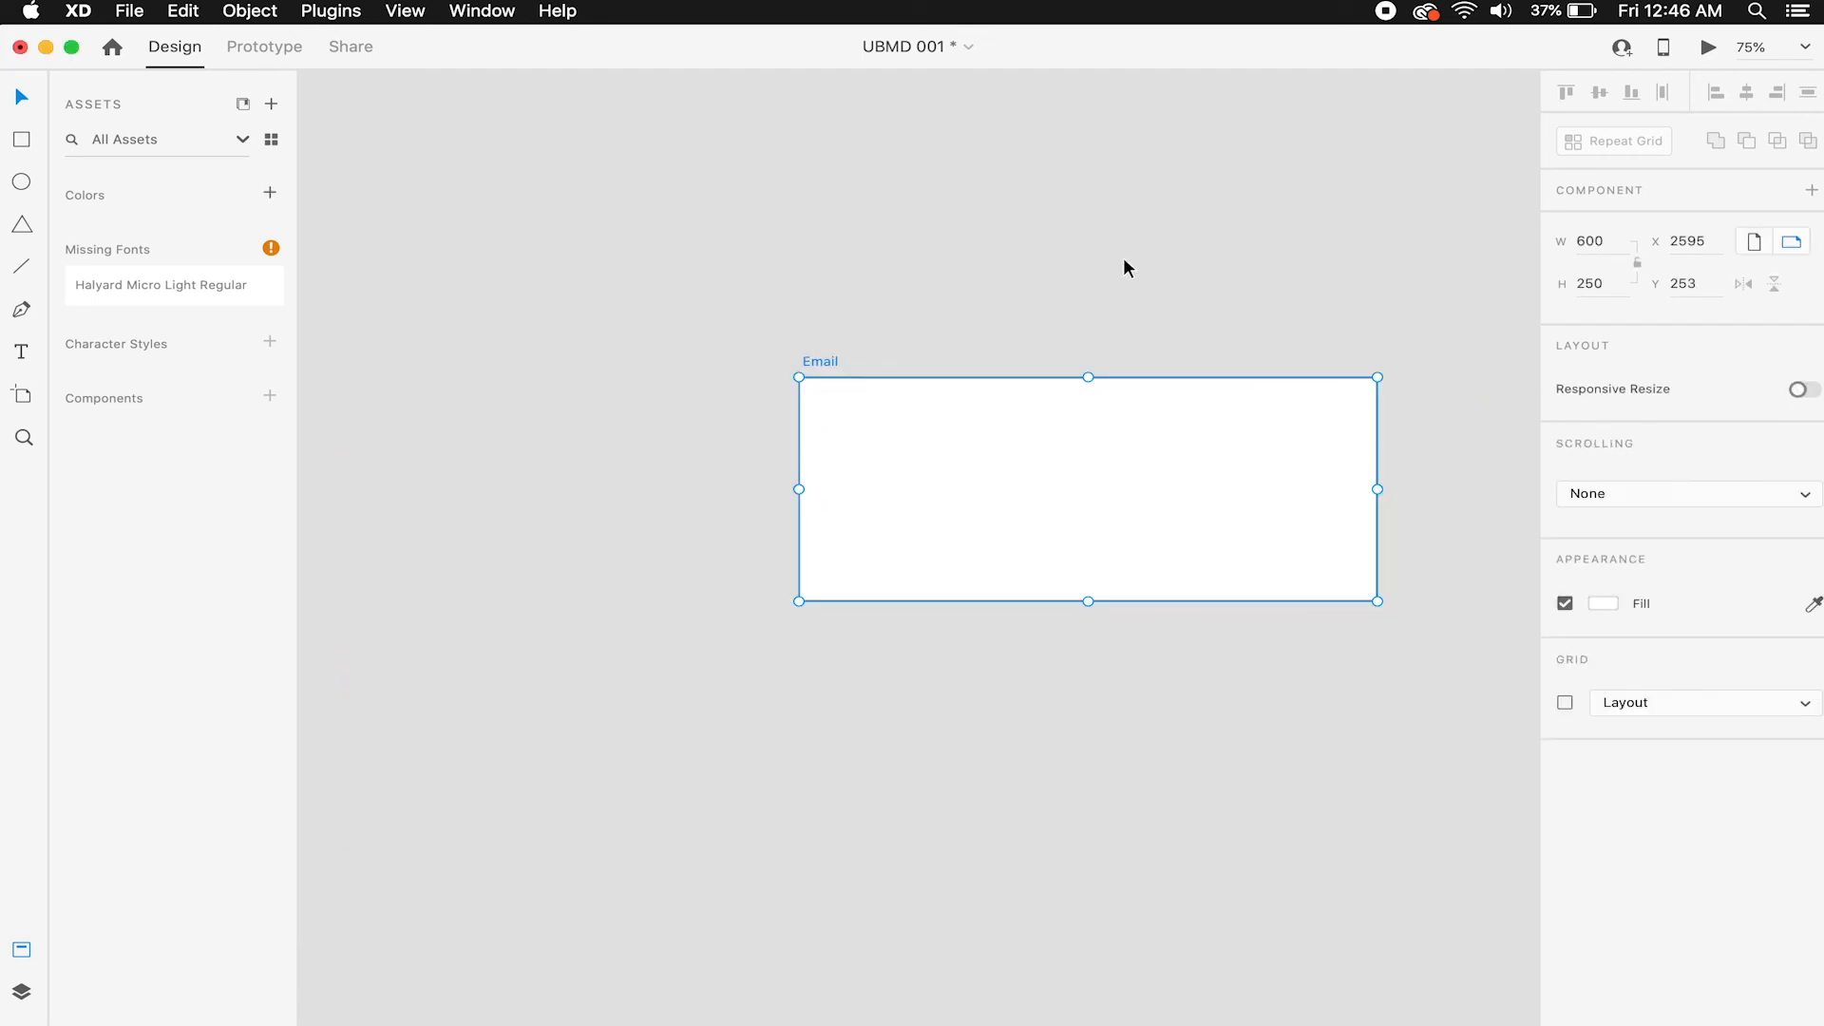
Paste the copied cream shape and beach photo onto the Email artboard.
click(1113, 362)
click(1106, 414)
key(super+v)
scroll(1096, 457, right, 2)
scroll(1097, 458, down, 3)
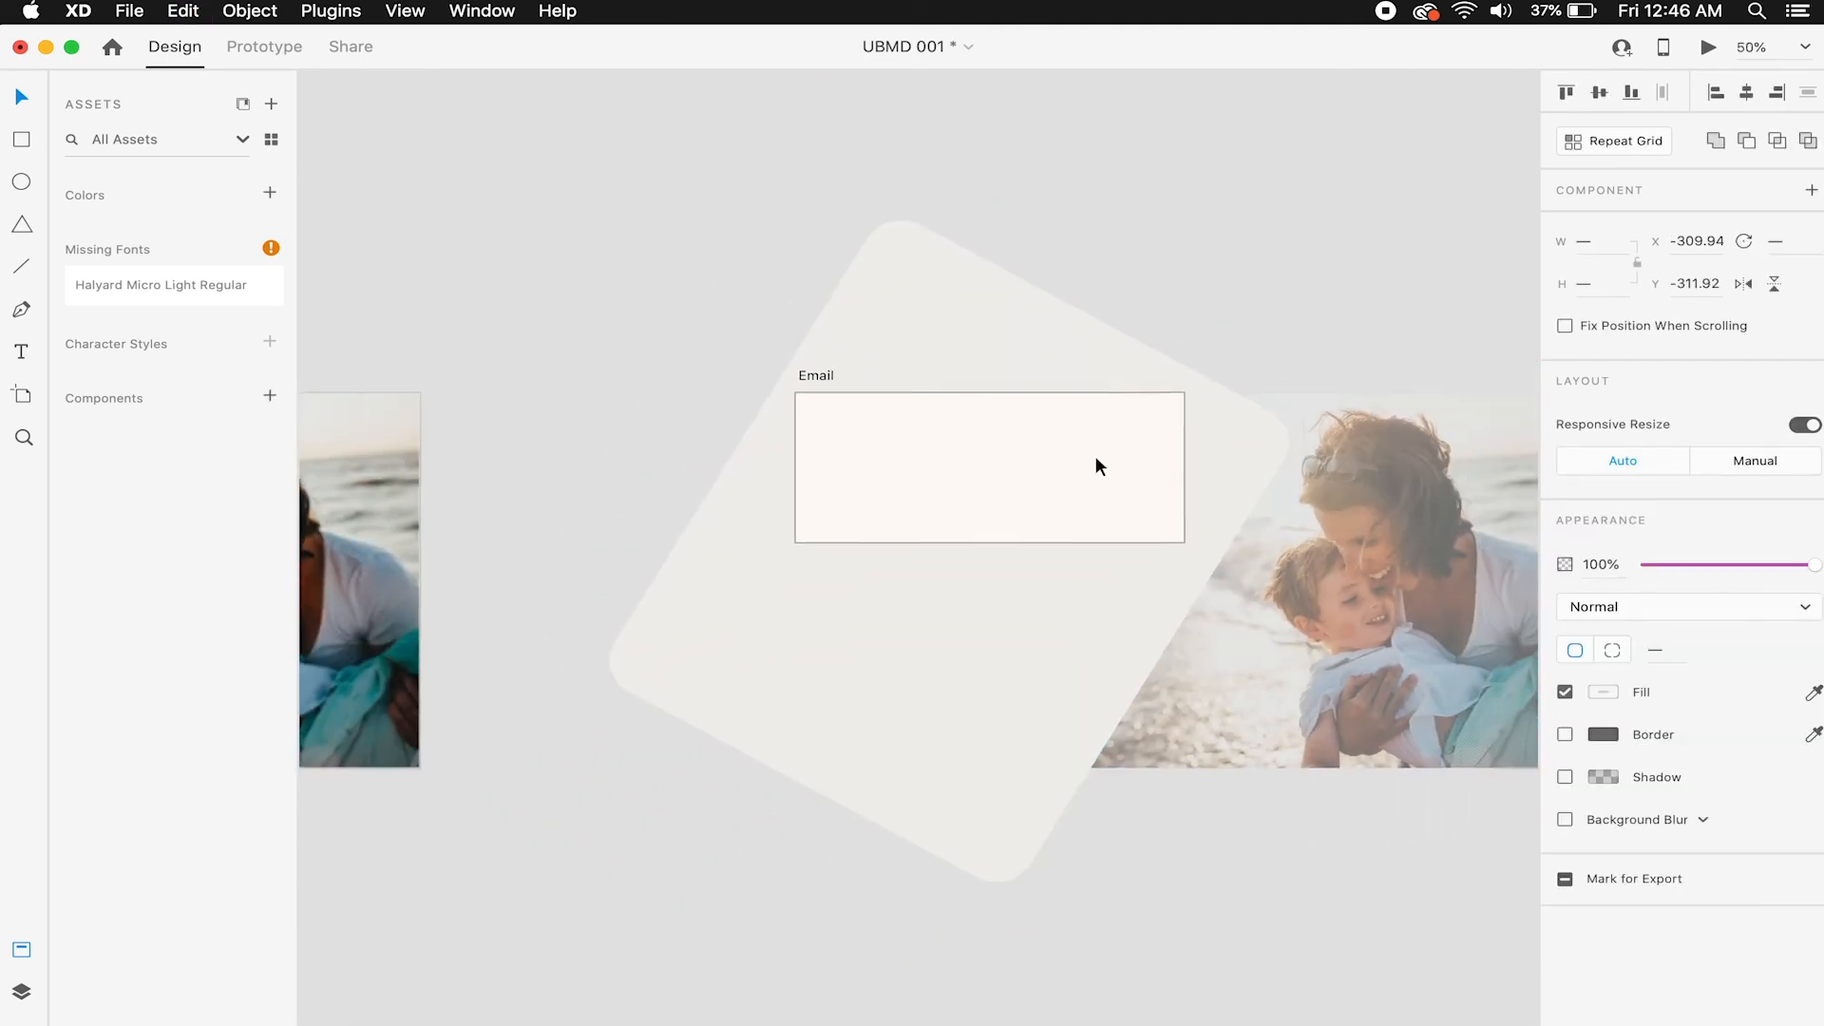
scroll(1096, 457, right, 2)
scroll(1095, 458, down, 2)
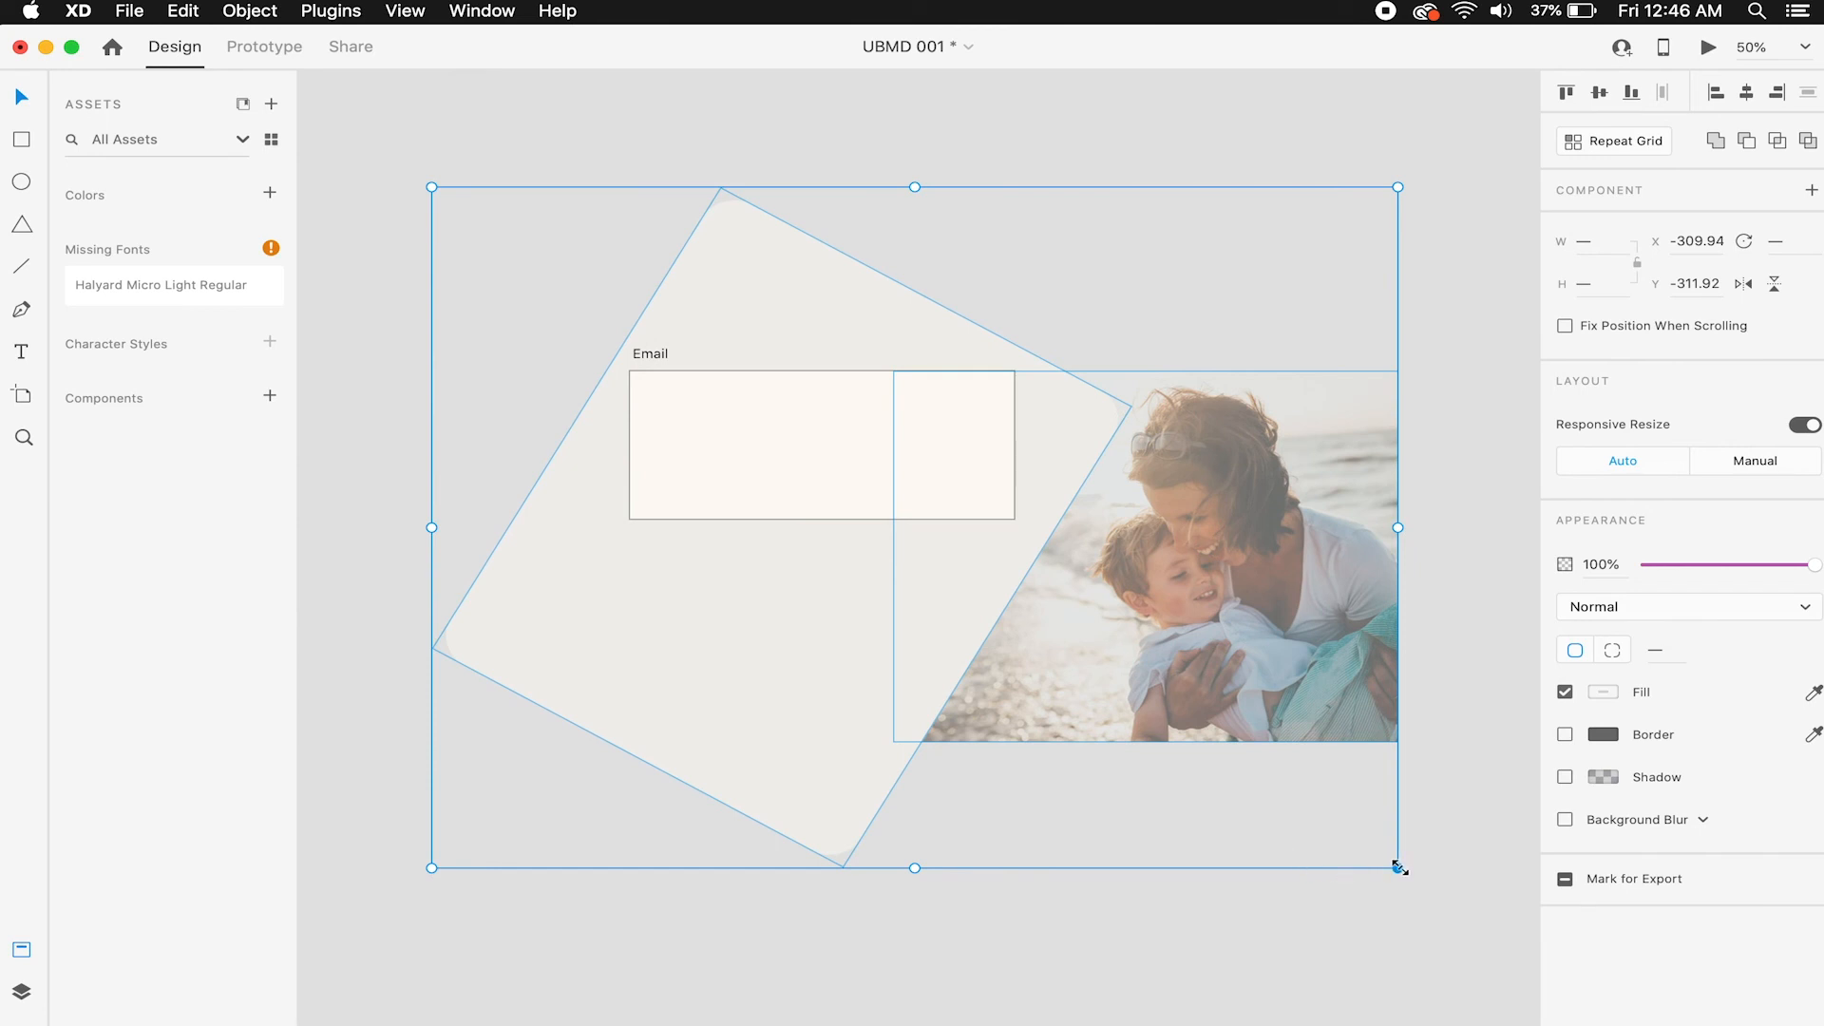
Scale the pasted shape and photo down proportionally, the photo to about 475 by 379, and position them to fill the Email artboard.
drag(1397, 867, 1016, 640)
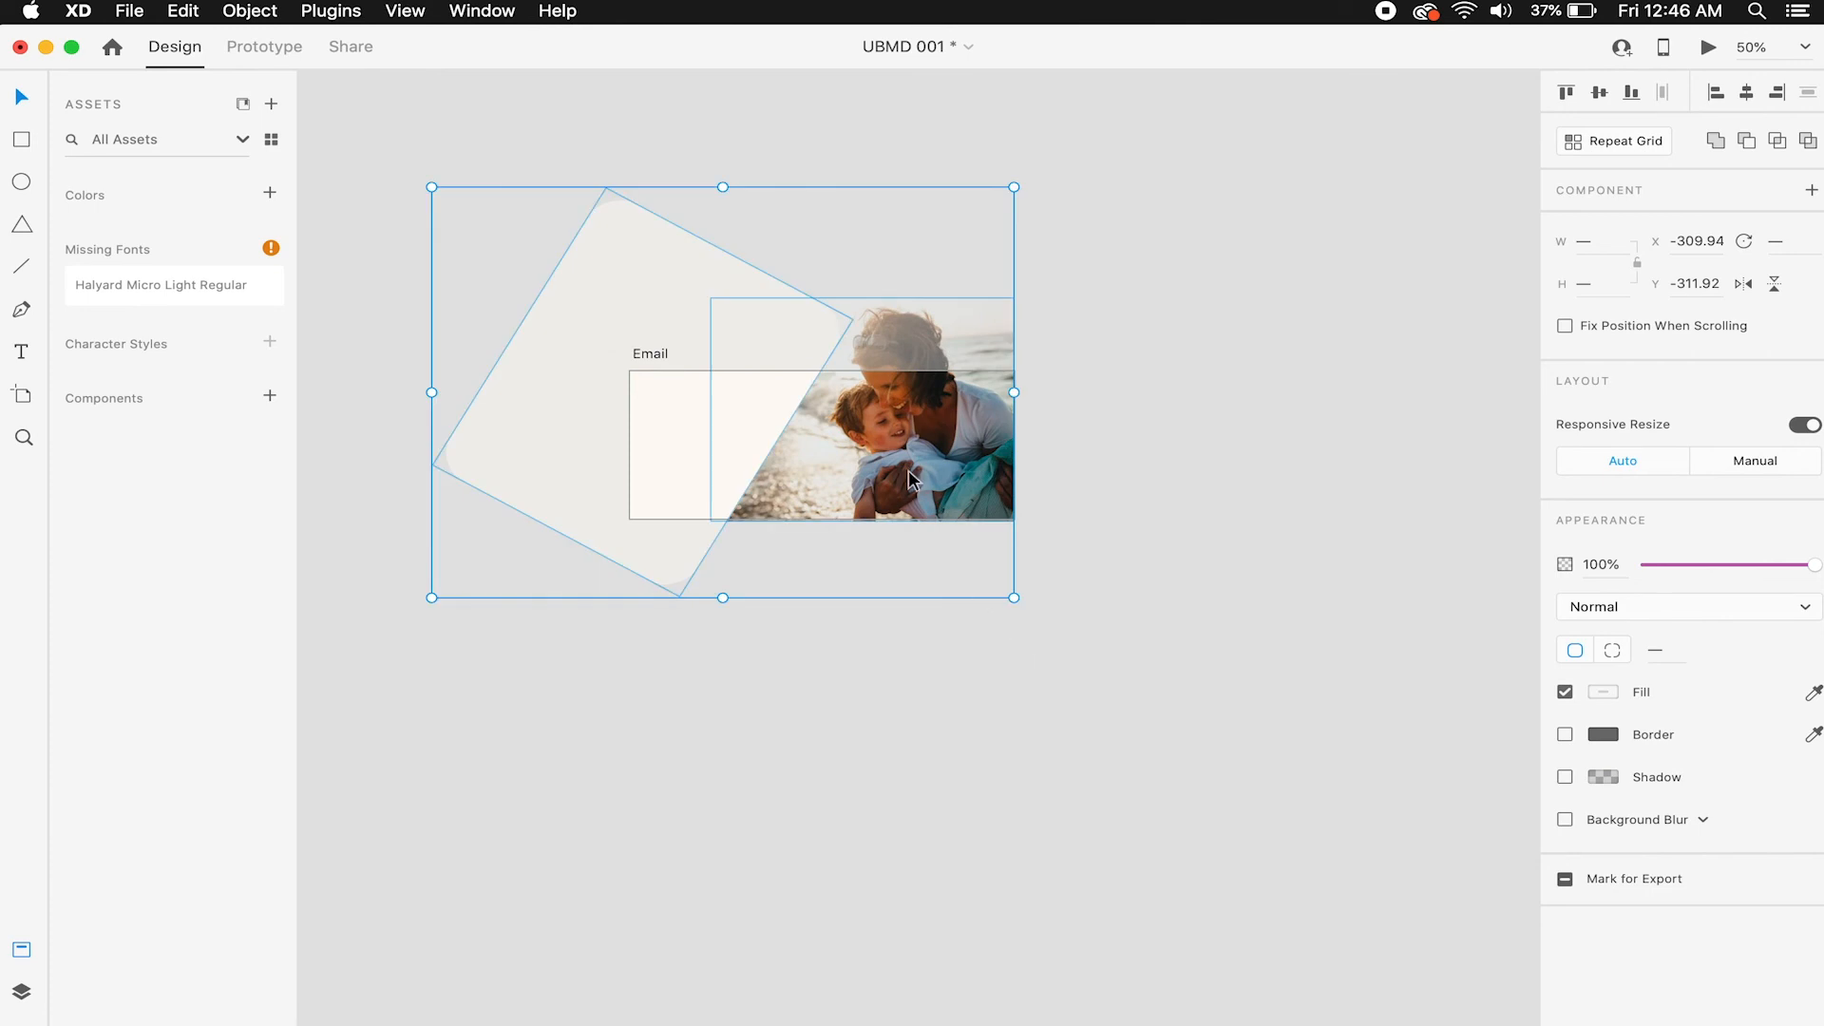
drag(917, 481, 958, 520)
click(956, 595)
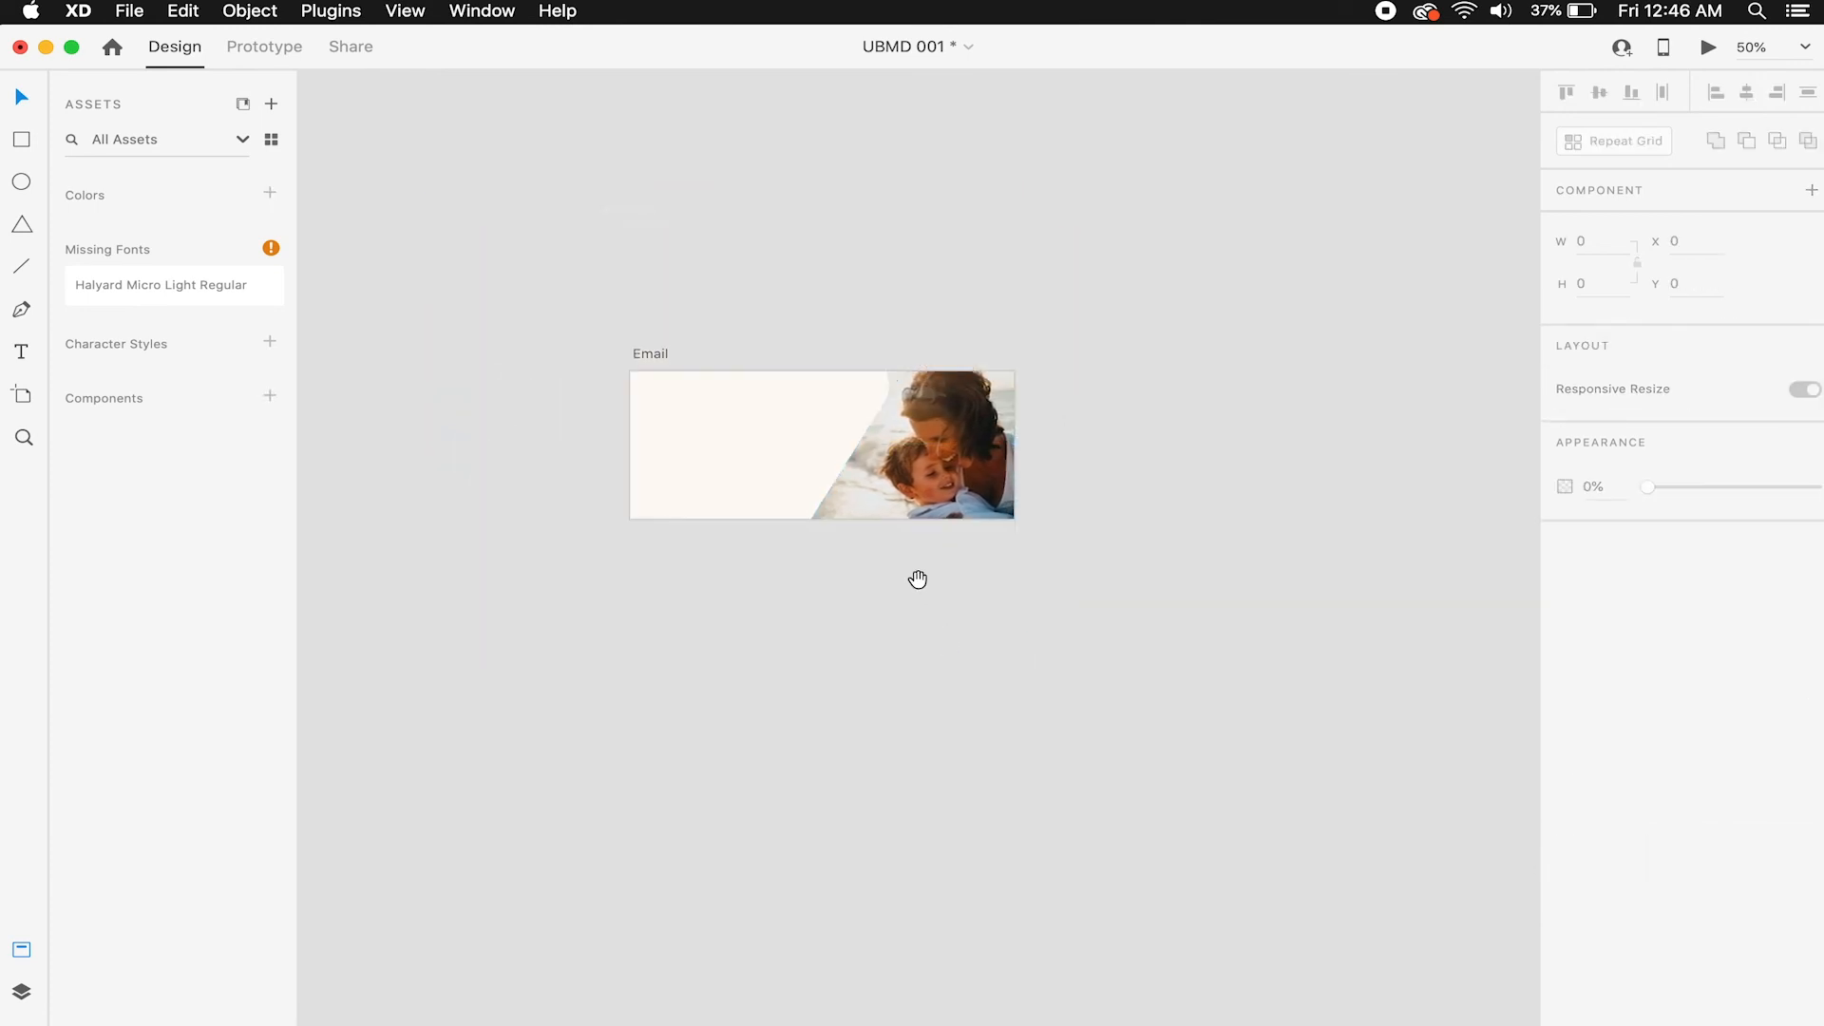
super+click(889, 527)
double_click(1015, 399)
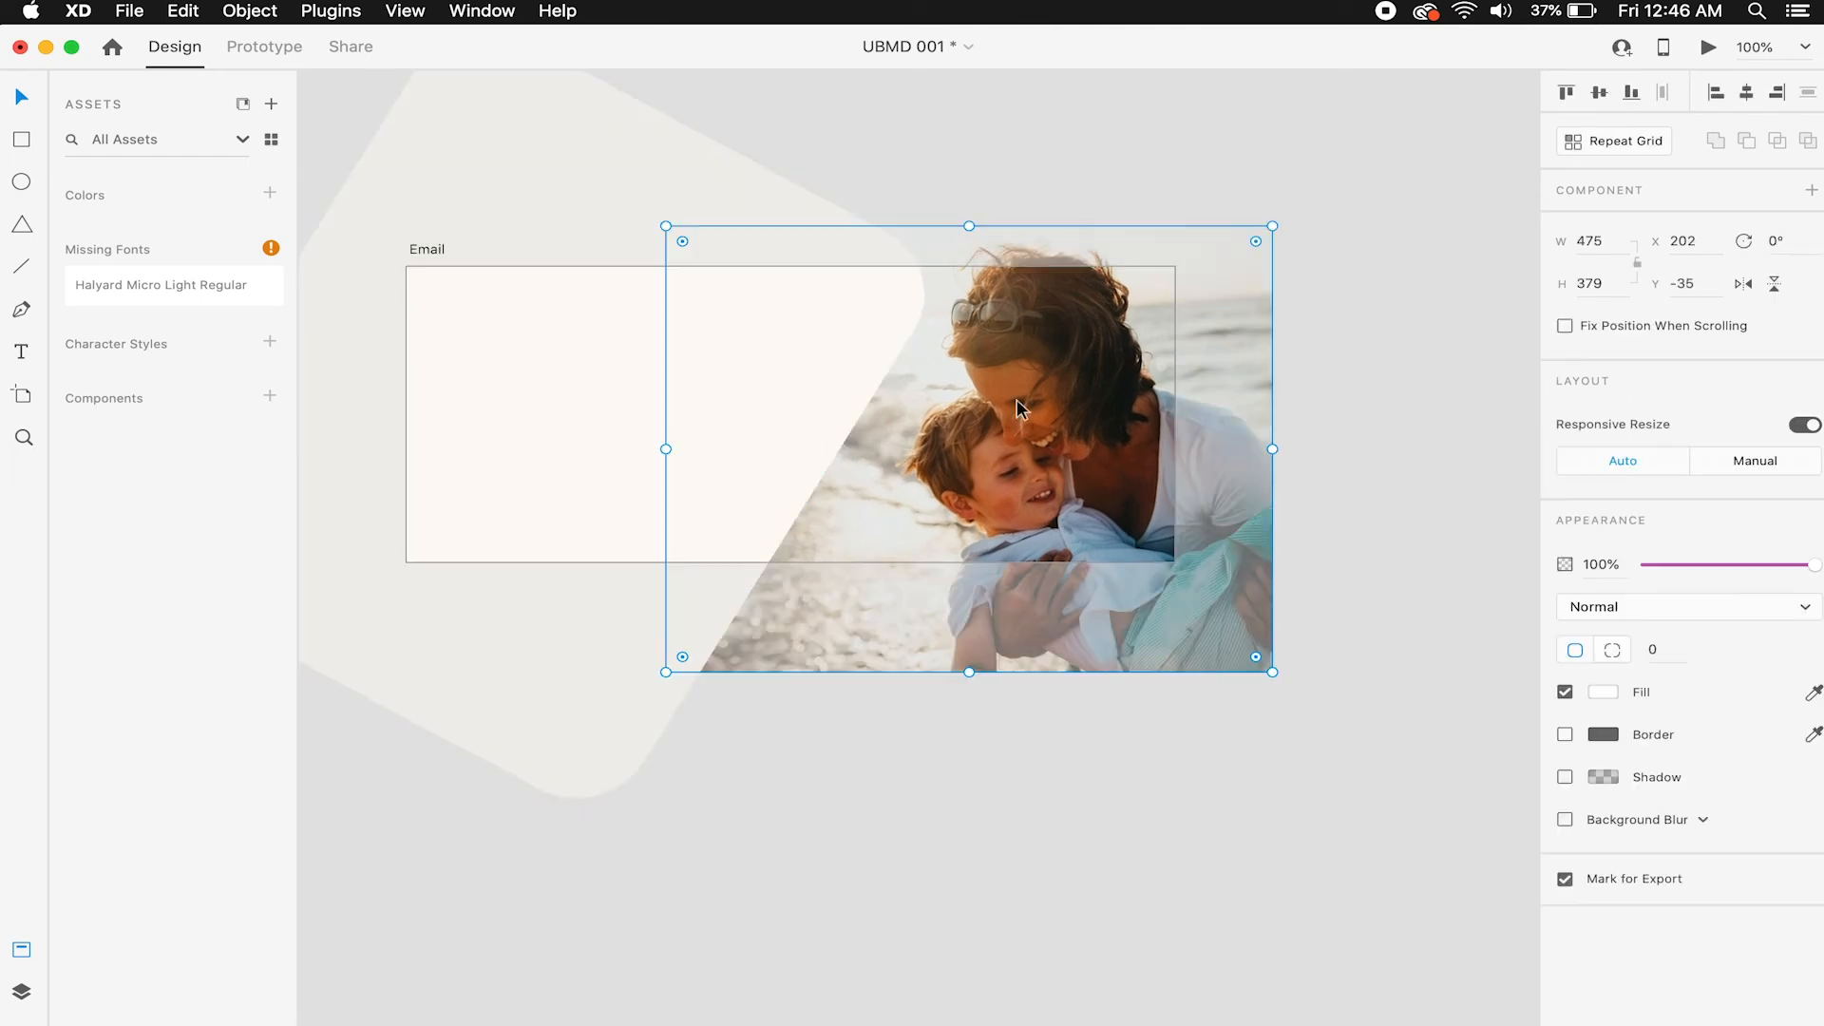
drag(1007, 385, 1012, 406)
key(super+z)
Move the cream shape and photo together slightly down on the Email artboard, placing the photo at Y -21.
click(860, 321)
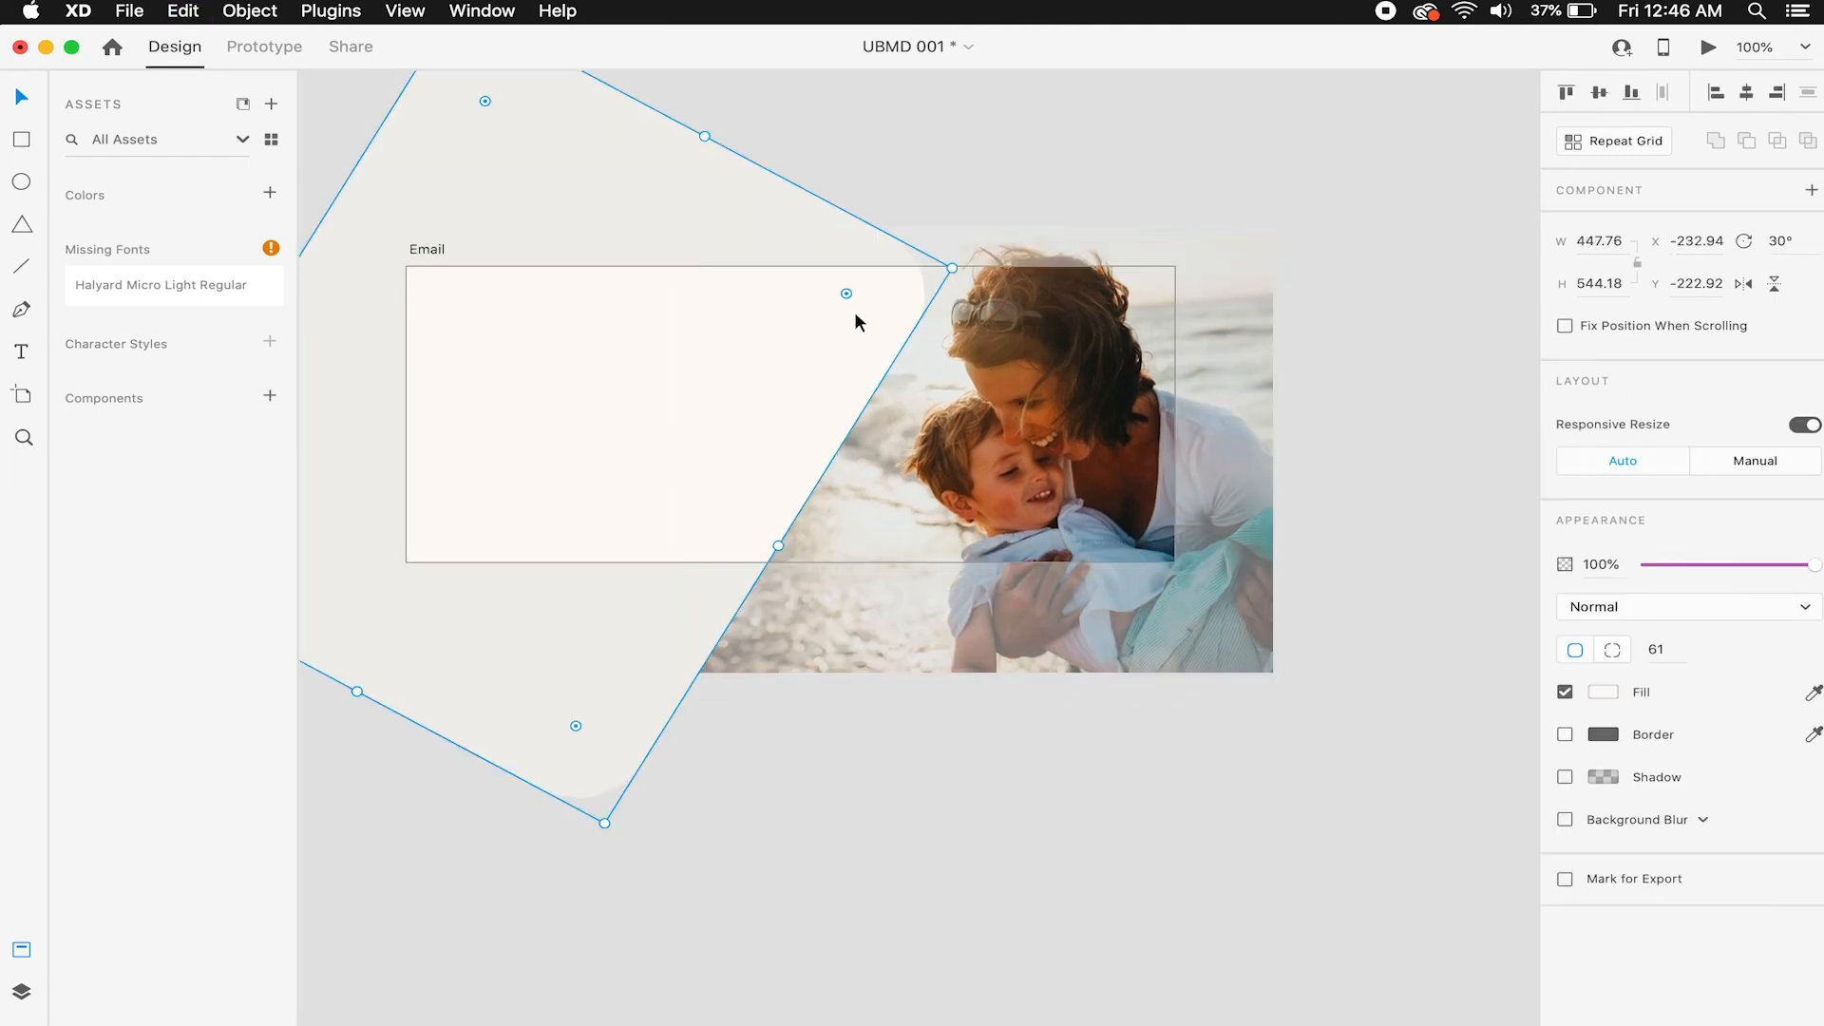
click(994, 202)
double_click(882, 302)
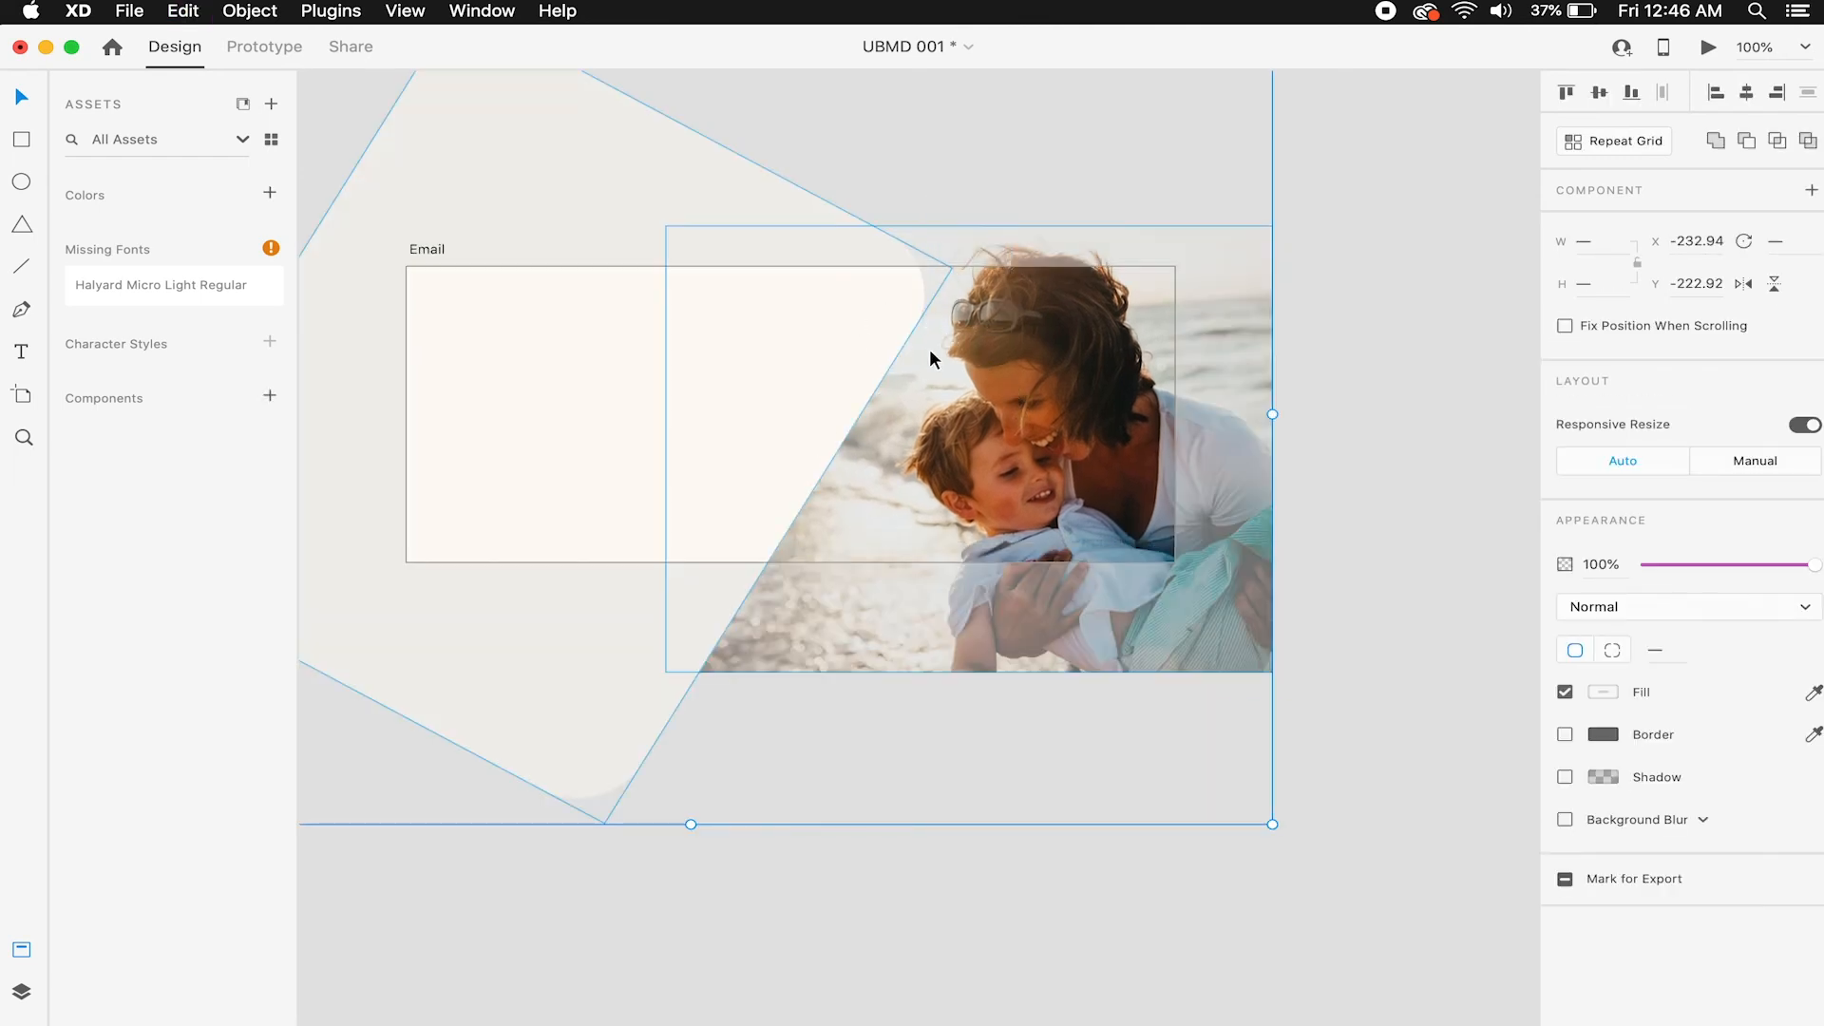
click(1032, 236)
Scale the beach photo down inside its frame on the Email artboard, keeping the frame's size.
double_click(1038, 288)
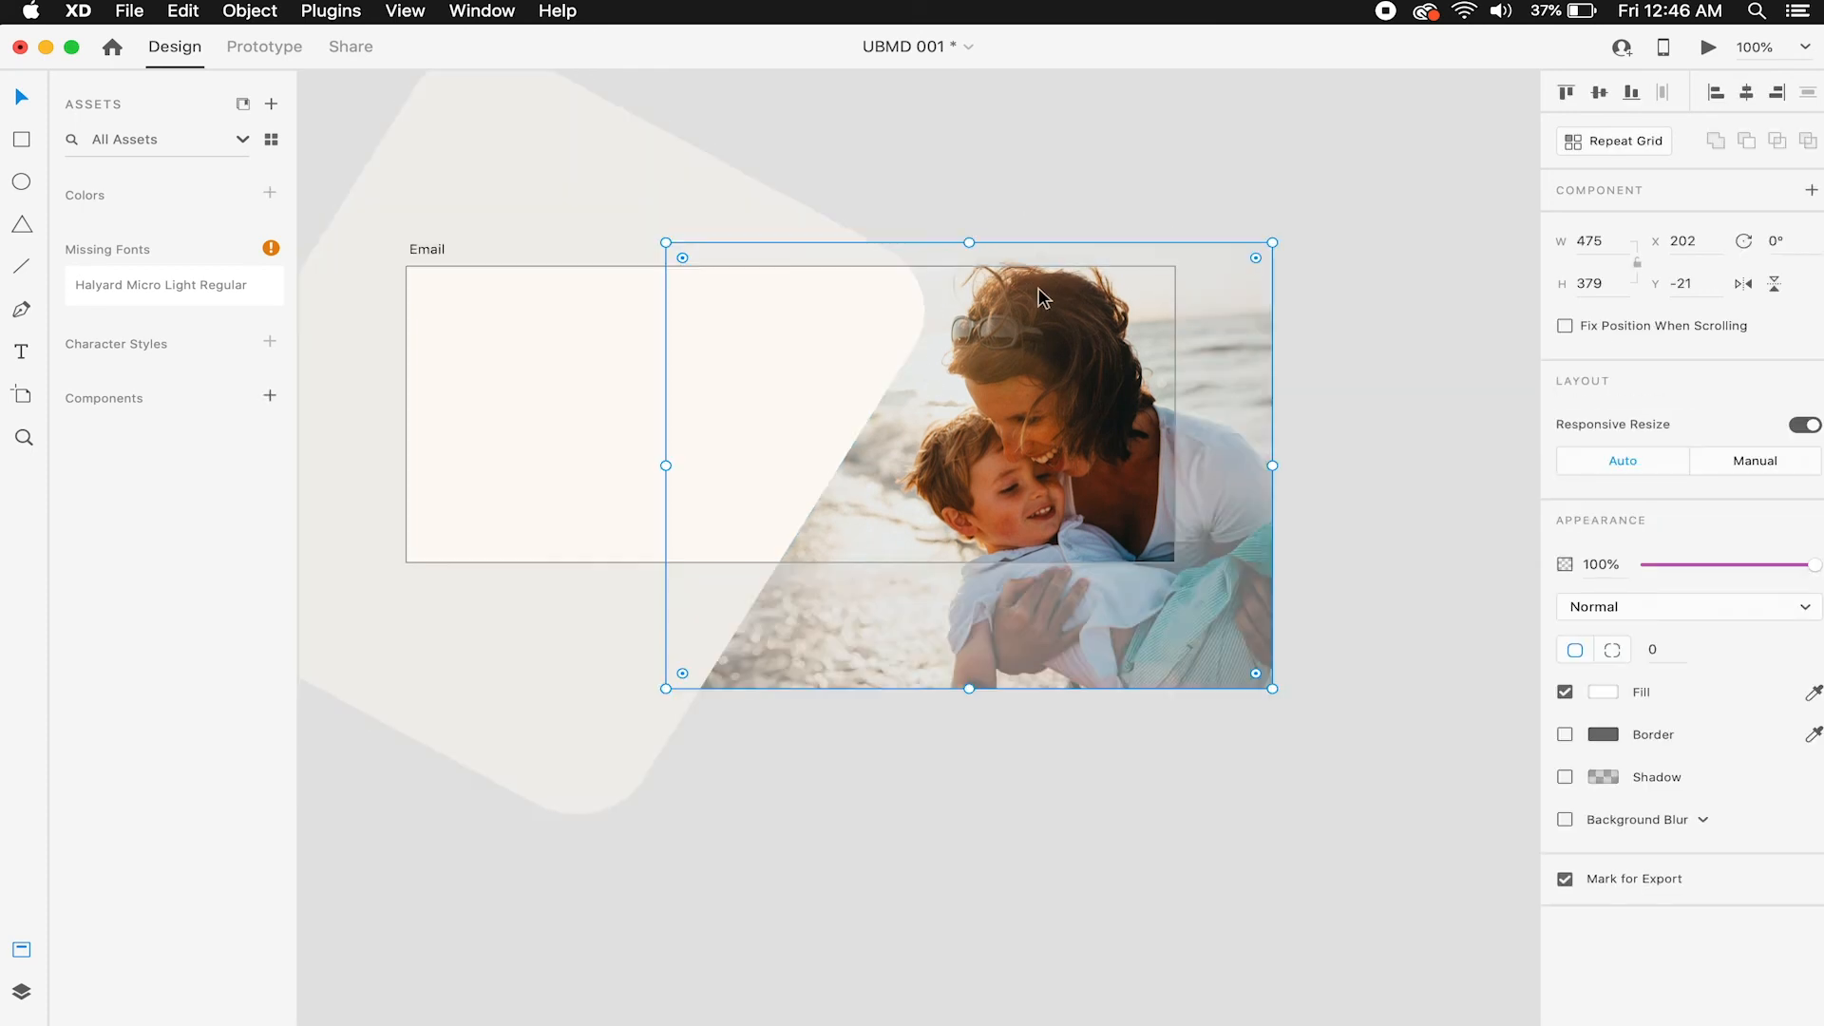
double_click(1038, 288)
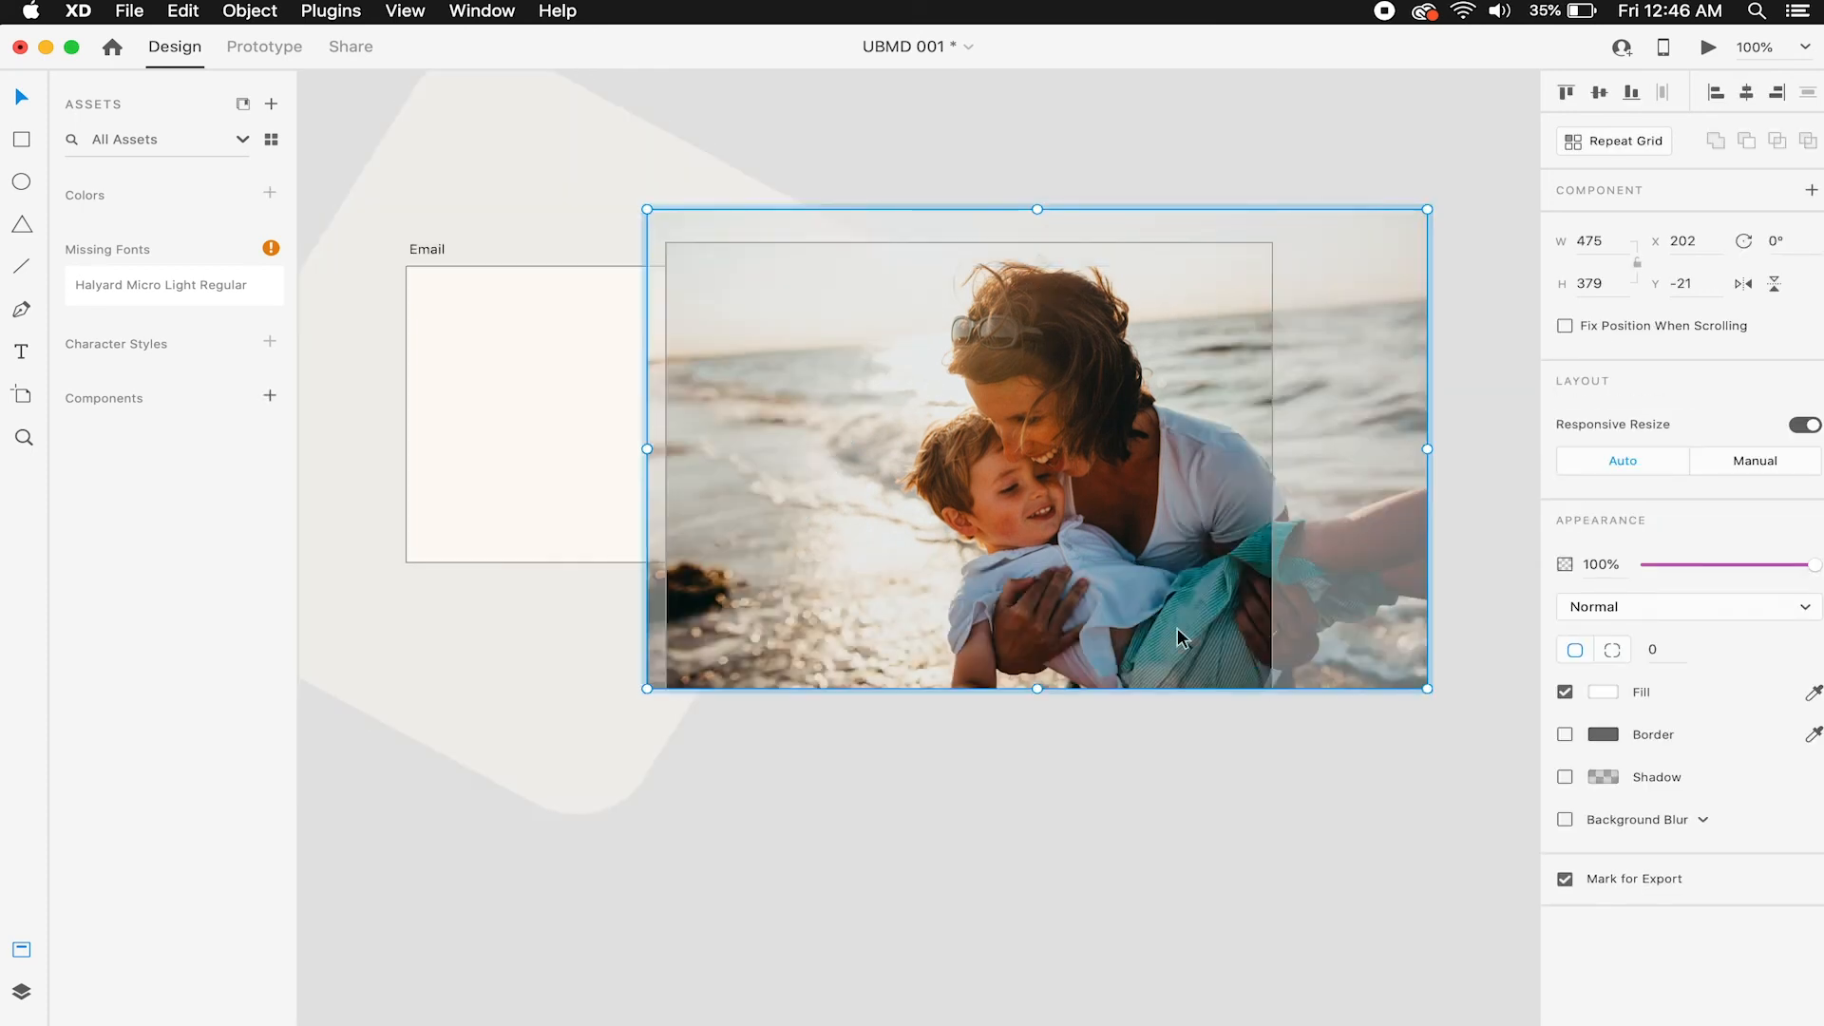
drag(1427, 689, 1251, 608)
click(1381, 541)
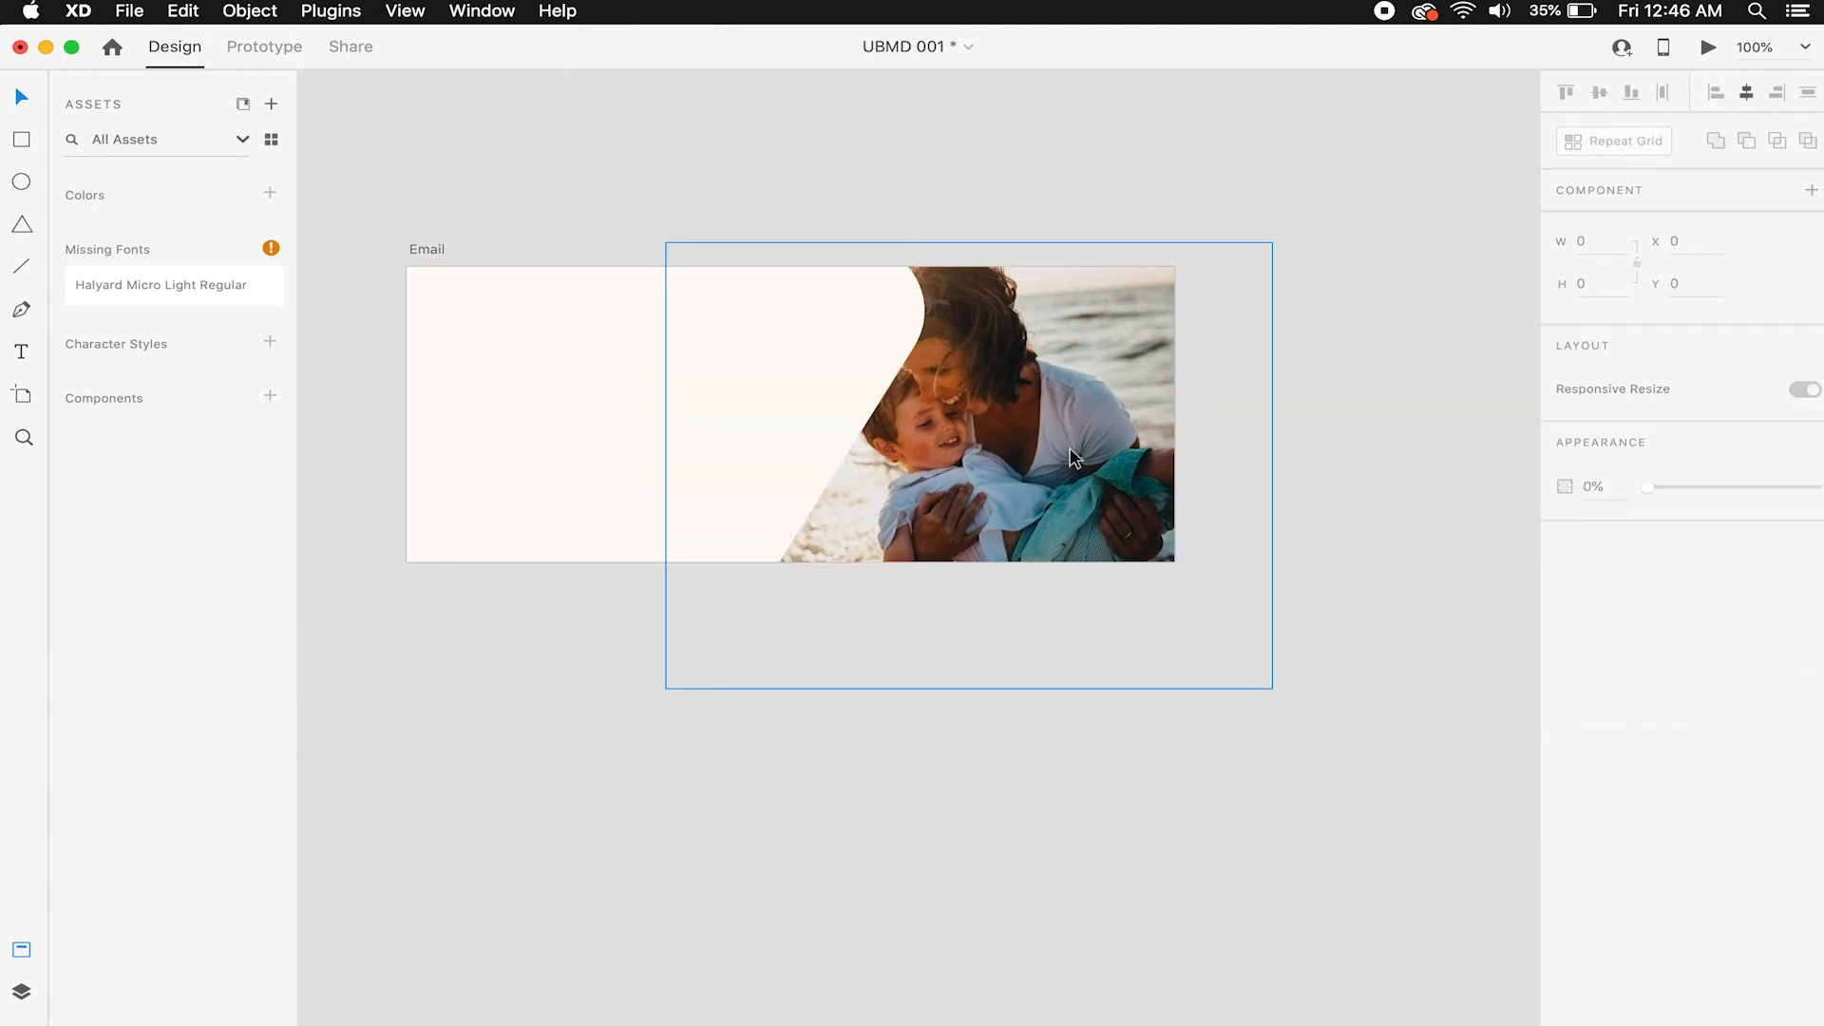
Shift the beach photo to the right inside its Email frame, clear of the cream shape, and nudge it slightly back left.
double_click(1075, 456)
drag(956, 439, 1037, 440)
click(1403, 446)
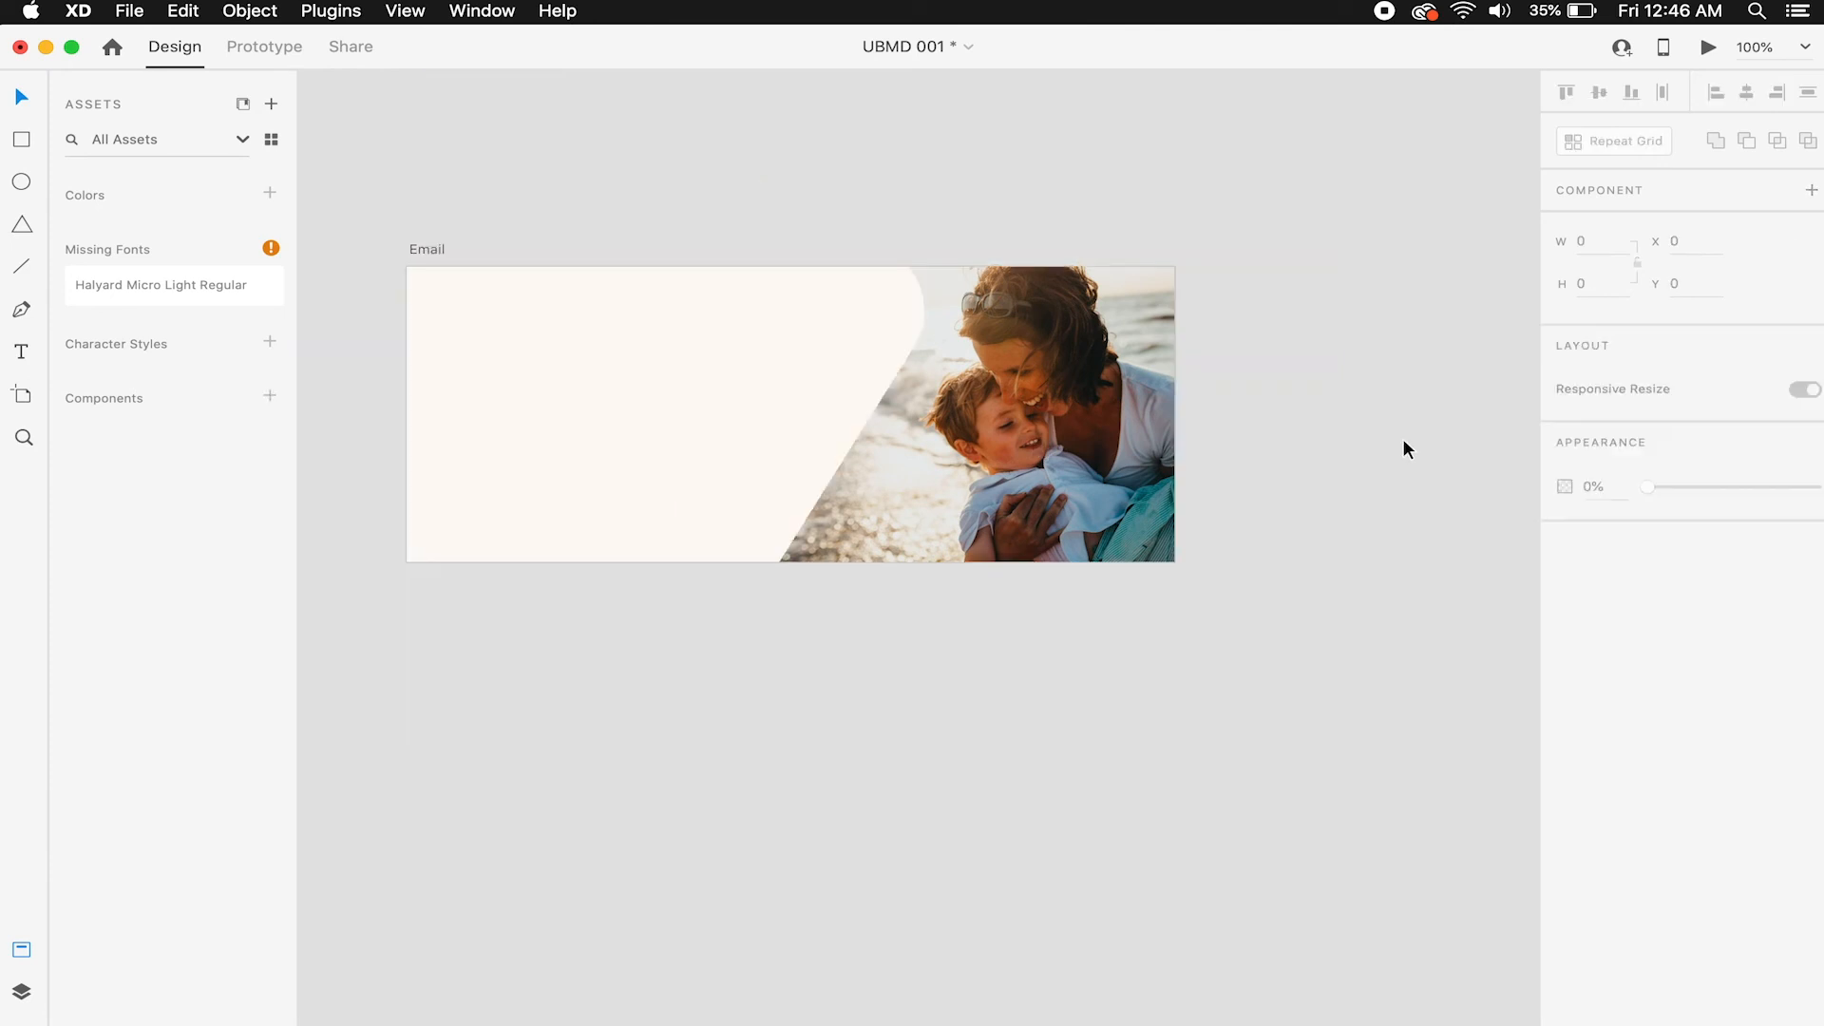
double_click(1150, 437)
key(shift+Left)
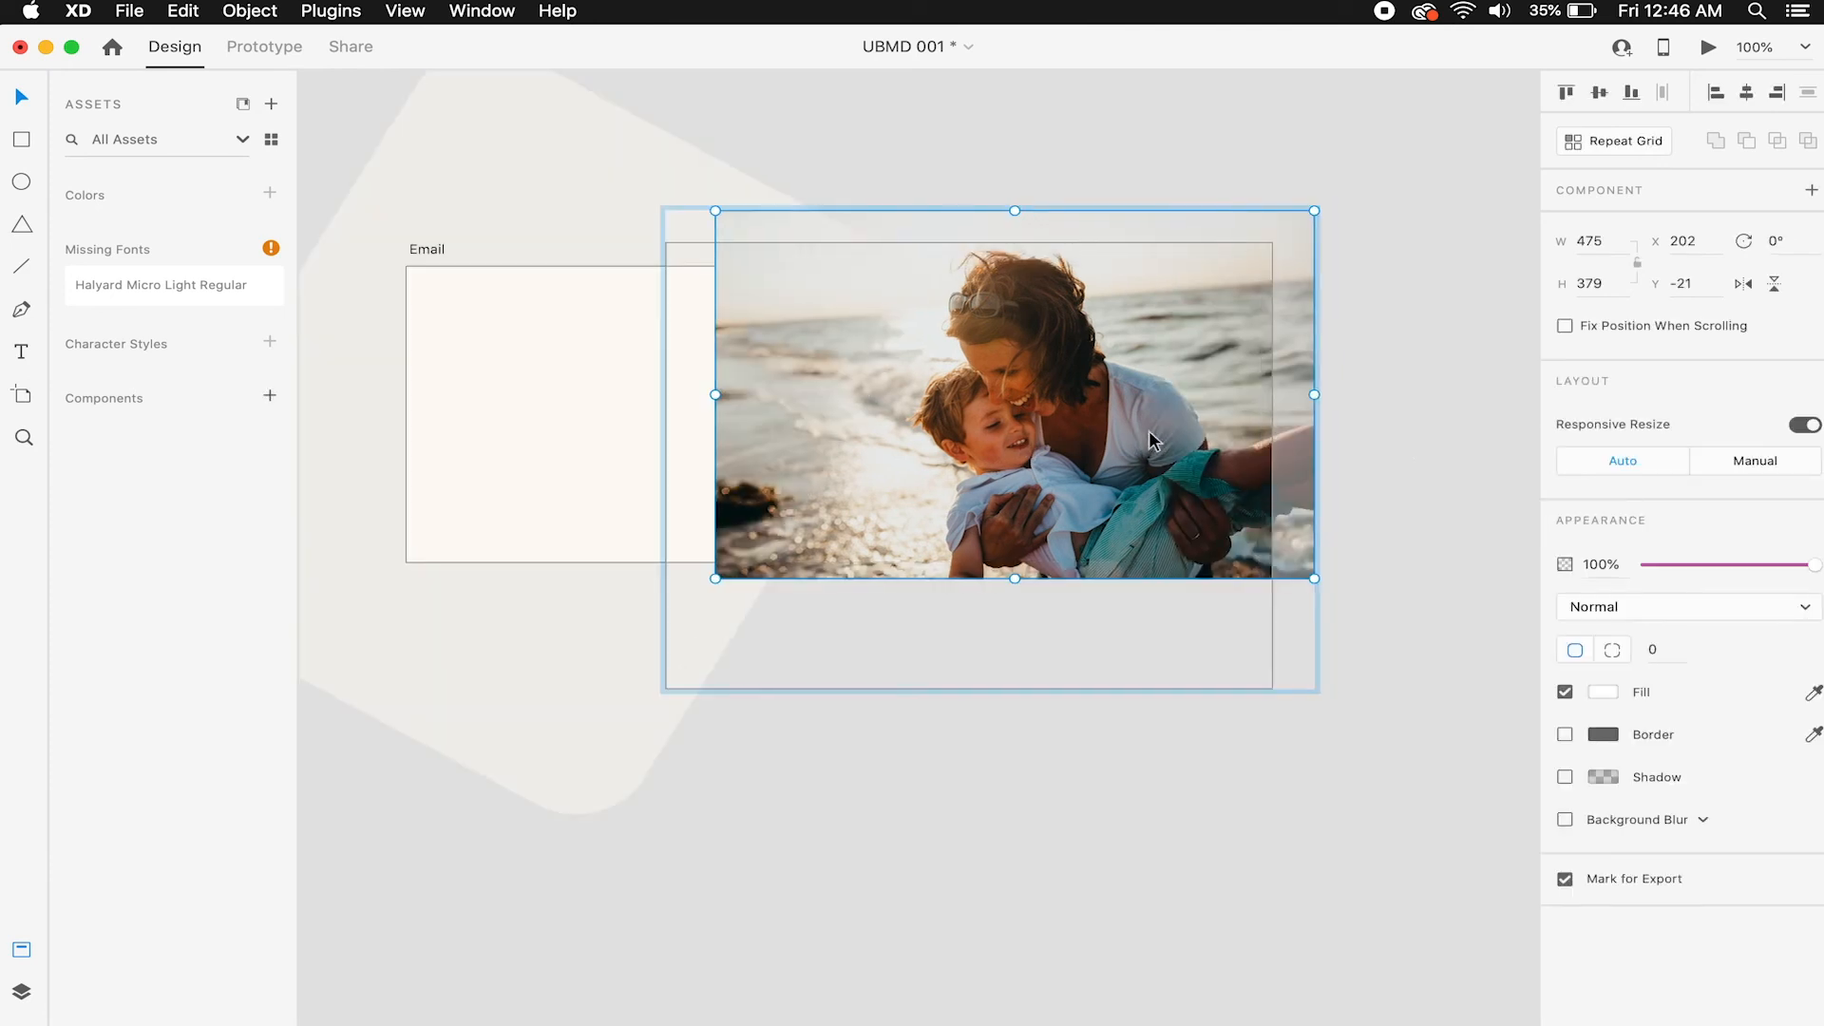
key(Escape)
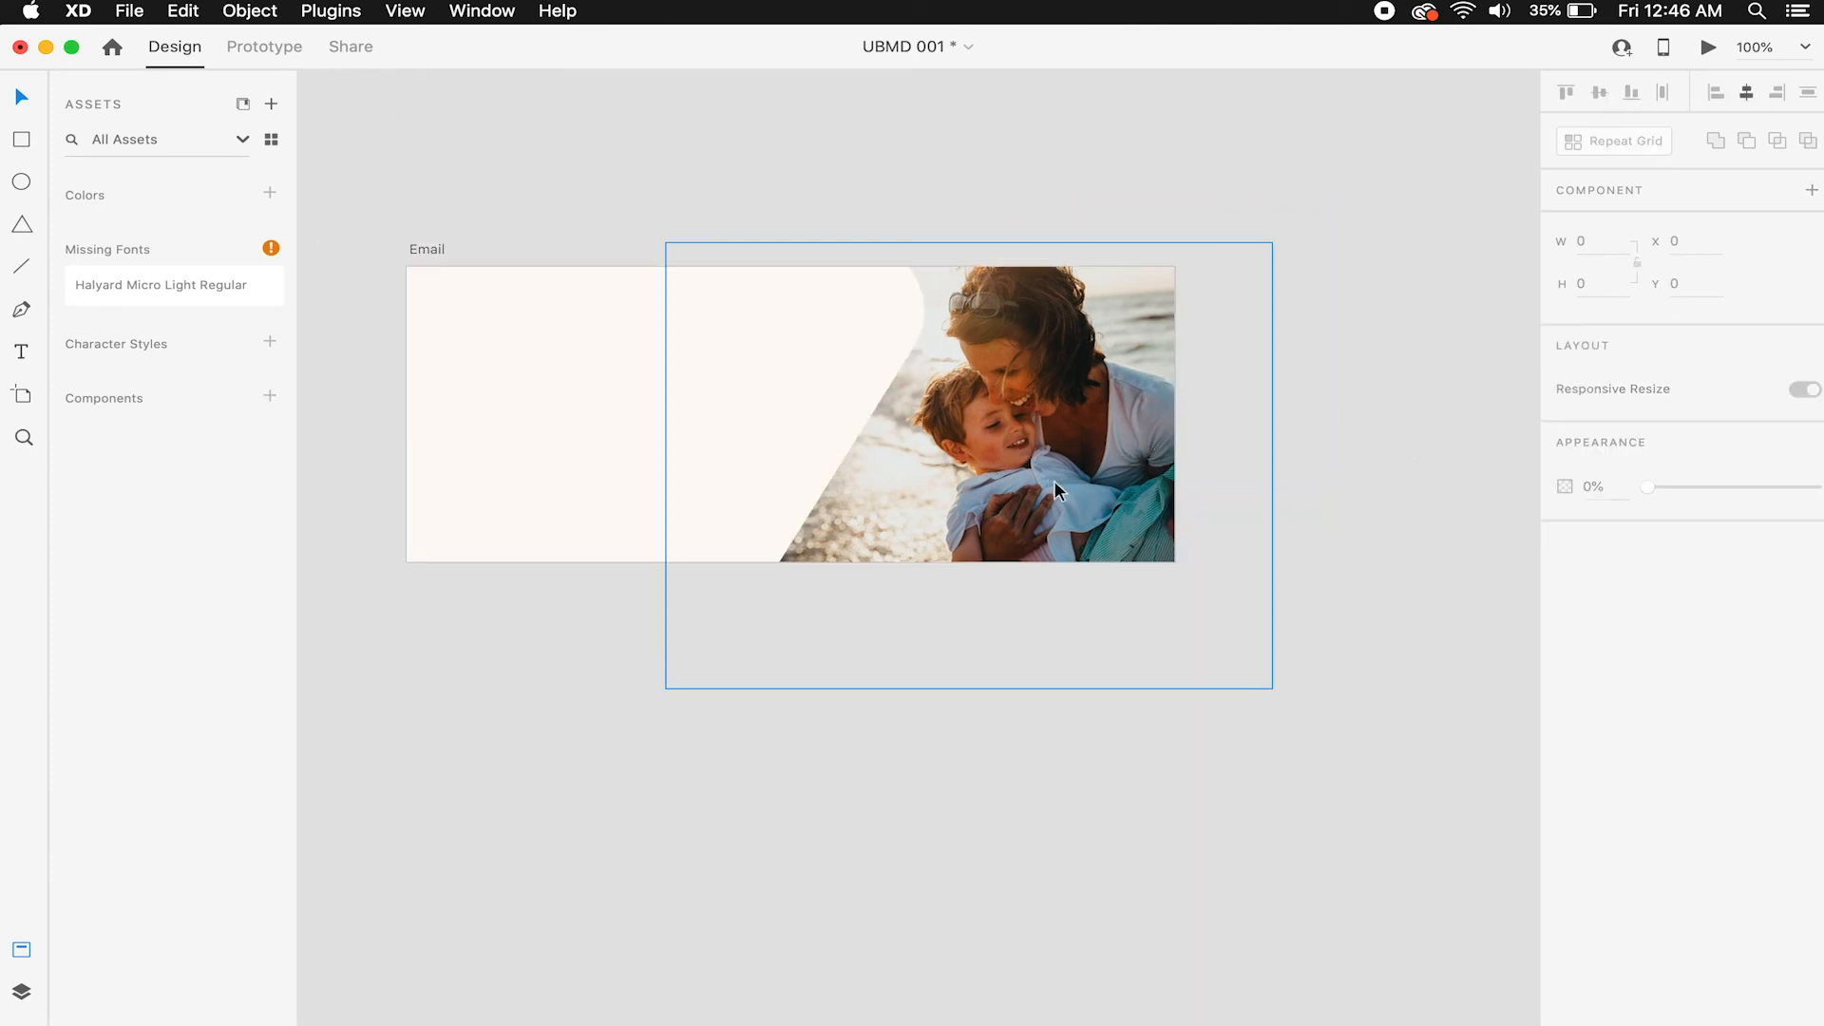
double_click(1053, 482)
click(1008, 822)
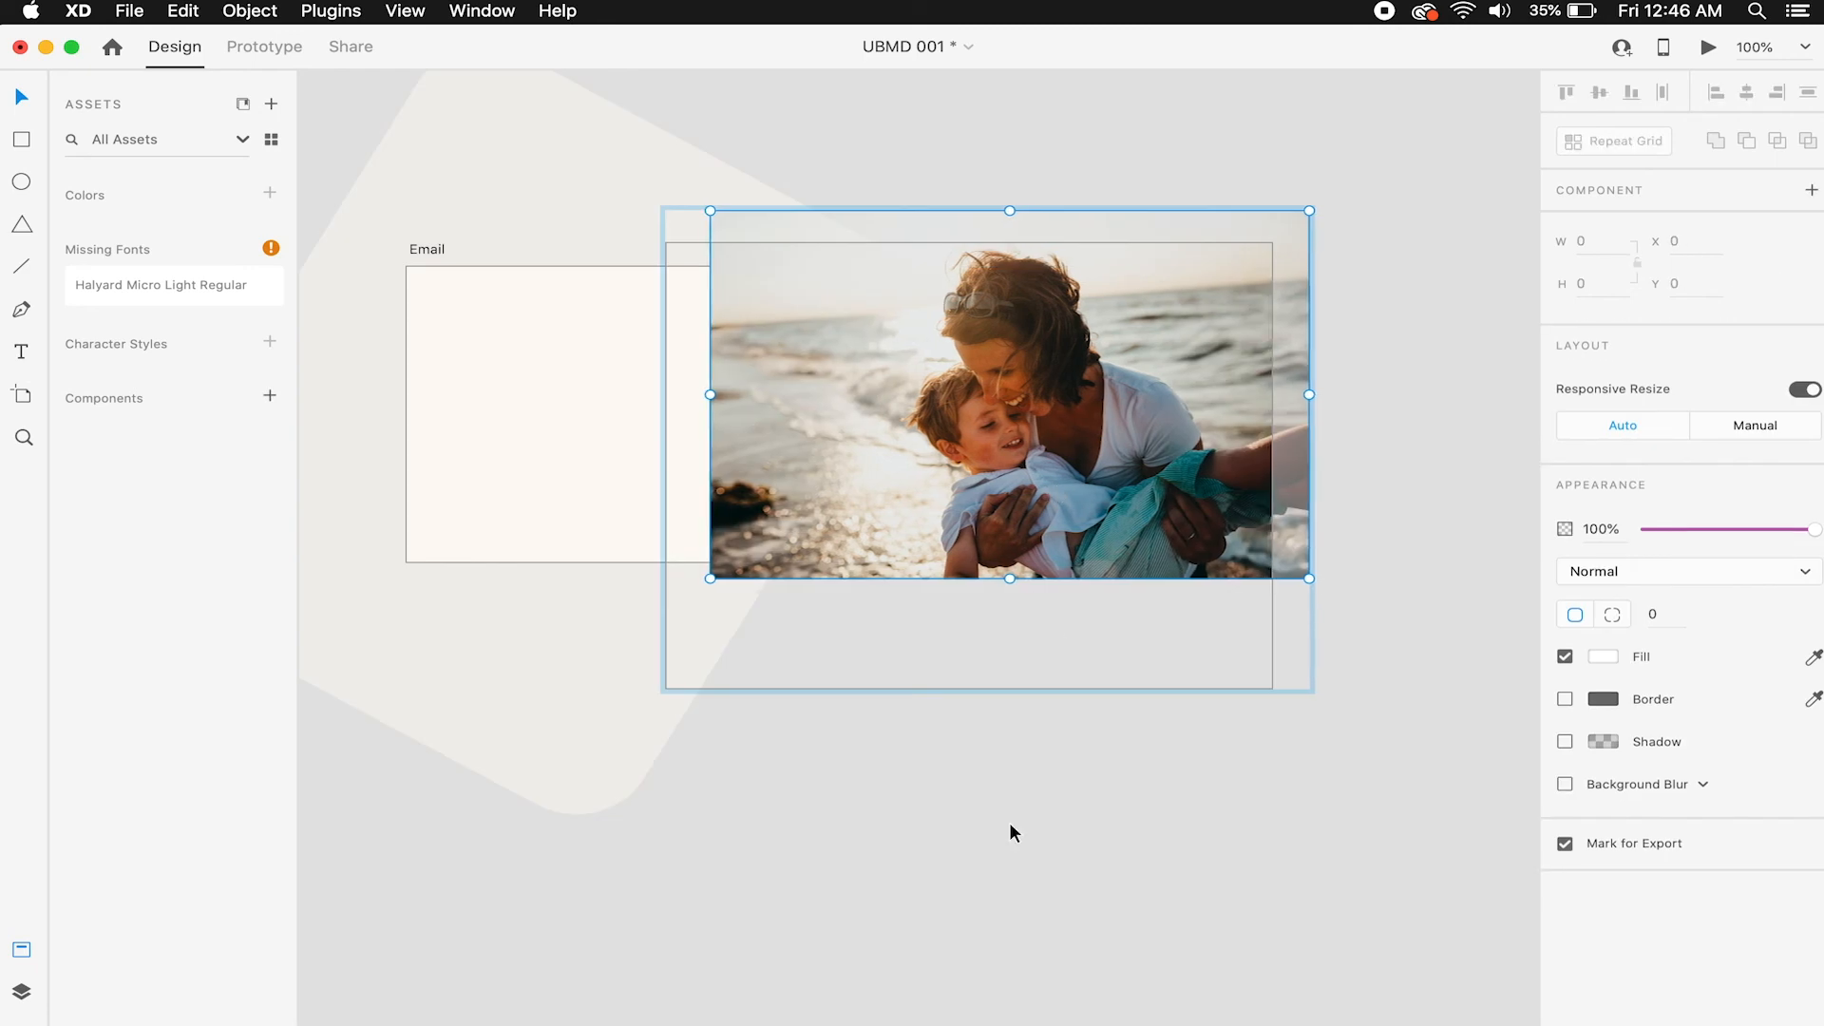
Copy the Humanly logo and the divider line below it from the Social Post and paste them onto the Email artboard.
alt+click(1029, 777)
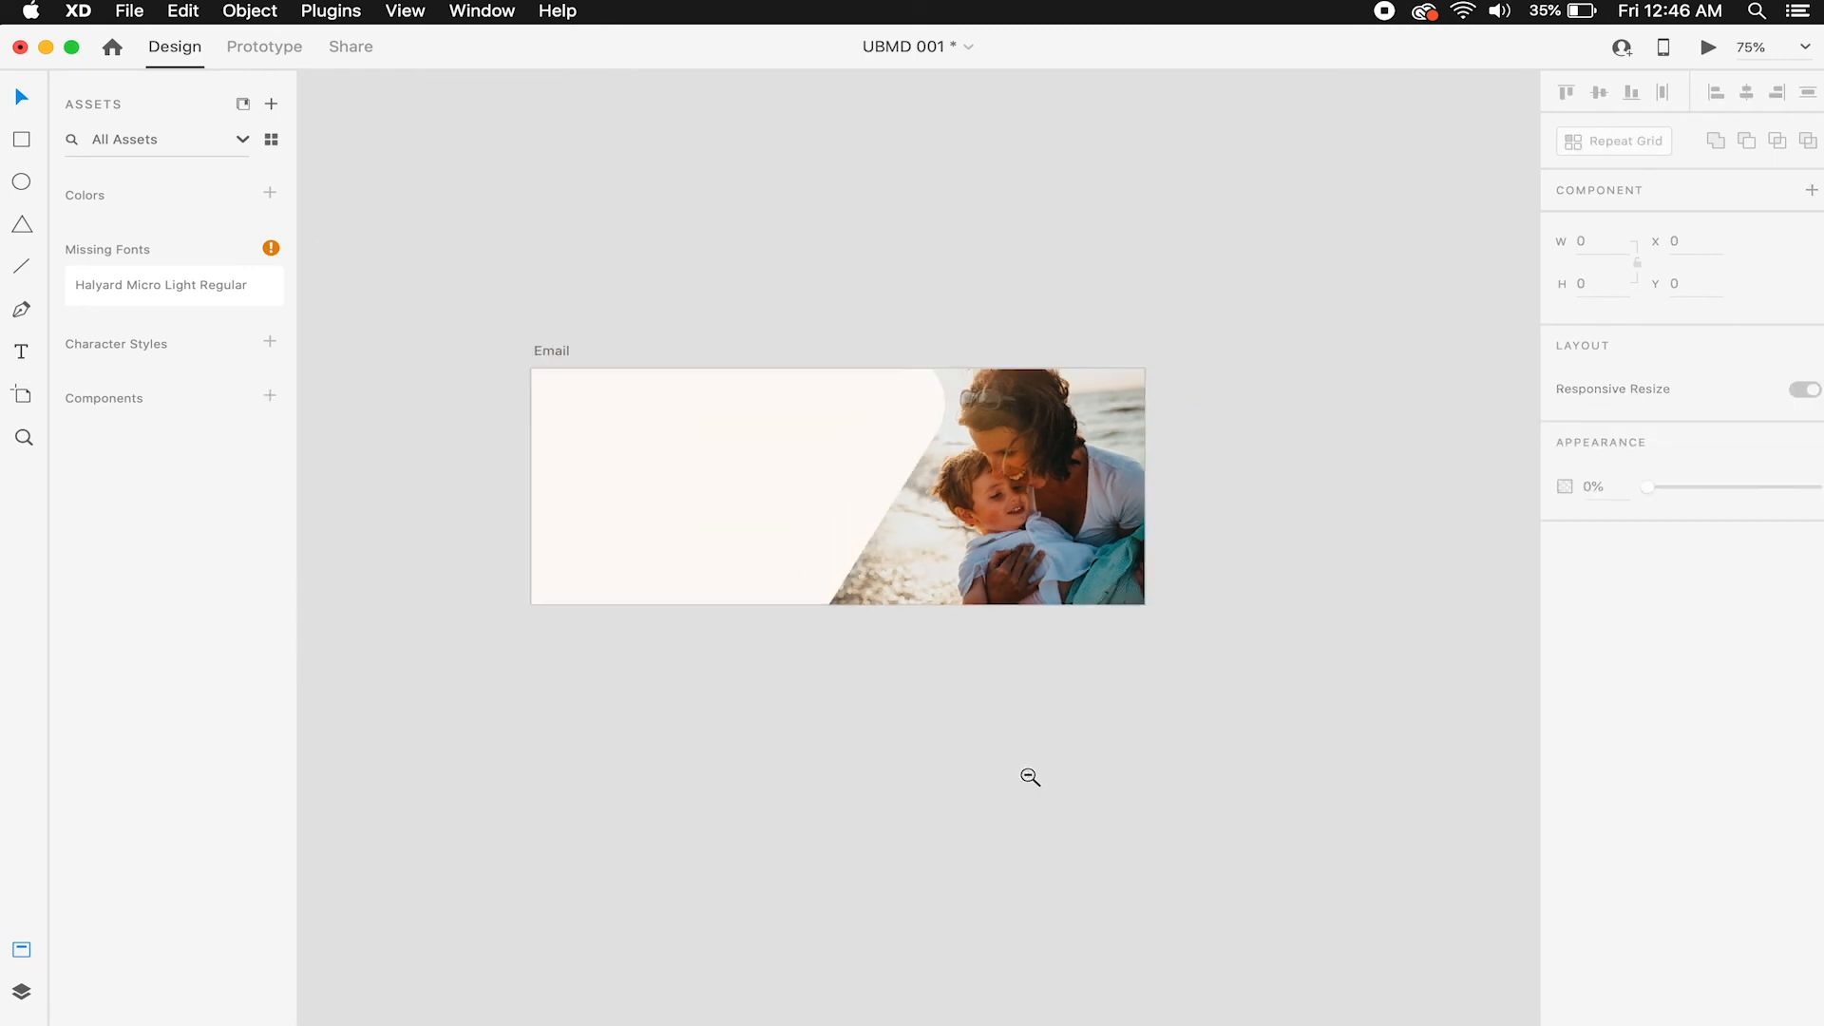
alt+click(991, 602)
click(991, 602)
click(991, 603)
scroll(991, 605, left, 5)
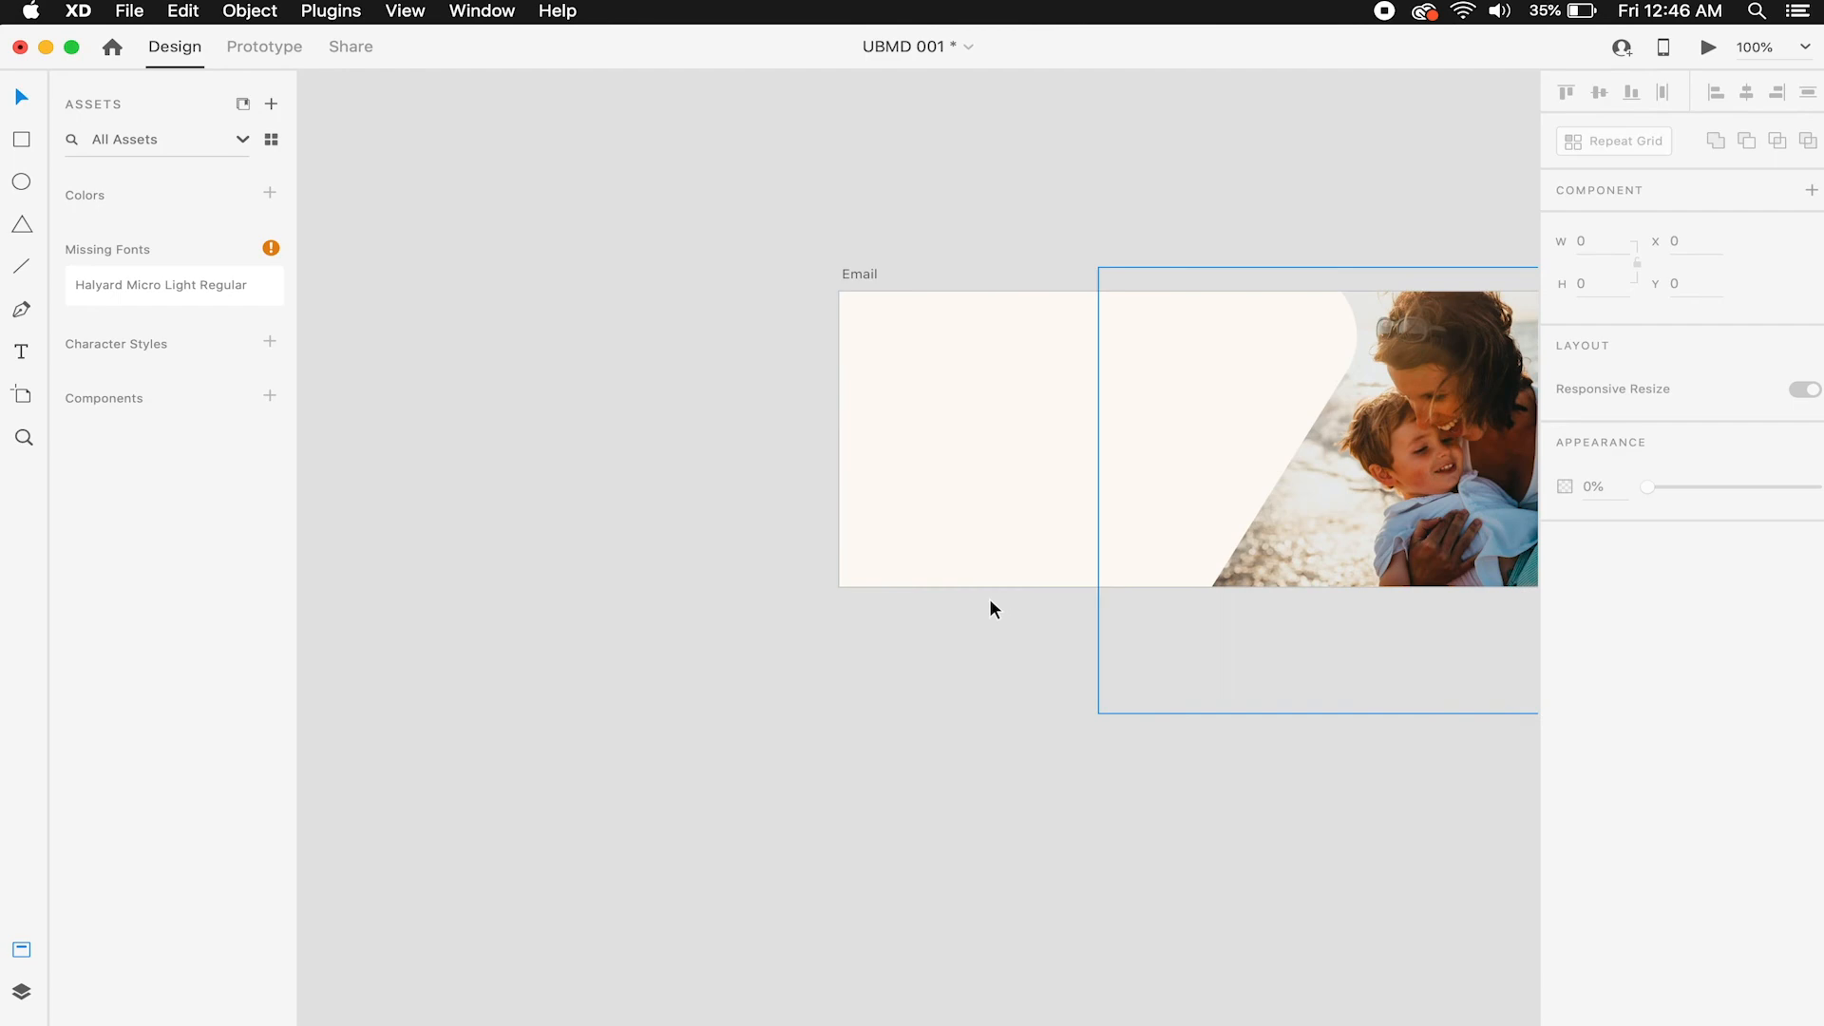
alt+click(1022, 517)
alt+click(1022, 517)
alt+click(1020, 521)
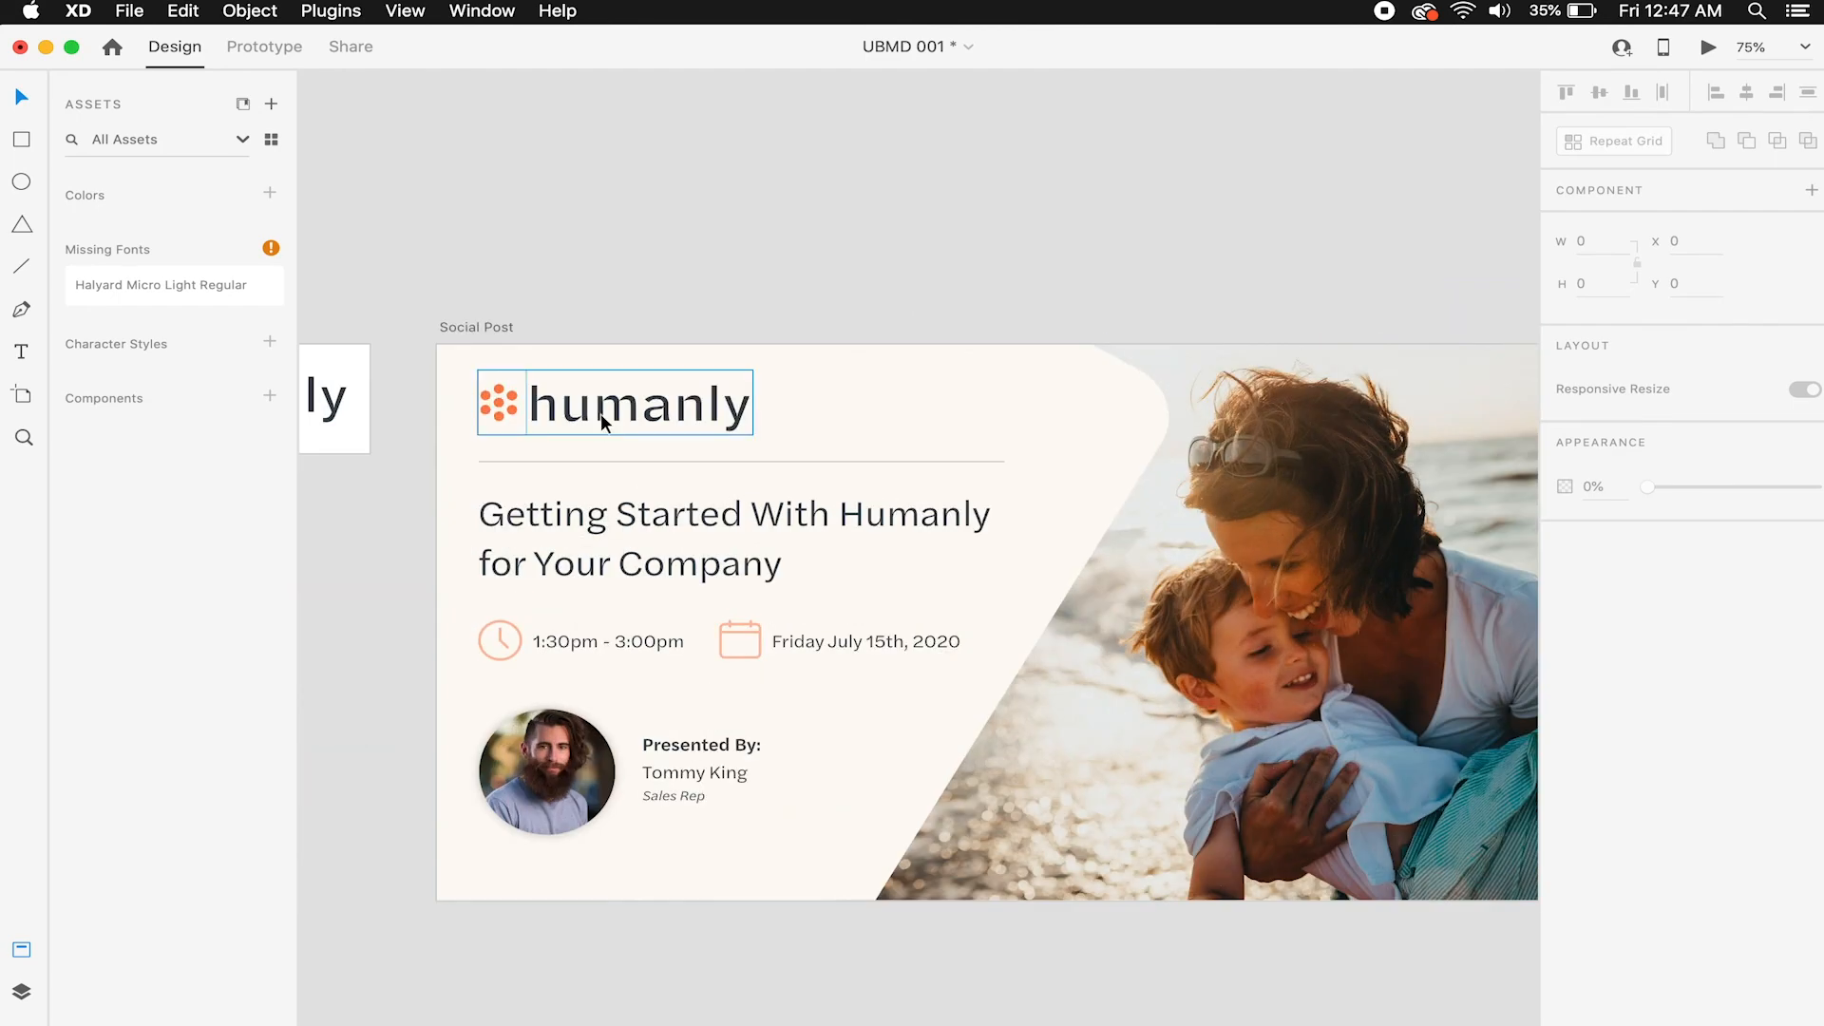
click(600, 413)
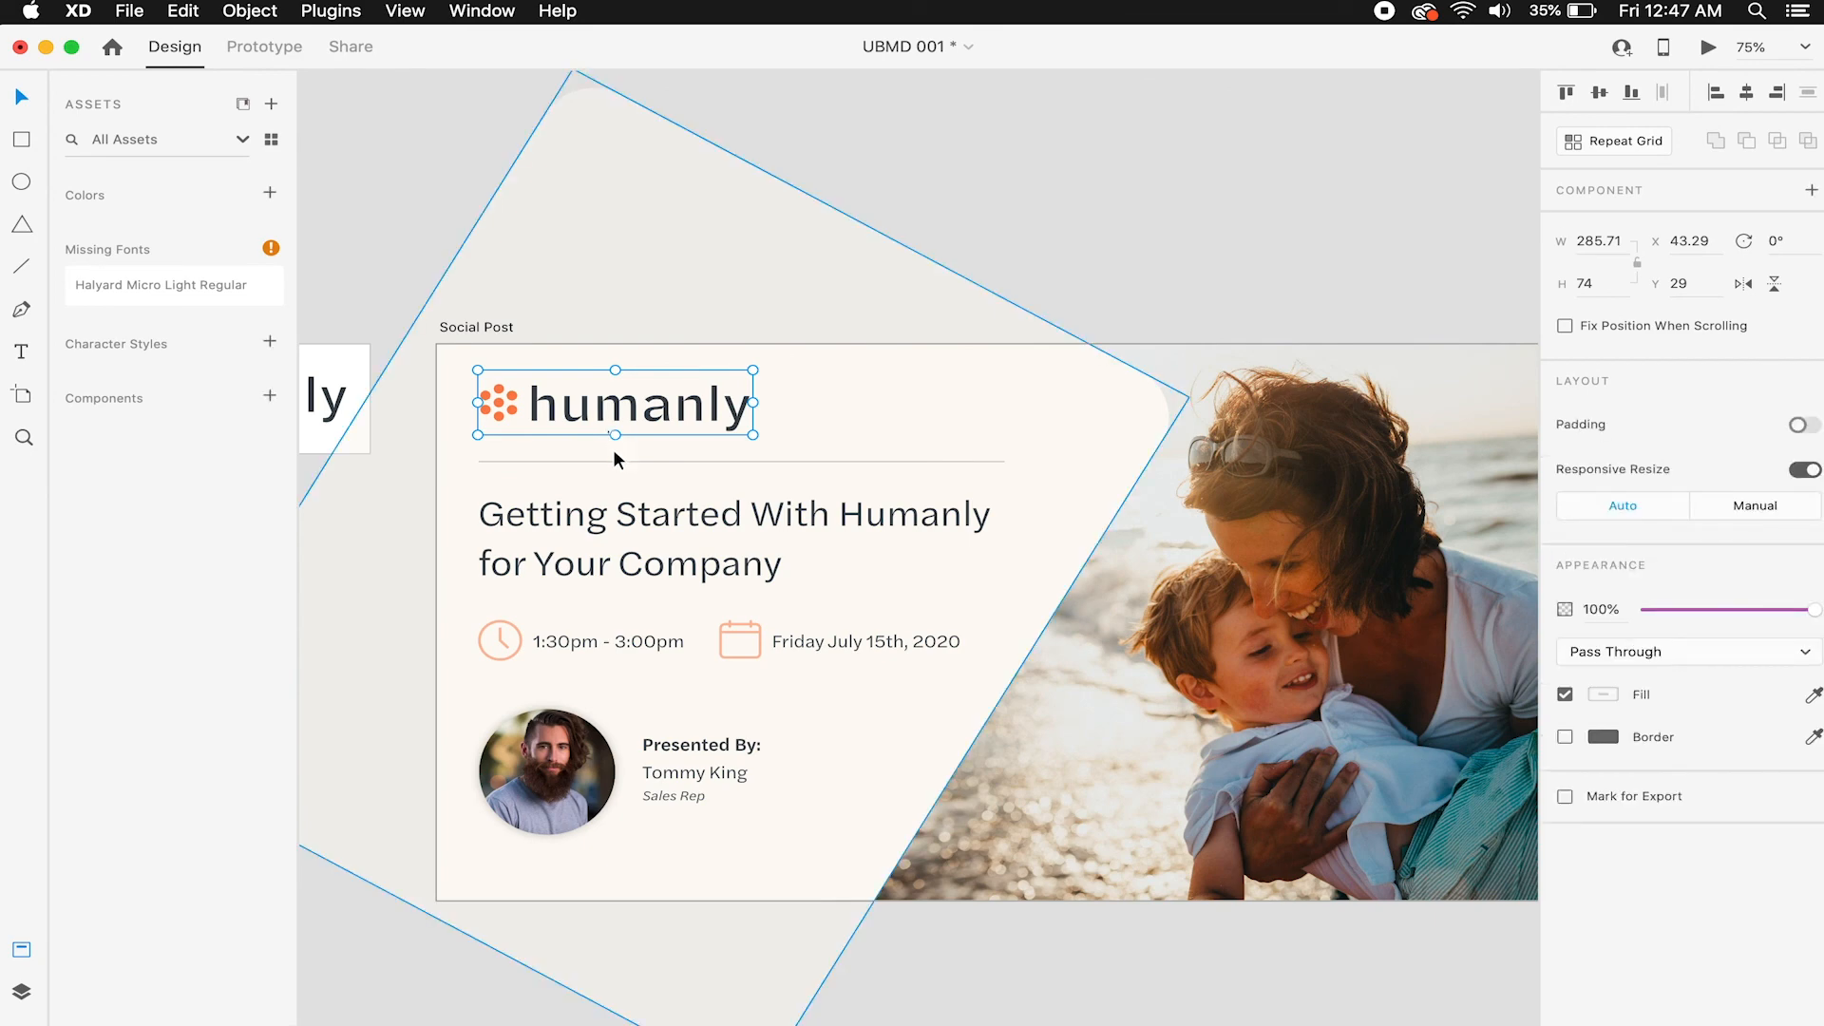
shift+click(612, 461)
key(super+c)
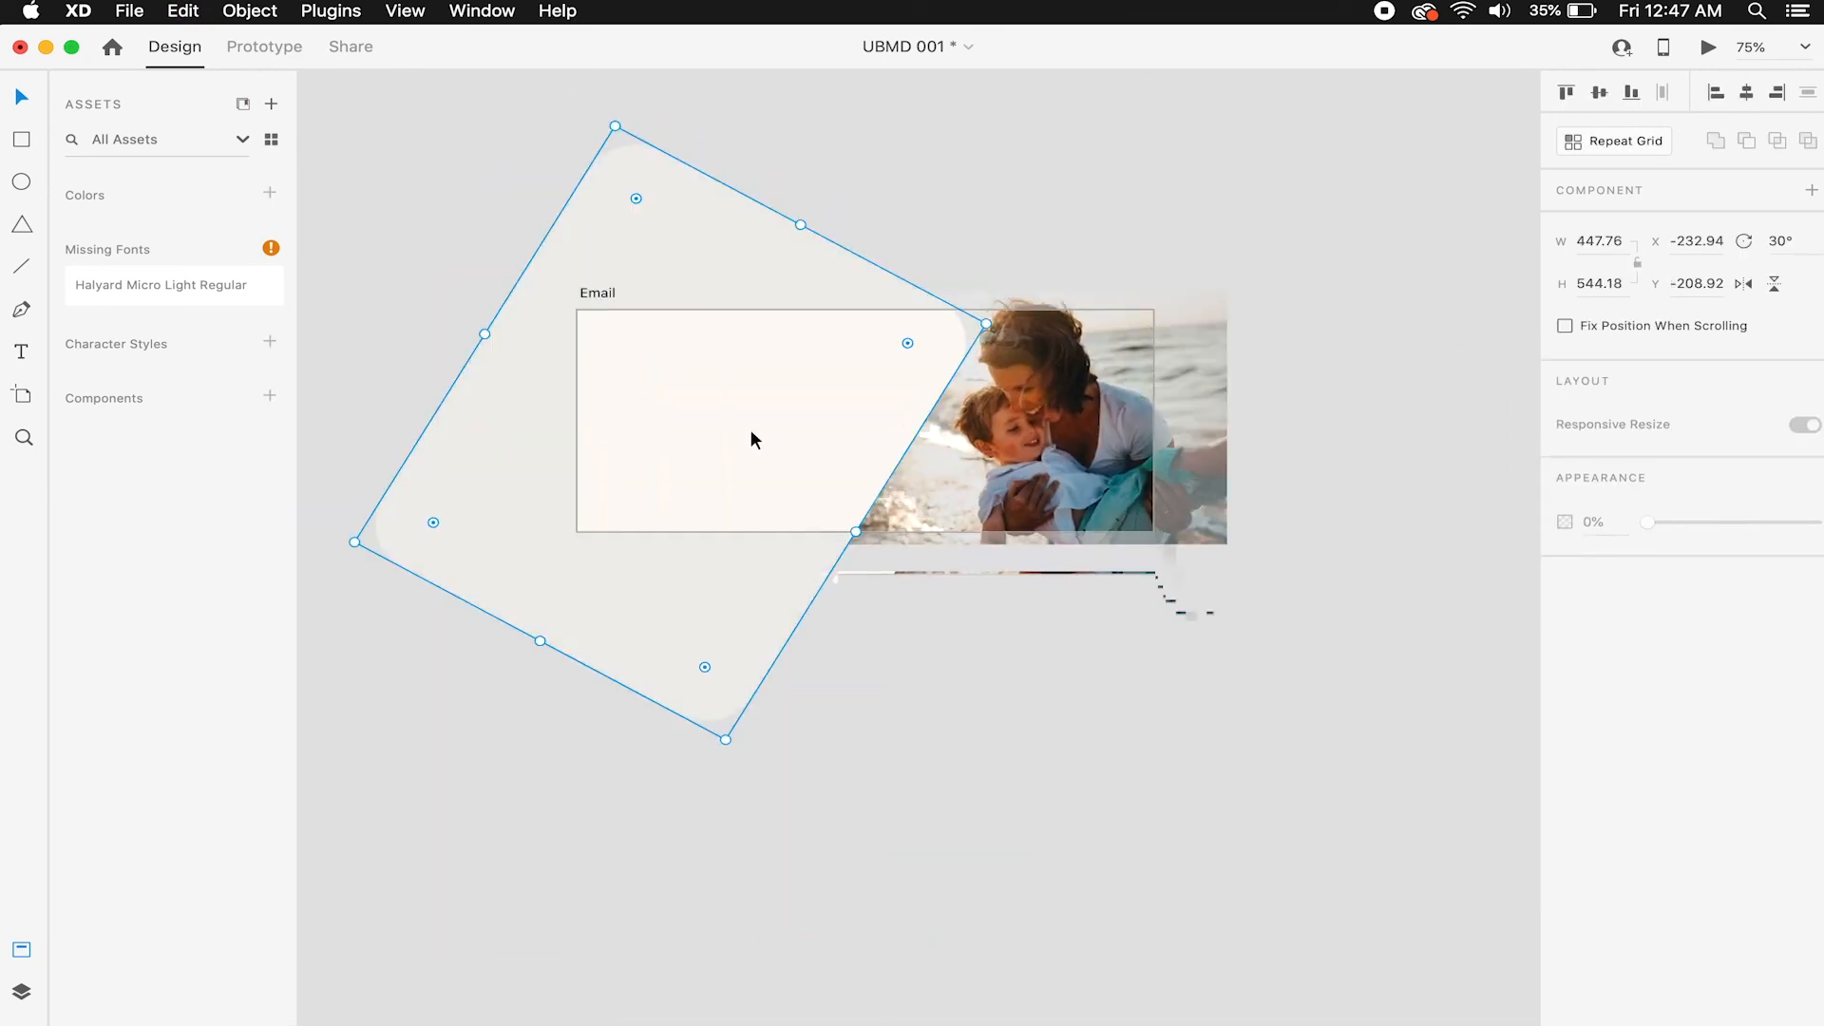
key(super+v)
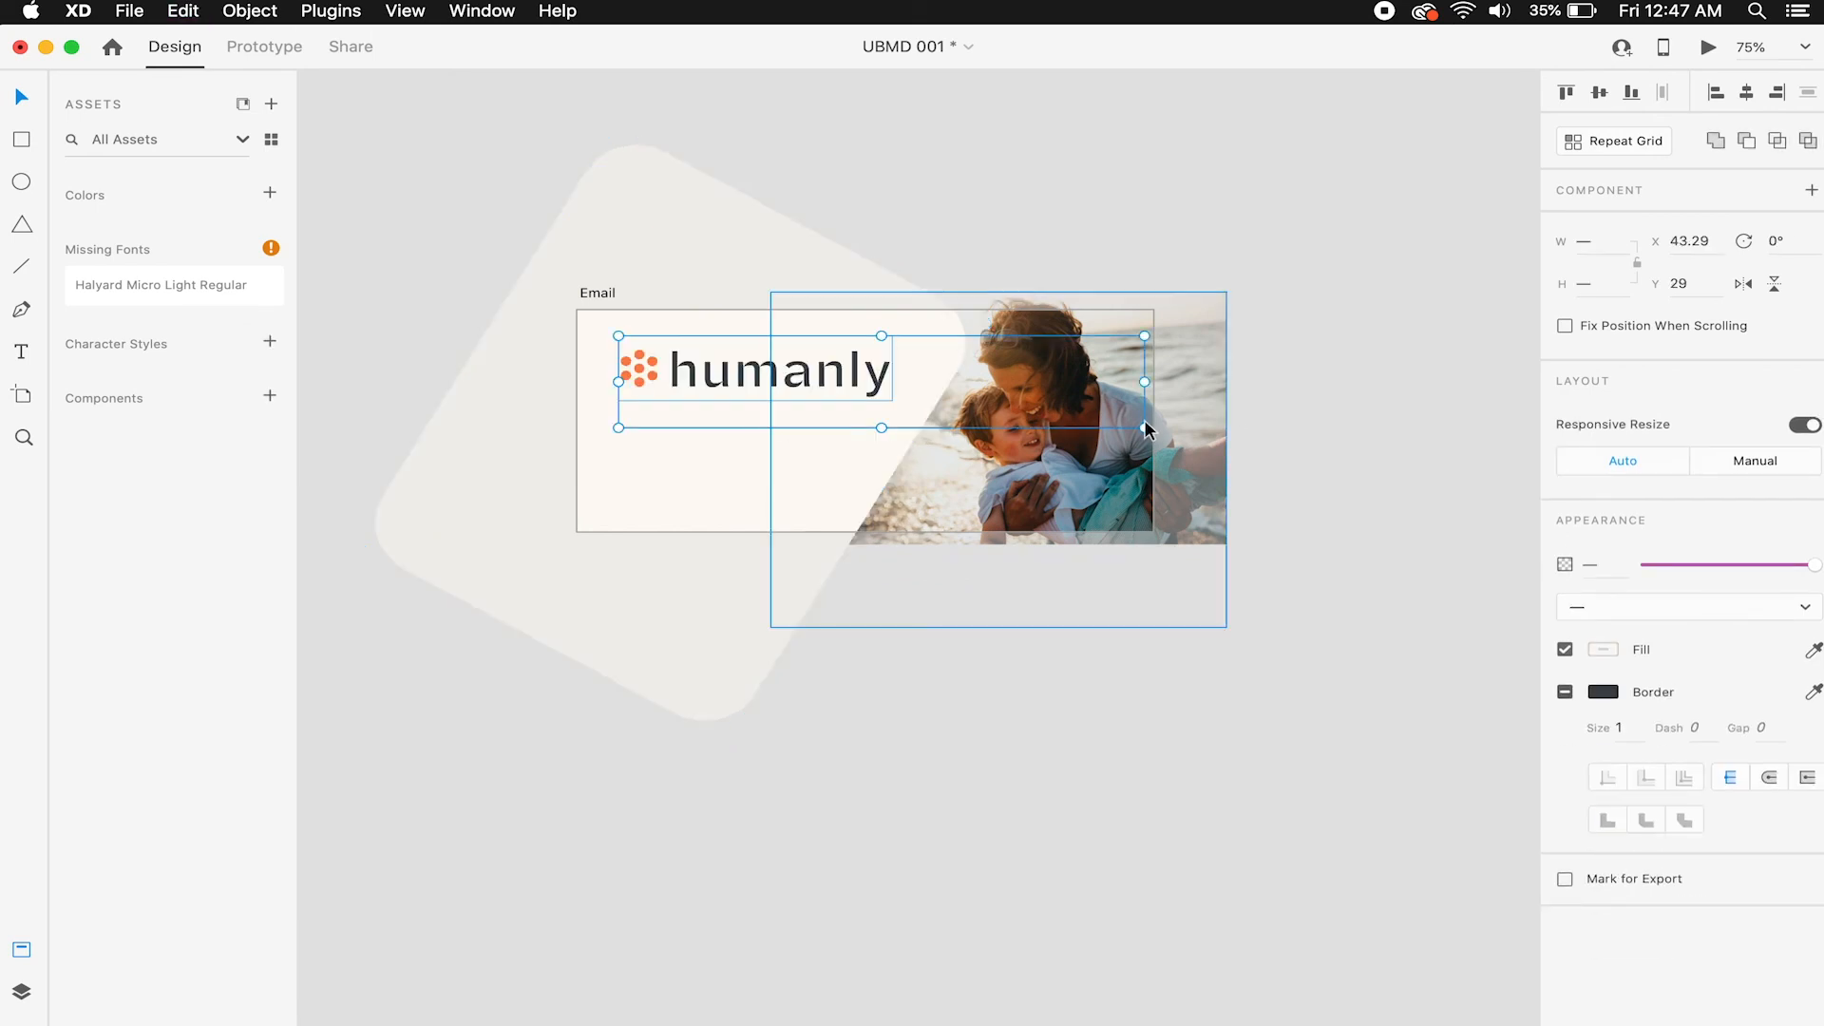
Scale the pasted logo and divider line down proportionally and move them to about X 24, Y 14 on the Email artboard.
drag(1145, 428, 925, 383)
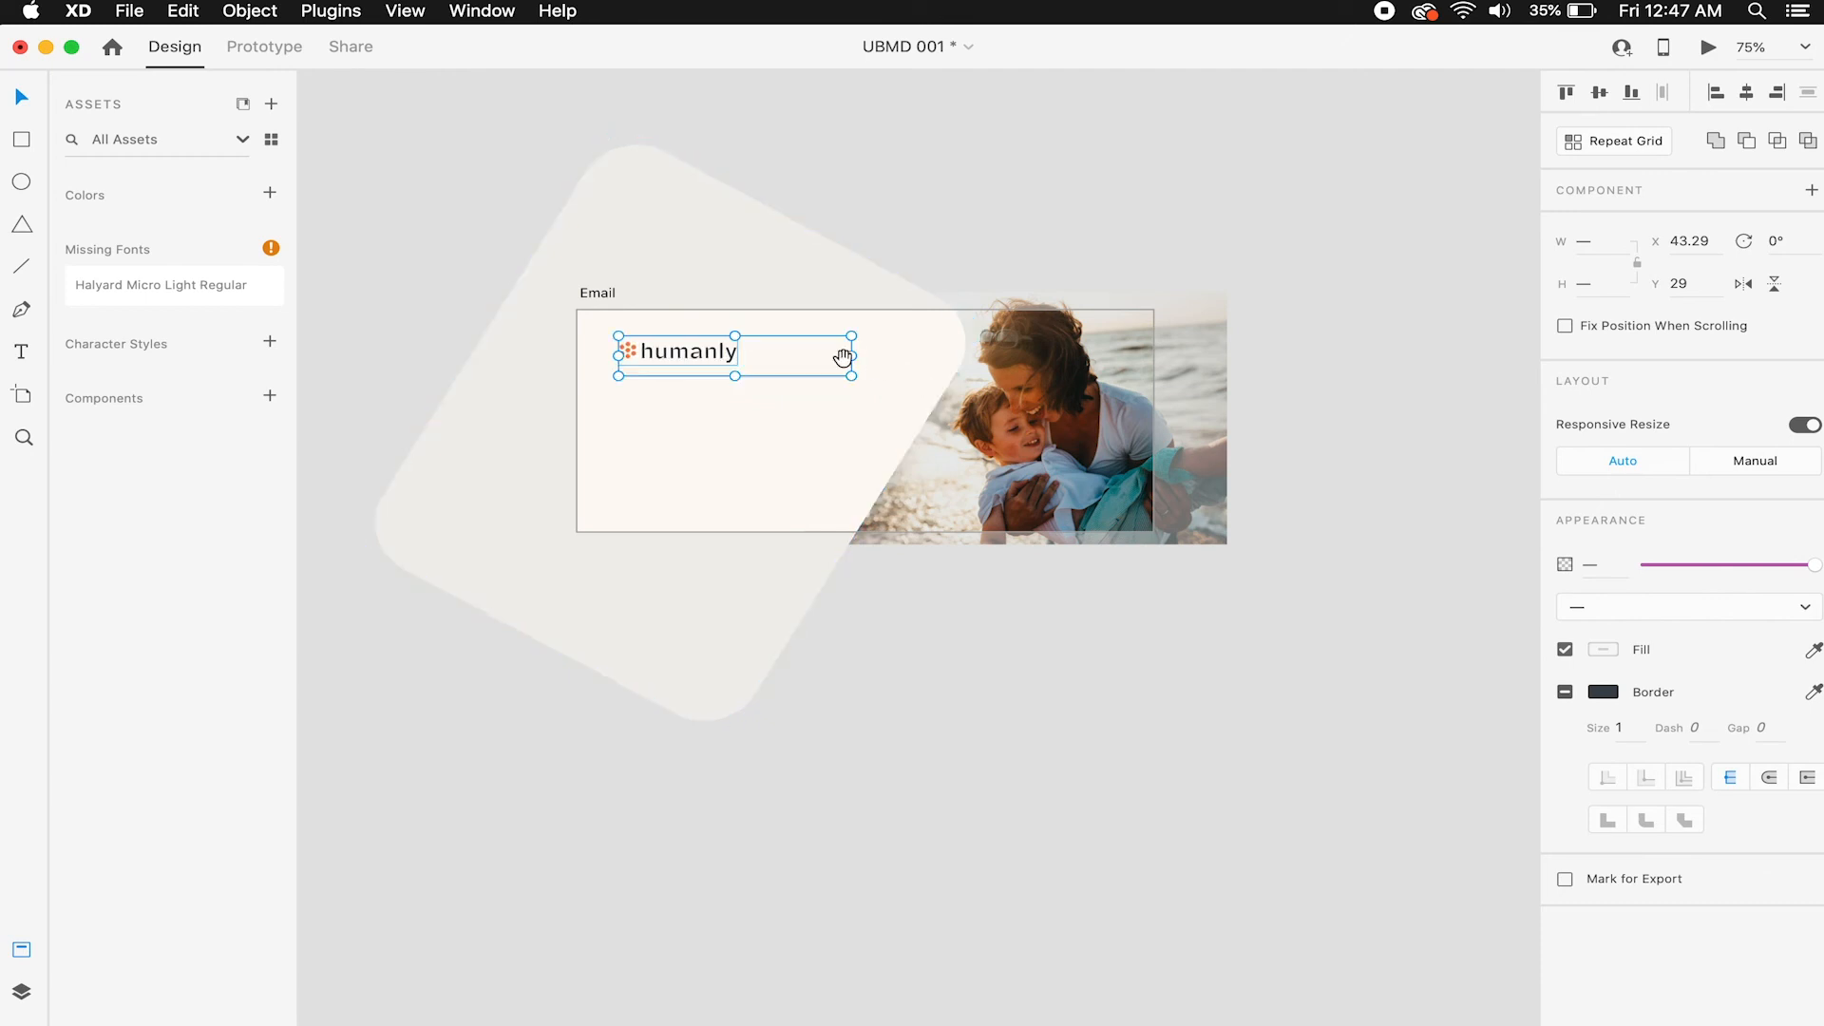
scroll(764, 339, up, 5)
scroll(741, 348, left, 2)
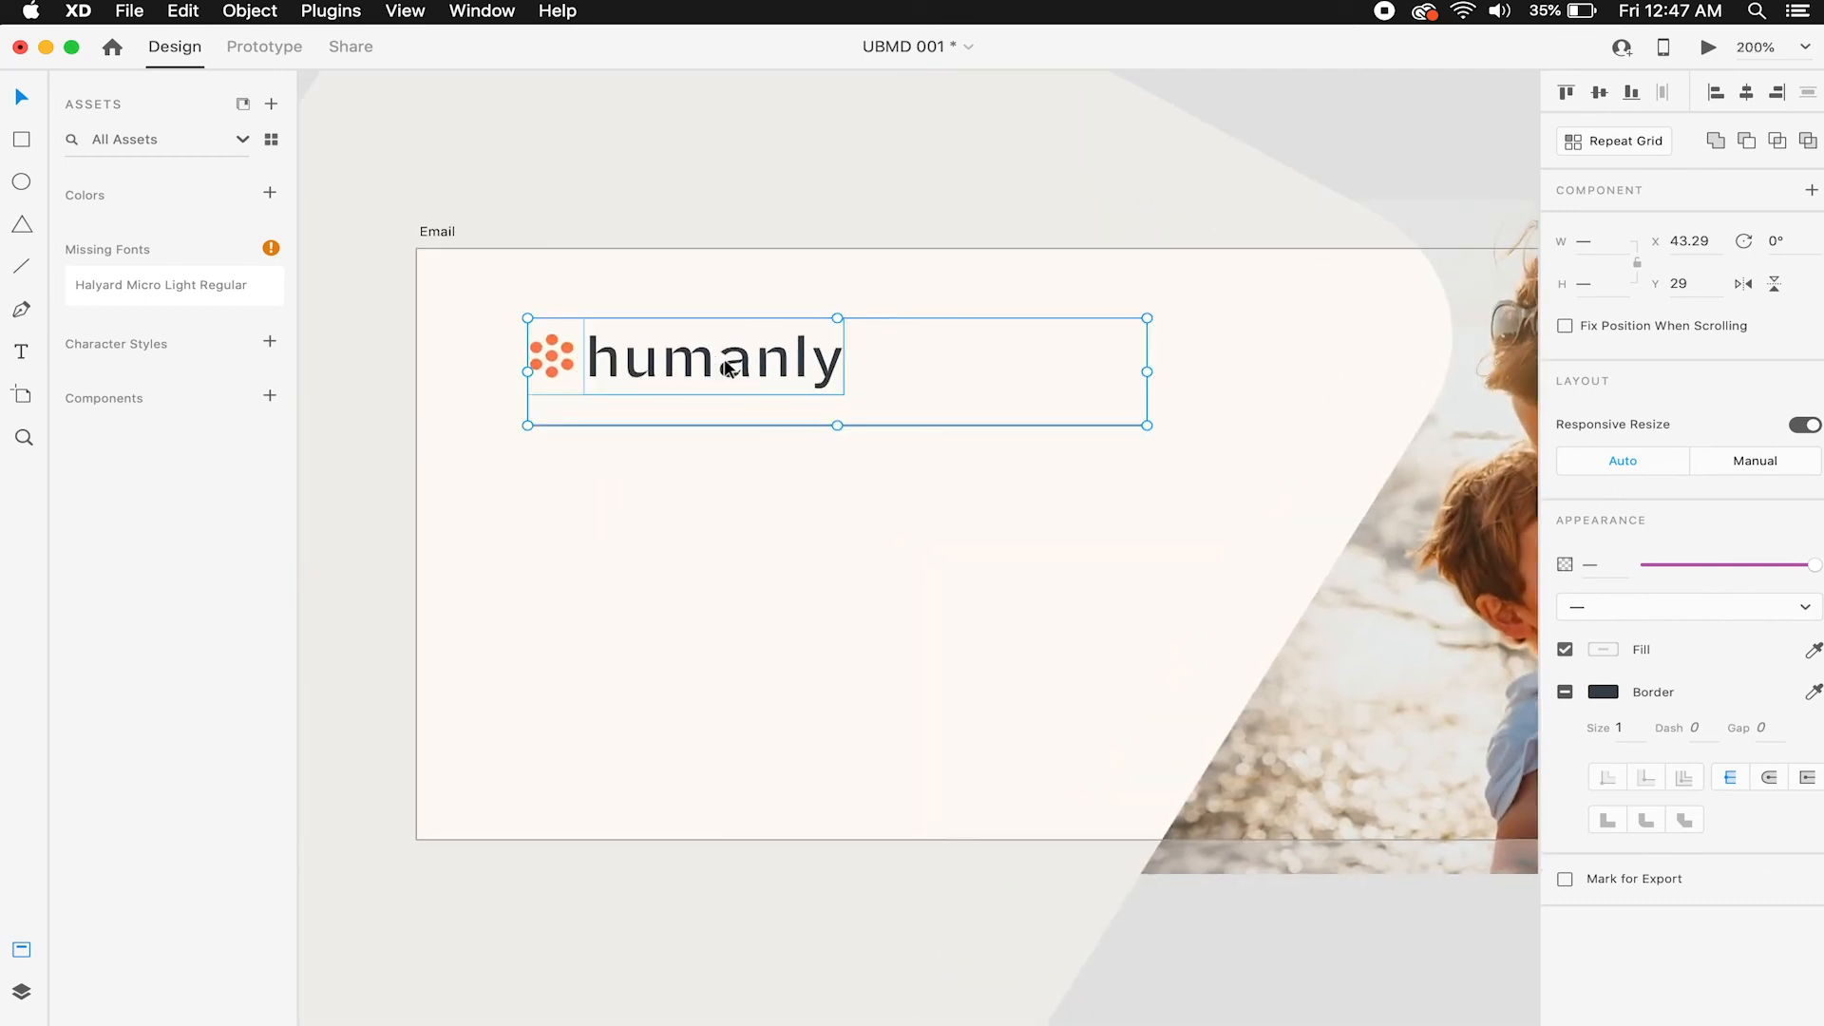
drag(728, 368, 683, 336)
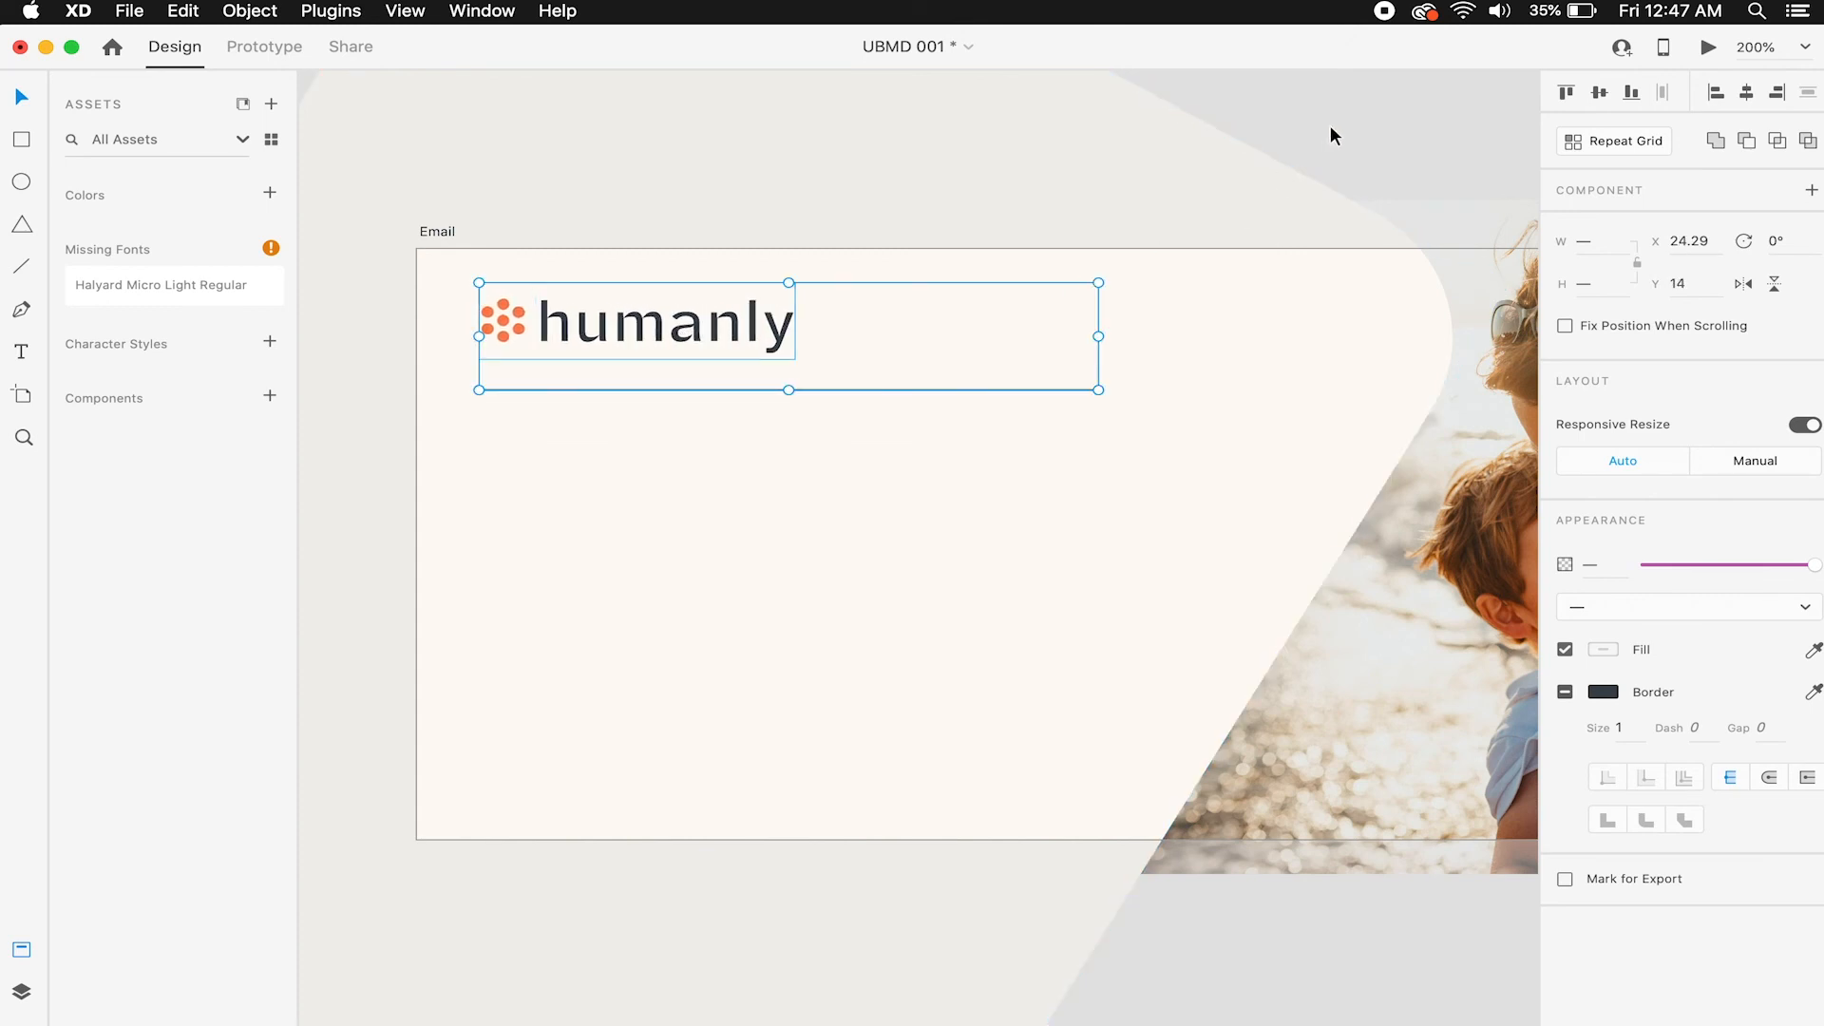
Lengthen the divider line under the Email logo to about 313 wide, keeping it horizontal.
double_click(1056, 388)
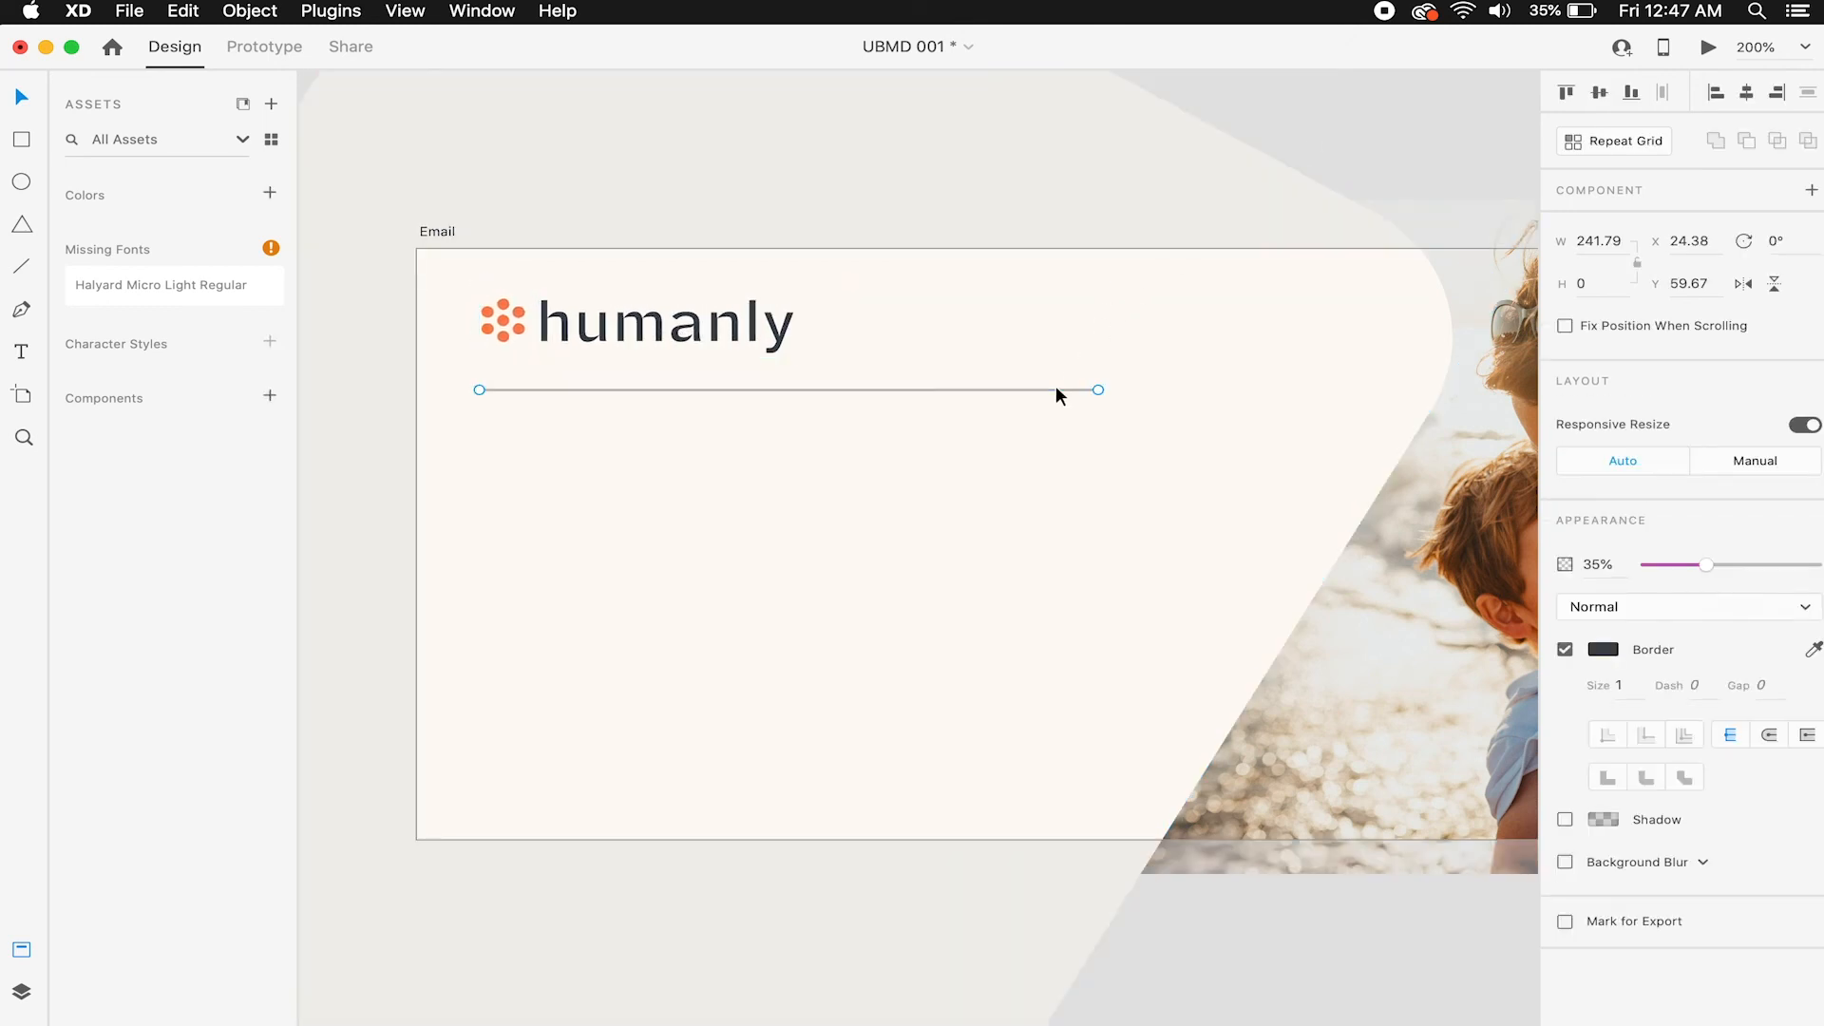
drag(1098, 390, 1274, 388)
key(super+z)
drag(1092, 389, 1308, 372)
key(super+z)
click(1427, 167)
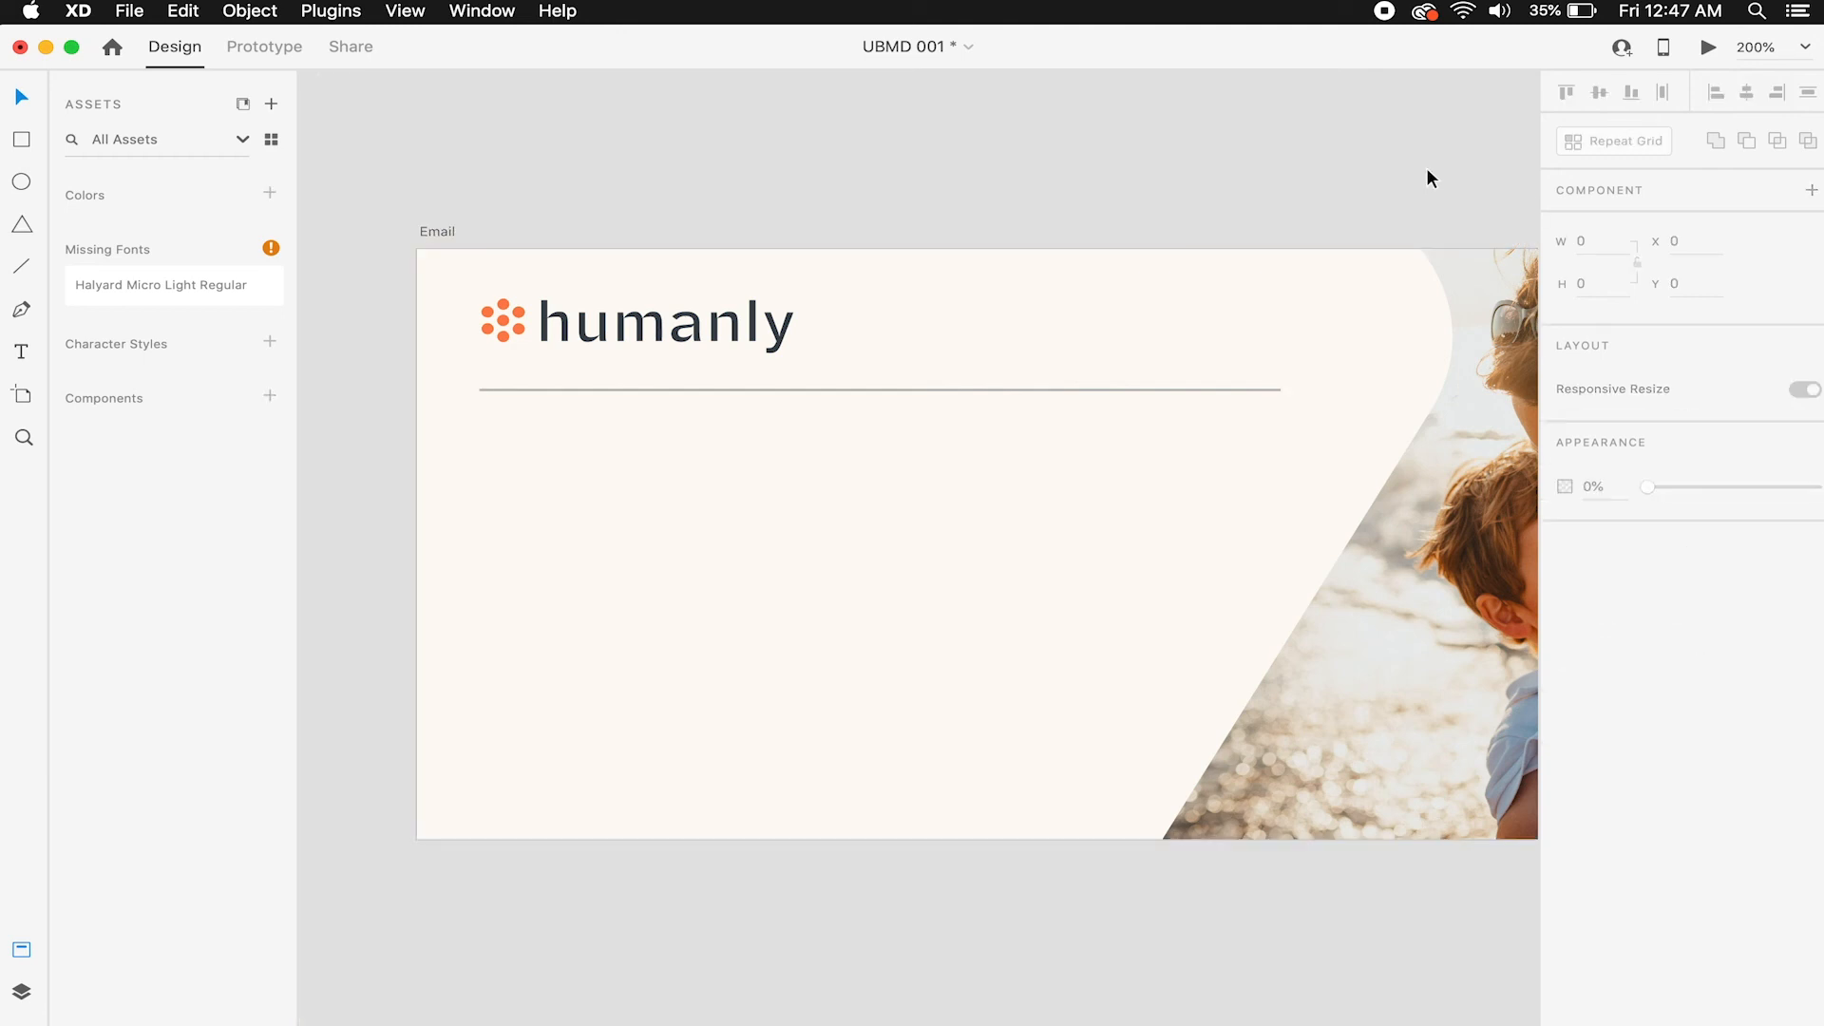
Make the divider line under the Email logo thinner by reducing its border size below 1.
click(1182, 390)
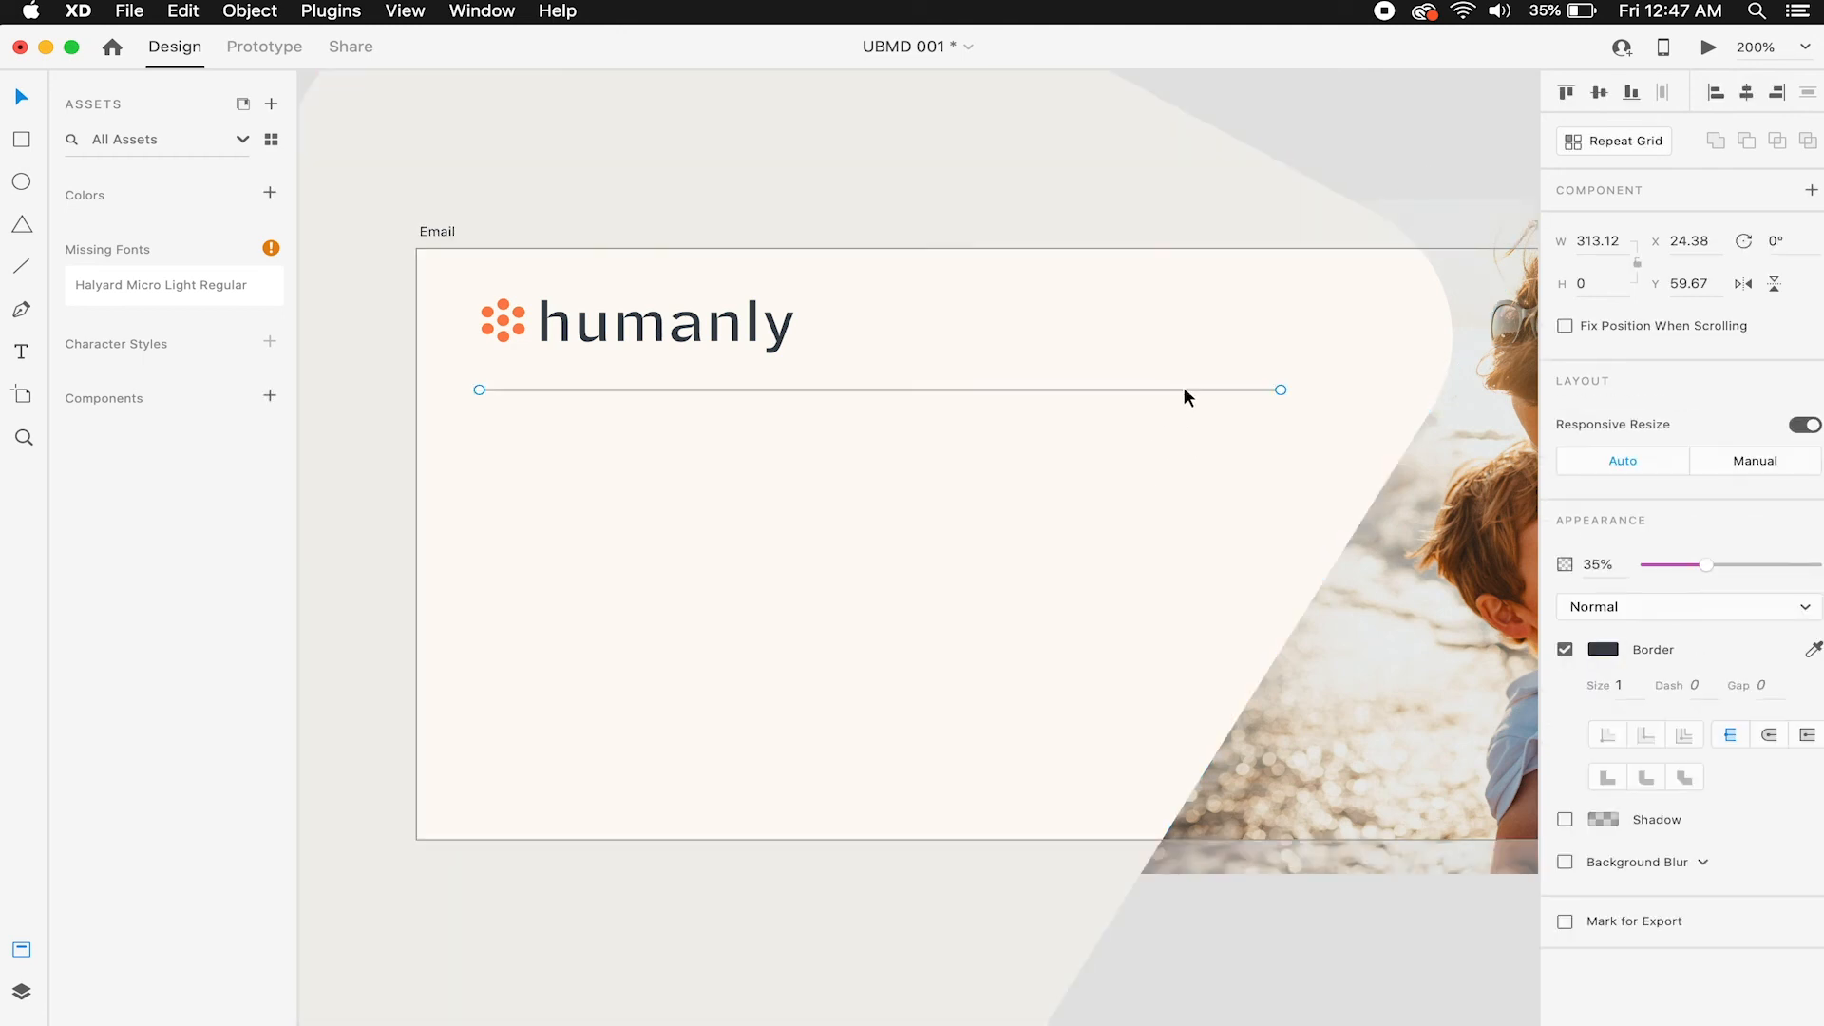
click(1620, 683)
key(BackSpace)
text(0)
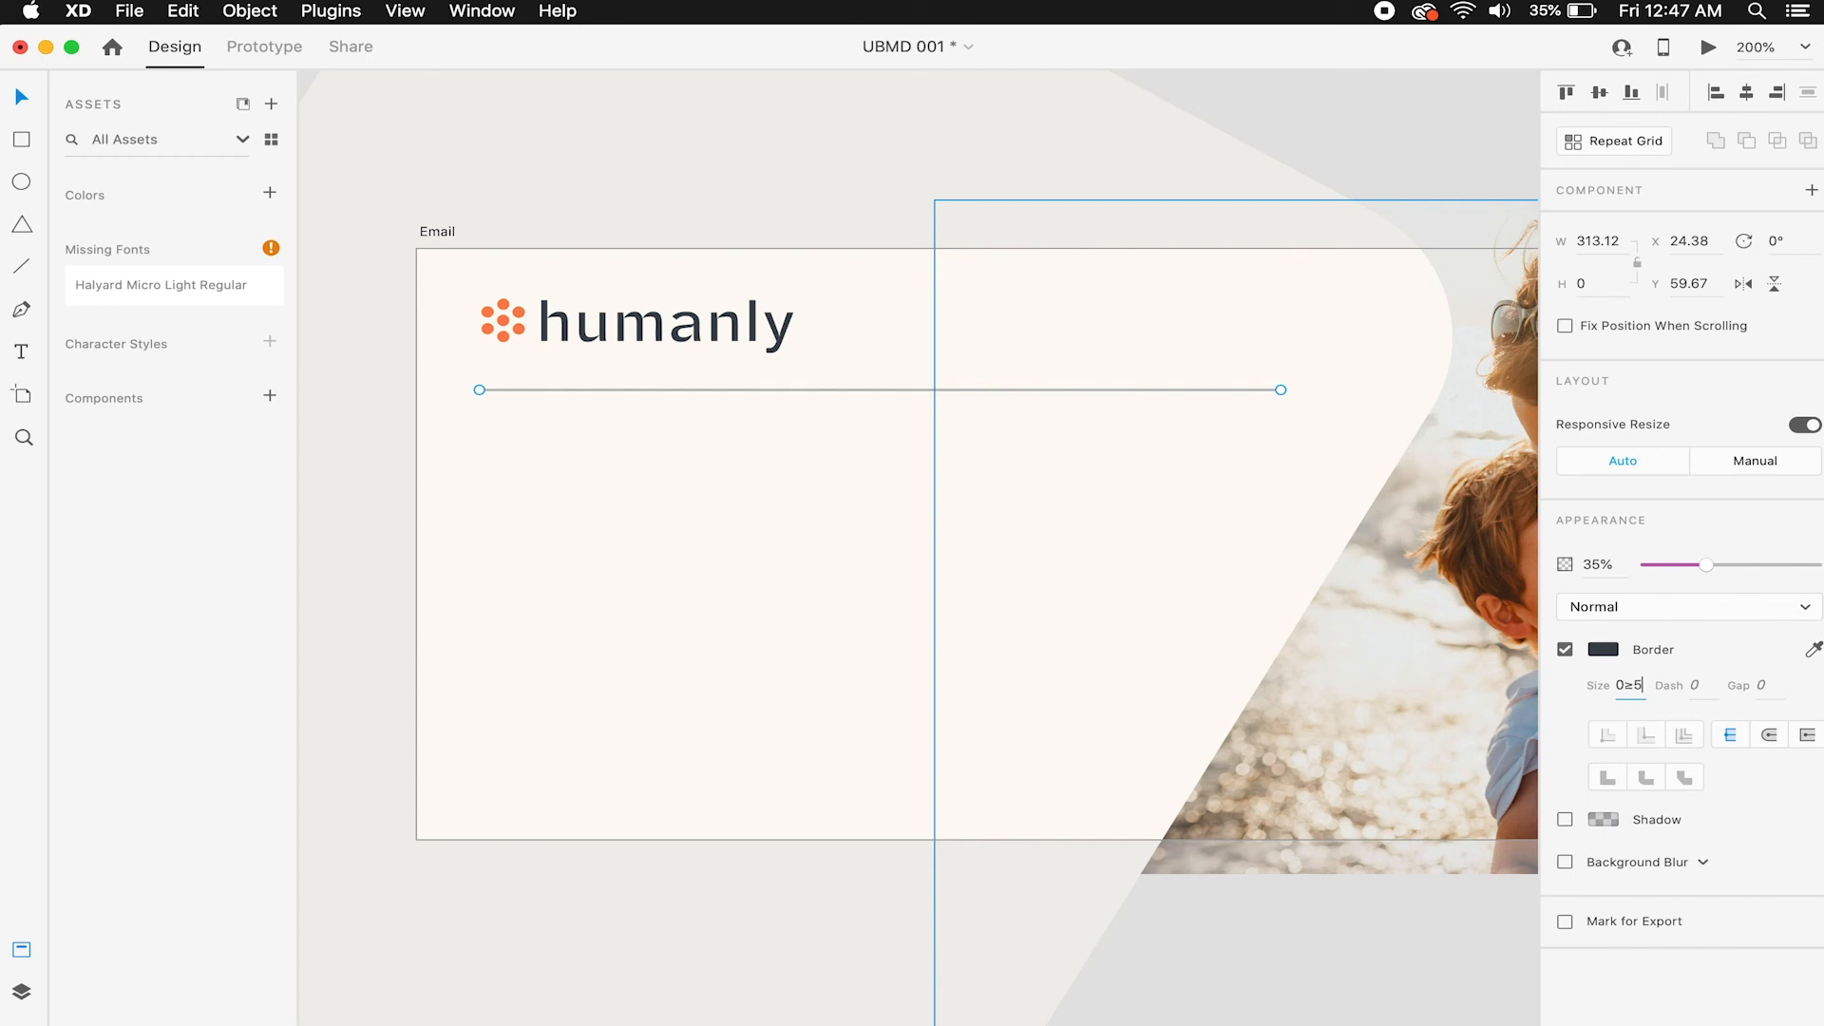
key(BackSpace)
key(BackSpace)
click(1399, 150)
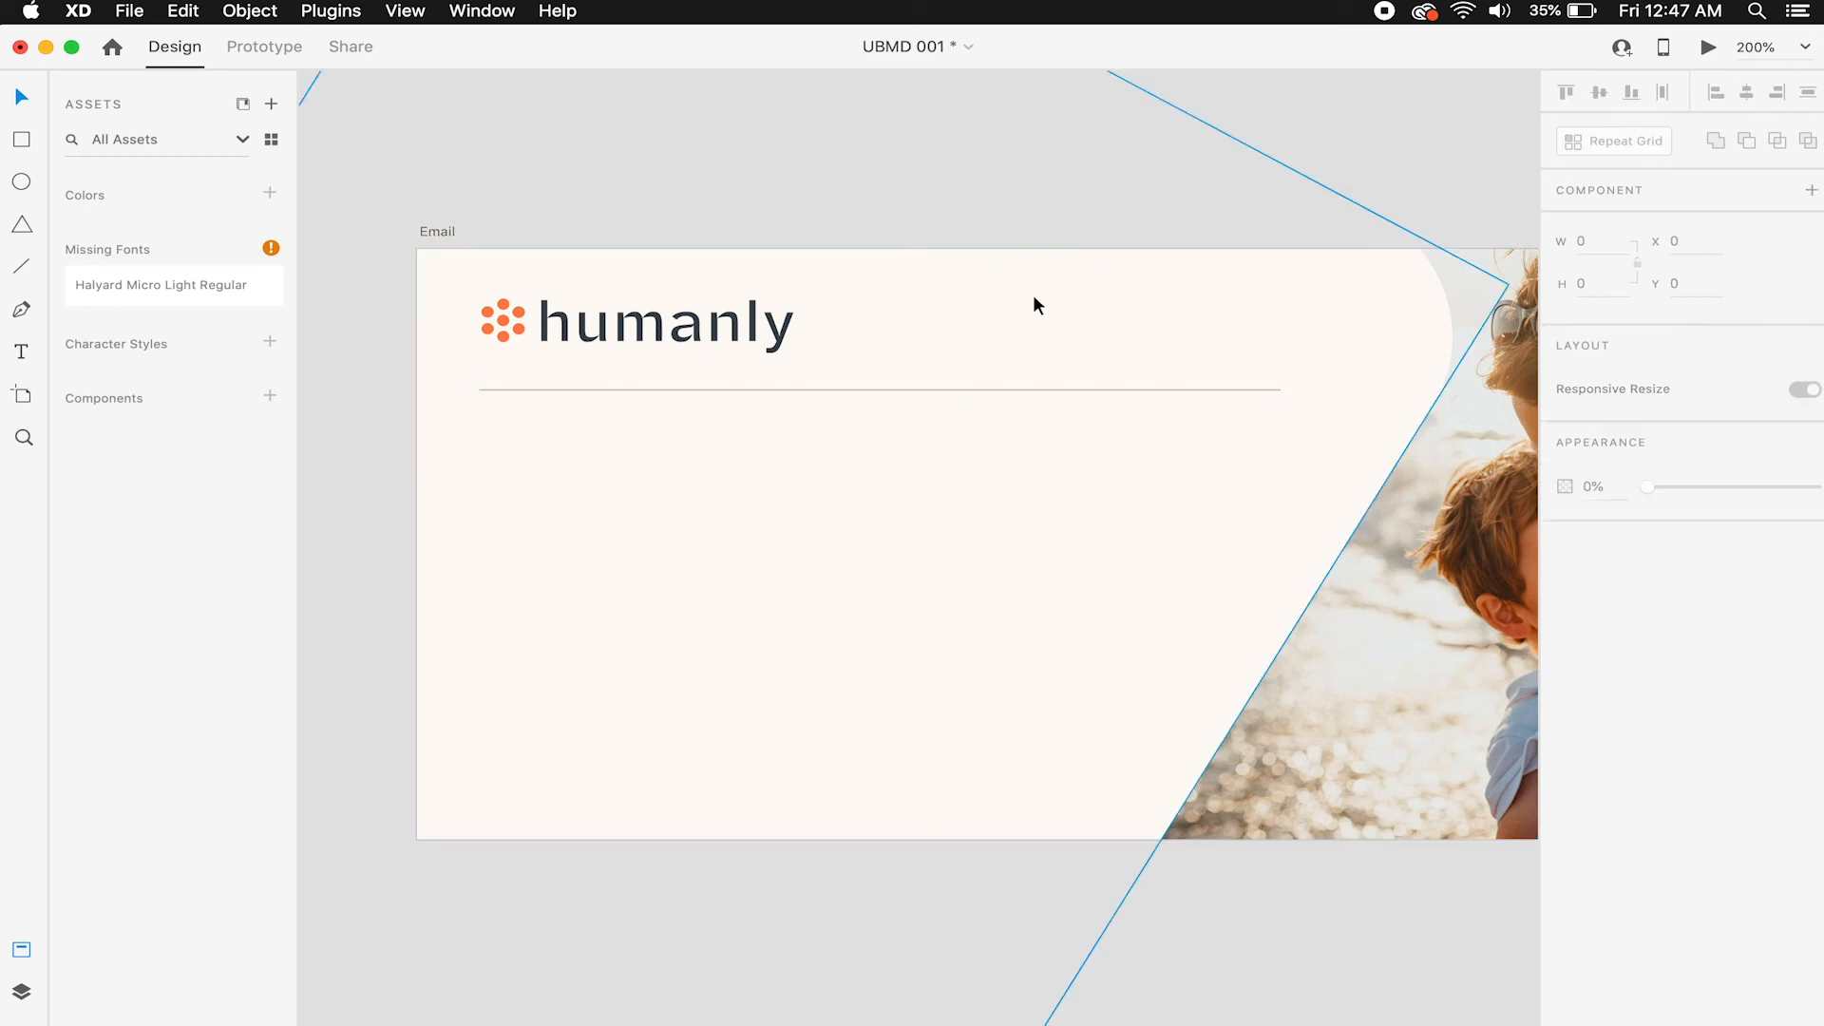
Copy the headline "Getting Started With Humanly for Your Company" from the Social Post and paste it onto the Email artboard at X 30, Y 72.
alt+click(868, 423)
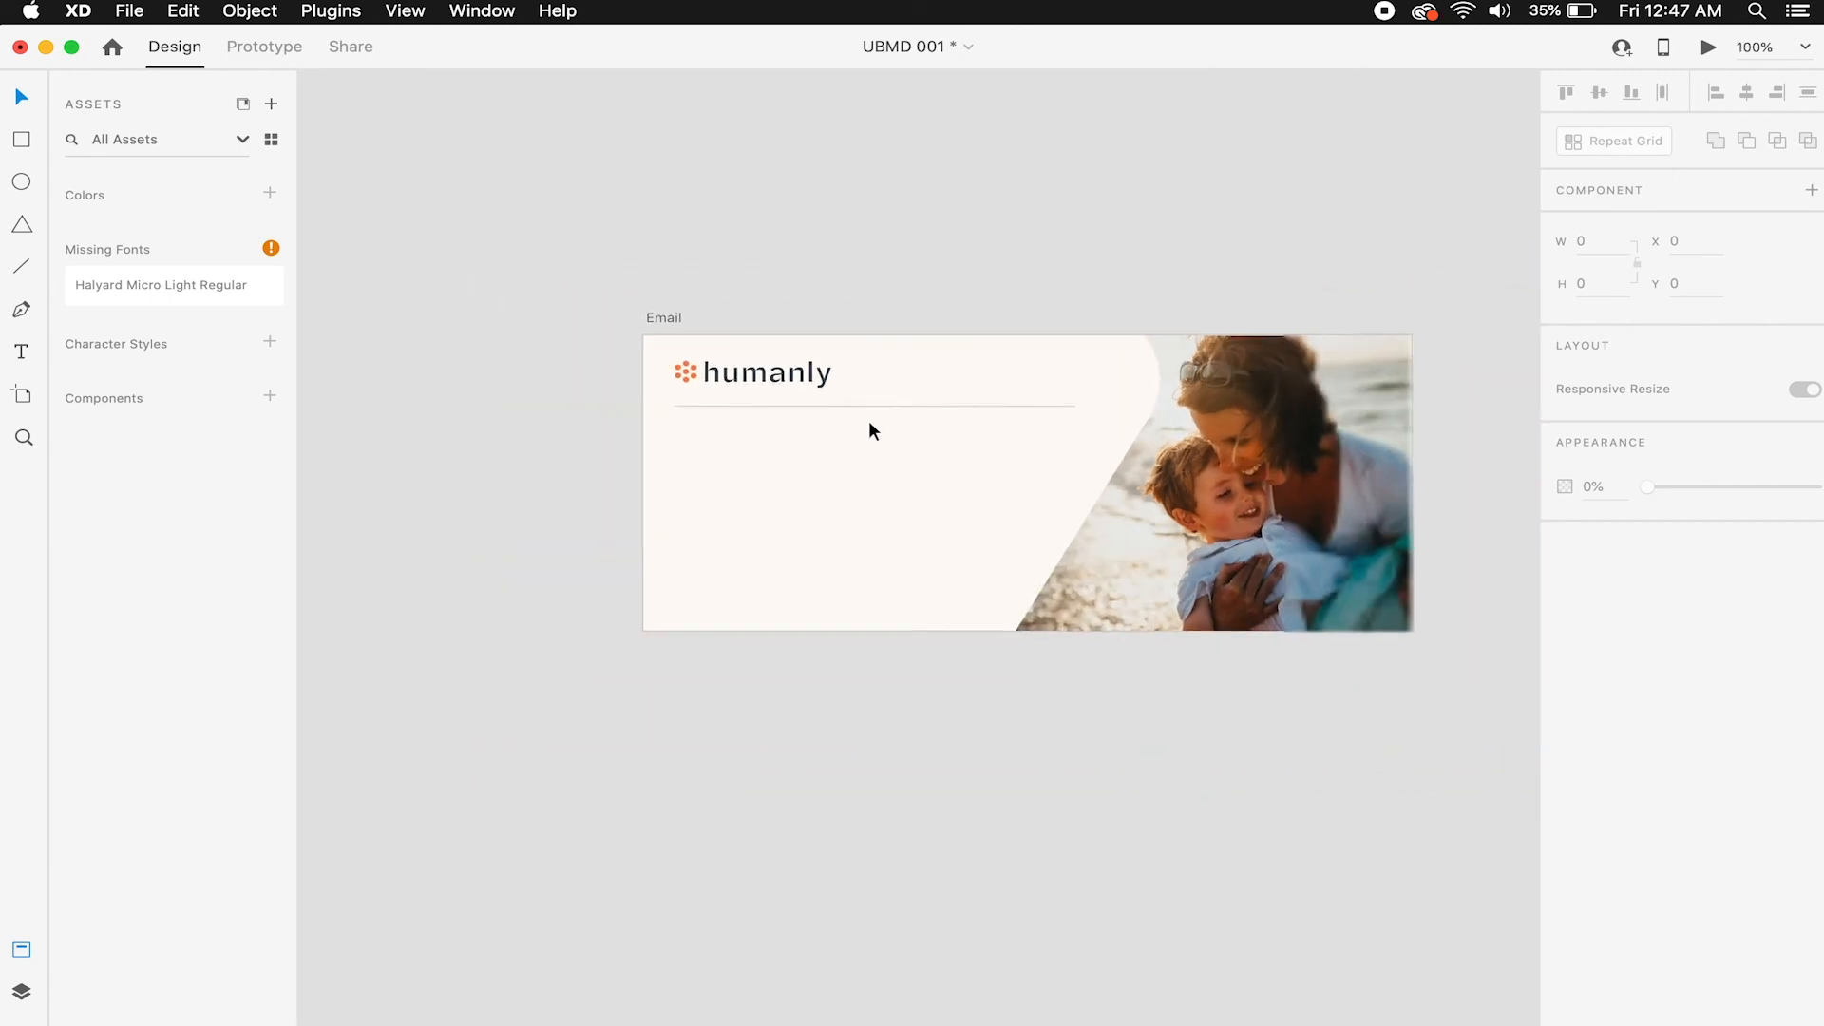
scroll(872, 430, left, 1)
alt+click(869, 422)
scroll(836, 427, left, 8)
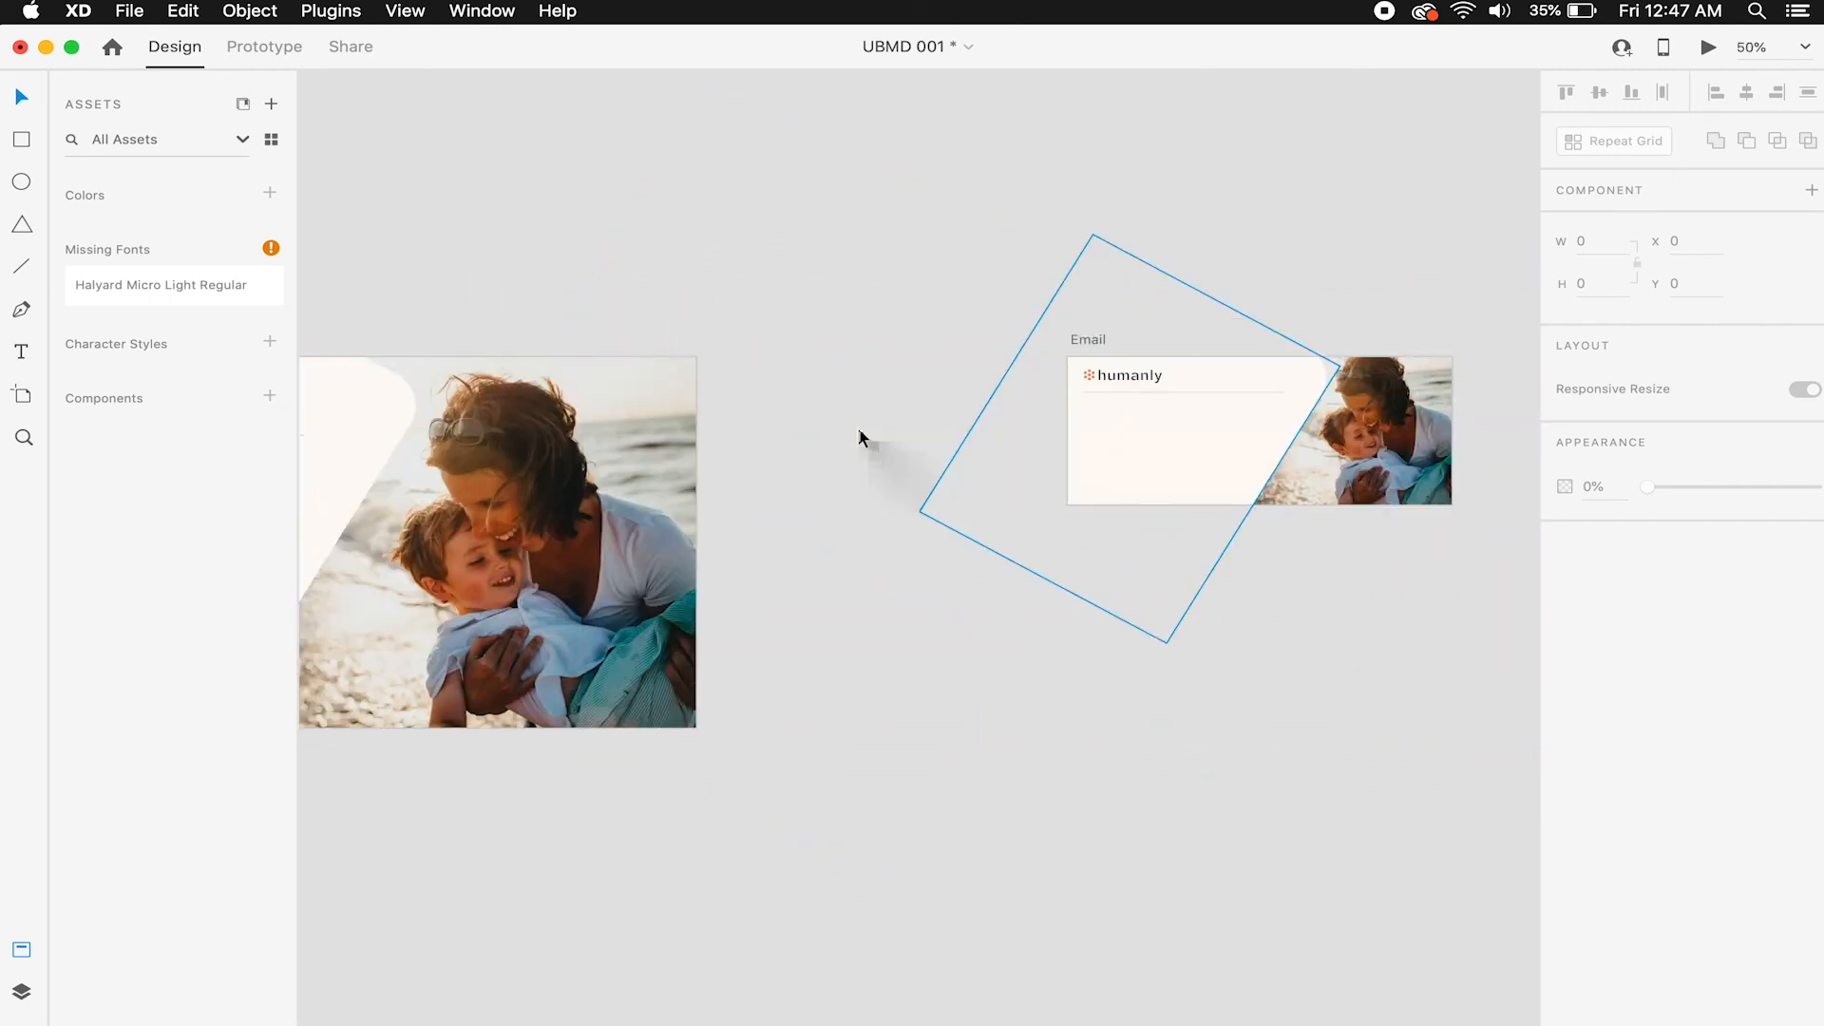
click(821, 441)
click(823, 458)
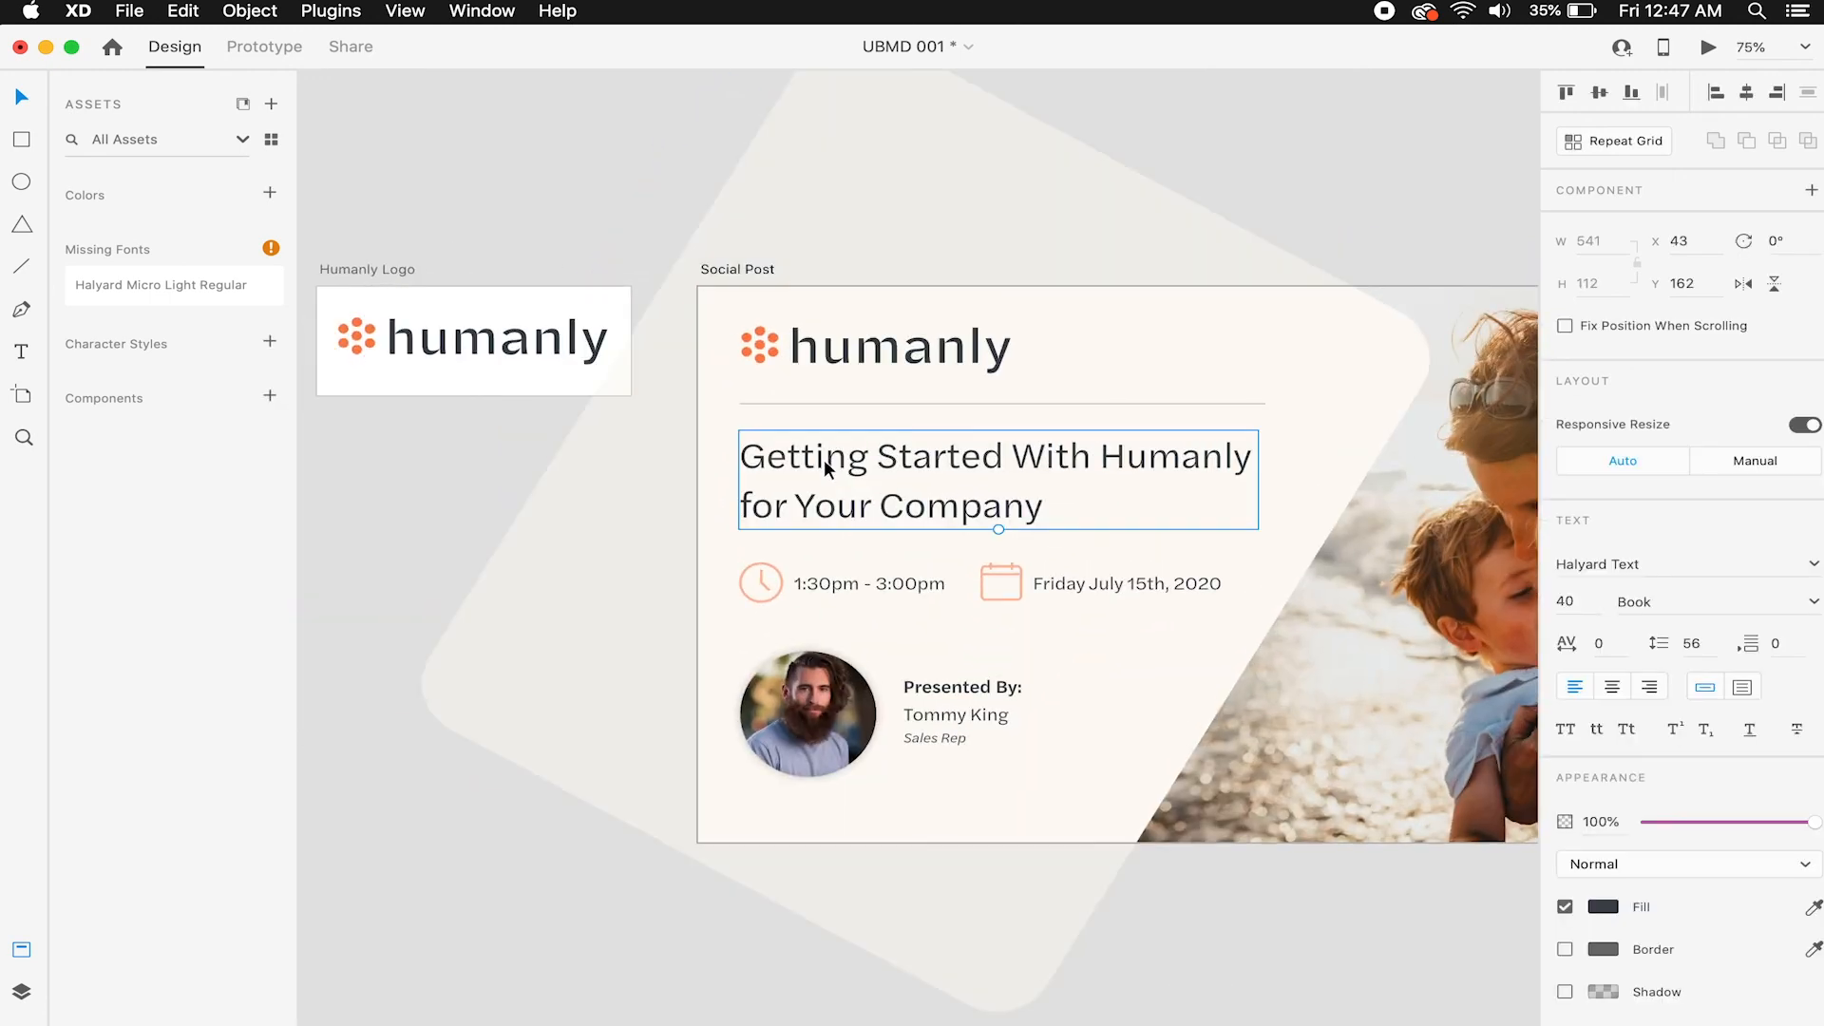
click(1296, 203)
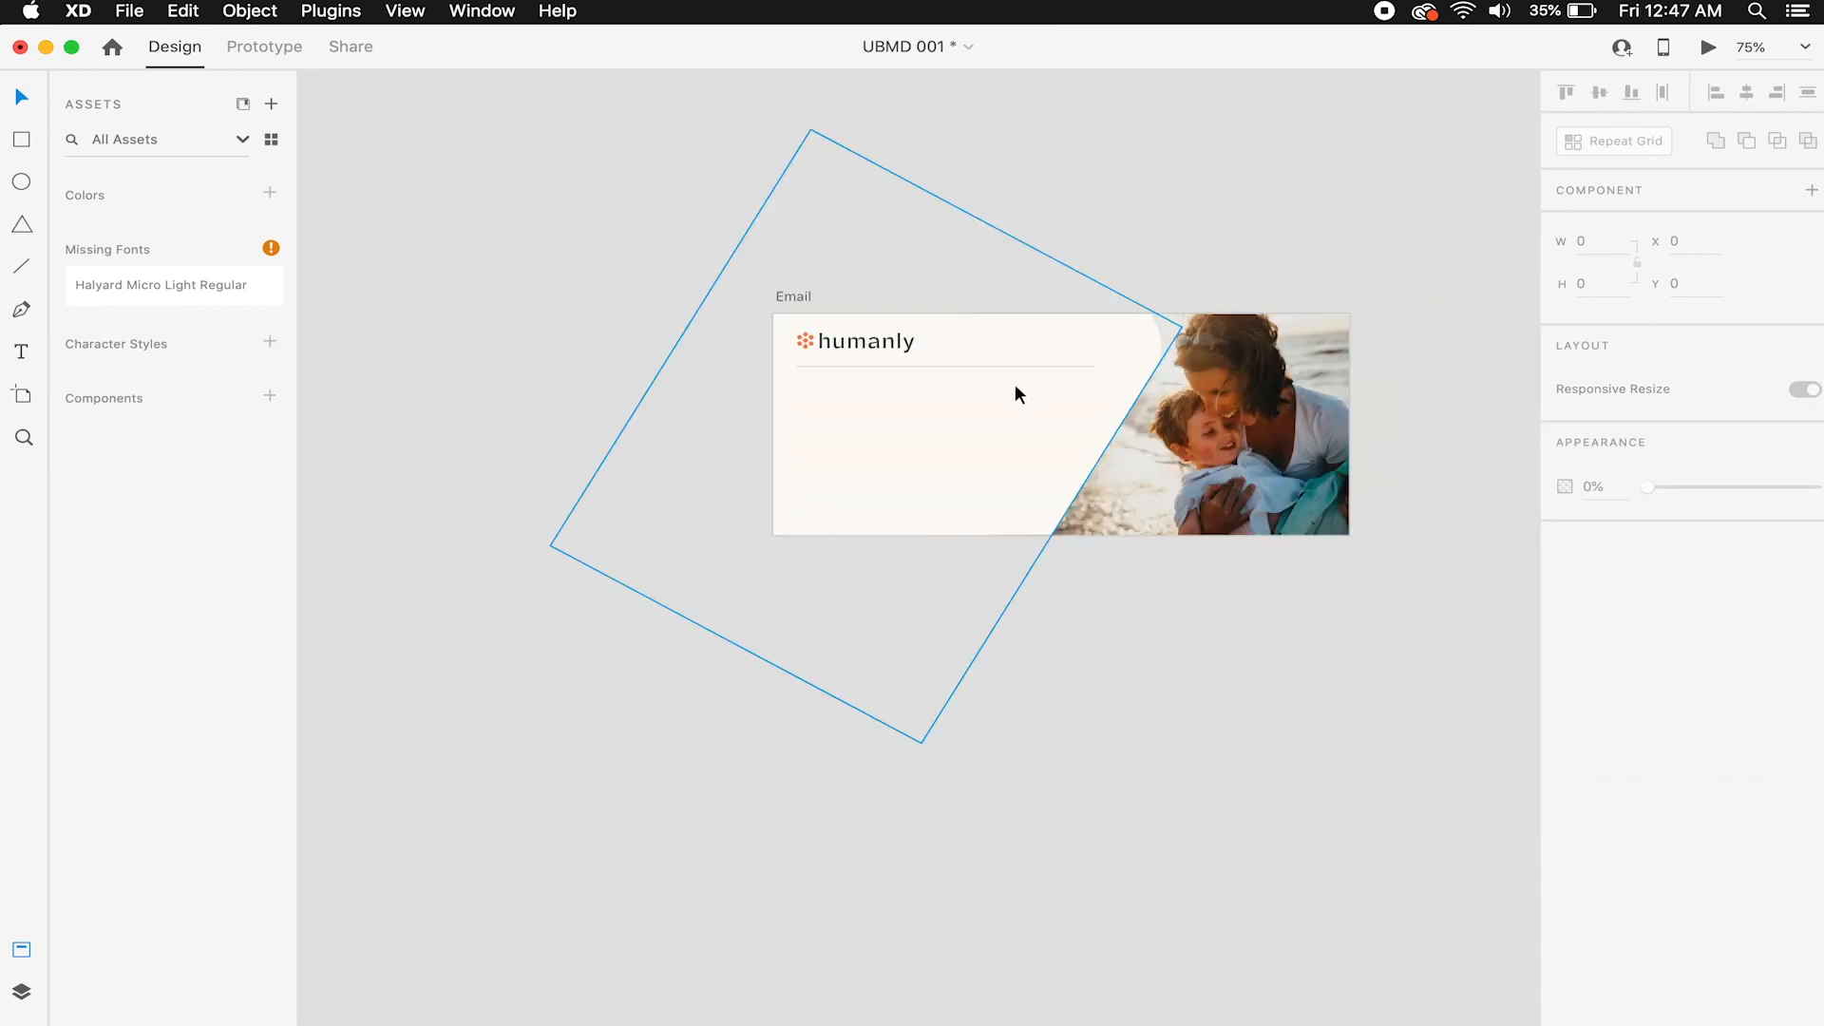
click(1013, 386)
click(1007, 390)
drag(928, 481, 914, 401)
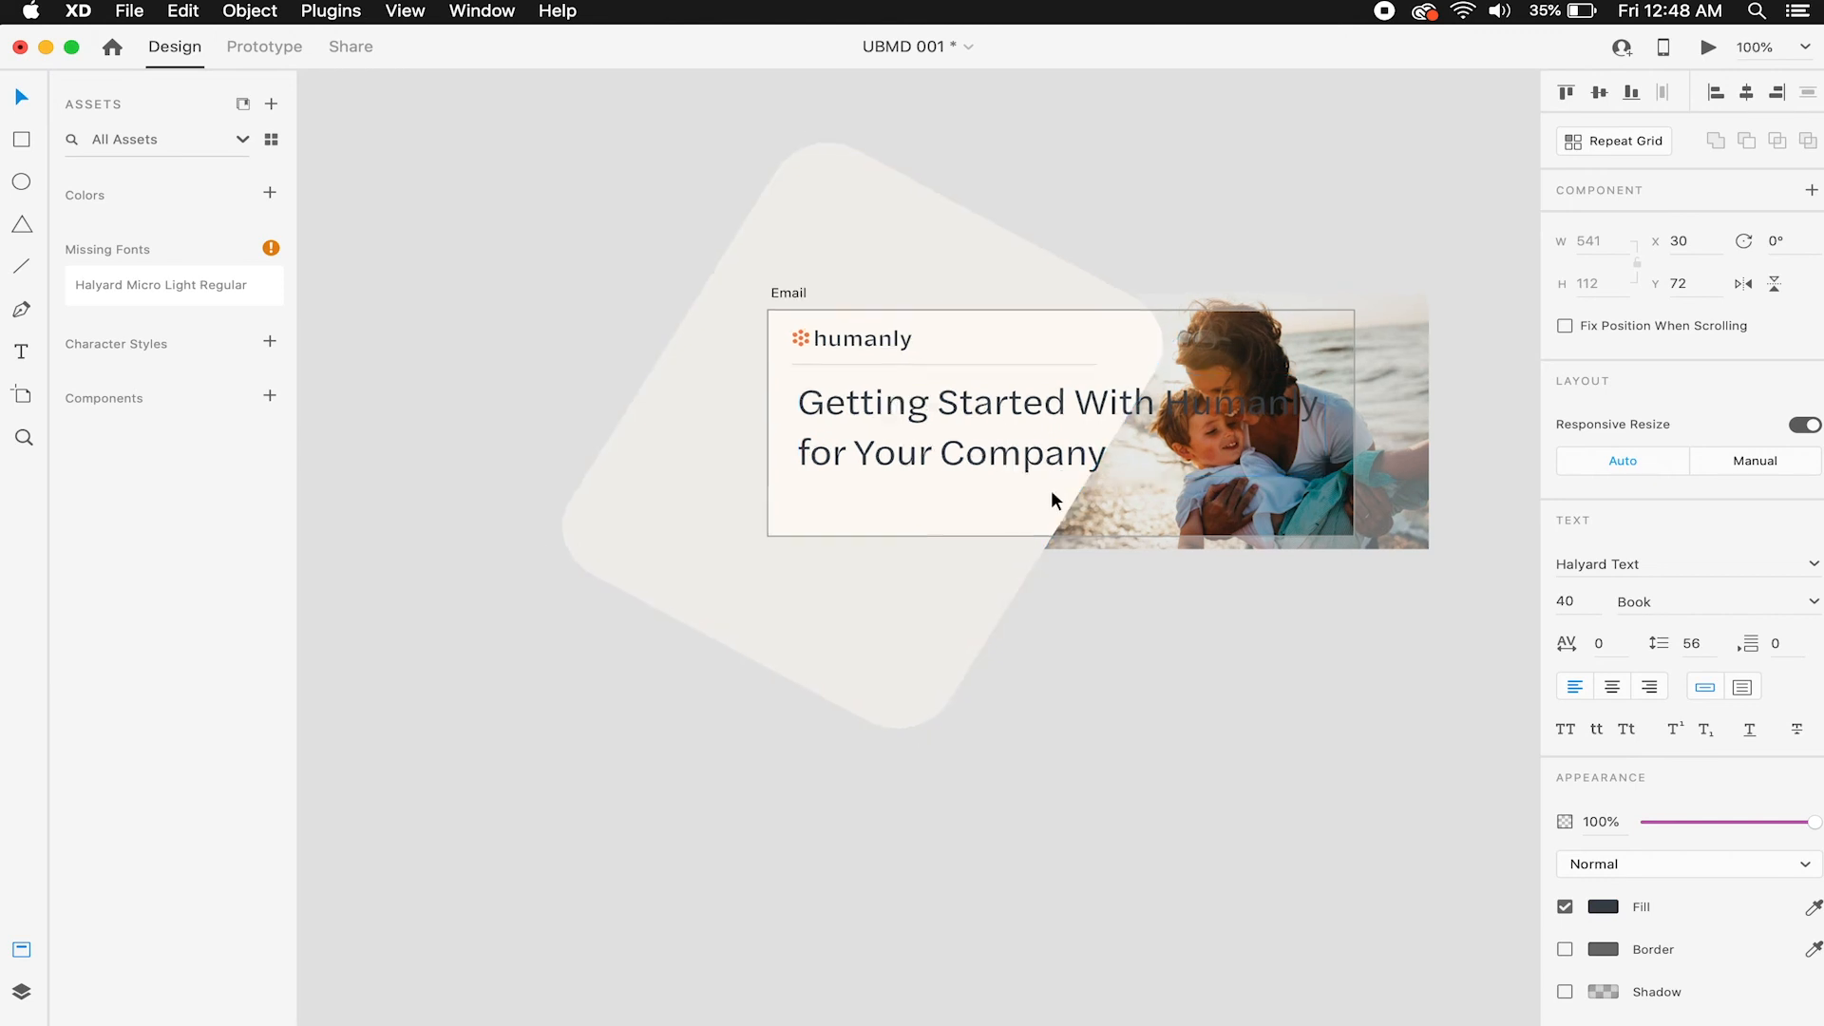
Scale the Email headline down to fit within the cream area below the divider line, left-aligned with the logo.
scroll(1051, 489, up, 3)
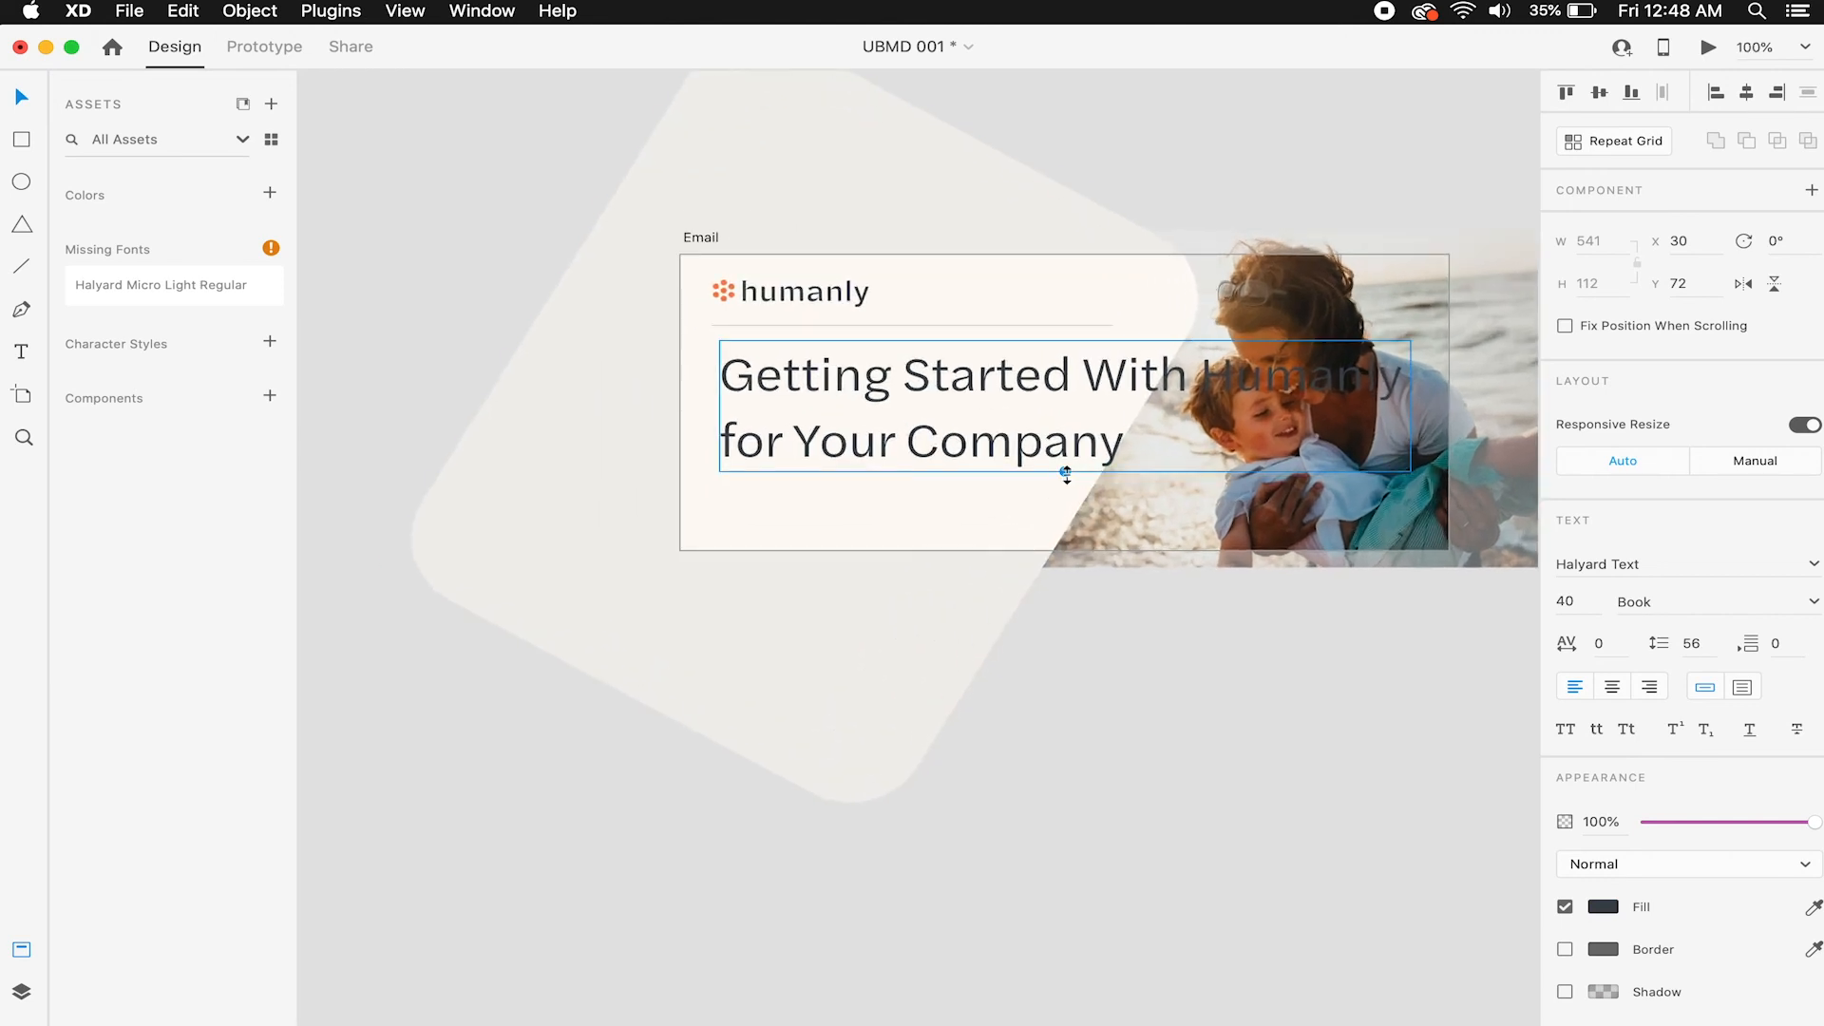
drag(1066, 472, 889, 362)
click(1103, 169)
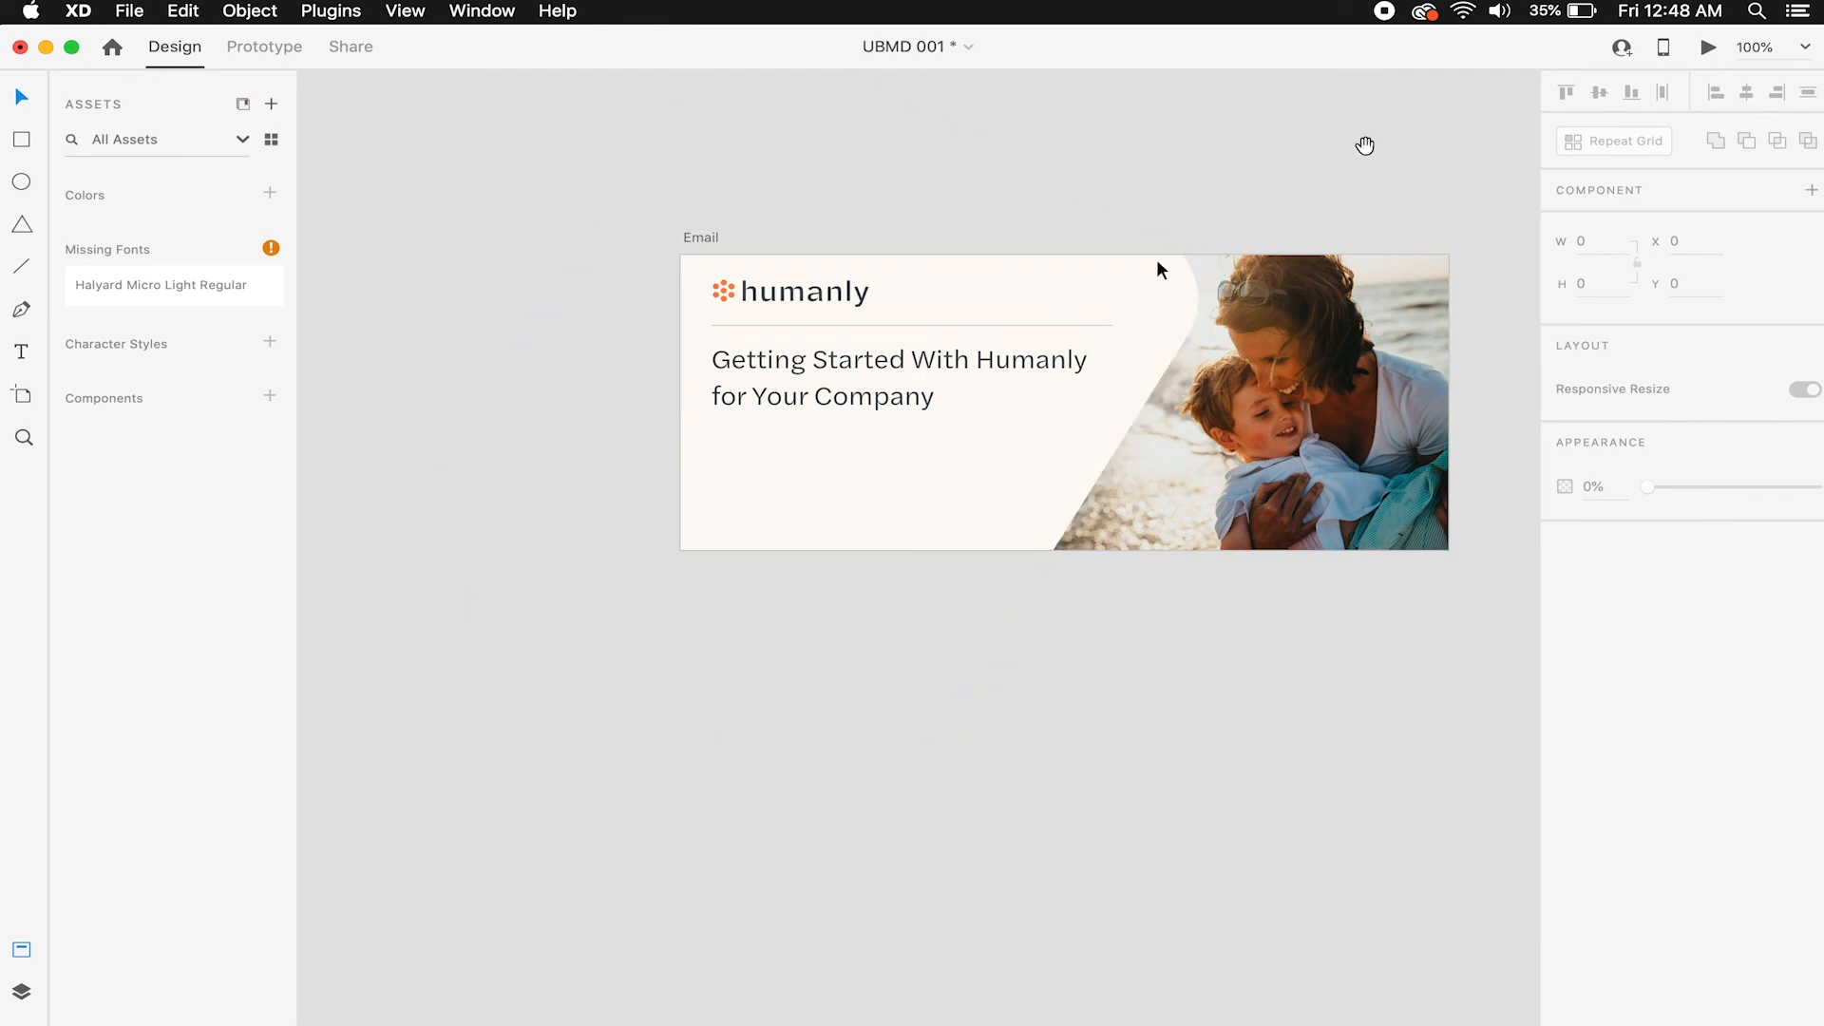
Compare the Social Post's time, date and presenter details with the space remaining on the Email artboard.
alt+super+click(931, 395)
super+click(931, 395)
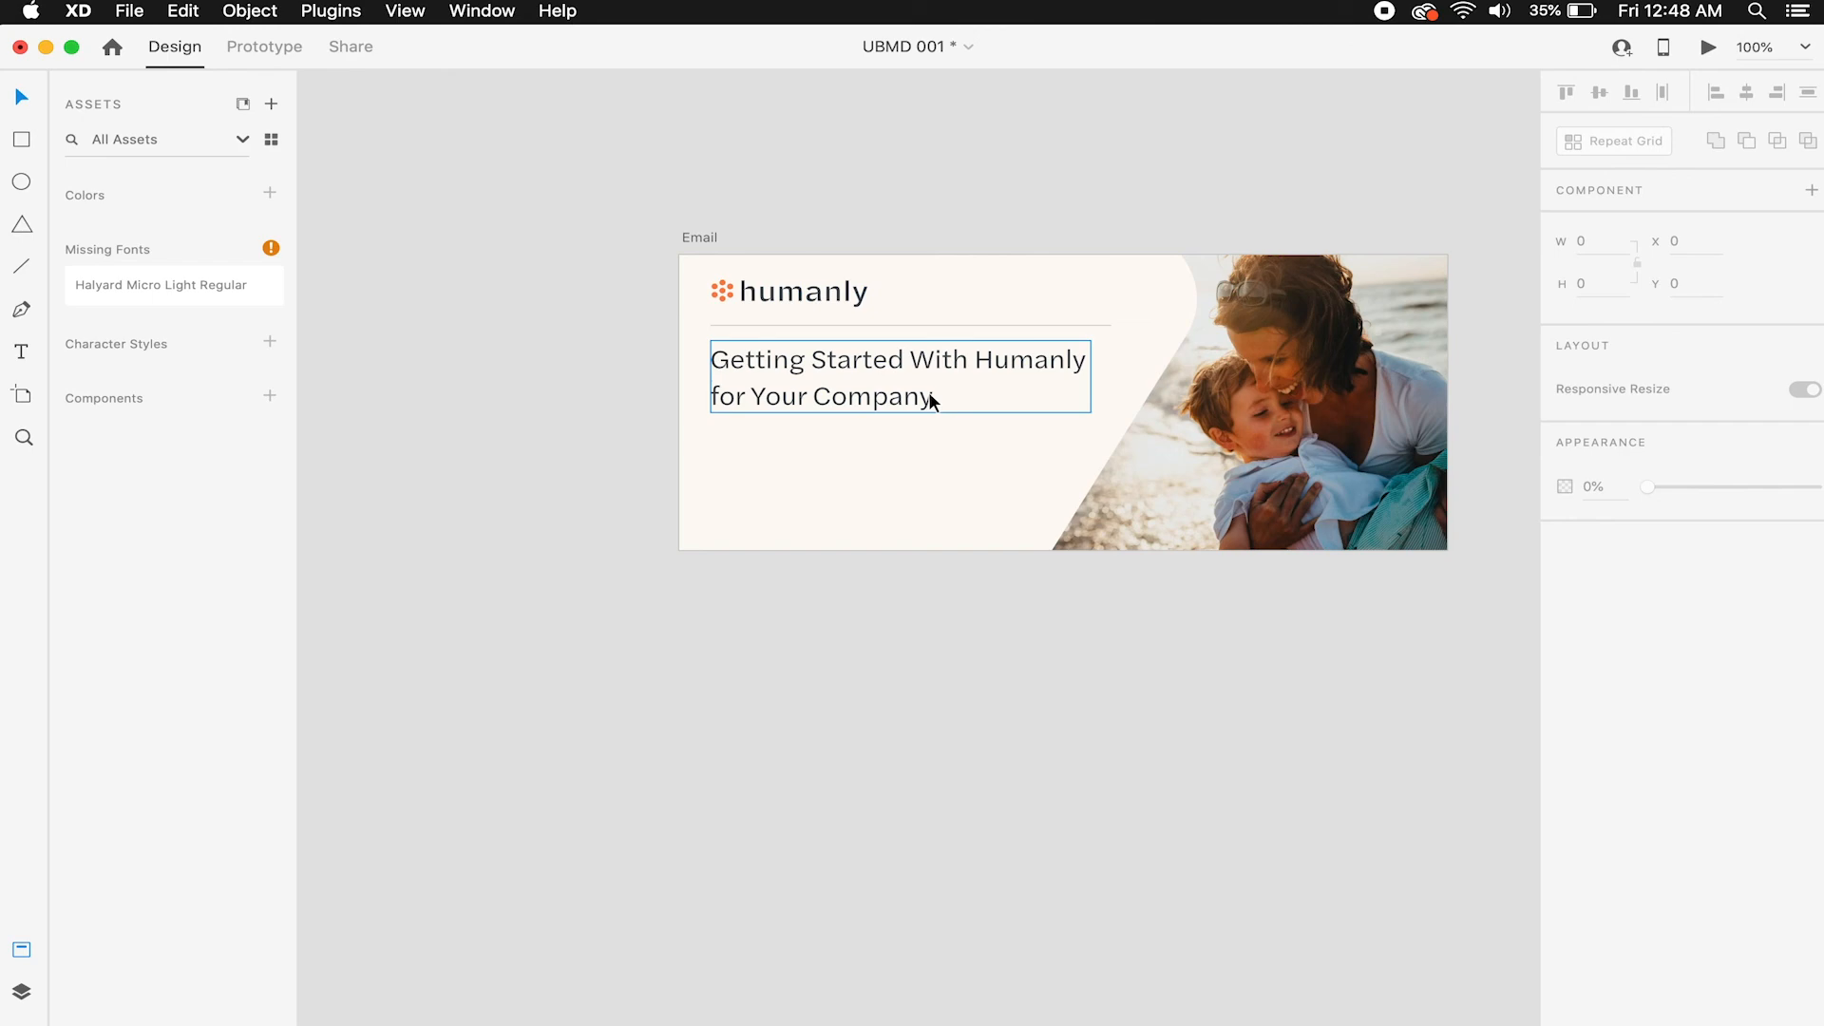
scroll(929, 393, left, 18)
scroll(929, 394, down, 4)
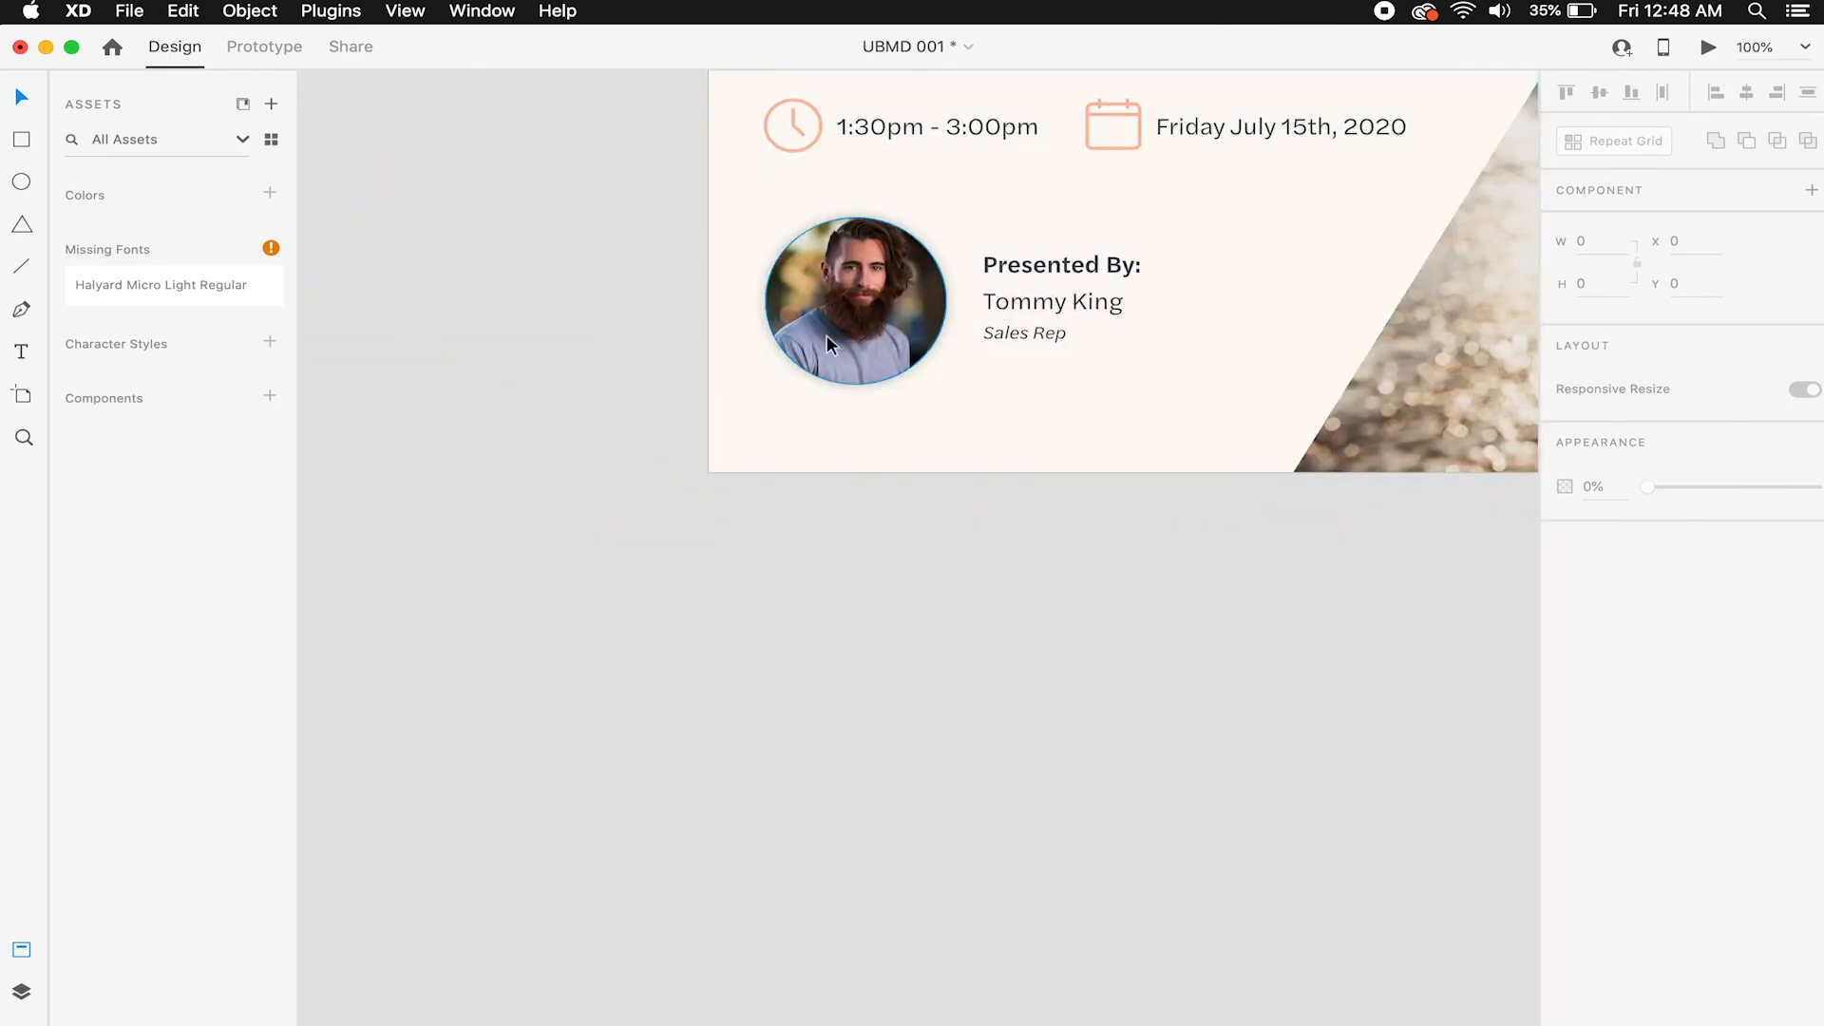
scroll(904, 277, down, 10)
scroll(903, 277, left, 15)
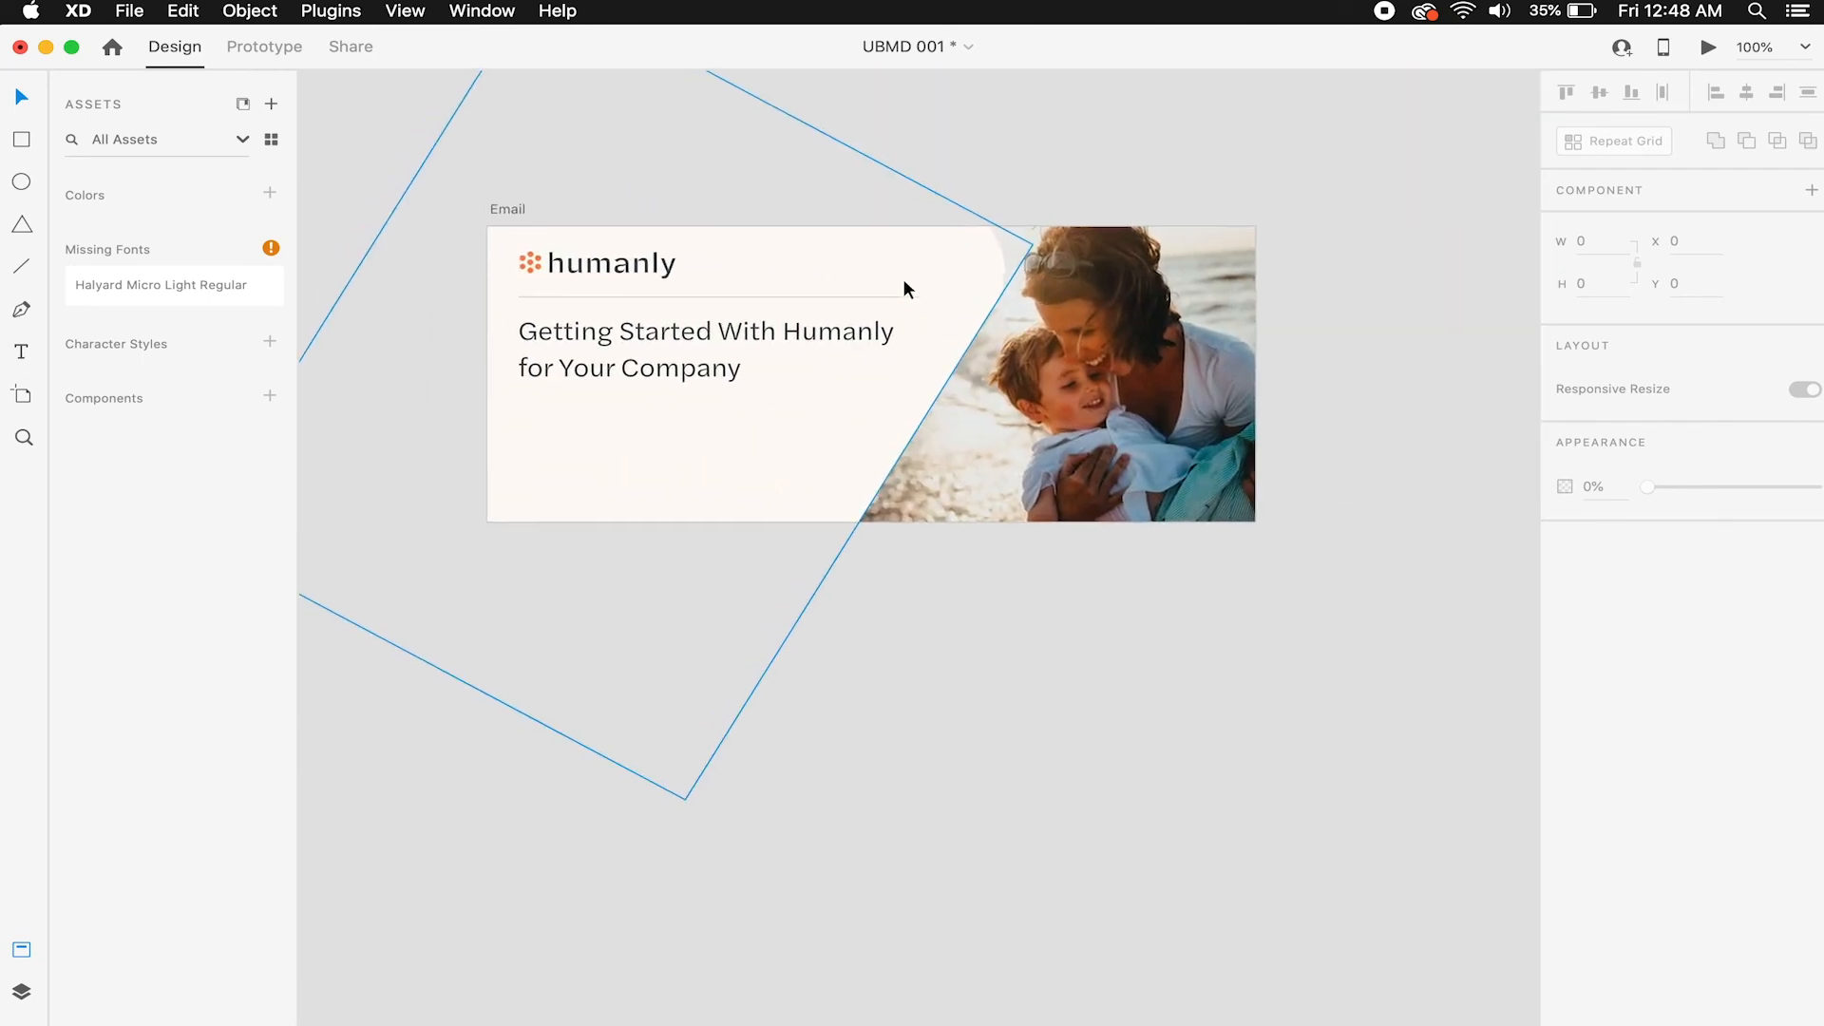
scroll(904, 289, left, 2)
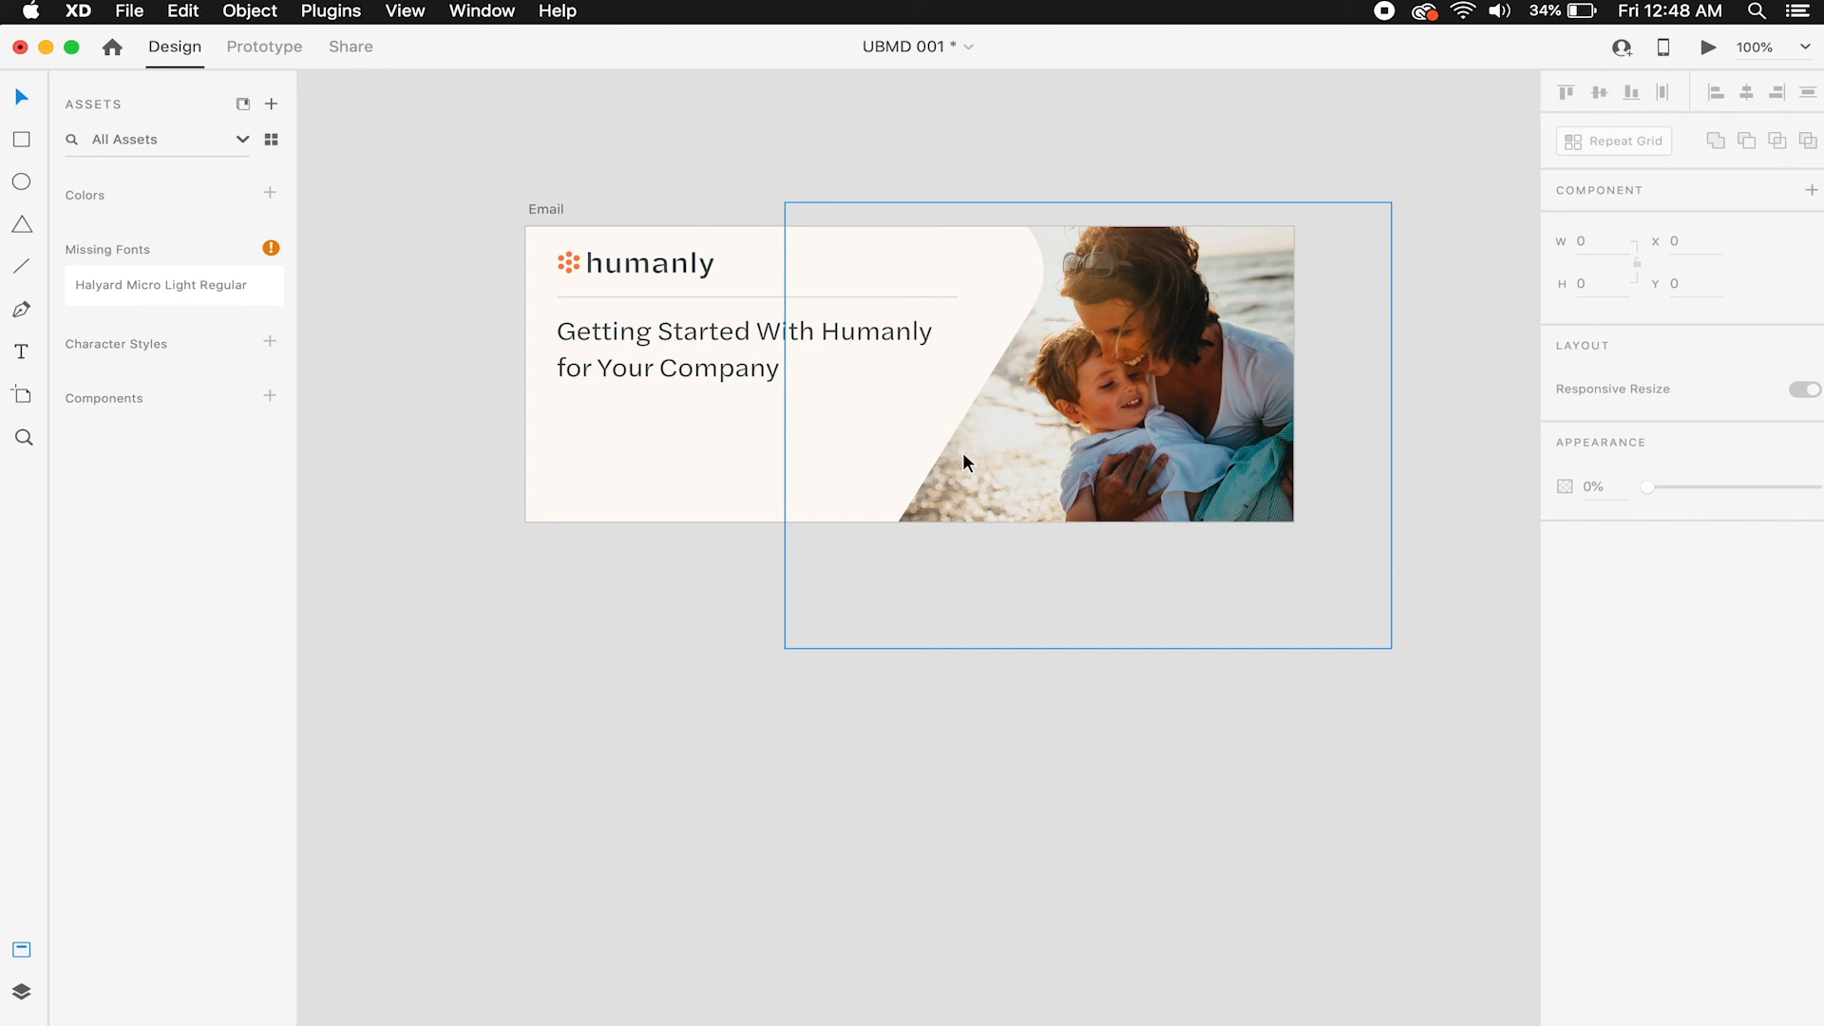
scroll(961, 452, left, 3)
scroll(961, 452, down, 1)
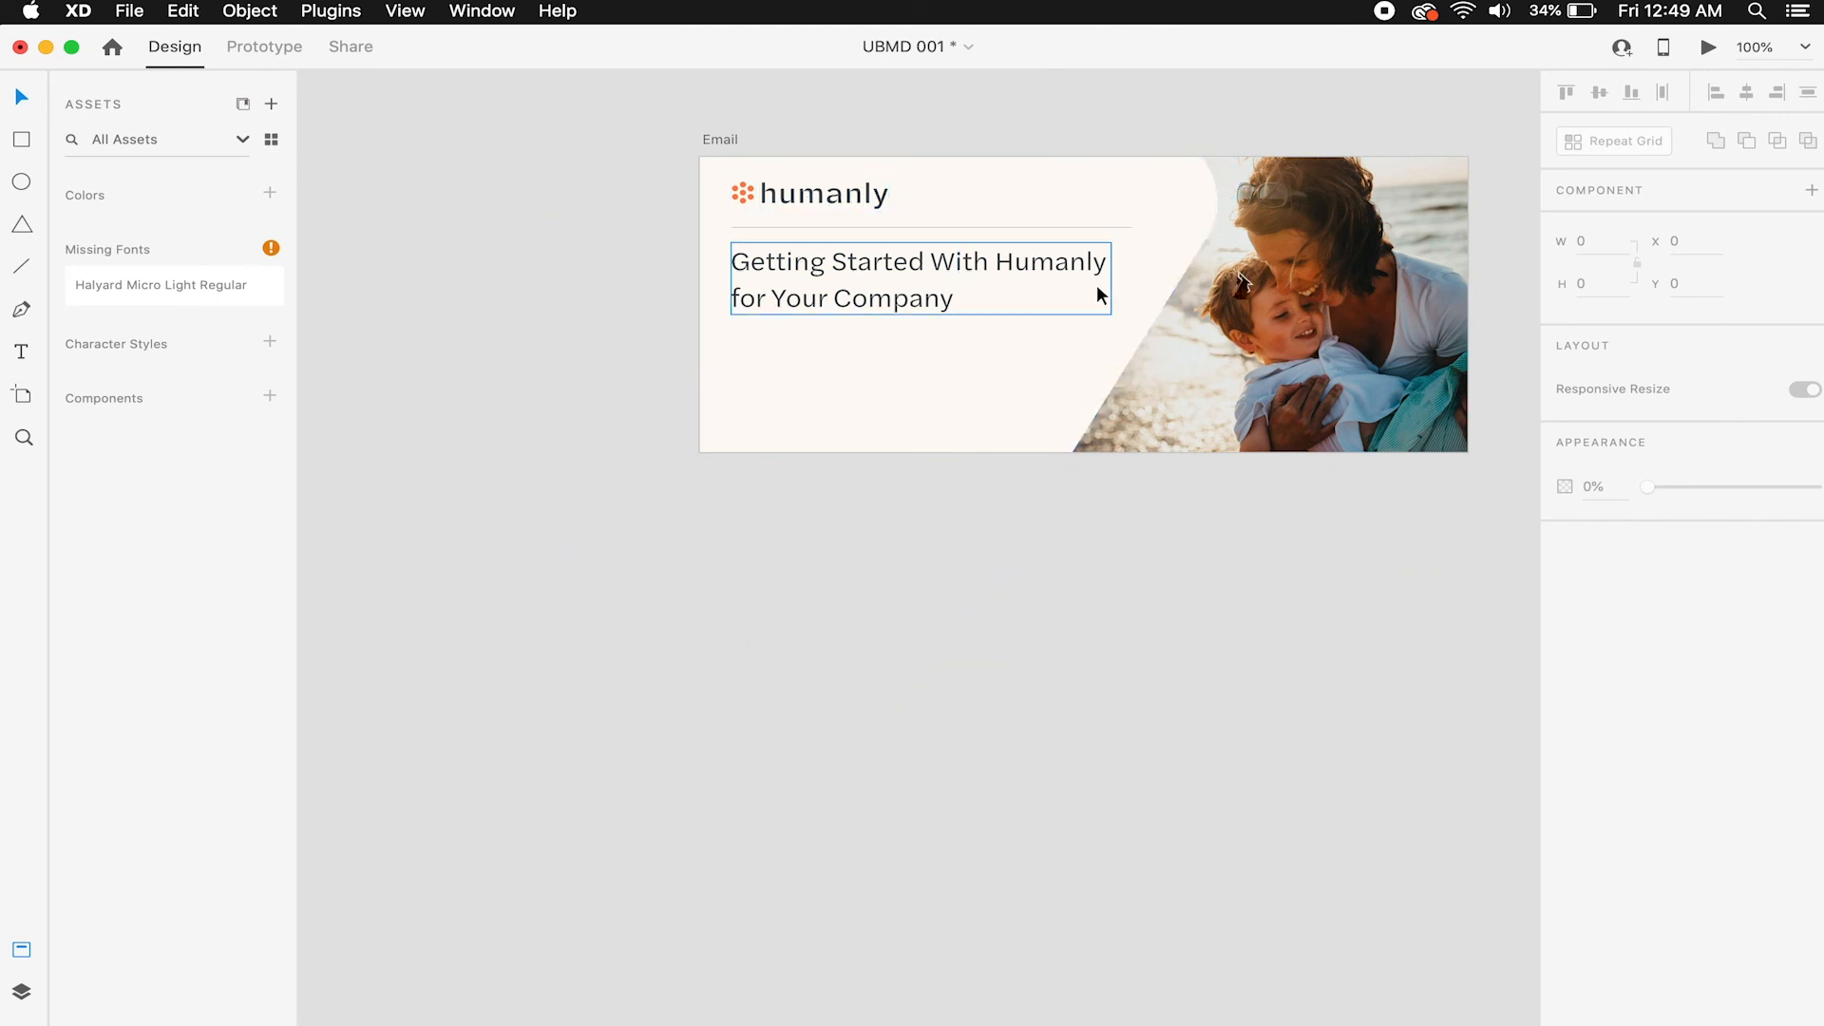
Copy the time and date row with its icons from the Social Post and place it below the Email headline at about X 24, Y 152.
scroll(1029, 288, down, 5)
scroll(1029, 288, up, 5)
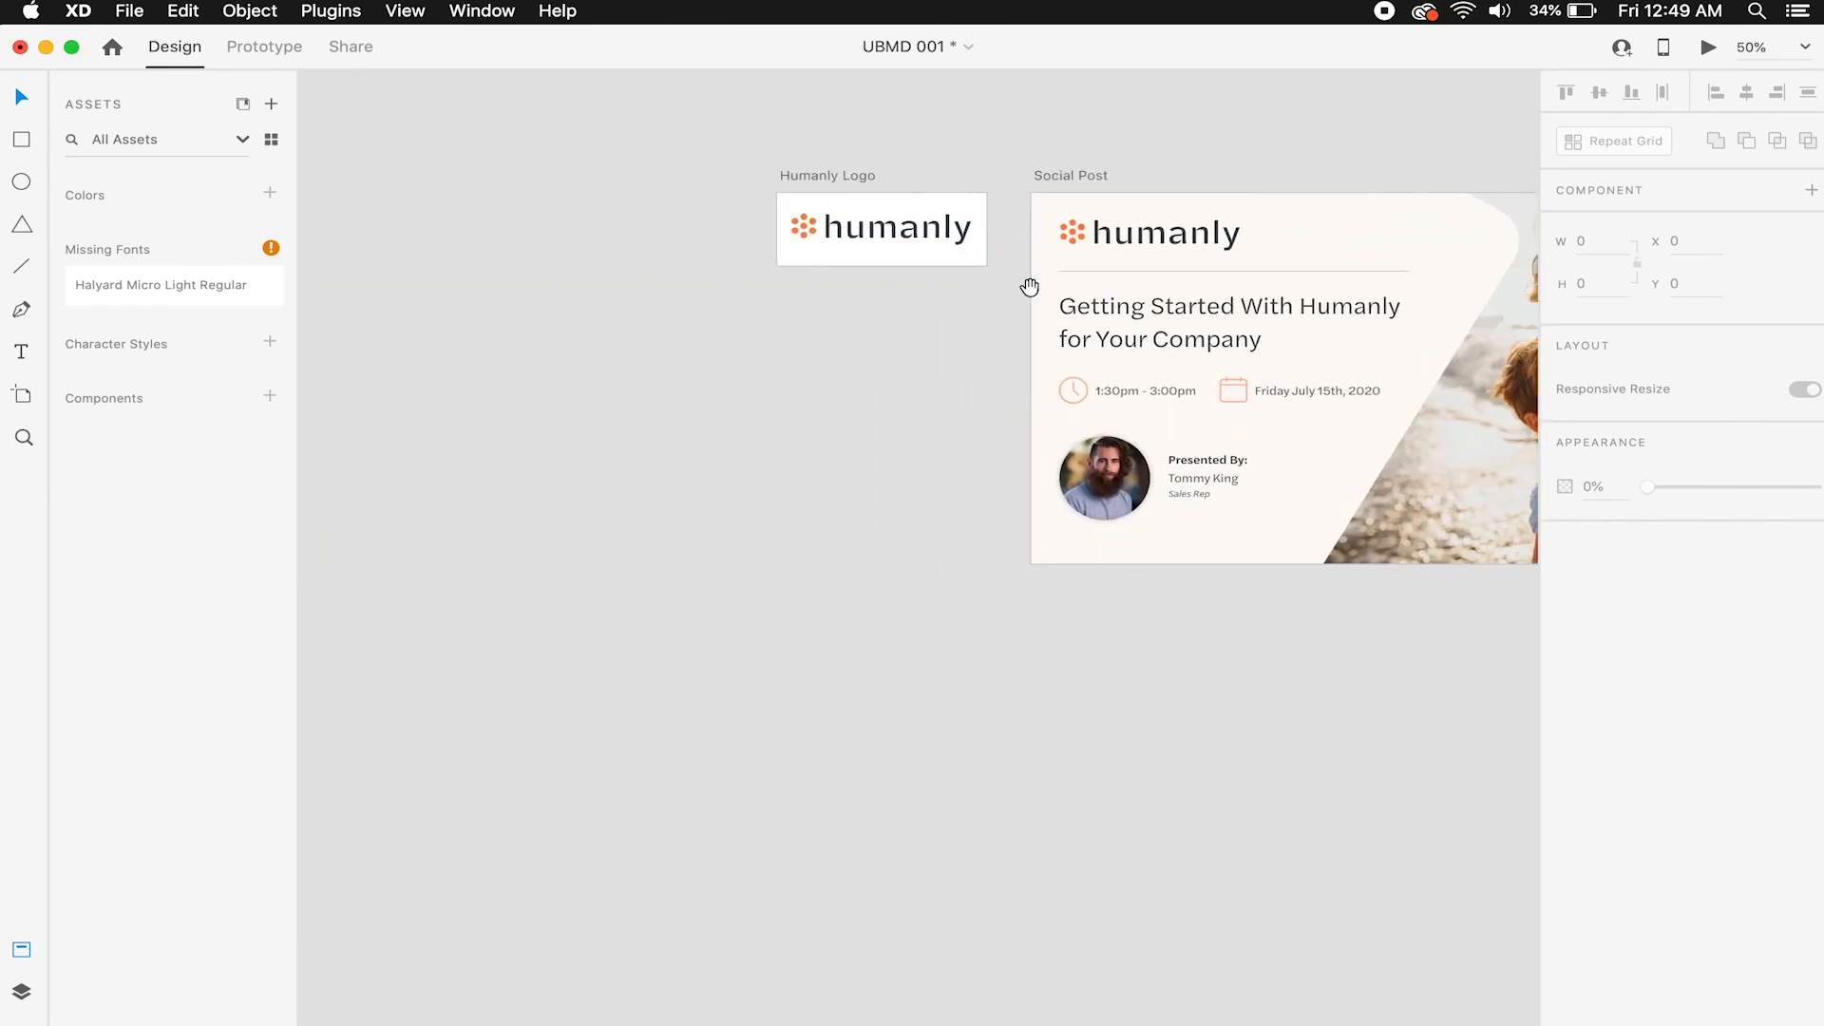
click(954, 397)
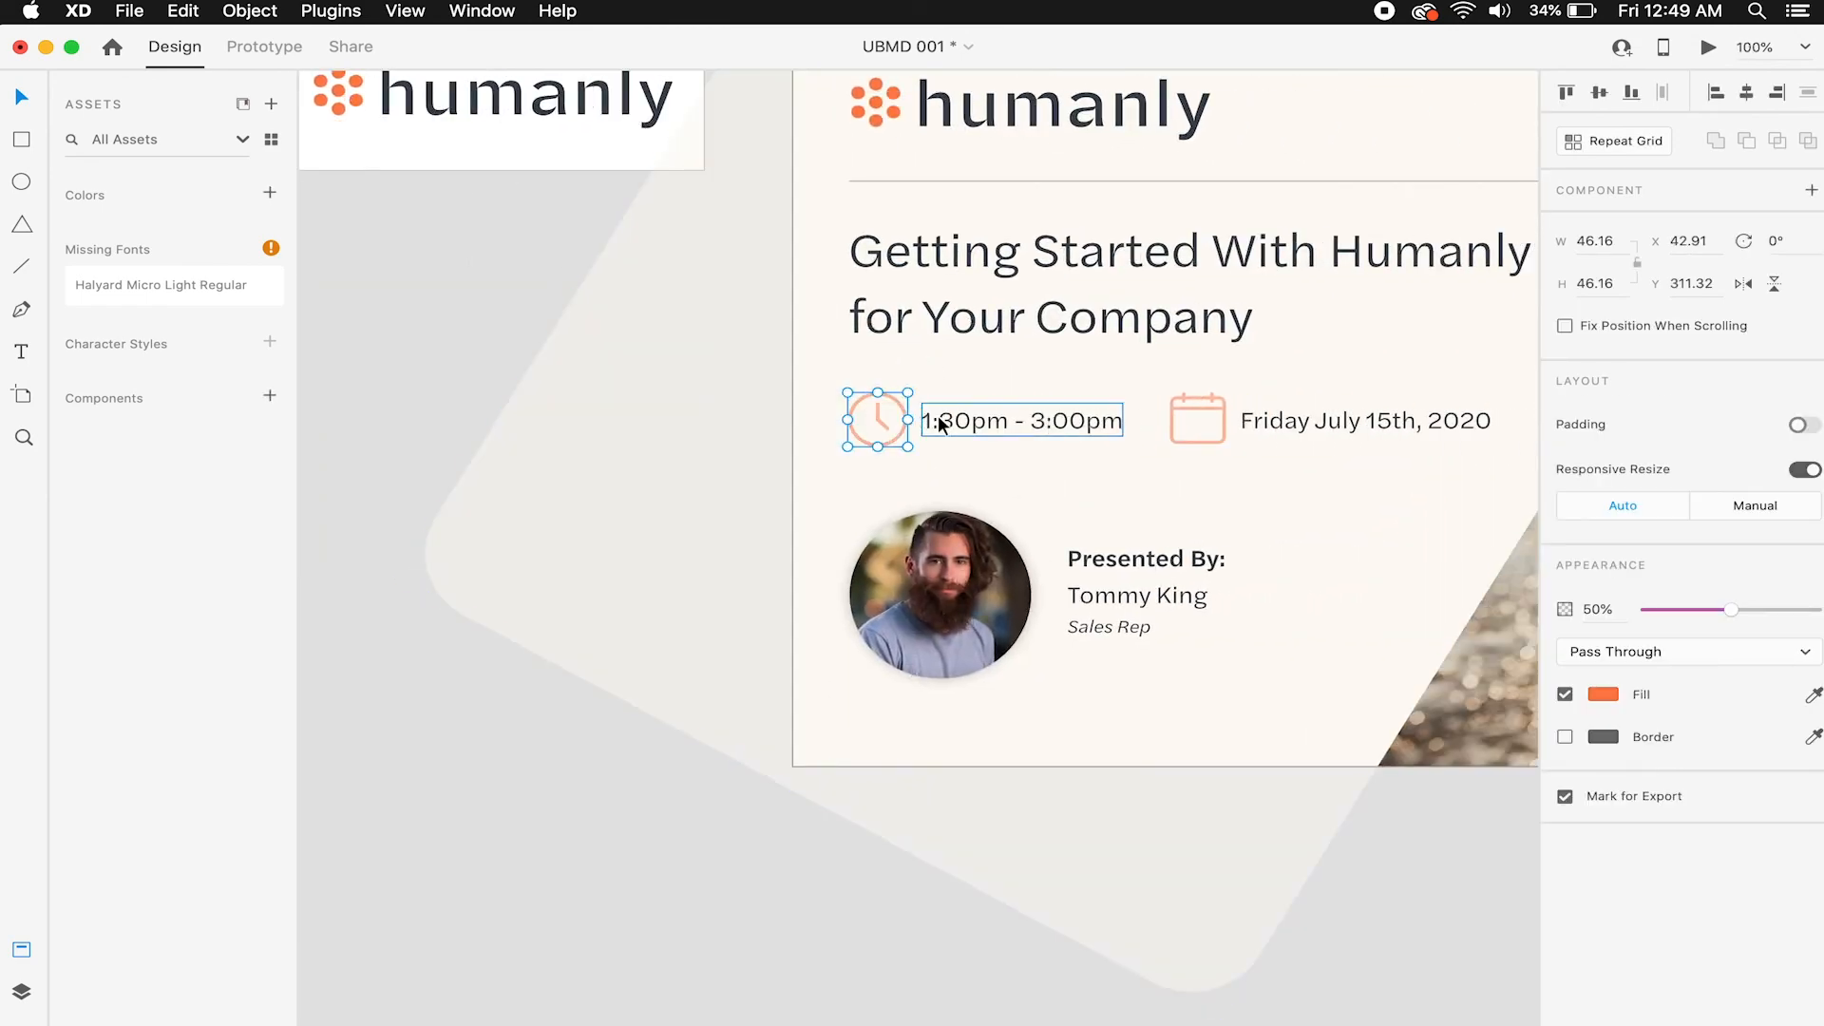
shift+click(938, 424)
scroll(939, 425, right, 3)
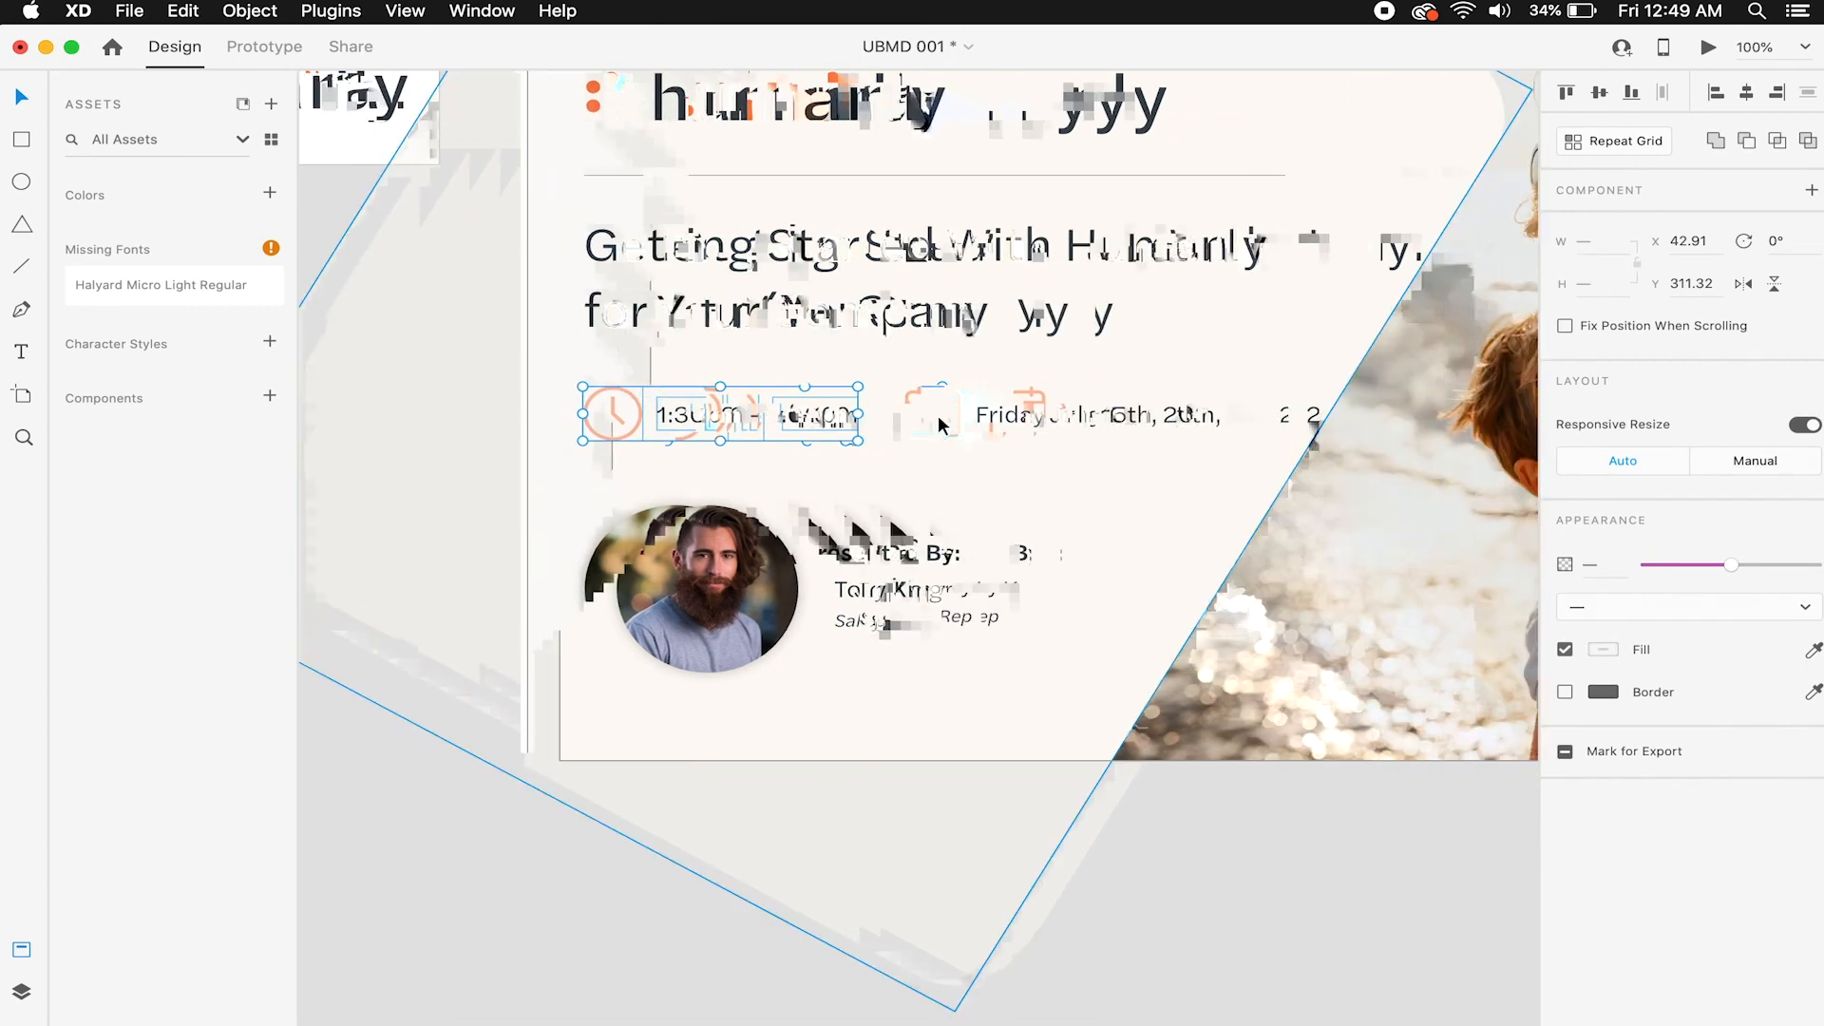
shift+click(960, 414)
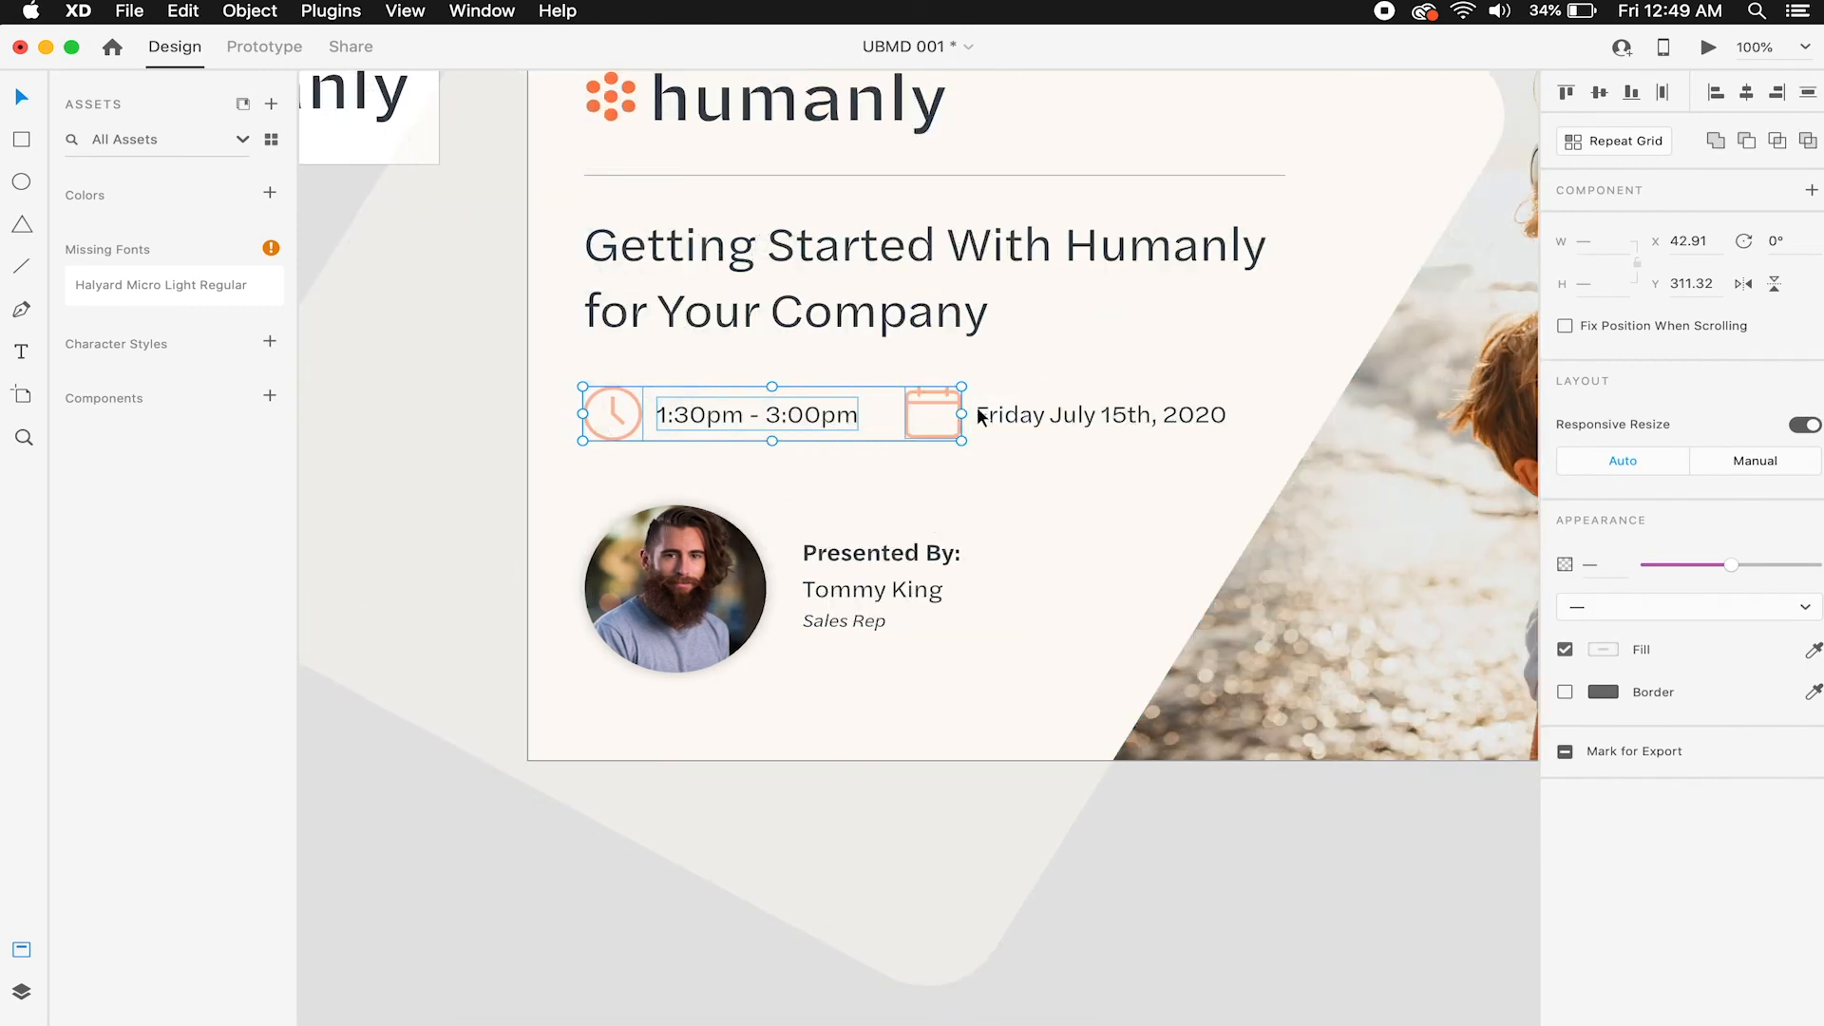
shift+click(991, 416)
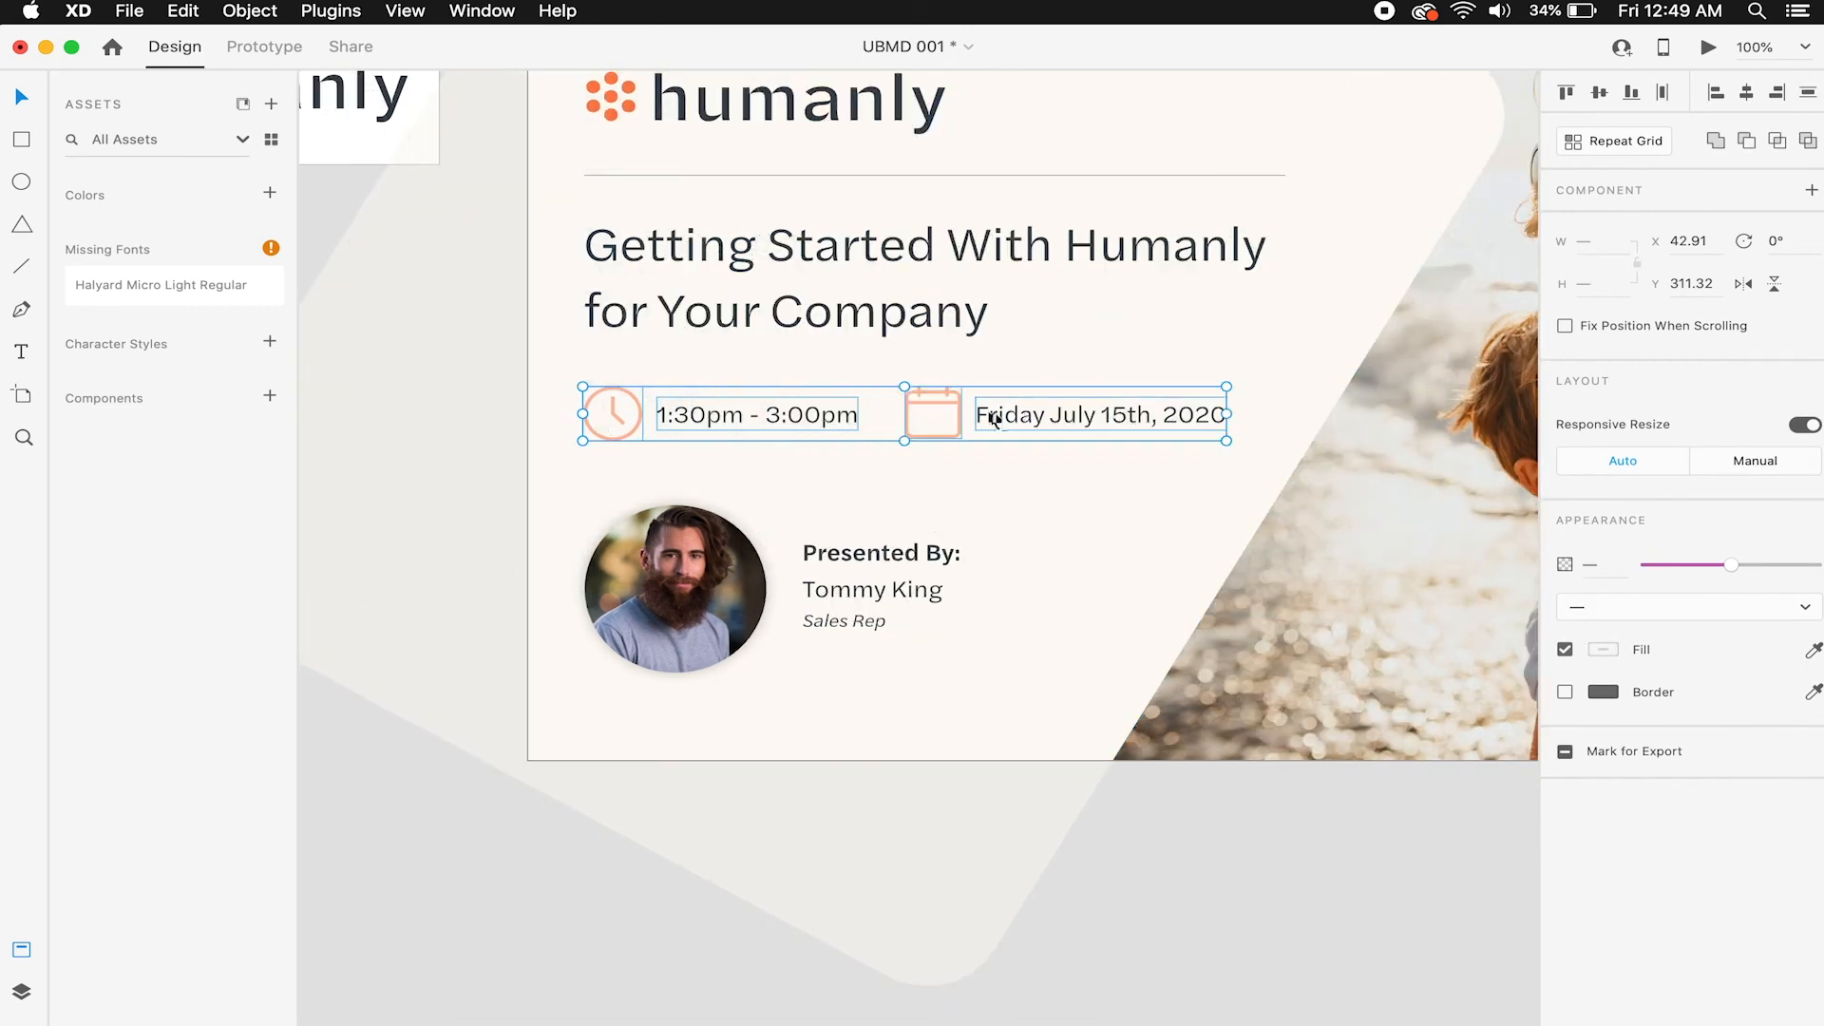
click(1199, 790)
scroll(1192, 453, down, 3)
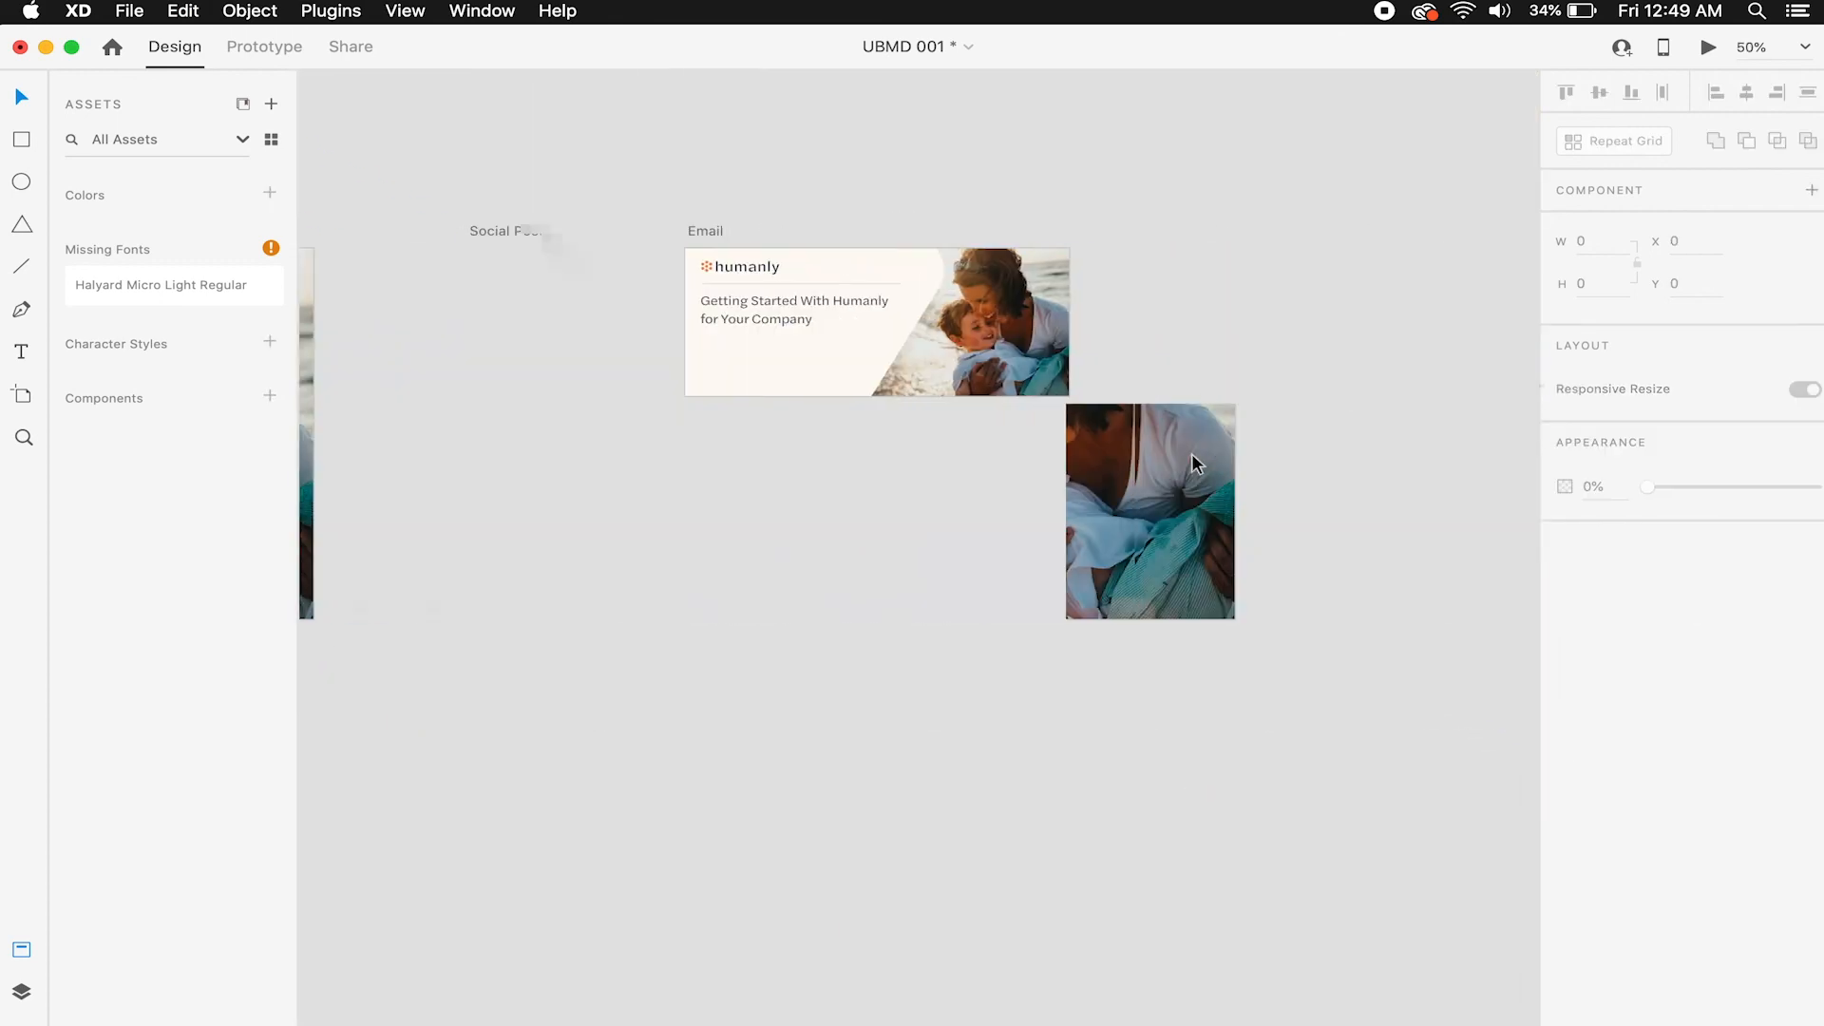
scroll(939, 374, up, 3)
scroll(909, 376, left, 5)
click(909, 385)
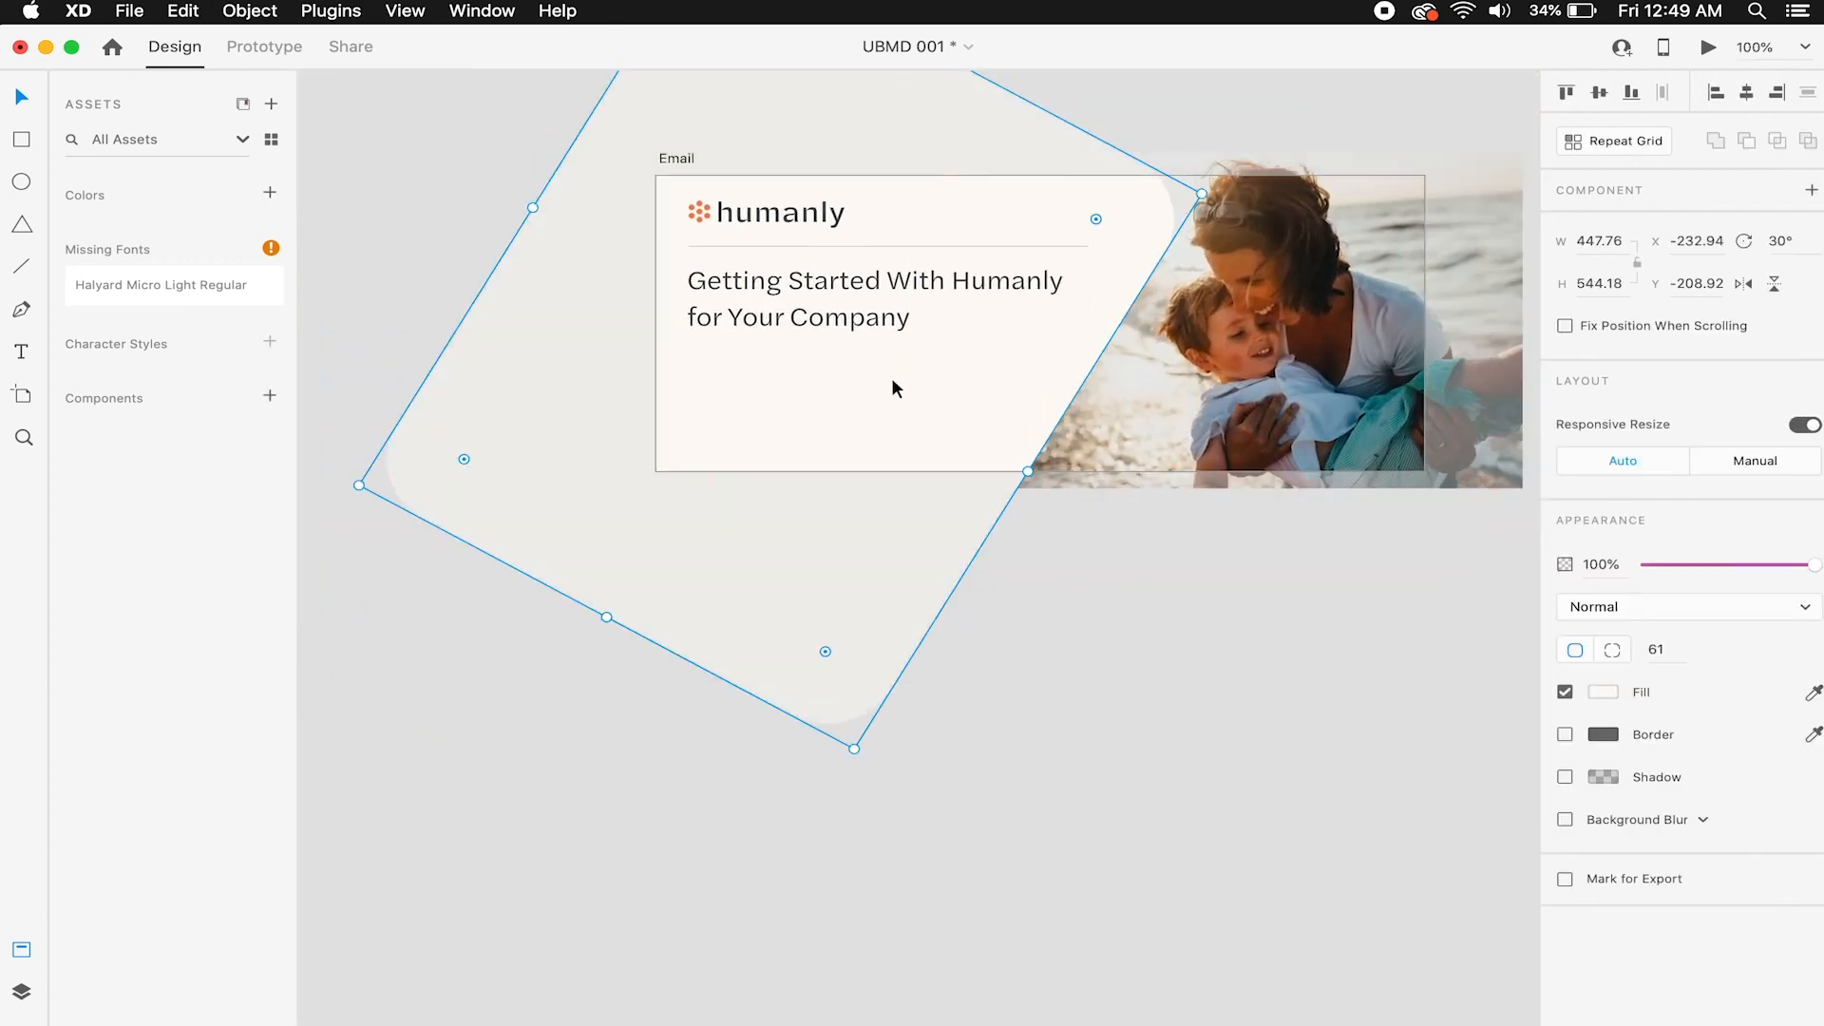
key(super+v)
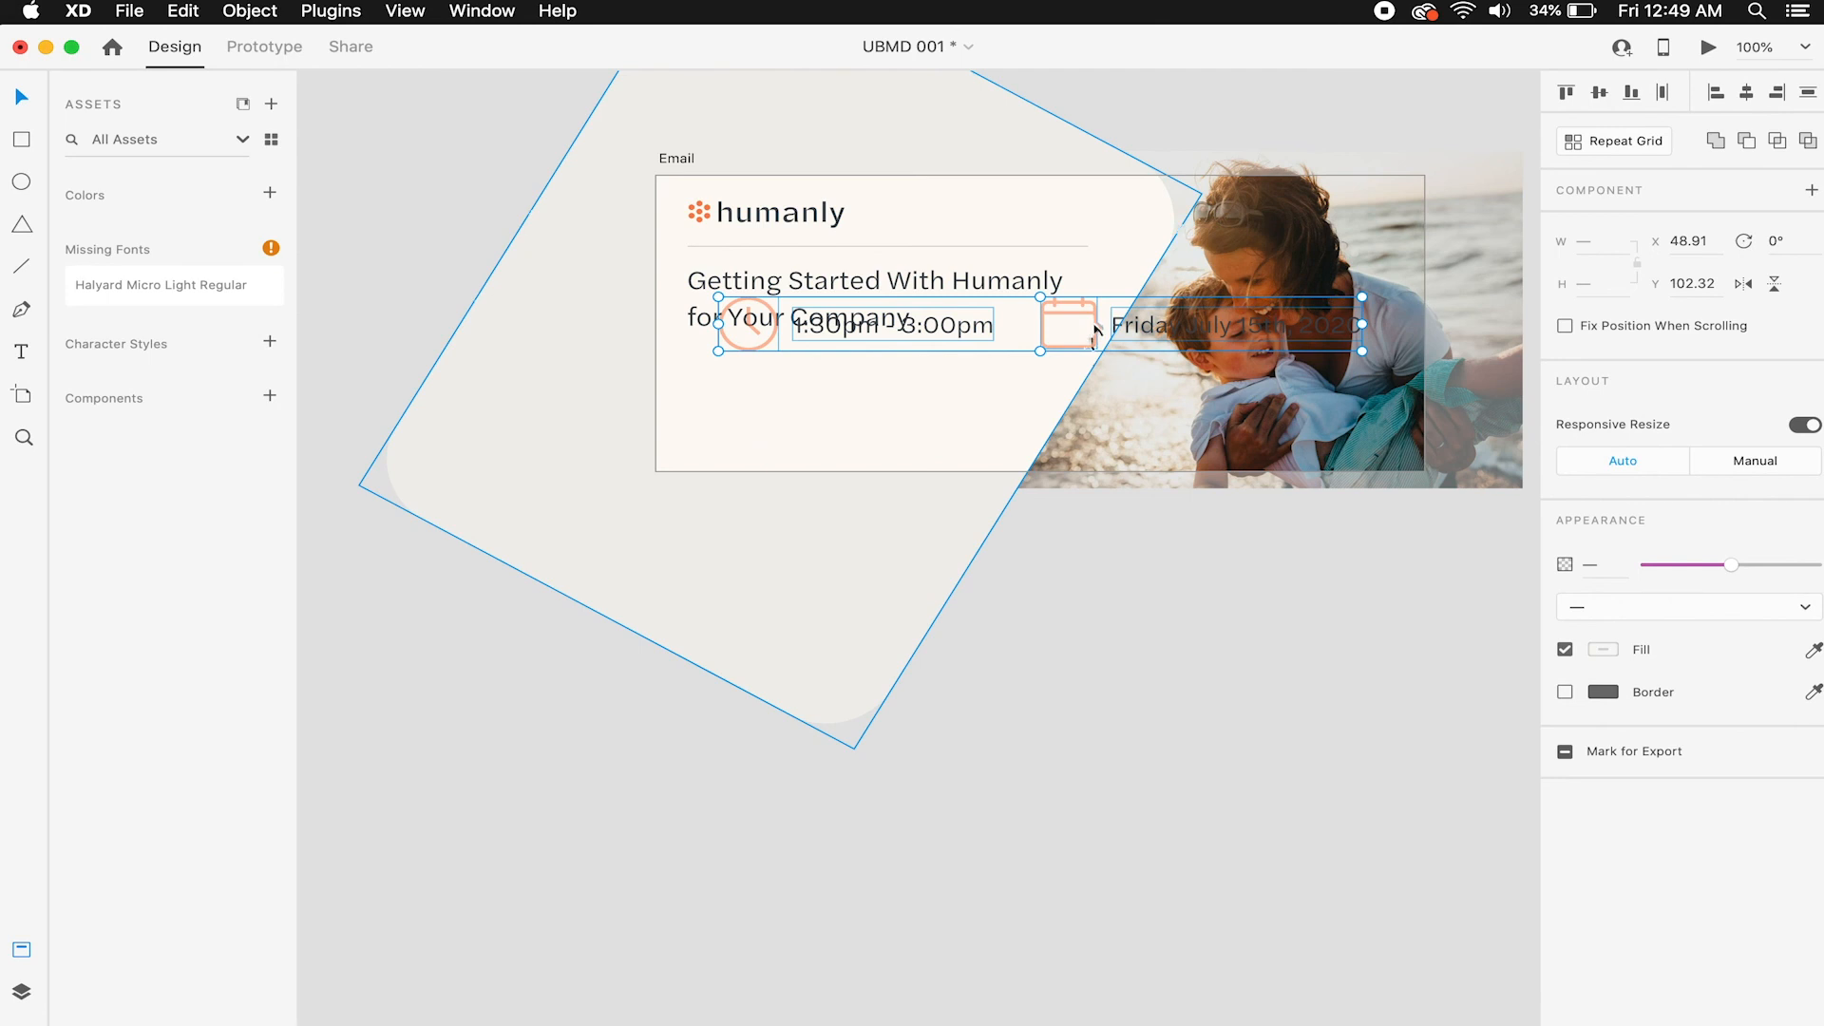
drag(1090, 322, 1063, 379)
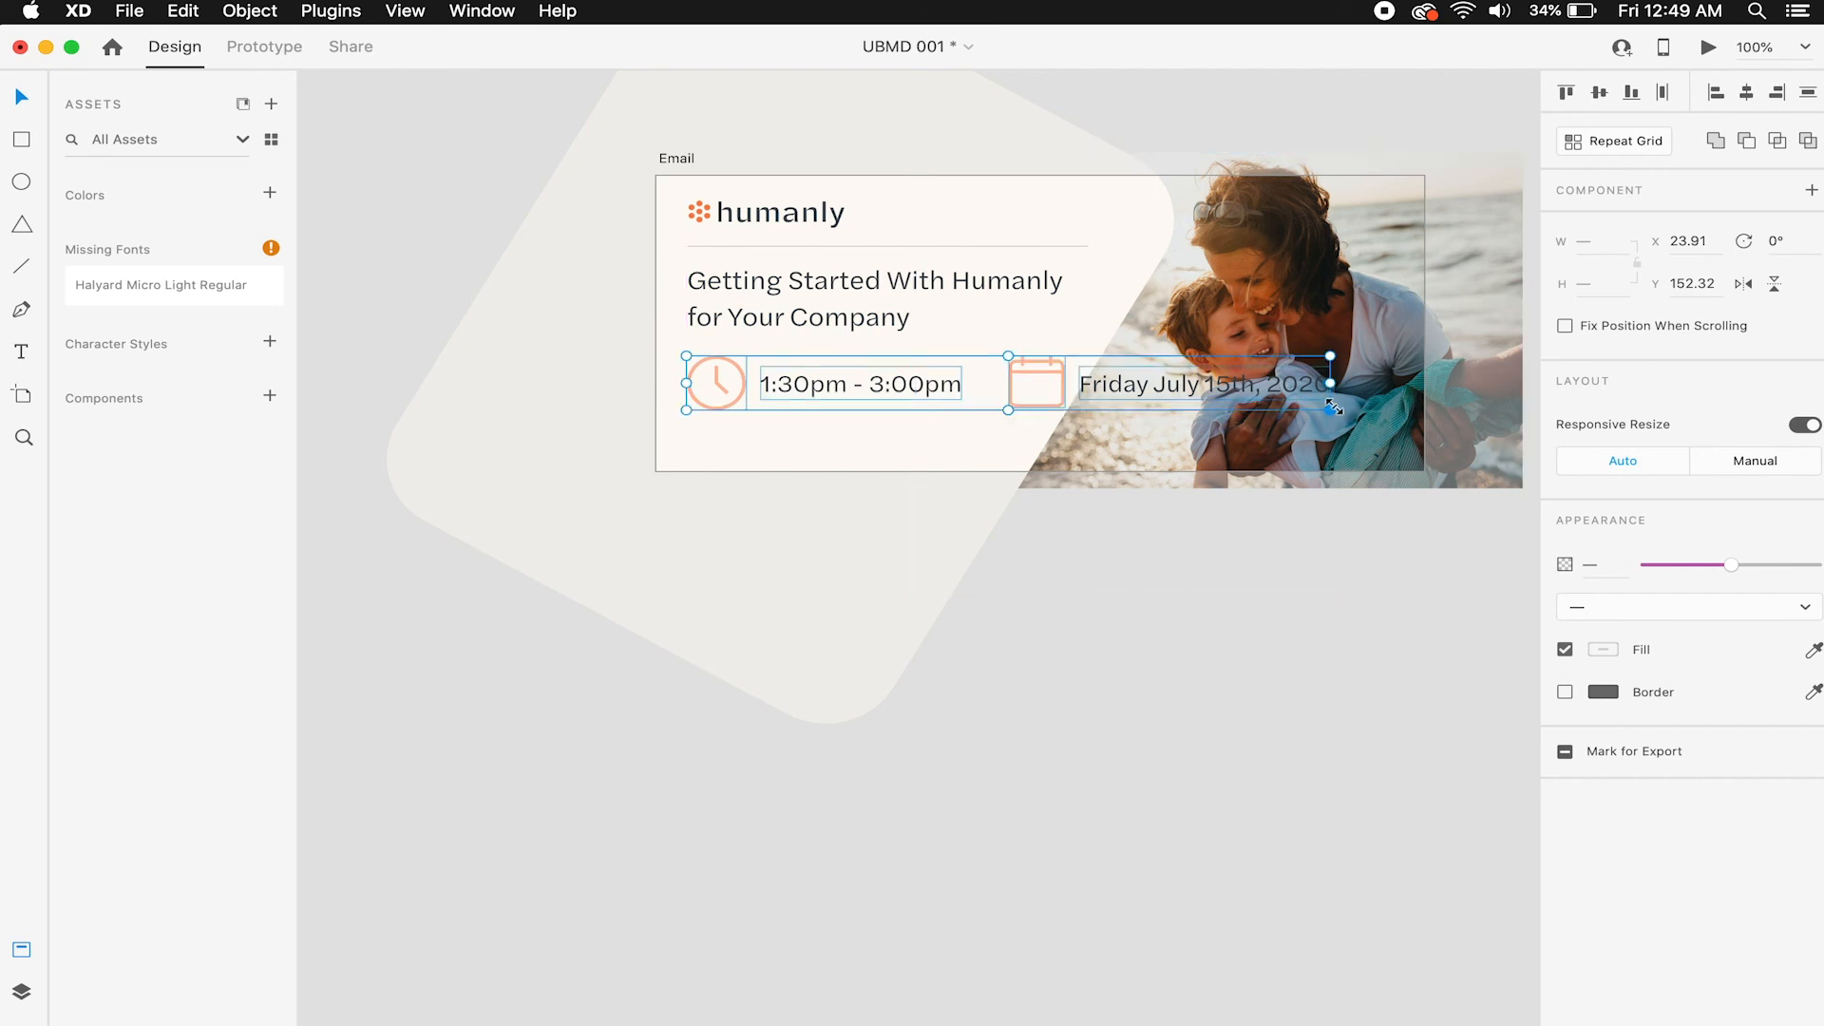
Scale down the Email artboard's time and date row so it fits within the cream area below the headline.
drag(1334, 407, 1218, 387)
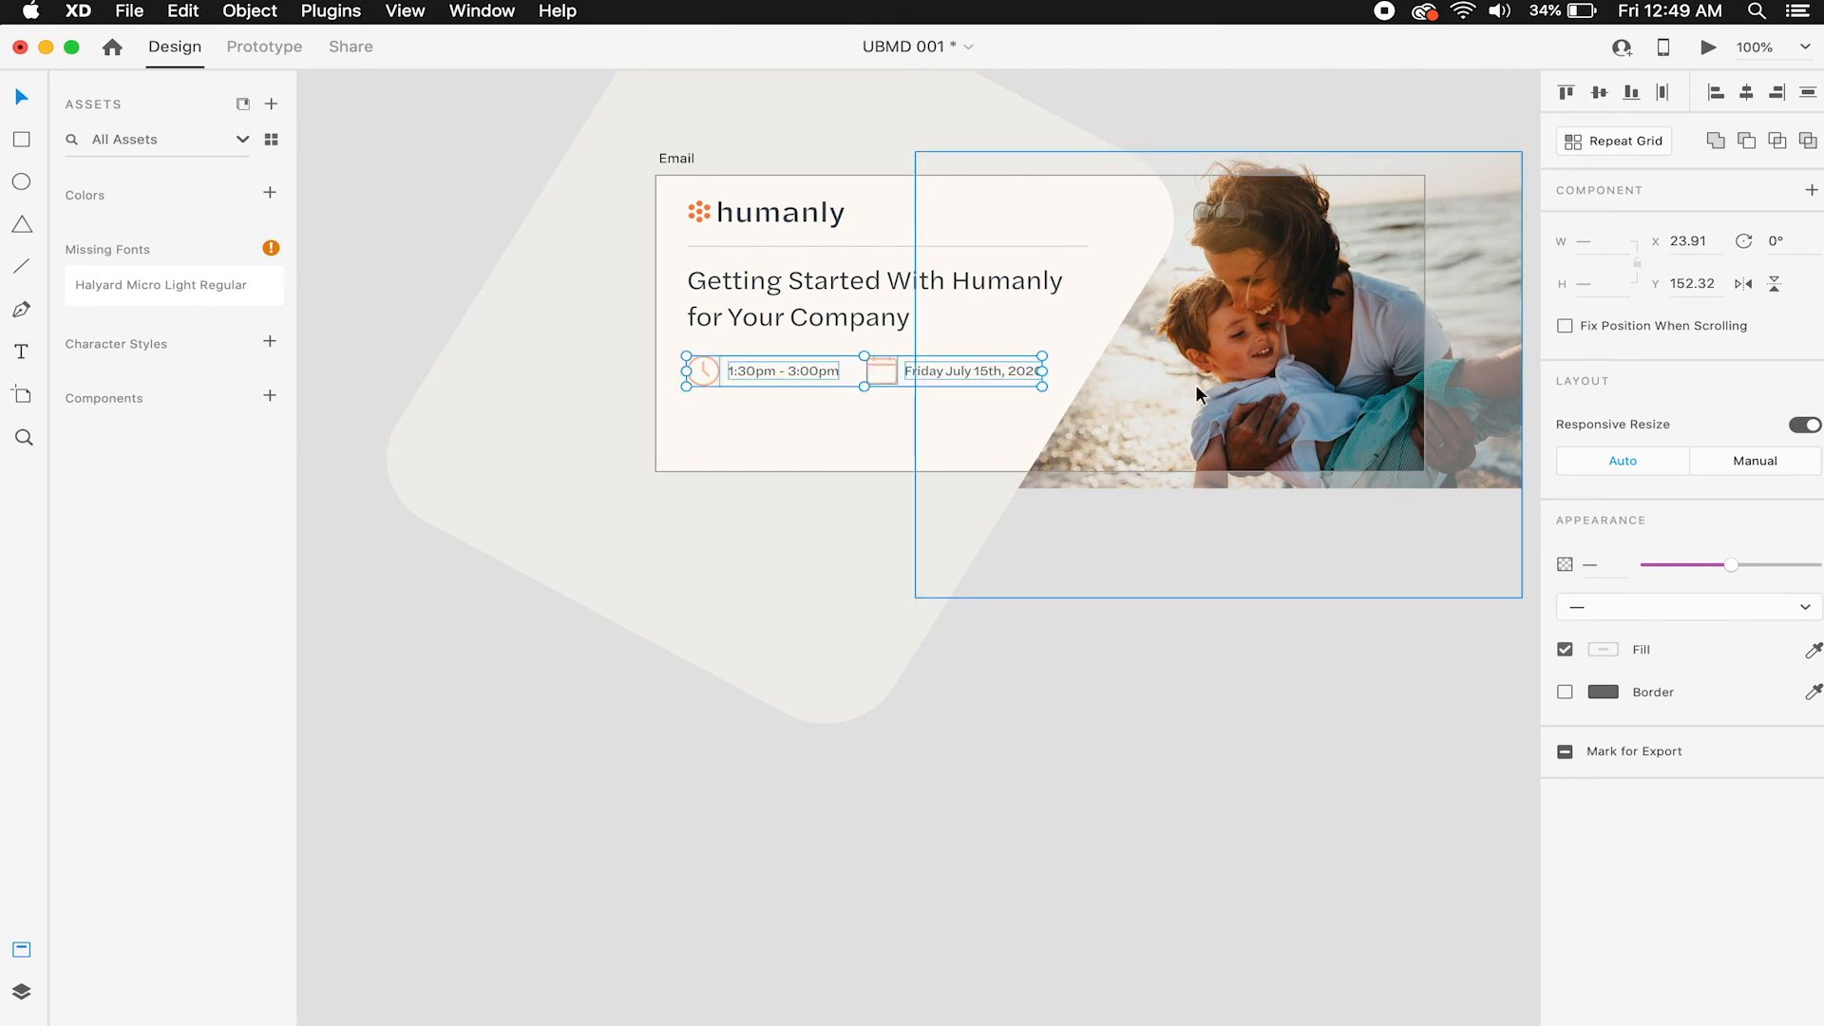
scroll(954, 334, up, 3)
scroll(954, 338, left, 1)
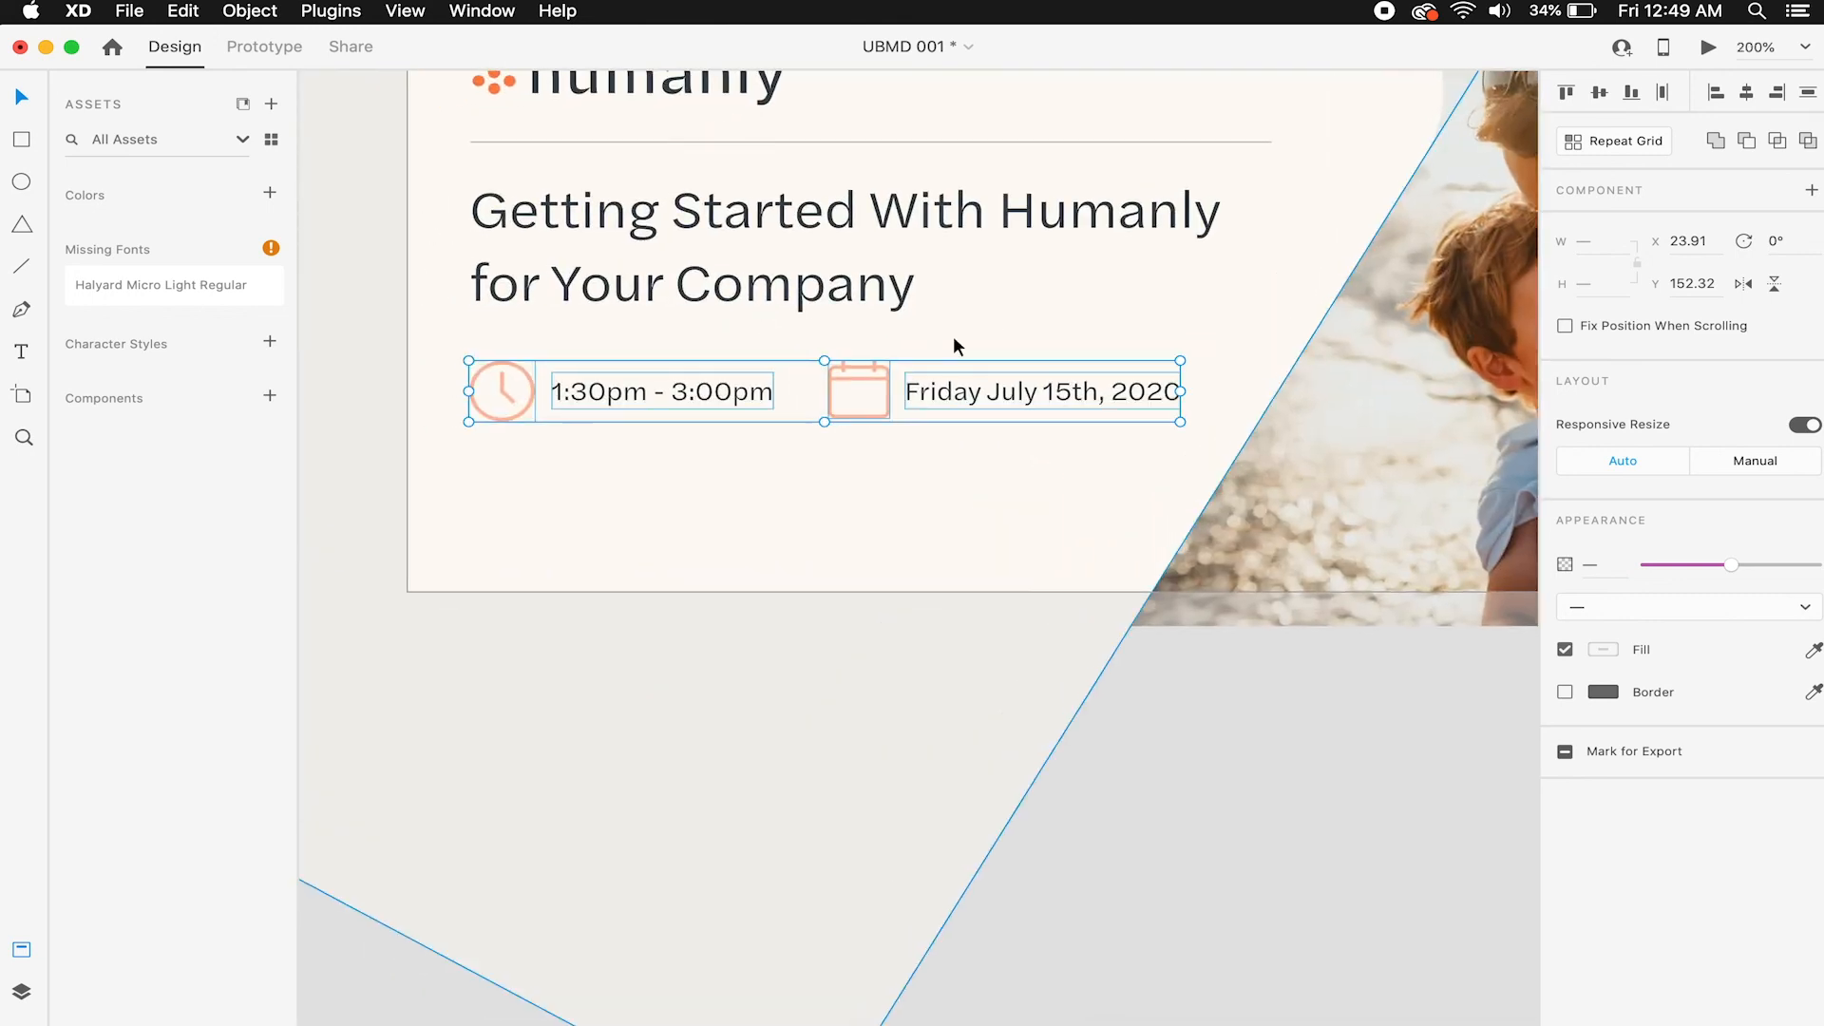
click(887, 366)
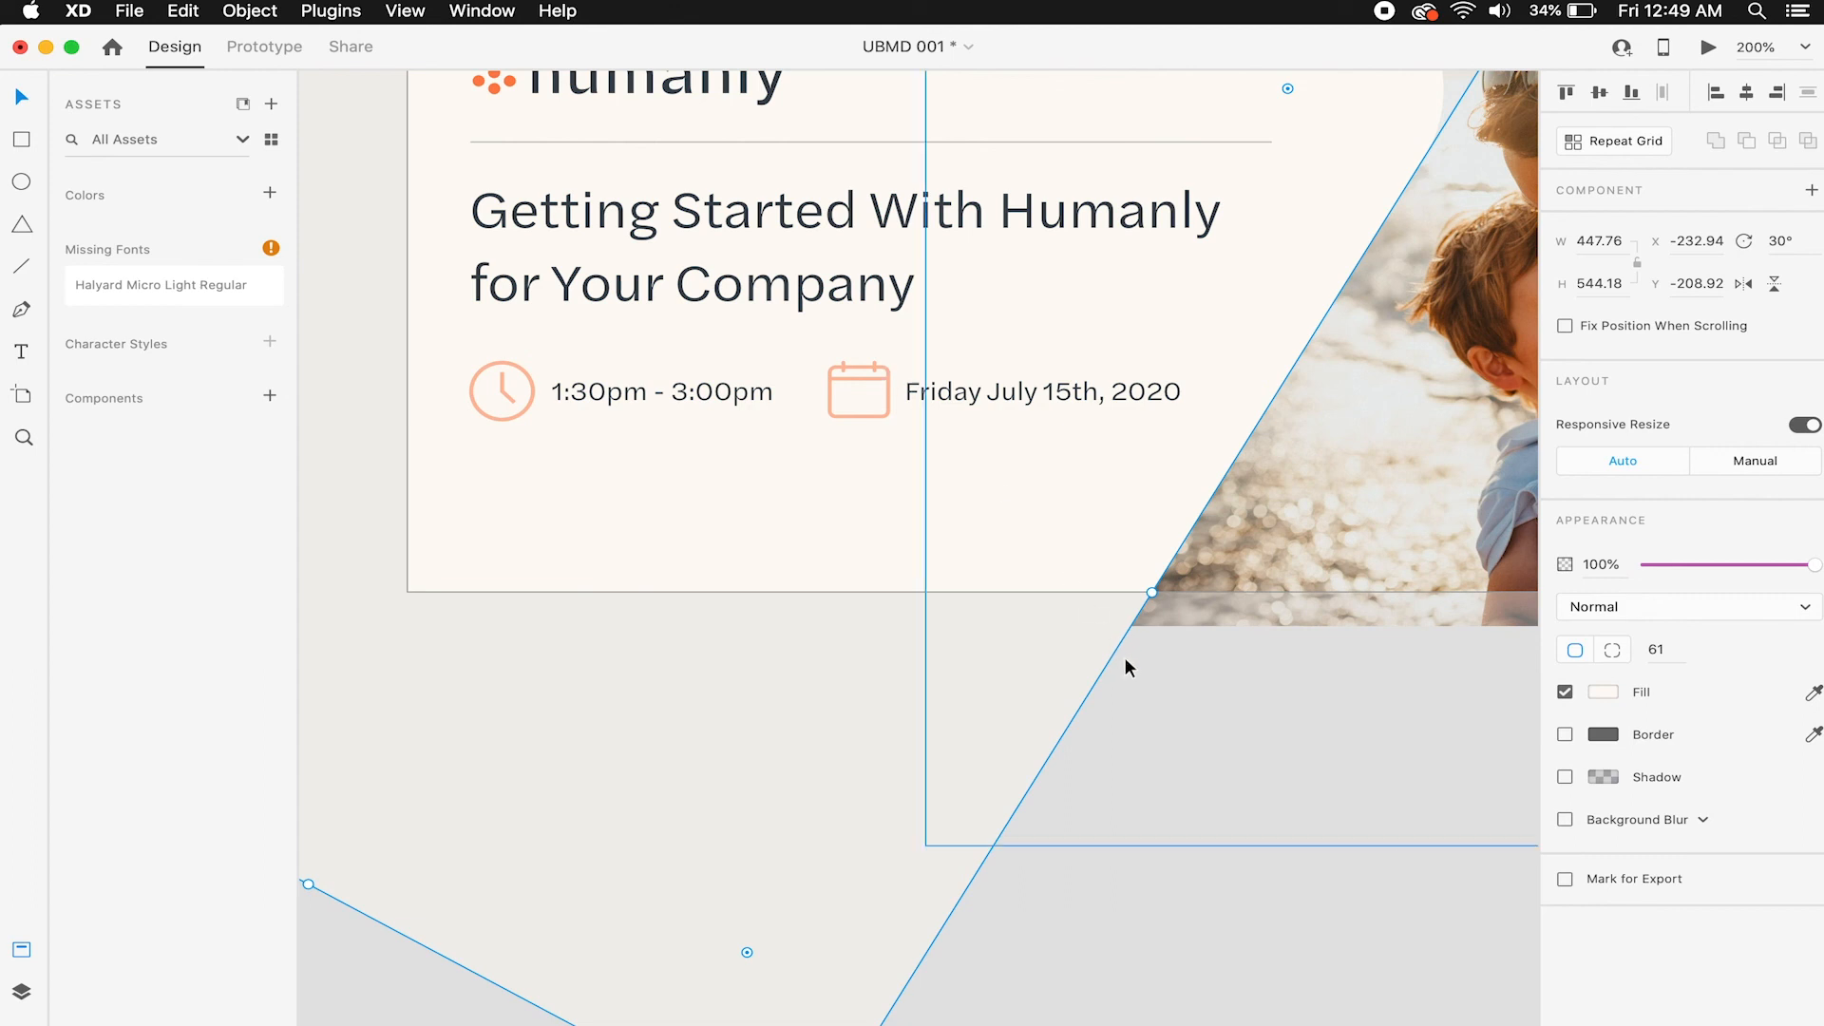
click(1139, 876)
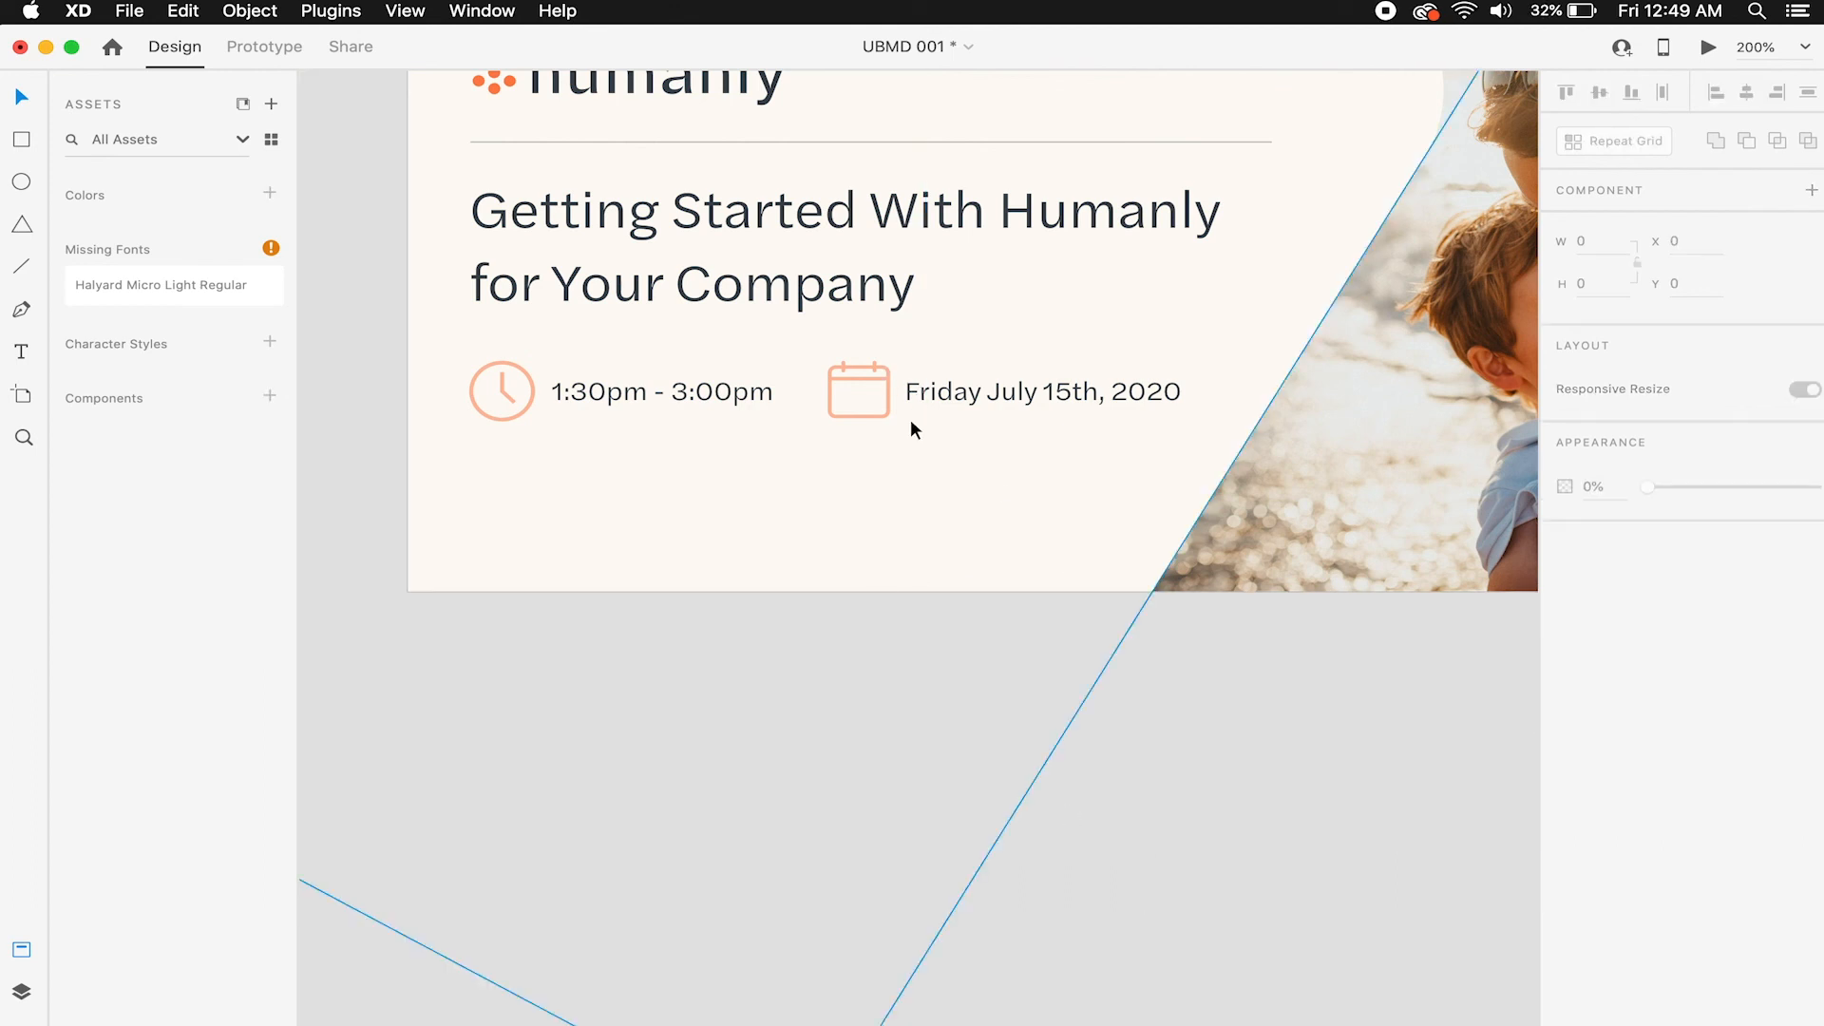
Group the Email time and date texts with their clock and calendar icons, and move the group down to about Y 161.
click(982, 389)
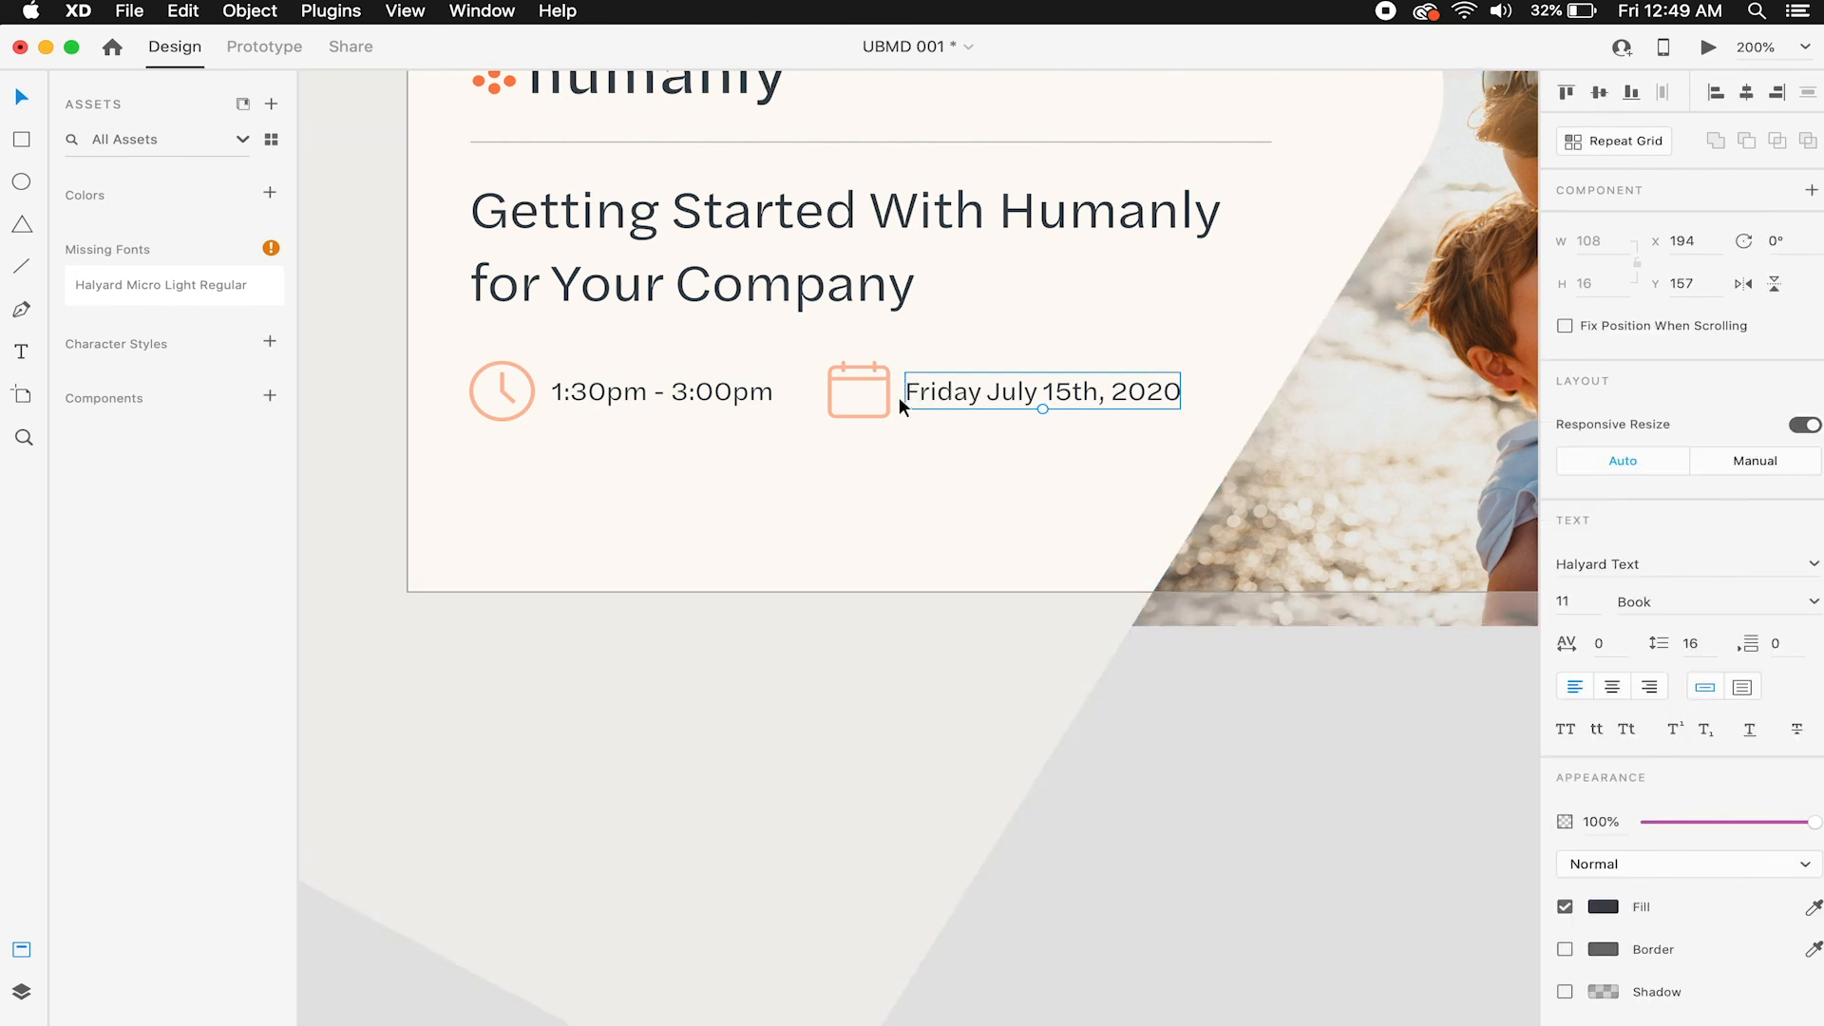
shift+click(864, 380)
shift+click(760, 392)
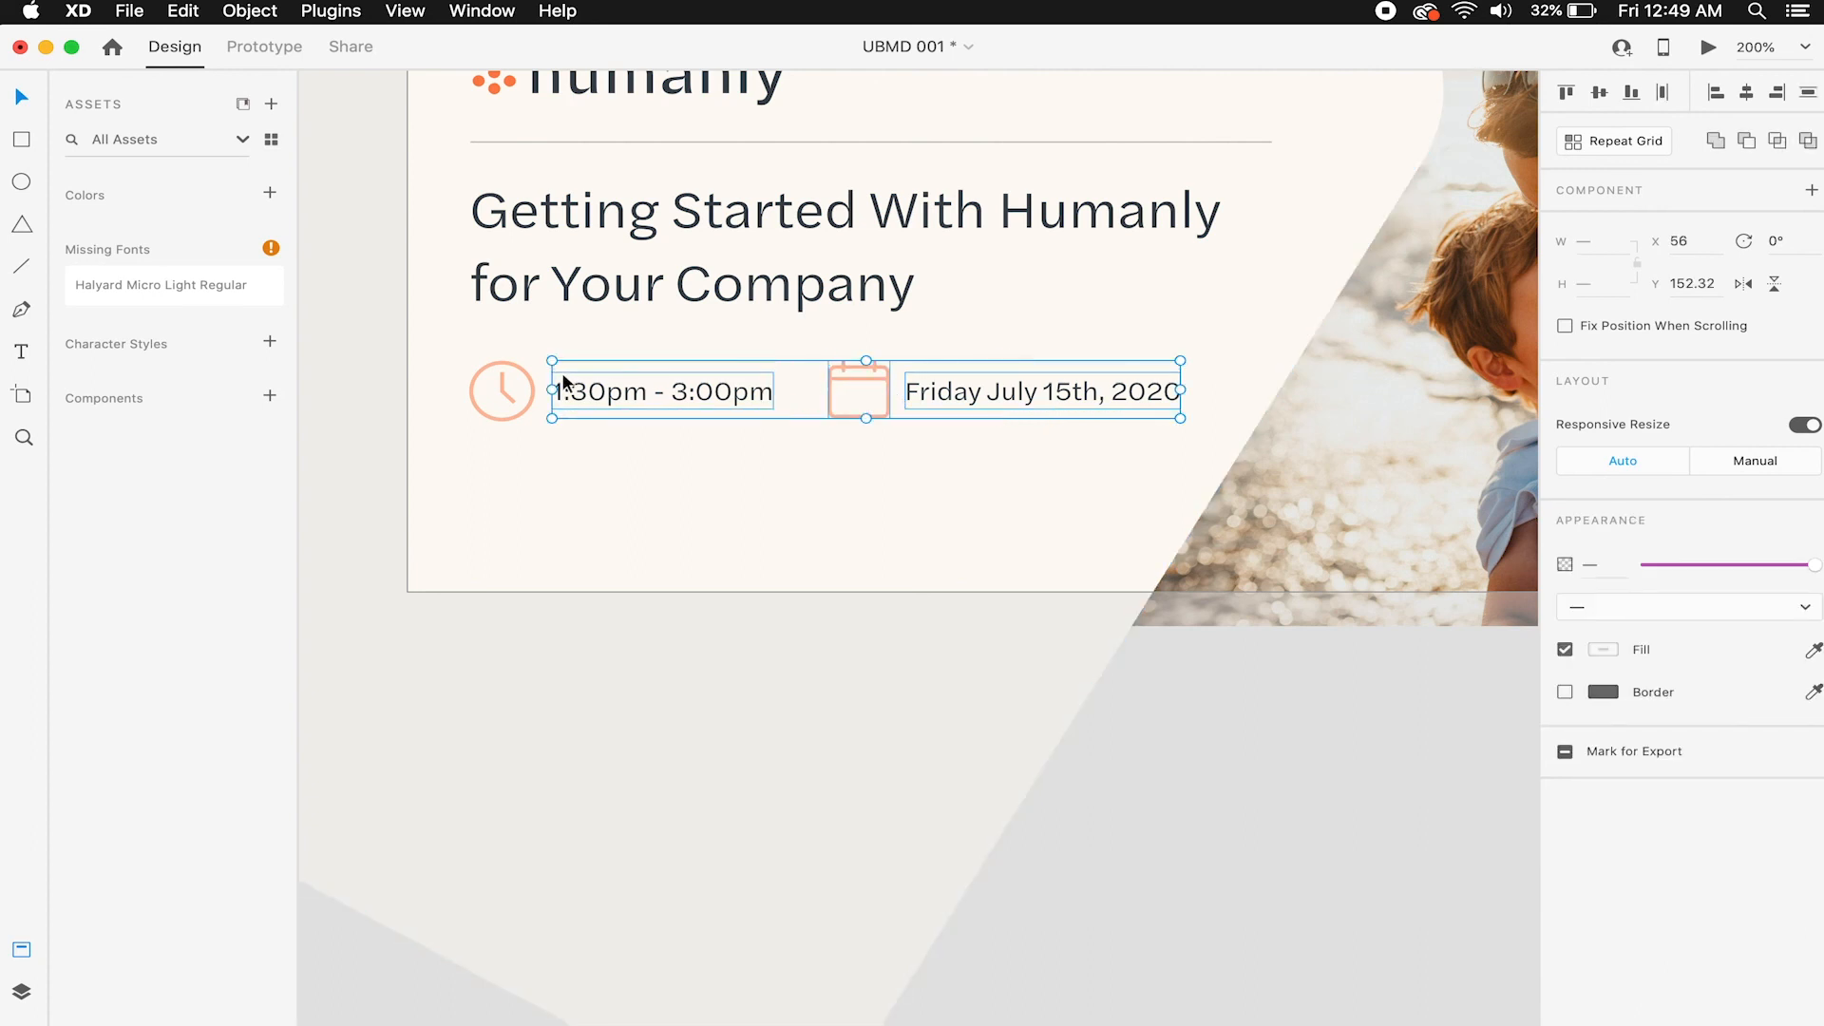
shift+click(520, 369)
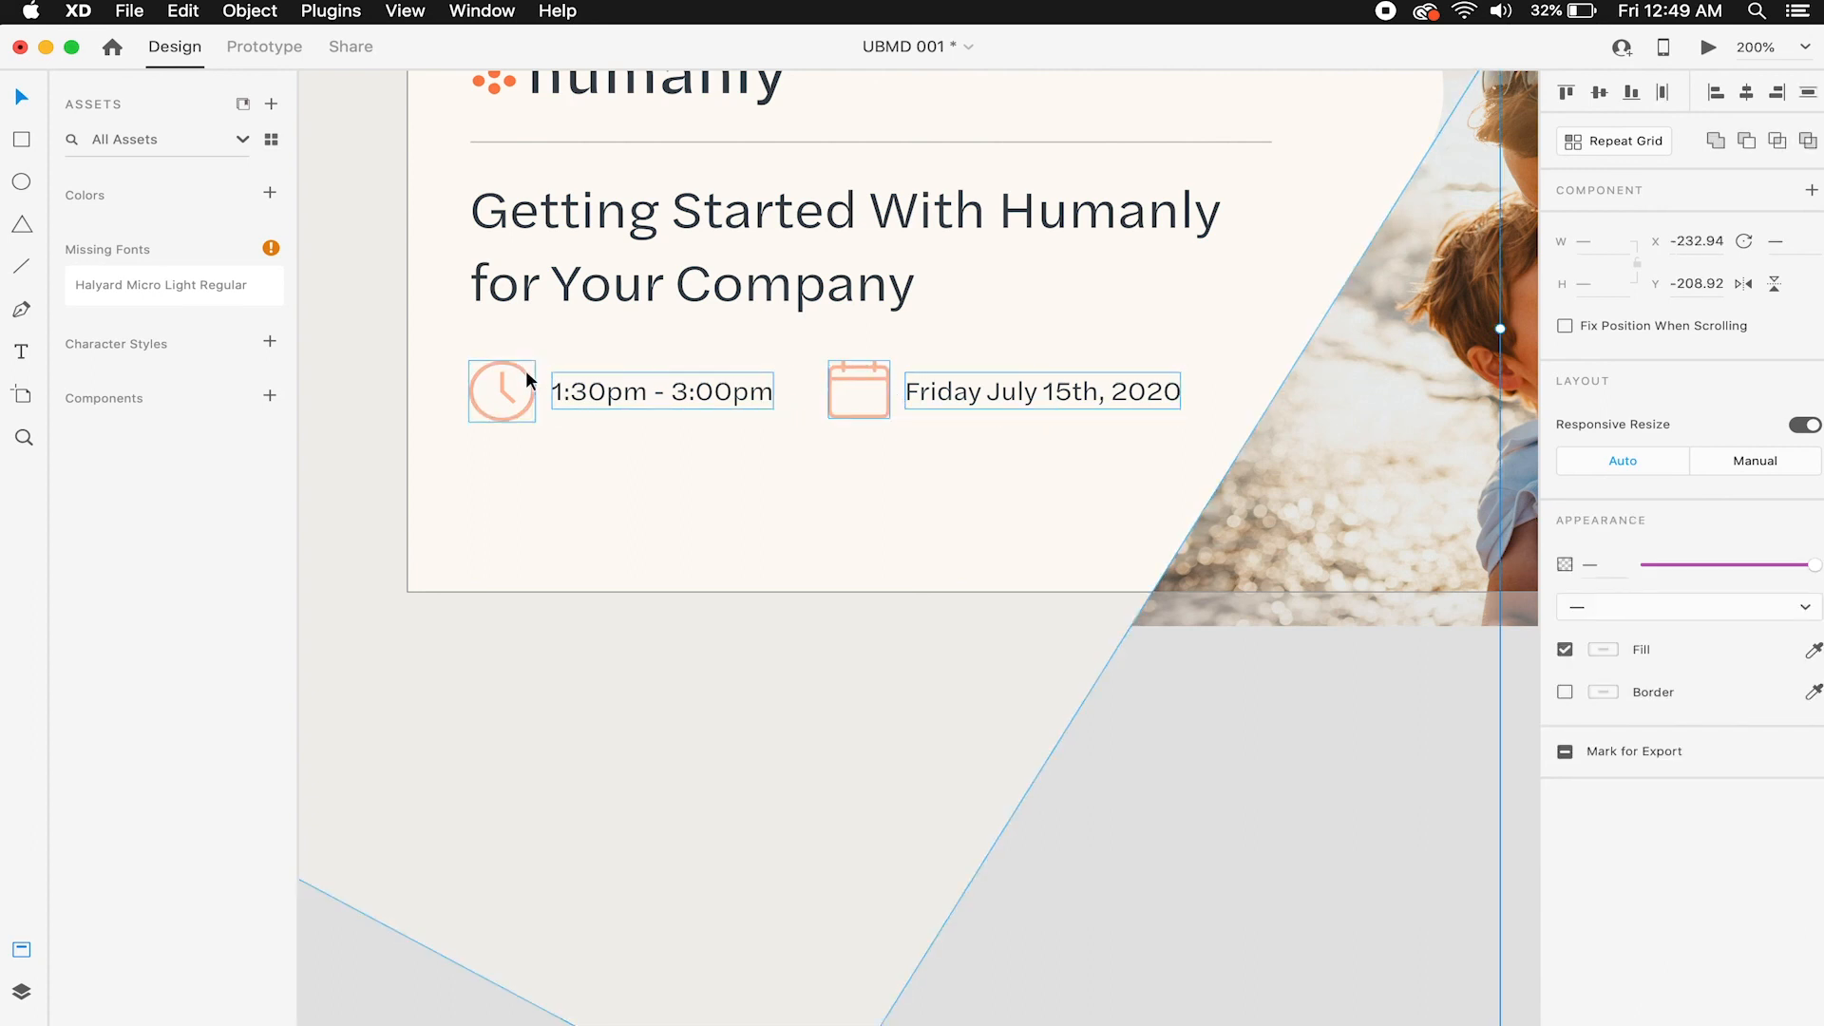
shift+click(558, 432)
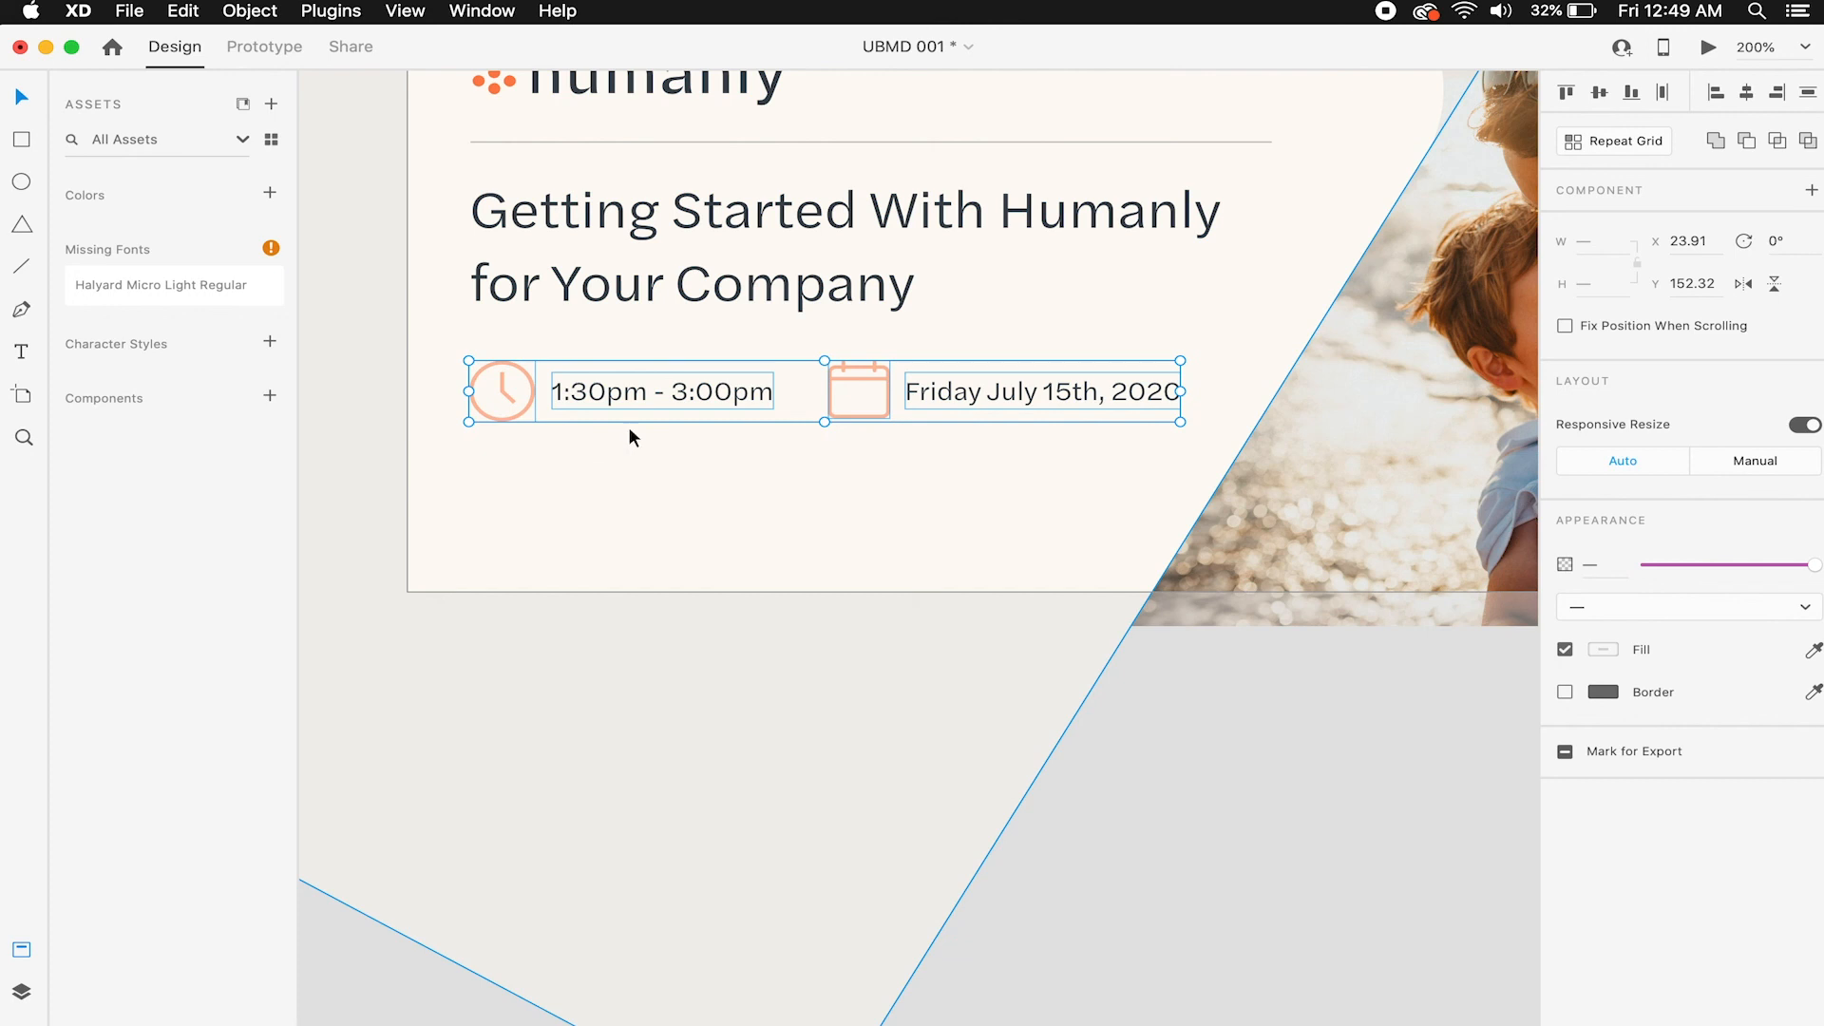
key(super+g)
click(1330, 829)
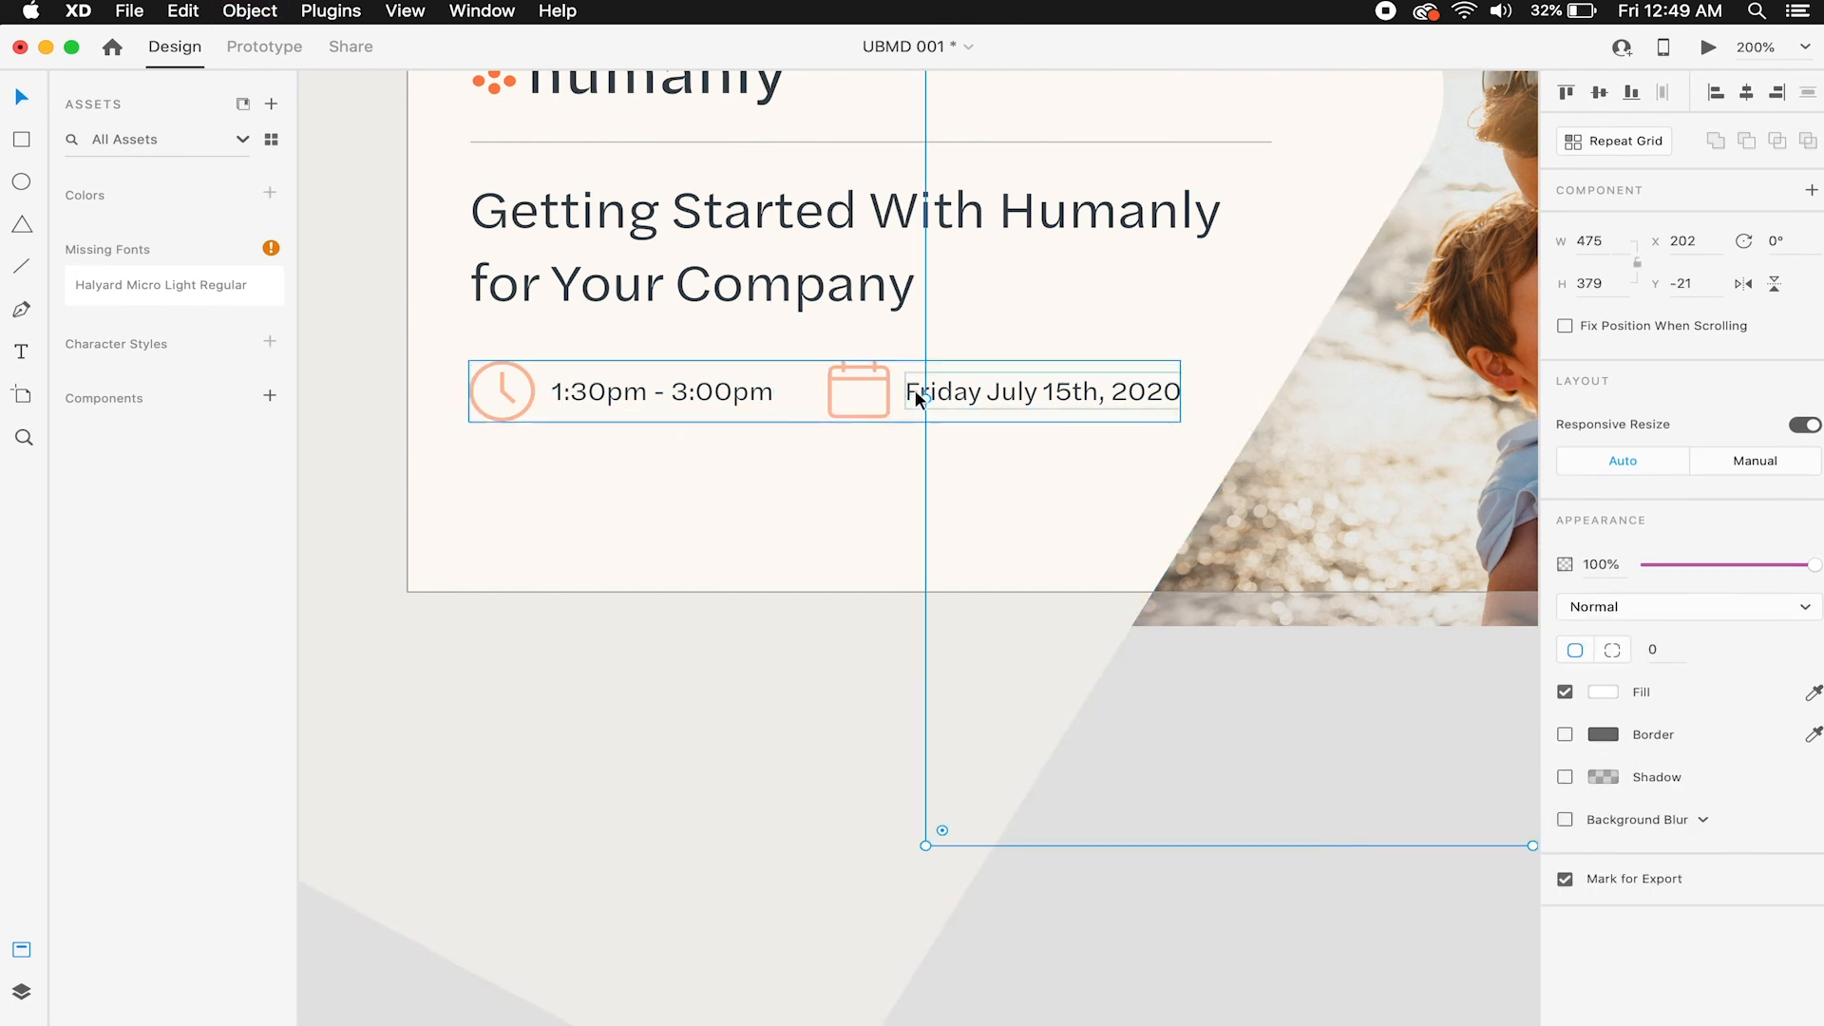
drag(888, 378, 887, 400)
click(1098, 815)
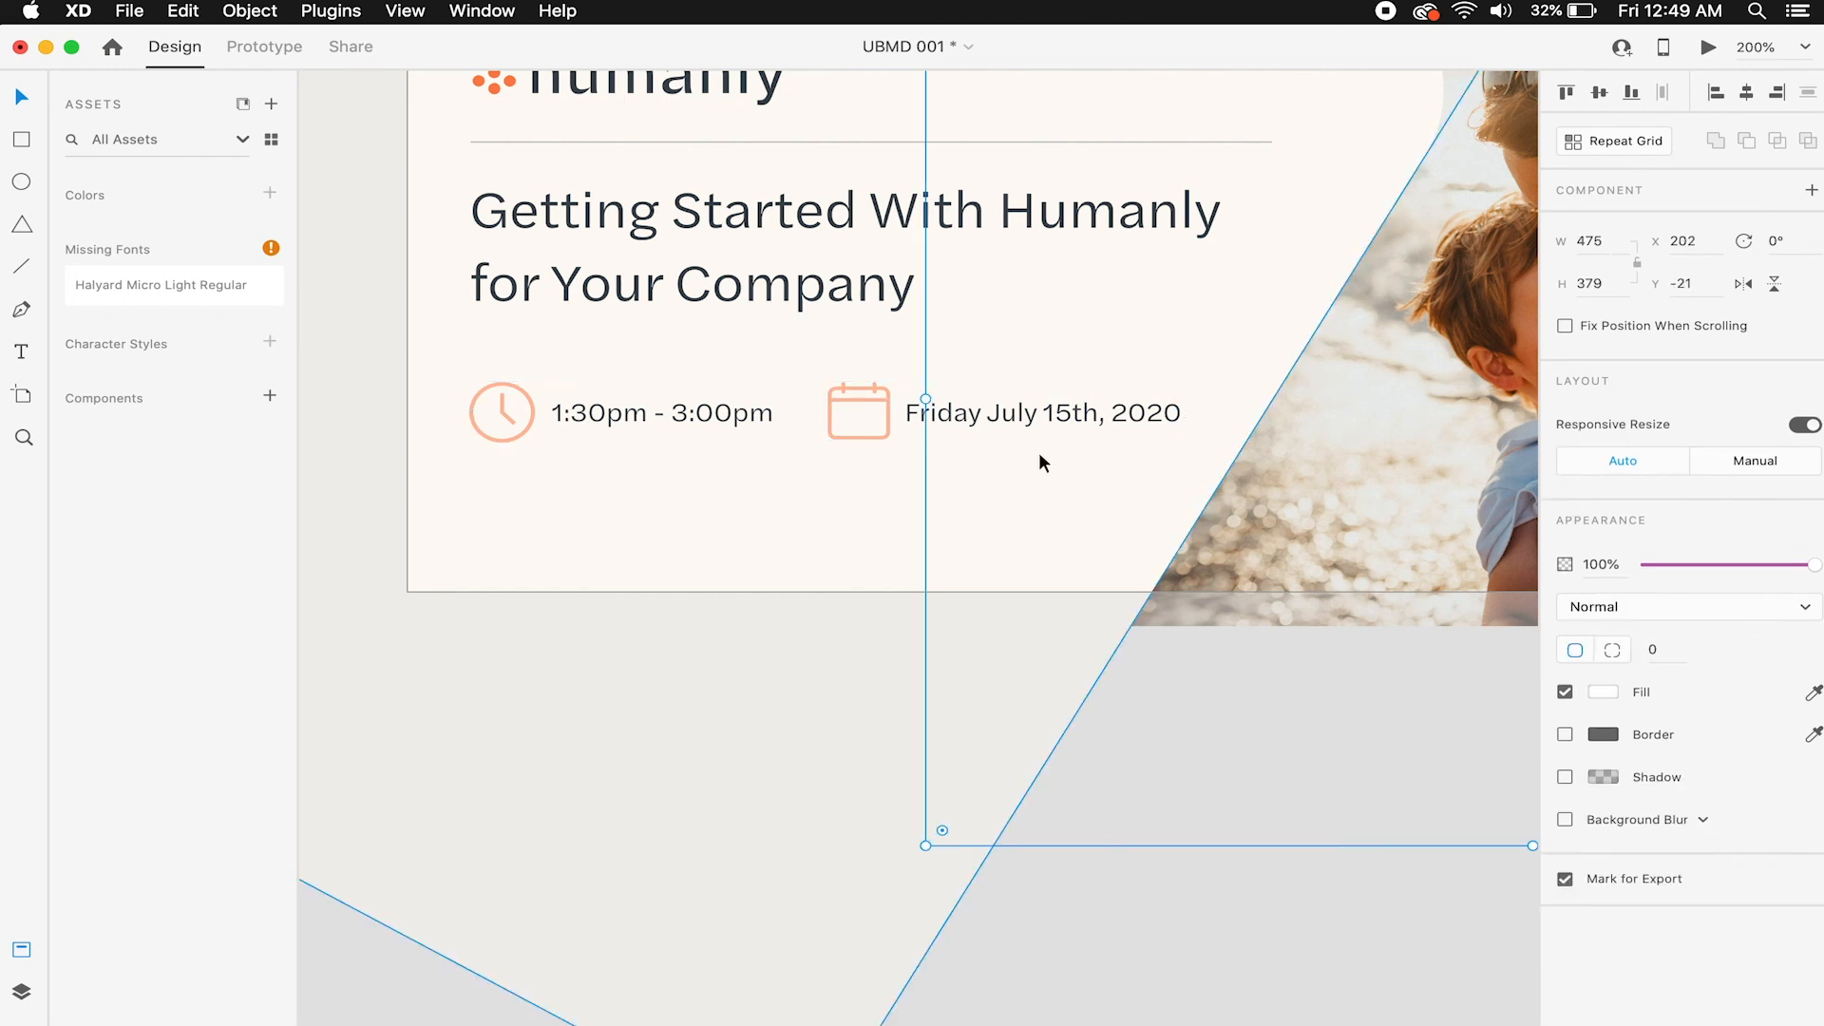
Try scaling the grouped time and date row down to about 213 wide.
click(995, 410)
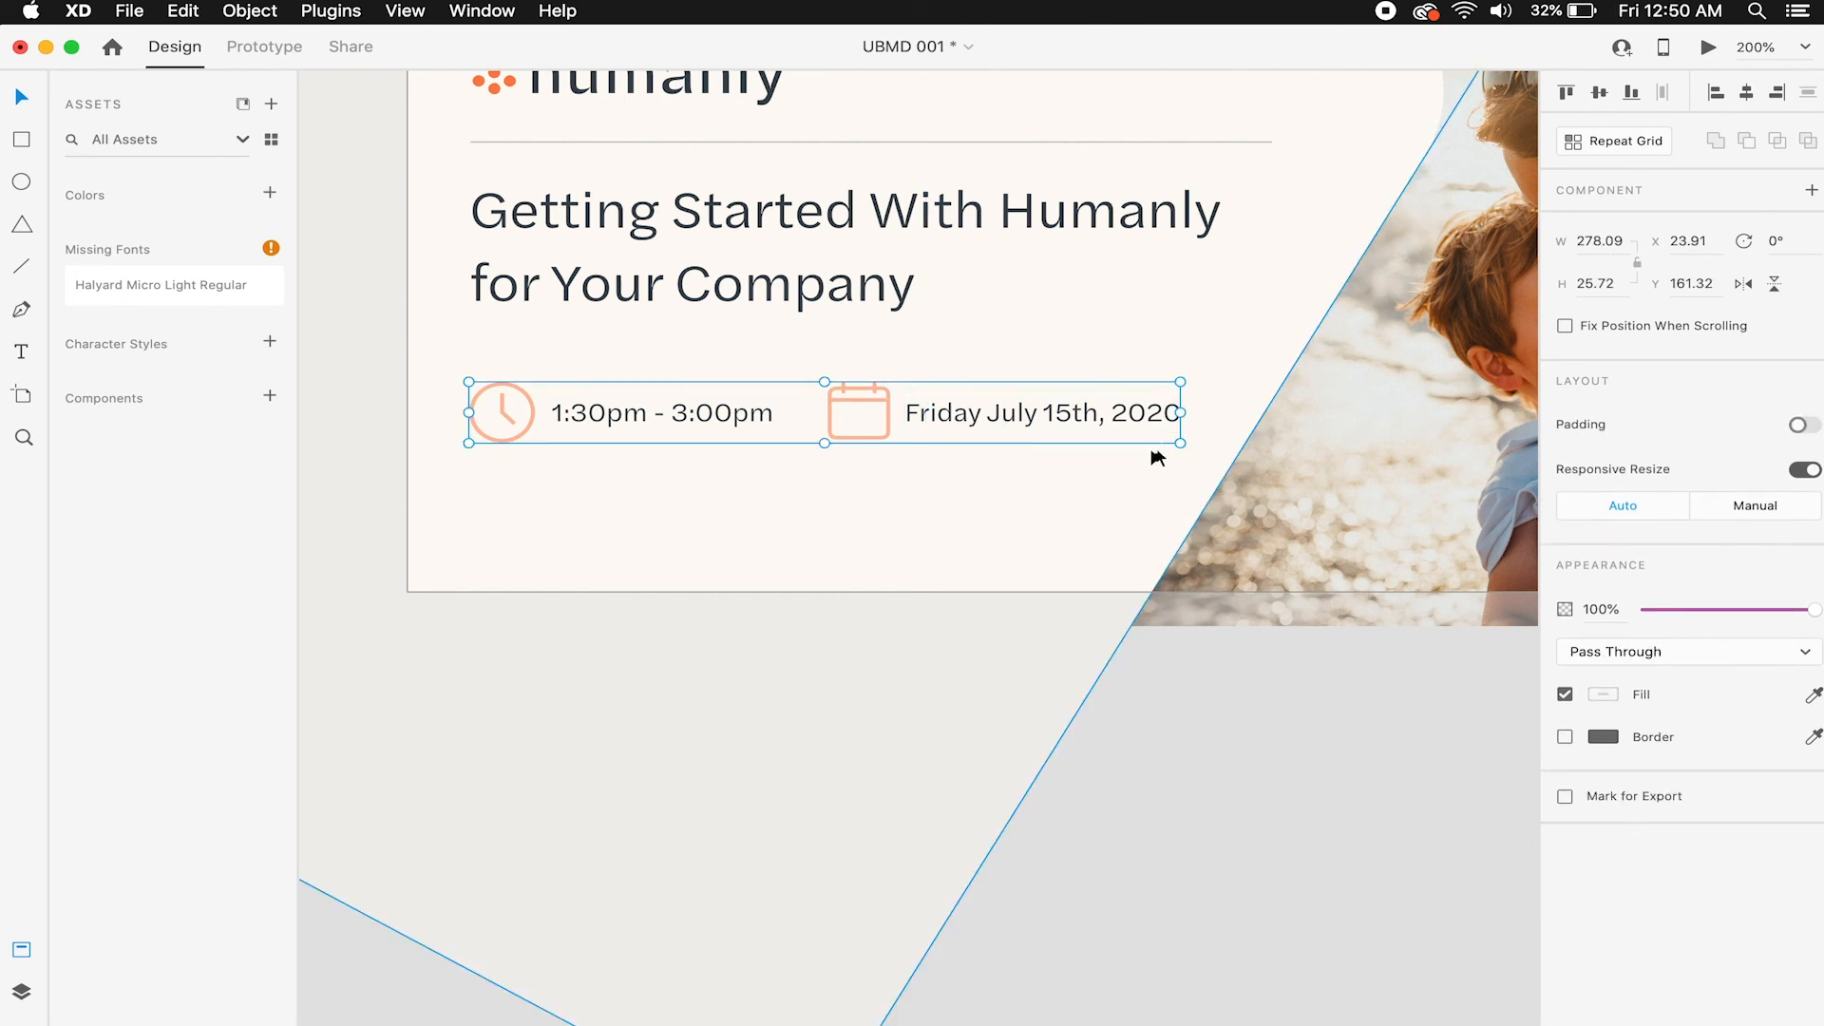
drag(1180, 443, 1014, 430)
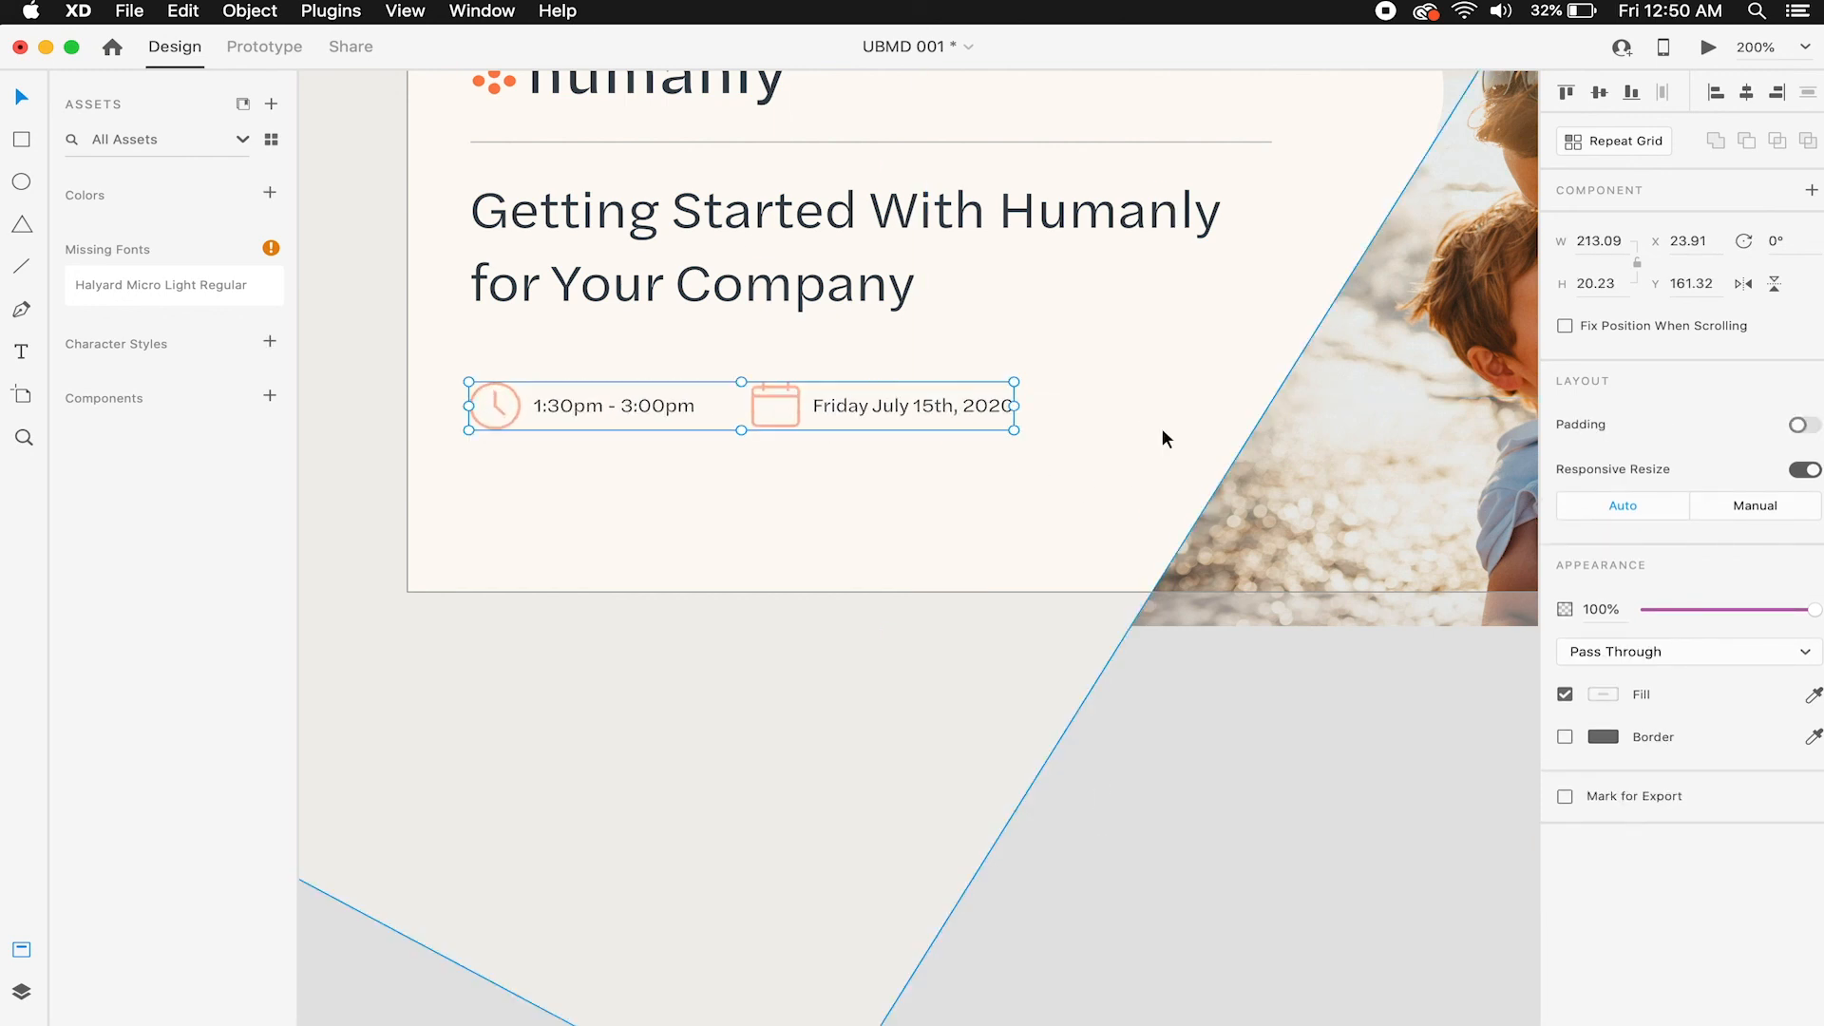
key(super+z)
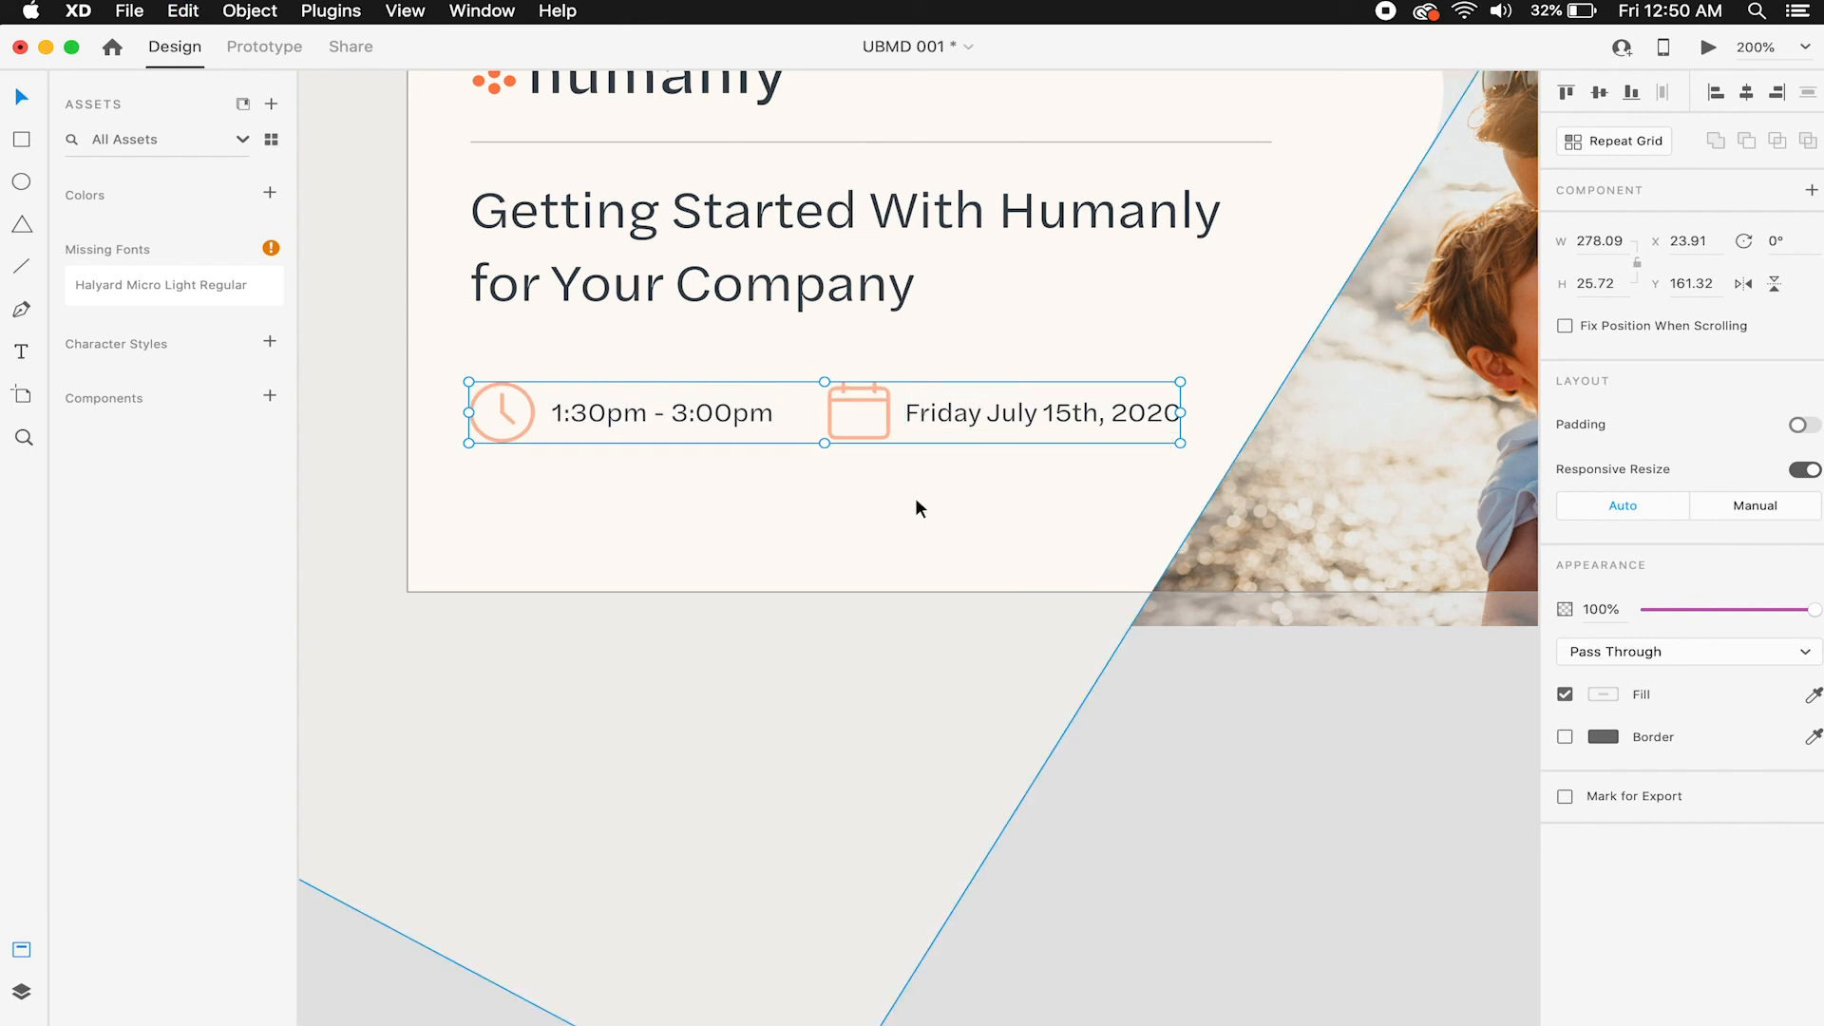
double_click(944, 412)
key(Return)
key(Escape)
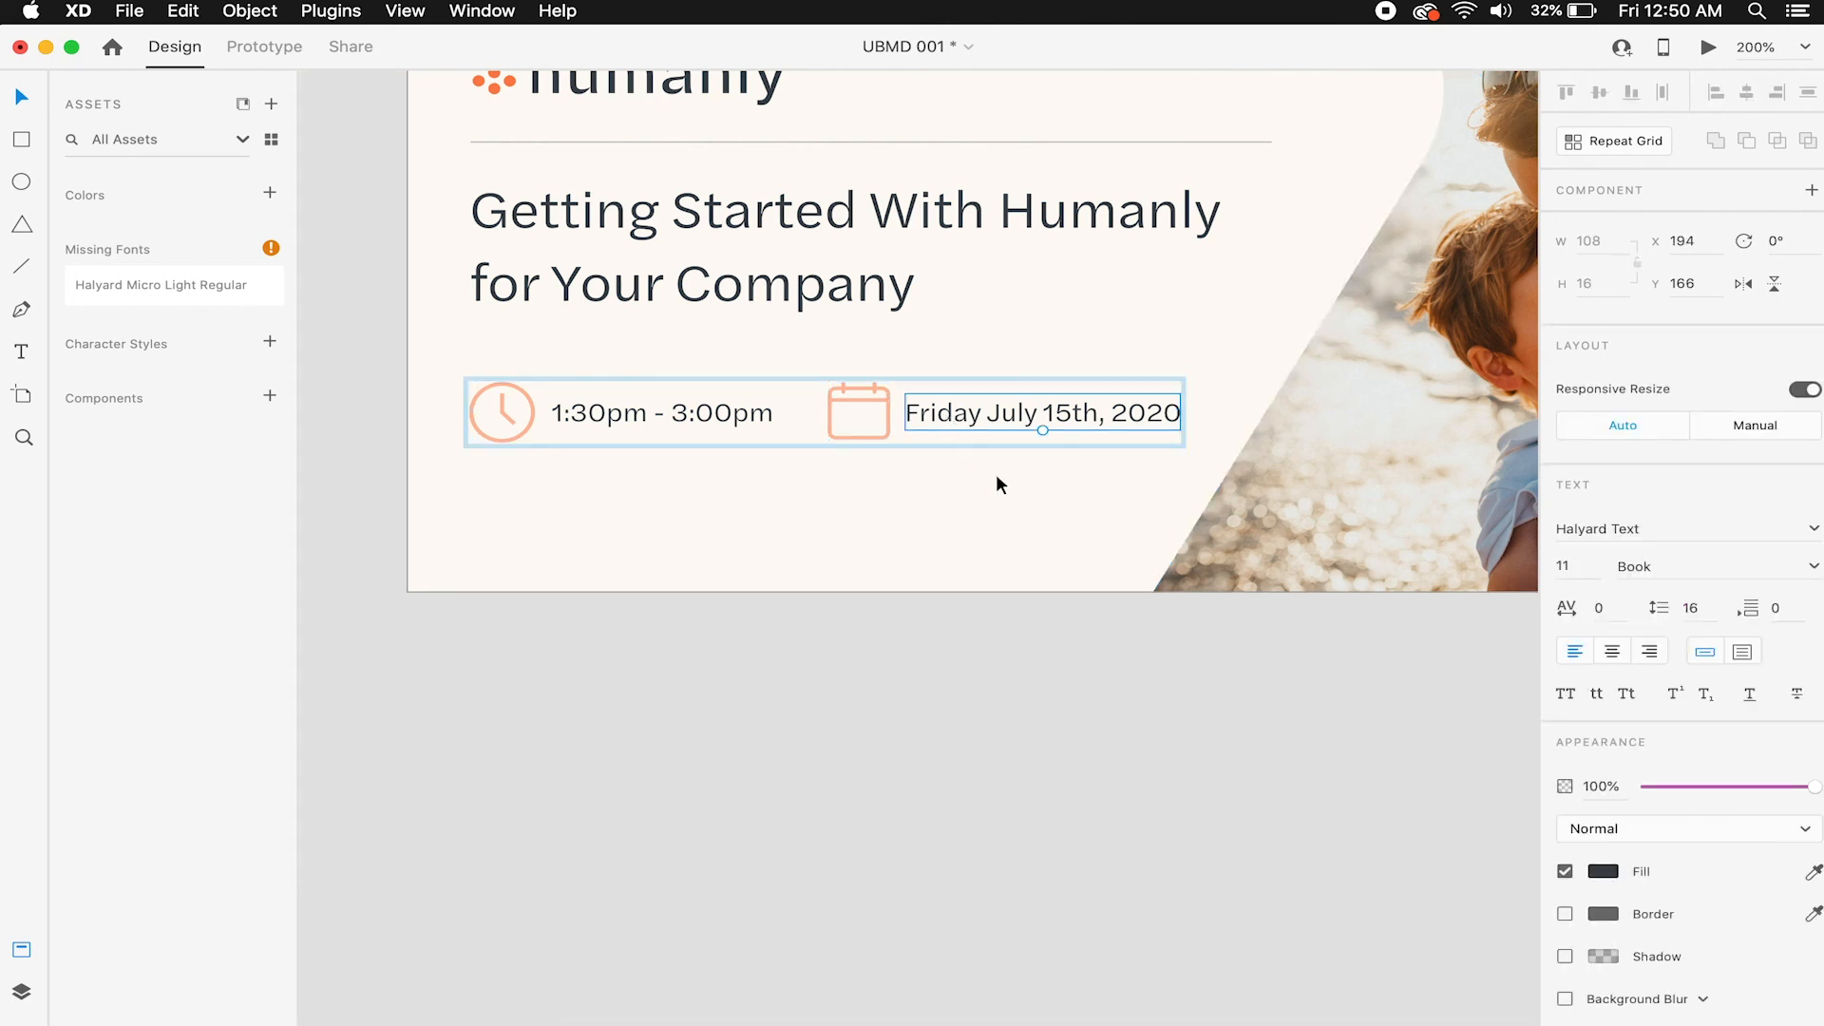
click(1044, 618)
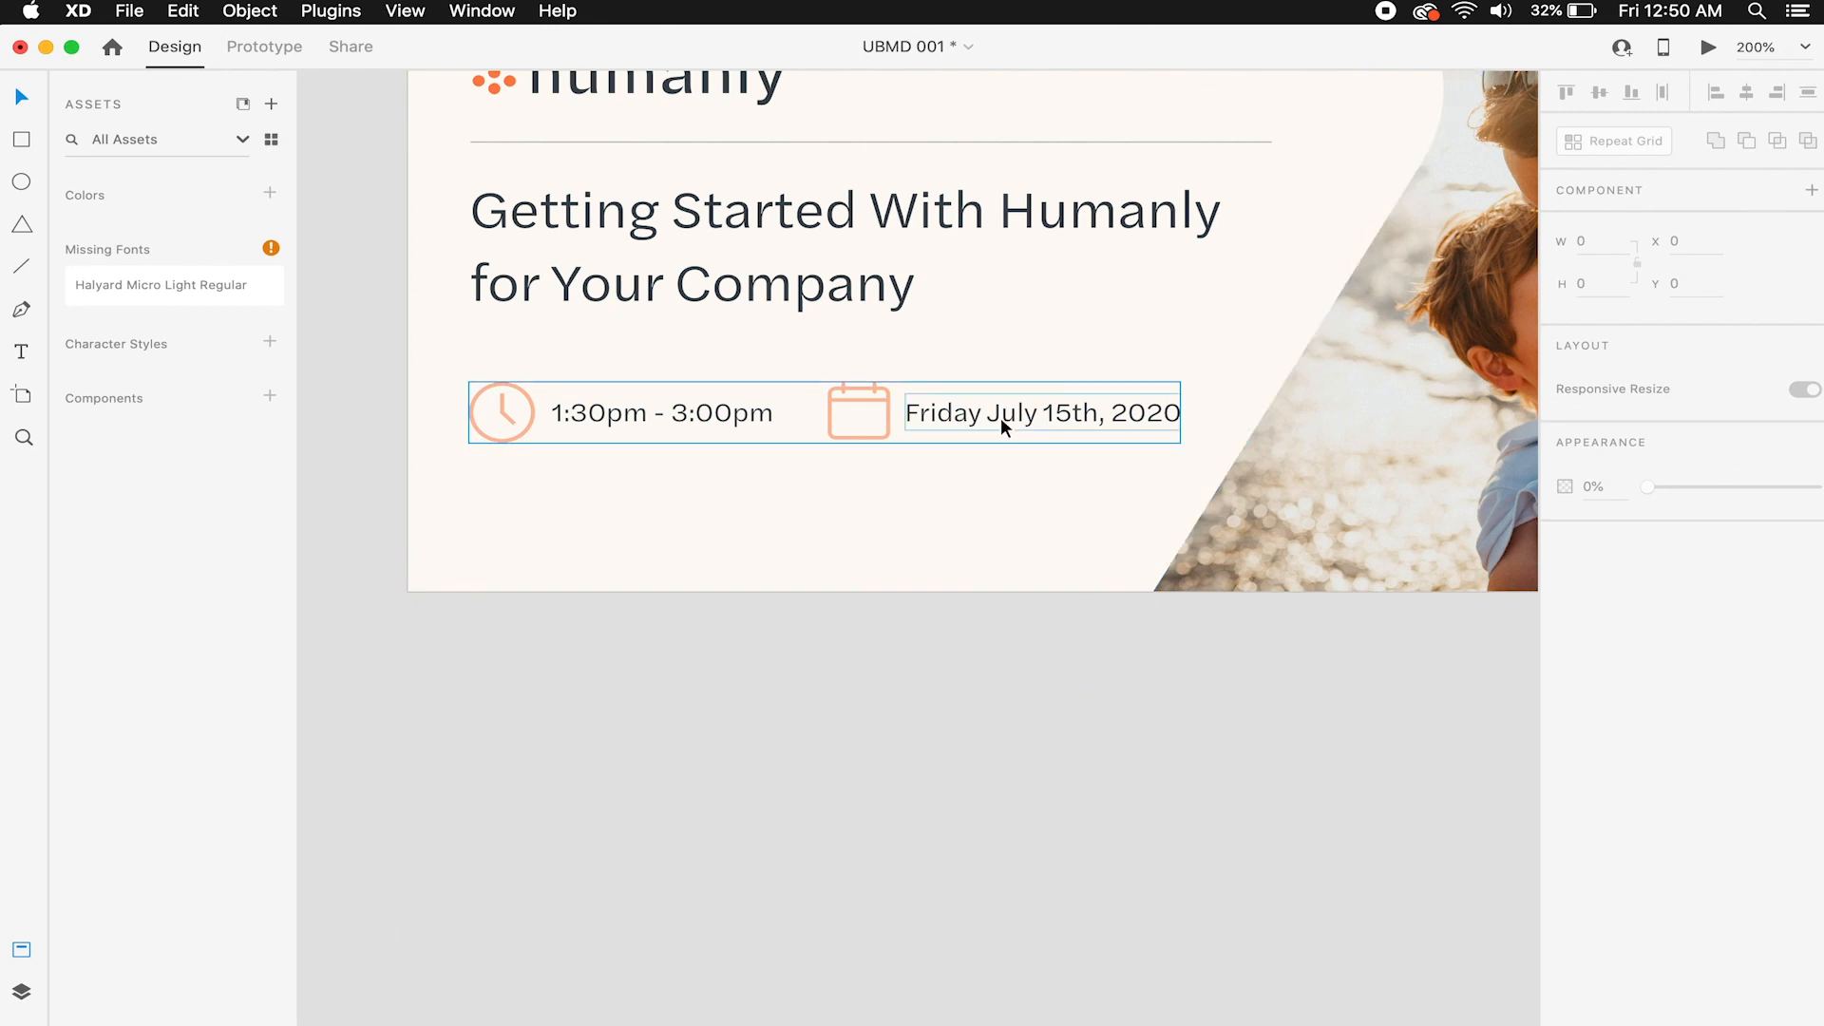
Fine-tune the Email layout's vertical spacing by nudging the time and date row and shifting the headline slightly down.
drag(1001, 419, 1199, 788)
key(super+space)
key(Escape)
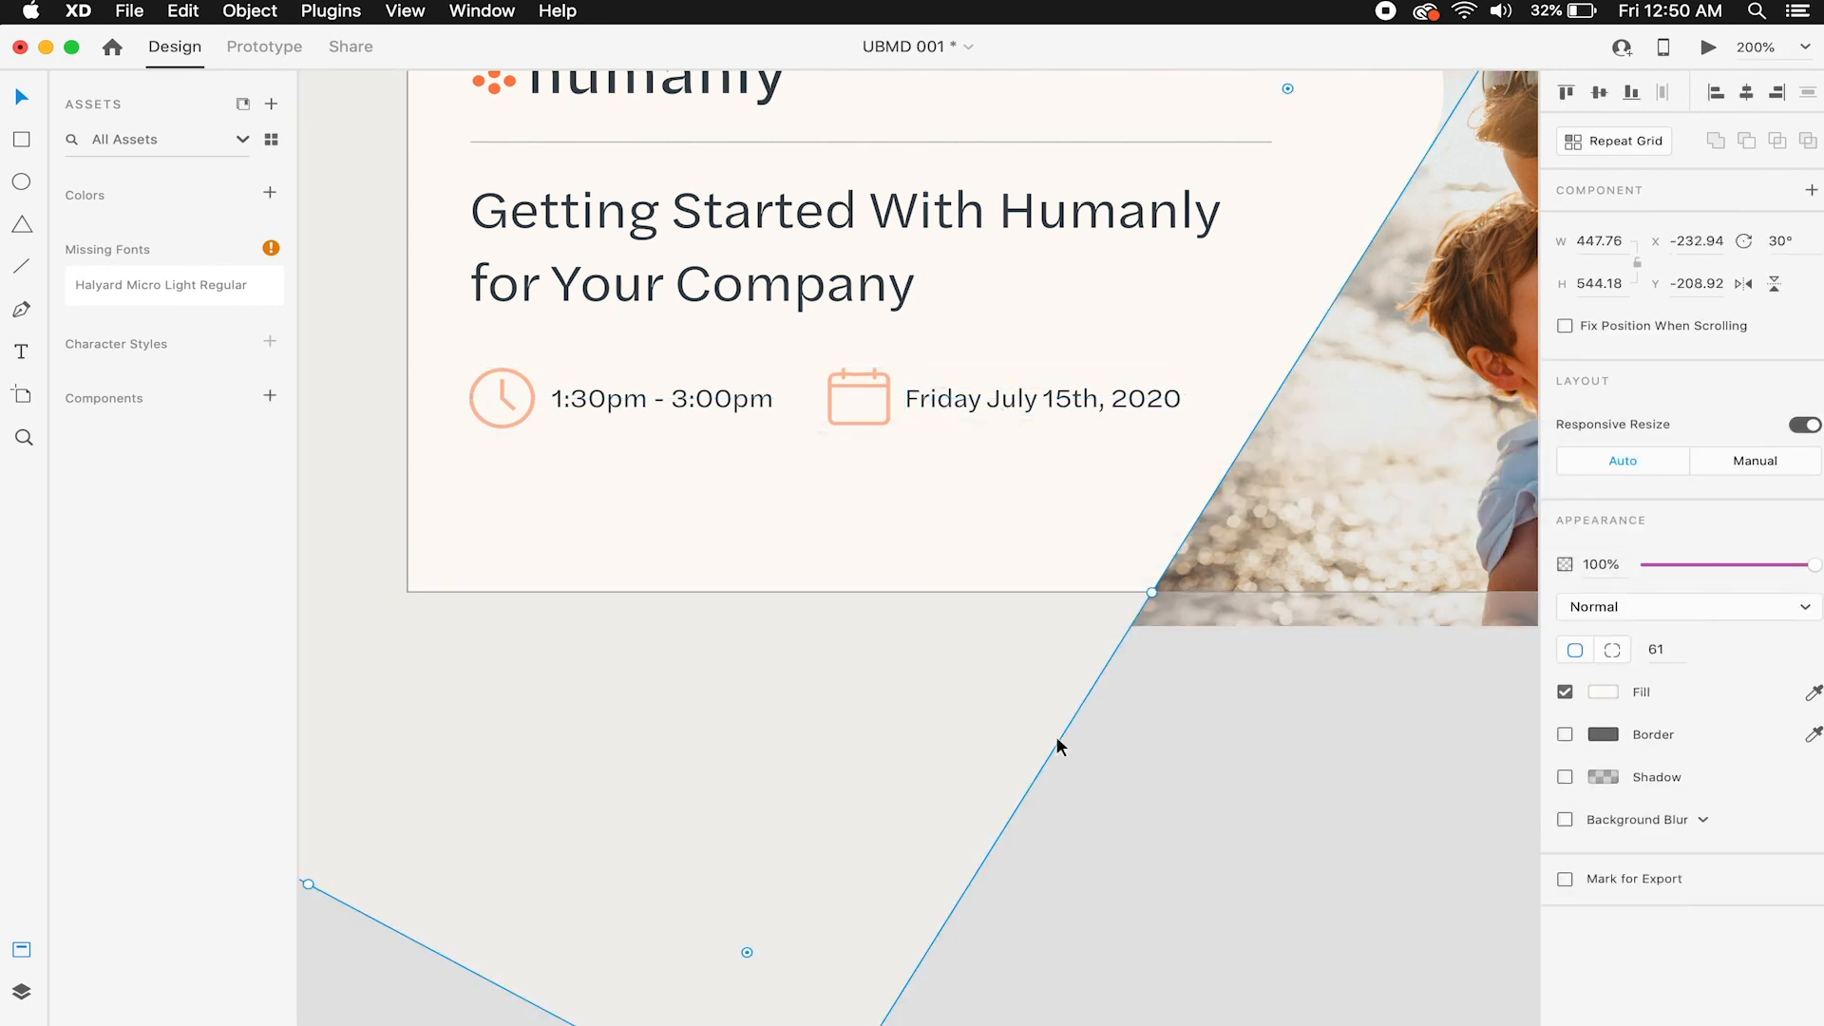
key(super+0)
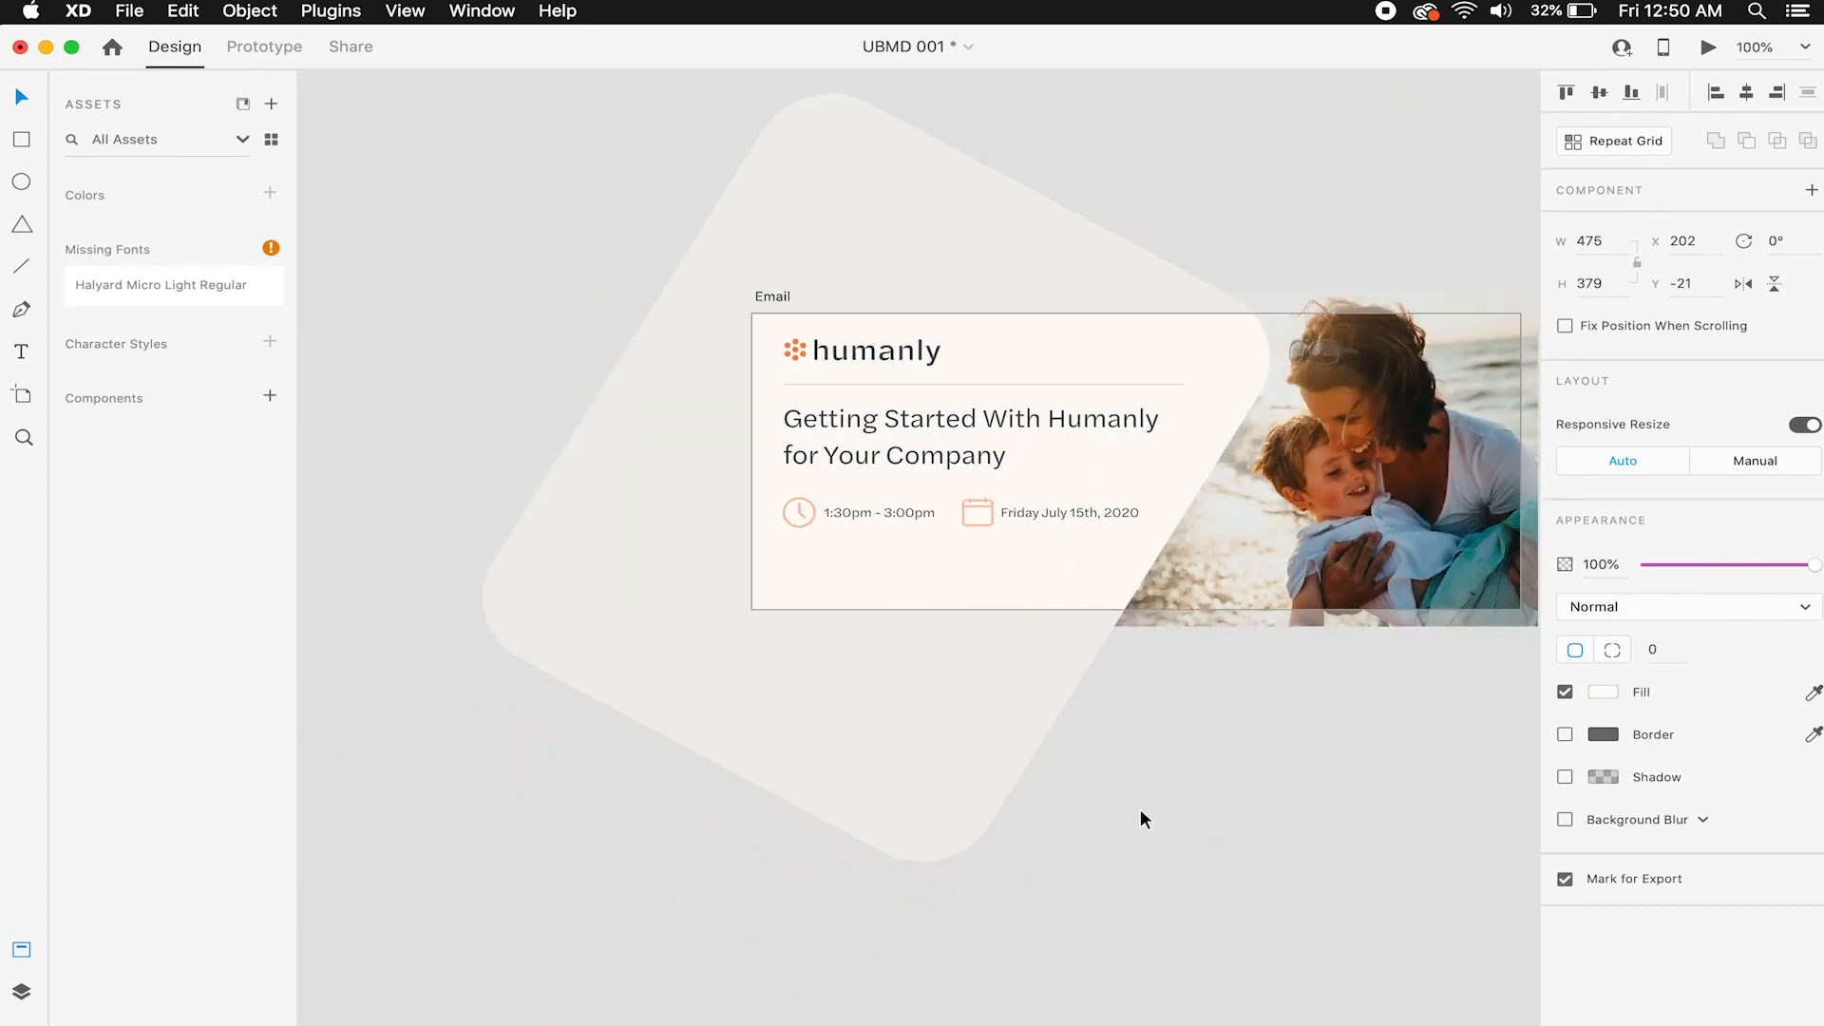
key(super+z)
key(super+1)
drag(1024, 521, 1028, 522)
drag(967, 436, 956, 424)
click(1301, 152)
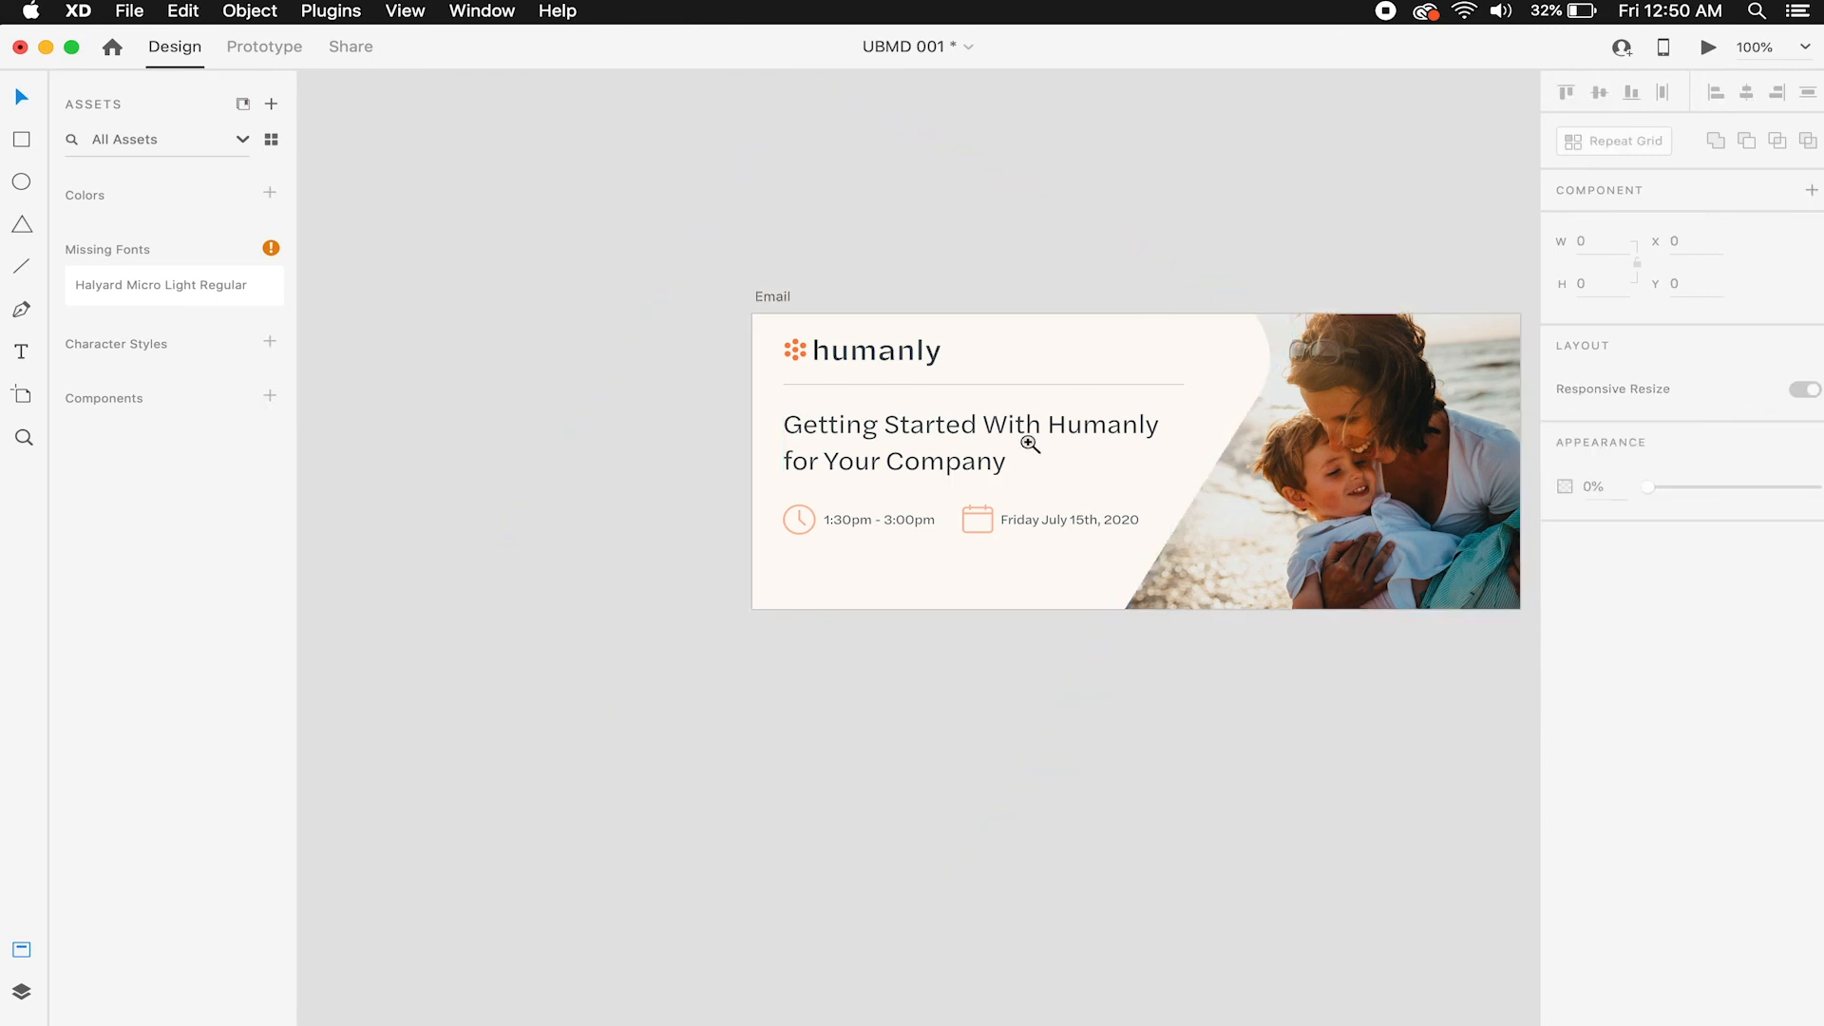
Move the time and date row about 11 px further down to widen the gap below the Email headline.
scroll(1024, 445, down, 3)
click(983, 503)
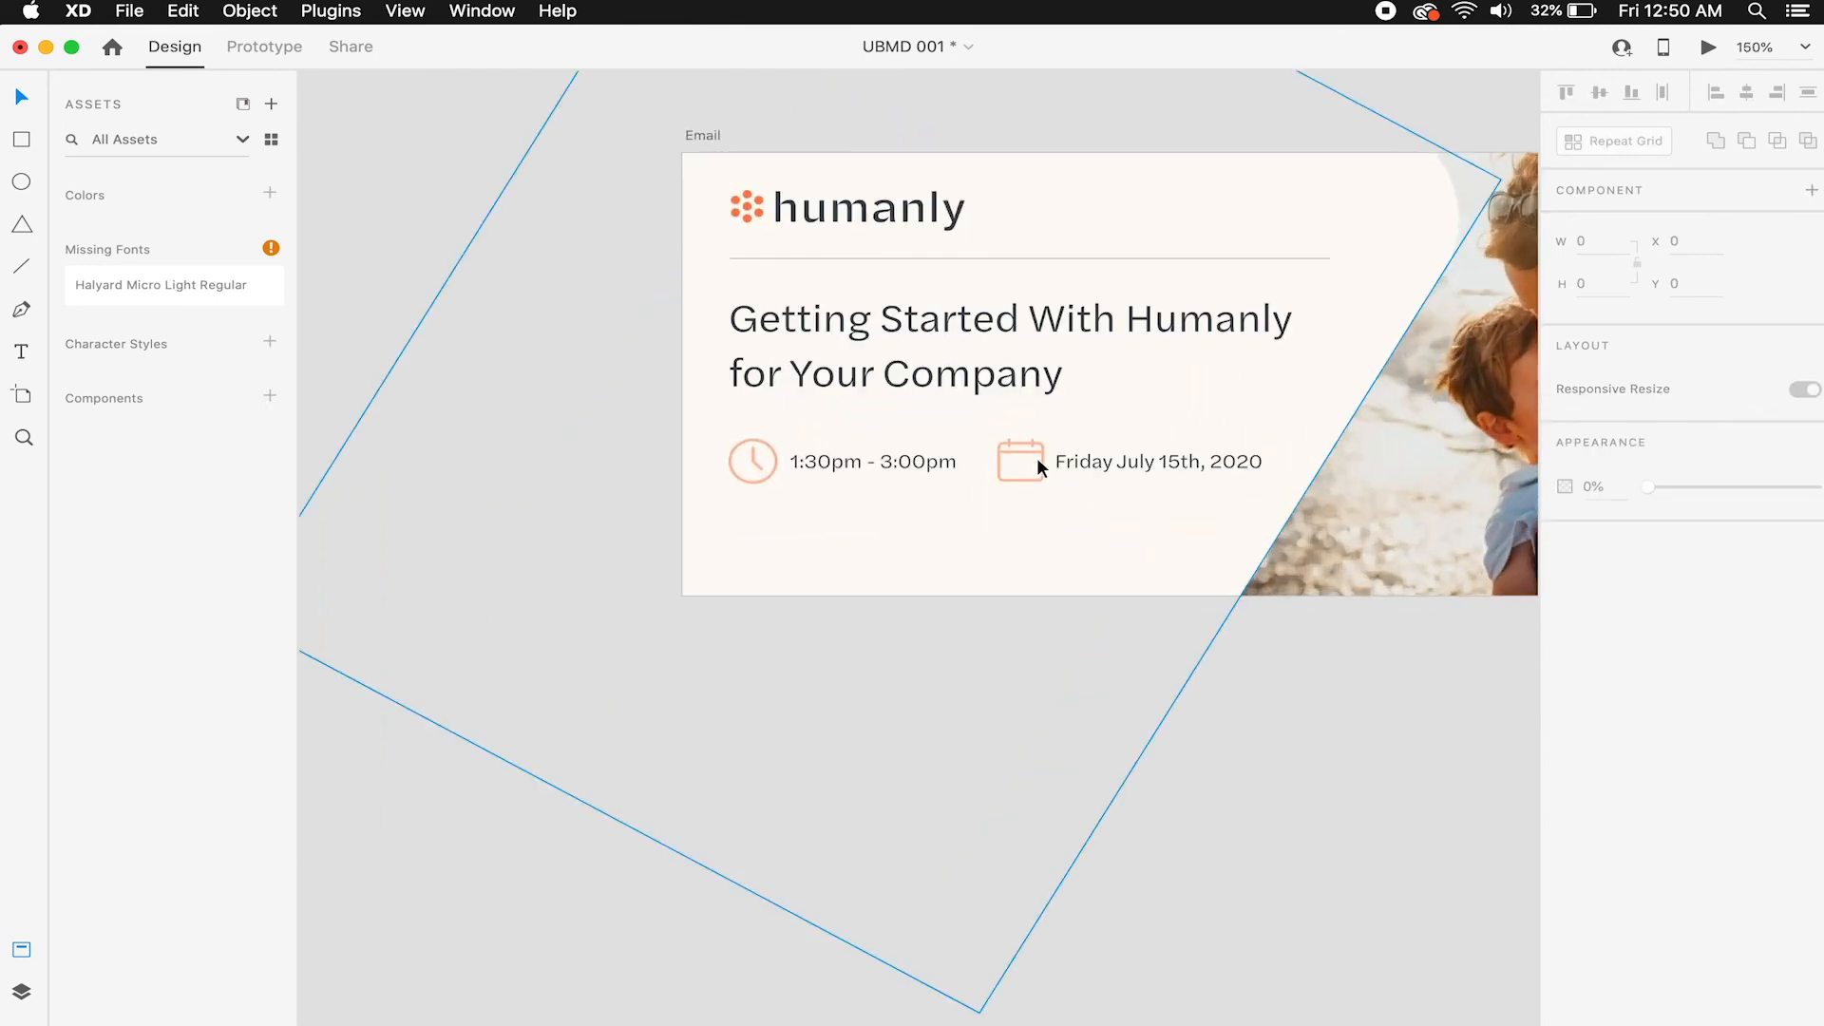
drag(1041, 447, 1041, 477)
click(729, 611)
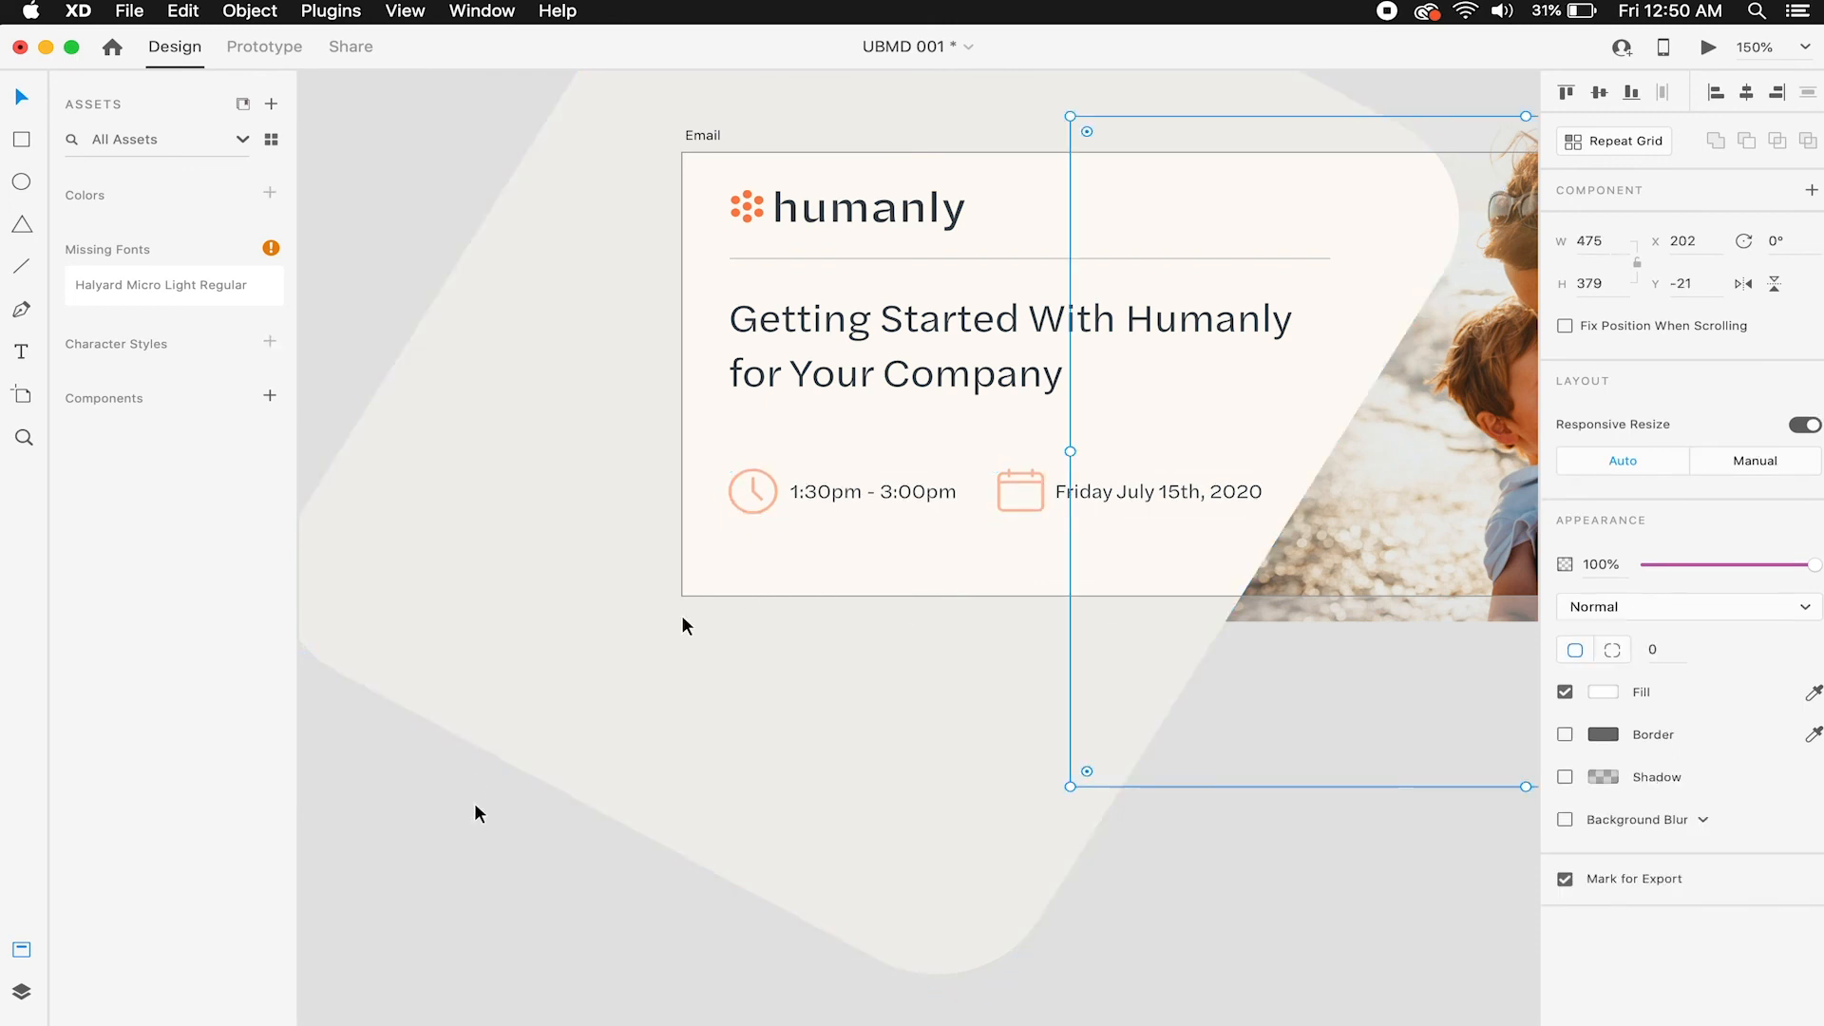
key(Delete)
Move the Email artboard closer to the Social Post, top-aligned with it at X 2166, Y 253, and save the document.
alt+click(943, 492)
alt+click(964, 475)
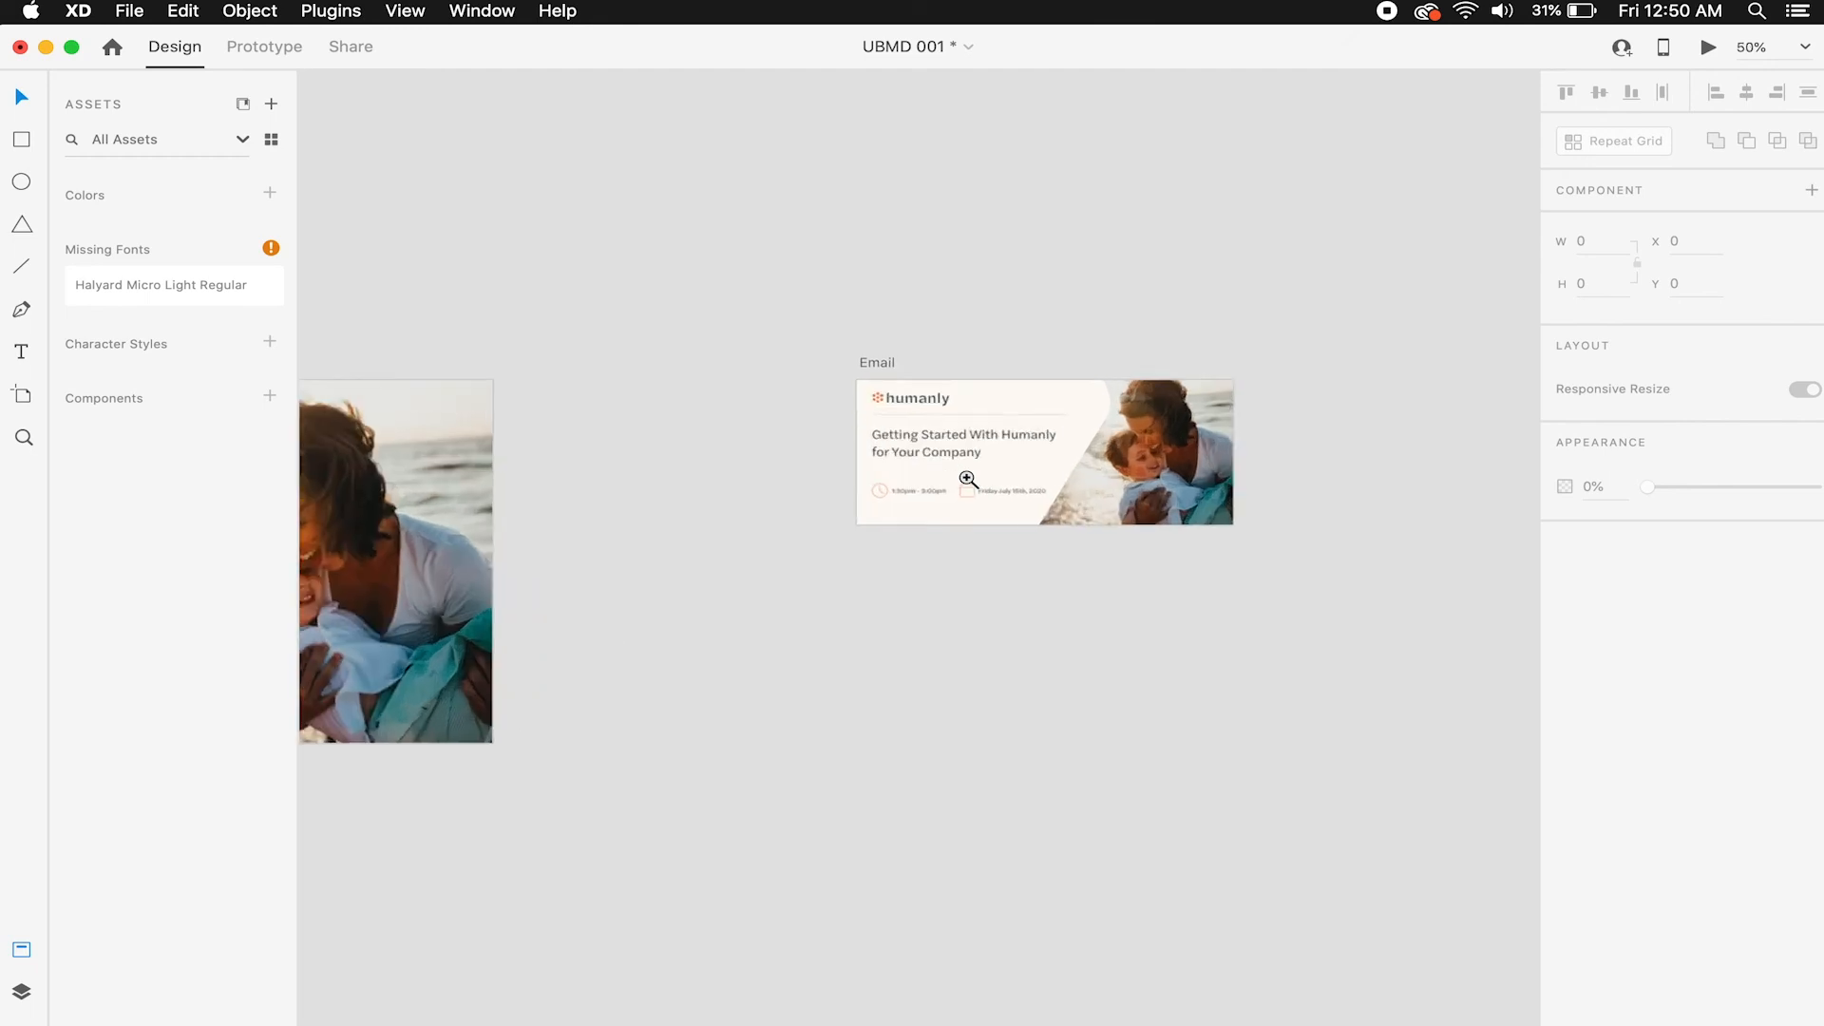
alt+click(964, 477)
scroll(997, 446, left, 5)
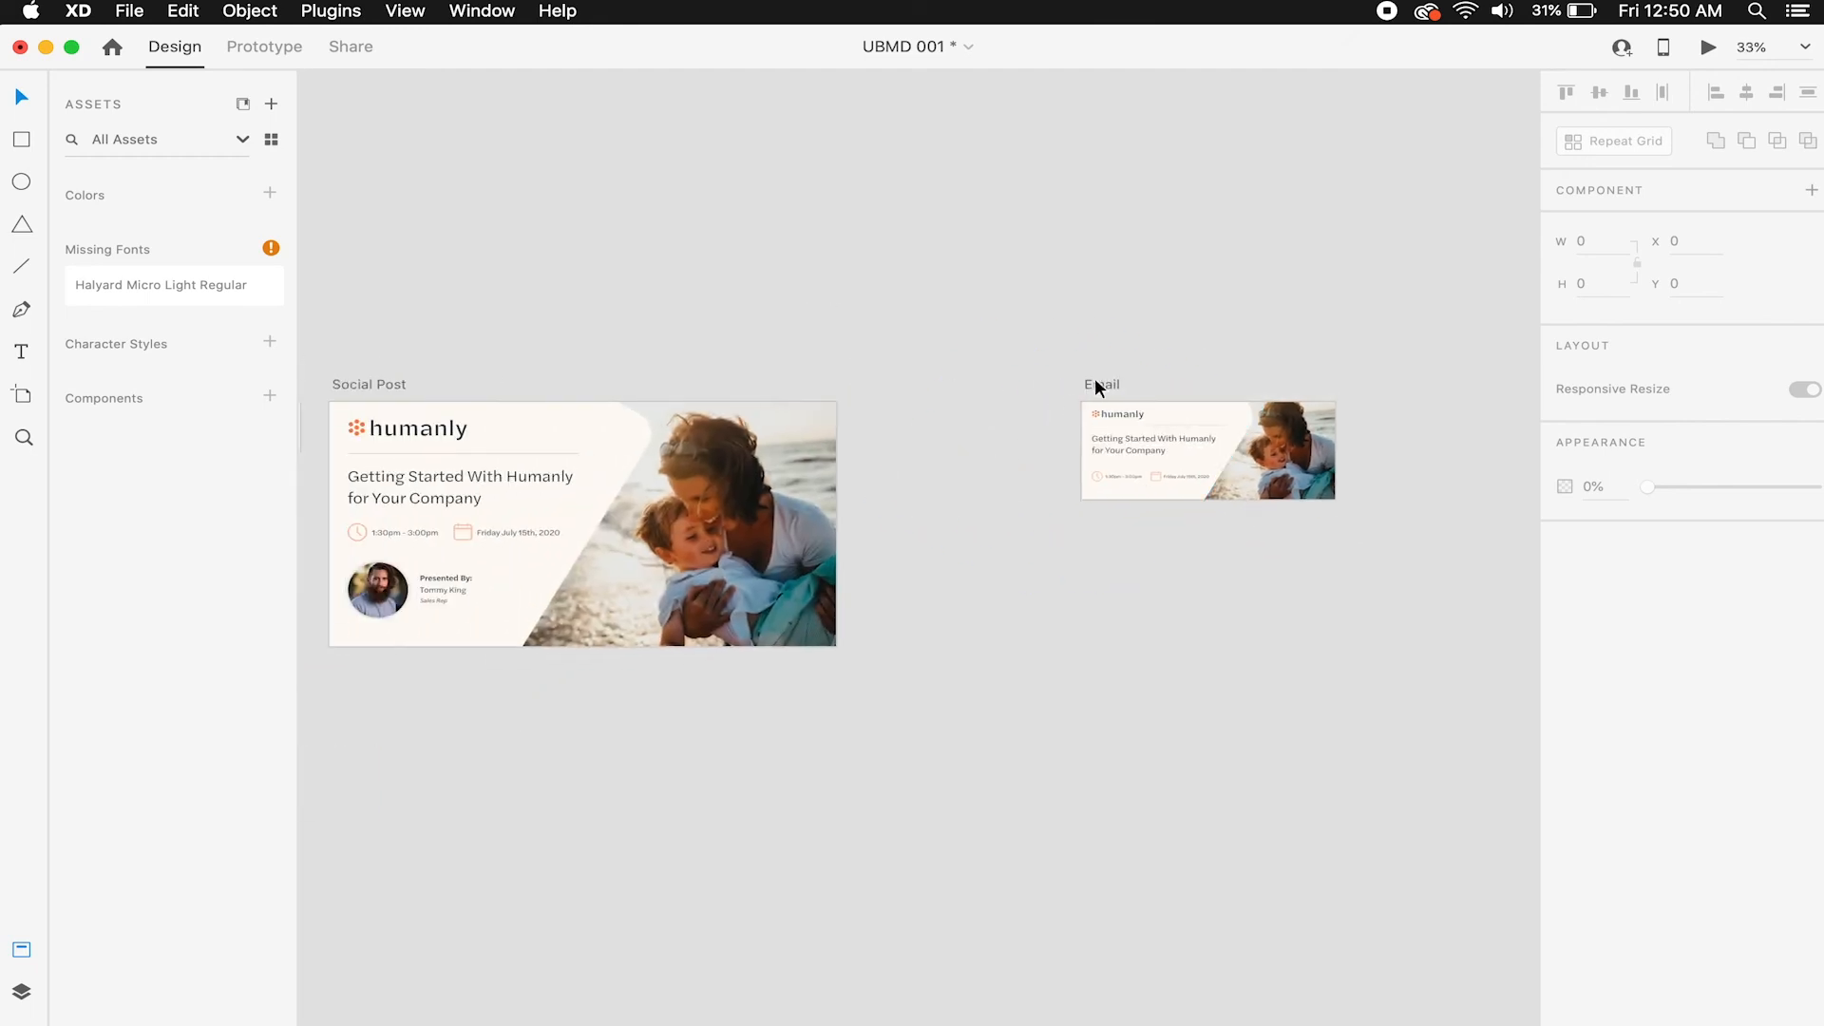
drag(1096, 378, 914, 380)
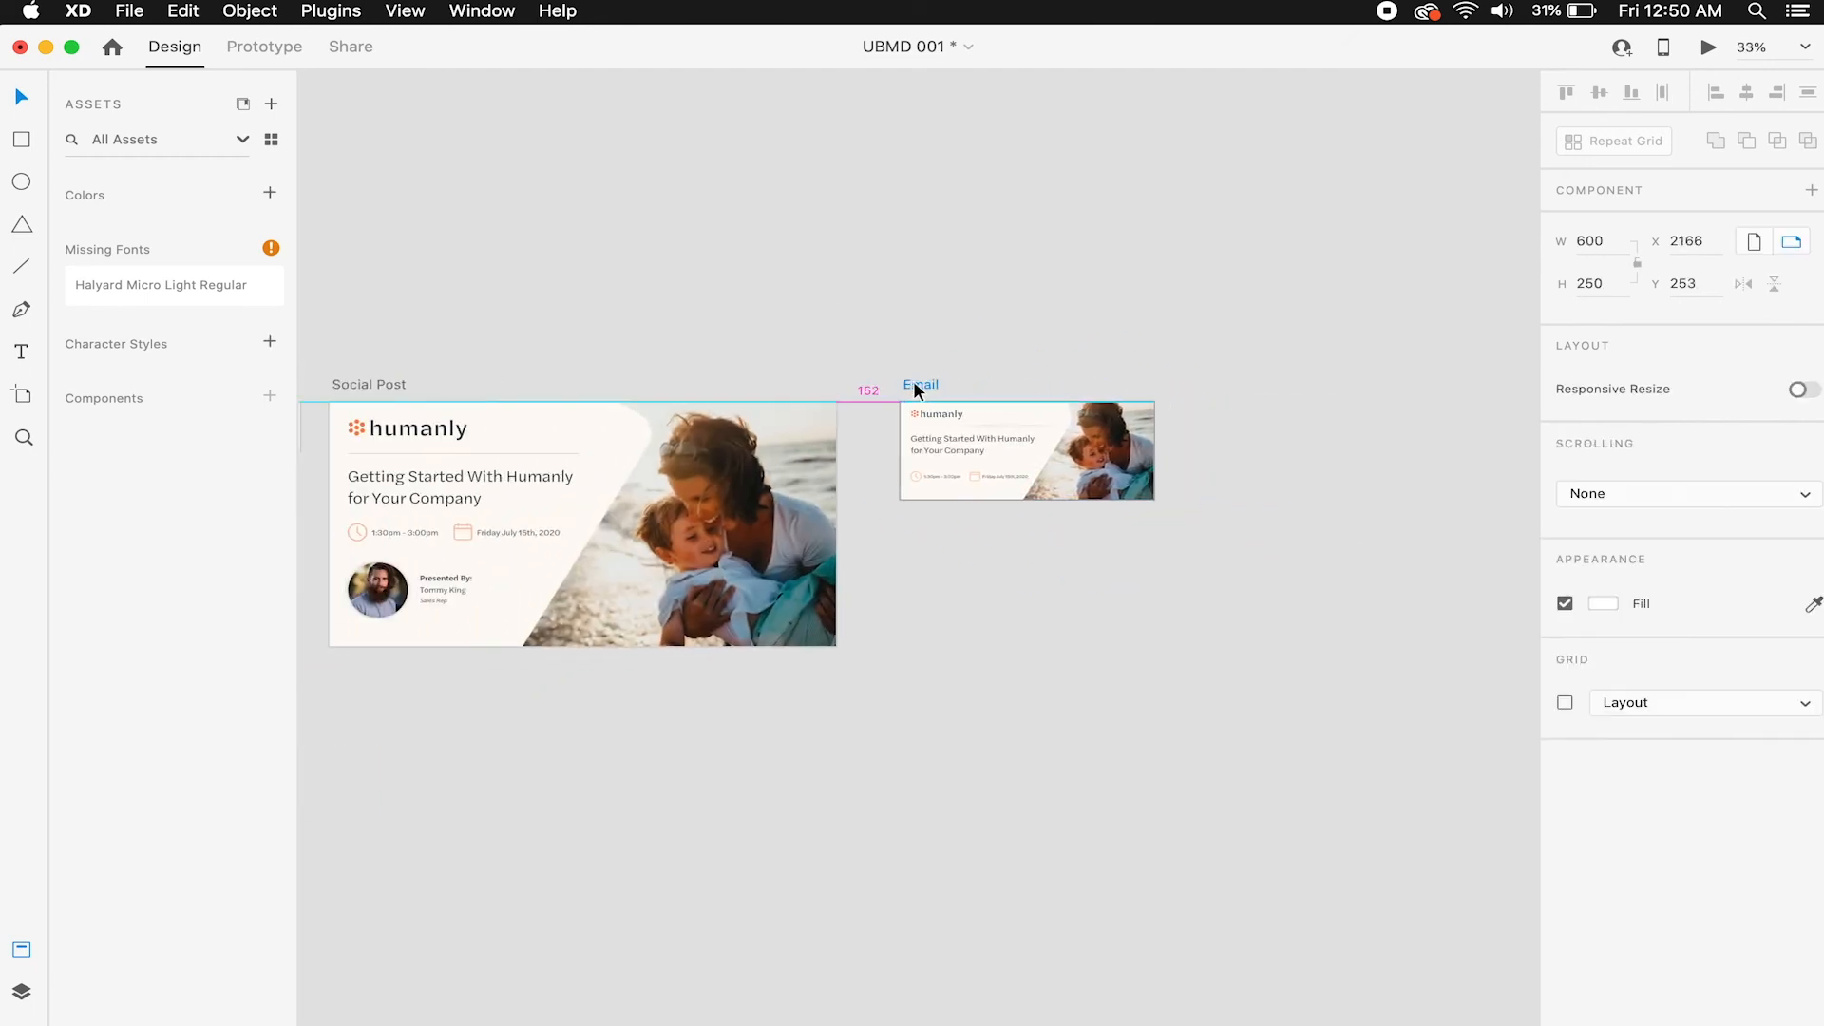
click(972, 305)
scroll(972, 305, left, 3)
scroll(872, 370, left, 5)
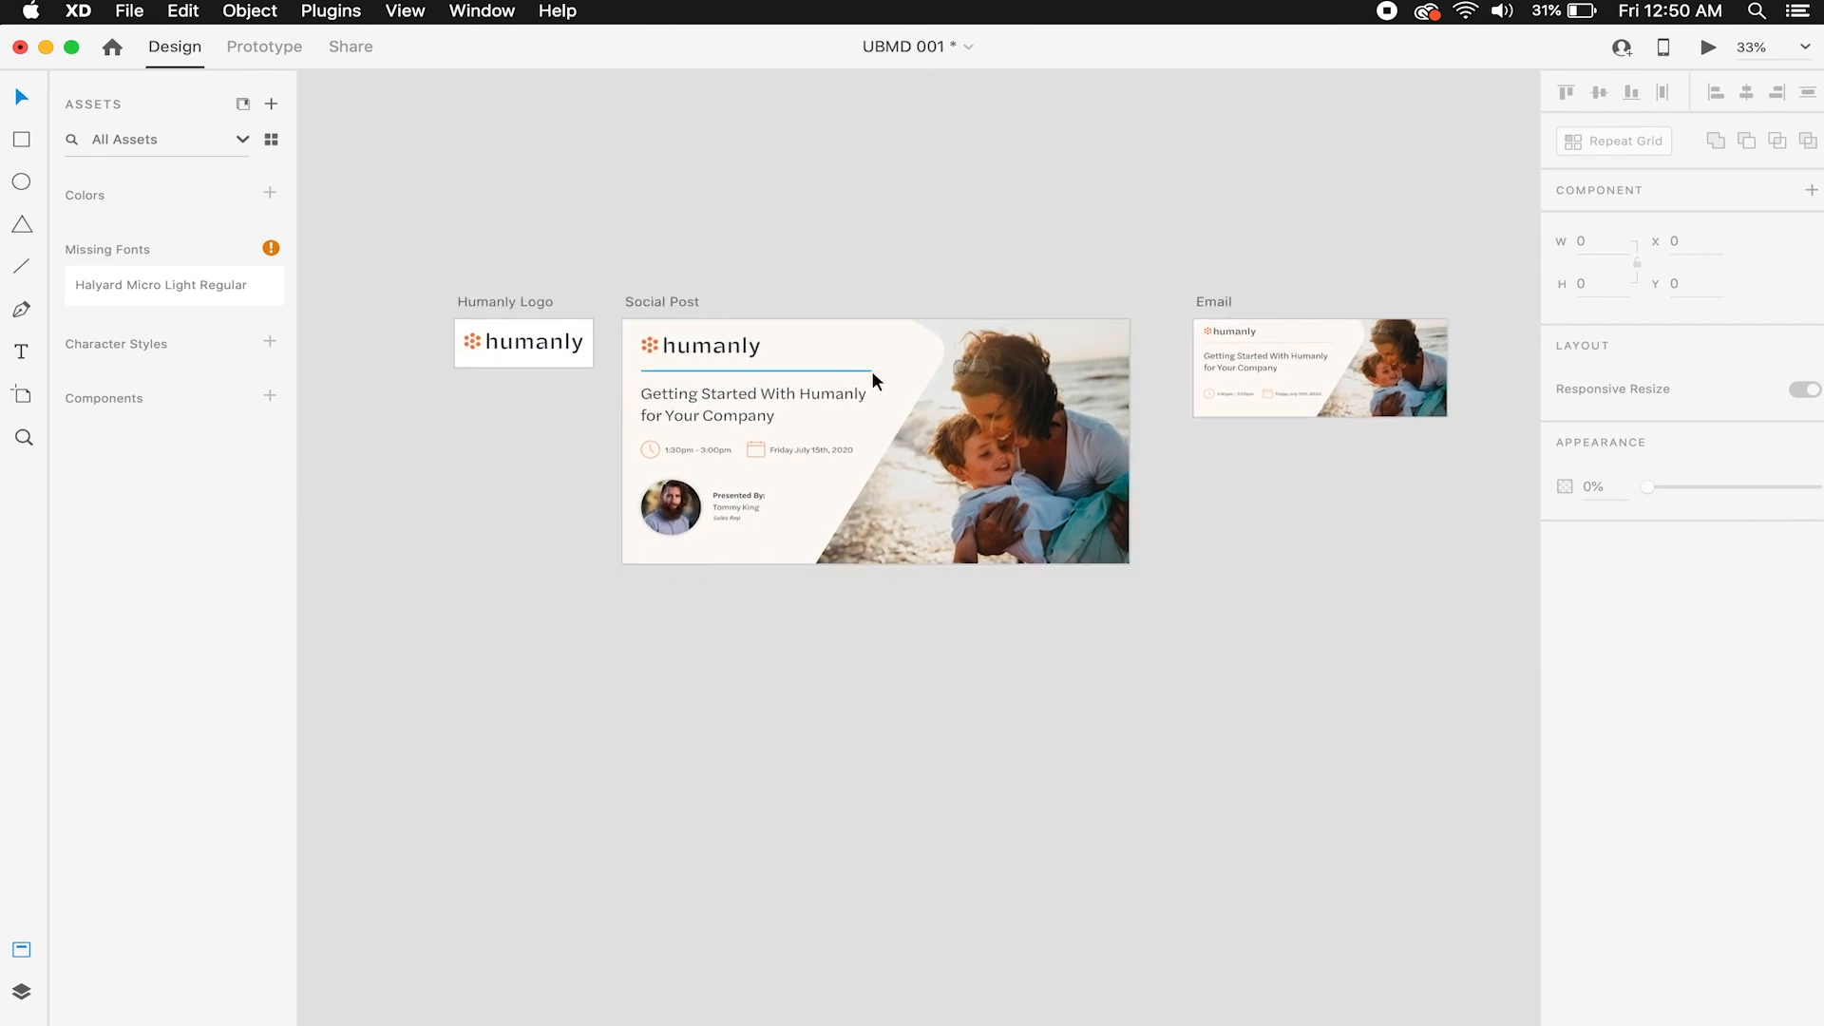
key(super+s)
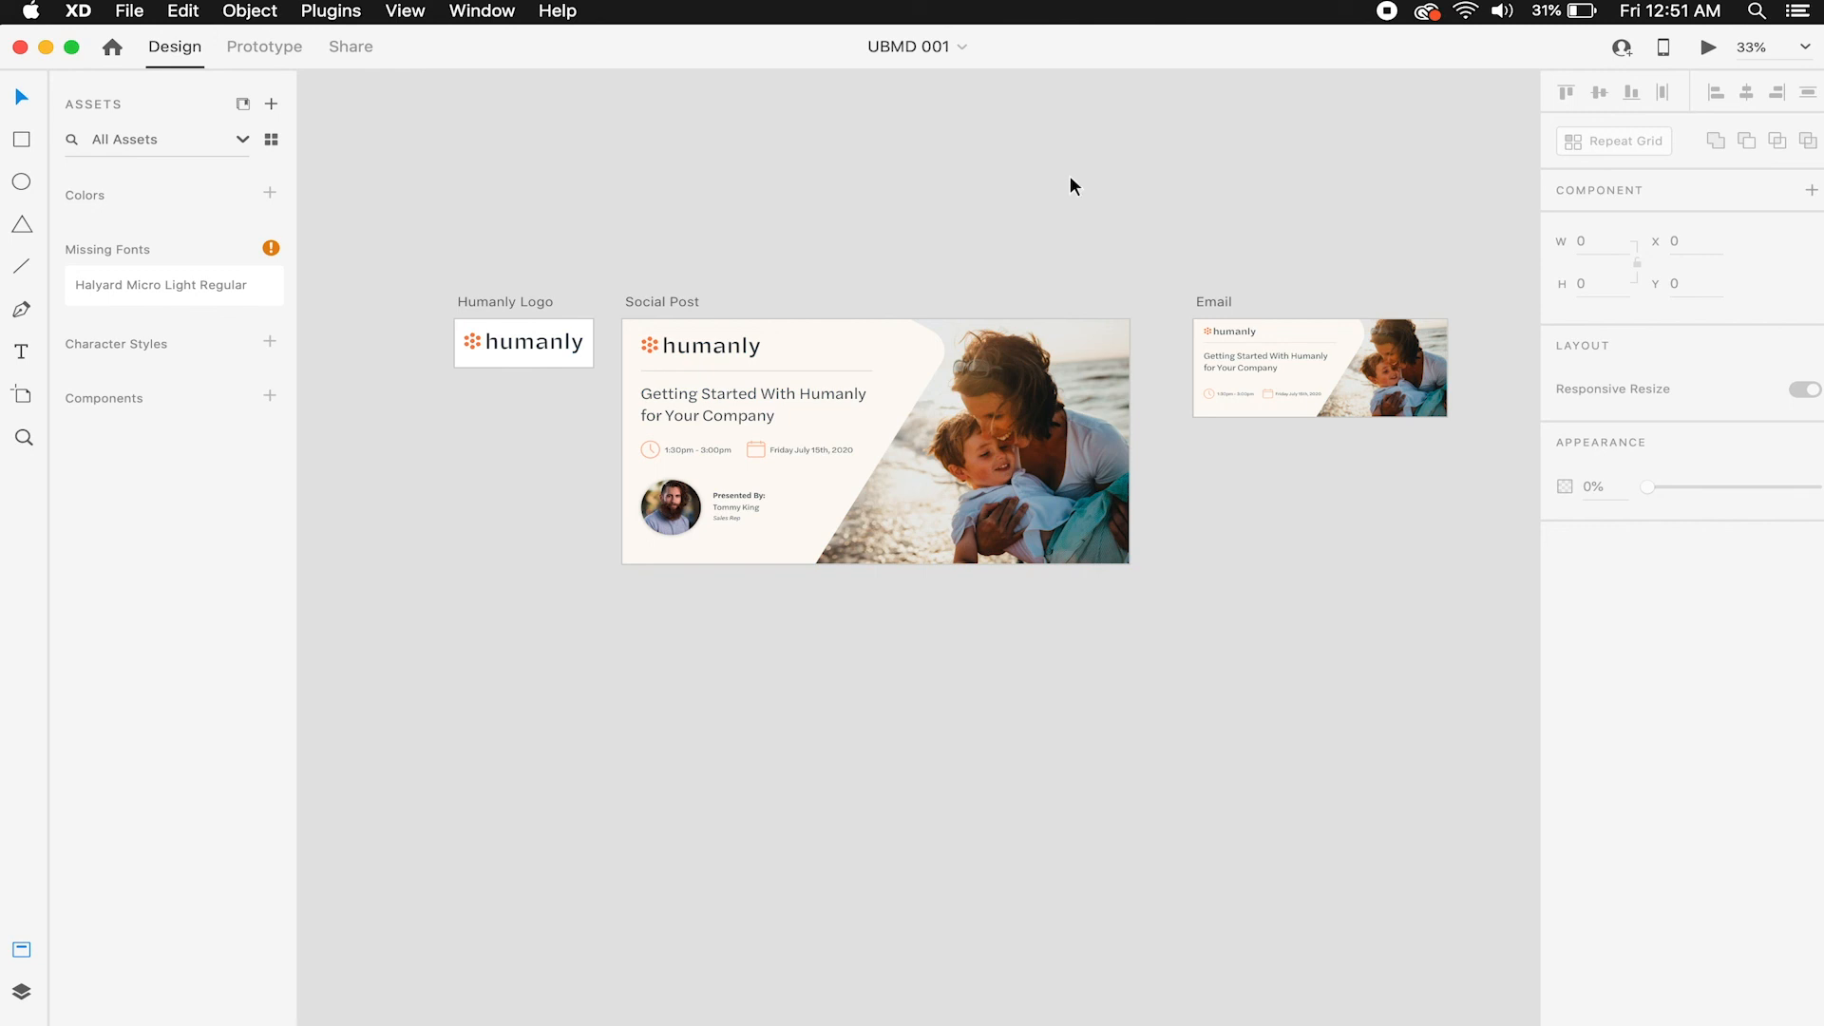
click(672, 302)
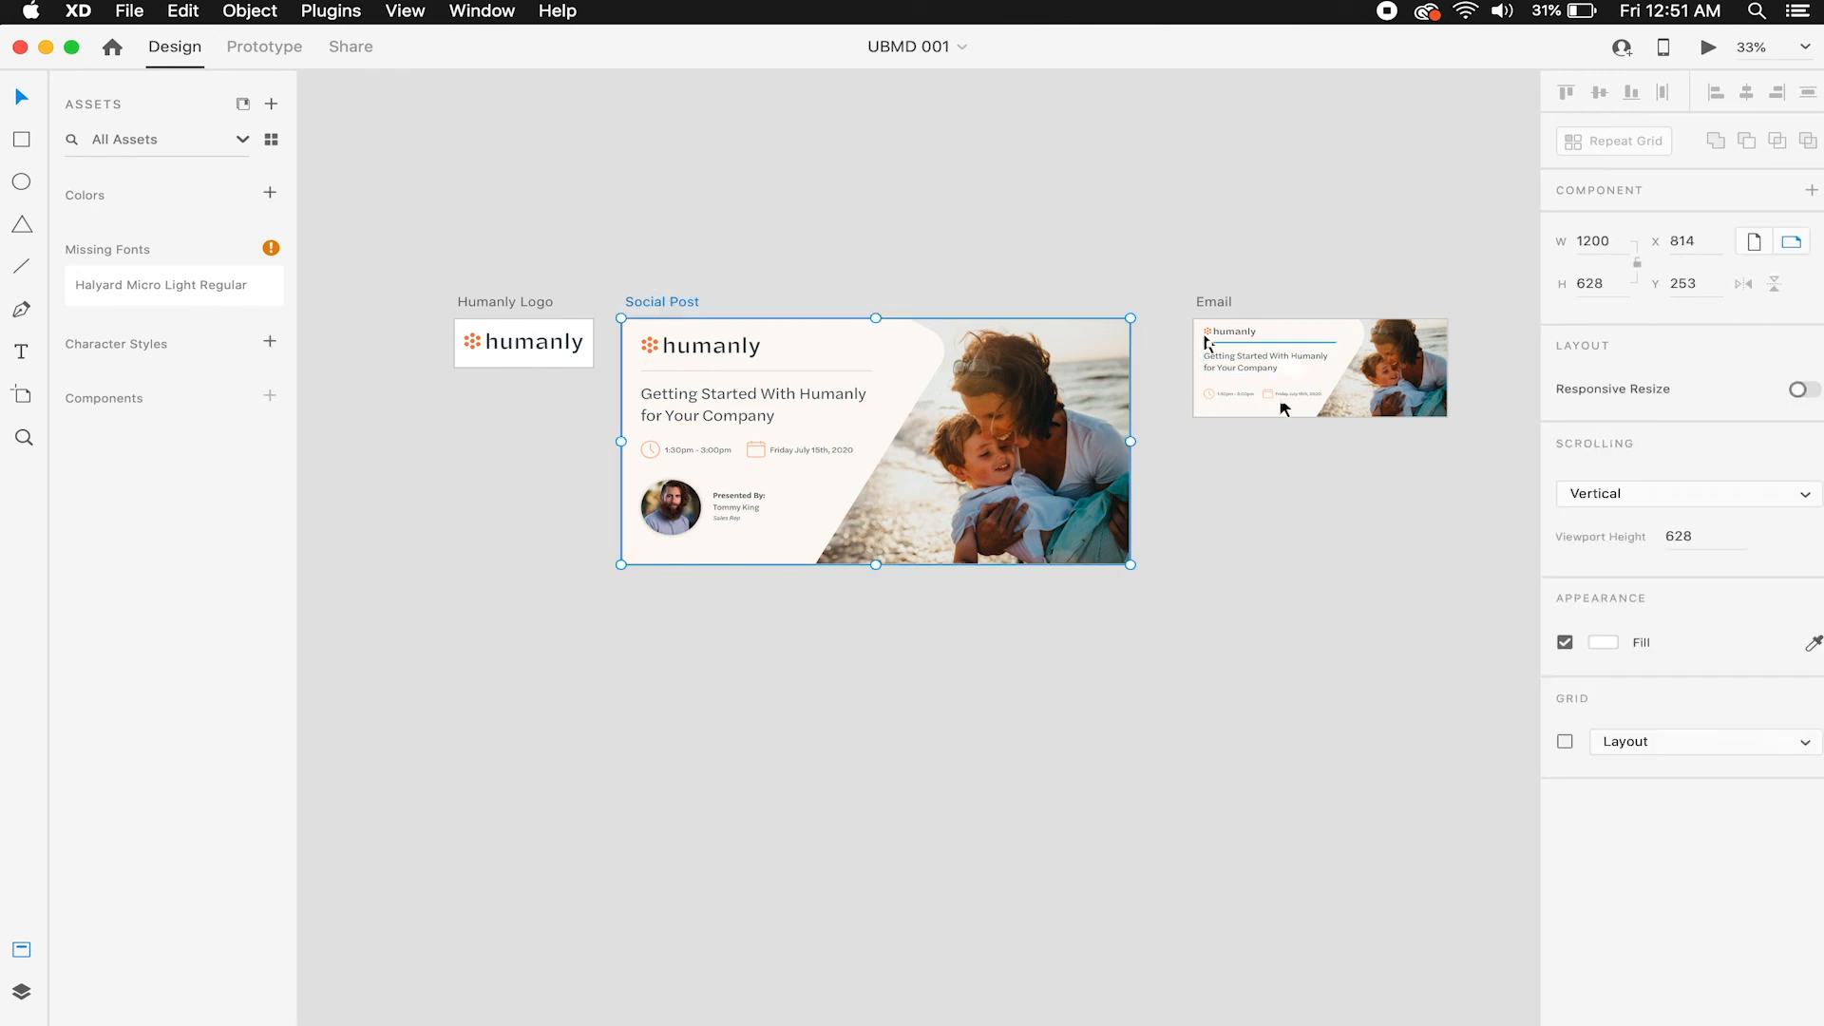
click(130, 12)
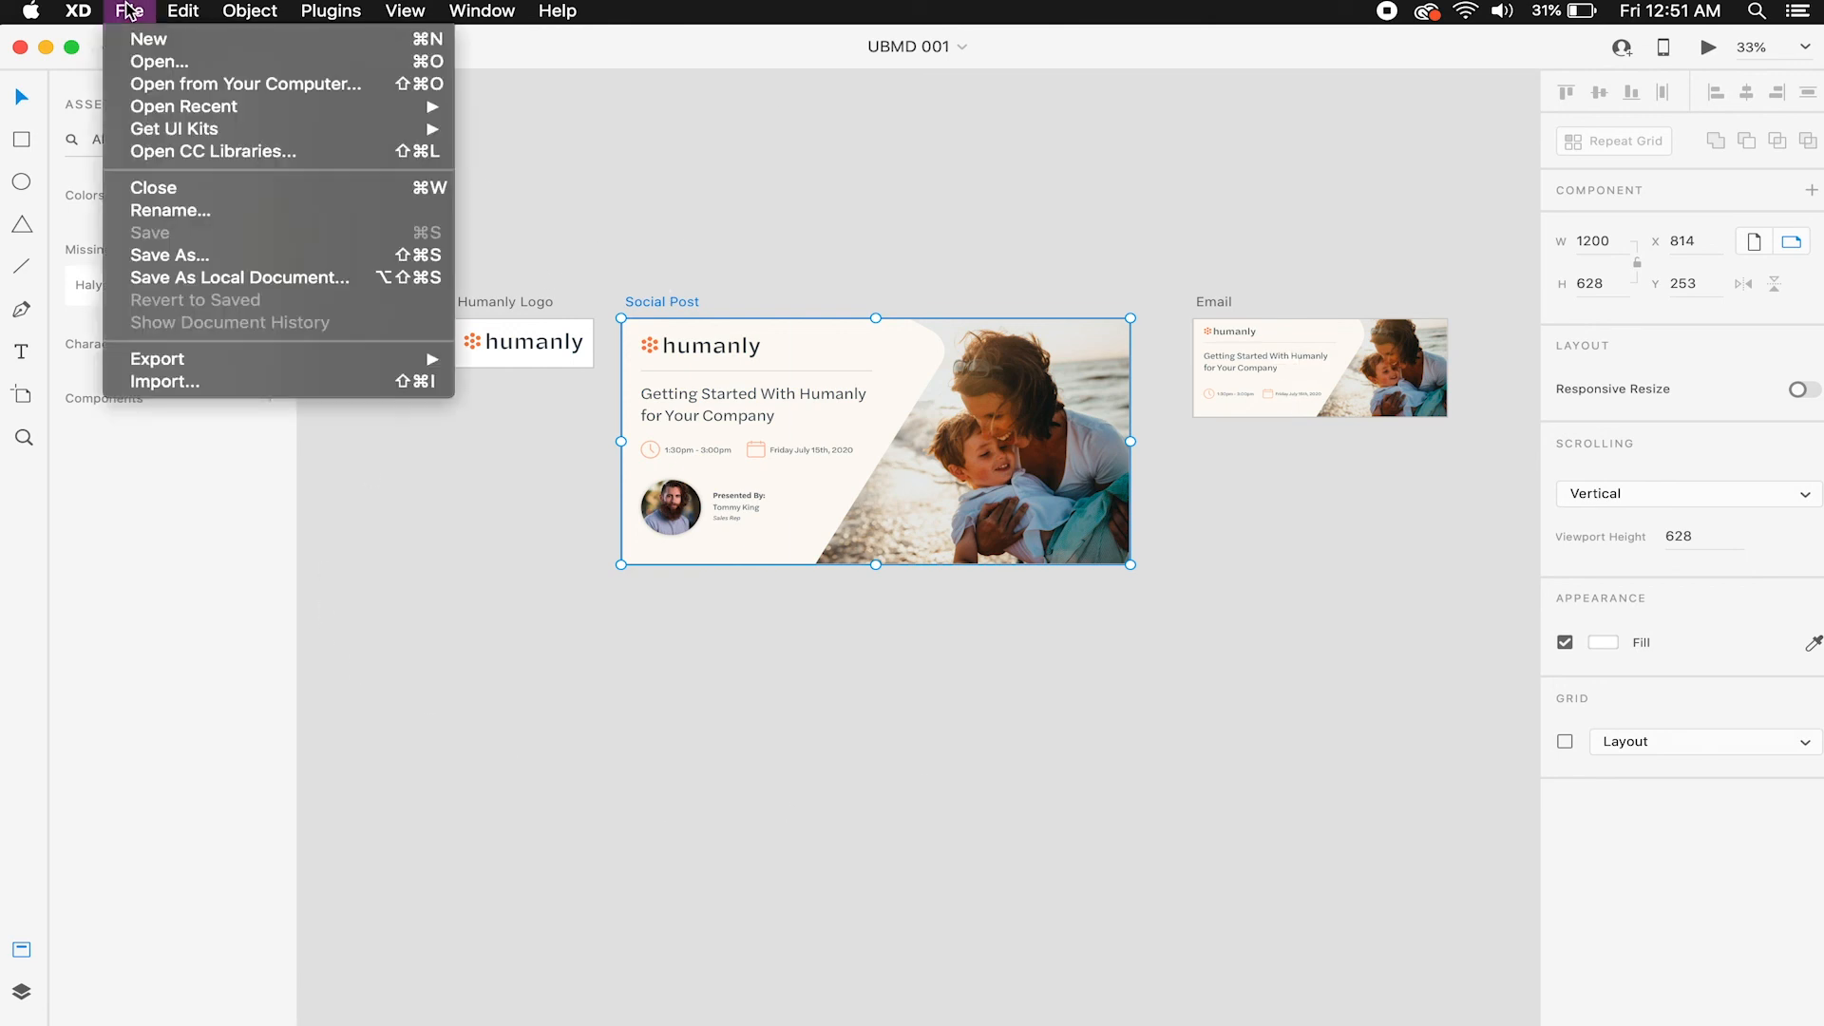
mouse_move(194, 361)
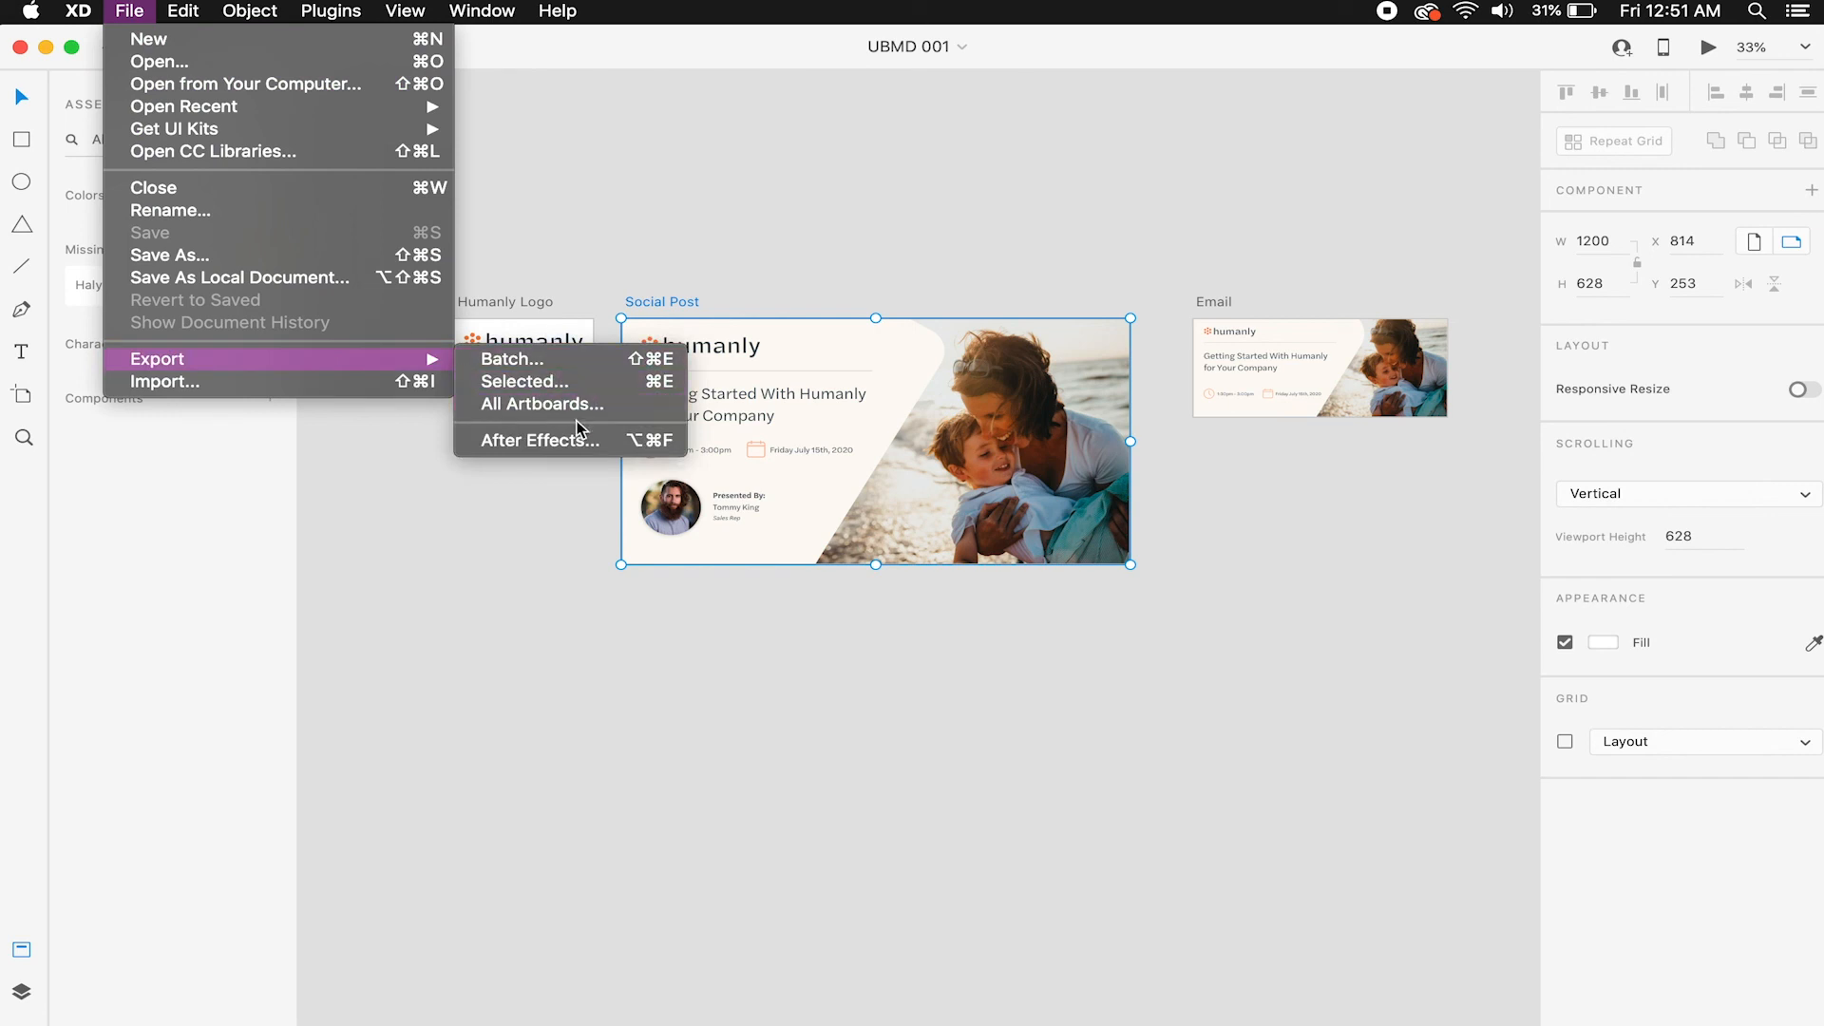
click(312, 254)
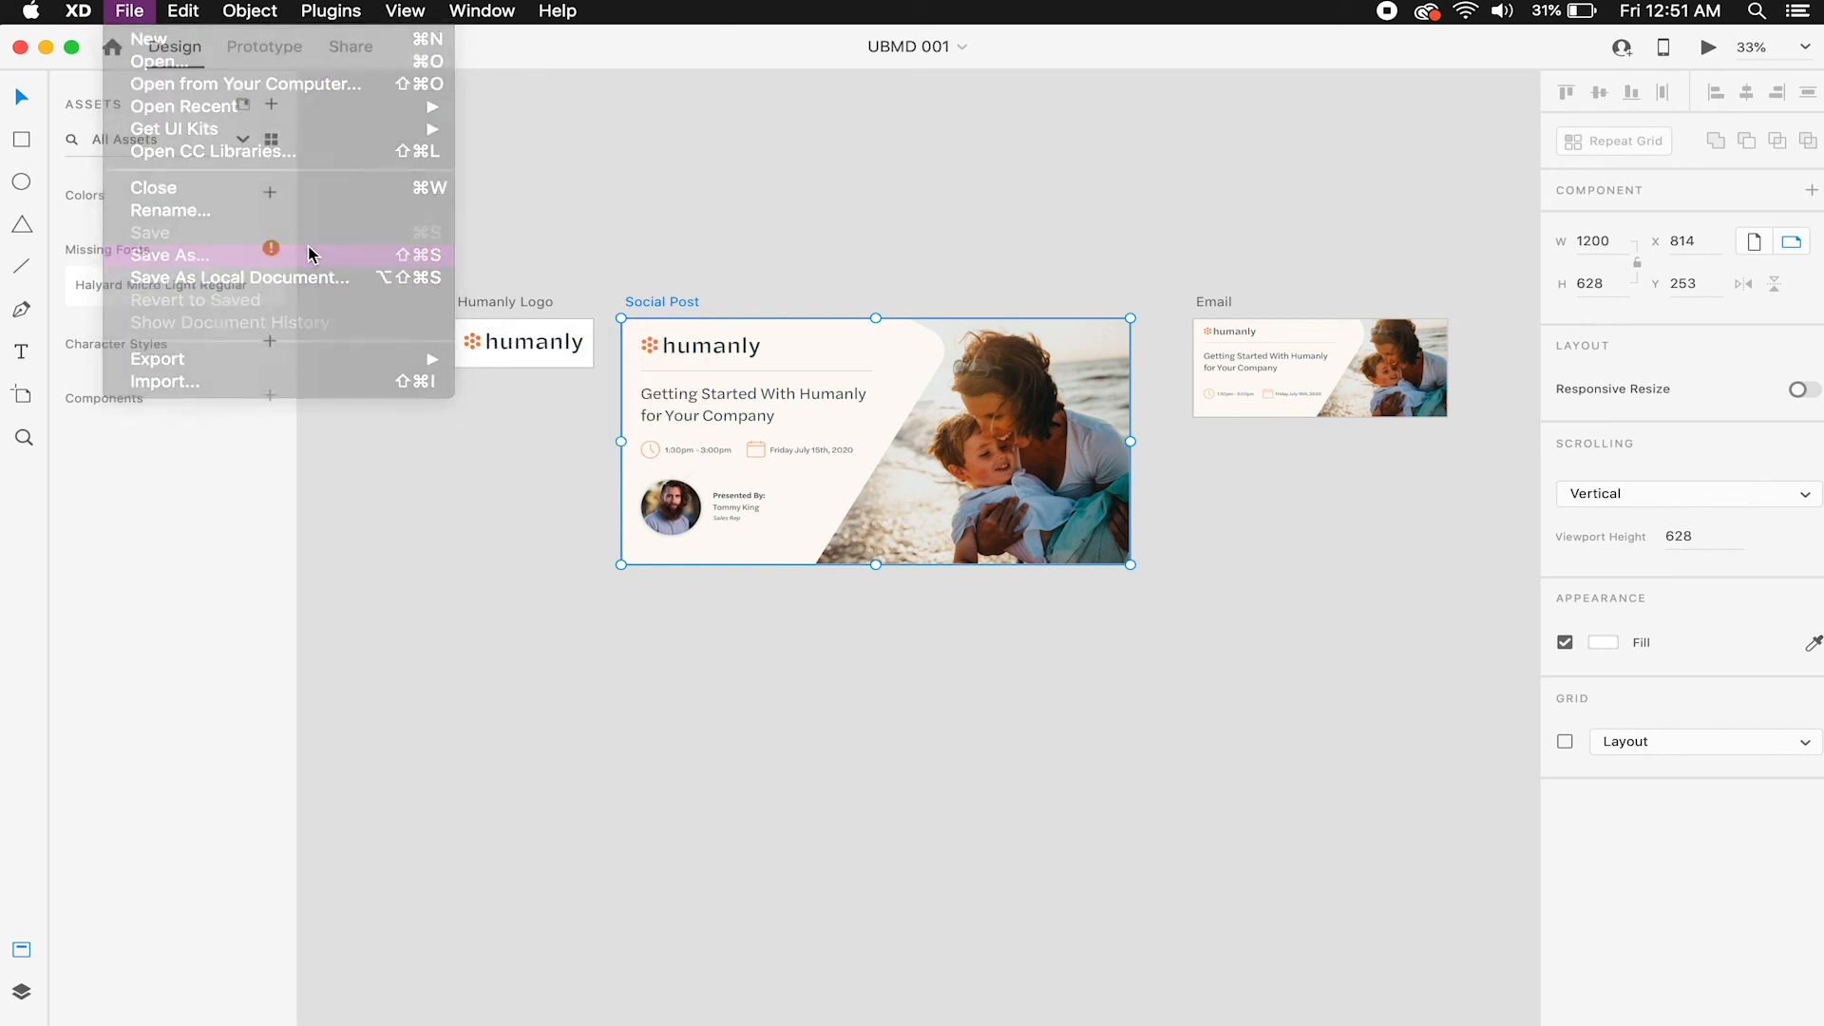
click(1029, 237)
click(944, 237)
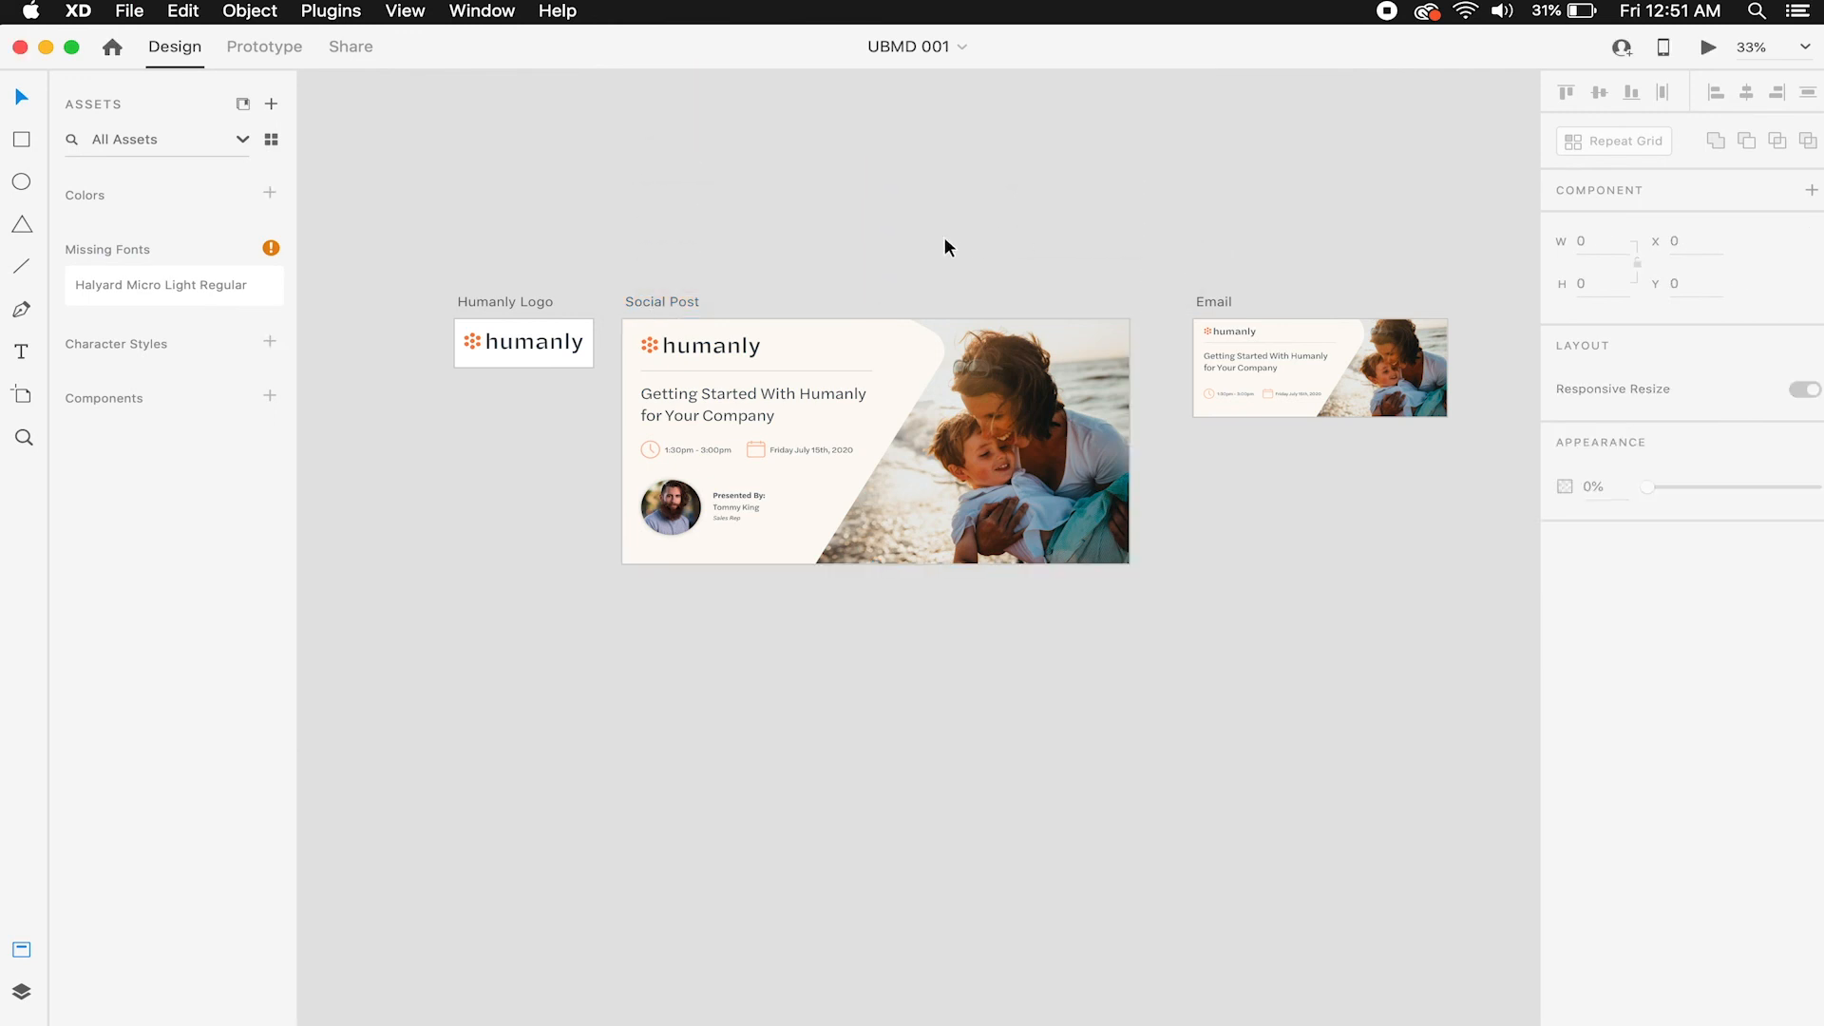
Export the Social Post artboard to the Desktop as PNG for Web, designed at 2x.
click(674, 298)
click(129, 11)
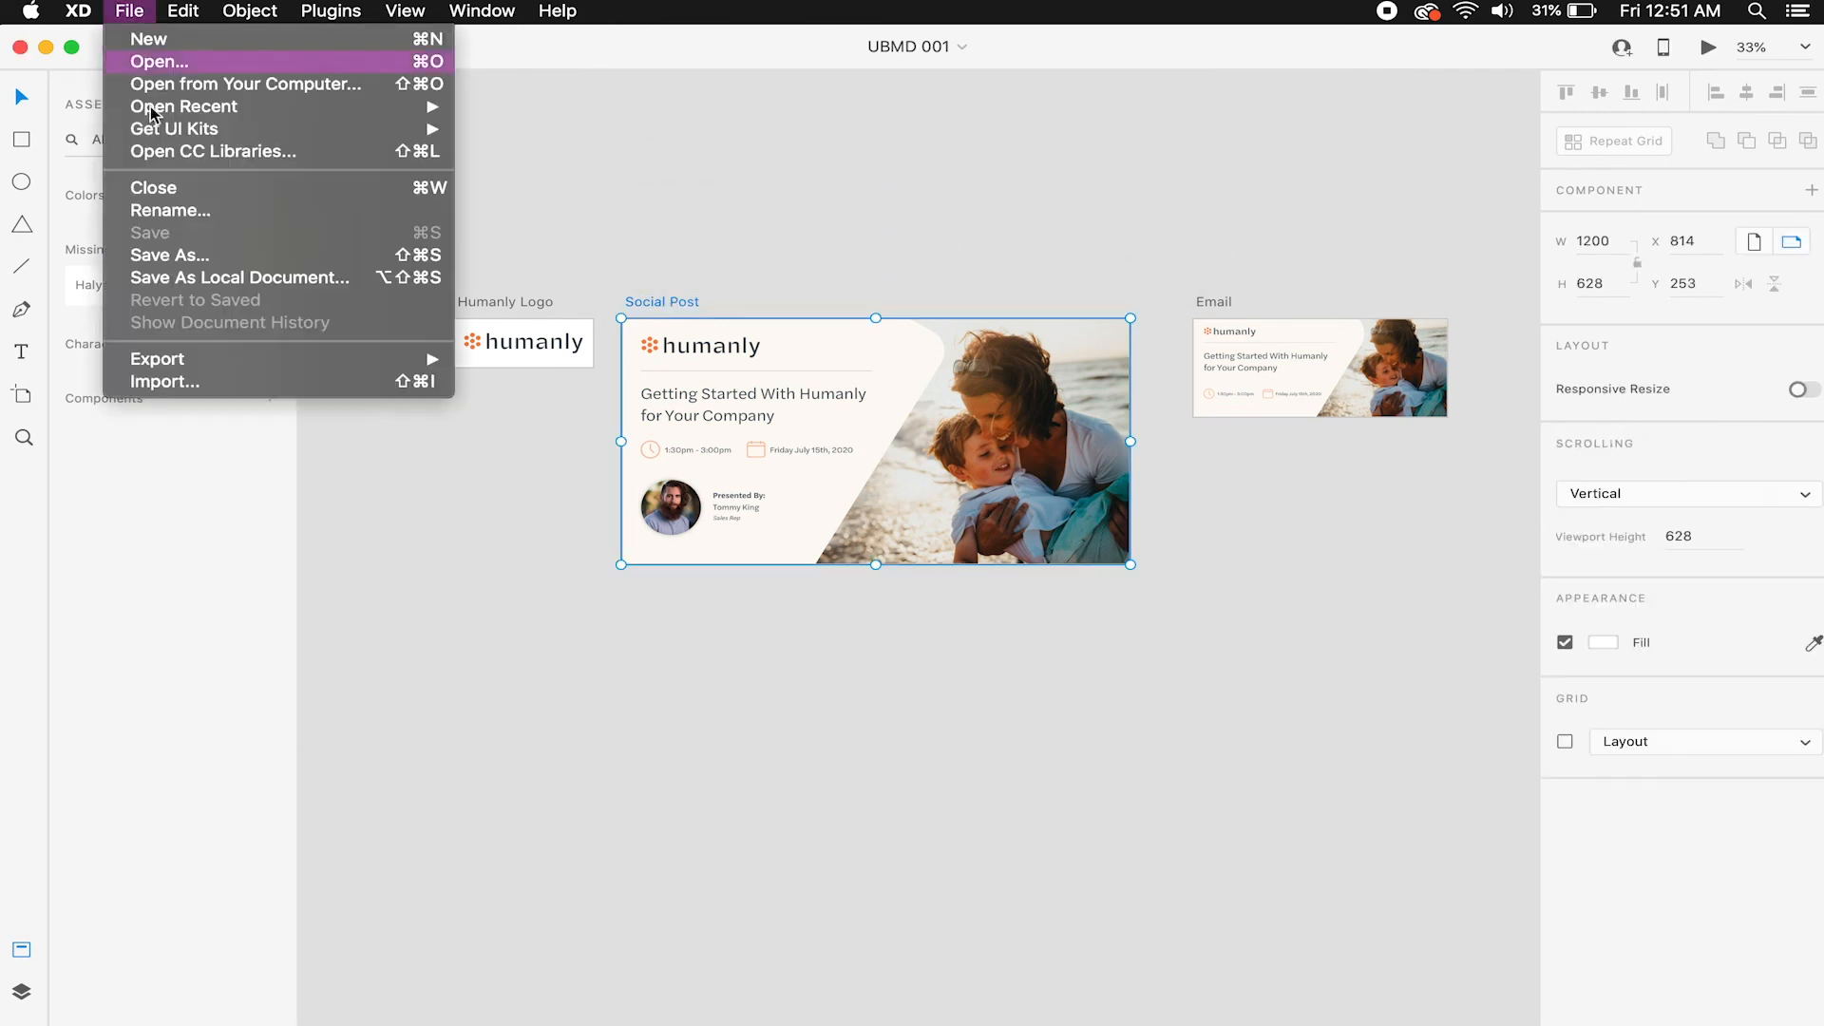
mouse_move(231, 358)
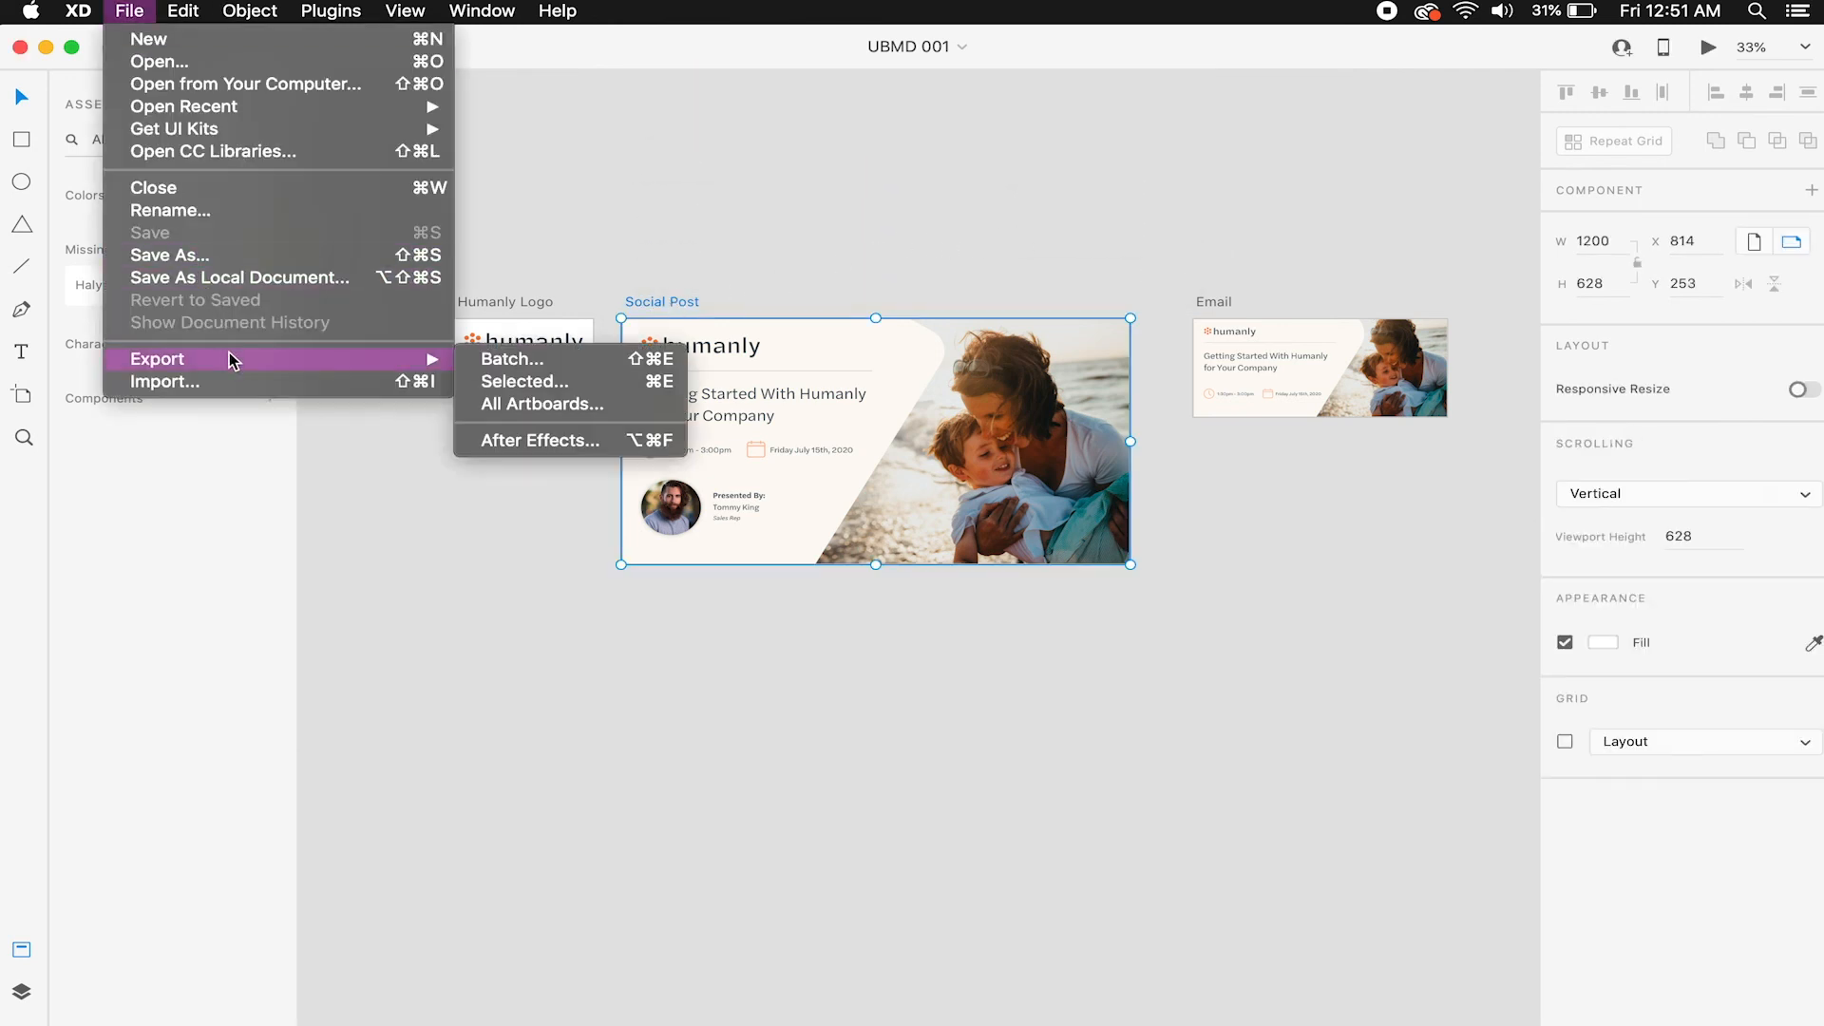
click(492, 380)
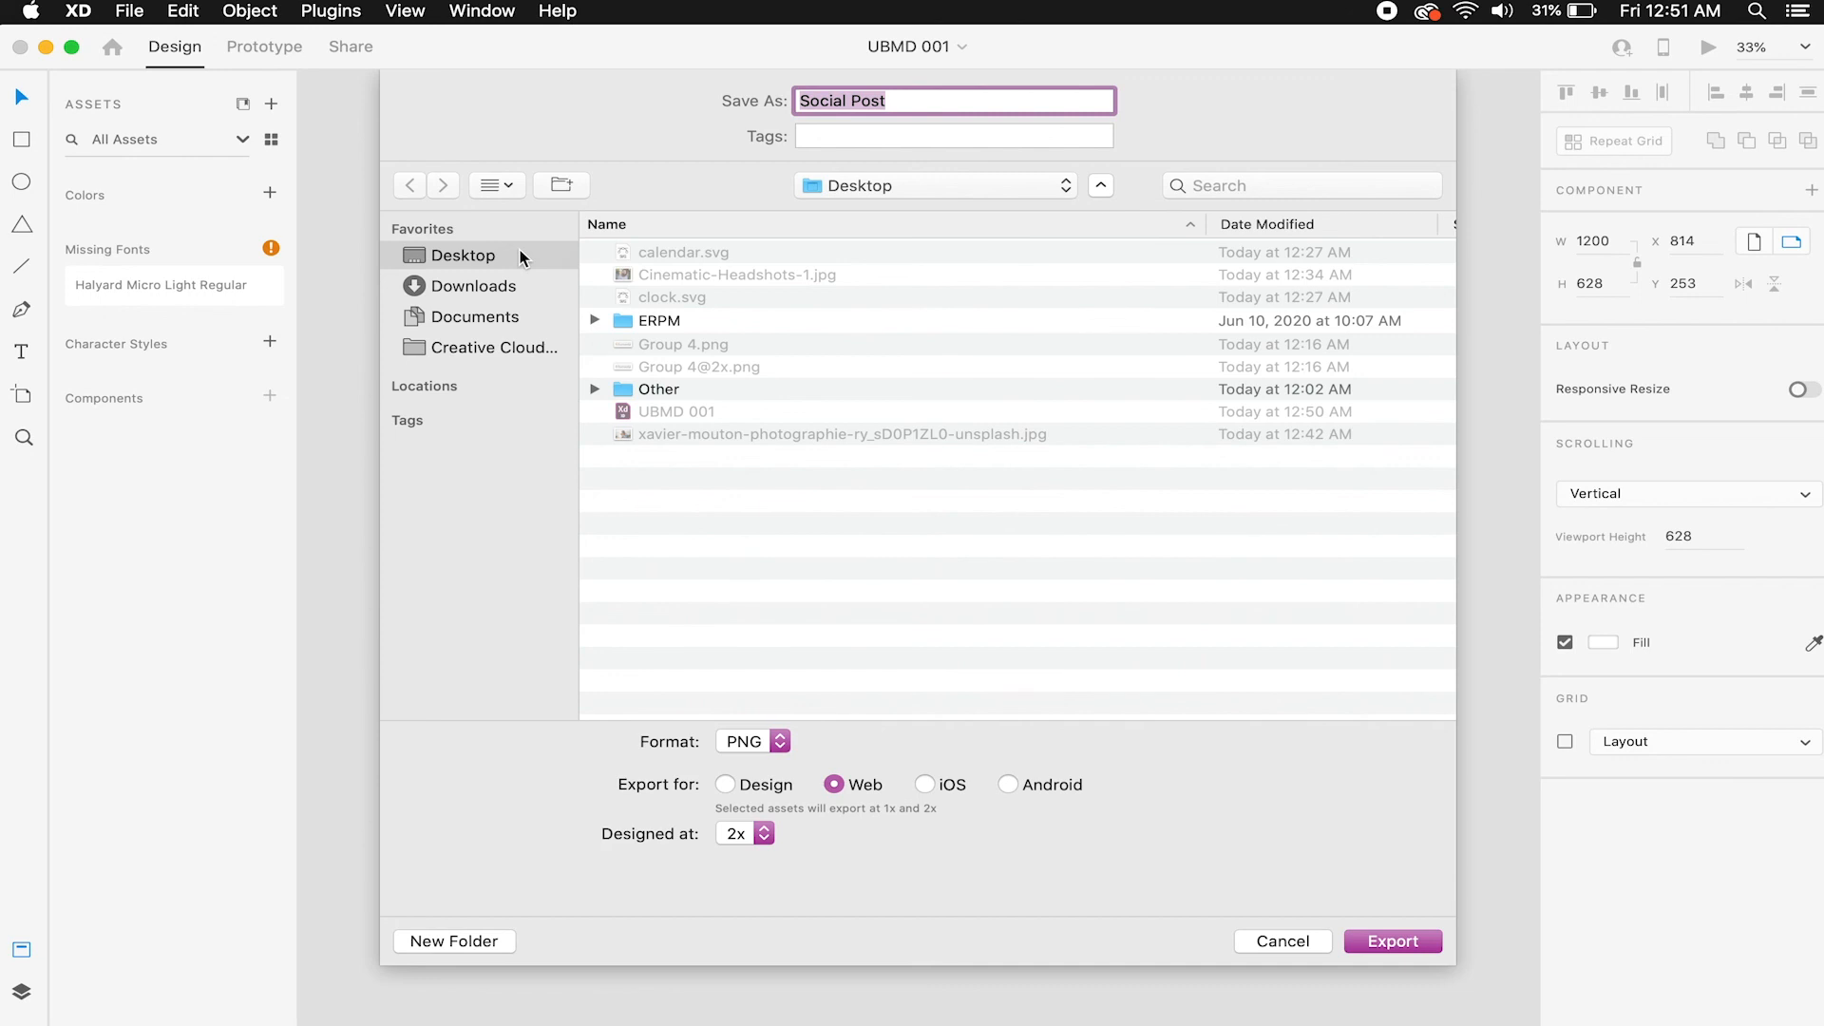
click(774, 743)
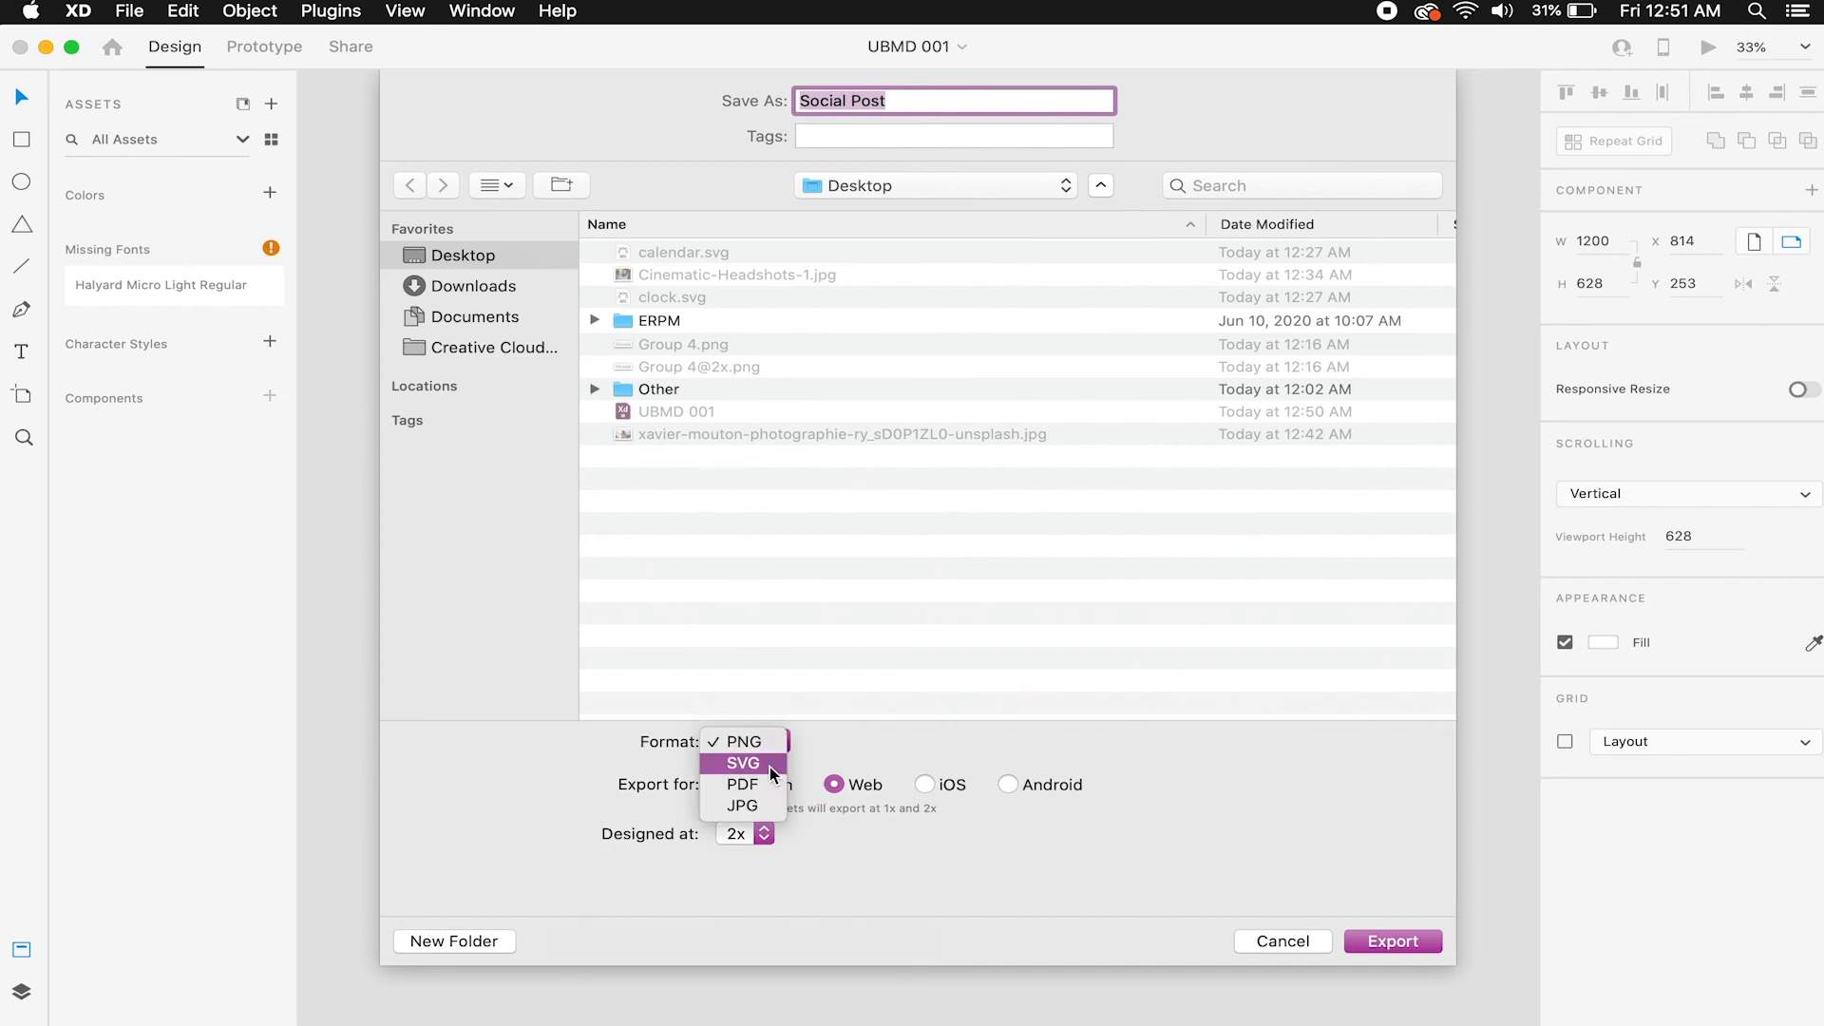
click(830, 786)
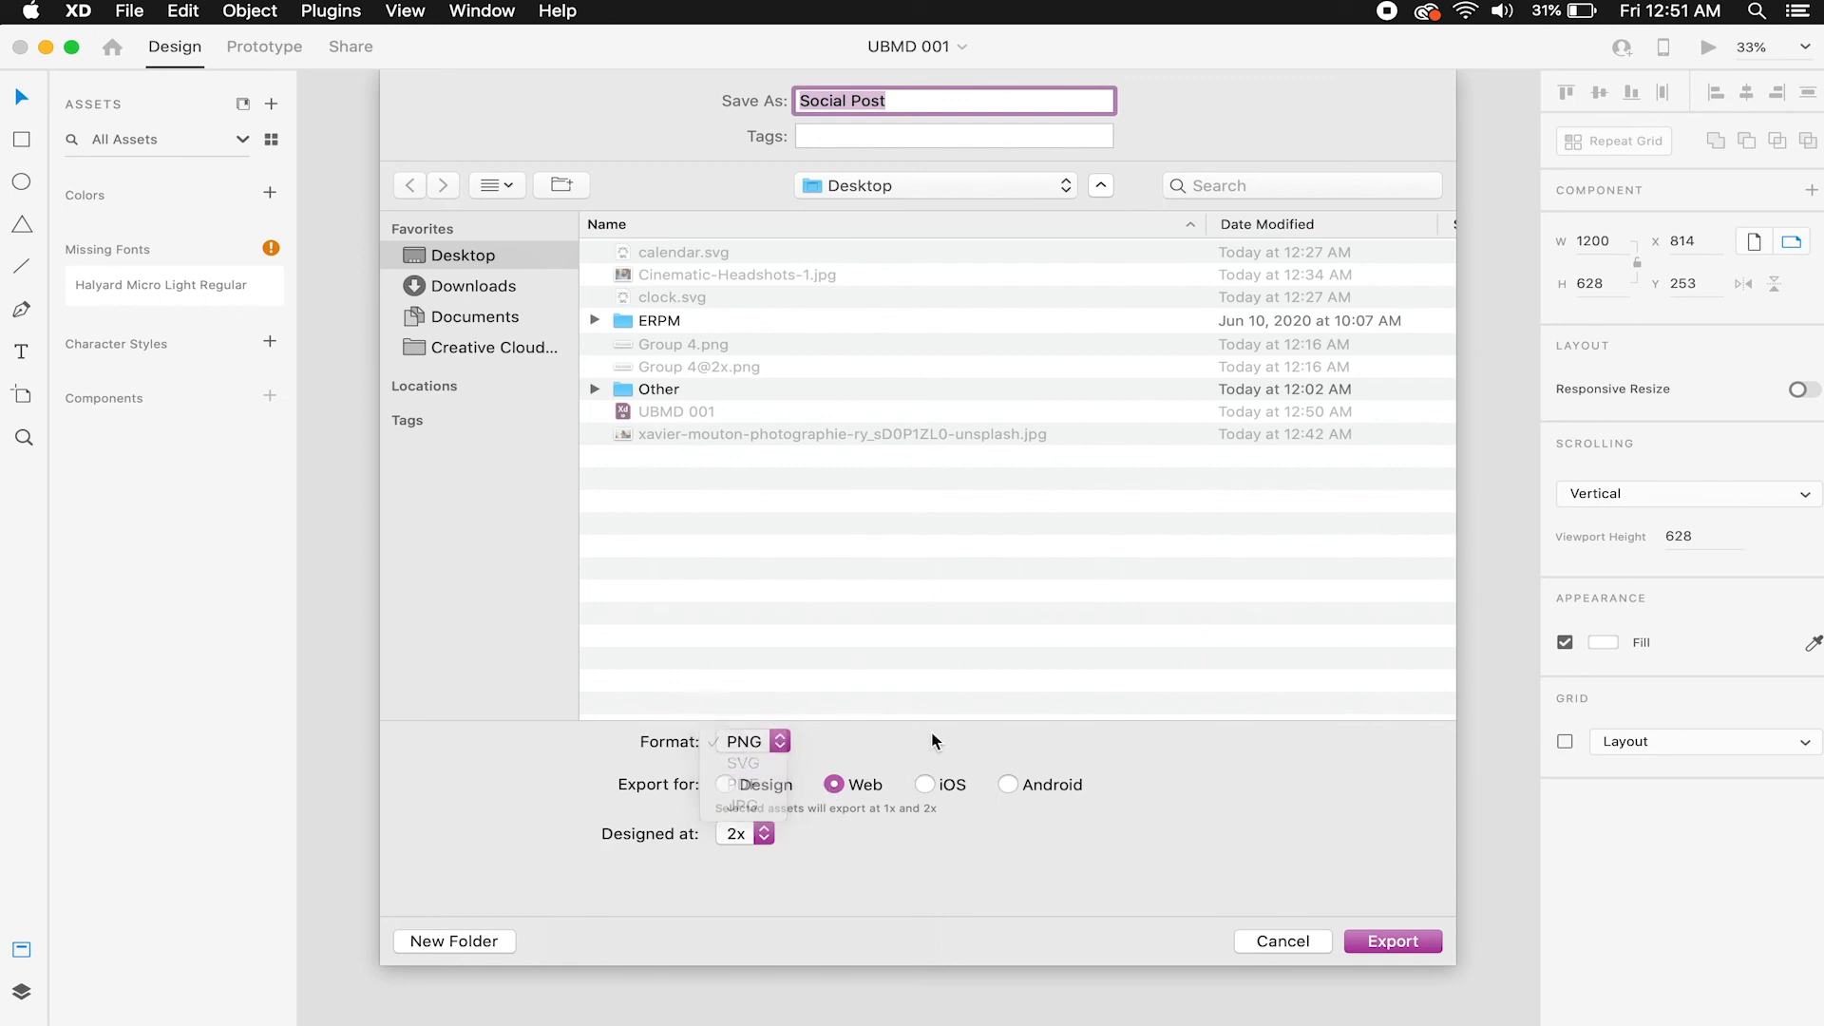
click(727, 785)
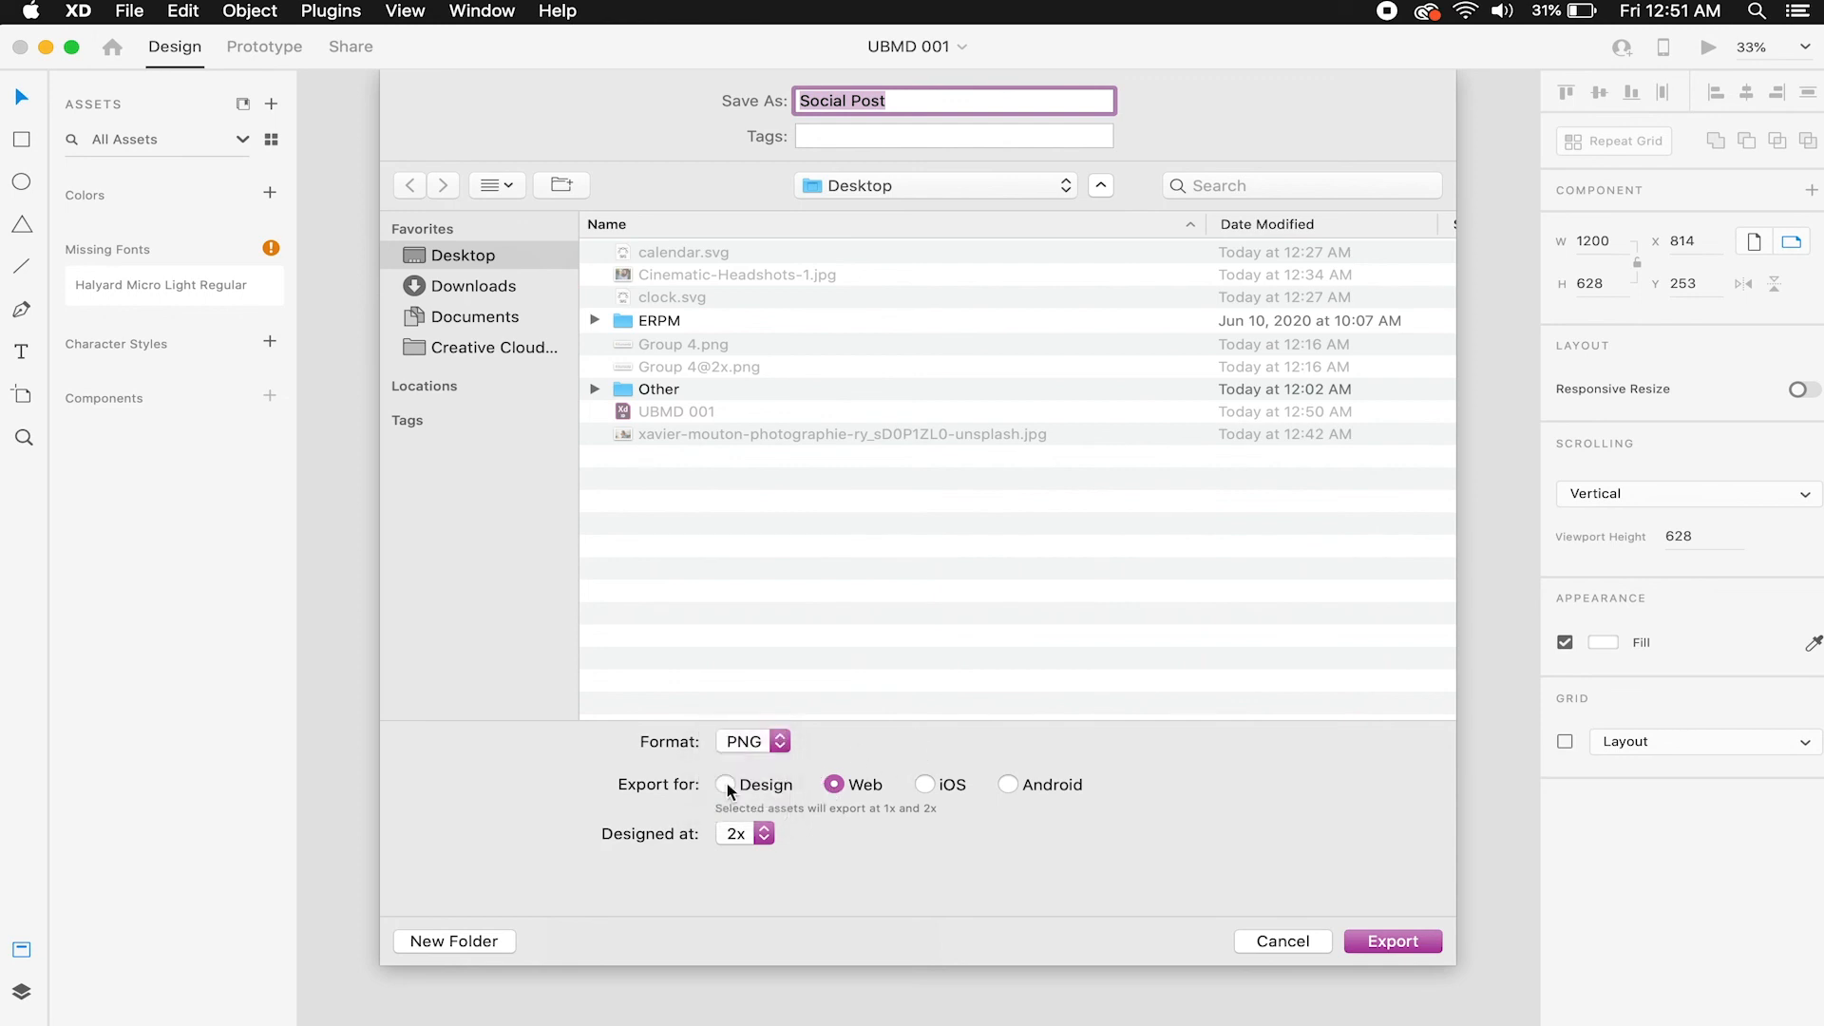
click(950, 784)
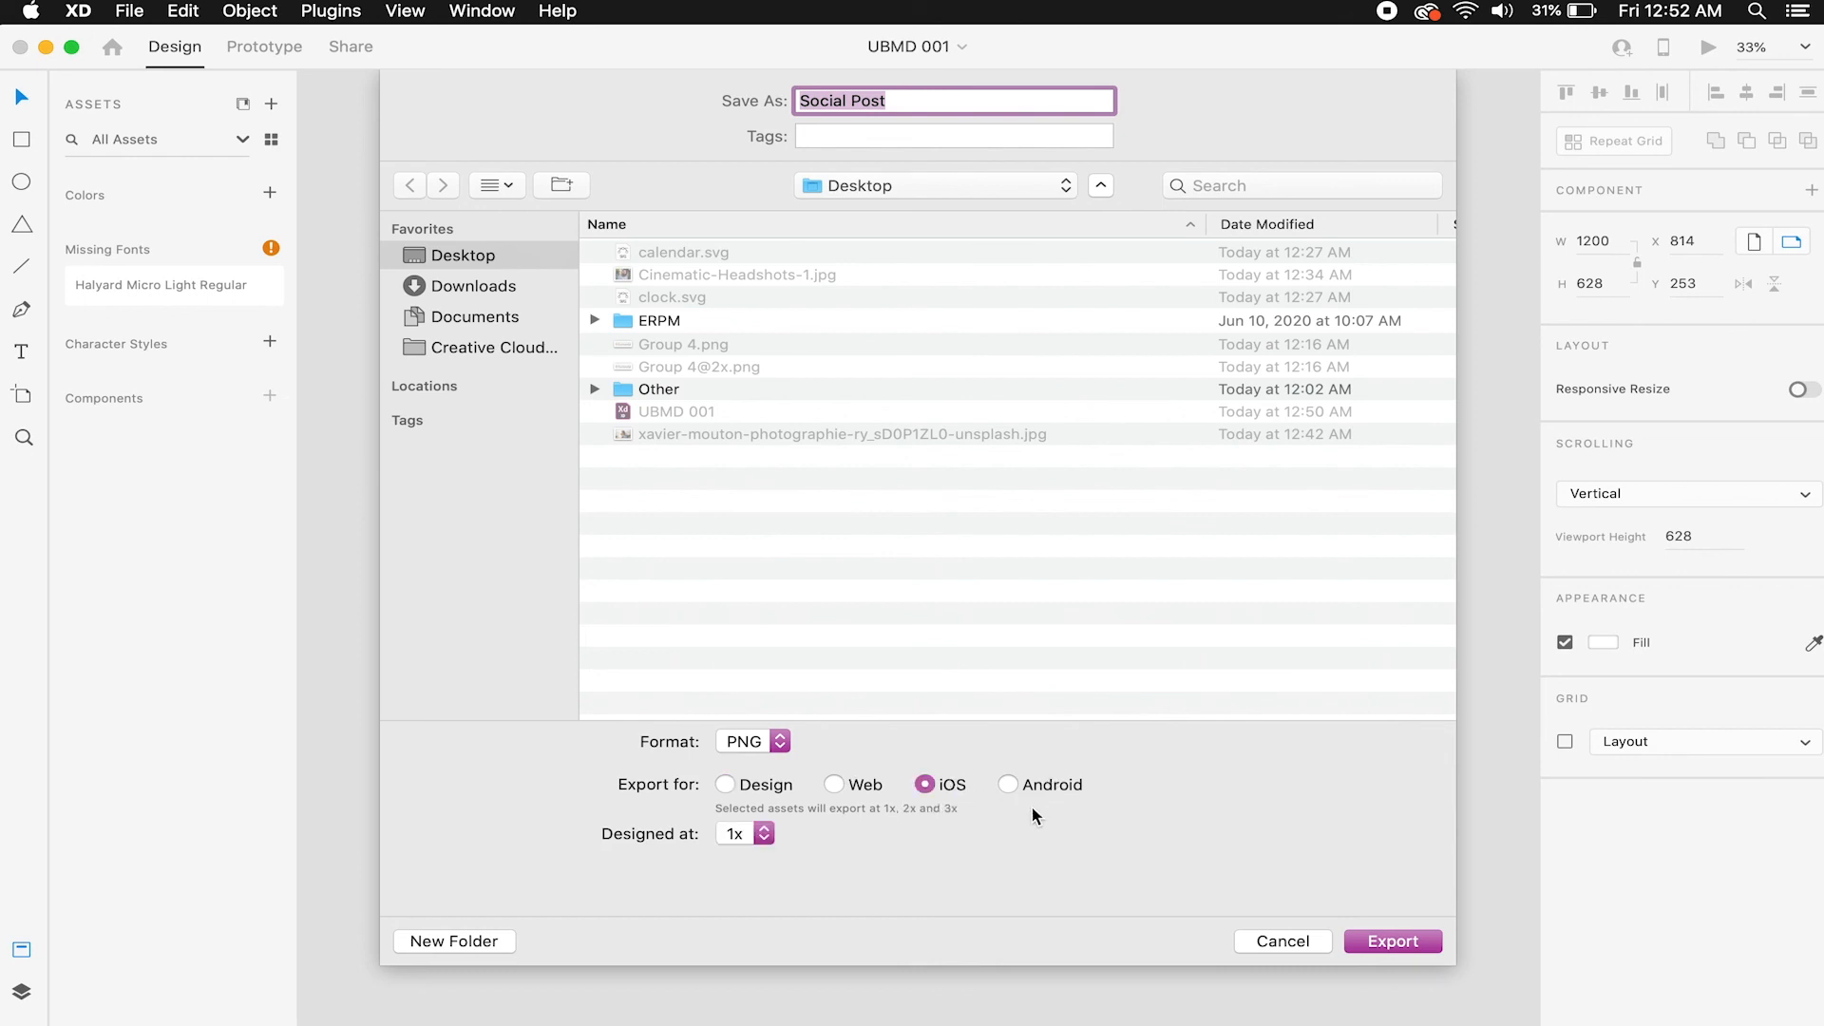
click(836, 788)
click(760, 834)
click(762, 865)
click(1410, 942)
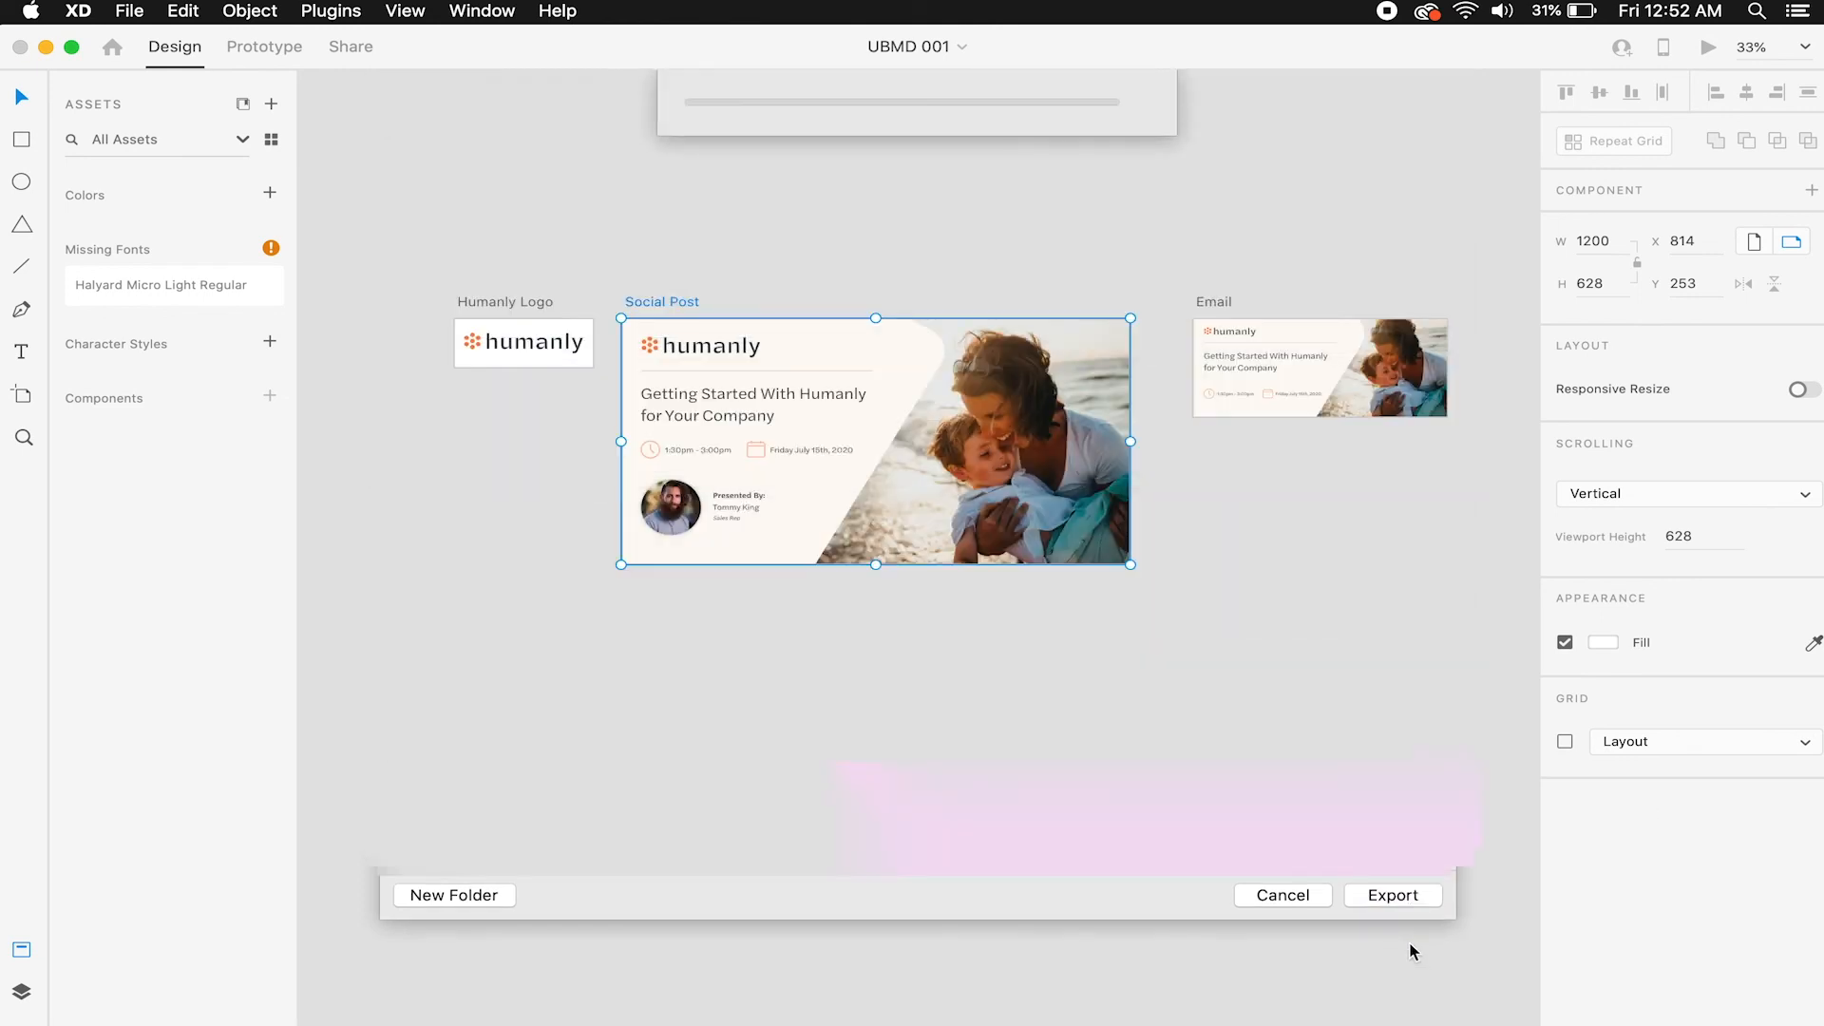
click(1183, 845)
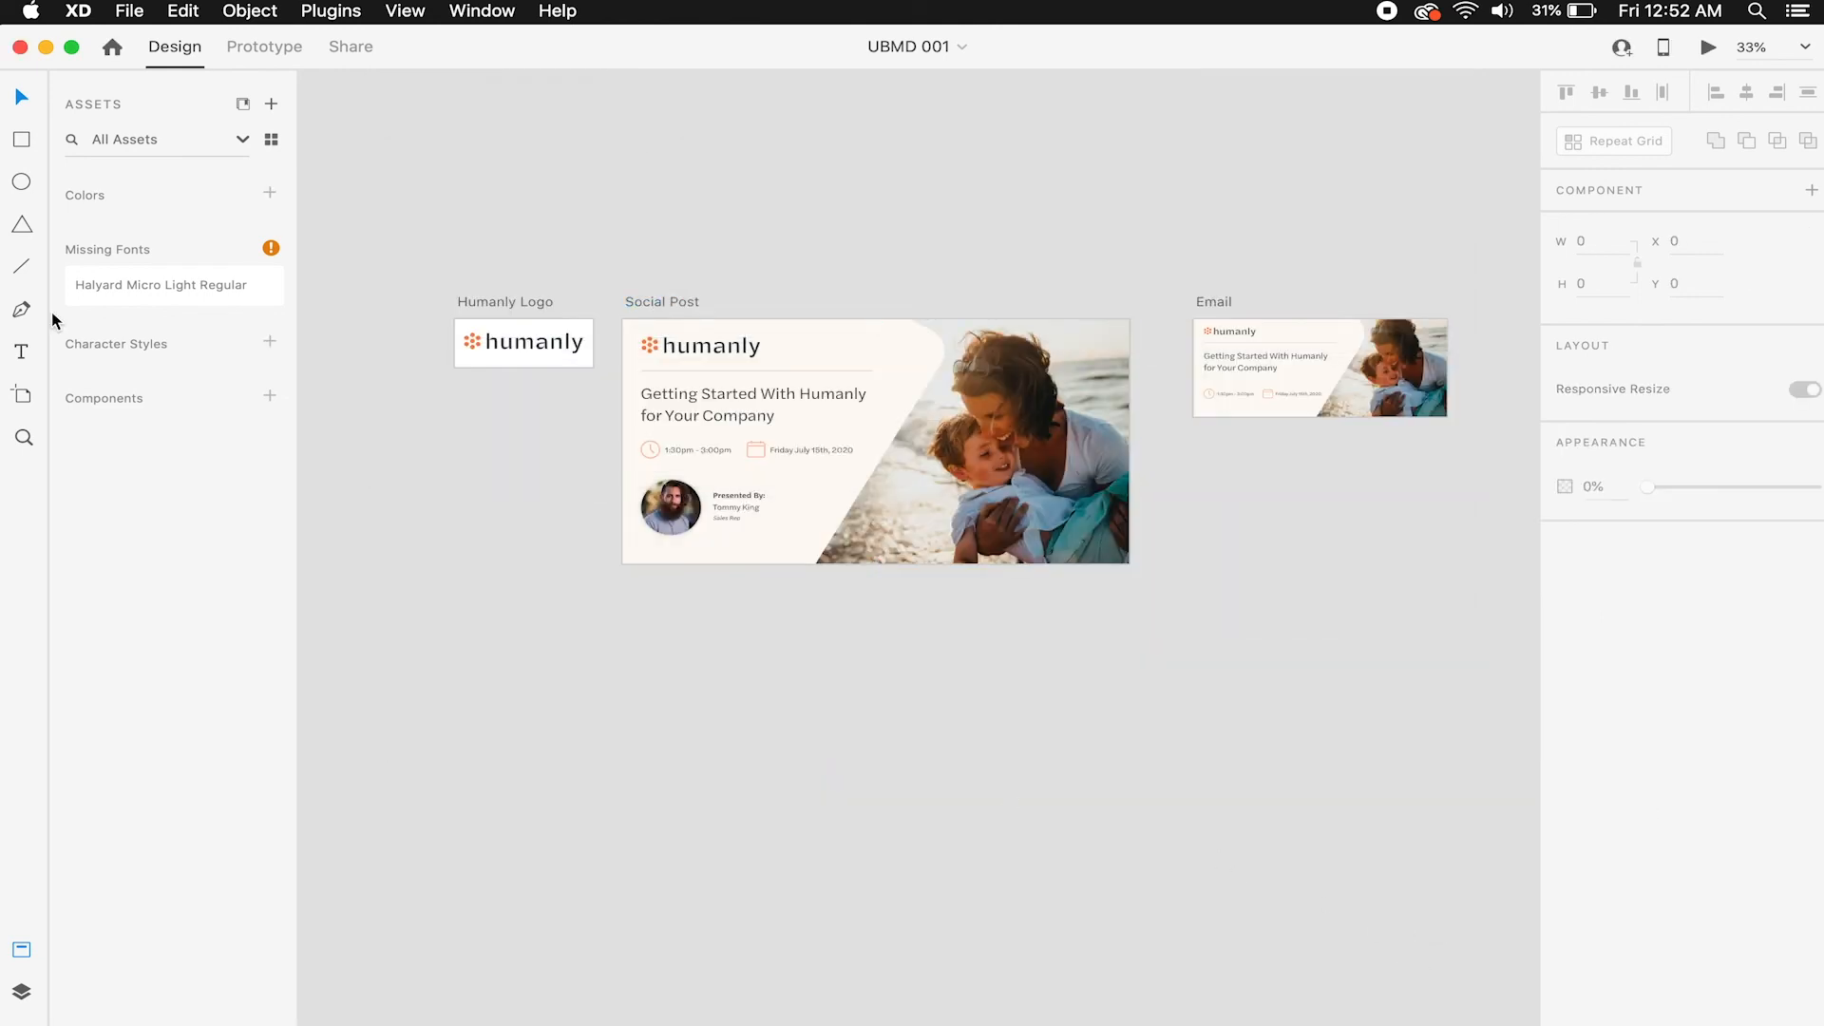
click(46, 46)
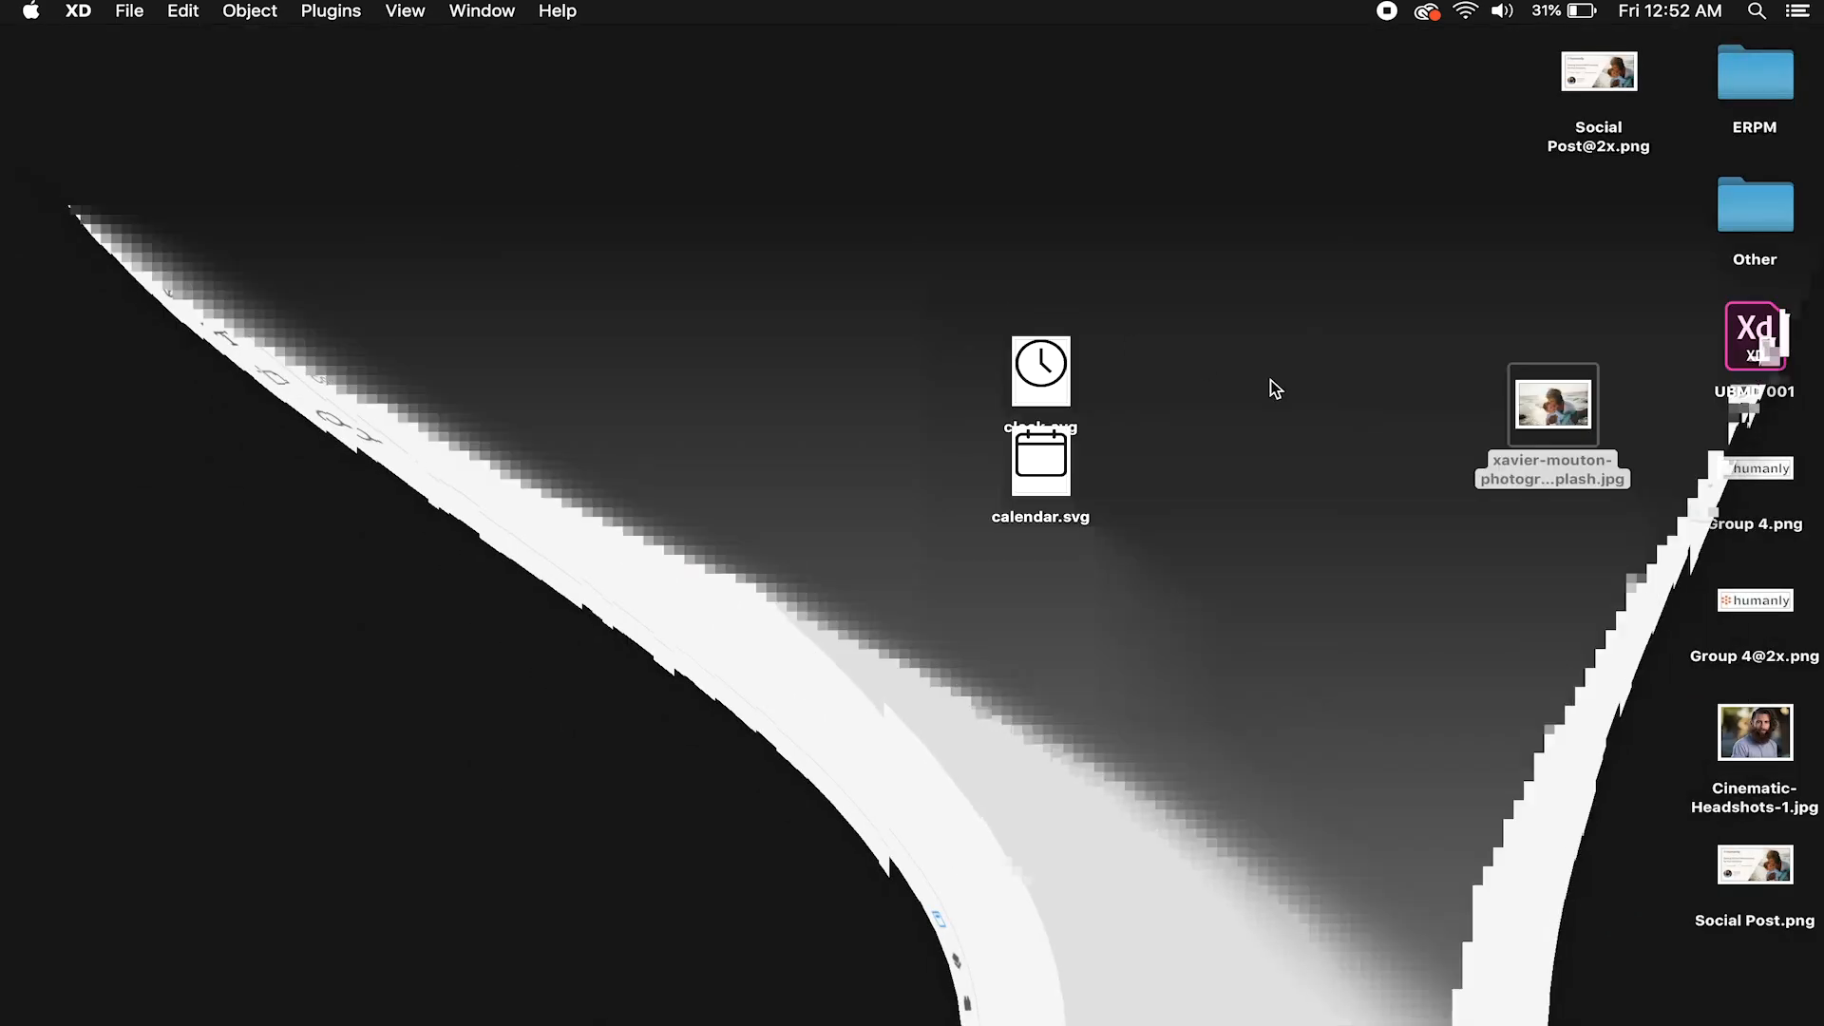
click(1599, 76)
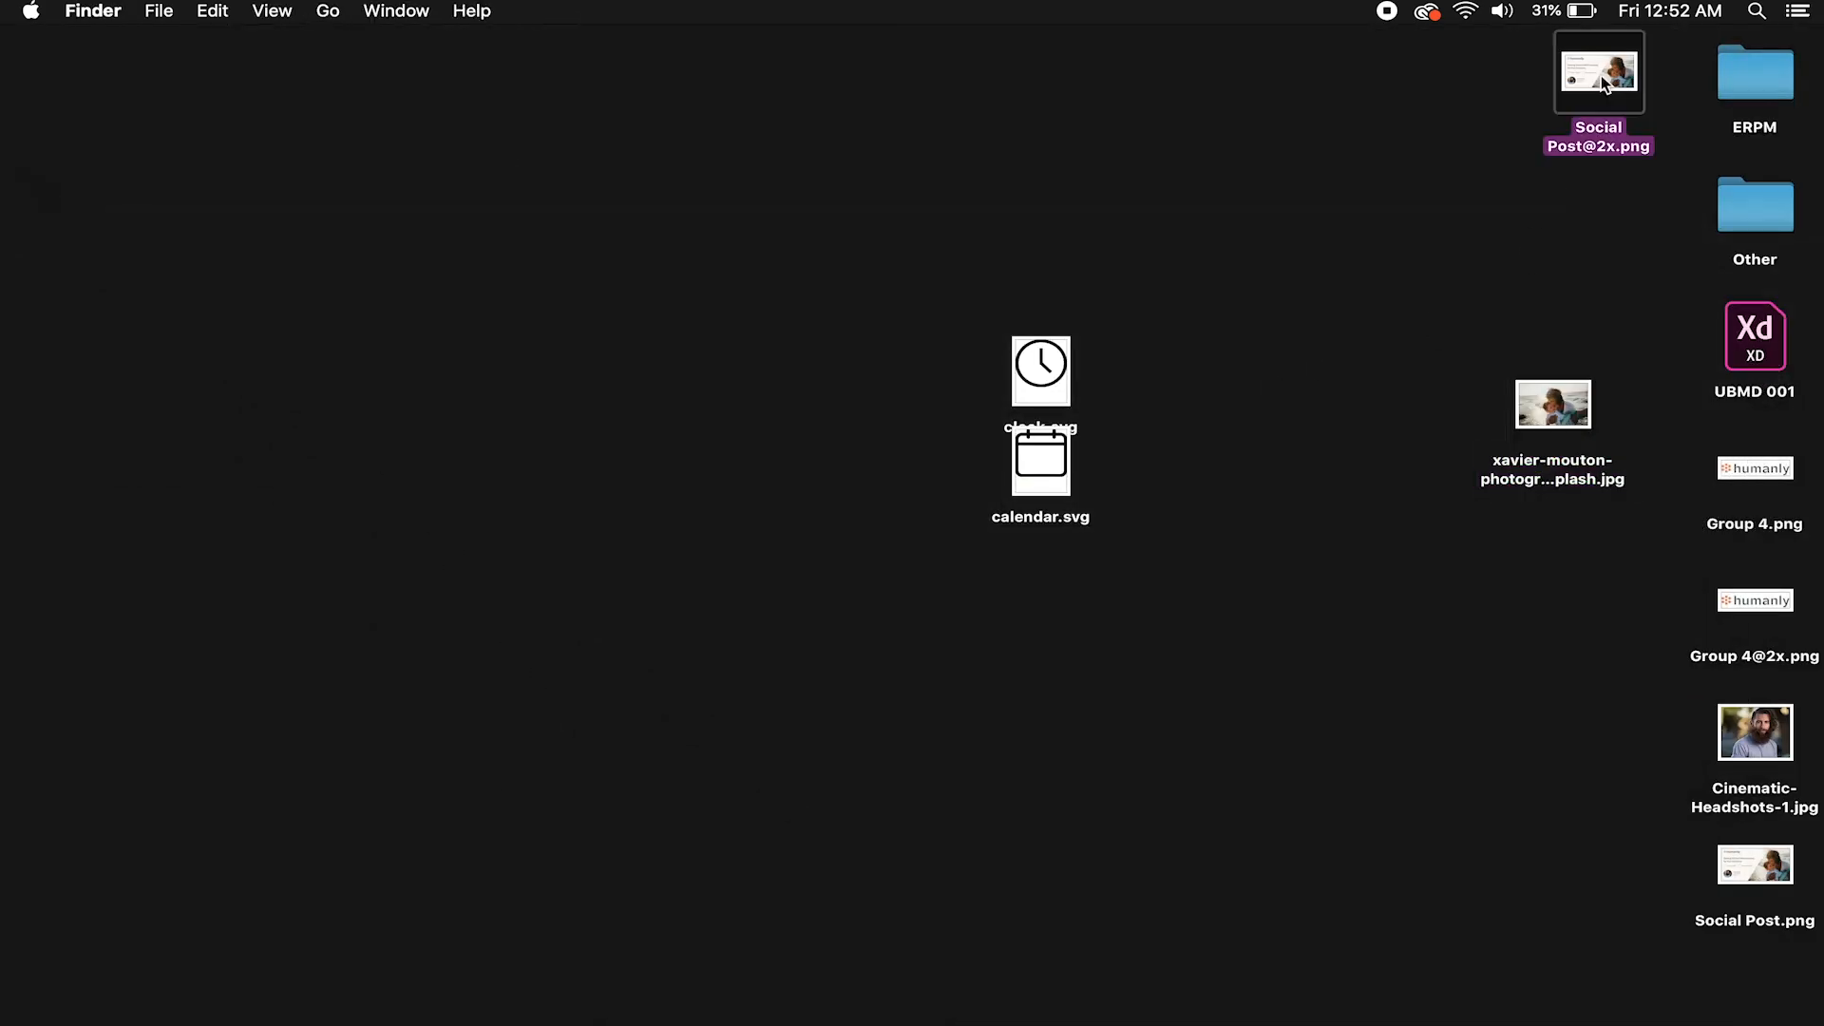
key(space)
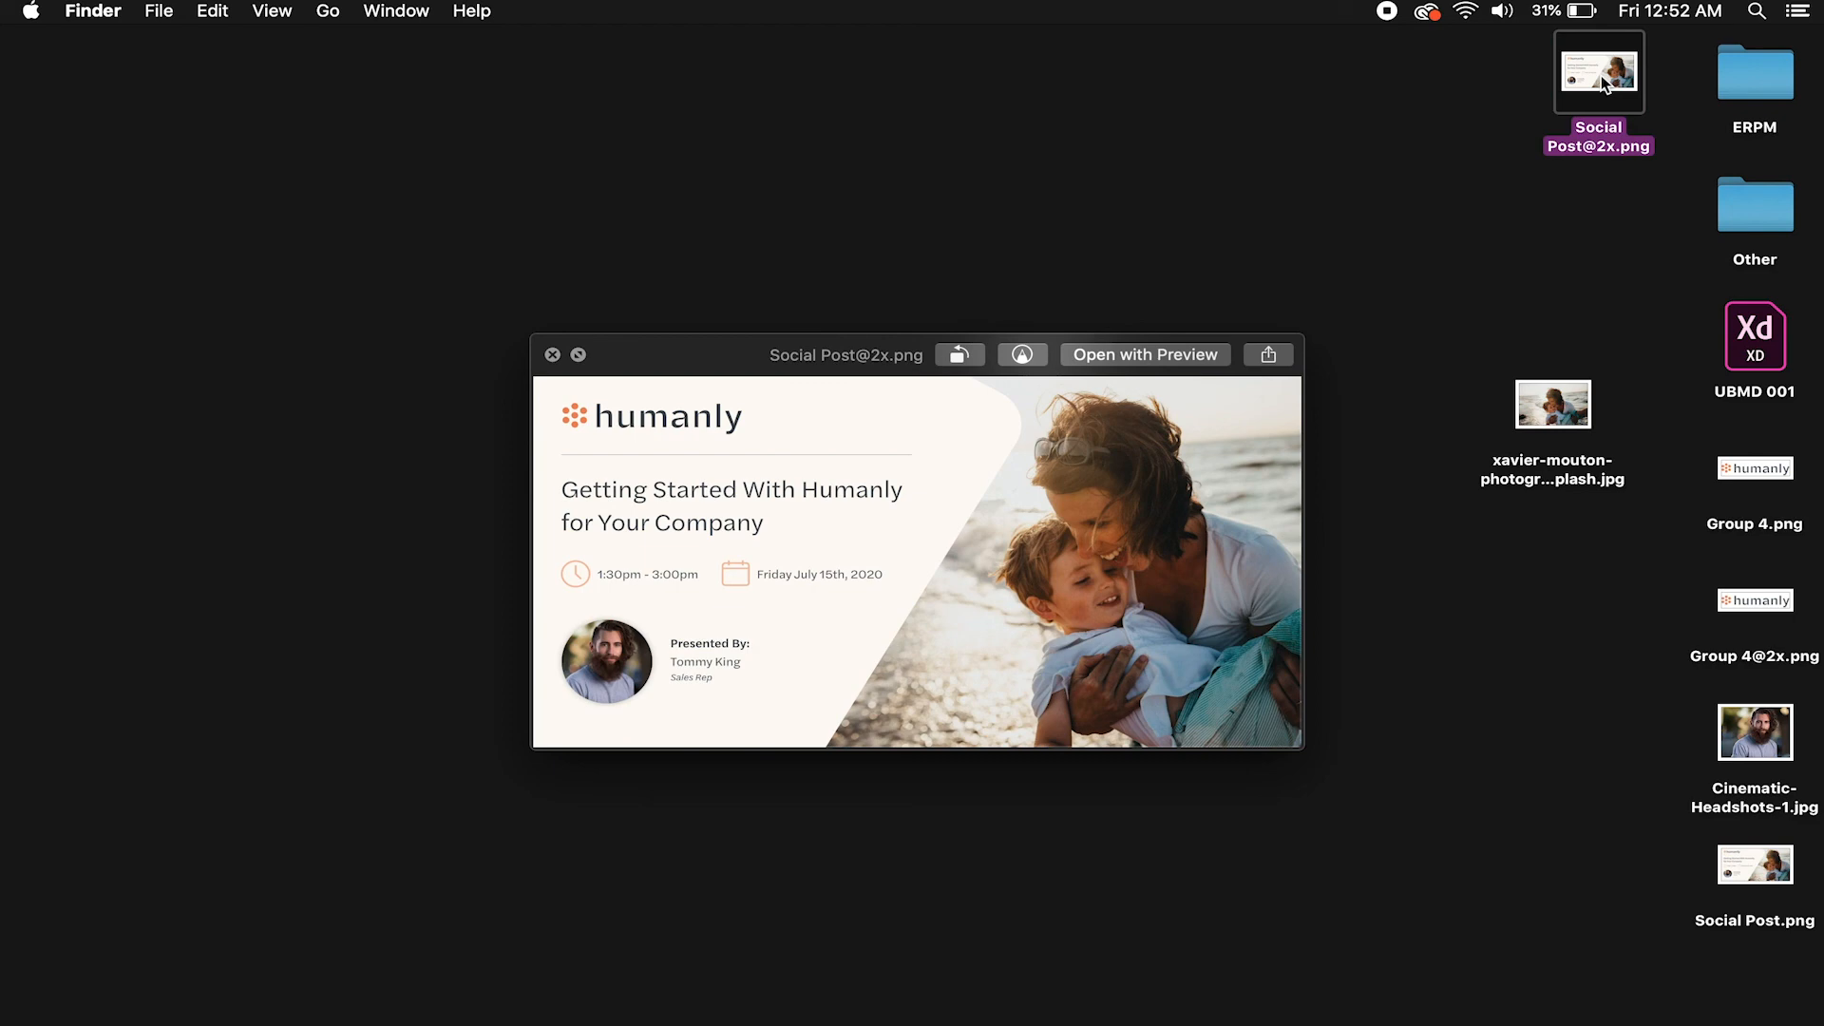
key(space)
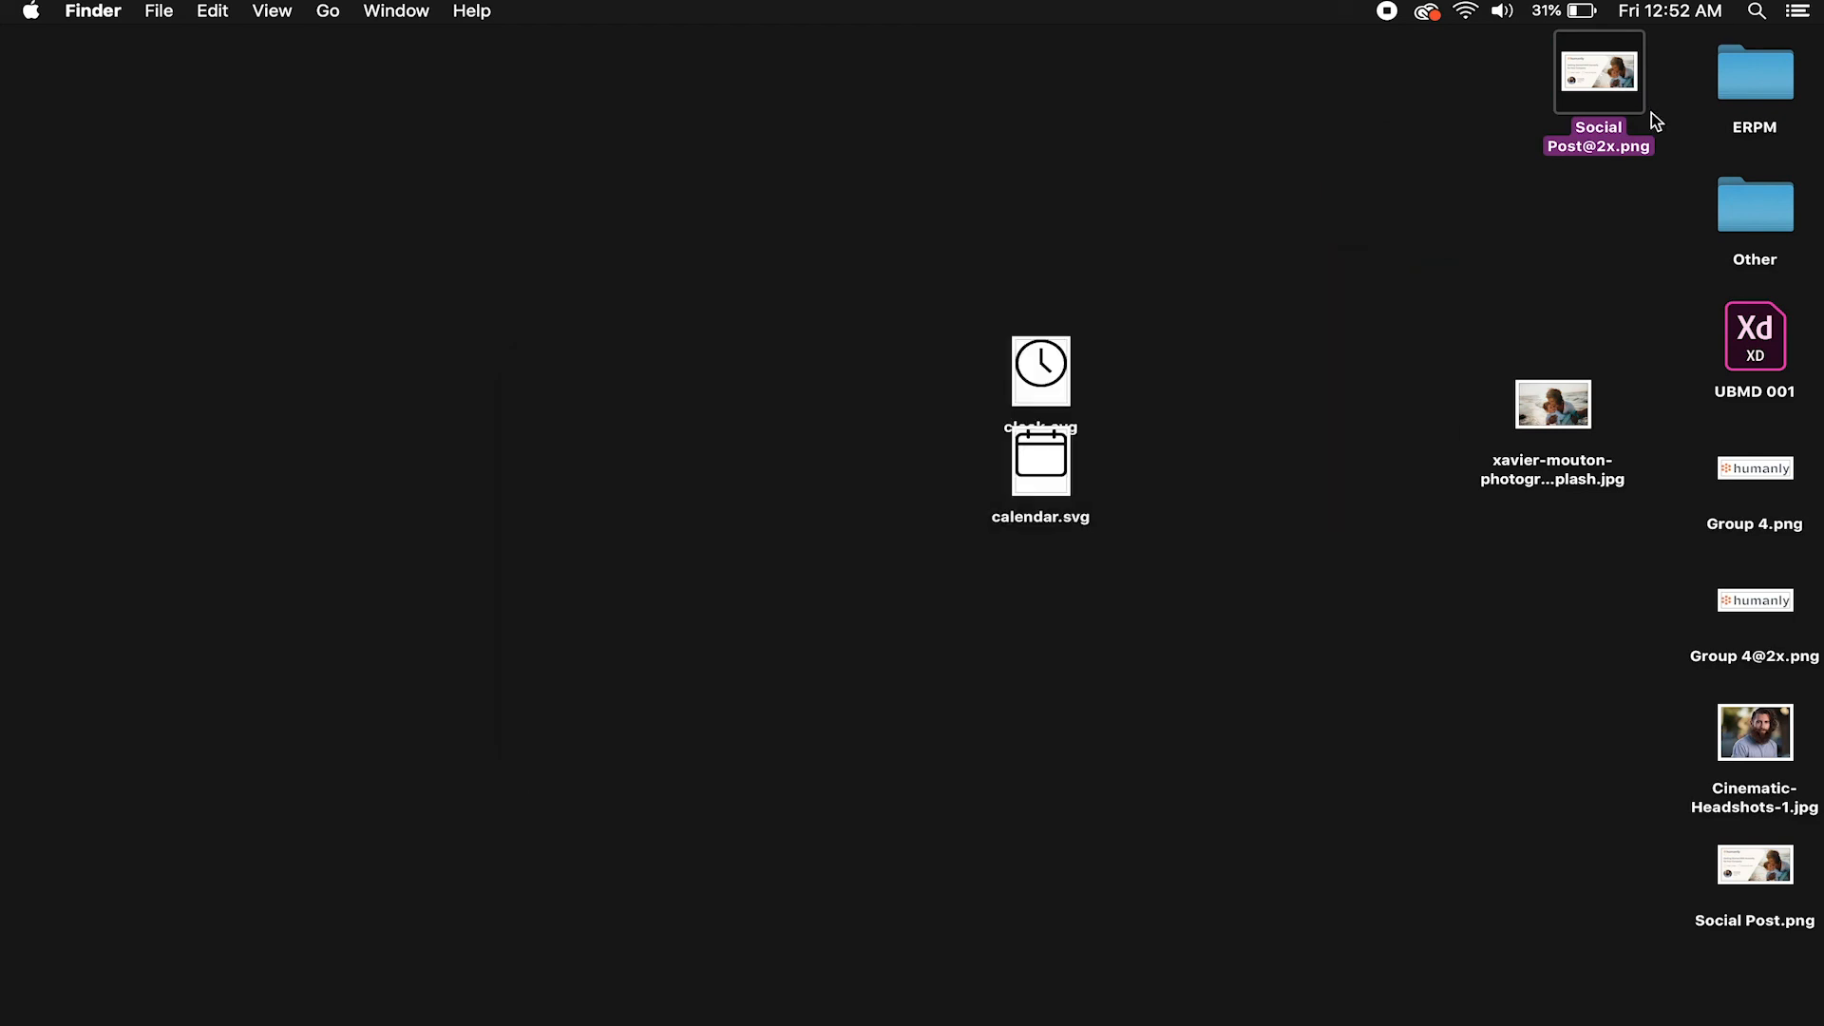
click(1514, 281)
click(1404, 998)
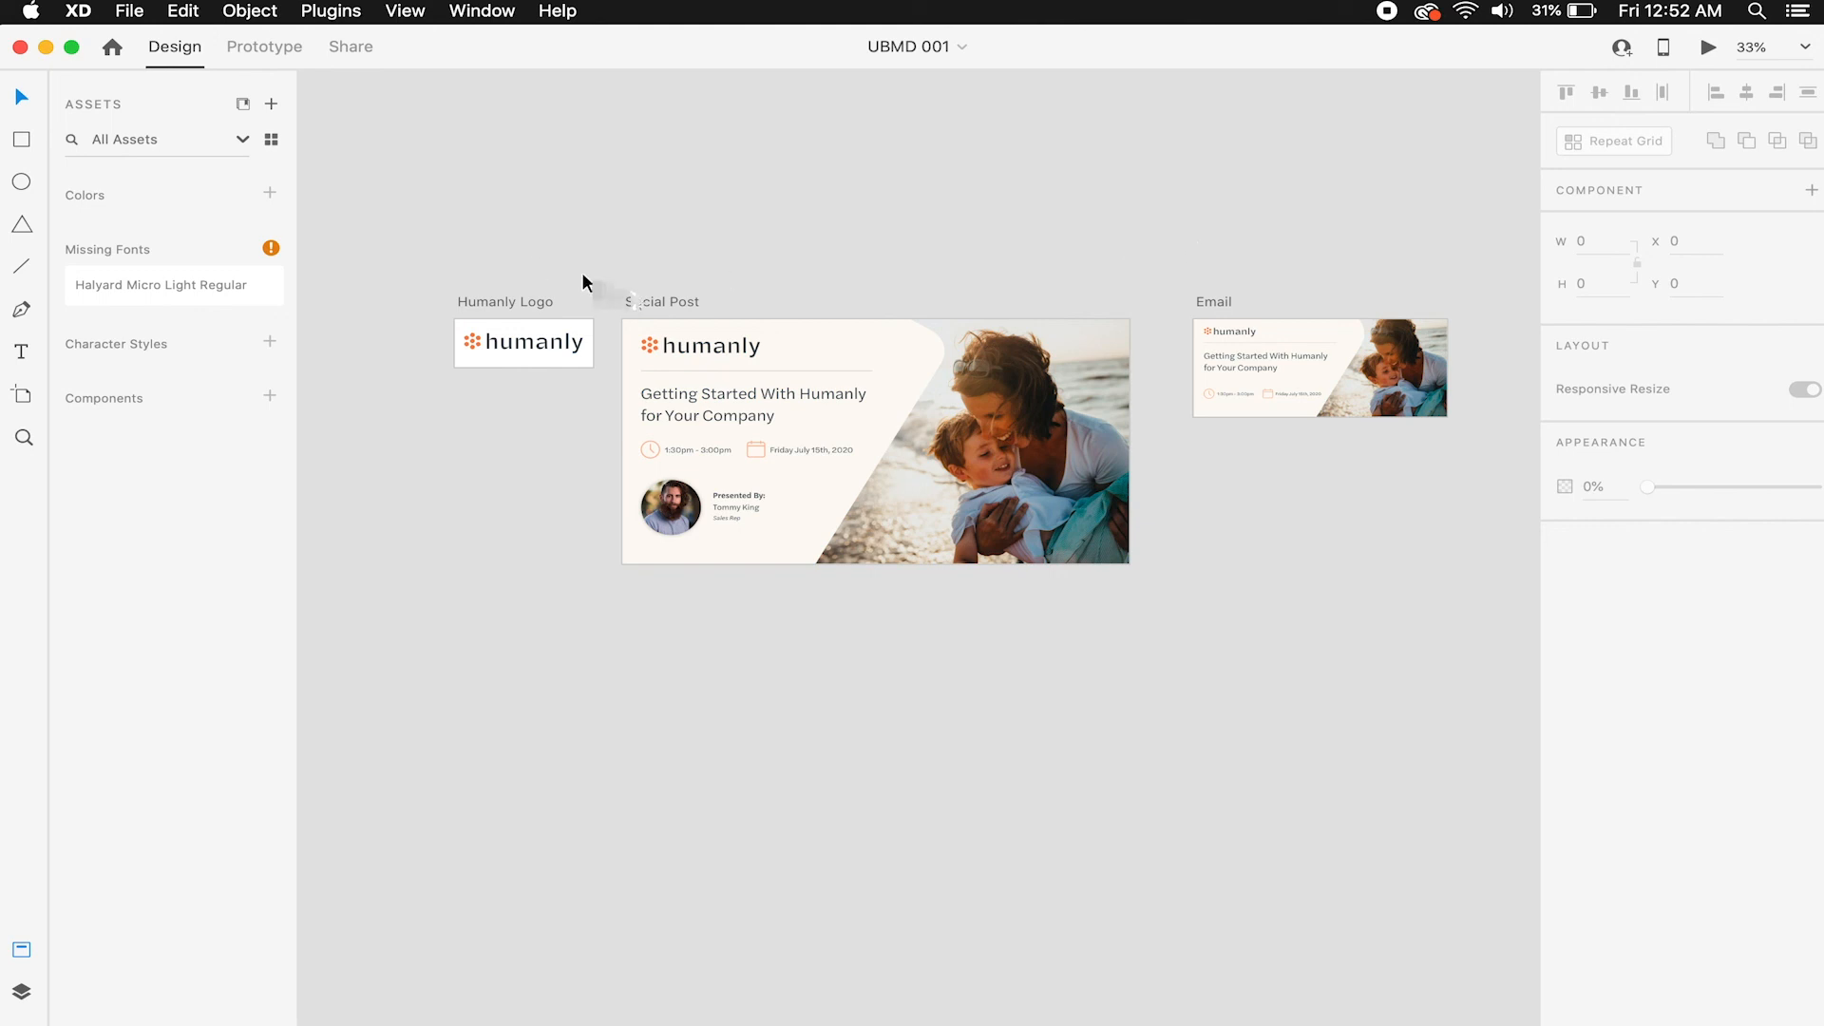
Export the Social Post and Email artboards together to the Desktop as PNG for Web at 2x, replacing the existing Social Post files.
click(640, 297)
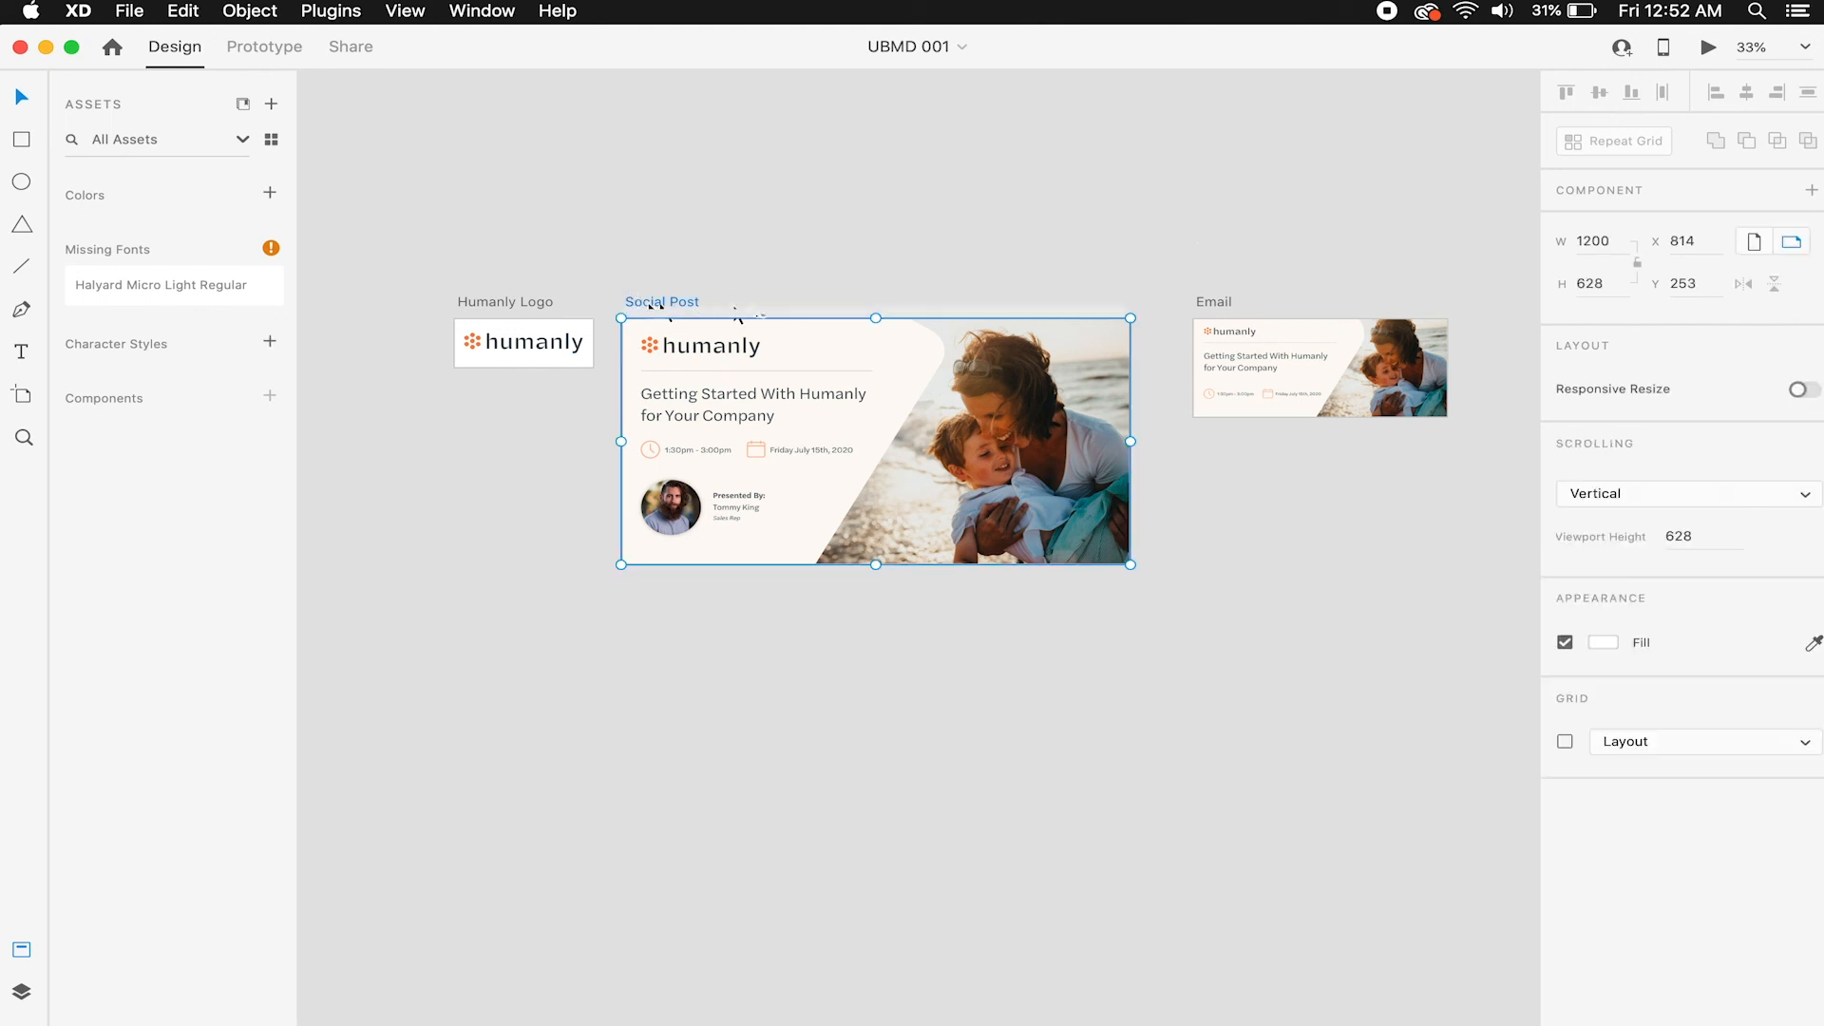
shift+click(1217, 302)
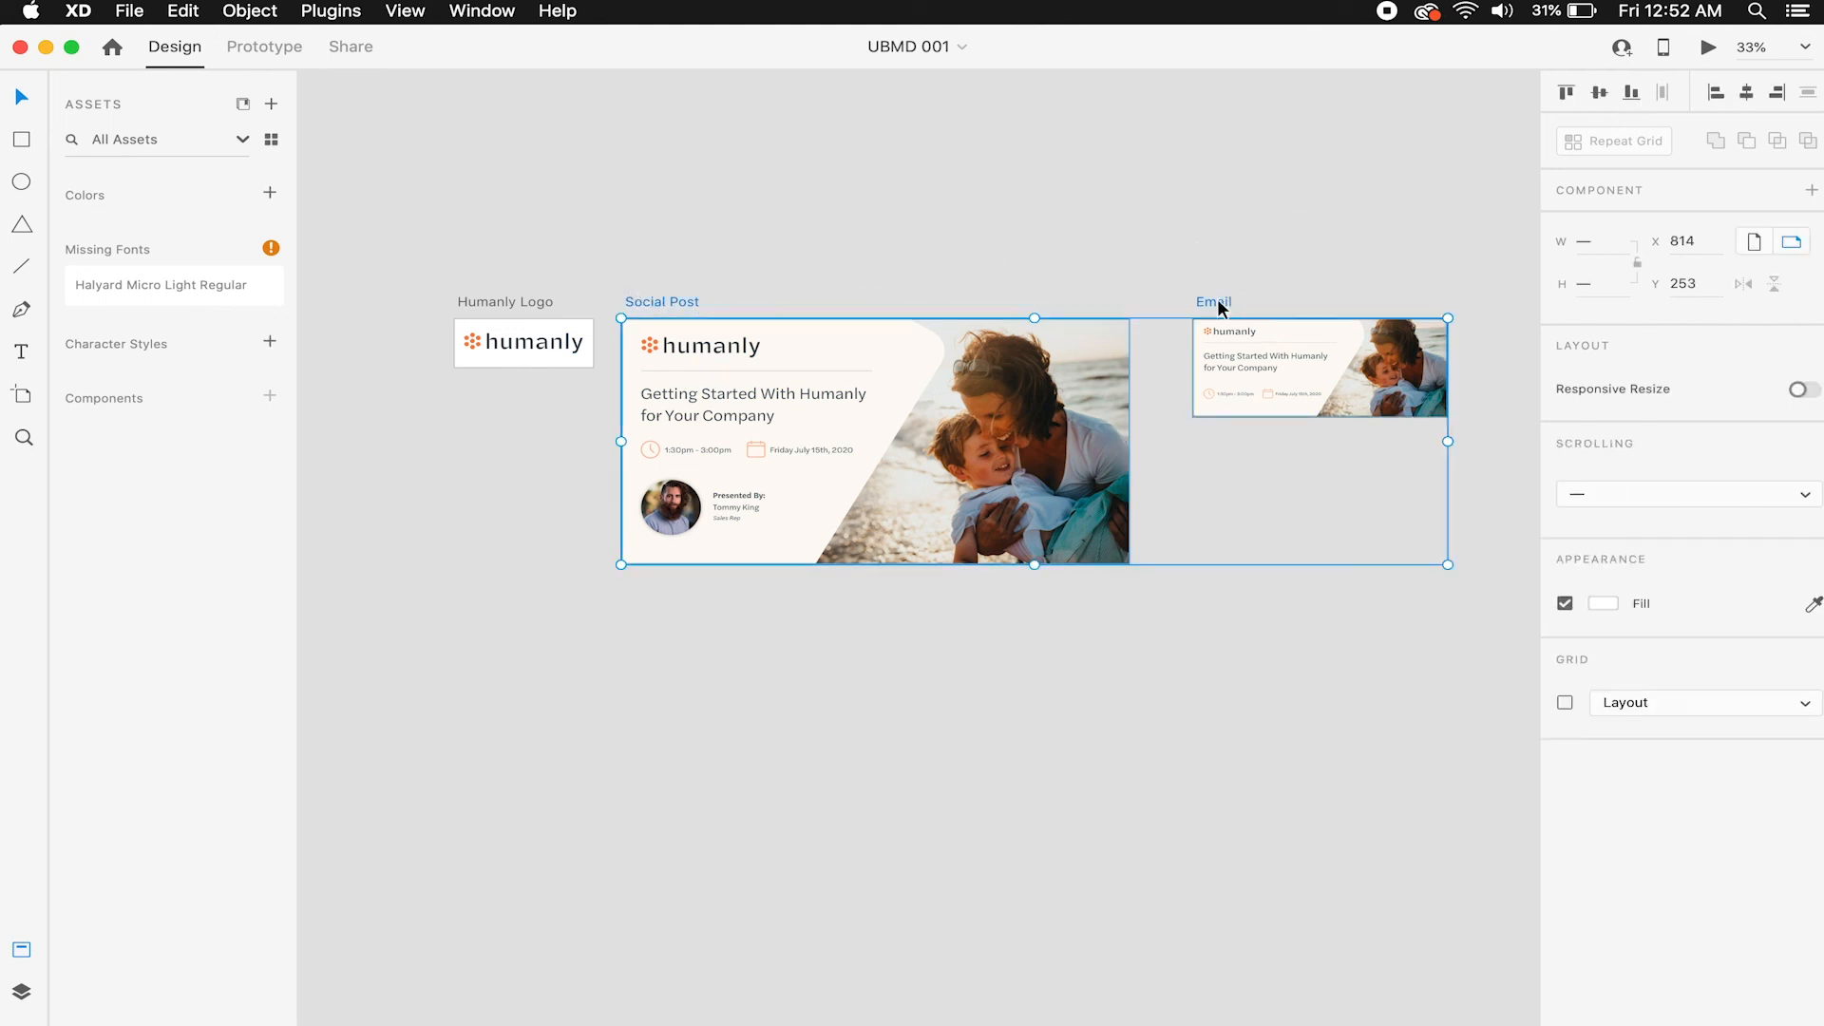
key(super+e)
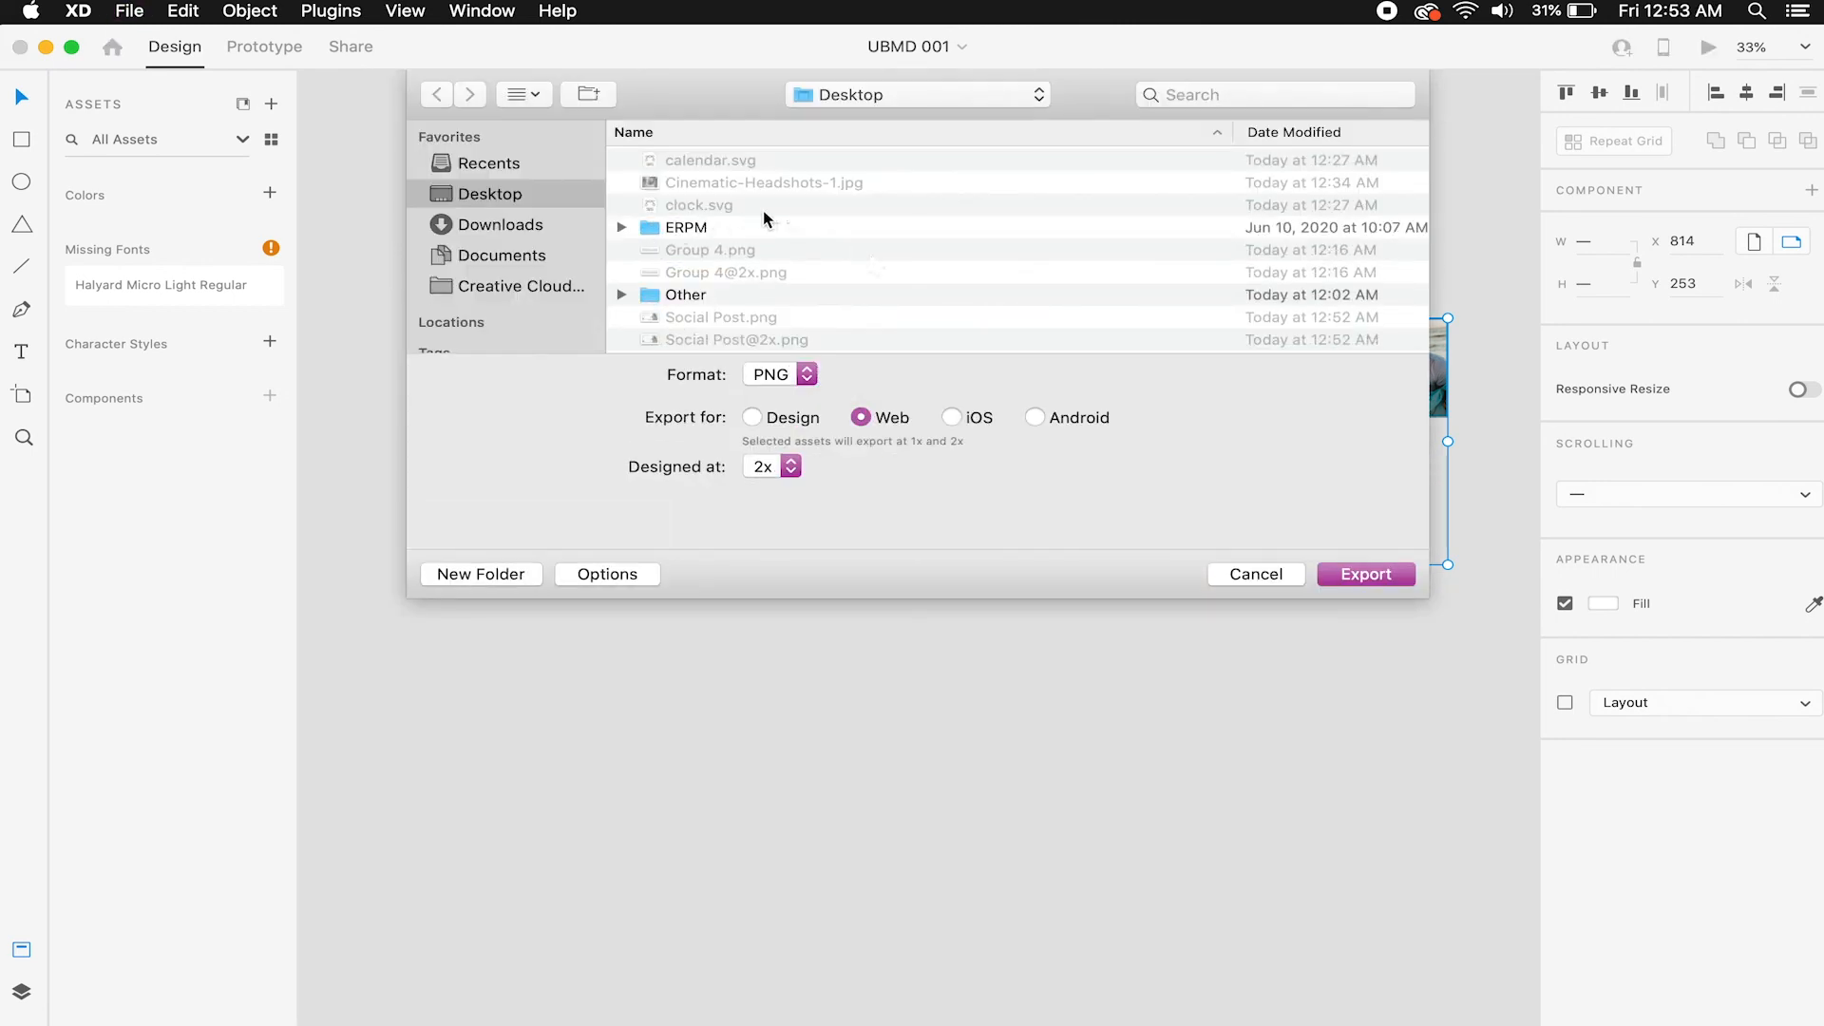
click(798, 376)
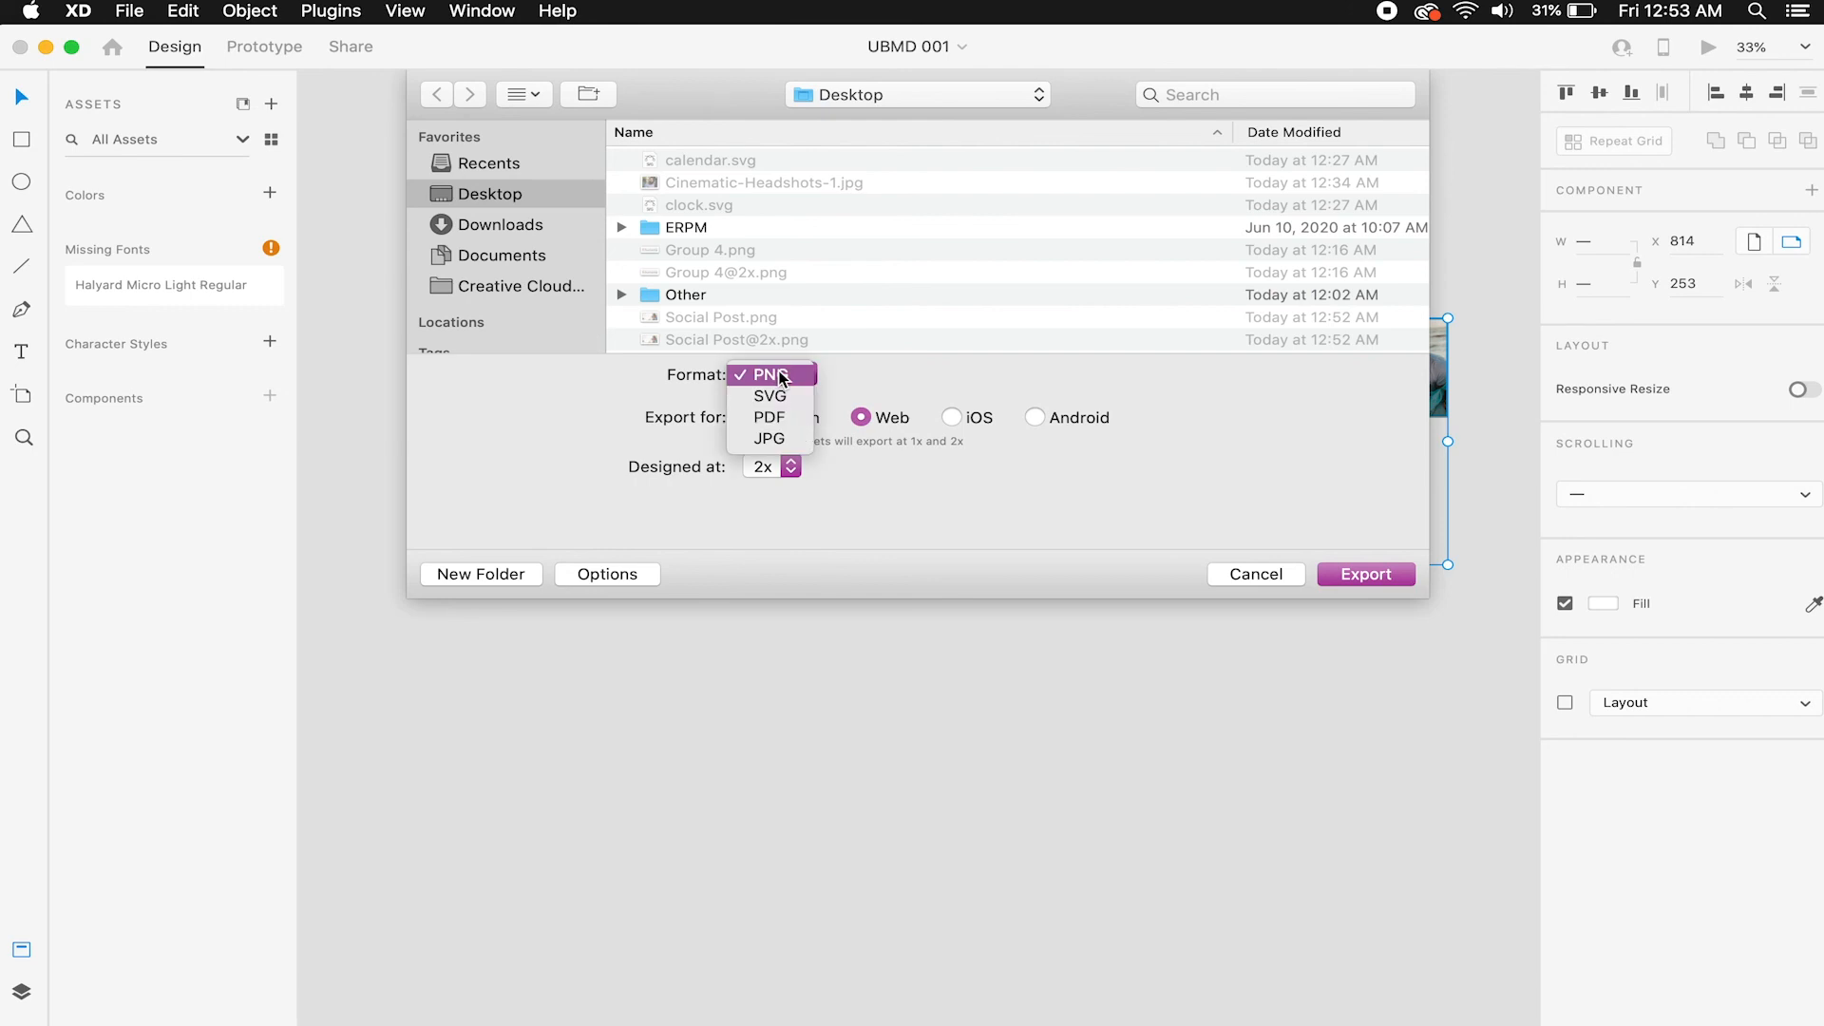
click(883, 380)
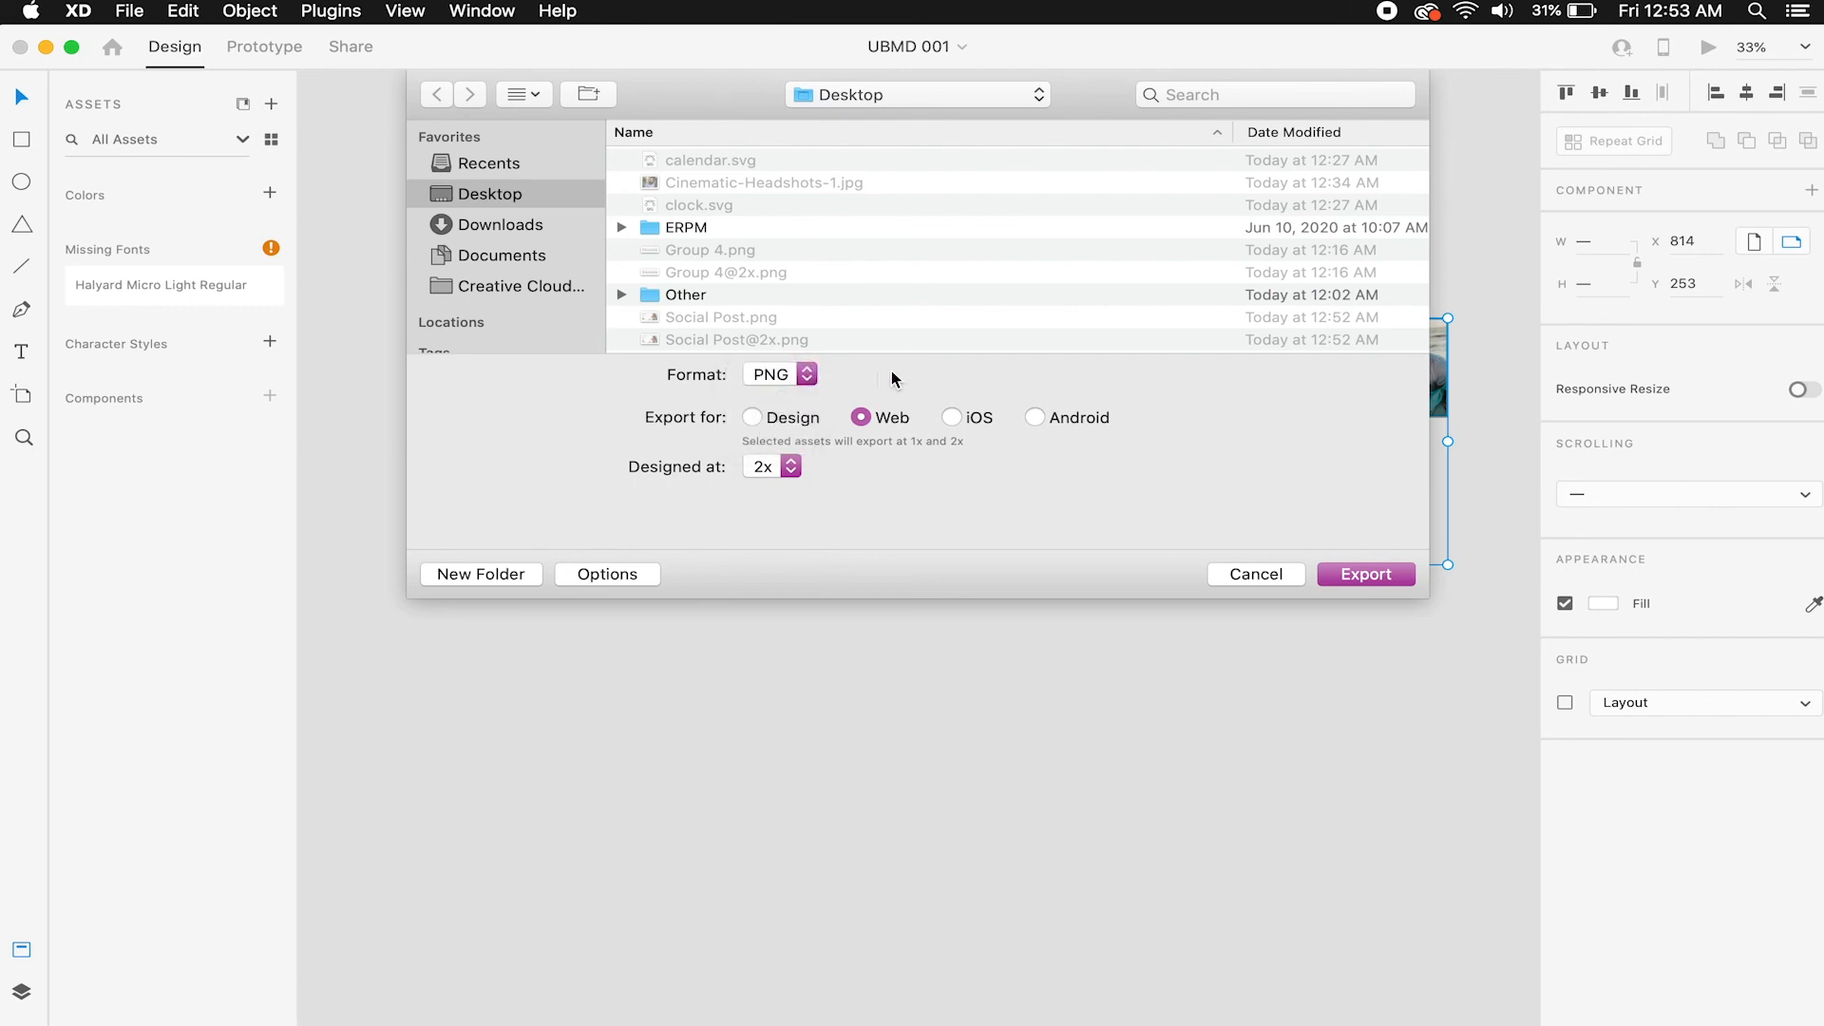
click(808, 382)
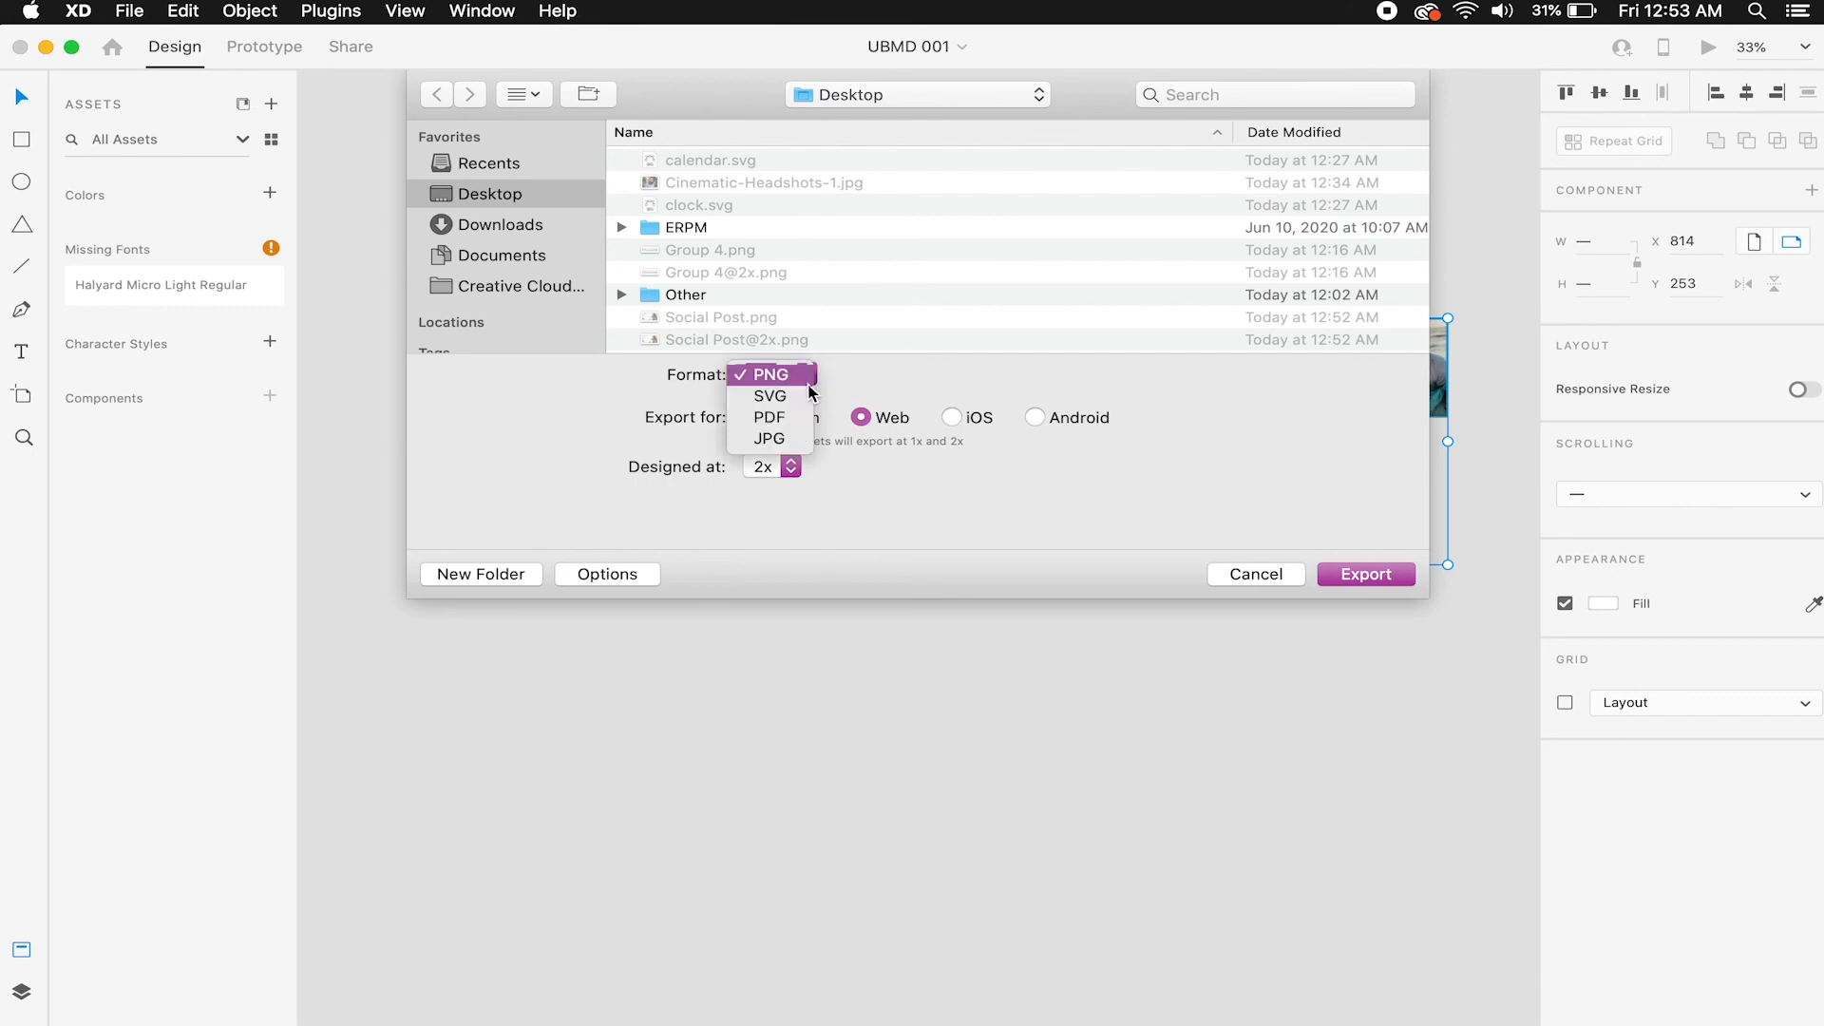
click(809, 382)
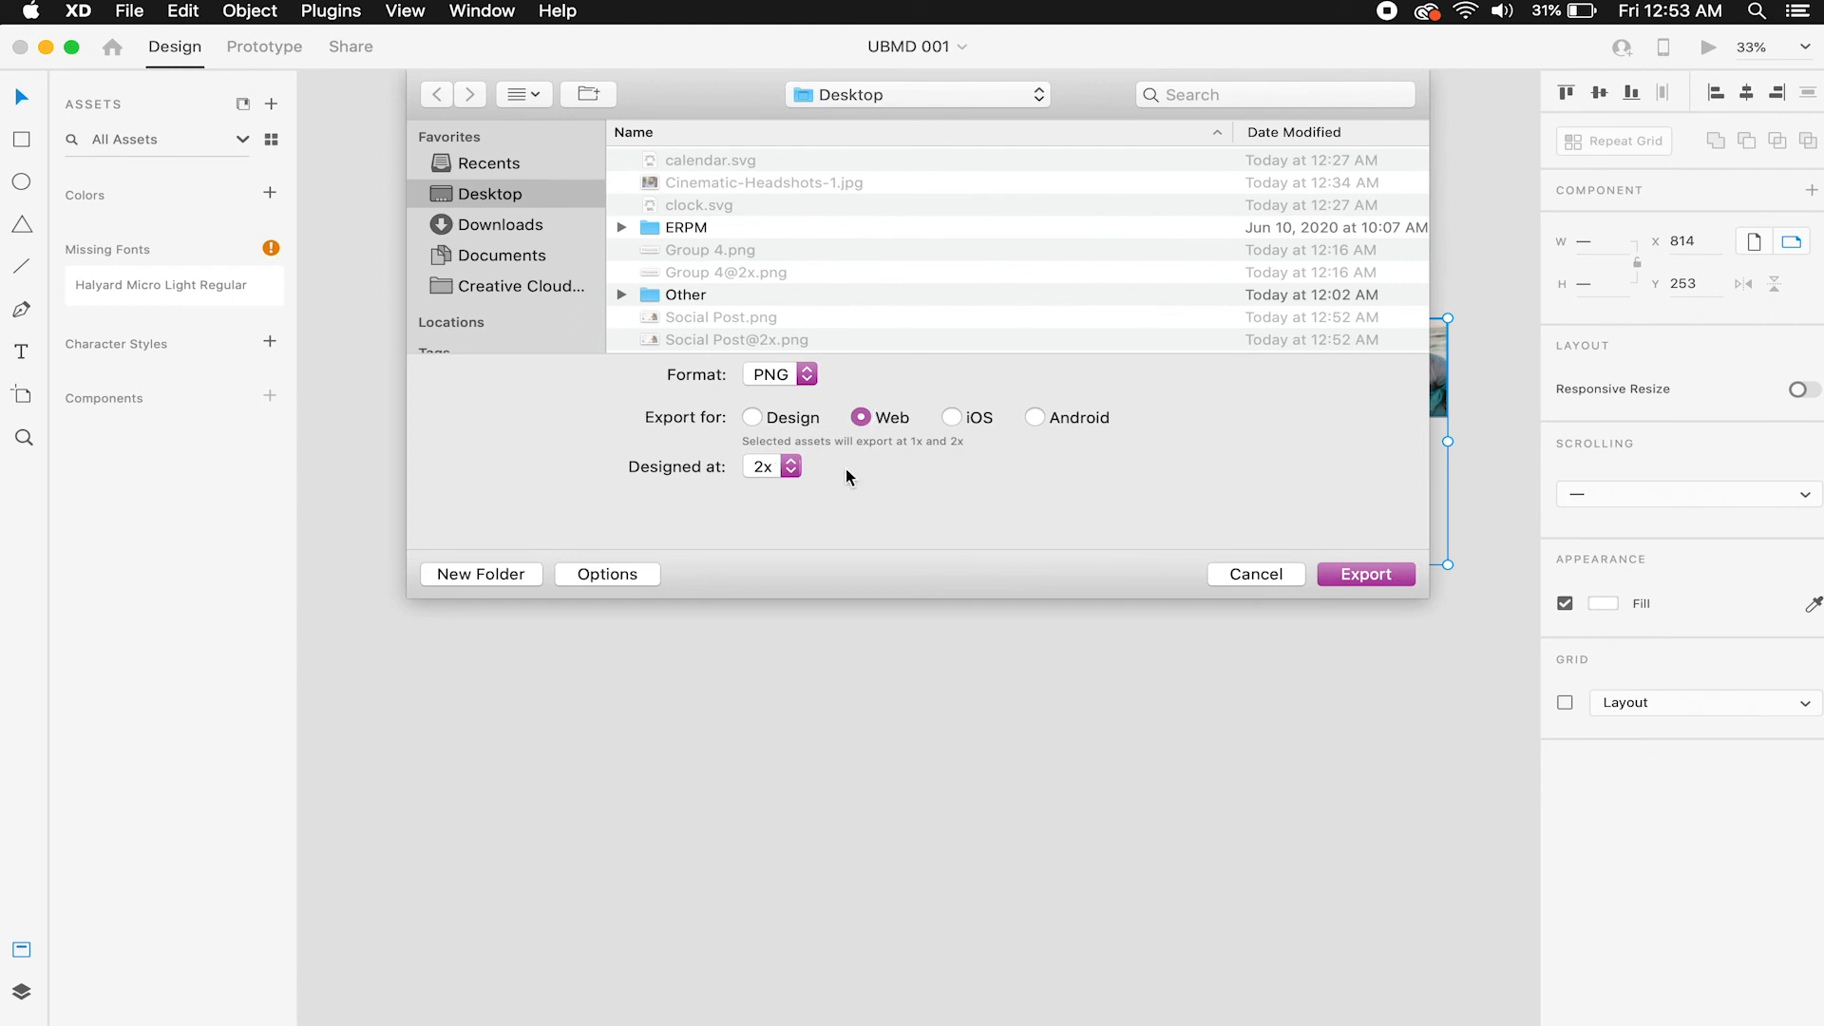
click(1365, 574)
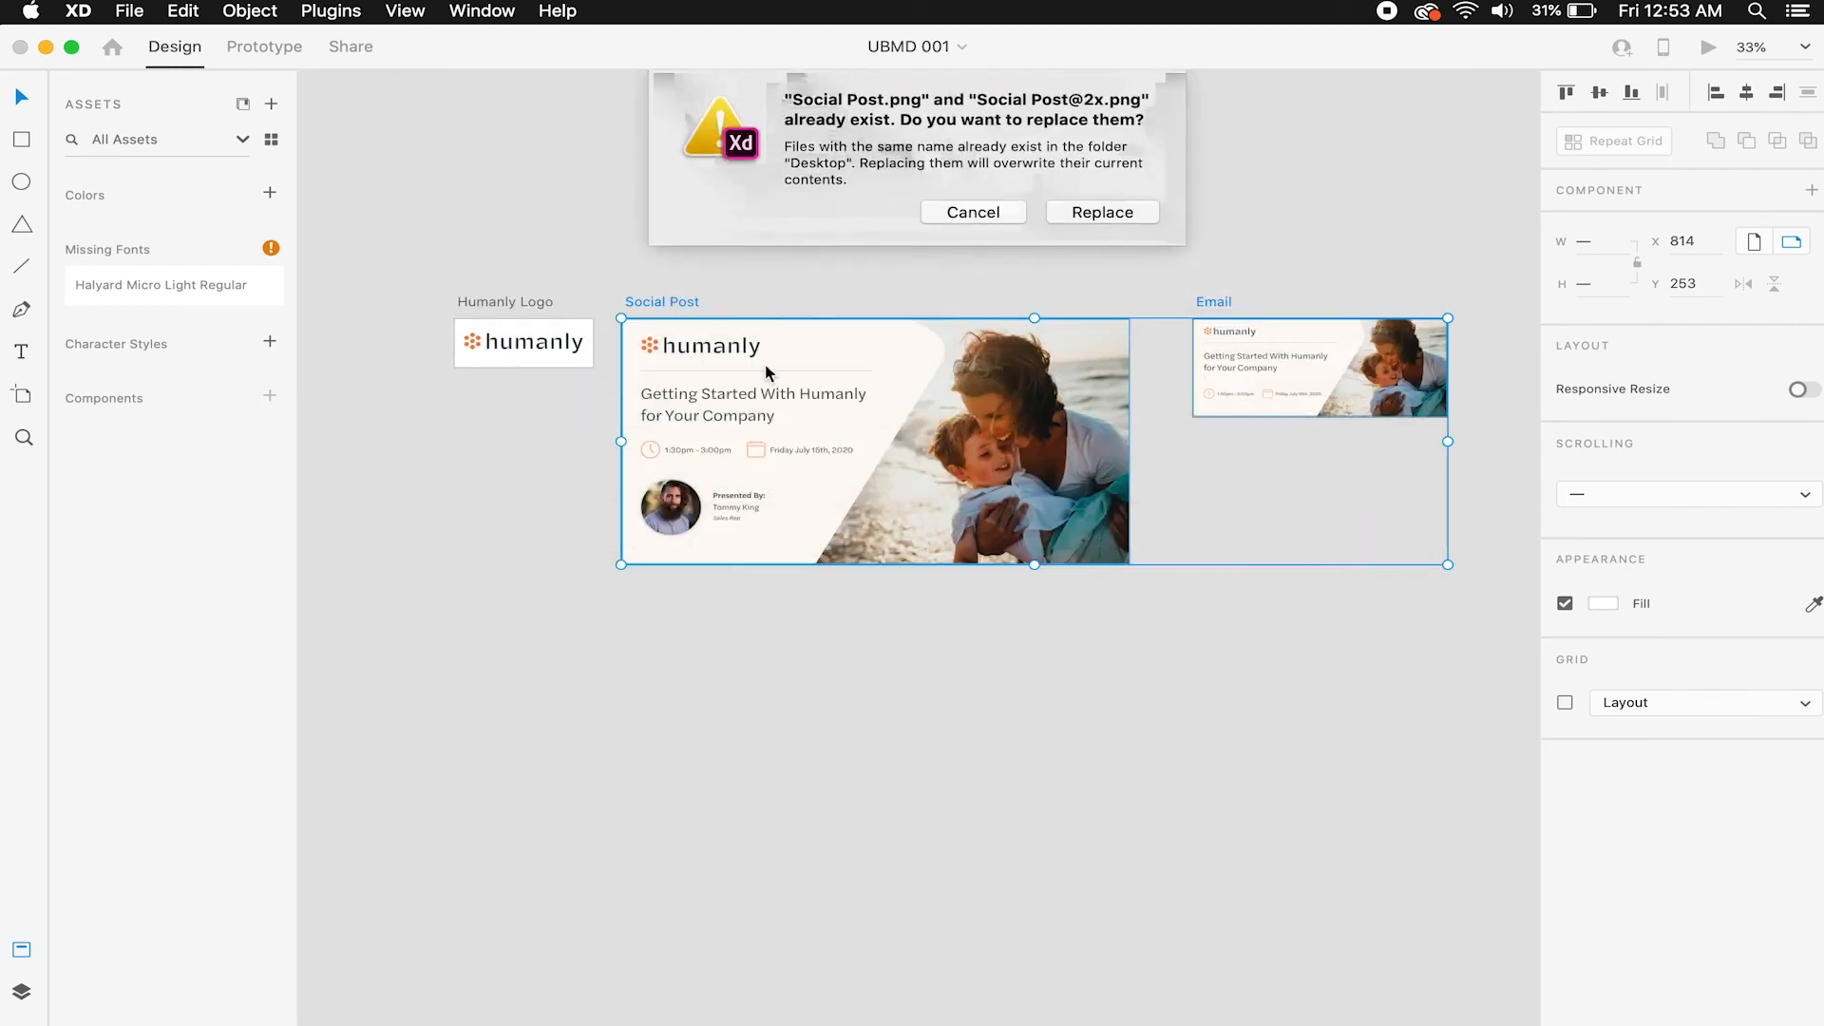
click(1107, 218)
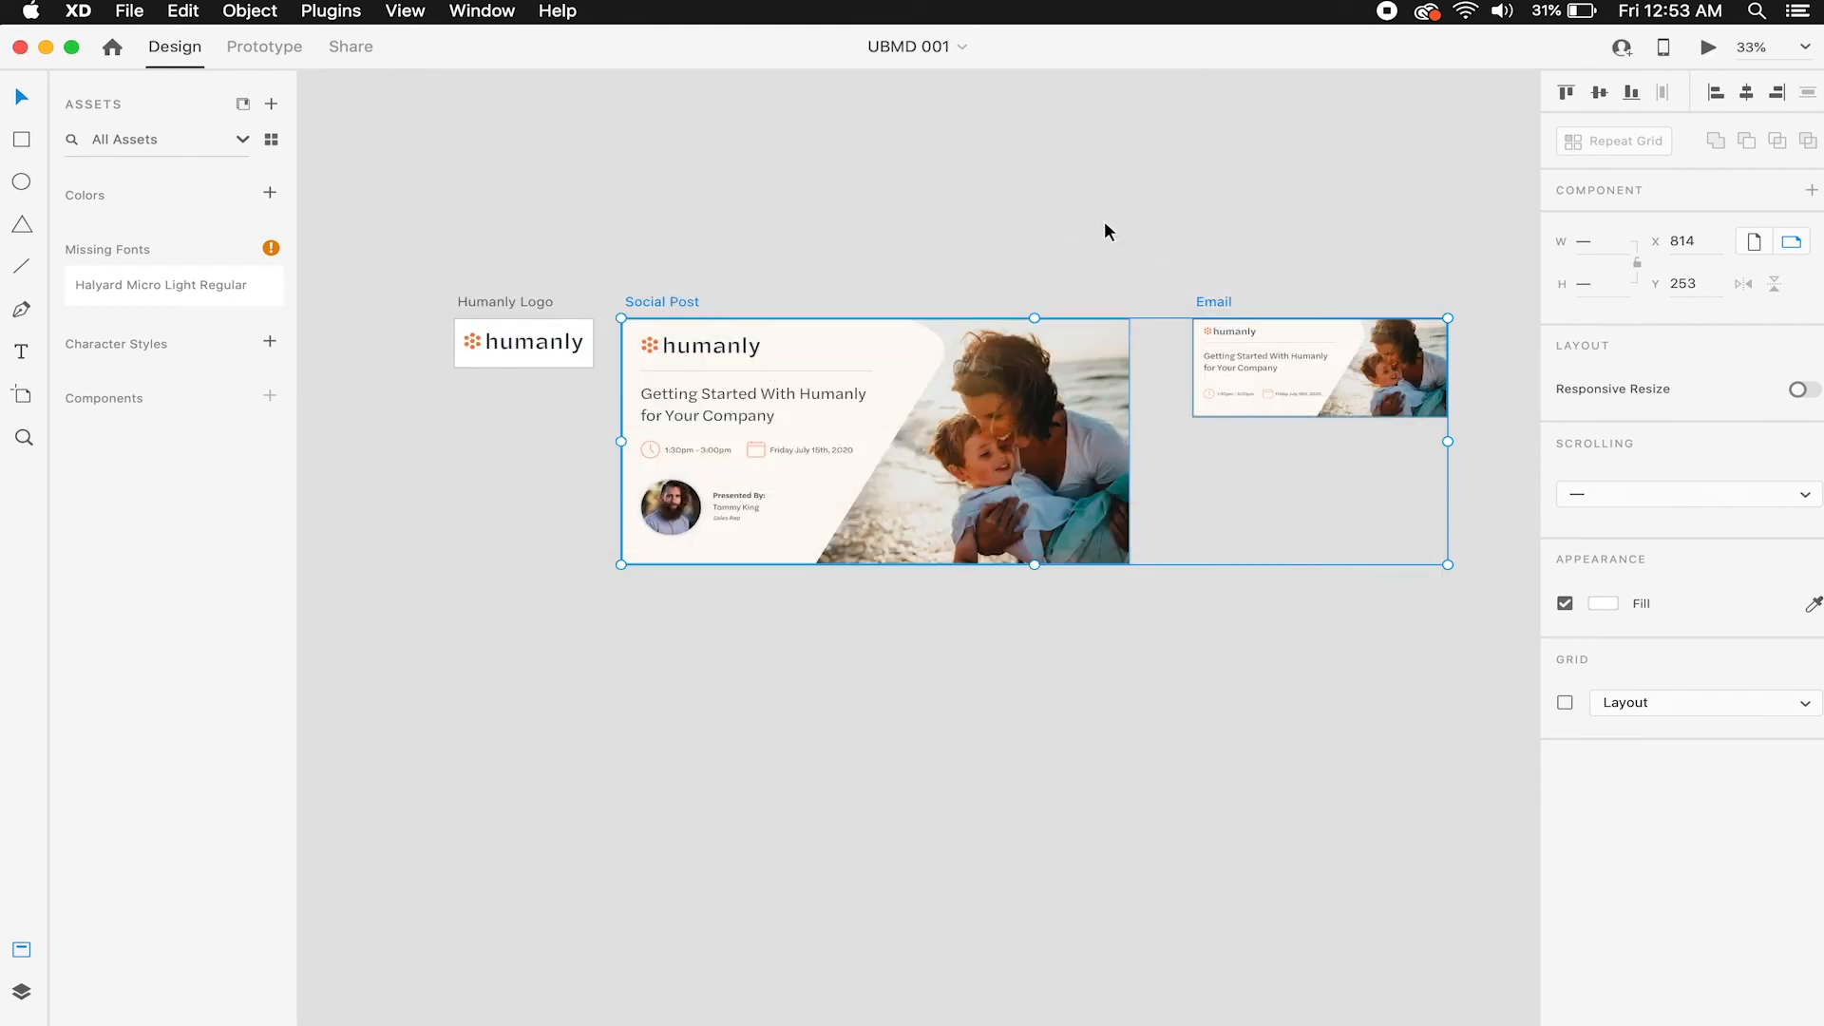
click(45, 47)
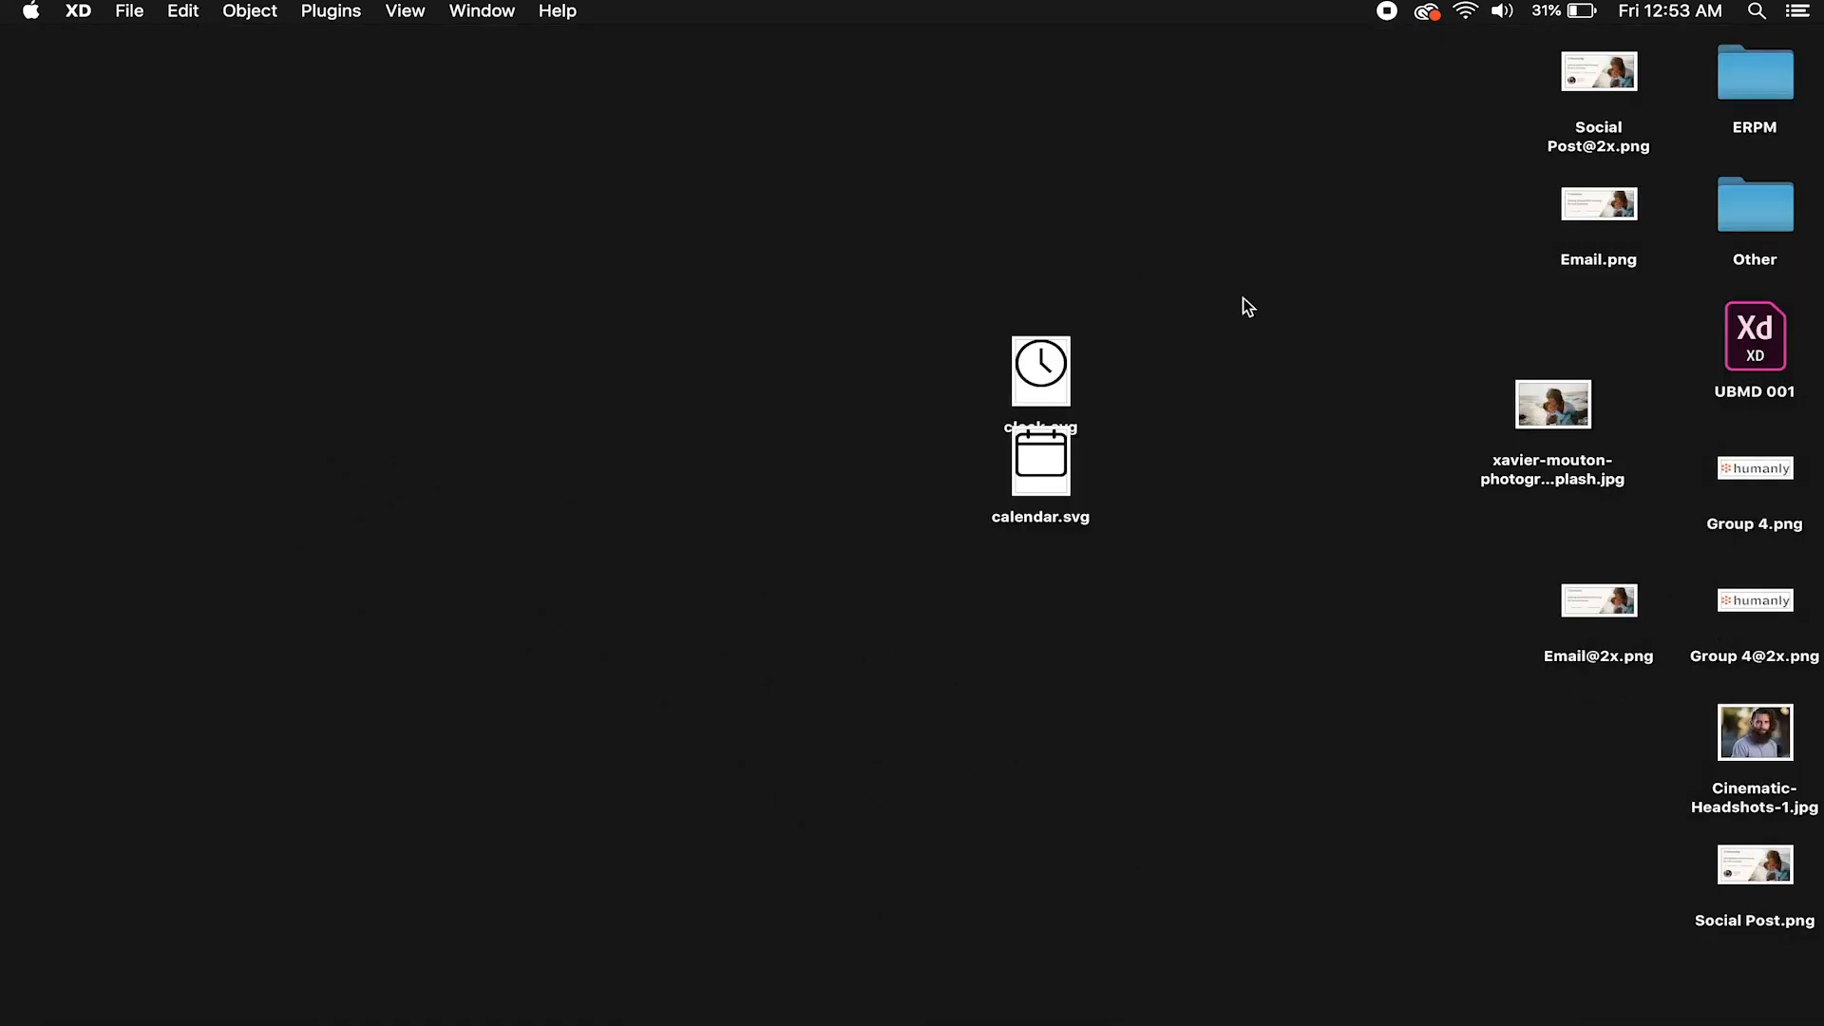
drag(1586, 608, 1466, 649)
drag(1622, 91, 1385, 473)
key(space)
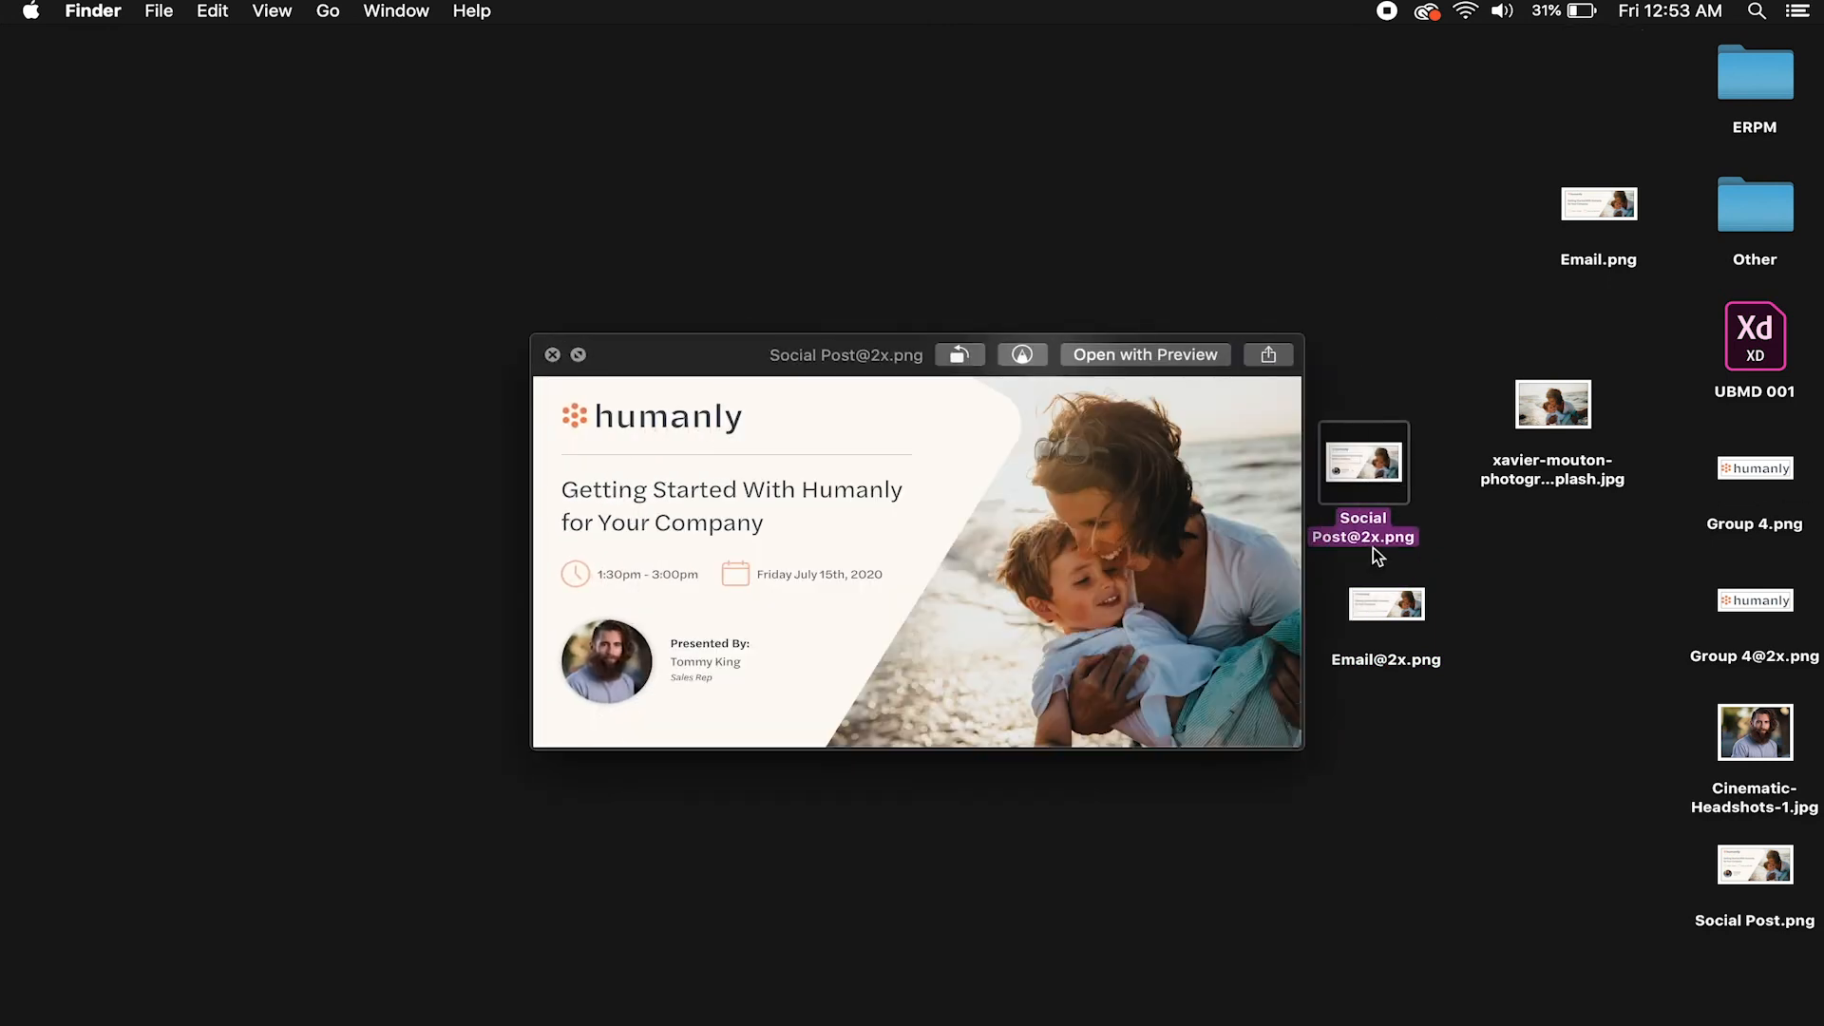
click(1383, 597)
key(space)
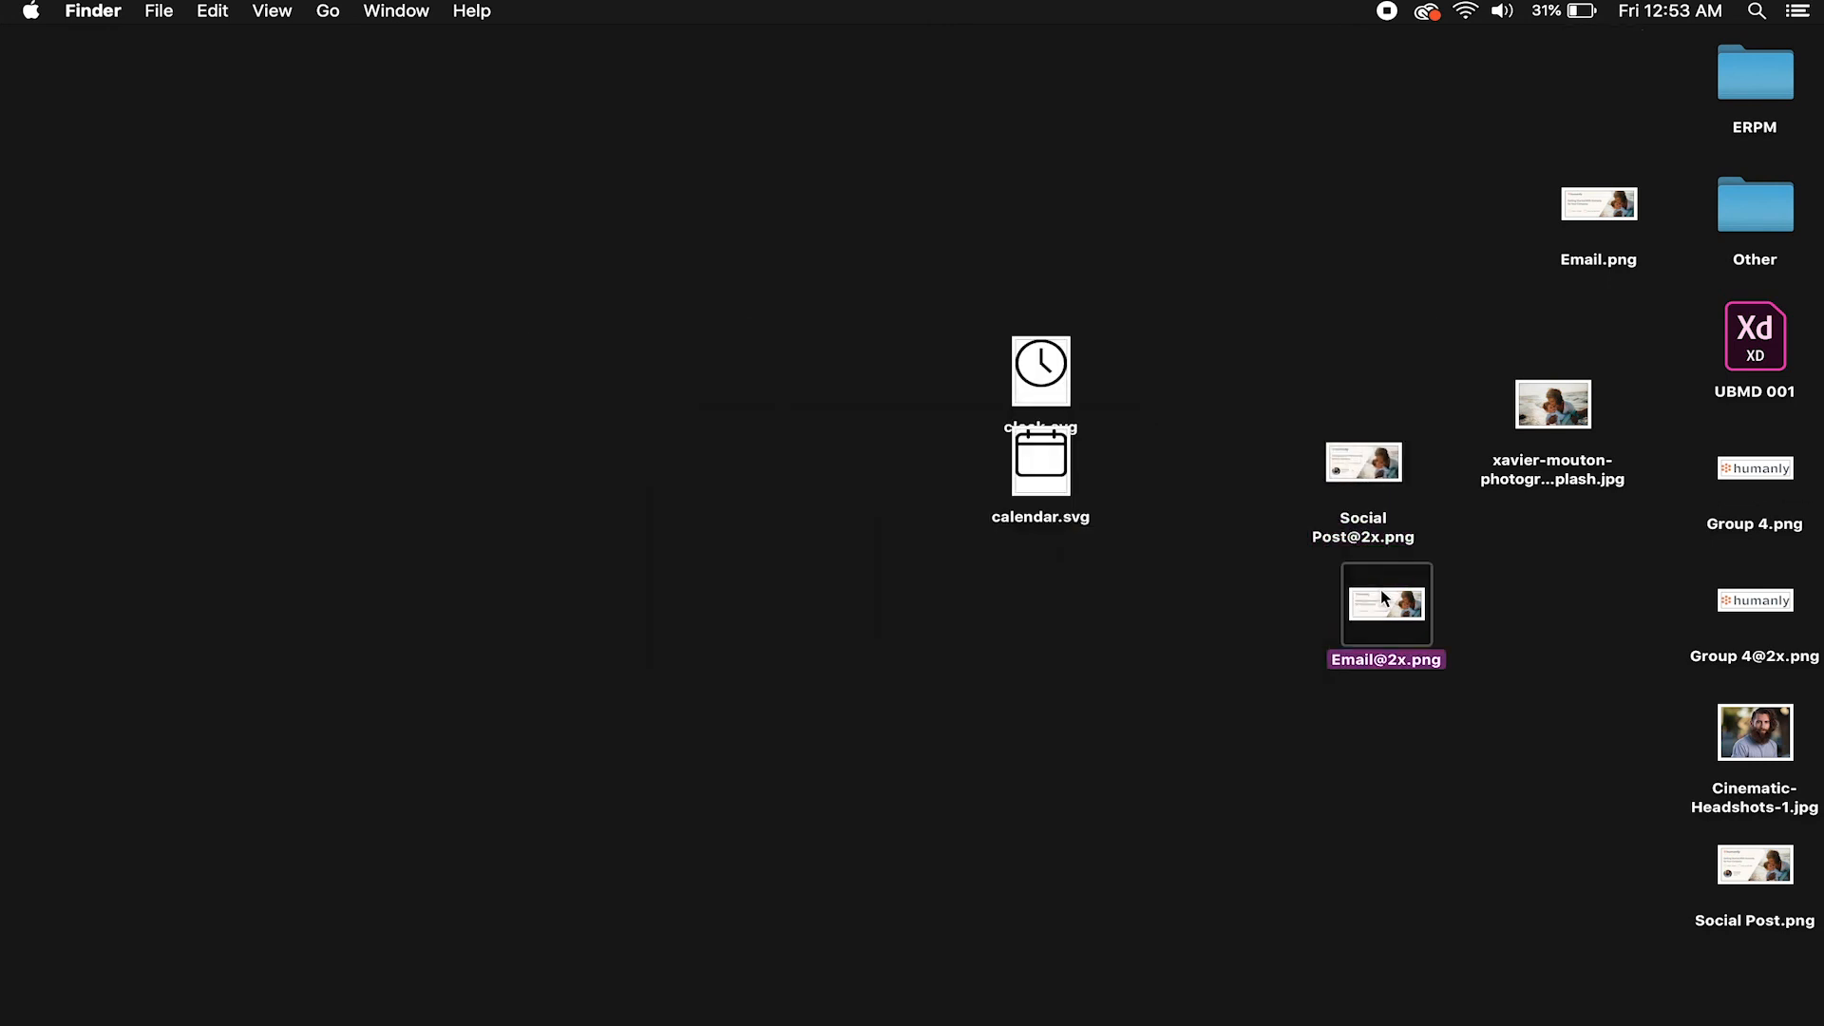
click(1501, 268)
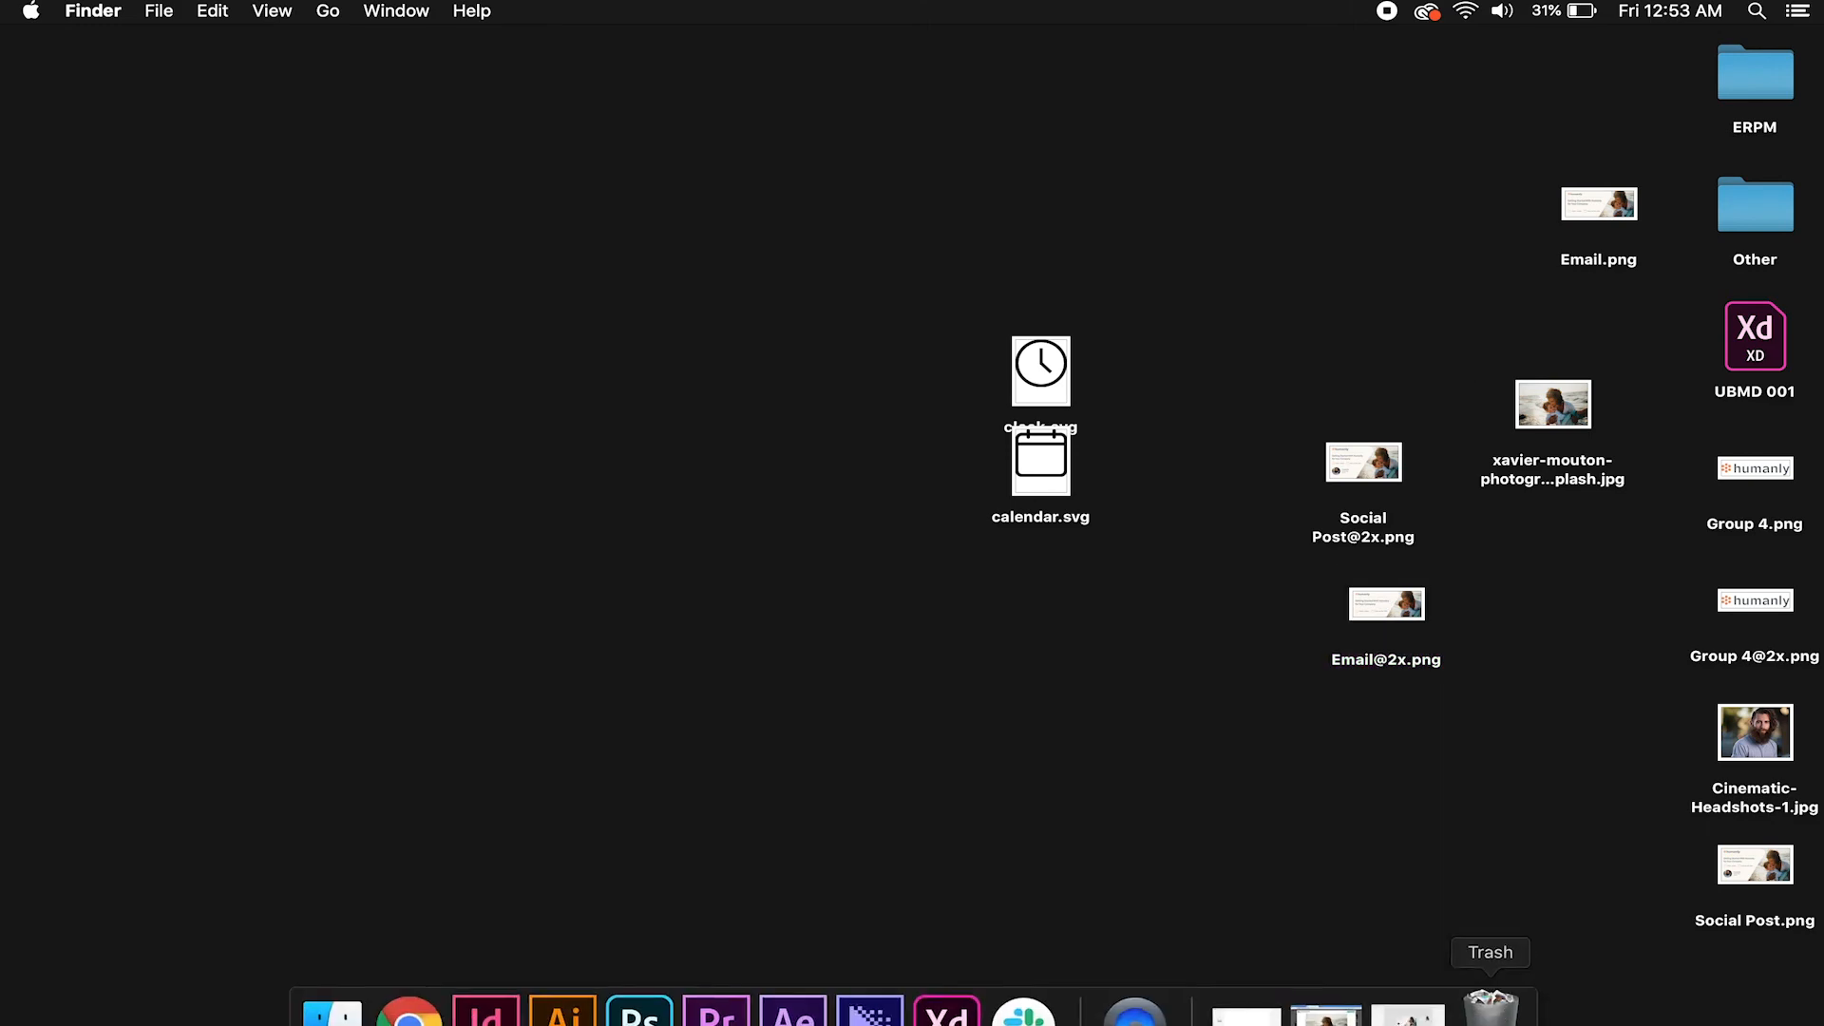
Switch back to the UBMD 001 document in Adobe XD and deselect the artboards.
click(1405, 999)
click(1314, 821)
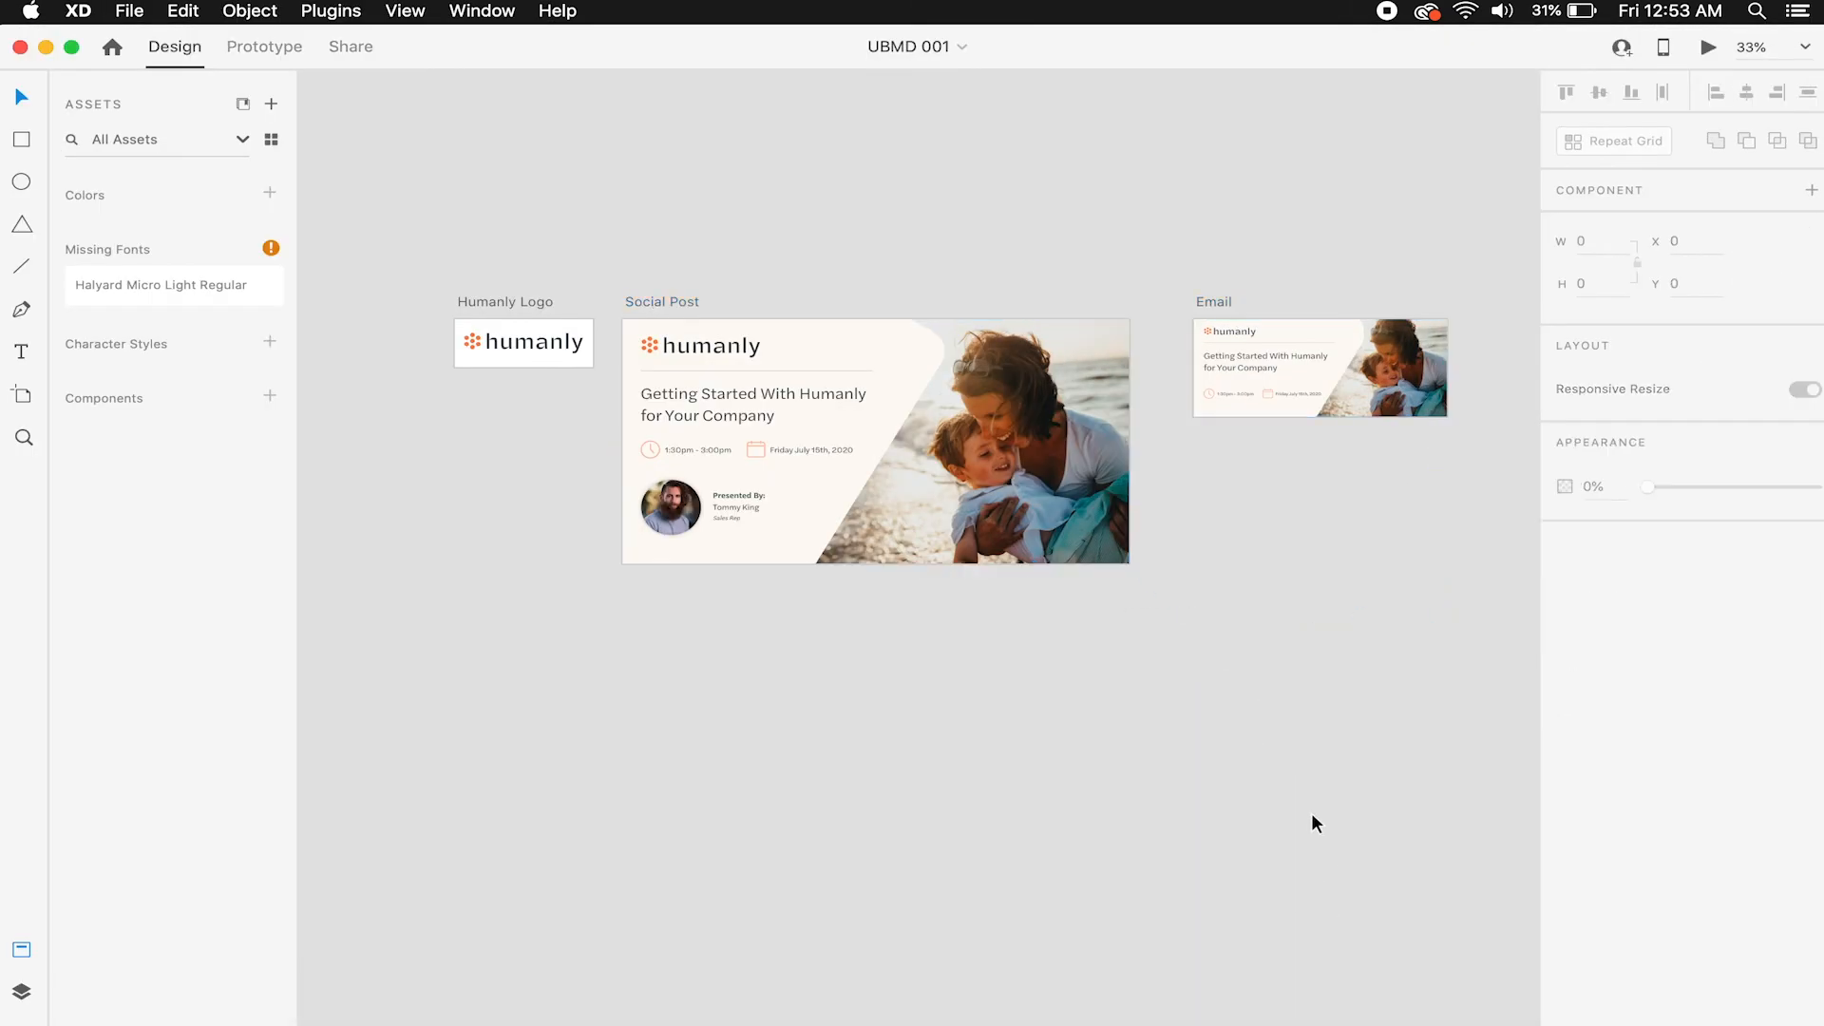
scroll(1174, 724, down, 3)
scroll(1123, 549, up, 3)
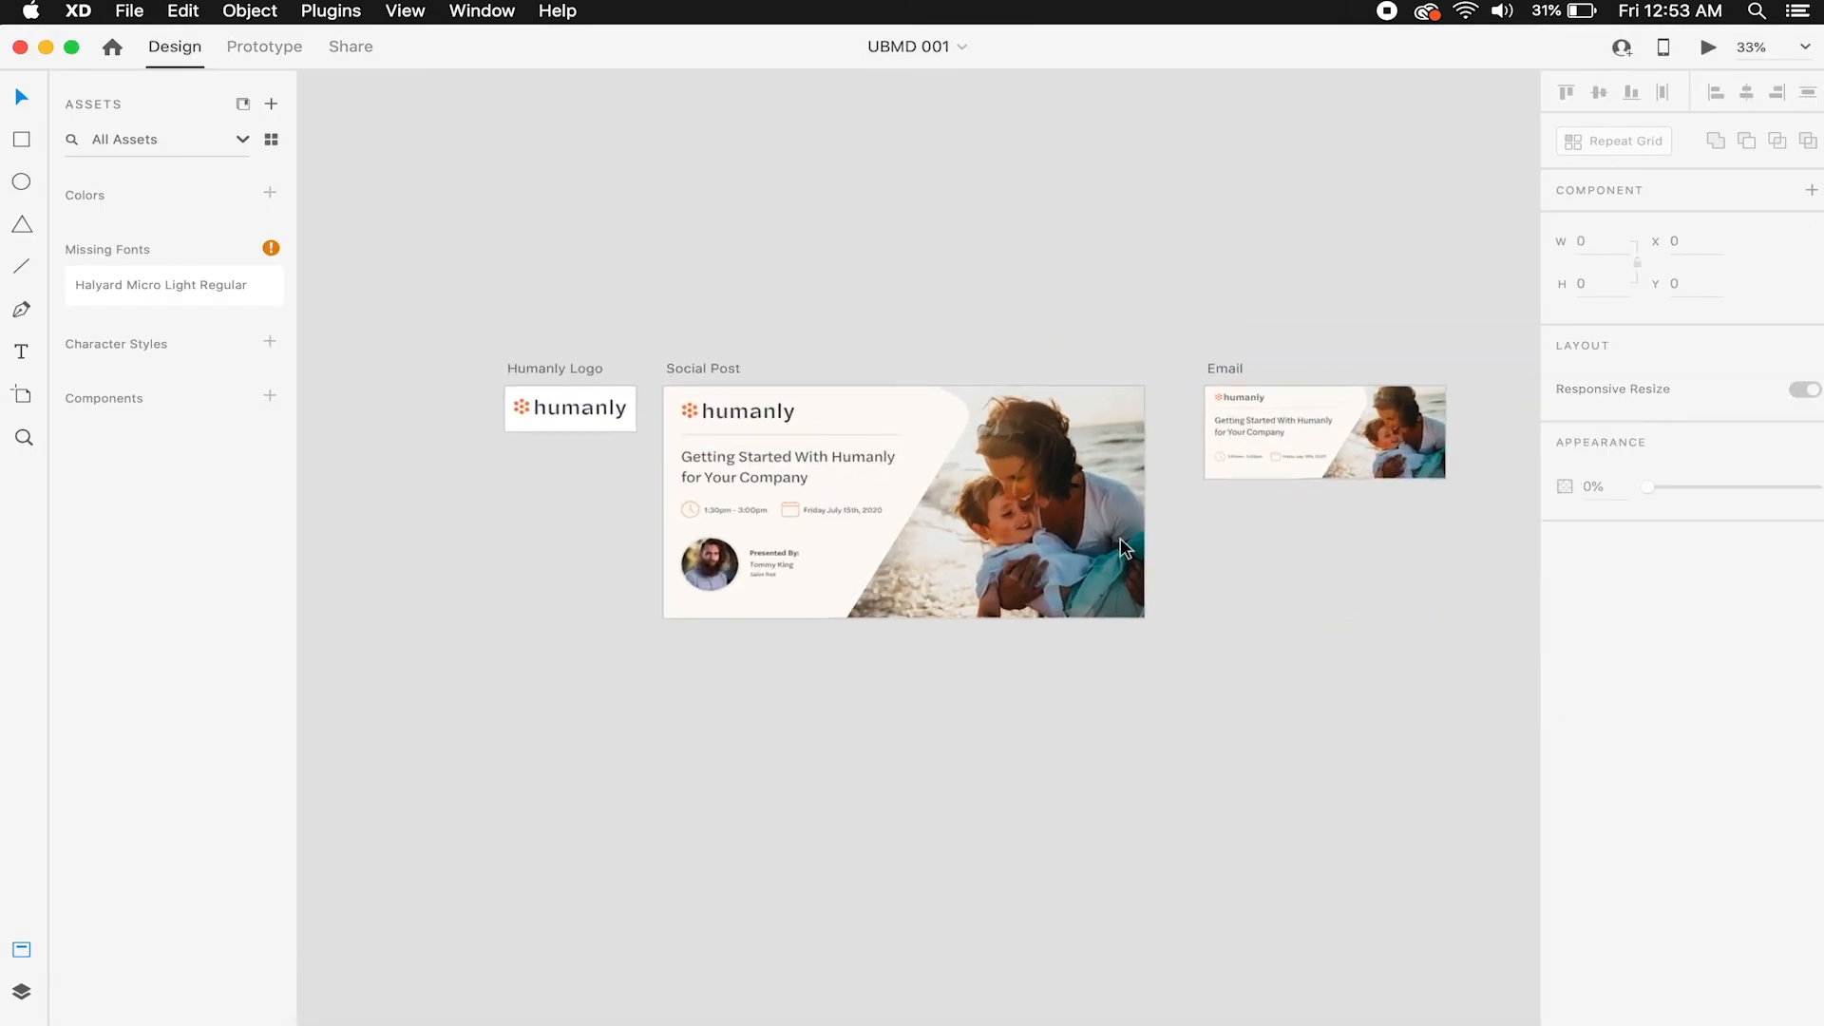